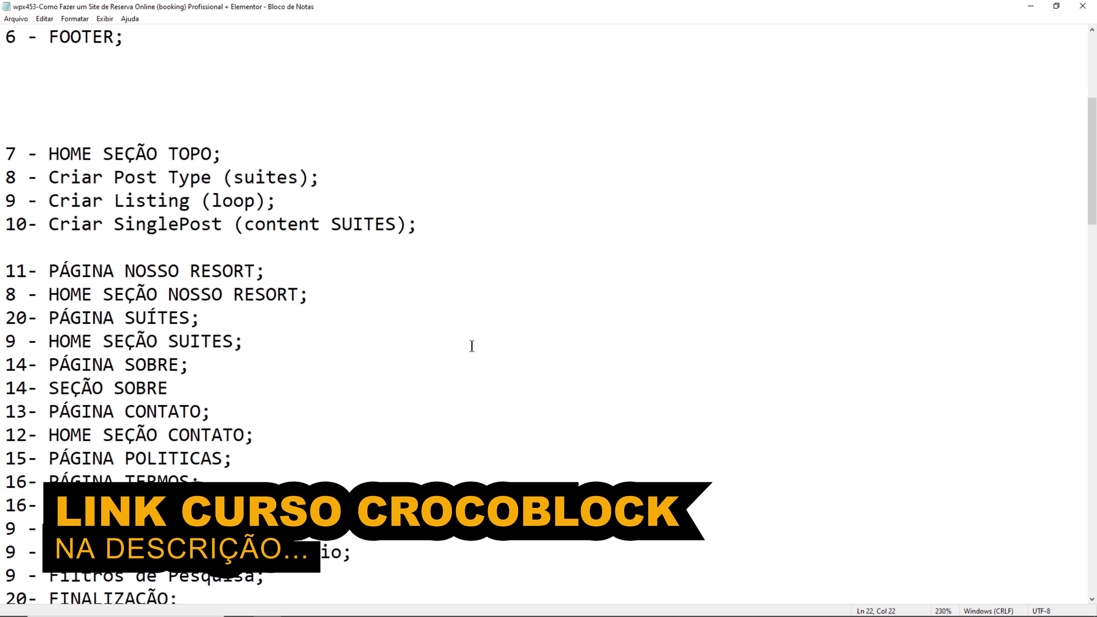
- Review the module 2 items in the outline: page and menu creation, Elementor logo, colours and fonts, header and footer
scroll(471, 346, up, 3)
key(ctrl+plus)
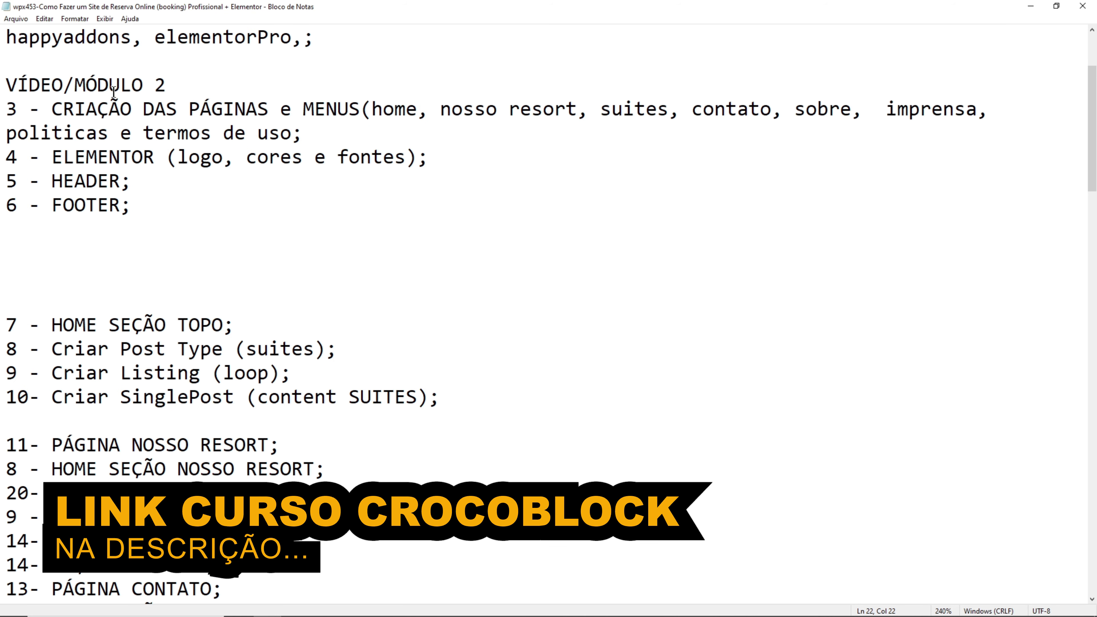
drag(166, 87, 295, 132)
click(303, 171)
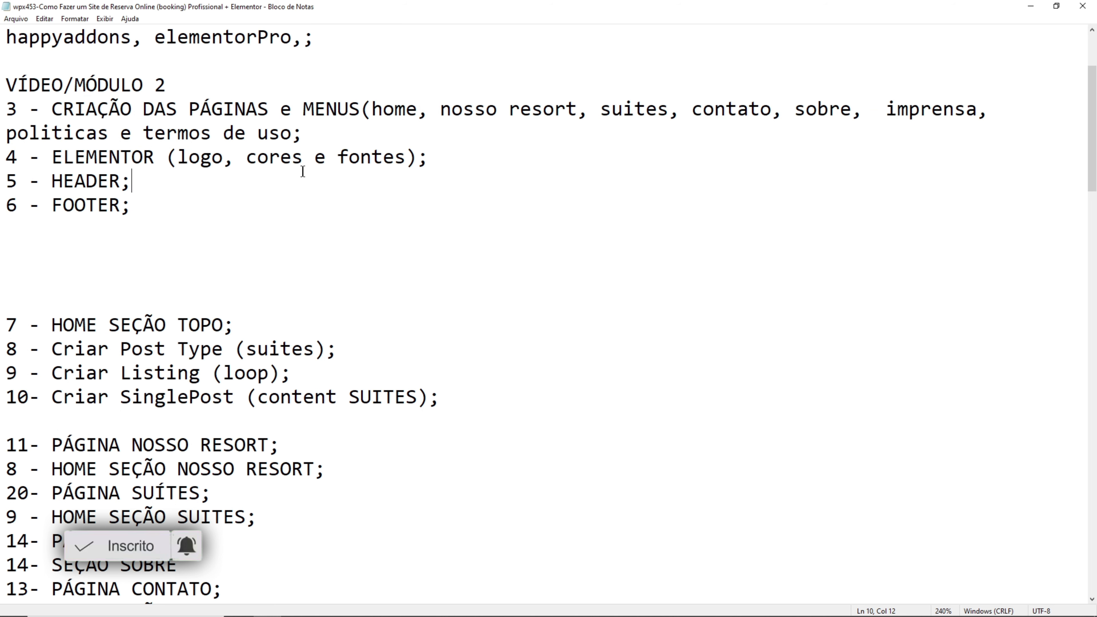
drag(52, 158, 409, 158)
click(178, 169)
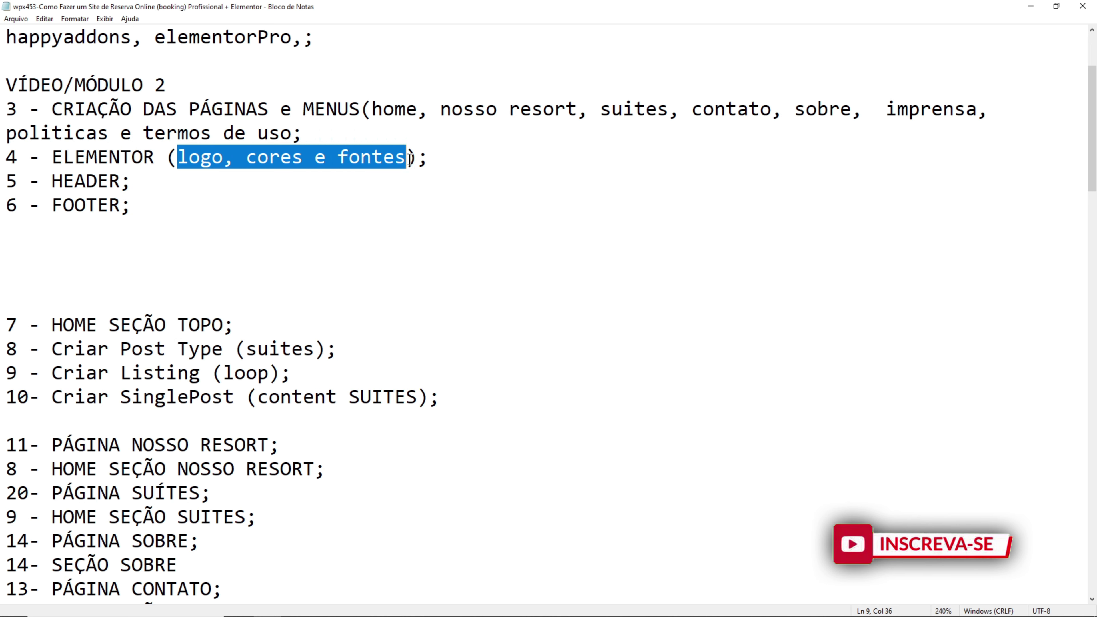
drag(52, 180, 55, 205)
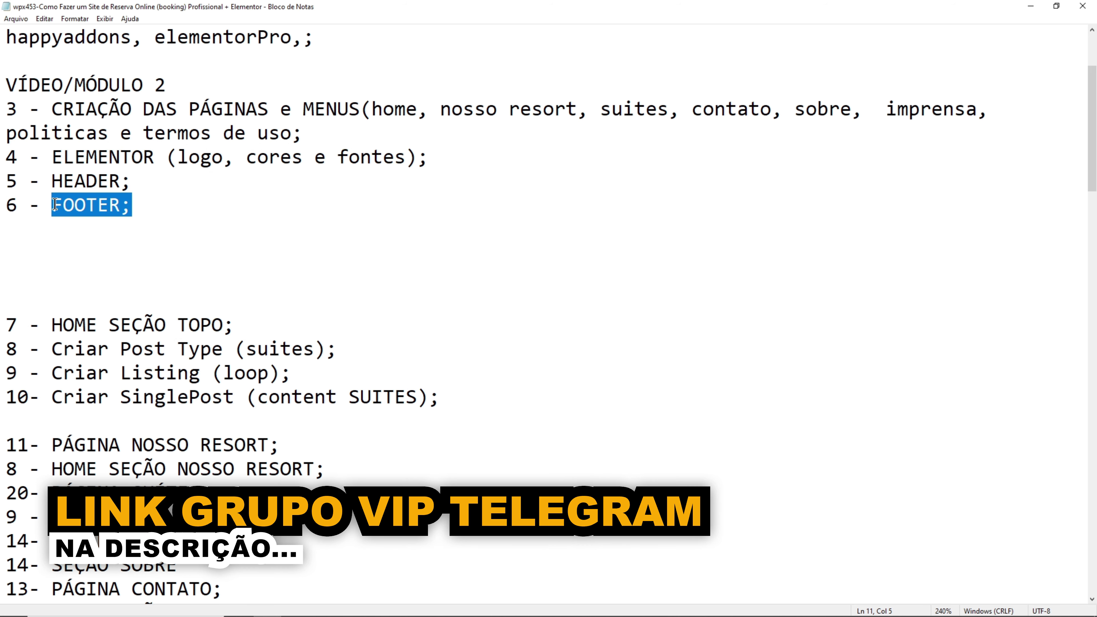
- Remove two blank lines below the FOOTER item and add the heading "VÍDEO/MÓDULO 3" directly above item 7
click(69, 223)
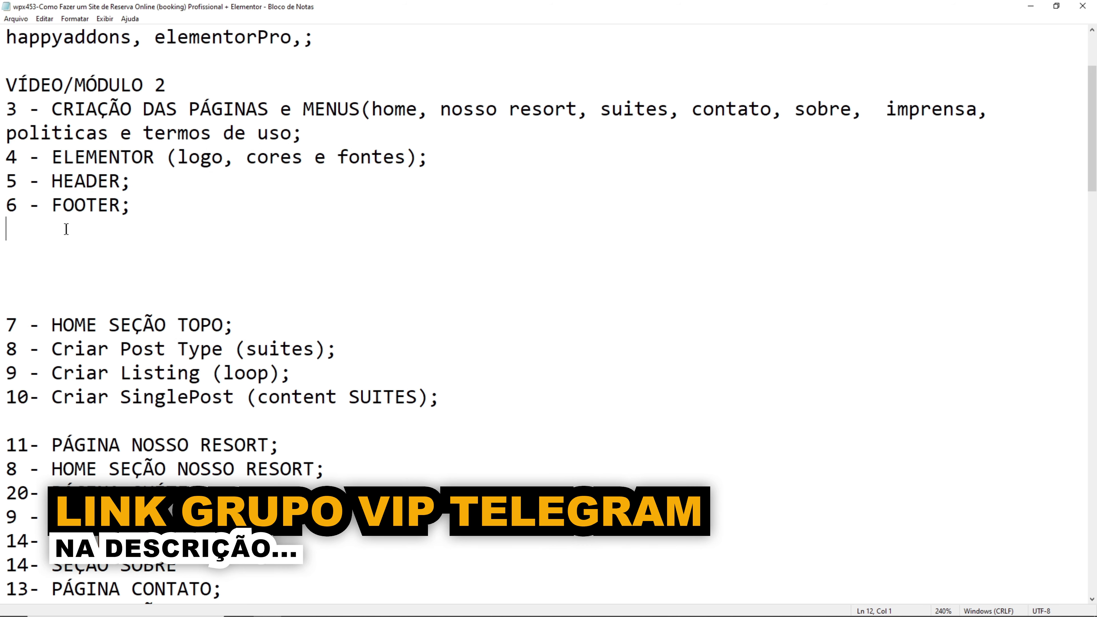
key(Delete)
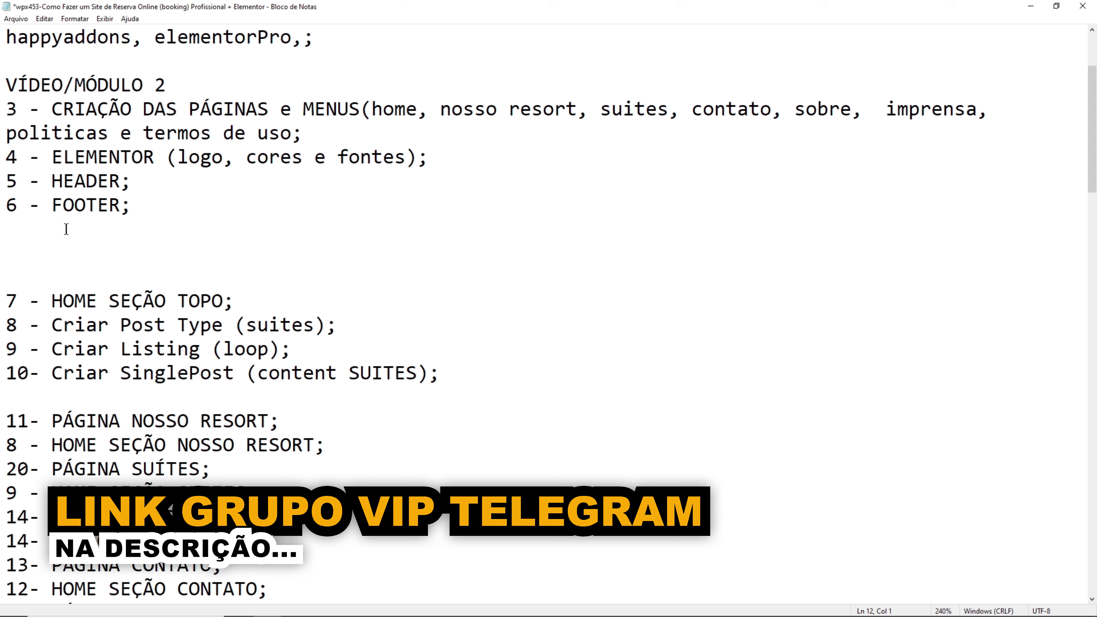
key(Delete)
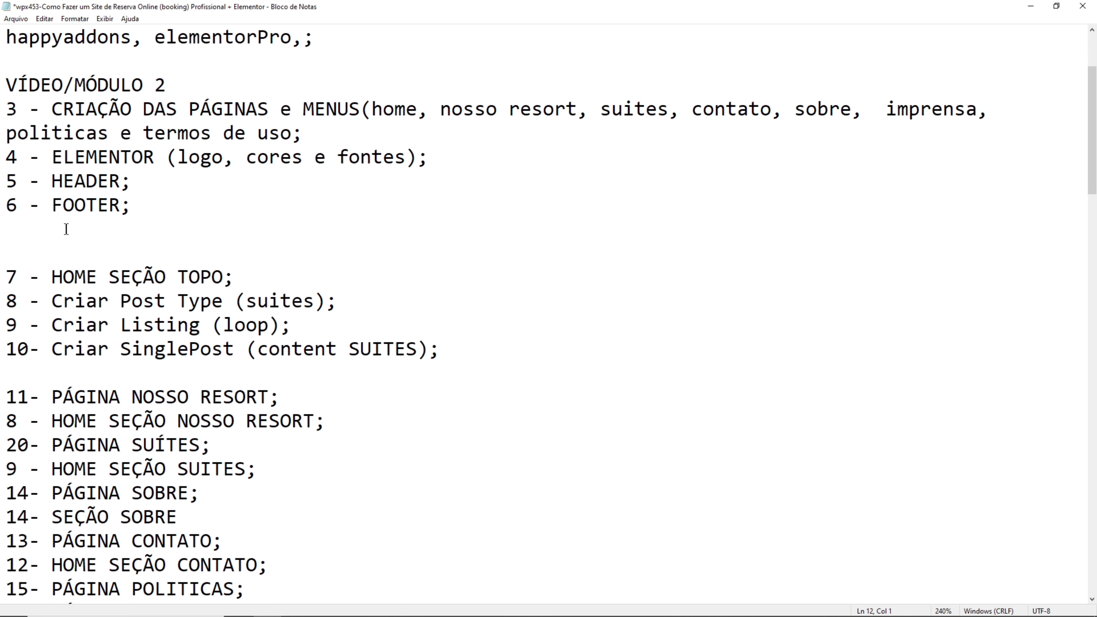
drag(171, 80, 3, 85)
key(ctrl+c)
click(12, 255)
key(ctrl+v)
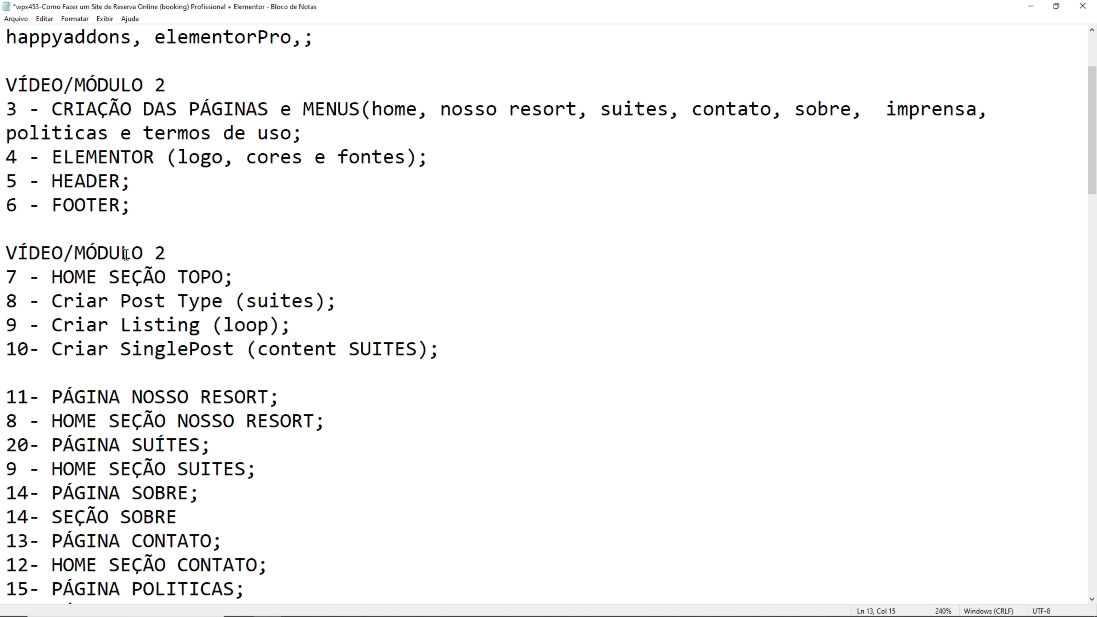
key(Delete)
text(3)
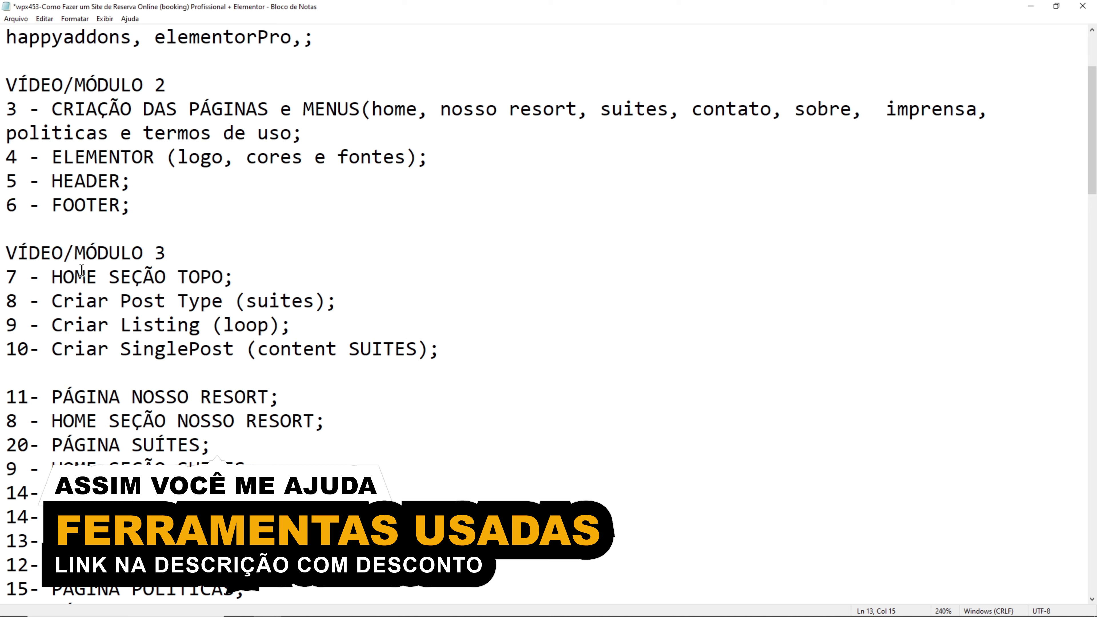
- Review the module 3 items: HOME SEÇÃO TOPO, the suites post type, the loop listing and the SinglePost content
drag(52, 276, 219, 273)
click(226, 301)
drag(122, 301, 336, 303)
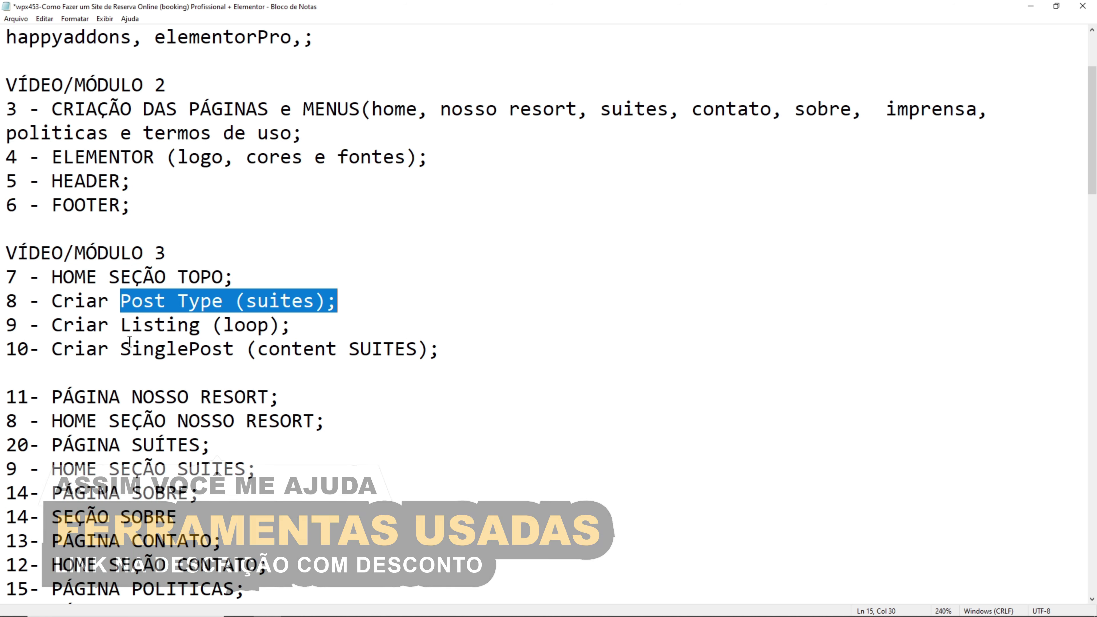
drag(132, 326, 269, 327)
drag(122, 349, 438, 348)
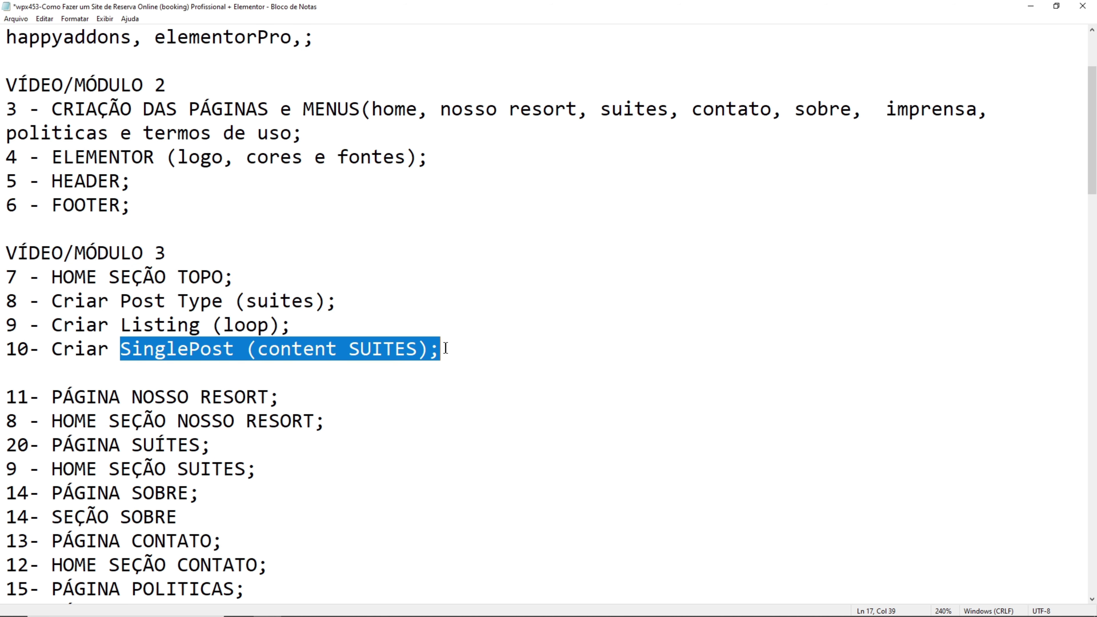
- Insert a block of blank lines after item 10 to separate module 3 from the remaining outline items
click(195, 373)
key(Return)
key(Return)
key(Return)
key(Return)
key(Return)
key(Return)
key(Return)
key(Return)
key(Return)
key(Return)
key(Return)
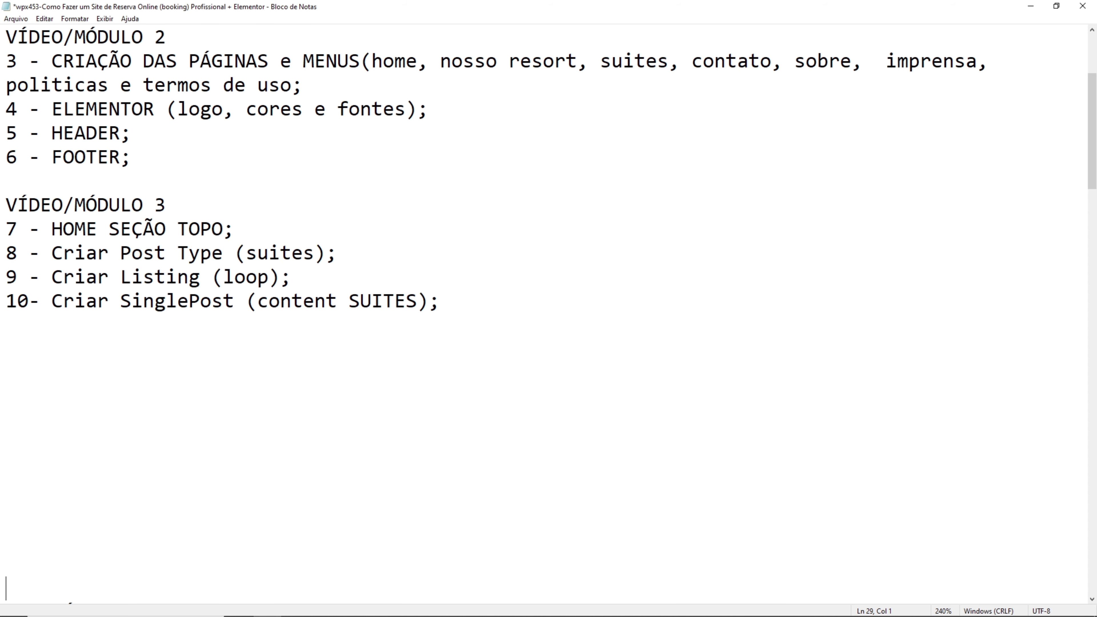
- Review the outline down to item 7, HOME SEÇÃO TOPO, and switch to Chrome to examine the finished StrelaMar home page
scroll(238, 388, up, 3)
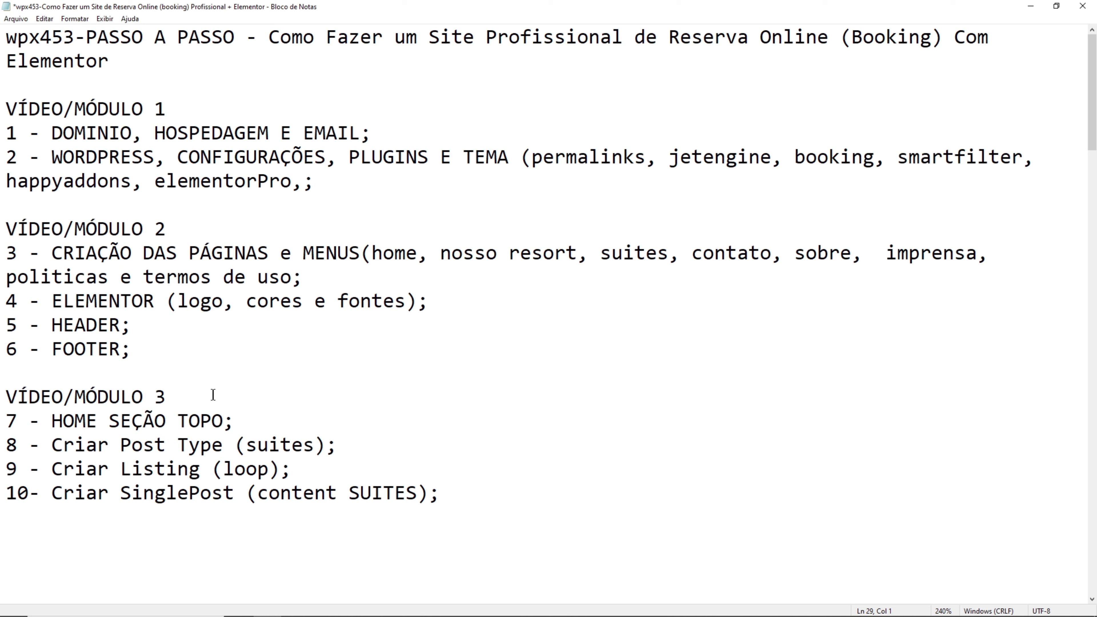
scroll(211, 392, down, 1)
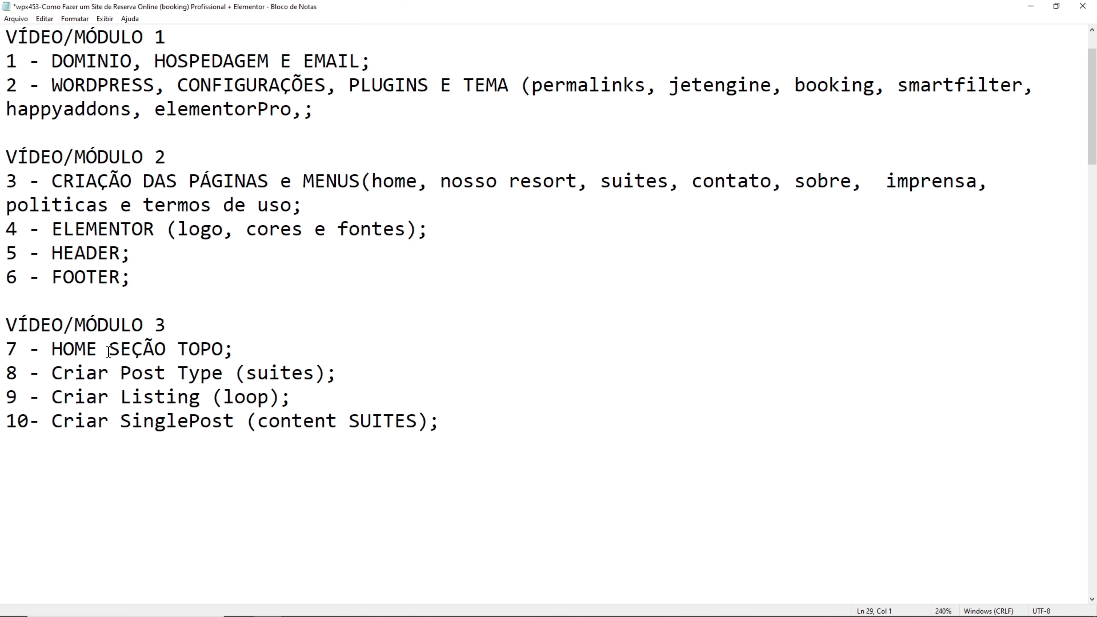
drag(51, 348, 235, 349)
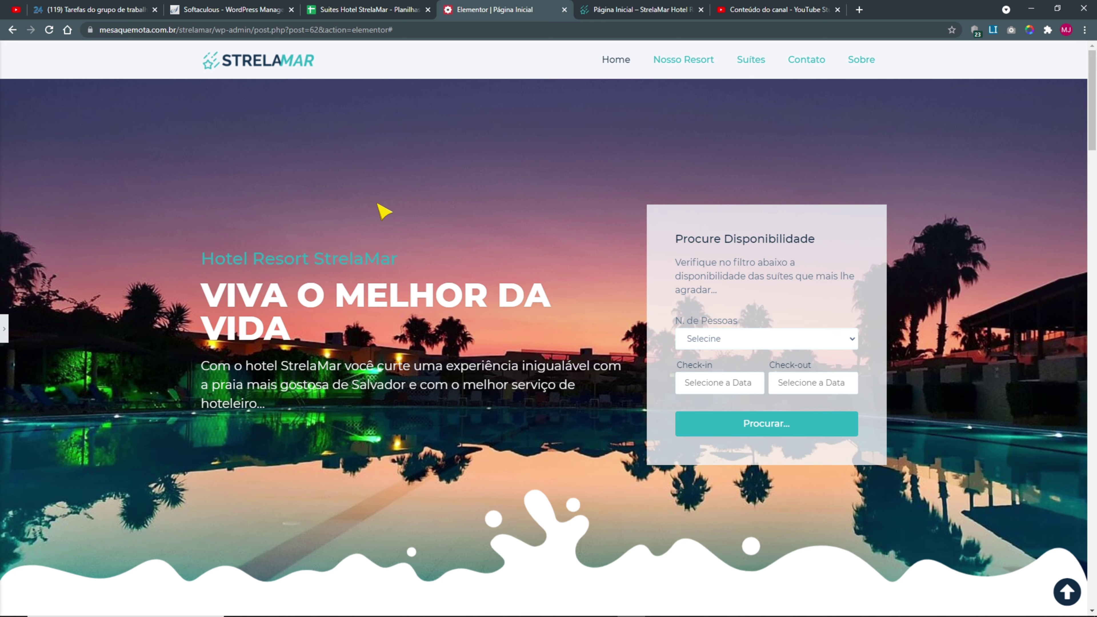
scroll(438, 268, down, 5)
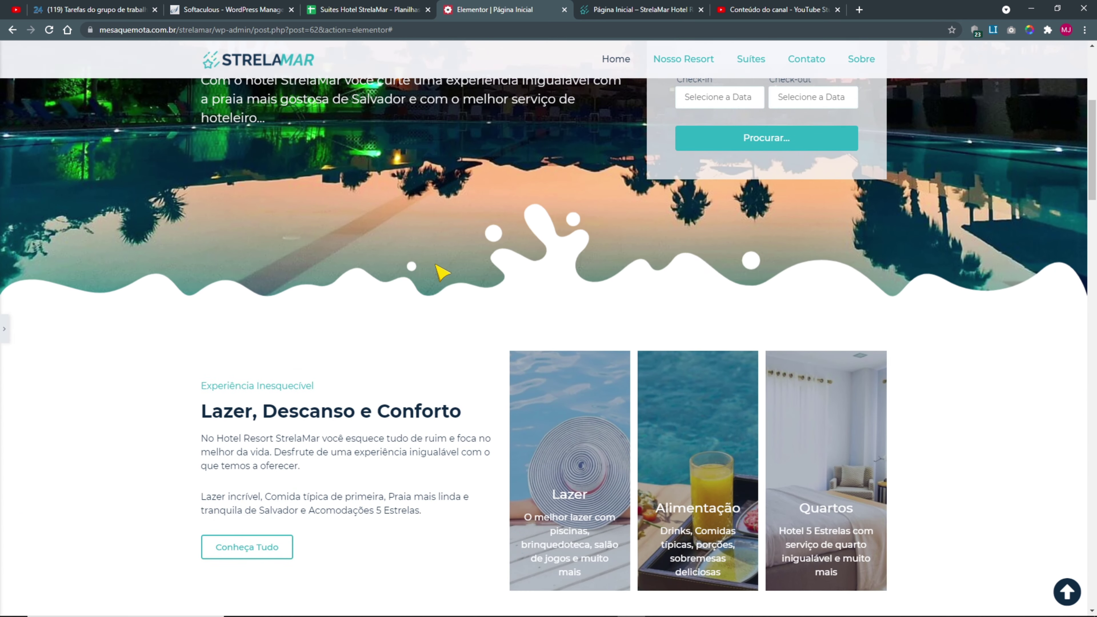
scroll(438, 268, up, 5)
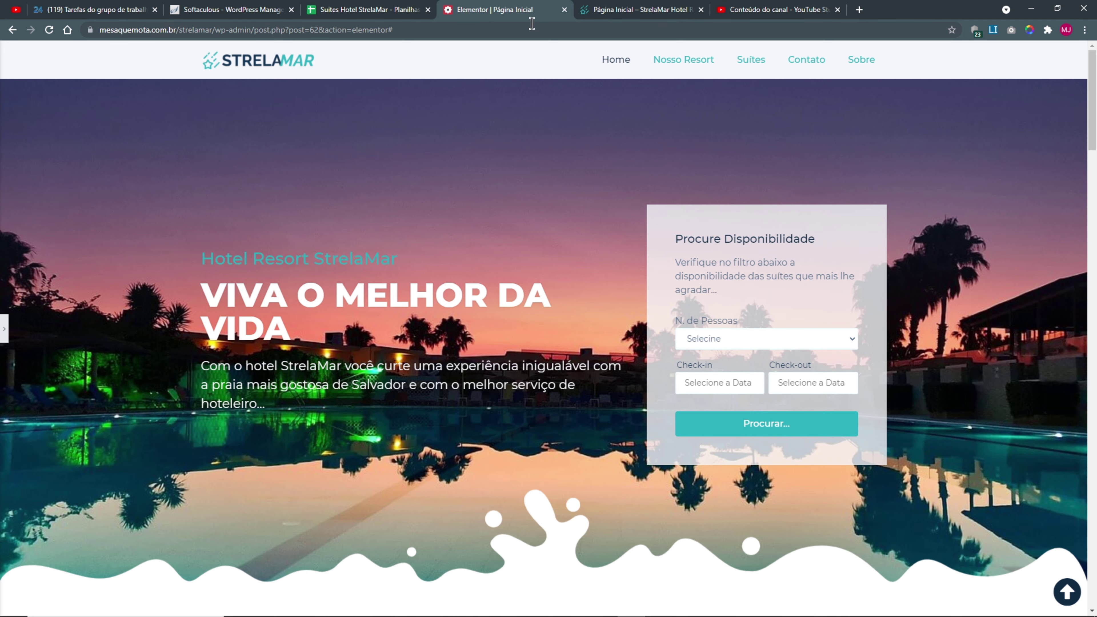
- Load the new site's root address strelamar.com in place of its "pagina-inicial" page
click(627, 12)
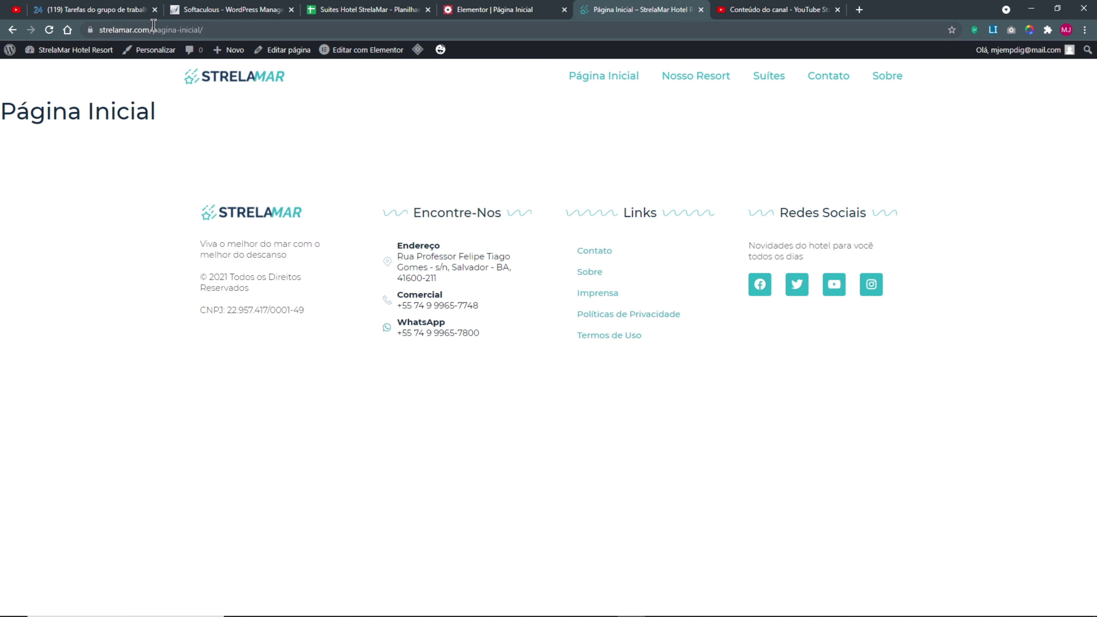
drag(155, 29, 280, 29)
key(BackSpace)
key(Return)
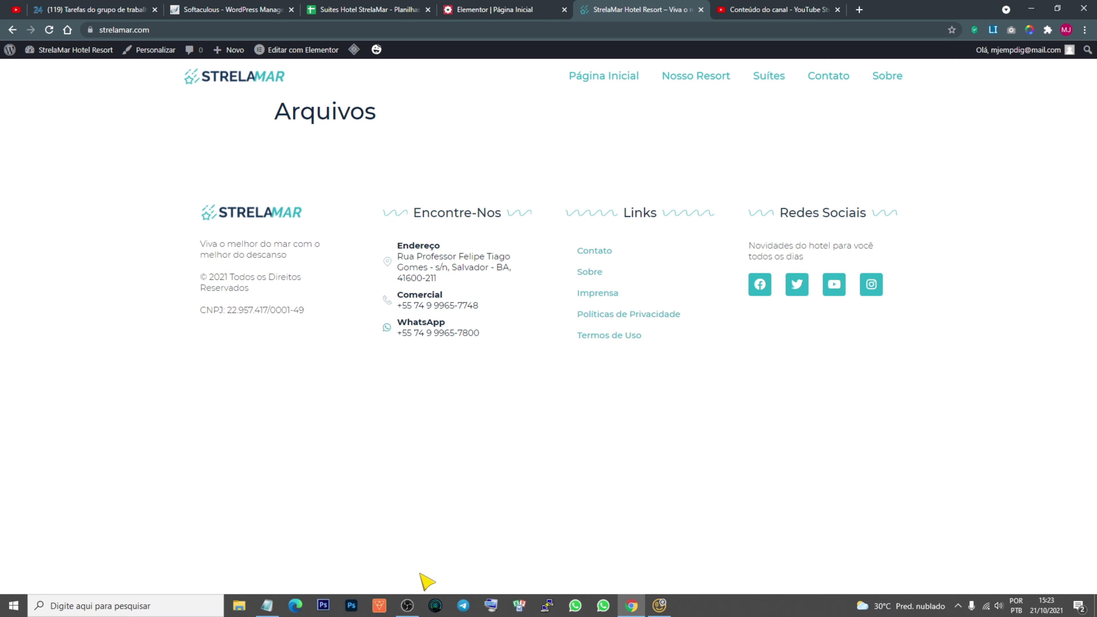
- Examine the Arquivos heading on the strelamar.com root page and compare it with the finished home page in the Elementor tab
click(407, 606)
click(408, 605)
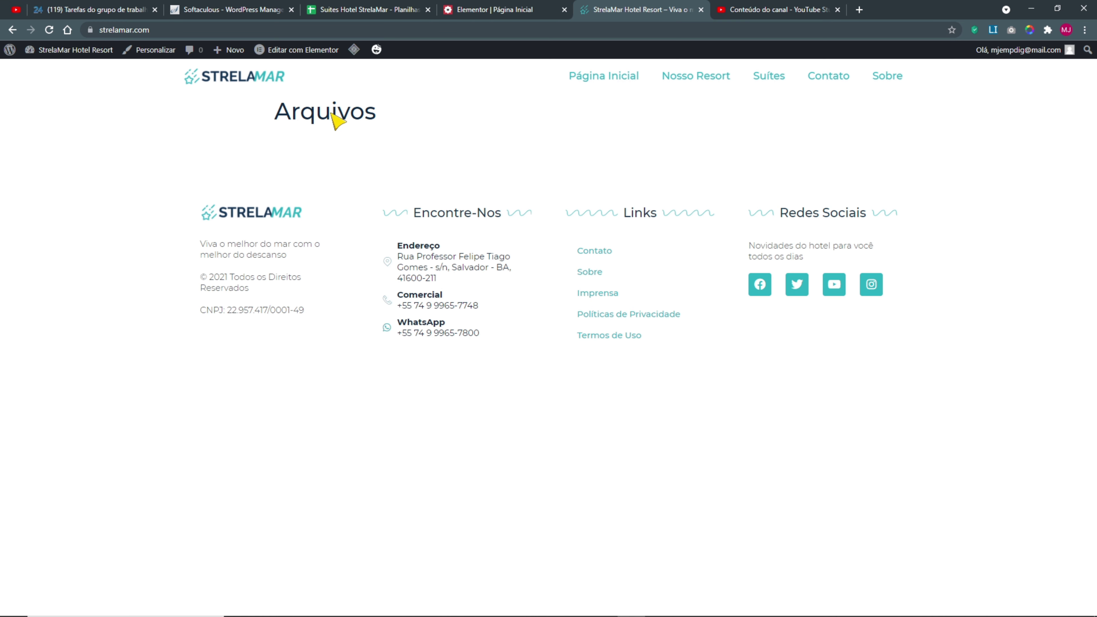
drag(278, 109, 377, 111)
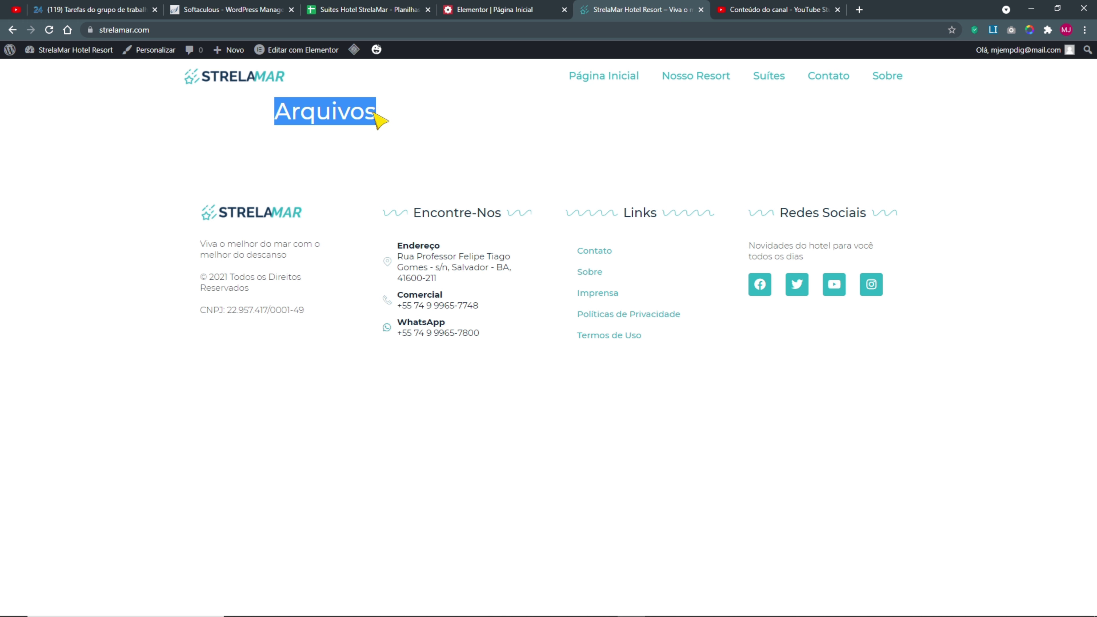
click(384, 148)
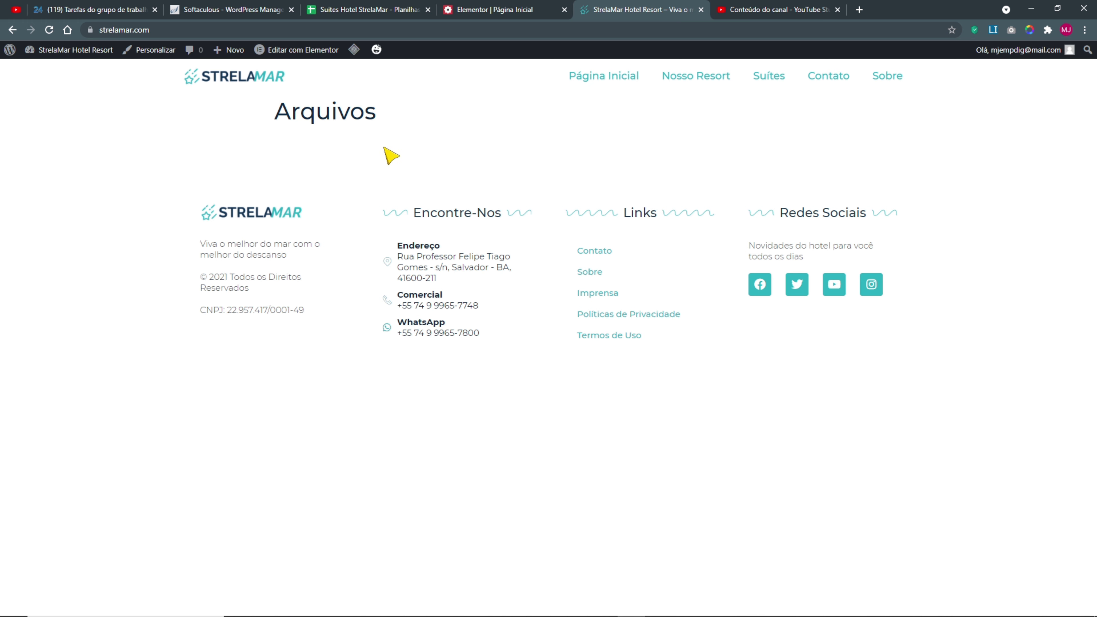
click(506, 13)
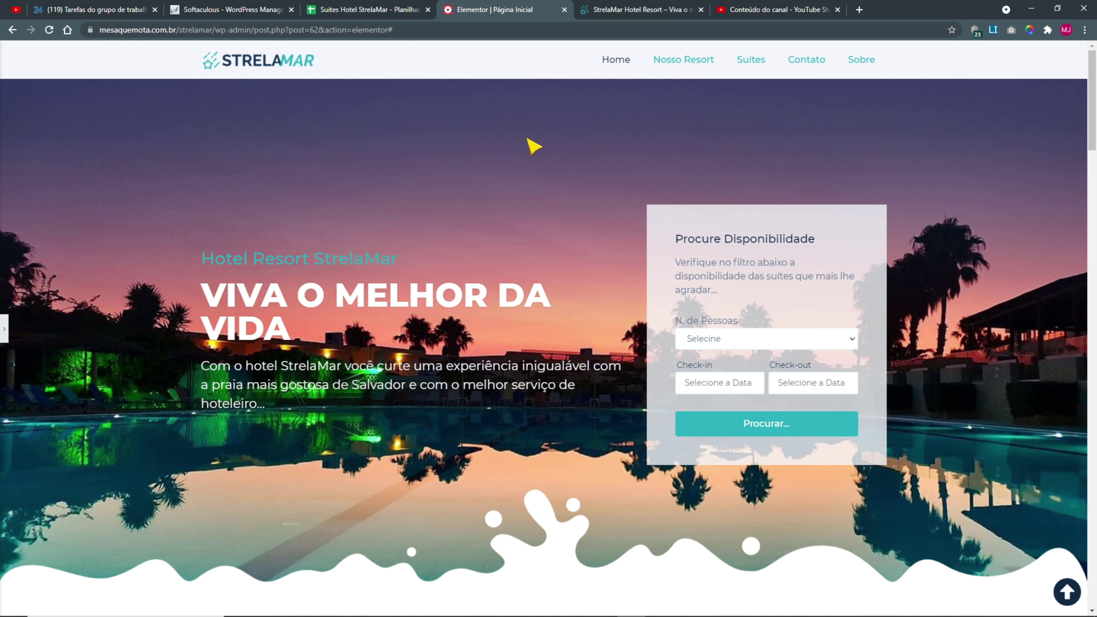
click(619, 10)
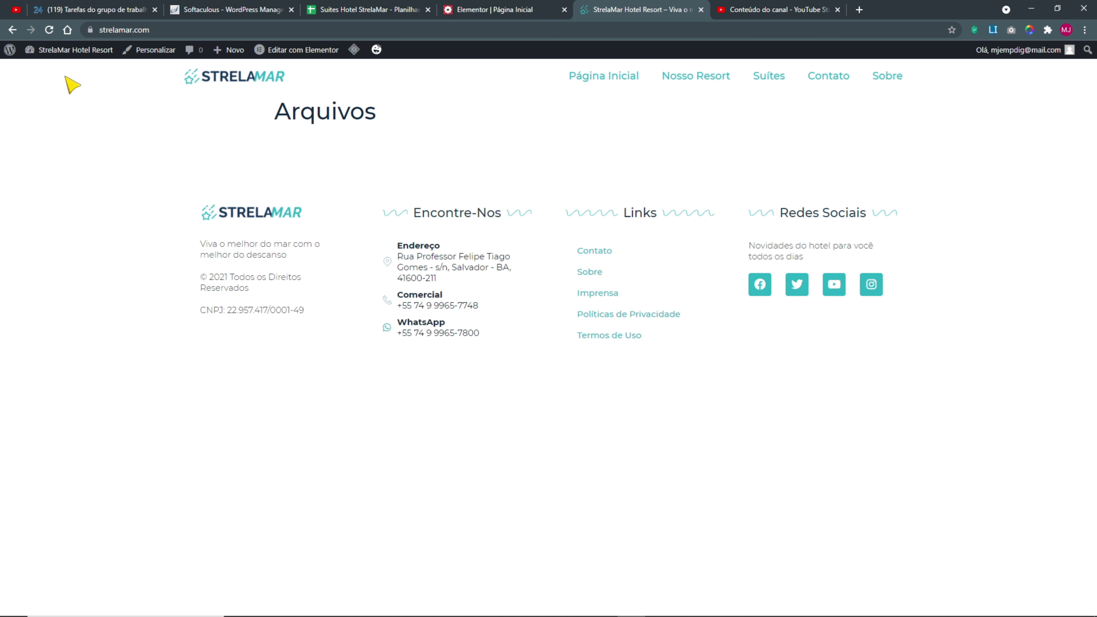
- Open the site's WordPress dashboard and go to its reading settings (Leitura)
mouse_move(69, 51)
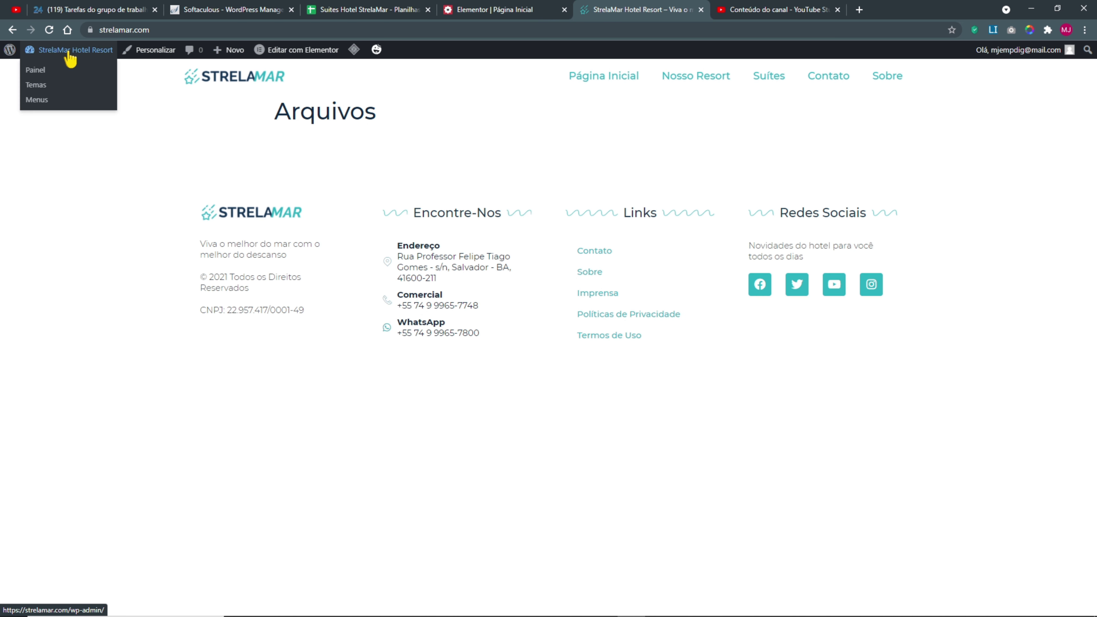
click(66, 84)
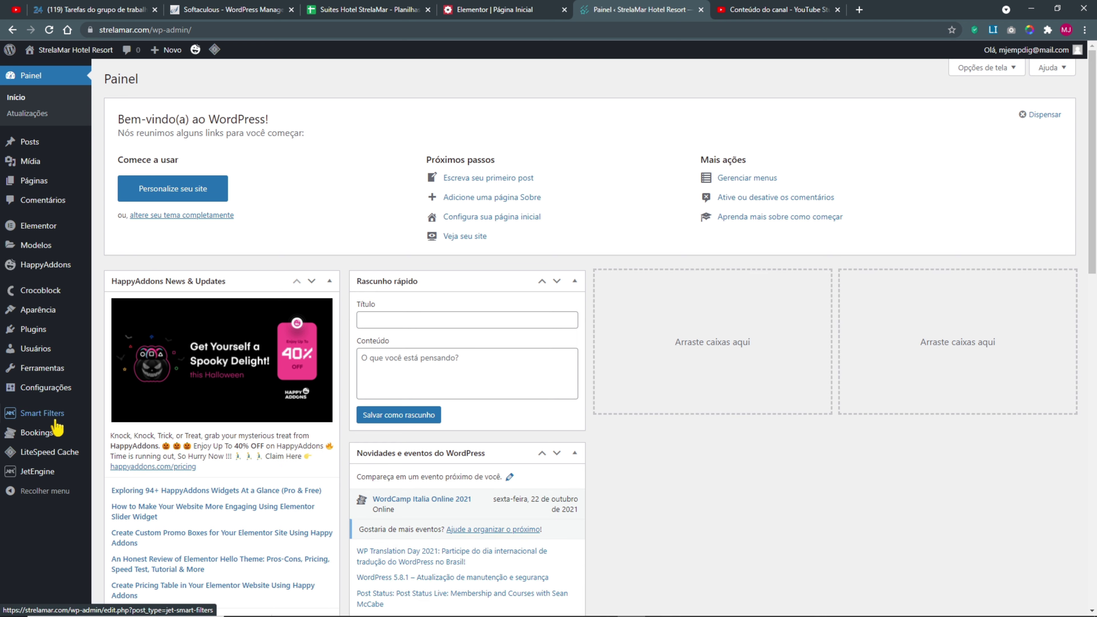
mouse_move(50, 472)
mouse_move(17, 388)
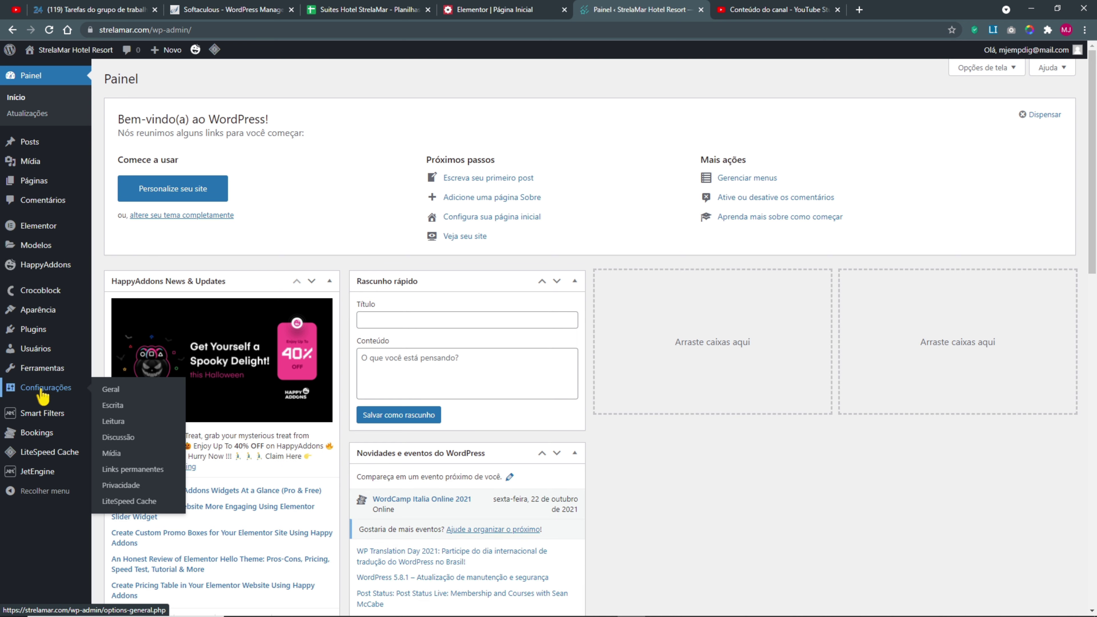
click(114, 420)
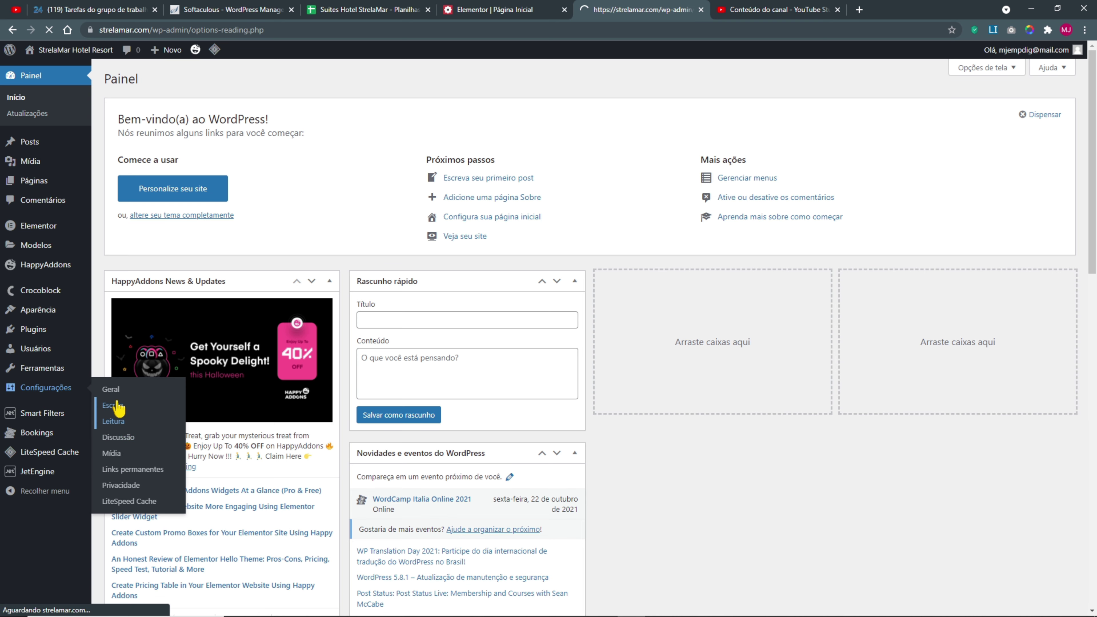
key(ctrl+plus)
scroll(65, 432, down, 5)
key(ctrl+plus)
scroll(401, 421, up, 5)
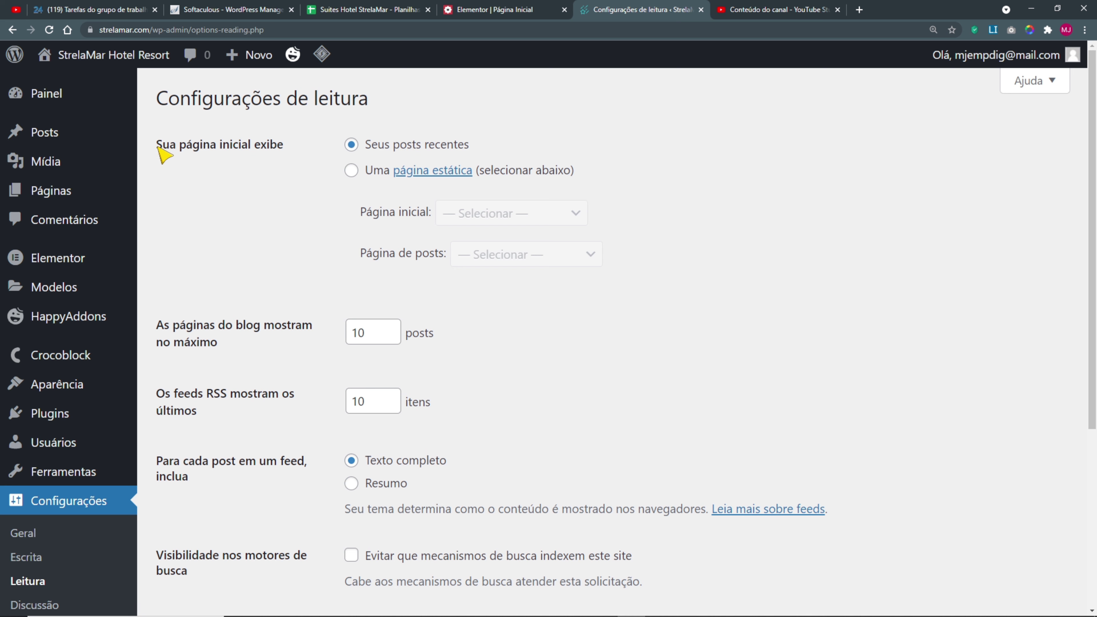
- Examine the "Sua página inicial exibe" setting and its "Seus posts recentes" option
drag(156, 145, 283, 151)
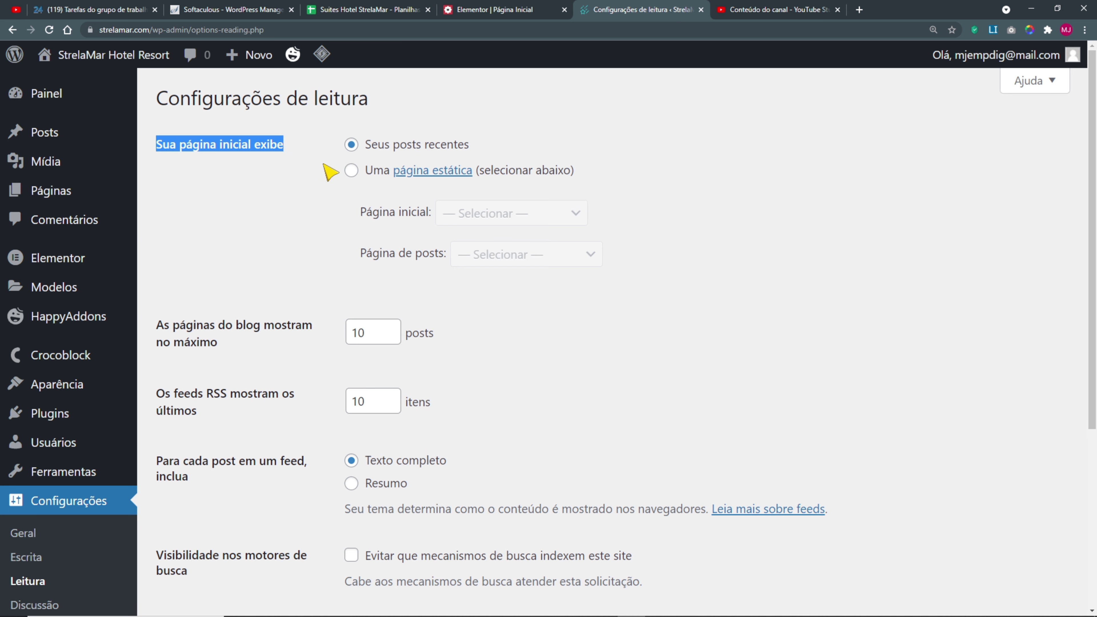
drag(366, 147, 479, 148)
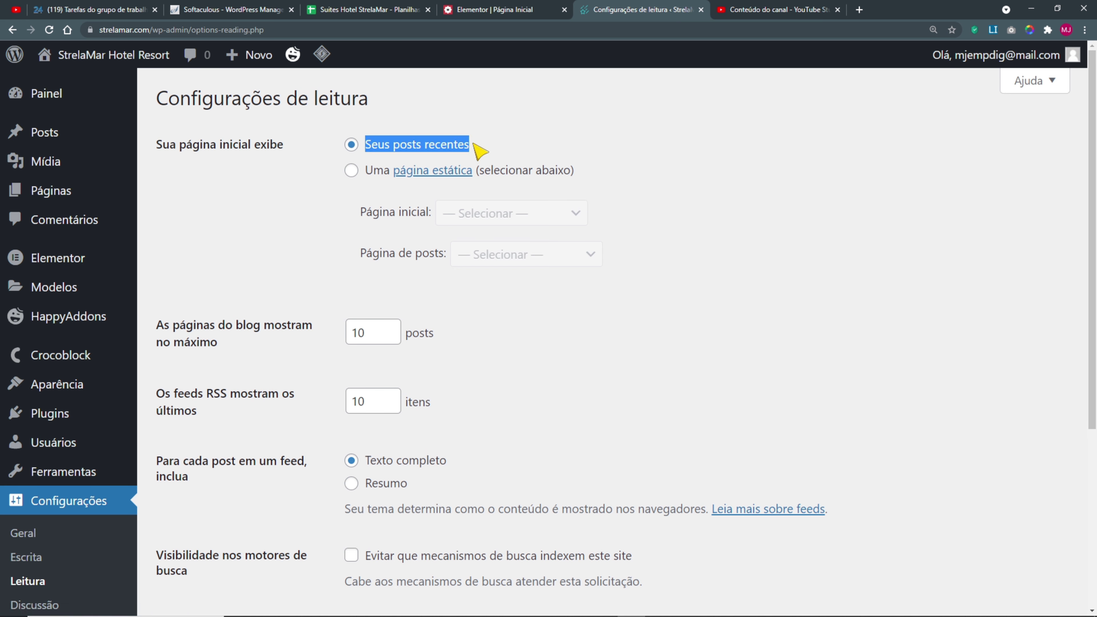
mouse_move(52, 135)
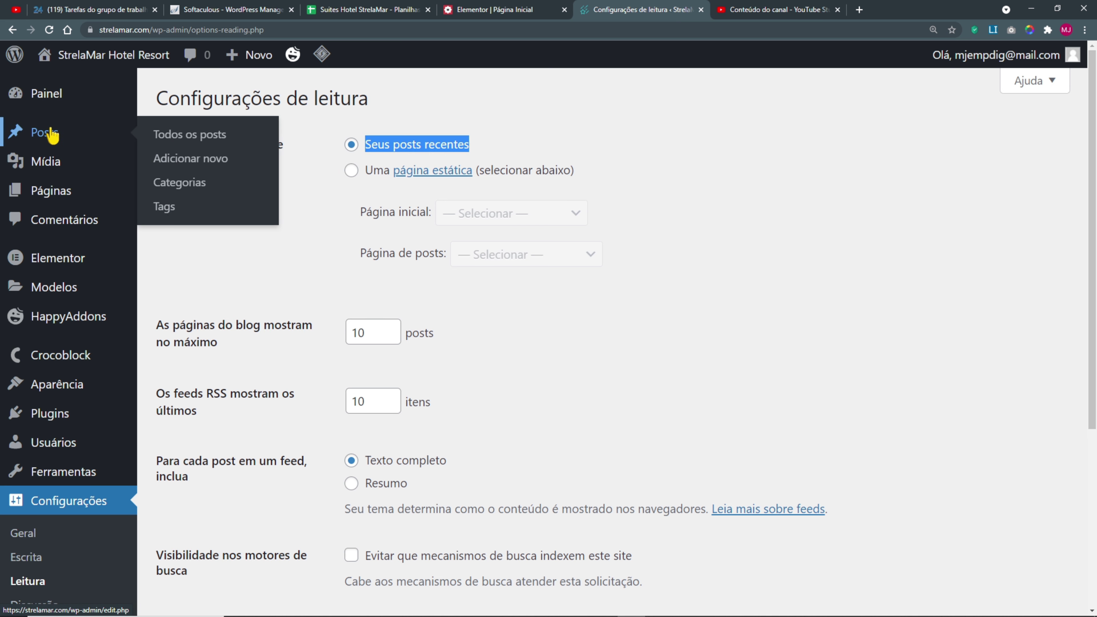
click(194, 280)
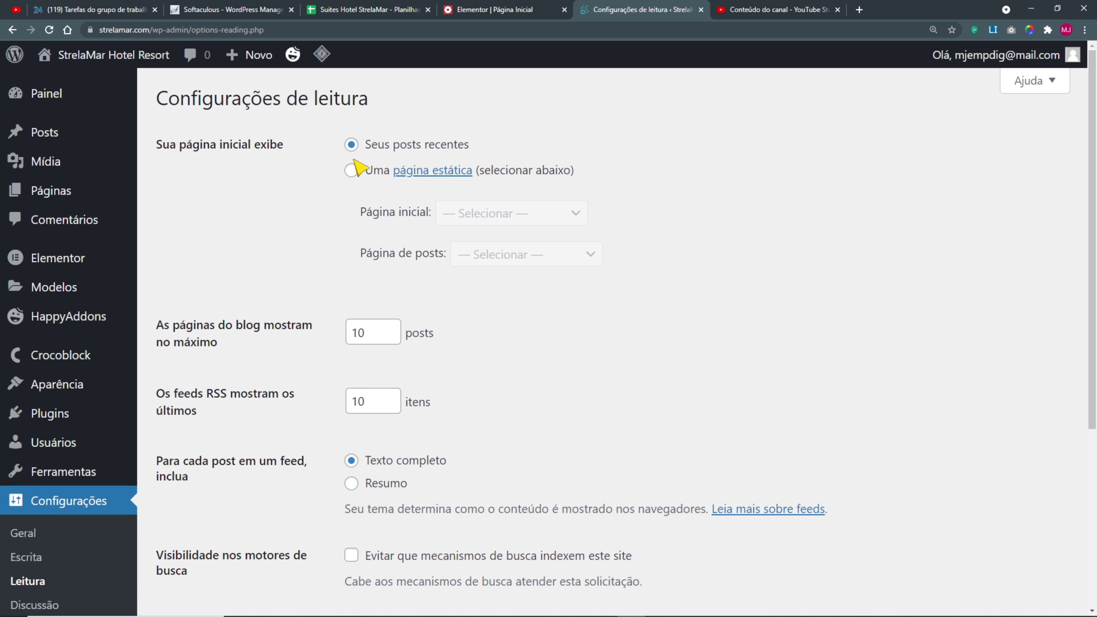
- Open the live StrelaMar site in a new browser tab and inspect the heading on its front page
right_click(106, 55)
click(142, 66)
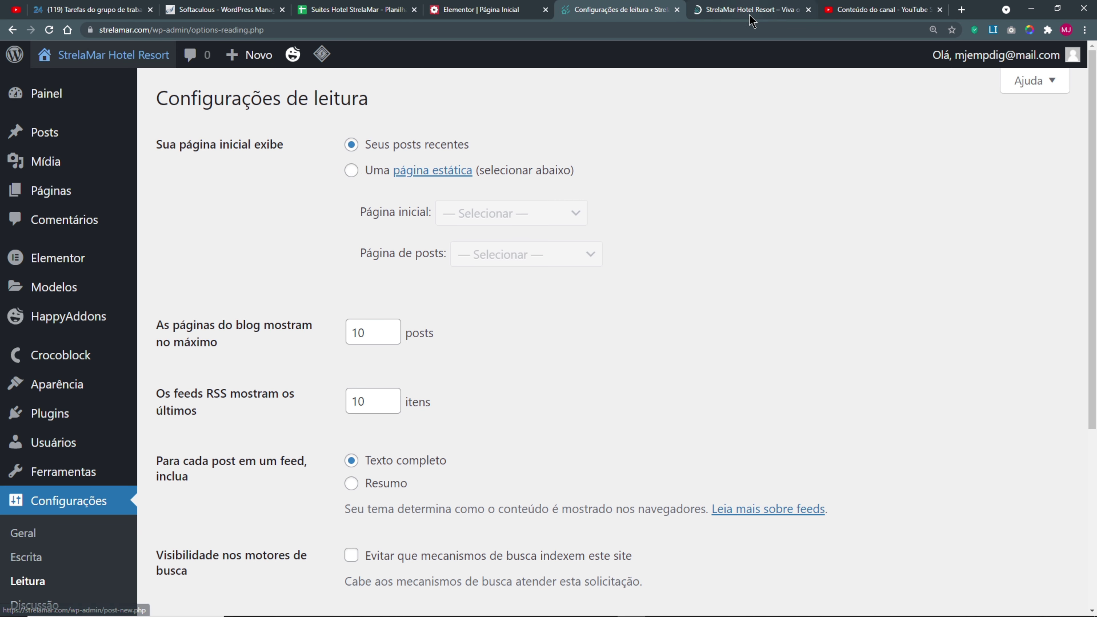
click(750, 16)
drag(152, 152, 322, 160)
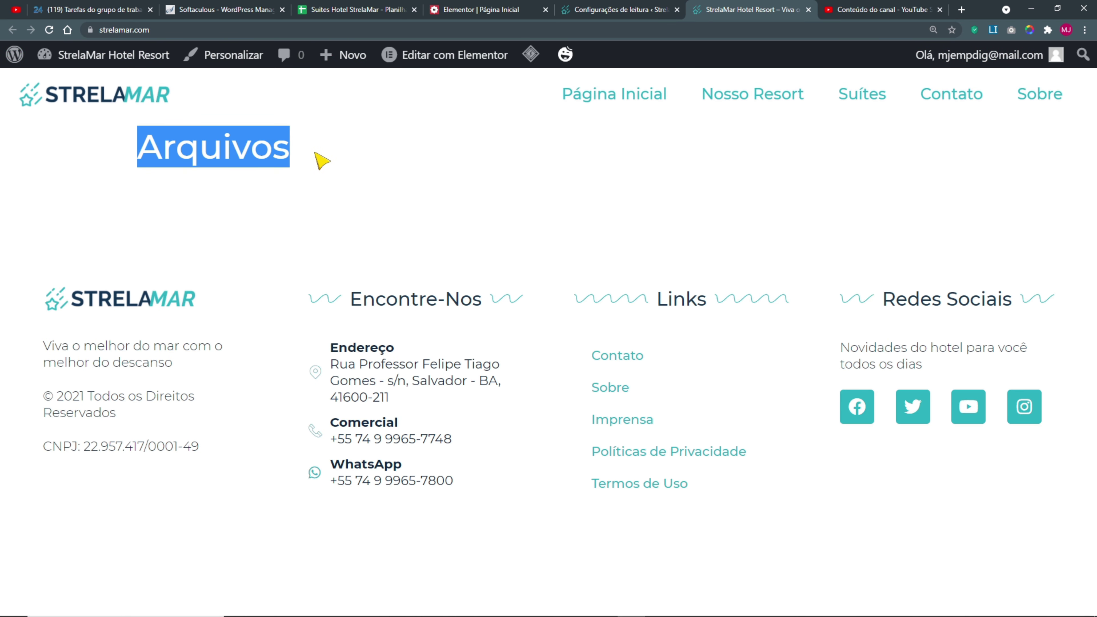
- In the reading settings, make the front page display a static page and choose Página Inicial as the home page
click(618, 10)
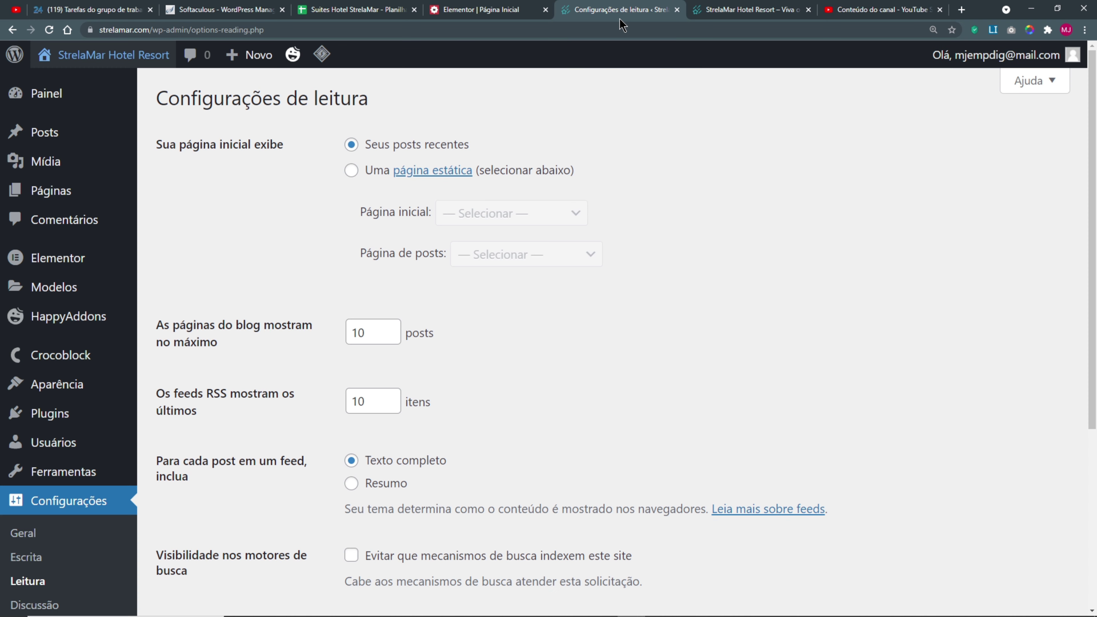
click(350, 170)
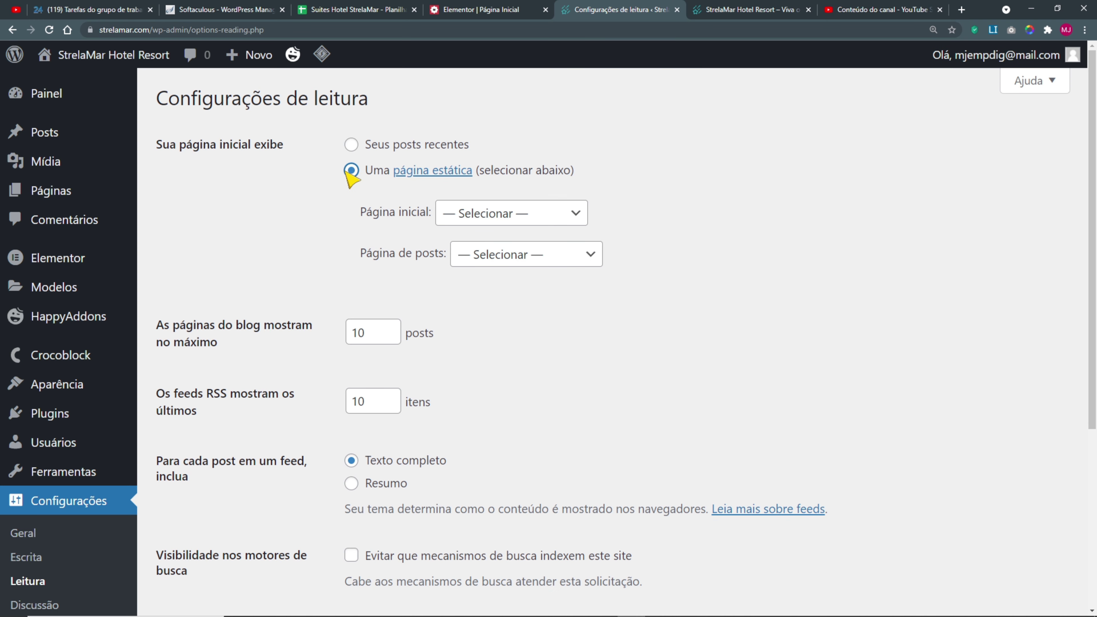
drag(361, 213, 430, 218)
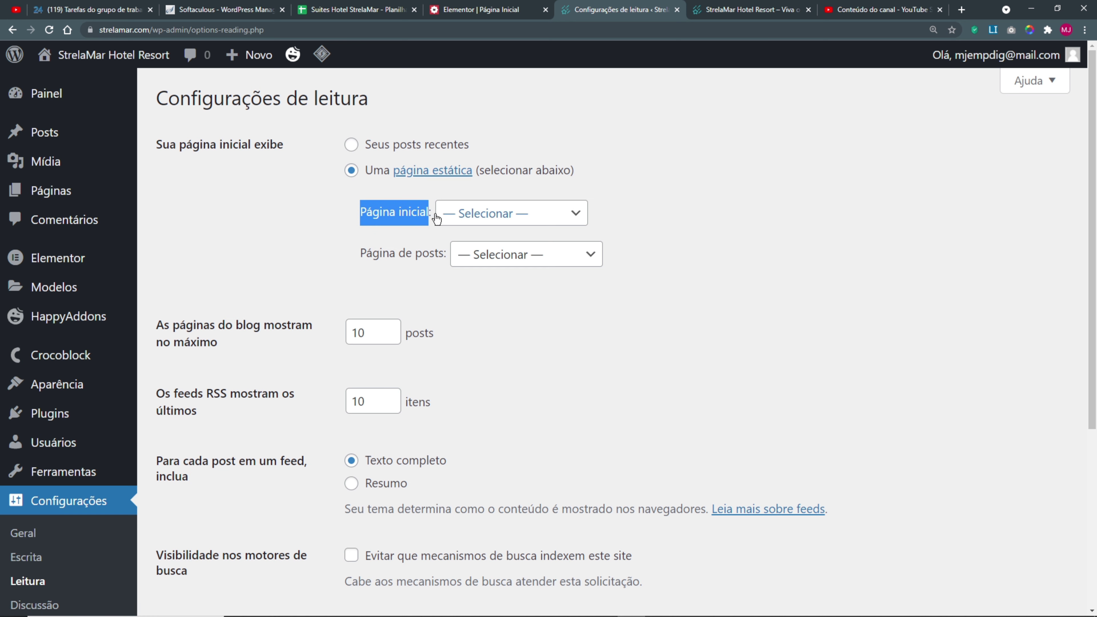
click(500, 214)
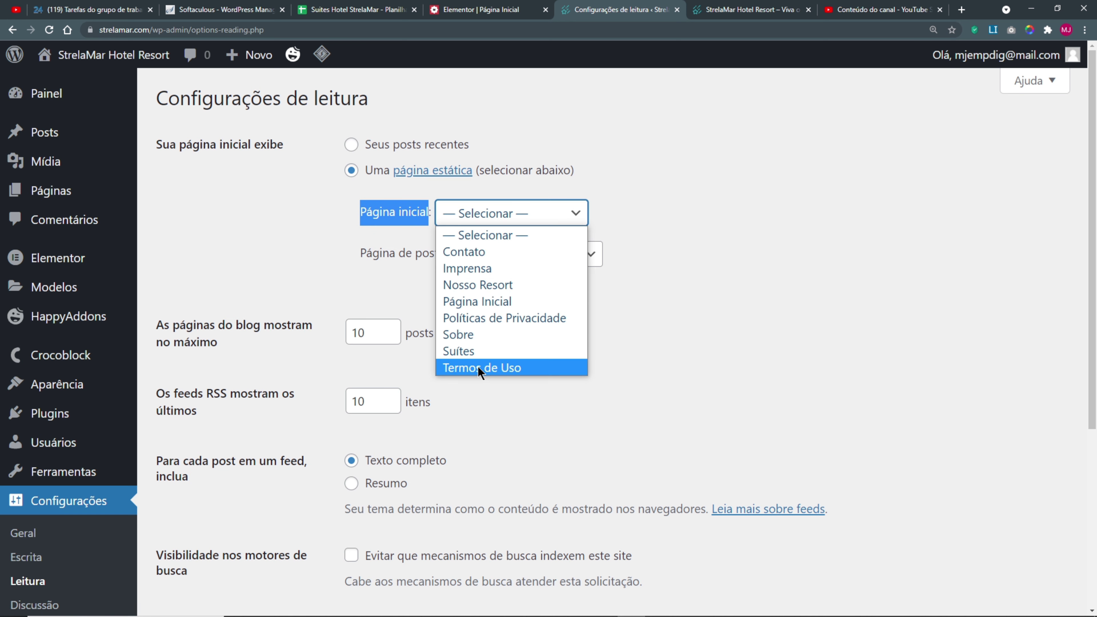
click(464, 301)
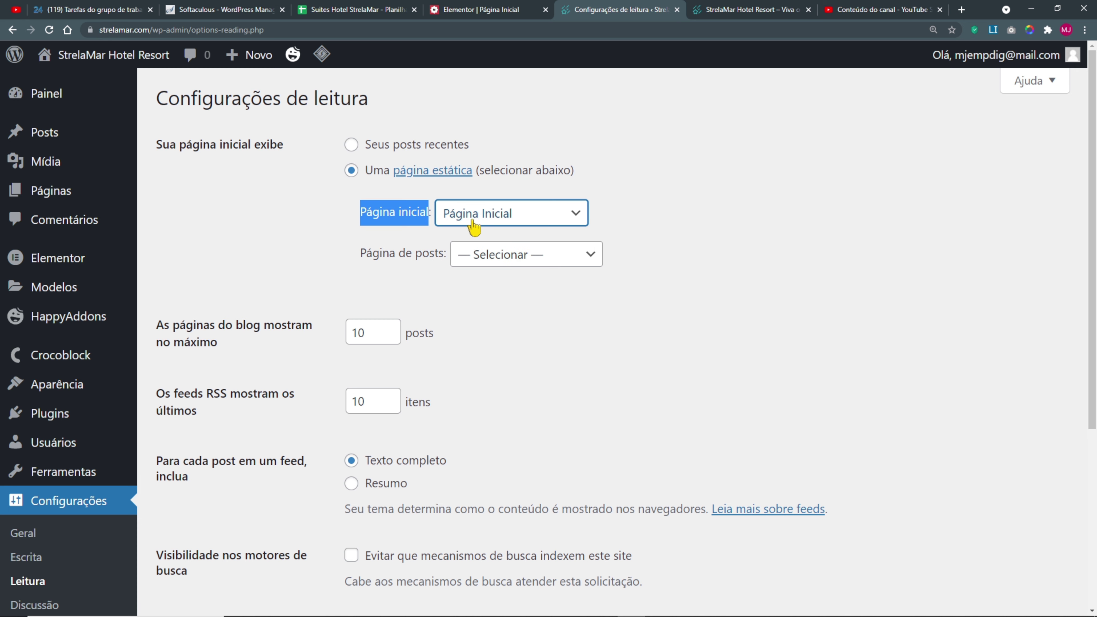
click(489, 307)
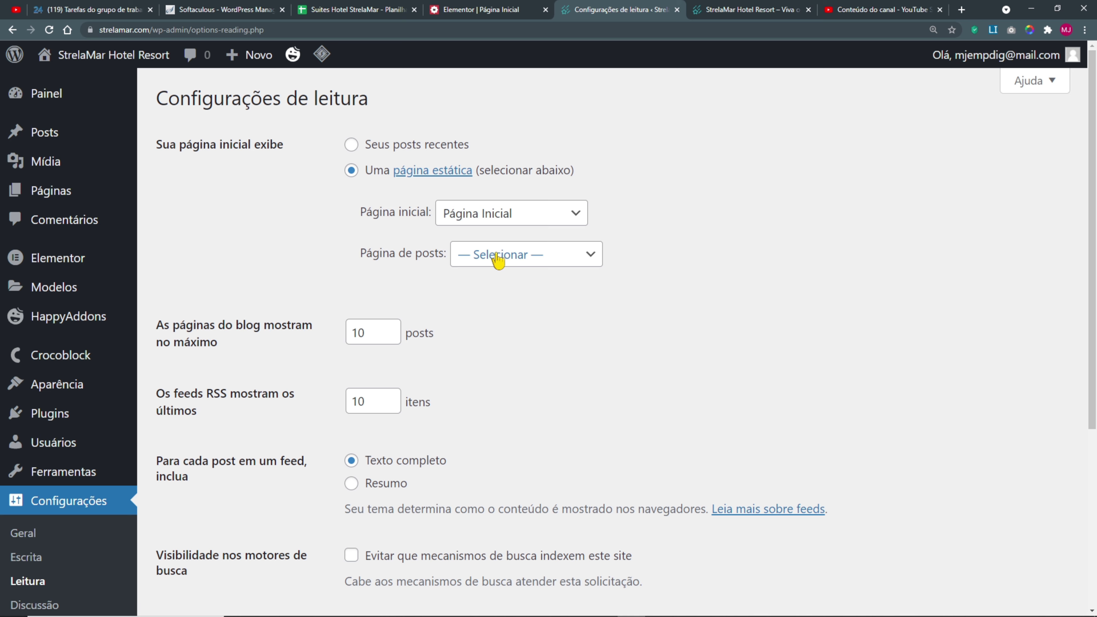
- Enable the option that discourages search engines from indexing the site and save the reading settings
scroll(457, 330, down, 5)
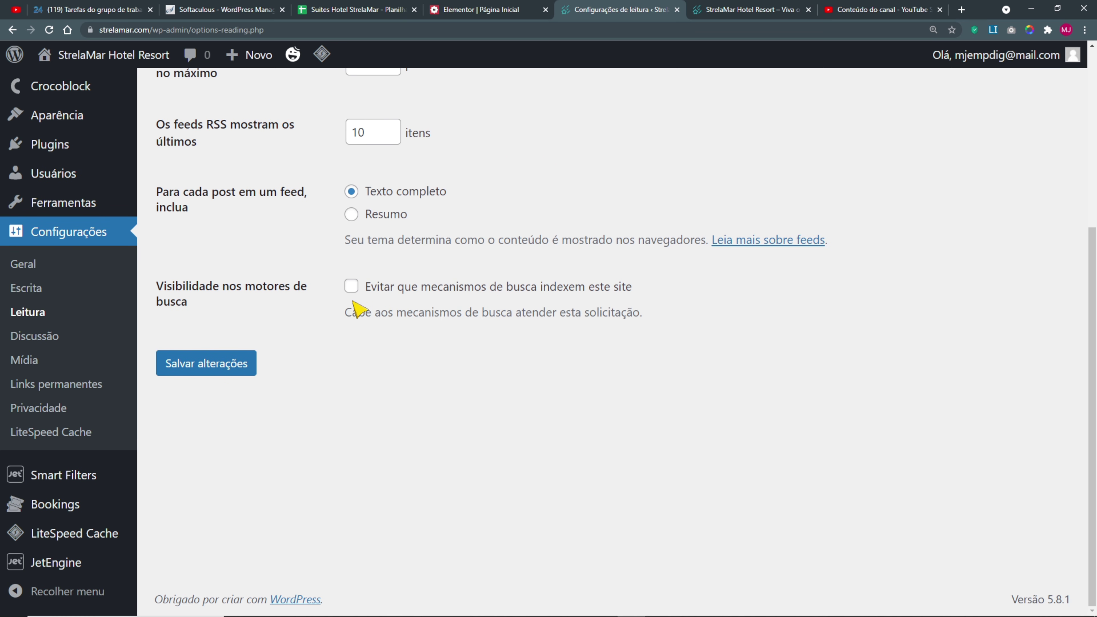
click(351, 287)
click(239, 368)
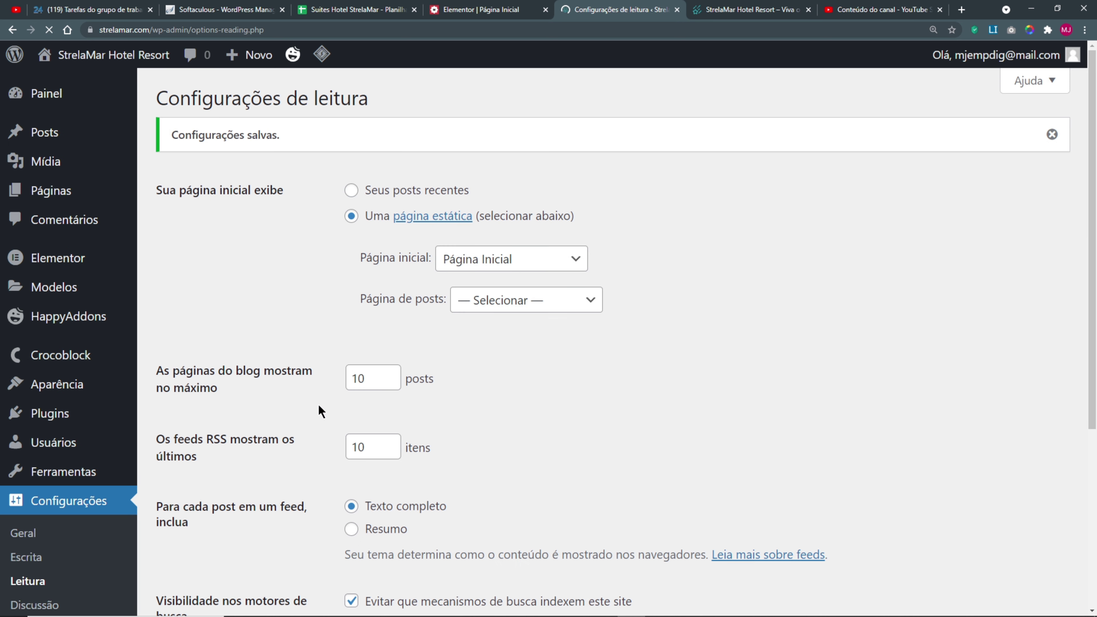
- Check the live site's Página Inicial and Nosso Resort pages in an incognito window at 100% zoom, closing the window when done
mouse_move(130, 55)
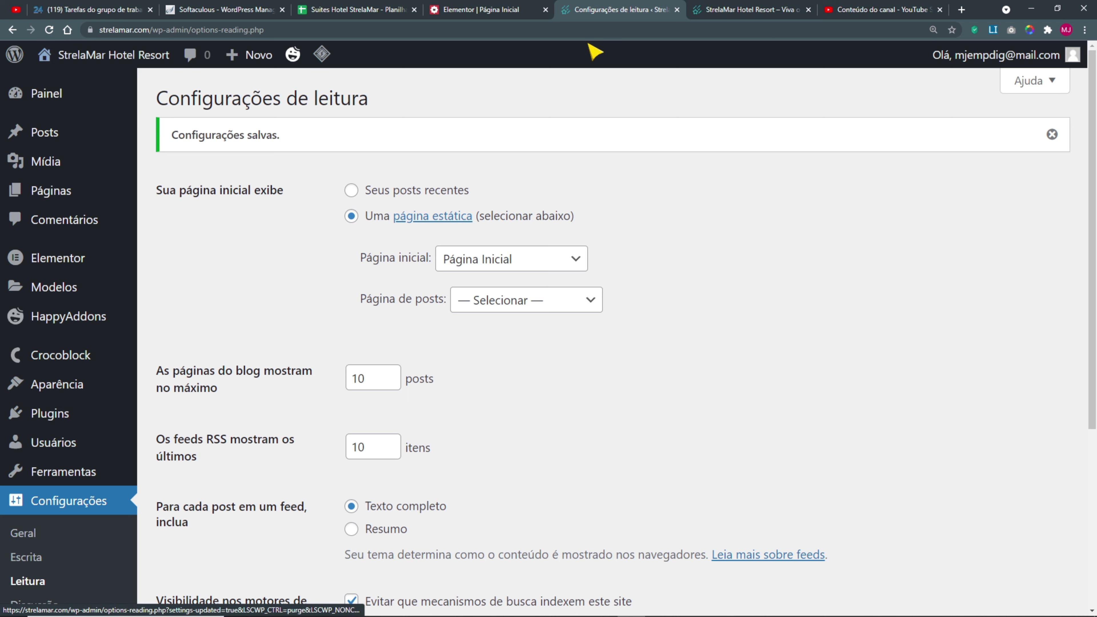
click(754, 9)
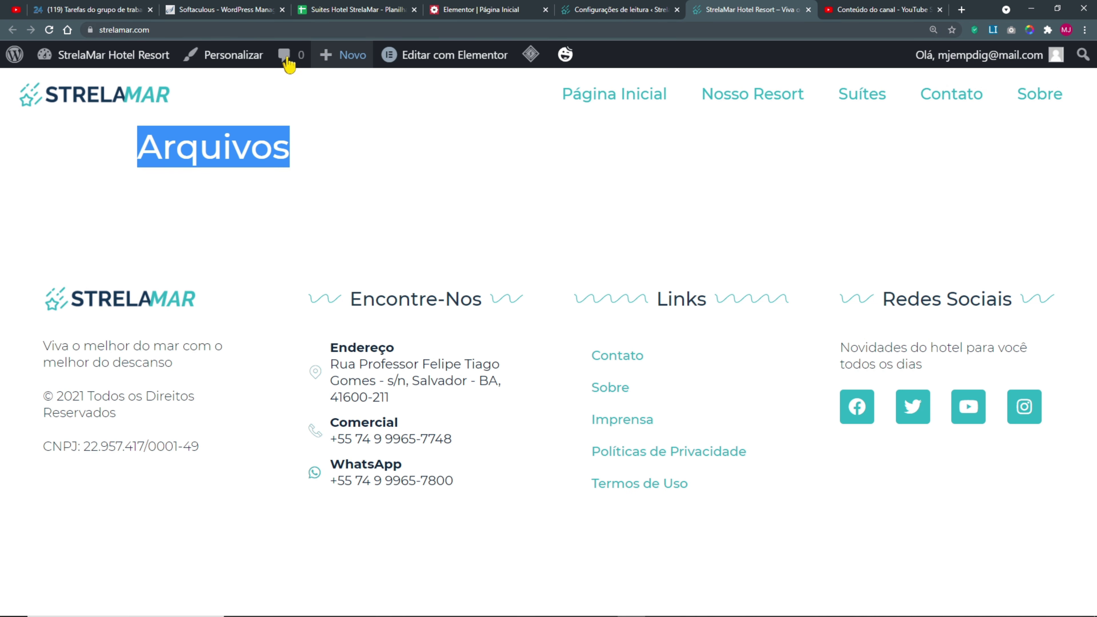
right_click(123, 97)
click(452, 197)
right_click(599, 90)
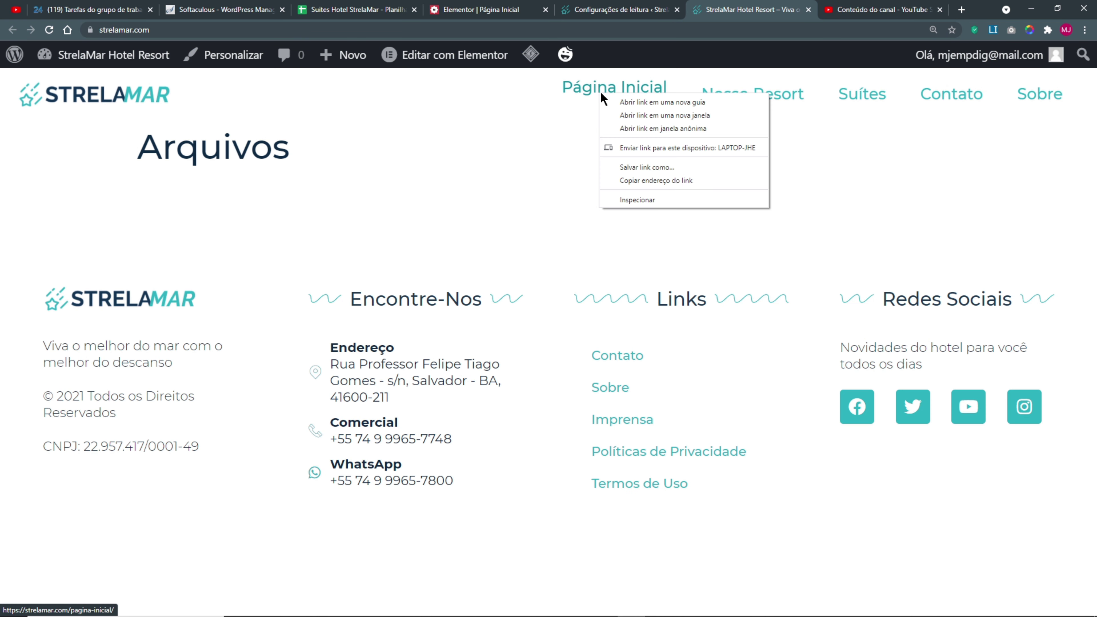
click(654, 127)
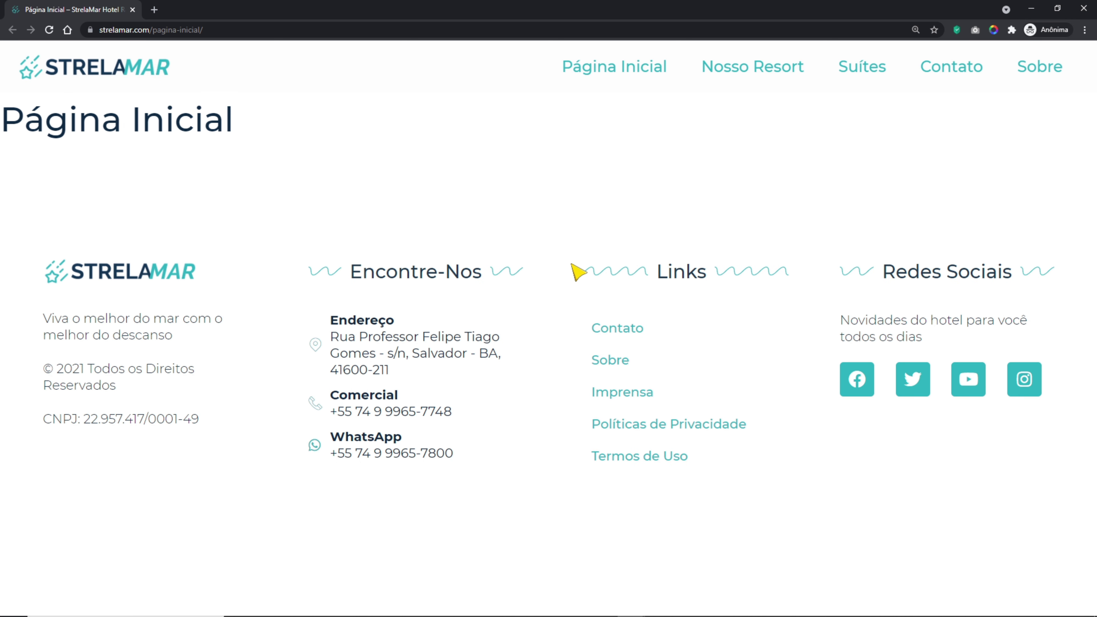
key(ctrl+0)
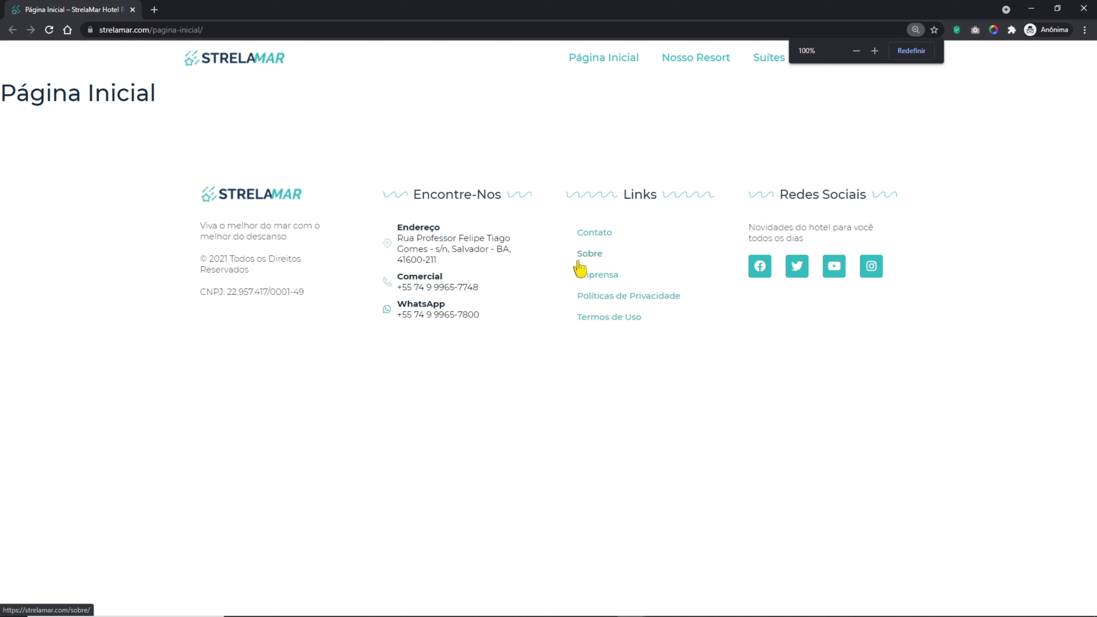
click(672, 65)
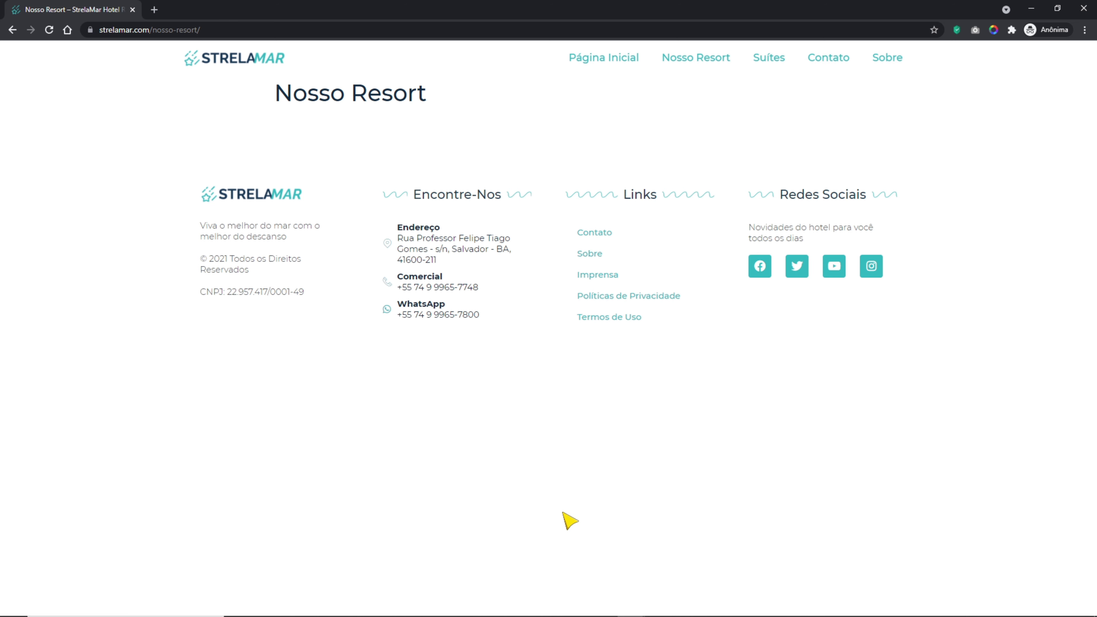
click(1083, 8)
- Switch to the Notepad course outline and add the lines "pagina inicial" and "em construção" directly below the VÍDEO/MÓDULO 3 heading
key(alt+Tab)
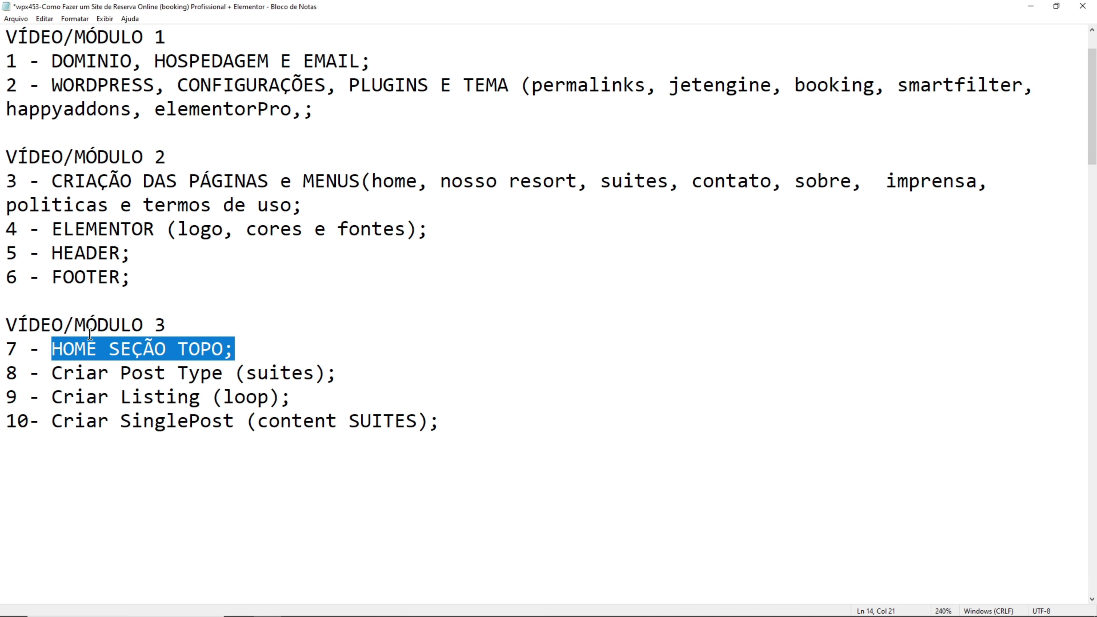
click(90, 334)
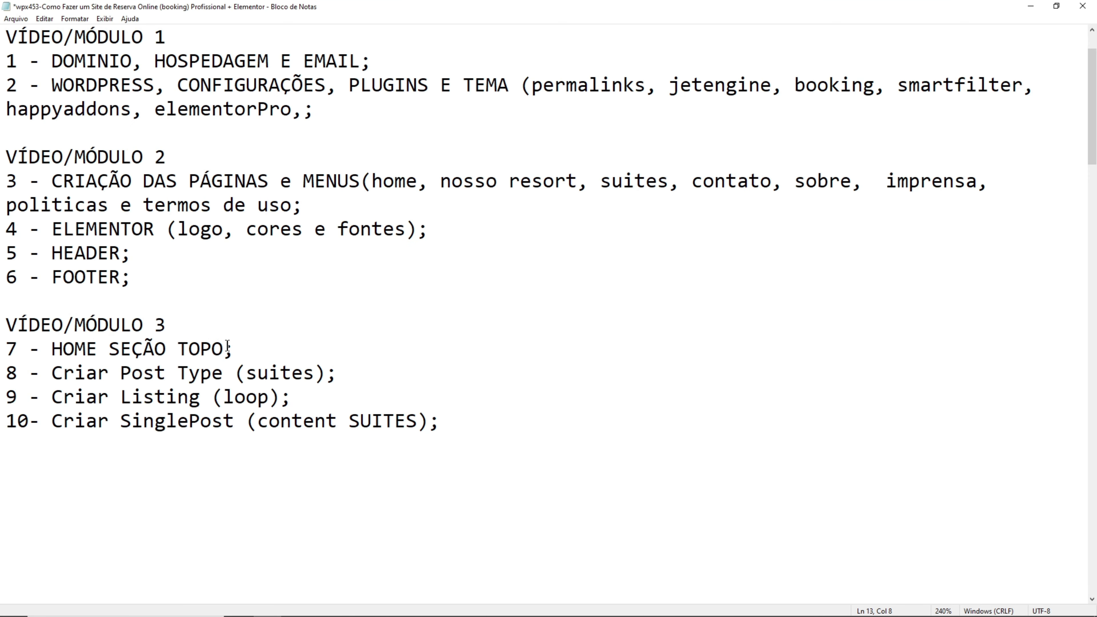
key(Return)
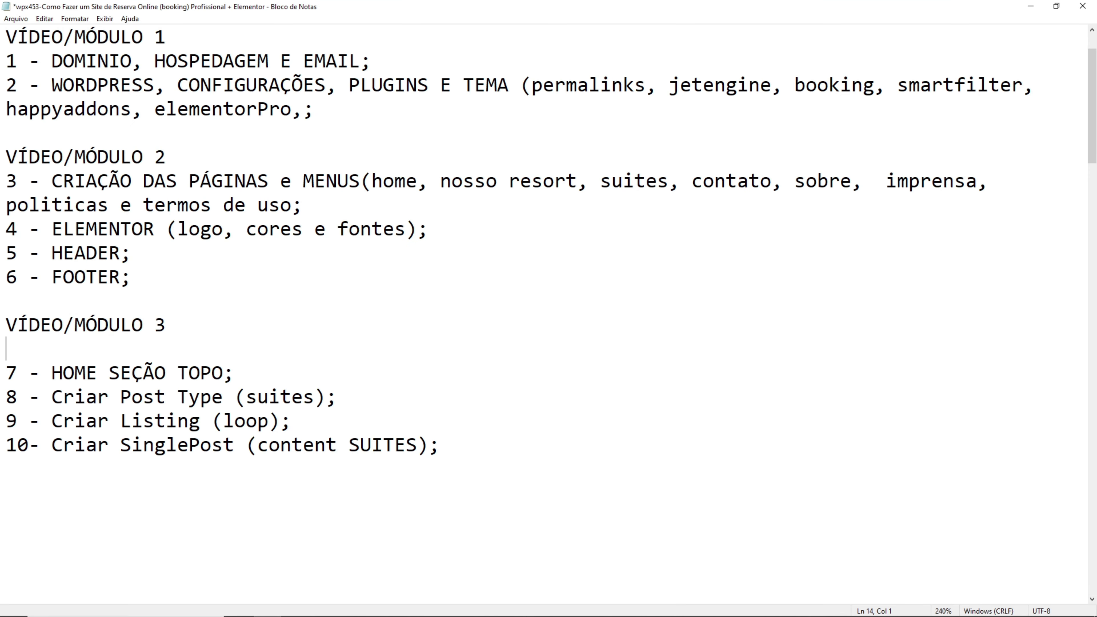
text(pagina inicial)
key(Return)
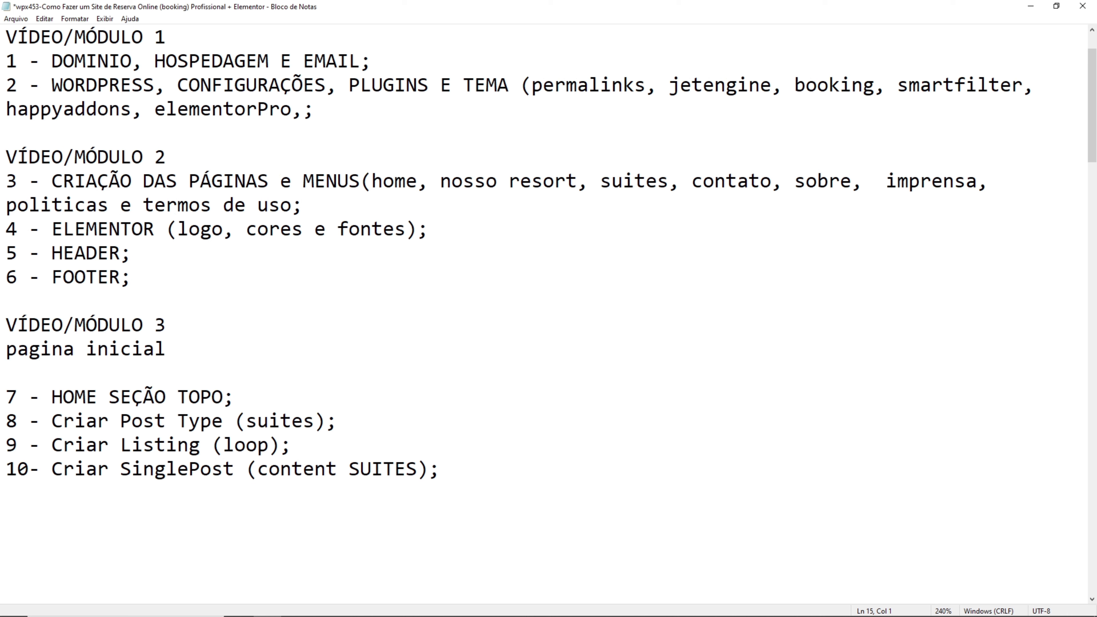
text(em construção)
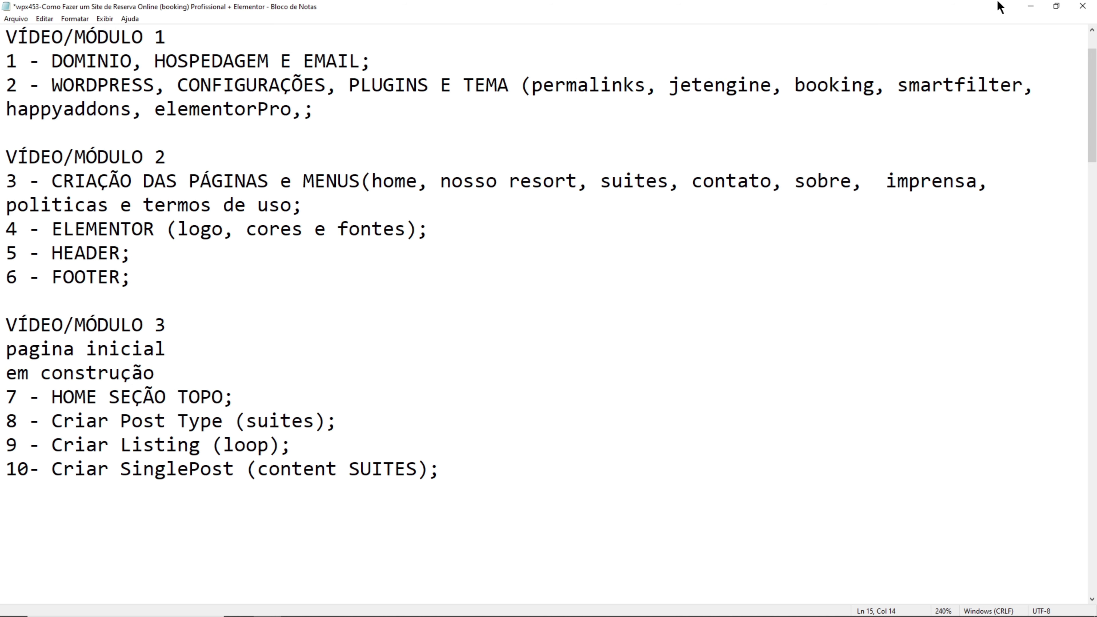
click(1030, 6)
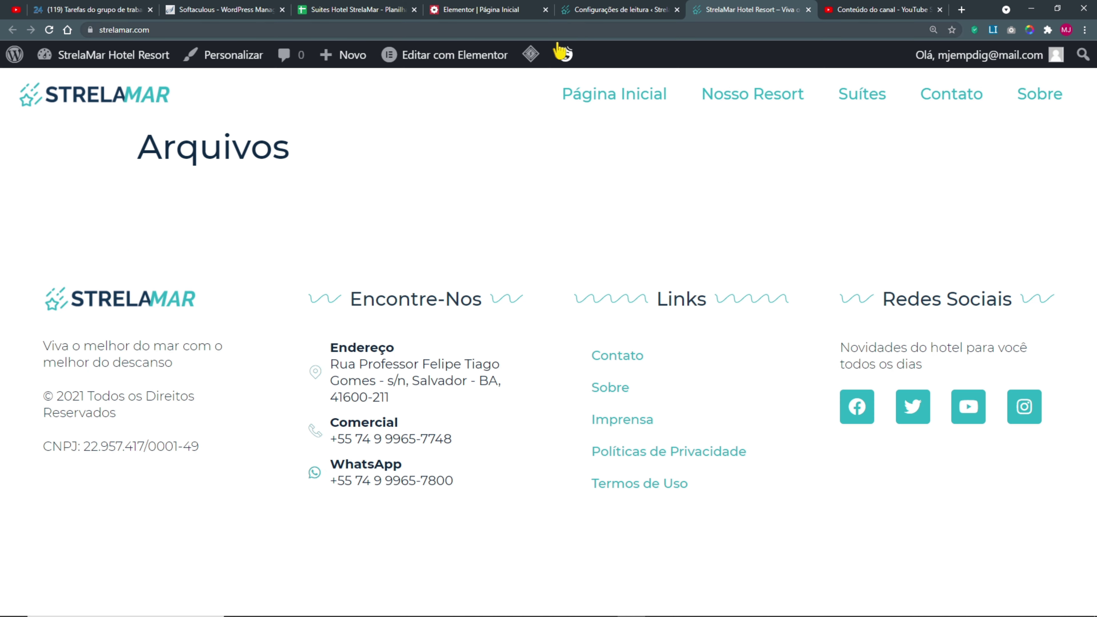
- Return to the WordPress reading settings in the browser and save them again
click(650, 11)
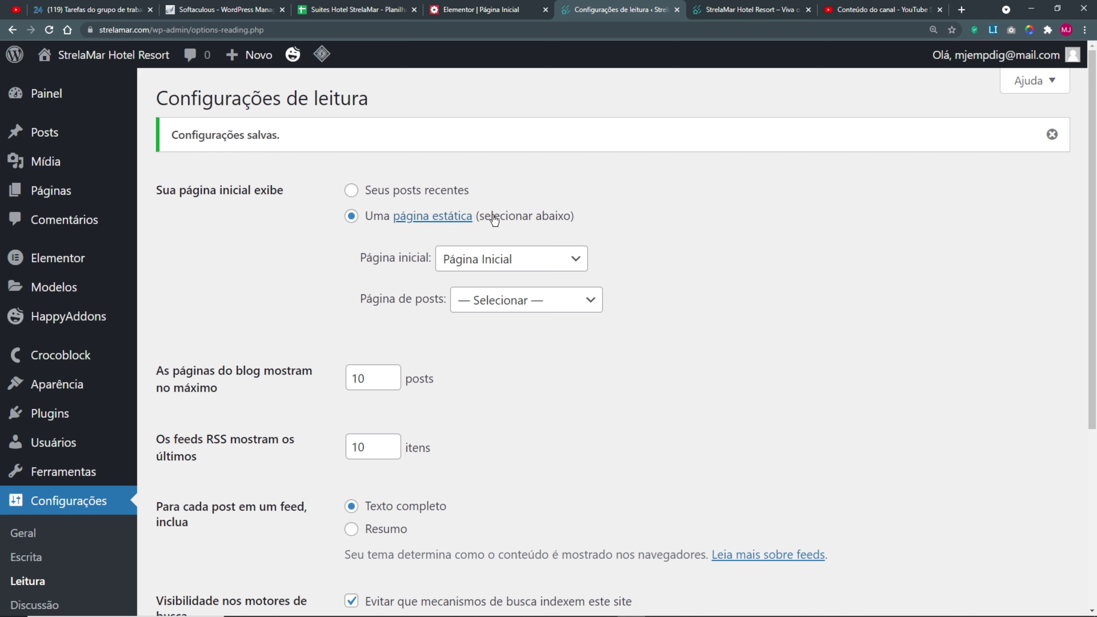
scroll(539, 399, down, 6)
click(238, 414)
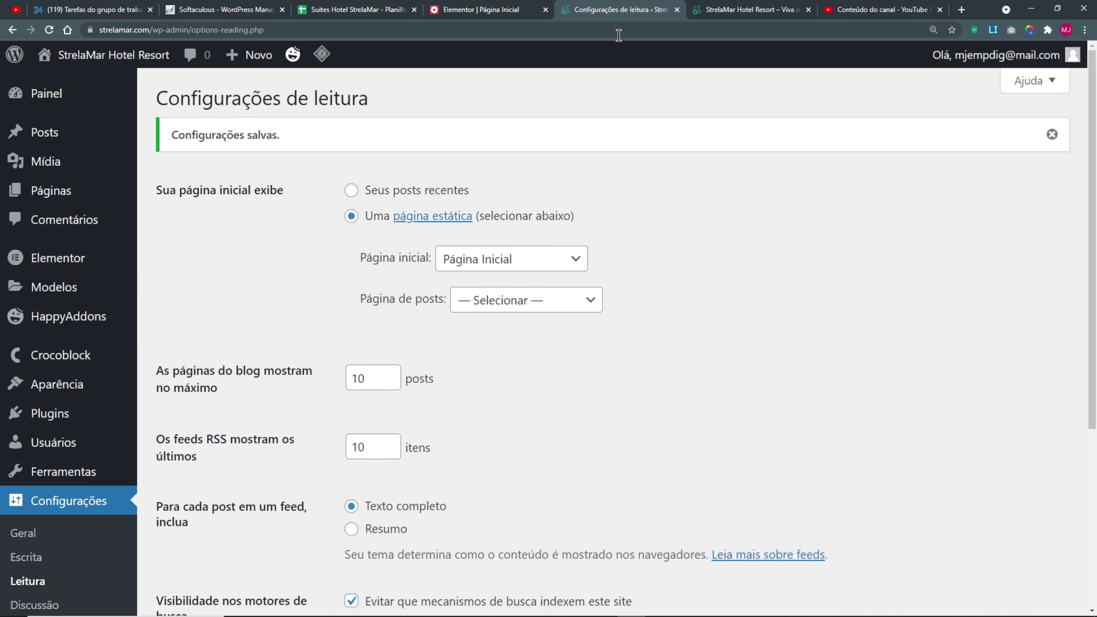
- Open Página Inicial on the live site and purge all of its LiteSpeed caches
click(750, 11)
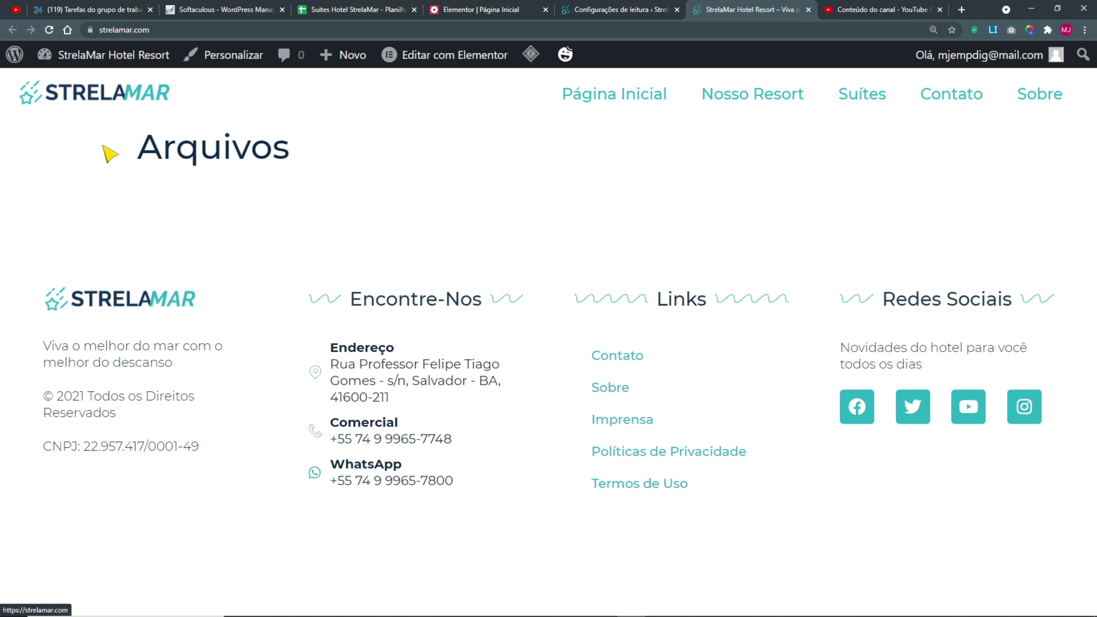
click(618, 98)
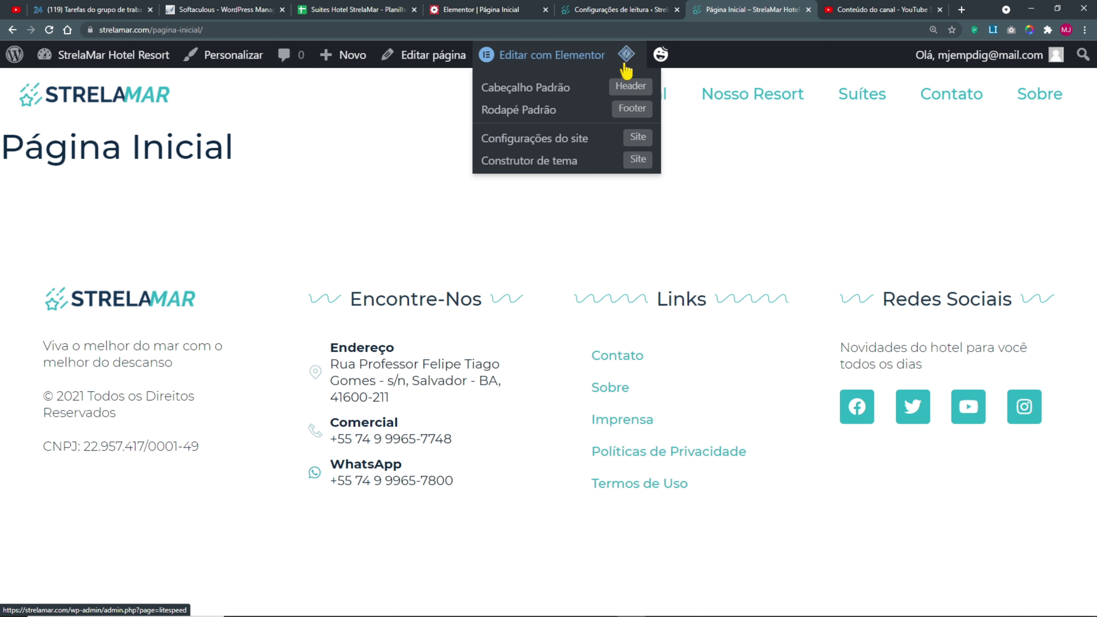
mouse_move(628, 55)
click(657, 131)
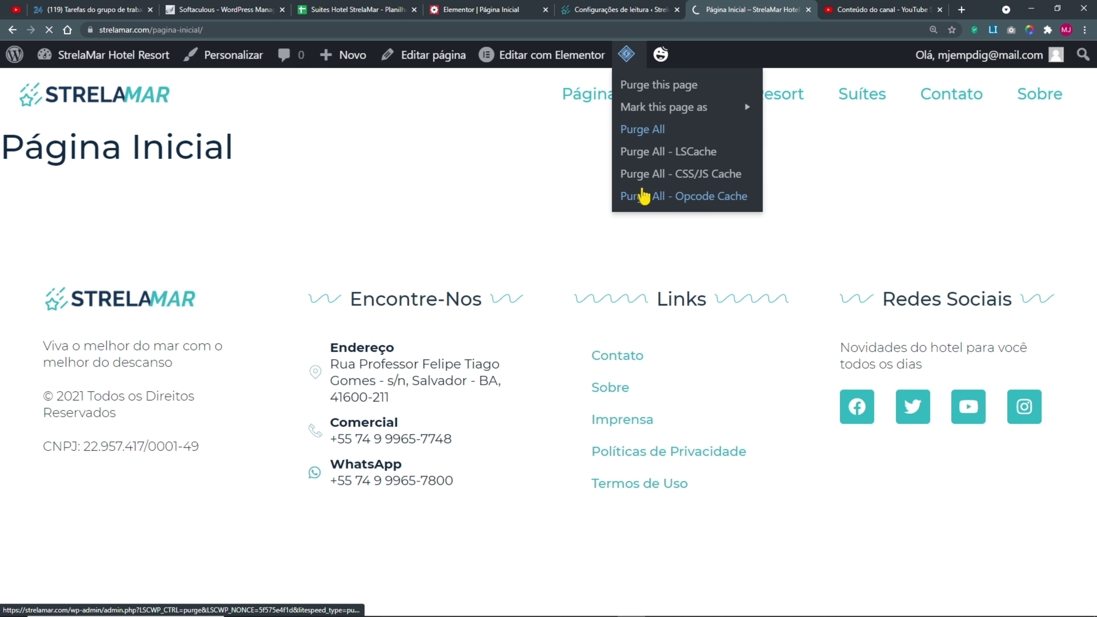
- Open the site's root page at 100% zoom and check its heading and web address
key(ctrl+0)
click(245, 83)
drag(167, 124, 22, 129)
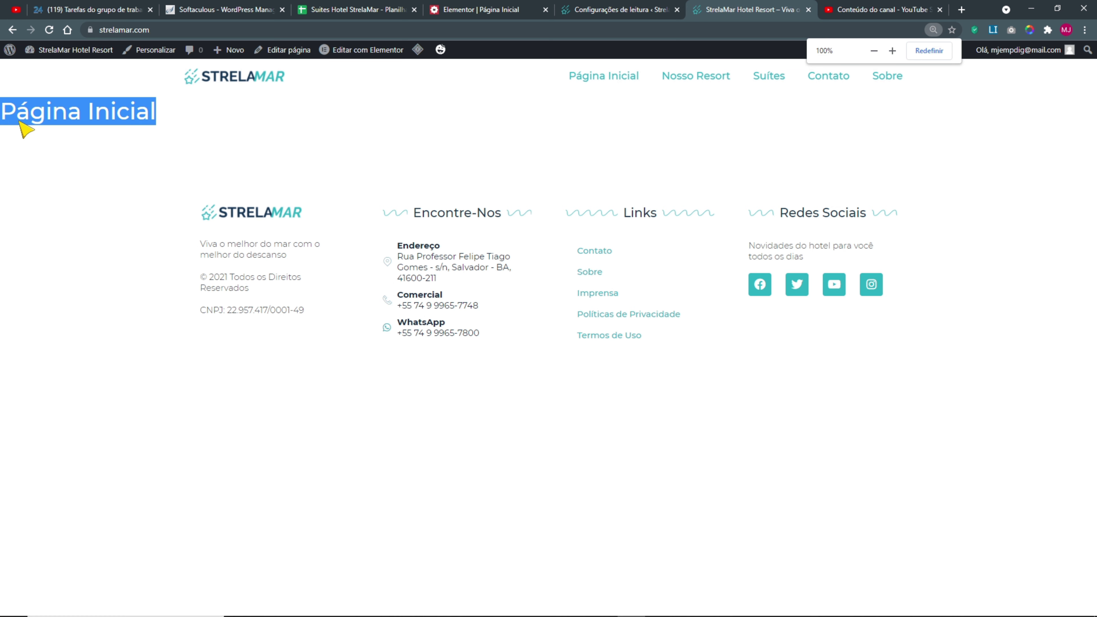
click(155, 31)
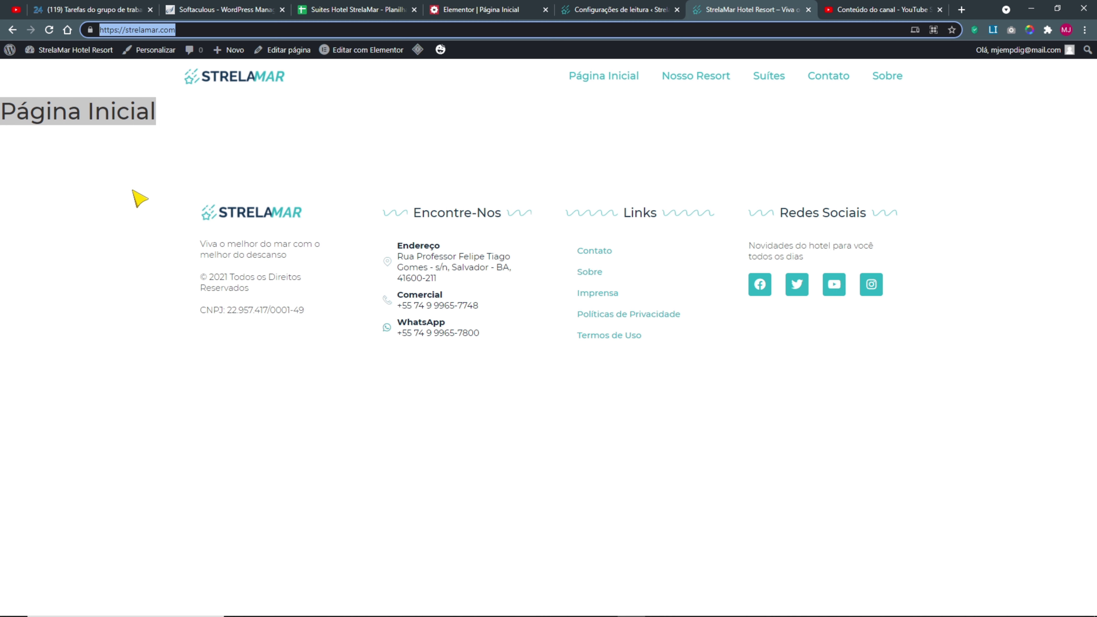
click(143, 190)
click(245, 80)
- Close the live site's browser tab, open the maintenance mode settings in Elementor's tools, and set the mode to Em breve
click(648, 9)
click(807, 10)
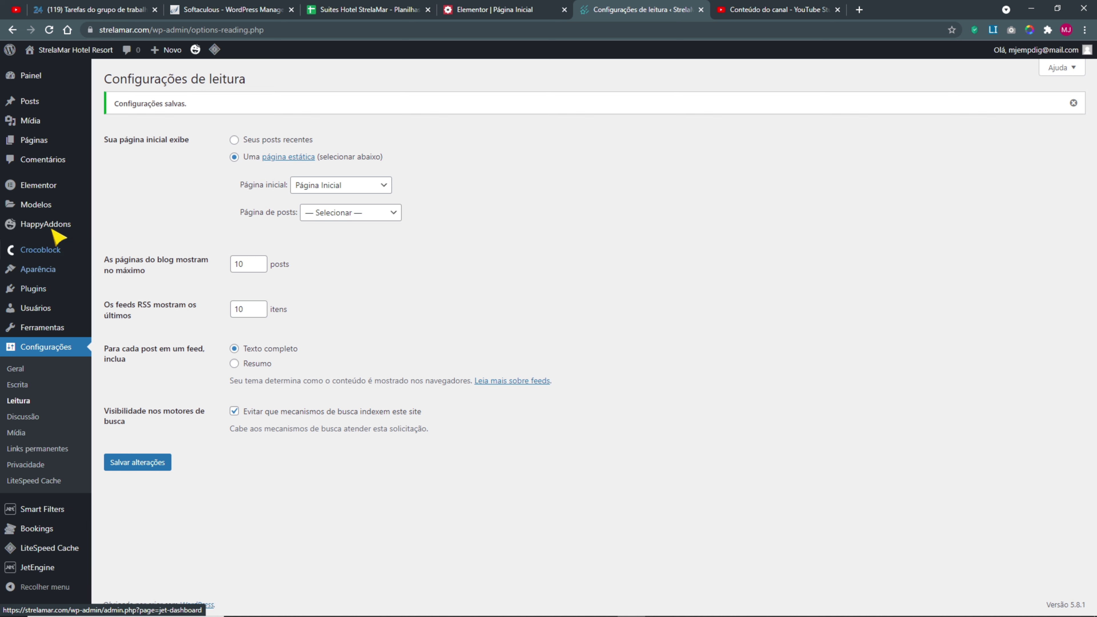
mouse_move(49, 190)
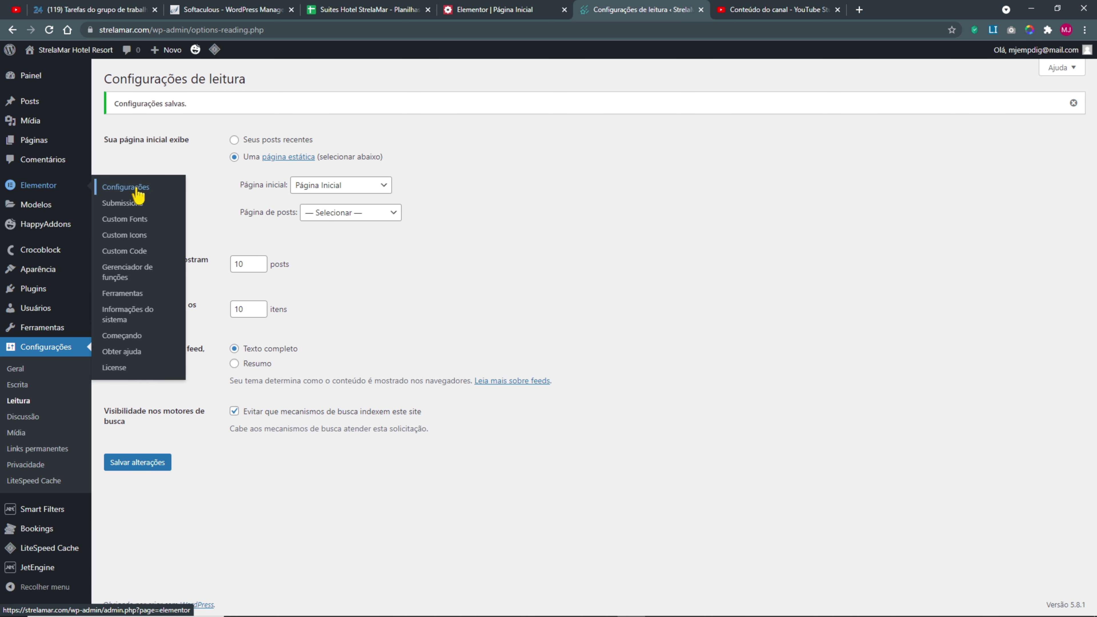
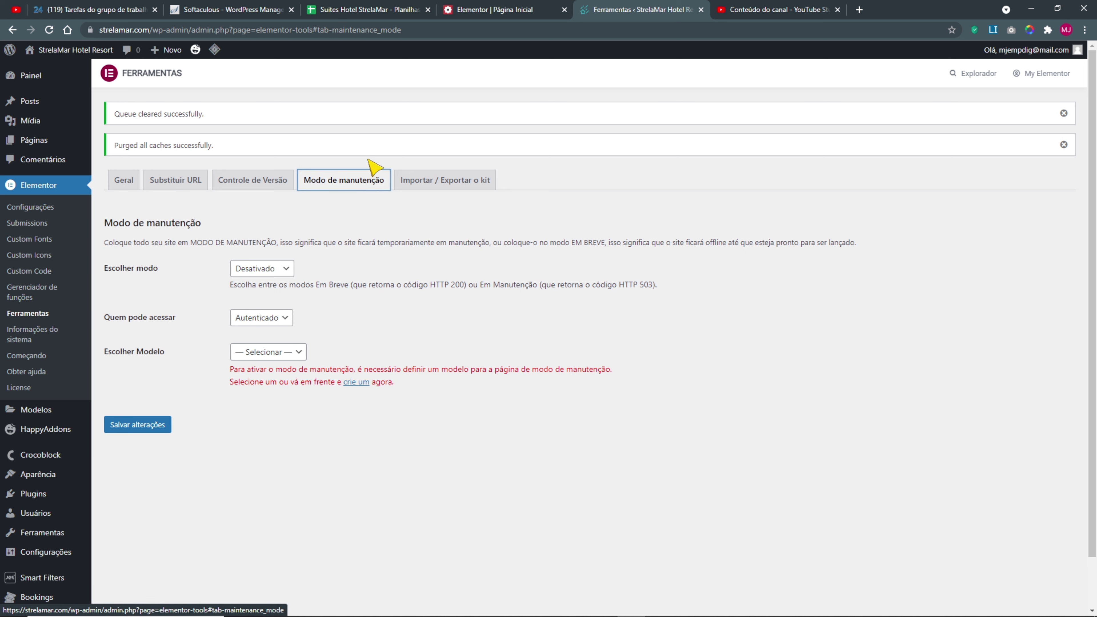
click(258, 269)
click(254, 295)
- Examine the available maintenance modes and the Em breve description covering its HTTP code and indexing
click(285, 270)
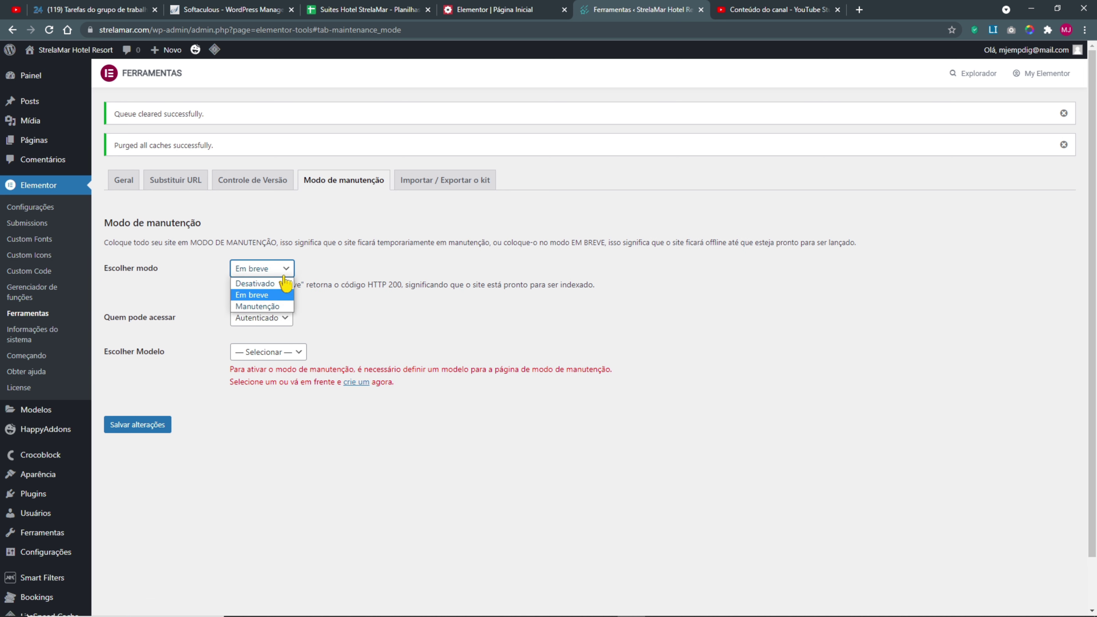
click(367, 309)
drag(361, 285, 408, 286)
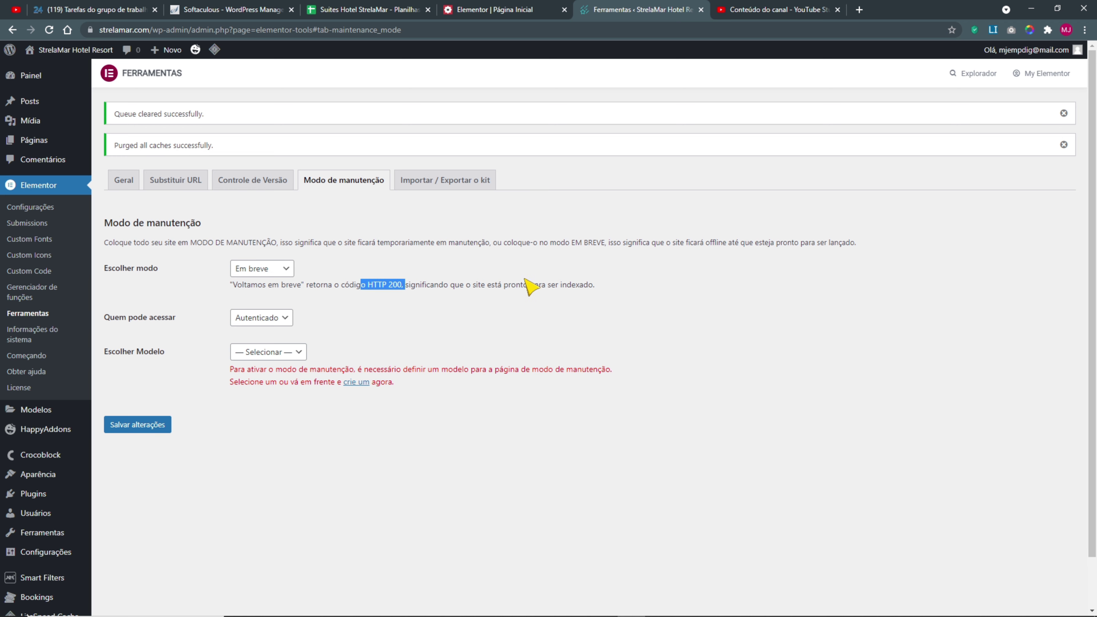
click(683, 291)
drag(471, 292, 730, 343)
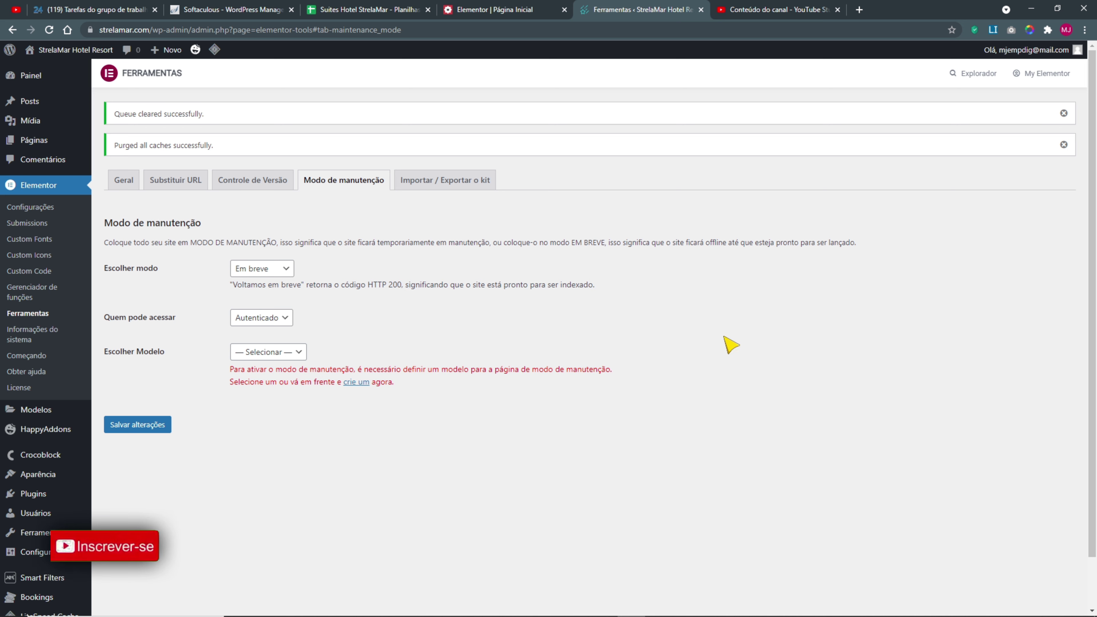
click(730, 343)
drag(480, 286, 604, 286)
click(620, 324)
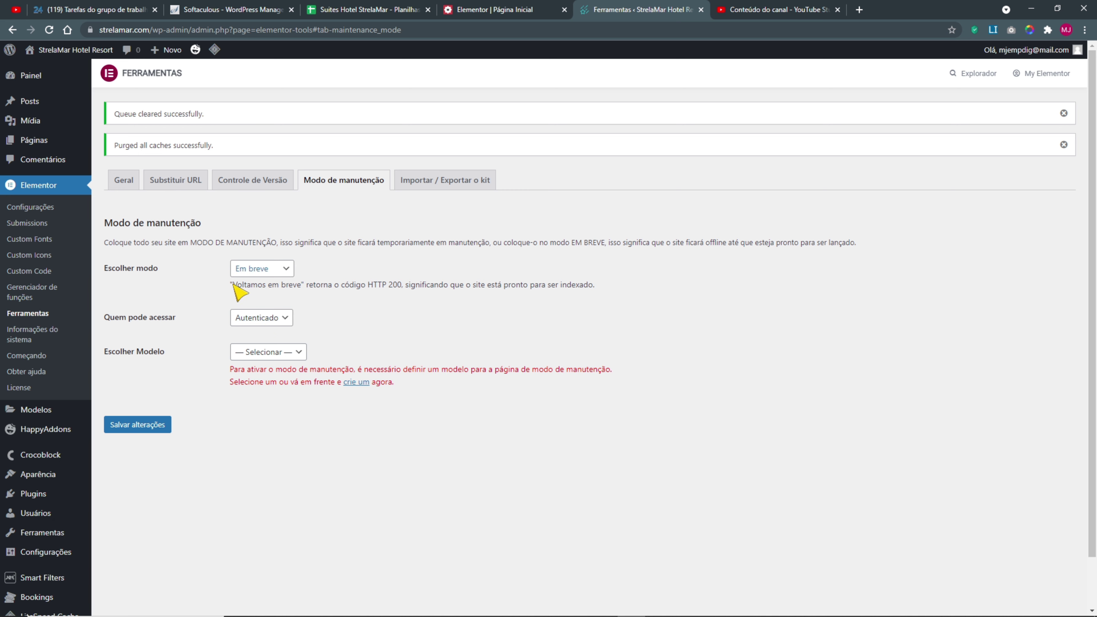
- Set who can access the site during maintenance mode to Autenticado
click(267, 320)
click(267, 331)
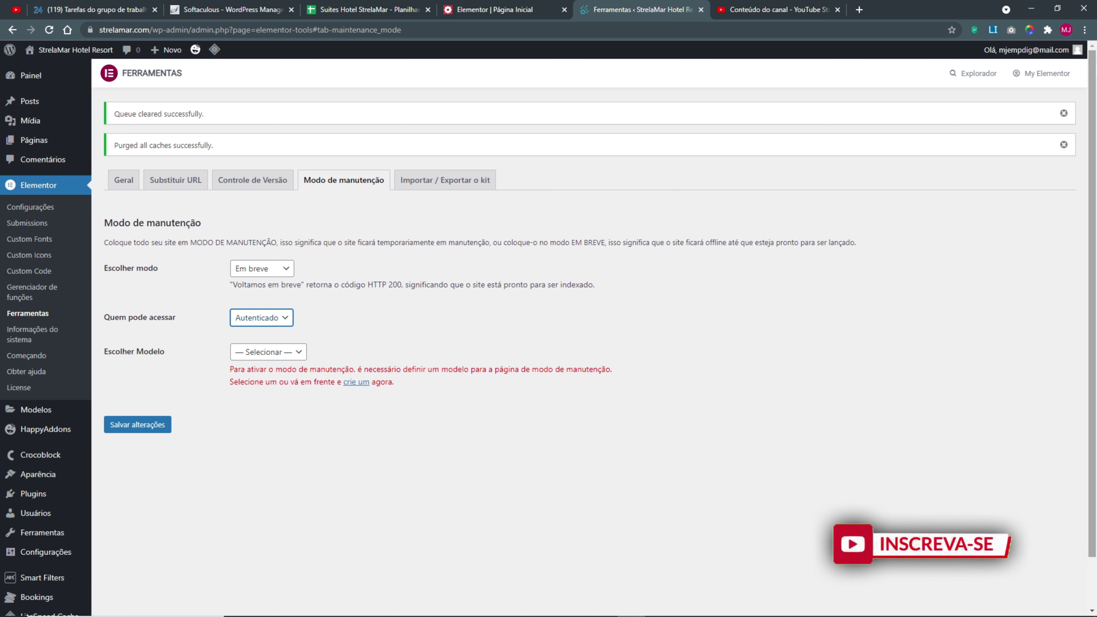
- Create a new Elementor template titled "Em breve" for the maintenance page and publish it
click(262, 352)
click(263, 353)
click(358, 383)
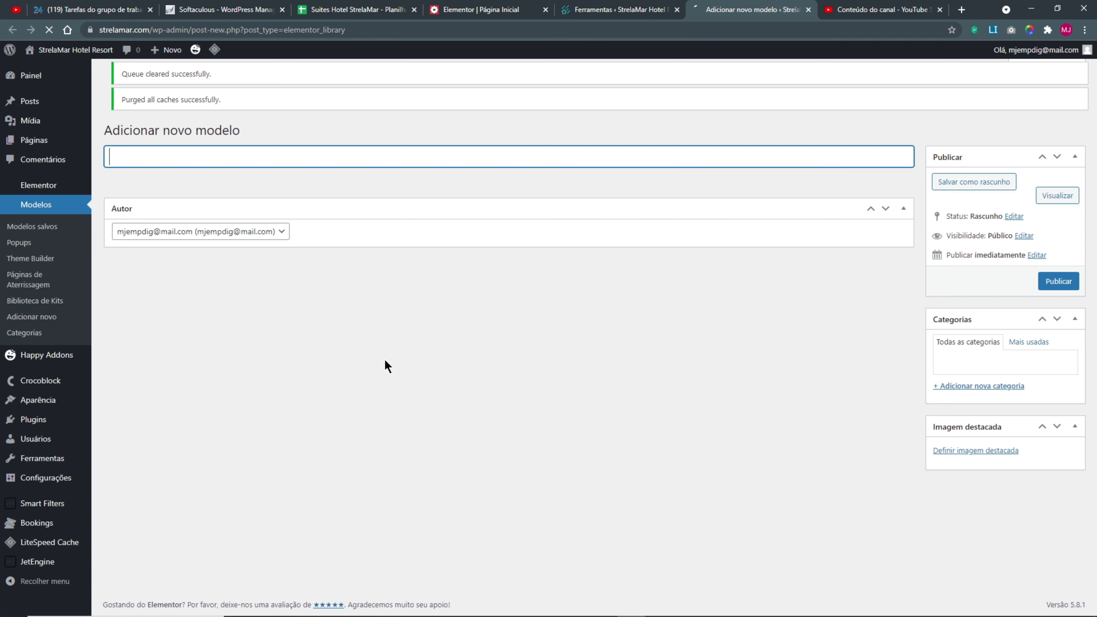
text(Em breve)
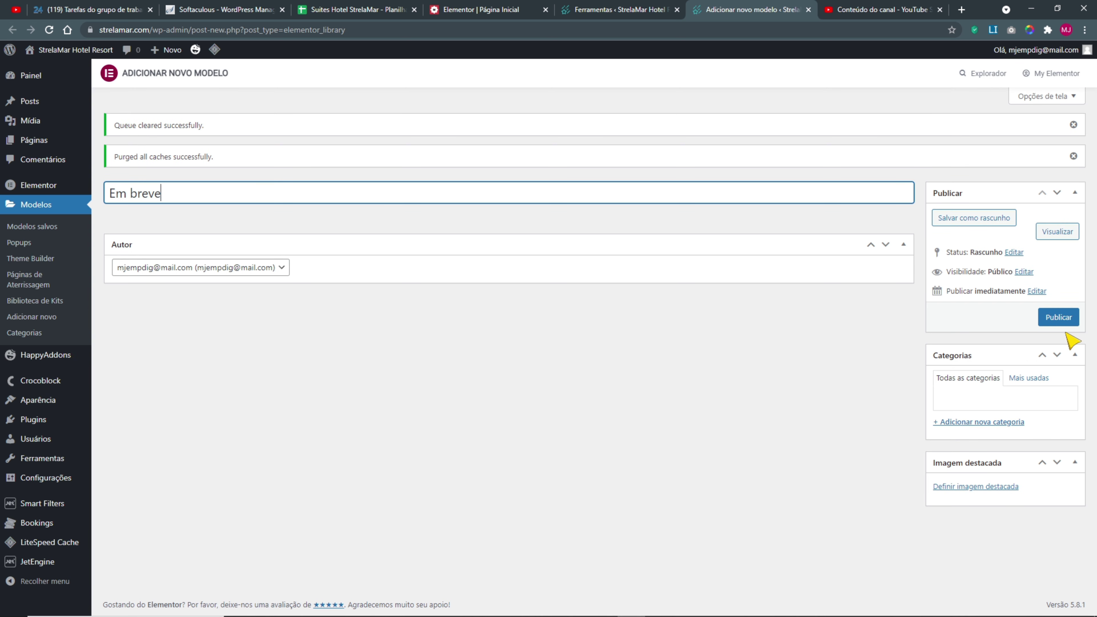
click(1072, 339)
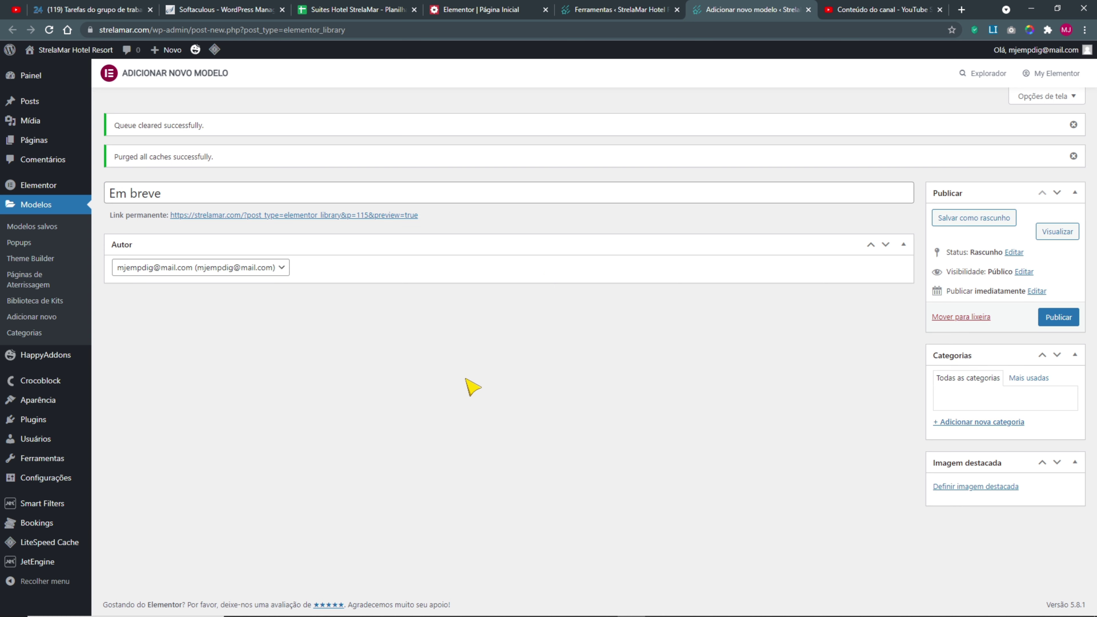
click(1058, 319)
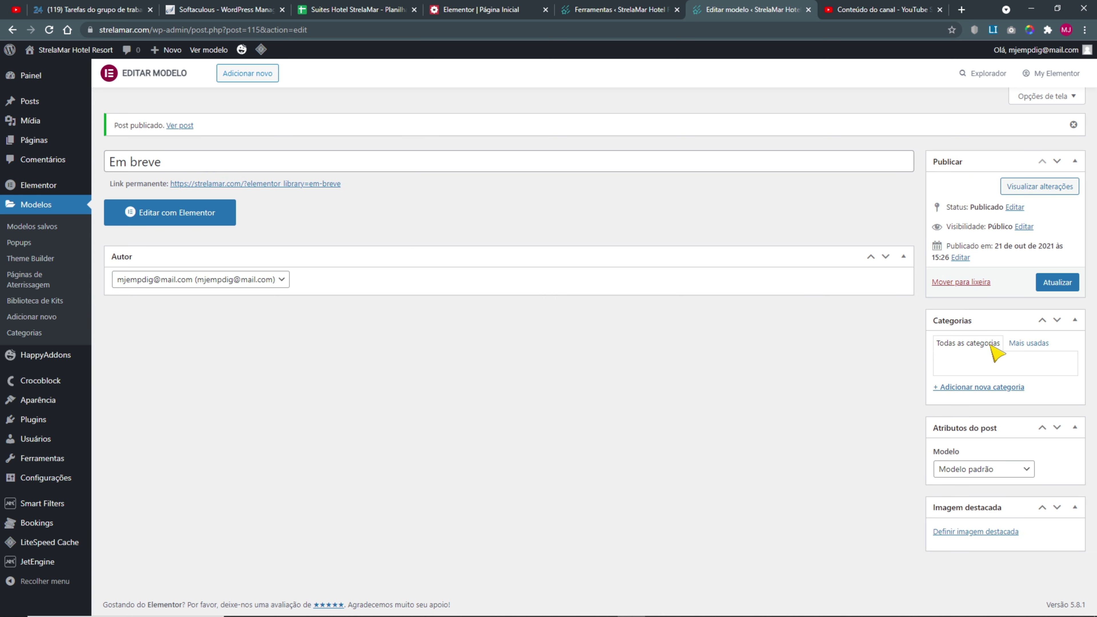
- Open the Em breve template in the Elementor editor and set its page layout to Elementor canvas
click(220, 201)
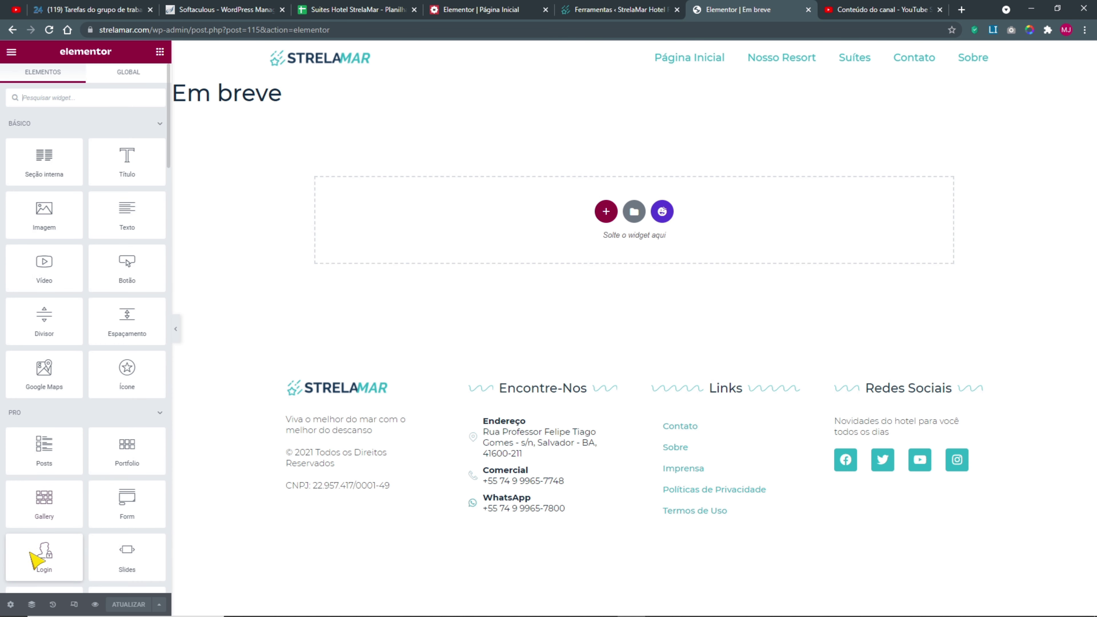
key(ctrl+plus)
key(ctrl+plus)
key(ctrl+plus)
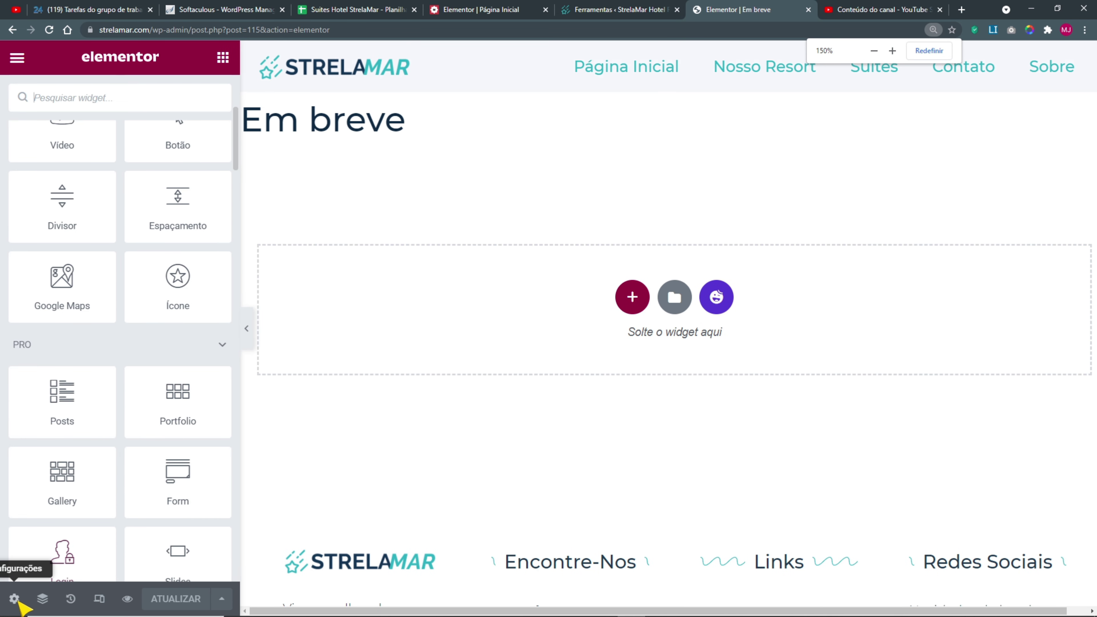
click(14, 598)
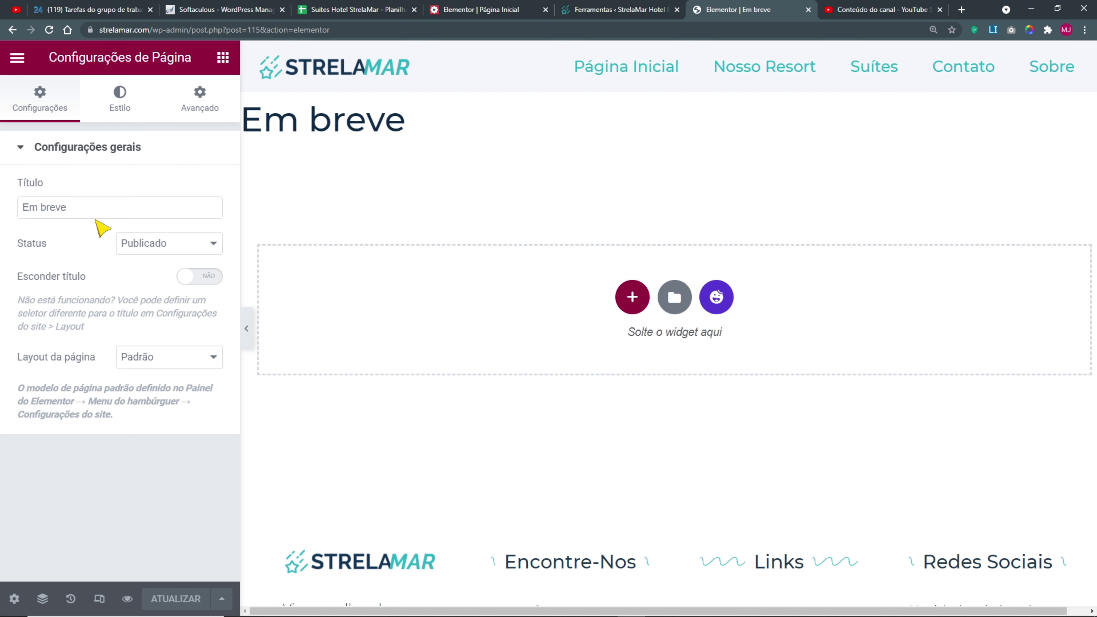
click(149, 364)
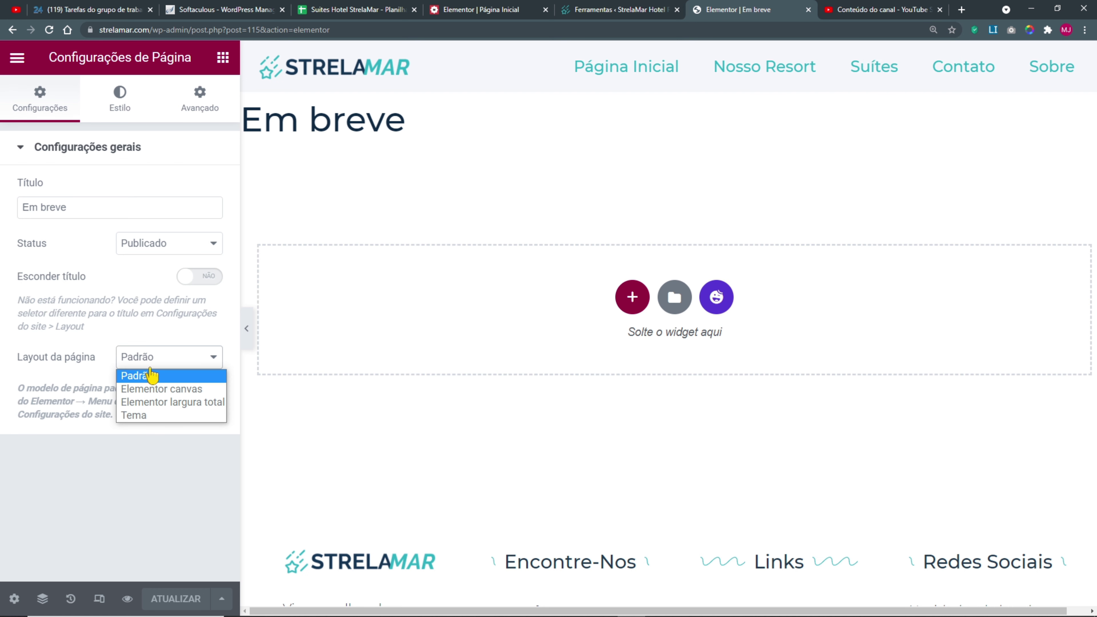
click(148, 387)
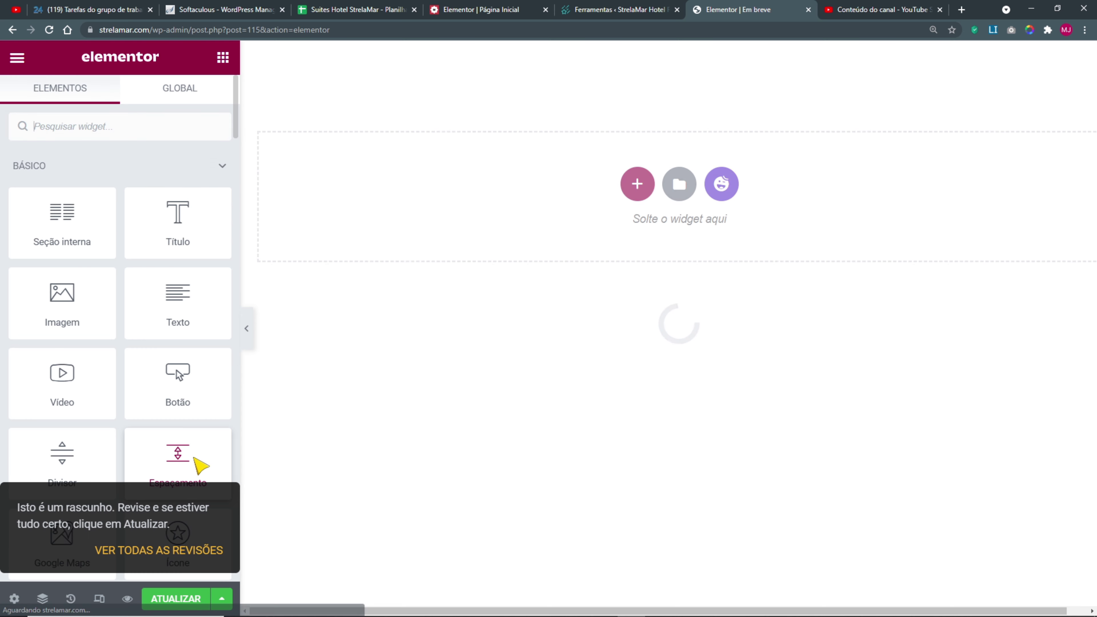
- Add a new section with a single-column structure to the blank Em breve template
key(ctrl+0)
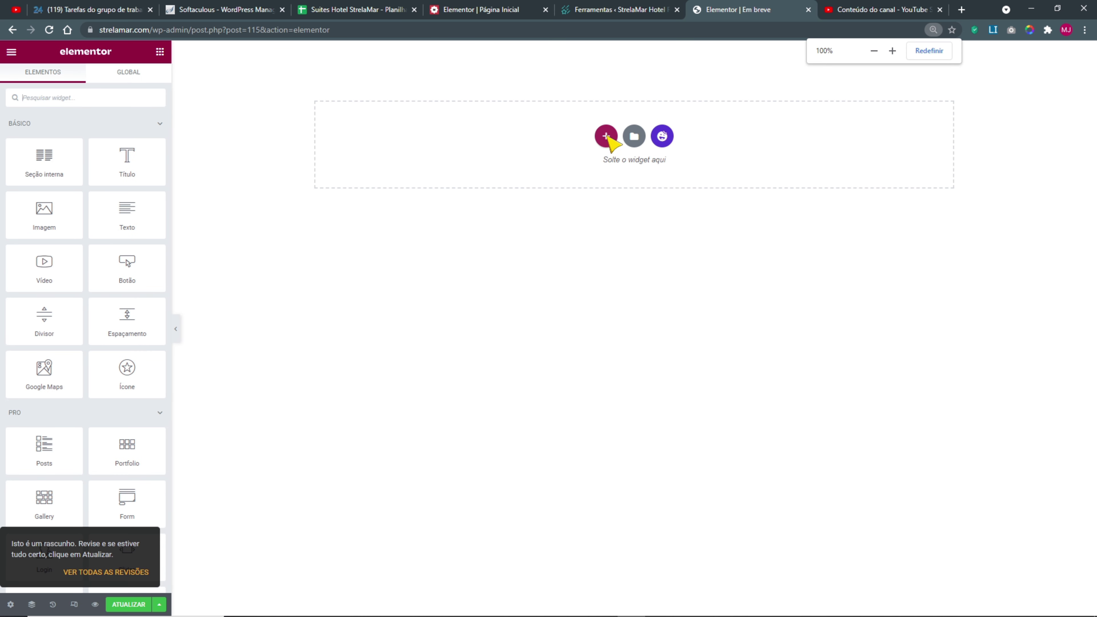
click(604, 137)
click(483, 168)
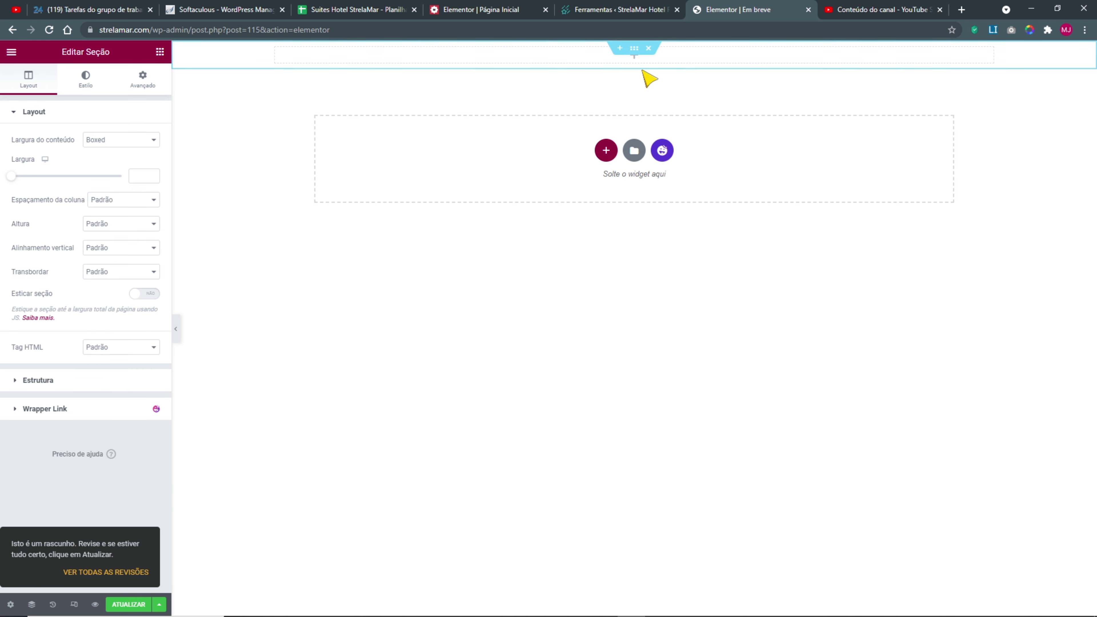
- Examine the advanced margin and padding settings of the section and of its column
right_click(641, 52)
click(268, 86)
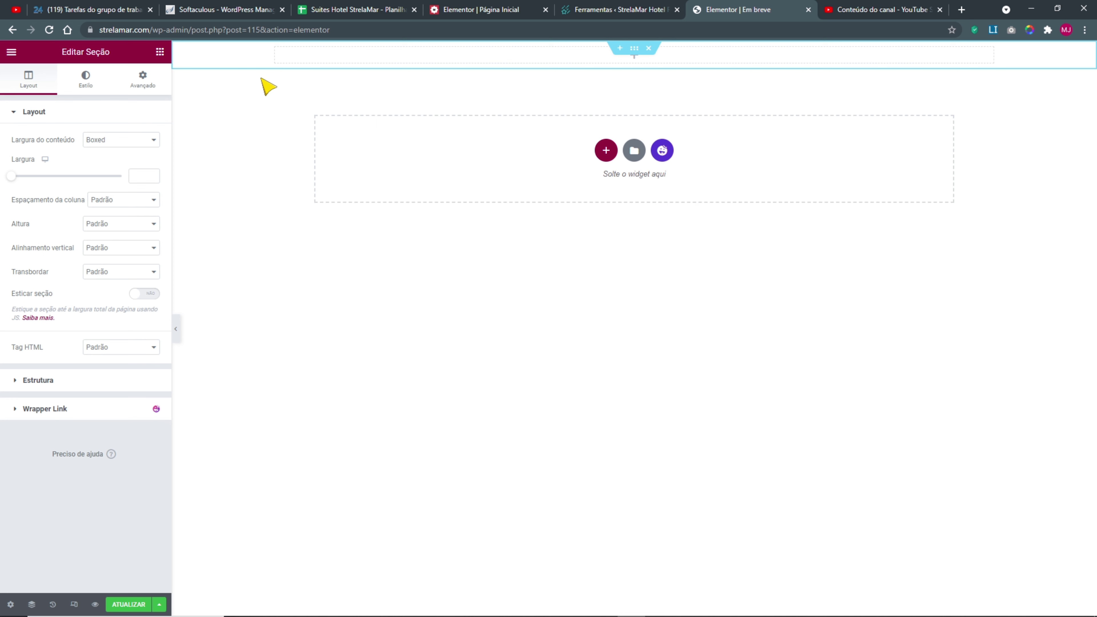
click(152, 84)
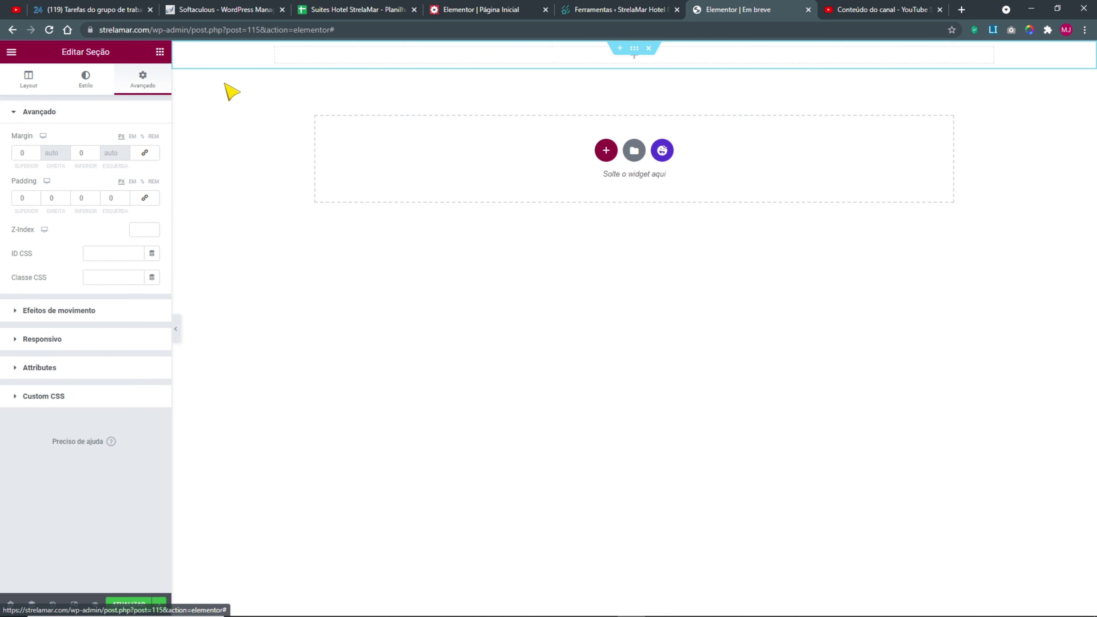
right_click(285, 63)
click(311, 68)
click(143, 82)
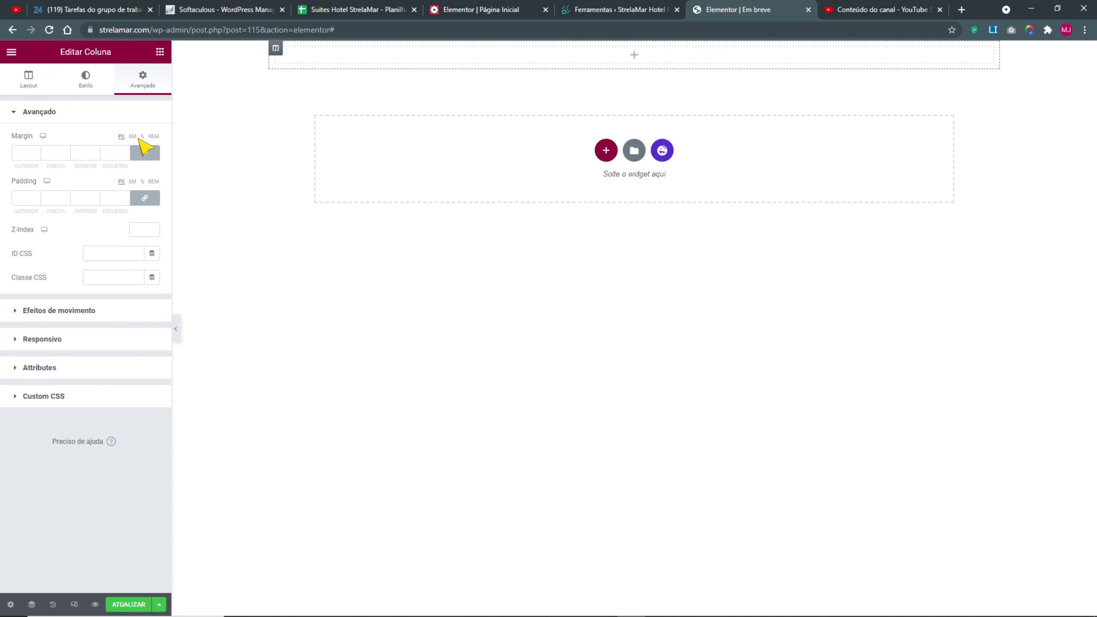
- Set the section's height to Altura mínima with a minimum height of 100 VH
right_click(635, 46)
click(656, 56)
click(36, 79)
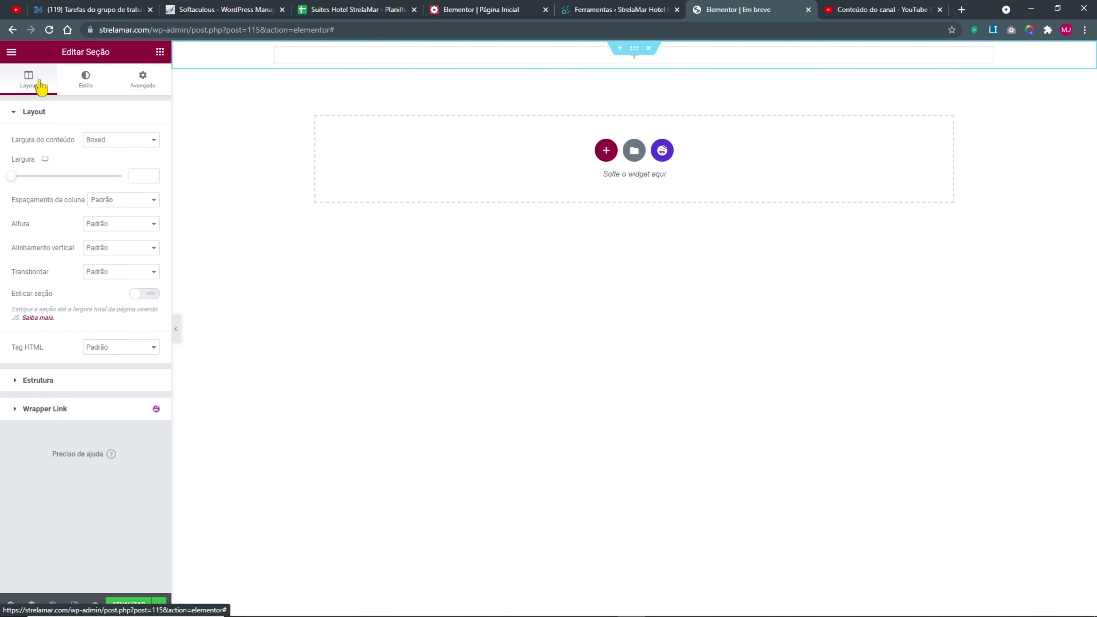
key(ctrl+plus)
key(ctrl+plus)
click(113, 269)
click(146, 306)
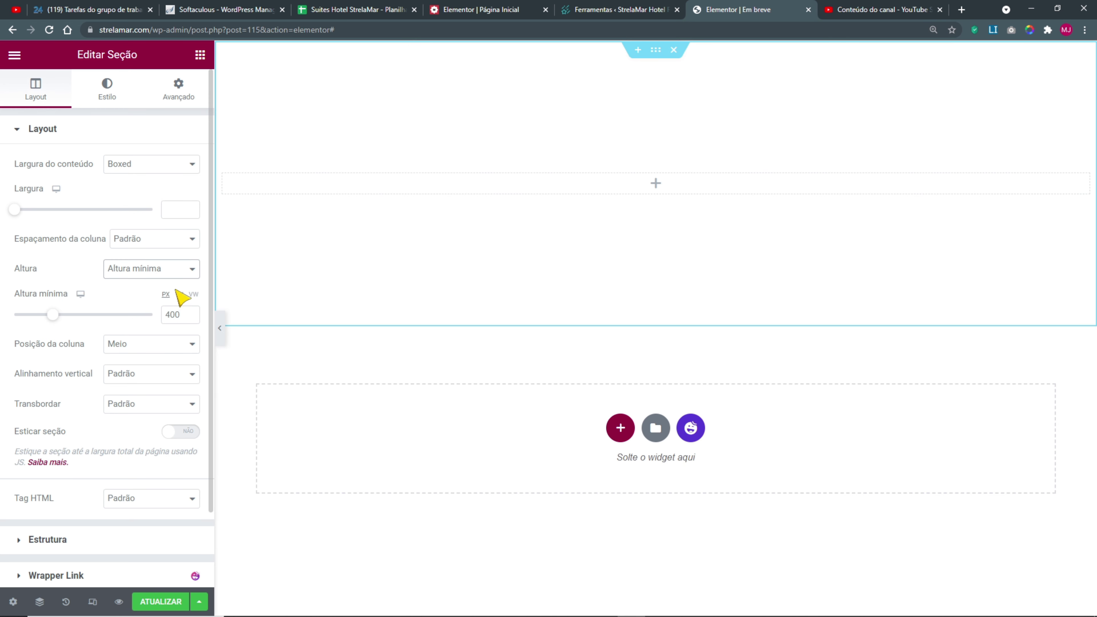
click(179, 295)
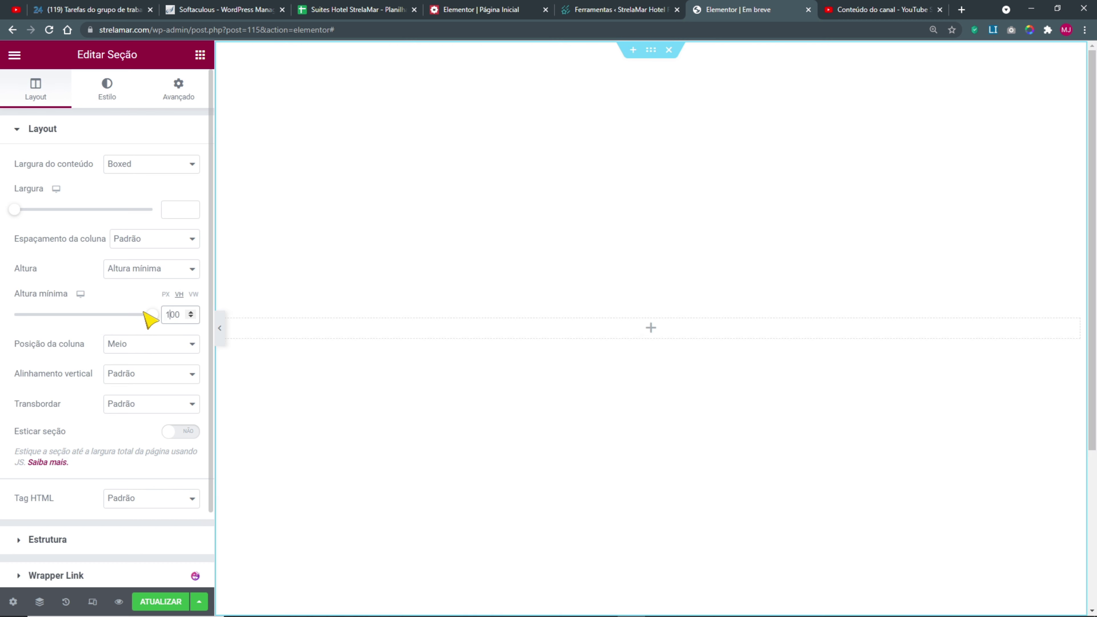
click(142, 269)
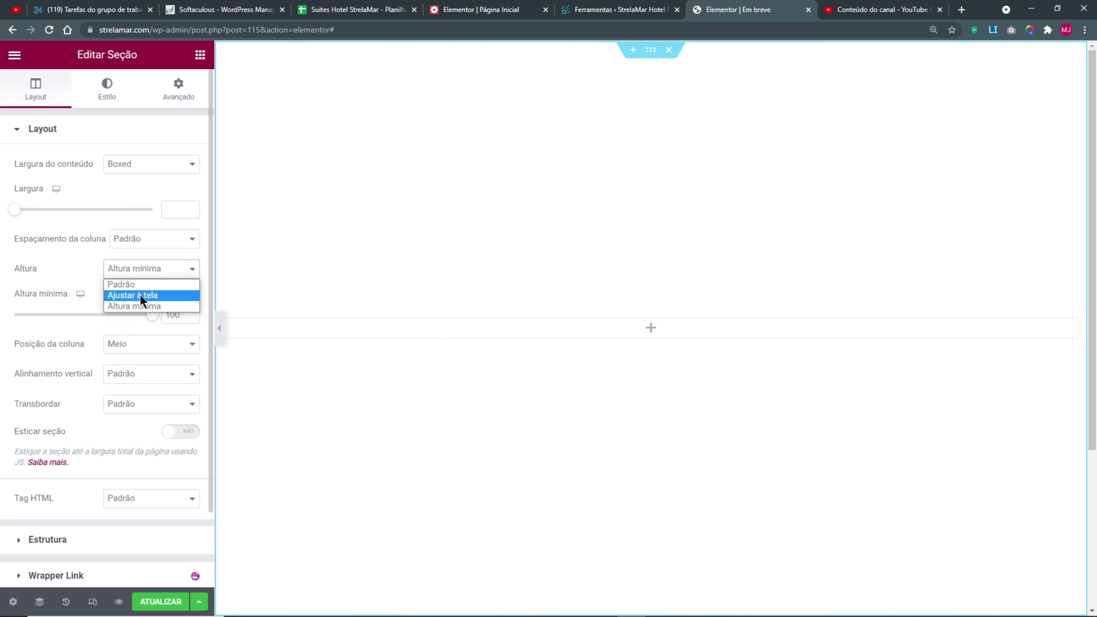
click(45, 261)
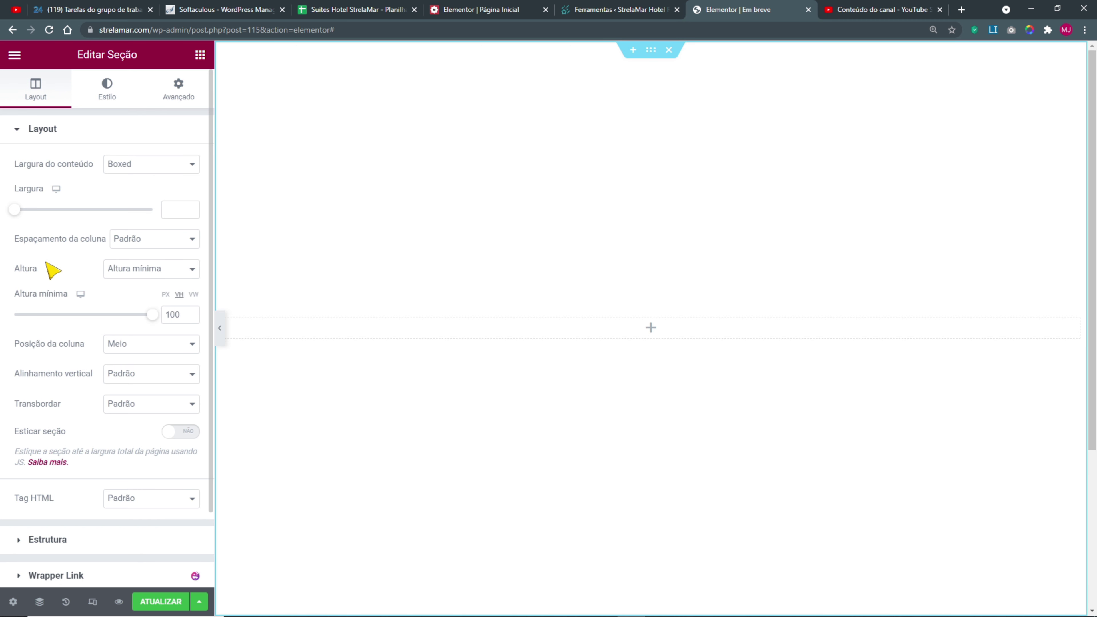
- Show the section's style settings and expand the section and its column in the Navigator, keeping the section selected
click(112, 91)
drag(140, 61, 121, 59)
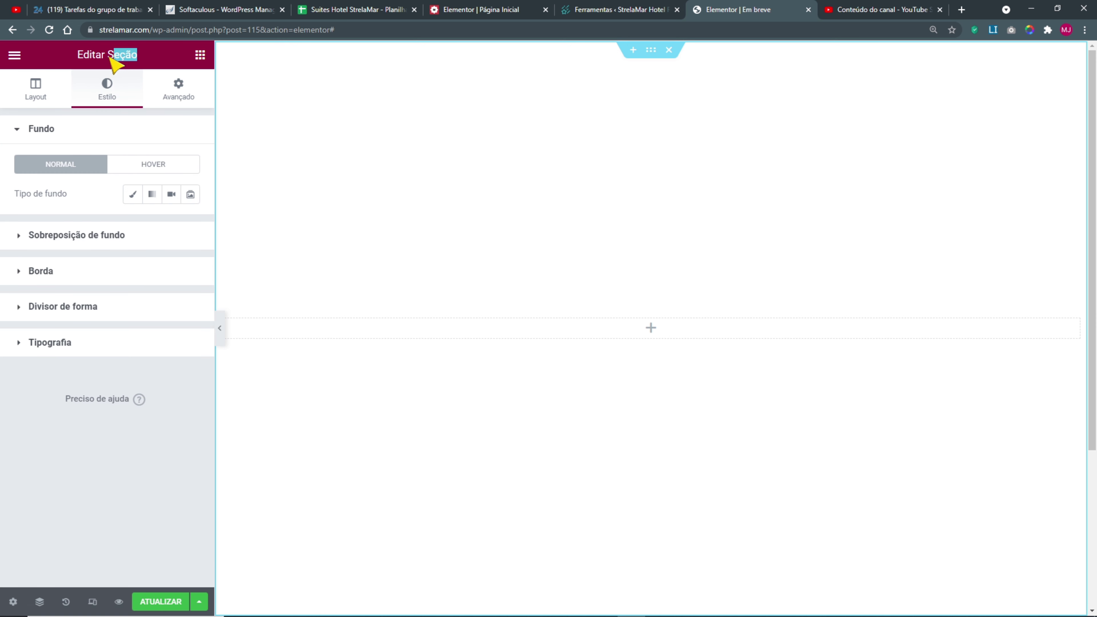
click(40, 601)
drag(955, 122, 285, 169)
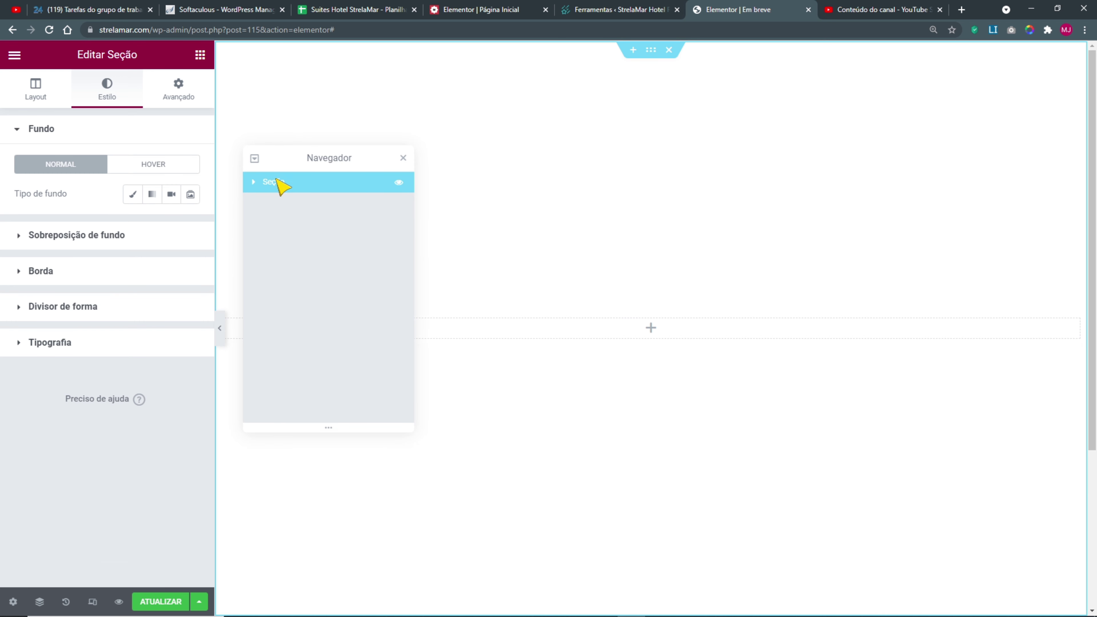
click(254, 182)
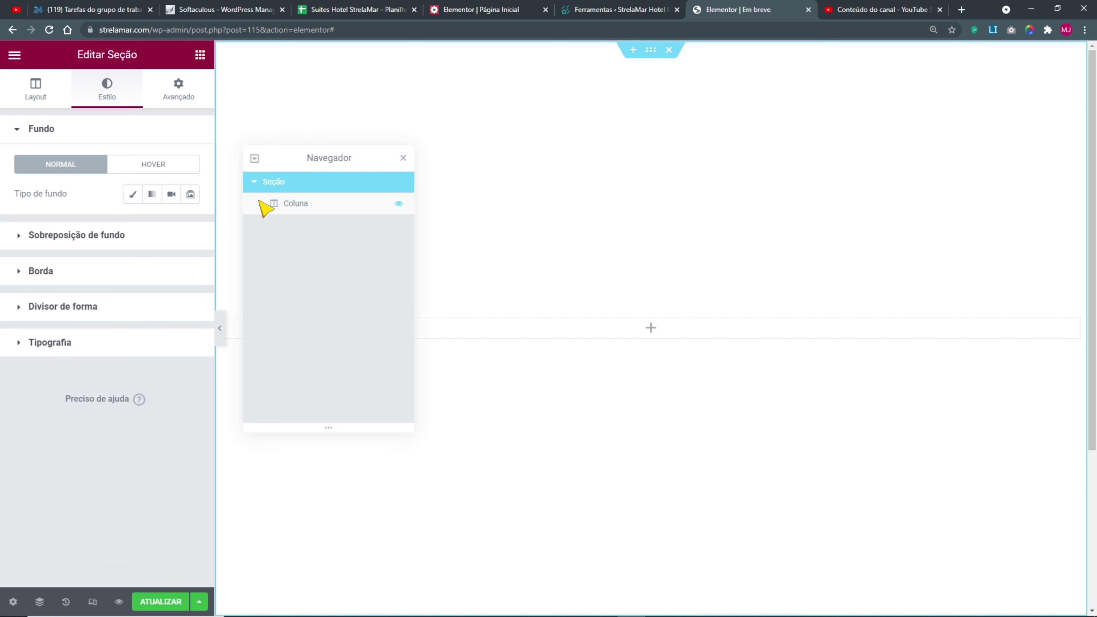
click(260, 203)
click(313, 204)
click(286, 181)
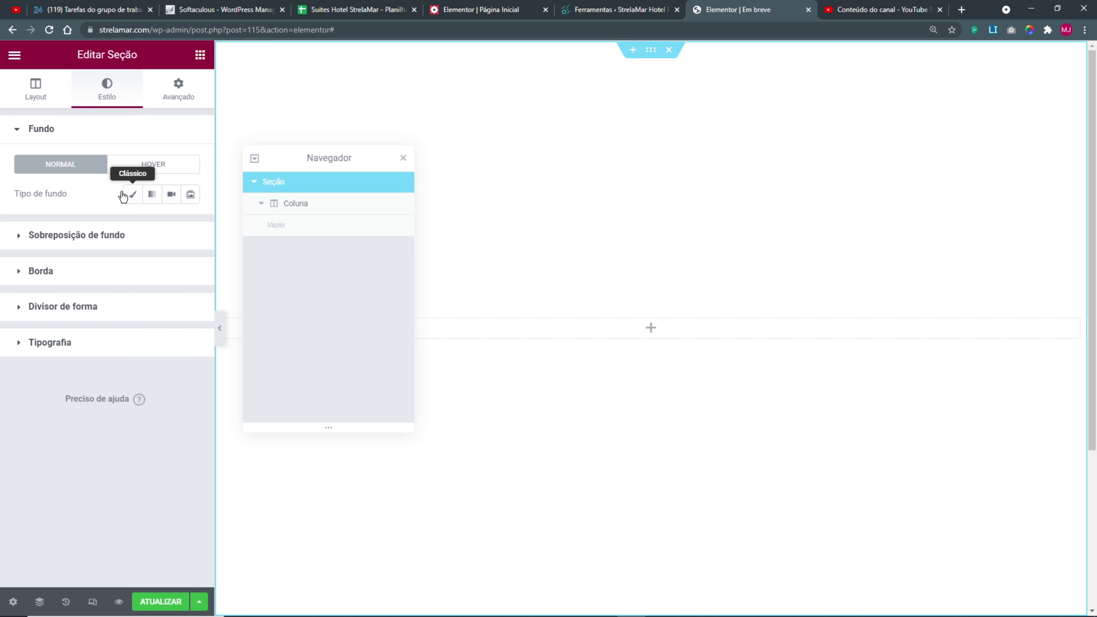
- Give the section a Clássico background using the beach photo HOTEL-RESORT-ESTRELAMAR-praia-1-2.jpg from the media library
click(137, 196)
click(87, 298)
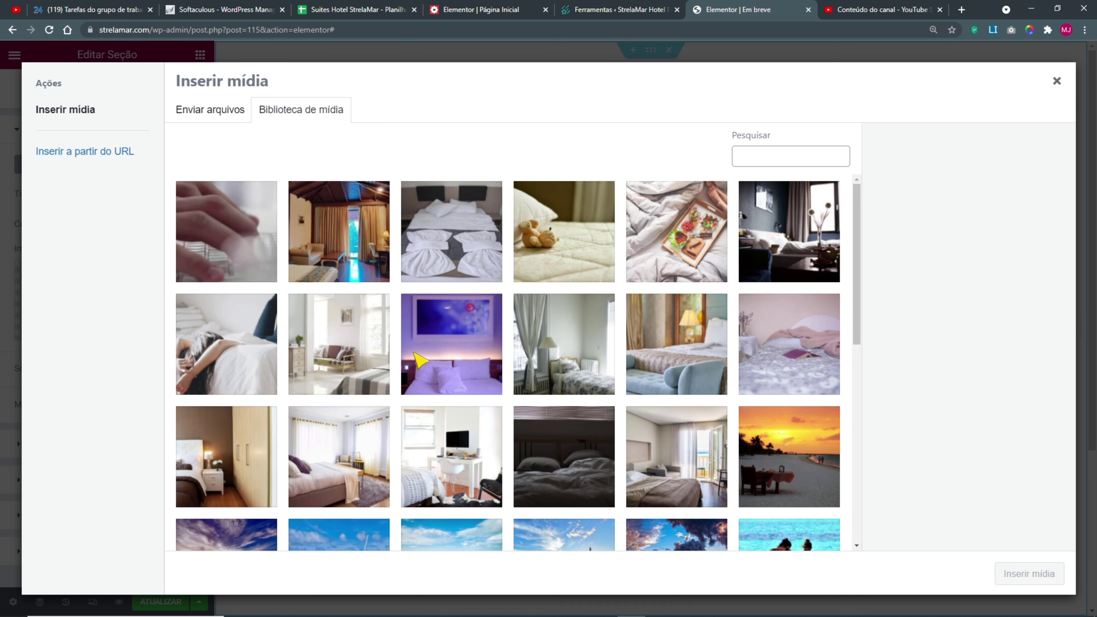
scroll(421, 360, down, 3)
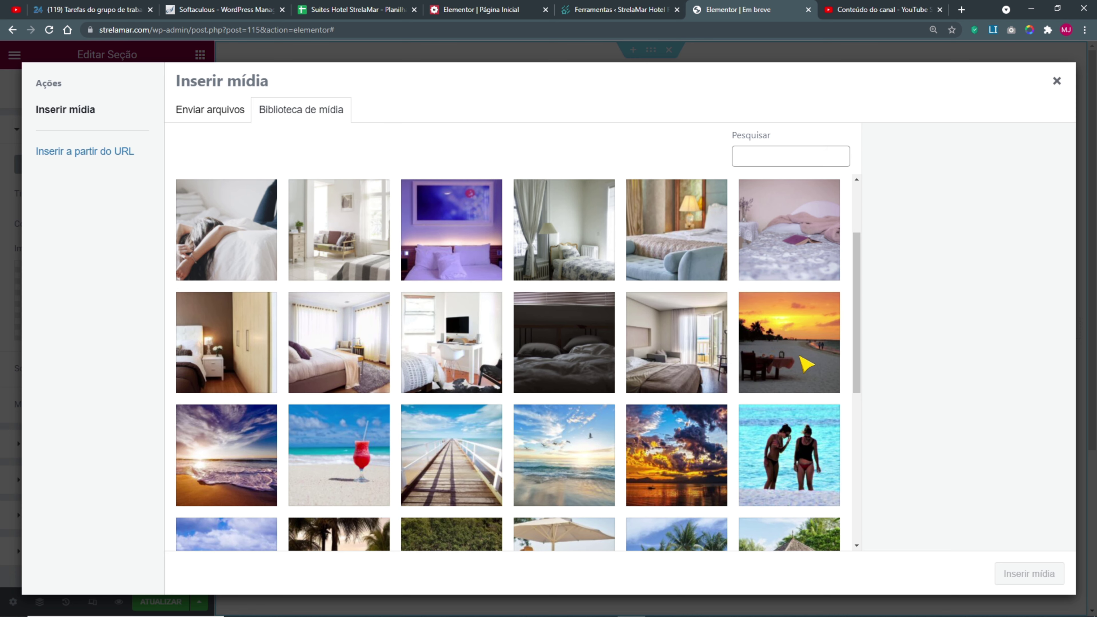
click(595, 456)
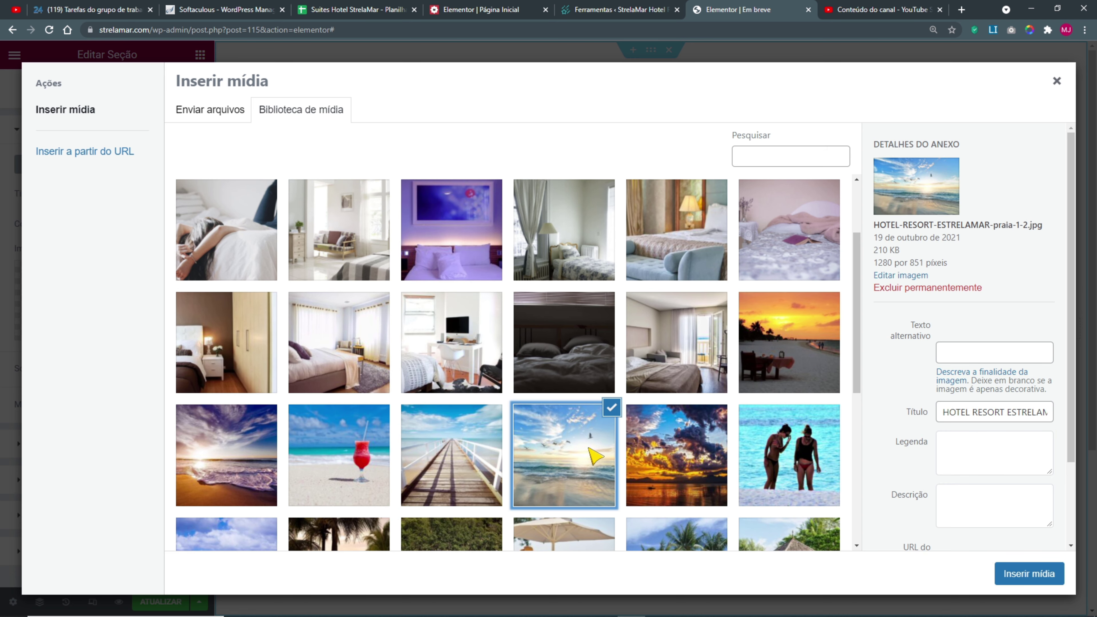
click(1035, 562)
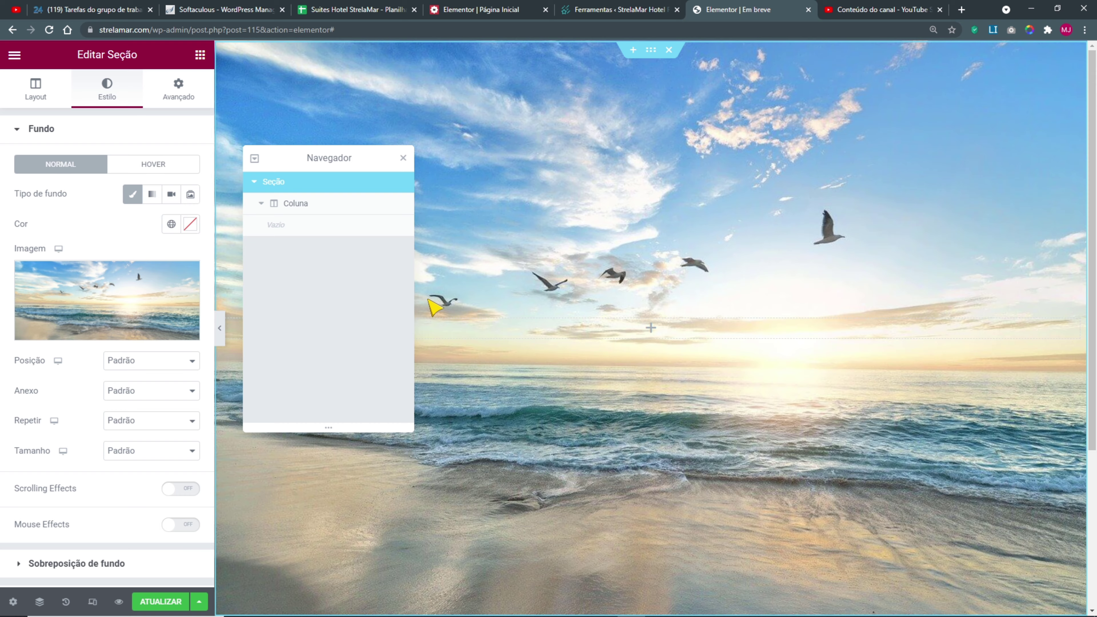
- Replace the section's background image with the media library photo of the resort pool overlooking the bay
click(177, 299)
scroll(693, 363, down, 1)
scroll(693, 363, down, 1)
scroll(803, 322, down, 4)
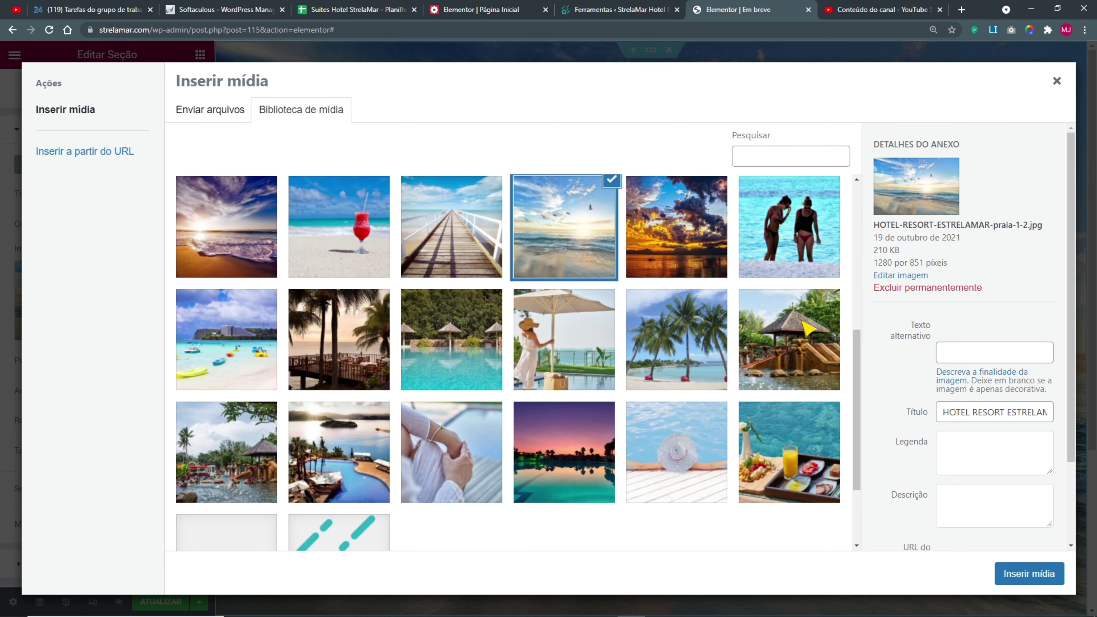
scroll(807, 329, down, 3)
click(325, 345)
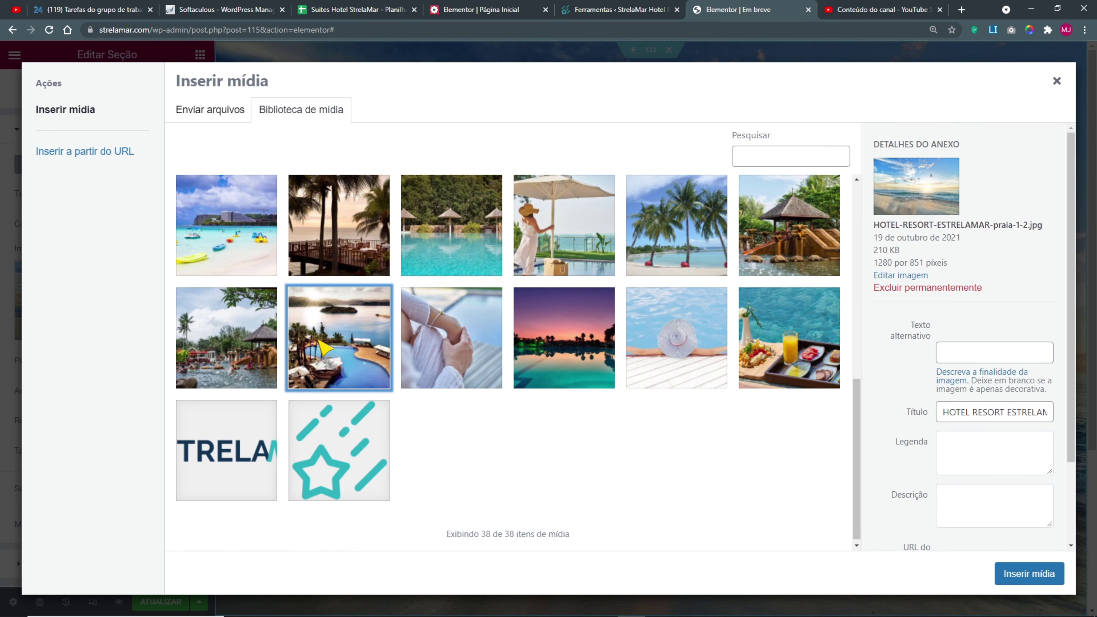
click(1045, 575)
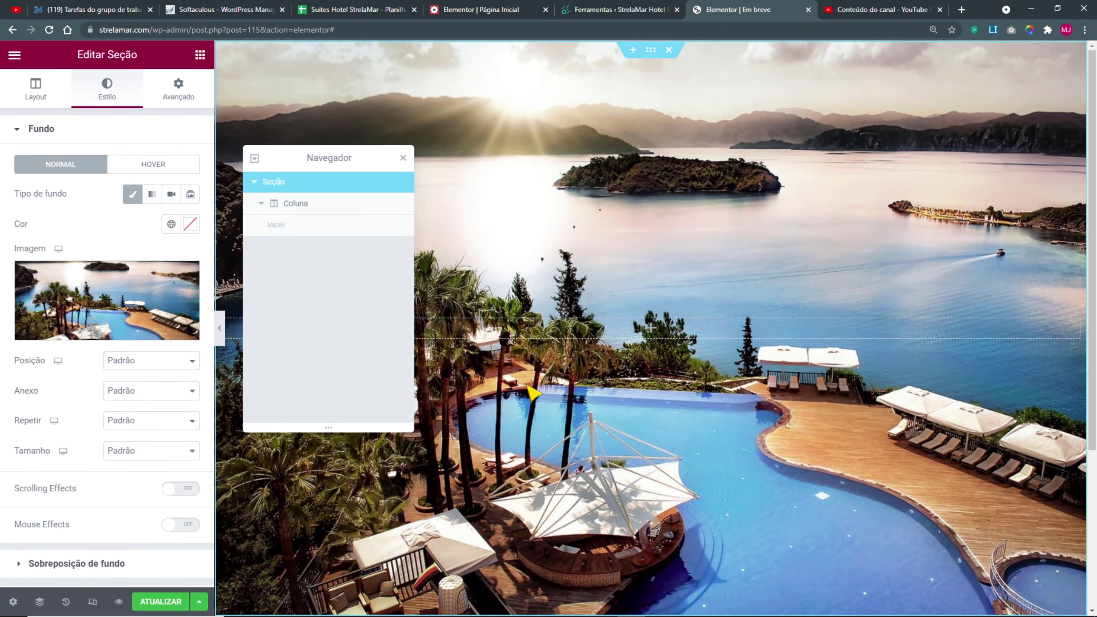
- Set the background image's position to Centralizado and its repetition to Não repetir
click(135, 360)
click(132, 387)
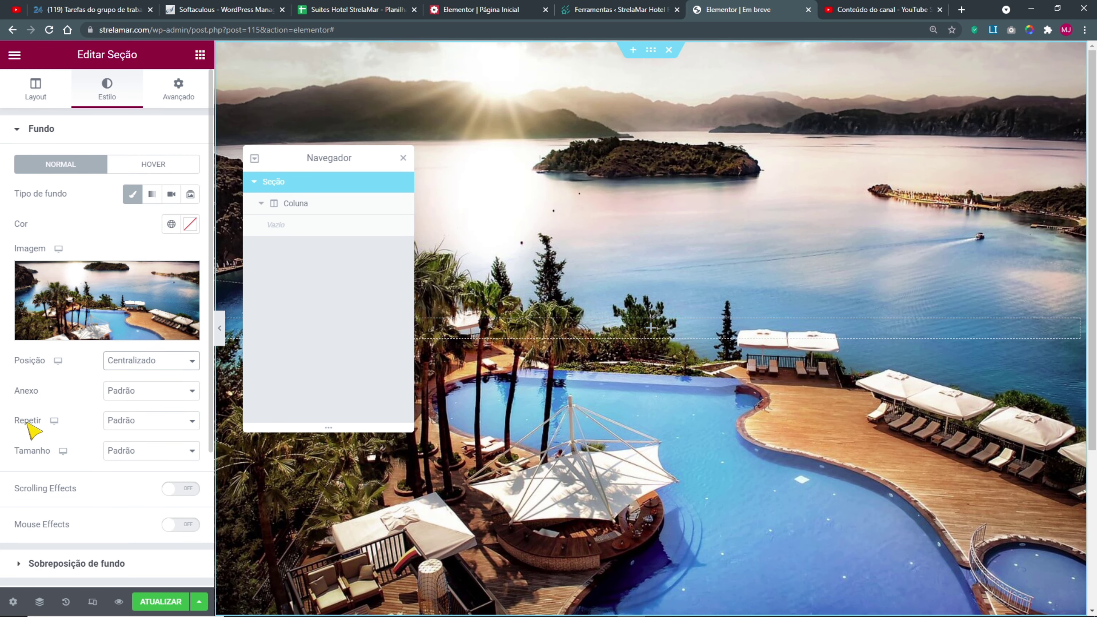
click(146, 425)
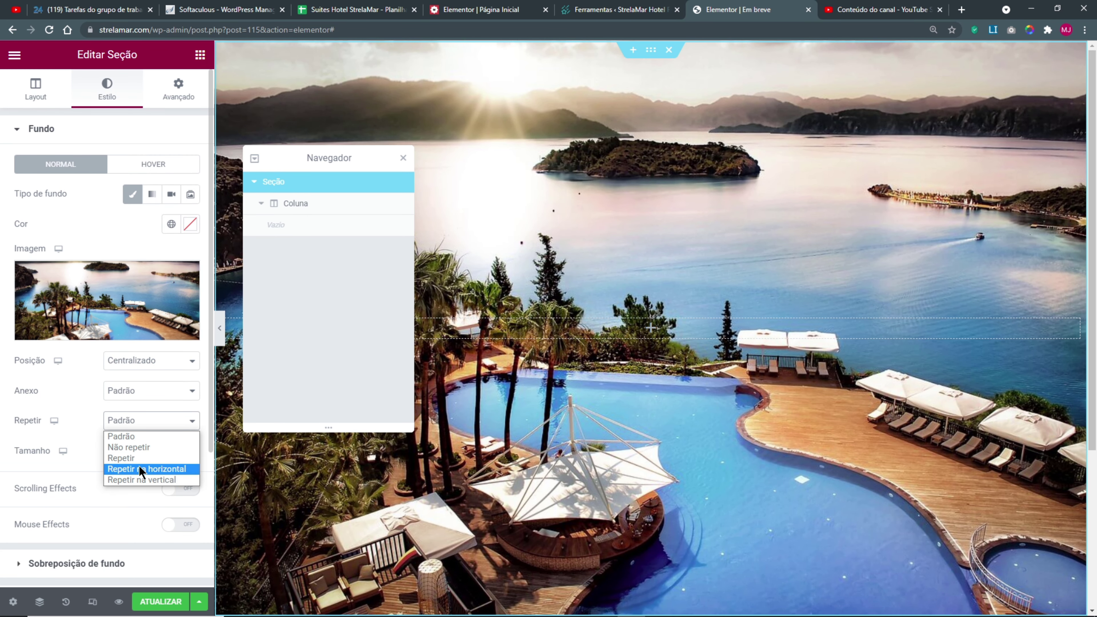
click(137, 447)
drag(12, 390, 38, 391)
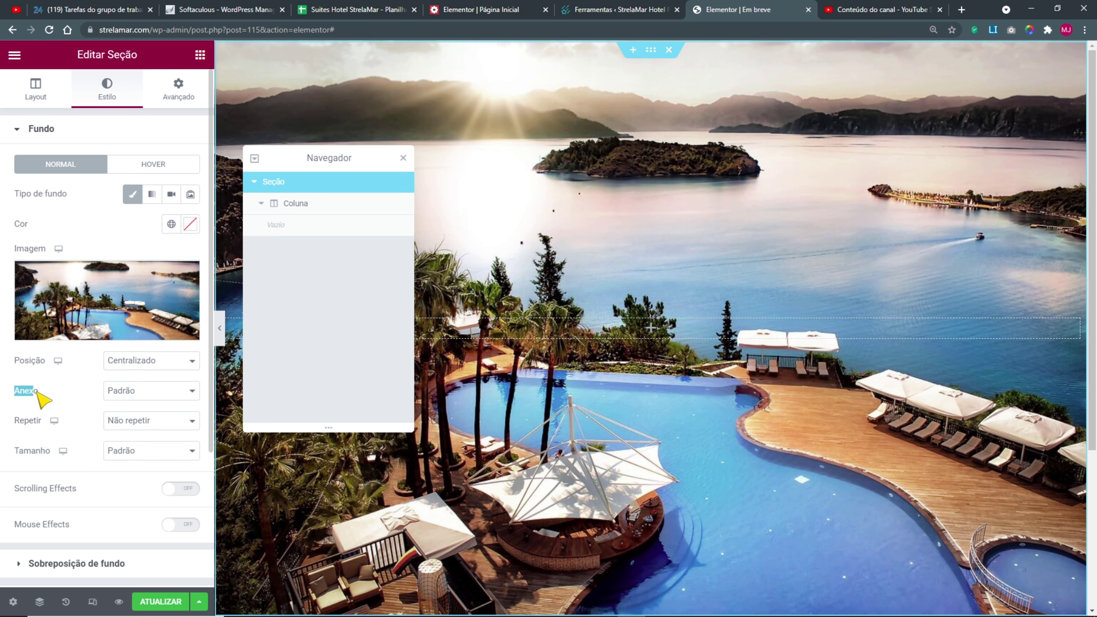
- Set the background image's size to the full-cover Preenchimento option and update the template
click(135, 458)
click(139, 487)
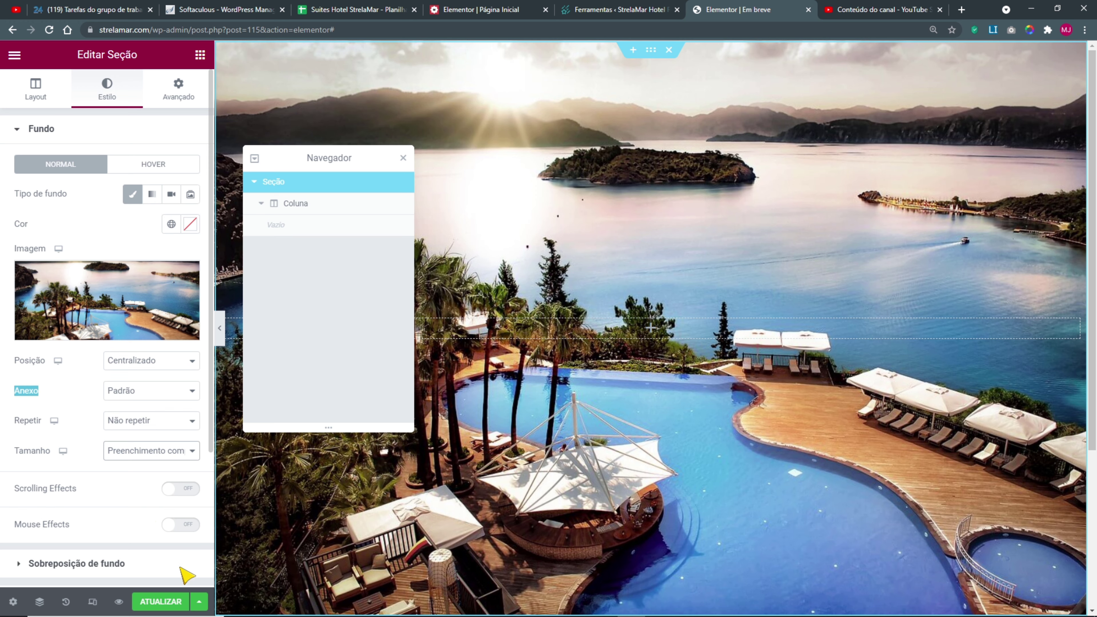
click(157, 601)
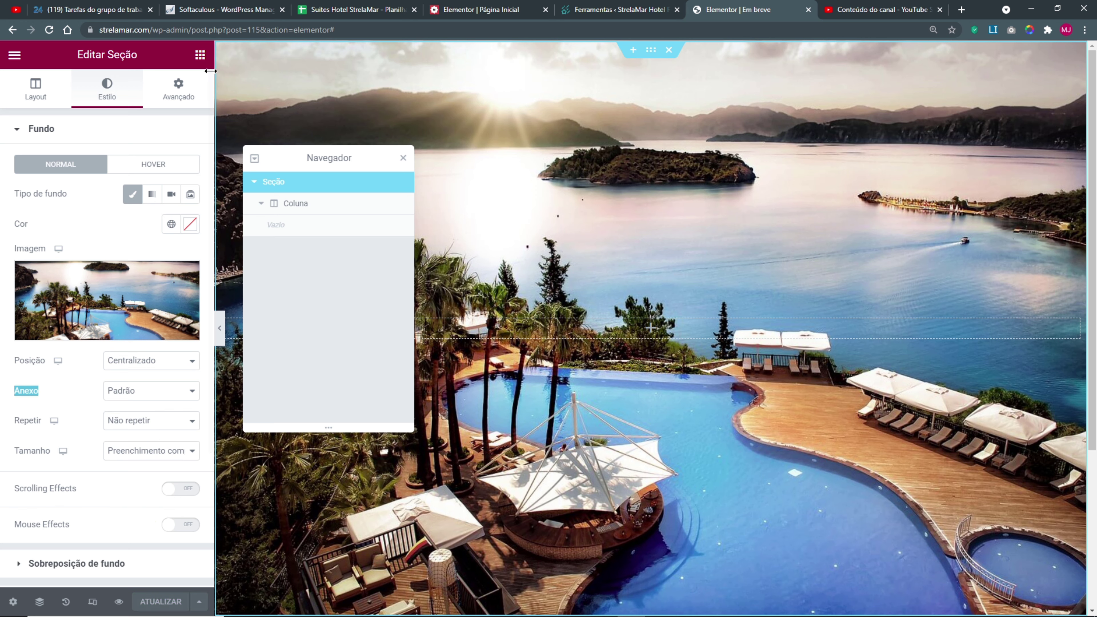
- Close the Navegador and add three Título widgets stacked in the section's column
click(201, 56)
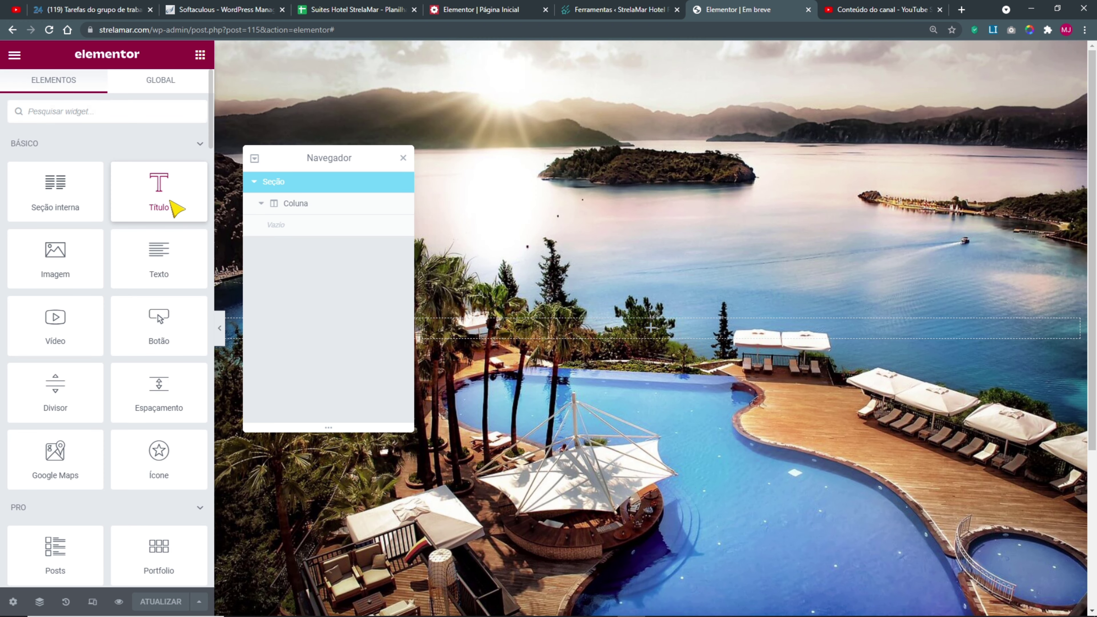
click(403, 157)
drag(197, 200, 467, 328)
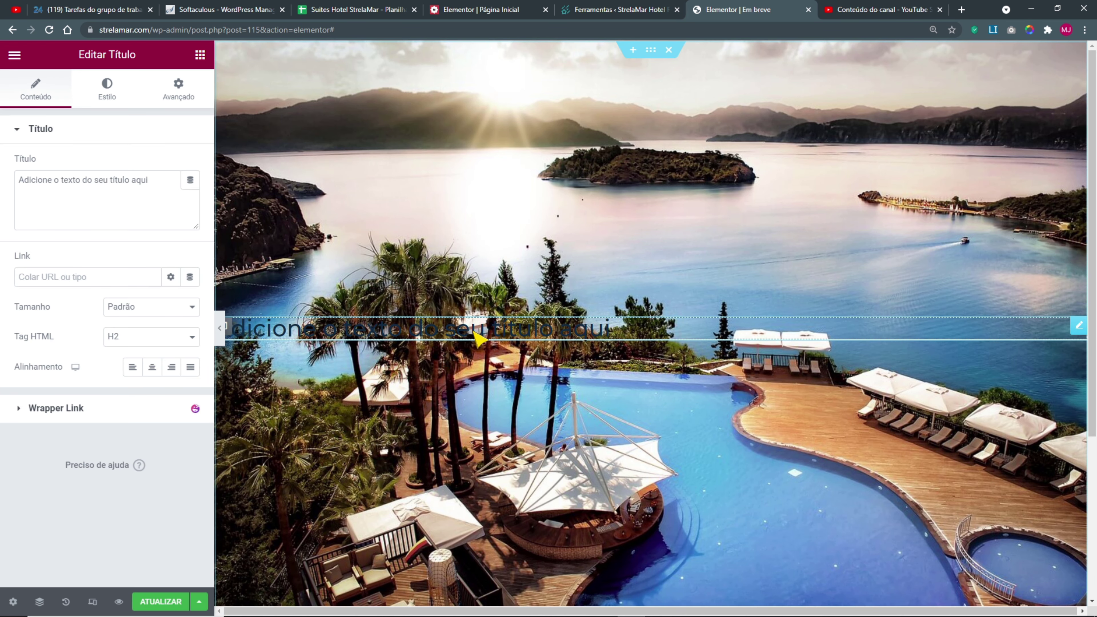
click(200, 56)
drag(186, 164, 335, 337)
click(201, 55)
drag(189, 186, 328, 359)
- Replace the first heading's placeholder text with "Seja Bem Vindo"
click(359, 298)
drag(169, 184, 2, 190)
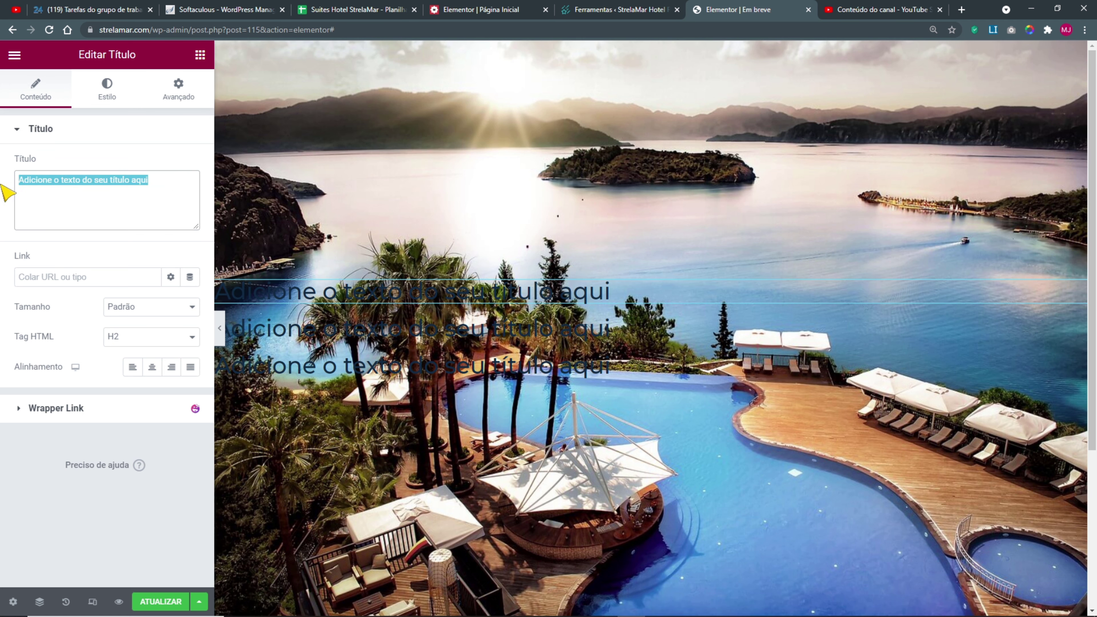
text(Ho)
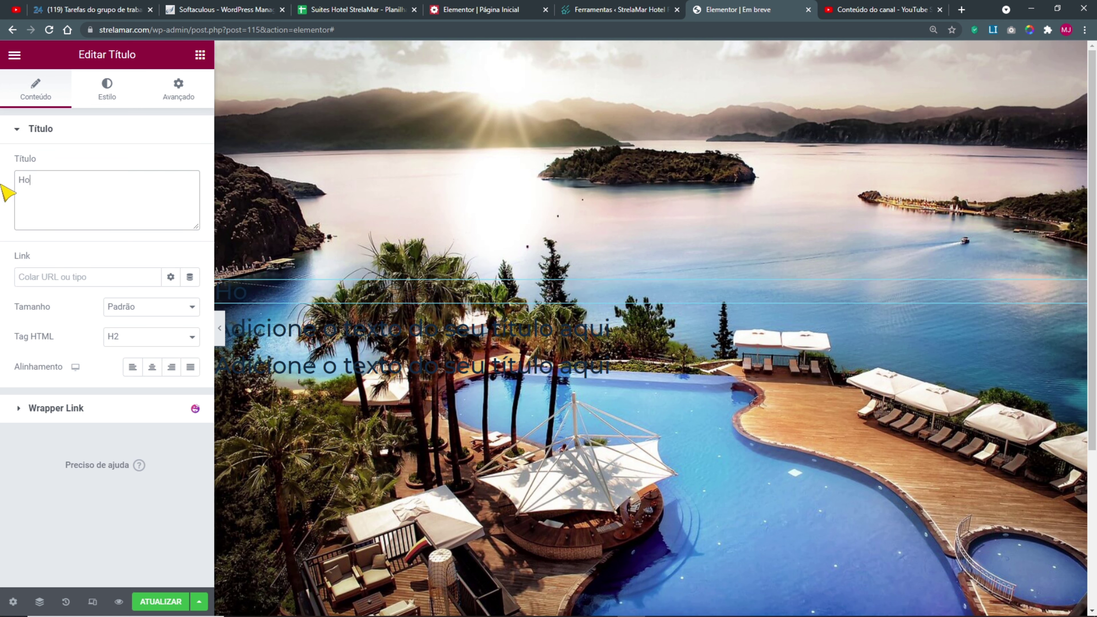
key(BackSpace)
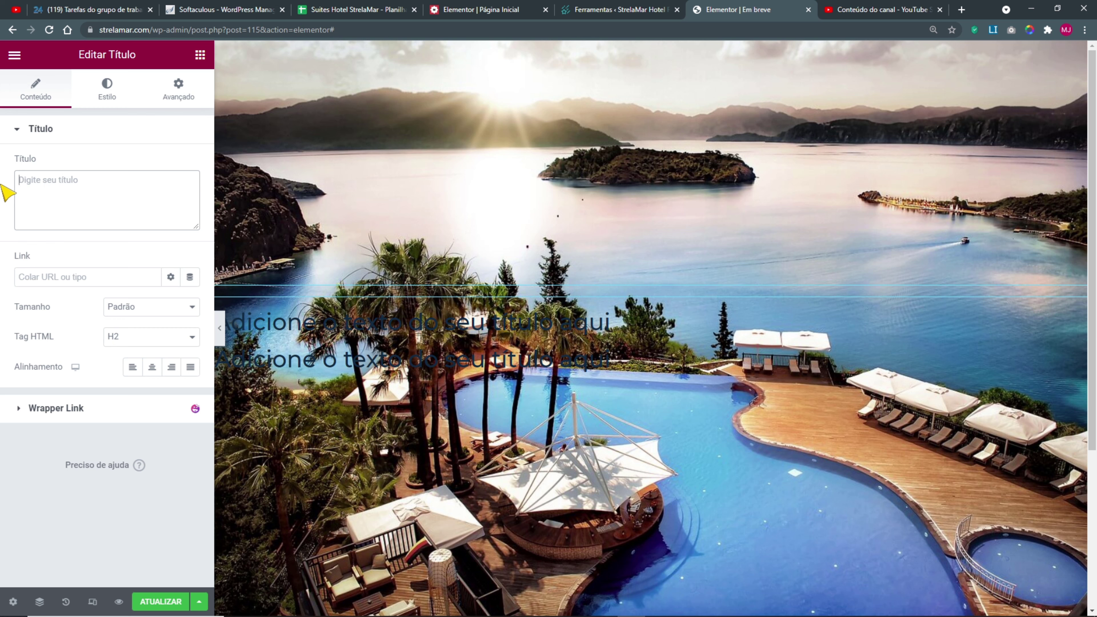
text(Seja)
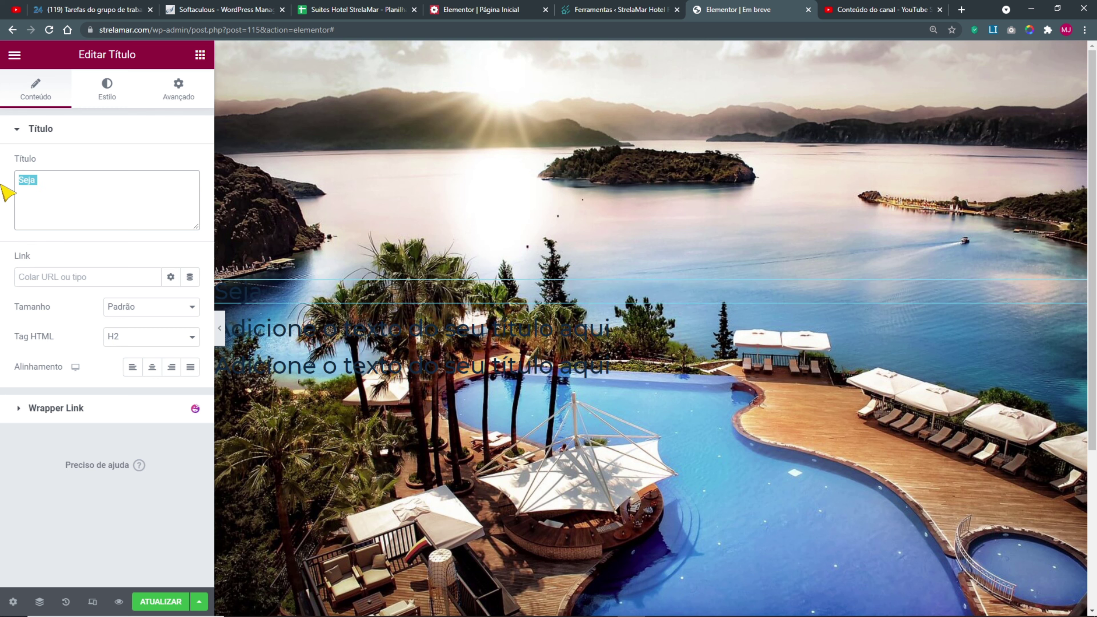
text(  Bem Vindo)
- Change the second heading's text to "StrelaMar Resort Hotel" and set its HTML tag to H1
click(244, 328)
drag(152, 191, 7, 188)
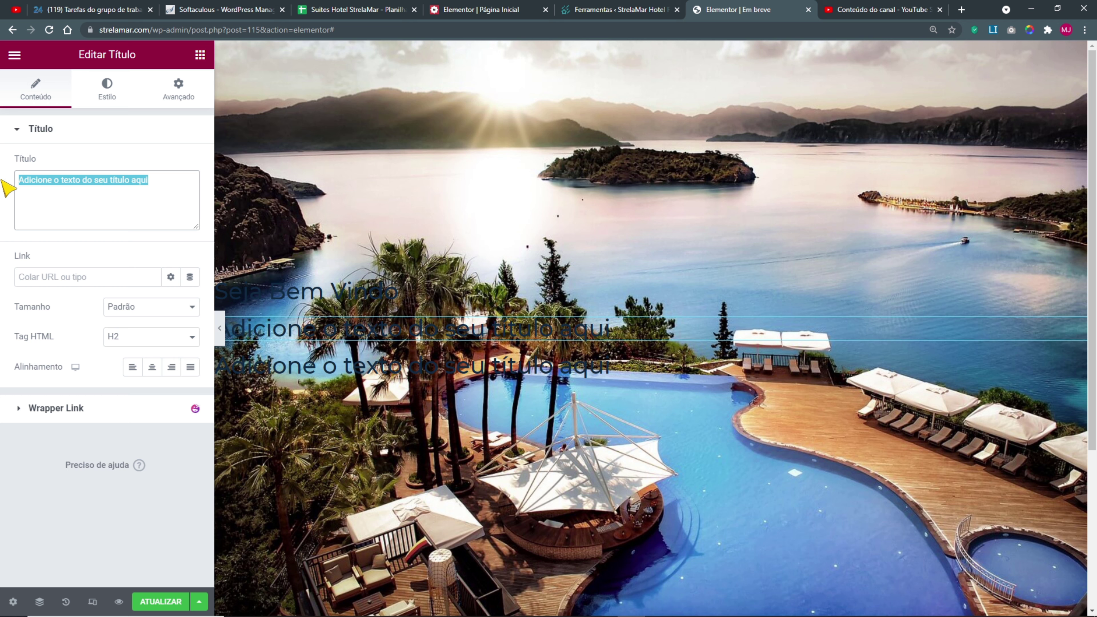
key(BackSpace)
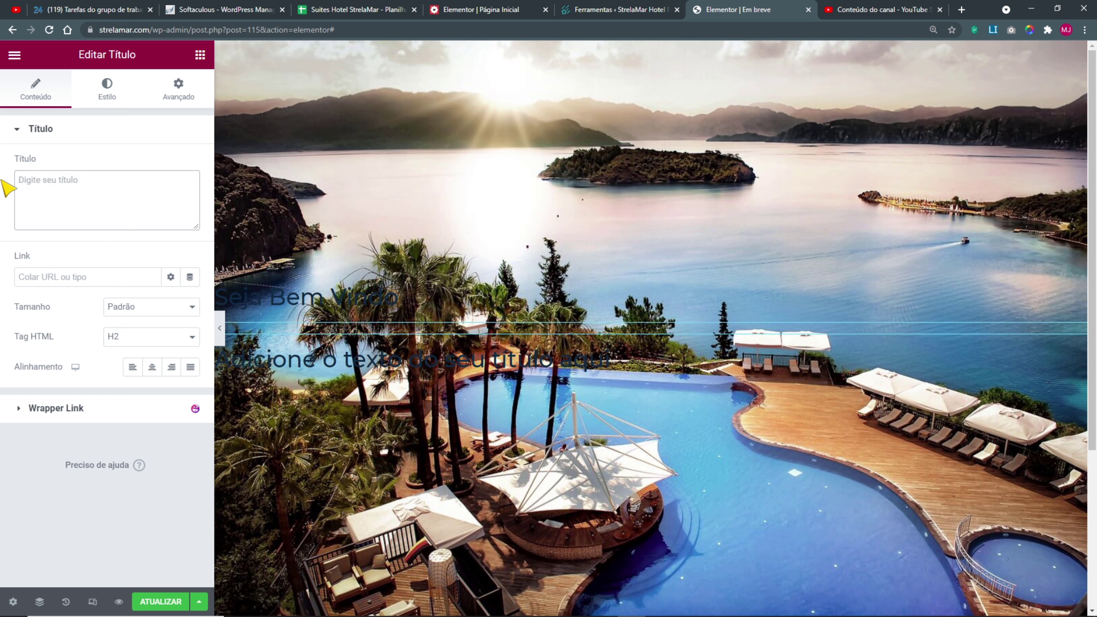
text(StrelaMar Resort Hotel)
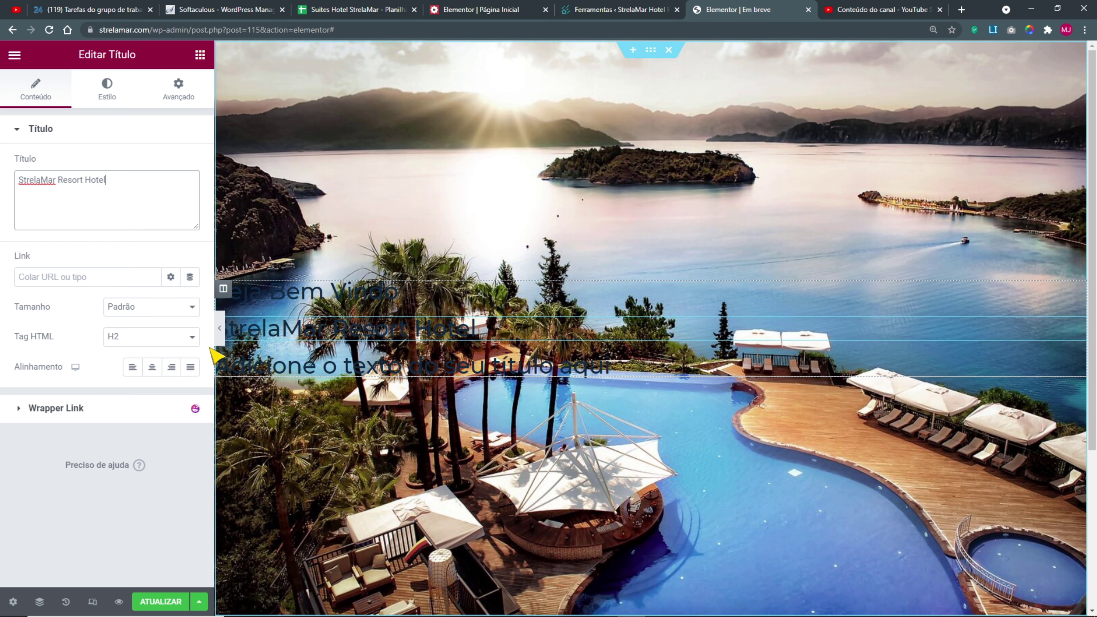
click(137, 339)
click(125, 353)
click(123, 341)
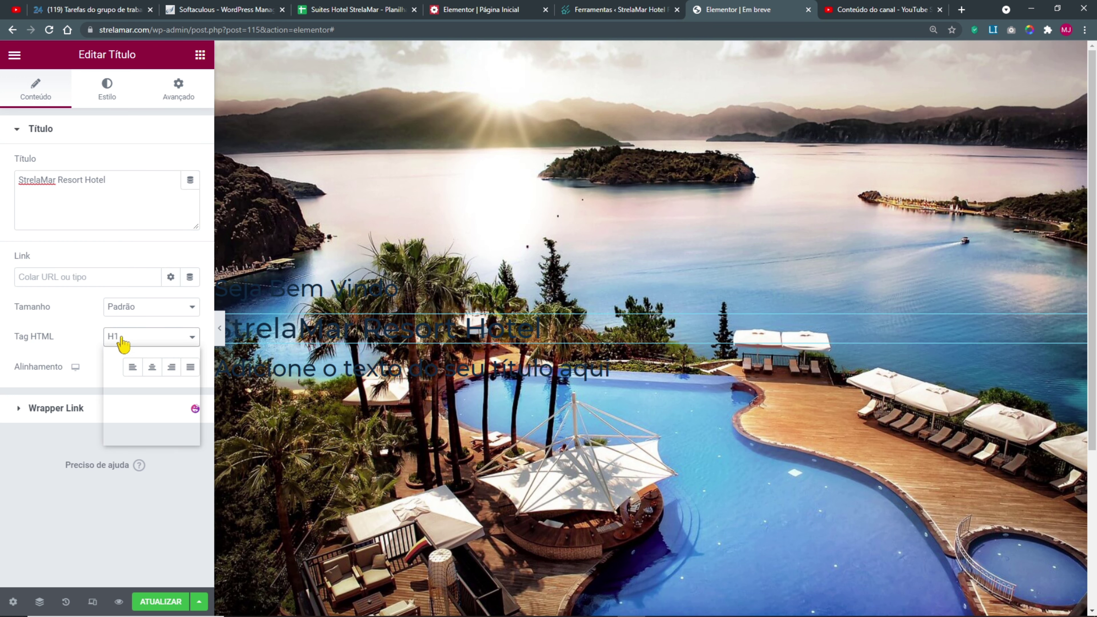
- Set the third heading's HTML tag to div and its text to "Em breve estaremos abertos para reservas. Tenho certeza que vai amar nosso site.", and update the template
click(244, 287)
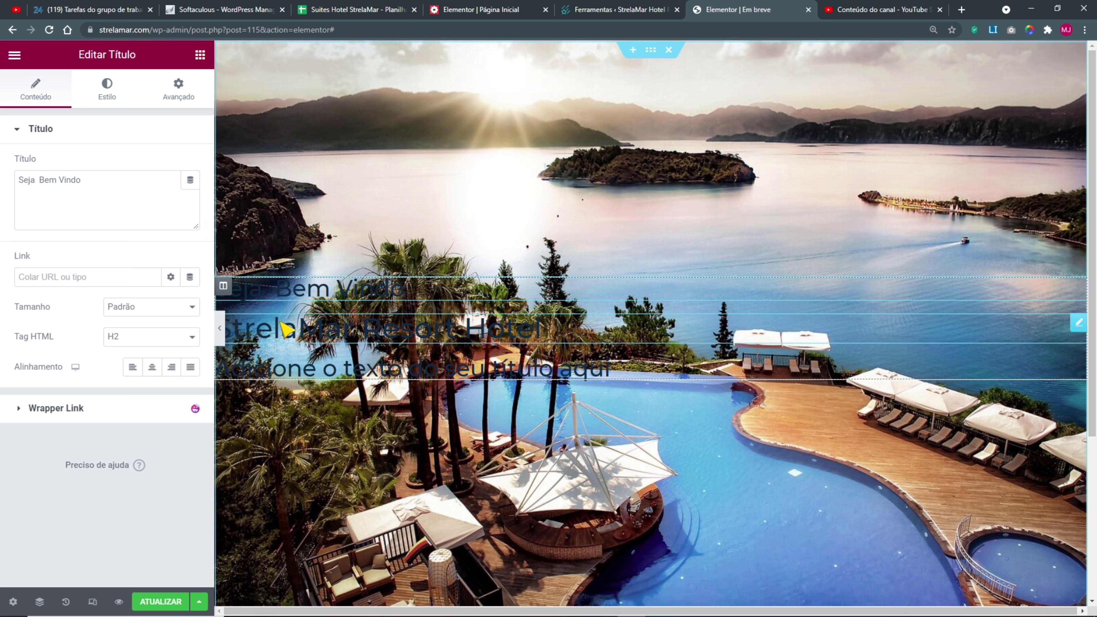
click(250, 329)
click(250, 368)
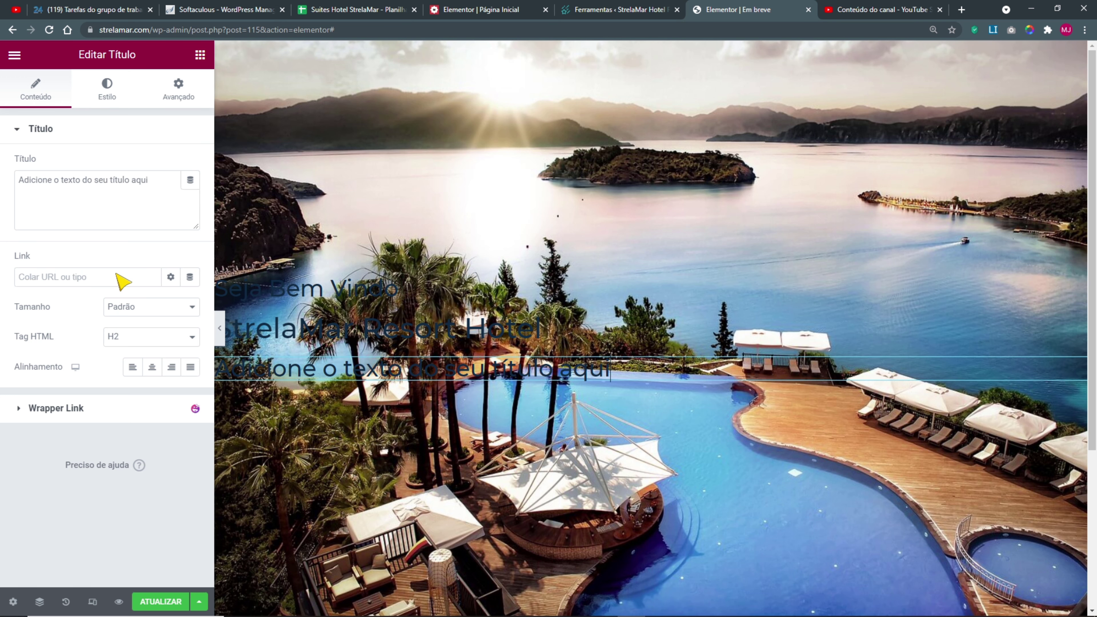
click(125, 337)
click(113, 417)
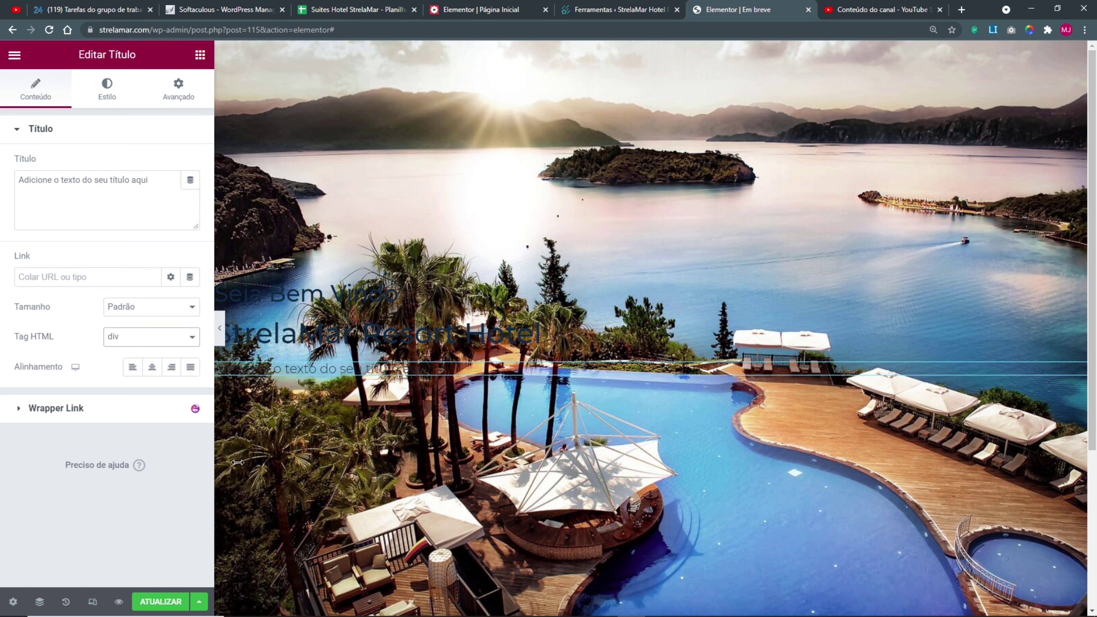
double_click(160, 185)
key(ctrl+a)
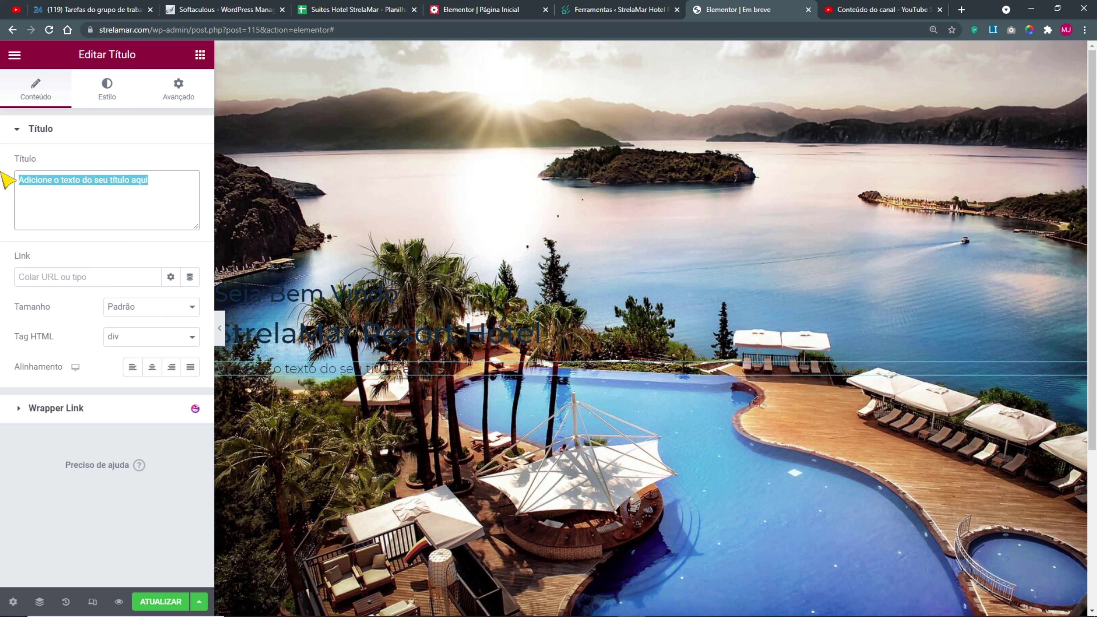
text(Em)
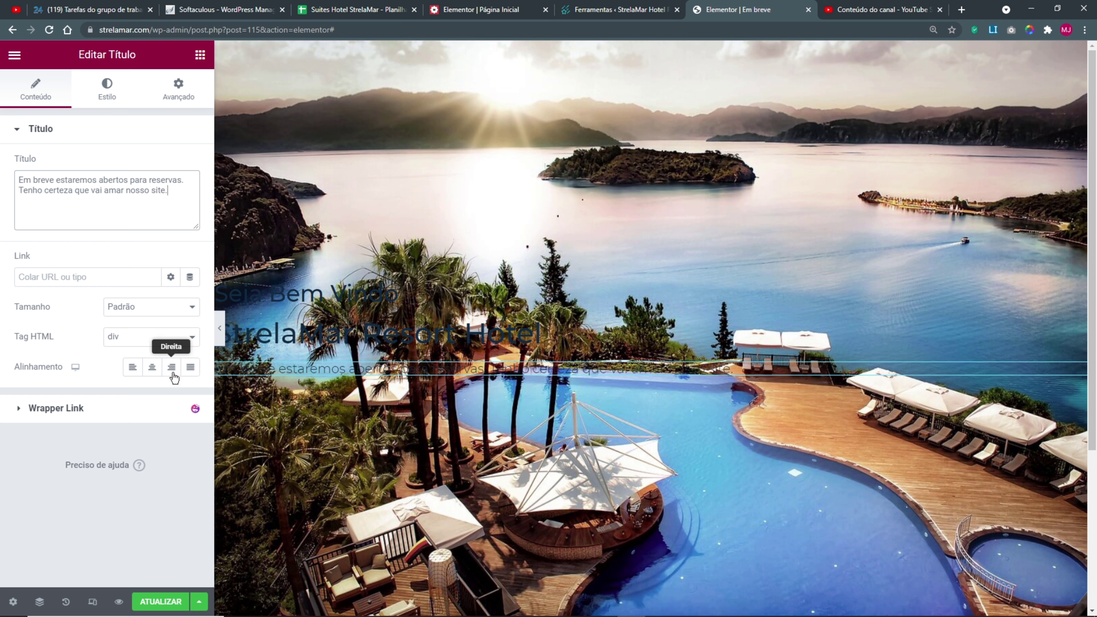
click(162, 602)
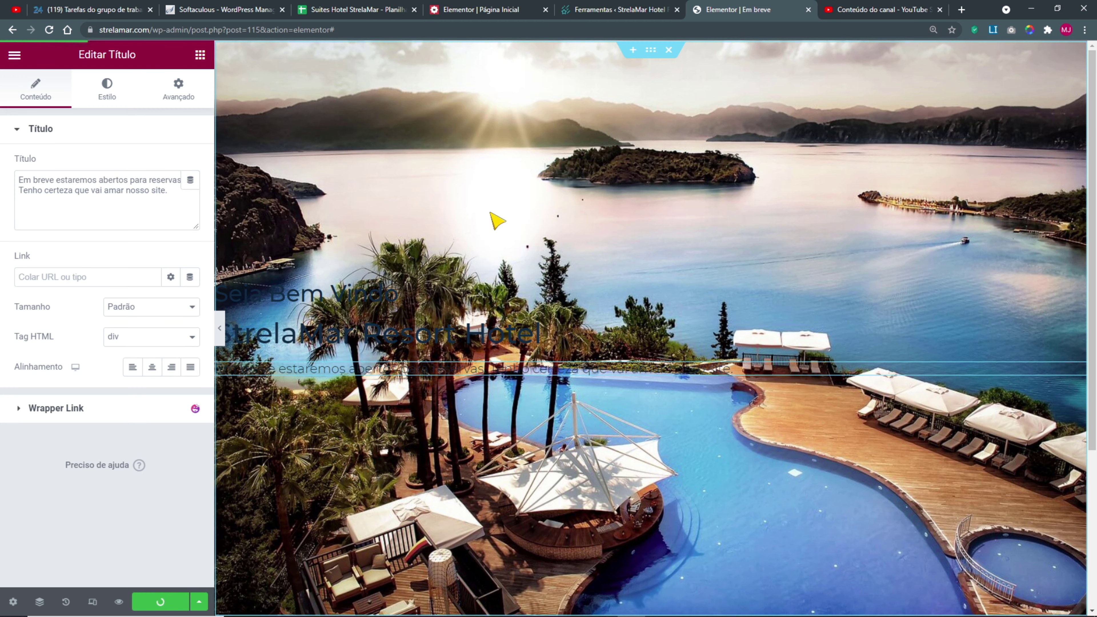
- Set the section's typography text alignment to Centralizar
right_click(651, 57)
click(661, 66)
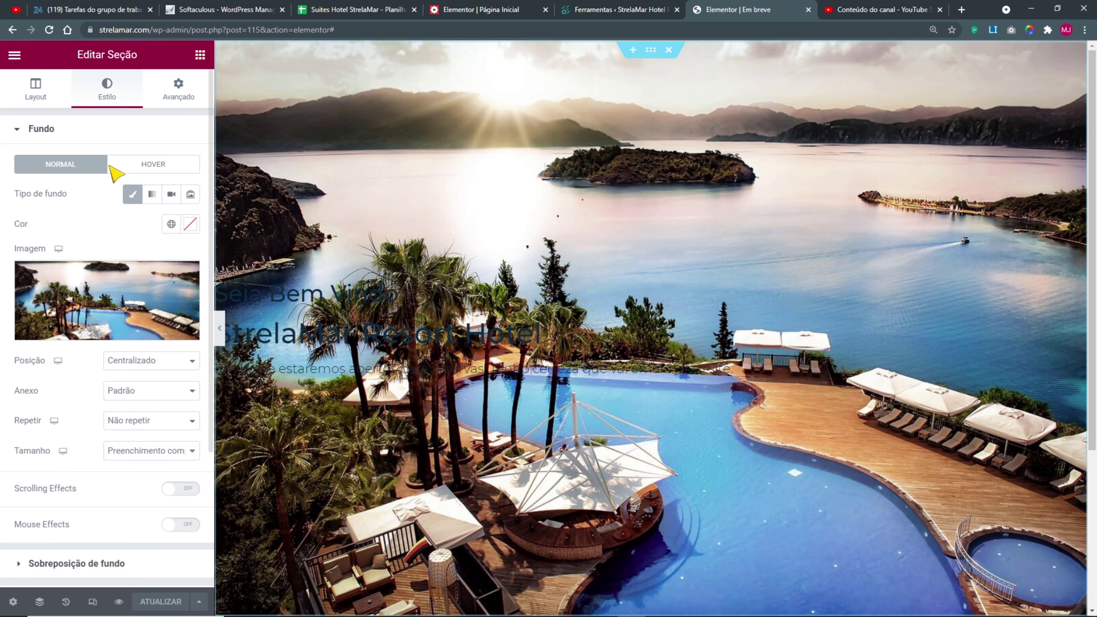
scroll(105, 488, down, 4)
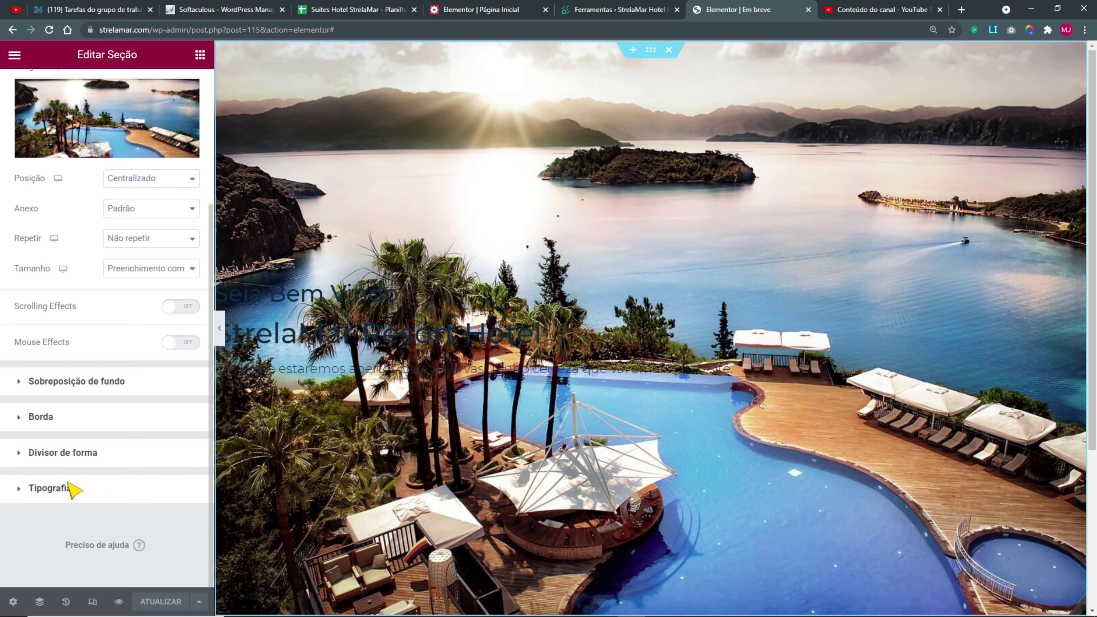
click(69, 487)
click(154, 429)
click(153, 430)
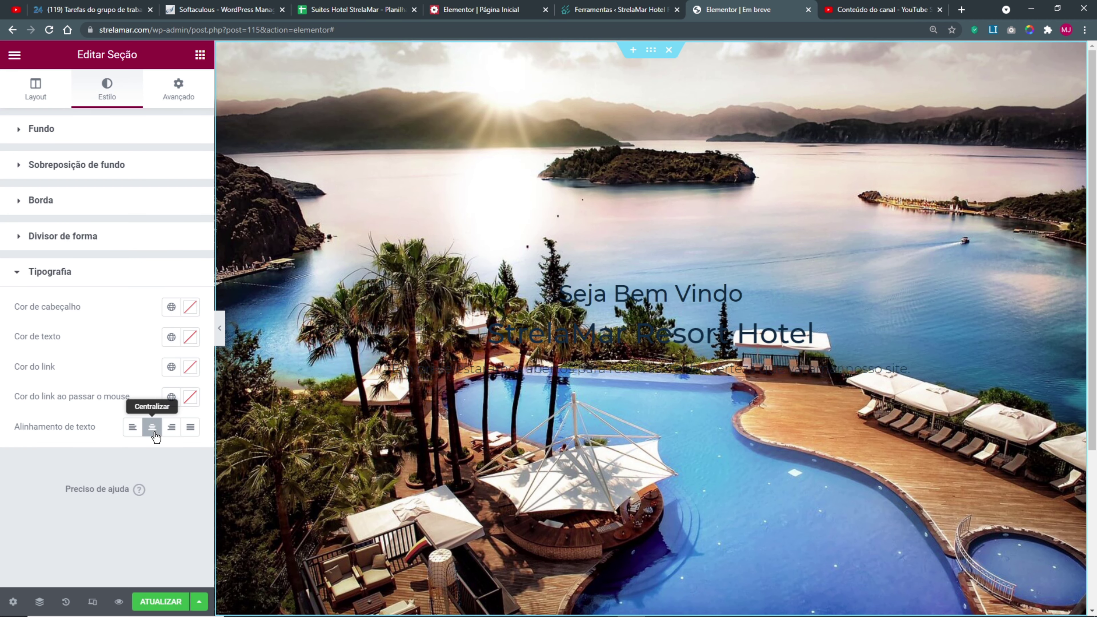
- Set the section's text colour to the global white #FFFFFF
click(171, 336)
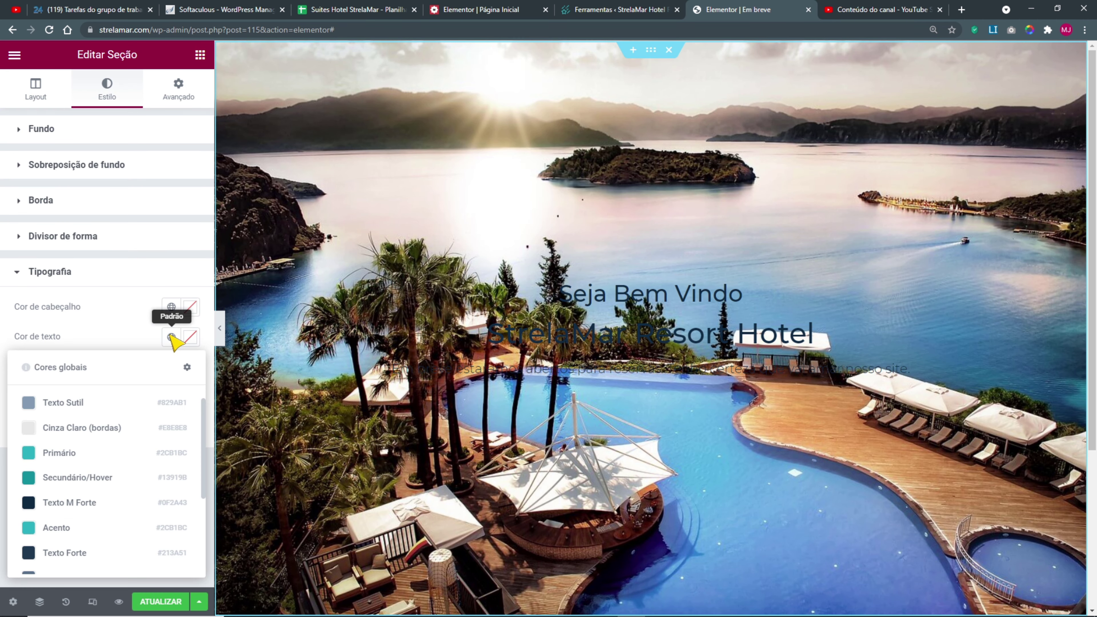
scroll(81, 473, down, 3)
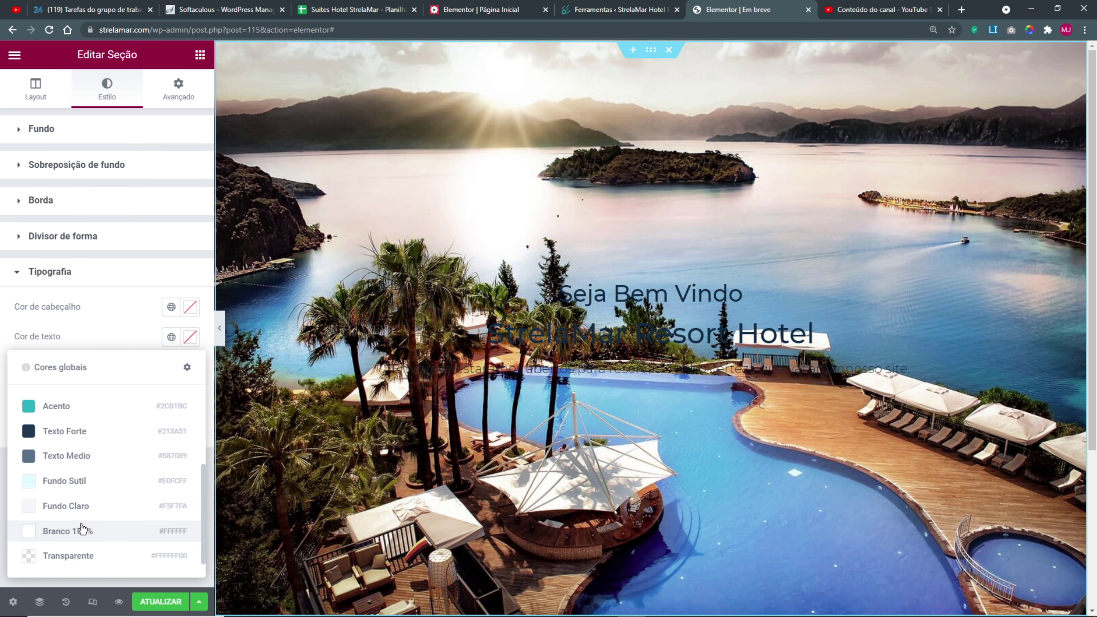
click(82, 528)
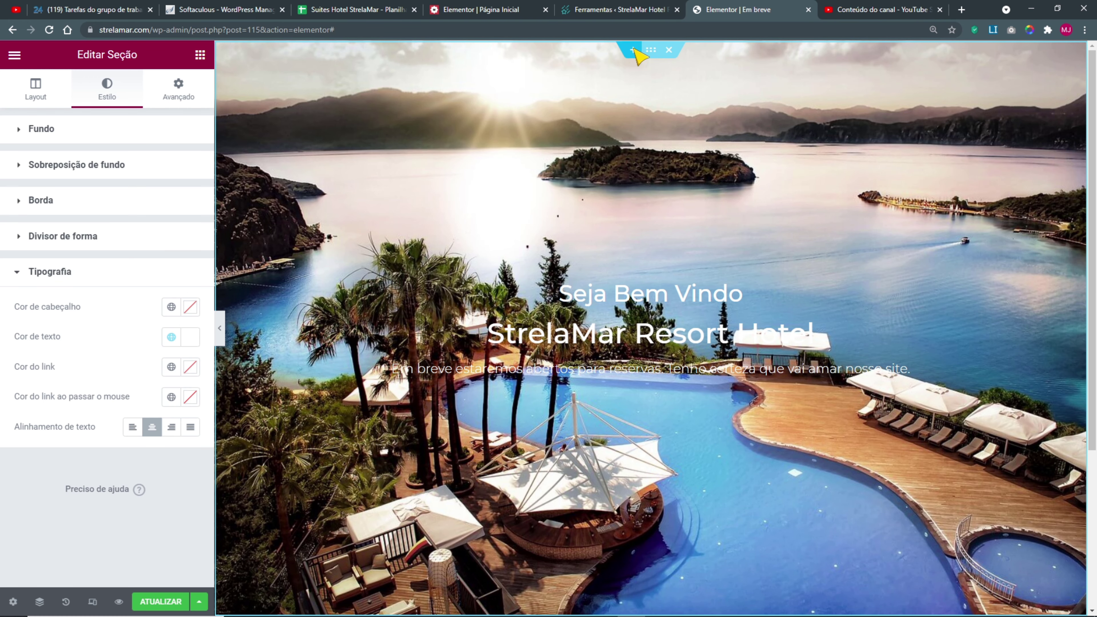
- Give the section a classic background overlay in the global colour Texto Forte (#213A51)
right_click(648, 50)
click(662, 65)
click(36, 129)
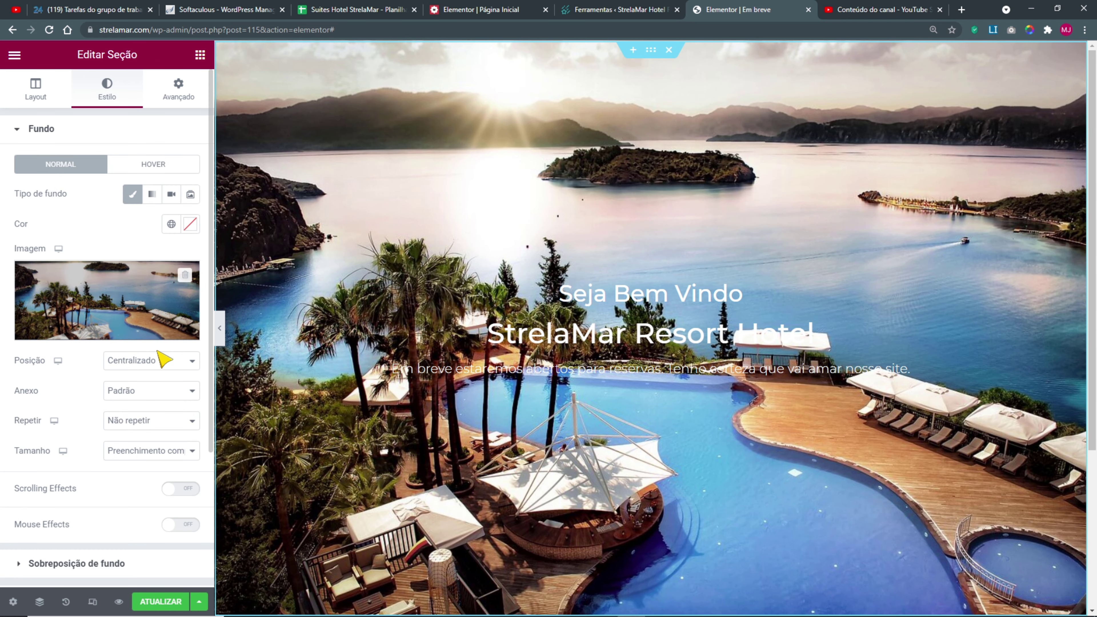
scroll(122, 437, down, 5)
click(56, 383)
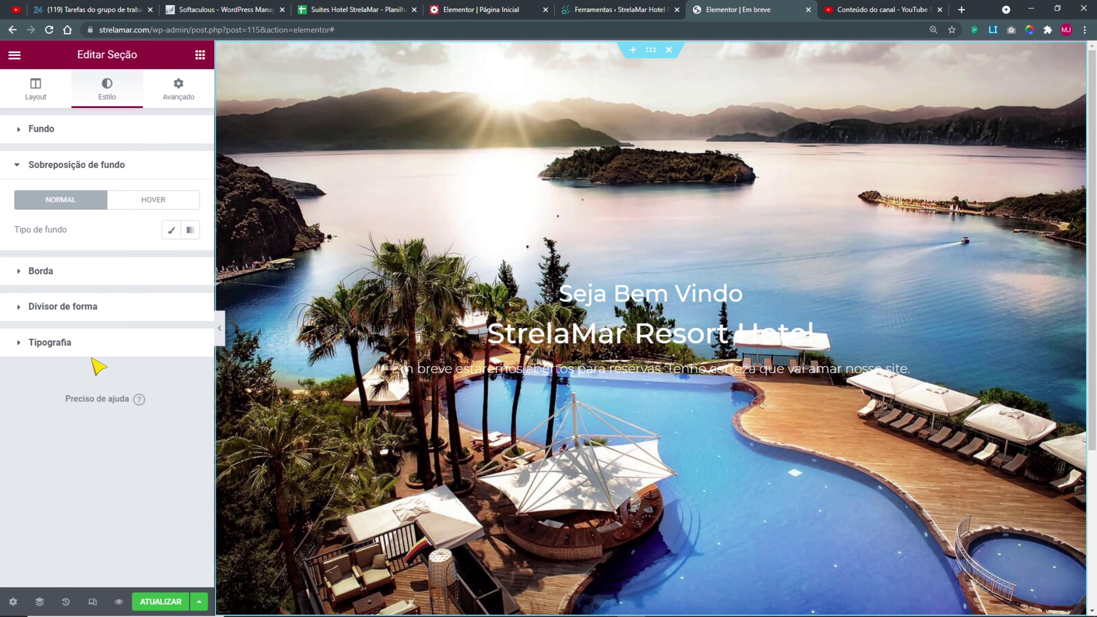
click(171, 230)
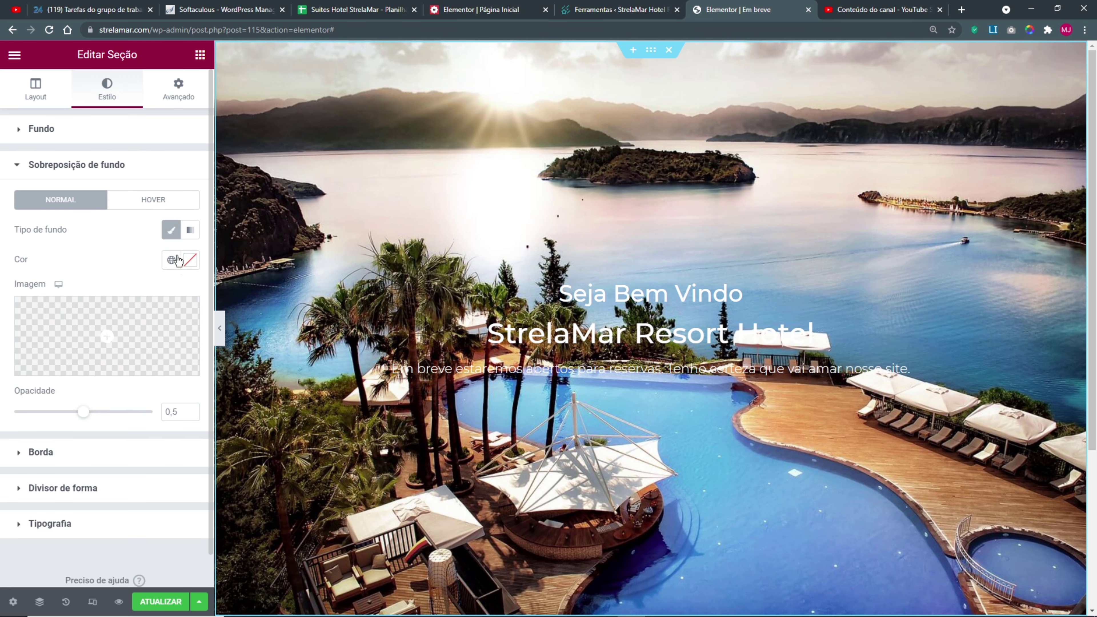
click(171, 259)
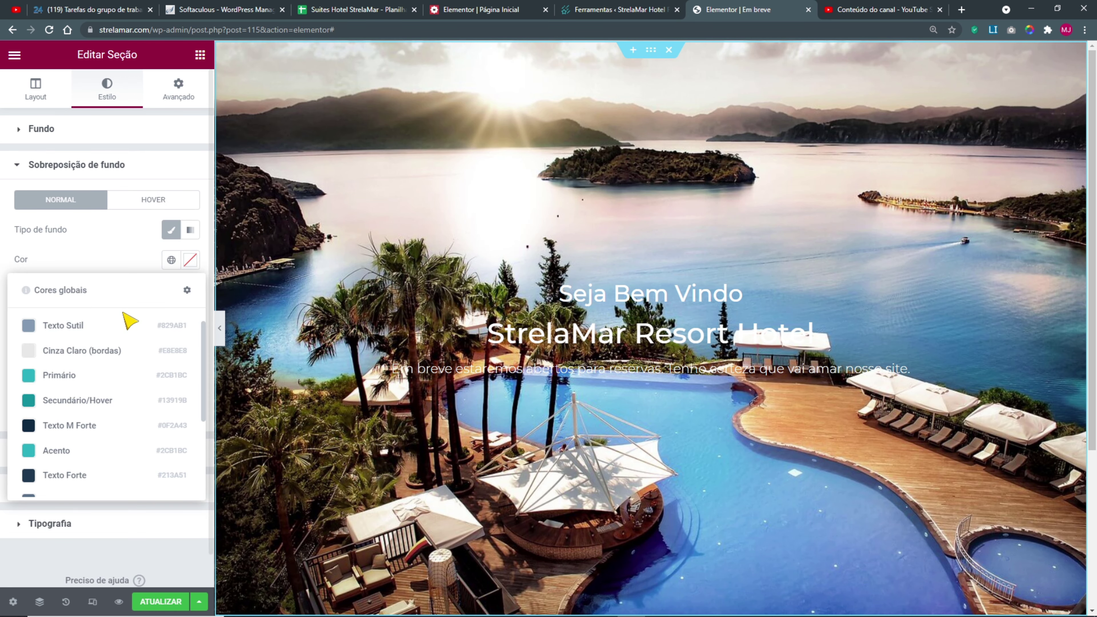
click(102, 477)
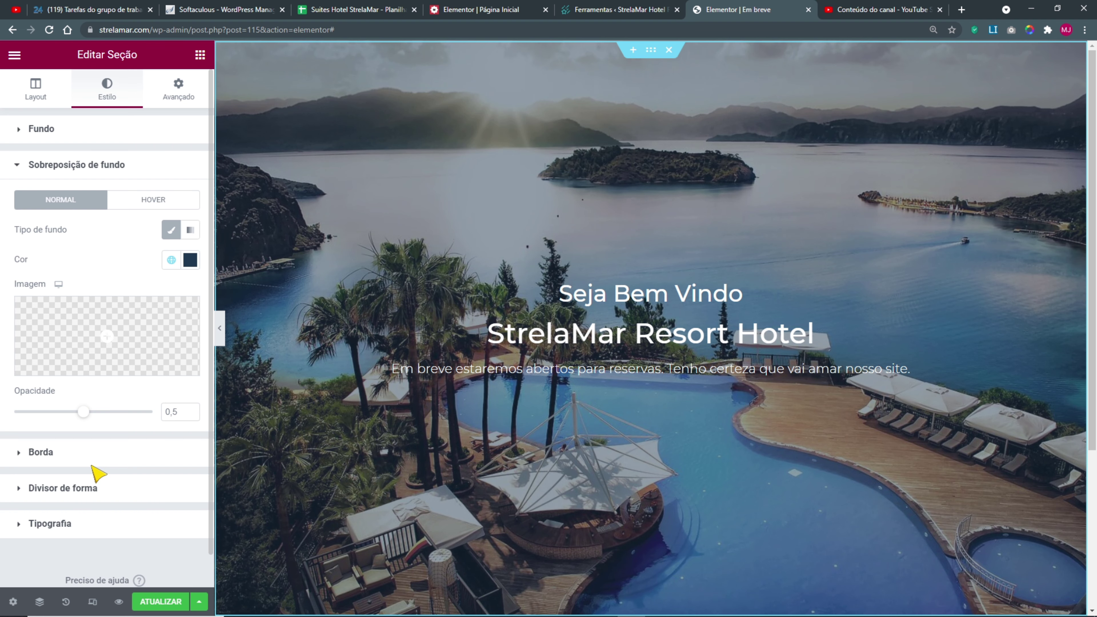
- Set the background overlay's opacity to 0,7 and change its colour to the darker global Texto M Forte
double_click(174, 411)
text(7)
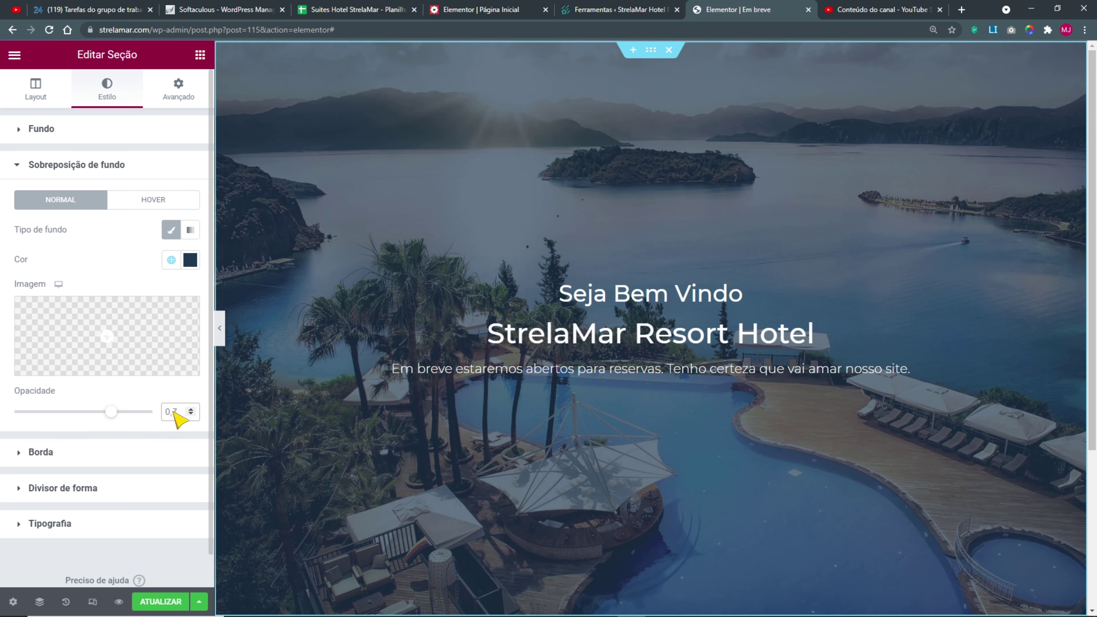
click(171, 259)
scroll(93, 372, down, 1)
click(90, 369)
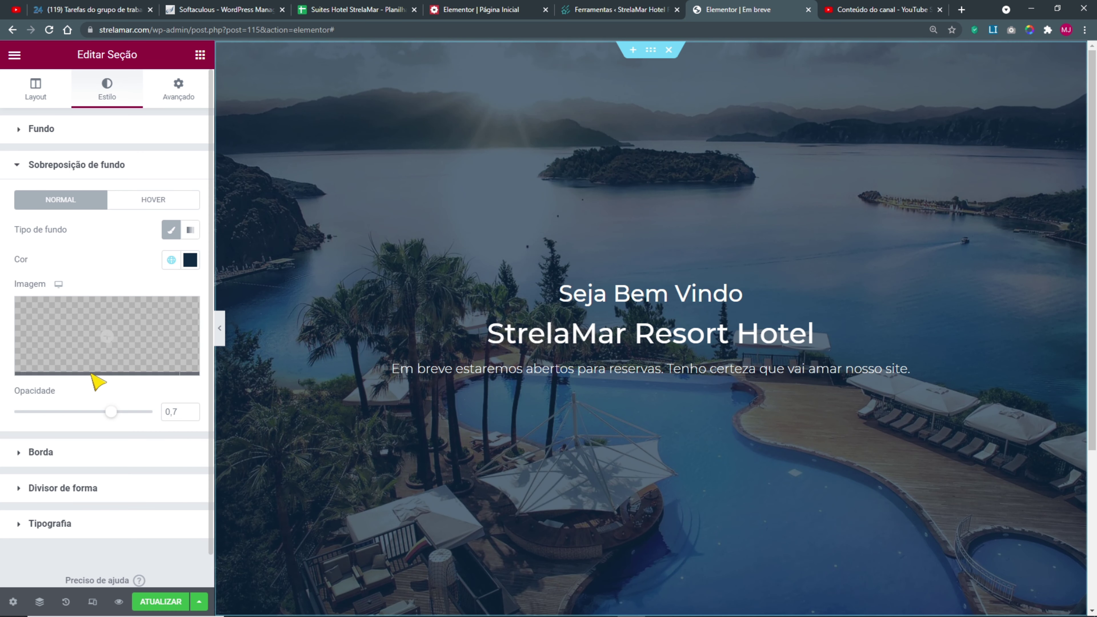
- Set the "StrelaMar Resort Hotel" heading's font size to 125 px
click(702, 296)
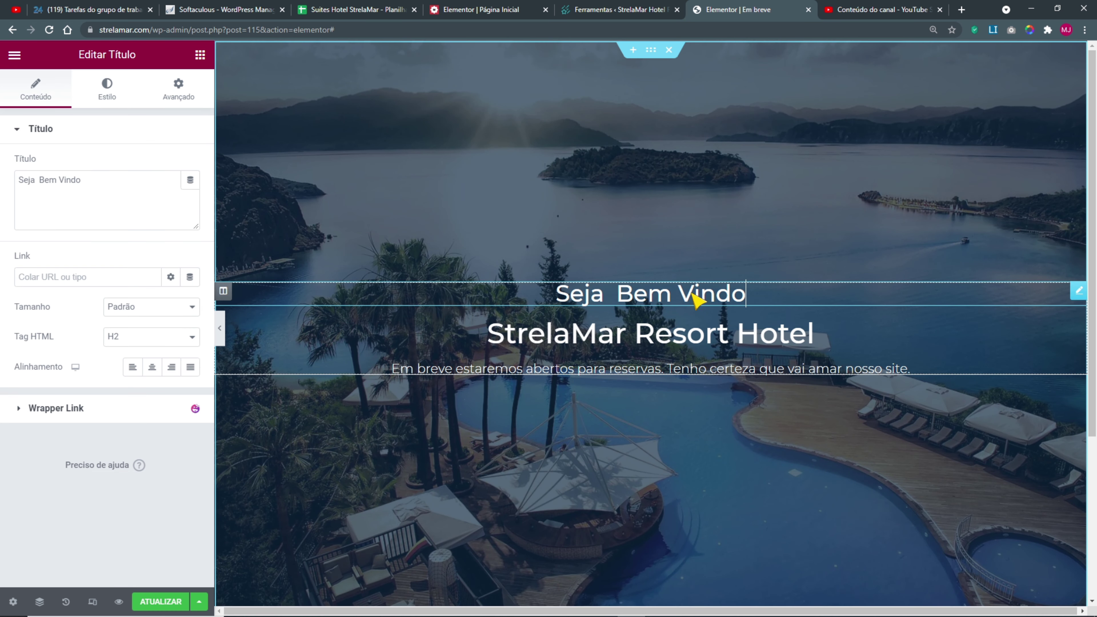
click(615, 345)
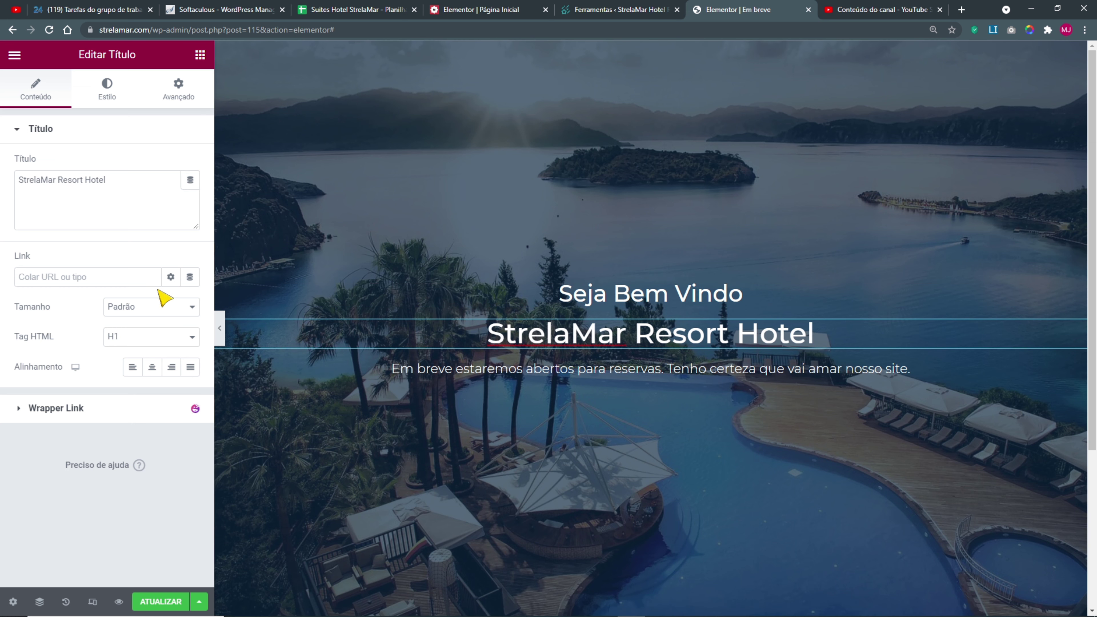
click(107, 91)
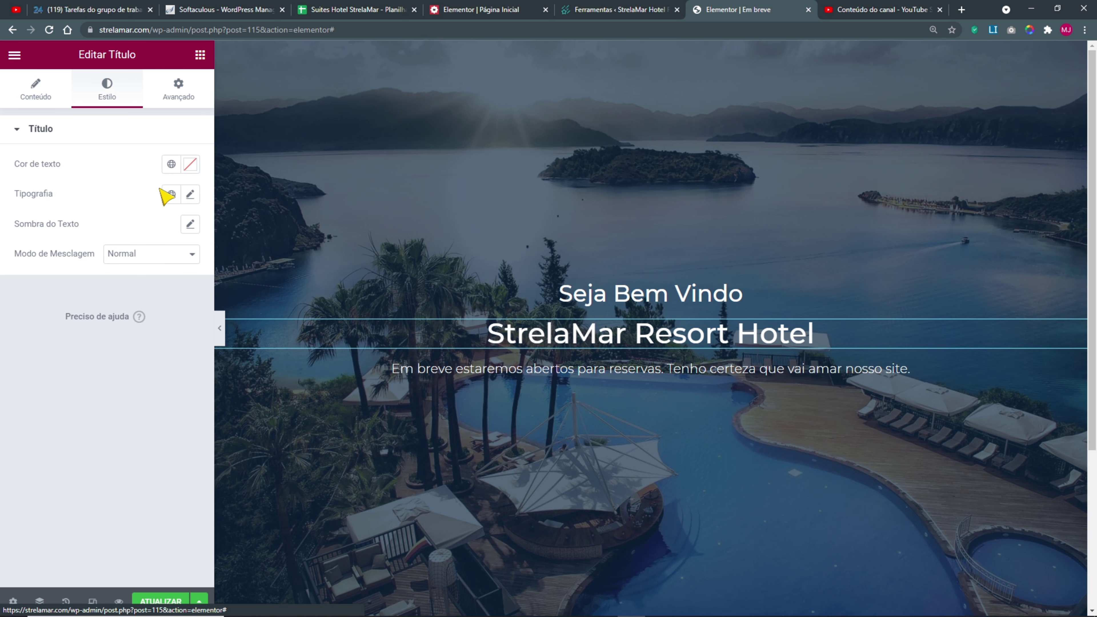
click(190, 194)
drag(25, 307, 98, 316)
- Set the section's boxed content width to 800
right_click(657, 61)
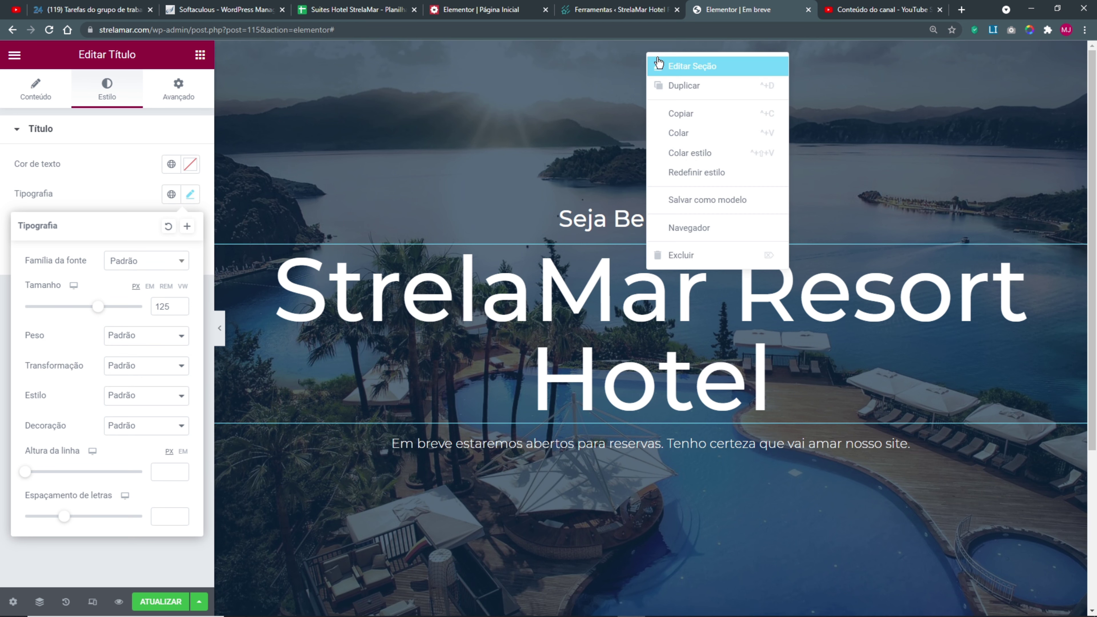
click(475, 90)
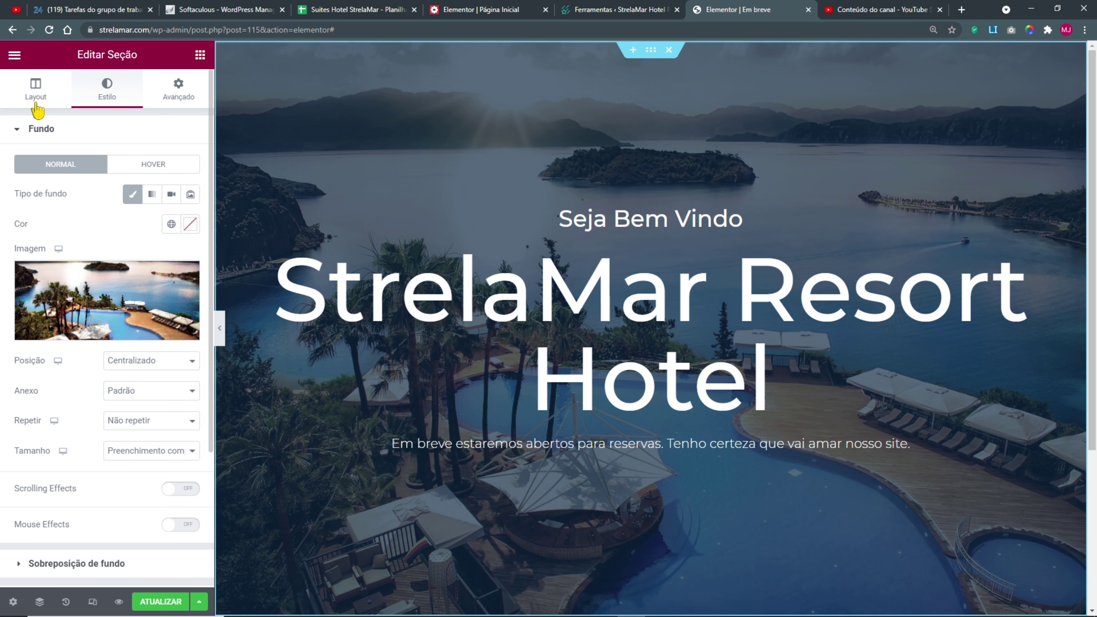
click(36, 93)
click(181, 209)
text(800)
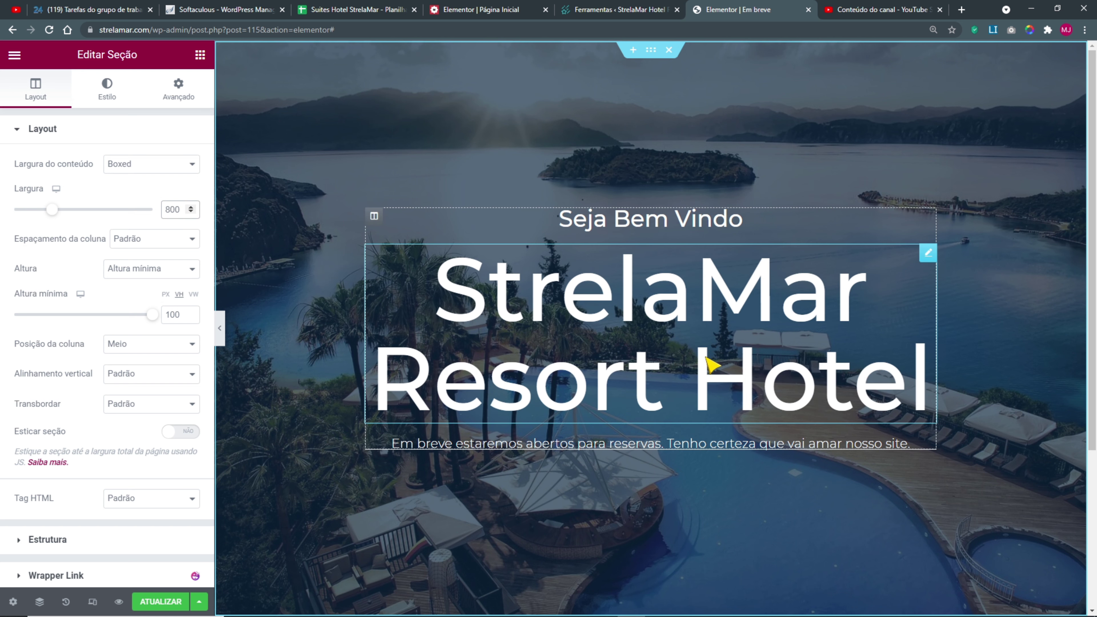
- Set the section's boxed content width to 700
click(162, 210)
key(Delete)
text(7)
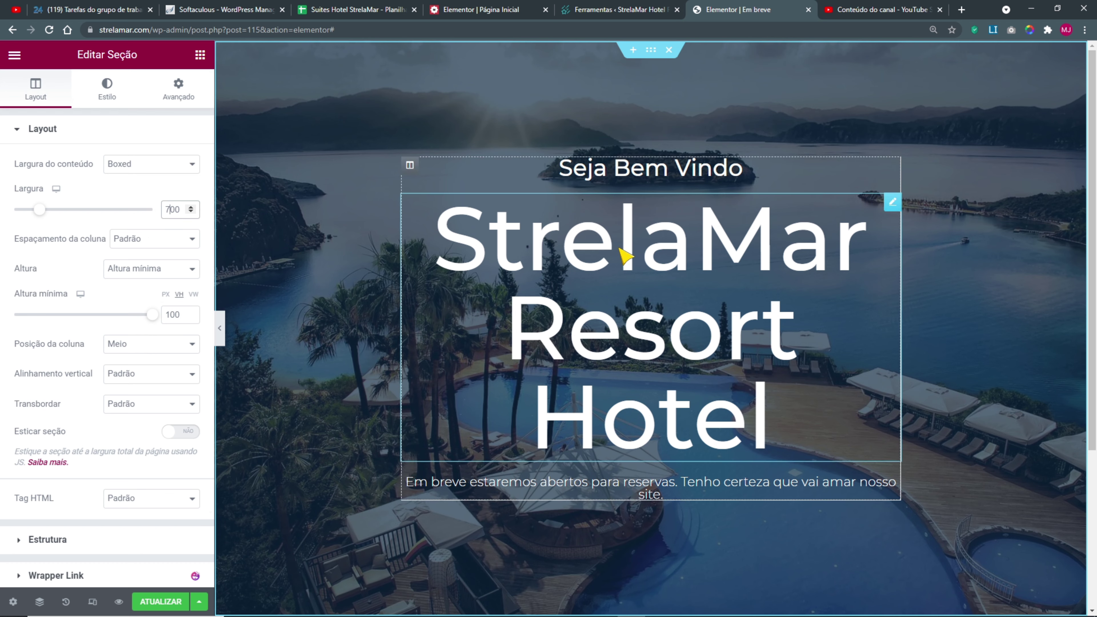
- Make the "StrelaMar Resort Hotel" heading Bold and set its font size to 100 px
click(796, 316)
click(190, 194)
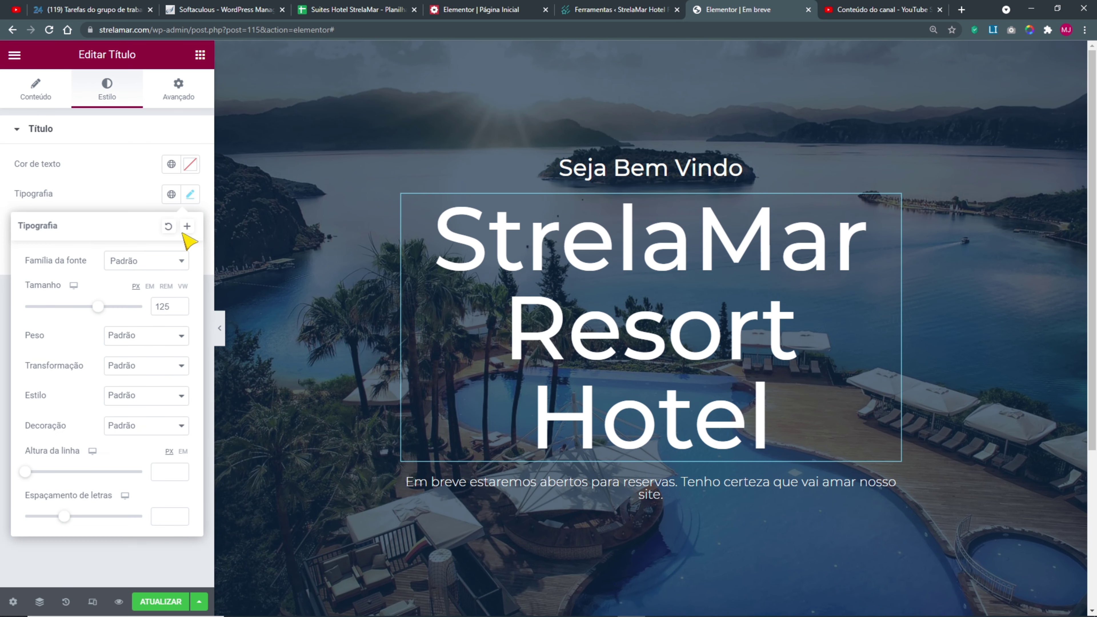
click(143, 335)
click(130, 471)
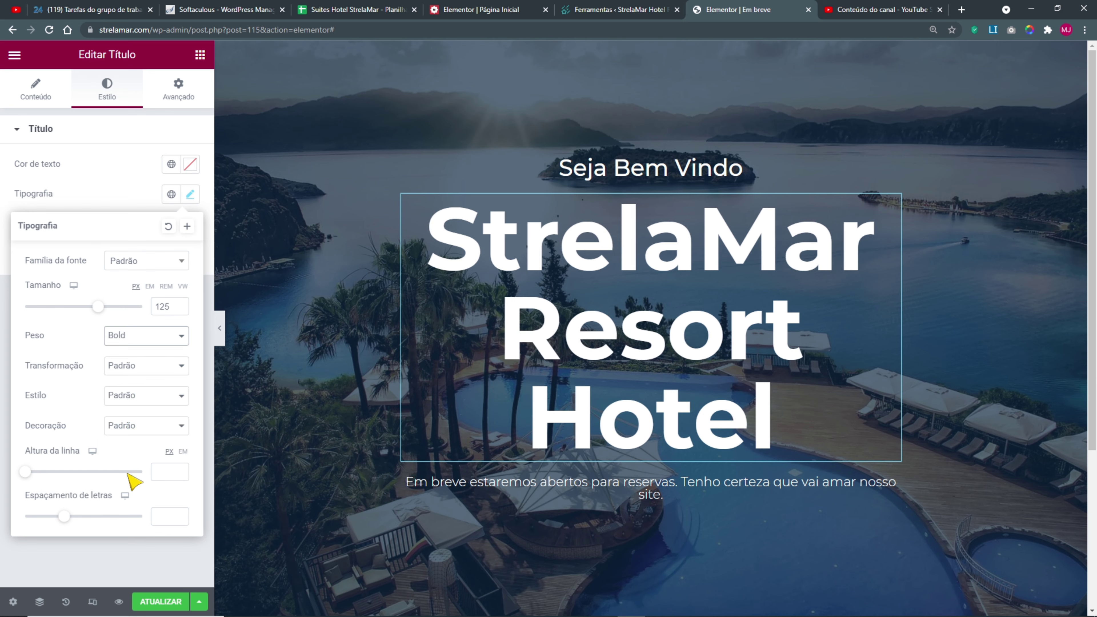
drag(159, 307, 178, 313)
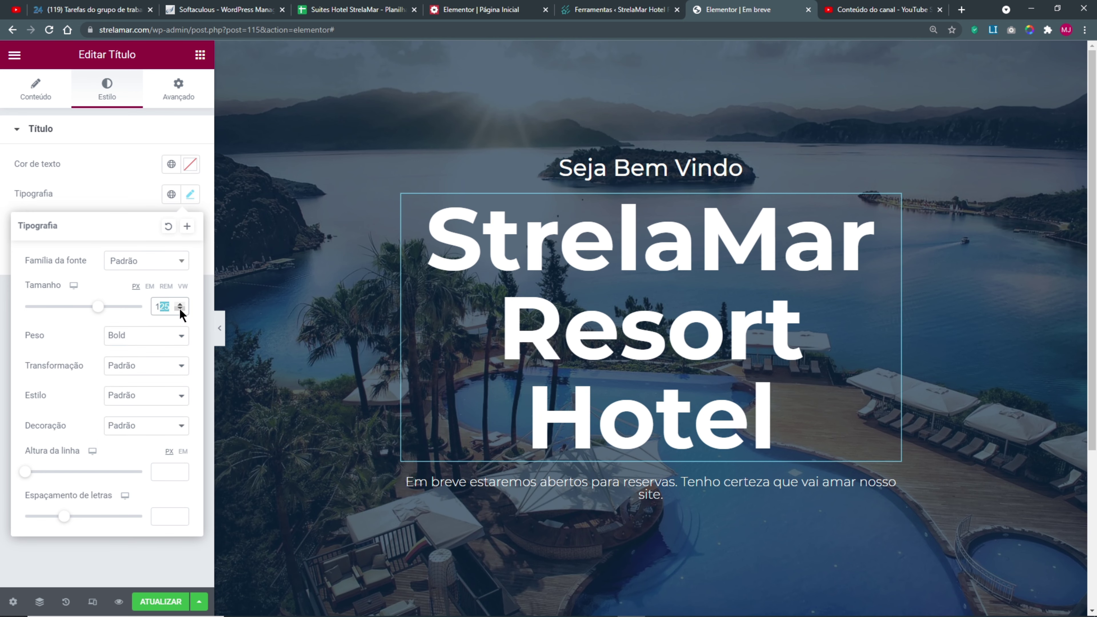
text(00)
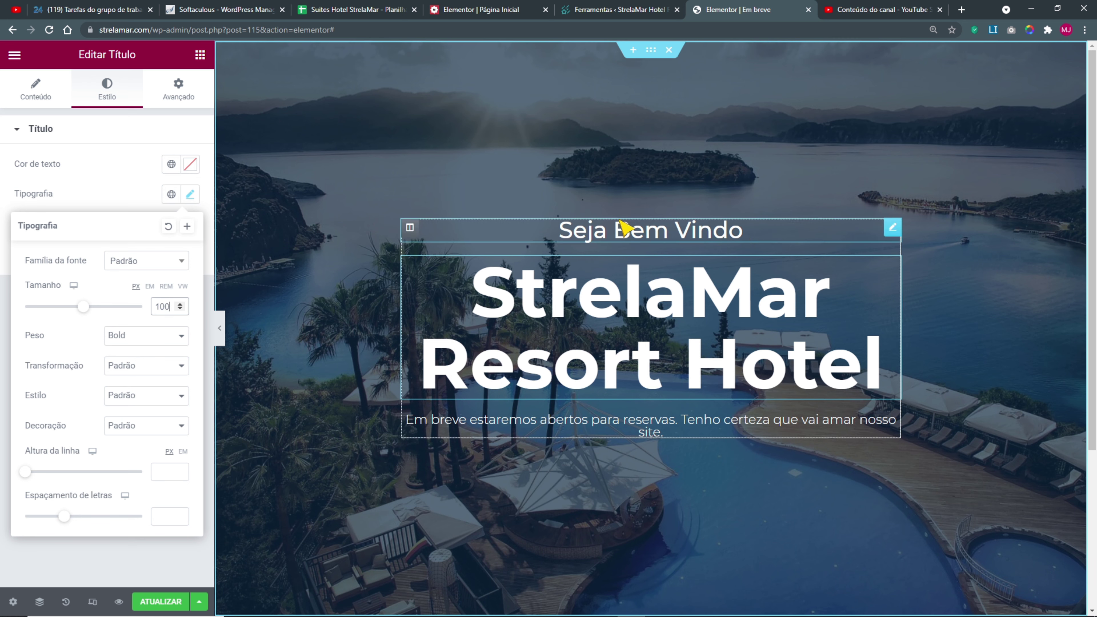
- Add an Image widget above the "Seja Bem Vindo" heading, using the dynamic Site Logo at Completo size
click(199, 55)
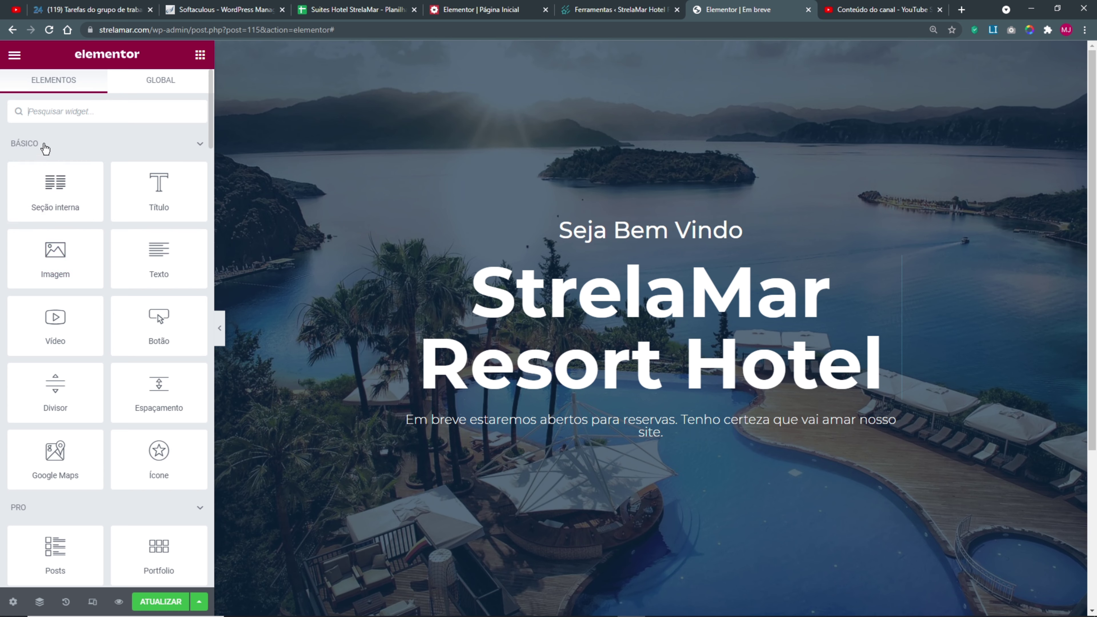
drag(54, 245, 593, 223)
click(110, 221)
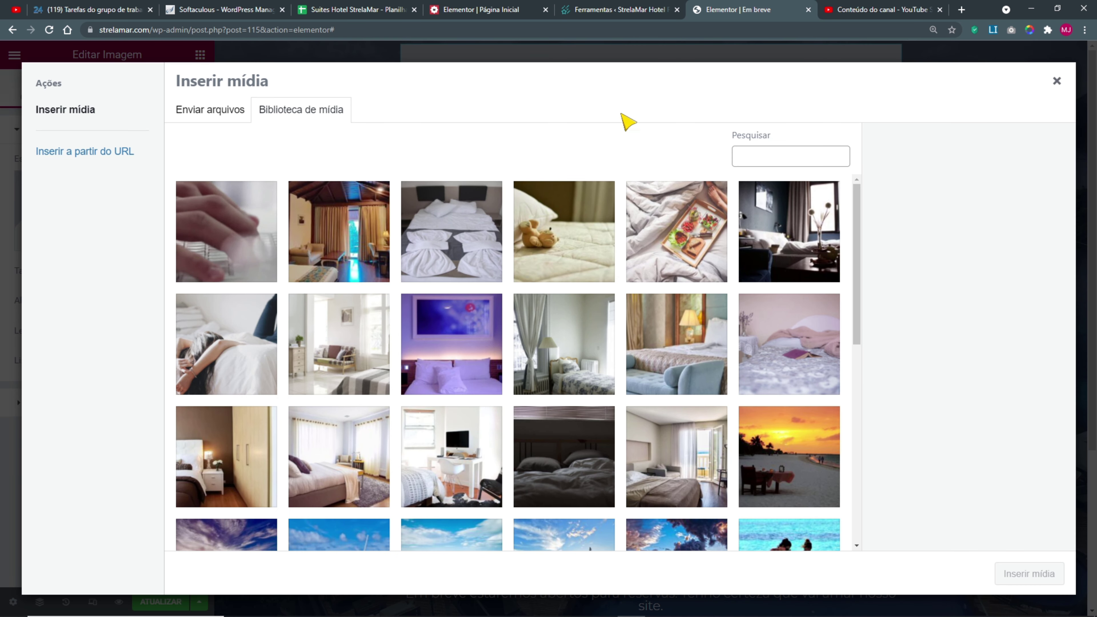
click(1056, 81)
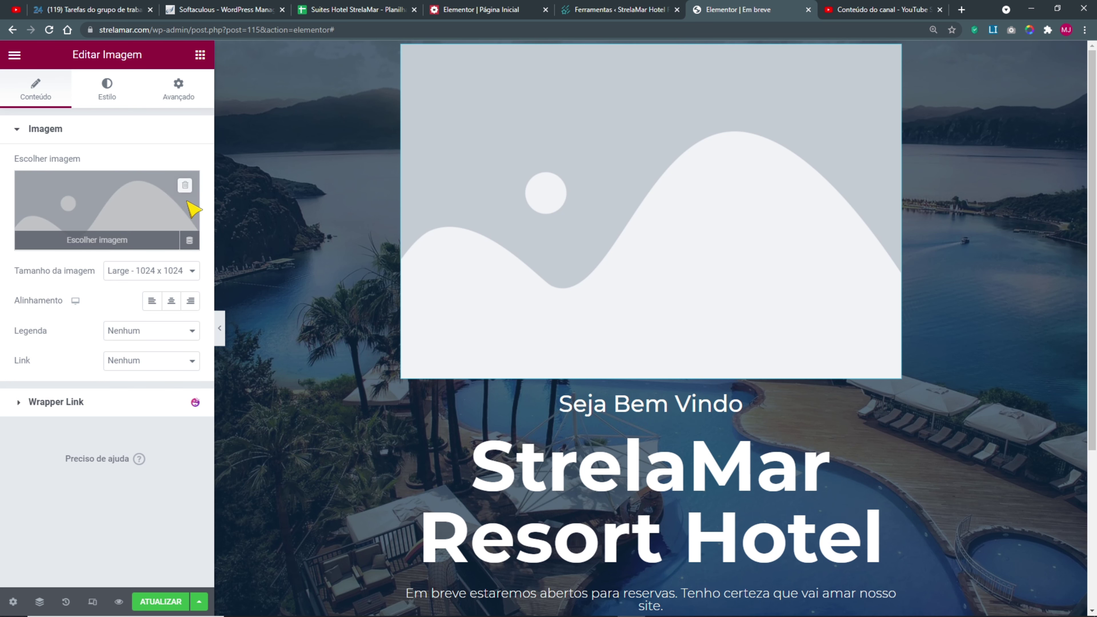
click(188, 241)
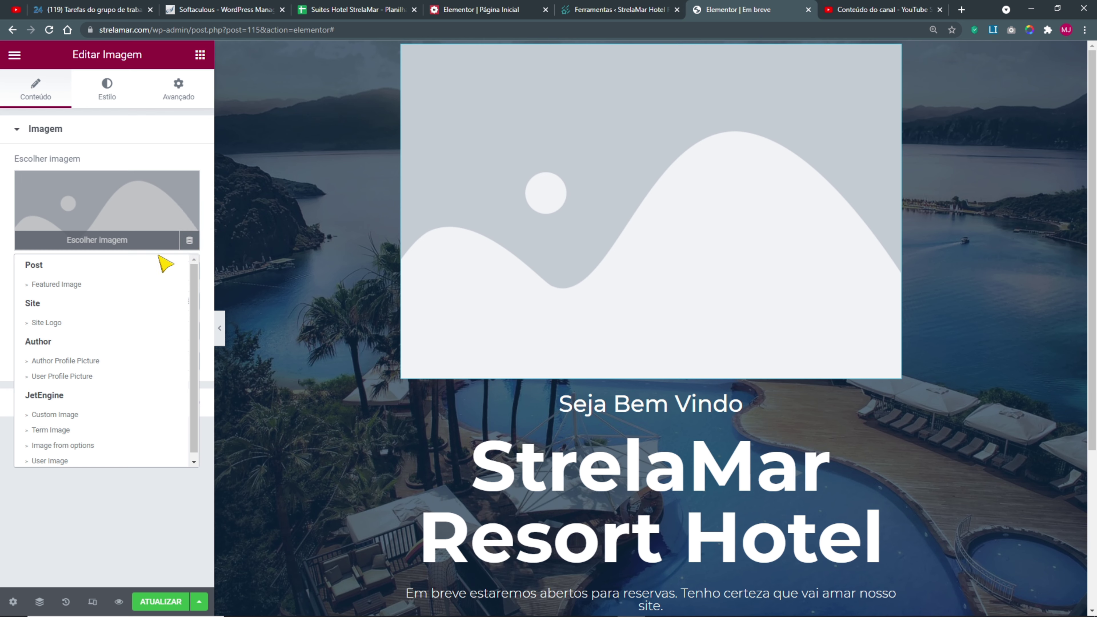
click(45, 323)
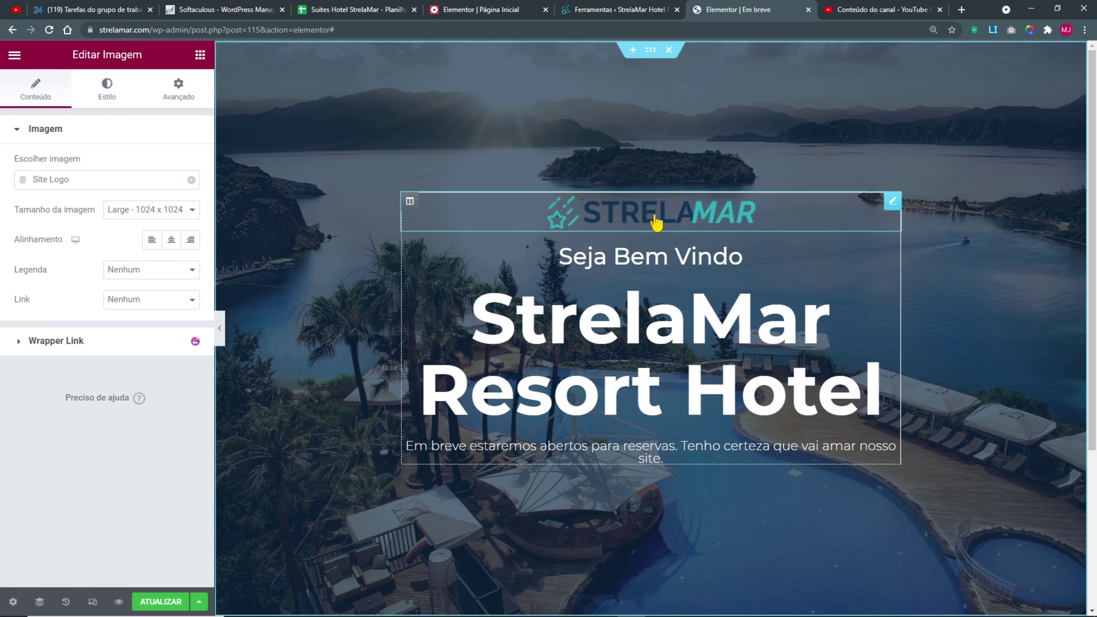
click(169, 214)
click(142, 295)
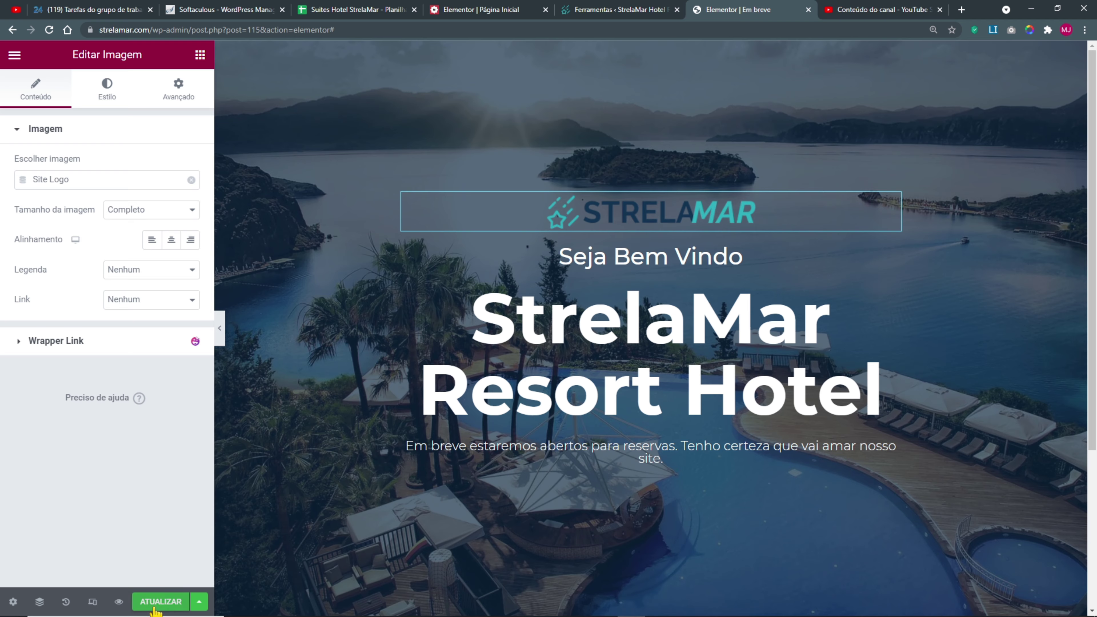
- Update the template and preview it with the editing panel hidden, then show the panel again
click(221, 329)
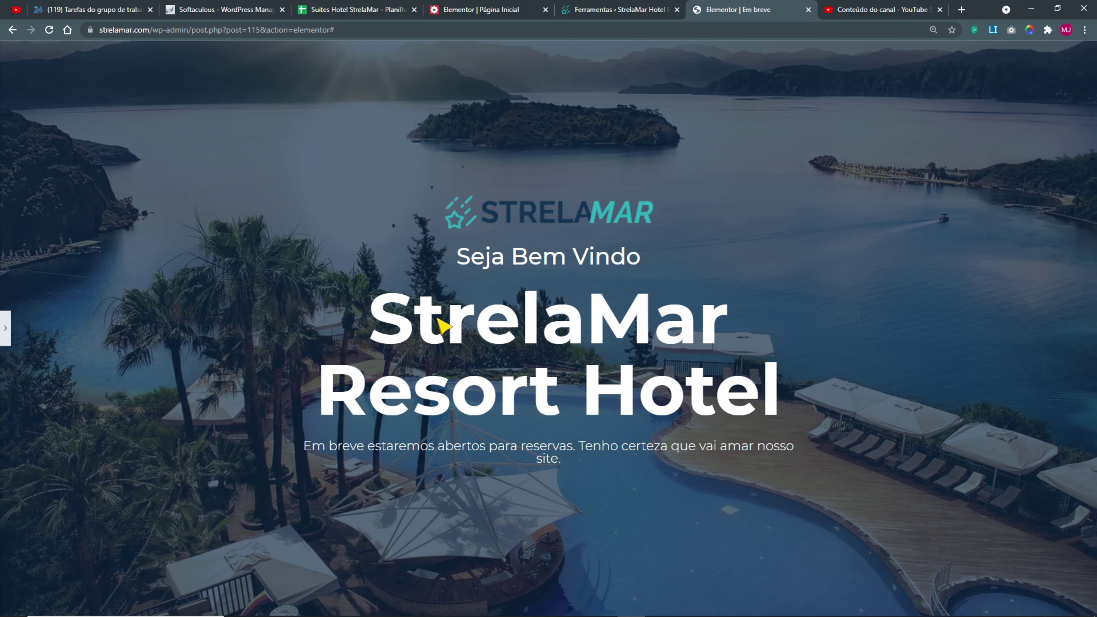
drag(304, 448, 820, 456)
click(590, 514)
click(6, 328)
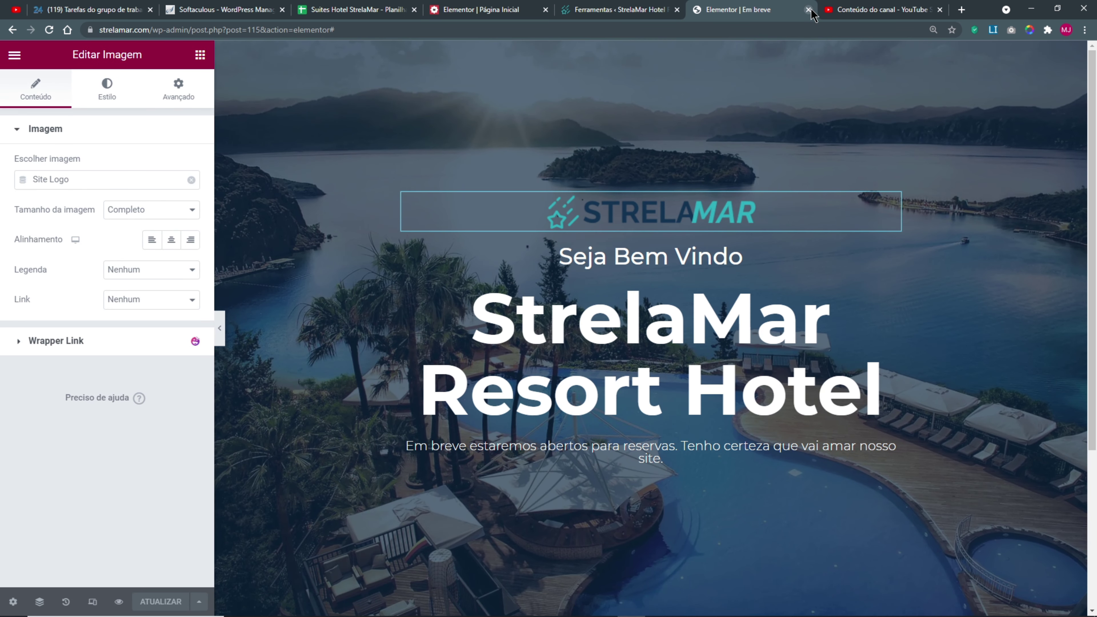
- Close the template editor and YouTube tabs and reload the maintenance mode settings to refresh the template list
click(807, 10)
click(837, 9)
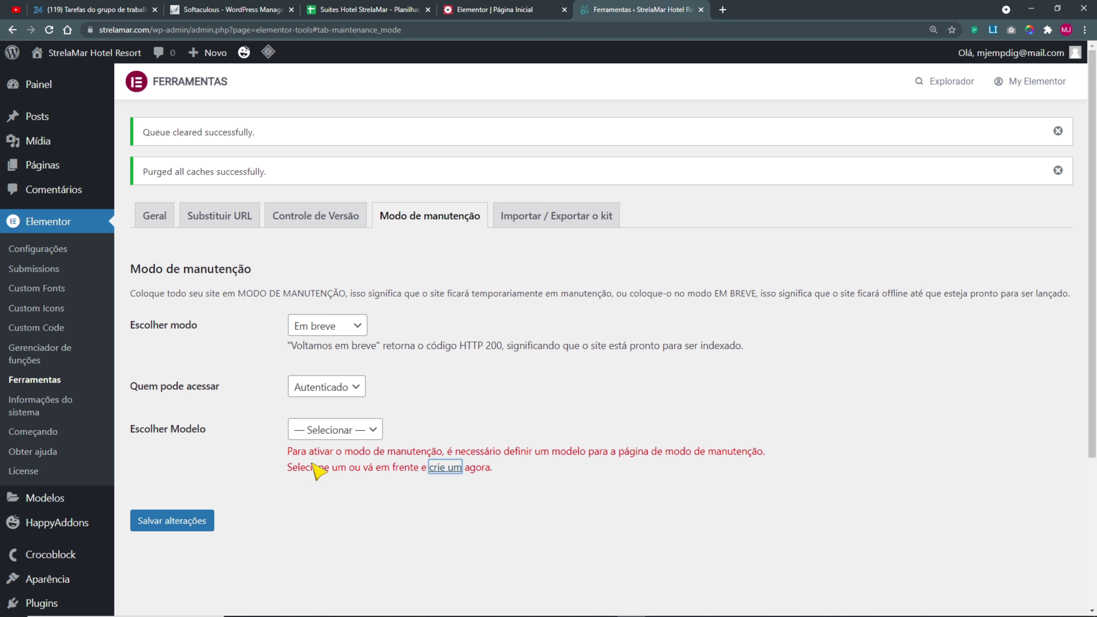
click(357, 432)
click(332, 502)
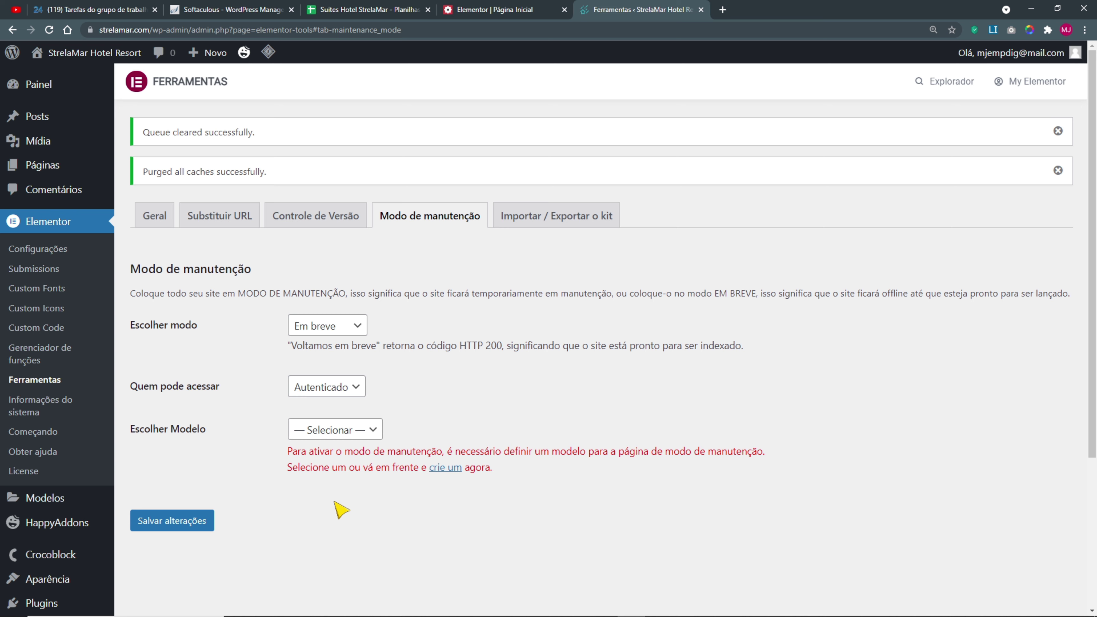
key(F5)
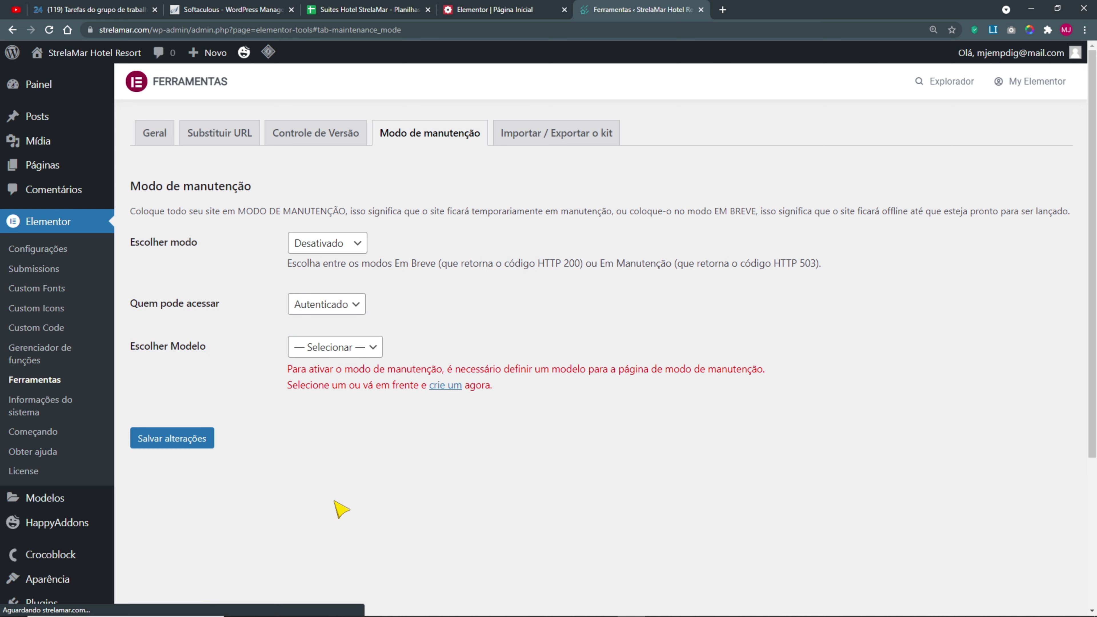
- Set the maintenance mode to Em breve with Autenticado access and the "Em breve" template, and save the changes
click(329, 244)
click(316, 277)
click(322, 305)
click(318, 319)
click(325, 348)
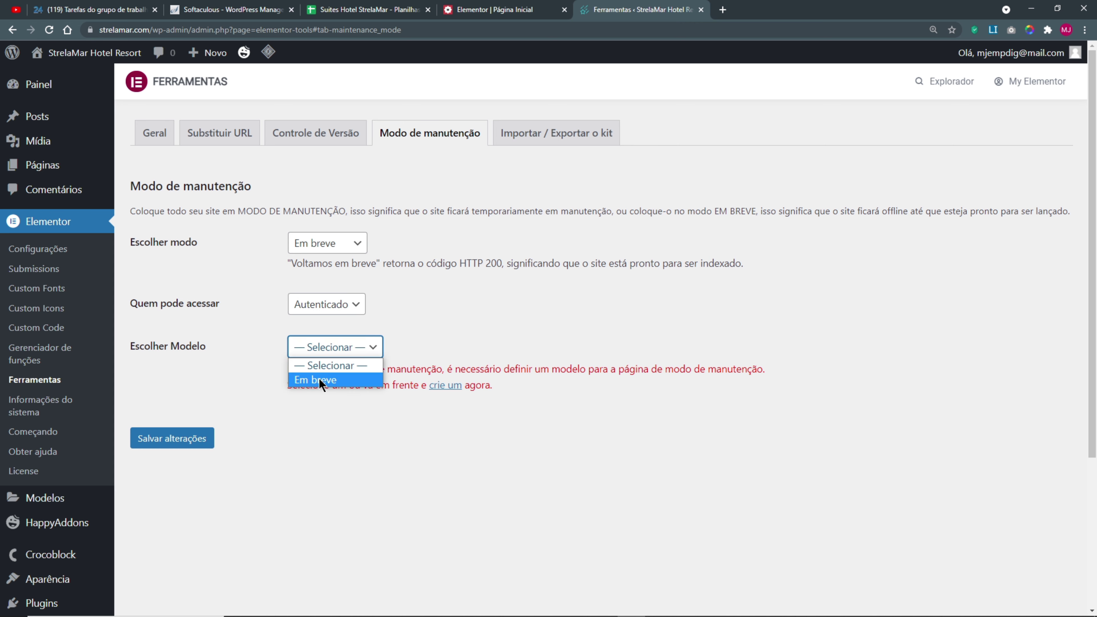
click(316, 380)
click(162, 422)
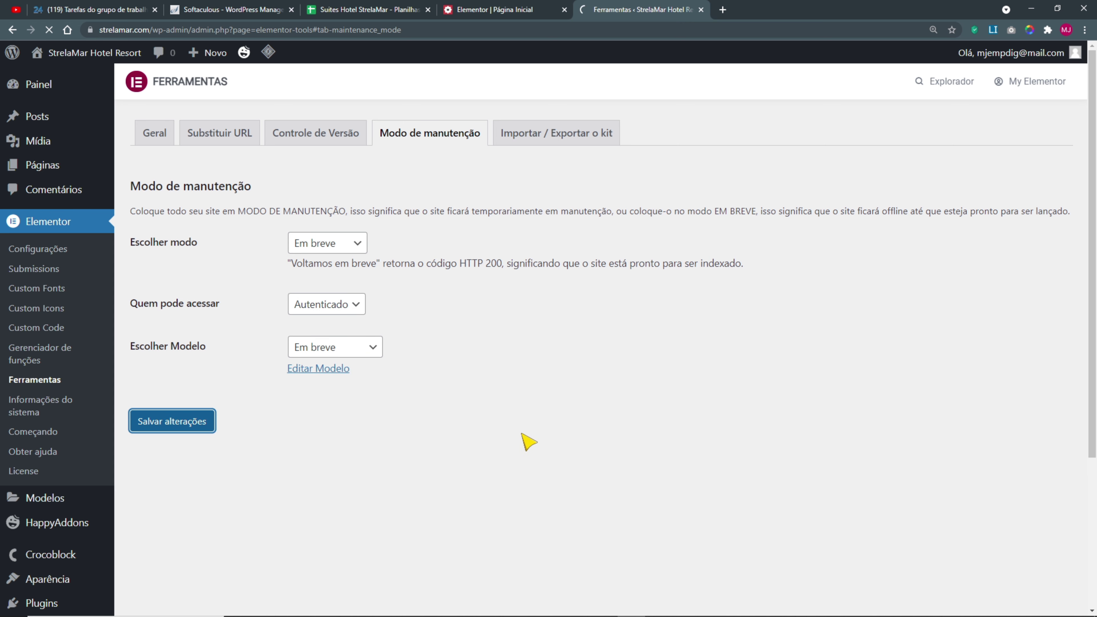
- Purge all site caches and check the home page in an incognito window, closing the window when done
mouse_move(430, 57)
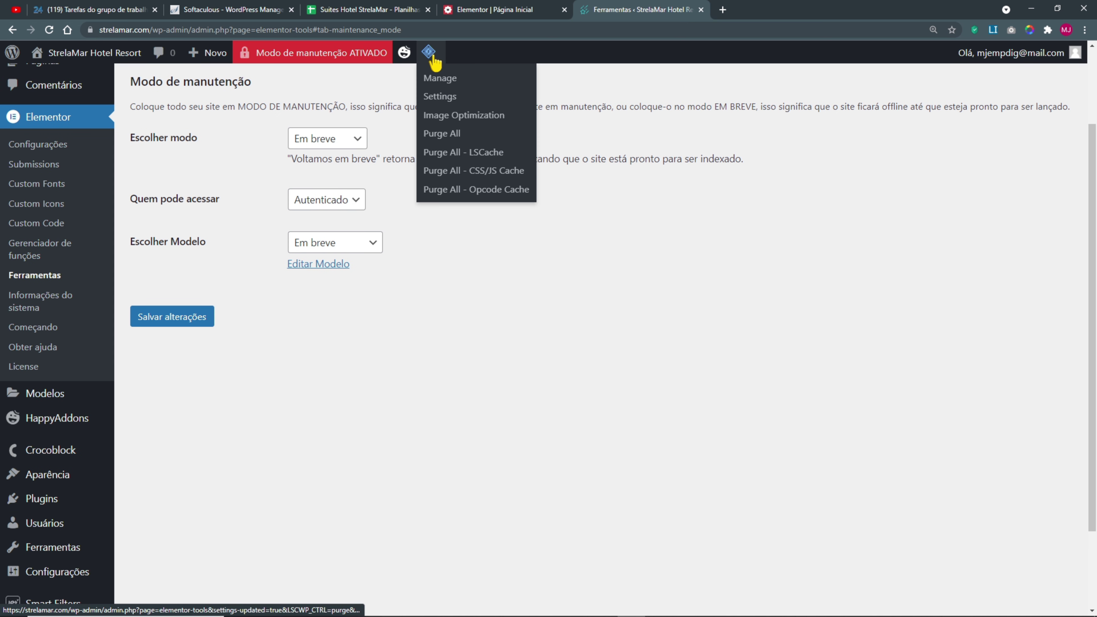
click(443, 136)
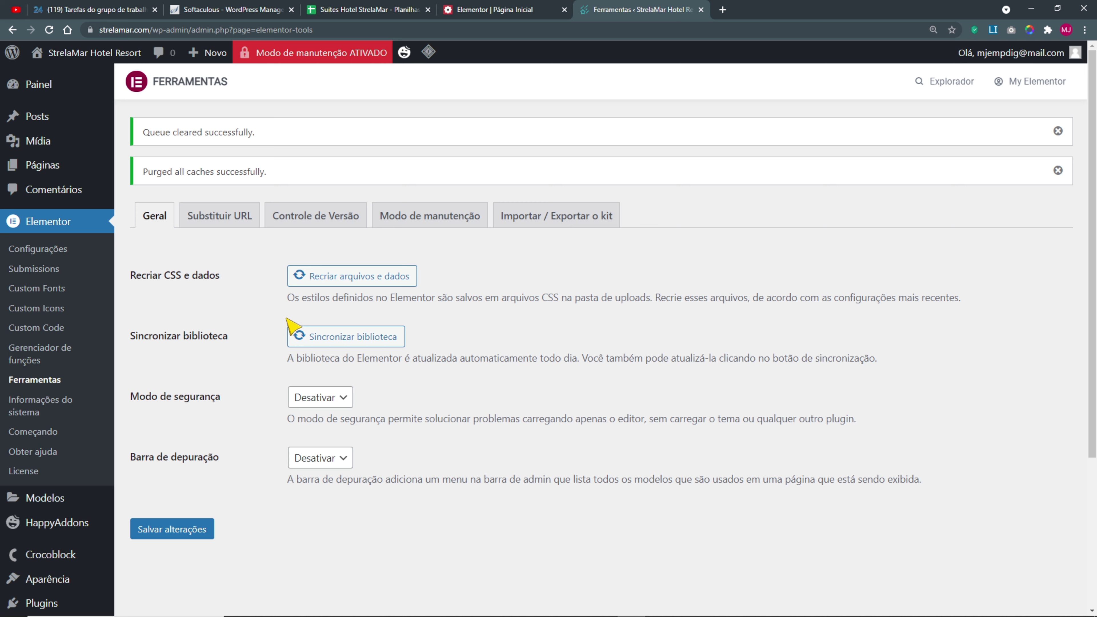
right_click(82, 52)
click(118, 82)
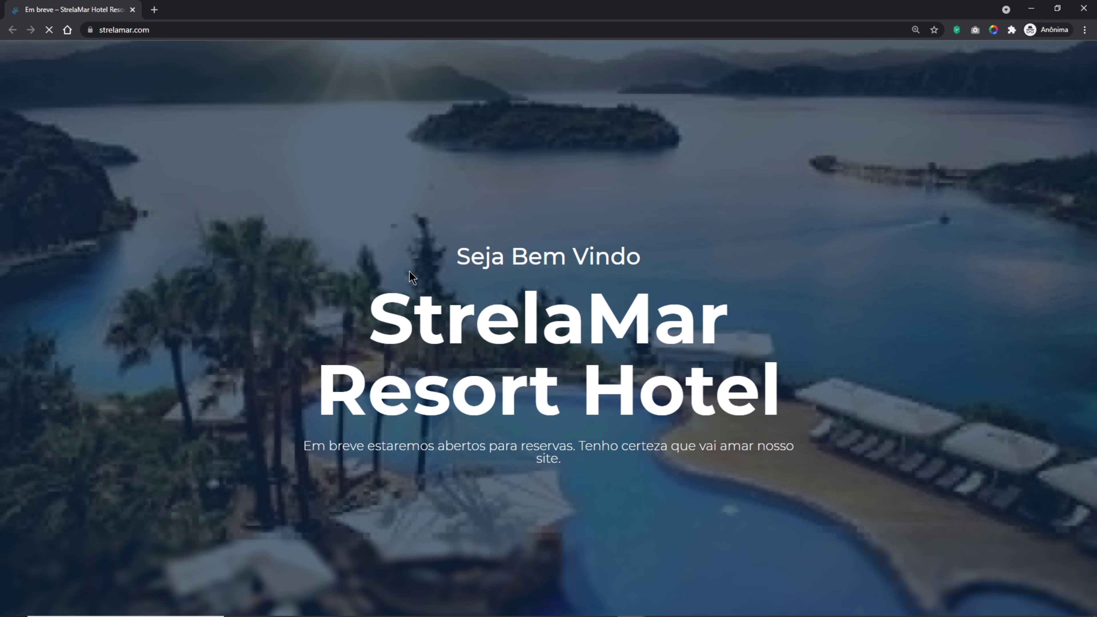
key(ctrl+a)
click(740, 454)
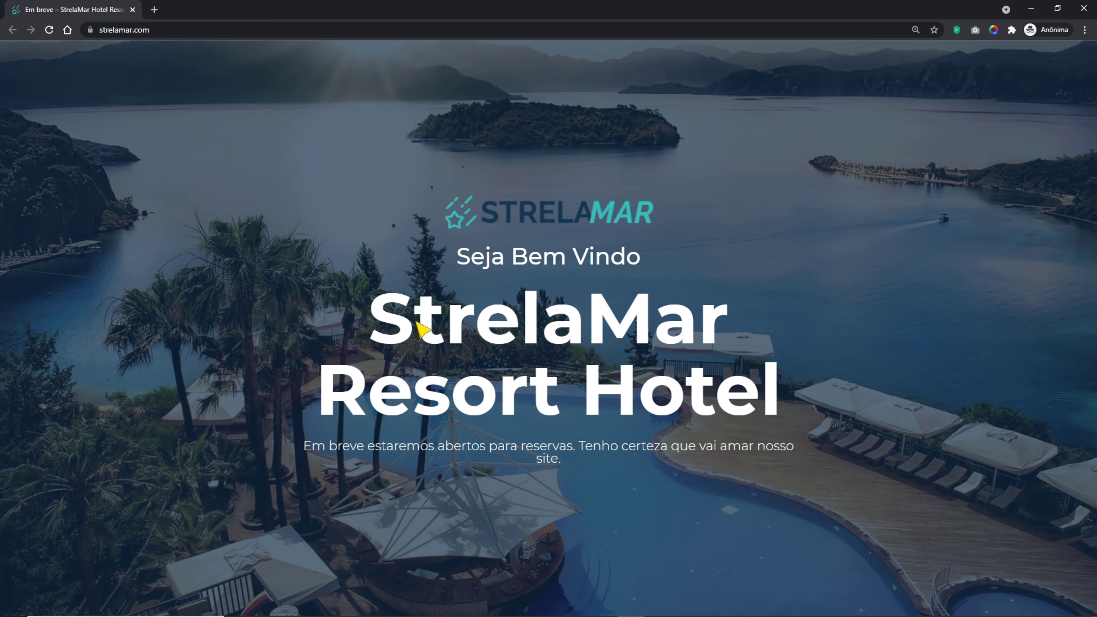
click(1083, 8)
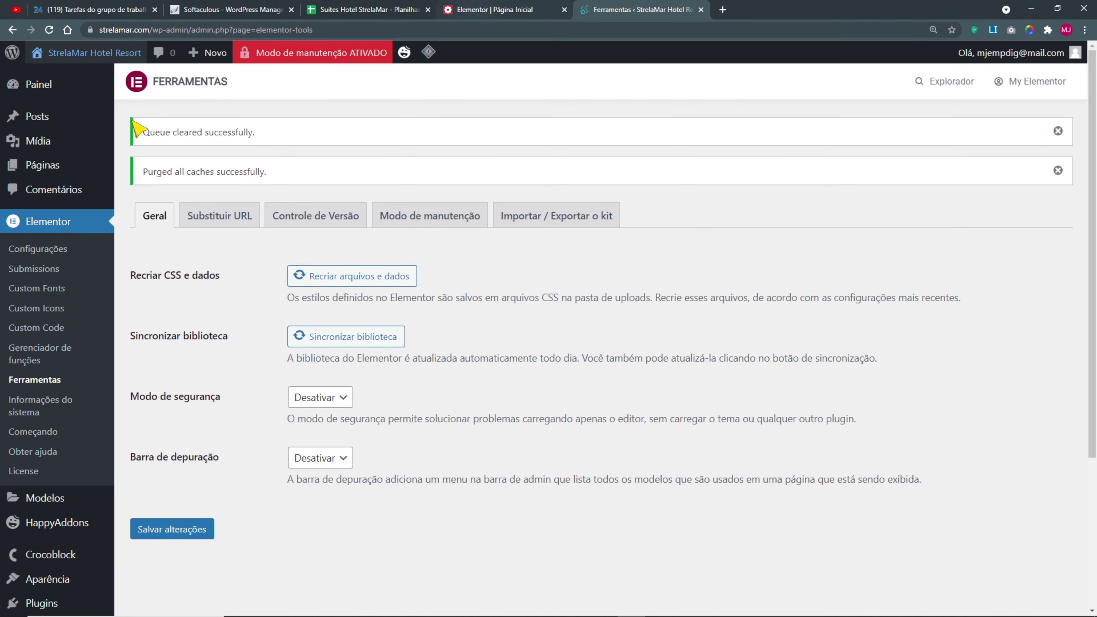
- Open the site's page list and check the Contato page in an incognito window, closing it when done
click(43, 166)
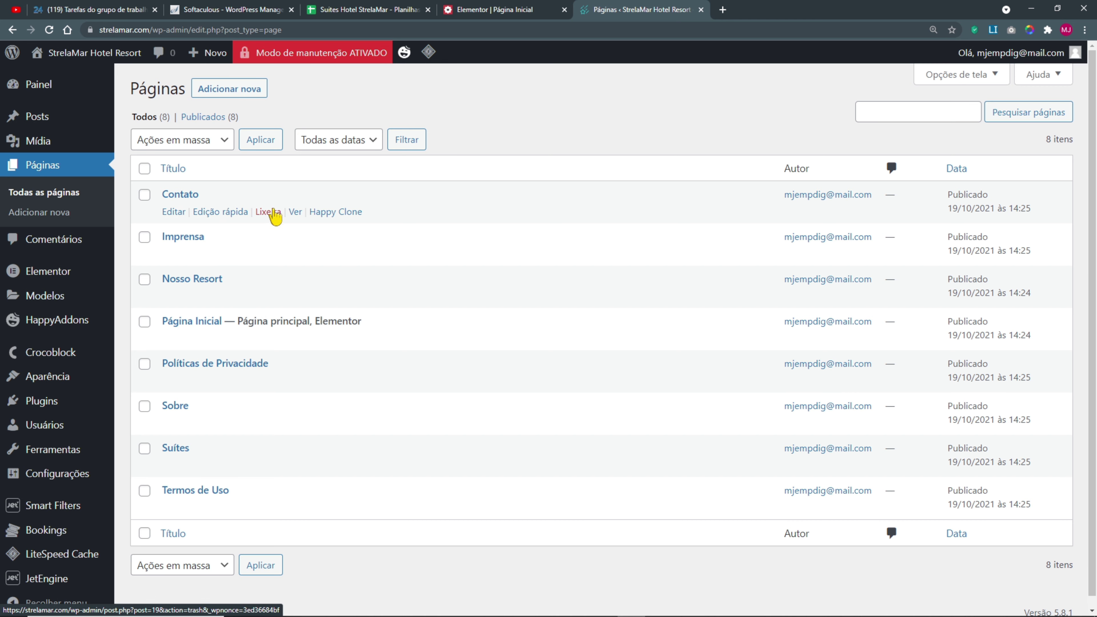
right_click(295, 211)
click(345, 298)
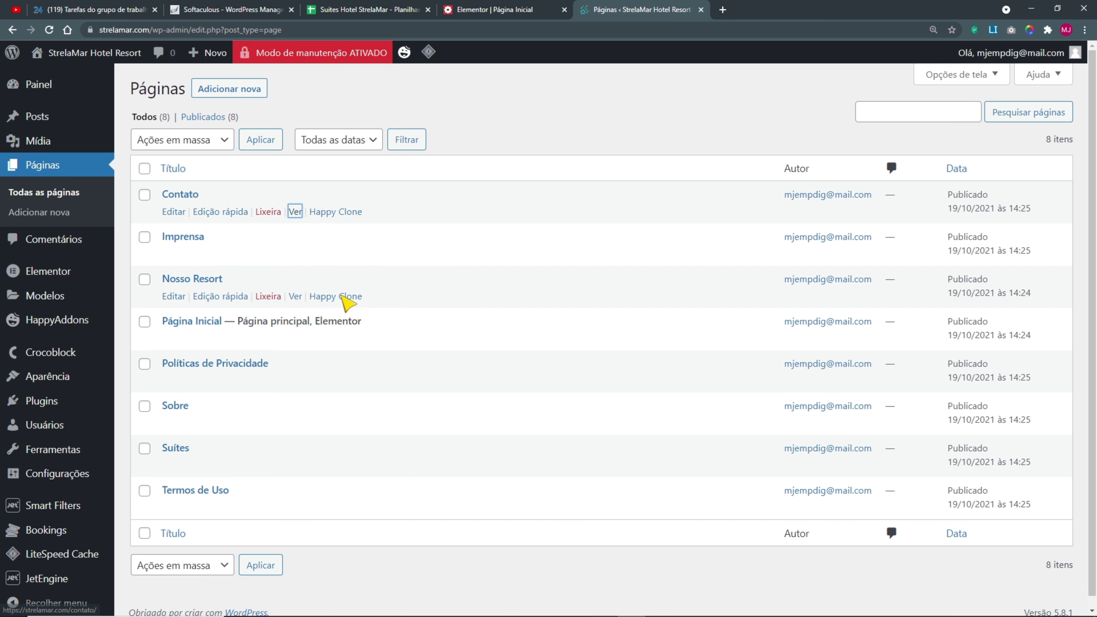
right_click(294, 212)
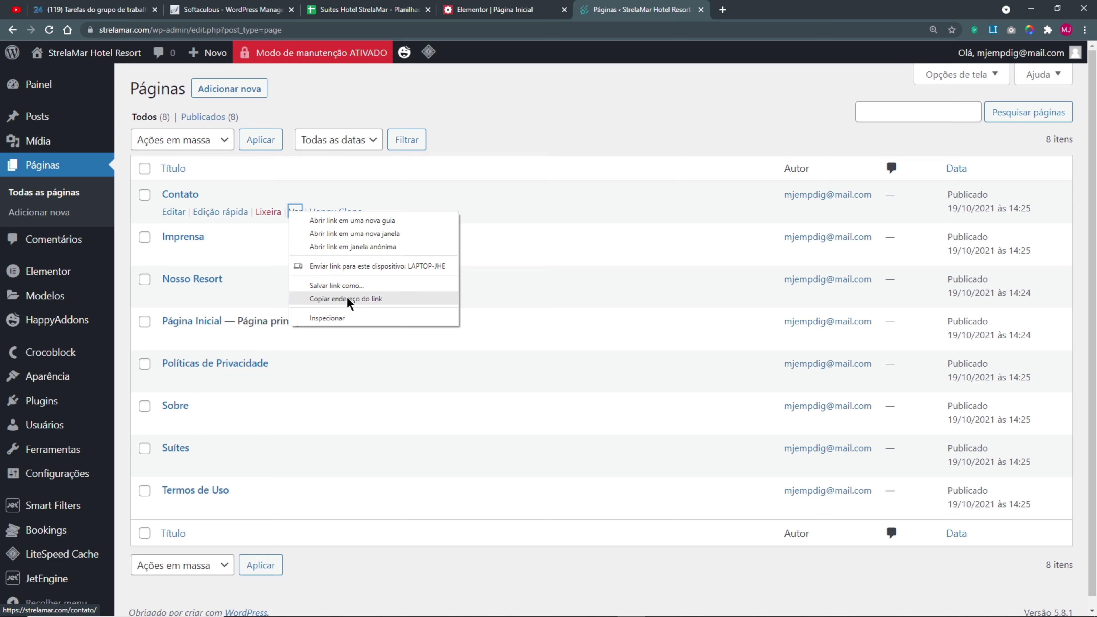
click(358, 247)
click(193, 28)
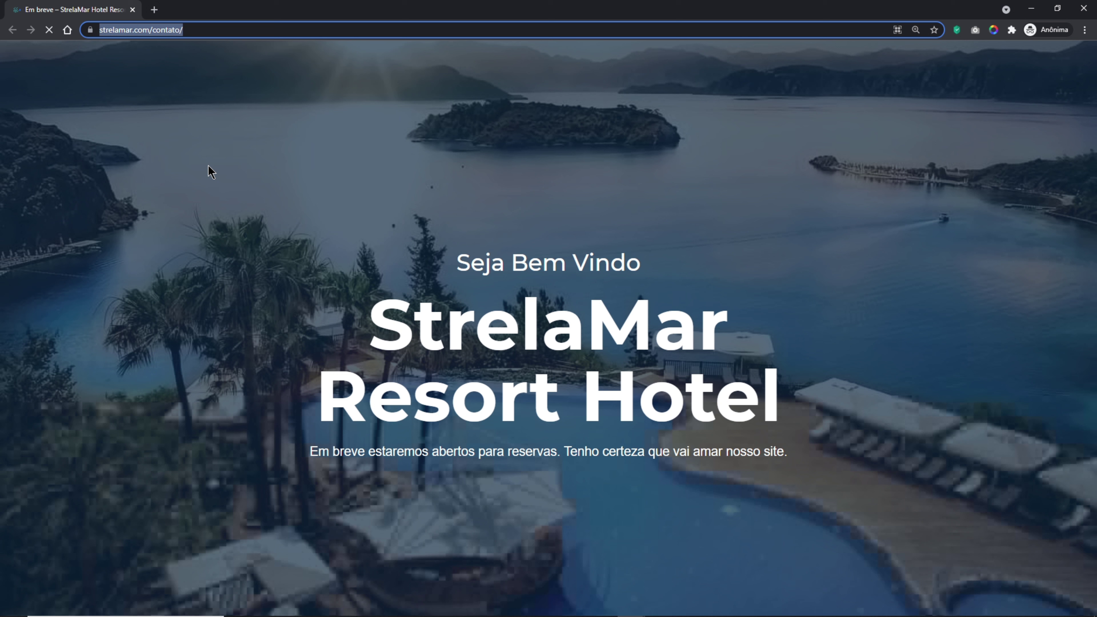
click(210, 149)
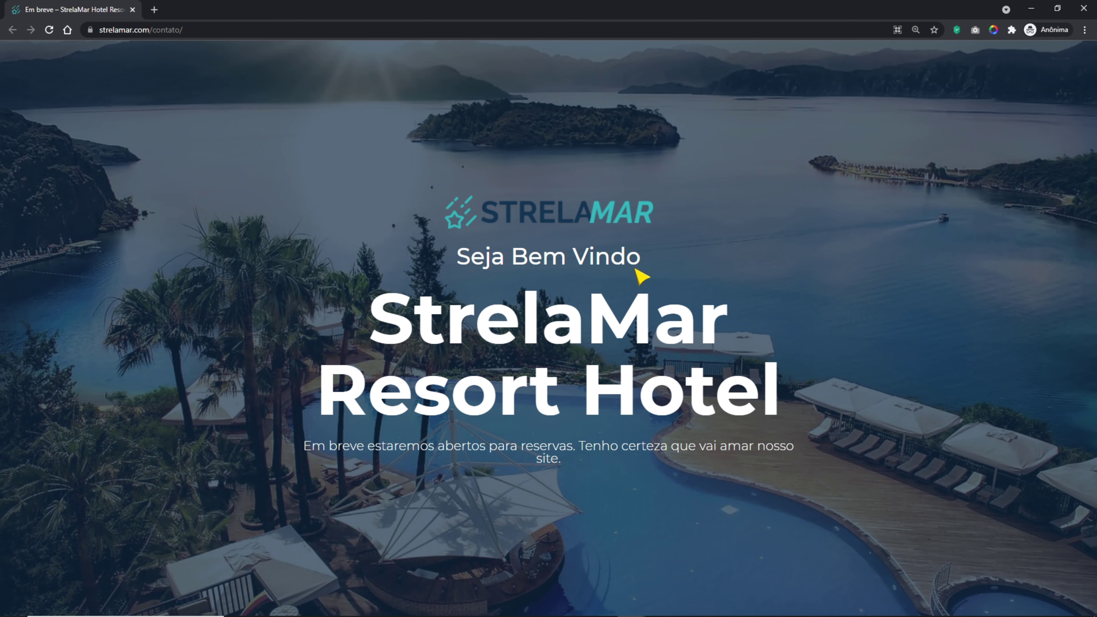
drag(436, 195, 509, 434)
click(905, 393)
click(1087, 12)
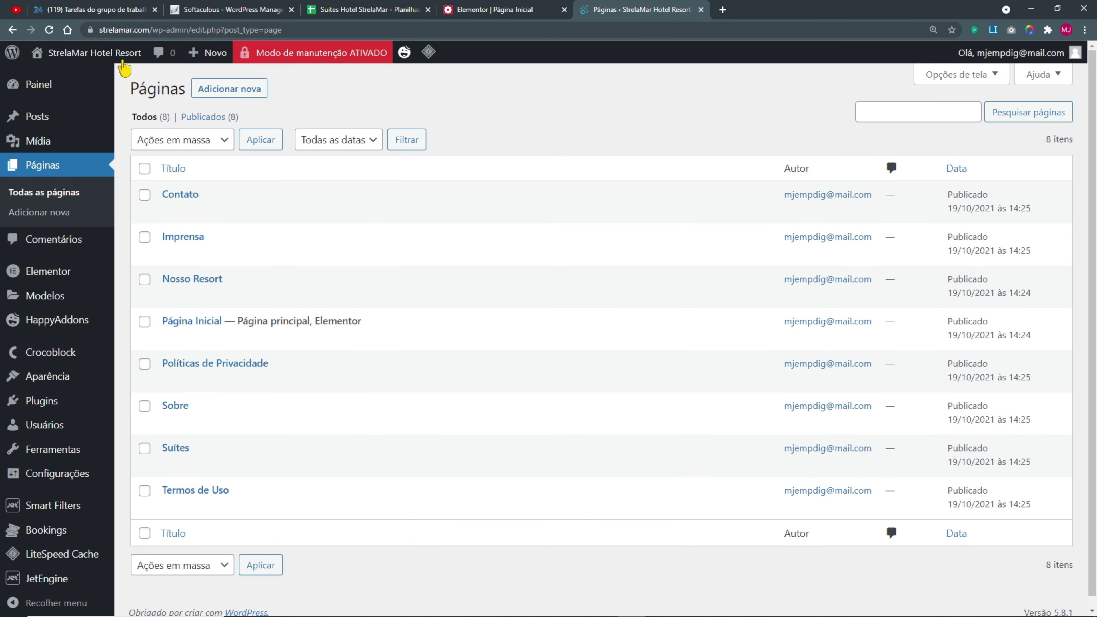
- View the Contato page in a new tab while logged in, and close that tab
mouse_move(273, 211)
ctrl+click(297, 213)
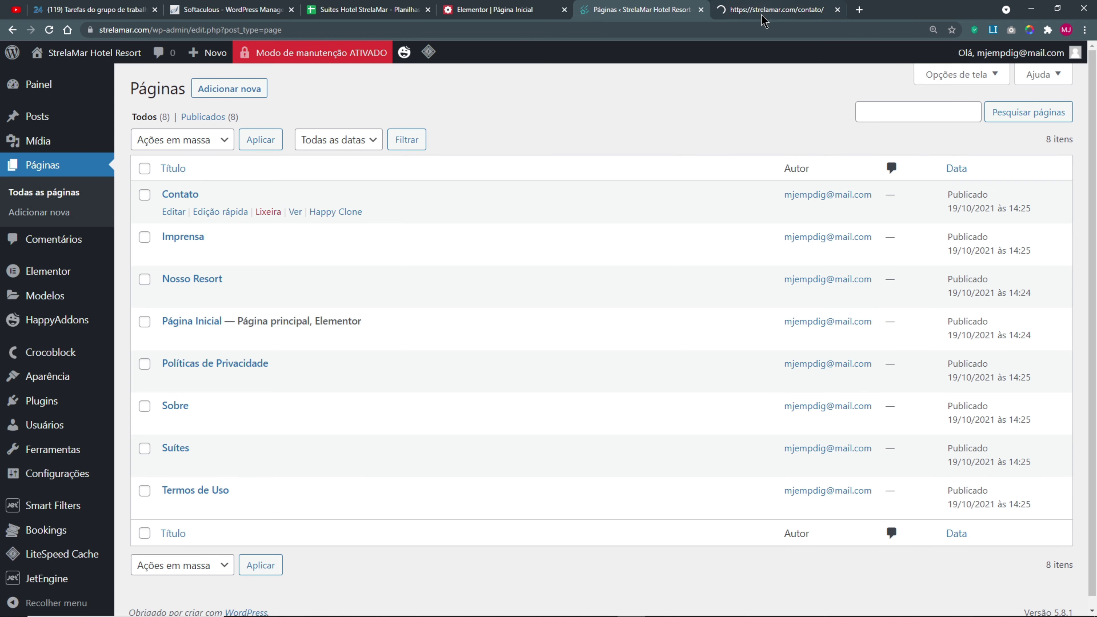
key(ctrl+Tab)
click(837, 9)
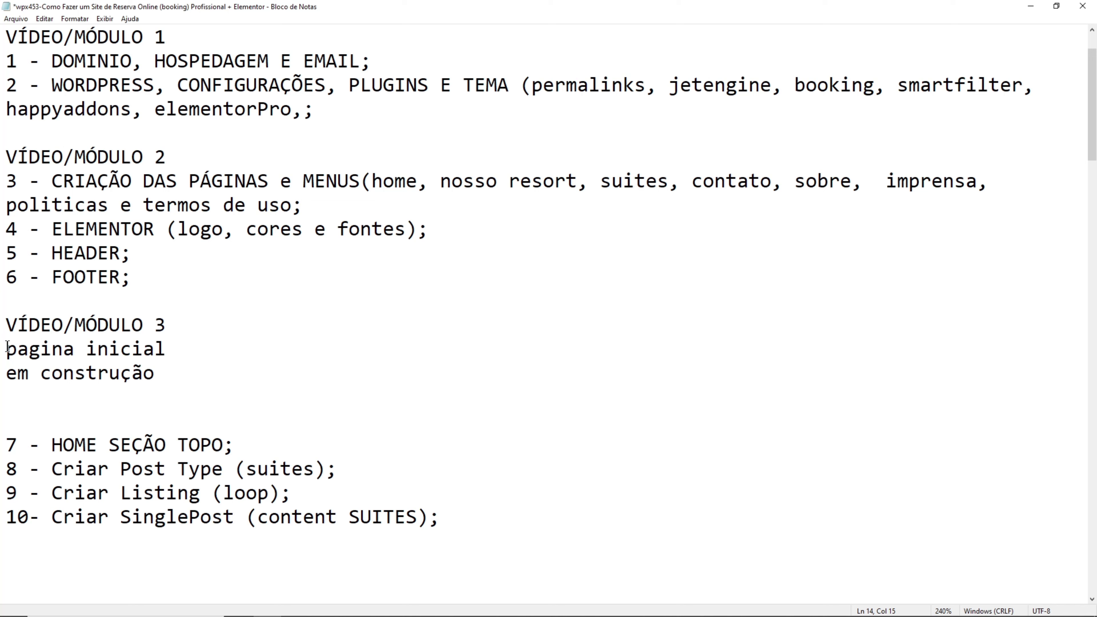
- In the Notepad outline, extend the "pagina inicial" line under VÍDEO/MÓDULO 3 with "na home"
drag(6, 349, 171, 351)
key(End)
drag(94, 350, 285, 355)
click(229, 392)
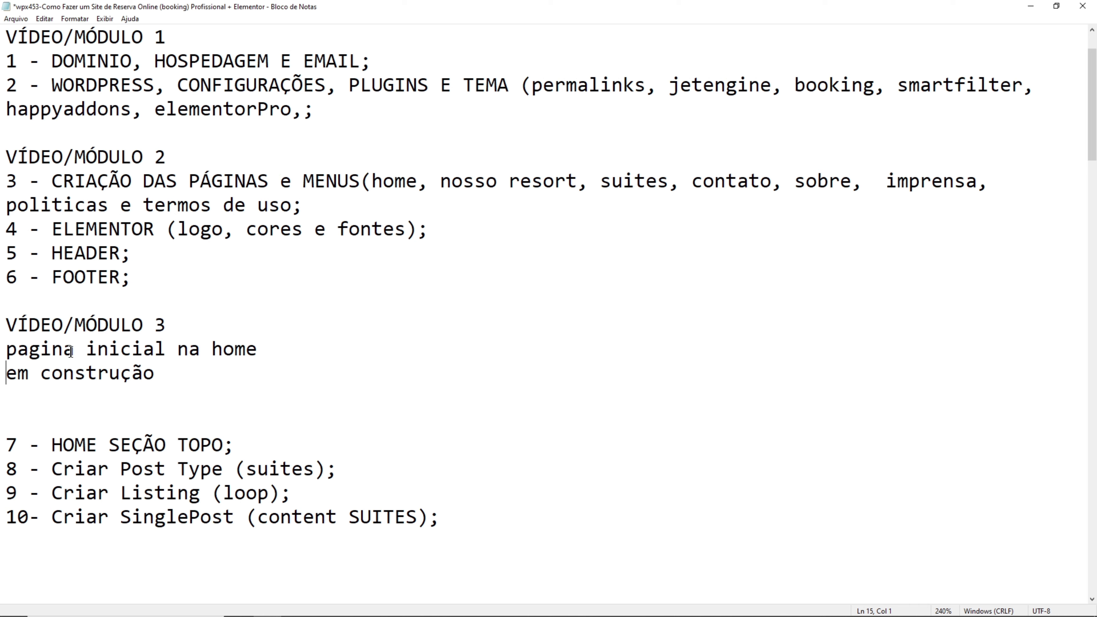
- Put "pagina" before "em construção", remove one extra blank line below it, and save the outline
drag(74, 350, 11, 350)
key(ctrl+c)
click(8, 372)
key(ctrl+v)
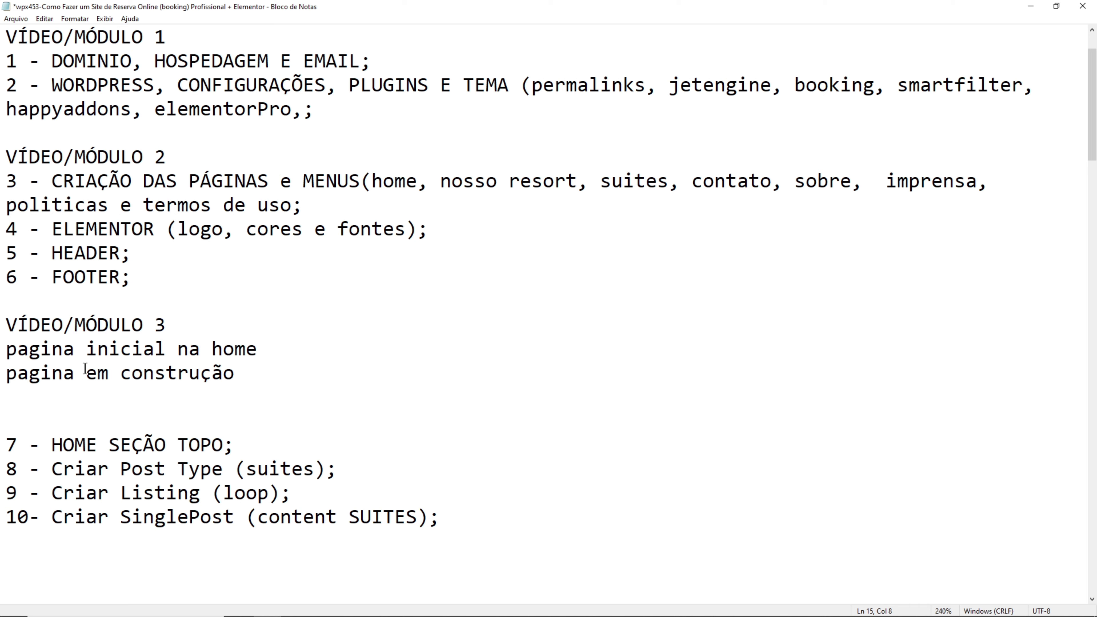
key(Delete)
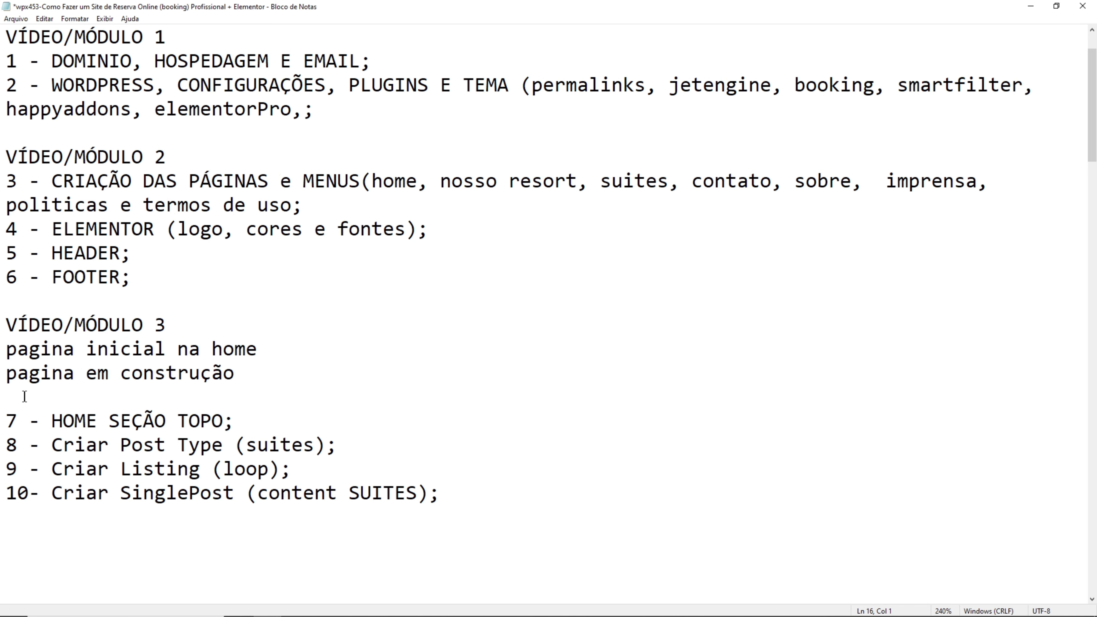
key(ctrl+s)
drag(235, 420, 2, 419)
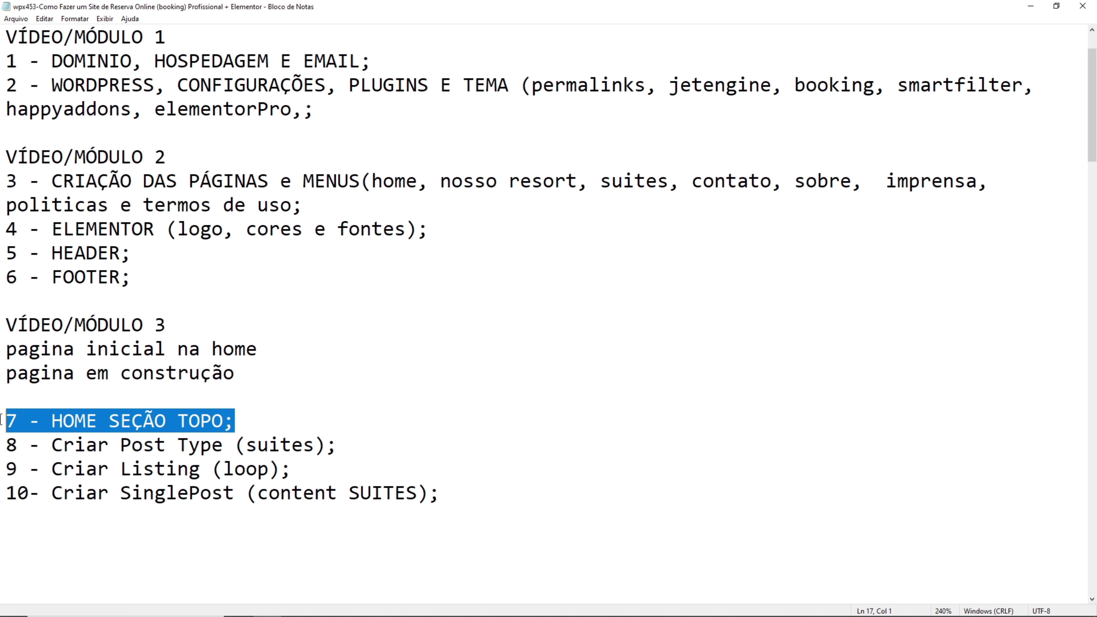
- Leave the outline, check the reference StrelaMar home page, and open the site's Página Inicial in the Elementor editor
click(1030, 6)
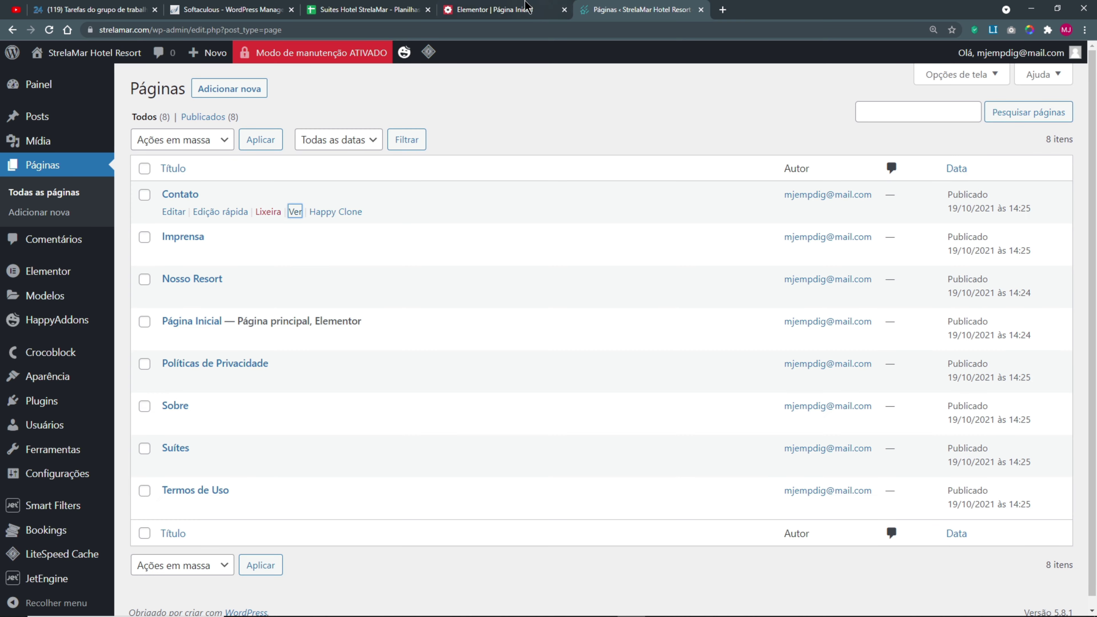
click(499, 10)
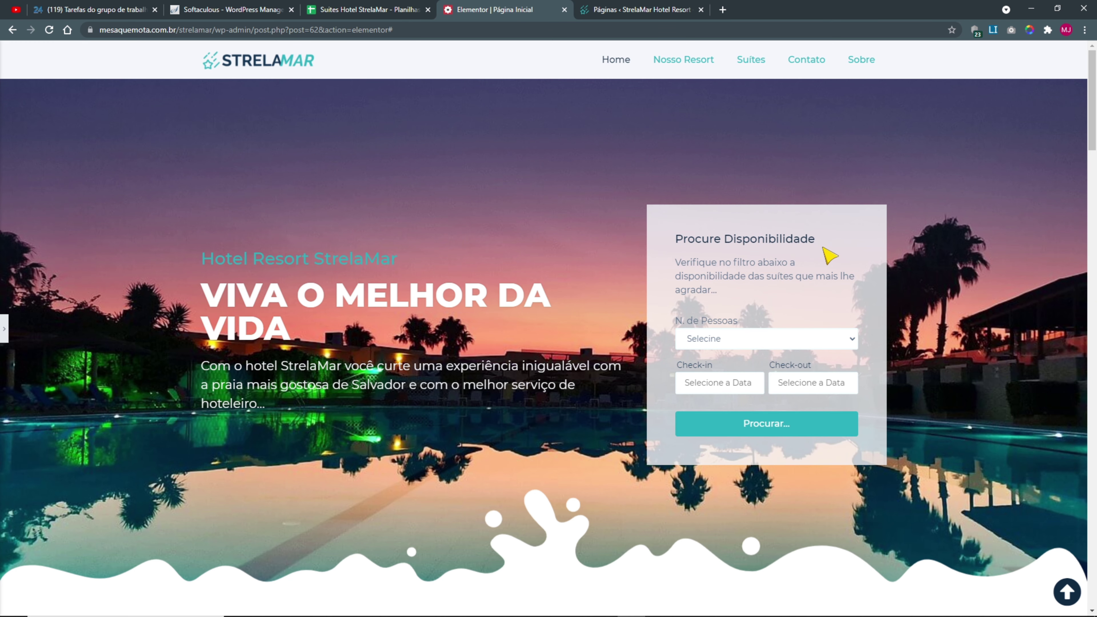
click(643, 9)
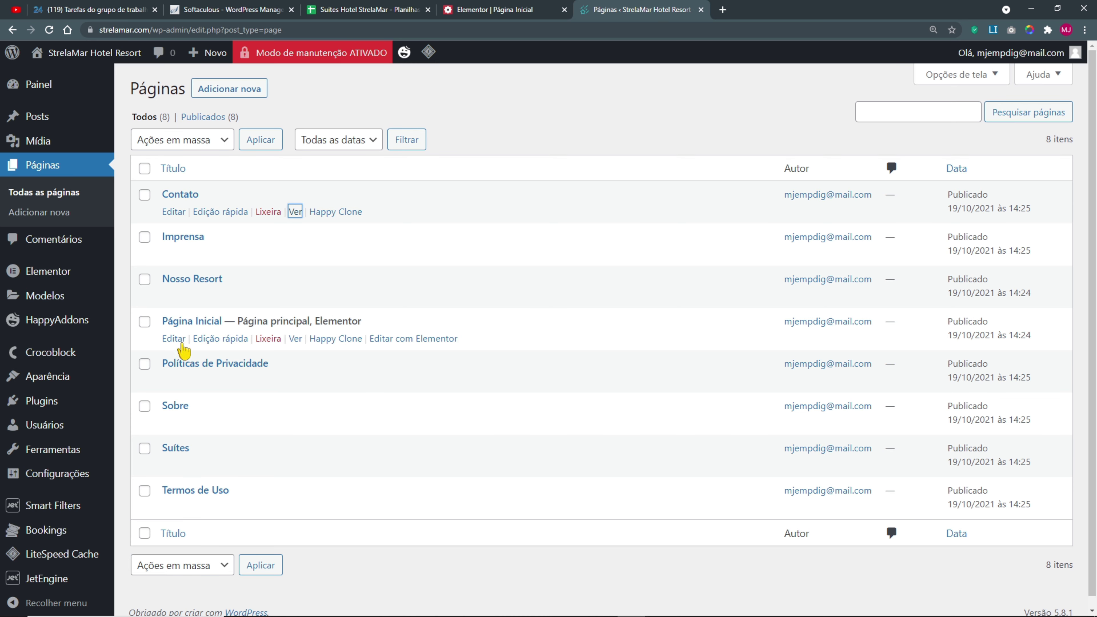
click(430, 339)
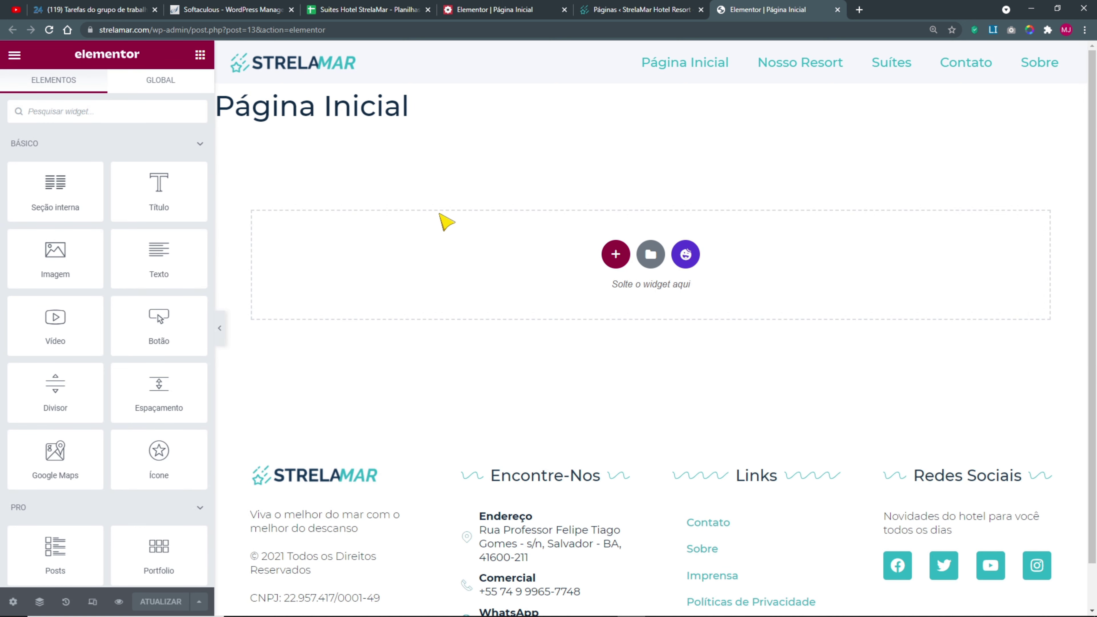
- Set the Página Inicial page layout to Elementor largura total and update the page
click(13, 601)
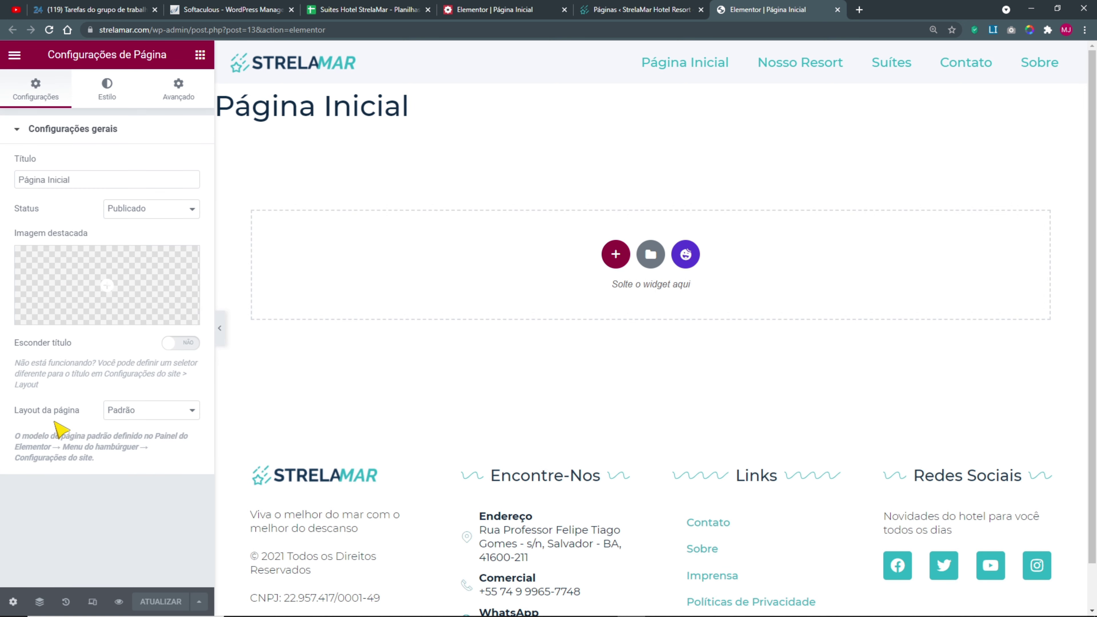
click(134, 417)
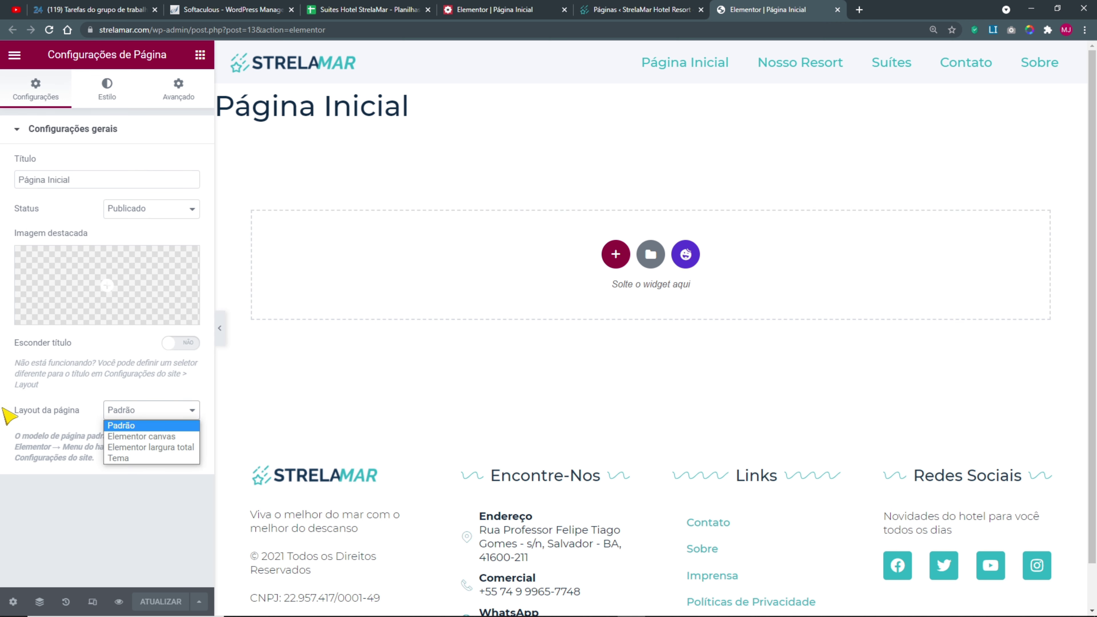
click(151, 448)
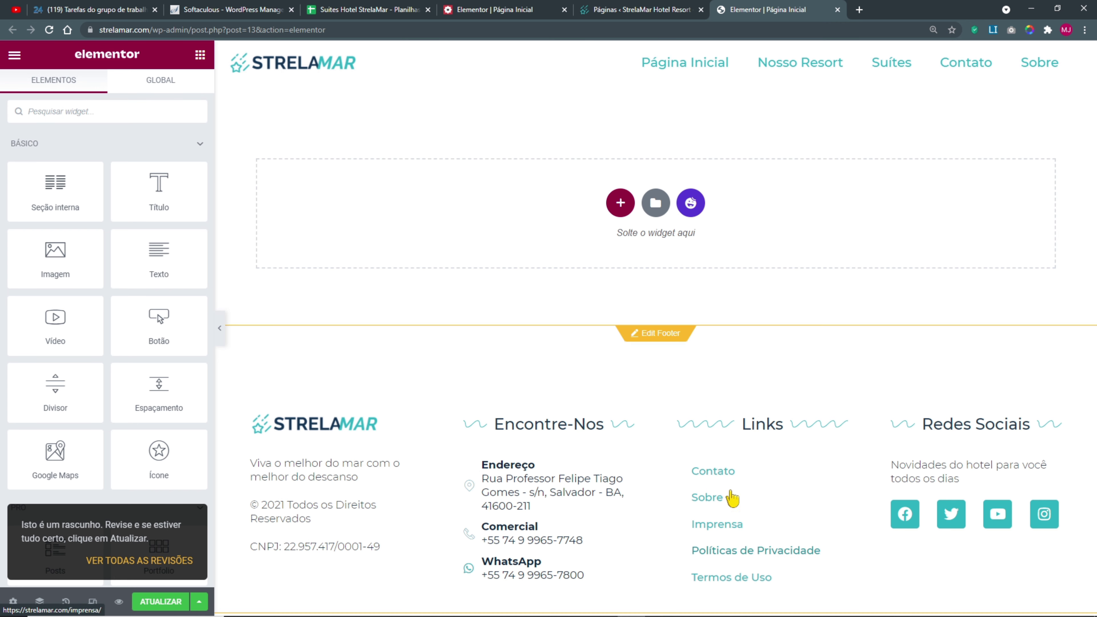
key(ctrl+0)
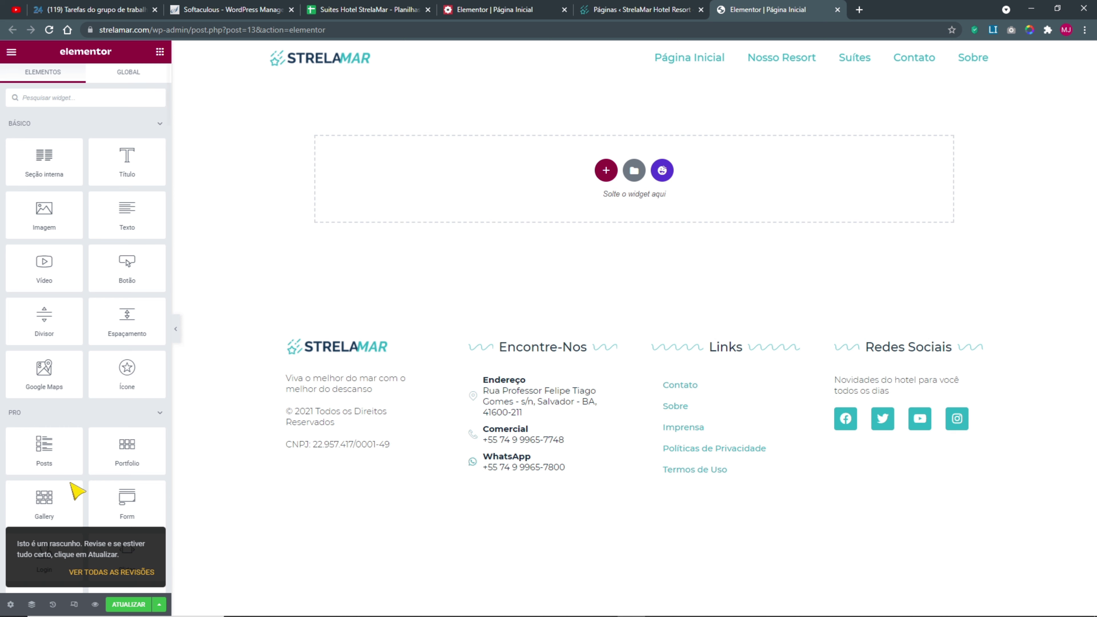
click(125, 602)
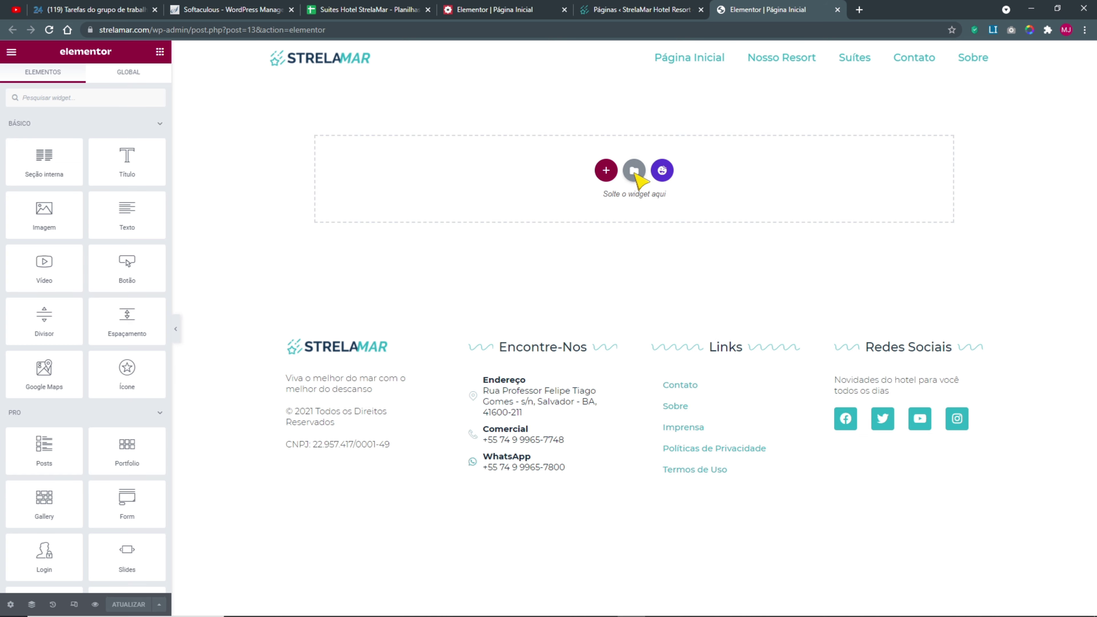
- Open the Elementor template library, glance at the block templates, and browse the full-page templates
click(634, 171)
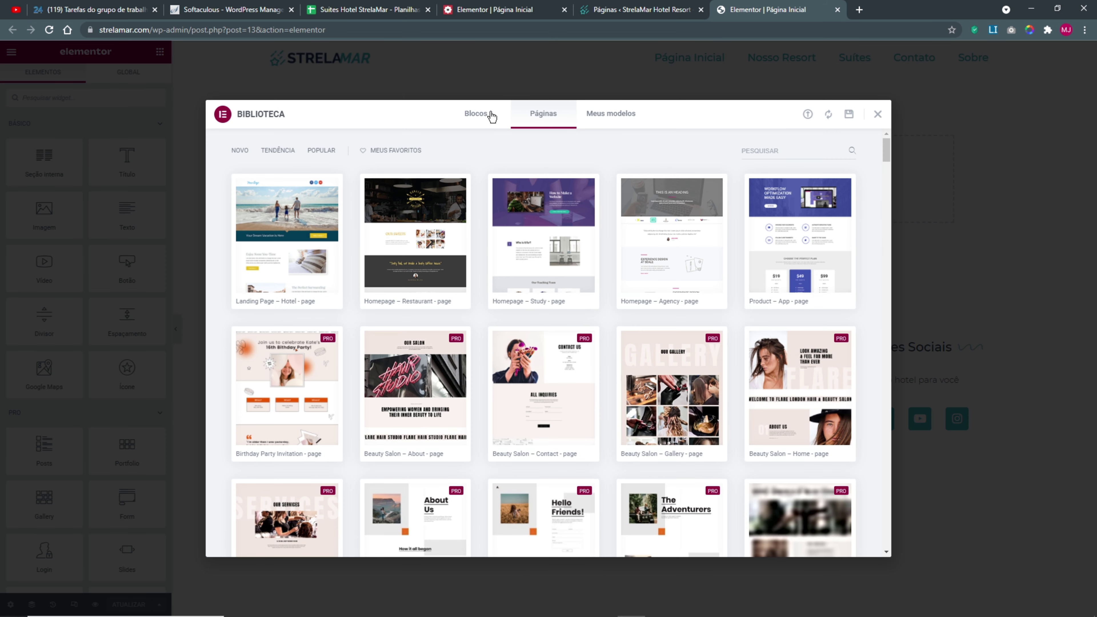
click(479, 115)
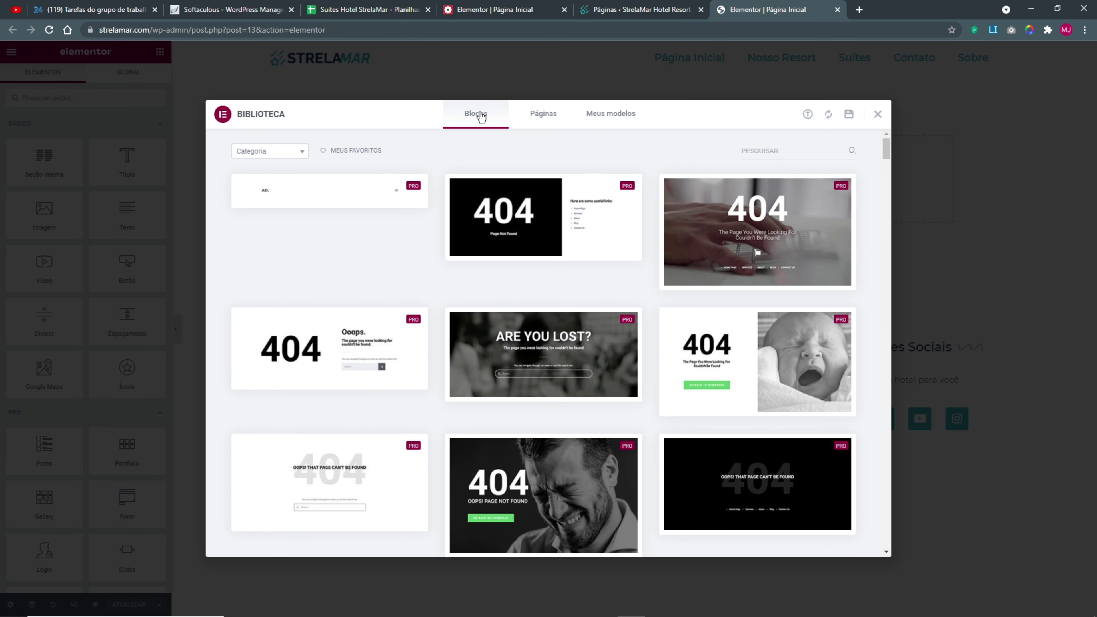
click(542, 115)
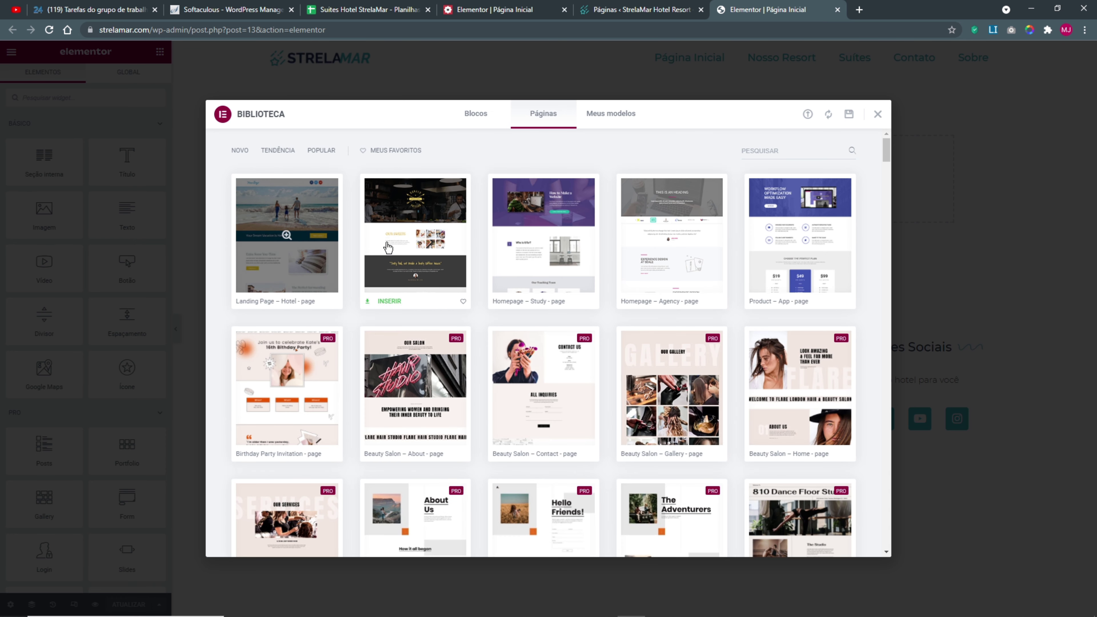
mouse_move(594, 297)
scroll(594, 297, down, 4)
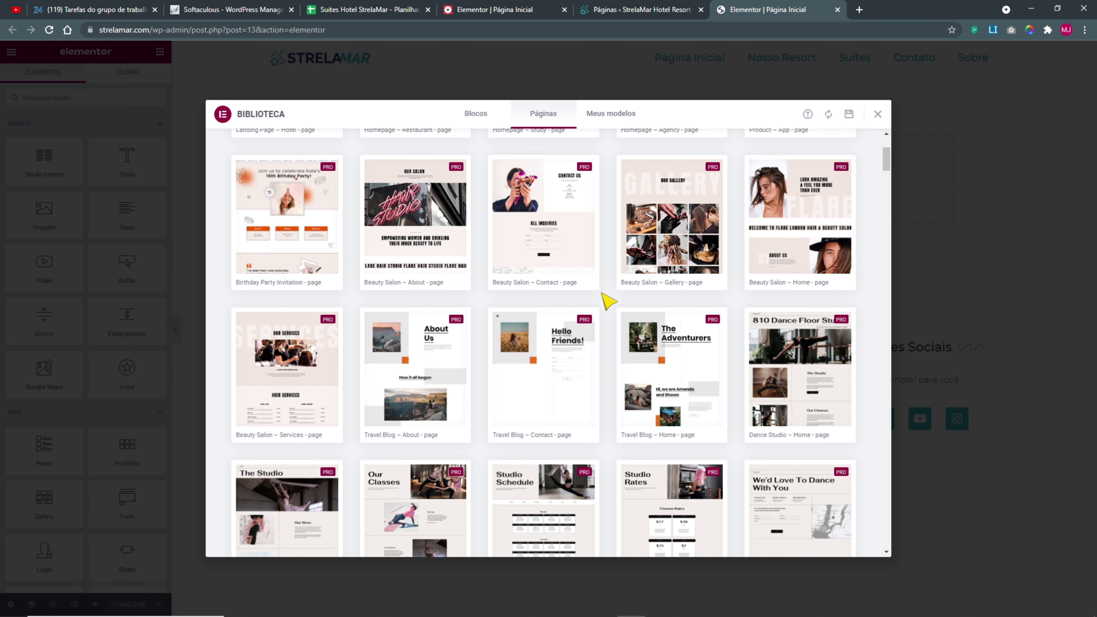
scroll(558, 264, down, 5)
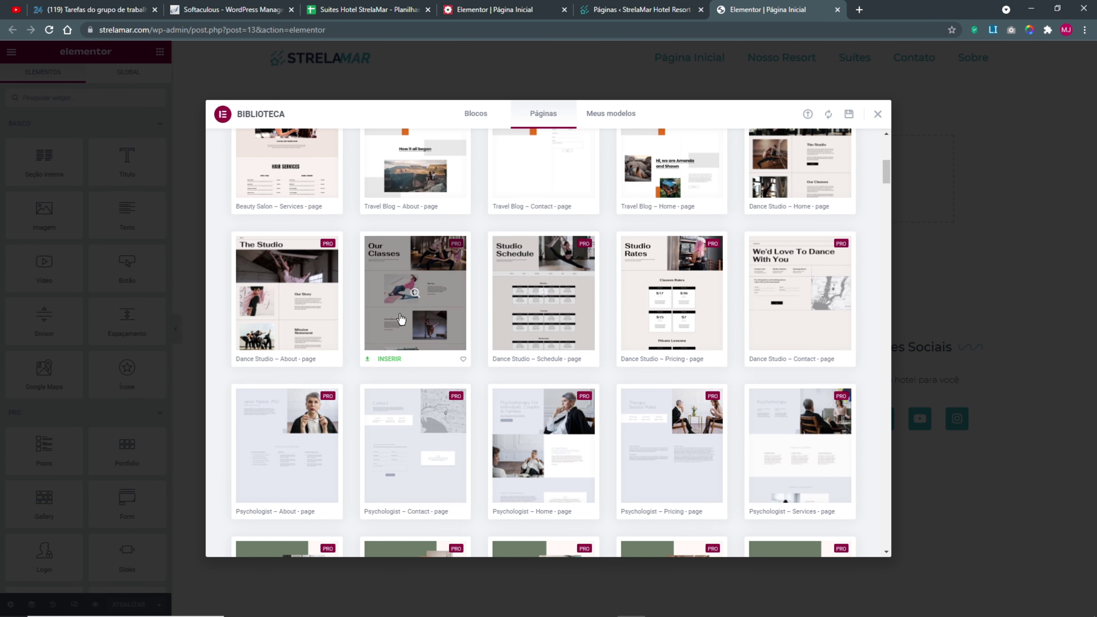
scroll(408, 320, down, 5)
scroll(408, 322, down, 10)
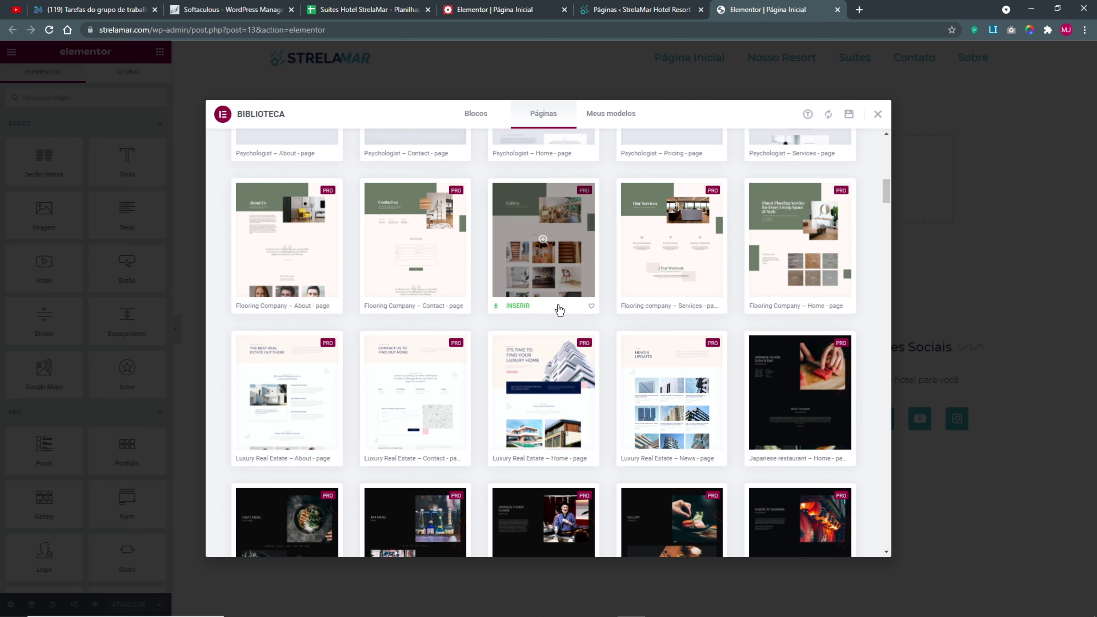
scroll(561, 311, up, 20)
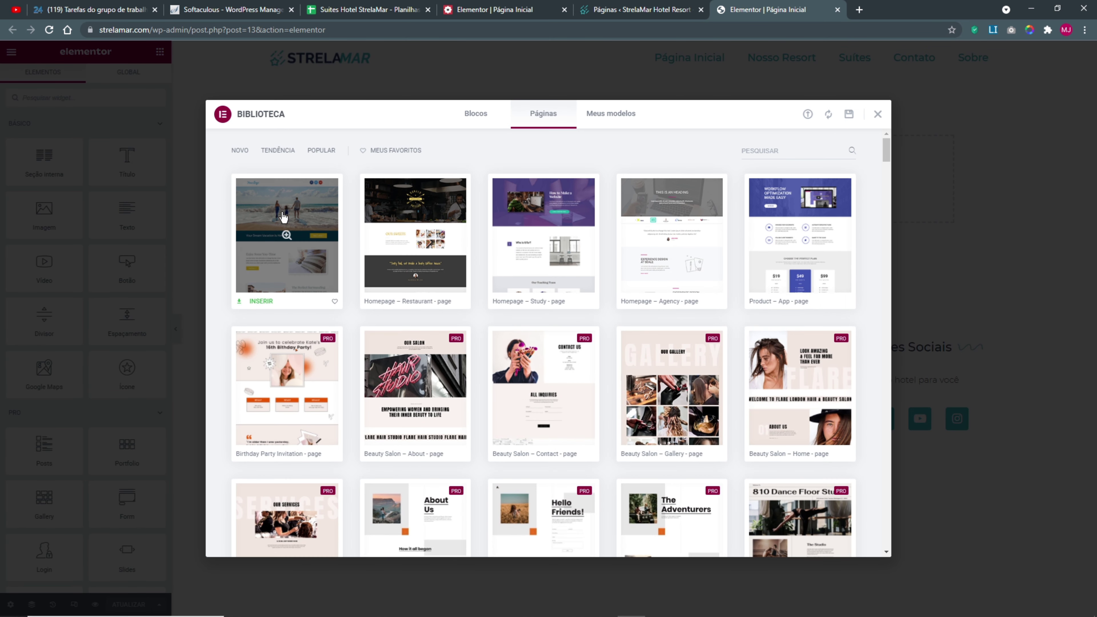
- Preview the "Landing Page – Hotel" template through its sections and return to the library
click(287, 235)
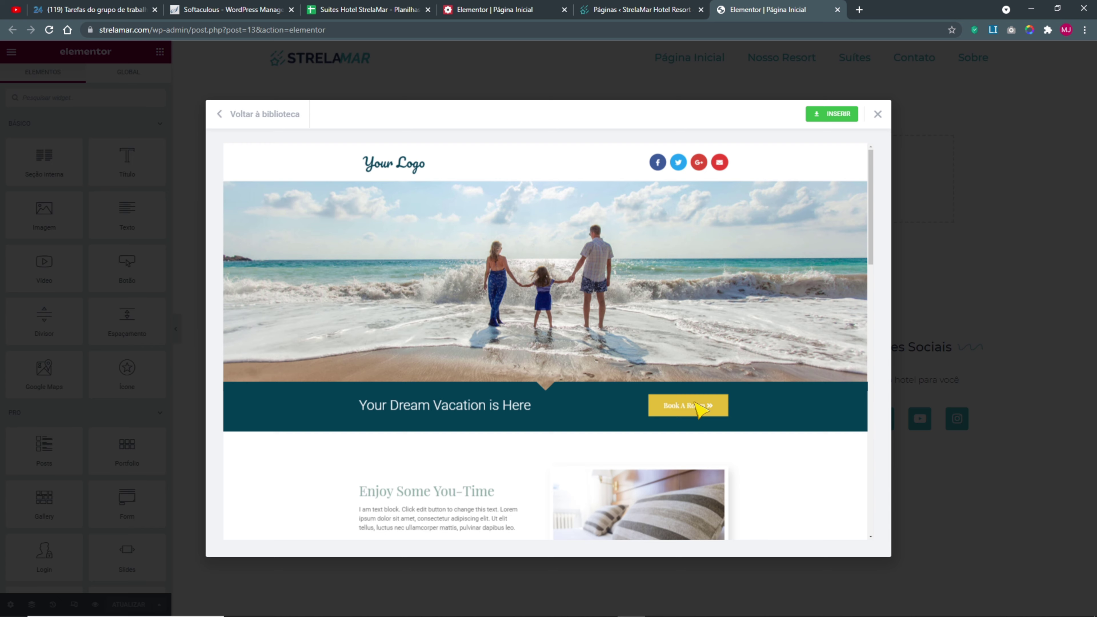
scroll(696, 403, down, 5)
scroll(596, 365, down, 9)
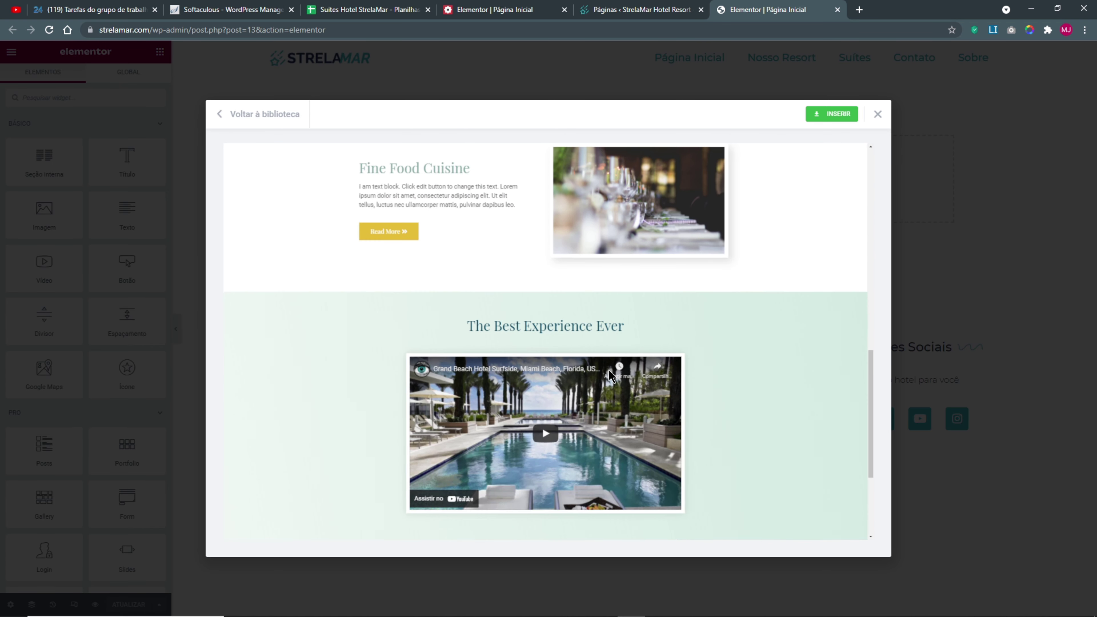
scroll(629, 381, down, 4)
scroll(652, 391, up, 18)
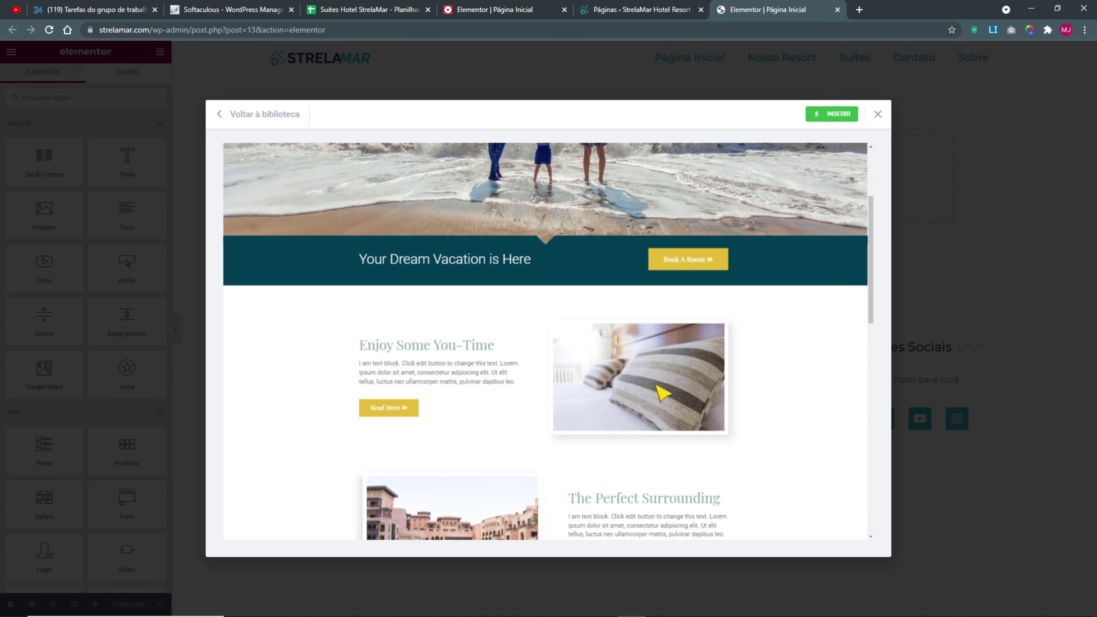
click(276, 114)
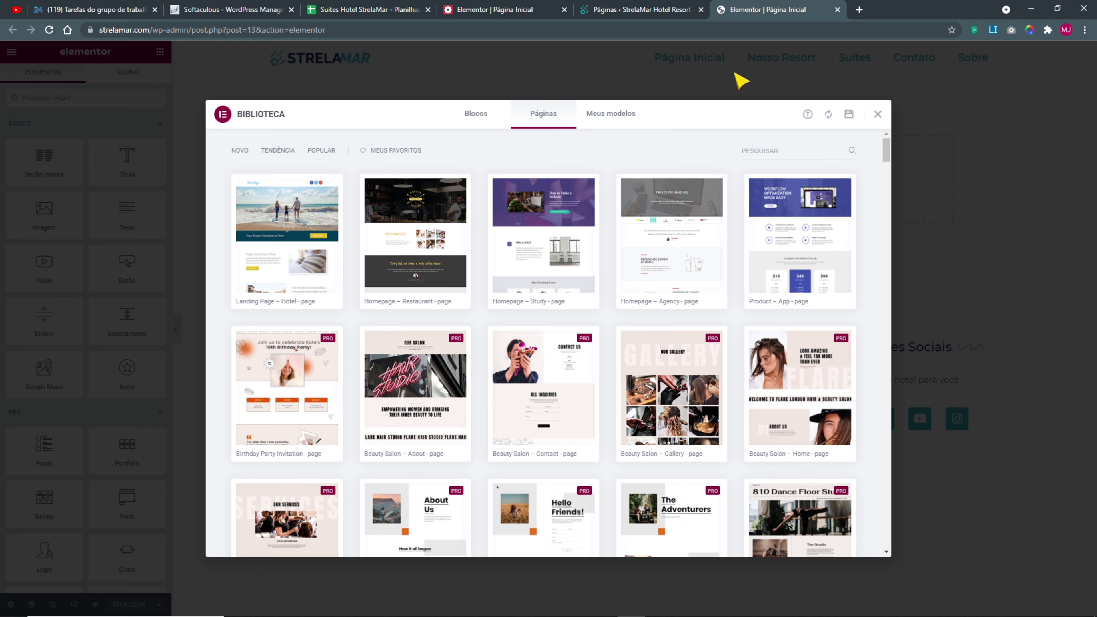
- Filter the library's block templates by the Hero category, look through them, and close the library
click(476, 113)
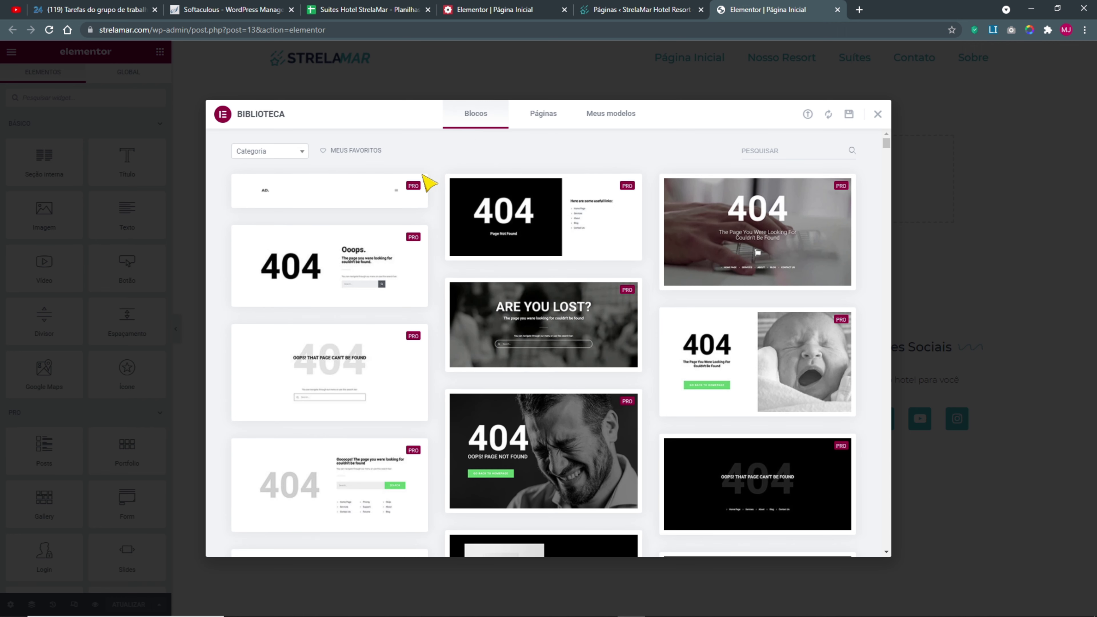
click(278, 156)
scroll(266, 242, down, 2)
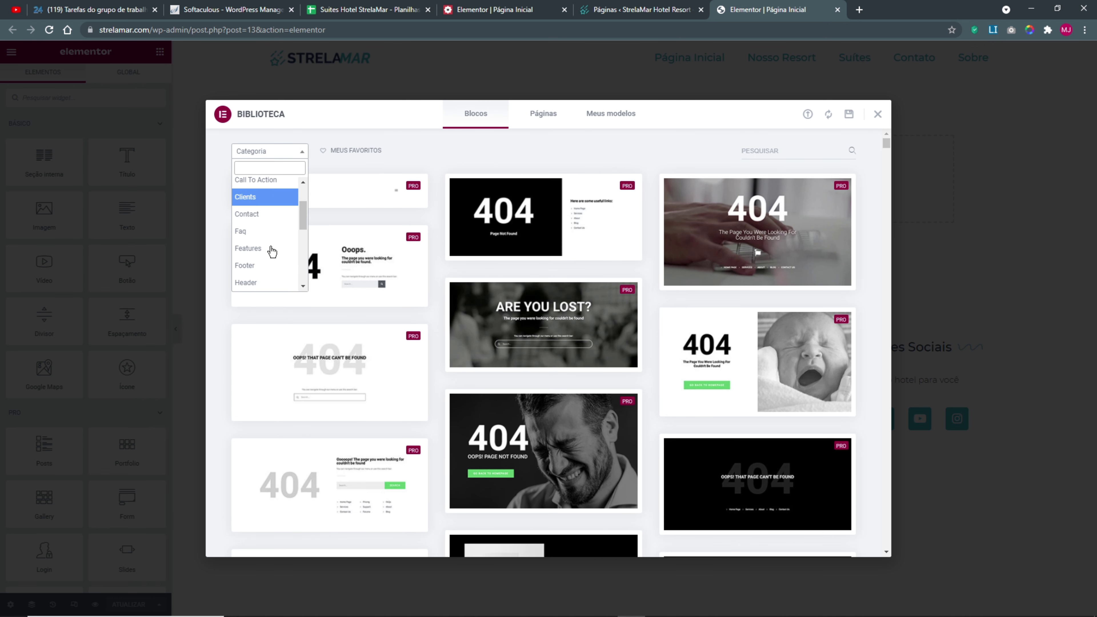
scroll(270, 279, down, 1)
click(262, 245)
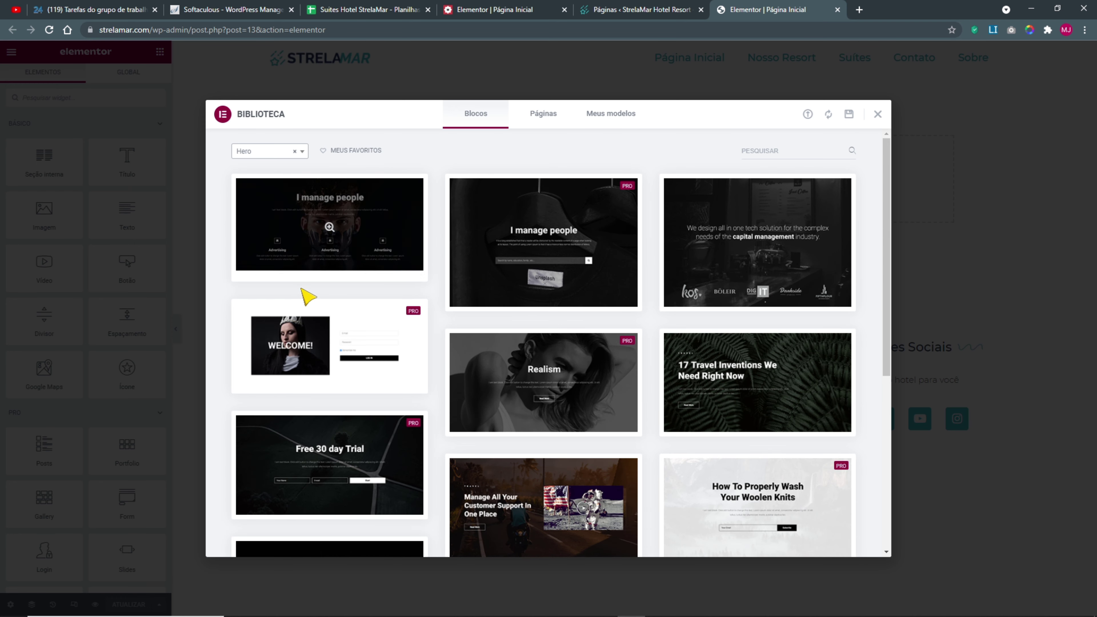
scroll(527, 379, down, 3)
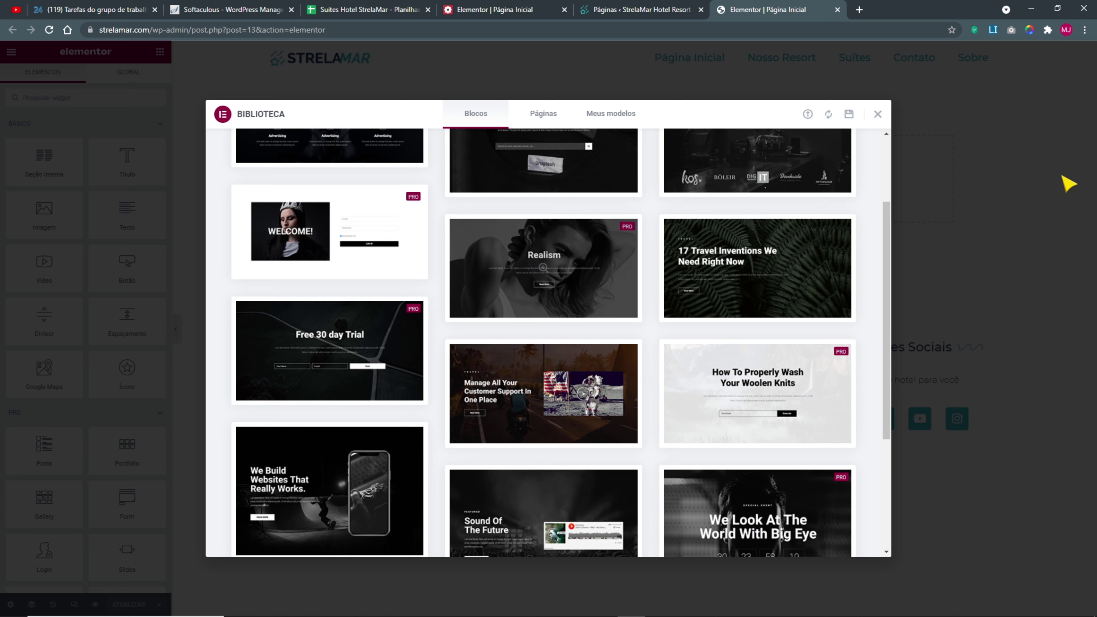
scroll(553, 374, down, 5)
scroll(553, 375, up, 8)
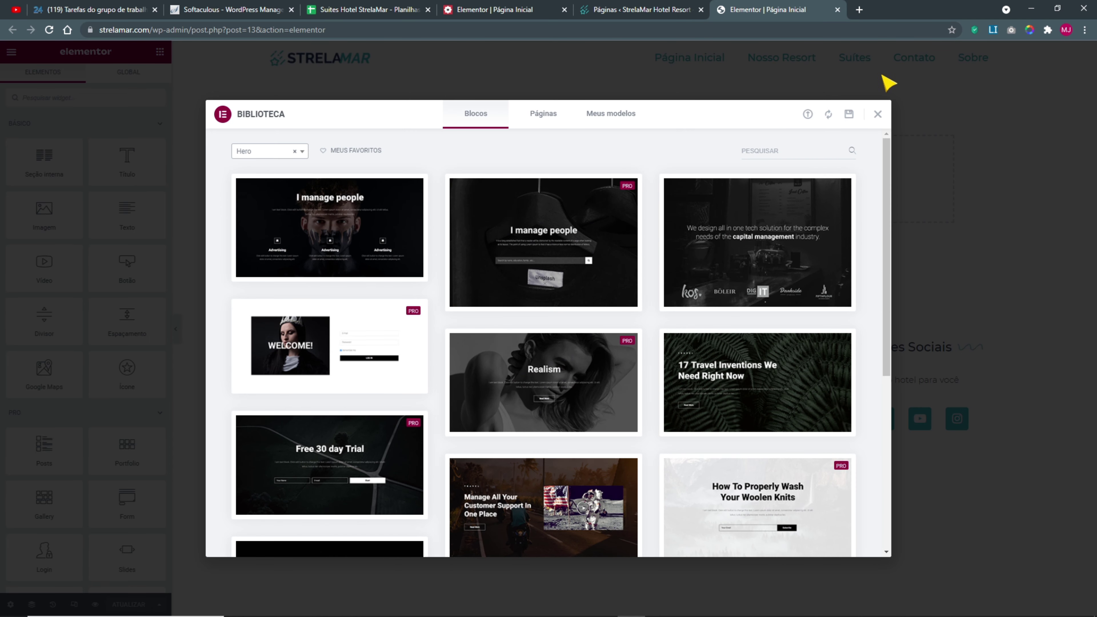
click(877, 115)
- Add a single-column section to the empty home page and open its section settings
click(606, 172)
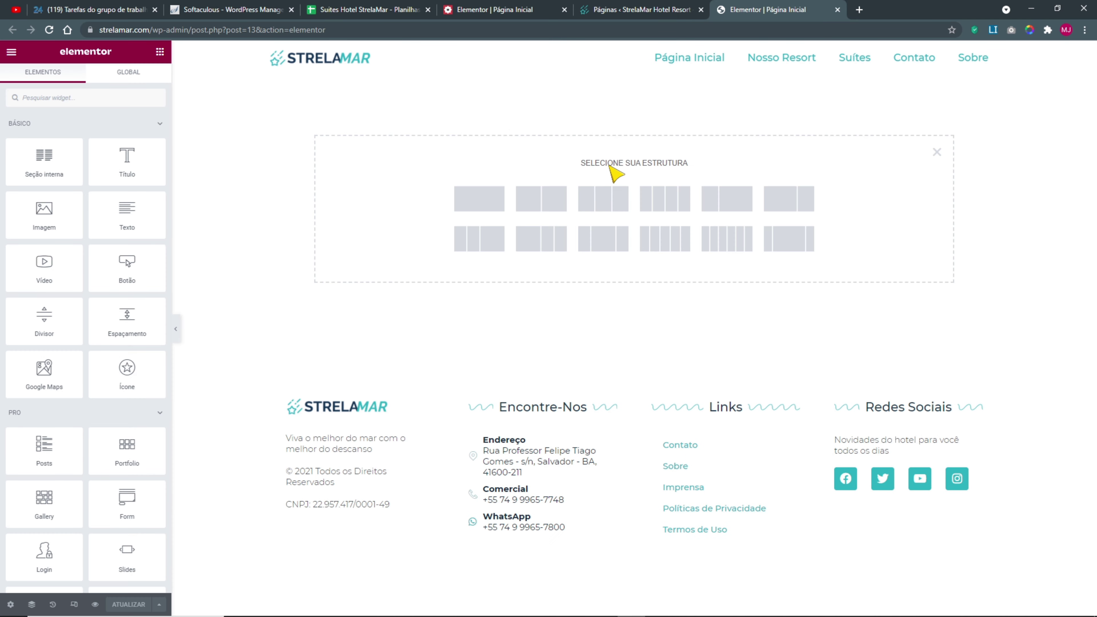
click(478, 195)
right_click(633, 71)
click(646, 80)
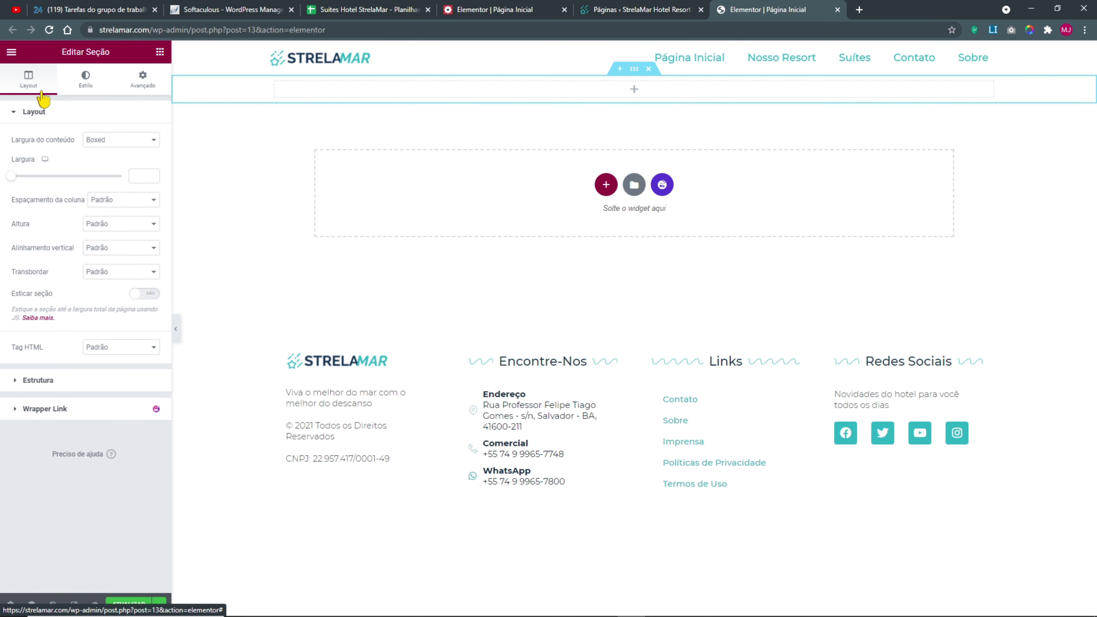
- Set the new section's column spacing to Estreito
key(ctrl+plus)
key(ctrl+plus)
key(ctrl+plus)
key(ctrl+plus)
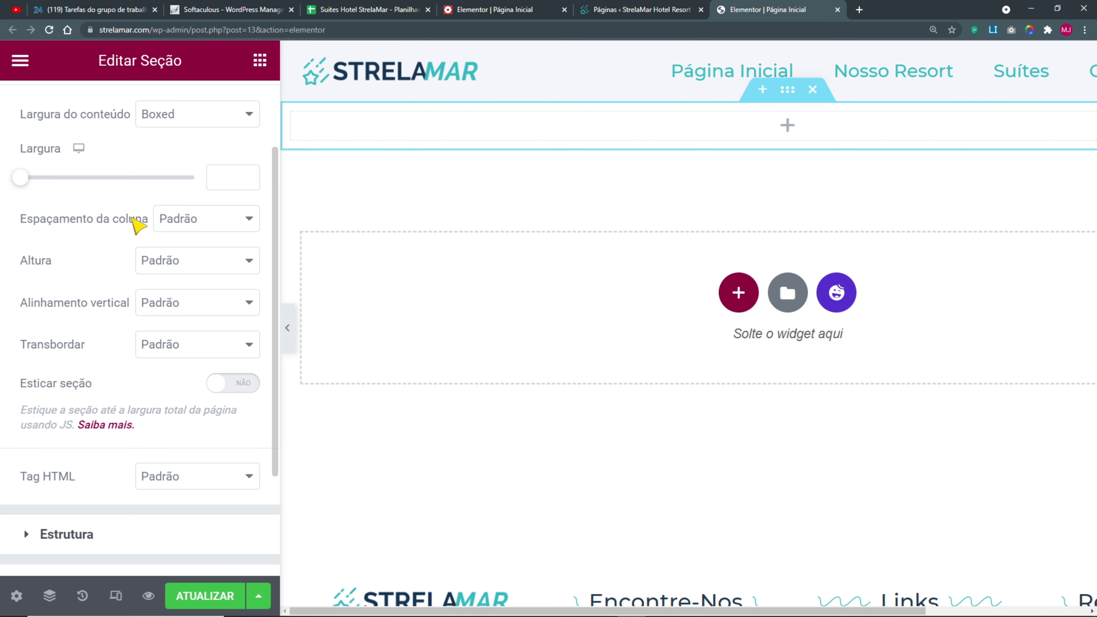
click(201, 223)
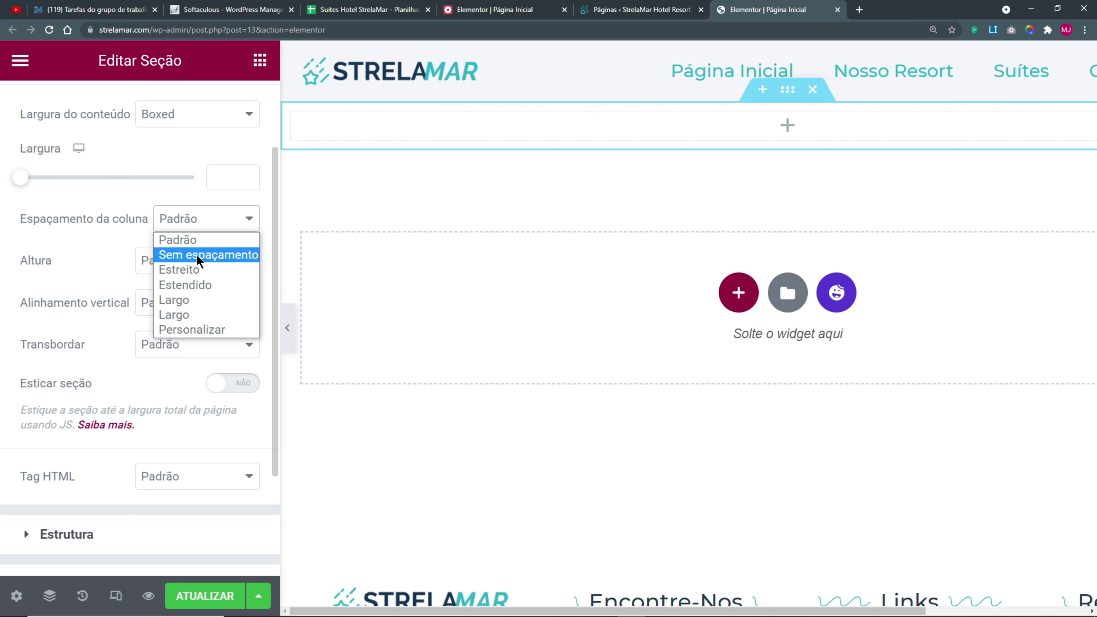
click(187, 270)
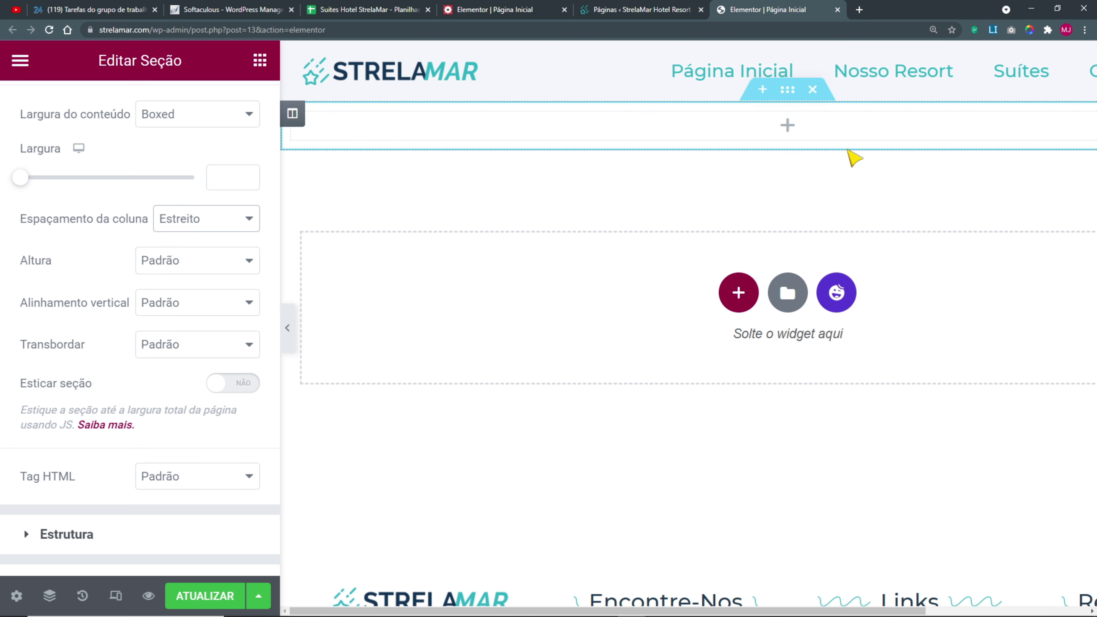
- Give the section a minimum height (Altura mínima) of 100 VH
click(176, 263)
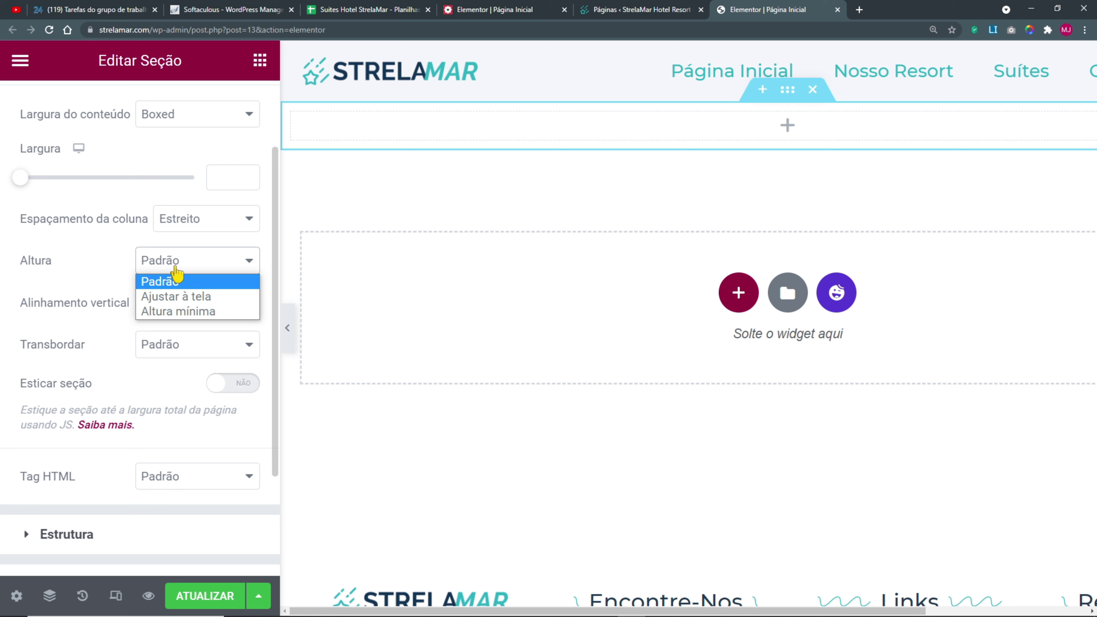
click(175, 312)
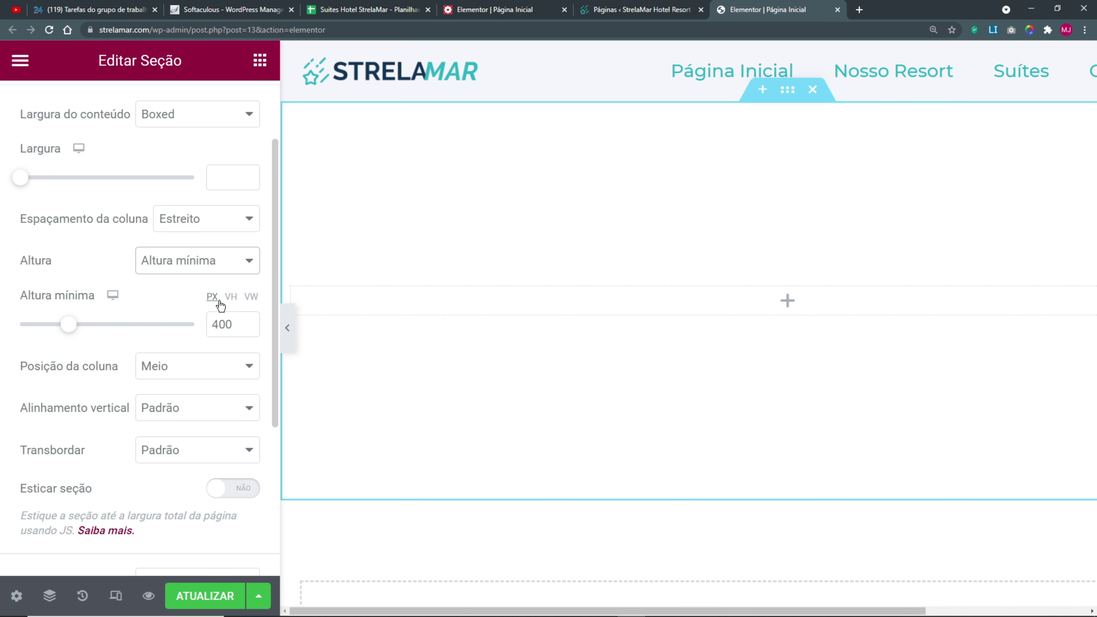
click(231, 297)
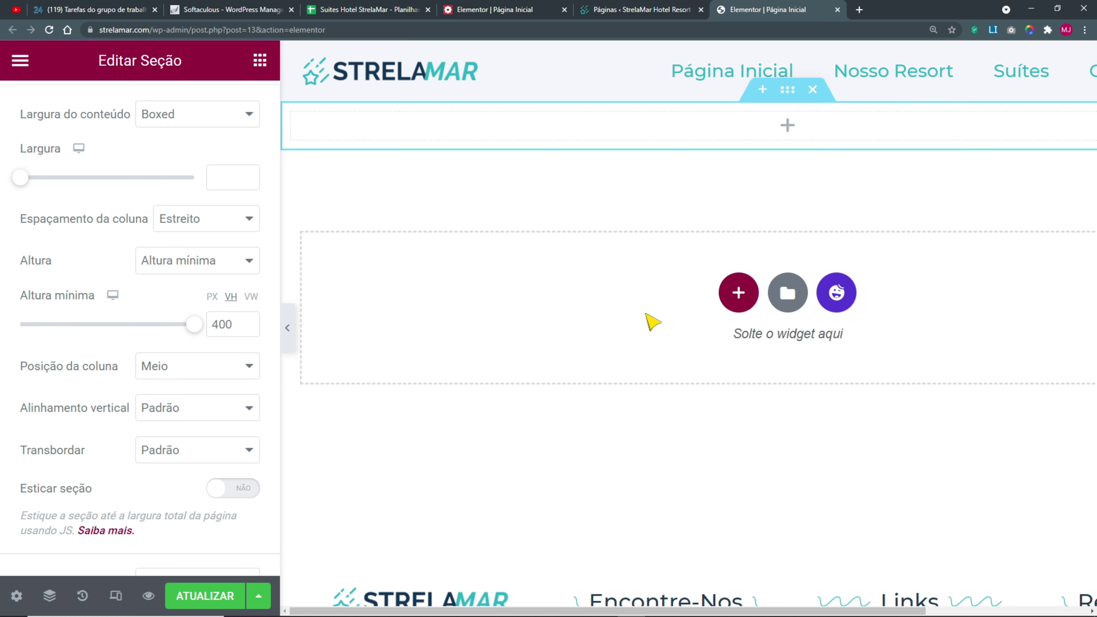
key(ctrl+0)
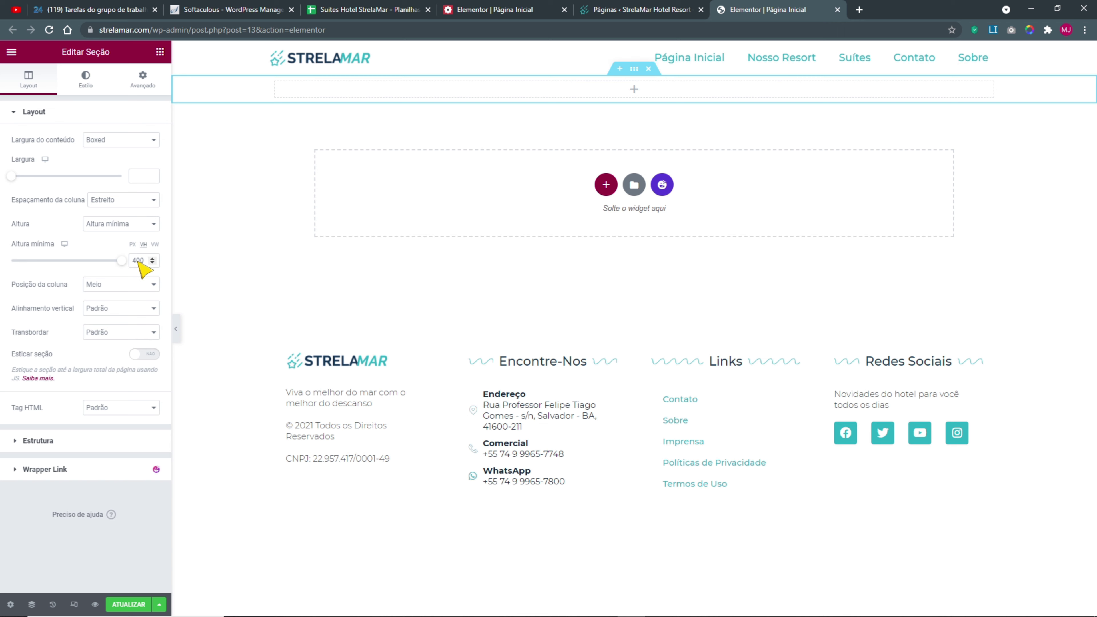
text(1)
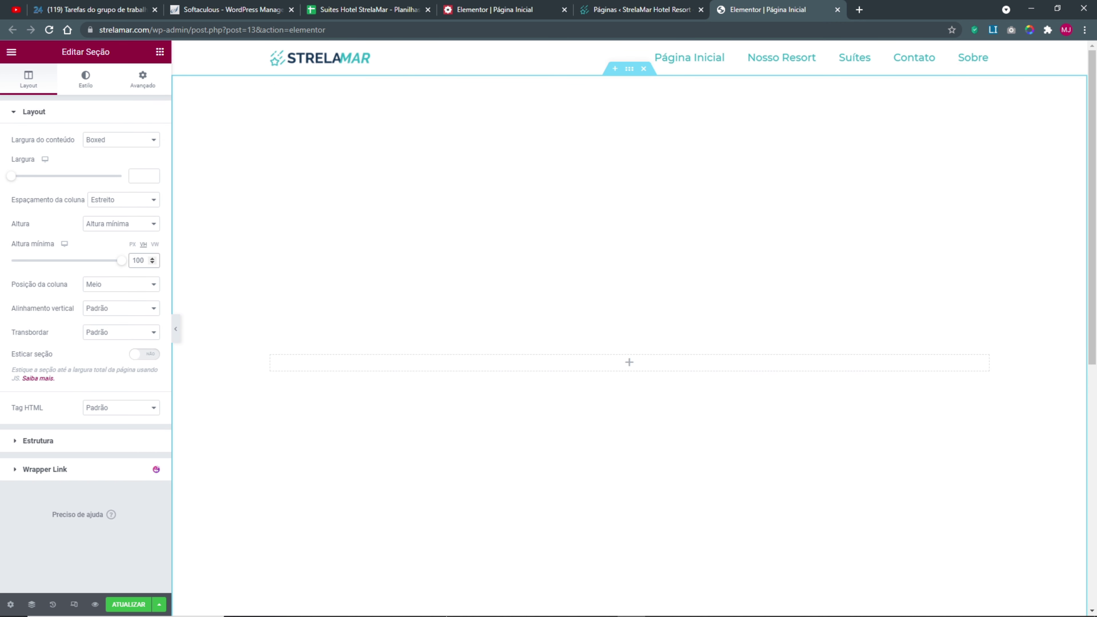
- Try a minimum height of 400 VH on the section and return it to 100 VH
double_click(132, 260)
text(4)
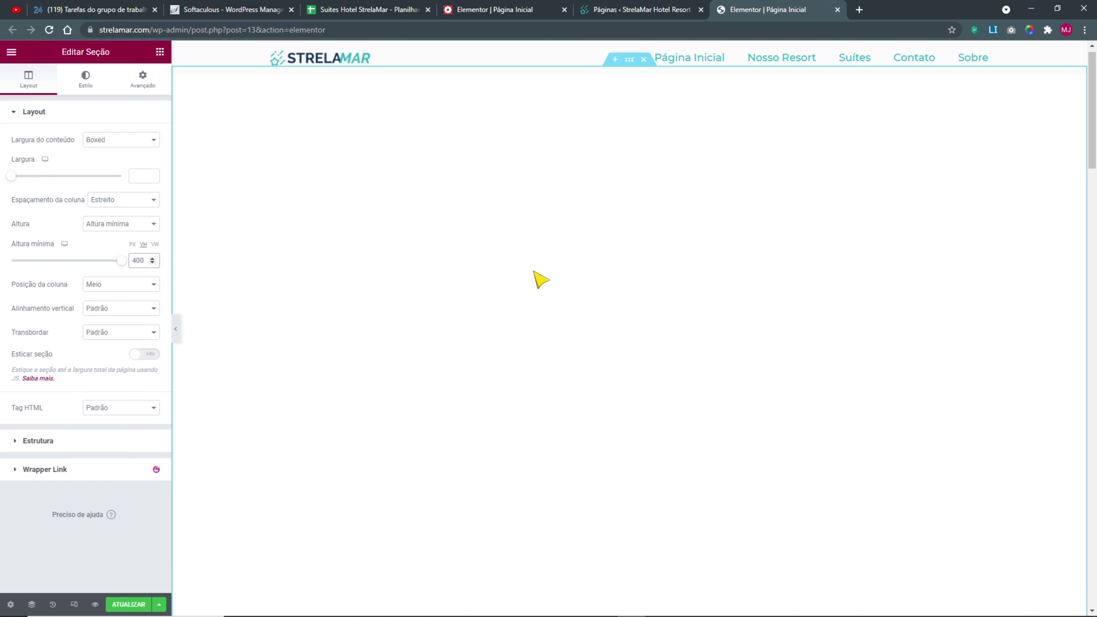
scroll(545, 300, down, 10)
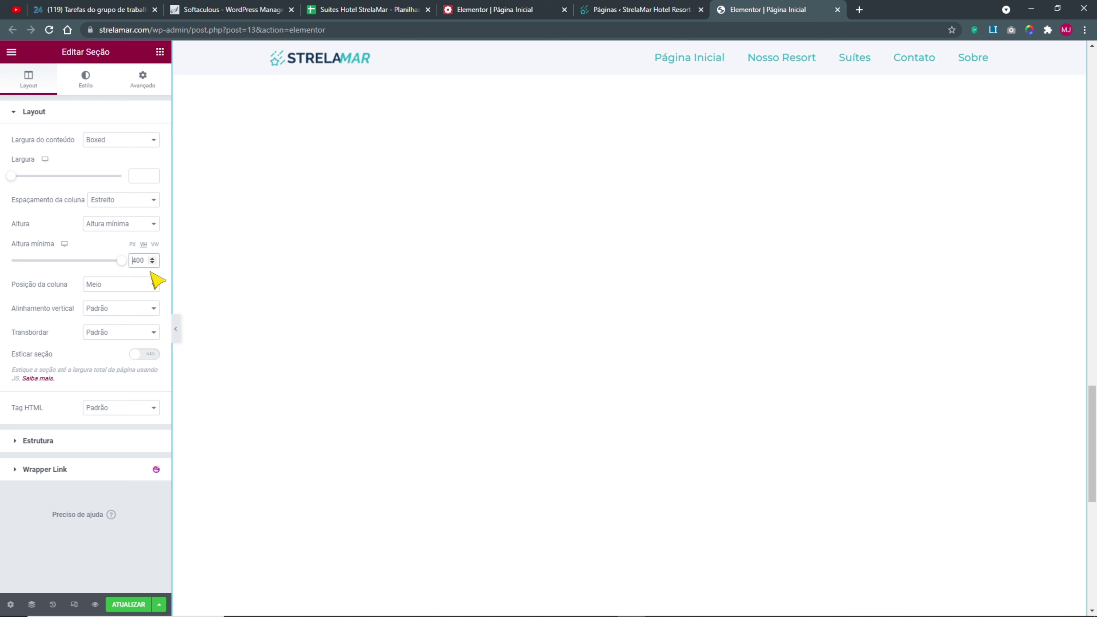
key(BackSpace)
text(1)
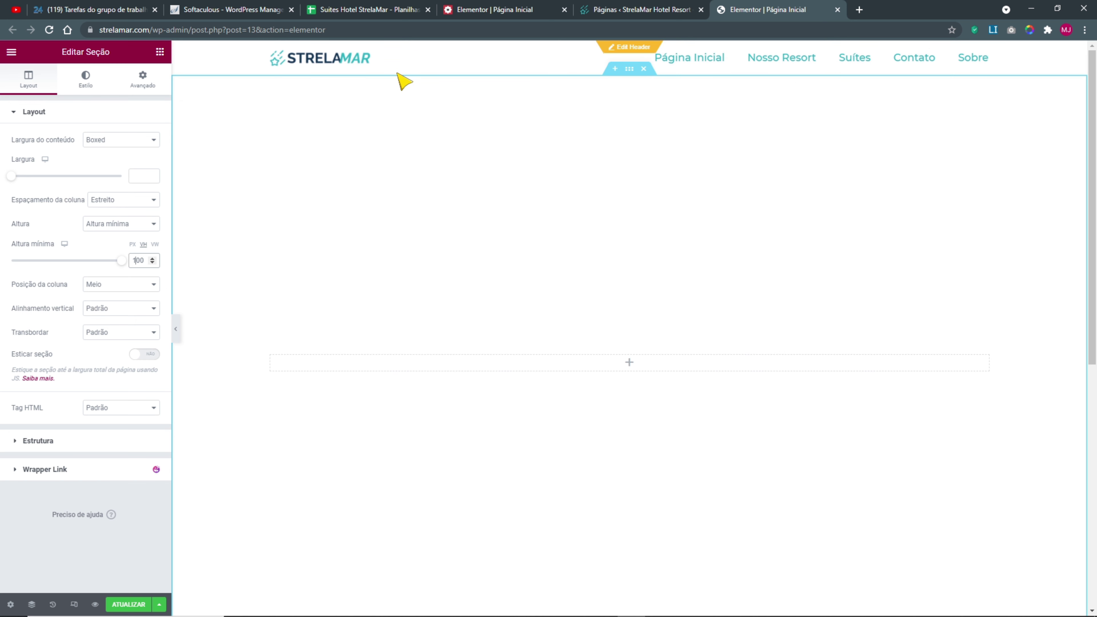
- Preview the page at full width, without the editing controls, to examine how tall the 100 VH section appears
scroll(509, 284, down, 5)
scroll(531, 475, up, 6)
click(177, 329)
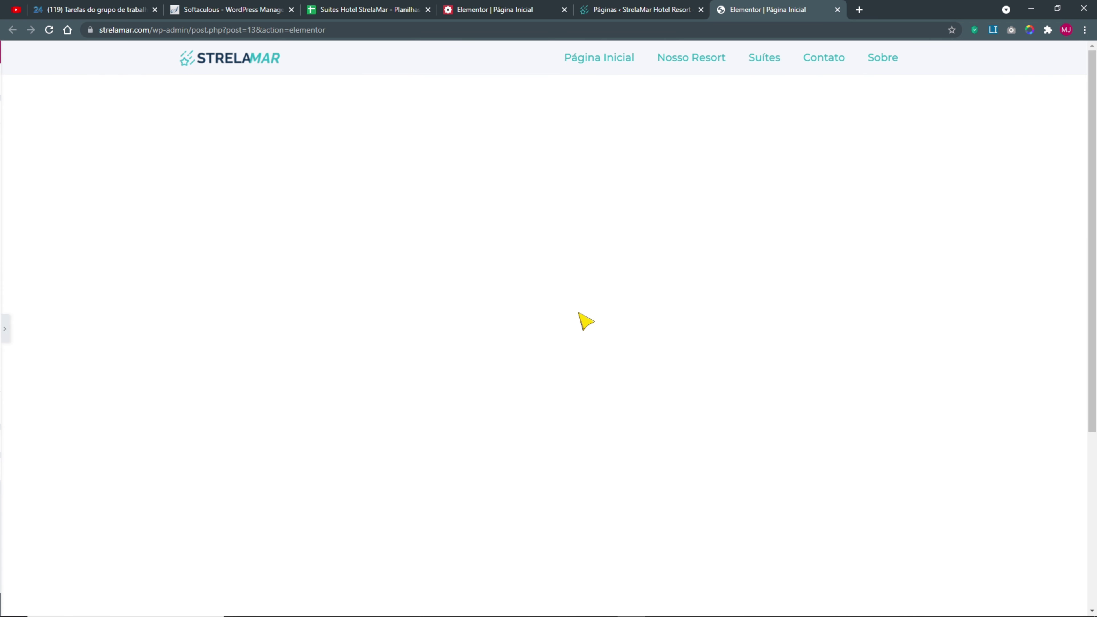
scroll(582, 321, down, 3)
scroll(586, 322, up, 3)
scroll(591, 323, up, 2)
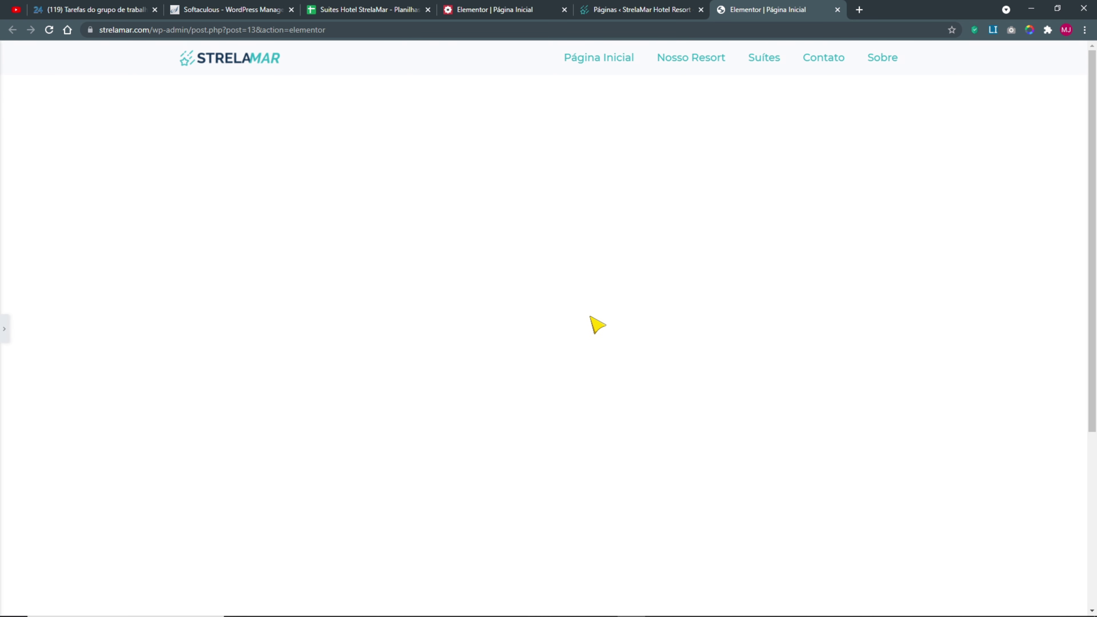
- Set the section's minimum height to 85 VH and its vertical alignment (Alinhamento vertical) to Meio
click(5, 329)
drag(146, 260, 123, 259)
text(85)
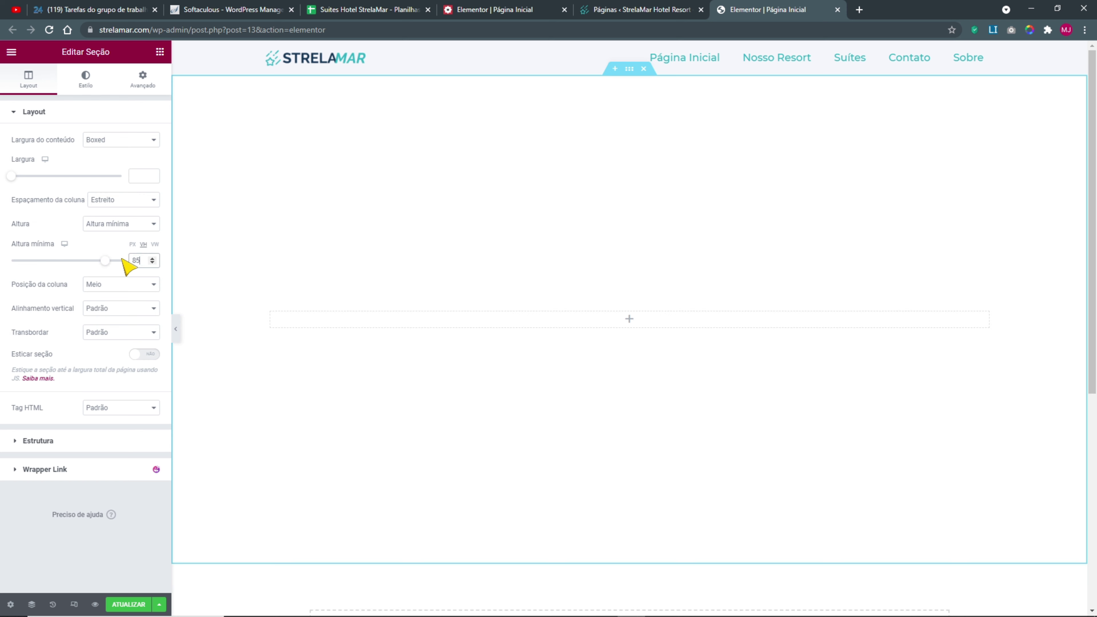
click(177, 328)
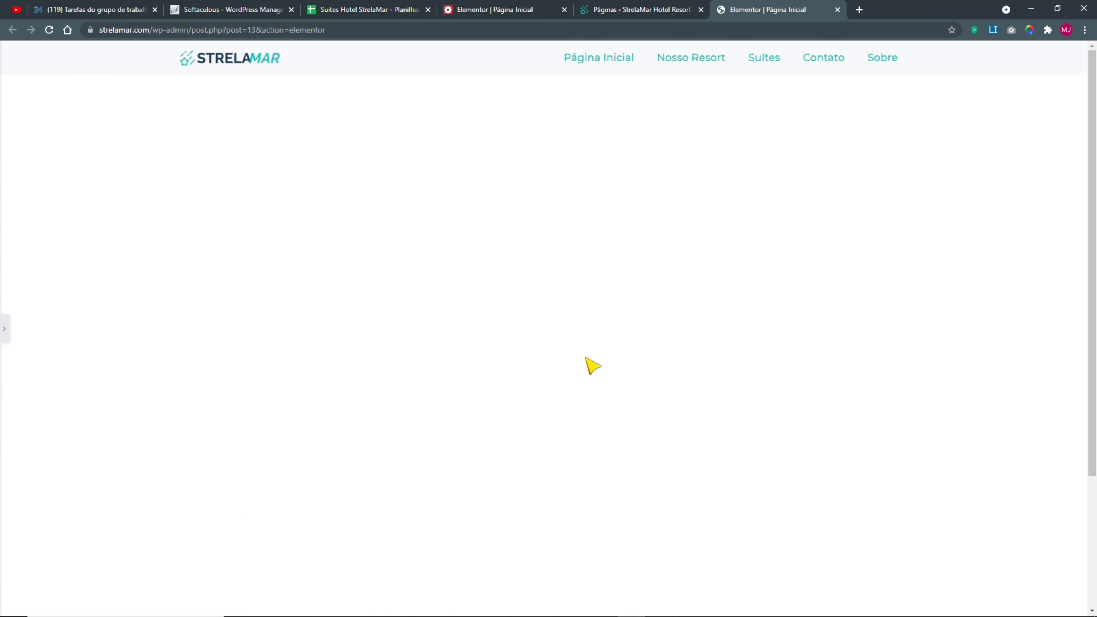
click(7, 334)
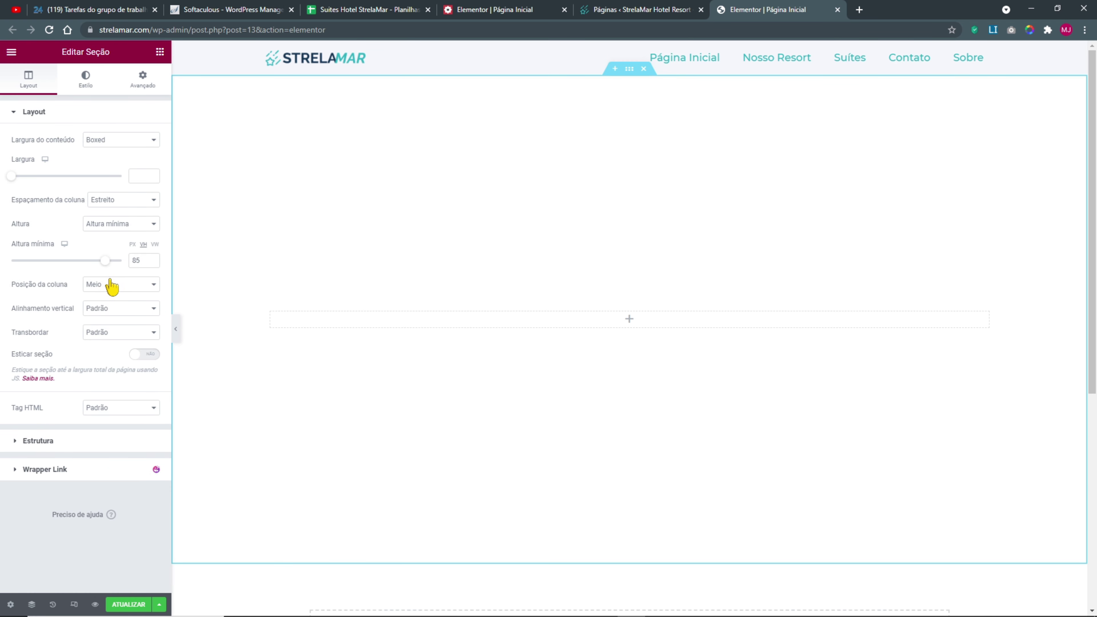
click(105, 308)
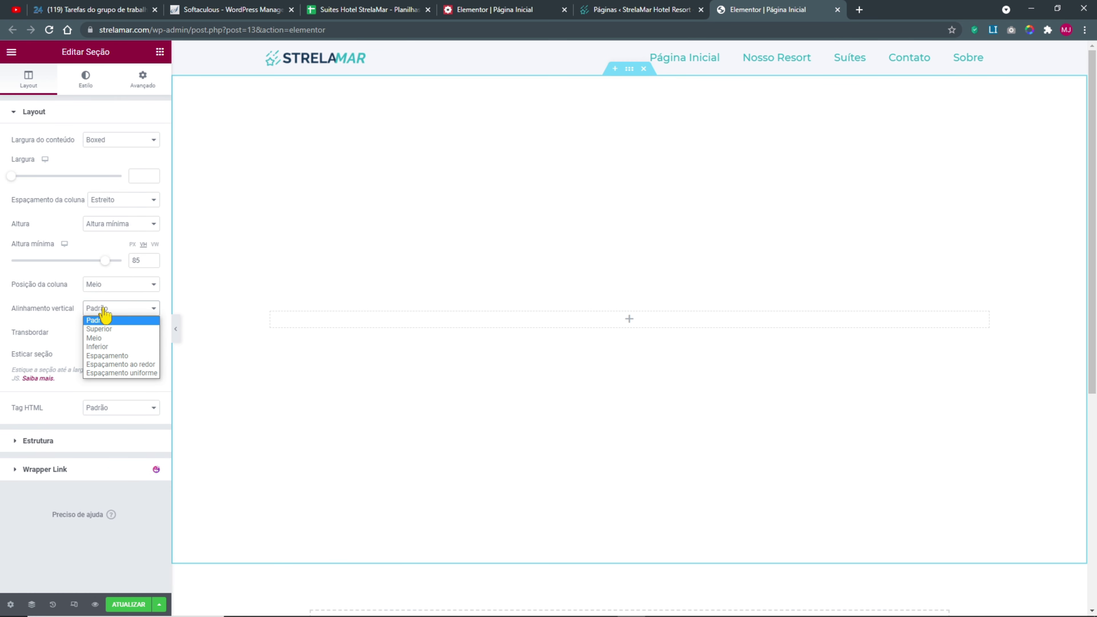
click(96, 338)
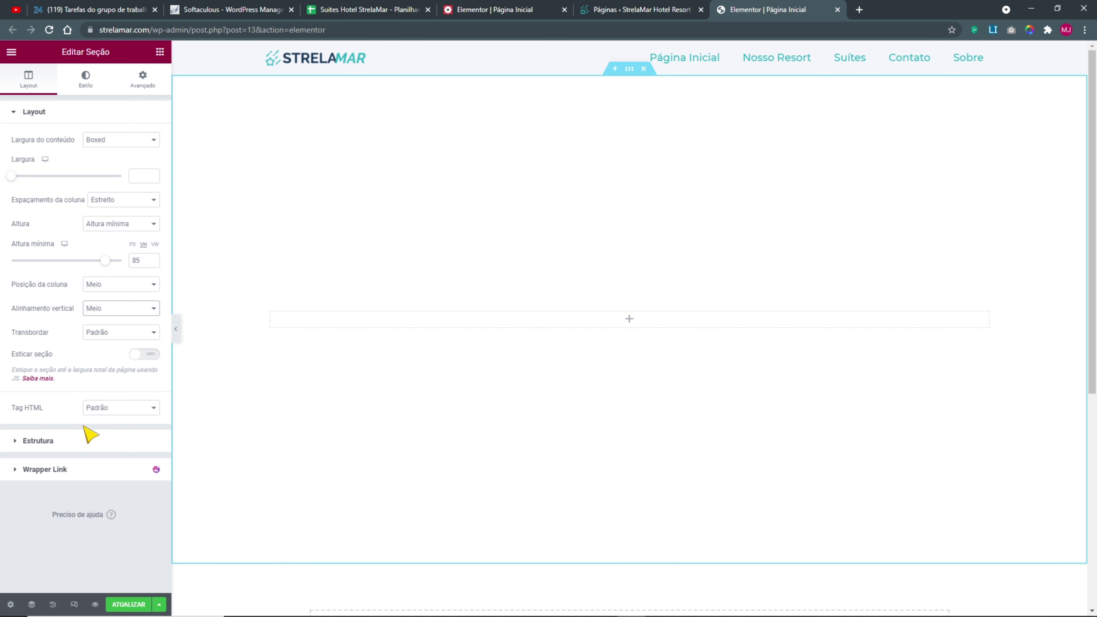
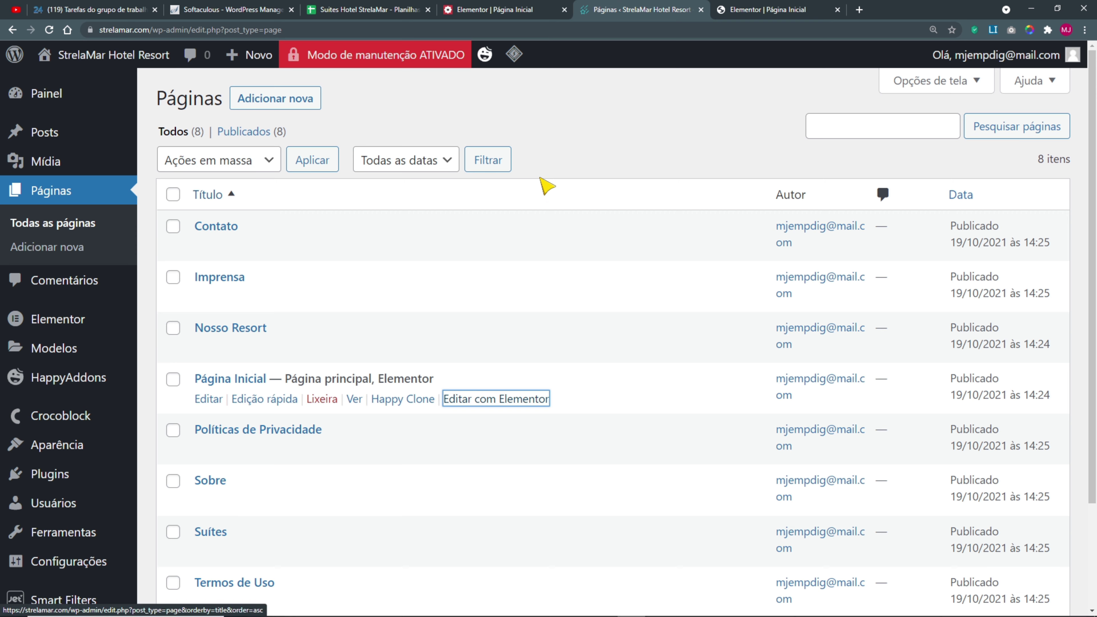
- Check the top section of the finished reference home page, and open the new section's style settings on the page being built
click(524, 6)
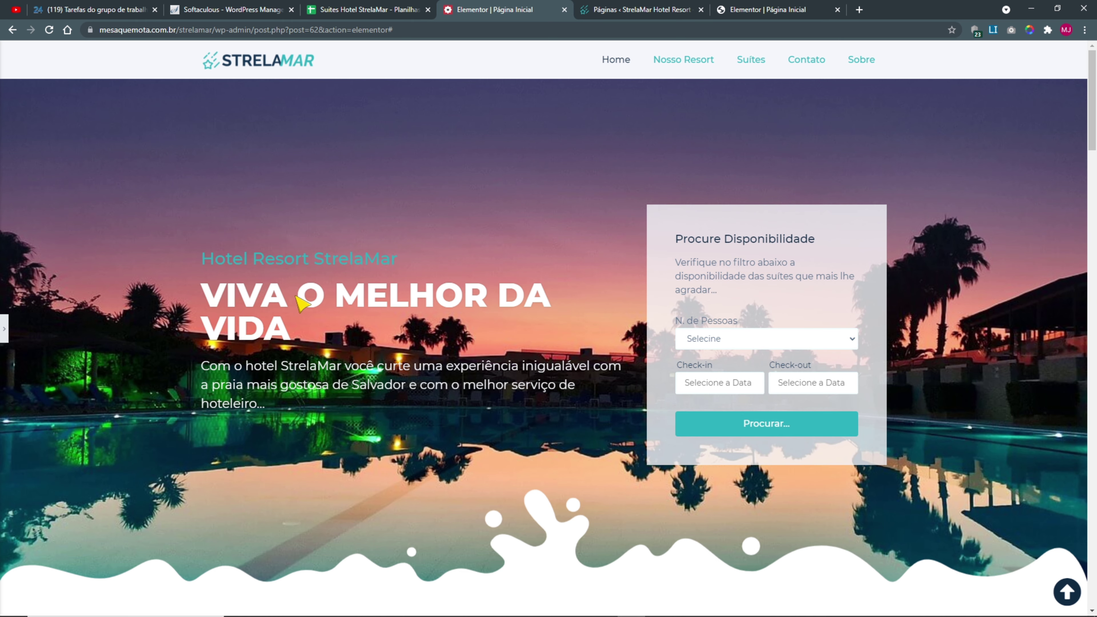
click(754, 13)
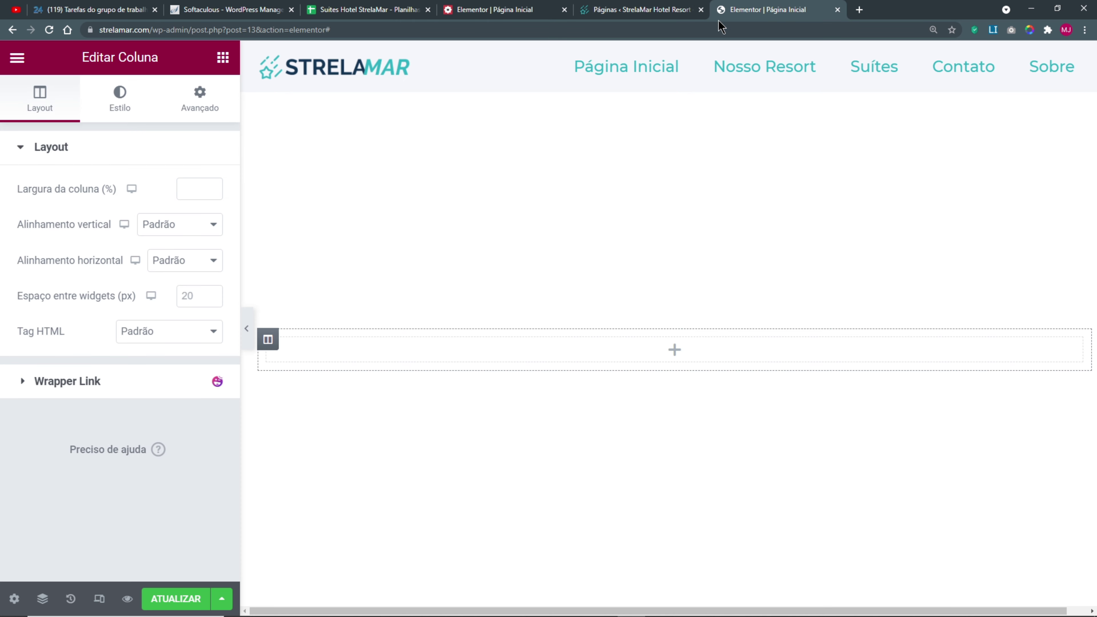
click(126, 111)
drag(161, 68, 154, 59)
right_click(673, 87)
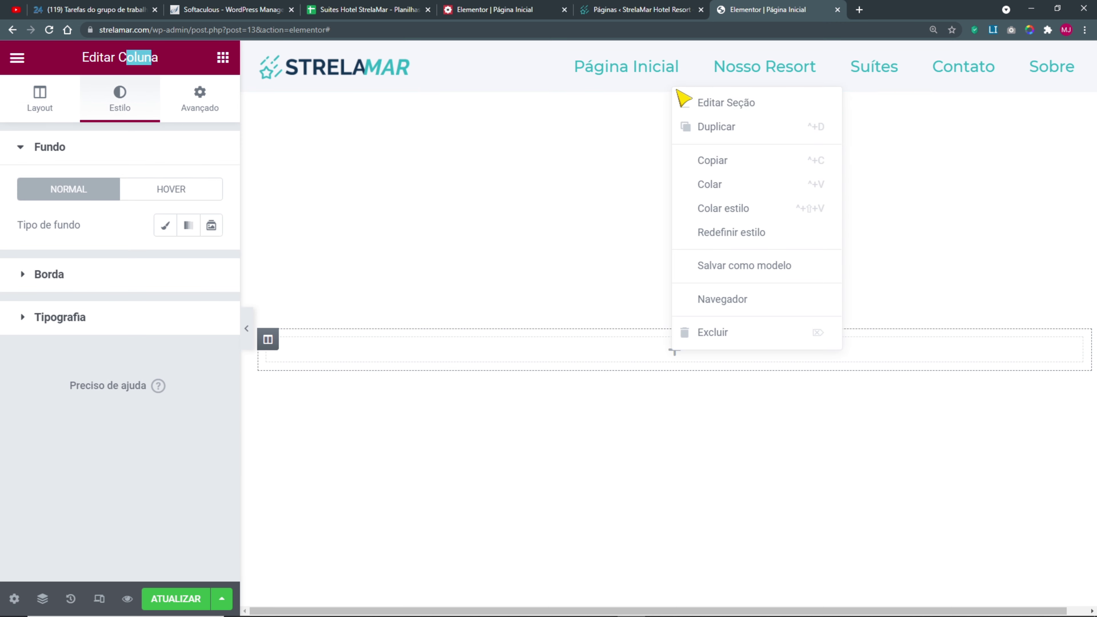
click(724, 103)
drag(131, 69, 171, 63)
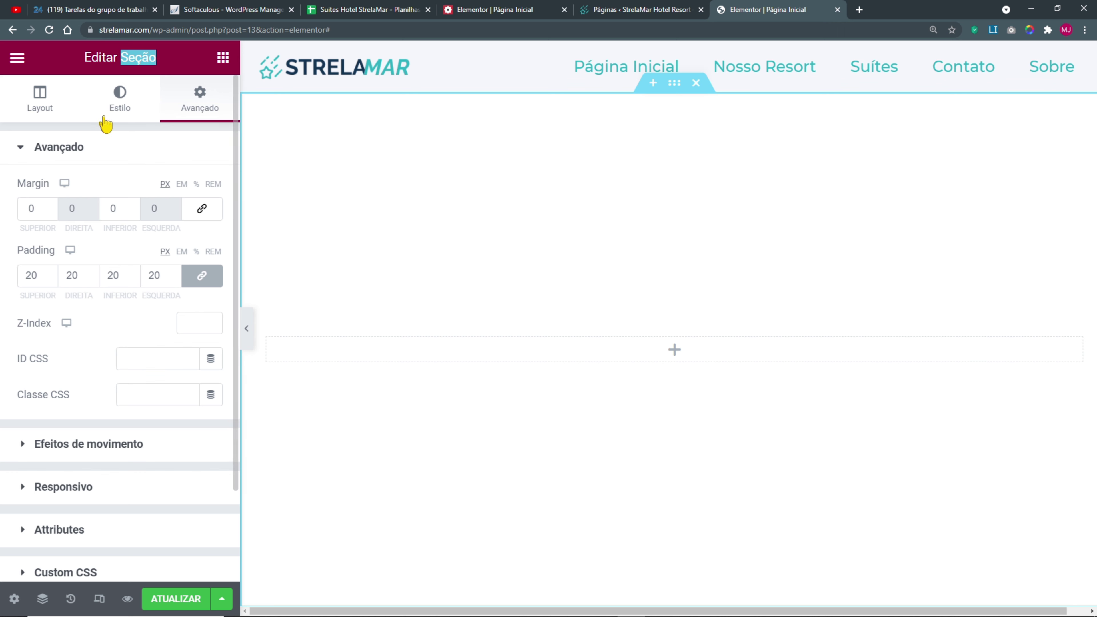
click(120, 103)
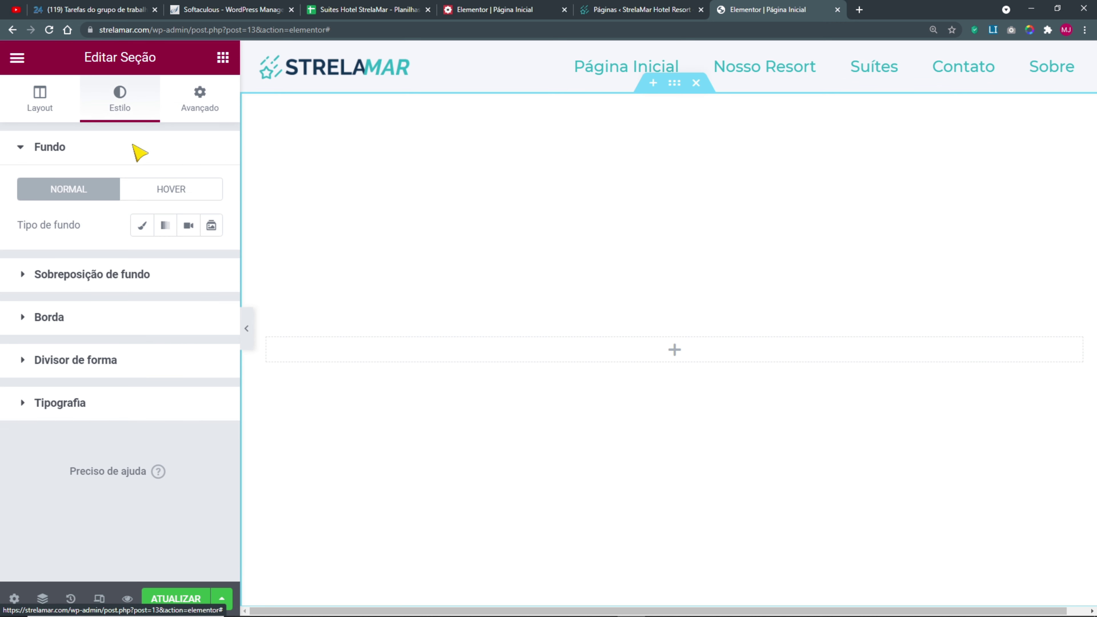
- Give the section a classic background using the sunset swimming pool picture from the media library
click(143, 228)
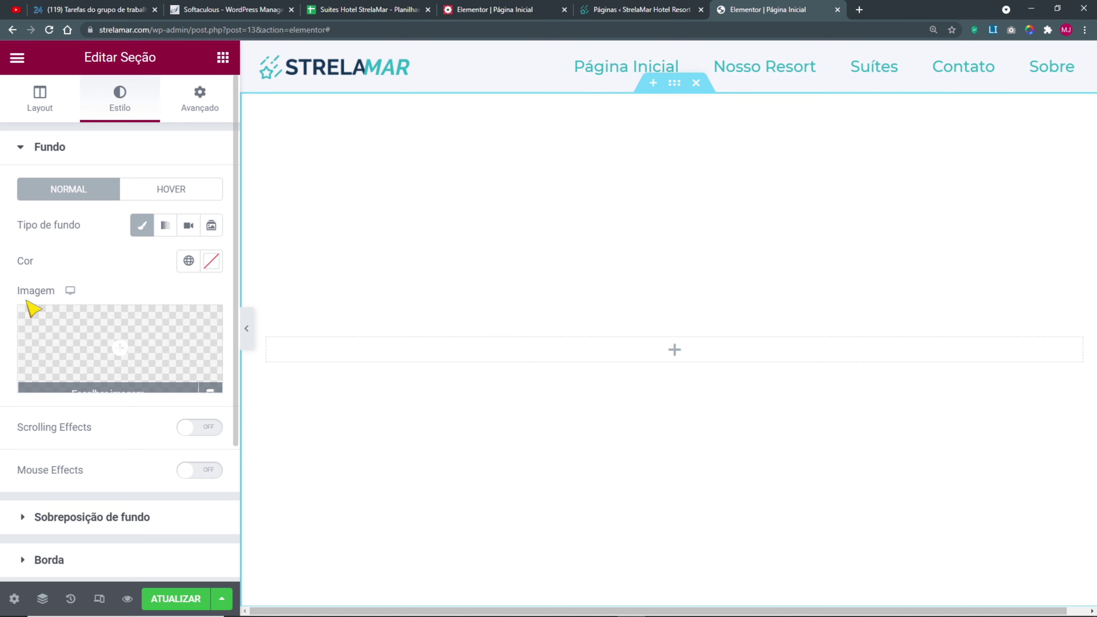
click(122, 341)
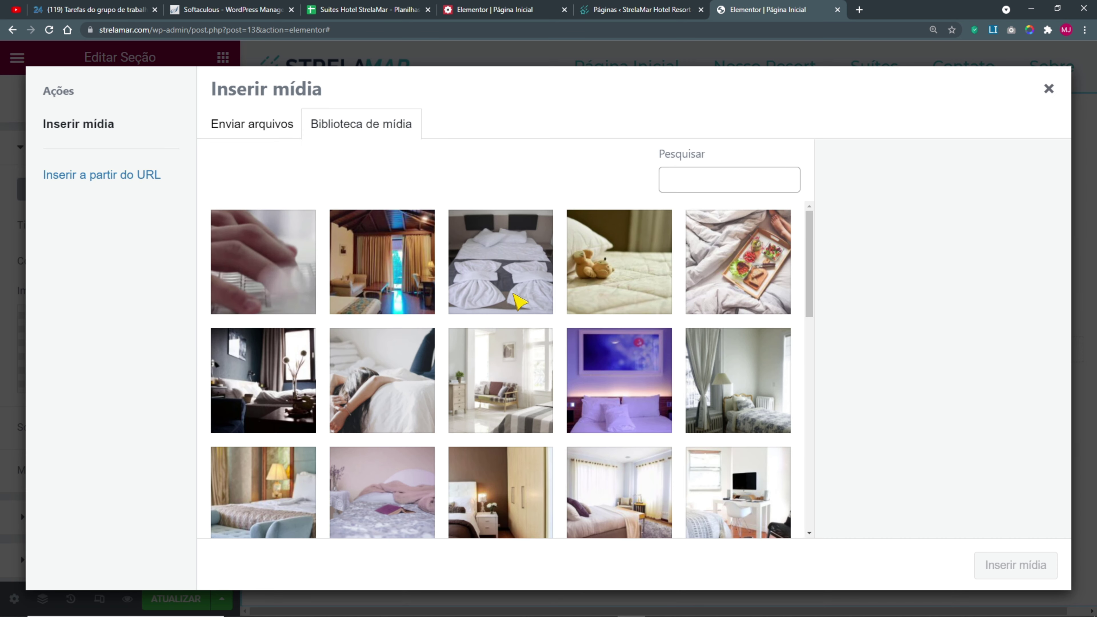
scroll(577, 333, down, 7)
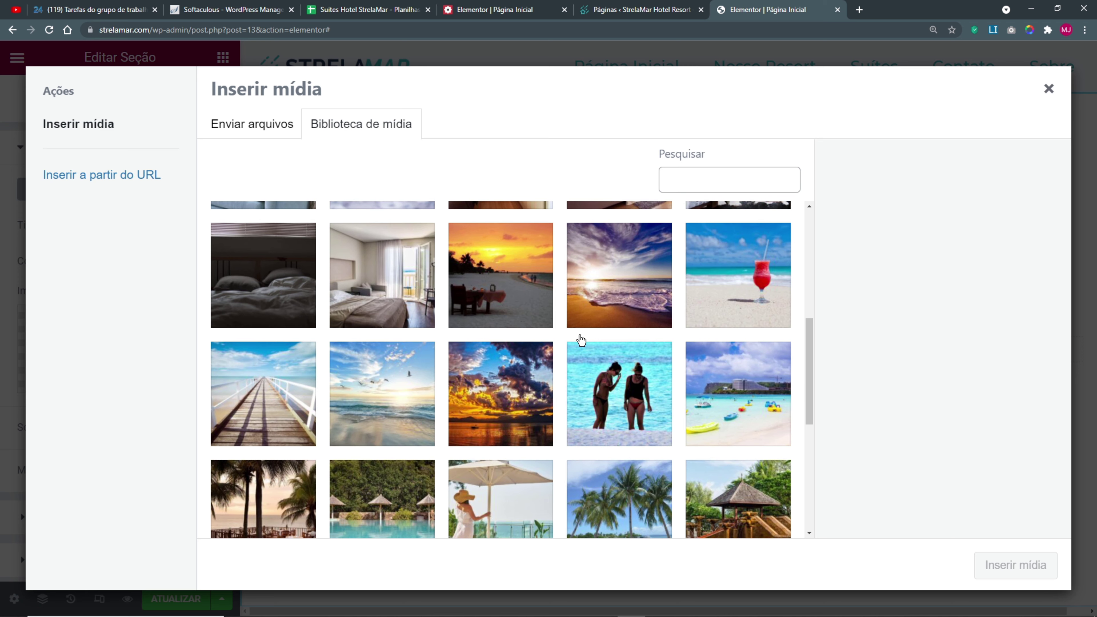
scroll(581, 340, down, 5)
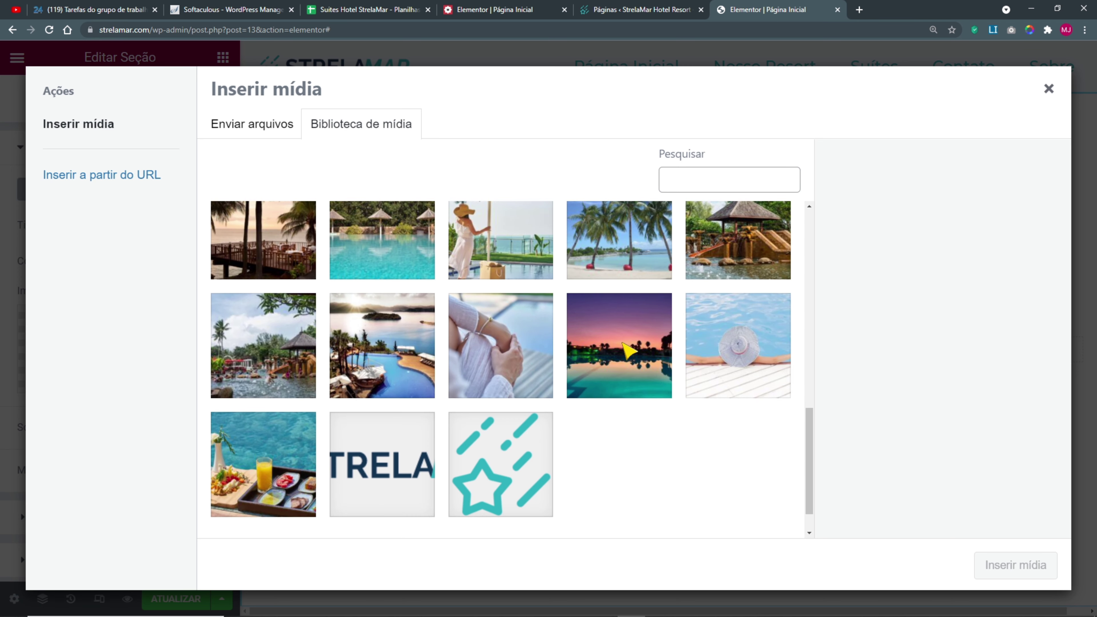
click(628, 351)
click(1017, 566)
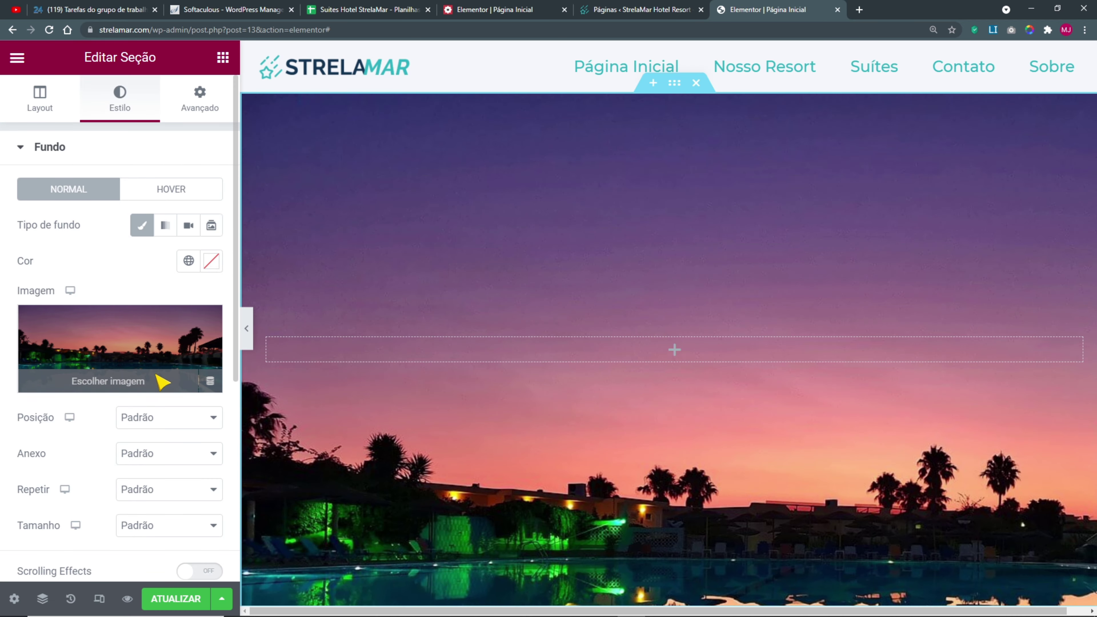
- Examine how the background picture fills the section at smaller and larger zoom levels
key(ctrl+minus)
key(ctrl+minus)
key(ctrl+minus)
scroll(661, 355, down, 5)
scroll(561, 285, up, 5)
key(ctrl+plus)
key(ctrl+plus)
key(ctrl+plus)
key(ctrl+plus)
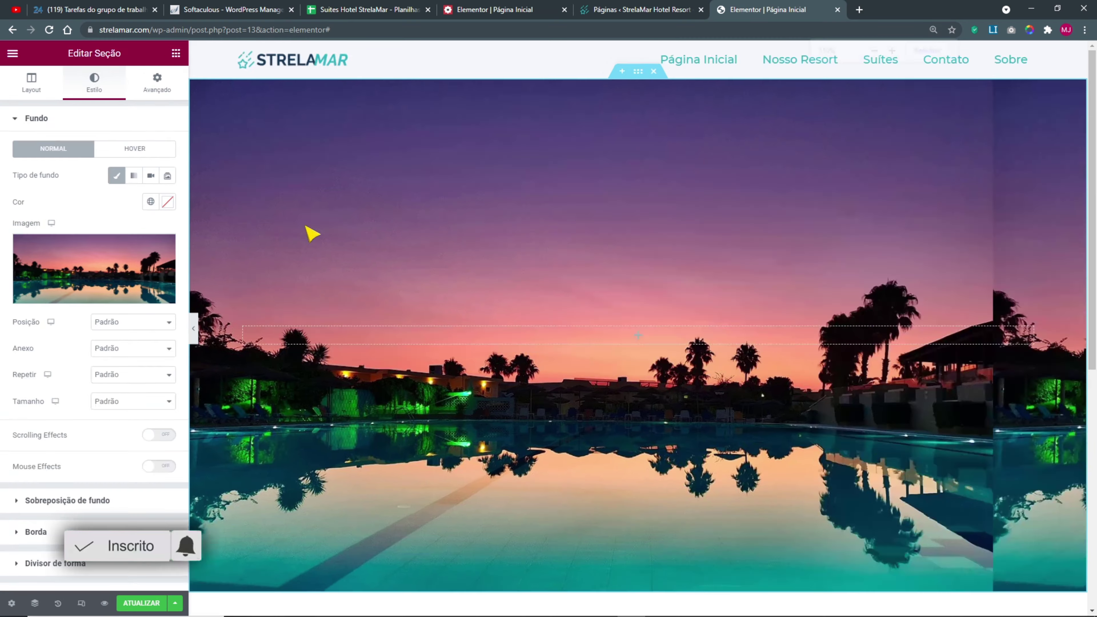
- Set the background picture's position to Centralizado, its repetition to Não repetir and its size to Preenchimento completo
scroll(130, 280, down, 6)
scroll(173, 276, up, 4)
click(177, 283)
click(172, 314)
click(191, 372)
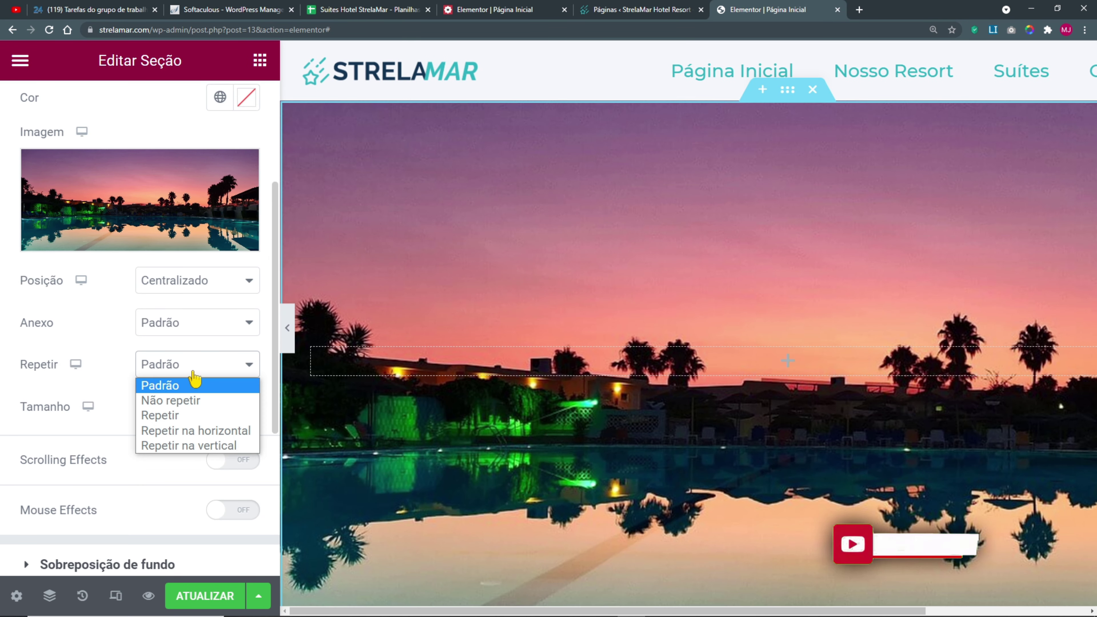
click(182, 400)
click(182, 408)
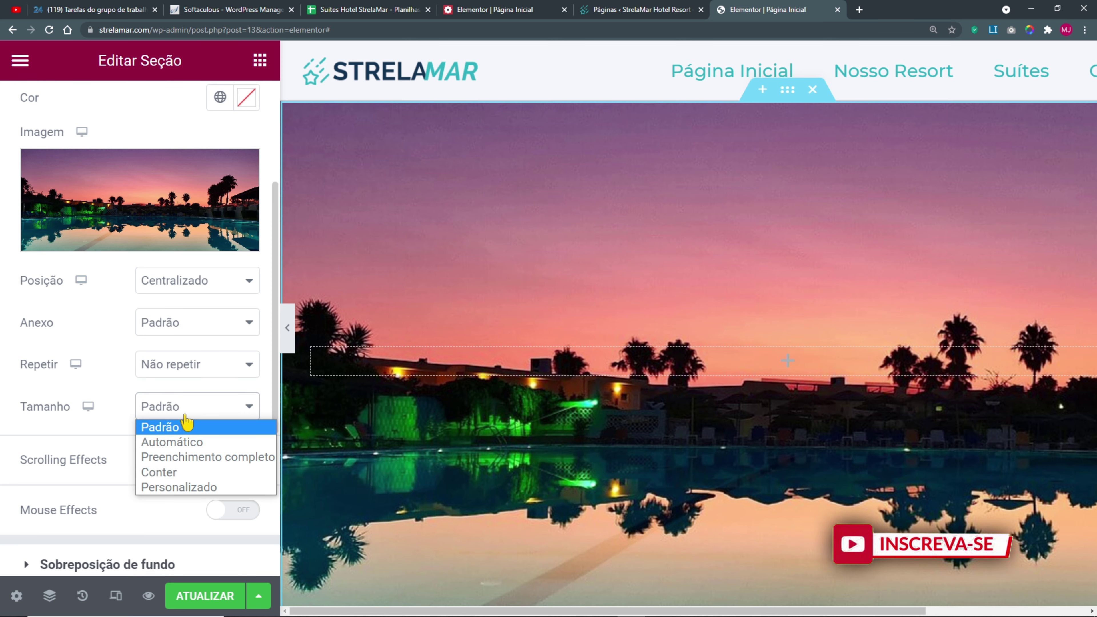
click(189, 455)
key(ctrl+0)
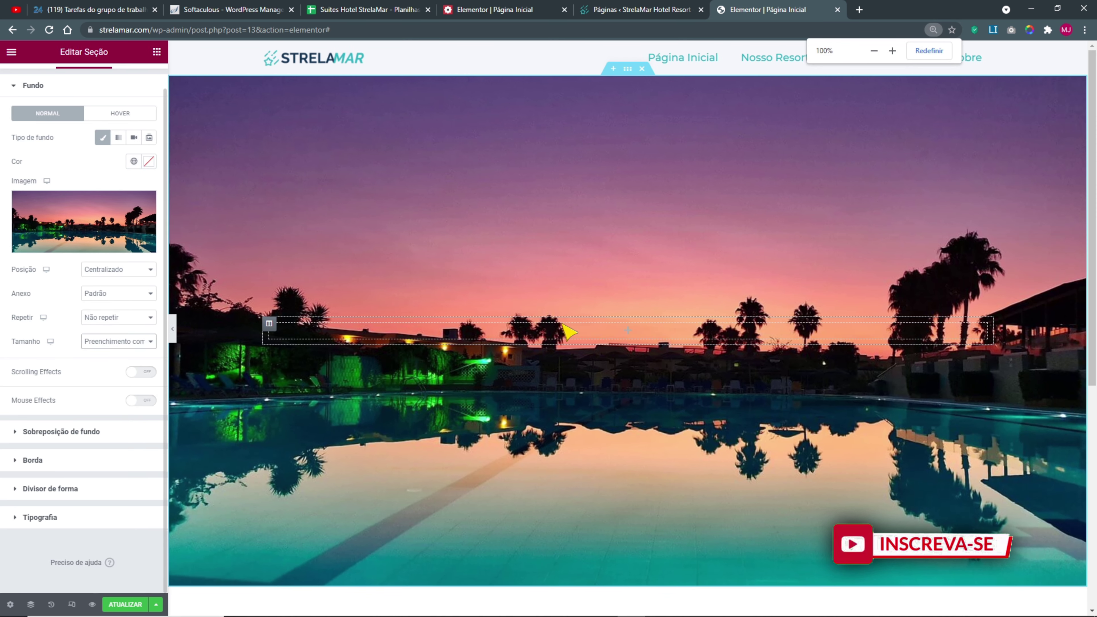
- Preview the page at full width and examine the picture section, header and footer while moving through the page
click(176, 330)
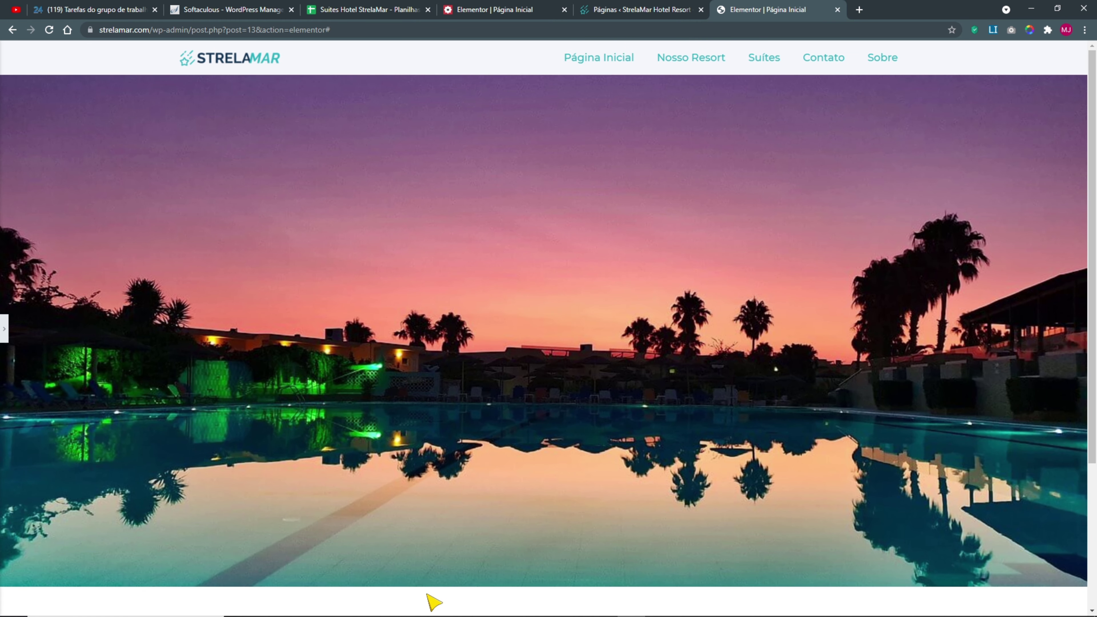
scroll(470, 506, down, 5)
scroll(480, 475, up, 5)
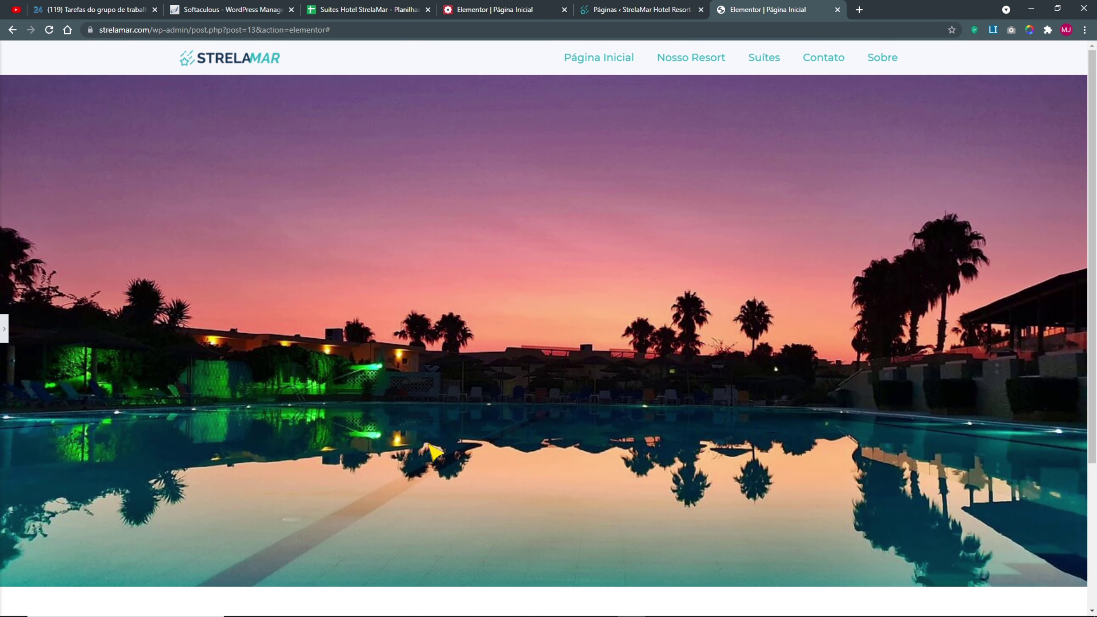
scroll(527, 164, down, 5)
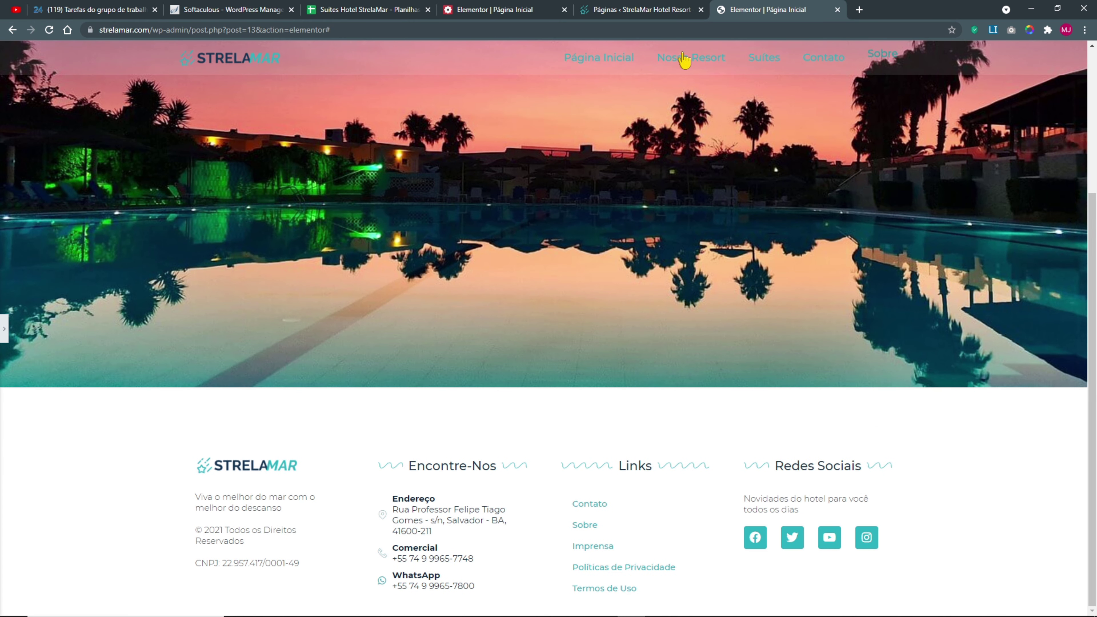
scroll(587, 227, up, 5)
scroll(588, 229, down, 5)
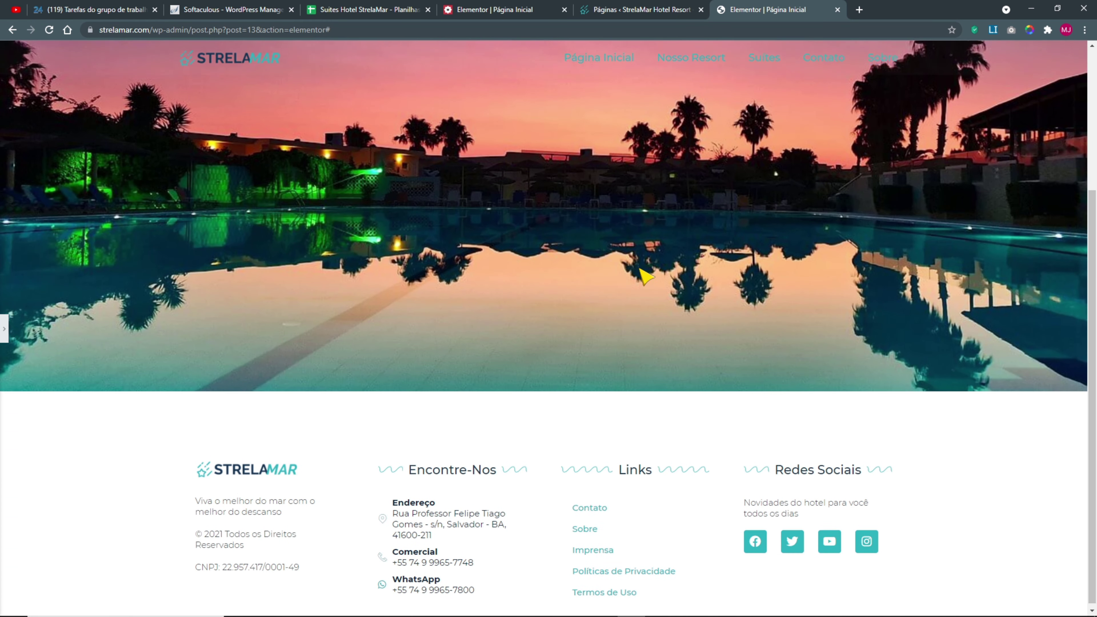
scroll(642, 275, up, 5)
- Compare the header's appearance over the page content between the reference home page and the page being built
click(495, 9)
scroll(632, 184, down, 5)
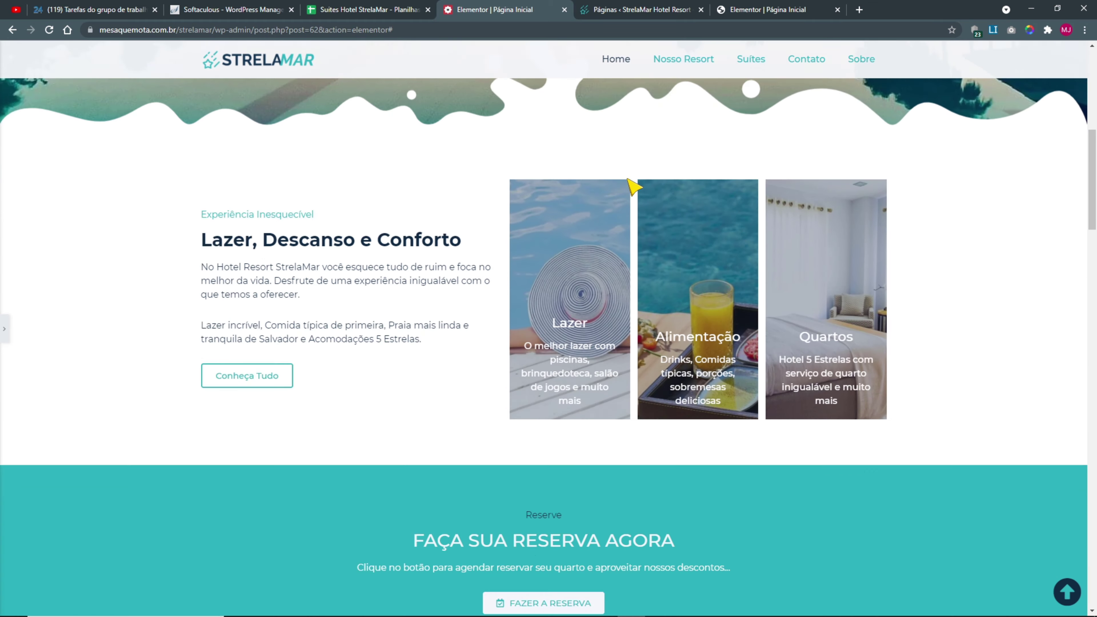
scroll(632, 186, up, 5)
click(768, 10)
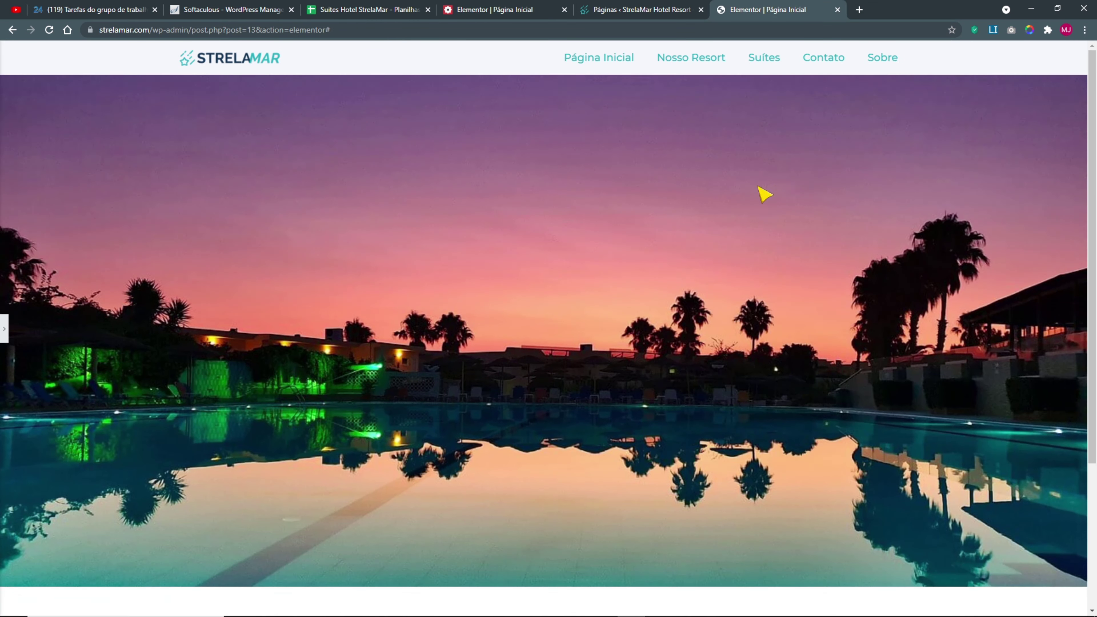
scroll(761, 192, down, 5)
scroll(765, 205, up, 3)
scroll(716, 130, down, 3)
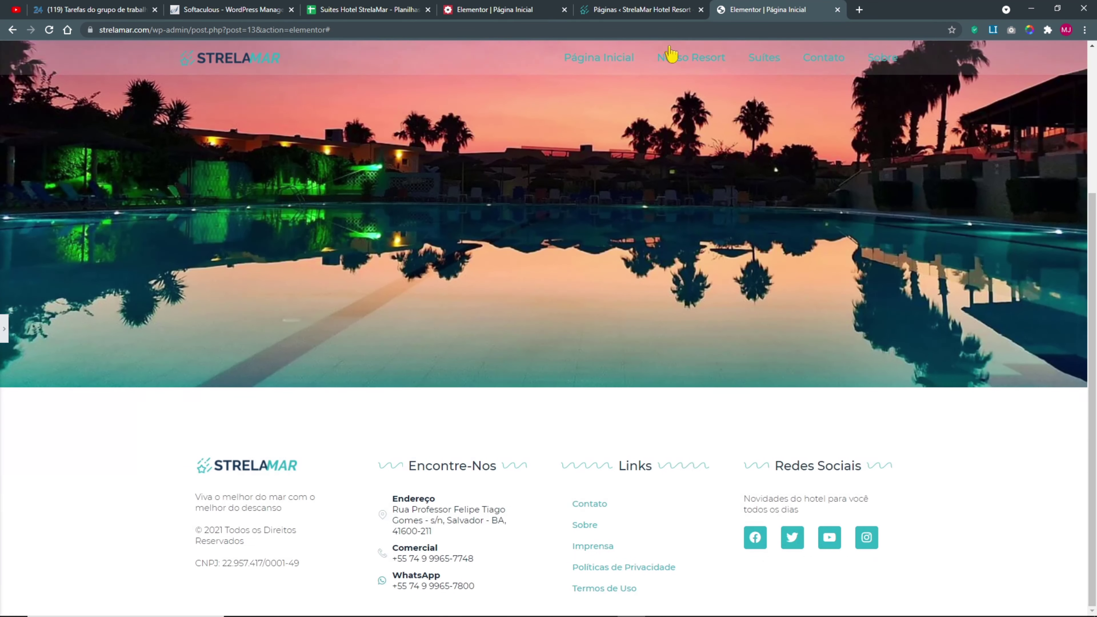
scroll(681, 125, up, 3)
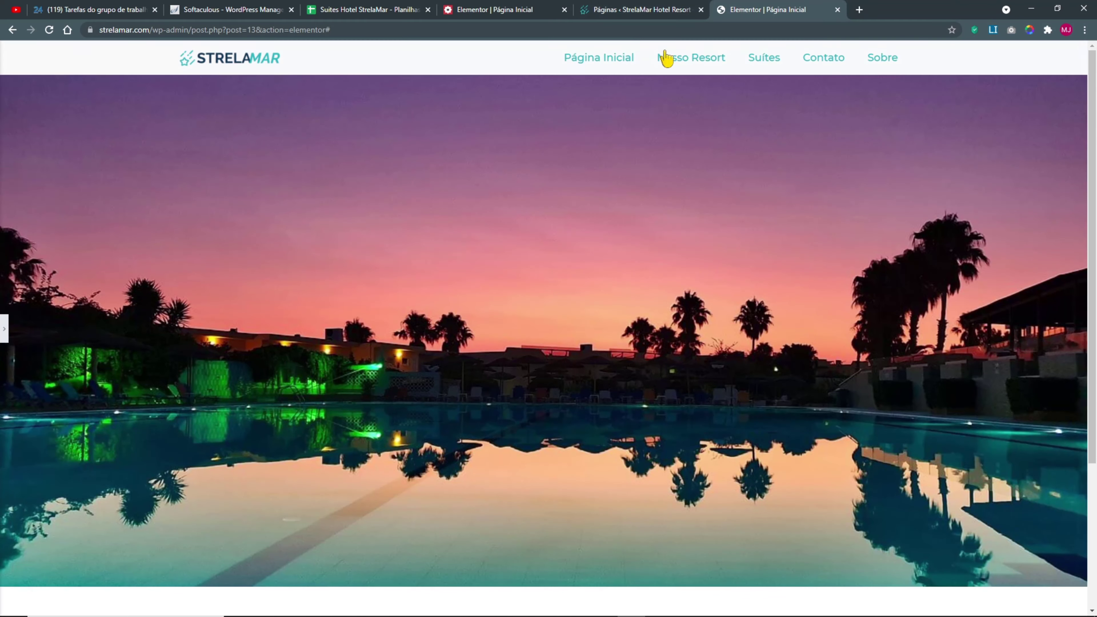
- Look through the reference home page's leisure, reservation and suite sections
click(483, 13)
scroll(661, 166, down, 10)
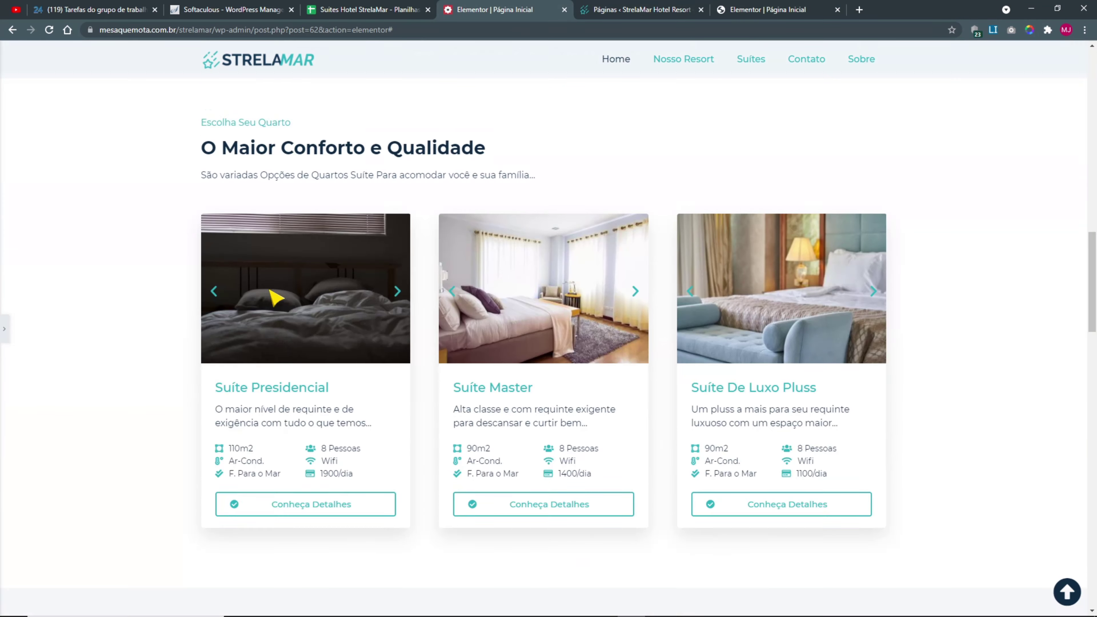
scroll(275, 298, down, 5)
scroll(275, 298, up, 9)
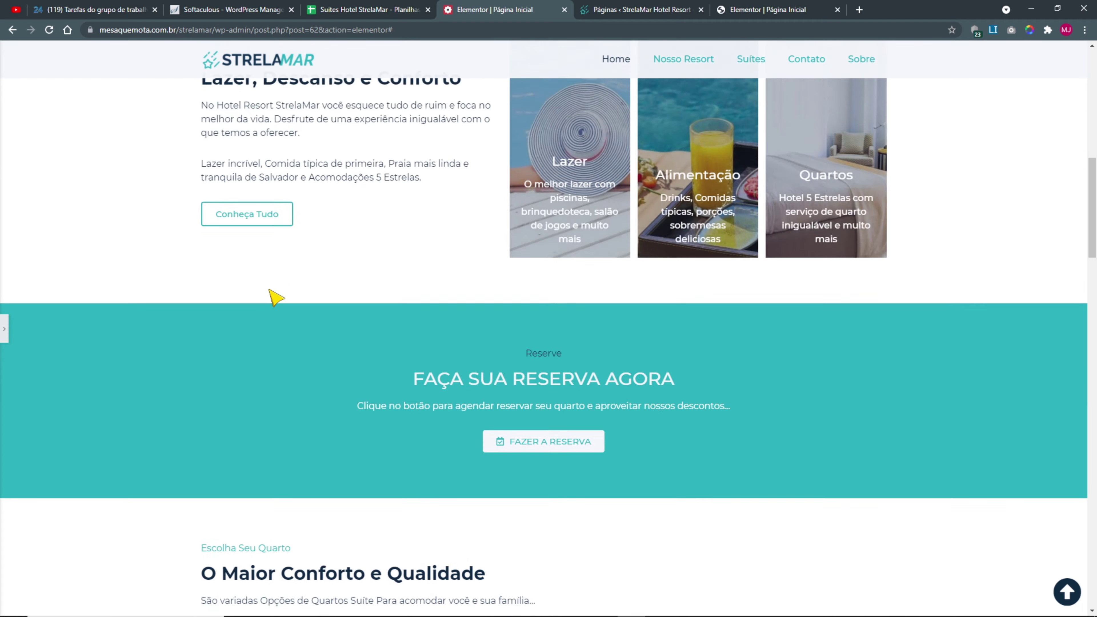
- Look through the reference home page from its splash-edged top section down to the quote and footer
scroll(275, 299, up, 10)
scroll(275, 298, down, 3)
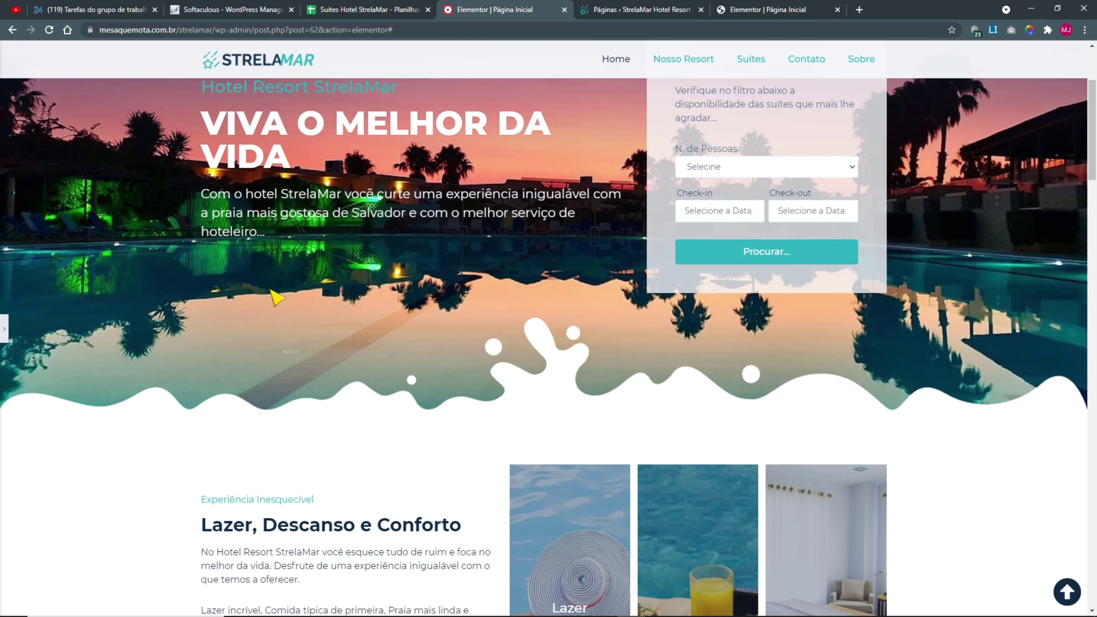
scroll(275, 298, down, 15)
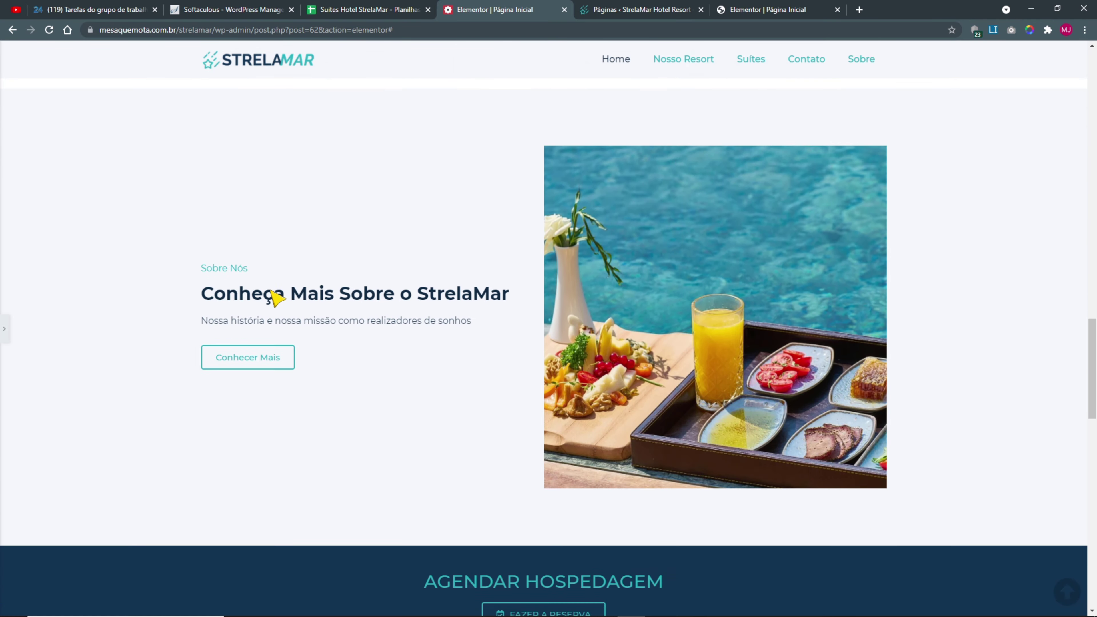
scroll(277, 297, down, 12)
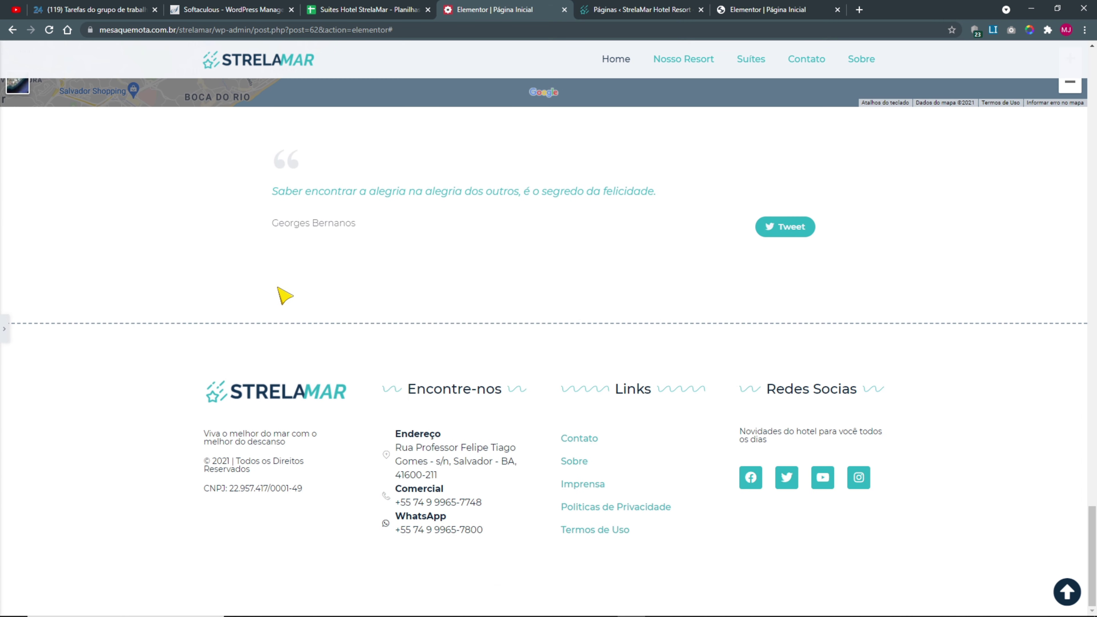
scroll(279, 290, up, 16)
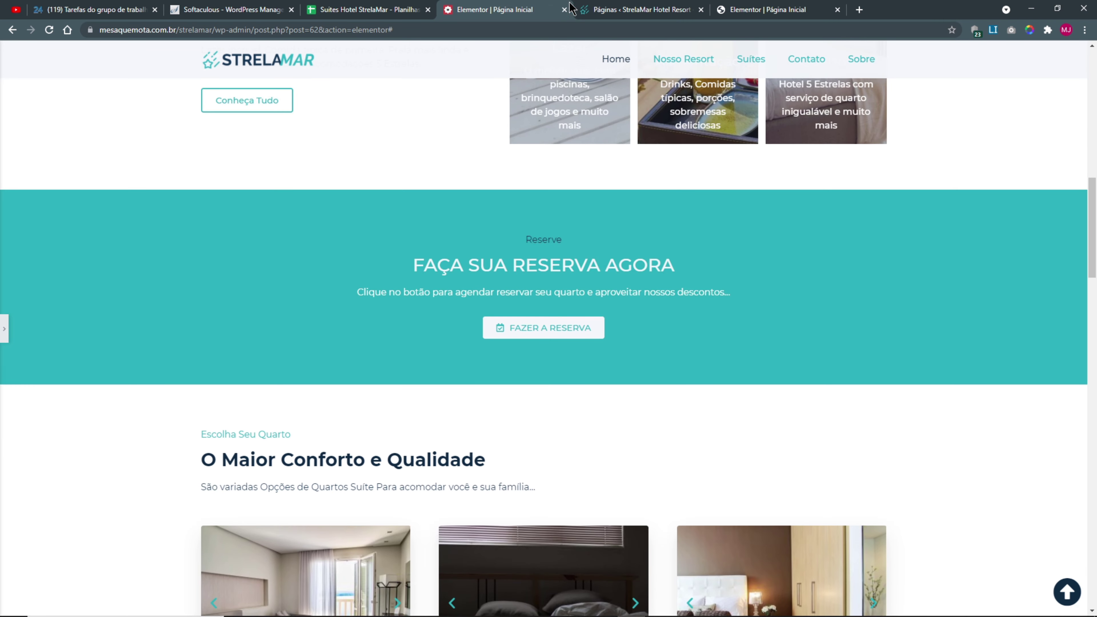
- Switch back to the home page being built and show its section editing panel enlarged
click(632, 10)
click(763, 11)
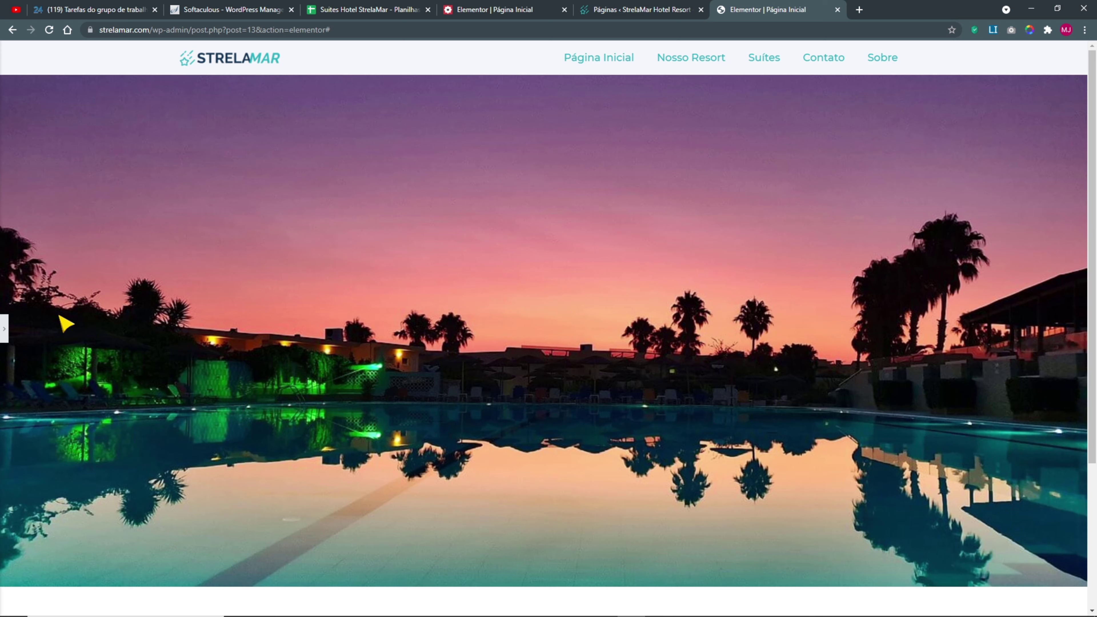
click(4, 327)
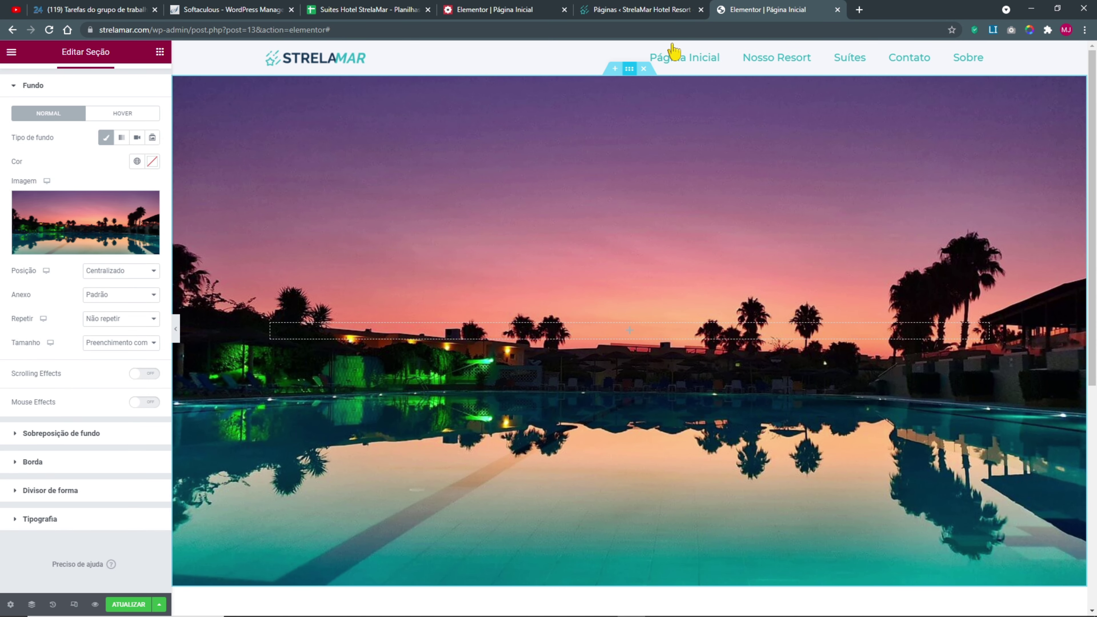
scroll(538, 530, down, 3)
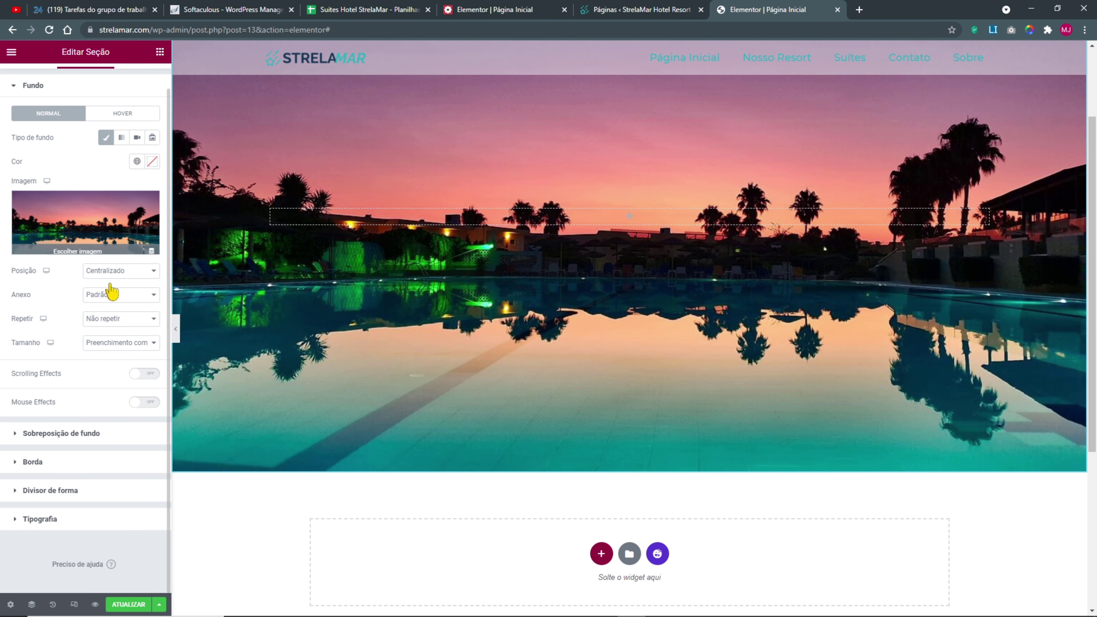
key(ctrl+plus)
key(ctrl+plus)
key(ctrl+plus)
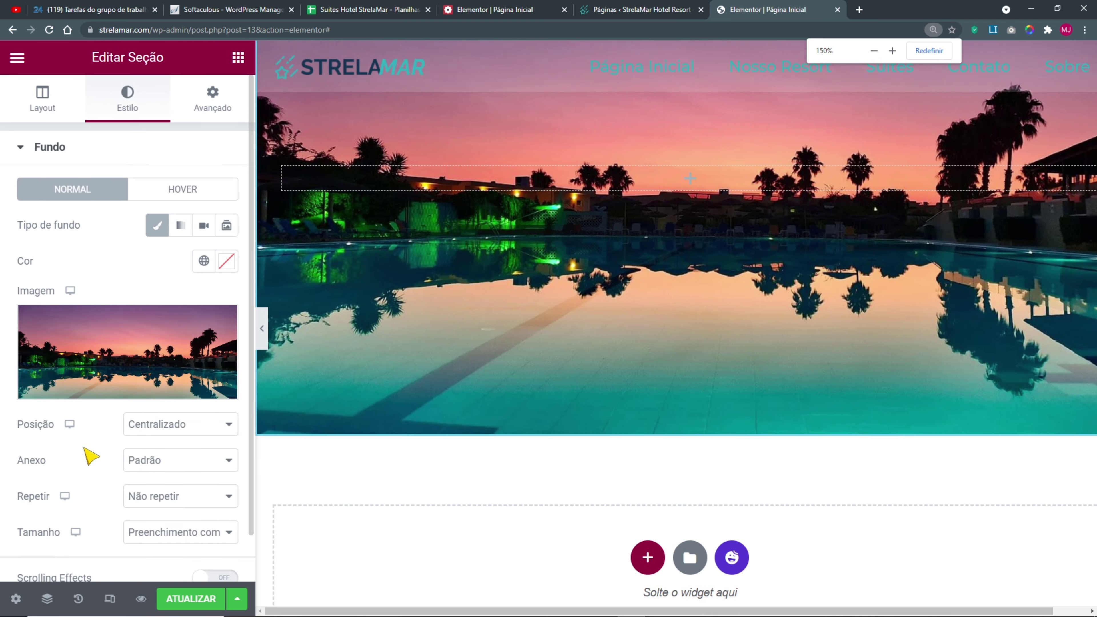
- Try the Curva assimétrica shape as the divider on the pool section's lower edge
click(34, 425)
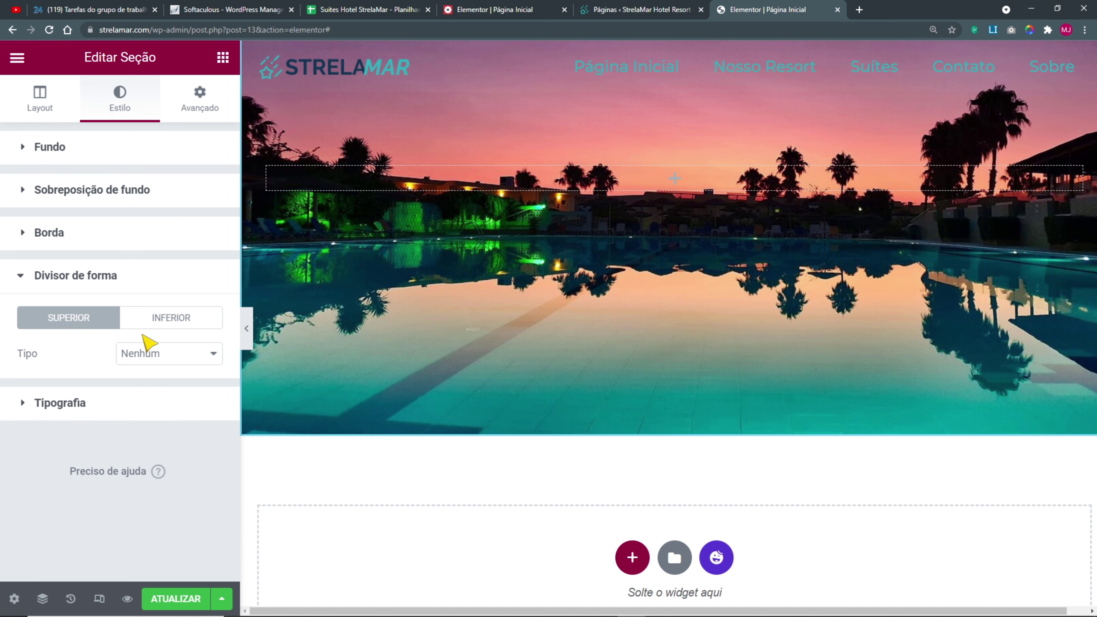
double_click(47, 280)
click(80, 283)
scroll(517, 173, down, 6)
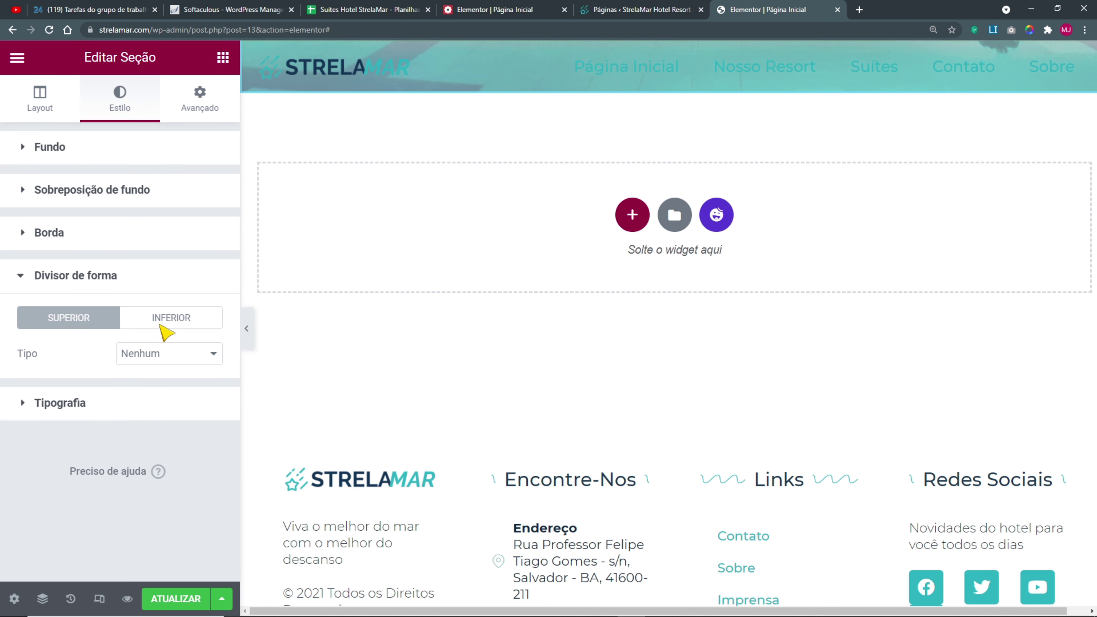
click(170, 321)
click(151, 358)
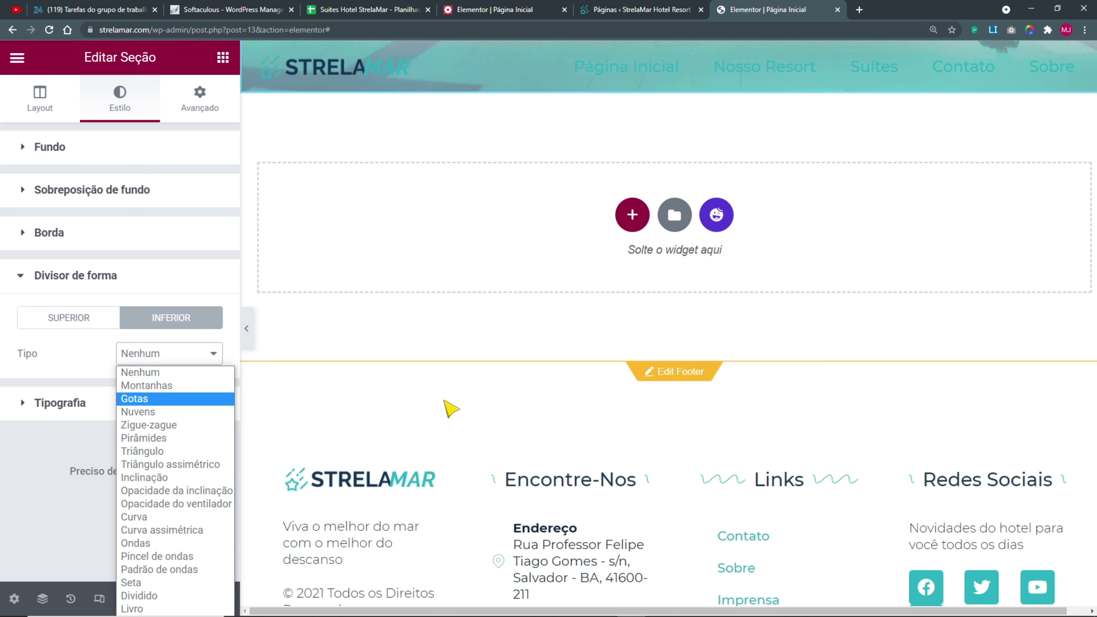
scroll(449, 408, down, 2)
key(ctrl+0)
click(130, 250)
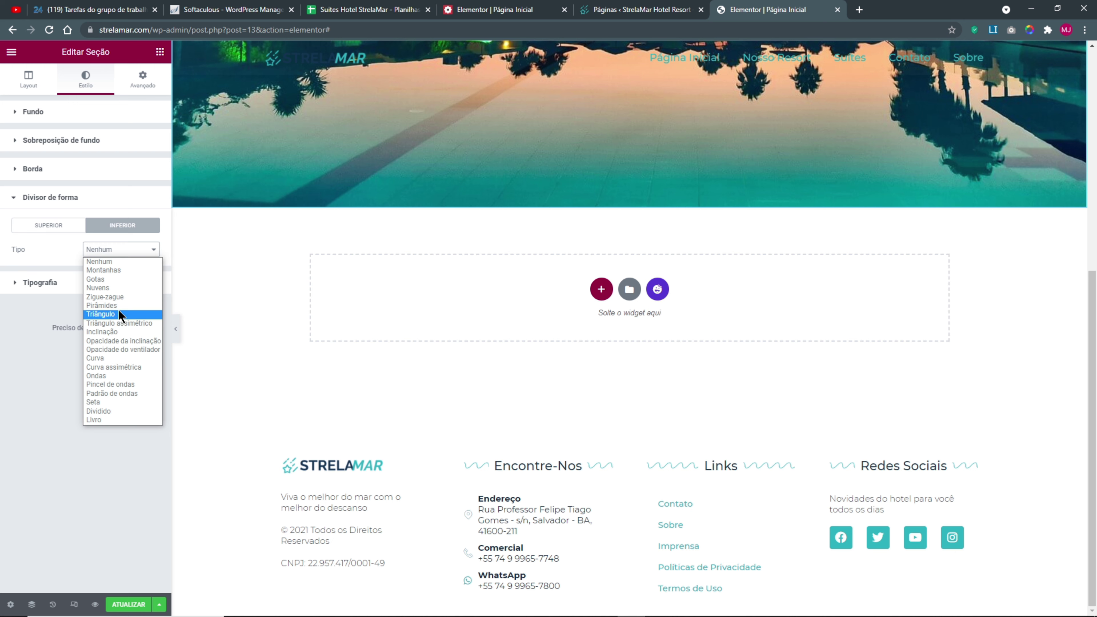
click(114, 367)
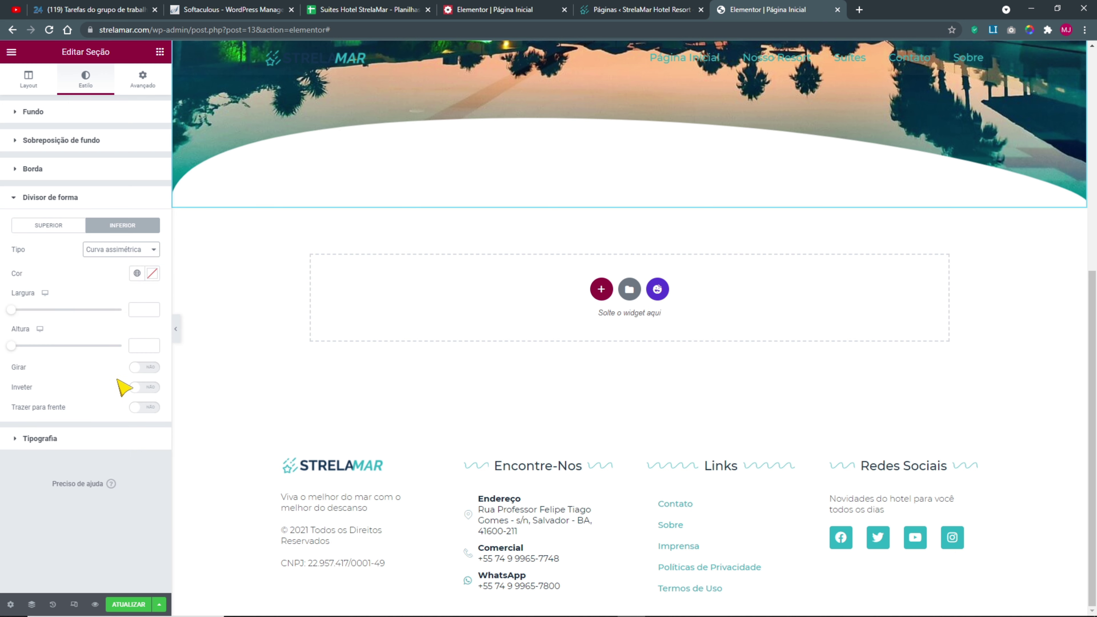
- Change the lower divider's shape to Padrão de ondas and then to Ondas
key(Down)
key(Down)
key(Down)
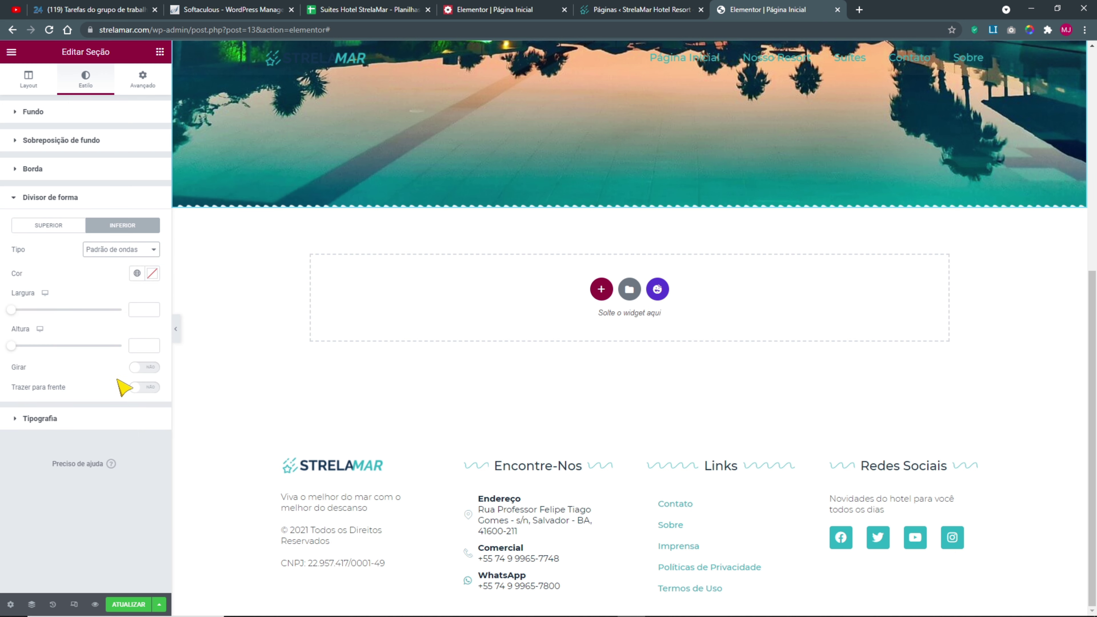
click(144, 250)
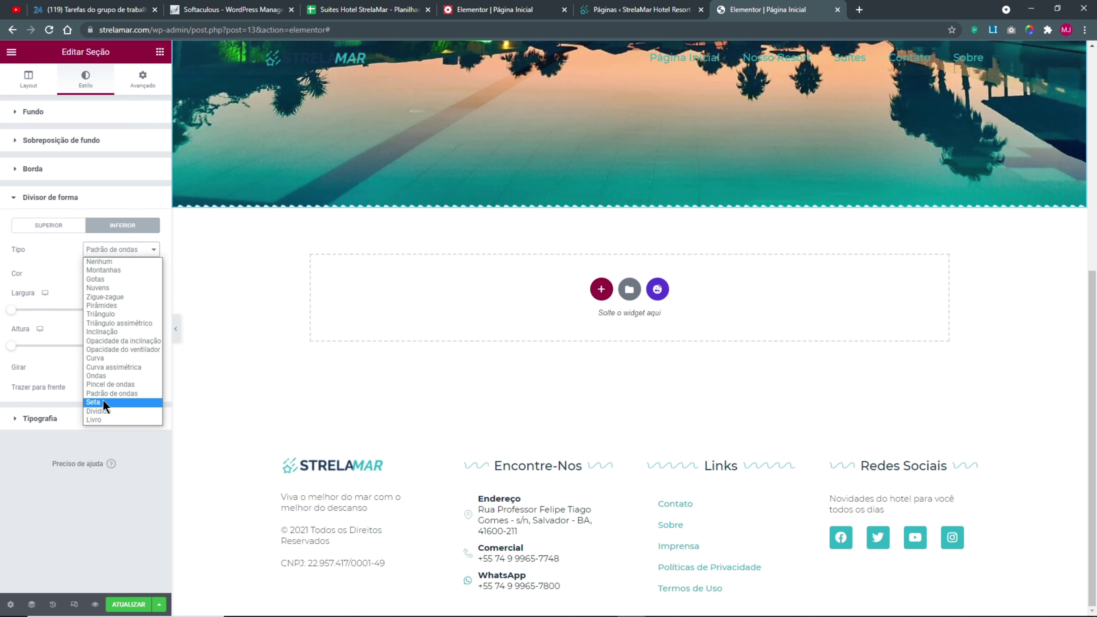
click(106, 376)
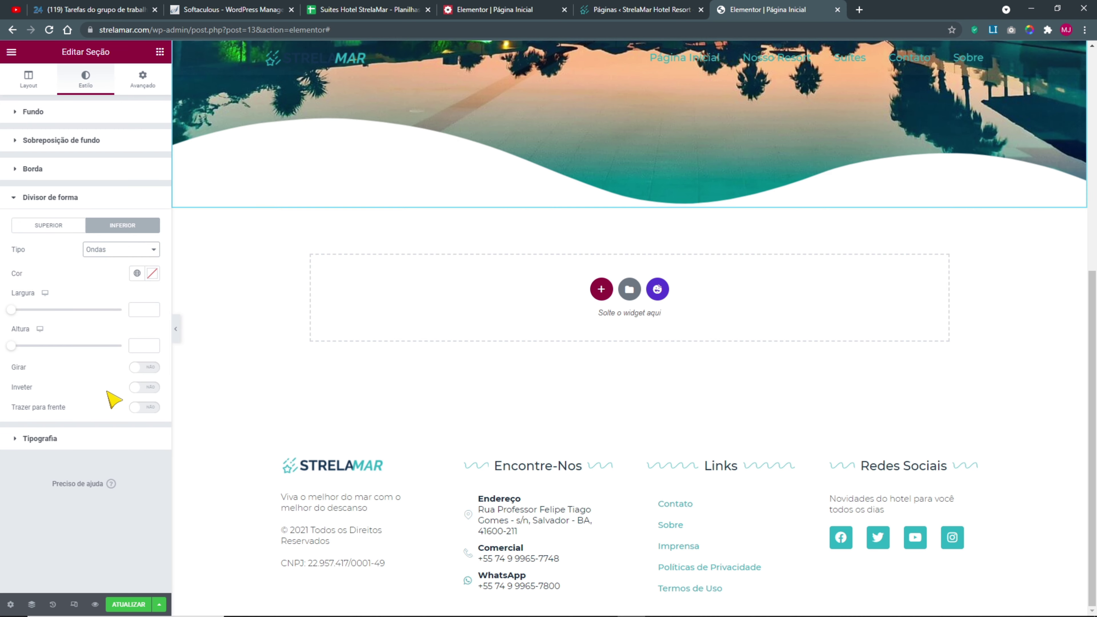
- Enable the Shape Divider and Background Overlay features of HappyAddons in the WordPress admin, save the changes and purge the LiteSpeed cache
click(669, 9)
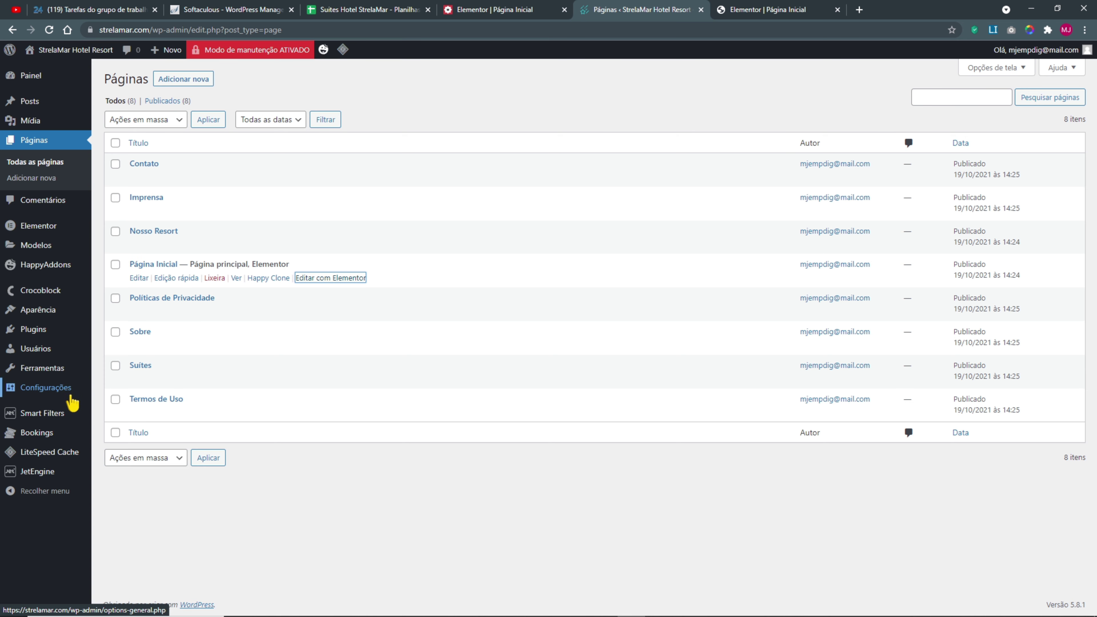
click(48, 265)
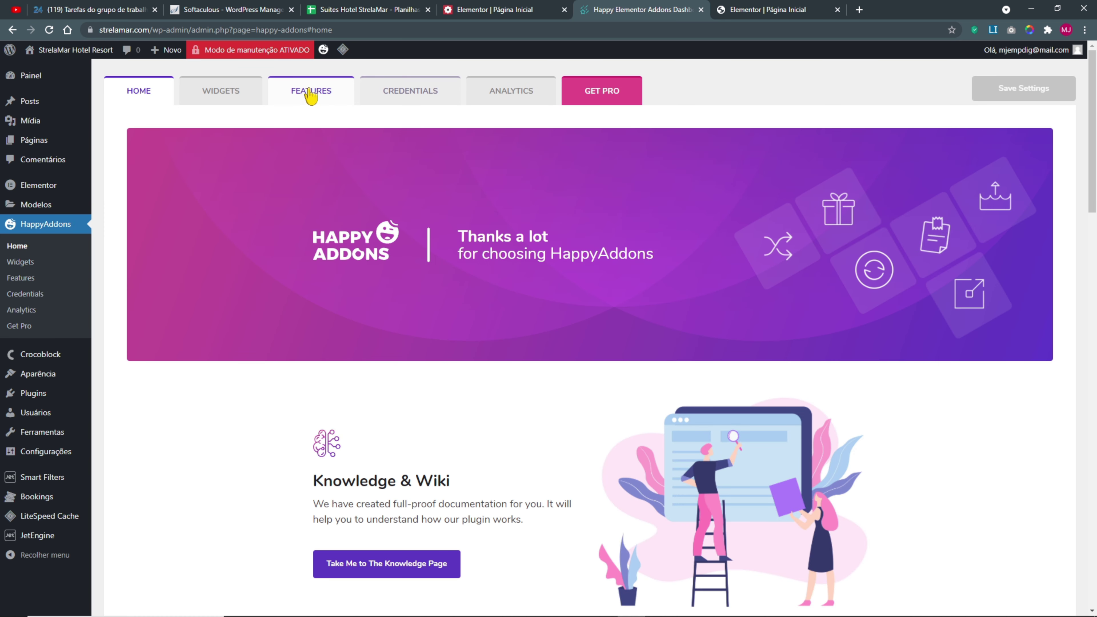
click(311, 92)
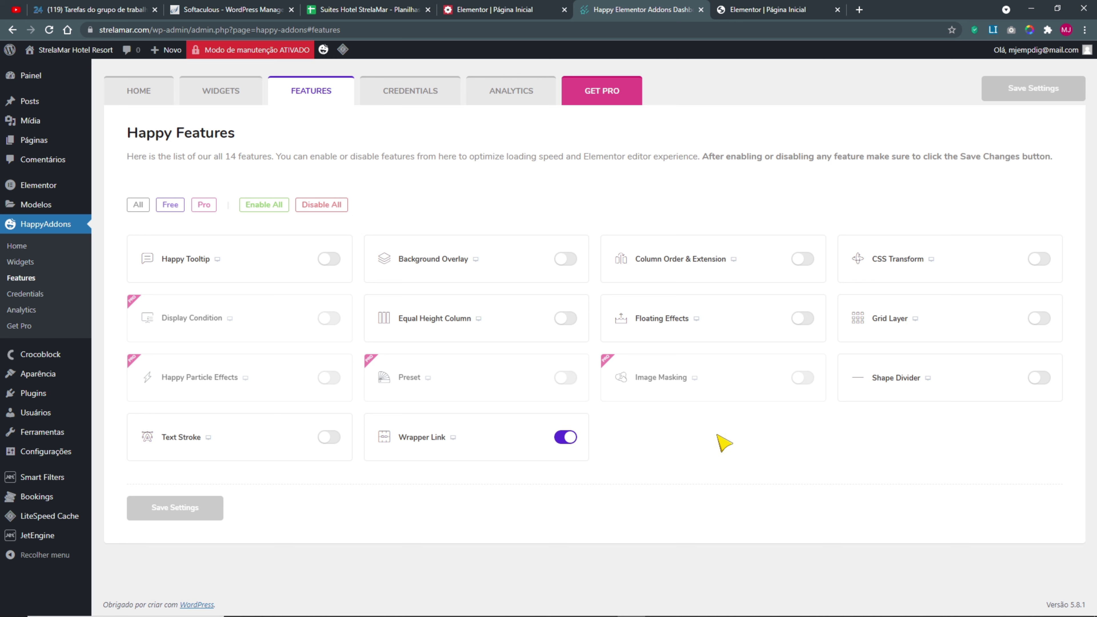
click(1039, 378)
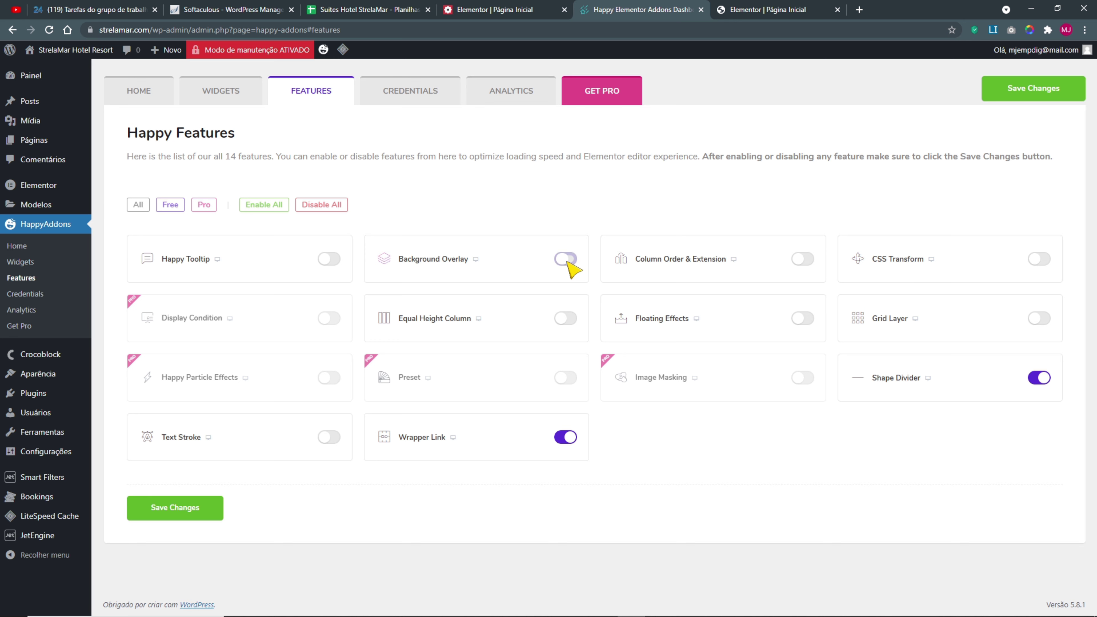
click(186, 512)
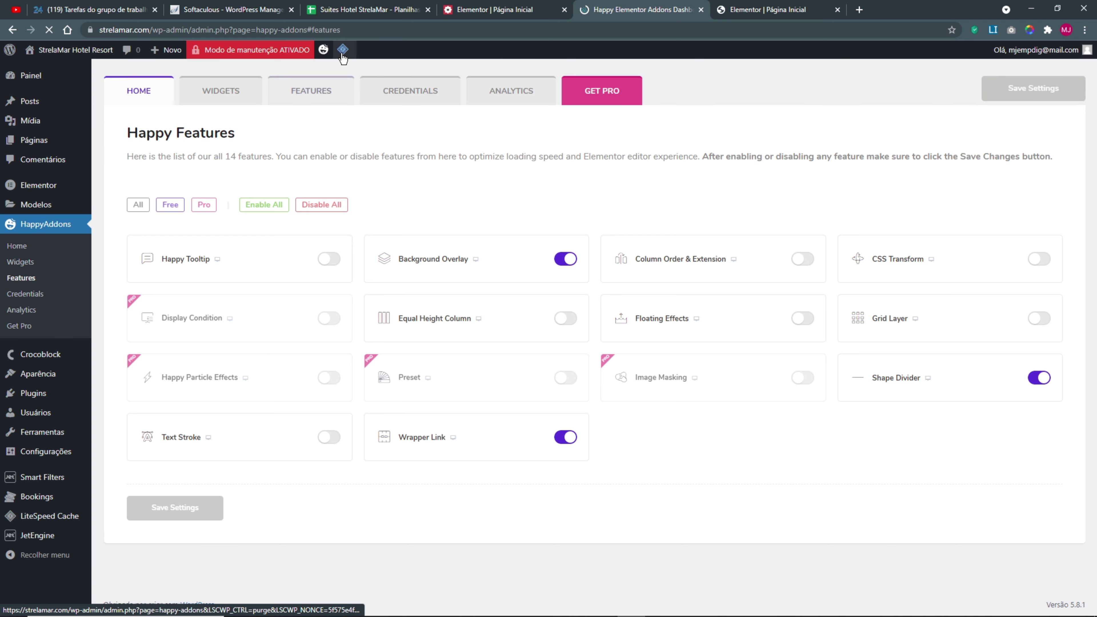
mouse_move(342, 49)
click(364, 119)
- Update the home page being built and reload its Elementor editor
key(ctrl+Tab)
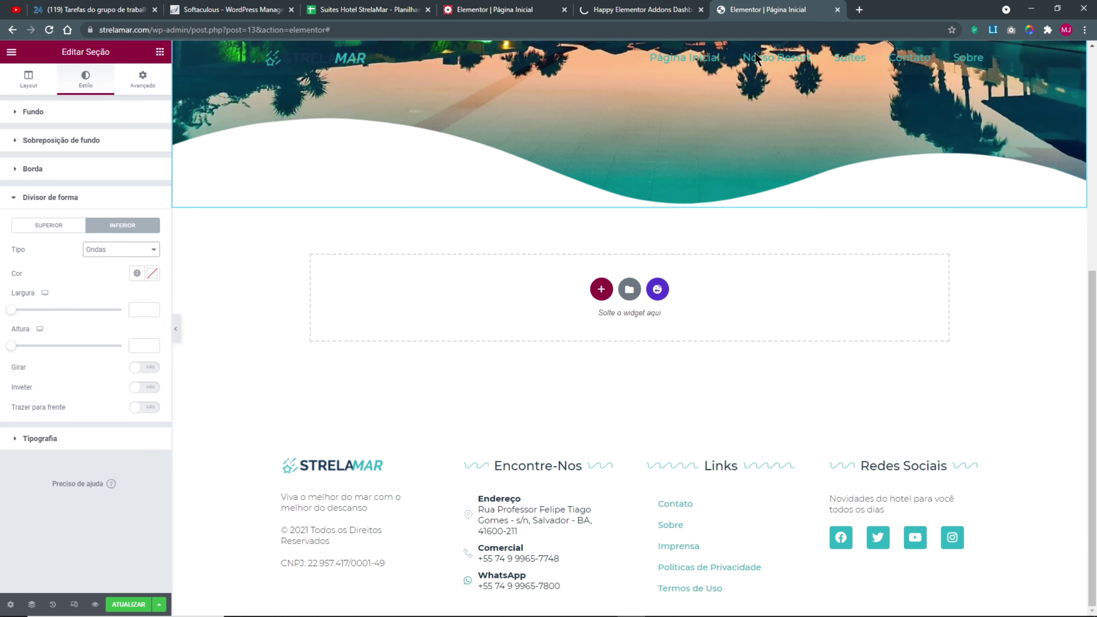
click(137, 604)
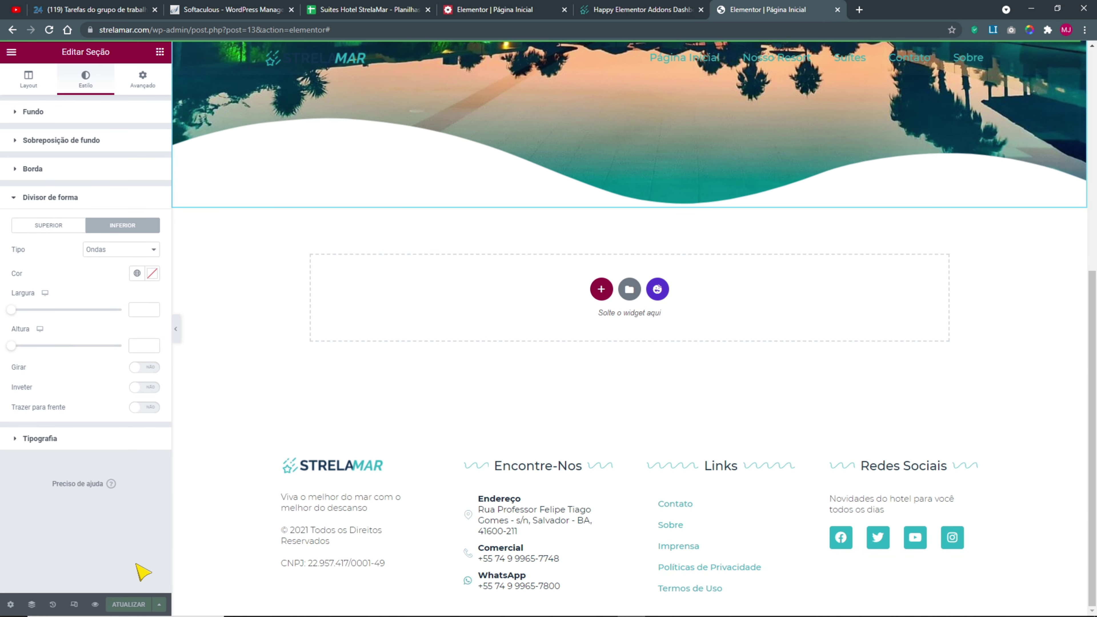
key(F5)
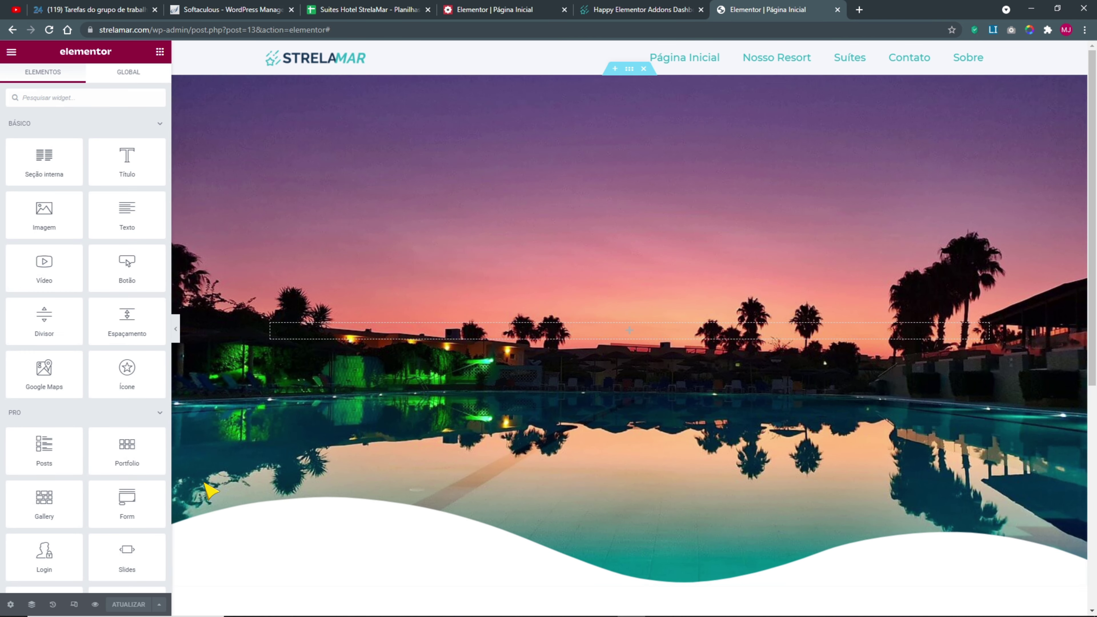
- Open the pool section's lower shape divider settings and look through the extended list of types
right_click(633, 76)
click(646, 85)
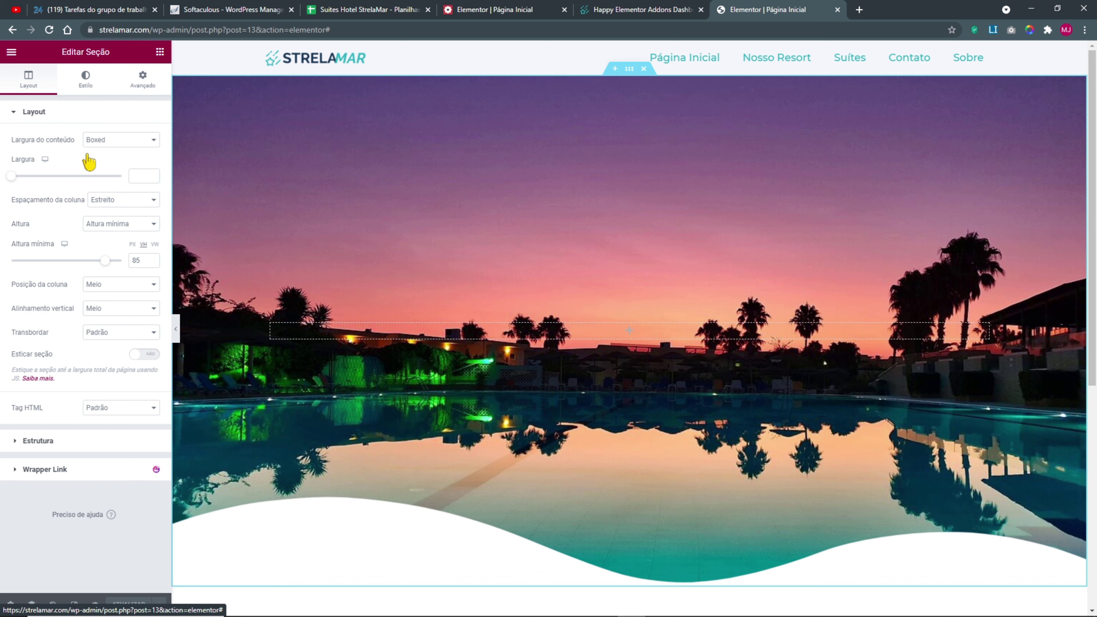
click(85, 78)
click(61, 517)
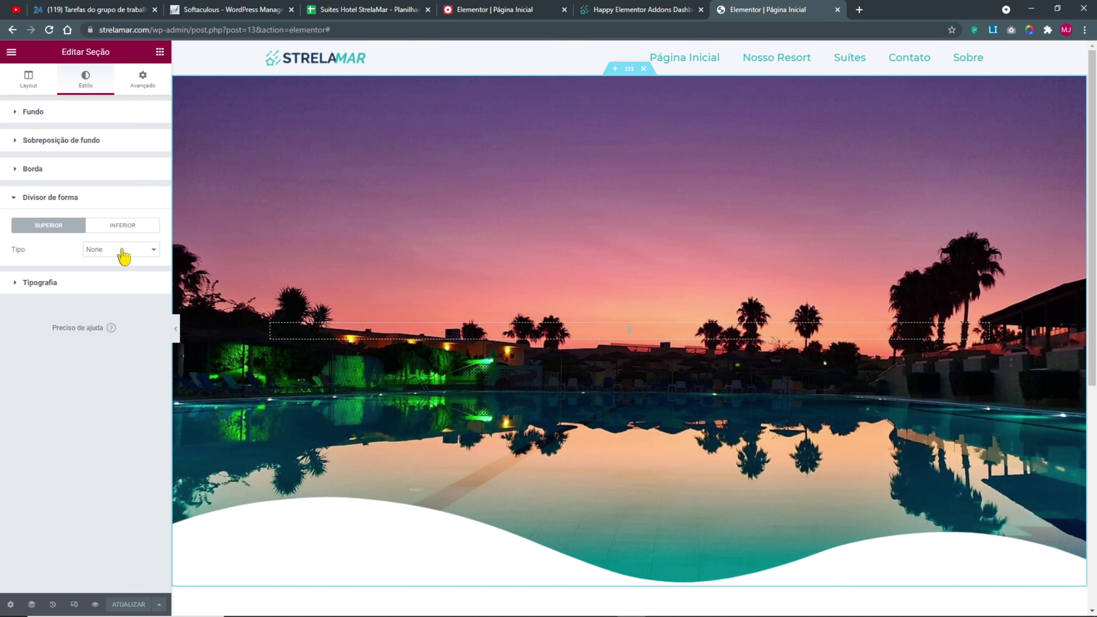
click(123, 226)
click(117, 250)
scroll(152, 355, down, 5)
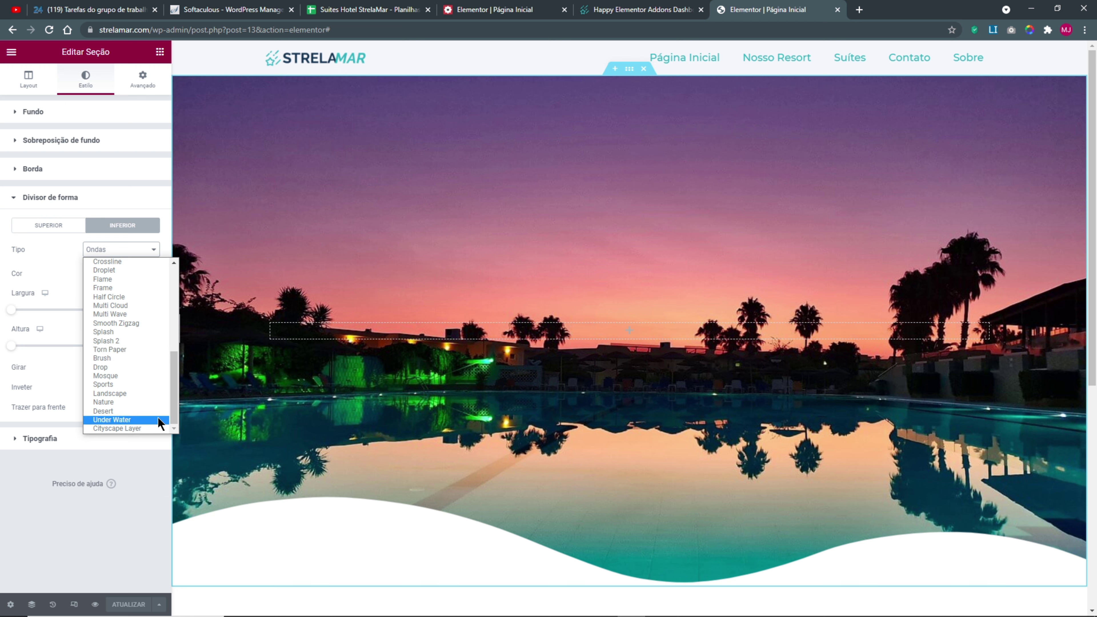
drag(170, 411, 176, 392)
- Set the pool section's lower shape divider to the Happy Shapes type Splash 2
key(ctrl+plus)
key(ctrl+plus)
key(ctrl+plus)
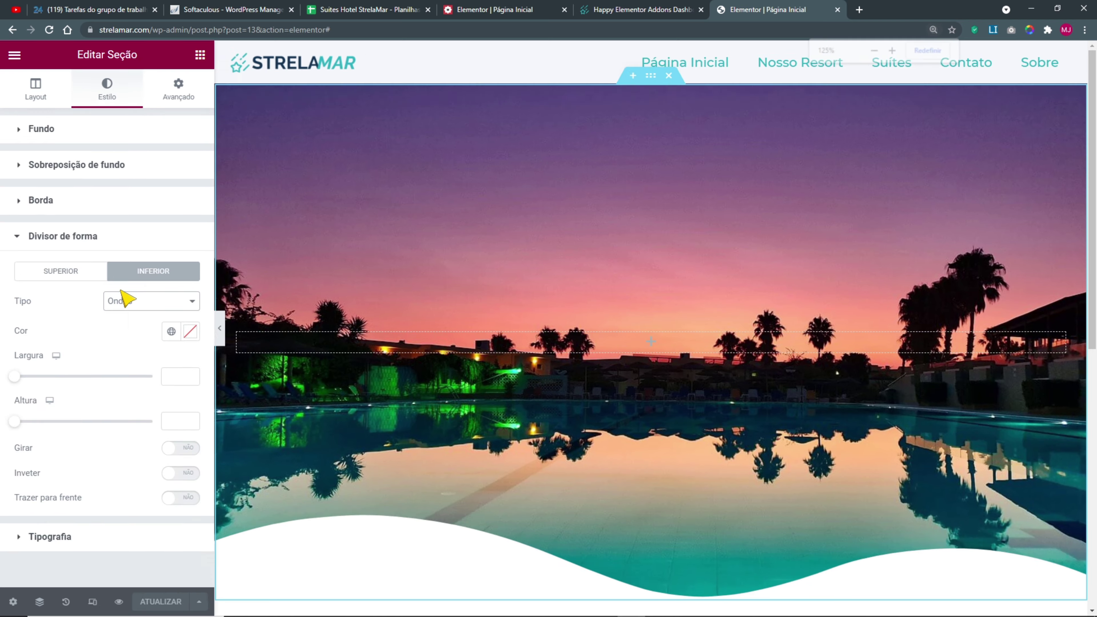
scroll(198, 329, down, 1)
click(201, 273)
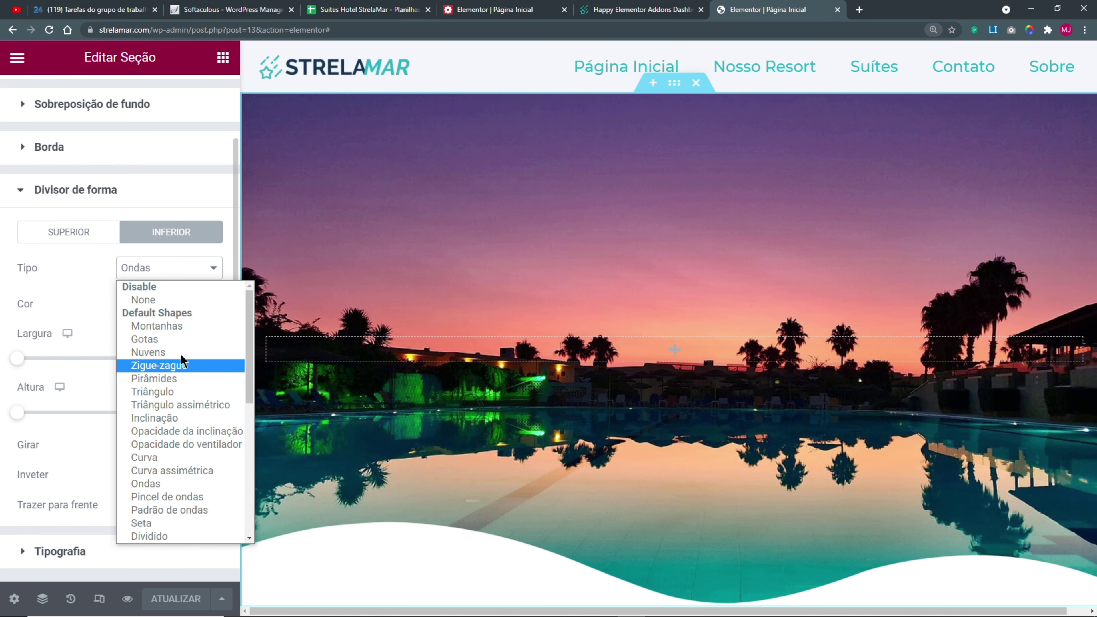
drag(244, 324, 246, 378)
scroll(213, 389, down, 3)
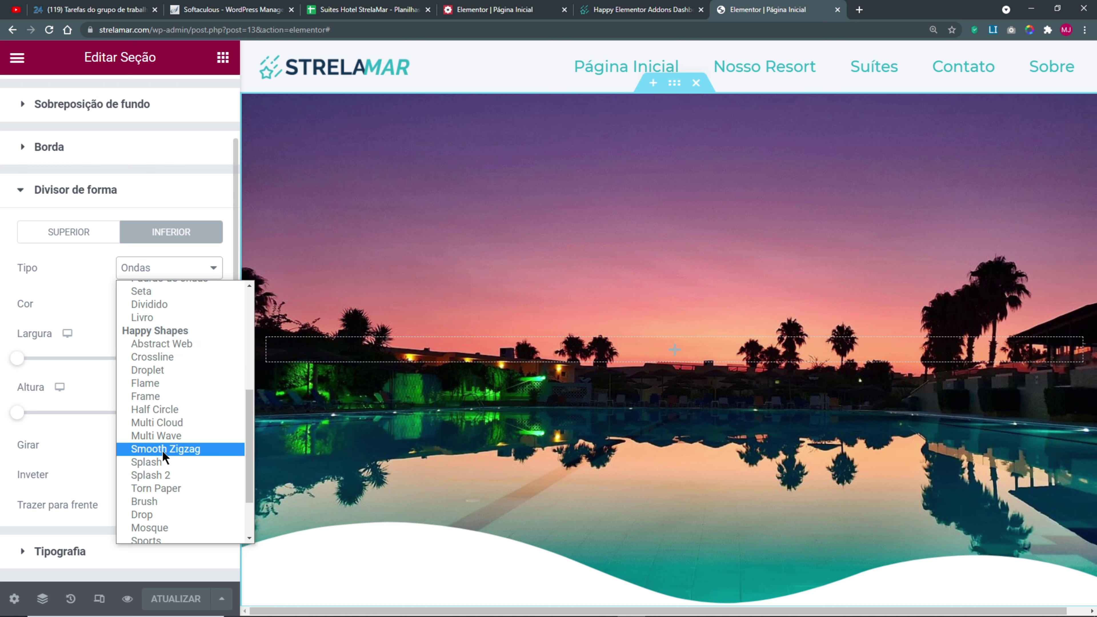
click(163, 462)
scroll(646, 421, down, 5)
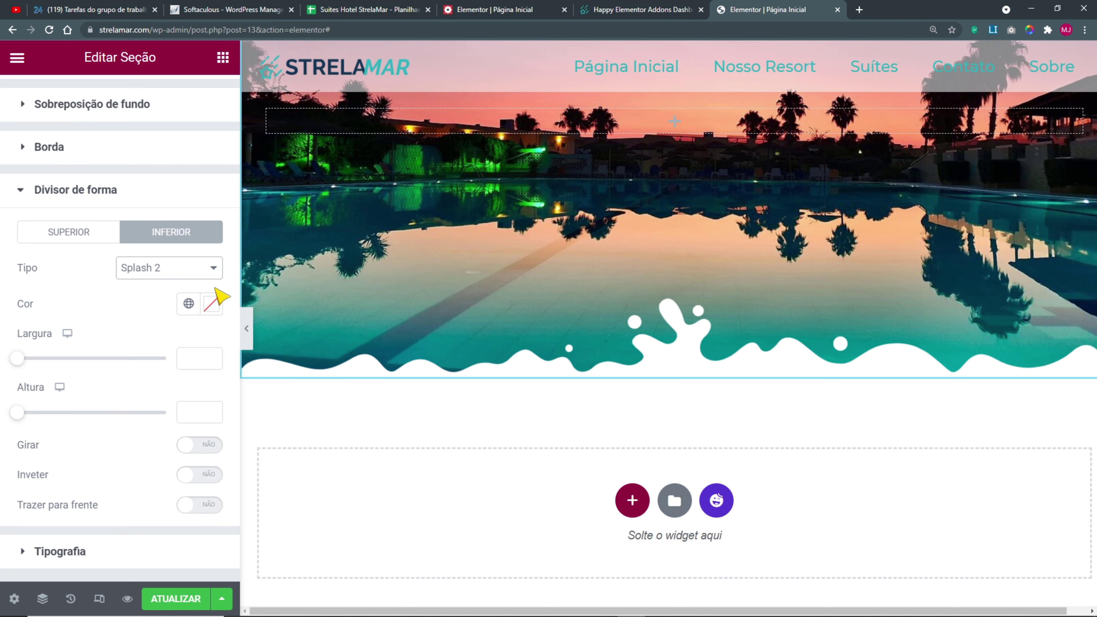
- Try the Sports shape on the section's lower divider and return the type to Splash 2
click(164, 269)
scroll(172, 473, down, 4)
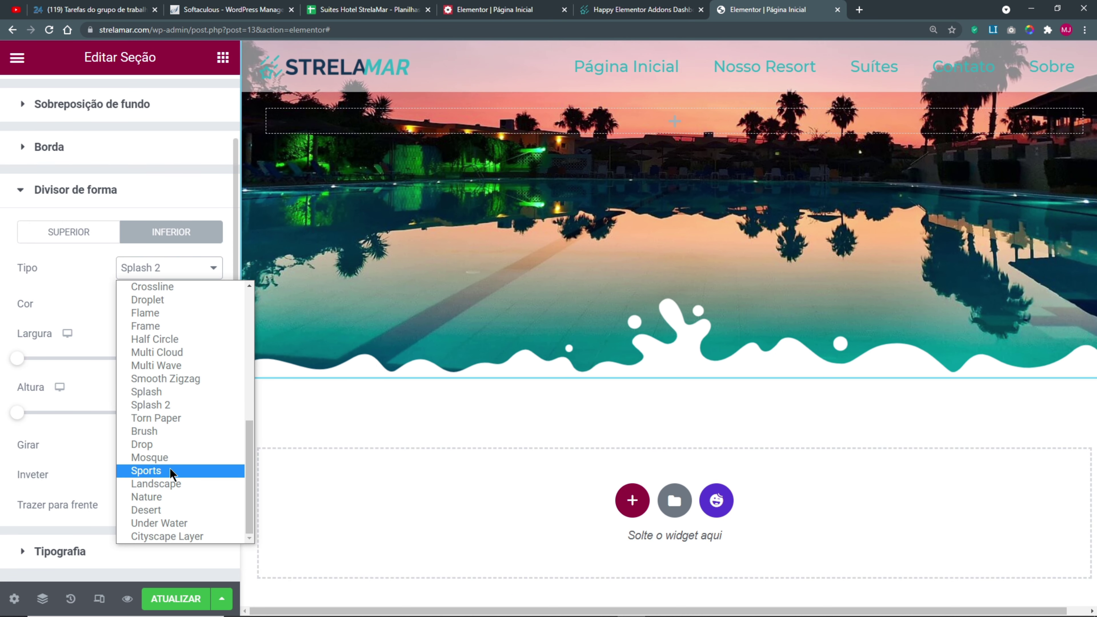
click(172, 472)
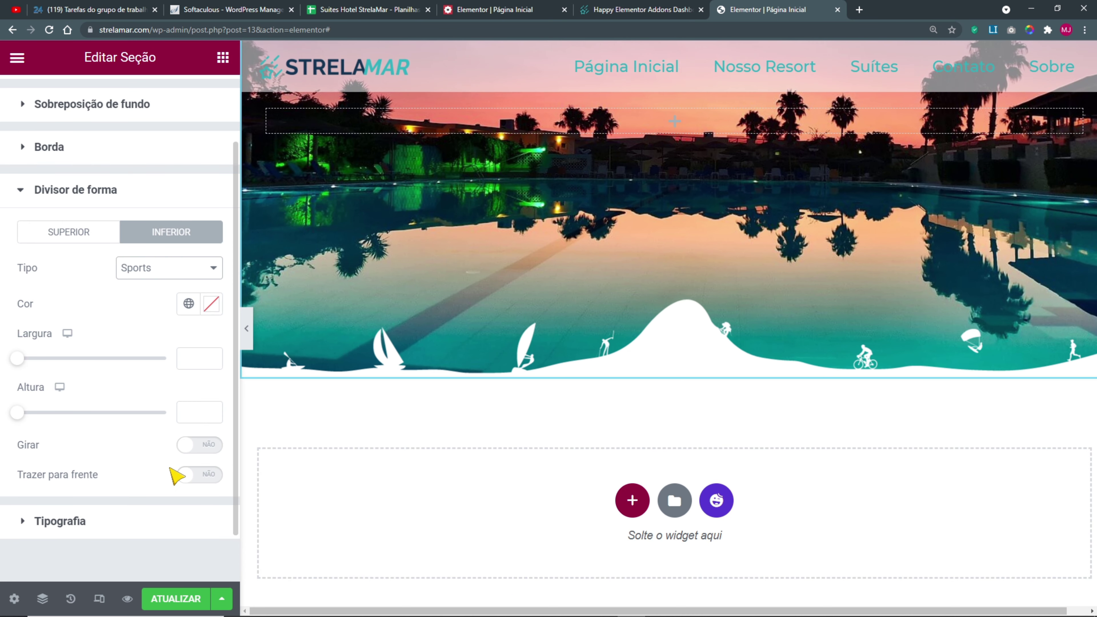
click(183, 271)
scroll(156, 455, down, 2)
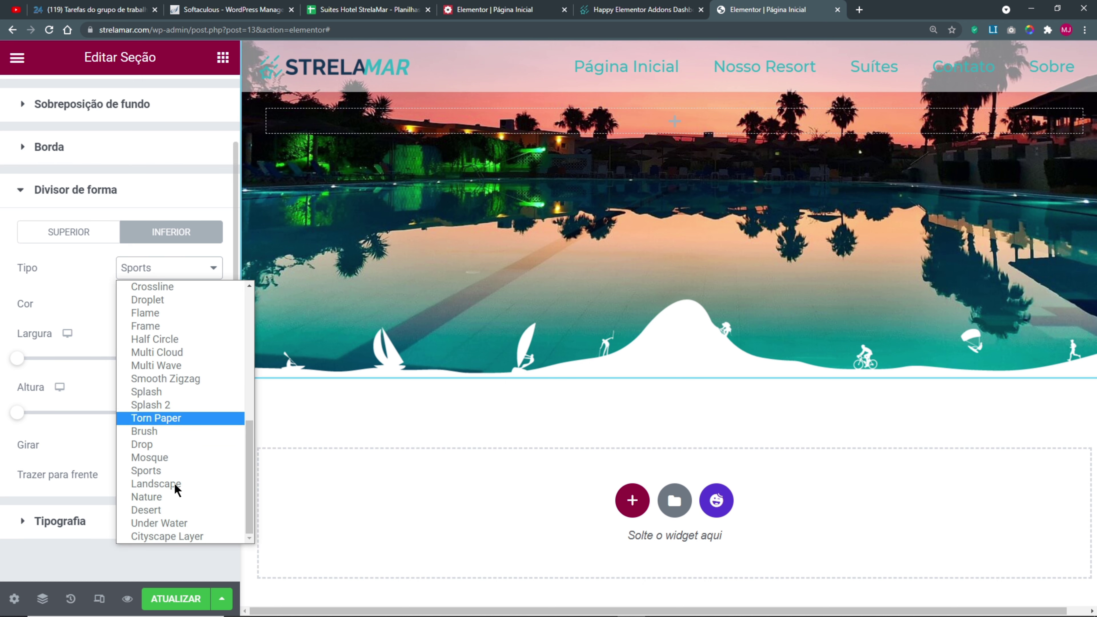
click(163, 405)
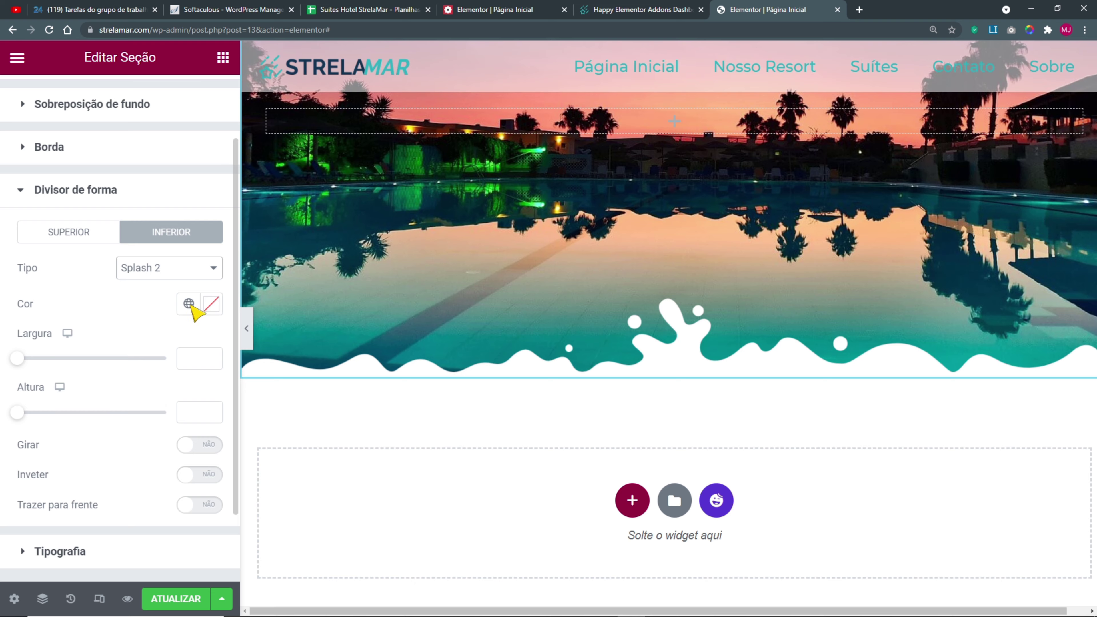
- Reset the browser zoom and close the Happy Elementor Addons dashboard page
key(ctrl+0)
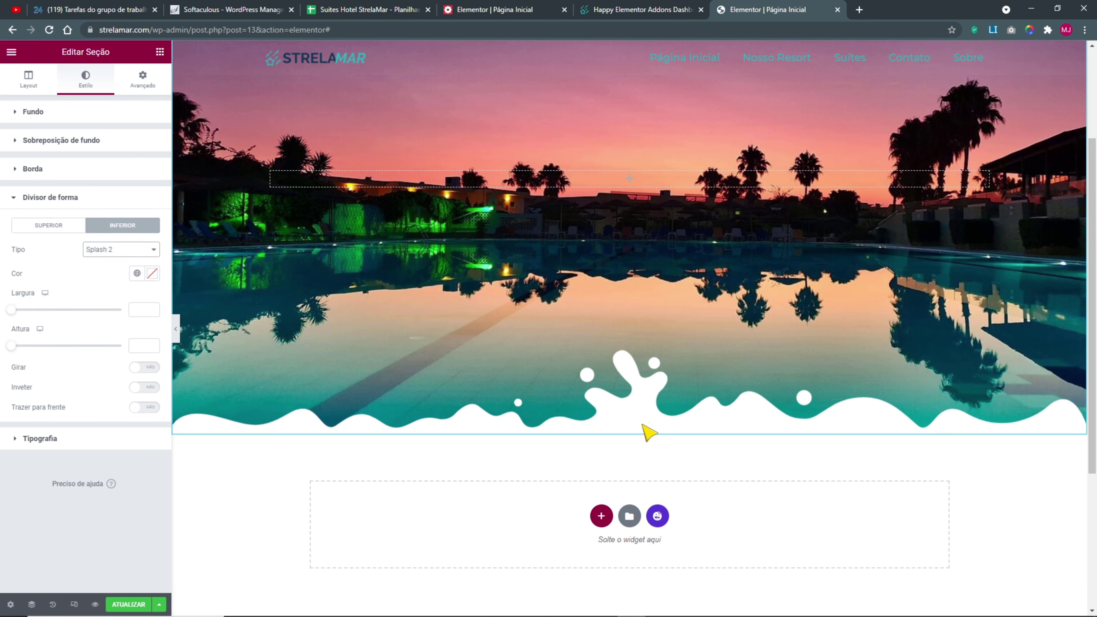
scroll(647, 432, up, 3)
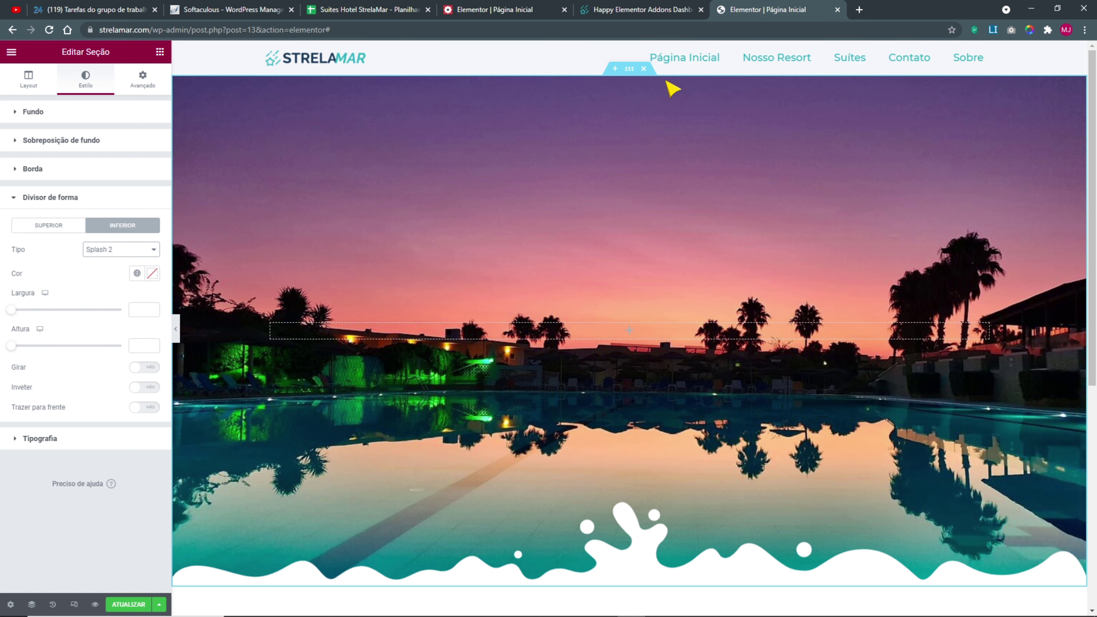
click(631, 9)
click(497, 10)
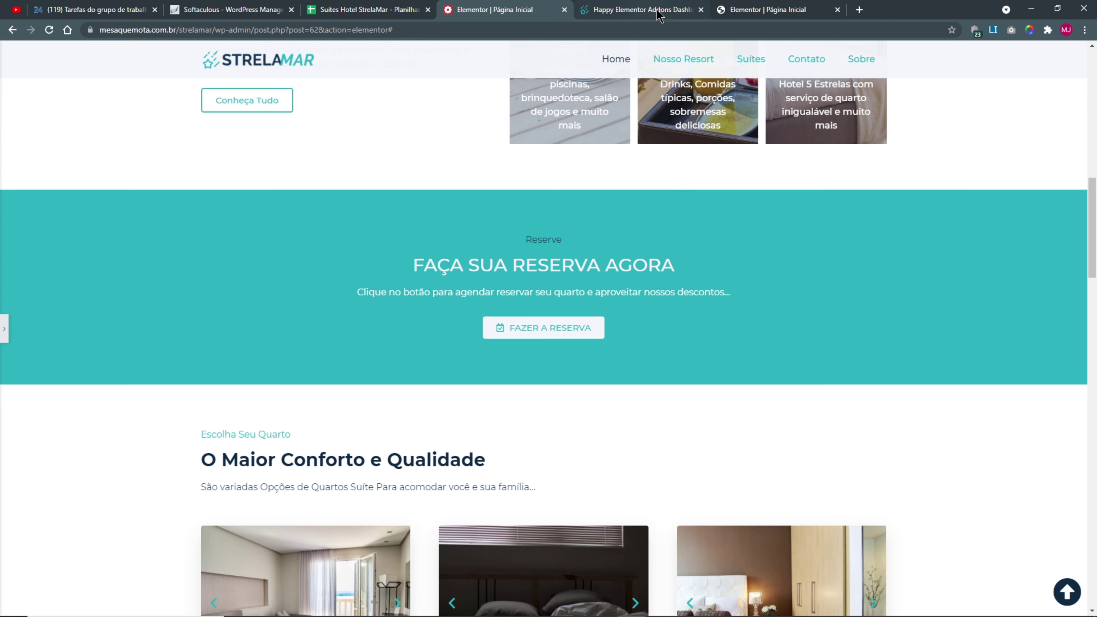
click(700, 10)
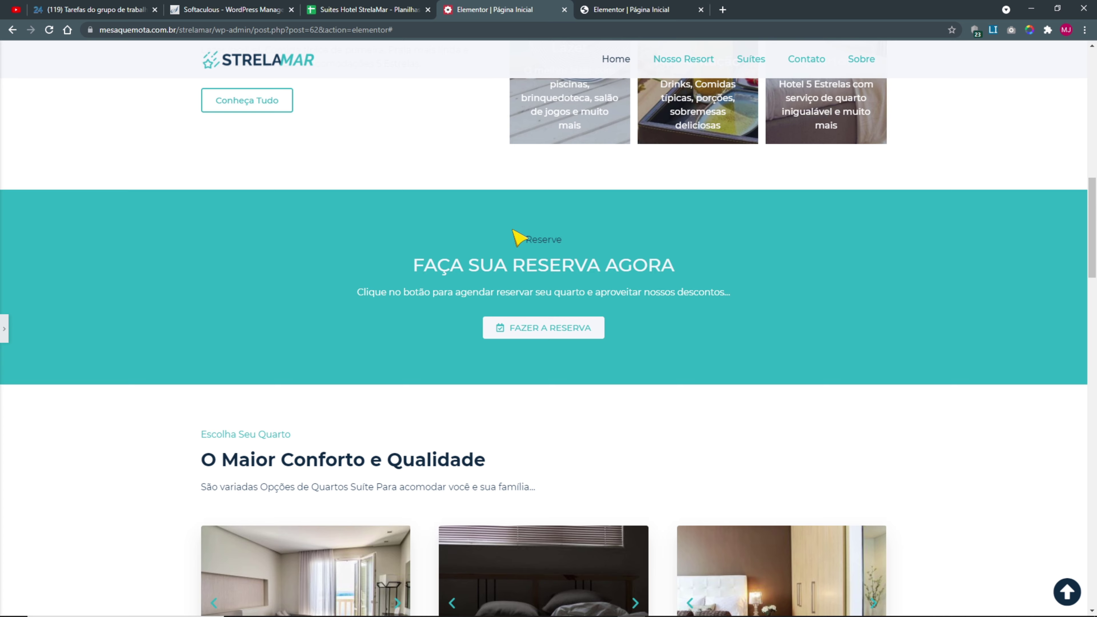
- Compare the built page's pool section with the top section of the reference page
scroll(513, 238, up, 10)
click(642, 9)
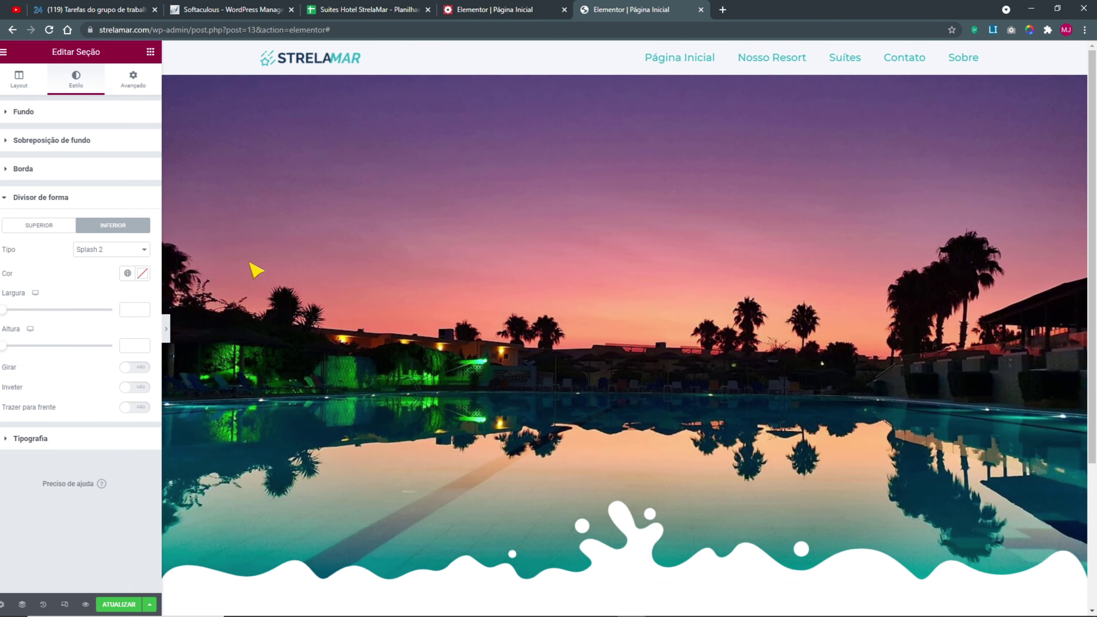
click(503, 8)
click(624, 9)
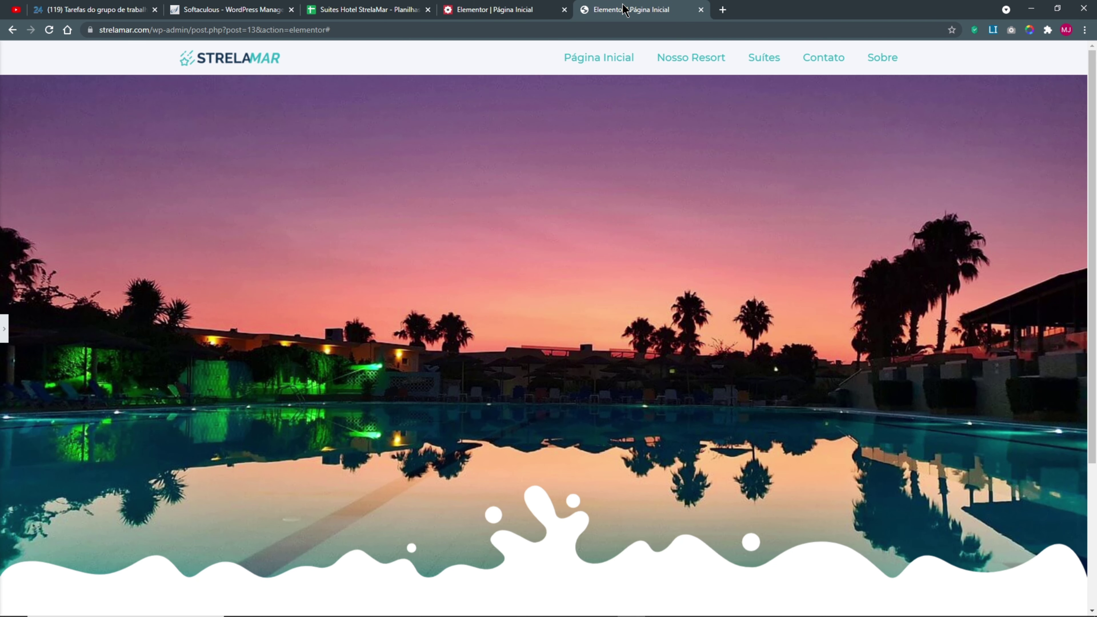
click(548, 12)
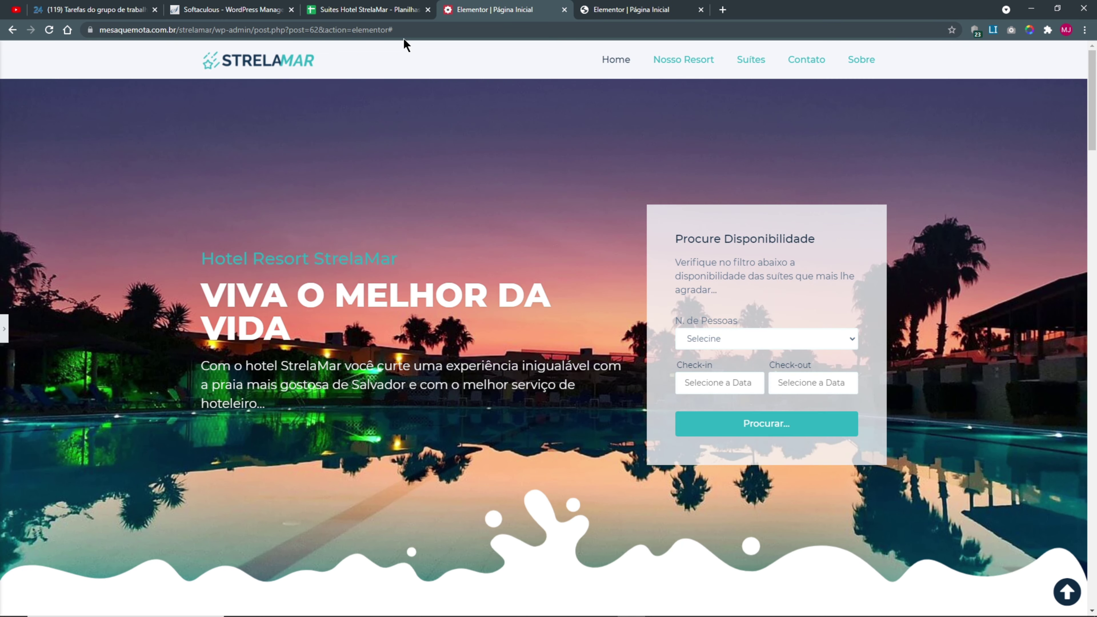
click(615, 12)
click(526, 10)
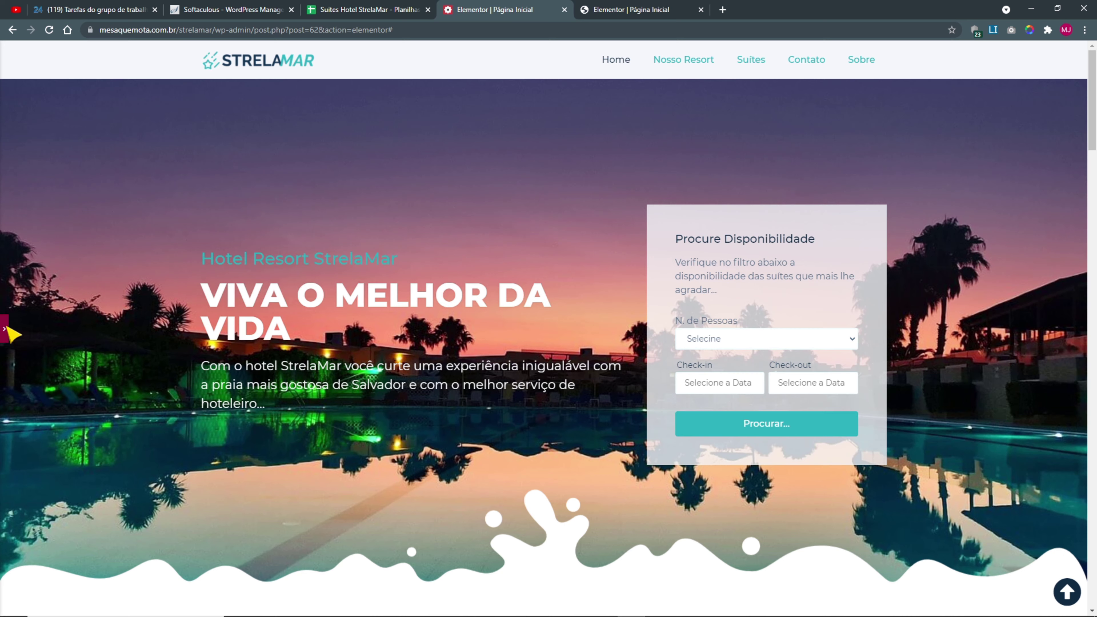
key(ctrl+Tab)
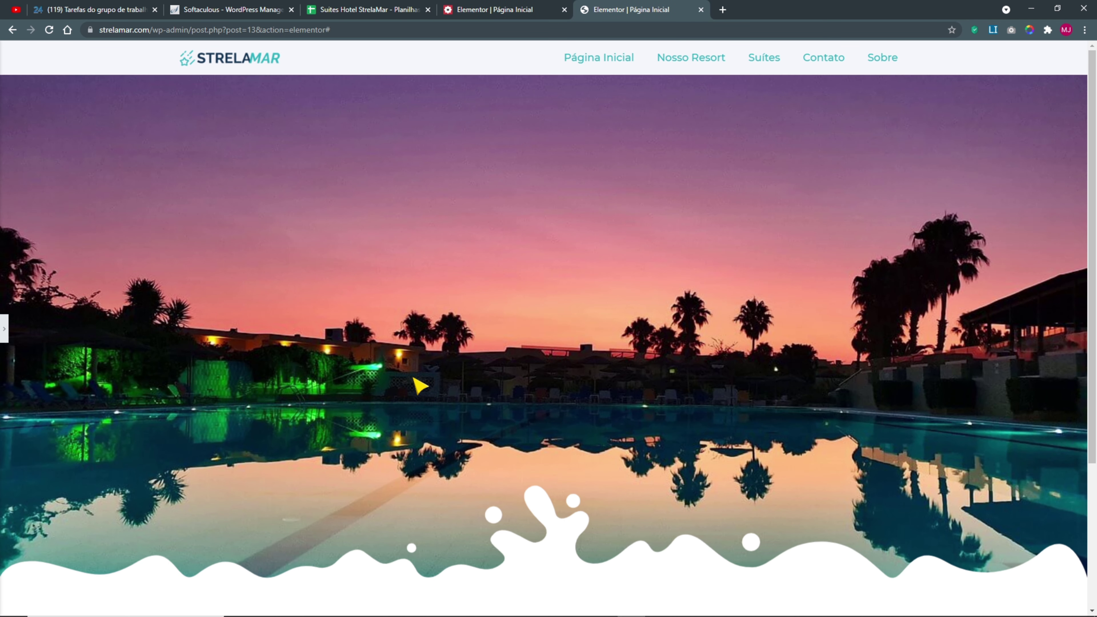
- Examine the three text blocks and the availability search box in the reference page's top section
click(513, 15)
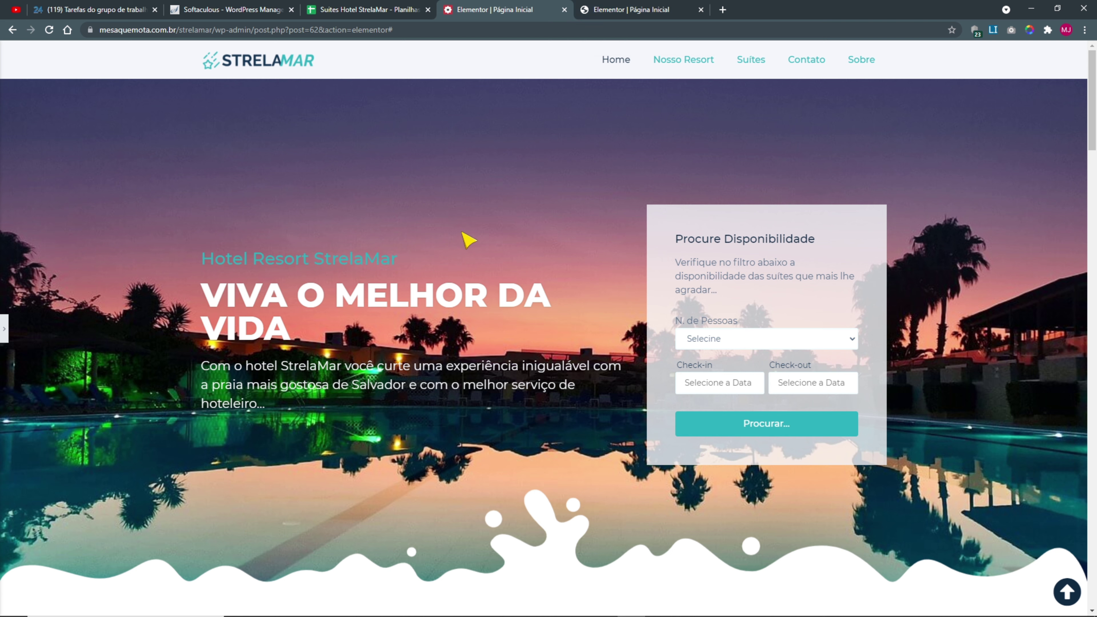
drag(203, 259, 404, 260)
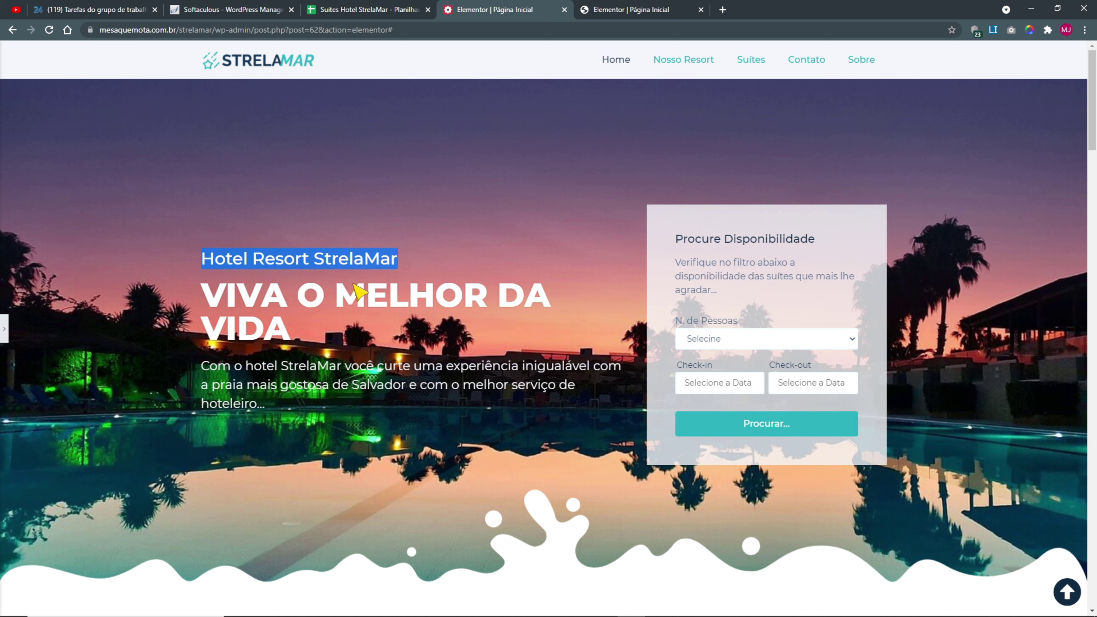
drag(291, 338, 212, 307)
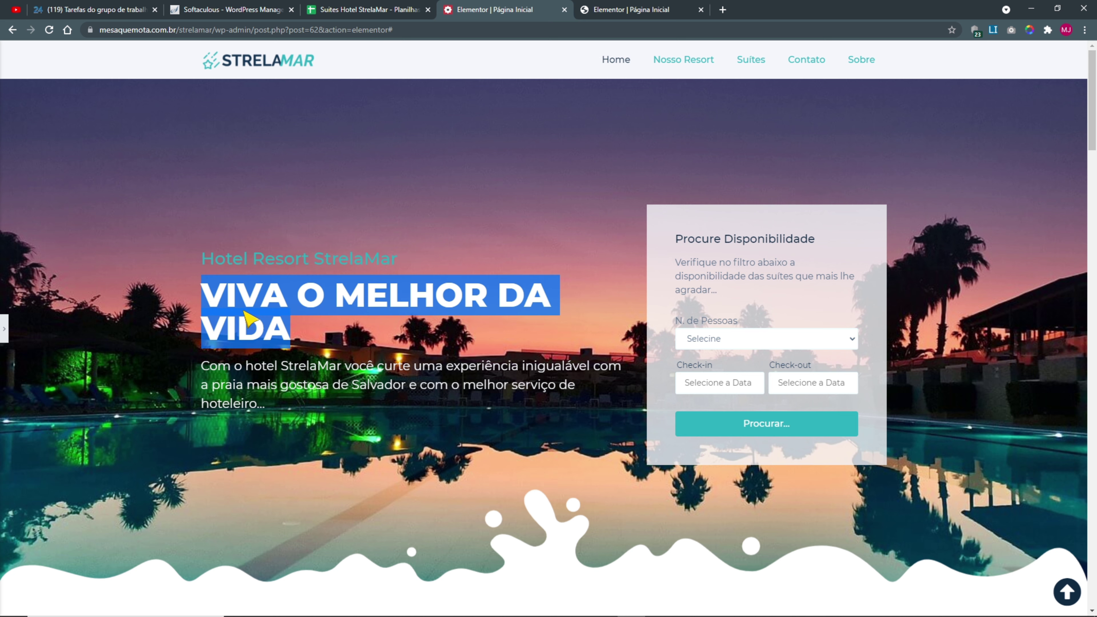
click(301, 331)
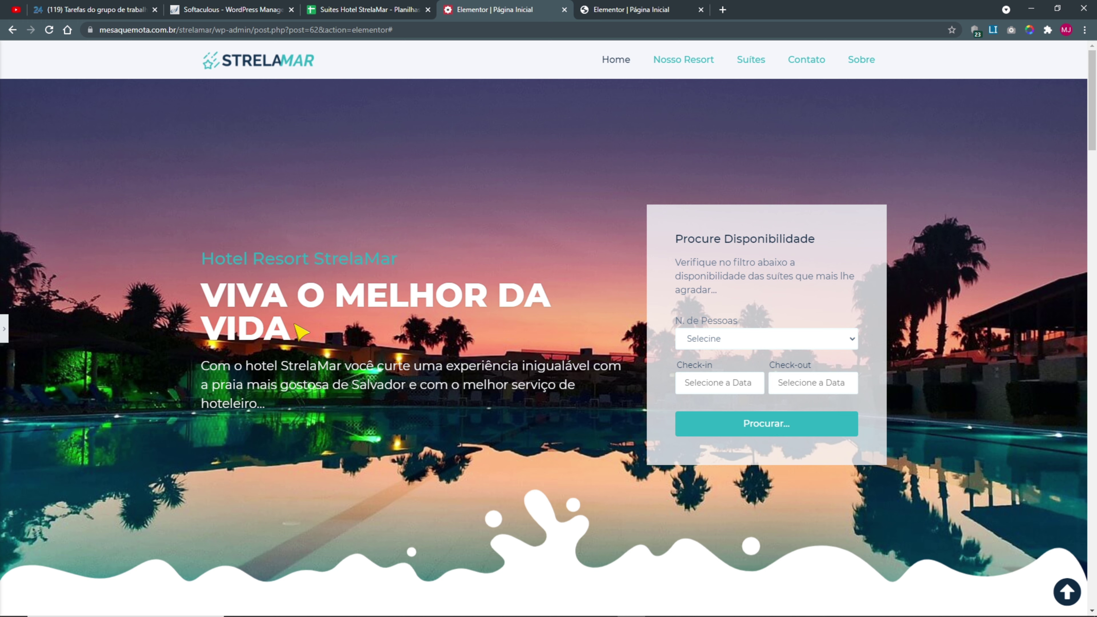
drag(209, 291, 295, 325)
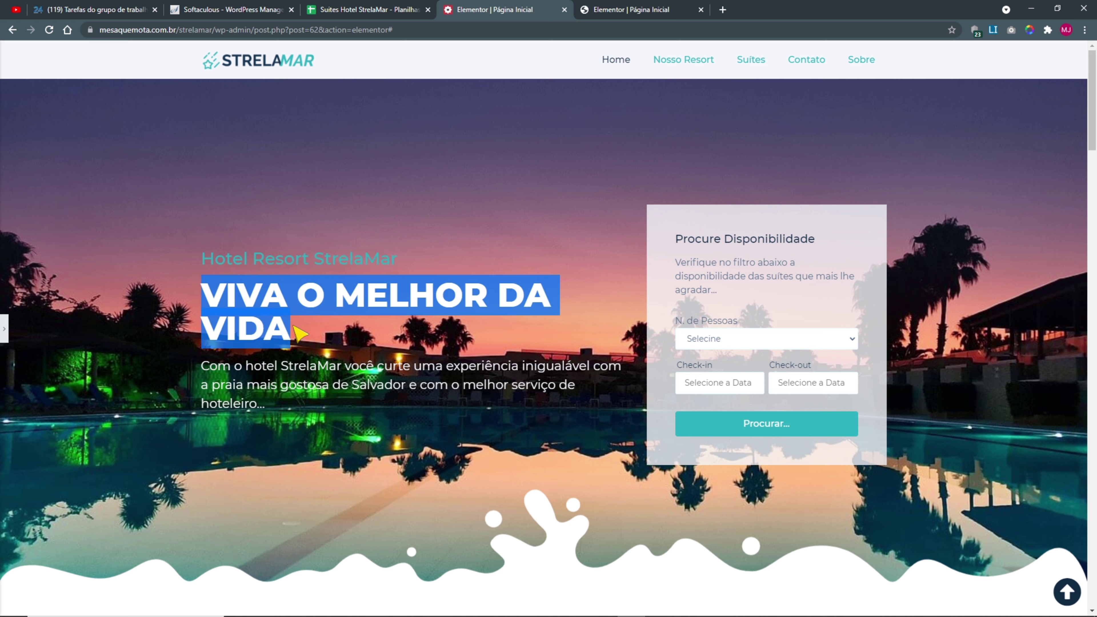
click(300, 342)
drag(209, 368, 265, 413)
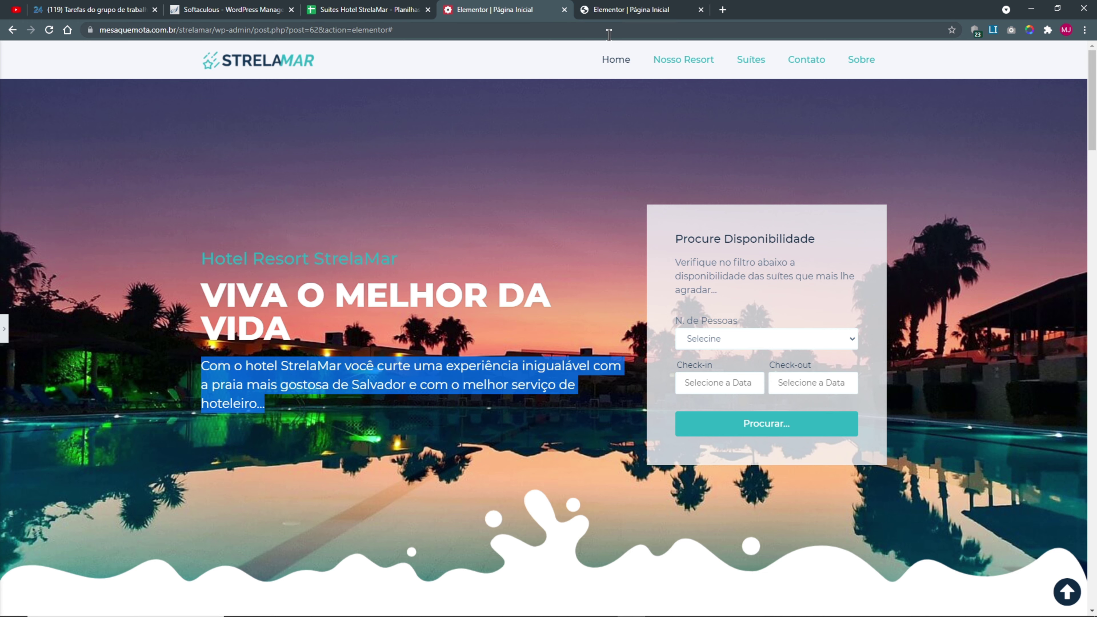
click(612, 12)
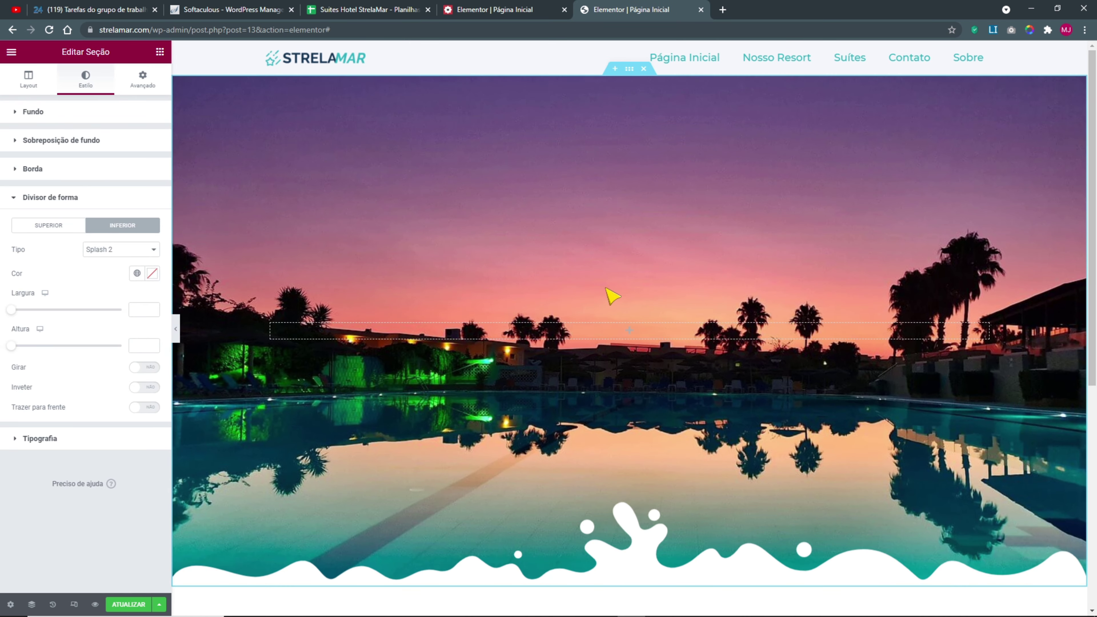
click(516, 12)
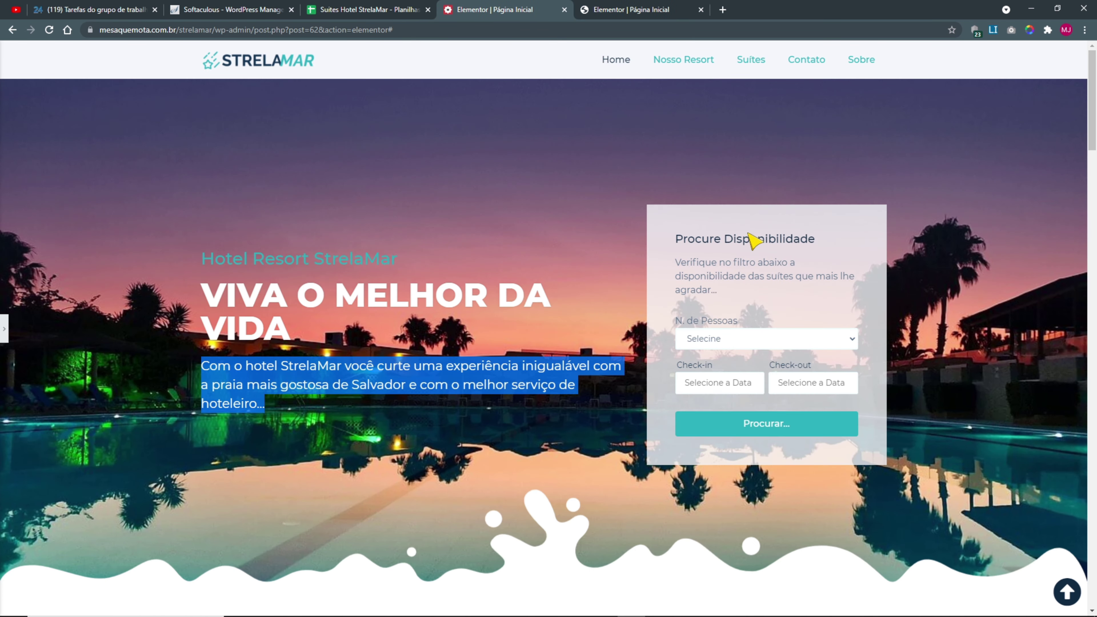
click(751, 294)
click(720, 340)
click(680, 281)
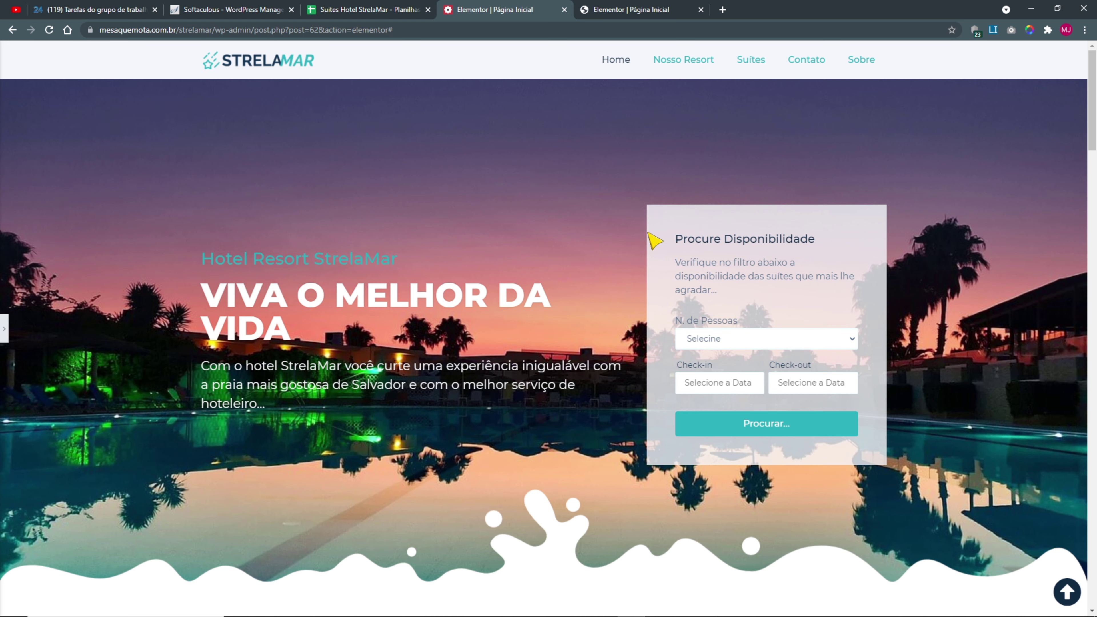
- In the page being built, duplicate the pool section's column and set the first column's width to 65%
click(653, 11)
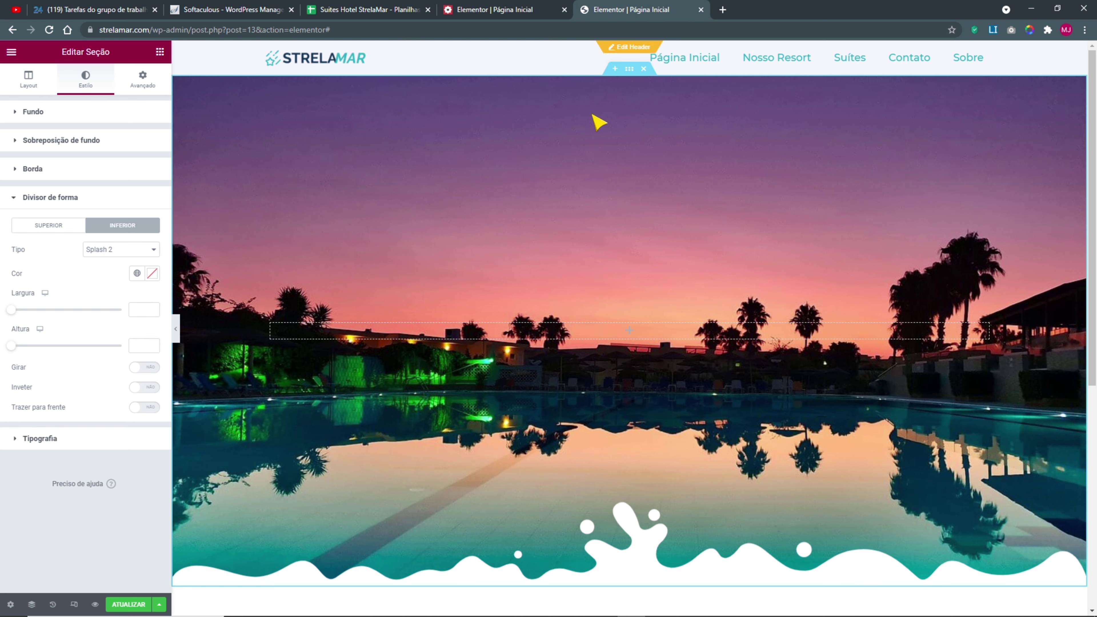
right_click(273, 327)
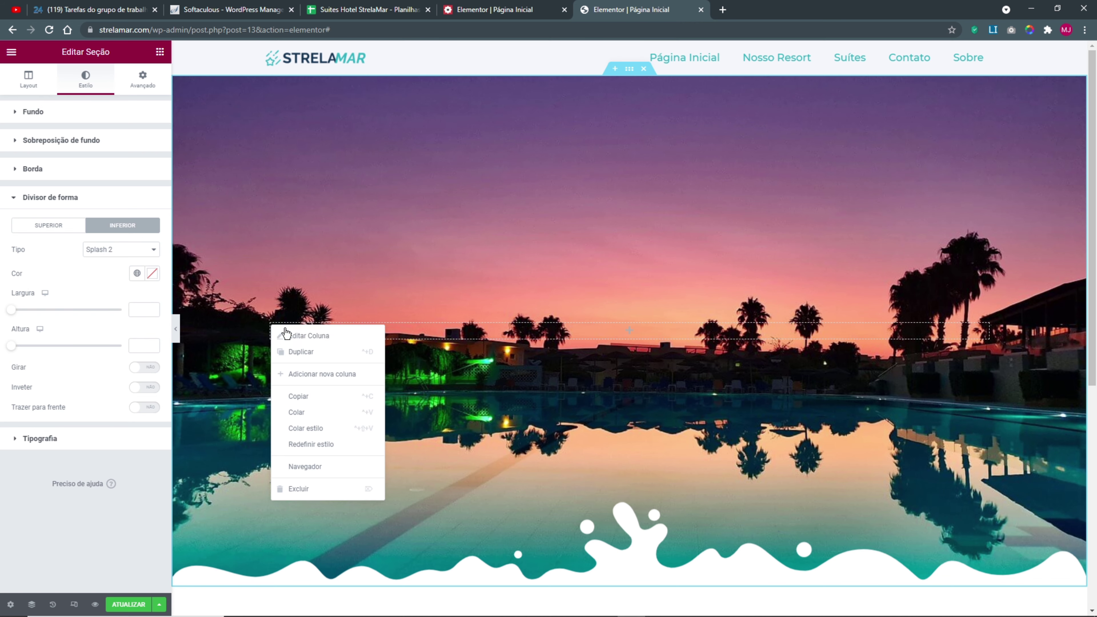
click(286, 350)
right_click(272, 324)
click(283, 333)
click(146, 138)
text(60)
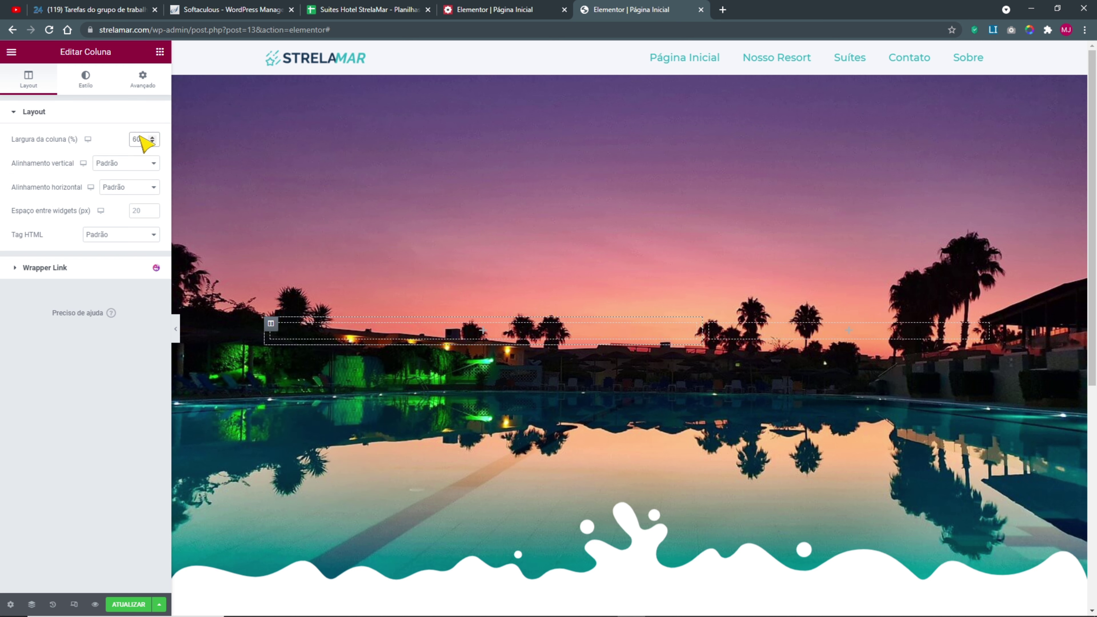
right_click(272, 324)
click(283, 334)
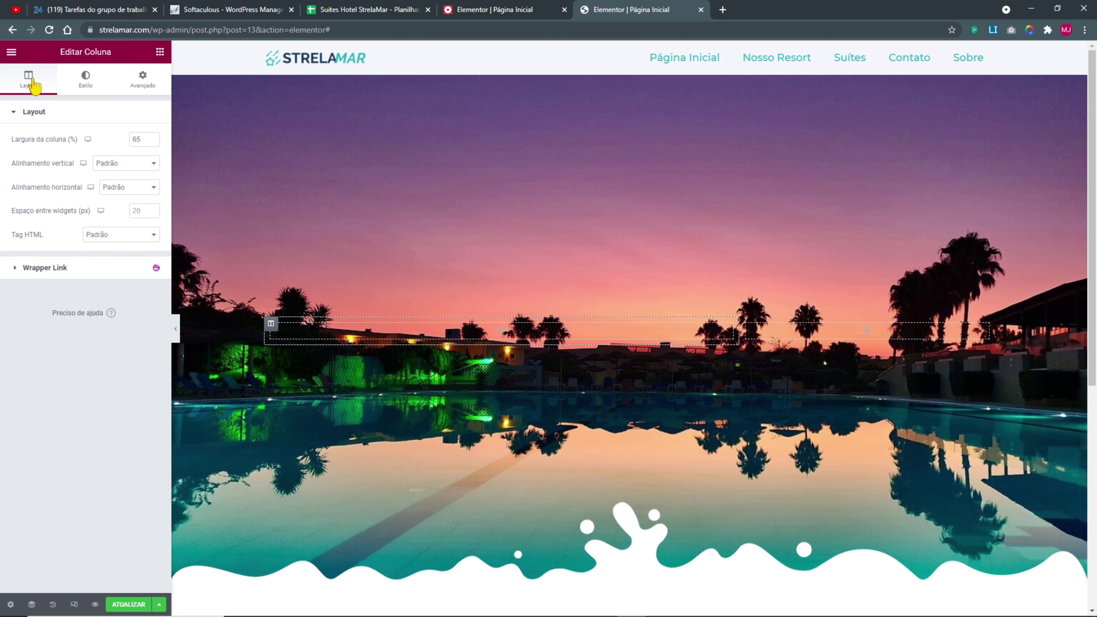
drag(15, 139, 133, 144)
- Add three heading widgets stacked in the pool section's wider column, following the reference page's texts
click(160, 53)
drag(139, 177, 295, 330)
click(506, 13)
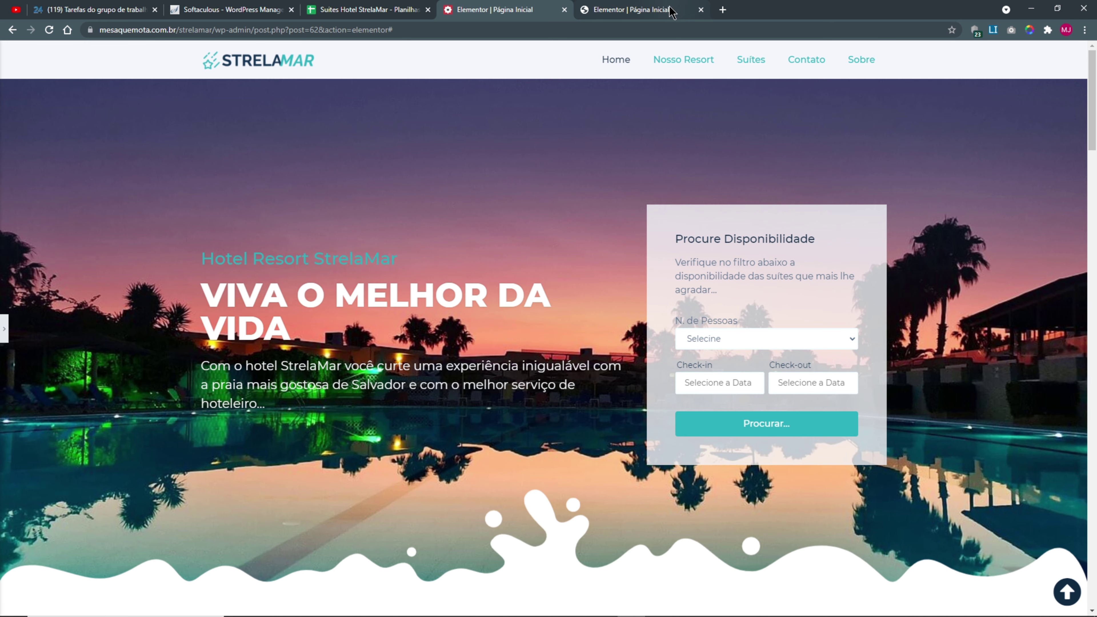
click(650, 12)
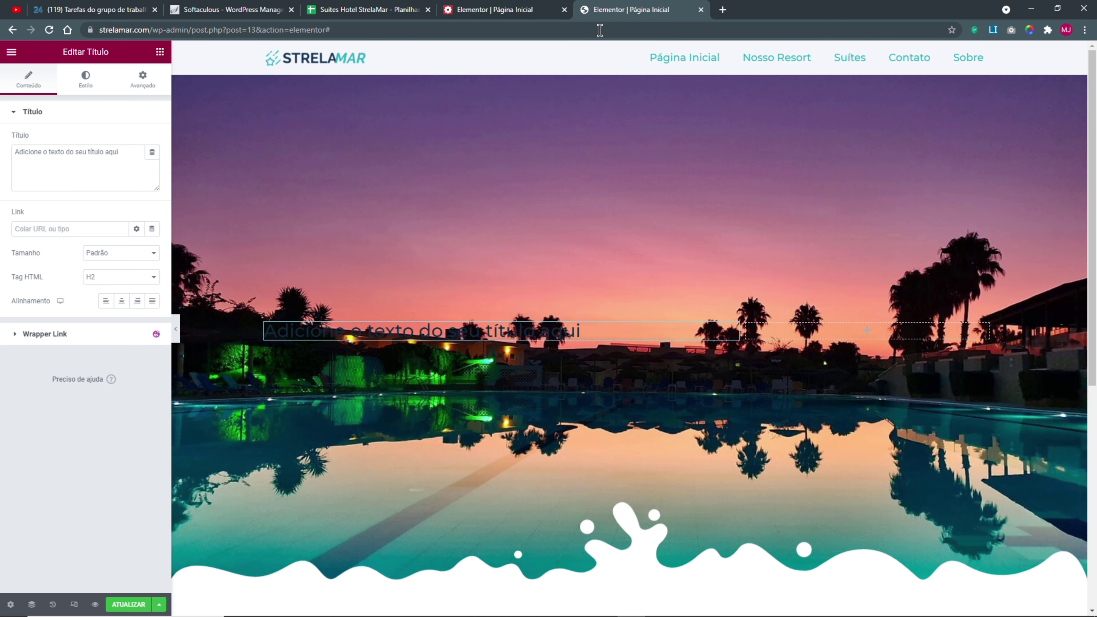
click(160, 52)
drag(127, 156, 326, 330)
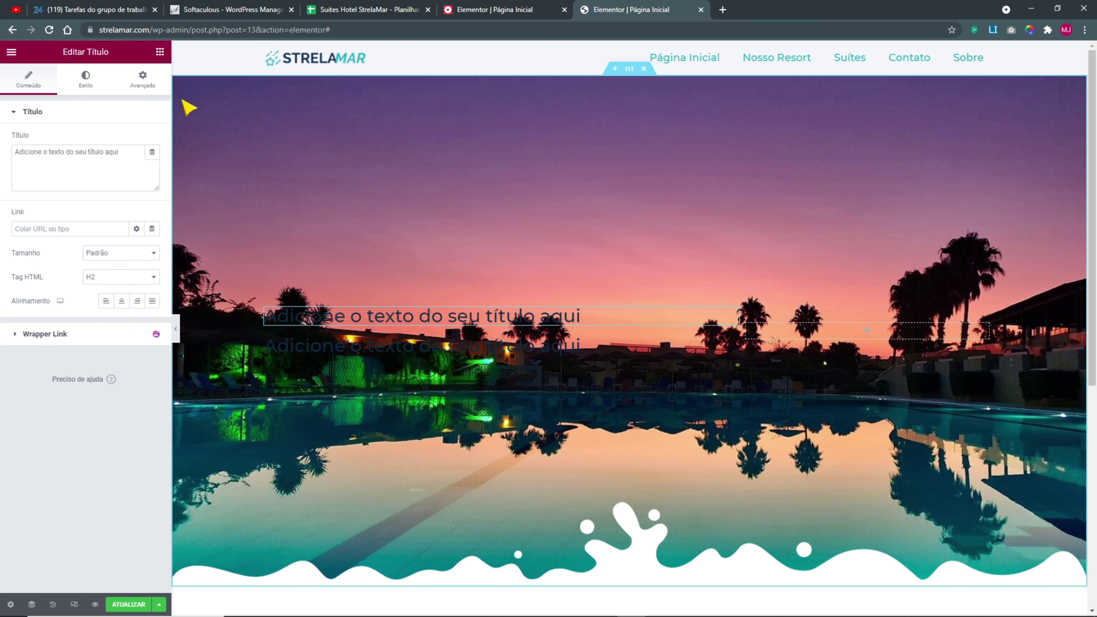
click(159, 52)
drag(146, 175, 319, 341)
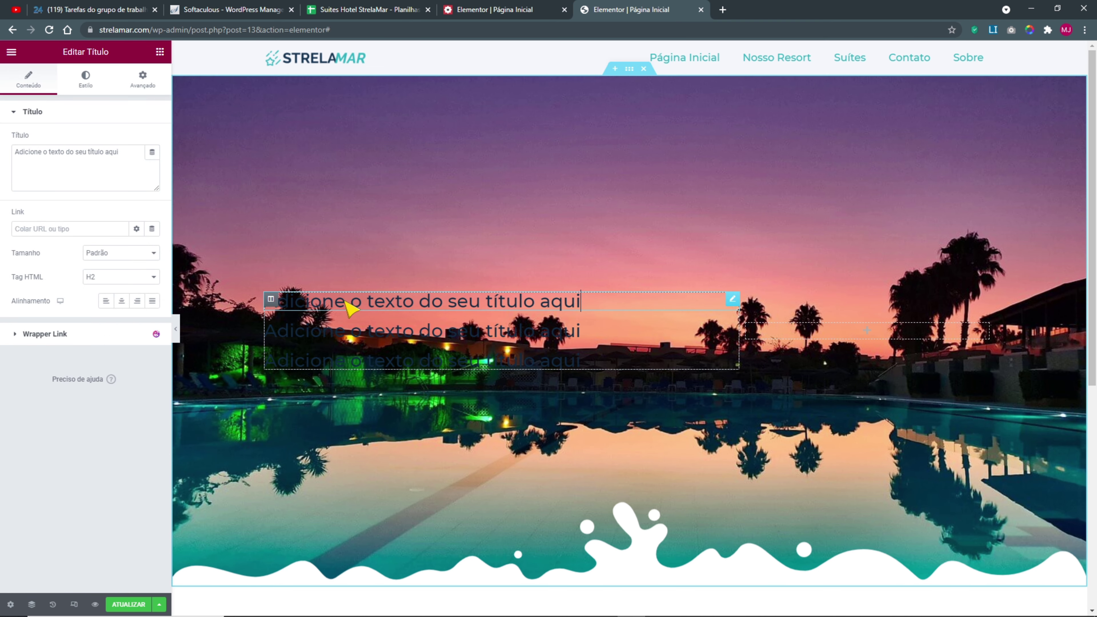
- Check the reference's small title line and set the topmost heading's HTML tag to H1
click(472, 13)
drag(233, 257, 544, 149)
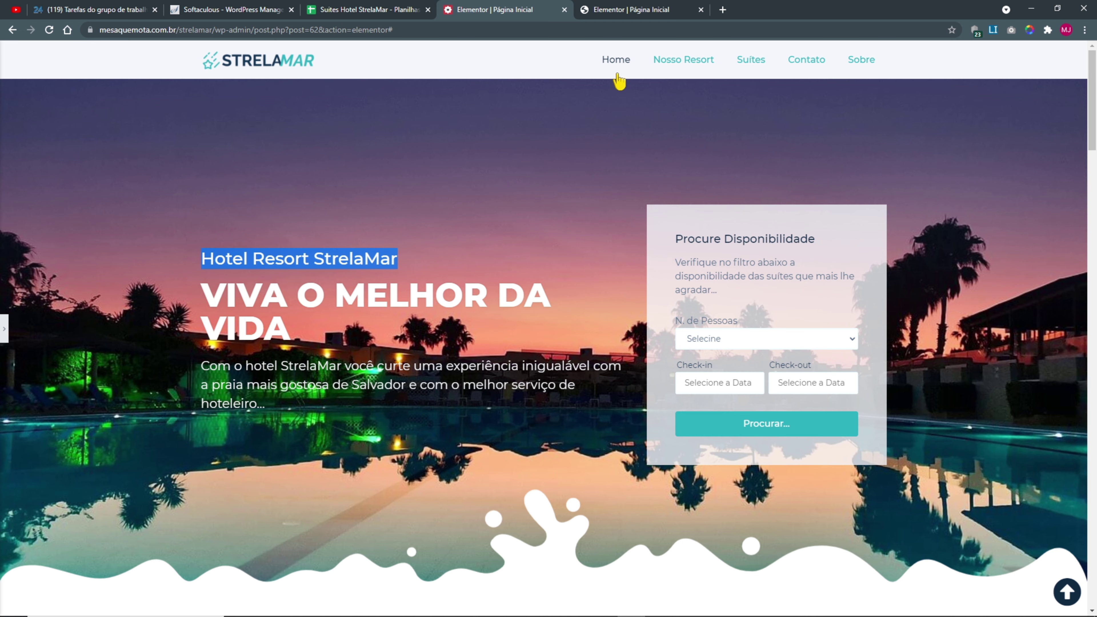
click(632, 10)
click(93, 283)
click(101, 288)
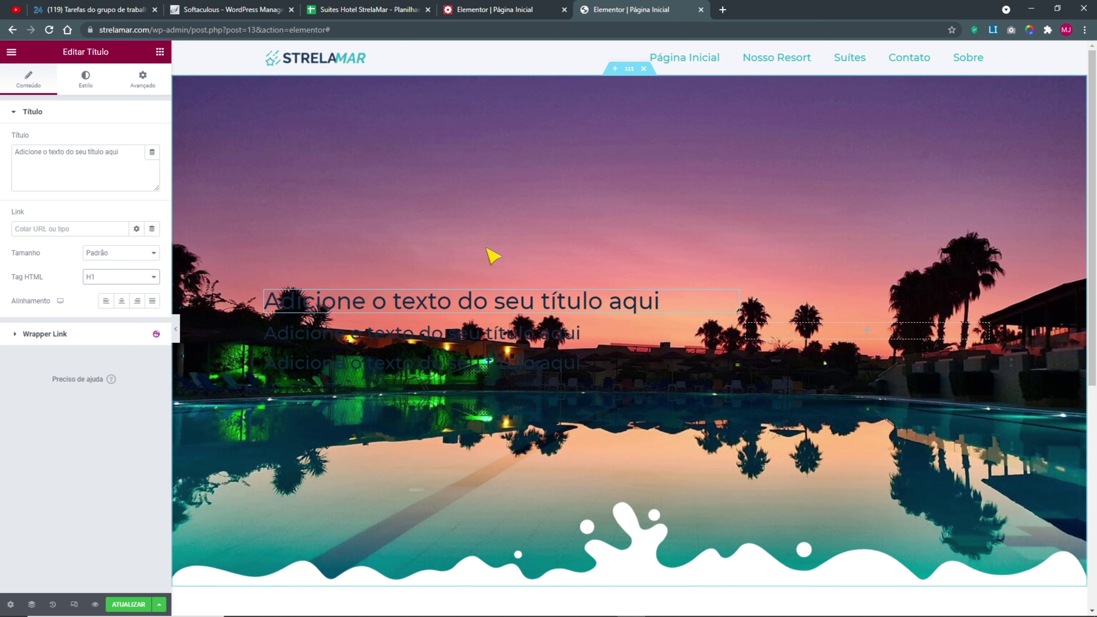
- Try the dynamic Page Title as the topmost heading's text and remove it again
drag(123, 154, 7, 151)
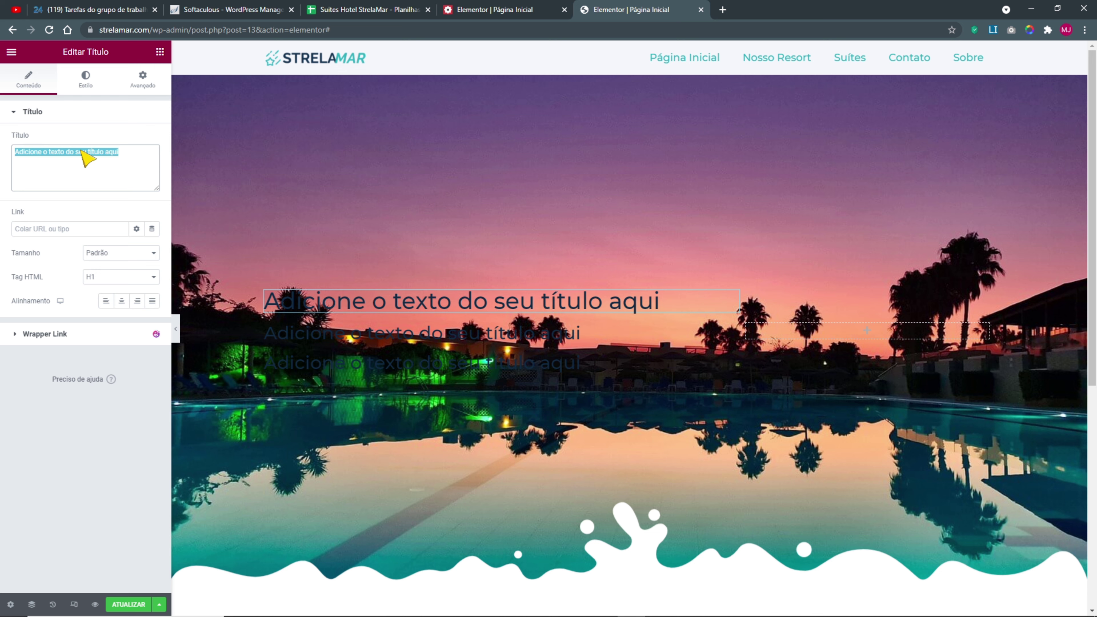
click(134, 118)
click(80, 113)
click(151, 152)
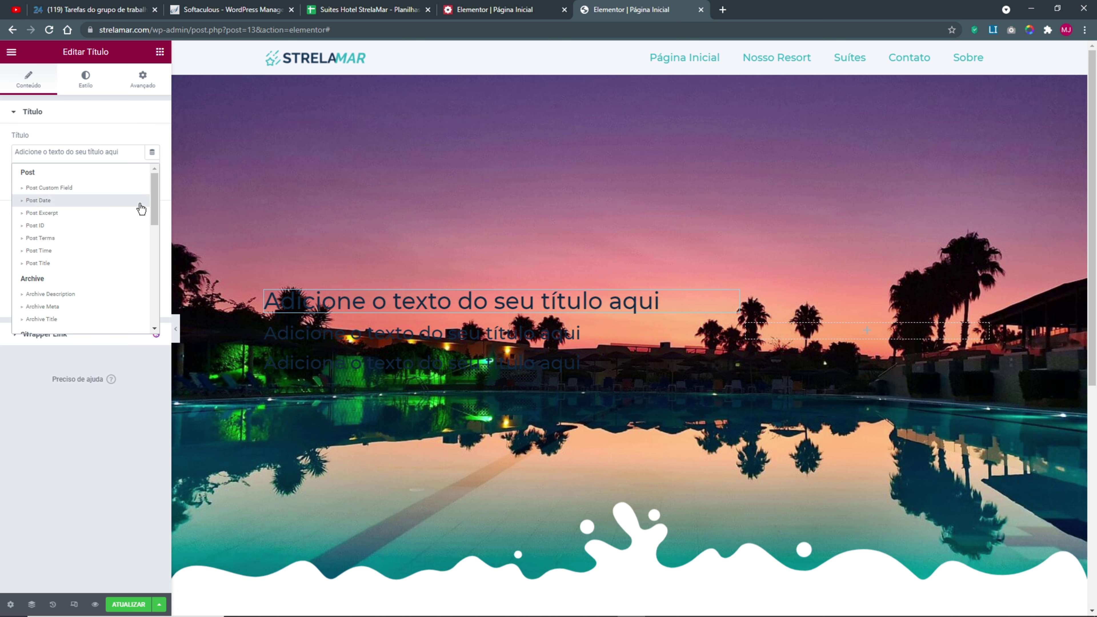
drag(152, 201, 155, 224)
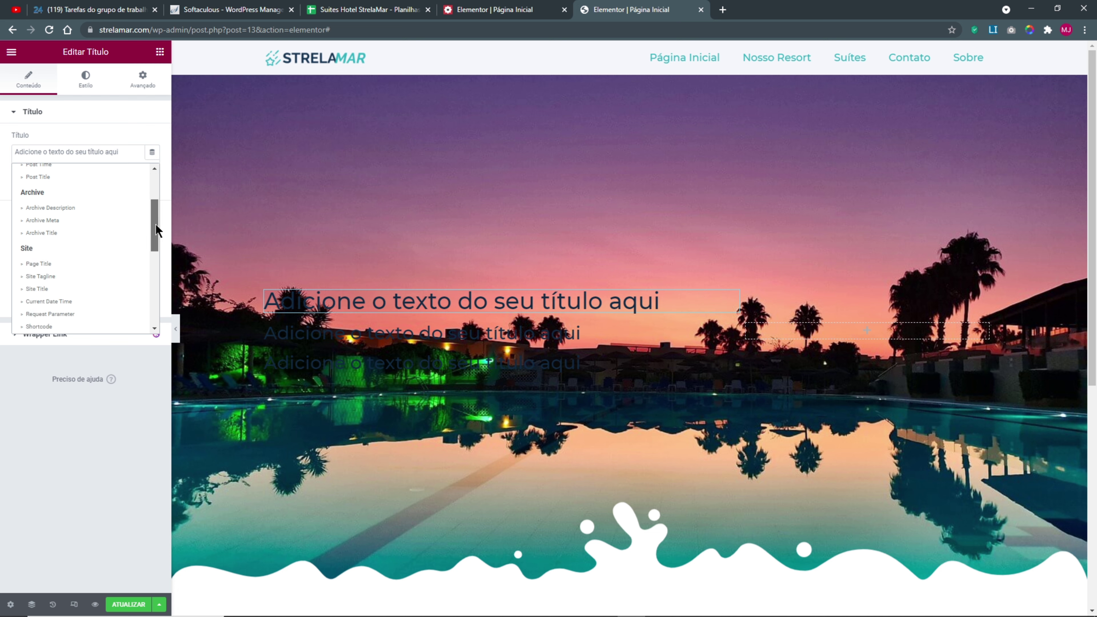
click(54, 268)
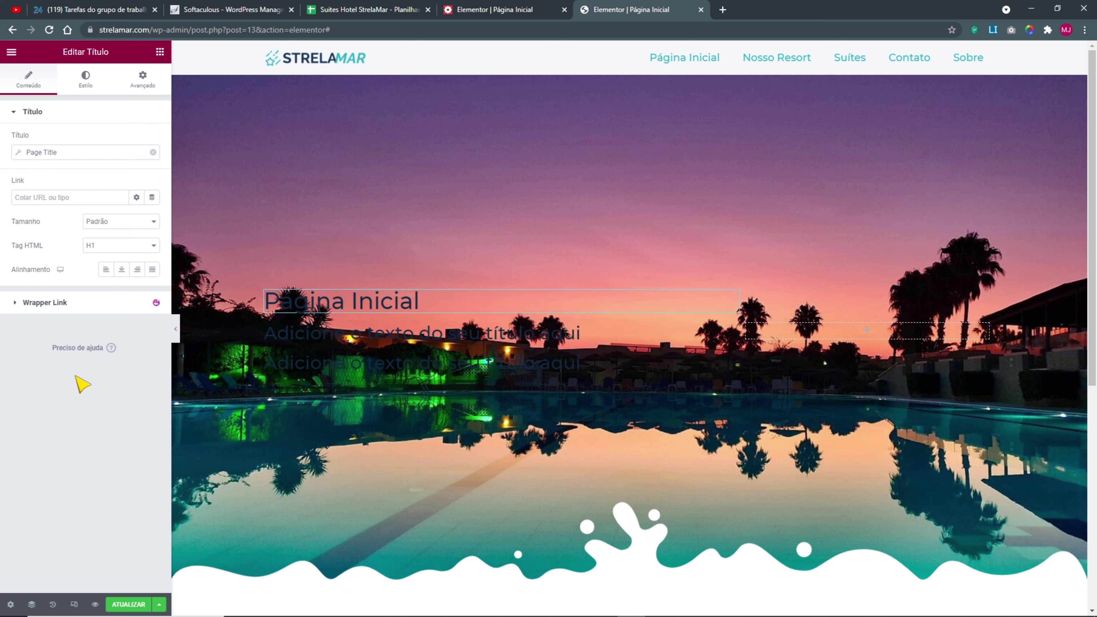
click(37, 153)
click(152, 152)
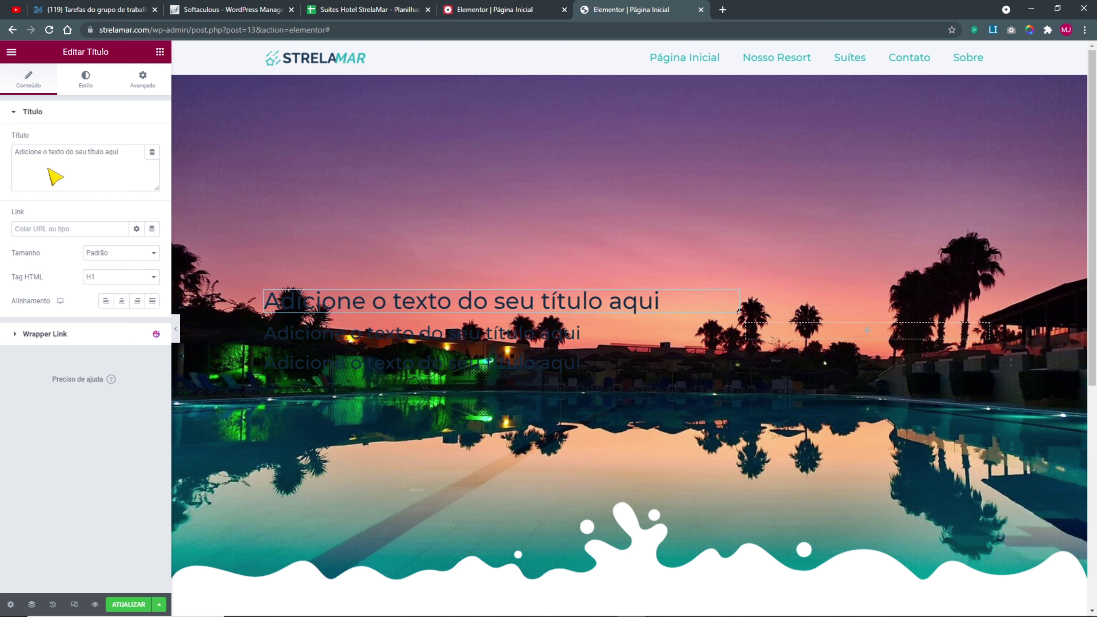
- Fill the topmost heading with the dynamic Site Title
click(151, 153)
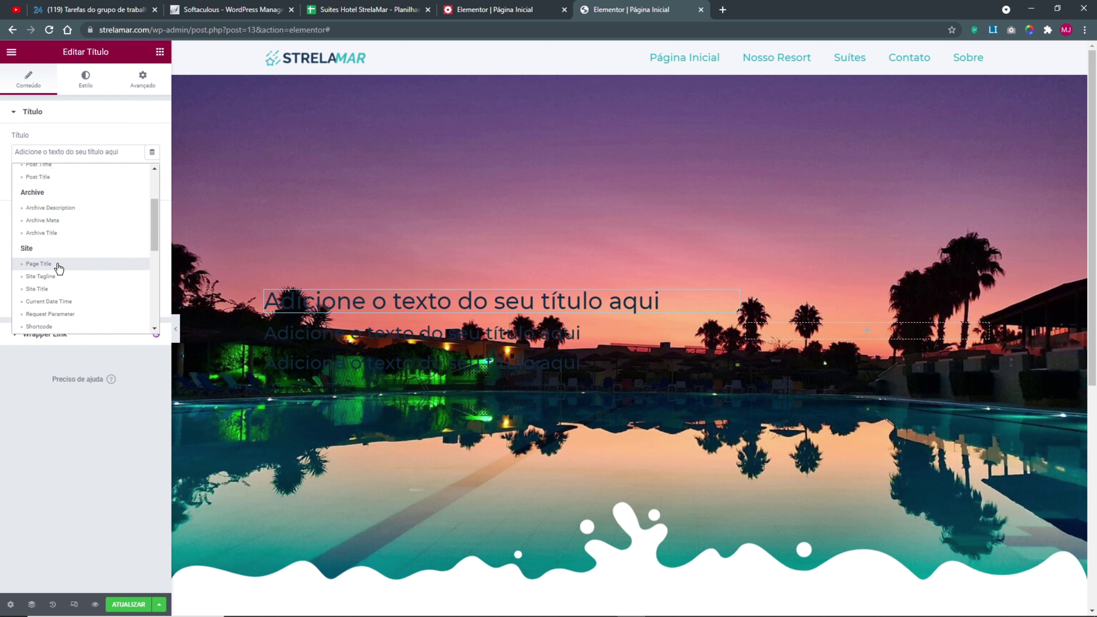
click(69, 289)
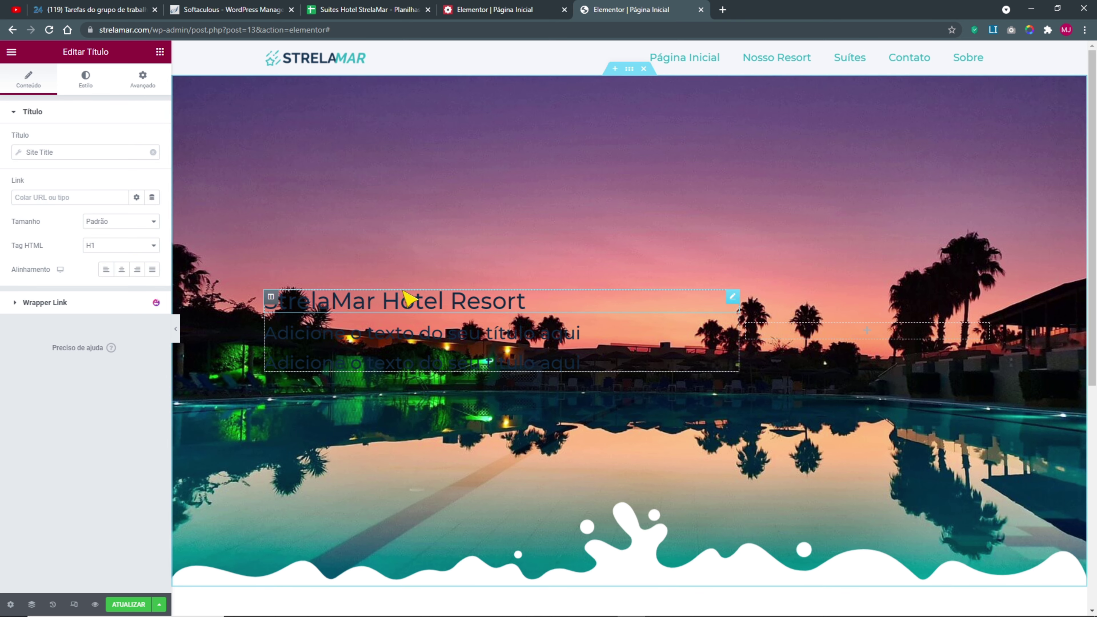
- Check the reference page's small title line and set the topmost heading's text colour to the global Primário colour
click(494, 10)
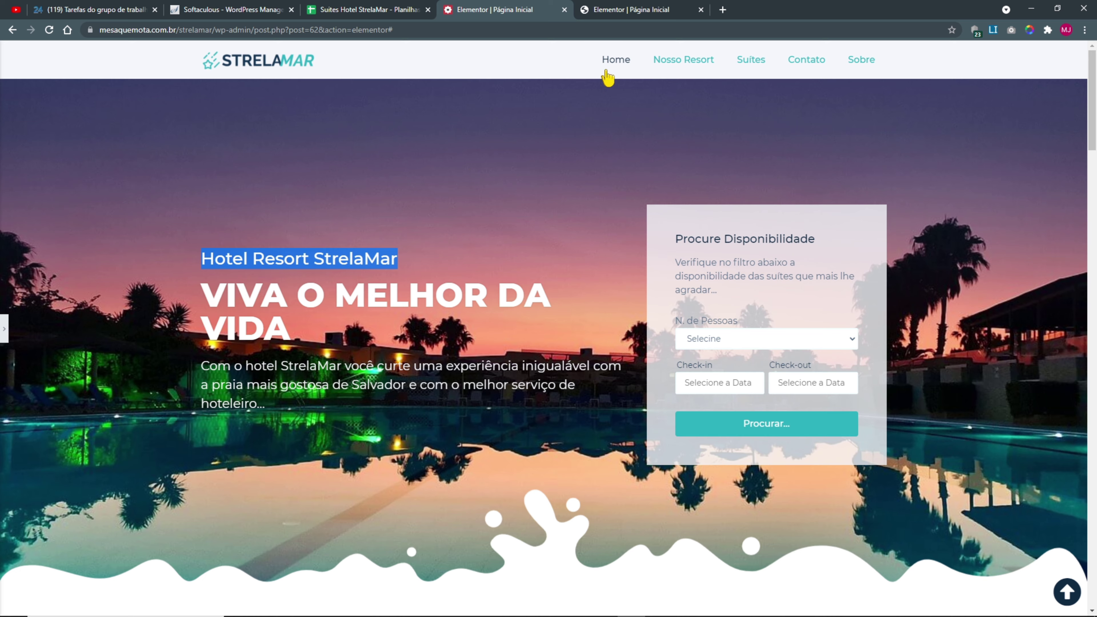
click(631, 13)
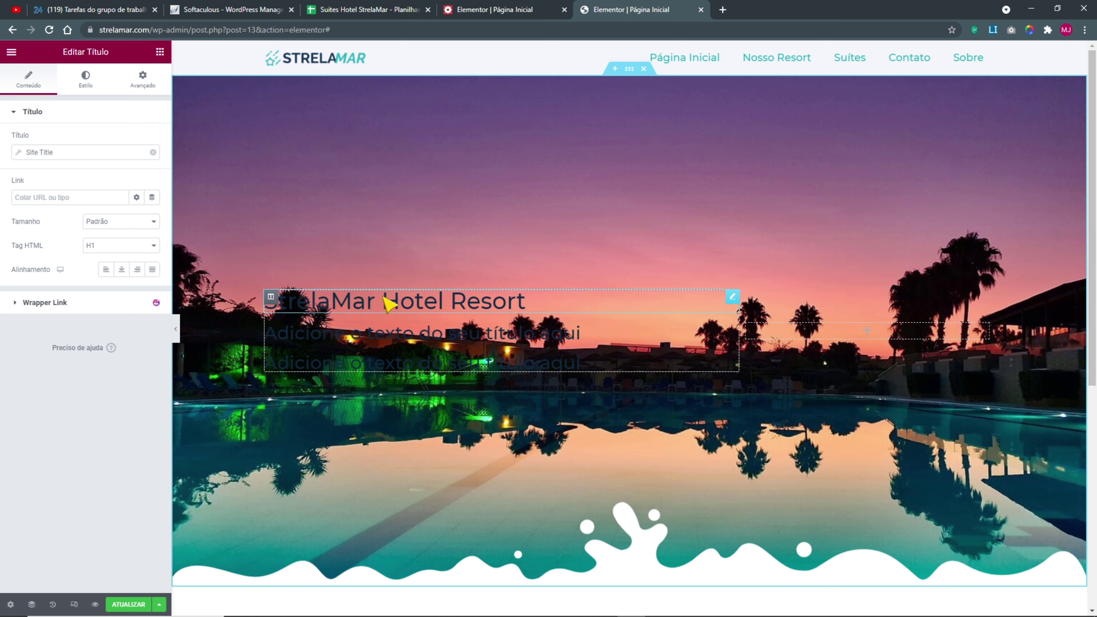
click(89, 82)
click(507, 13)
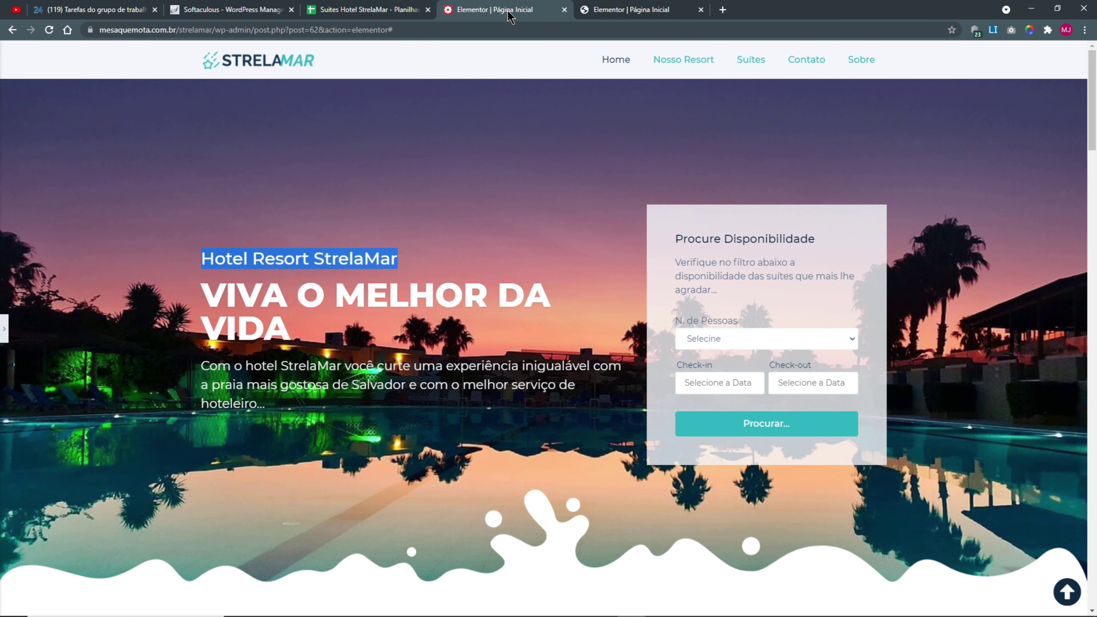
click(337, 250)
click(613, 5)
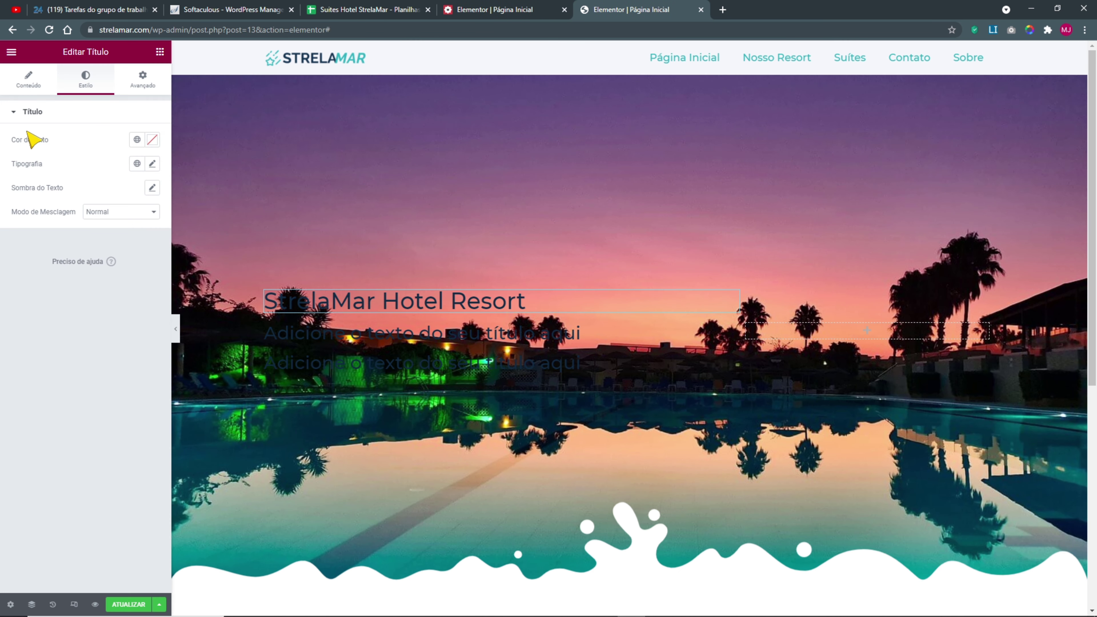
click(136, 139)
click(62, 290)
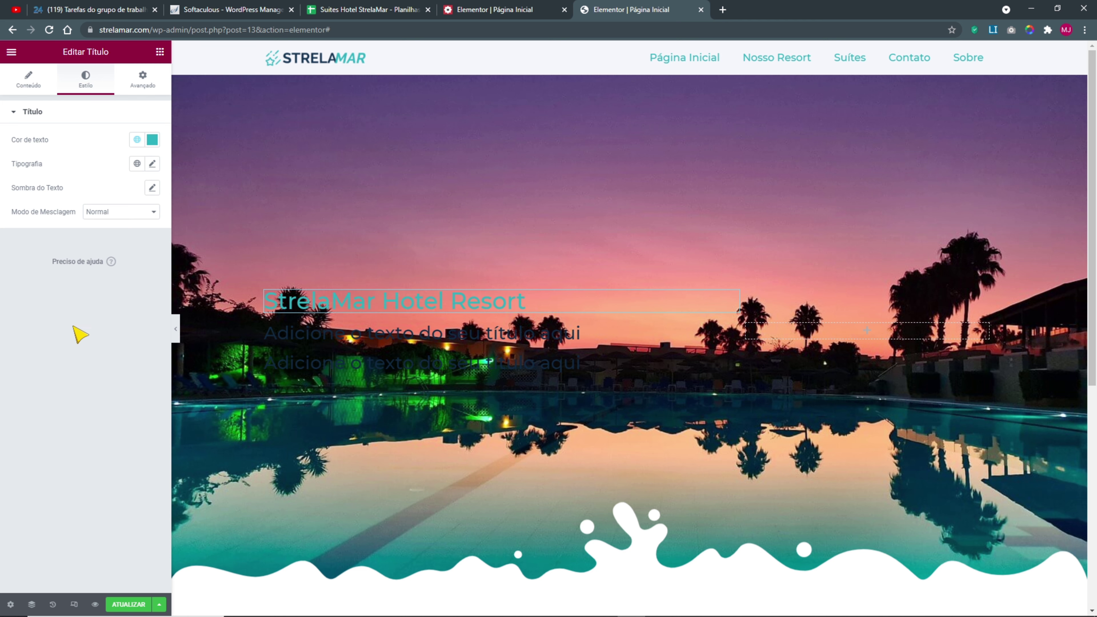
- Try a 35 px size and the global fonts Monts. 18px 1,3L Bold, Primário, Secundário and Acento on the topmost heading
click(152, 163)
drag(21, 255, 37, 256)
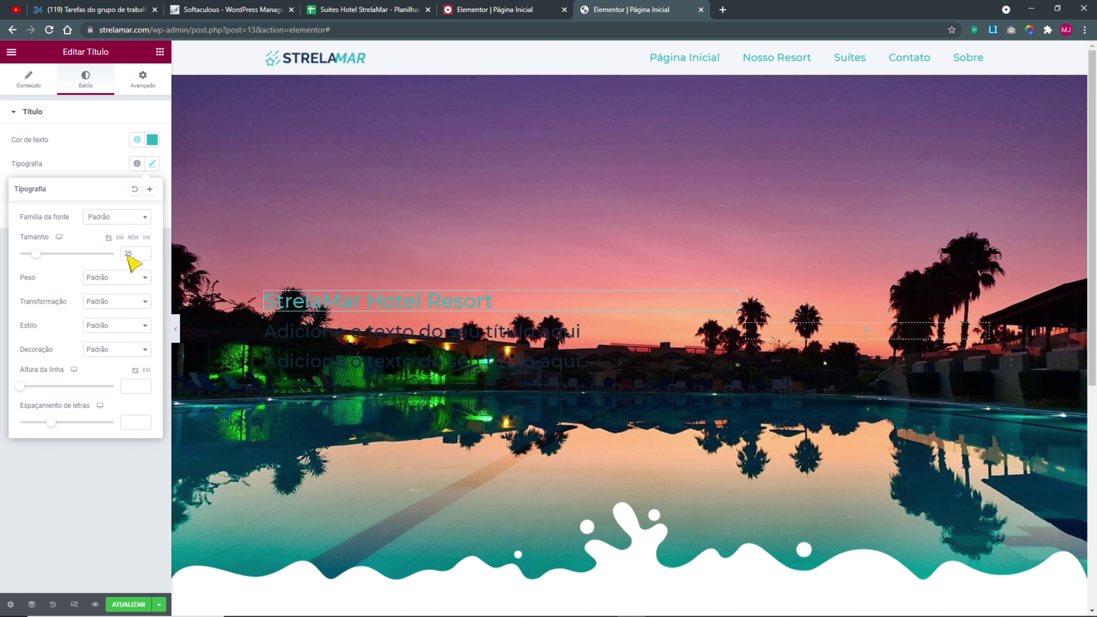
click(137, 163)
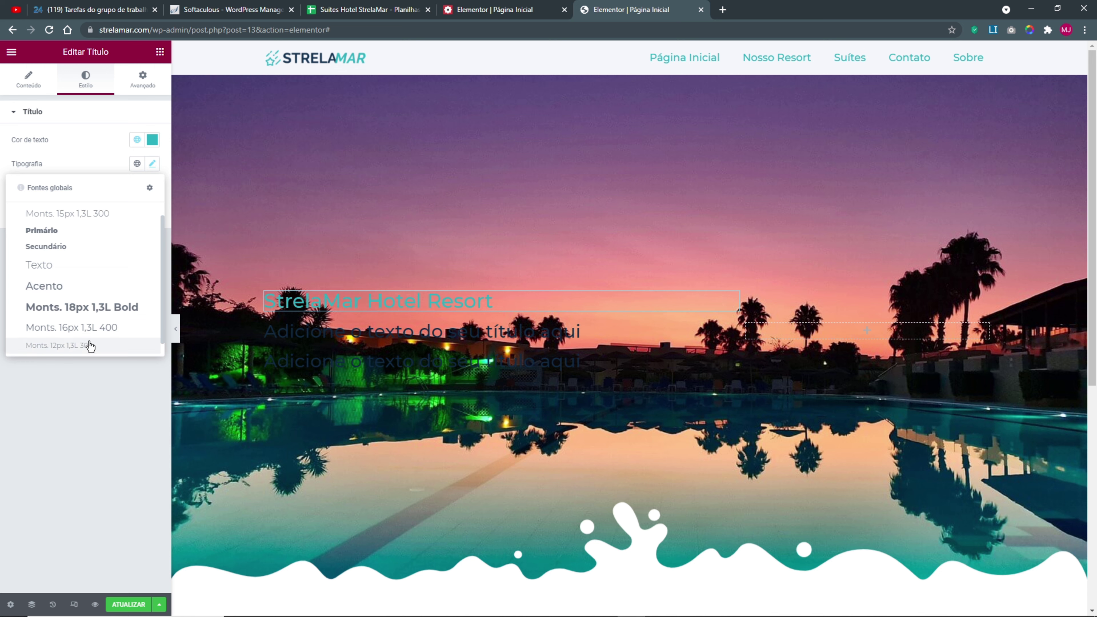
click(85, 308)
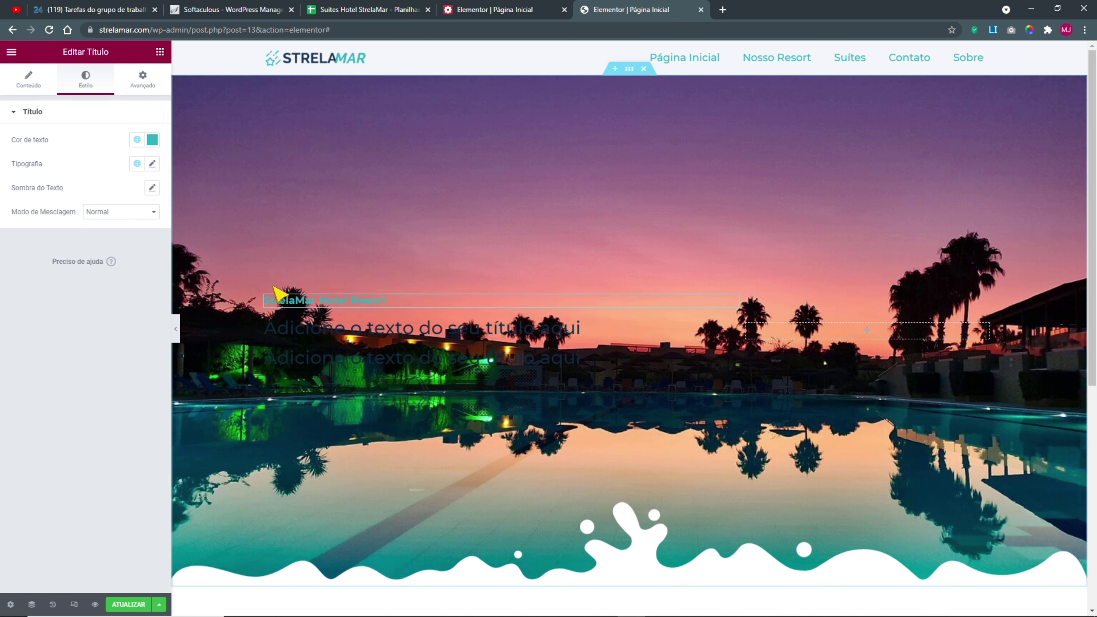
click(137, 164)
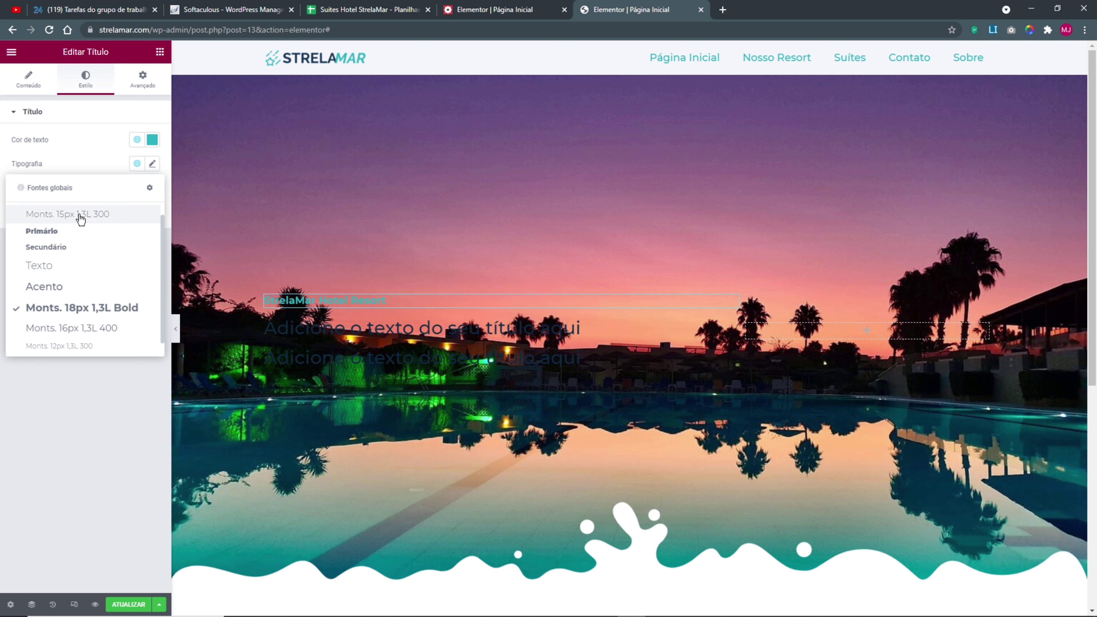
click(54, 232)
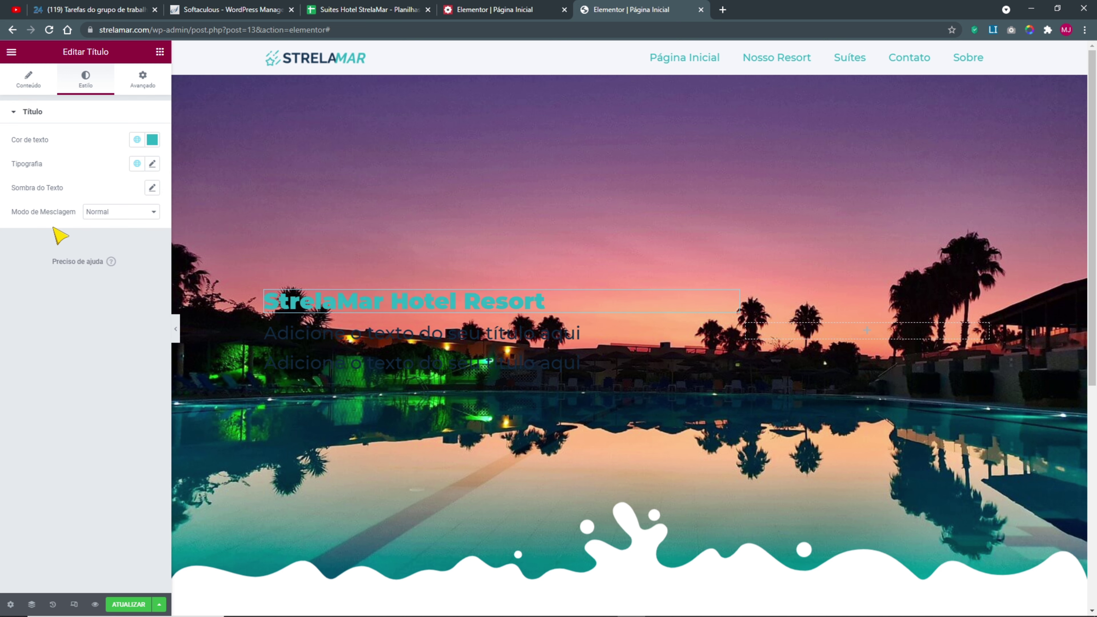
click(136, 164)
click(77, 255)
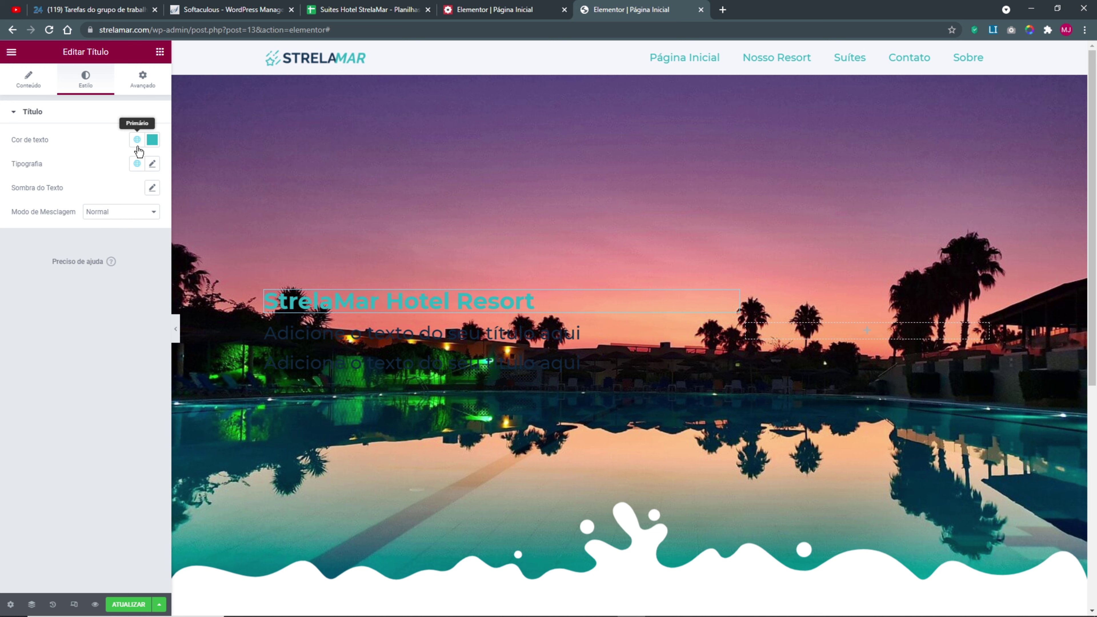
click(136, 163)
click(106, 296)
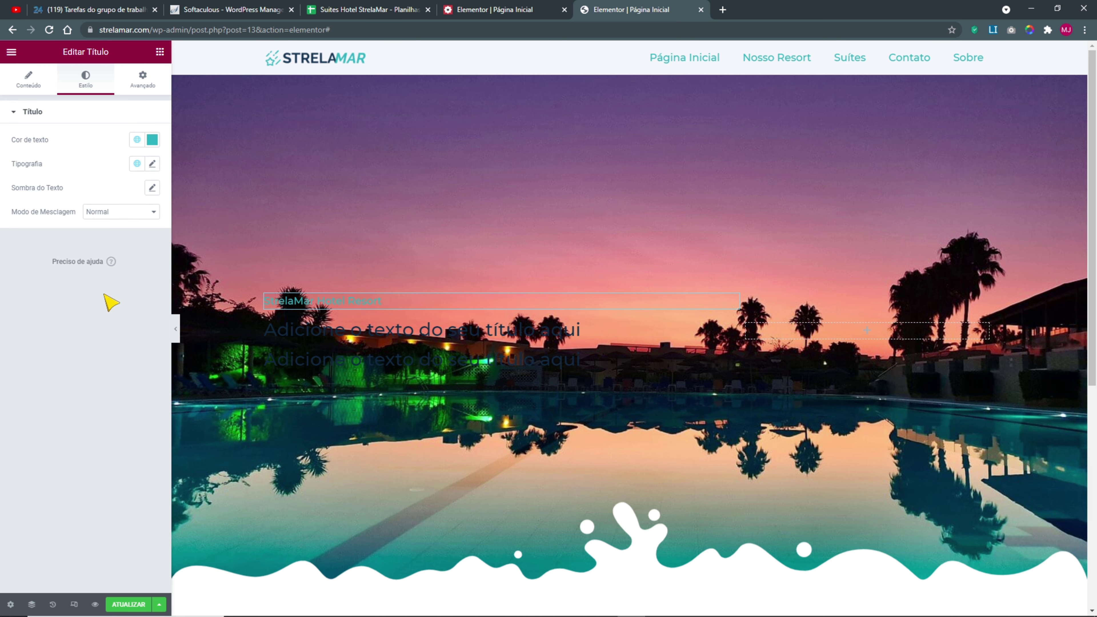
- Apply the global Texto font to the topmost heading and customise it to 29 px with weight 600
click(137, 164)
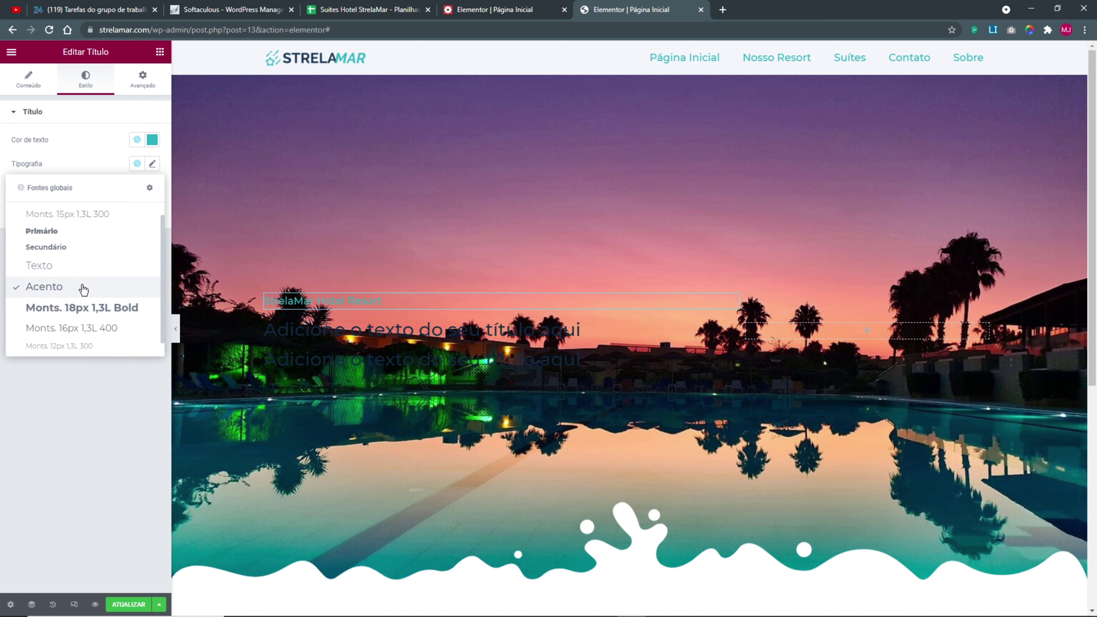
click(73, 283)
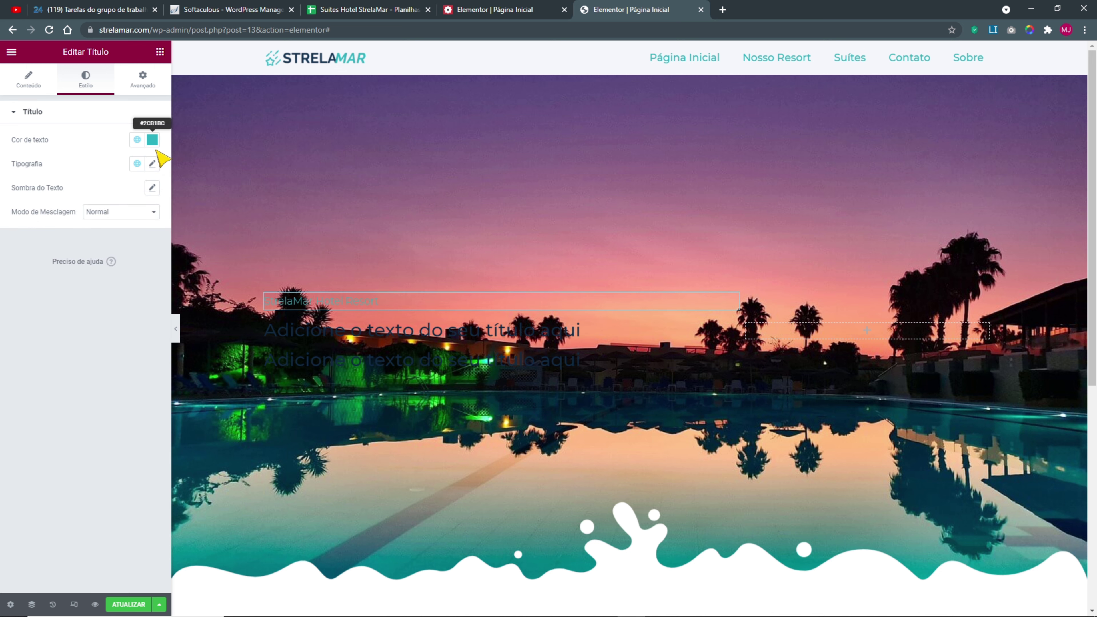
click(152, 164)
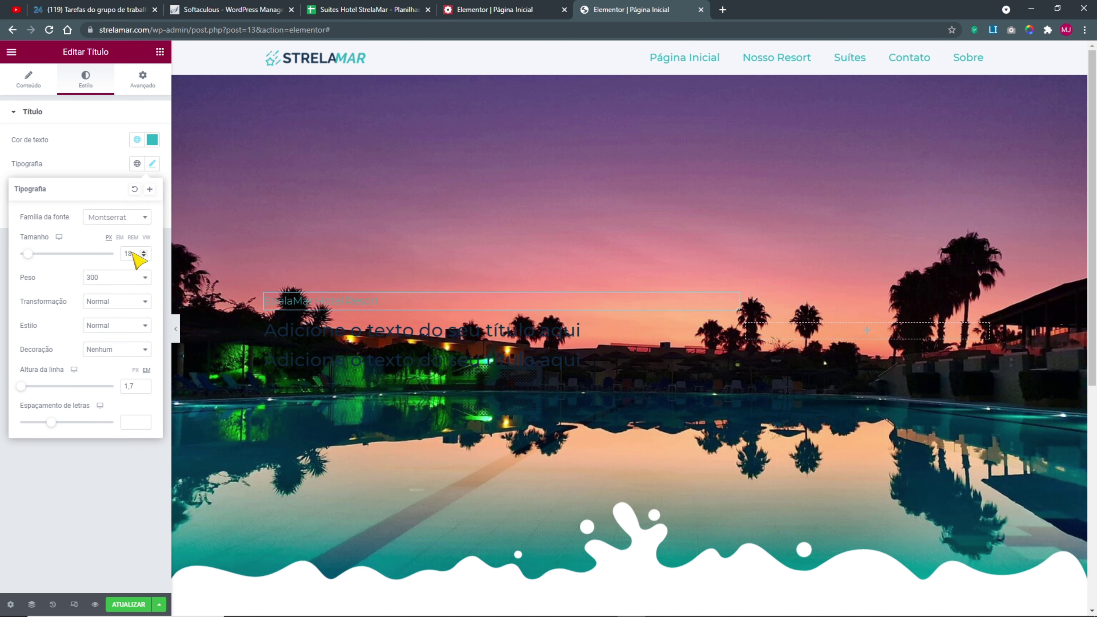
drag(28, 254, 33, 254)
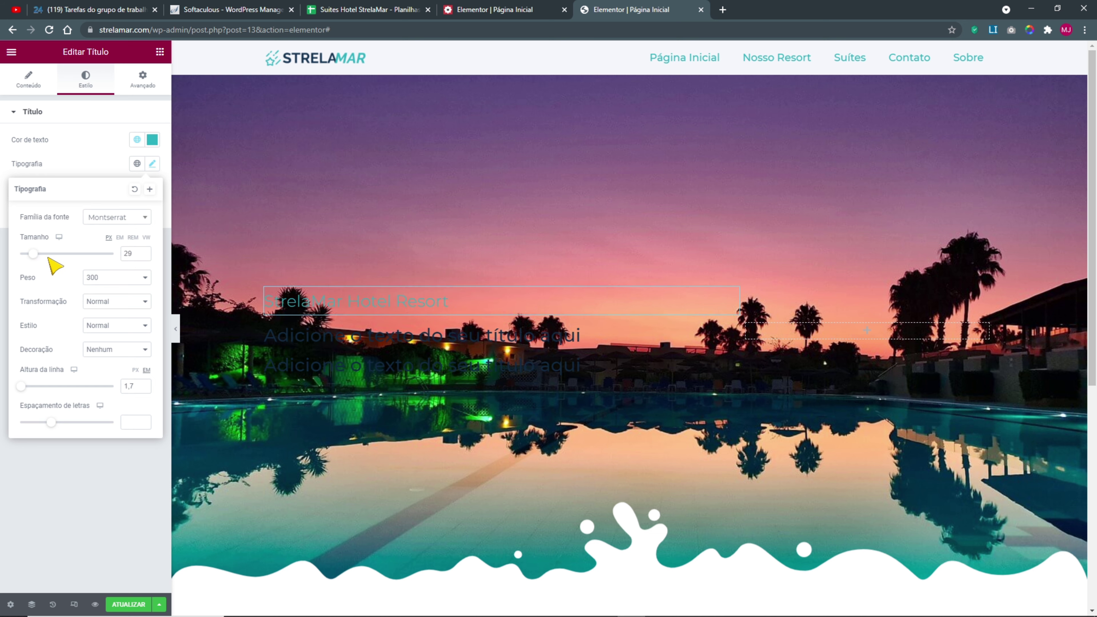
click(110, 279)
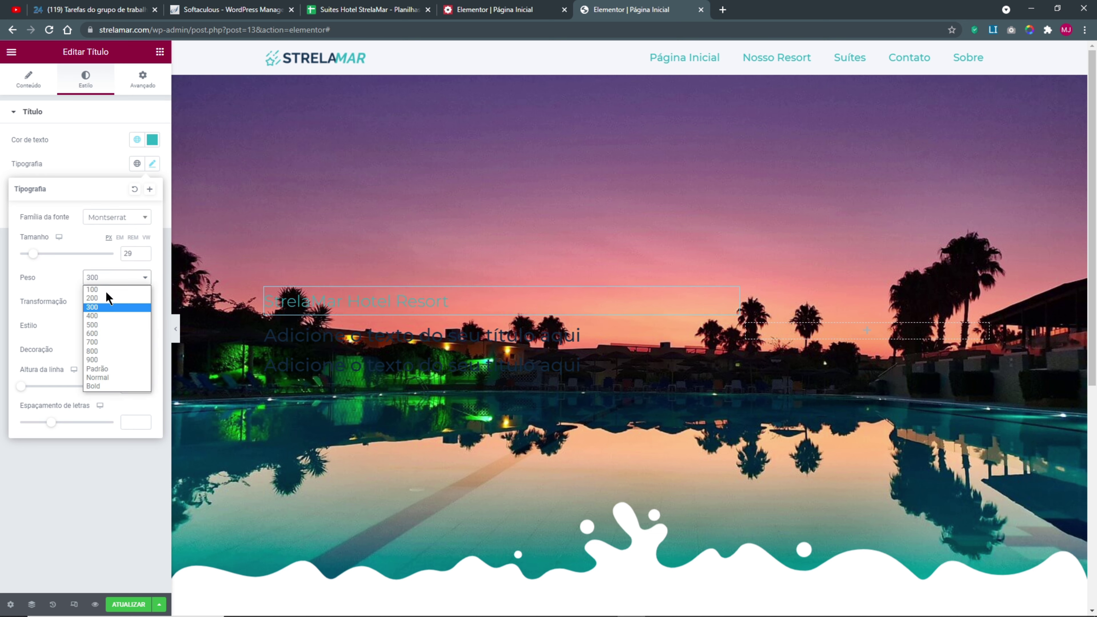
click(109, 375)
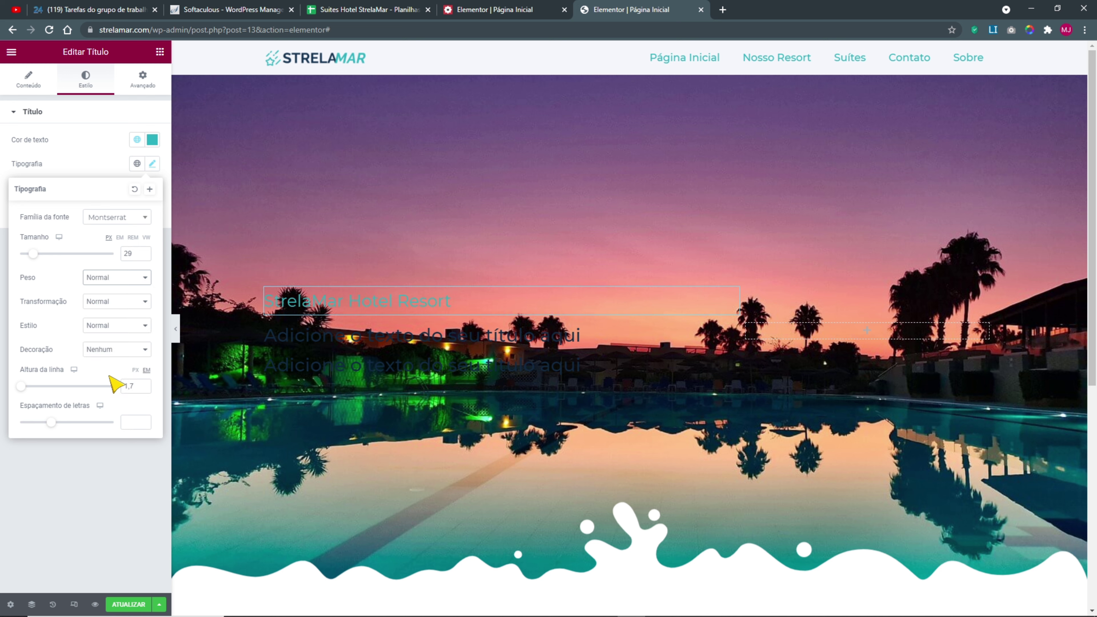
click(119, 279)
click(106, 344)
- Copy the main title "VIVA O MELHOR DA VIDA" from the reference page into the second heading
click(526, 9)
triple_click(287, 335)
key(ctrl+c)
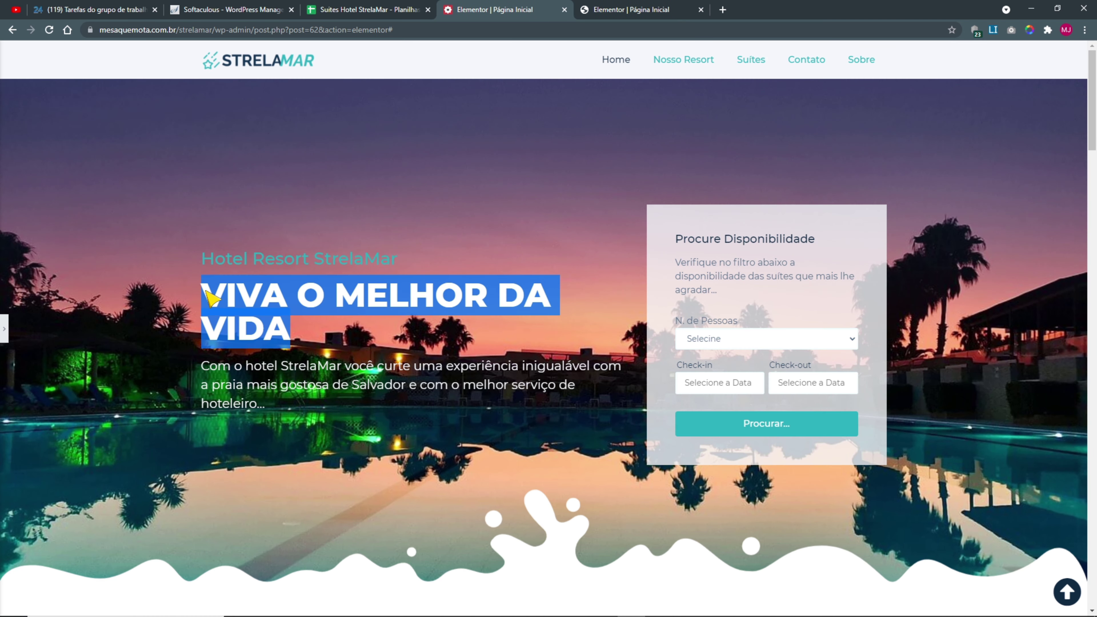
right_click(218, 294)
click(242, 308)
click(631, 9)
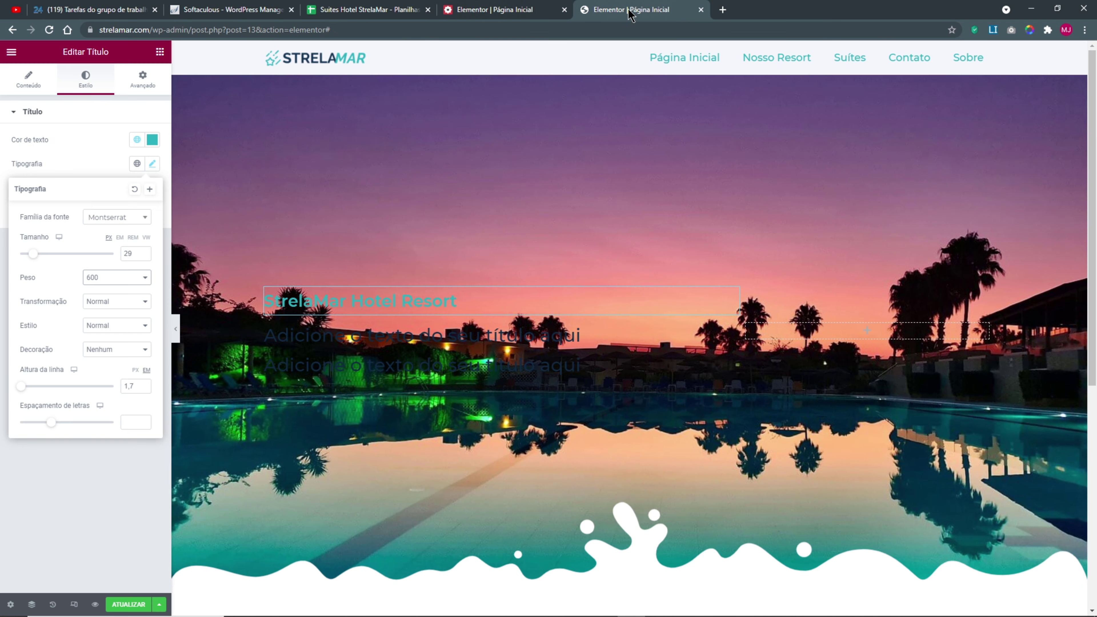
click(303, 339)
drag(125, 153, 5, 152)
key(ctrl+v)
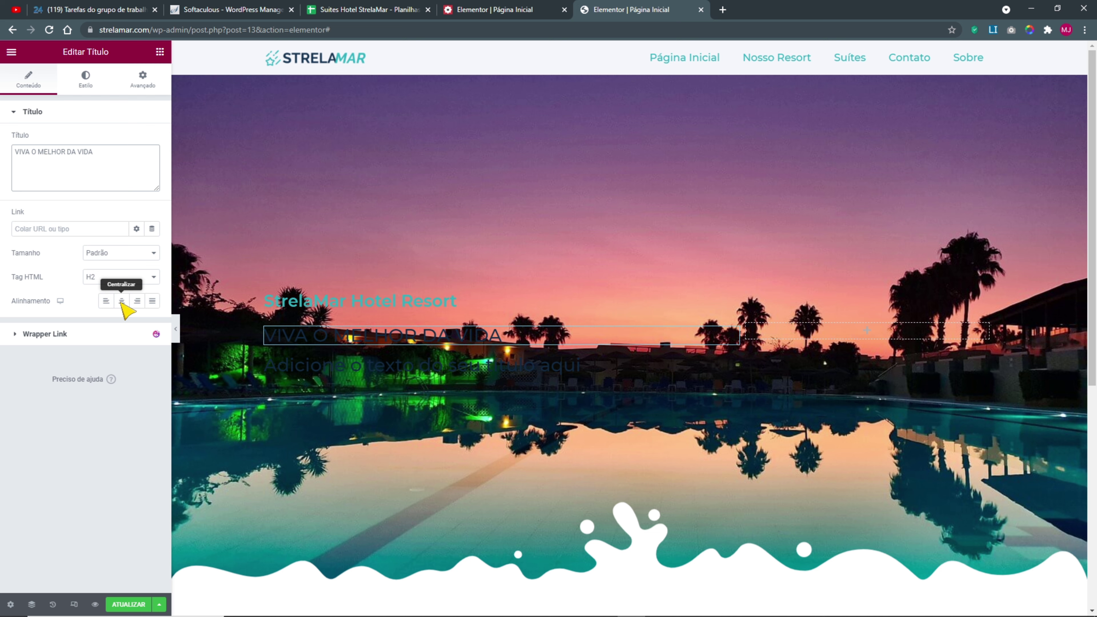
- Set the second heading's text colour to the global white
click(86, 77)
click(136, 140)
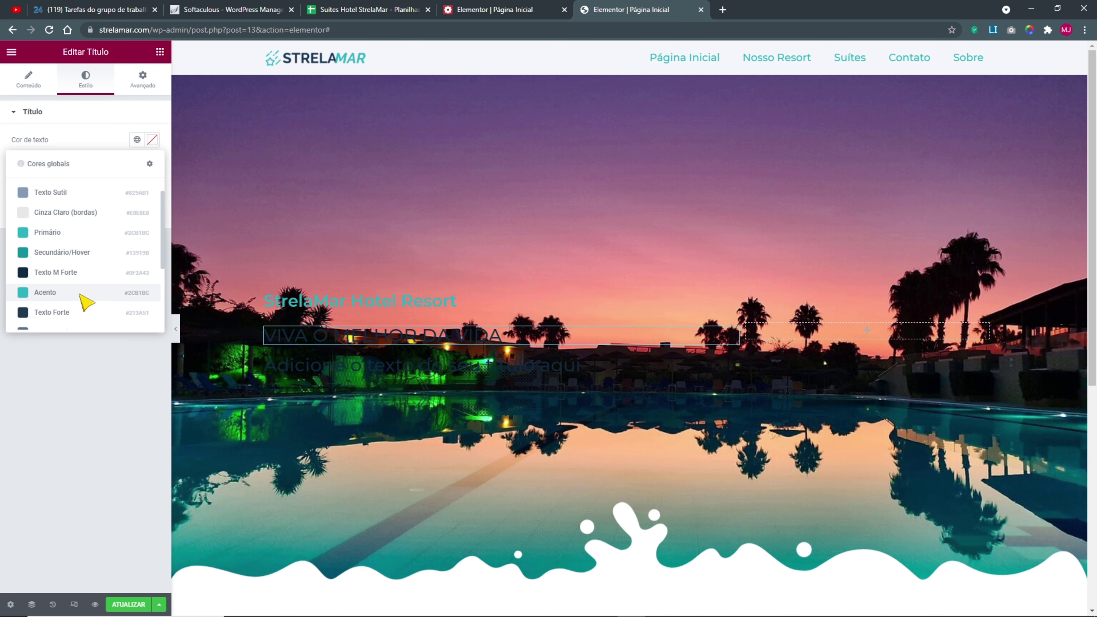
scroll(86, 299, down, 3)
click(69, 298)
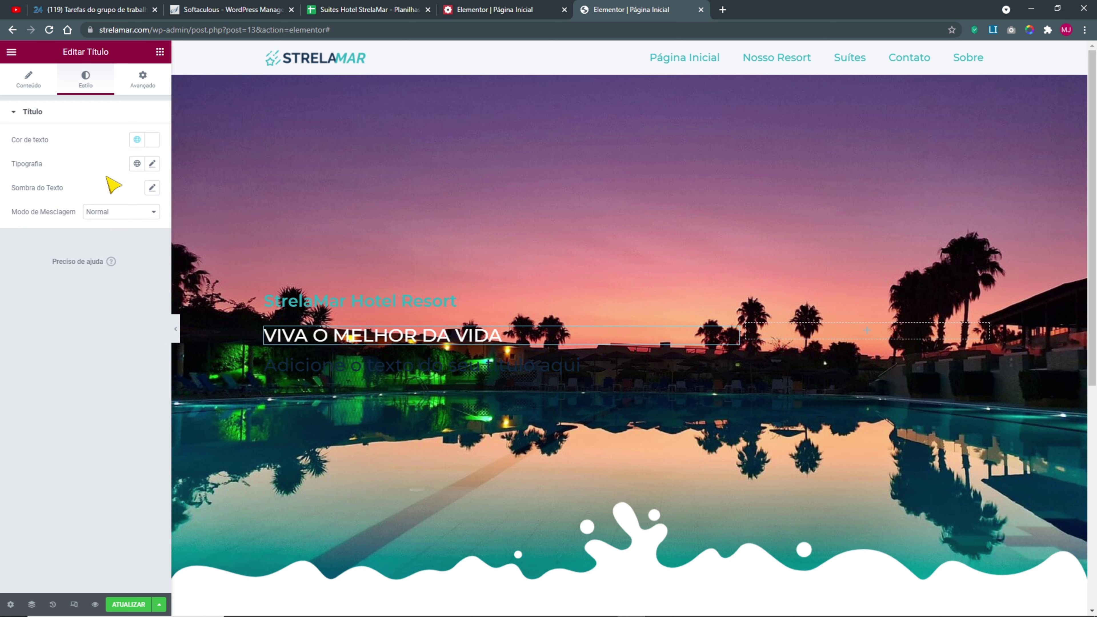
- Apply the global Primário font to the second heading and enlarge it to 69 px
click(137, 164)
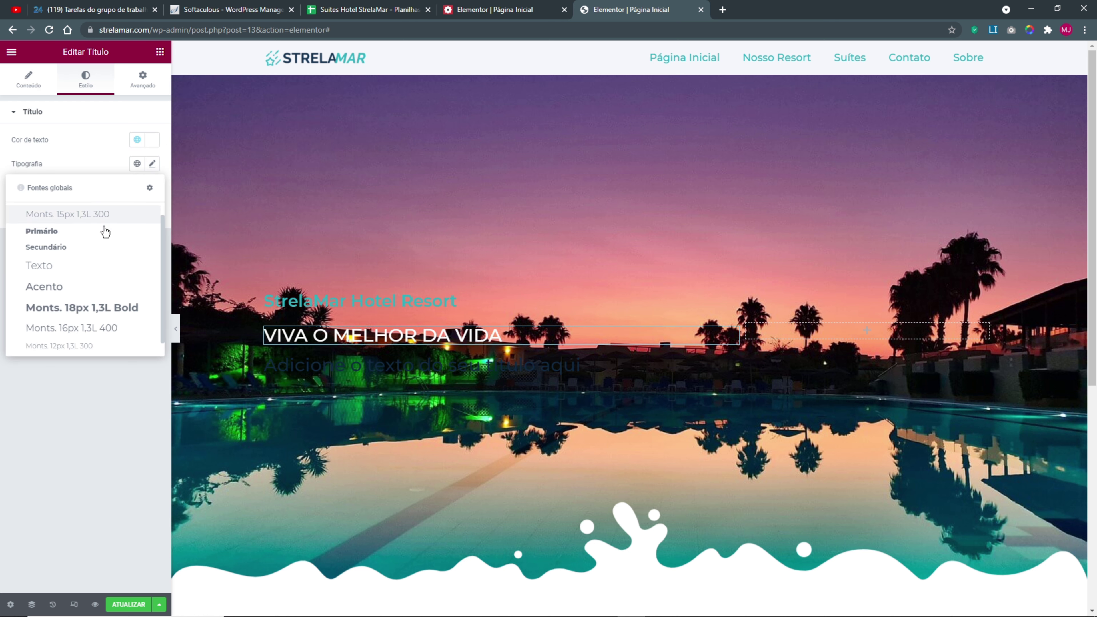
click(83, 234)
click(152, 163)
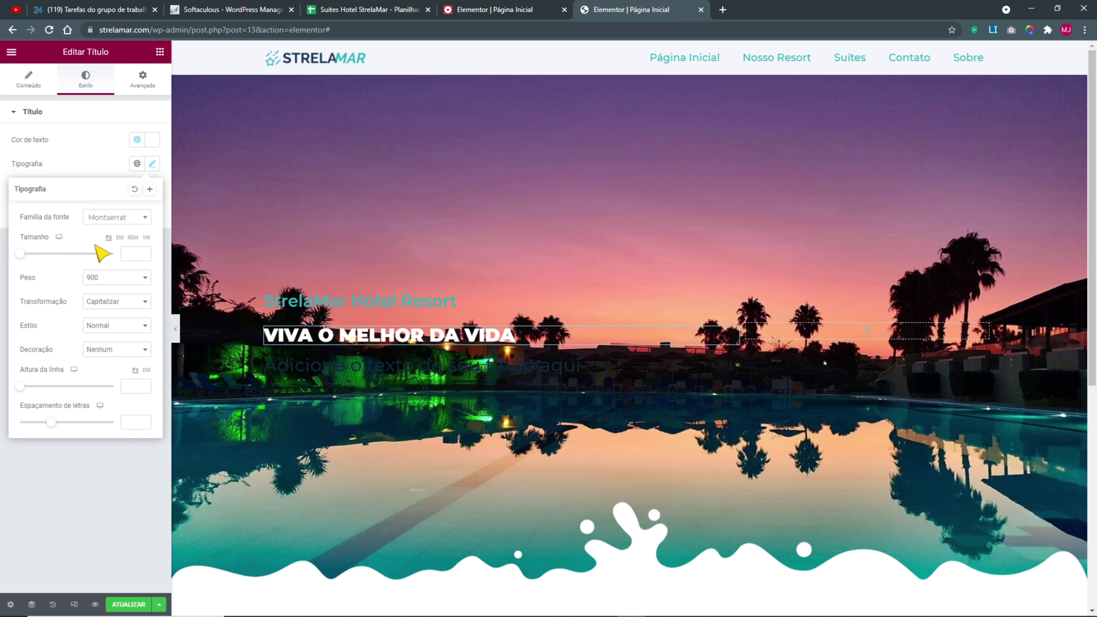
drag(26, 255, 55, 259)
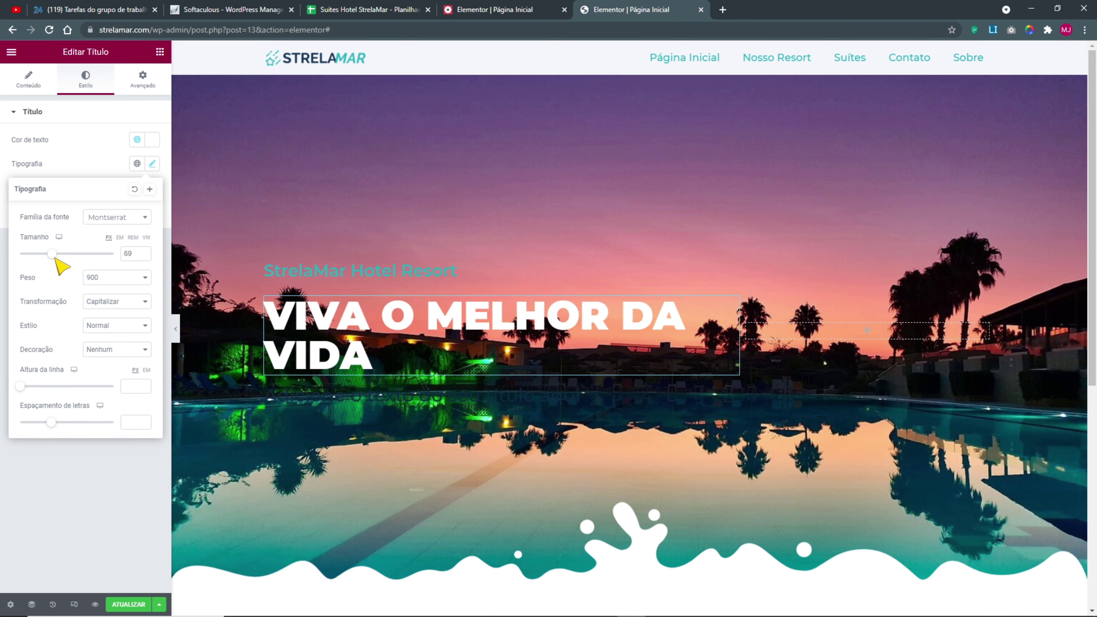
- Compare the second heading's size and weight with the reference page's main title, also previewing the page at full width
click(524, 11)
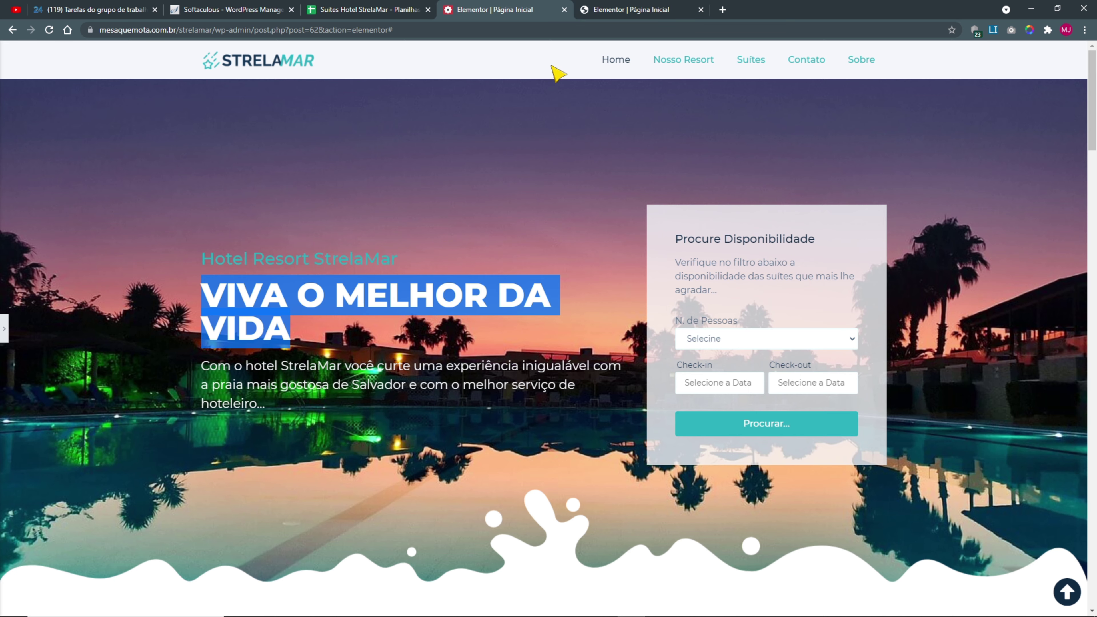
click(580, 13)
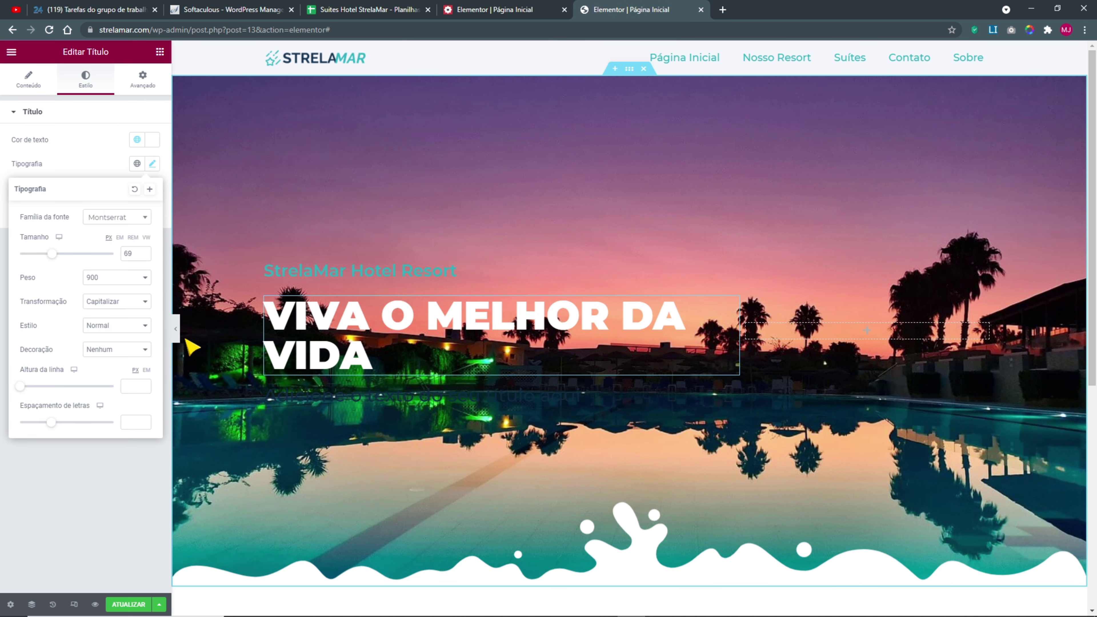
click(177, 331)
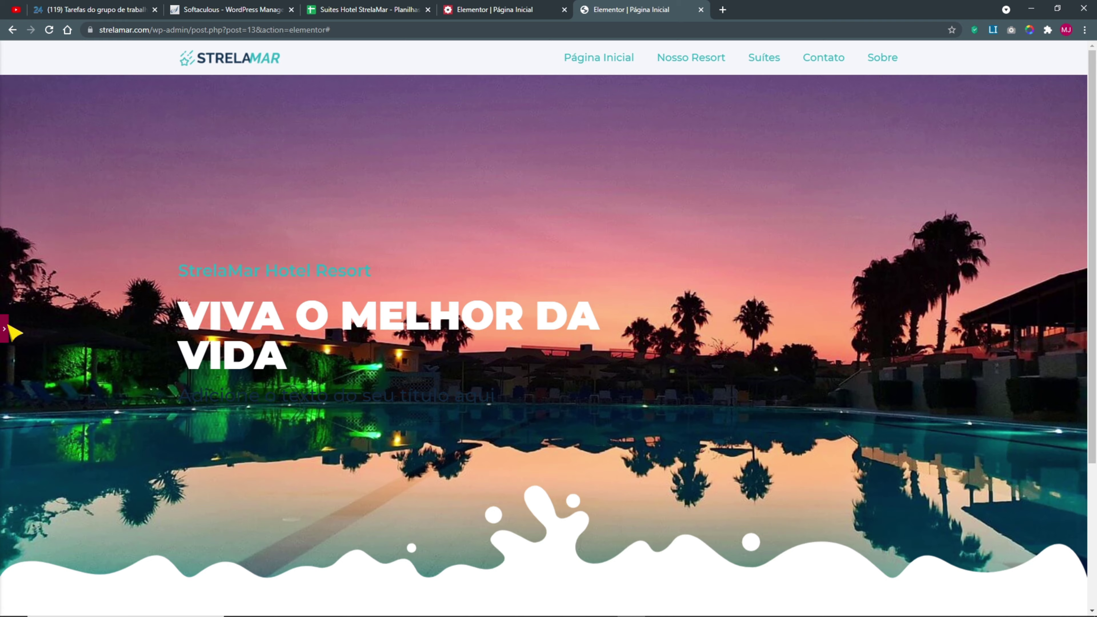
click(7, 330)
click(526, 10)
click(492, 190)
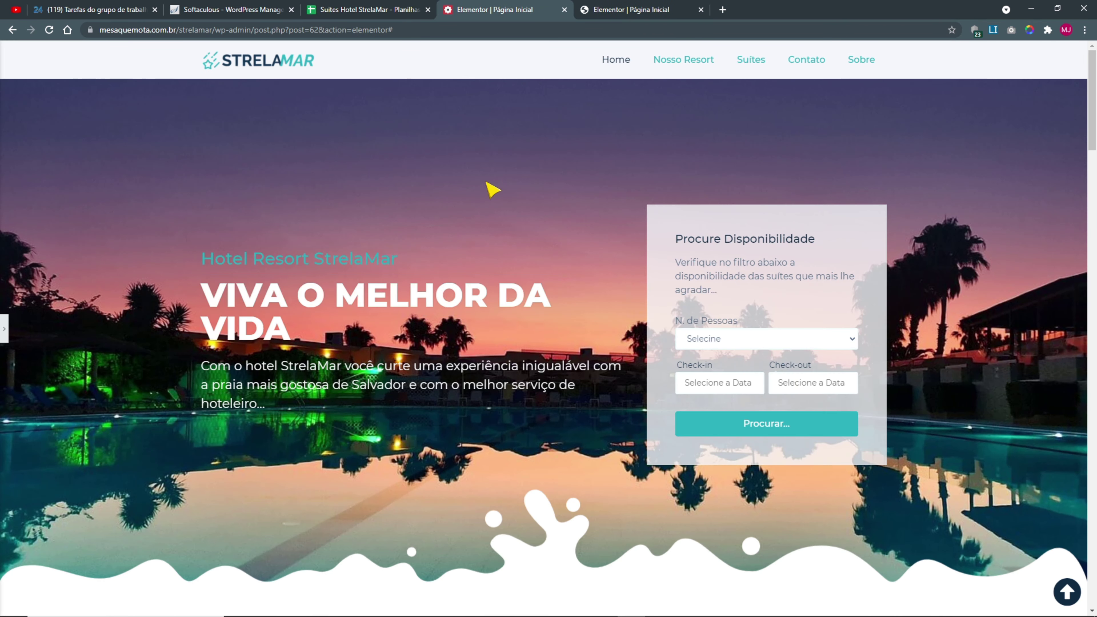
click(613, 10)
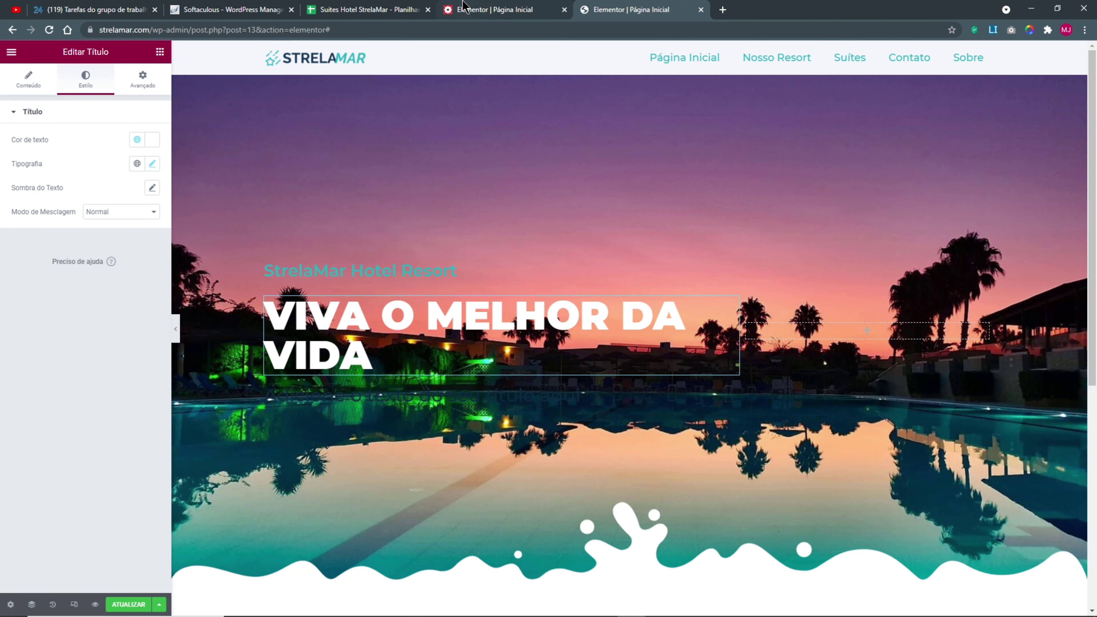
click(479, 9)
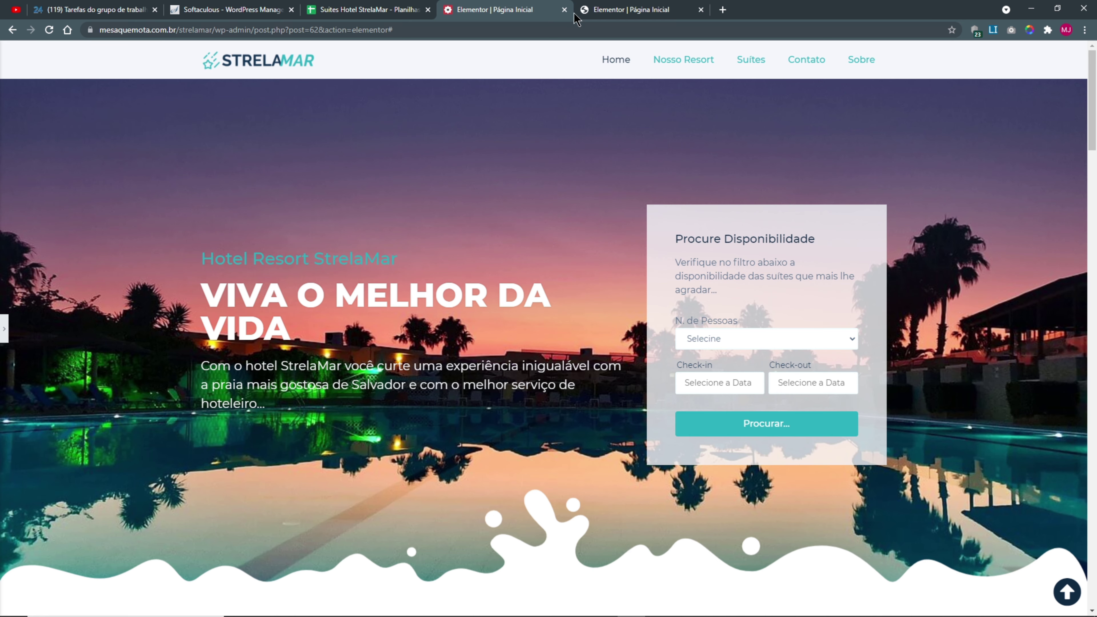
- Try a 60 px size on the second heading, and settle on 70 px with weight 700
click(598, 10)
click(151, 164)
click(145, 251)
text(60)
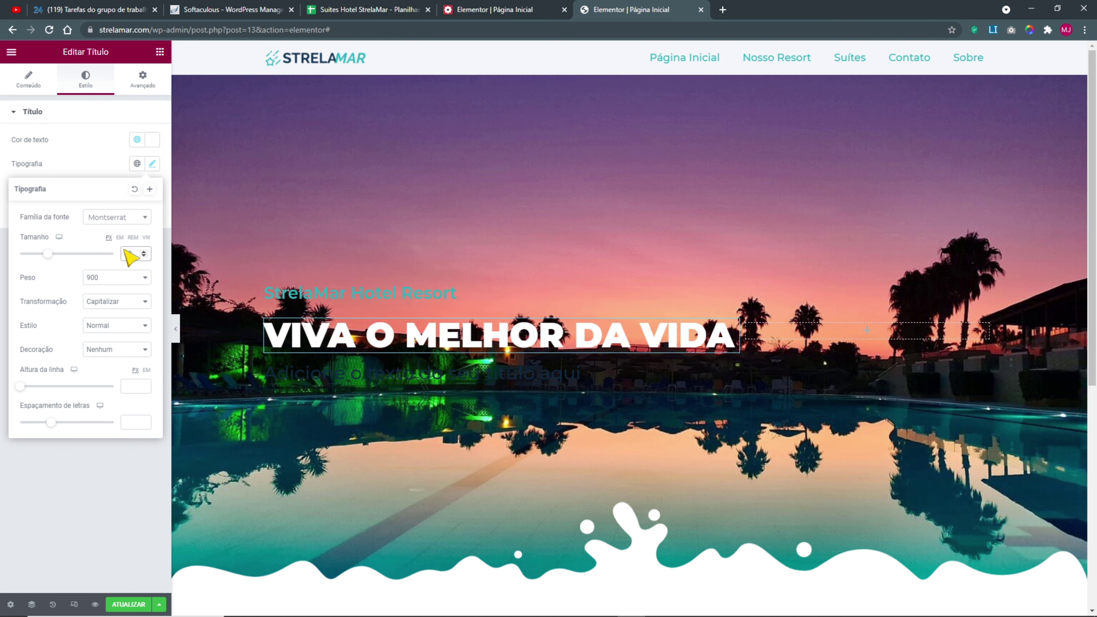
key(Left)
key(BackSpace)
text(7)
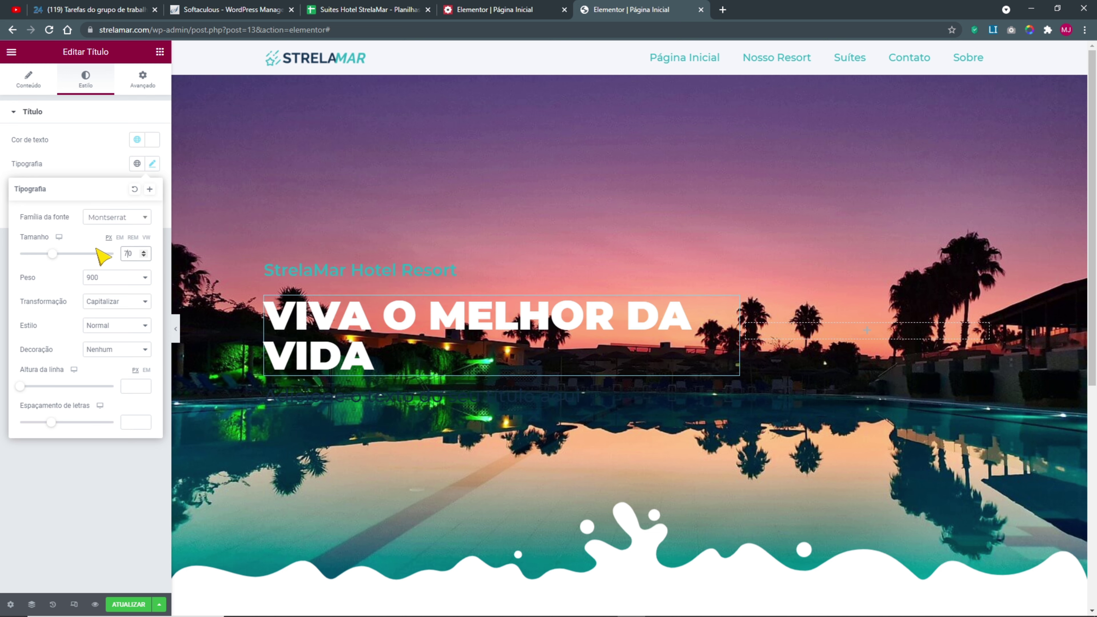
click(115, 277)
click(115, 348)
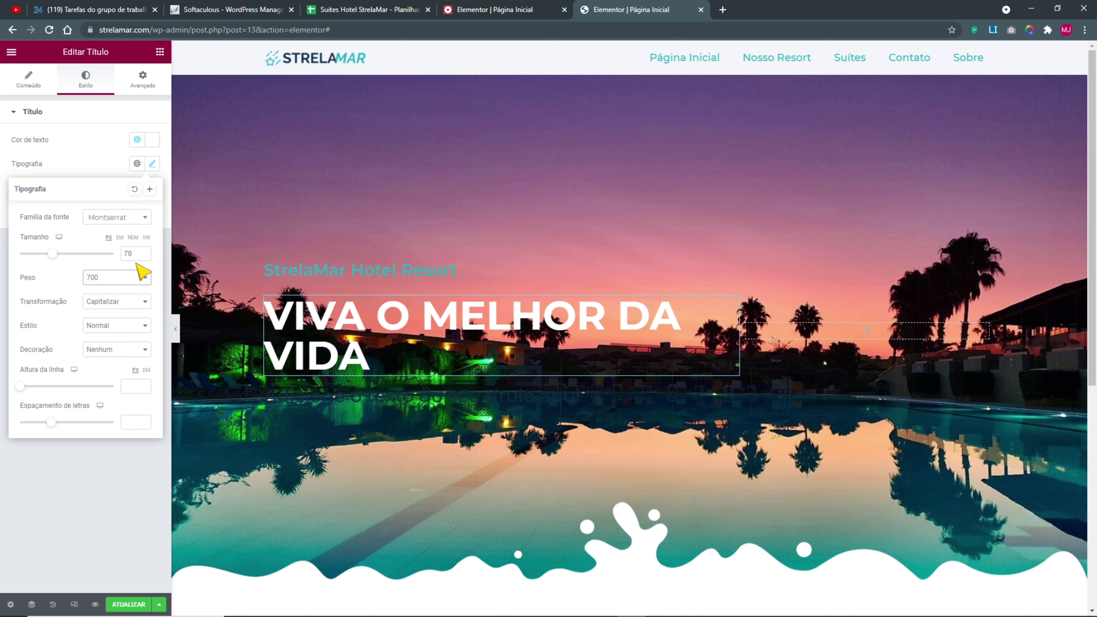
- Set the second heading's font weight to 800
click(137, 277)
click(107, 351)
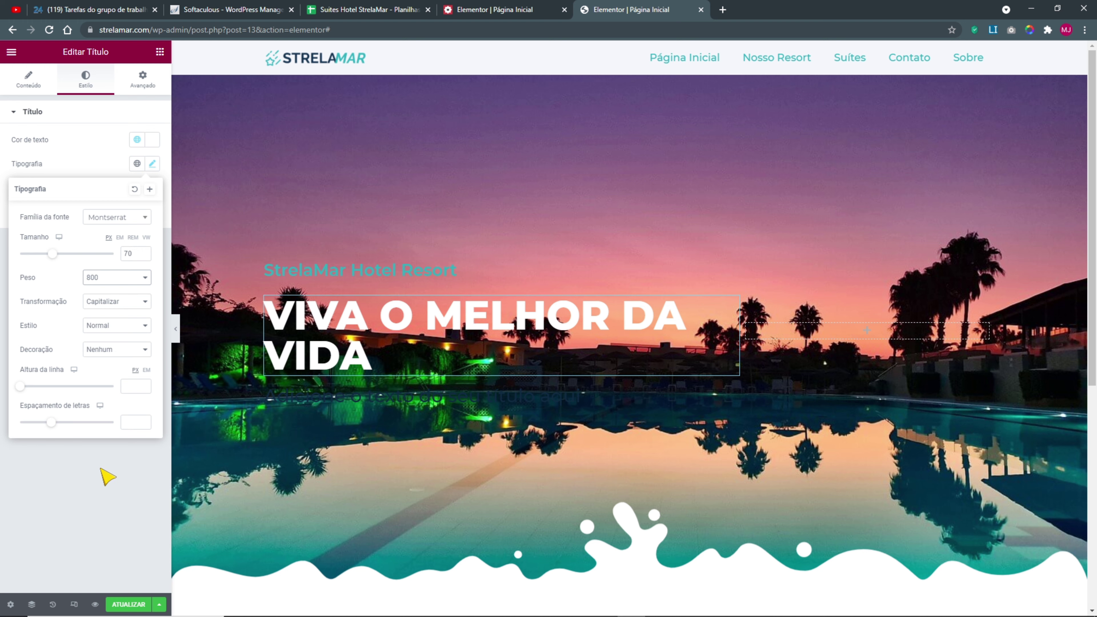
click(107, 477)
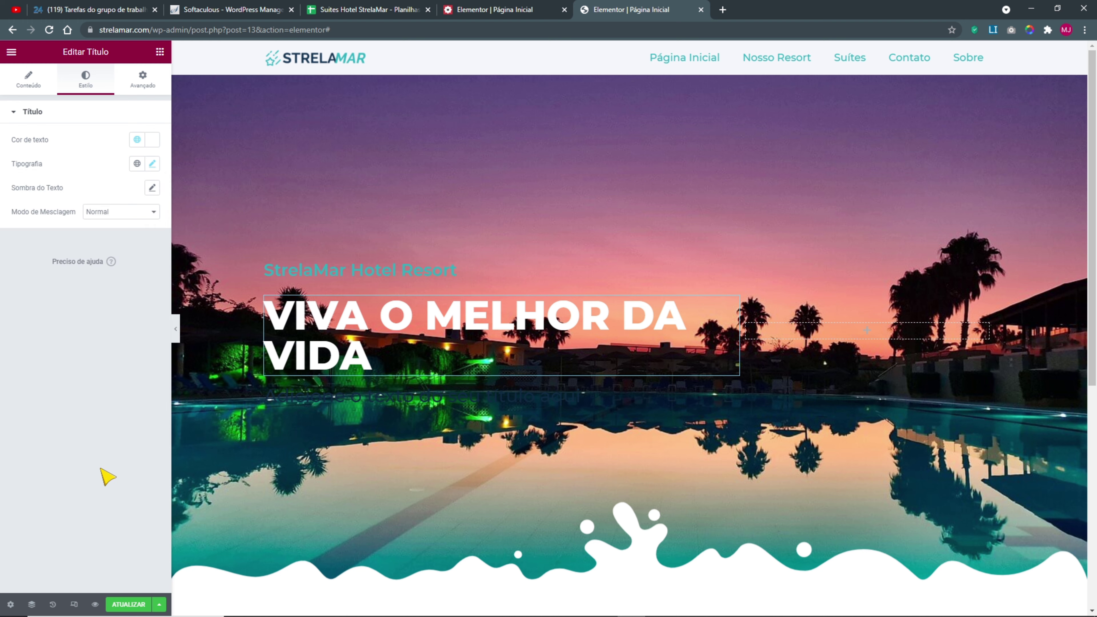
- Copy the description paragraph under the reference page's main title and use it as the third heading's text
click(515, 15)
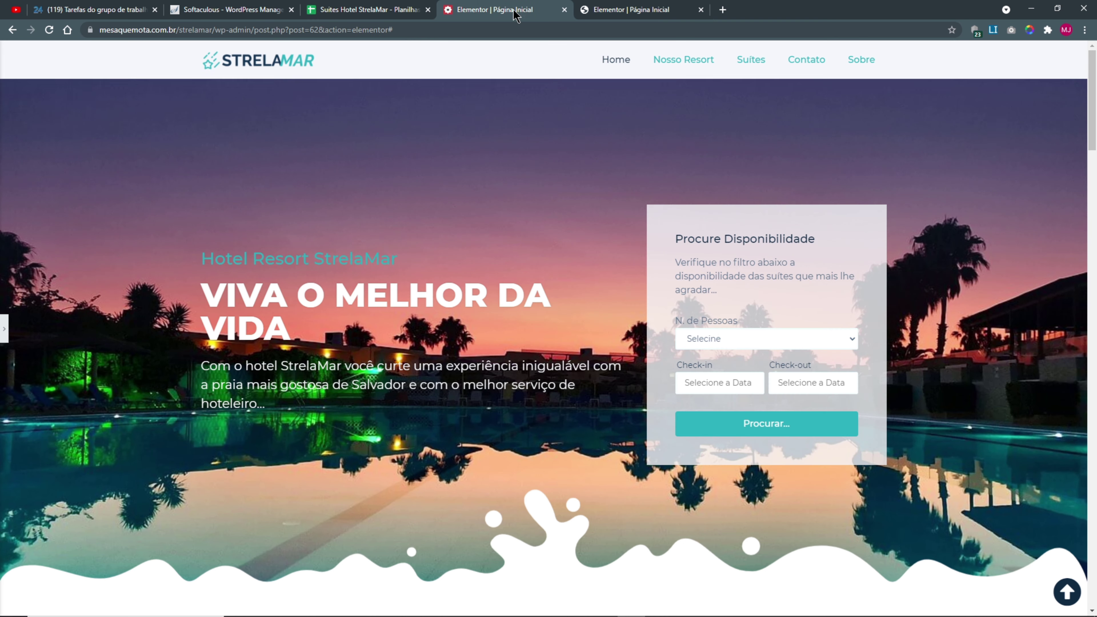
drag(256, 408, 200, 257)
click(275, 367)
drag(281, 413, 203, 366)
key(ctrl+c)
right_click(298, 384)
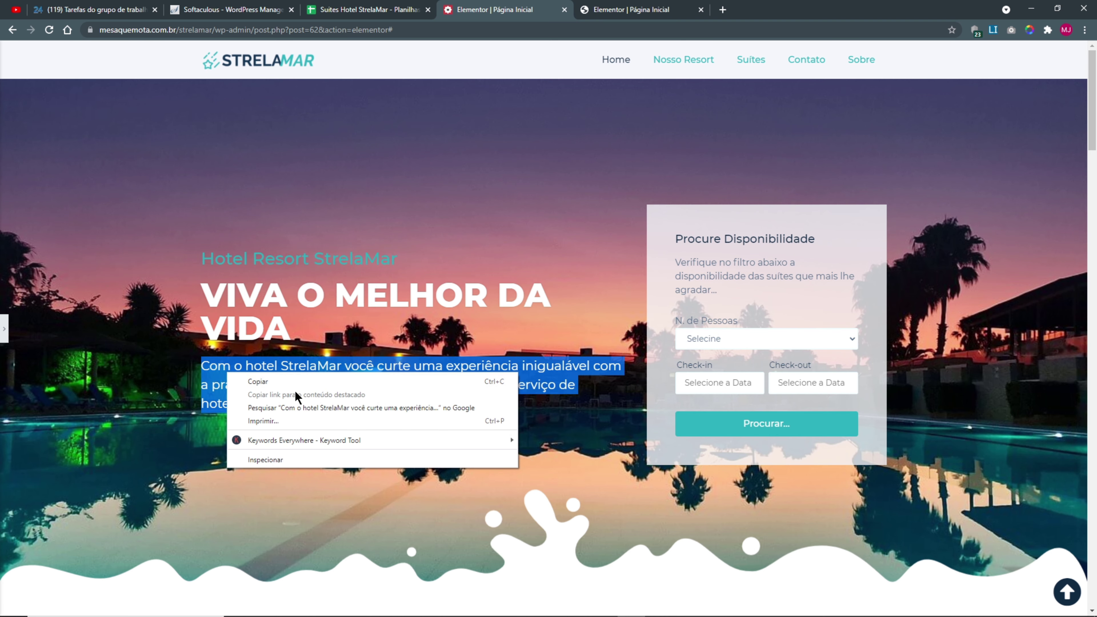
click(298, 383)
click(583, 9)
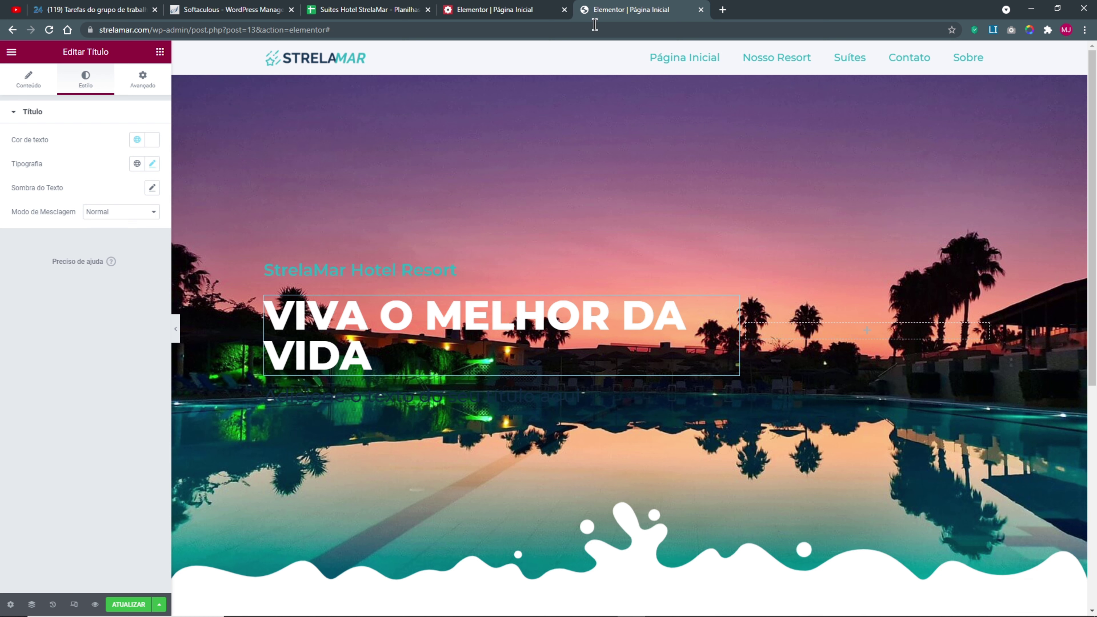
drag(142, 158, 7, 145)
key(ctrl+v)
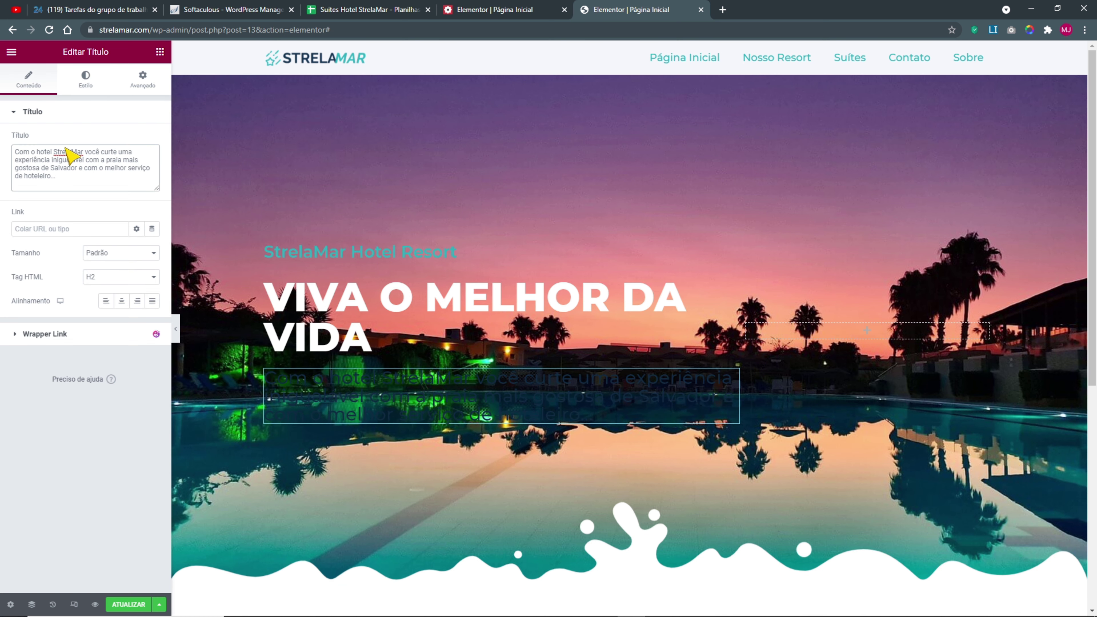
- Try the div and p HTML tags on the third heading, and settle on span
click(99, 277)
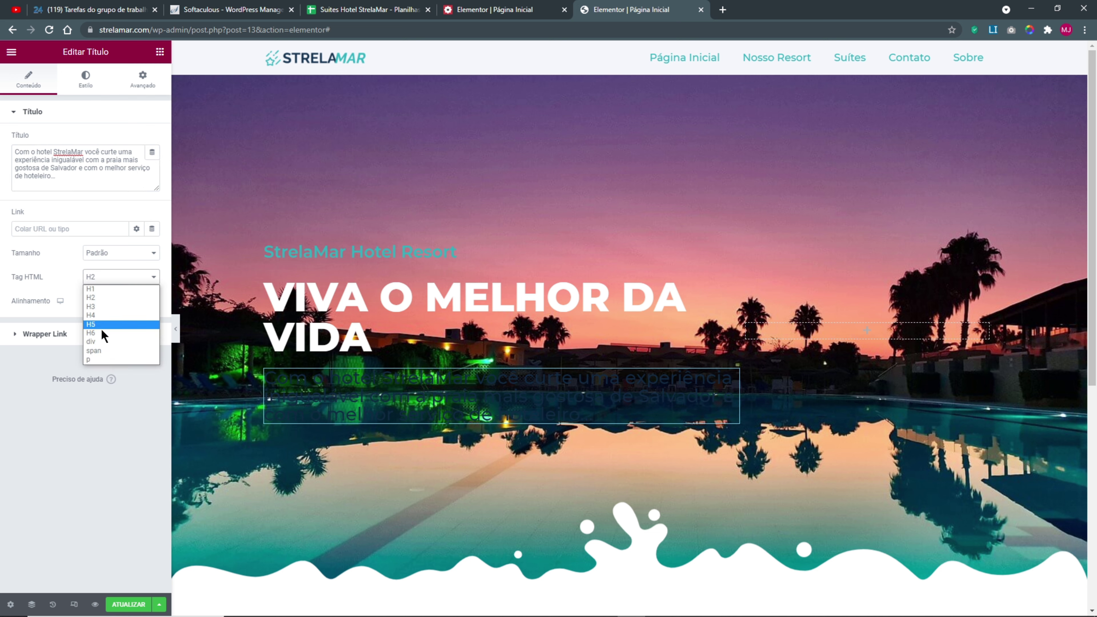
click(102, 352)
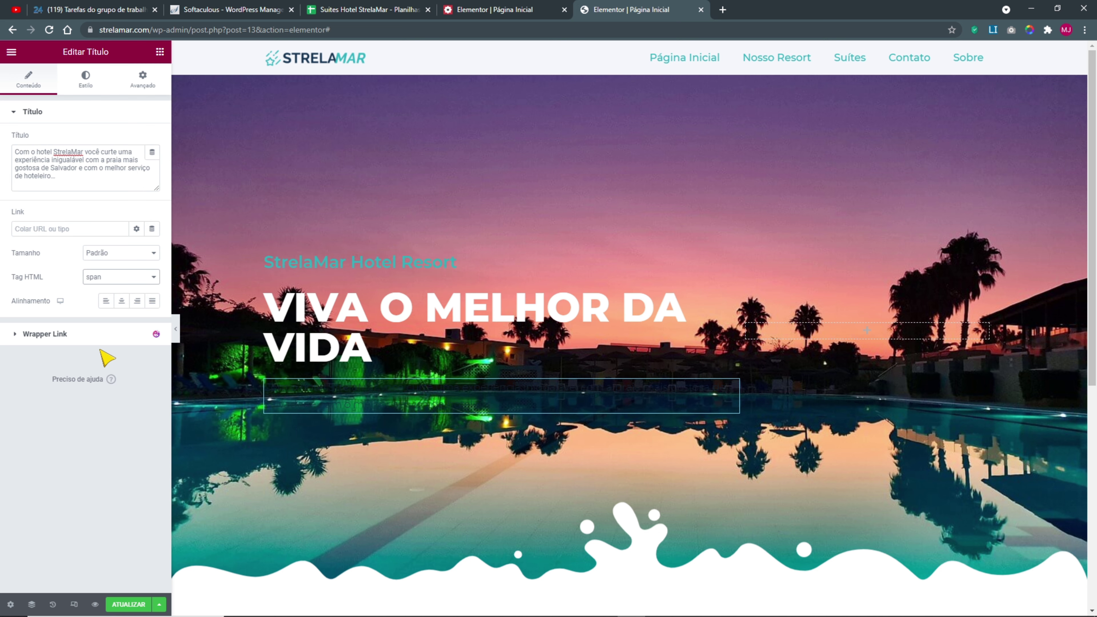
click(108, 277)
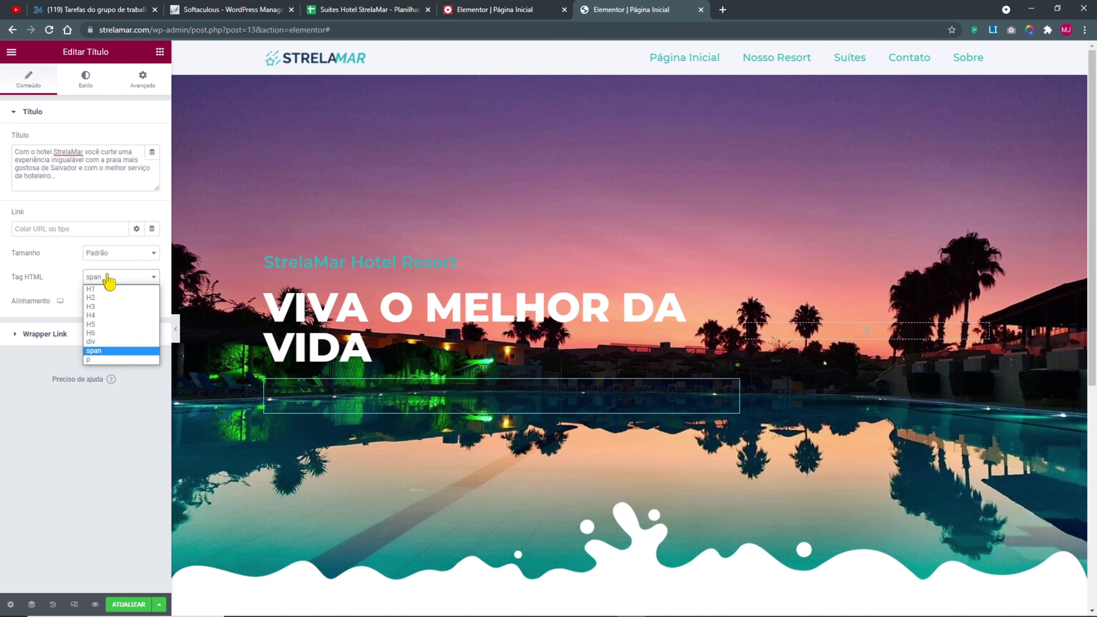
click(103, 344)
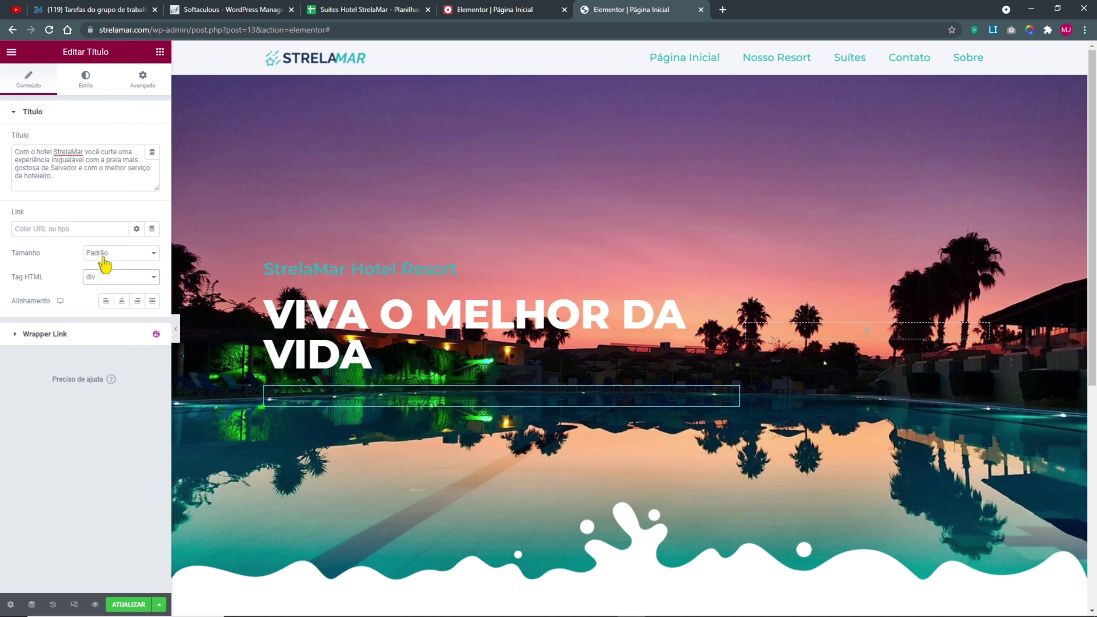
click(101, 277)
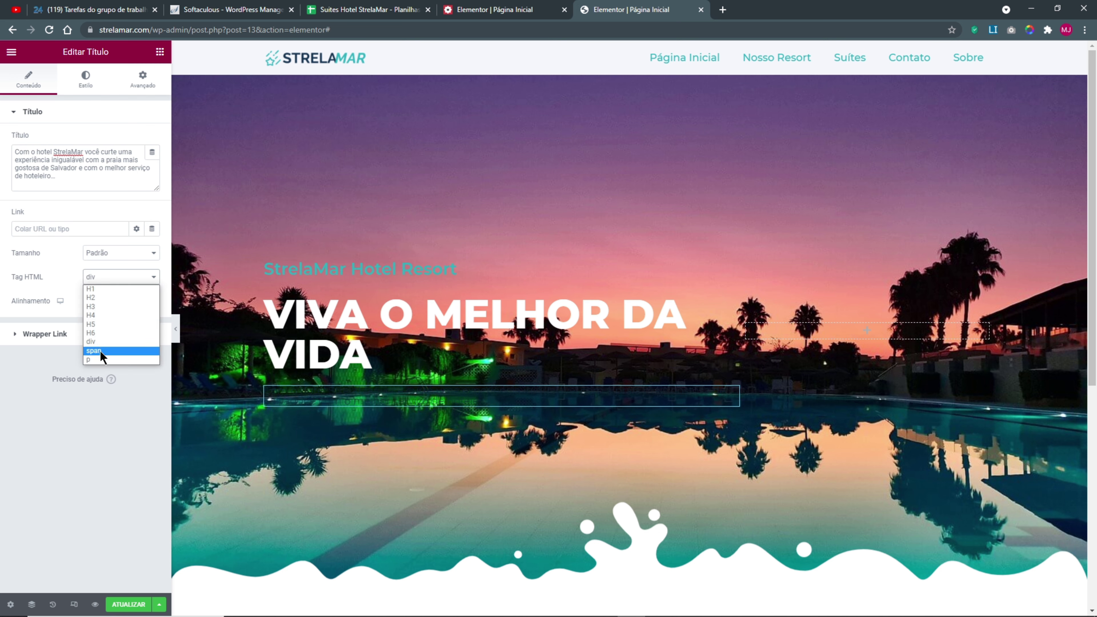
click(101, 360)
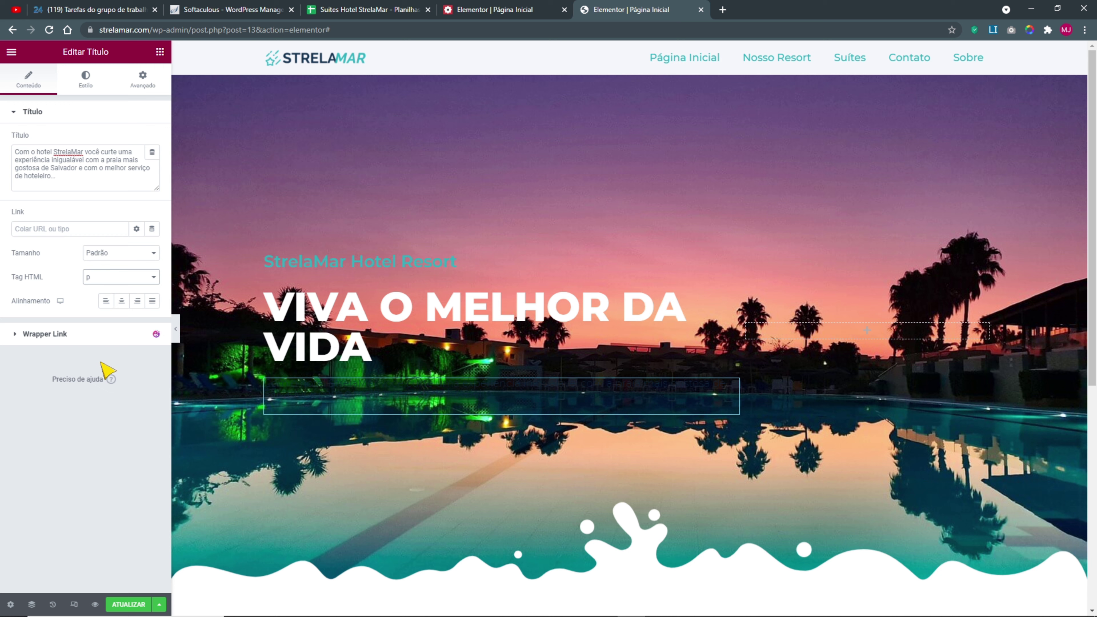
click(102, 278)
click(101, 351)
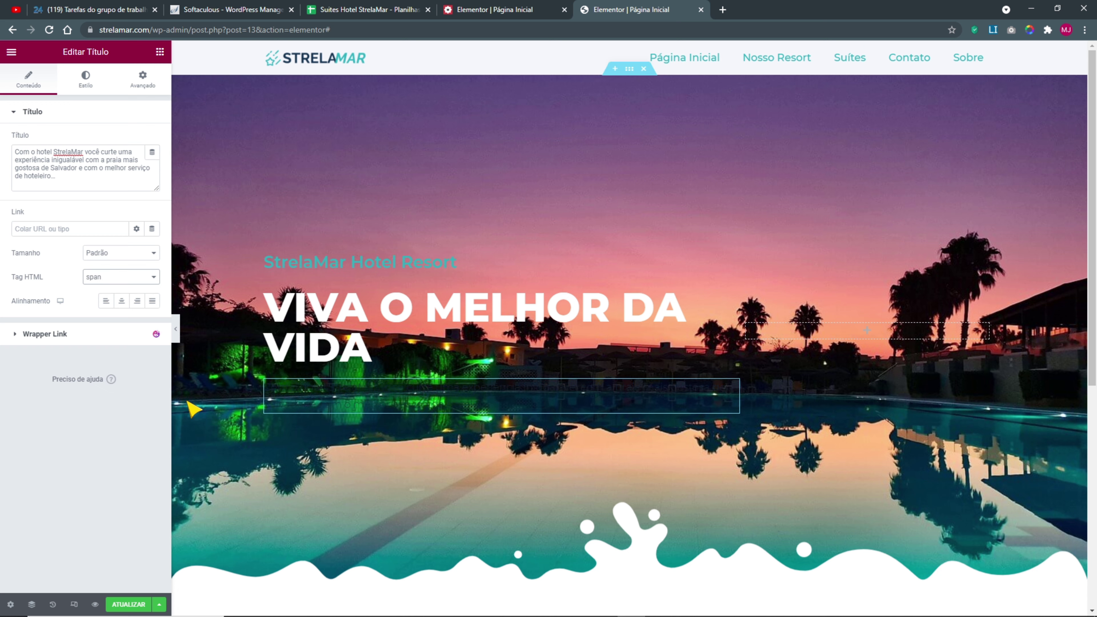
click(87, 80)
click(26, 80)
drag(71, 177, 11, 145)
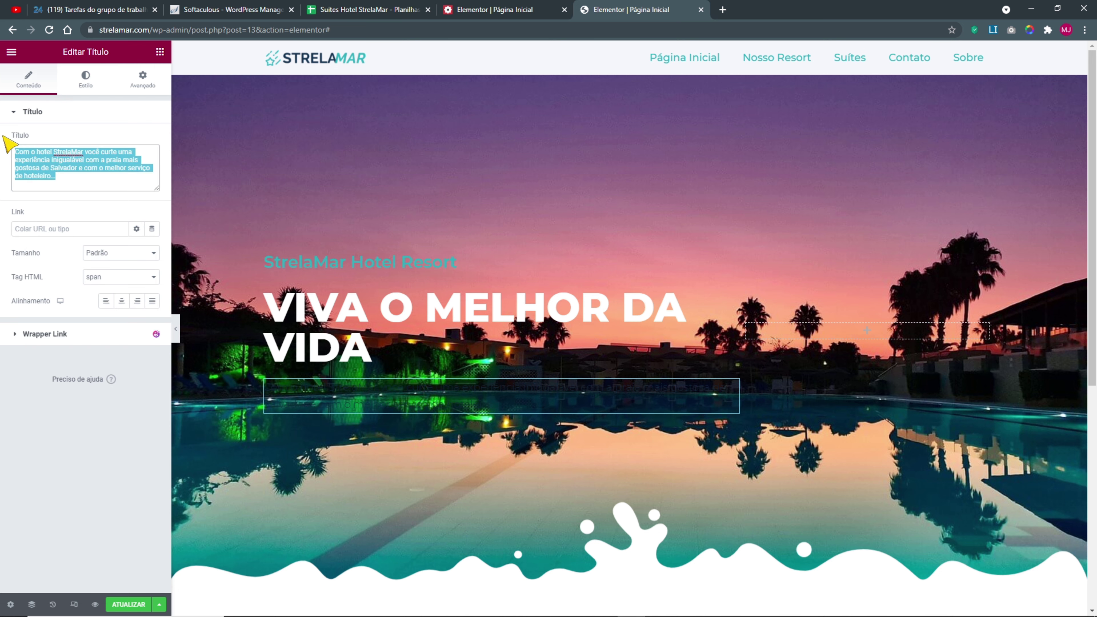
click(86, 81)
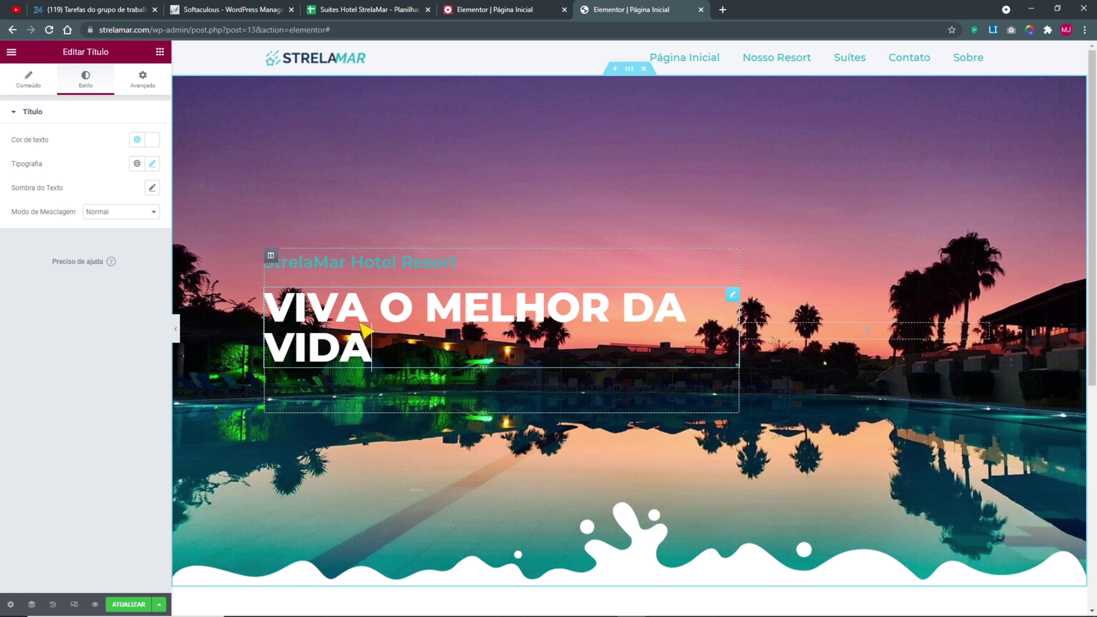
- Try the dynamic Site Tagline as the second heading's text, and undo it
click(39, 84)
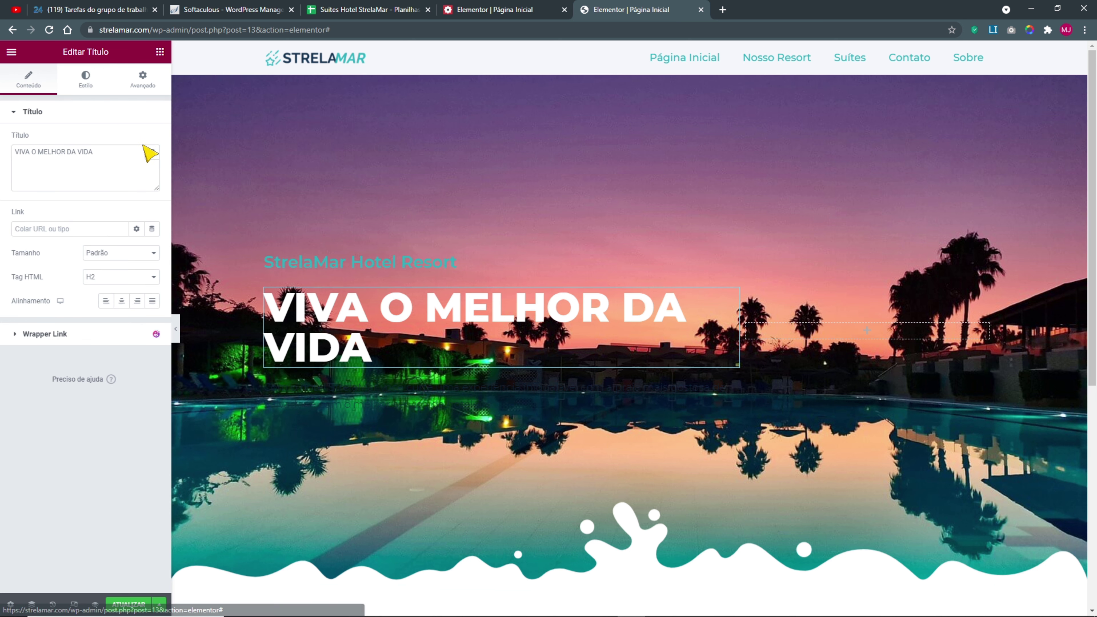
click(151, 152)
scroll(38, 271, down, 2)
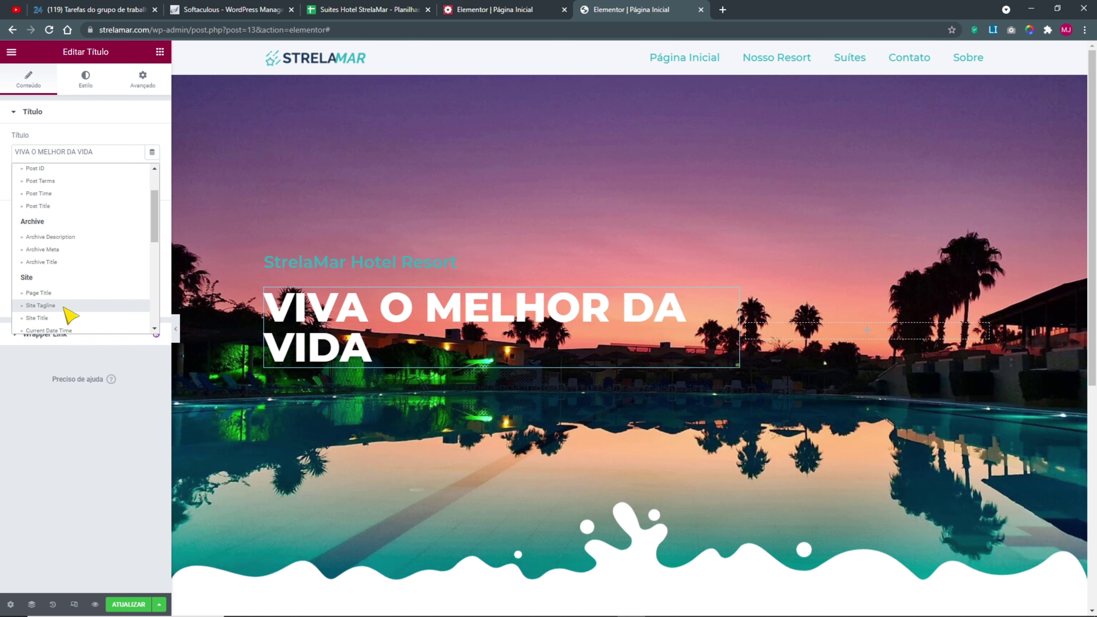
click(41, 305)
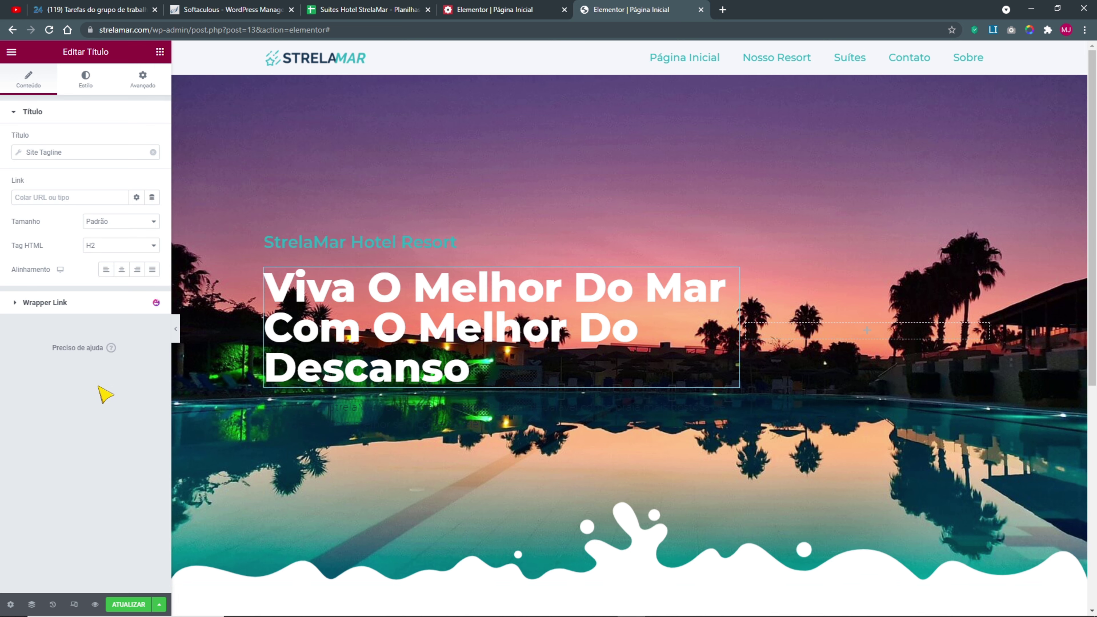
key(ctrl+z)
- Set the third heading's text colour to the global Branco 100% and apply the global Texto font
click(328, 404)
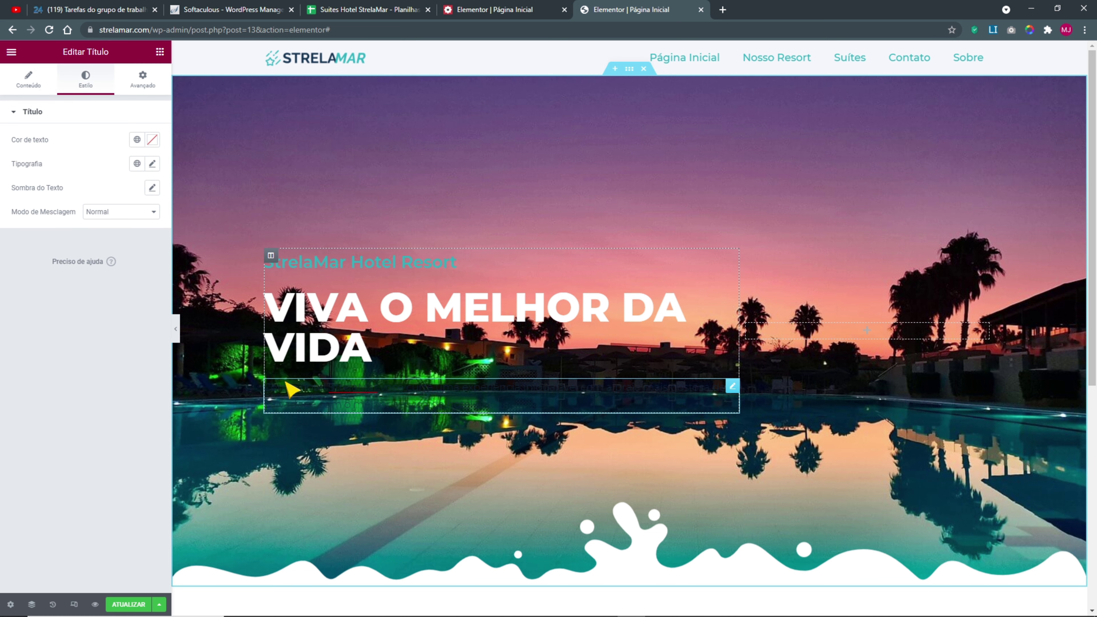
click(137, 139)
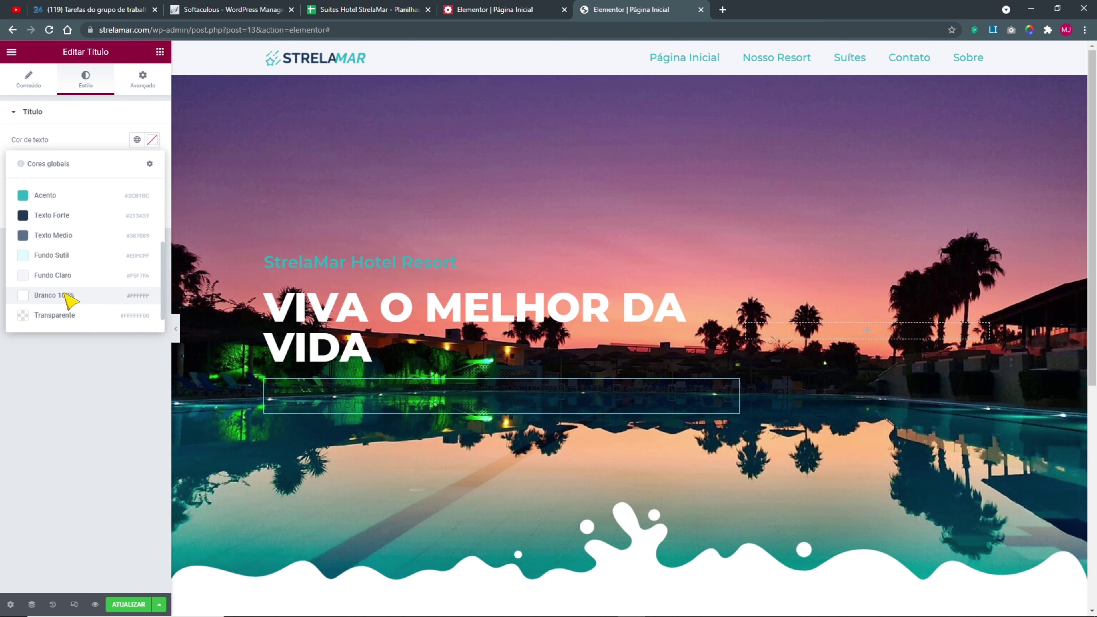
click(66, 294)
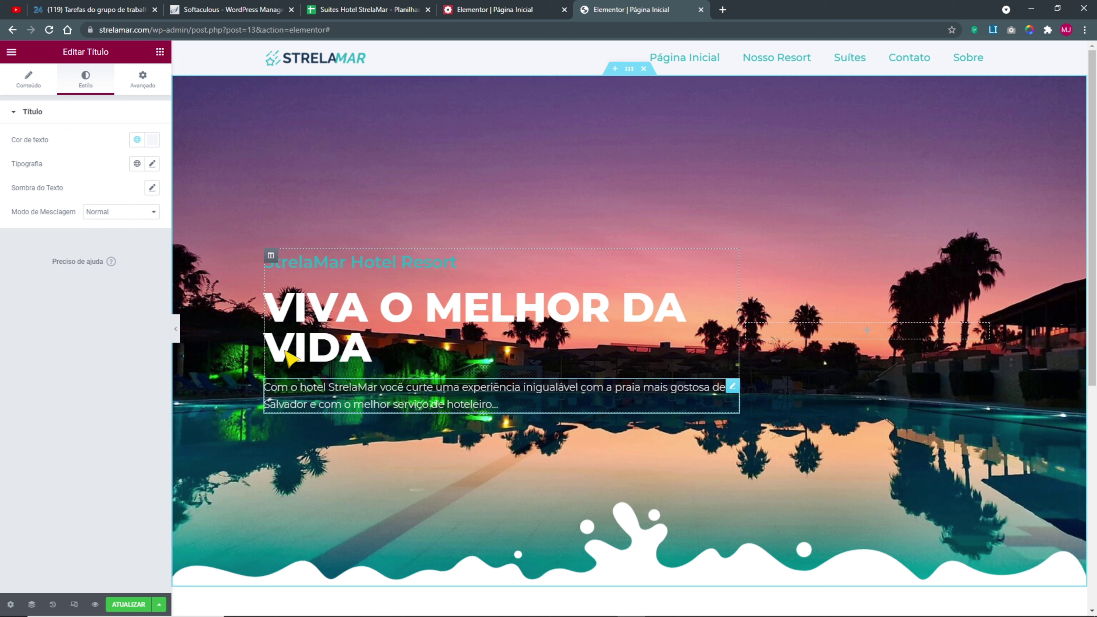
click(152, 163)
click(136, 163)
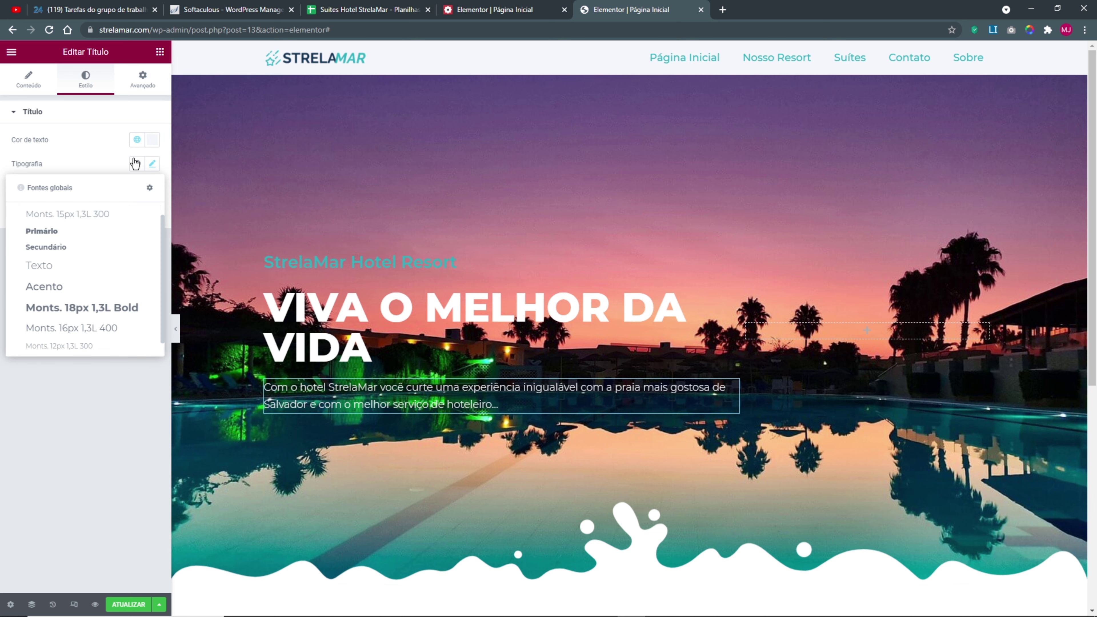
click(82, 271)
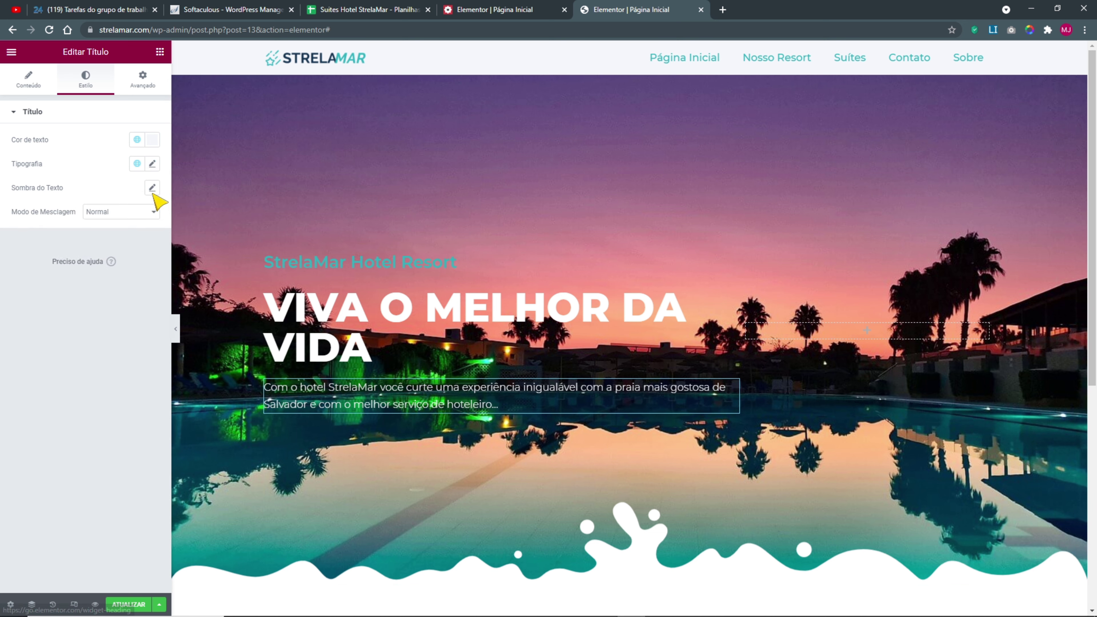
- Try 20, 22 and 24 px sizes on the third heading against the reference page, and settle on 26 px
click(152, 164)
drag(135, 254, 104, 247)
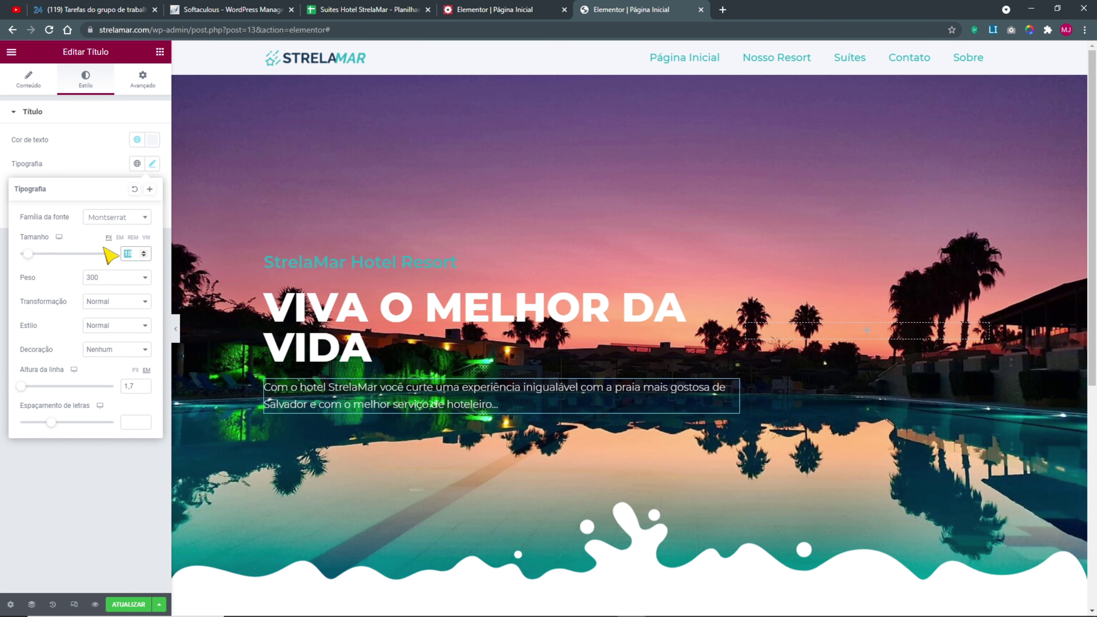
text(20)
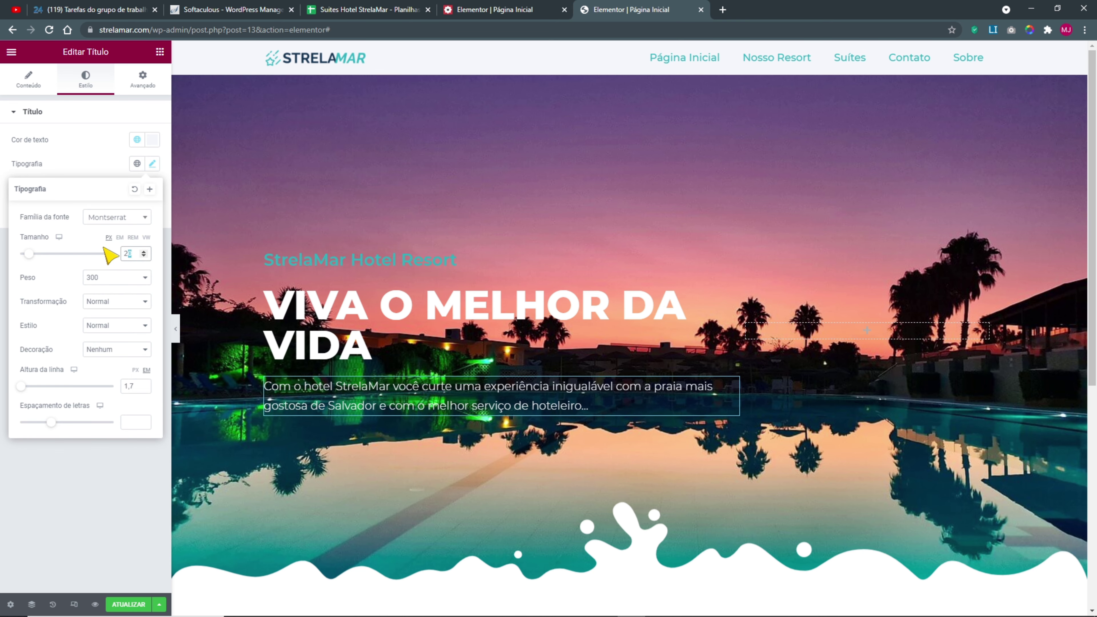
text(2)
click(520, 11)
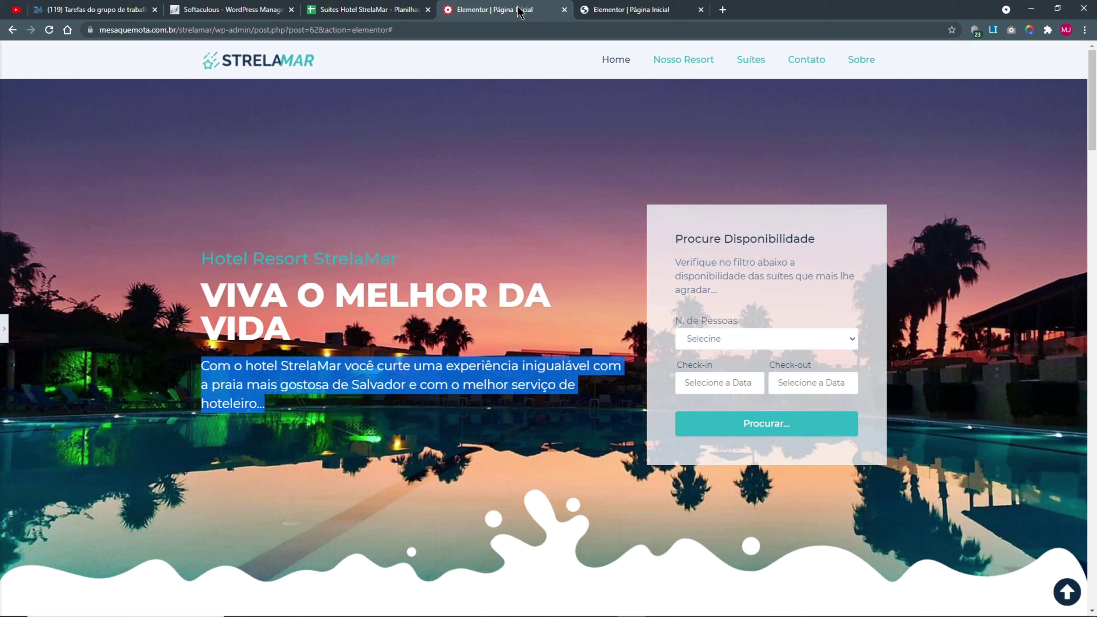
click(594, 9)
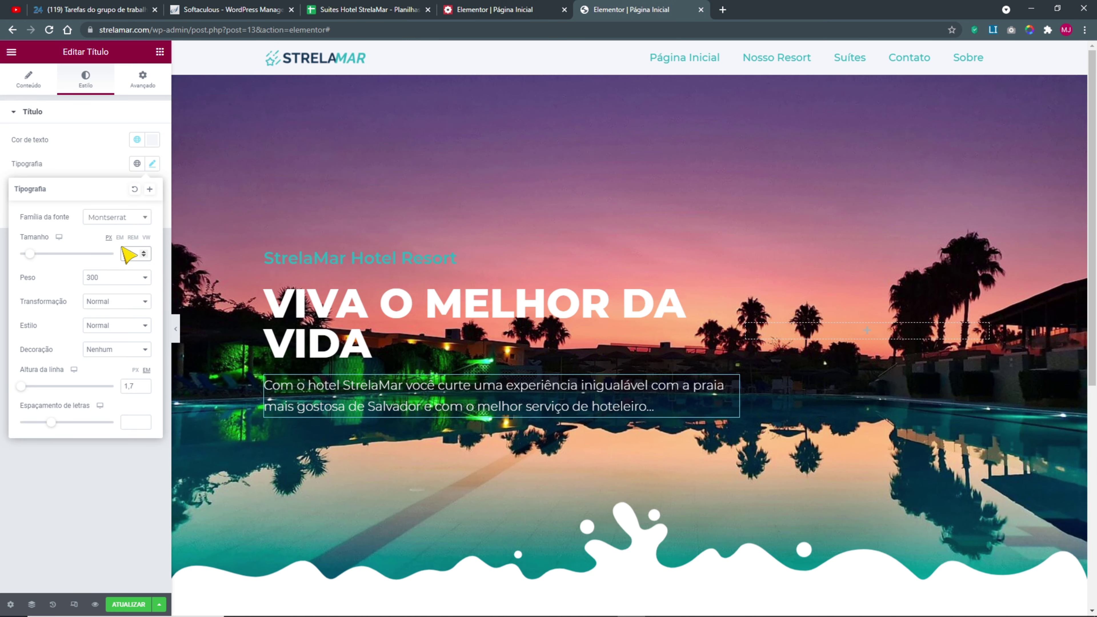
text(4)
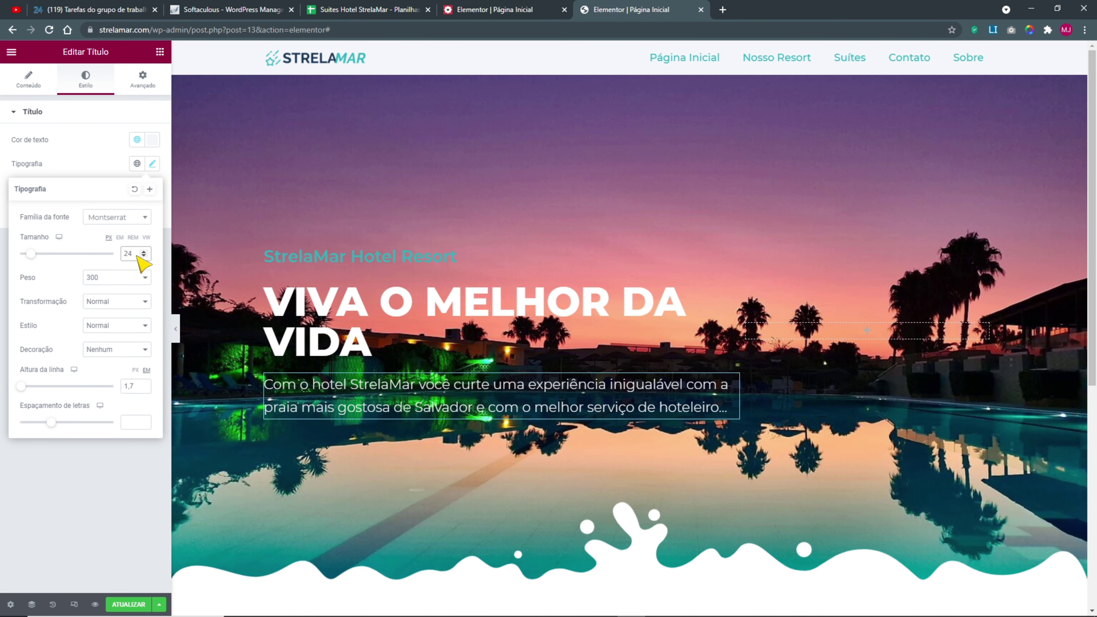
click(143, 251)
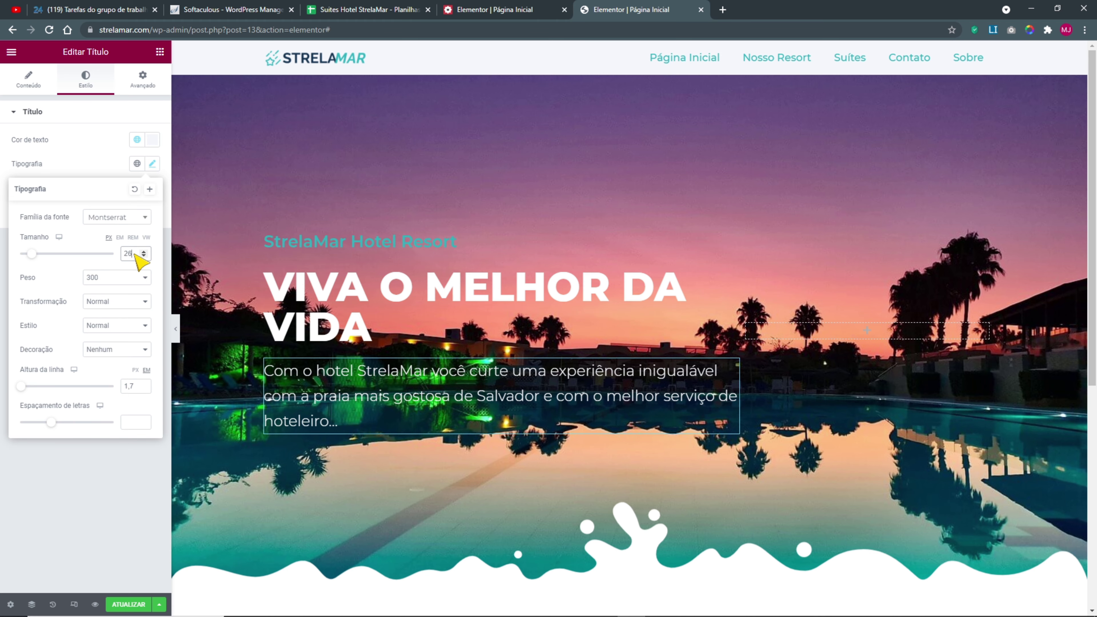
- Compare the description's size, weight and line breaks with the reference page, also previewing the page at full width
click(498, 9)
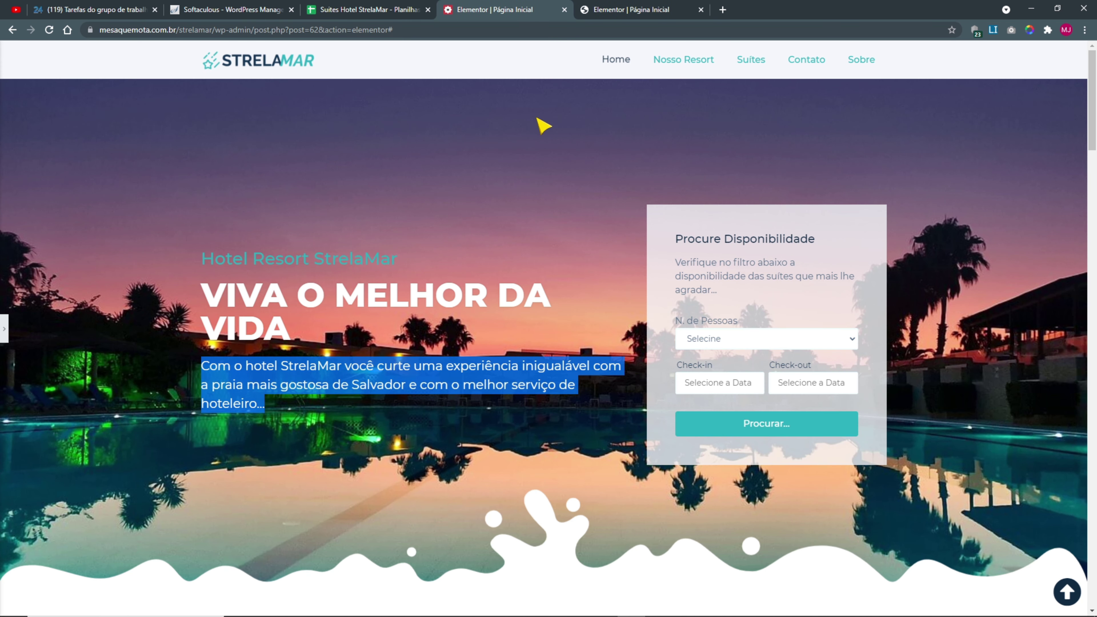
click(390, 330)
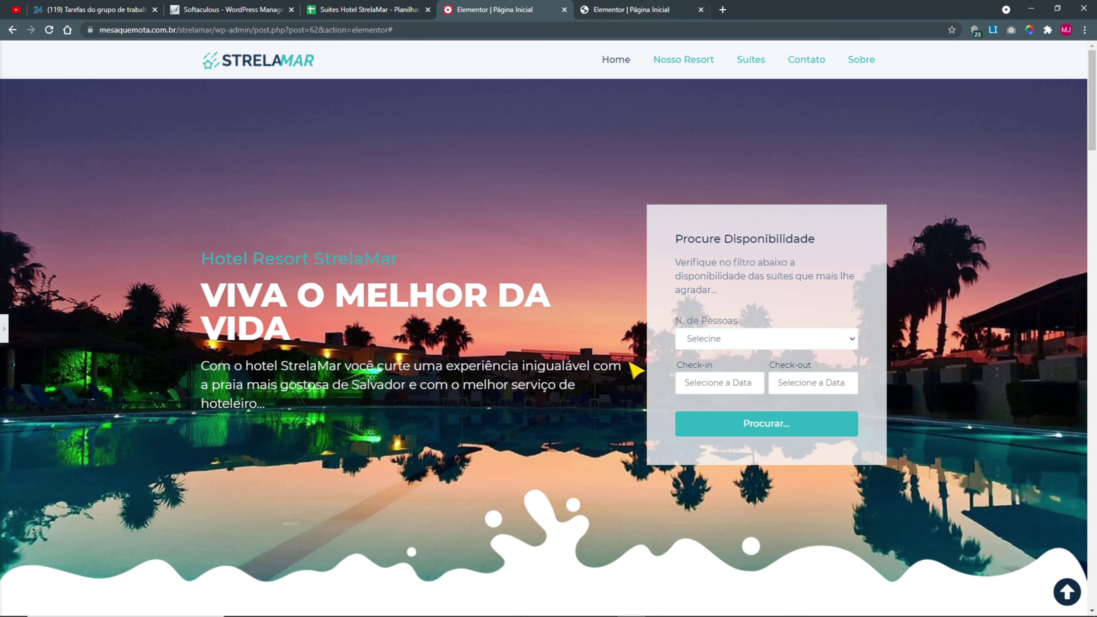
triple_click(626, 372)
click(610, 12)
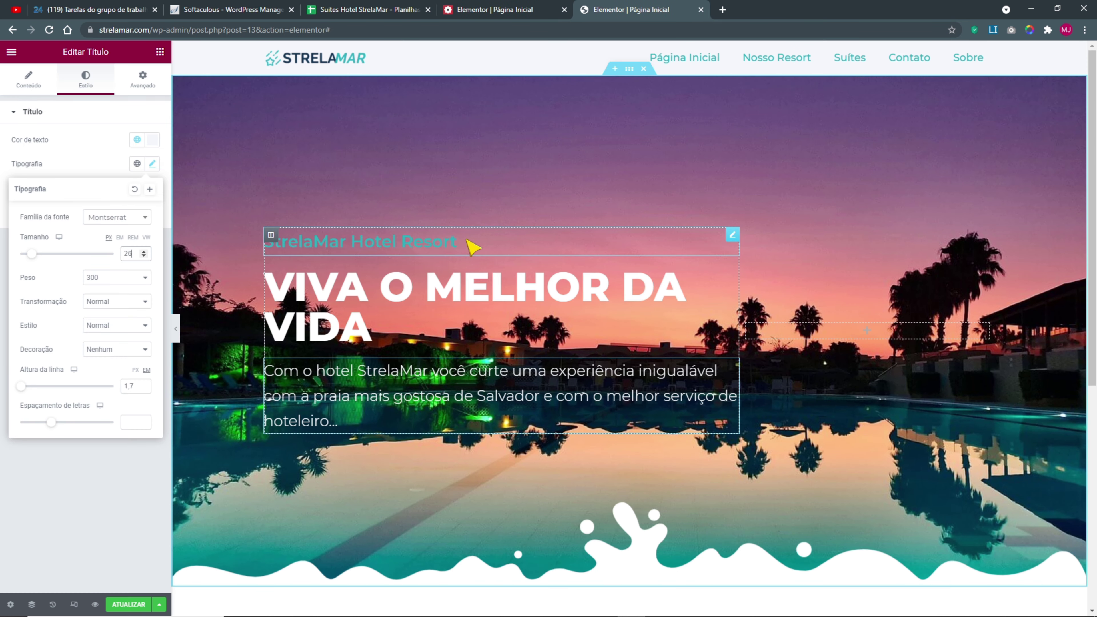
click(175, 328)
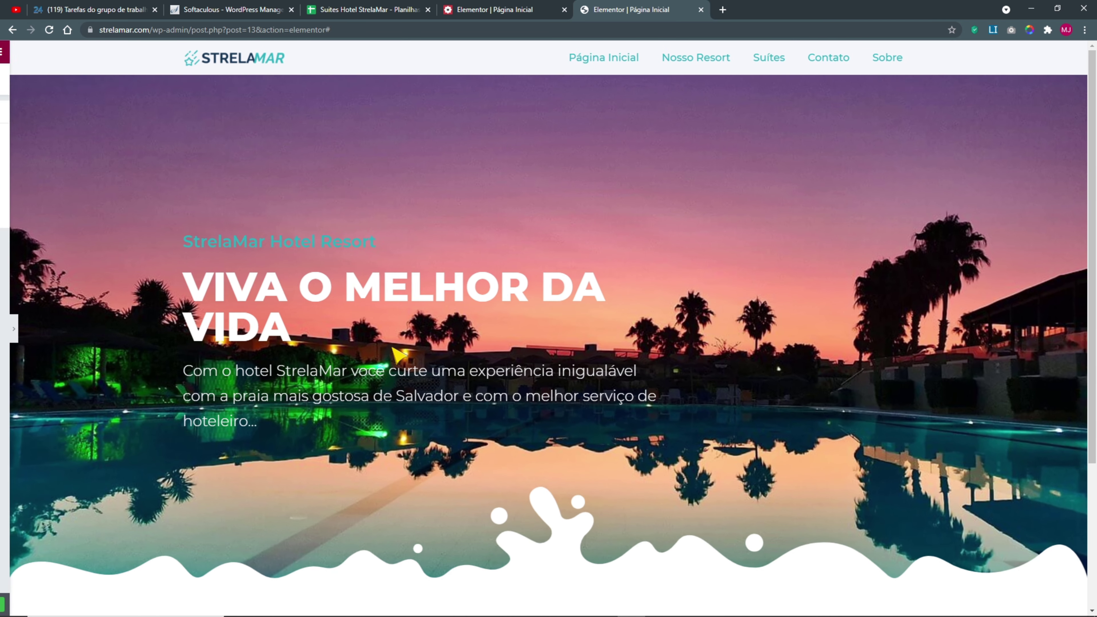
click(513, 7)
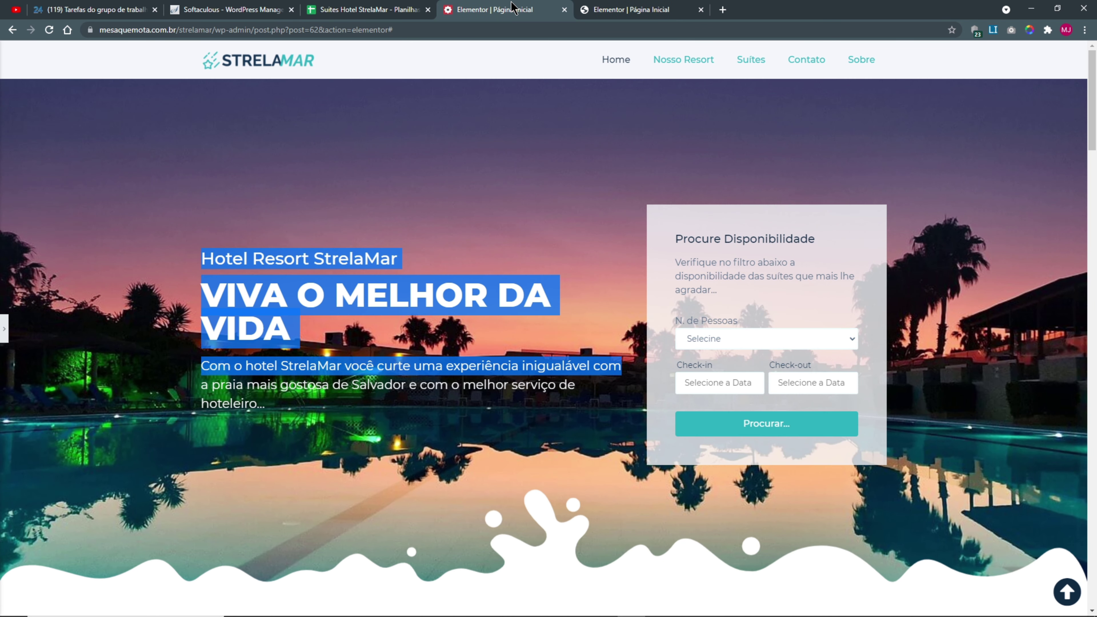
click(647, 9)
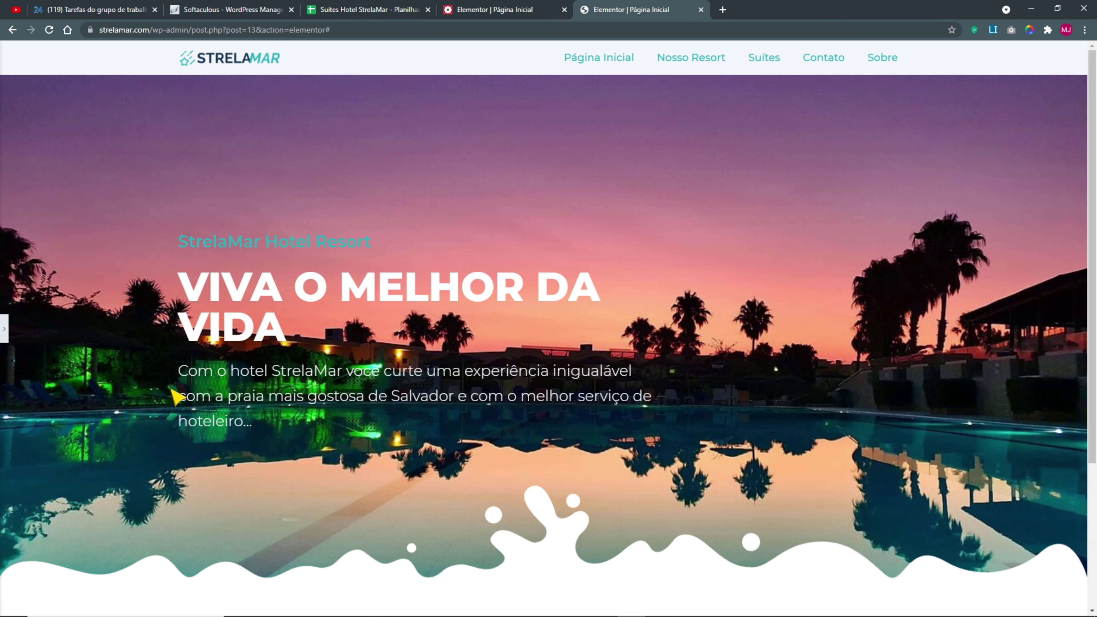
- Set a 50 px right margin on the column that holds the three headings
click(5, 329)
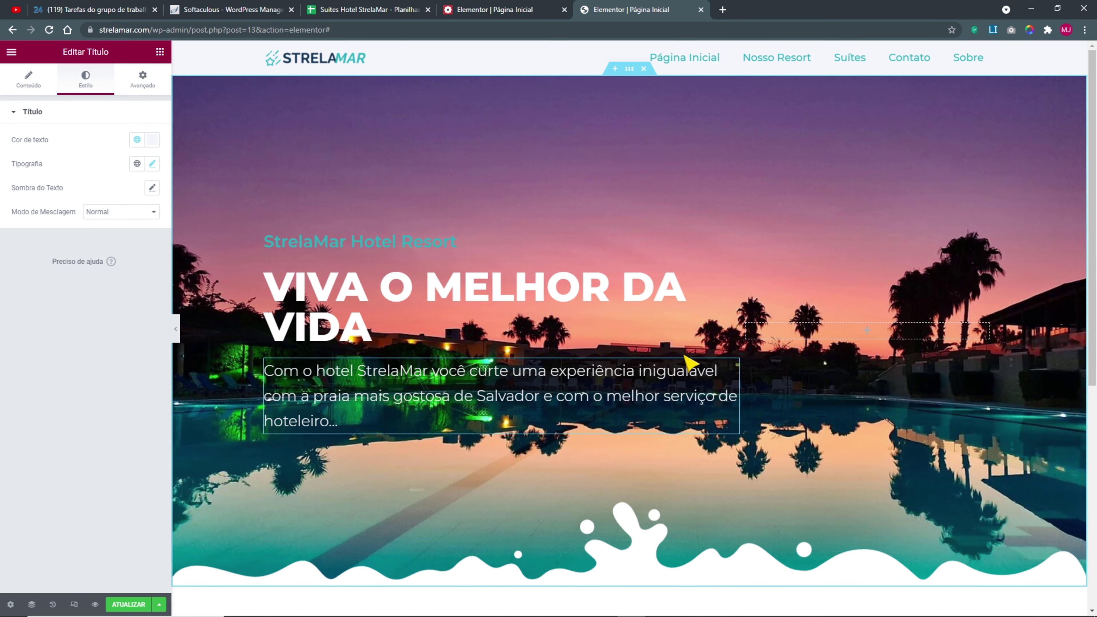
right_click(272, 236)
click(286, 247)
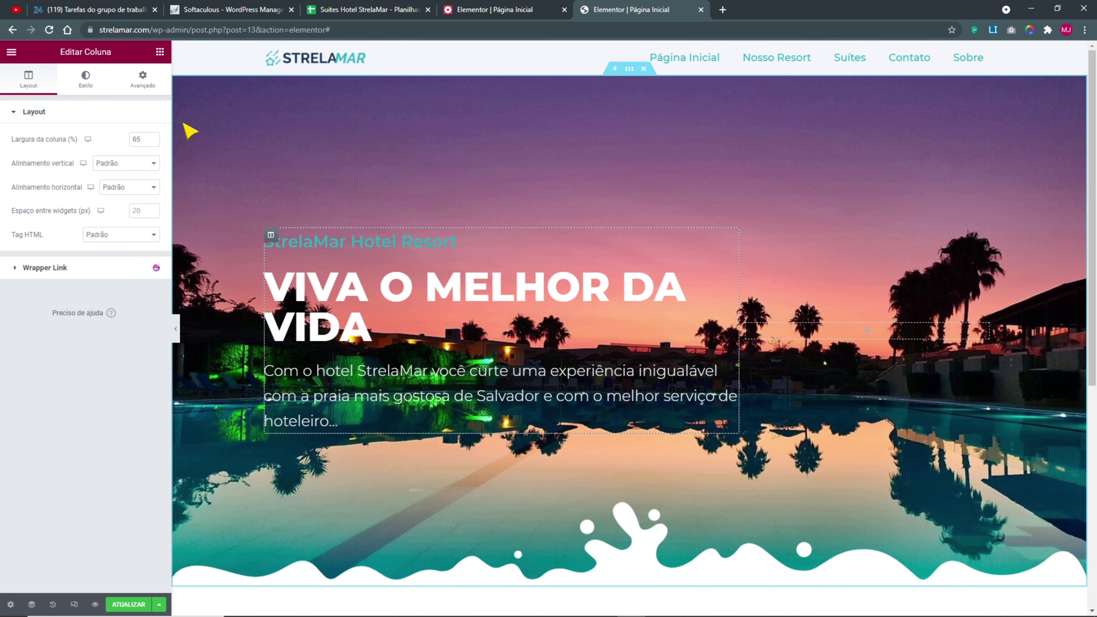
click(142, 79)
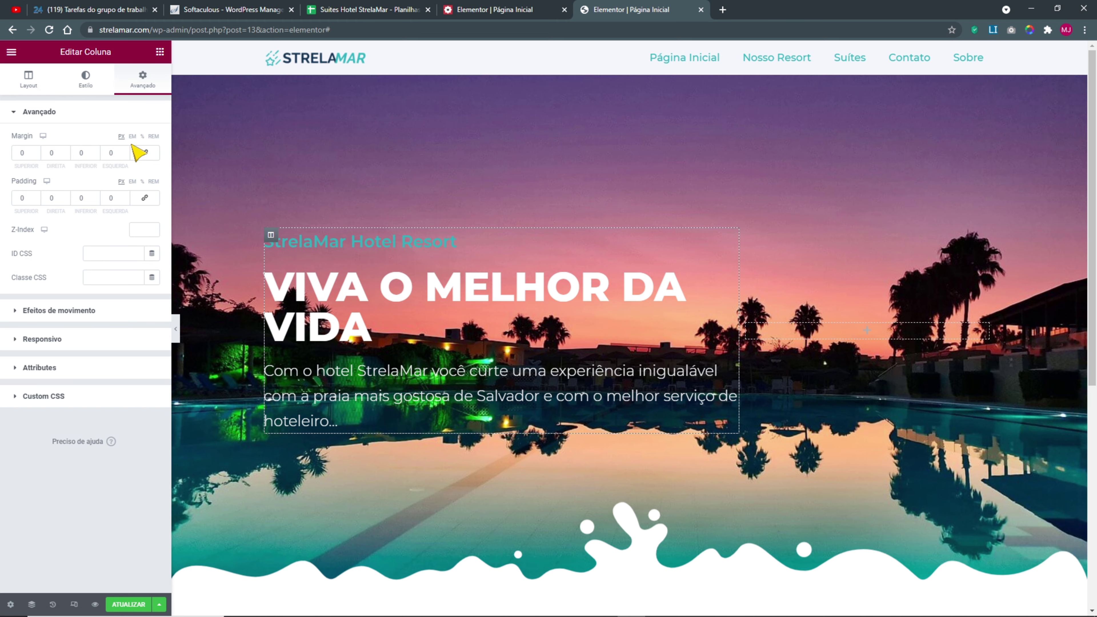
key(ctrl+plus)
key(ctrl+plus)
key(ctrl+plus)
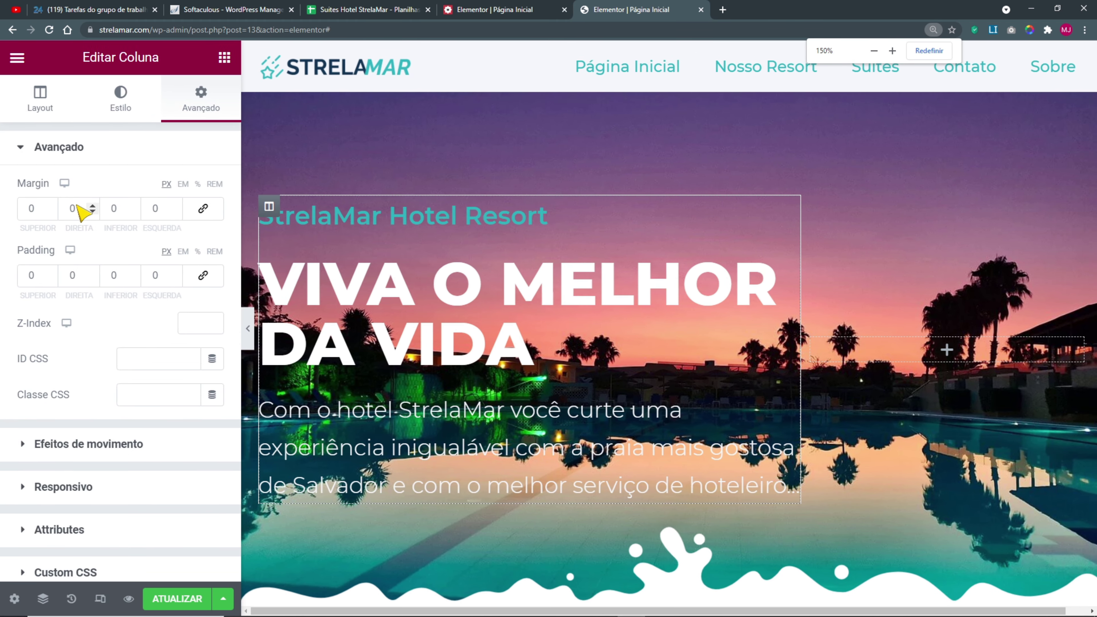
click(68, 210)
text(5)
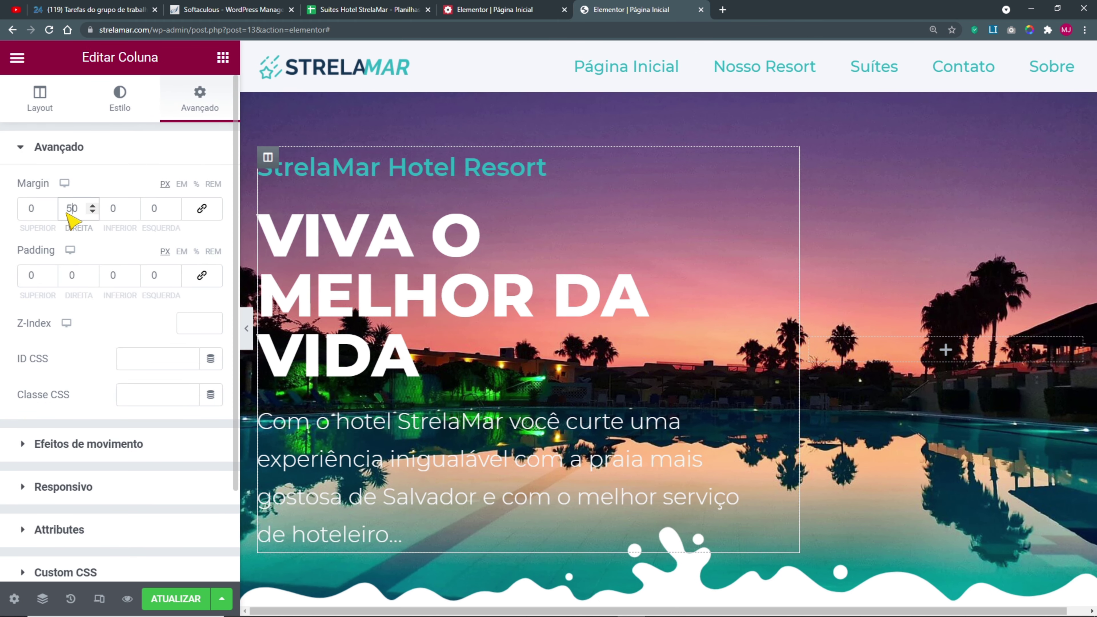
click(437, 285)
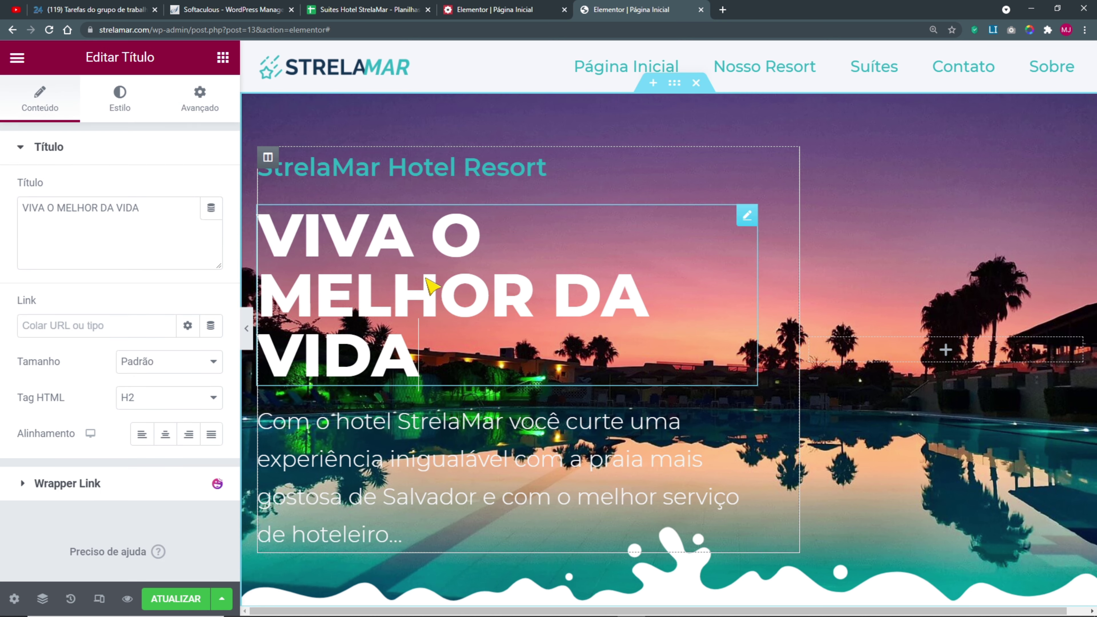
- Save the home page and preview the hero section without the editing panel
key(ctrl+0)
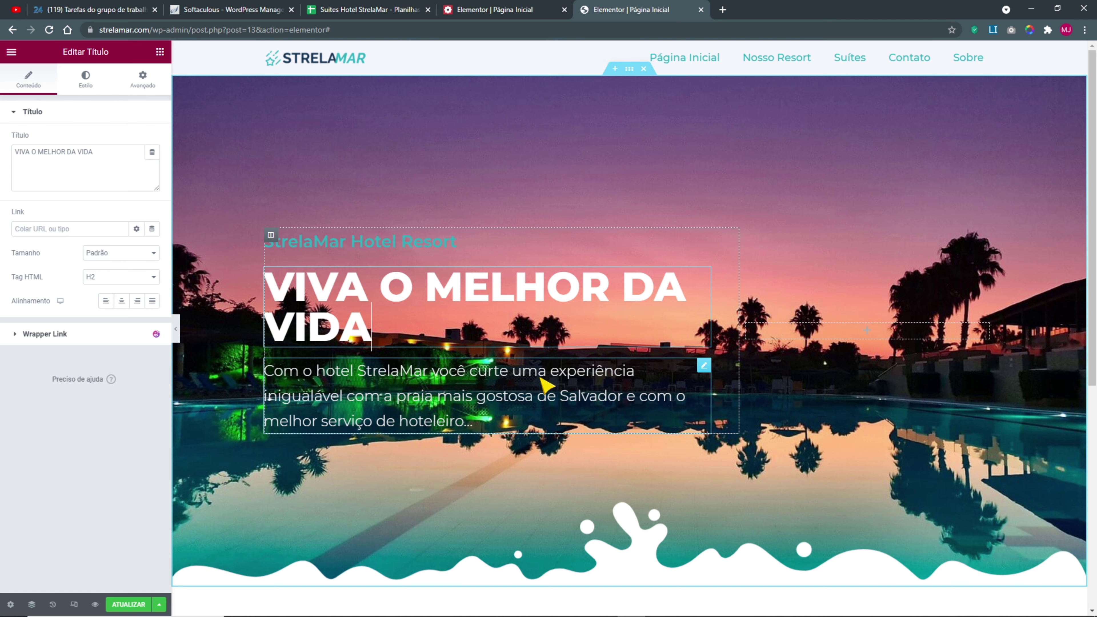
click(128, 604)
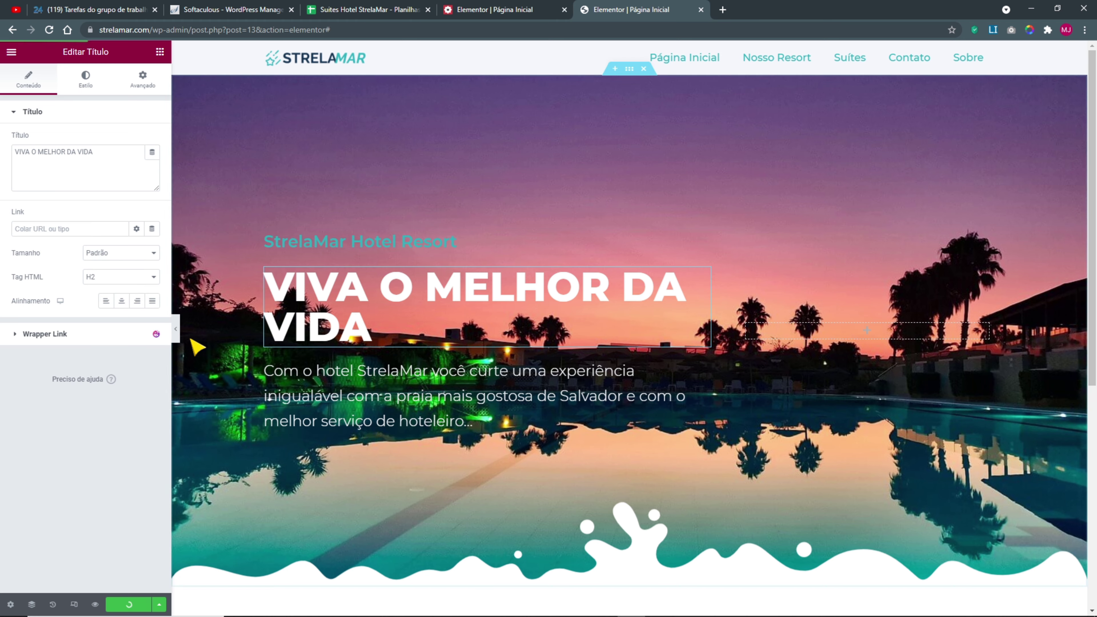
click(175, 329)
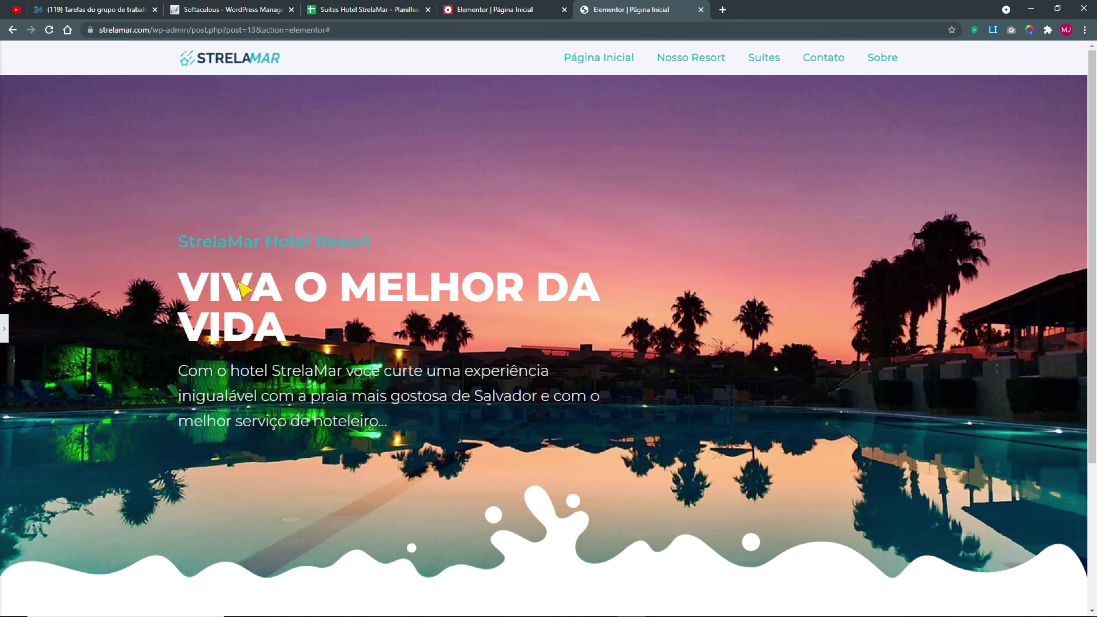
click(5, 324)
- Compare the hero section with the finished reference page in the other browser tab
click(493, 10)
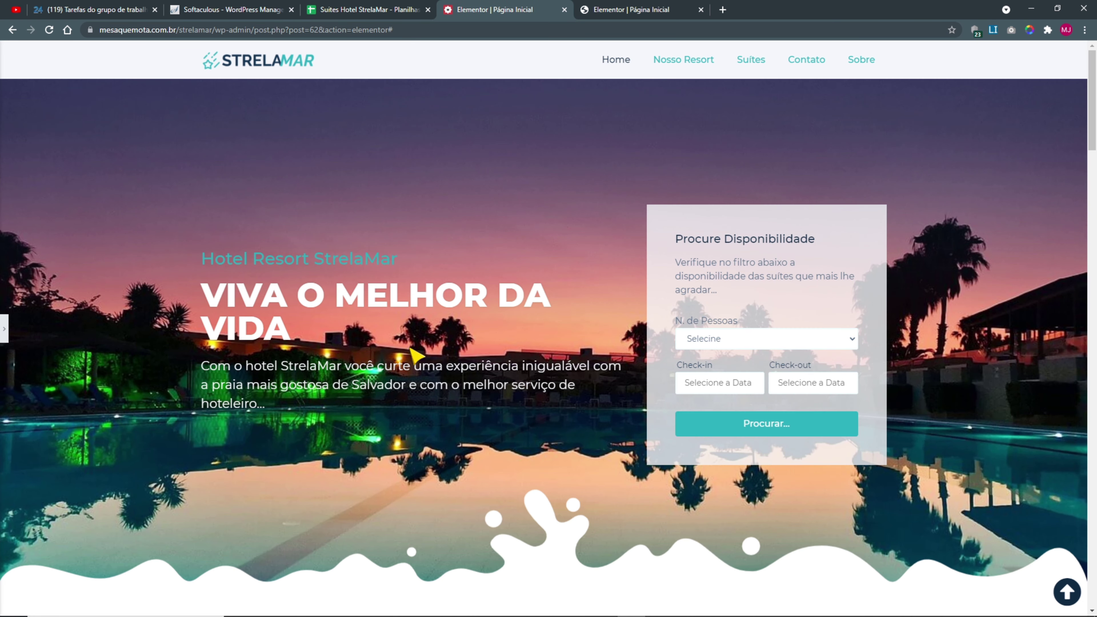
click(643, 9)
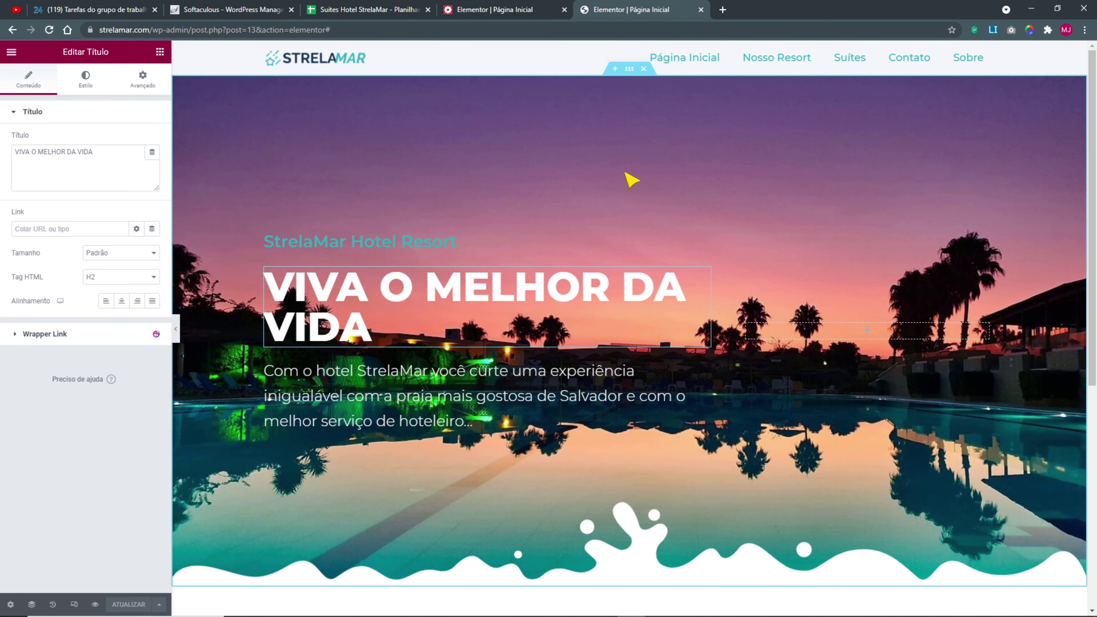
click(486, 8)
click(639, 9)
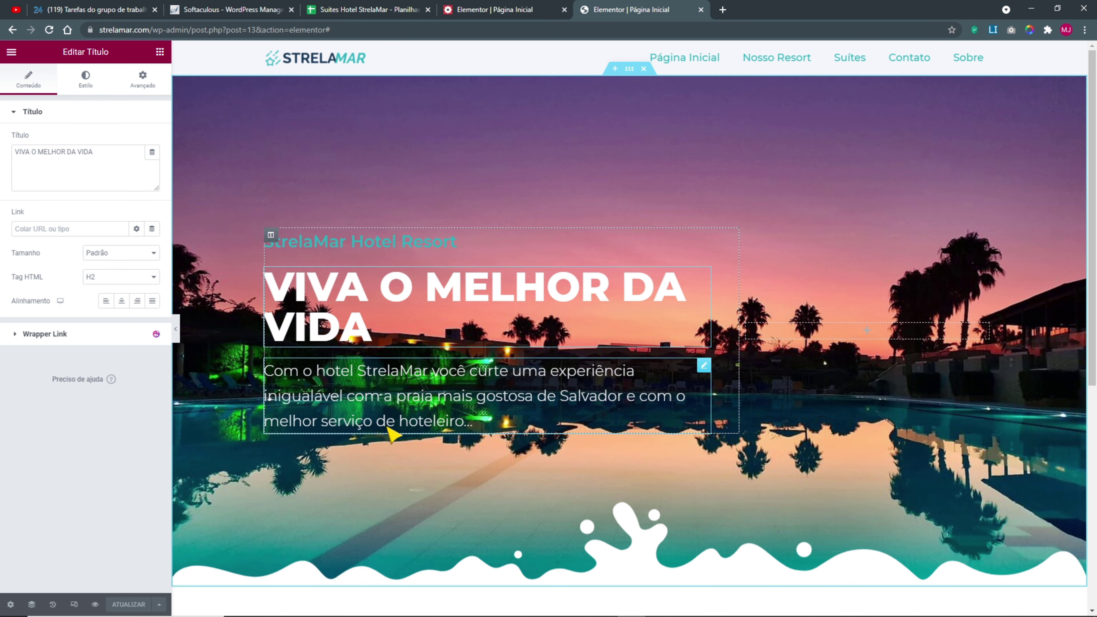
- Edit the hero section and open its background overlay style settings
right_click(629, 69)
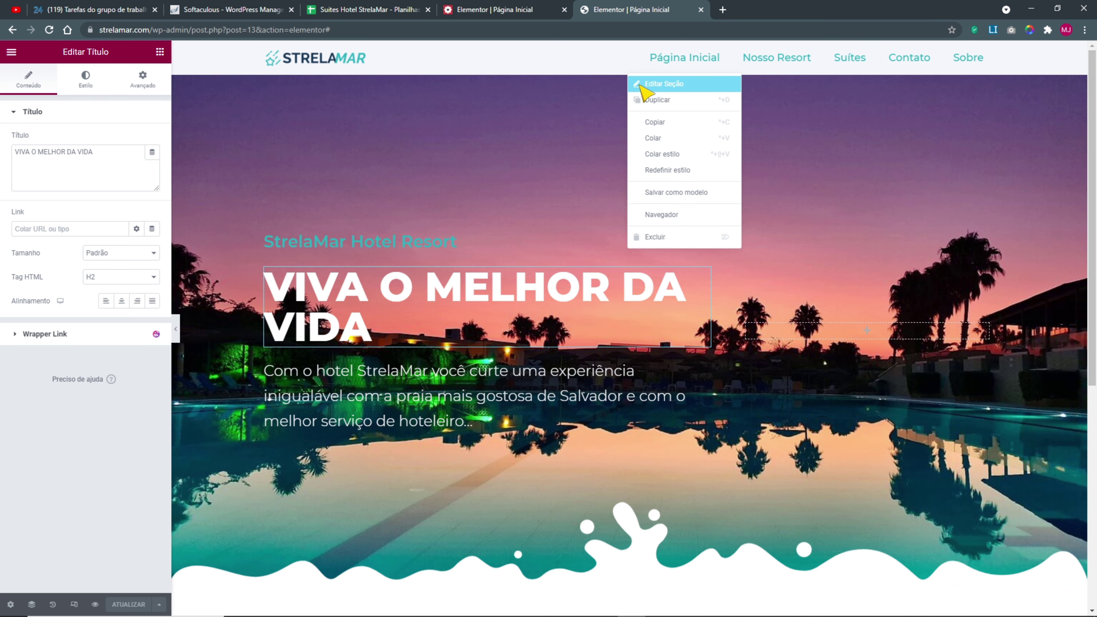
click(643, 82)
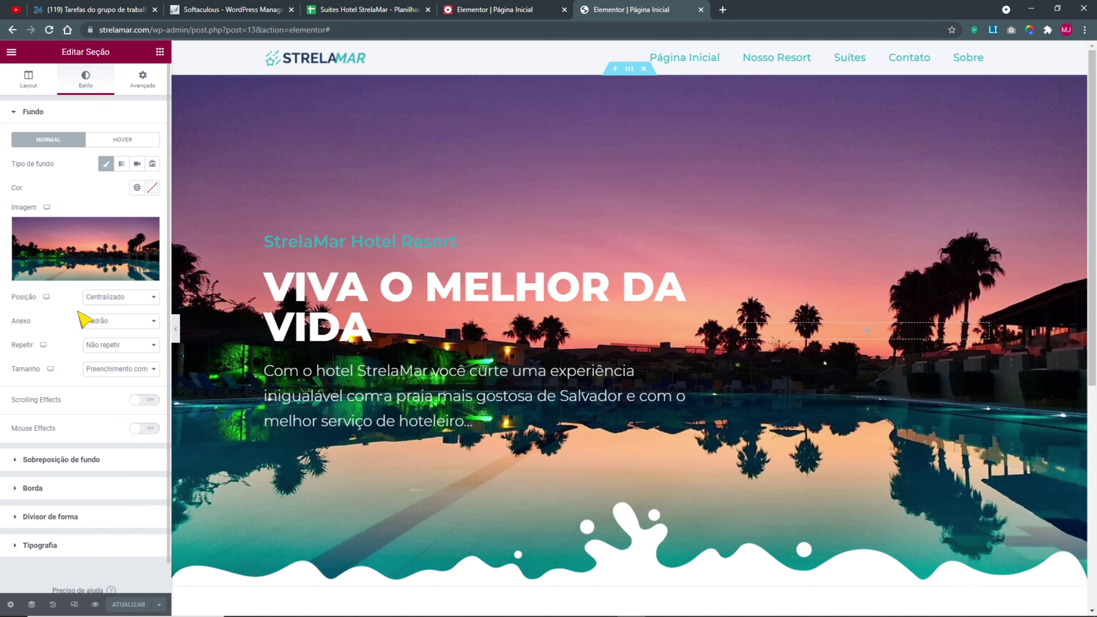
click(36, 112)
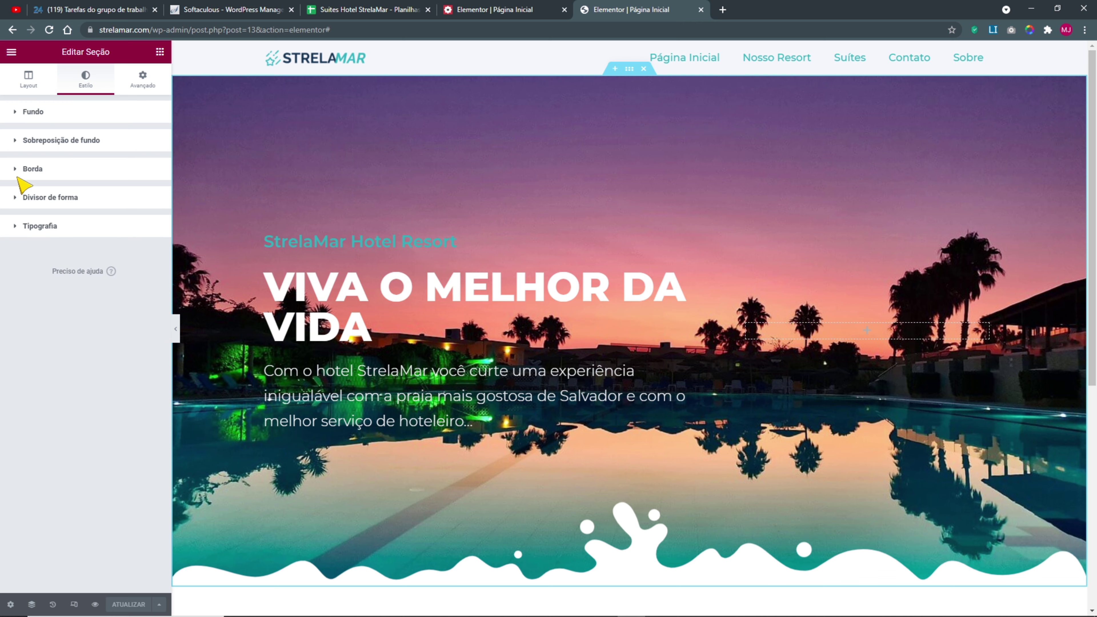
click(27, 113)
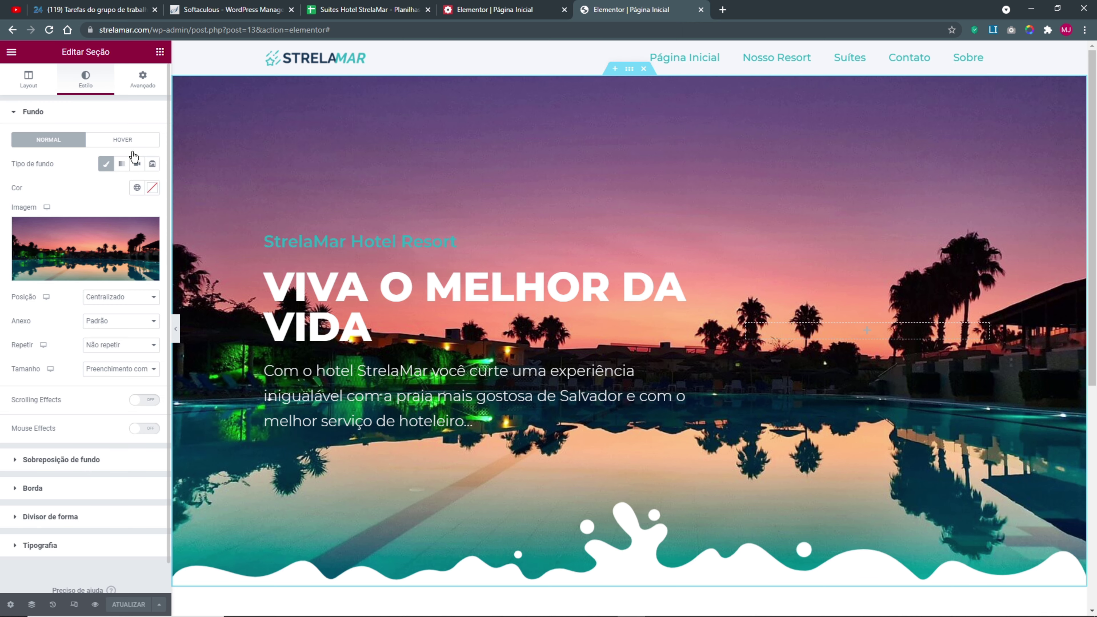
click(32, 114)
click(22, 143)
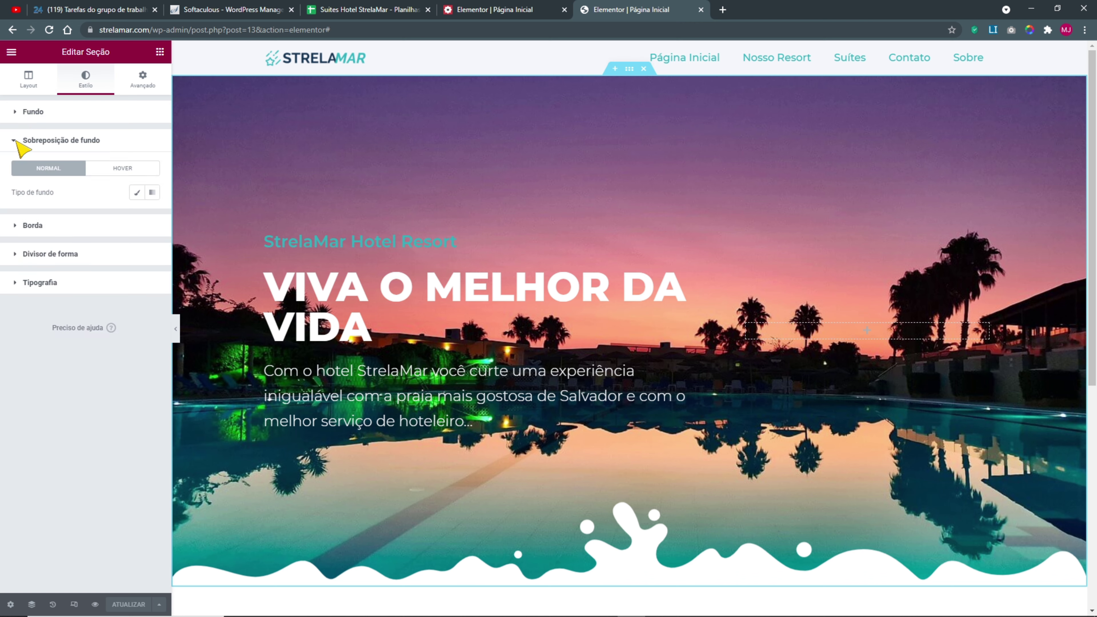
- Try the classic type for the hero section's background overlay, with an opacity of 0.5
click(137, 194)
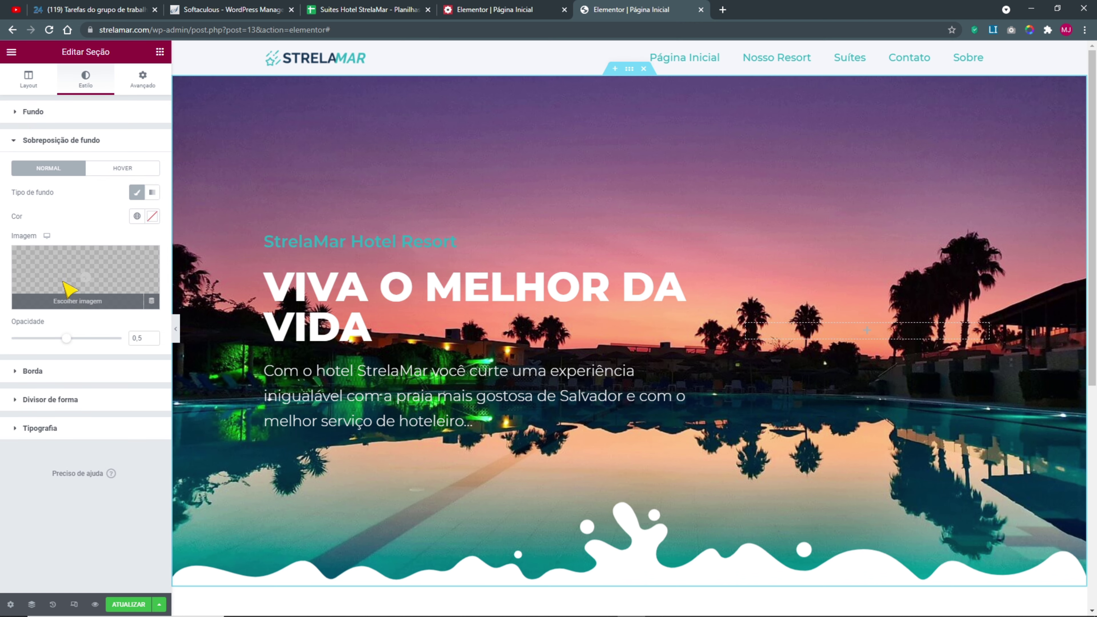
mouse_move(67, 337)
mouse_down()
mouse_move(117, 341)
mouse_move(86, 339)
mouse_up()
double_click(144, 338)
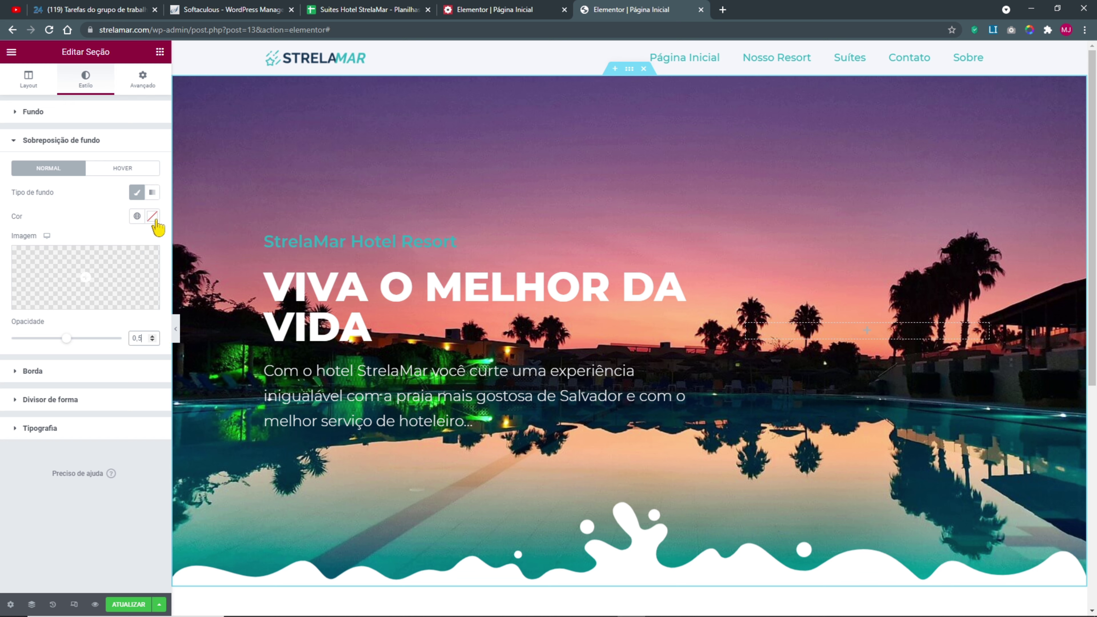
- Give the hero section a gradient background overlay from the global colour Texto M Forte to Transparente
click(151, 193)
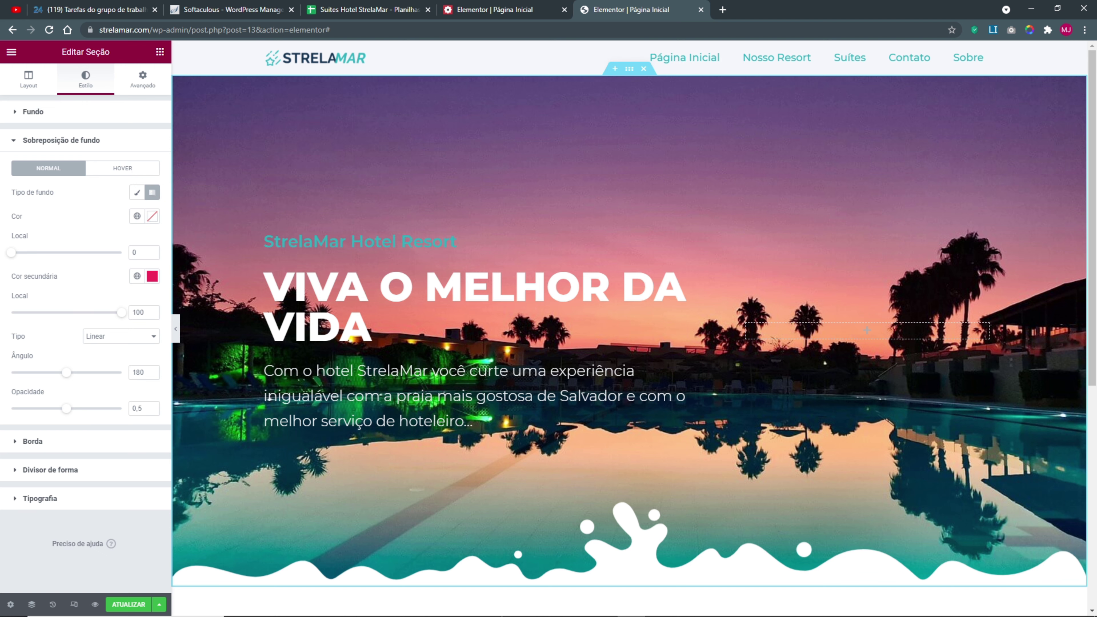
click(137, 216)
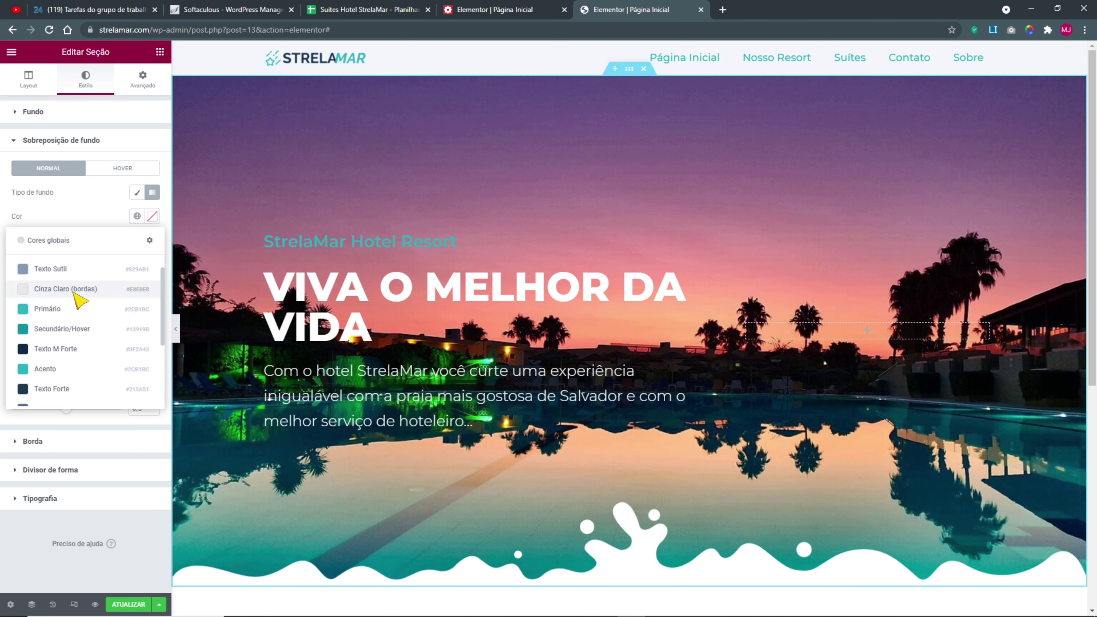
click(66, 350)
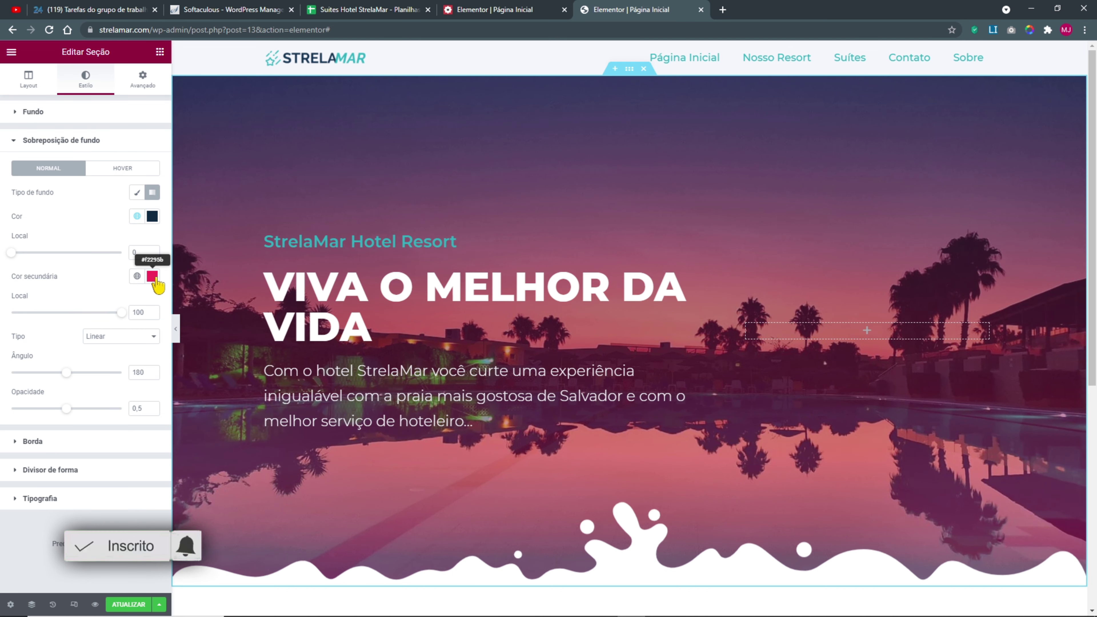
click(136, 276)
scroll(111, 386, down, 3)
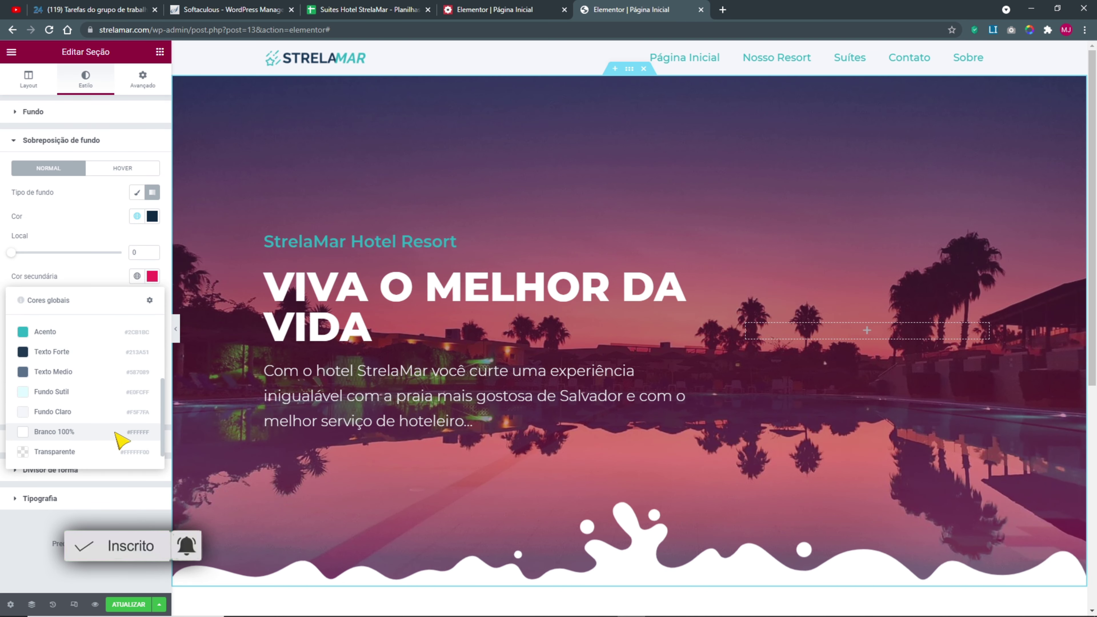
click(82, 449)
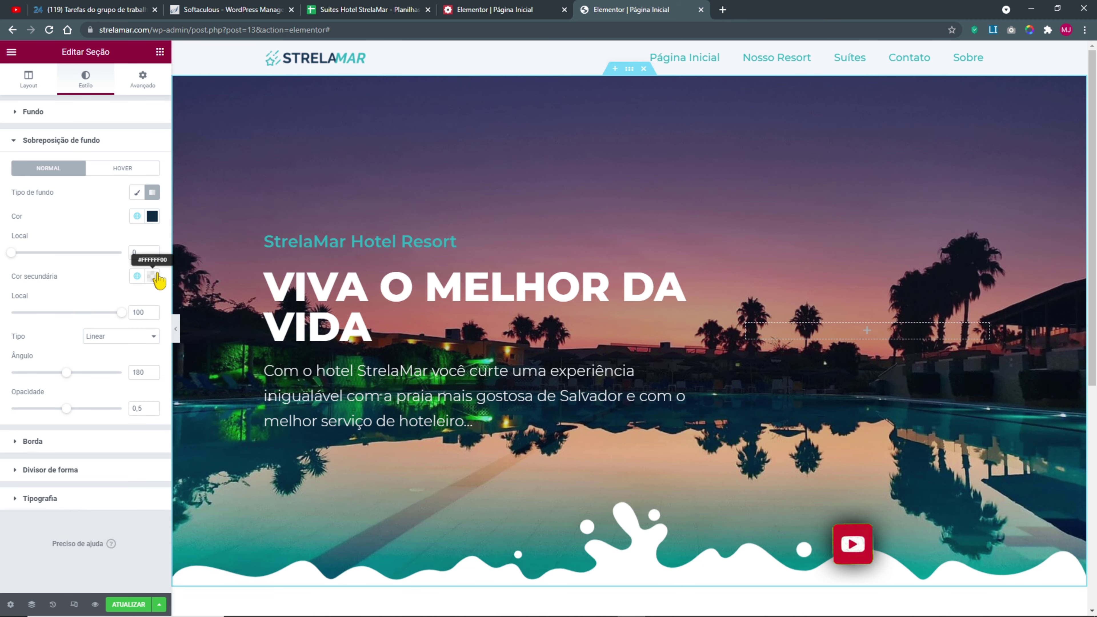
- Check the gradient overlay against the reference page and down the length of the hero section
click(518, 13)
click(622, 11)
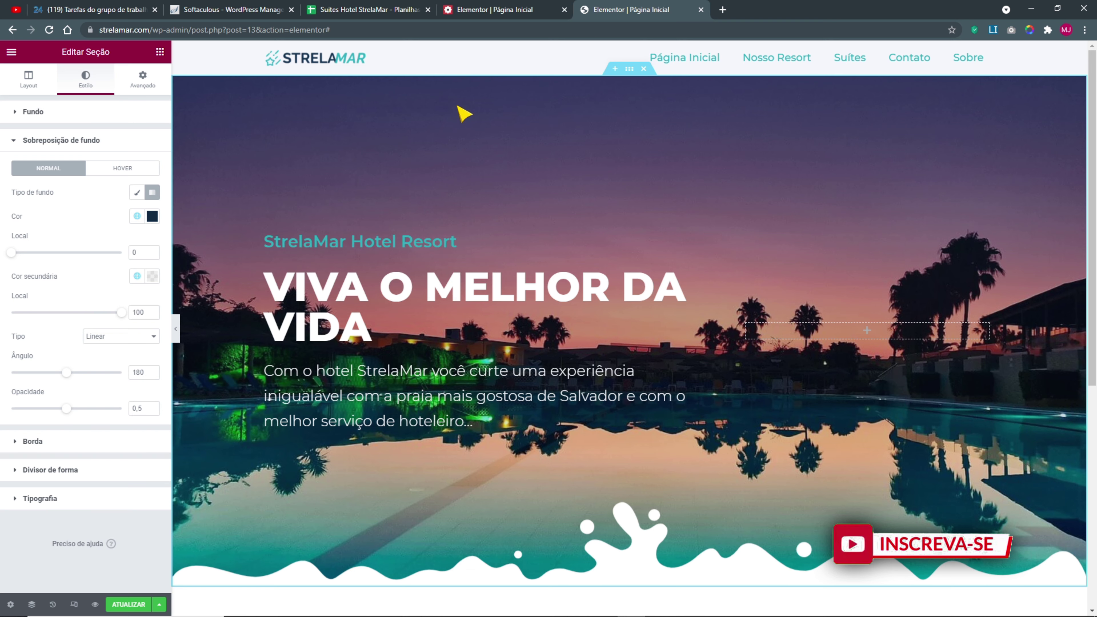
scroll(629, 201, down, 3)
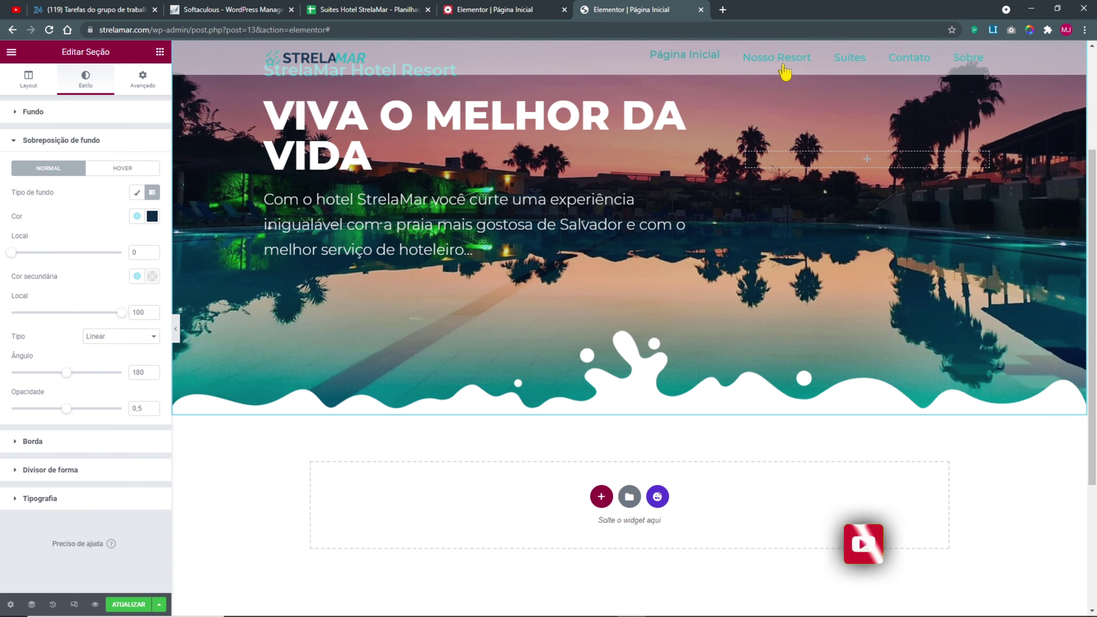
scroll(558, 111, up, 3)
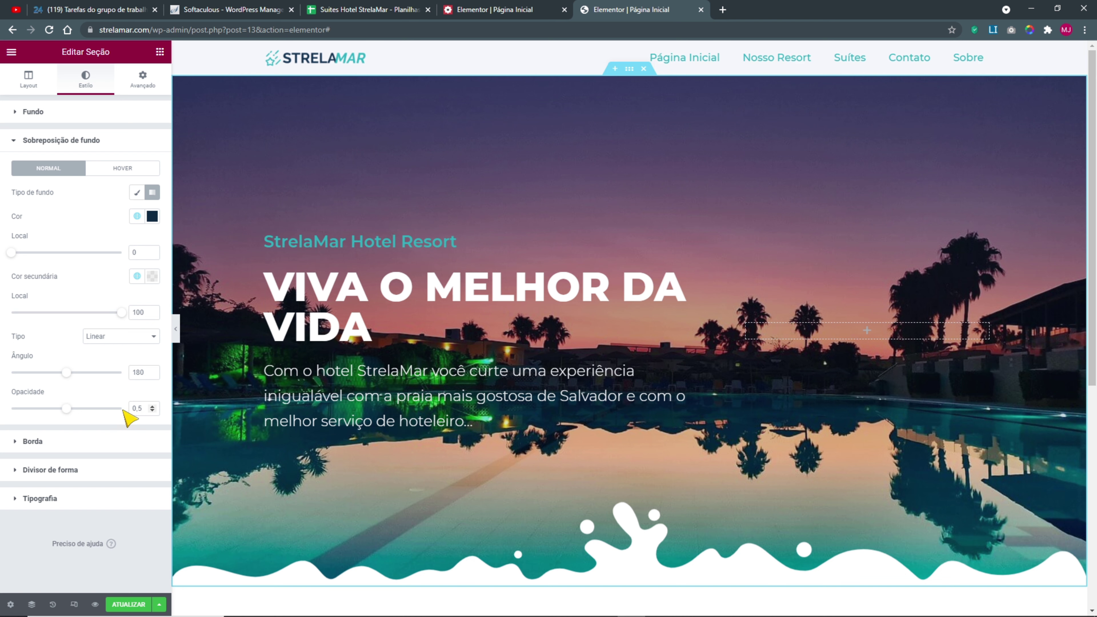
- Try an overlay opacity of 1 on the hero section and preview it without the editing panel
click(71, 408)
drag(88, 407, 136, 410)
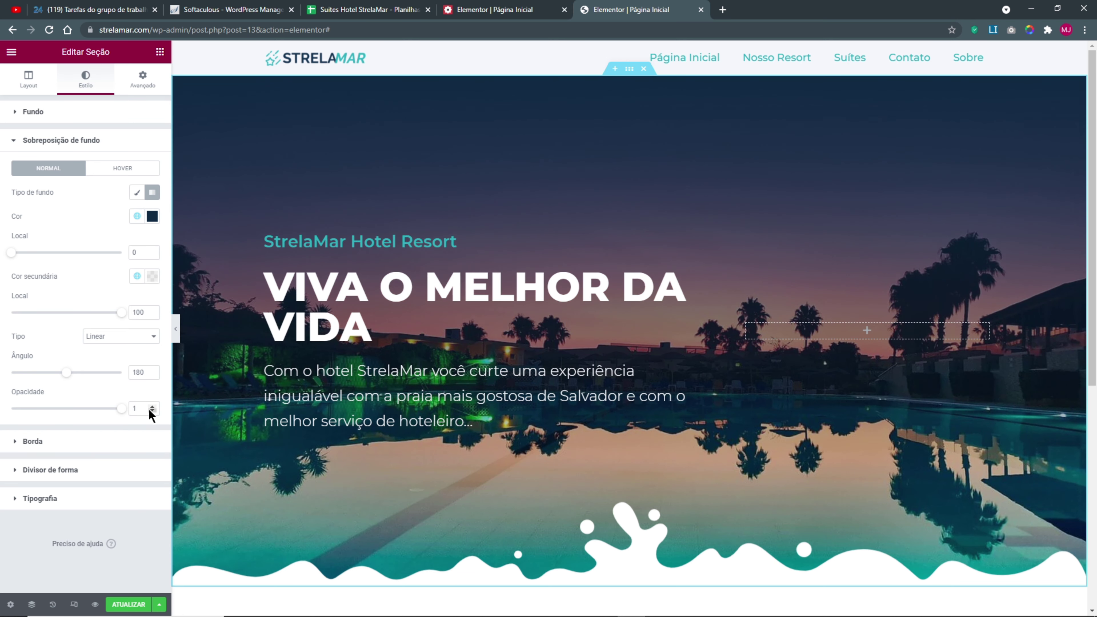
scroll(567, 350, down, 5)
scroll(561, 341, up, 5)
click(176, 330)
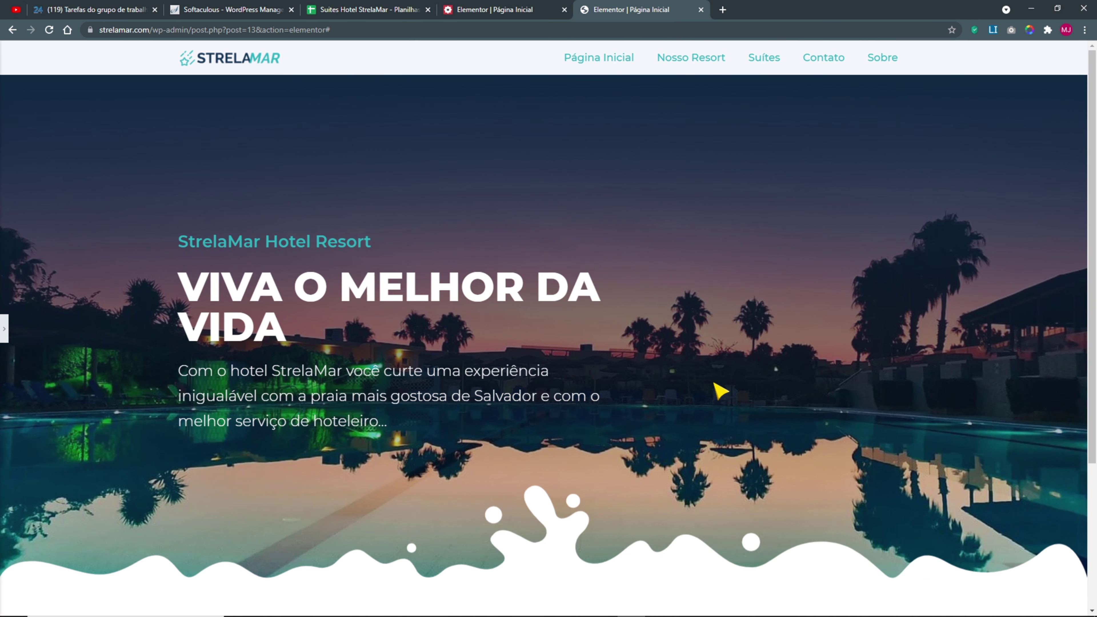
click(6, 342)
- Set the hero section's overlay opacity to 0.6 and save the page
drag(136, 408, 109, 407)
text(0,6)
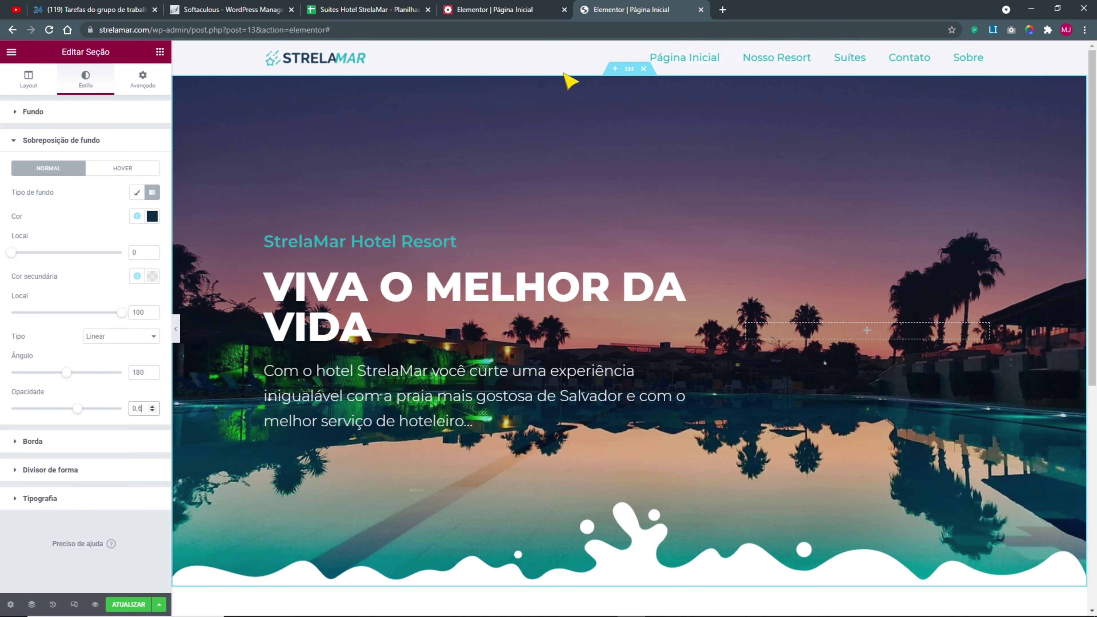
click(128, 604)
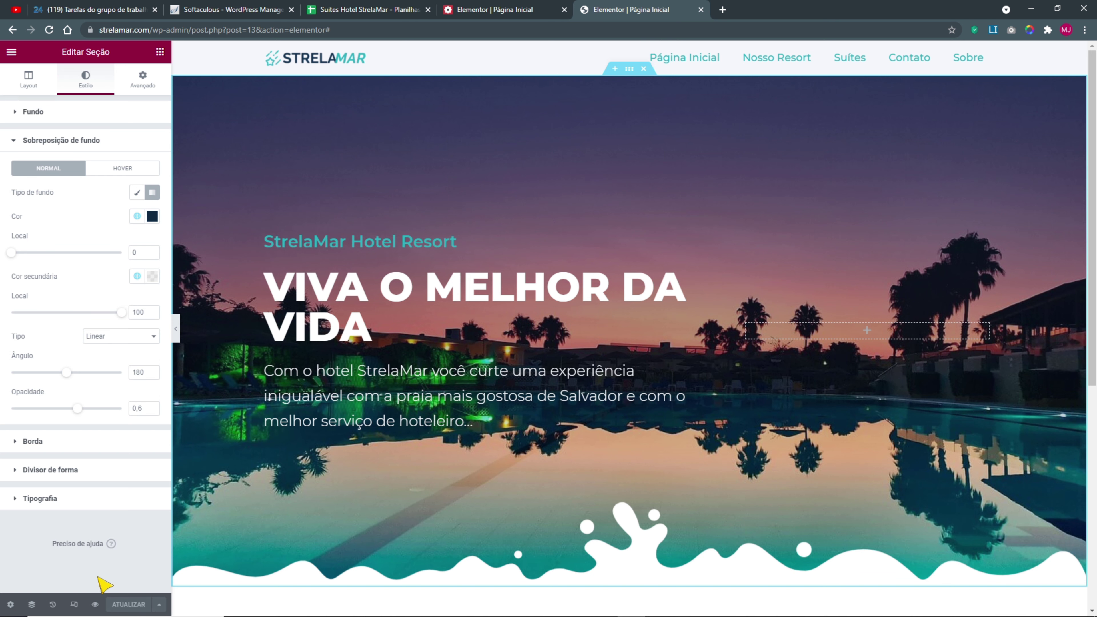
- Turn on responsive mode and examine the hero section in the tablet layout
click(75, 604)
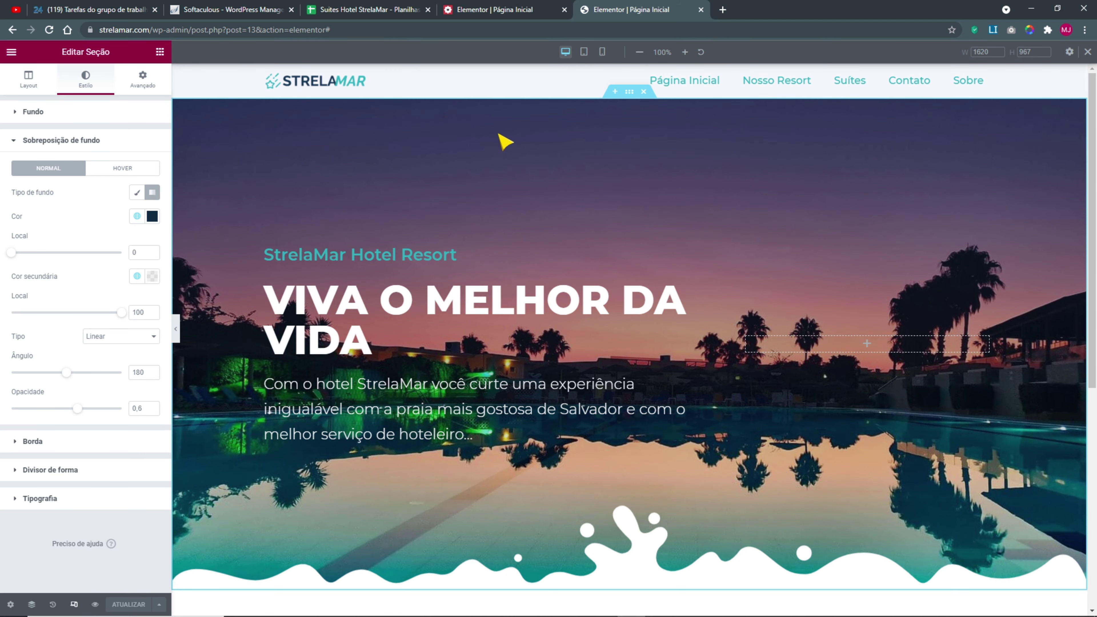
key(ctrl+plus)
key(ctrl+plus)
scroll(104, 575, down, 2)
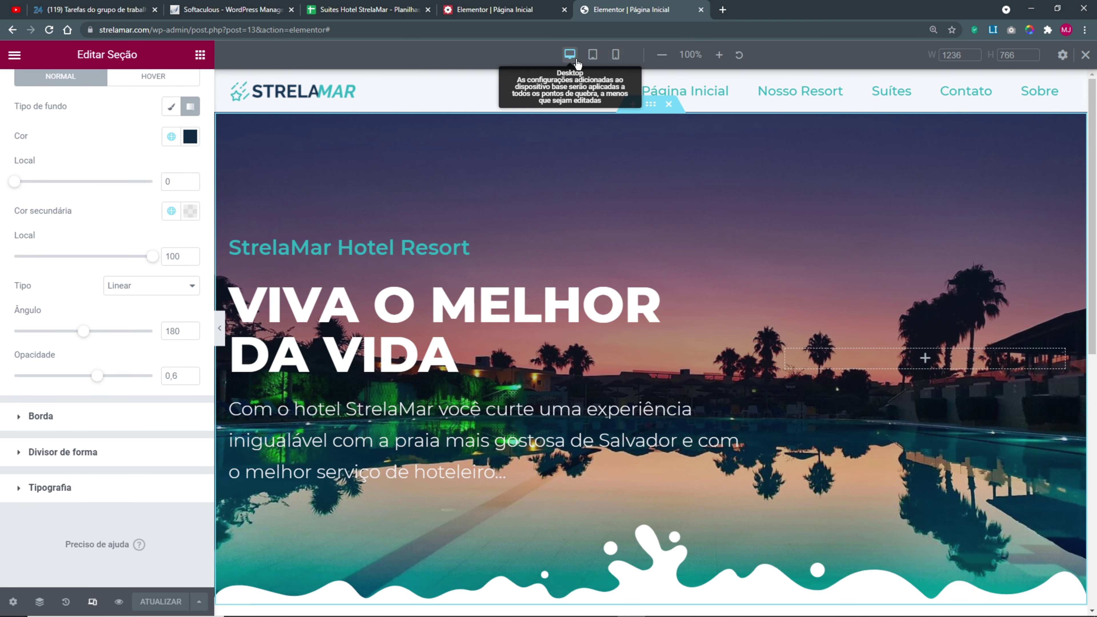
key(ctrl+0)
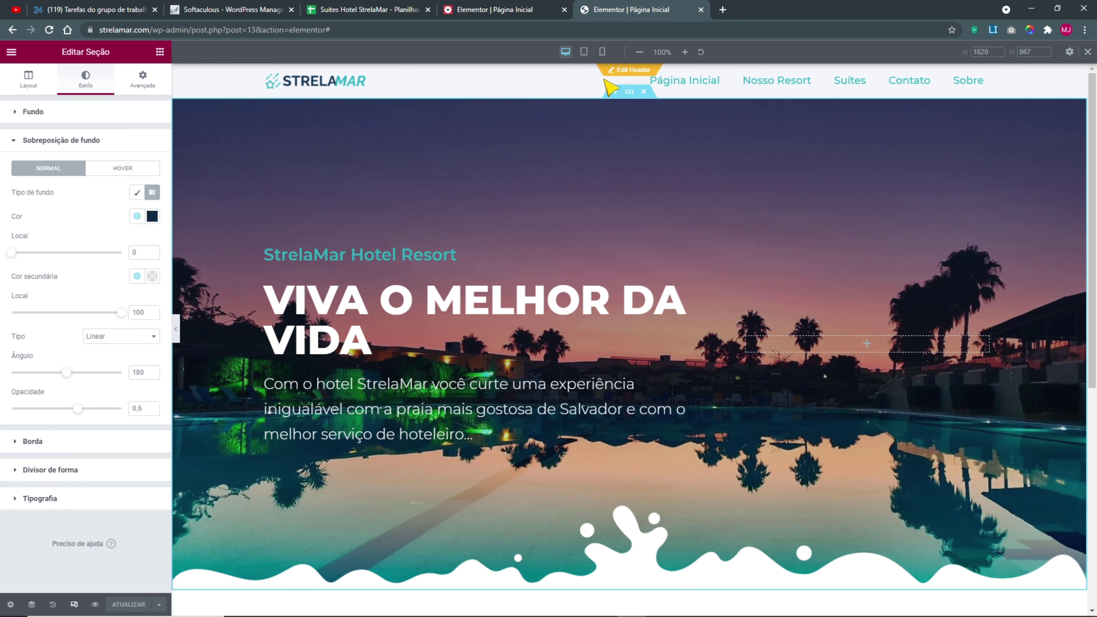
click(583, 52)
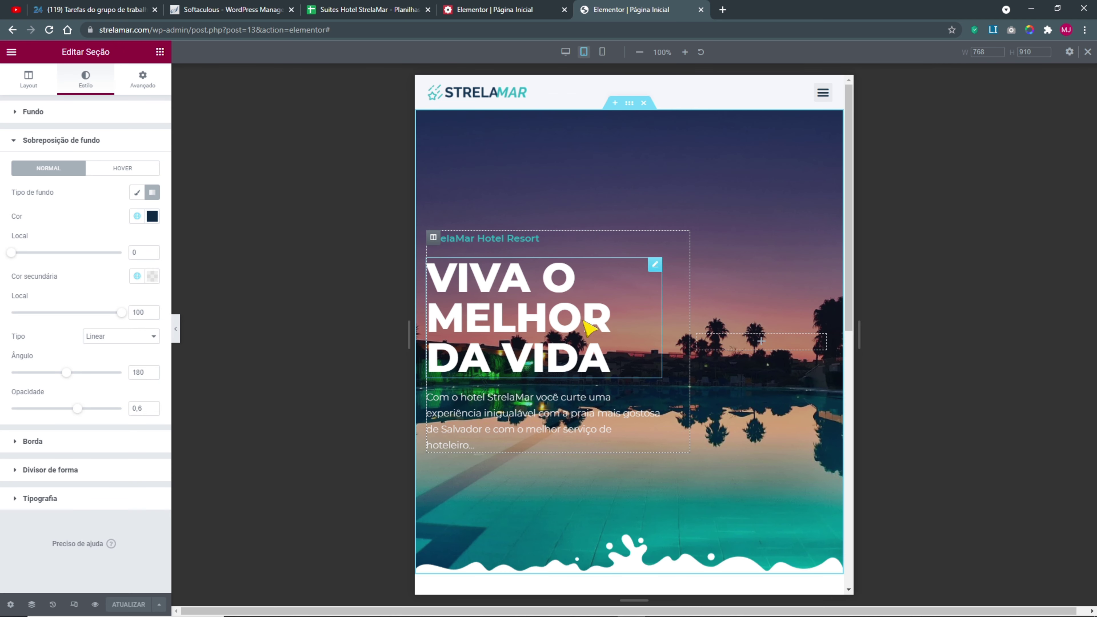
scroll(647, 404, down, 5)
scroll(654, 408, up, 5)
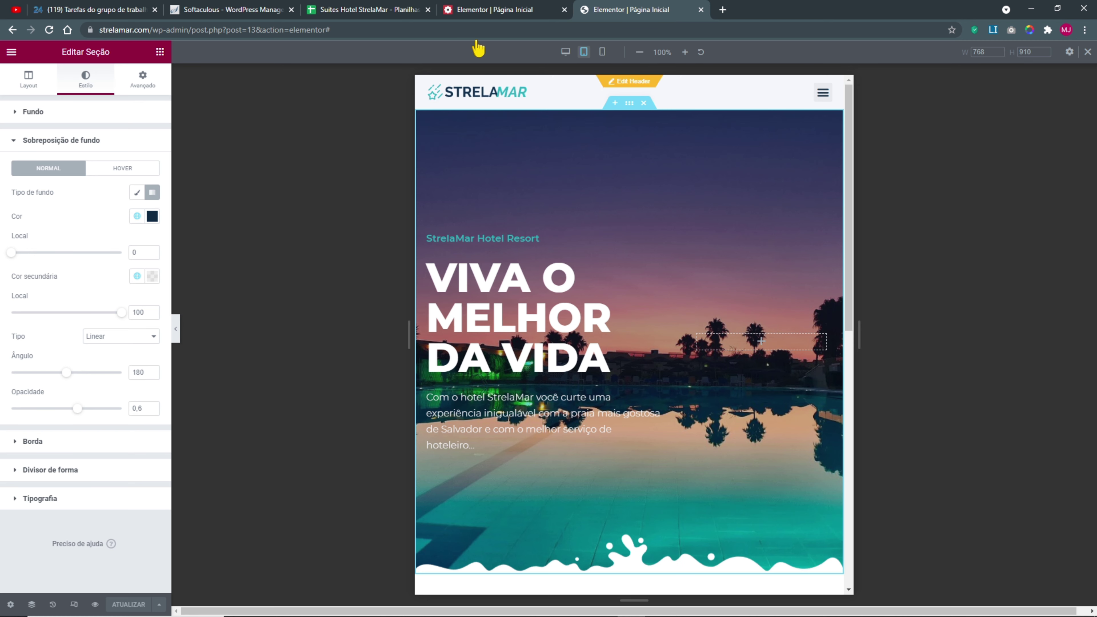
- Display the reference page in its tablet layout and compare its hero section with the new page's
click(472, 9)
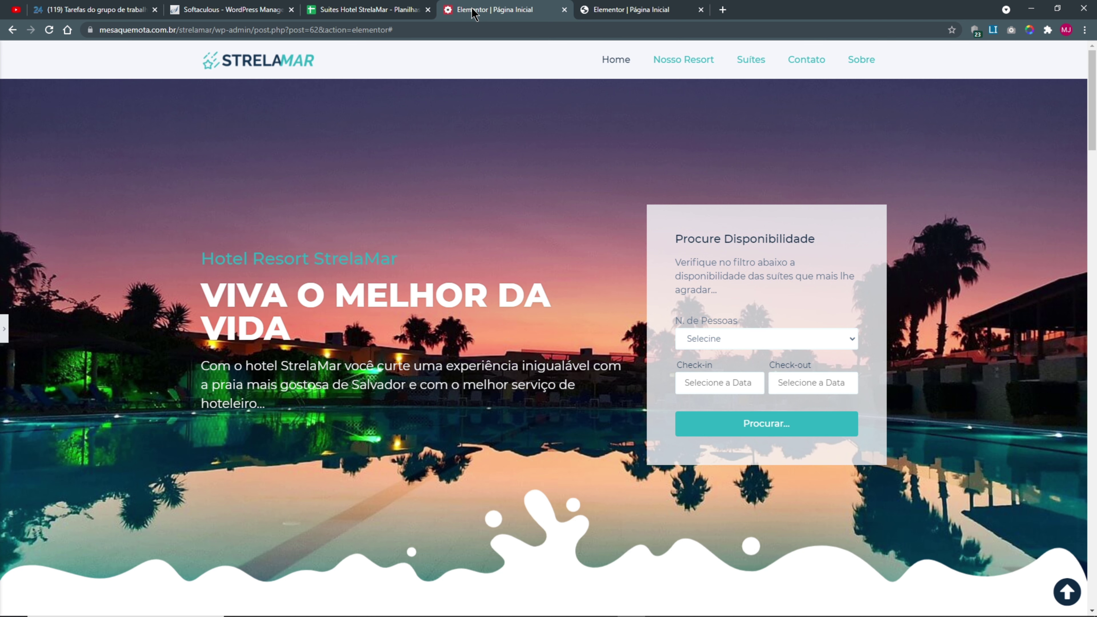
key(ctrl+shift+m)
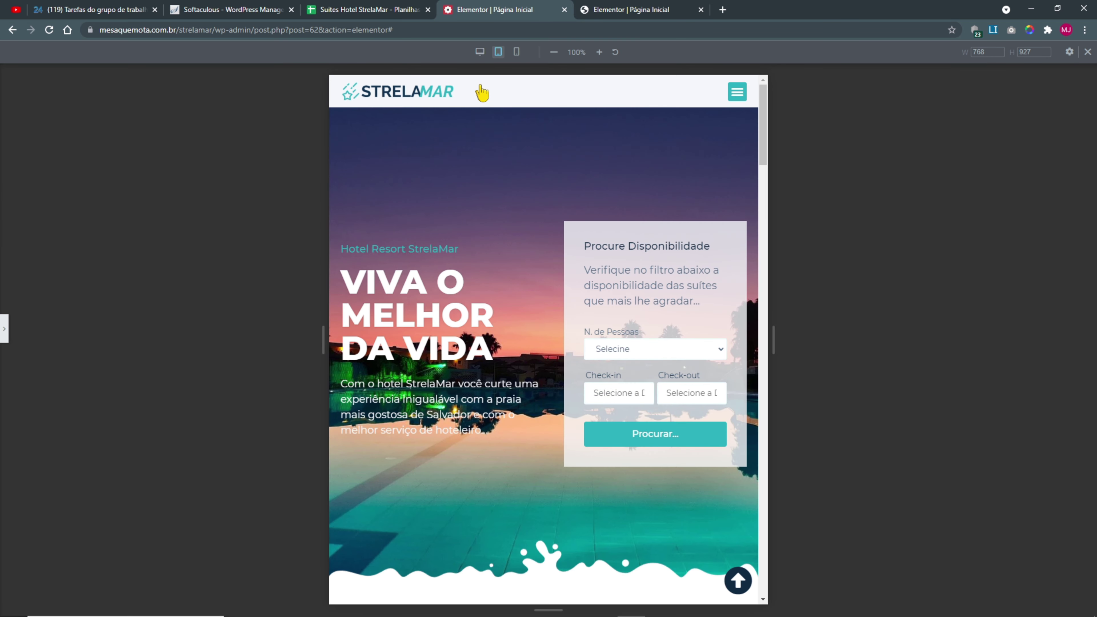
click(641, 10)
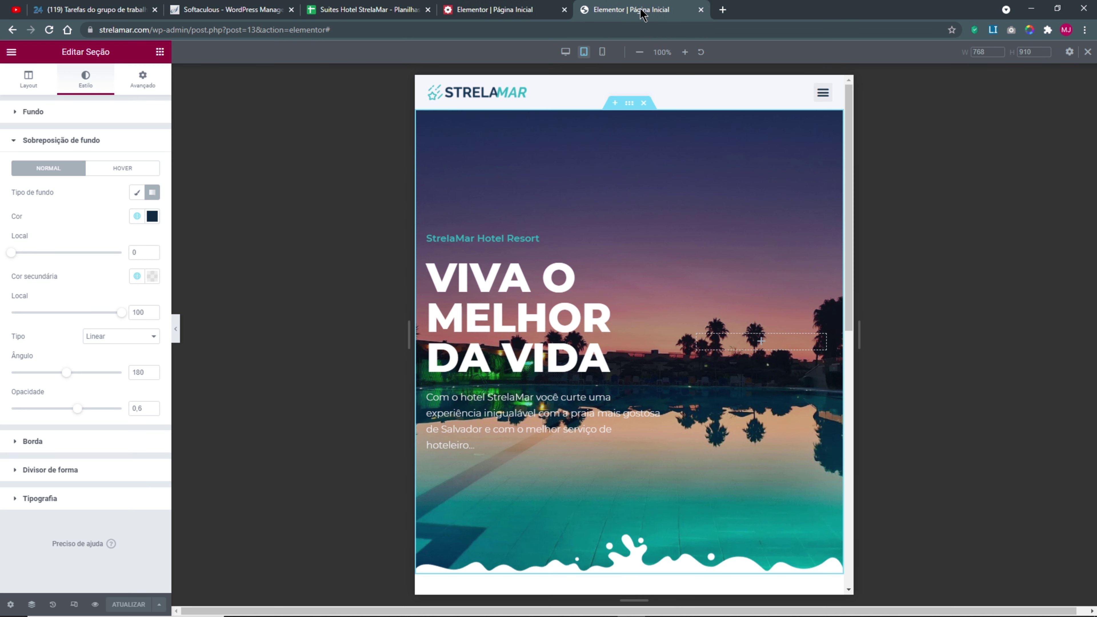
click(525, 11)
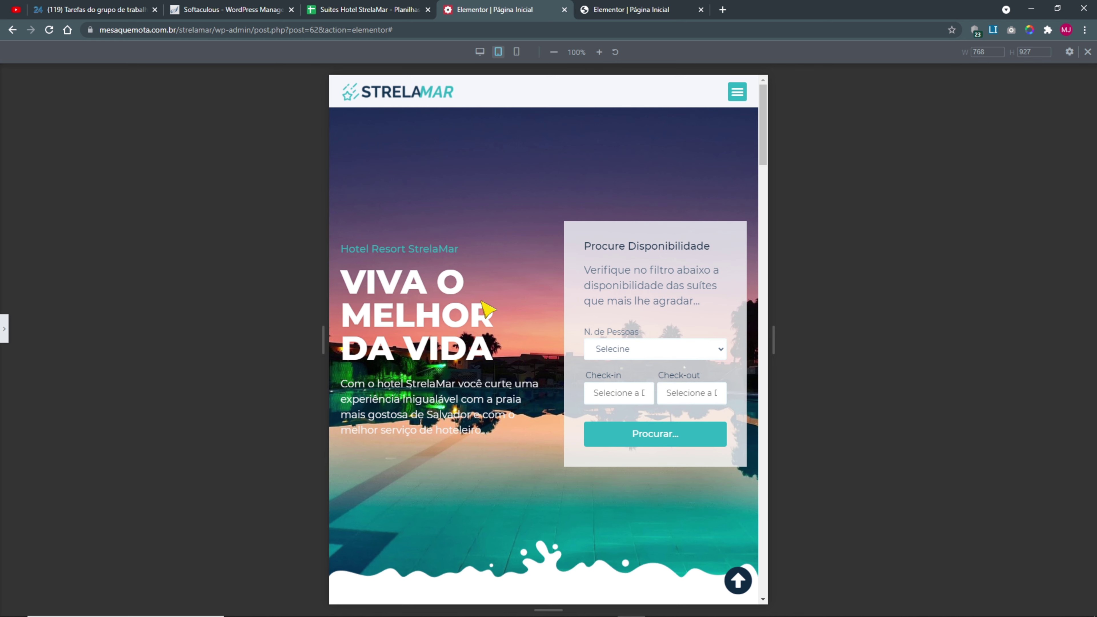
click(581, 10)
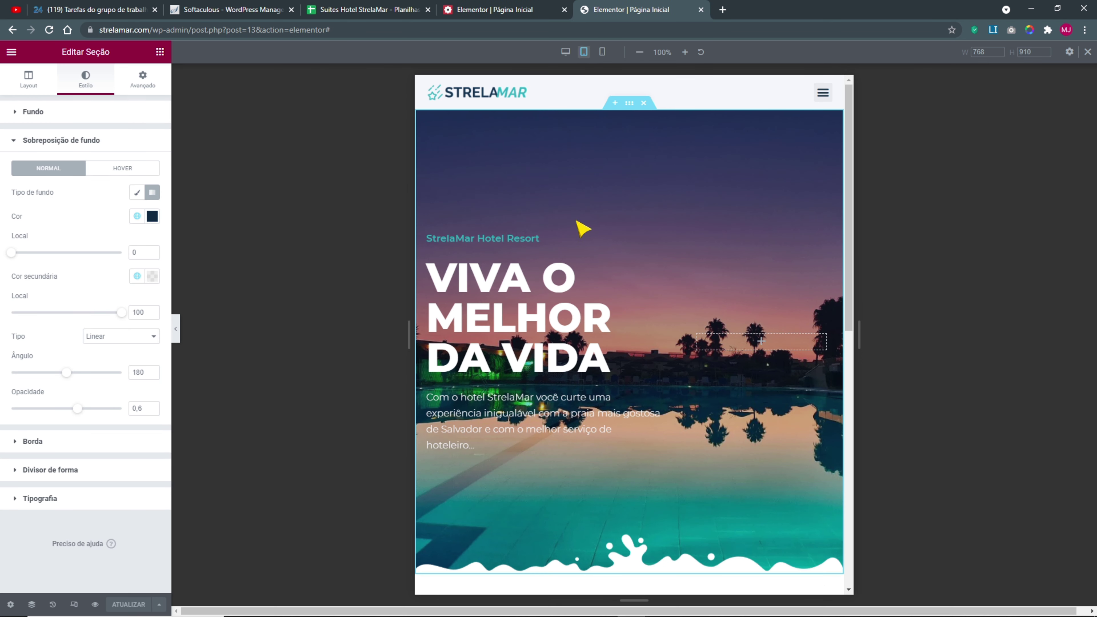
- Set the tablet font size of the "VIVA O MELHOR DA VIDA" heading to 60 px and compare it with the reference page
right_click(478, 289)
click(488, 297)
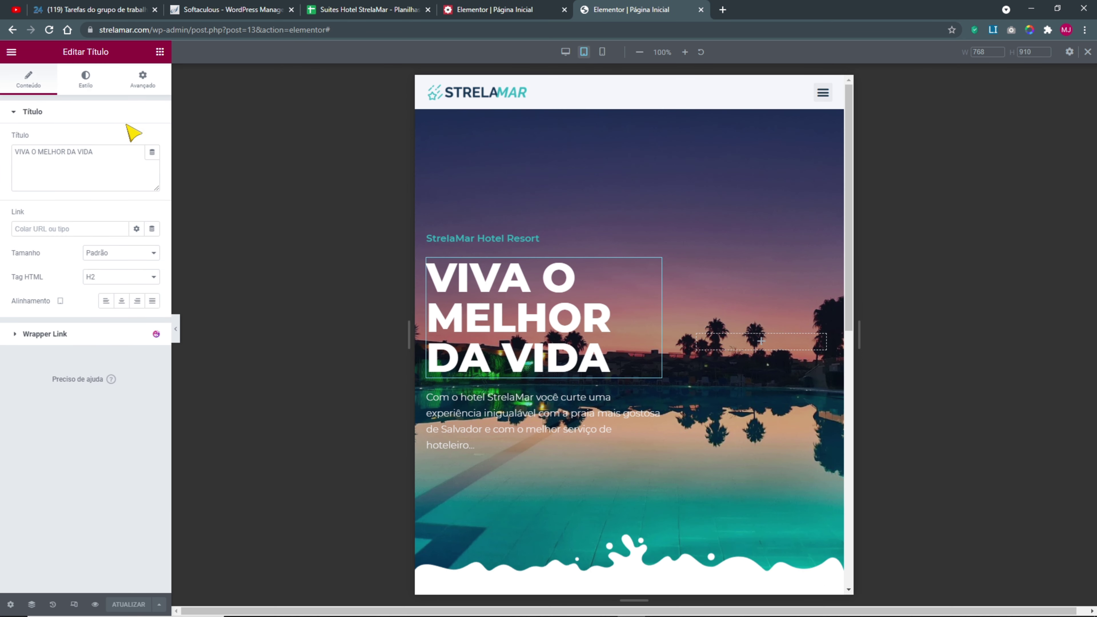
click(86, 82)
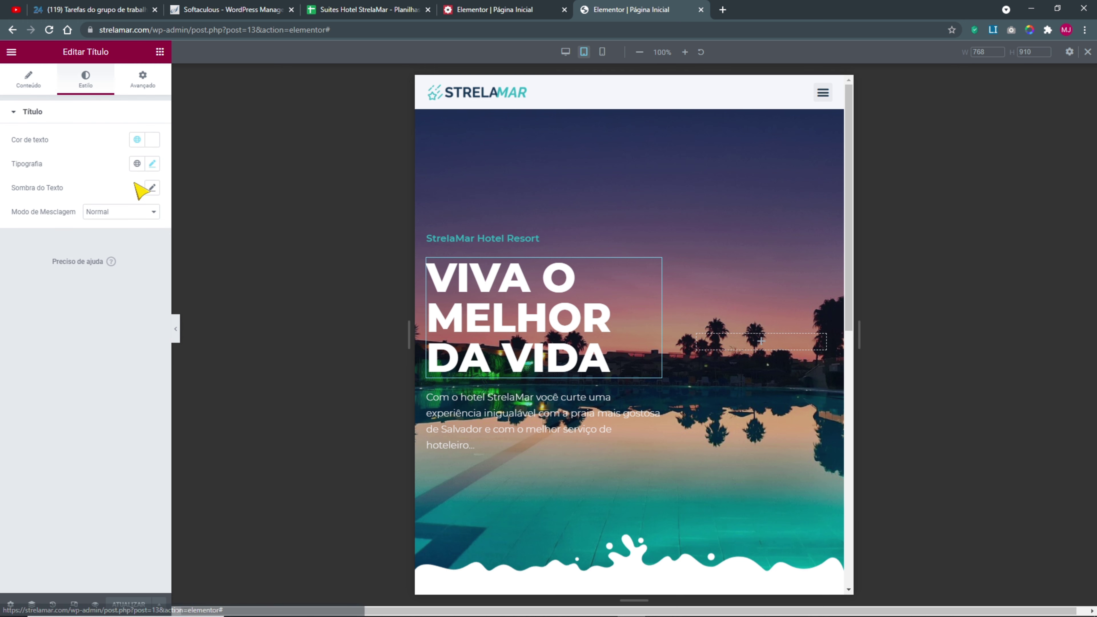
click(152, 164)
mouse_move(59, 236)
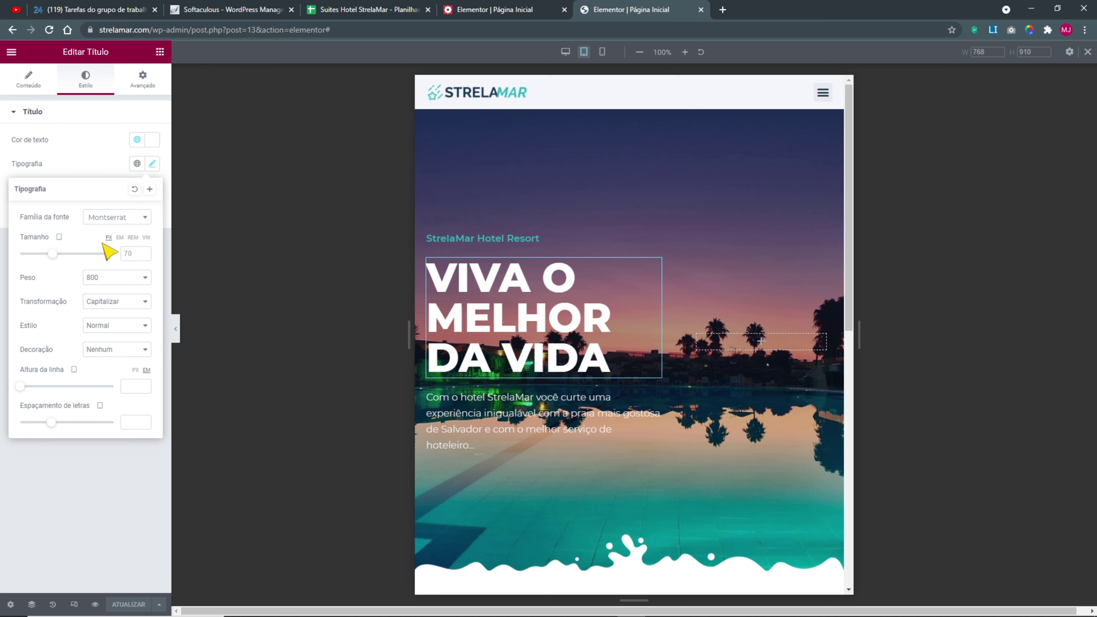
scroll(128, 259, down, 5)
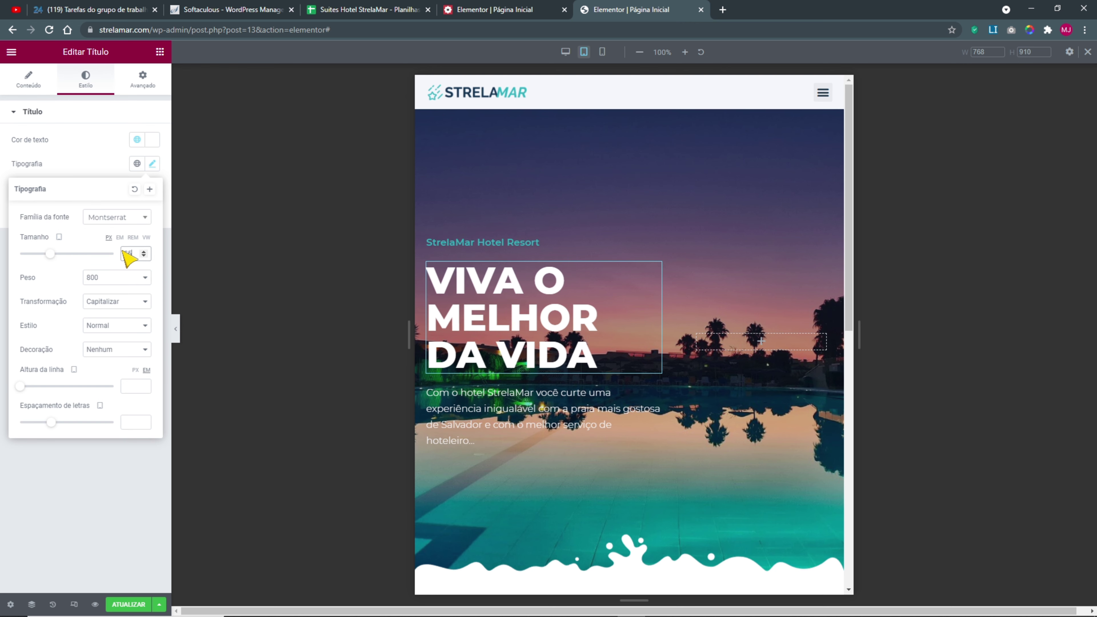
scroll(129, 259, down, 2)
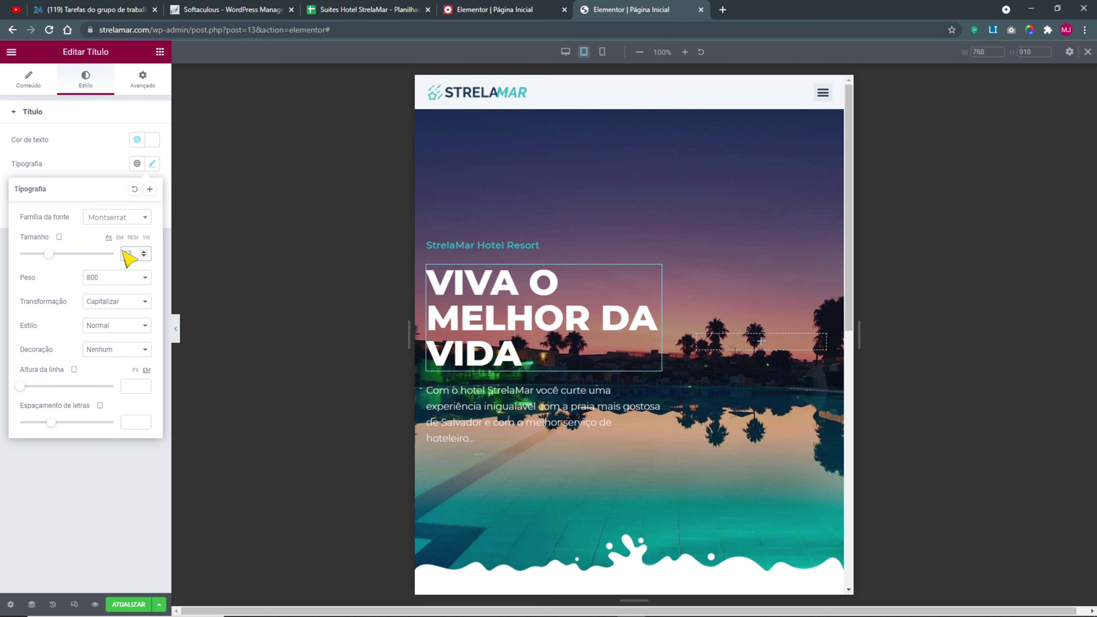
scroll(128, 258, down, 1)
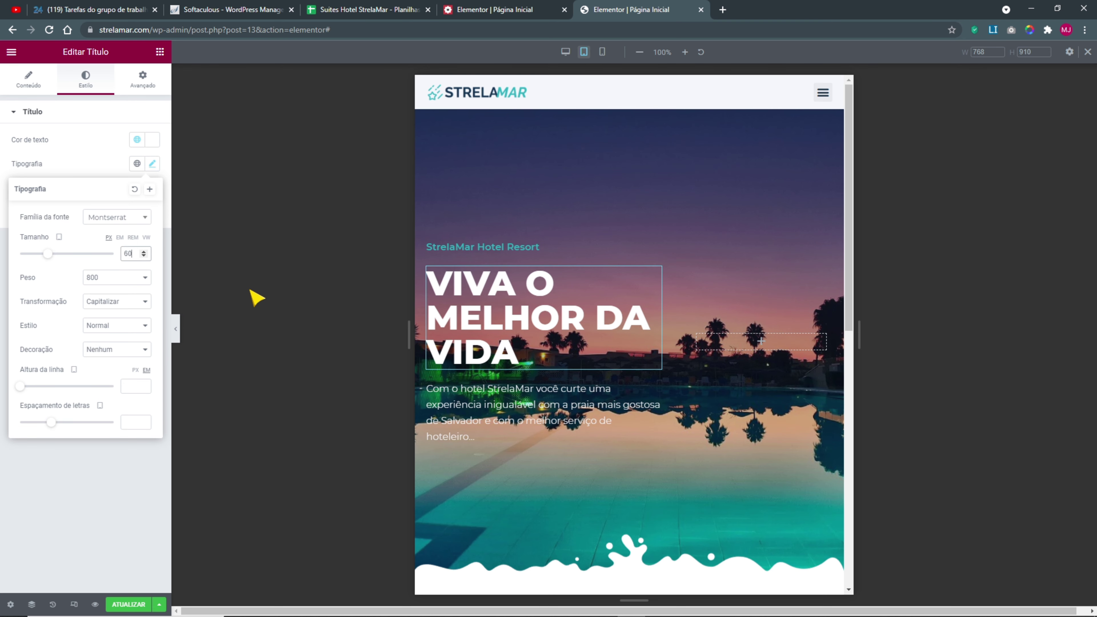
click(531, 9)
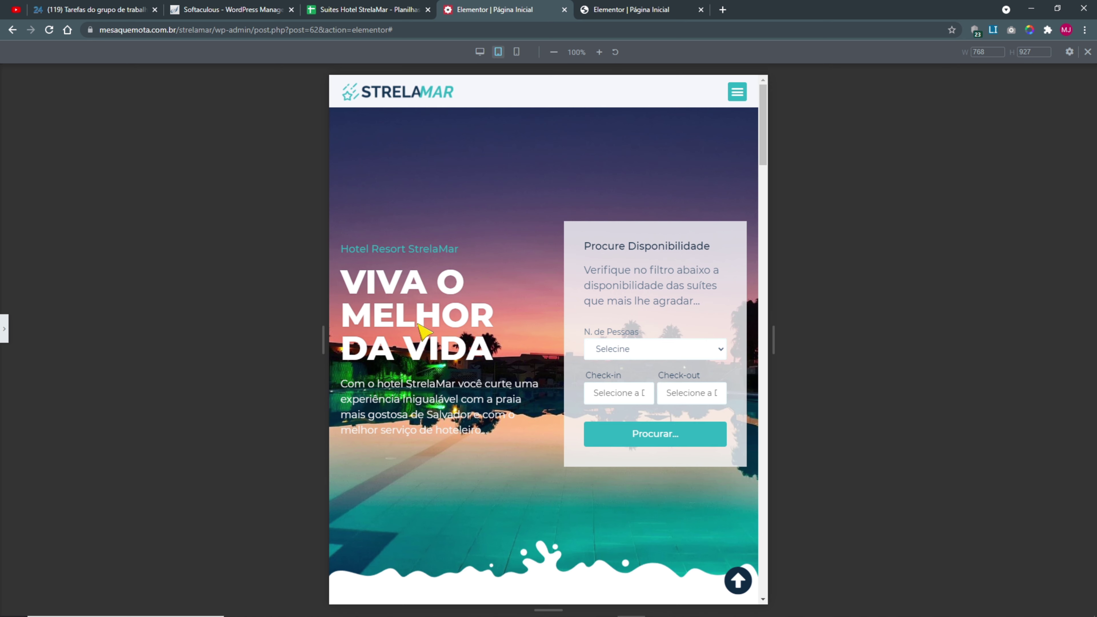
click(615, 9)
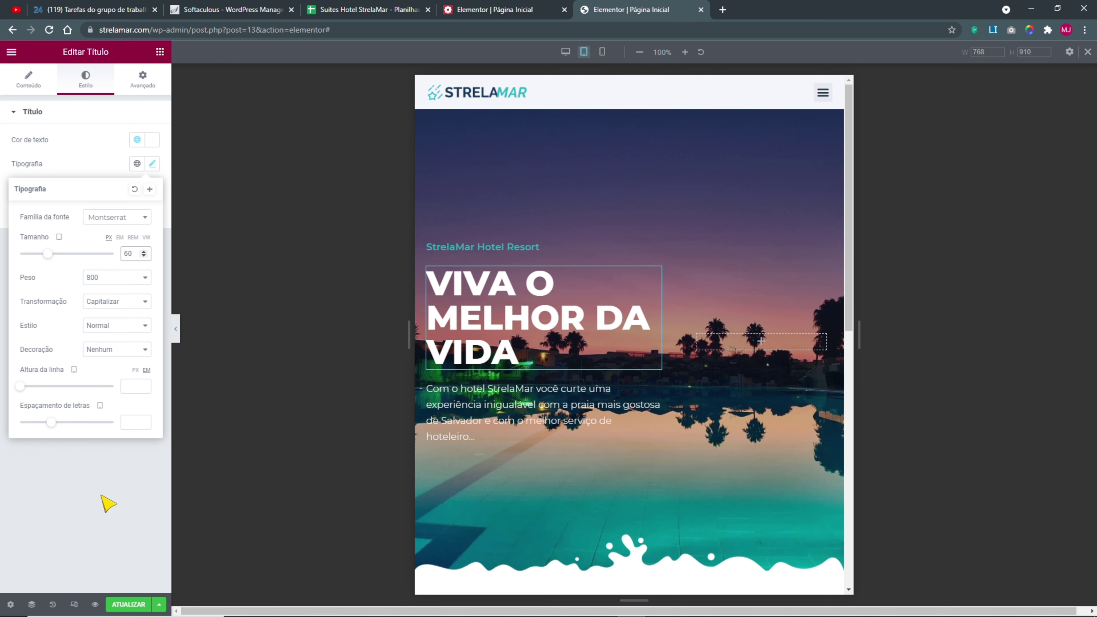
- Display the hero section in the mobile layout with a preview width of 320
click(602, 52)
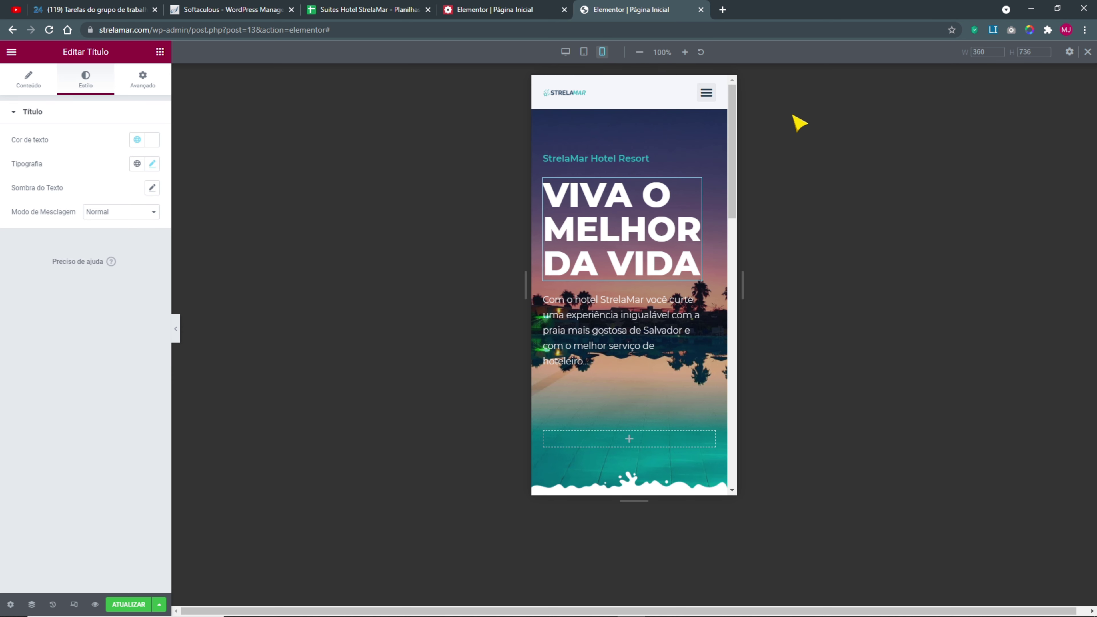
key(ctrl+plus)
key(ctrl+plus)
key(ctrl+plus)
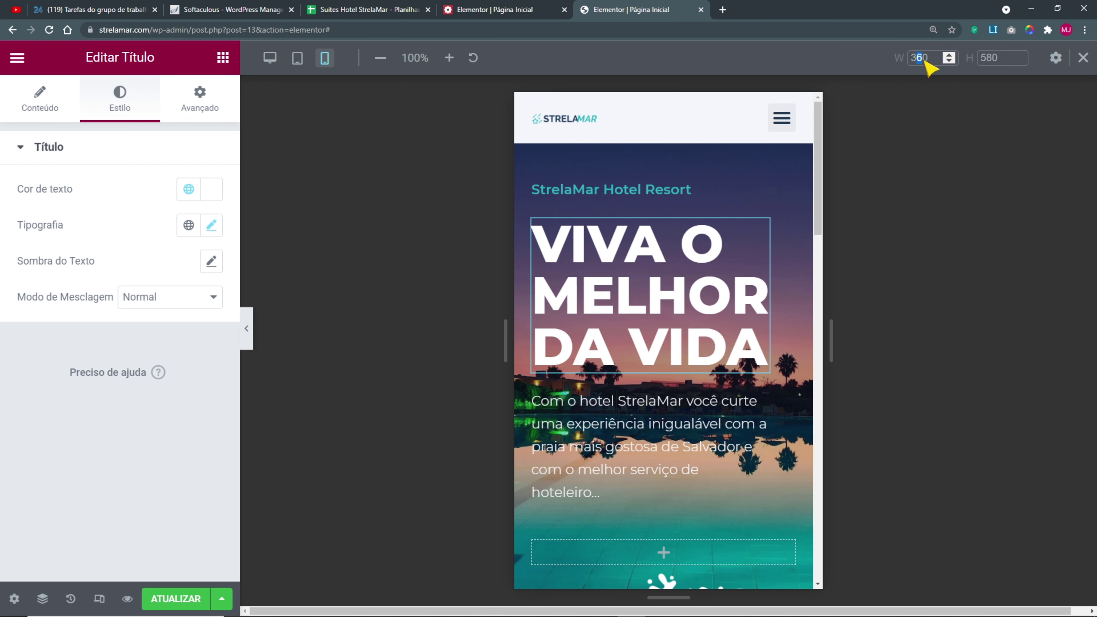
text(320)
key(ctrl+0)
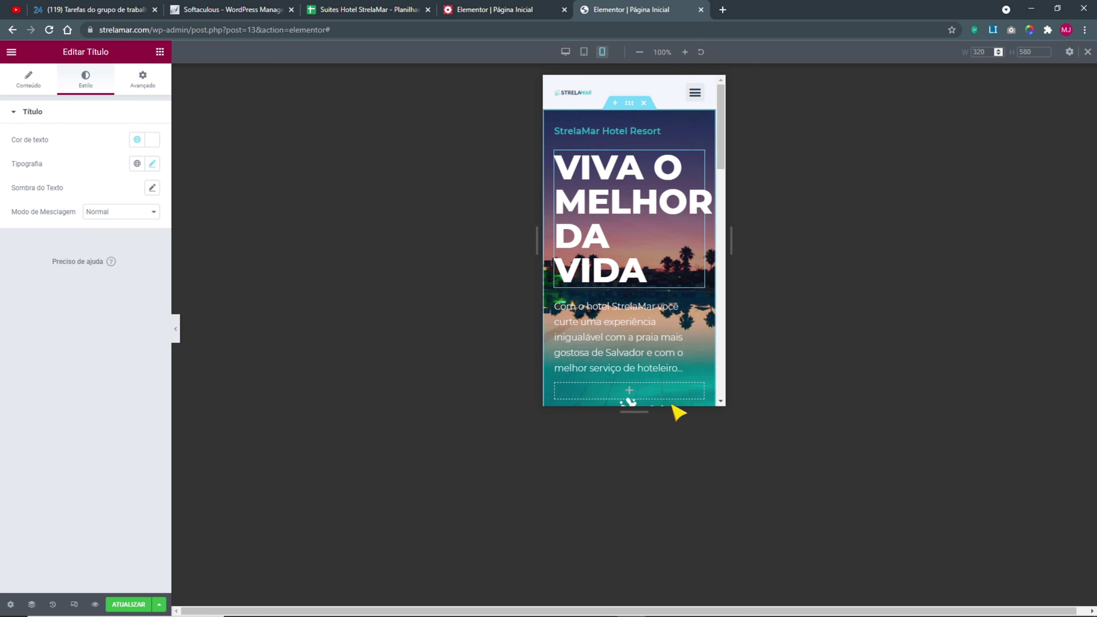
- Try smaller mobile font sizes for the main heading, starting at 55 px, and settle on 52 px
click(152, 163)
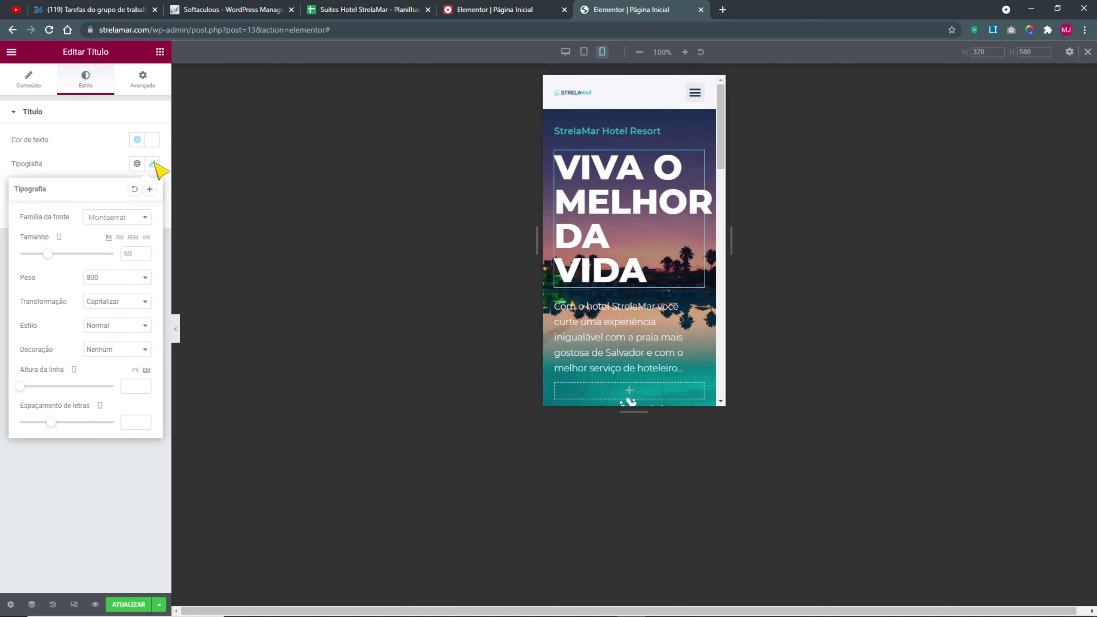
click(134, 255)
text(55)
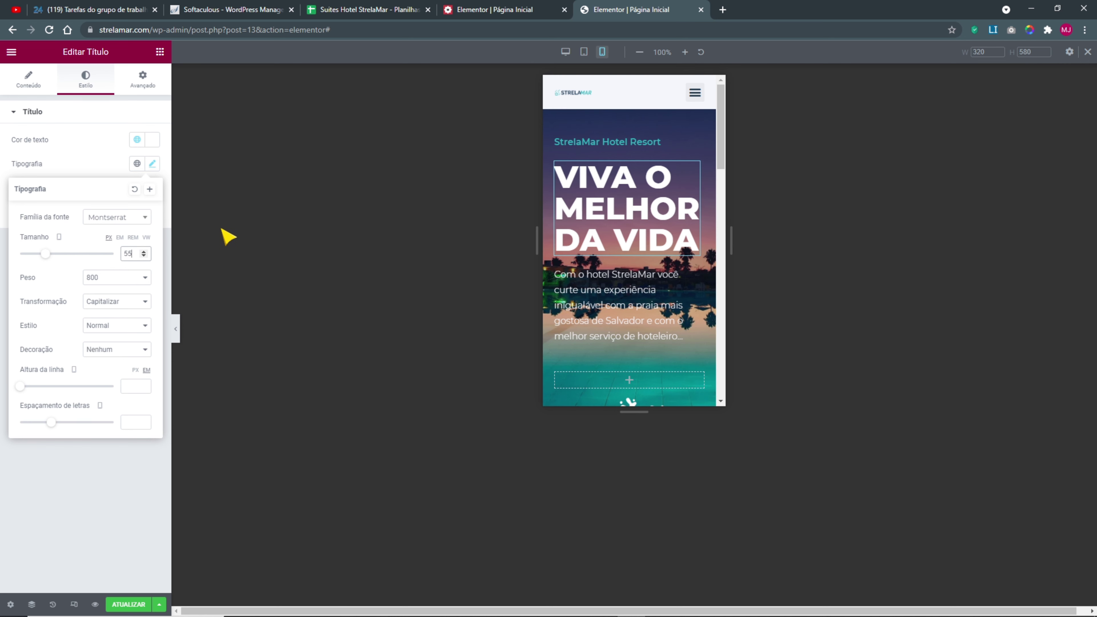
key(Down)
key(Down)
key(Down)
key(Down)
key(Down)
key(Down)
key(Down)
key(Down)
key(Down)
key(Down)
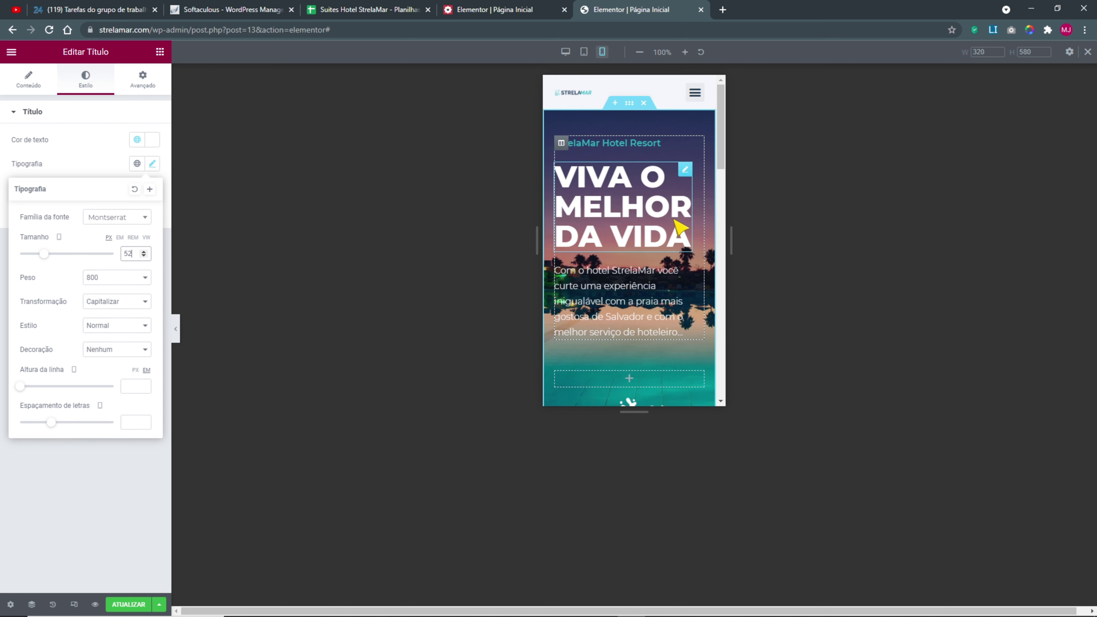
key(Down)
key(Down)
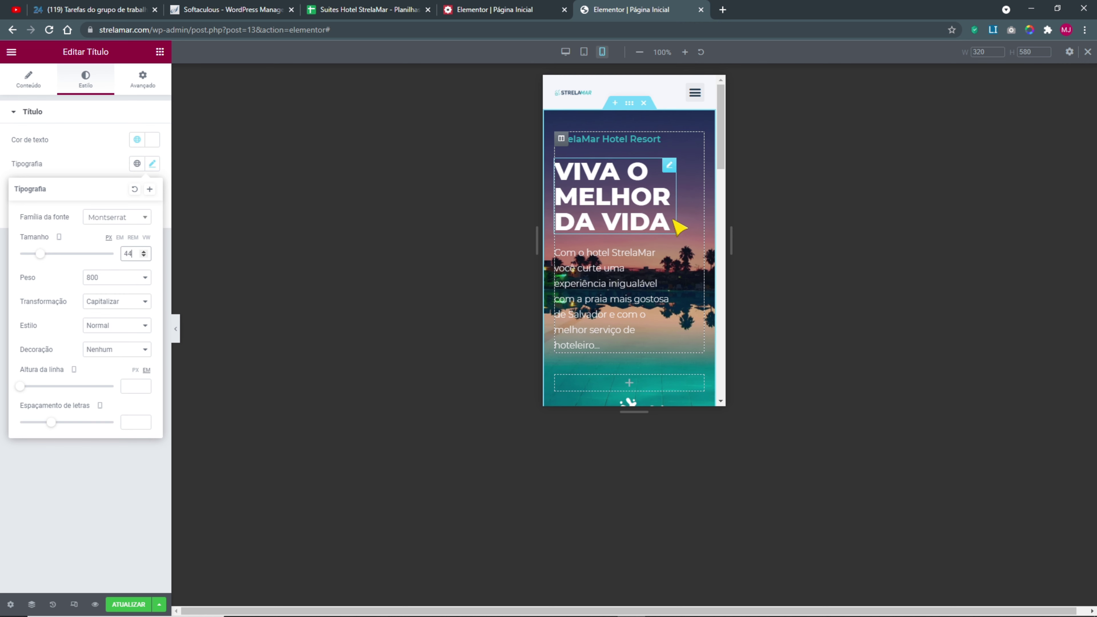
drag(140, 257, 108, 257)
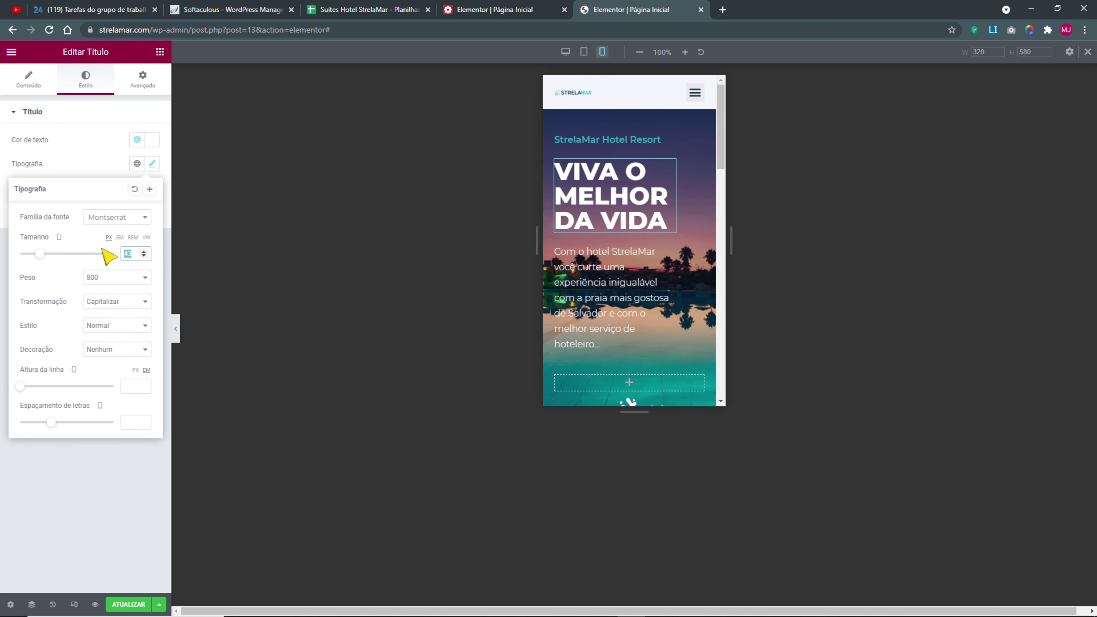
text(52)
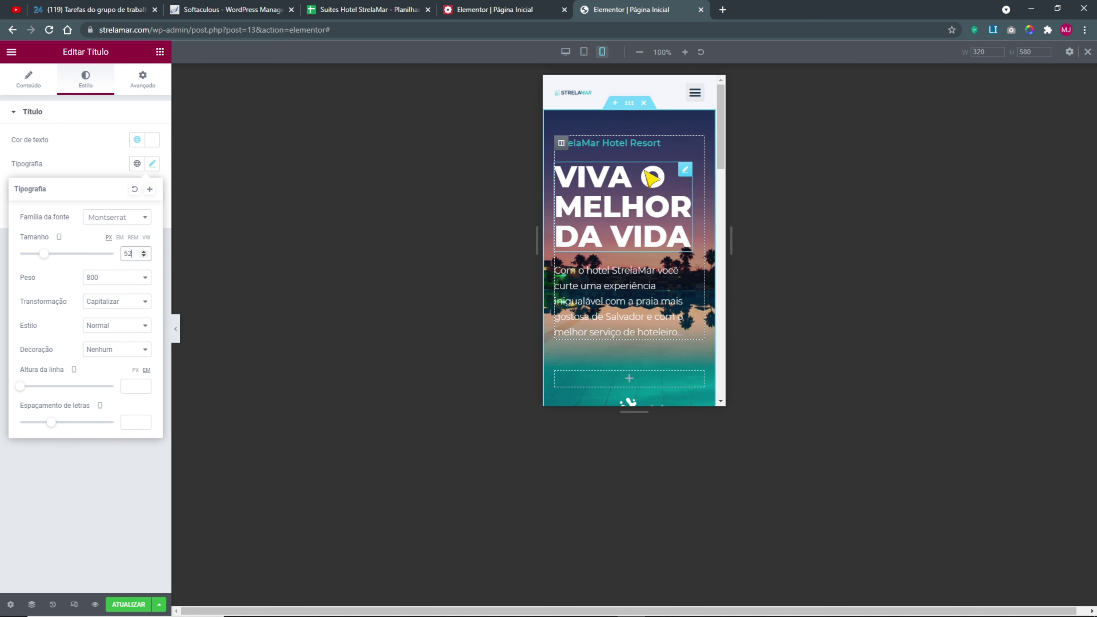
- Unlink the hero text column's margins in the tablet layout and set its right margin to 20 px
right_click(566, 145)
click(568, 147)
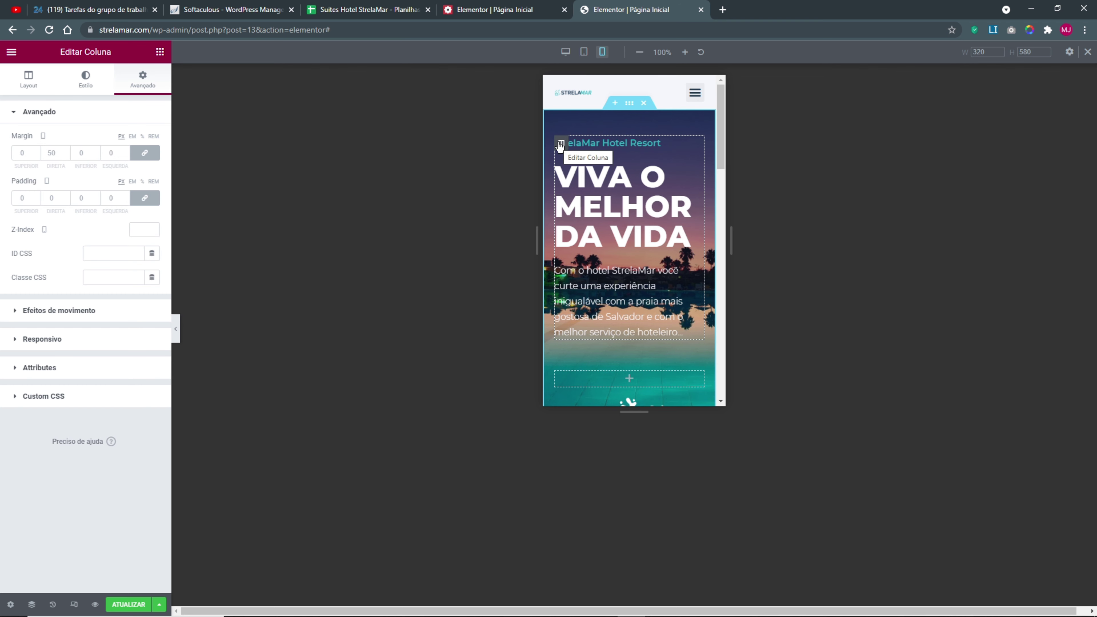
click(584, 52)
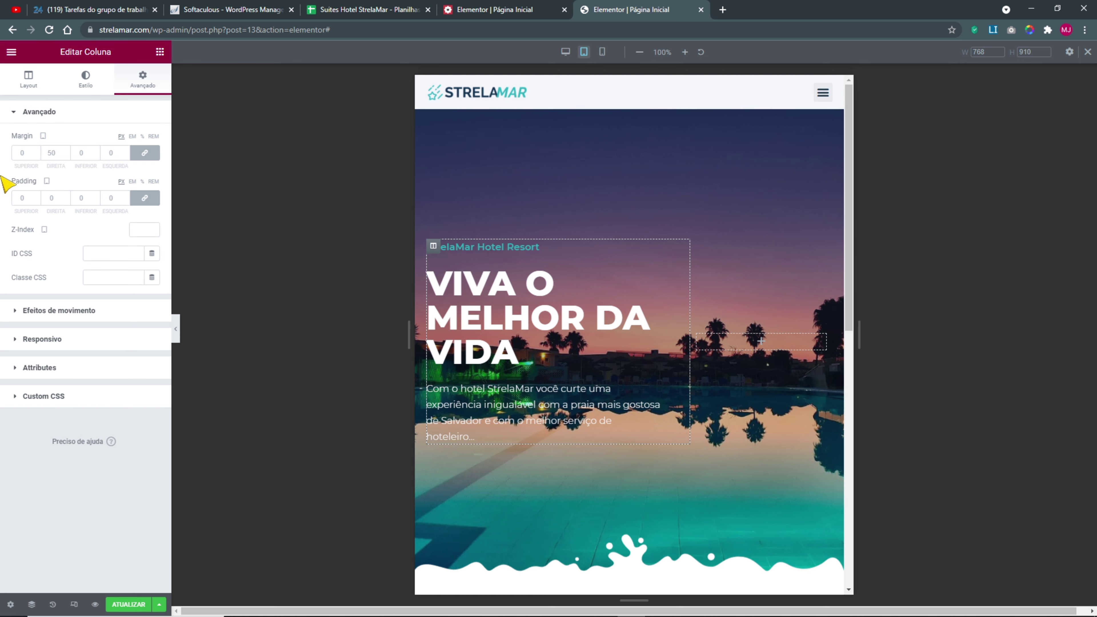
click(145, 153)
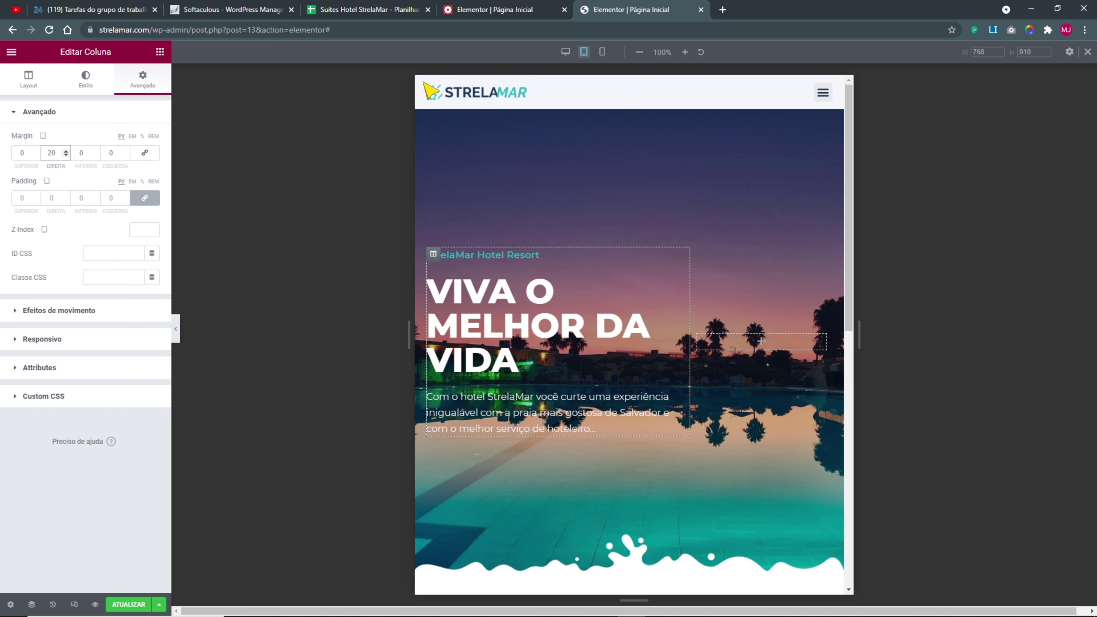
- Unlink the text column's margins in the mobile layout, set the right margin to 0, and review the section
click(601, 52)
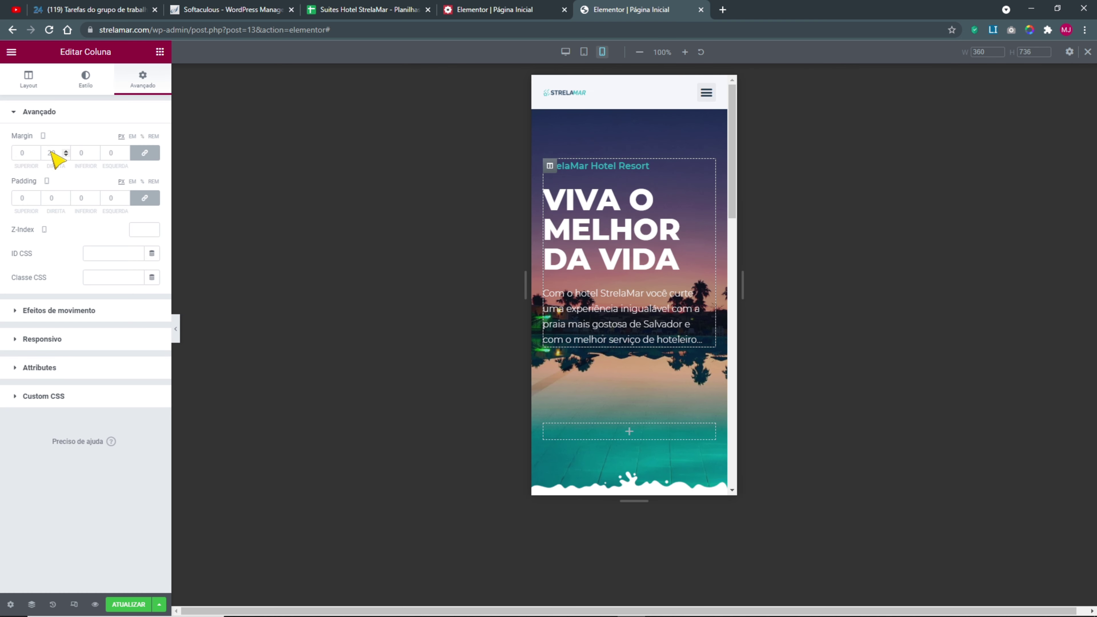
click(146, 154)
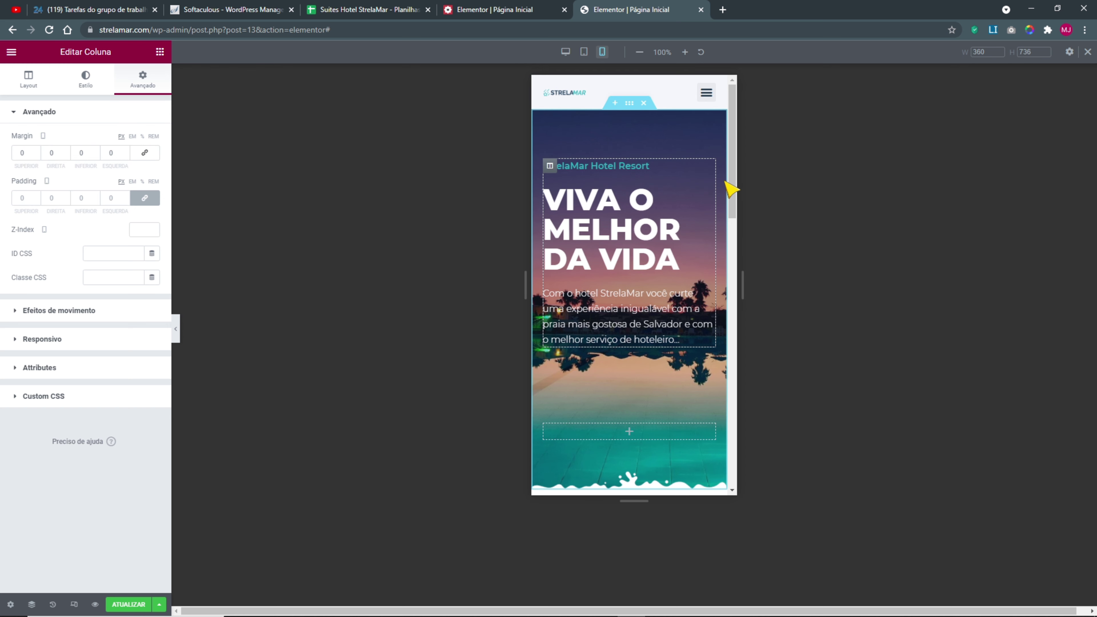
scroll(625, 399, down, 3)
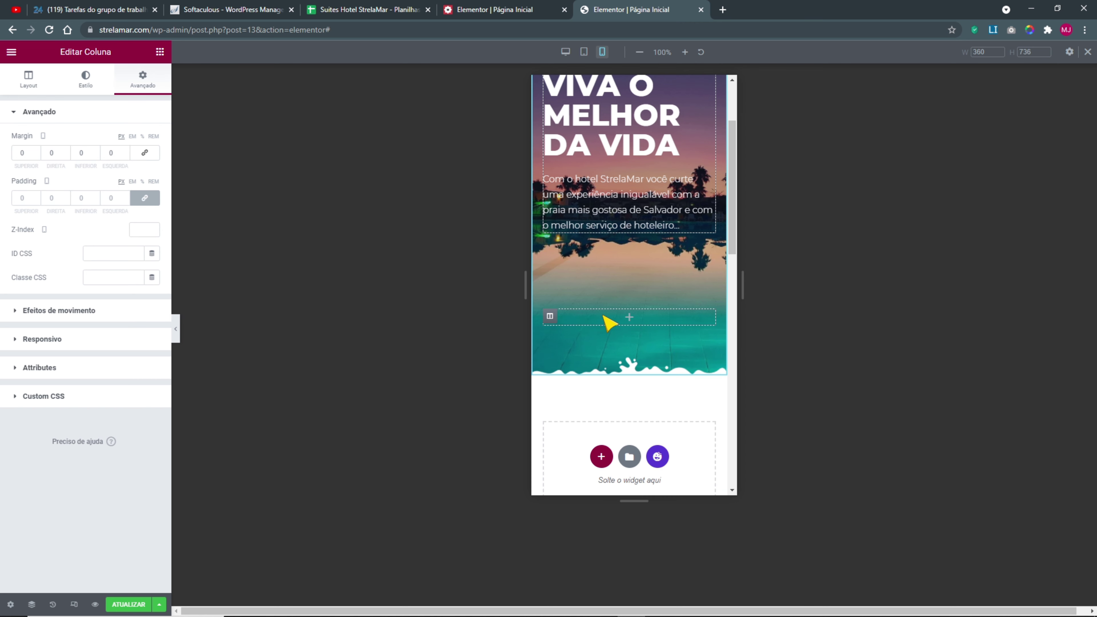
scroll(612, 324, up, 2)
scroll(613, 324, up, 1)
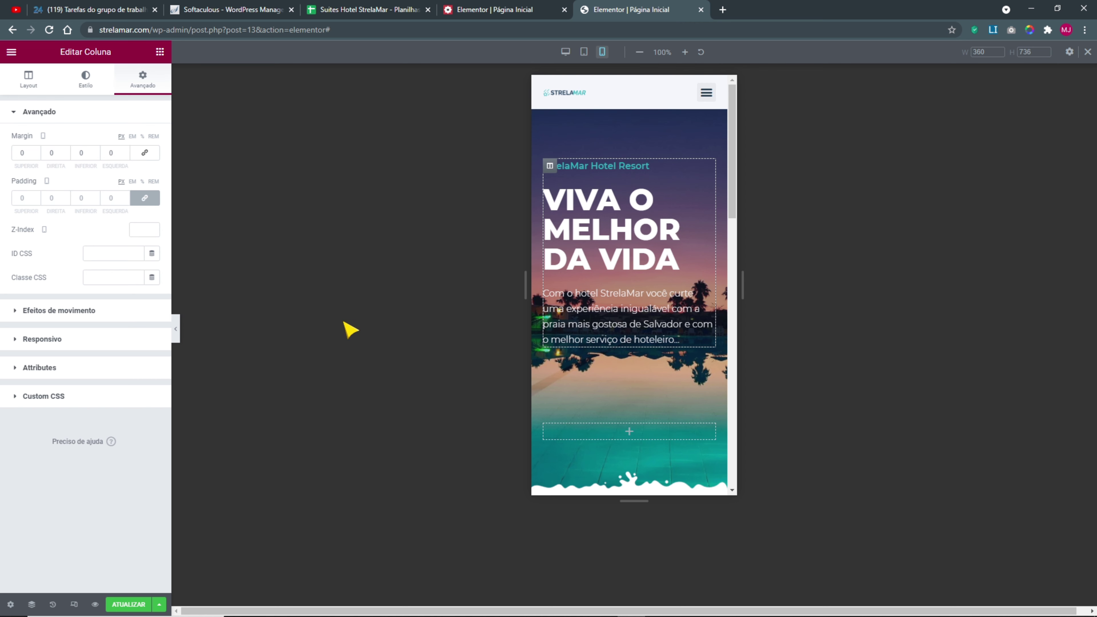
- Try centering the main heading and the hotel name title above it in the mobile layout
click(548, 240)
click(85, 81)
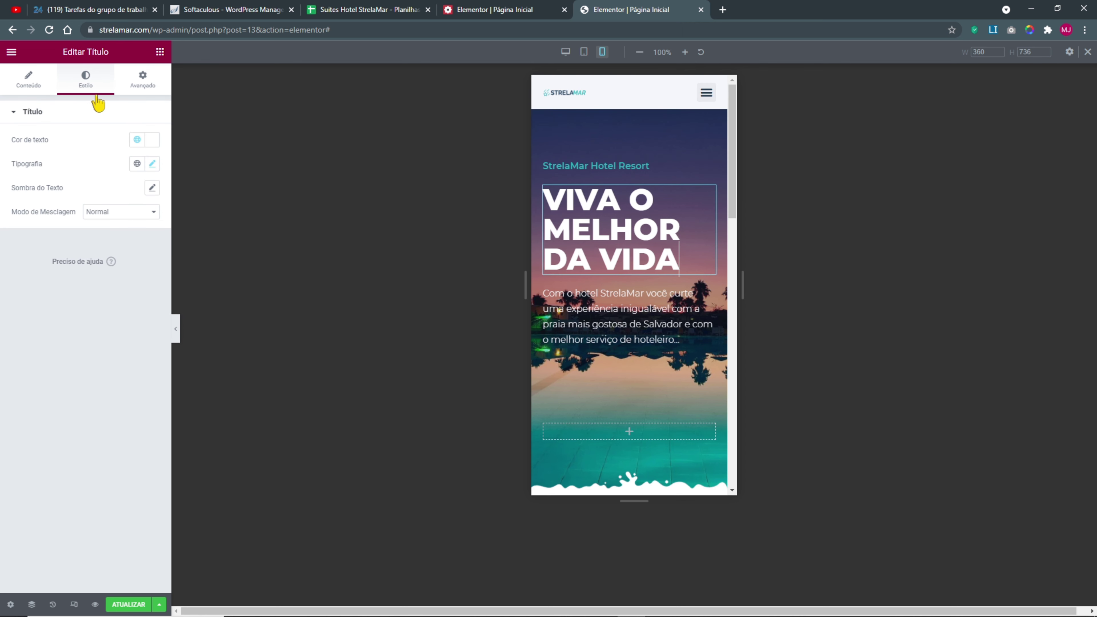
click(34, 80)
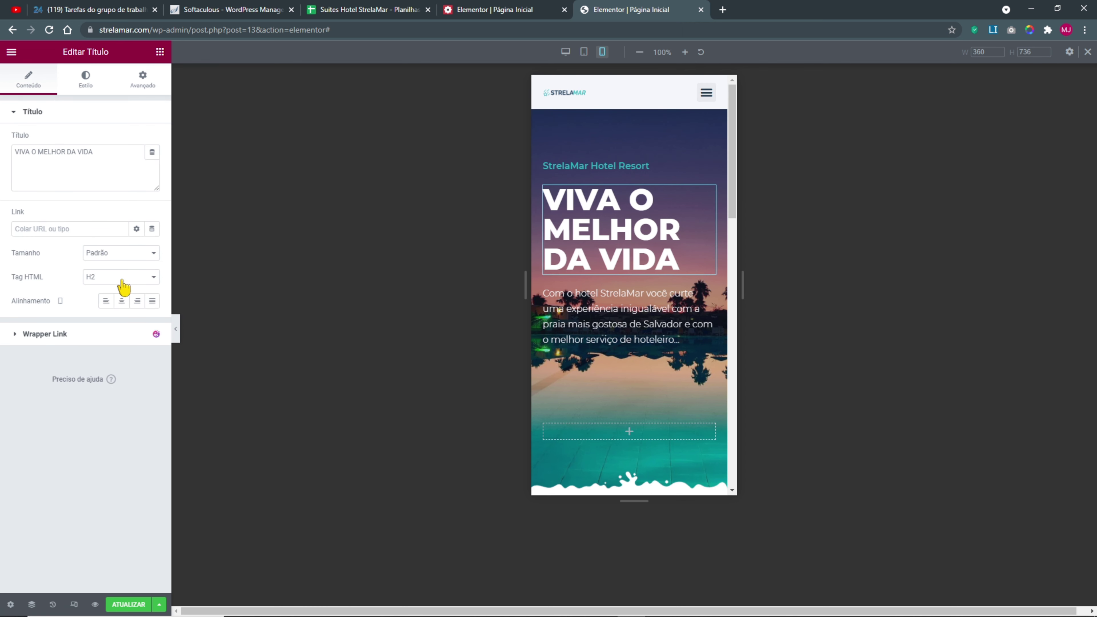
click(120, 301)
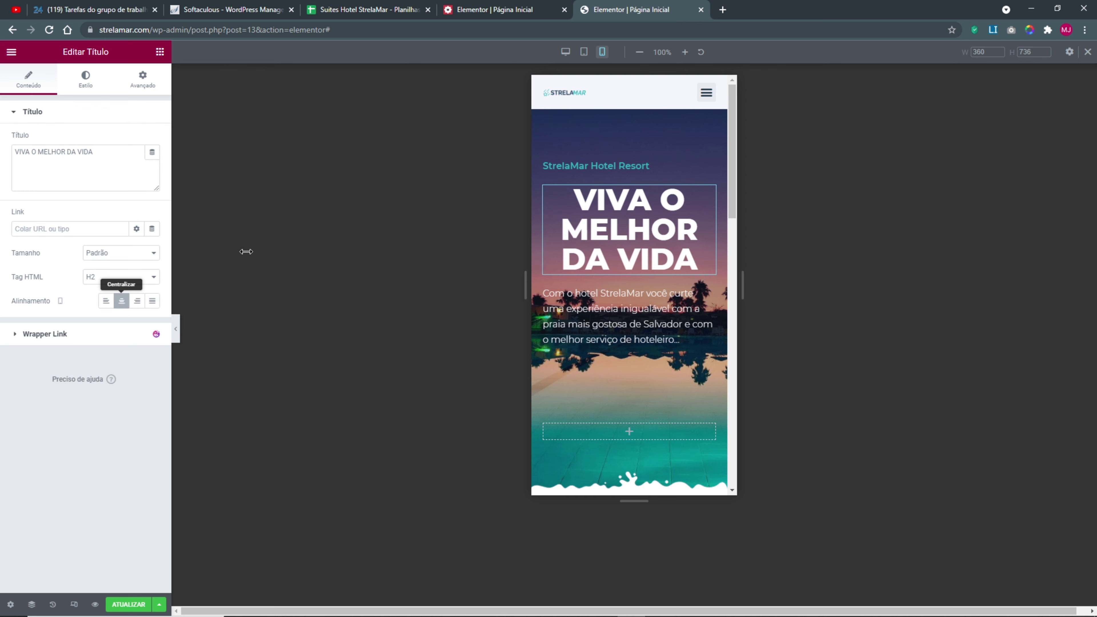
click(616, 168)
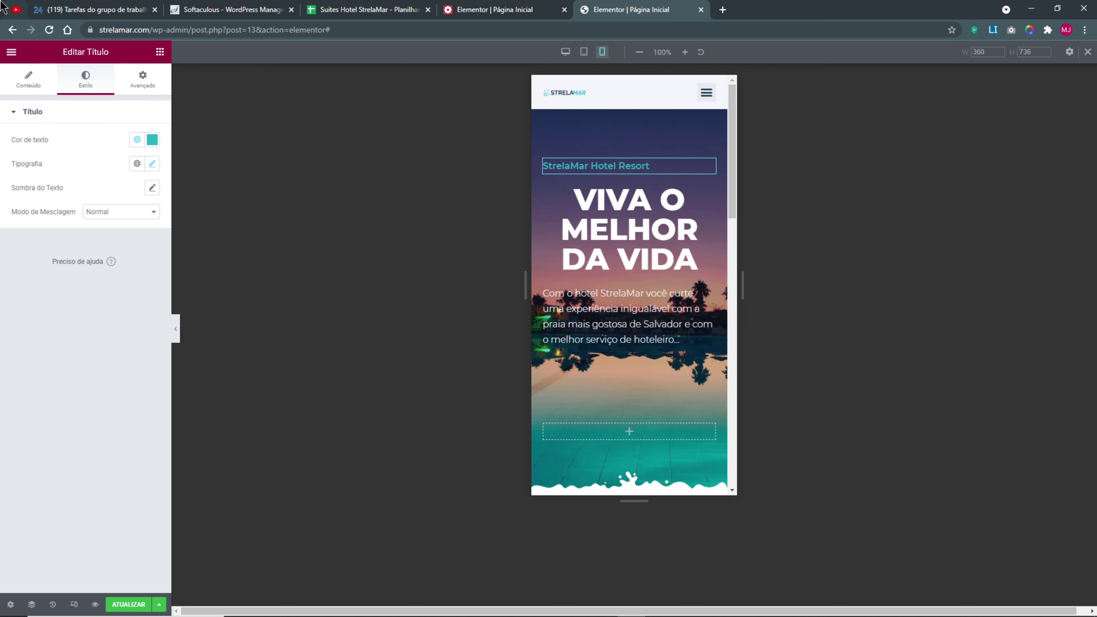
click(30, 81)
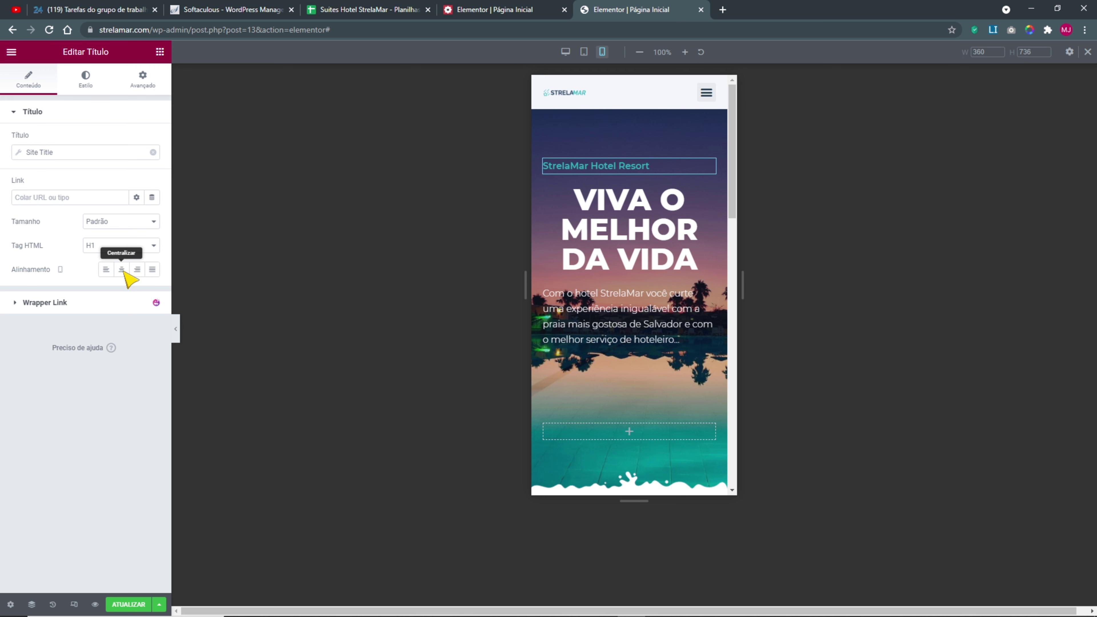
click(122, 270)
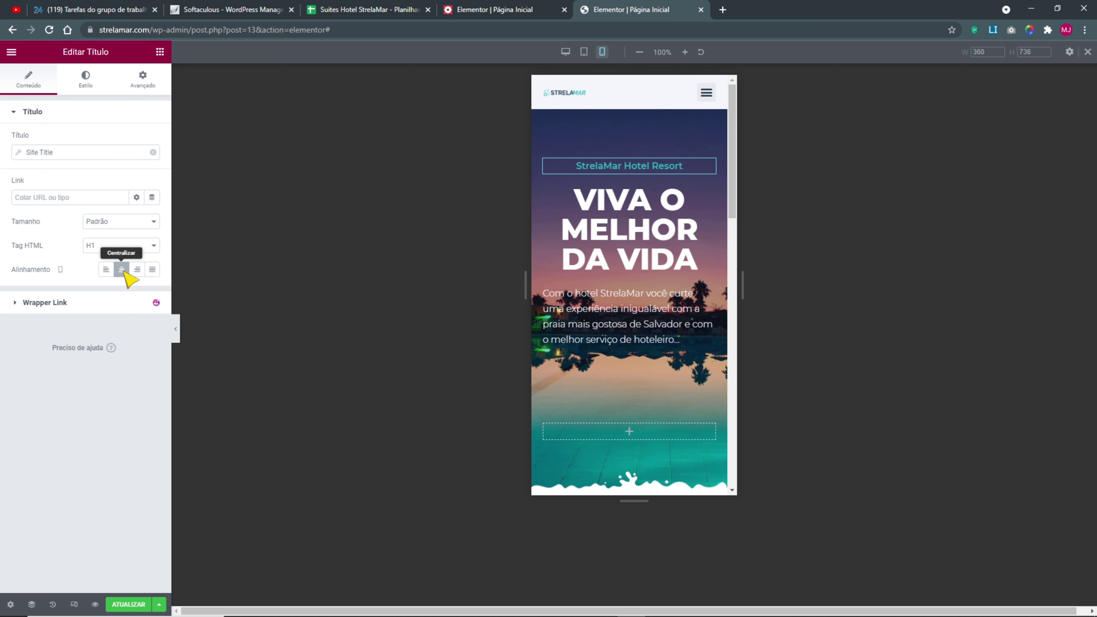
click(122, 270)
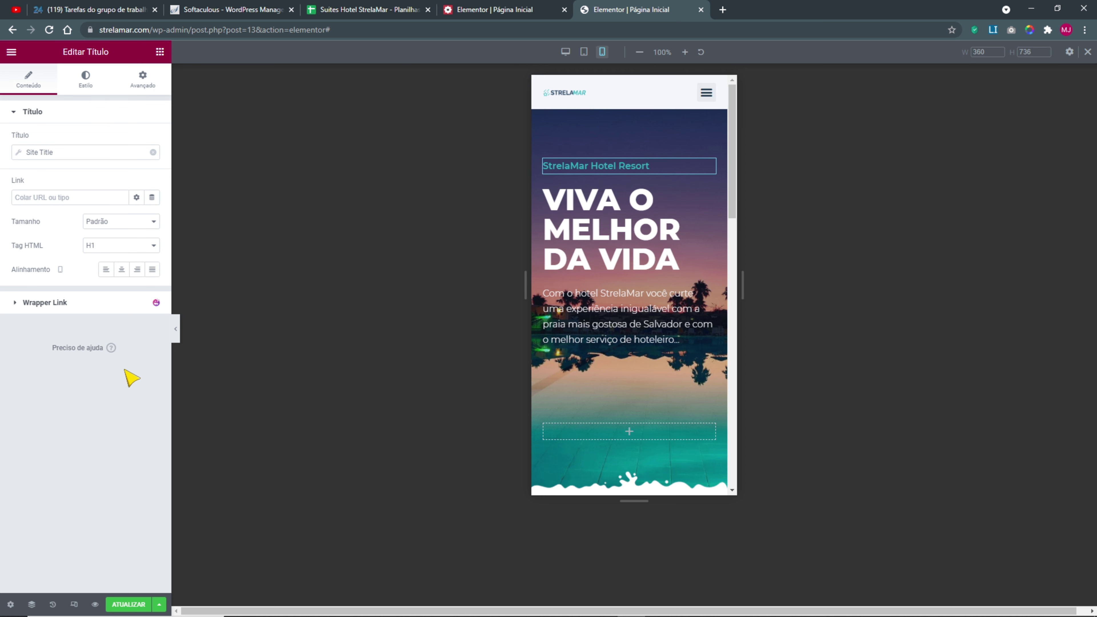
- Bring the main heading's mobile font size to 60 px
click(641, 218)
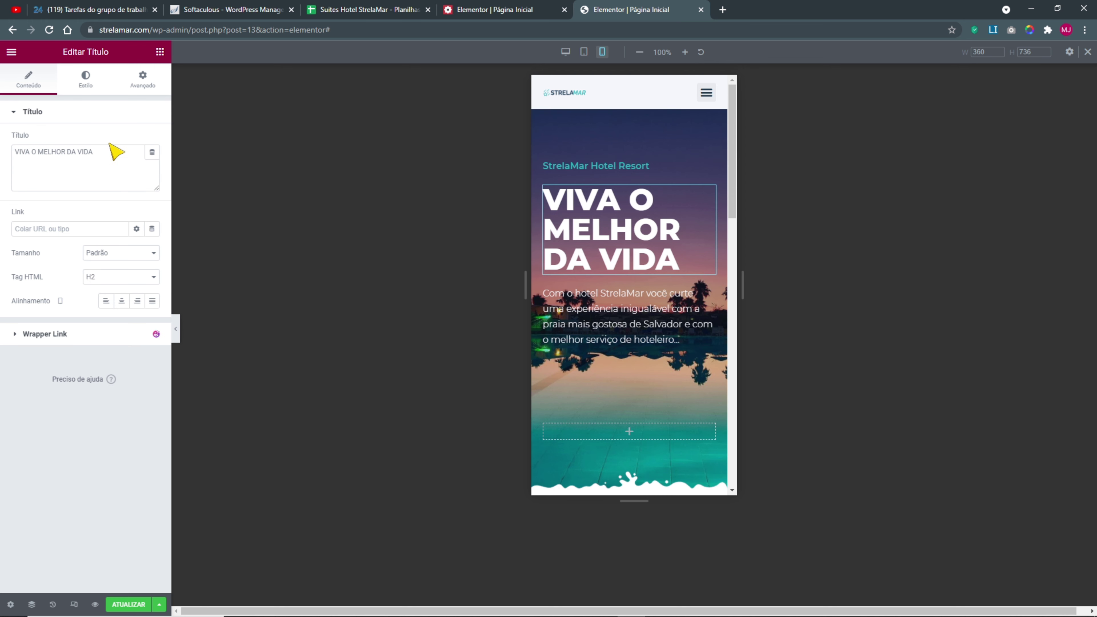
click(85, 78)
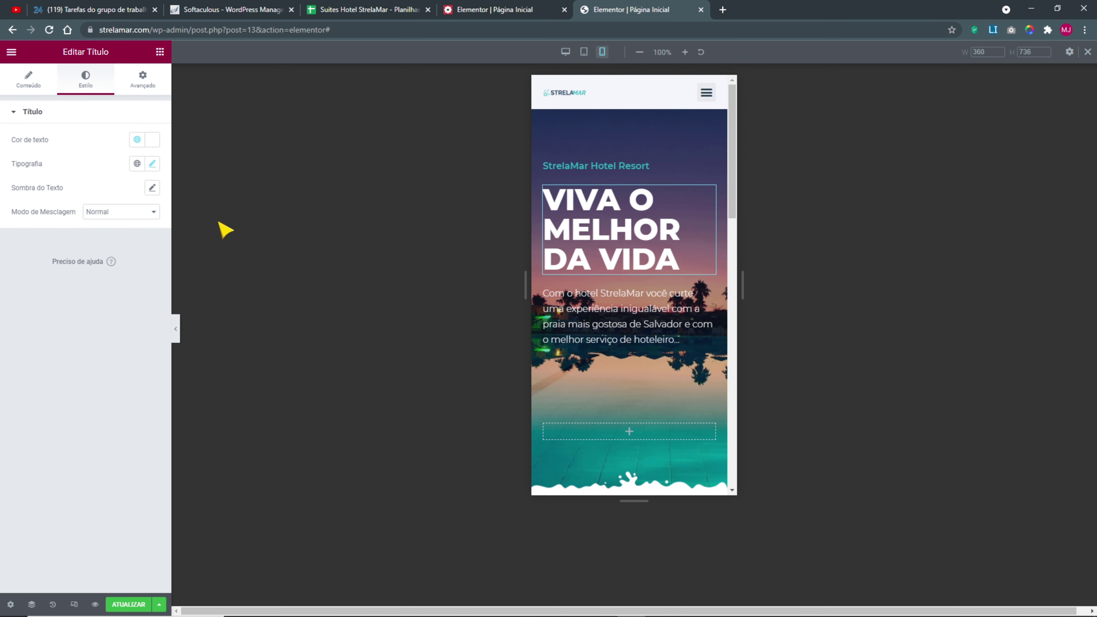
click(152, 164)
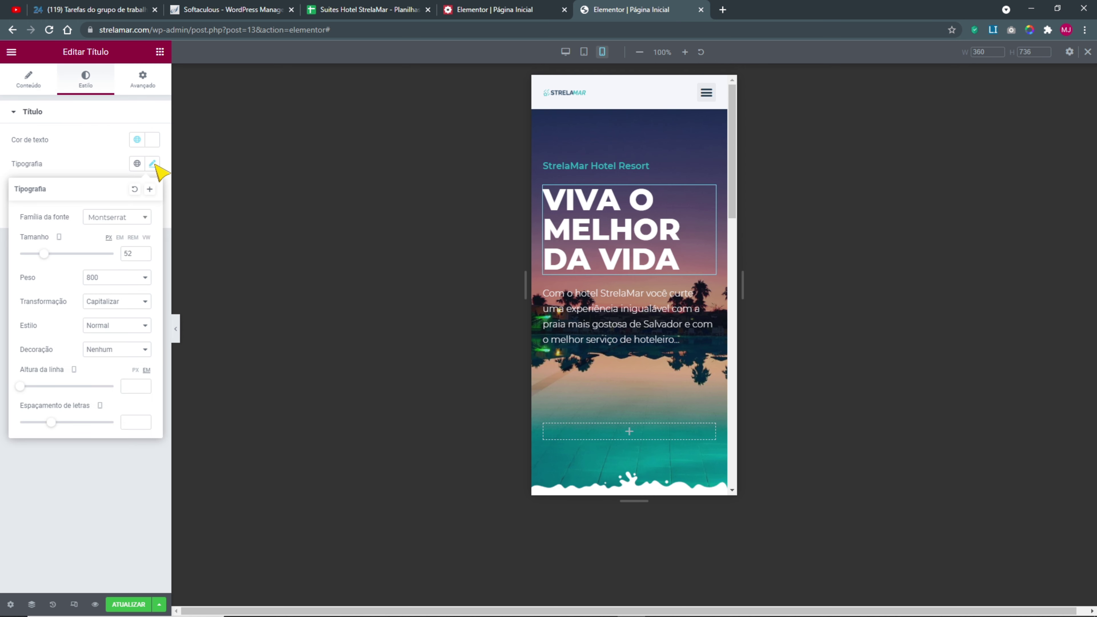
key(Up)
key(Up)
key(Up)
key(Up)
key(Up)
key(Up)
key(Up)
key(Up)
double_click(132, 253)
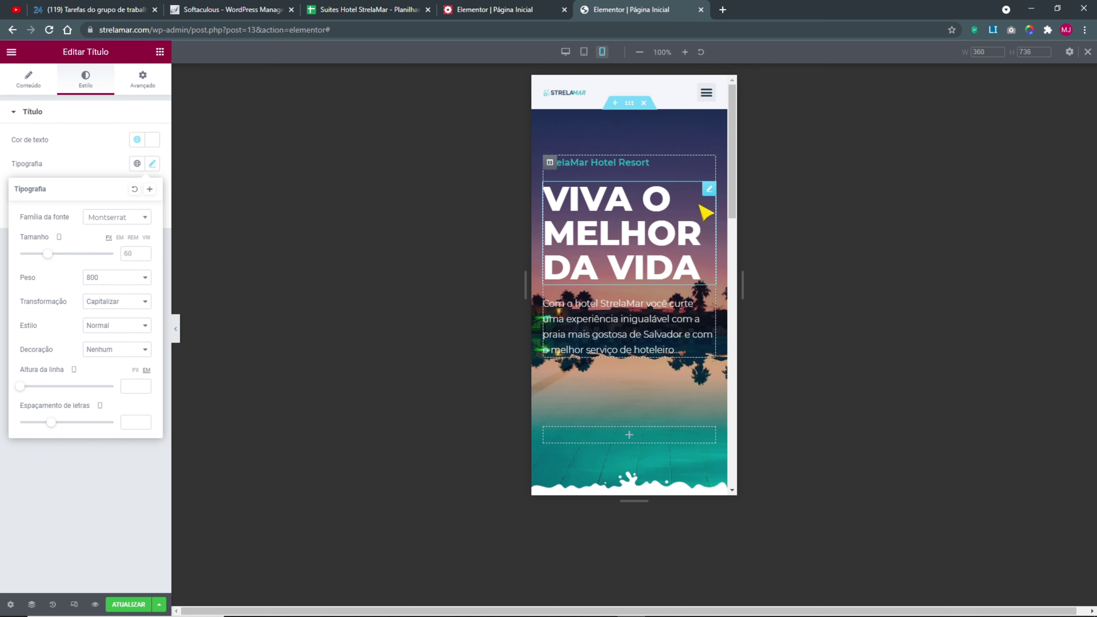
- Leave the responsive preview and compare the desktop hero section with the reference page
click(714, 251)
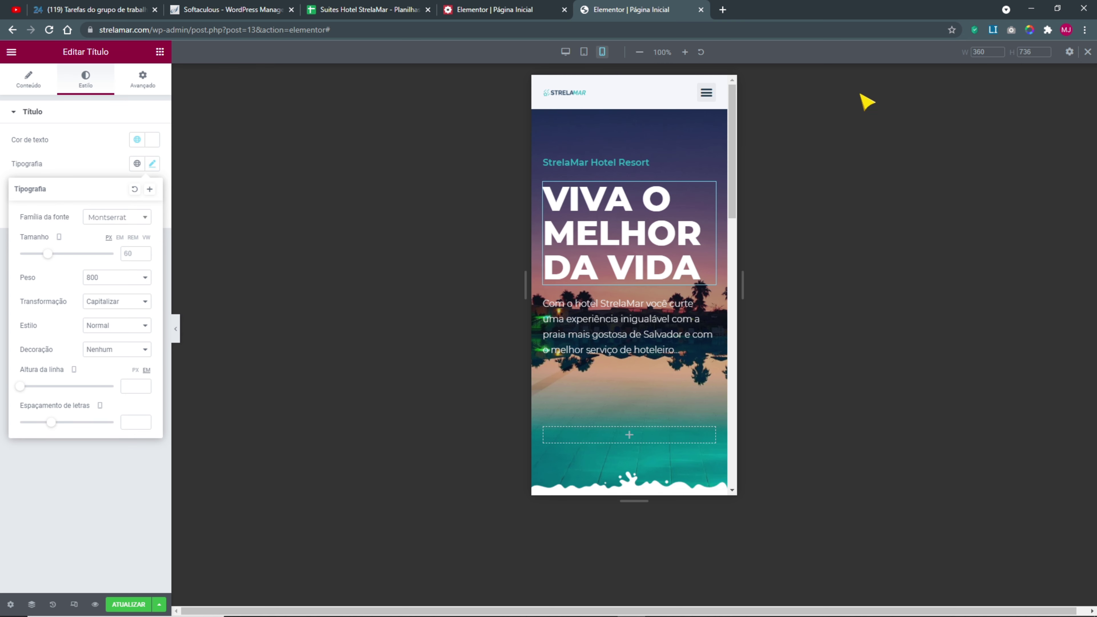
click(1086, 53)
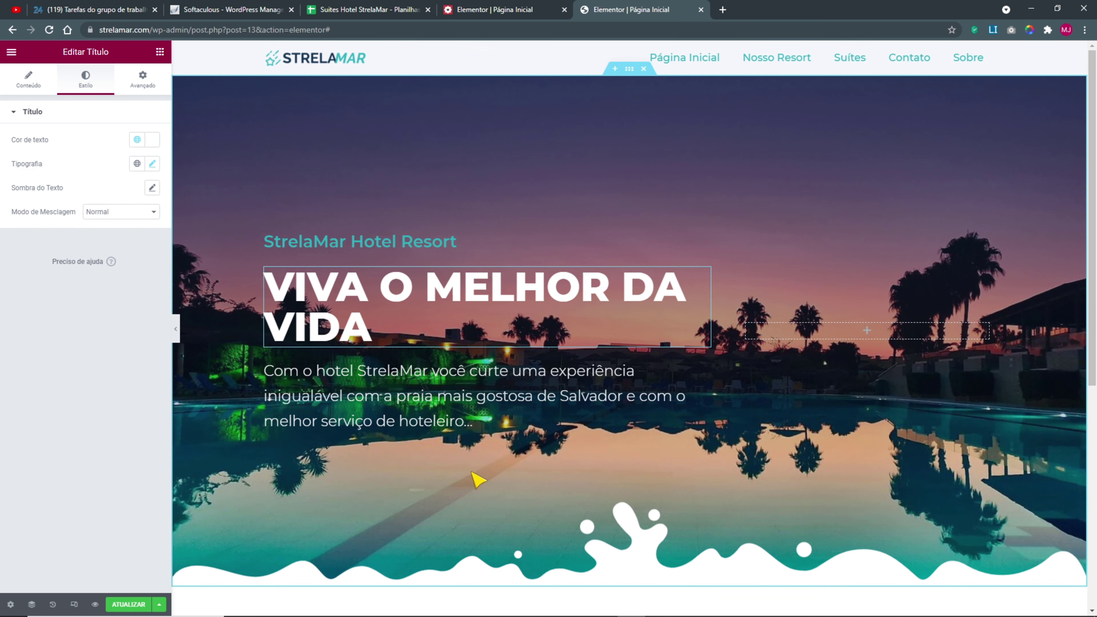
scroll(874, 381, down, 5)
scroll(874, 382, up, 5)
key(ctrl+Page_Up)
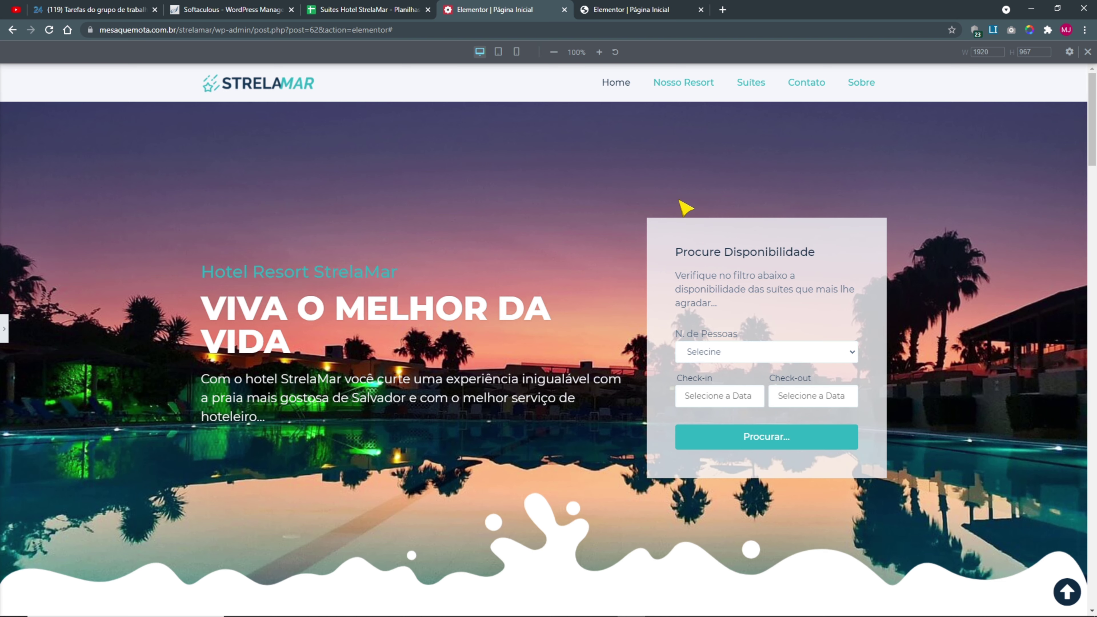
click(618, 11)
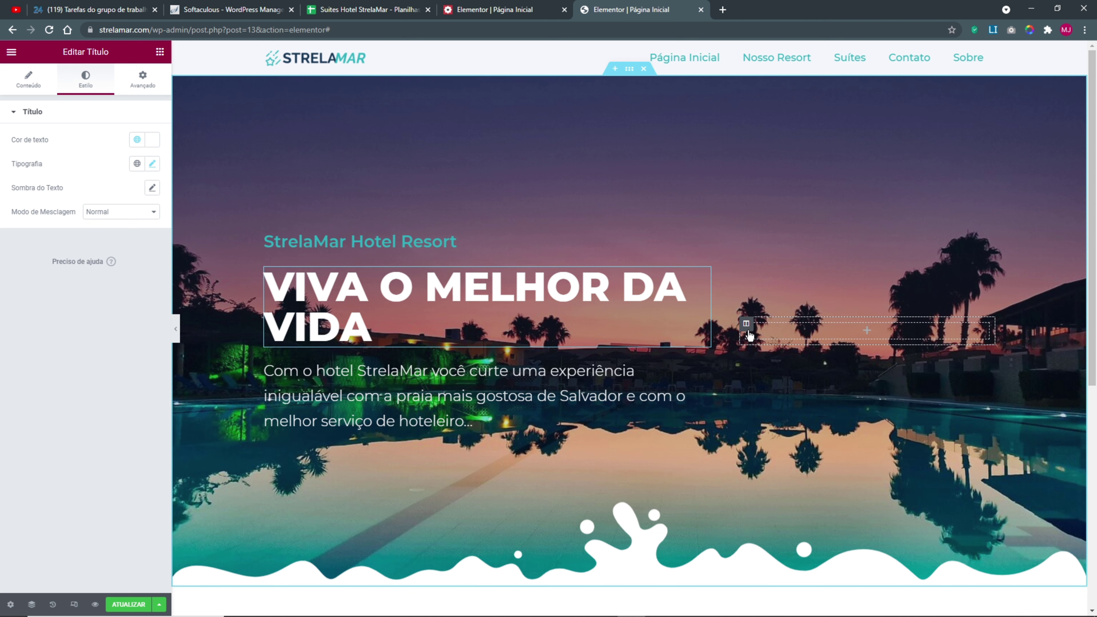
- Give the hero's empty column a classic background in the global color Fundo Claro
right_click(752, 329)
click(759, 337)
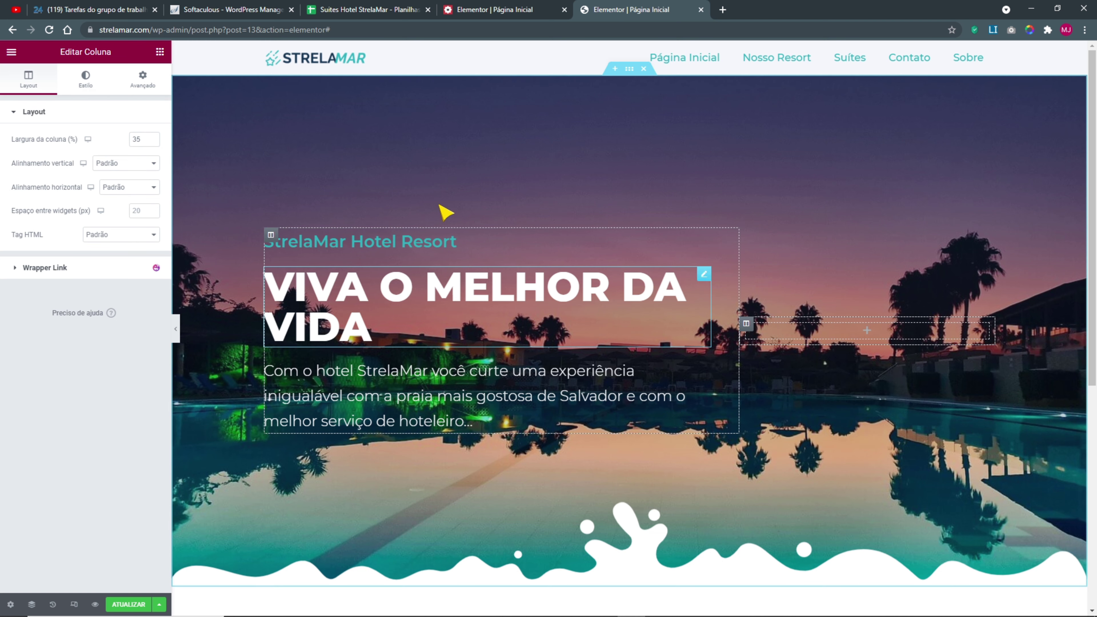
click(87, 82)
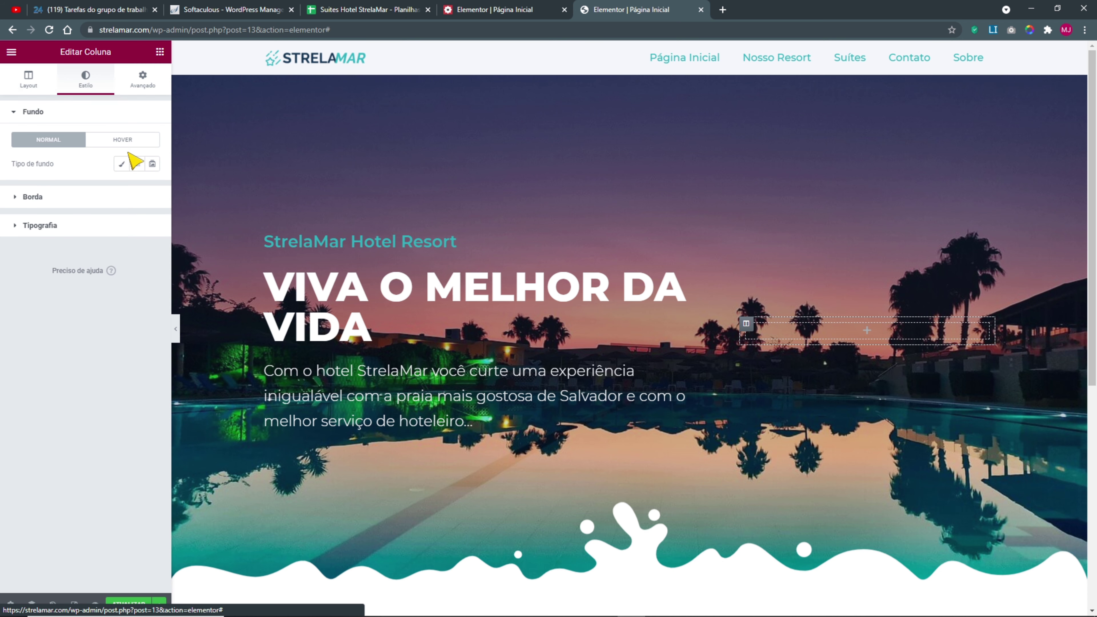
click(121, 164)
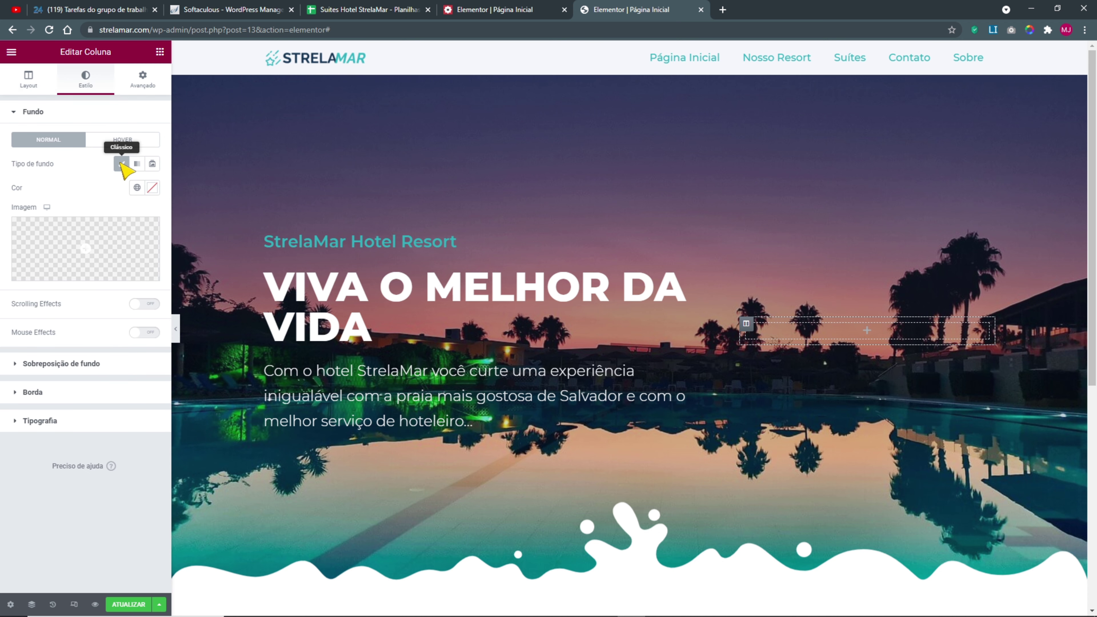
drag(88, 50, 113, 52)
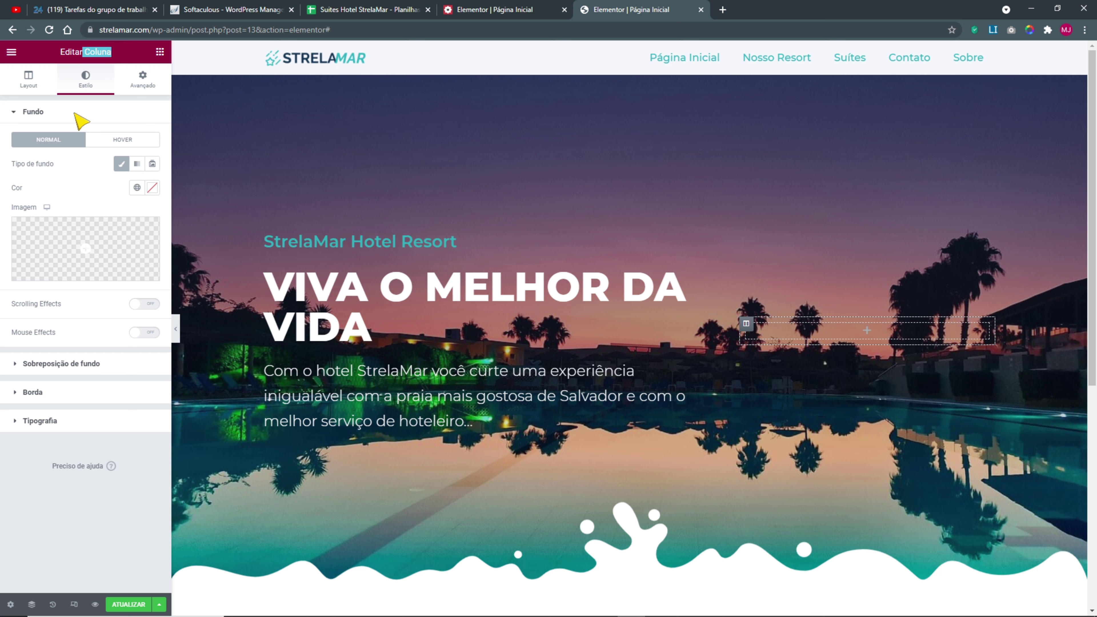
click(137, 187)
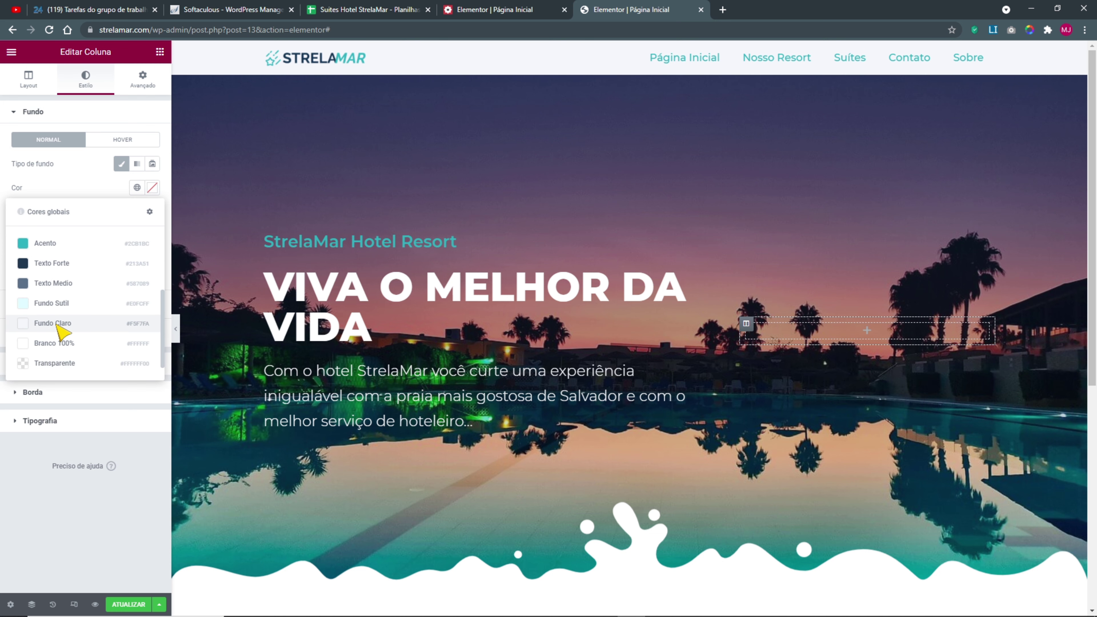
click(52, 323)
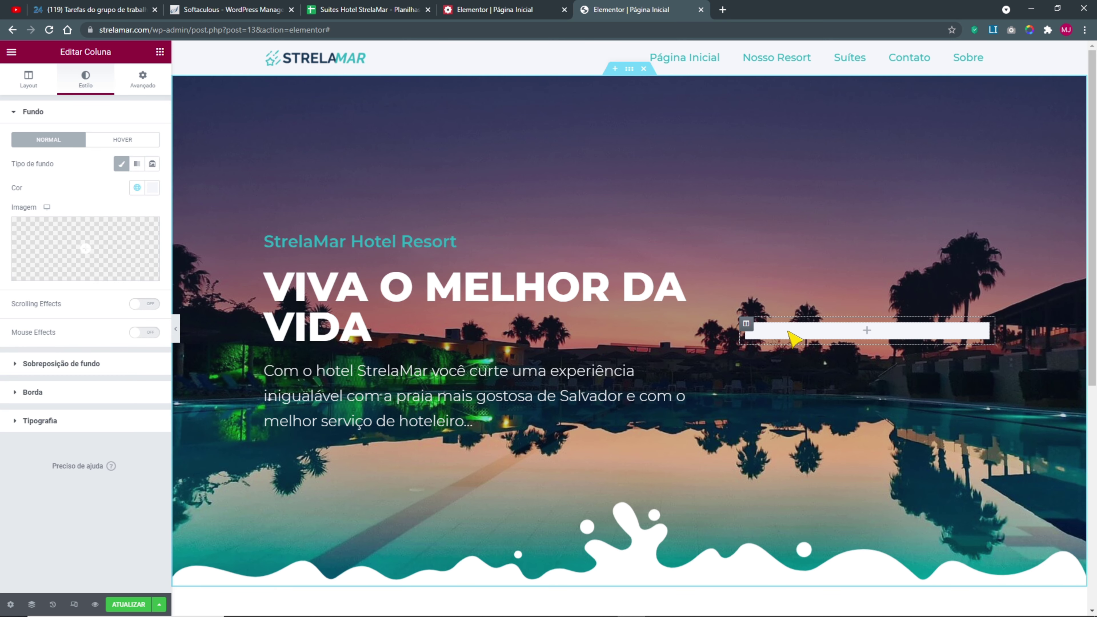
- Add an Espaçamento widget to the hero's empty column and set its desktop space to 550 px
click(160, 52)
key(ctrl+plus)
scroll(100, 328, down, 2)
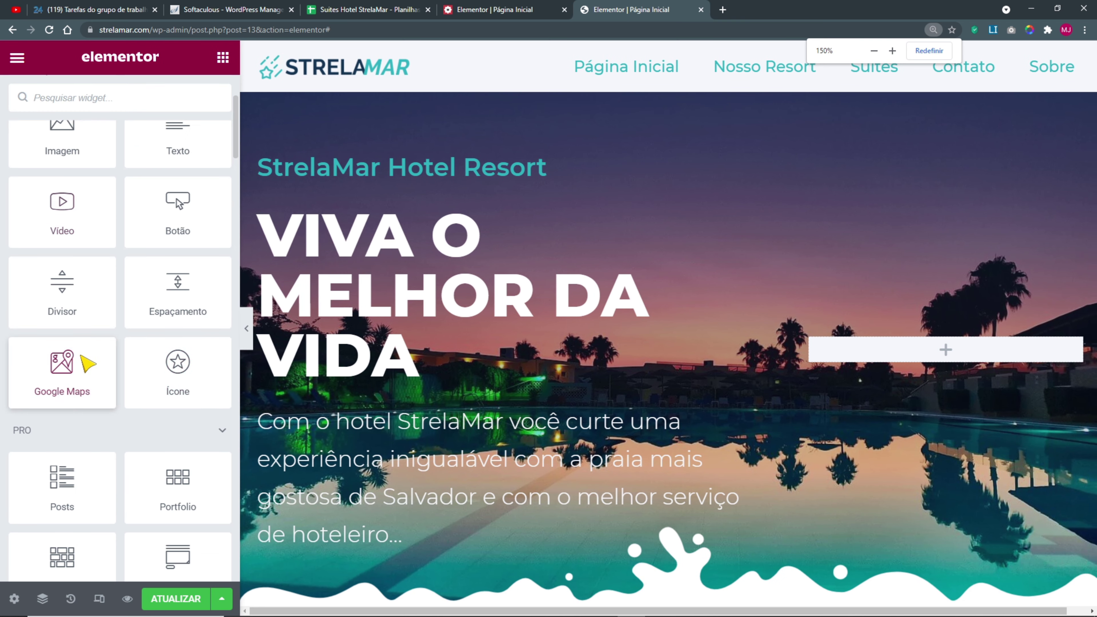
drag(190, 304, 835, 346)
drag(27, 209, 125, 209)
key(ctrl+0)
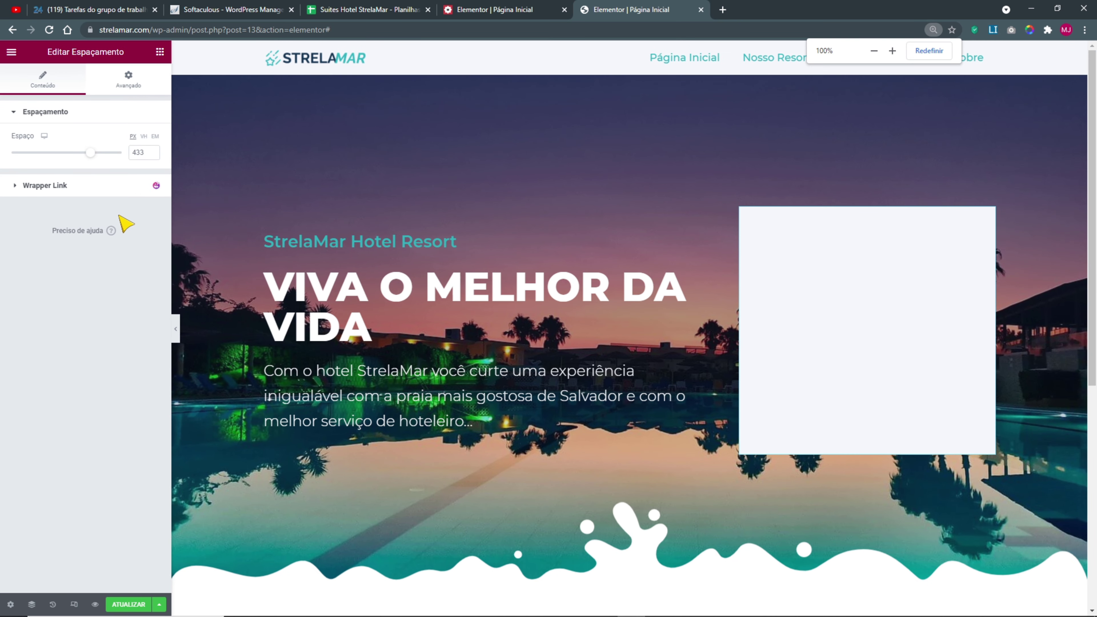
drag(91, 152, 114, 154)
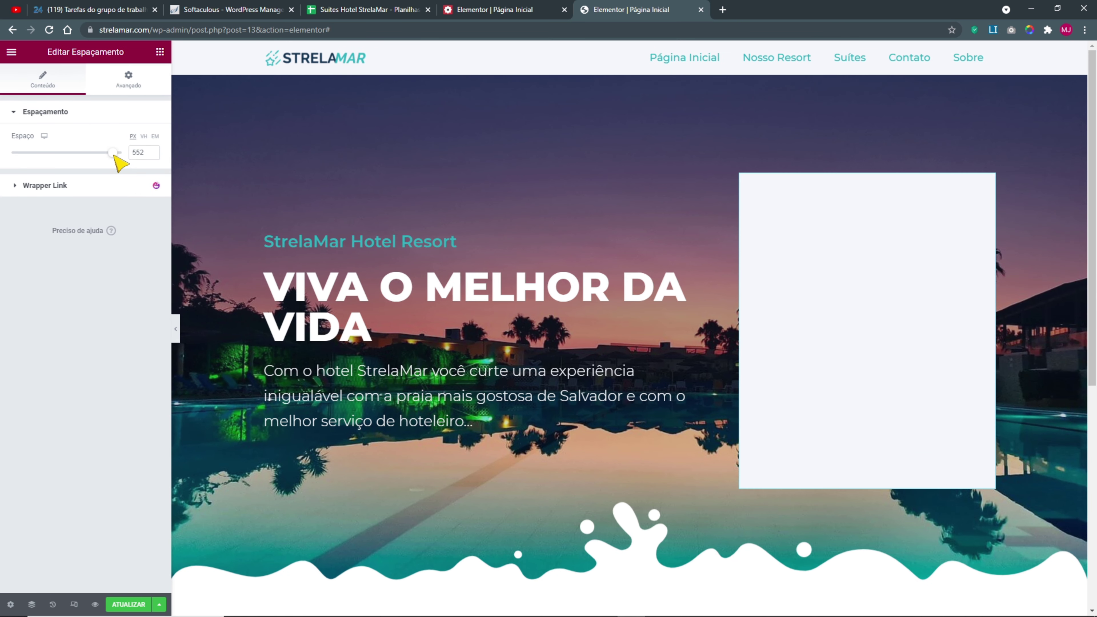
click(149, 153)
key(BackSpace)
text(0)
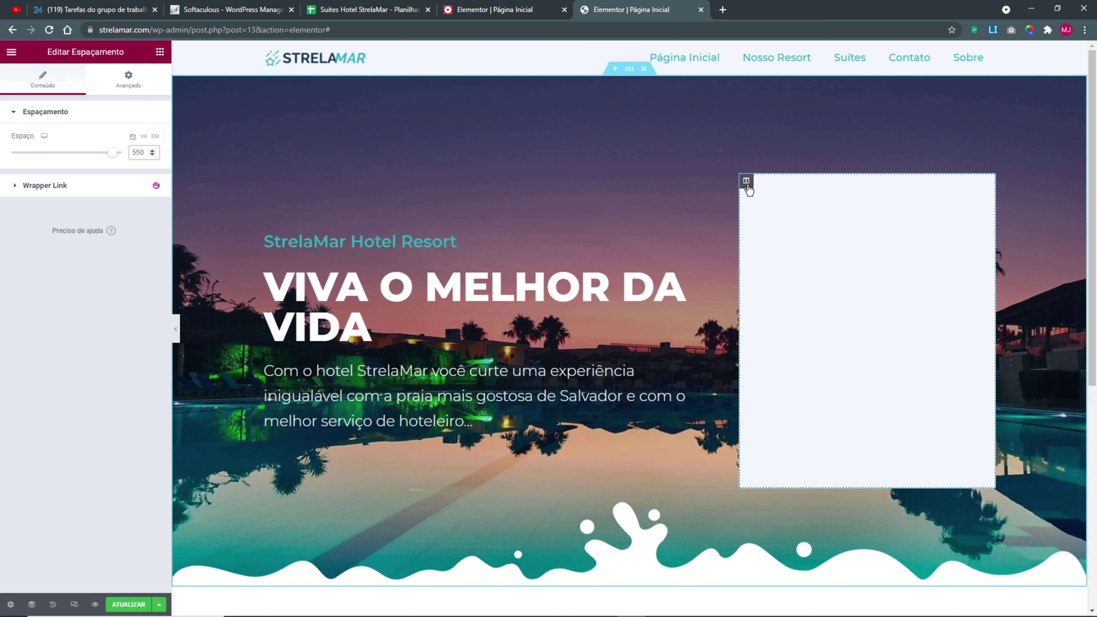
- Make the column's background semi-transparent with color #F5F7FACC and save the page
right_click(749, 187)
click(302, 185)
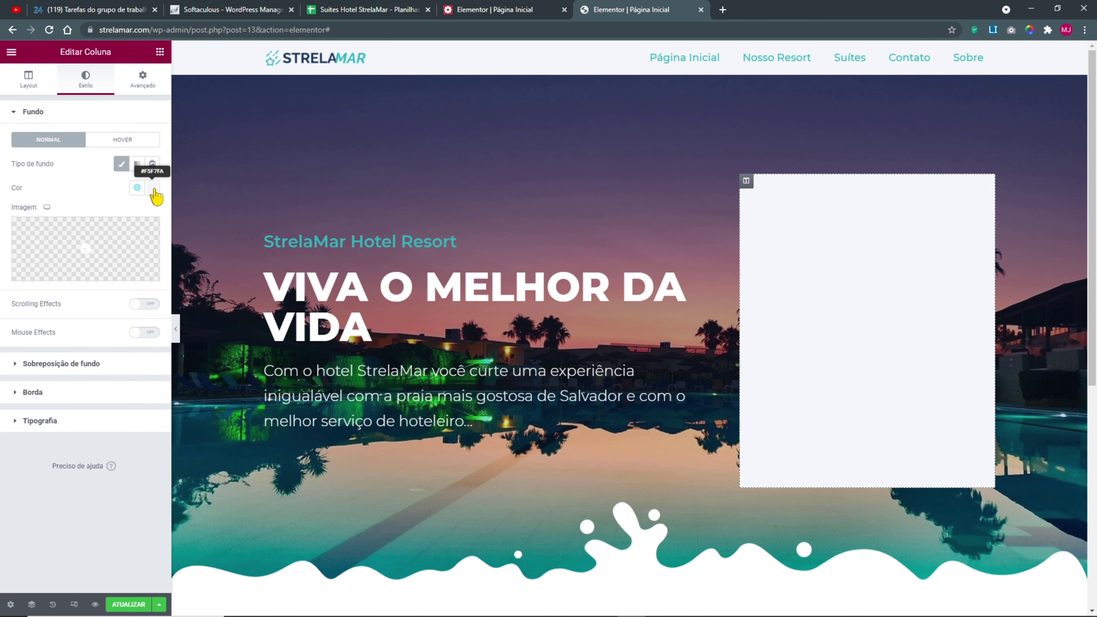
click(152, 187)
click(151, 346)
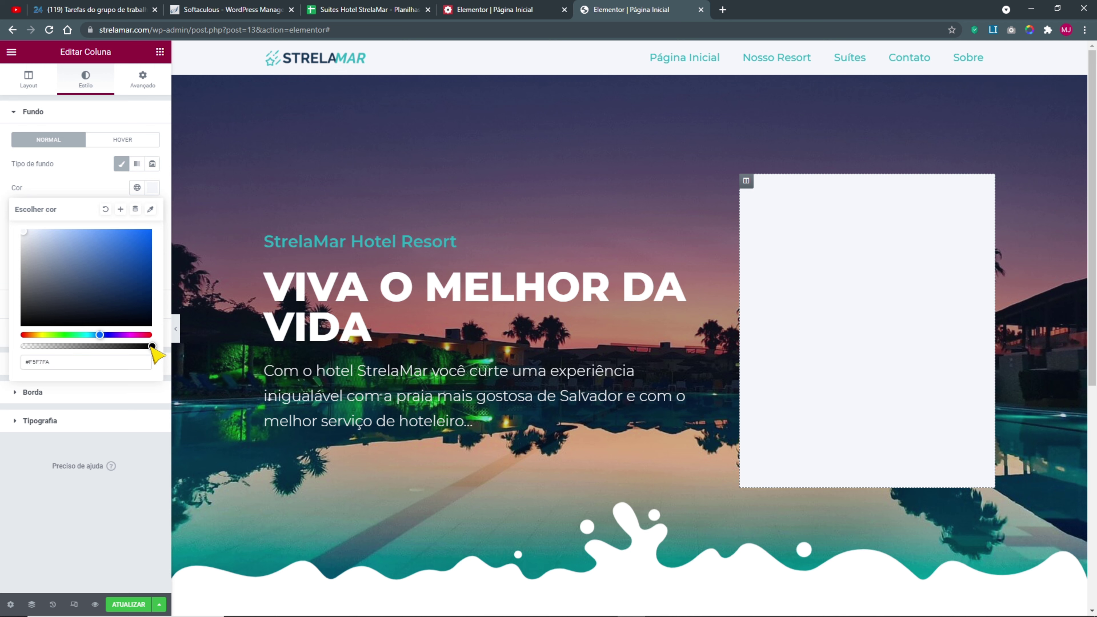
drag(151, 346, 117, 346)
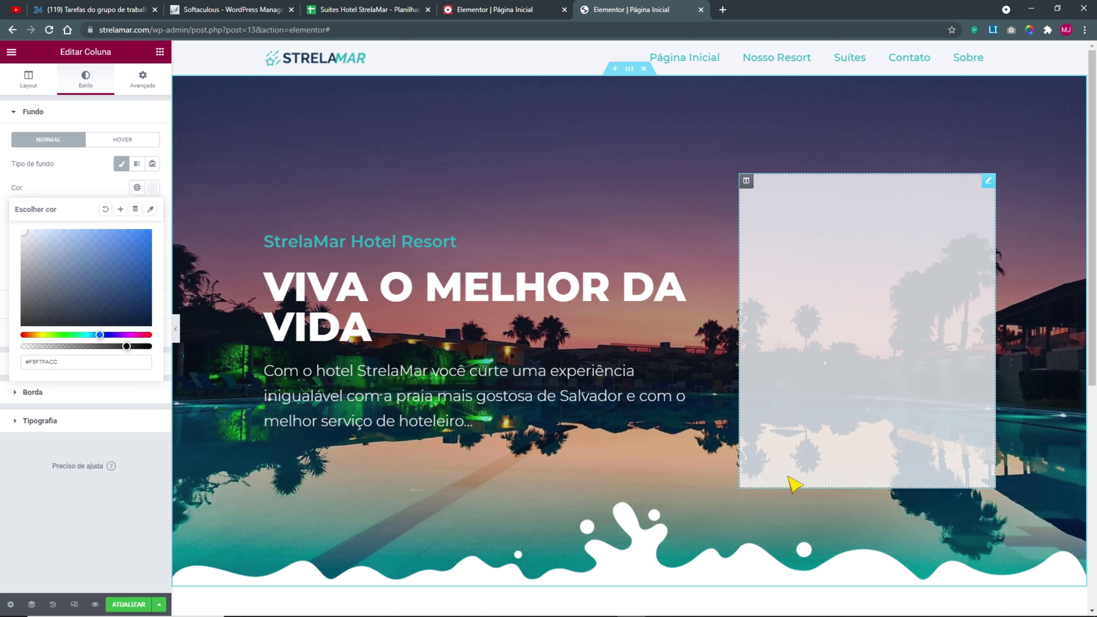
click(140, 514)
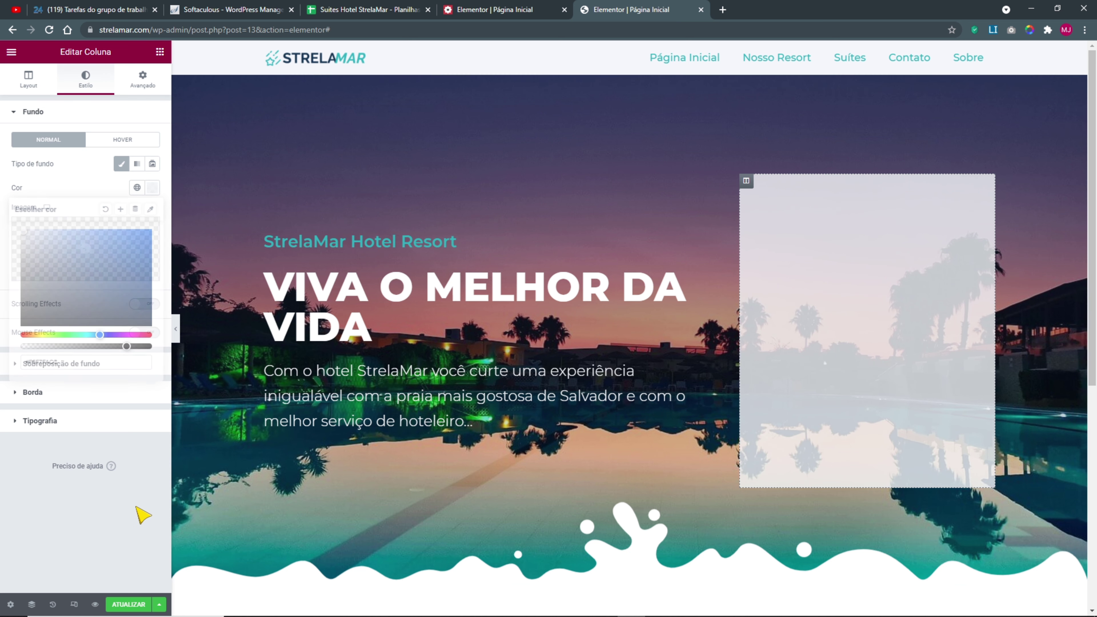
click(125, 604)
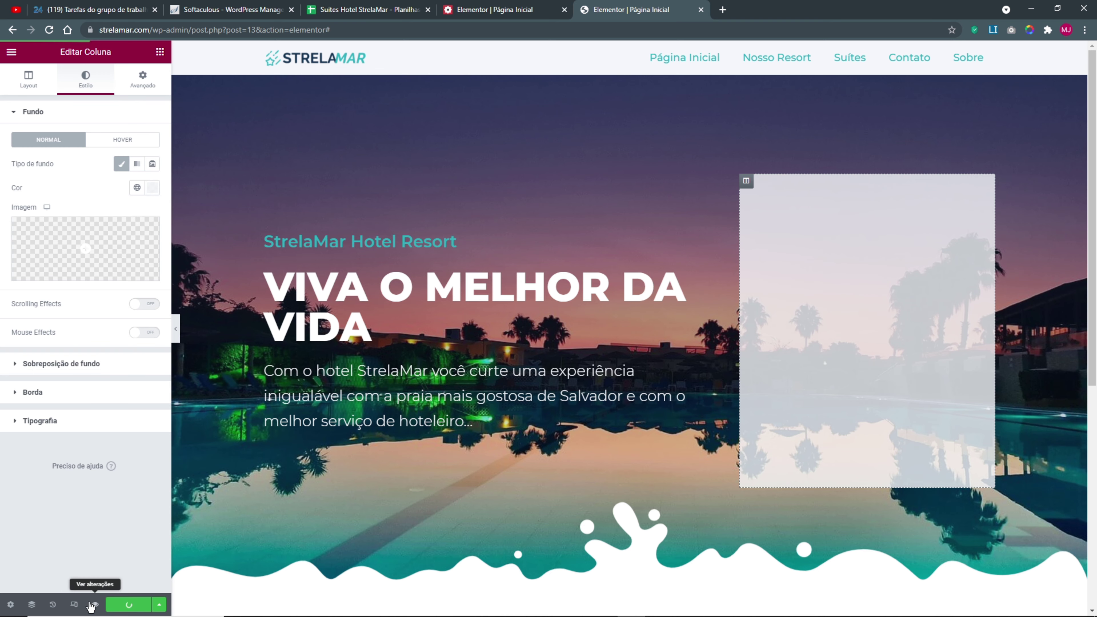
- Set the spacer's height to 400 px in the tablet layout
click(75, 604)
click(583, 52)
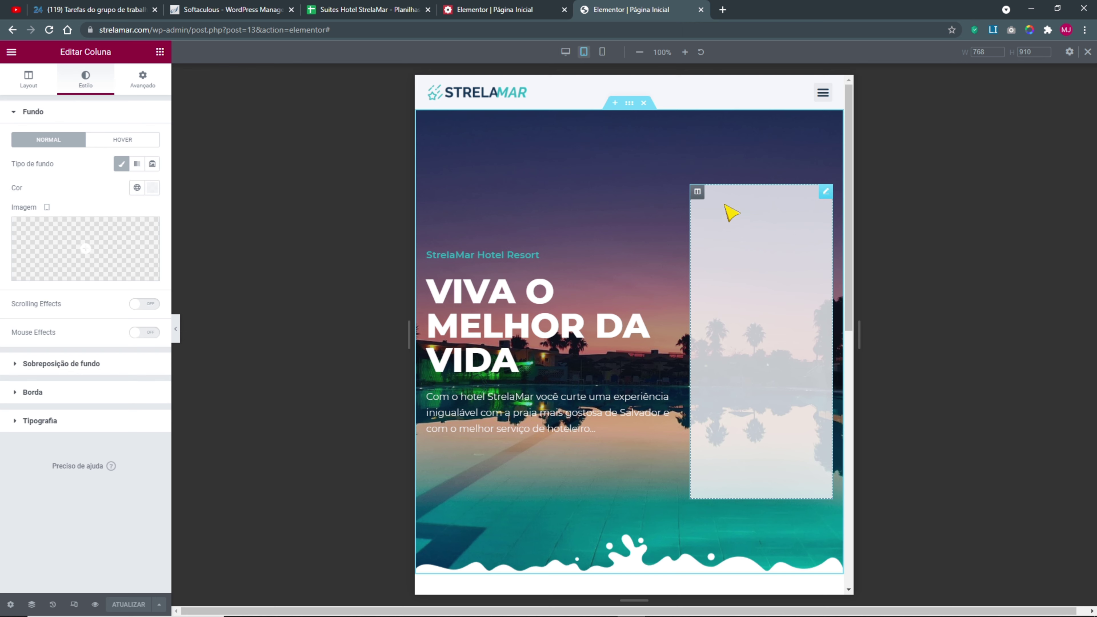
click(751, 262)
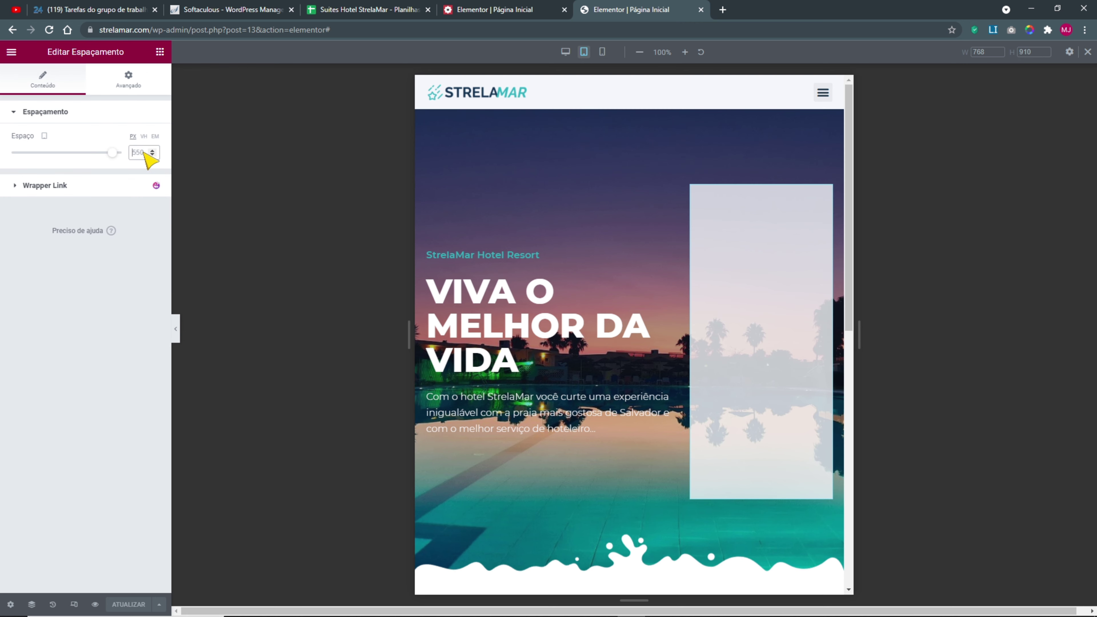
text(300)
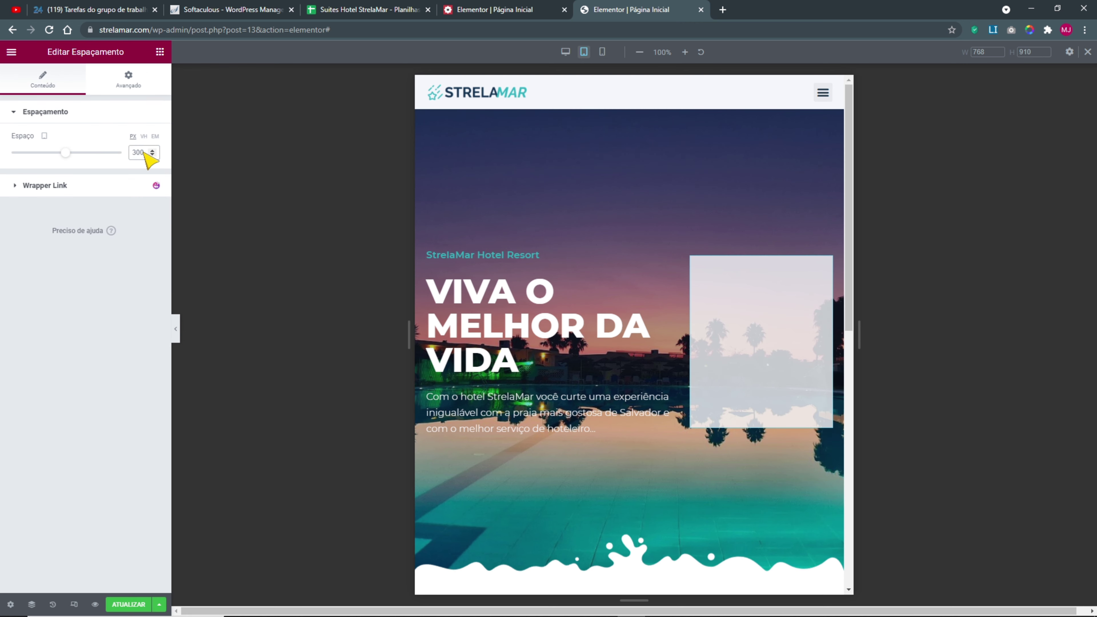
key(Left)
key(Left)
key(BackSpace)
text(4)
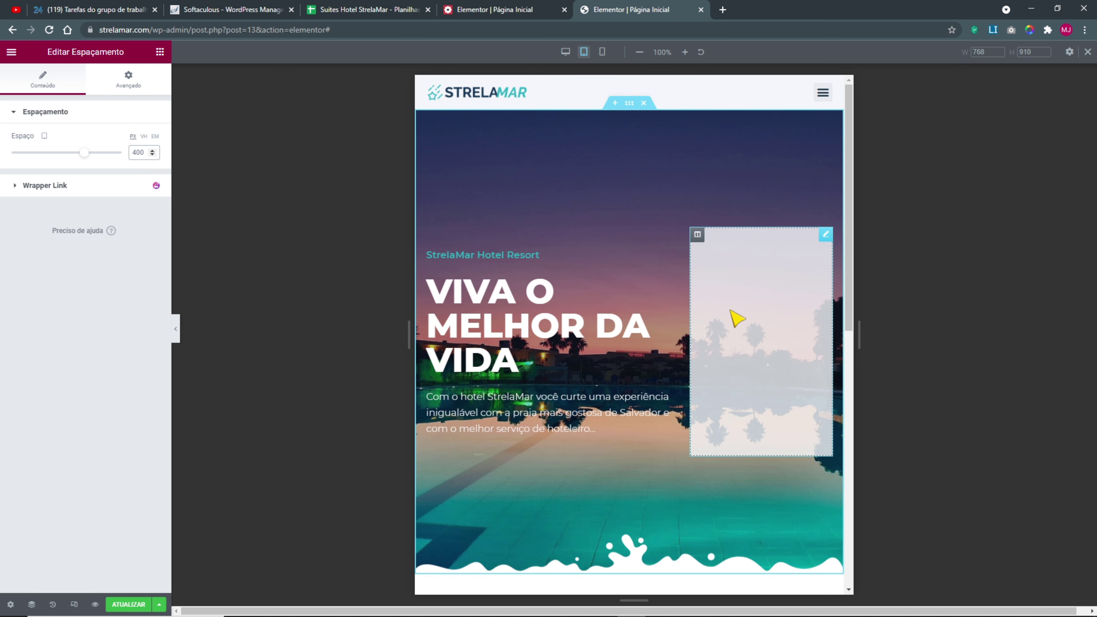
- Check the hero section in the mobile layout, save the page, and return to the full desktop view with the editing panel hidden
click(603, 53)
scroll(688, 386, down, 5)
scroll(691, 387, up, 3)
scroll(691, 388, up, 3)
click(128, 604)
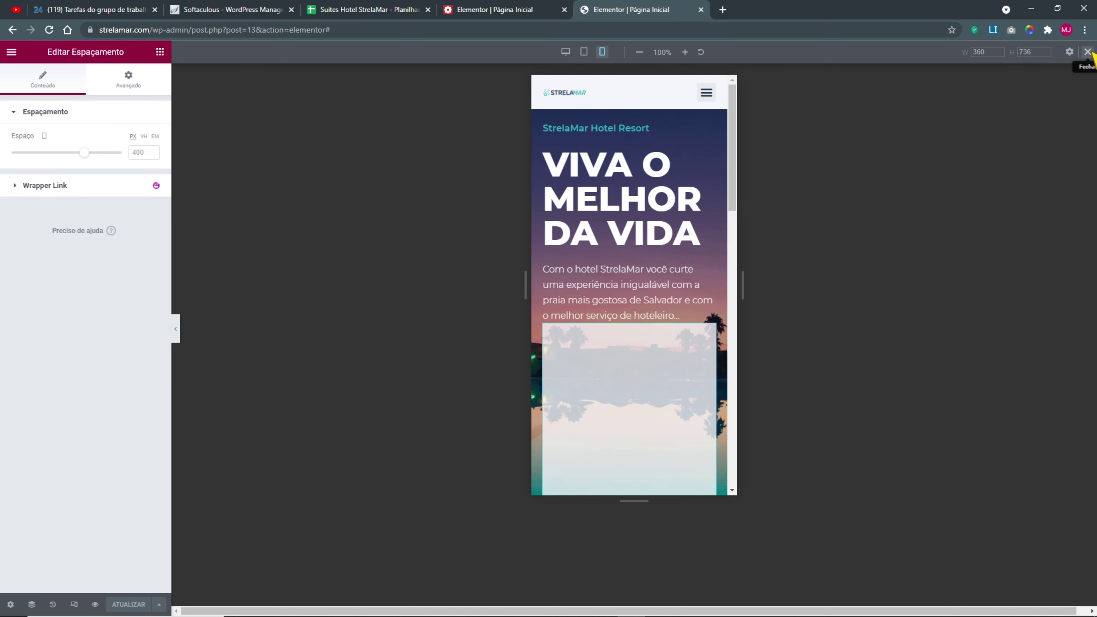
click(1087, 52)
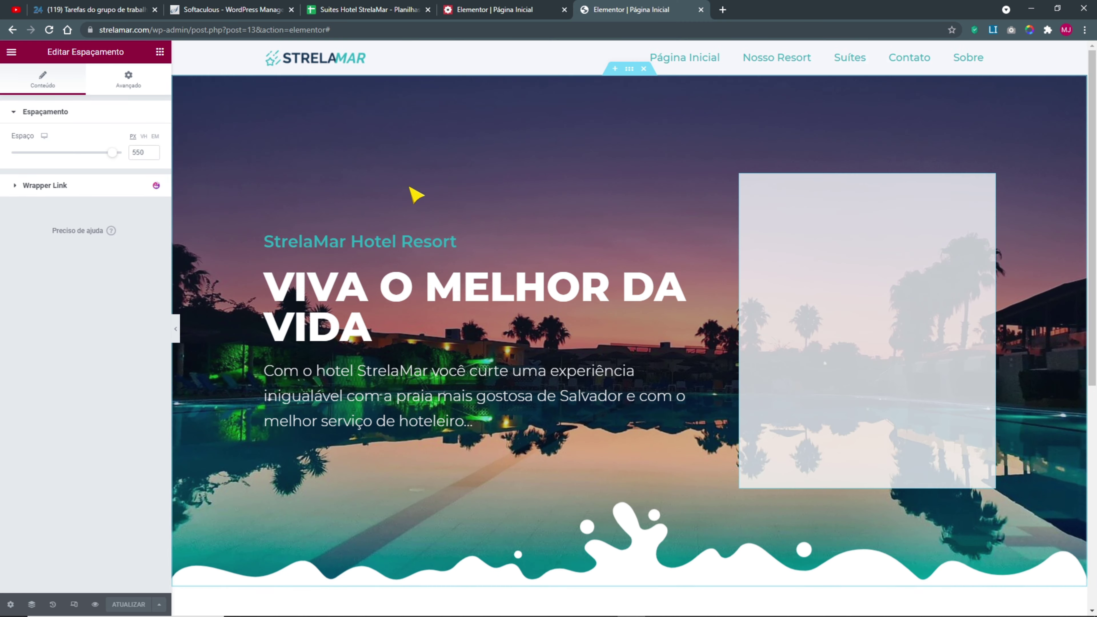
click(176, 330)
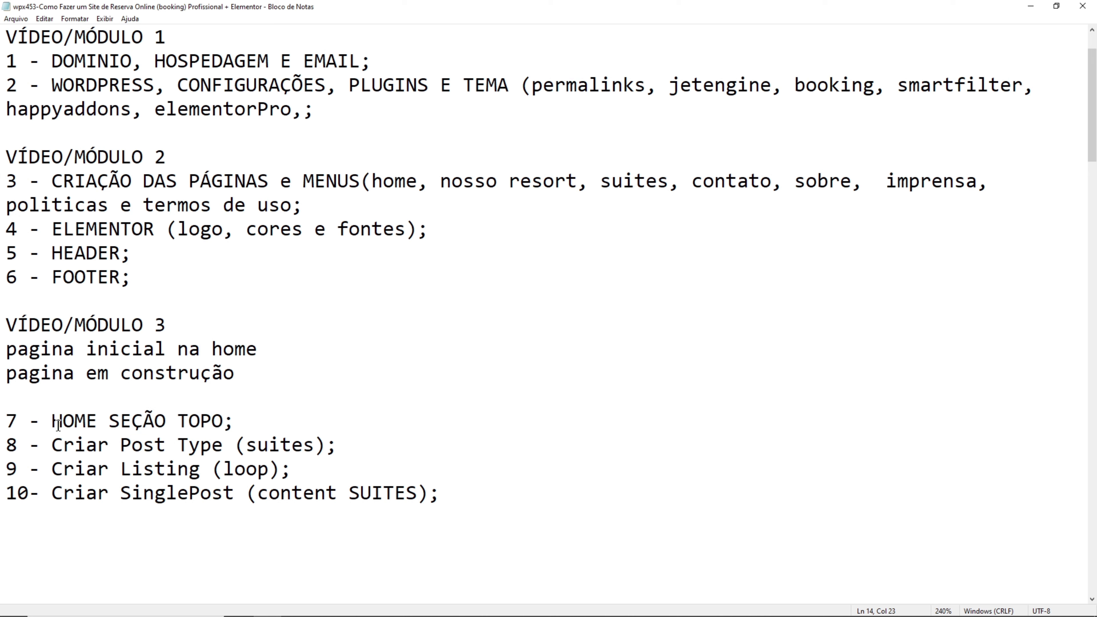
- Review the course outline in Notepad, highlighting the HOME SEÇÃO TOPO and Criar Post Type (suites) items
drag(57, 421, 234, 421)
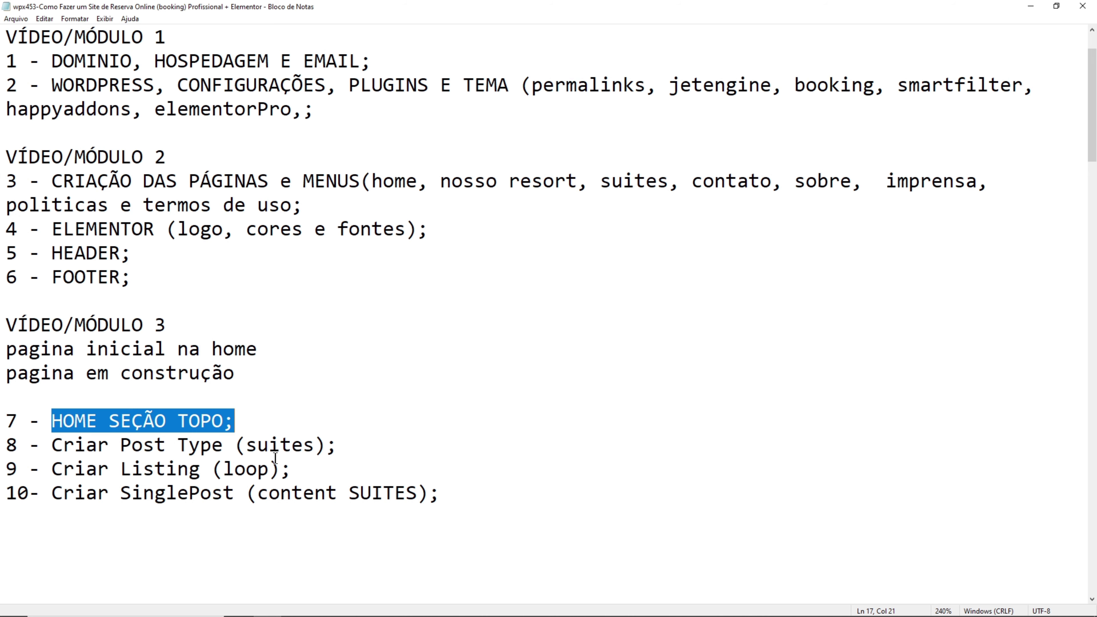
click(280, 469)
drag(5, 445, 348, 439)
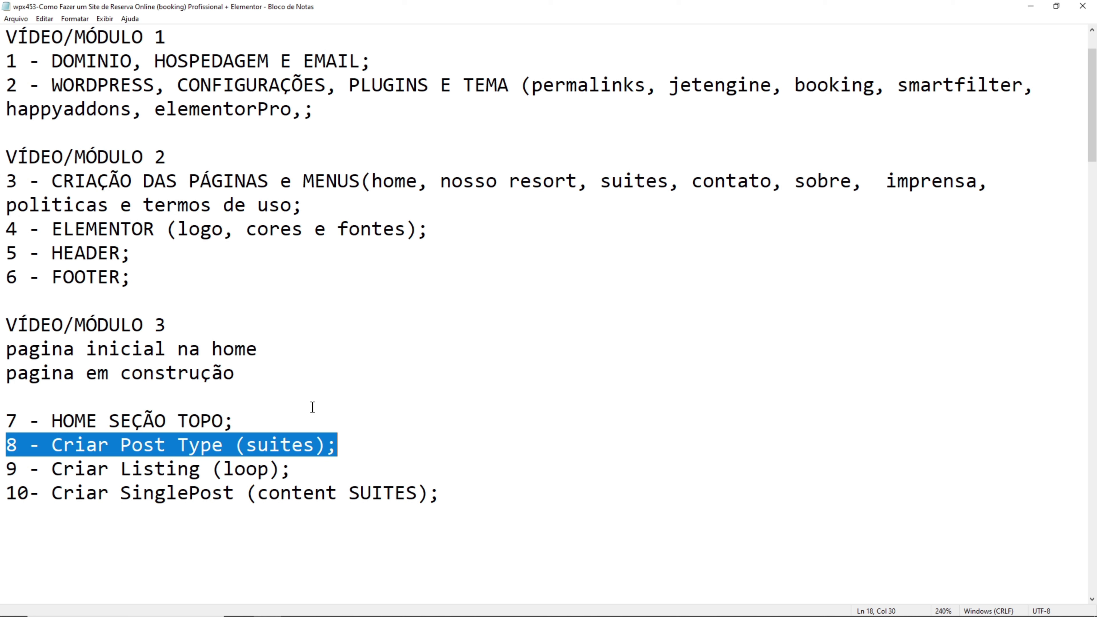
click(236, 423)
drag(181, 442, 218, 444)
drag(122, 445, 245, 445)
click(1030, 6)
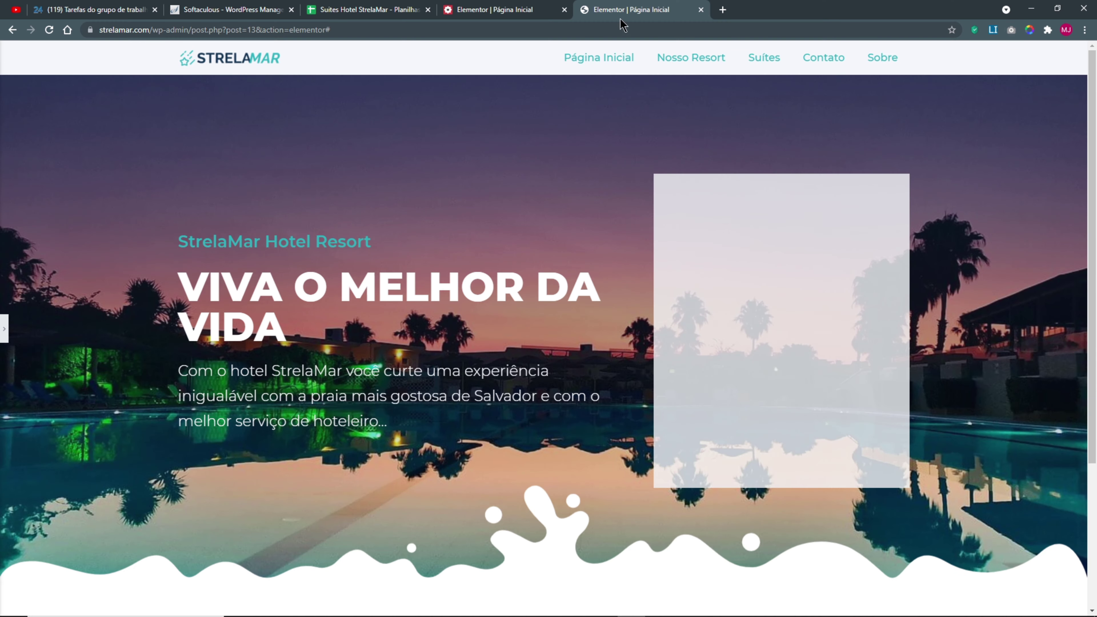
- Open the live home page from the editor and look it over from header to footer
click(13, 327)
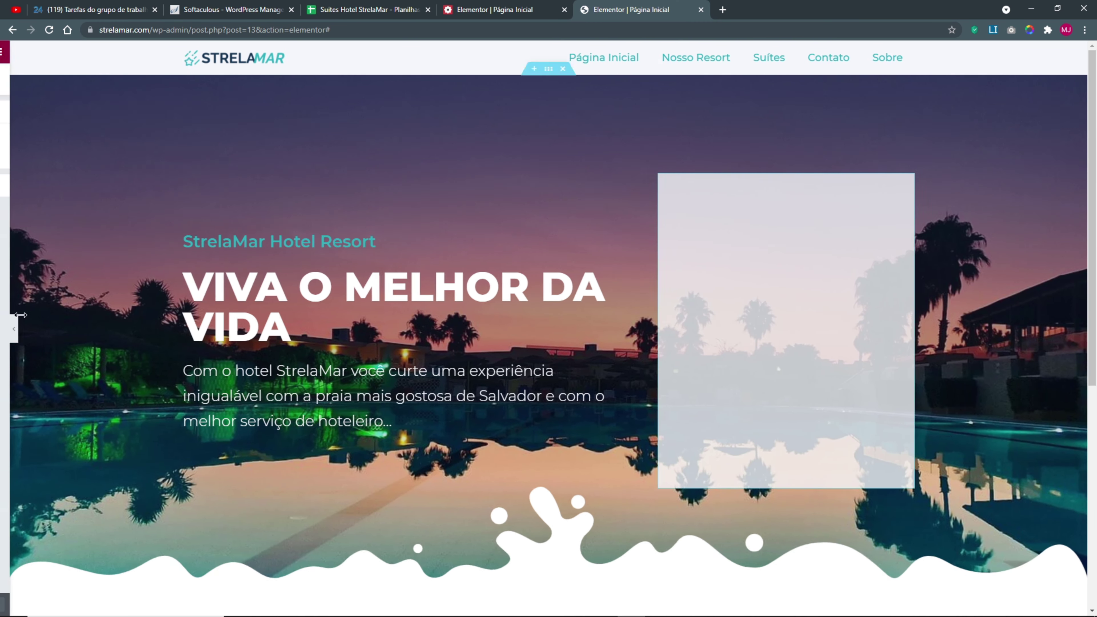
click(12, 52)
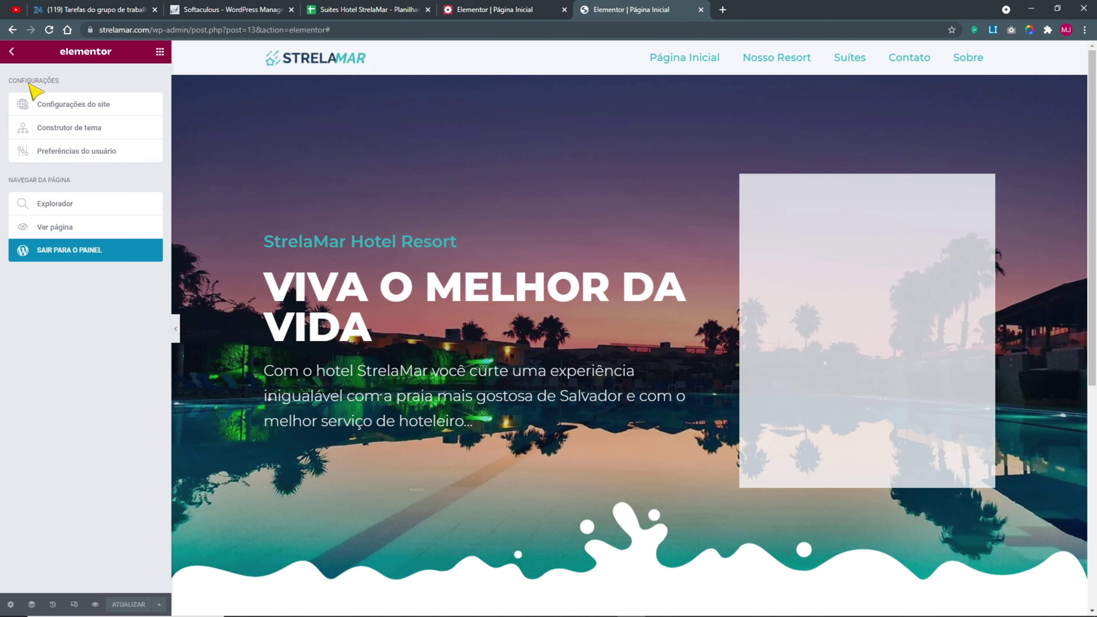
click(59, 227)
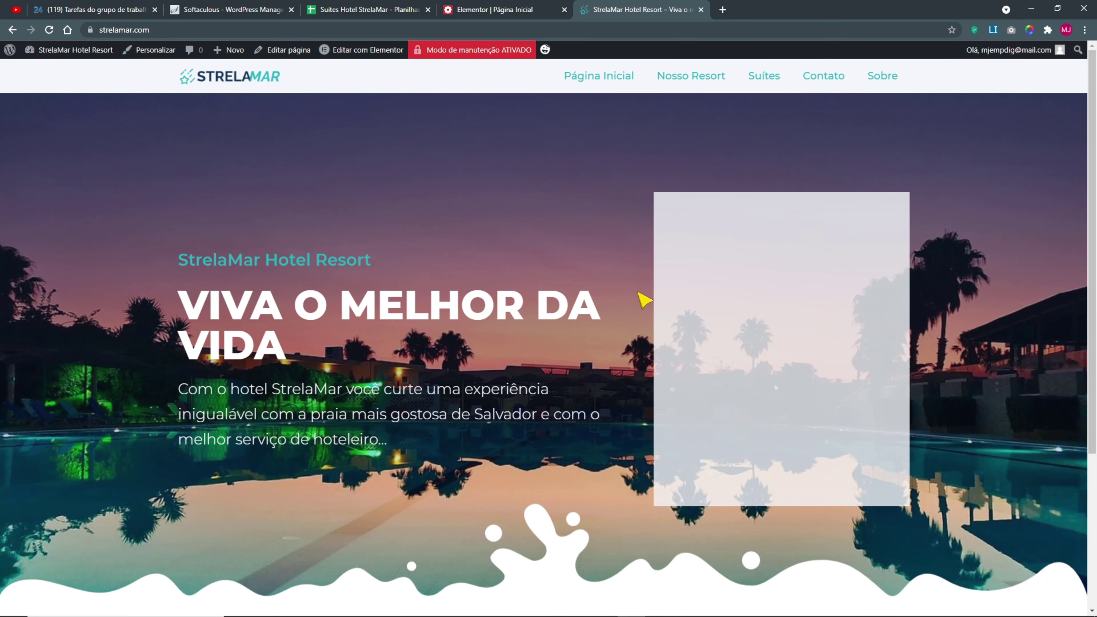
scroll(650, 311, down, 6)
scroll(660, 333, up, 6)
scroll(676, 336, down, 4)
scroll(673, 330, up, 5)
- Open the site's WordPress dashboard and bring up the admin menu entries for posts and pages
click(102, 68)
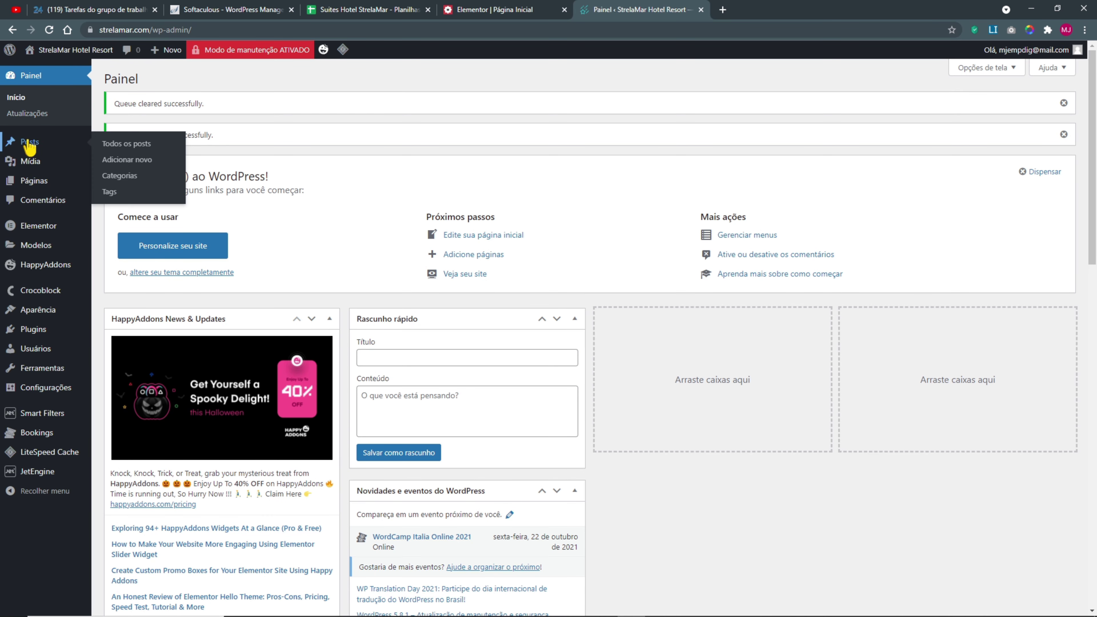
scroll(38, 155, up, 6)
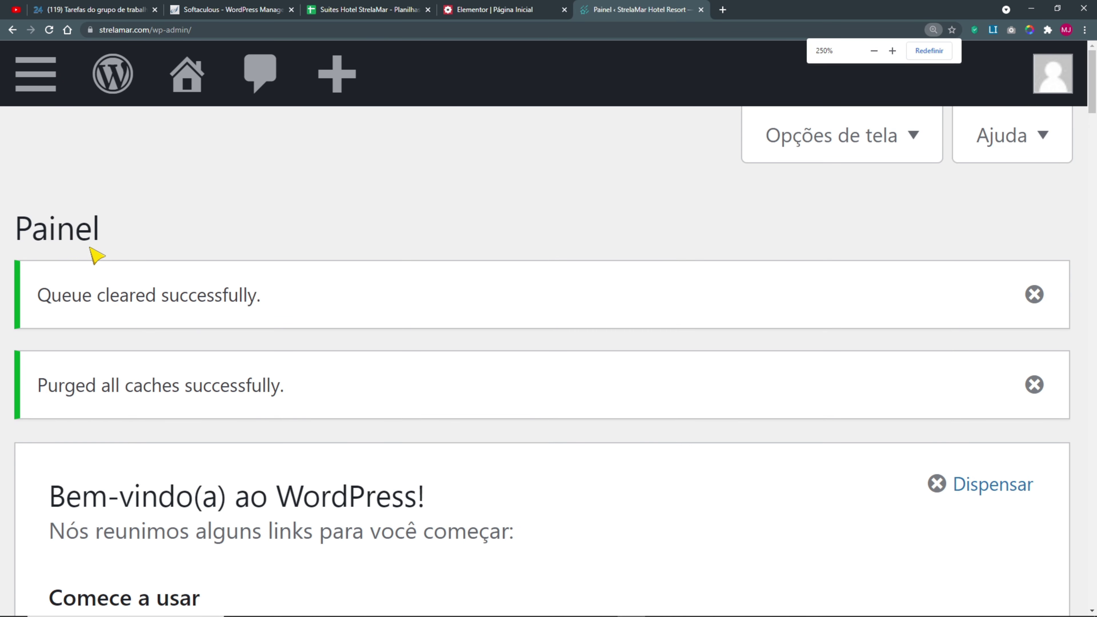
scroll(93, 253, down, 3)
scroll(93, 254, down, 1)
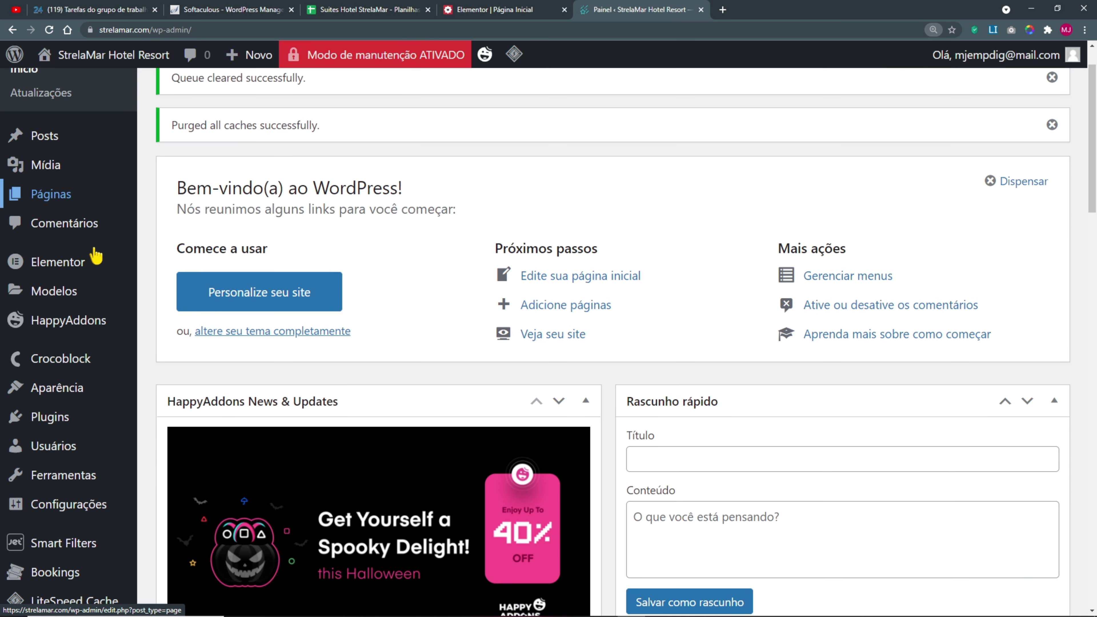
- Open the list of all posts at 100% page zoom and start a new post
mouse_move(44, 142)
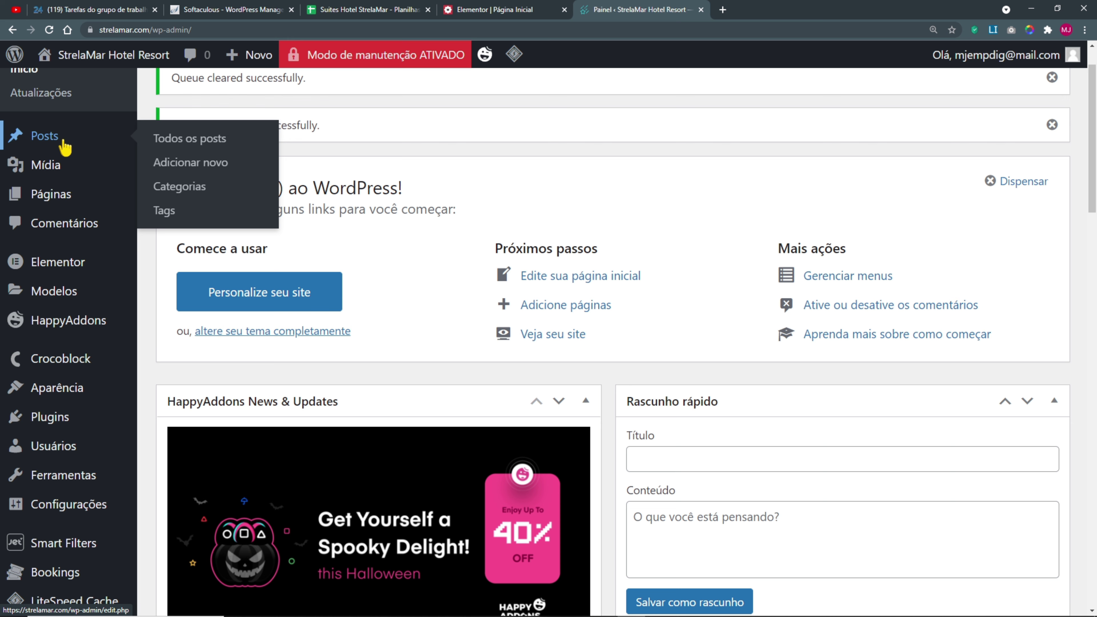
mouse_move(61, 201)
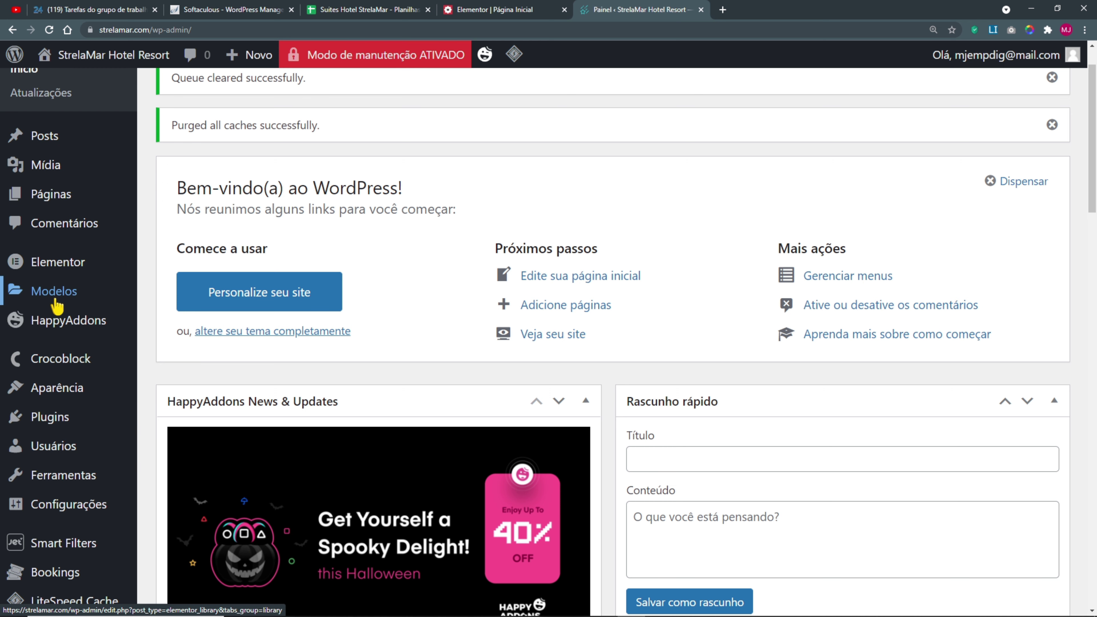
mouse_move(56, 306)
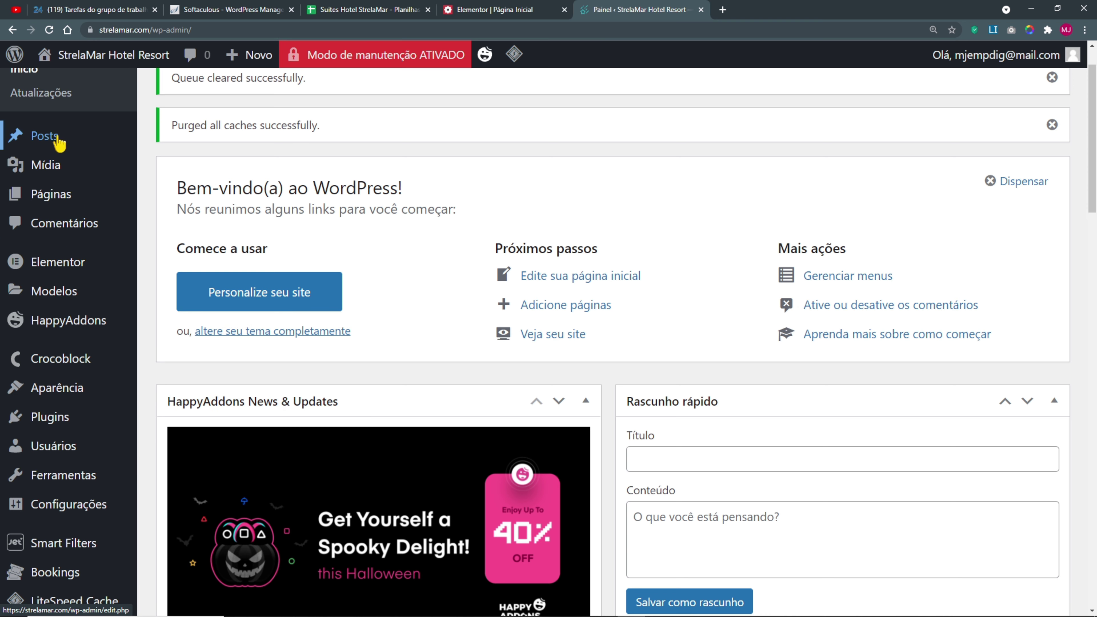
click(43, 137)
key(ctrl+0)
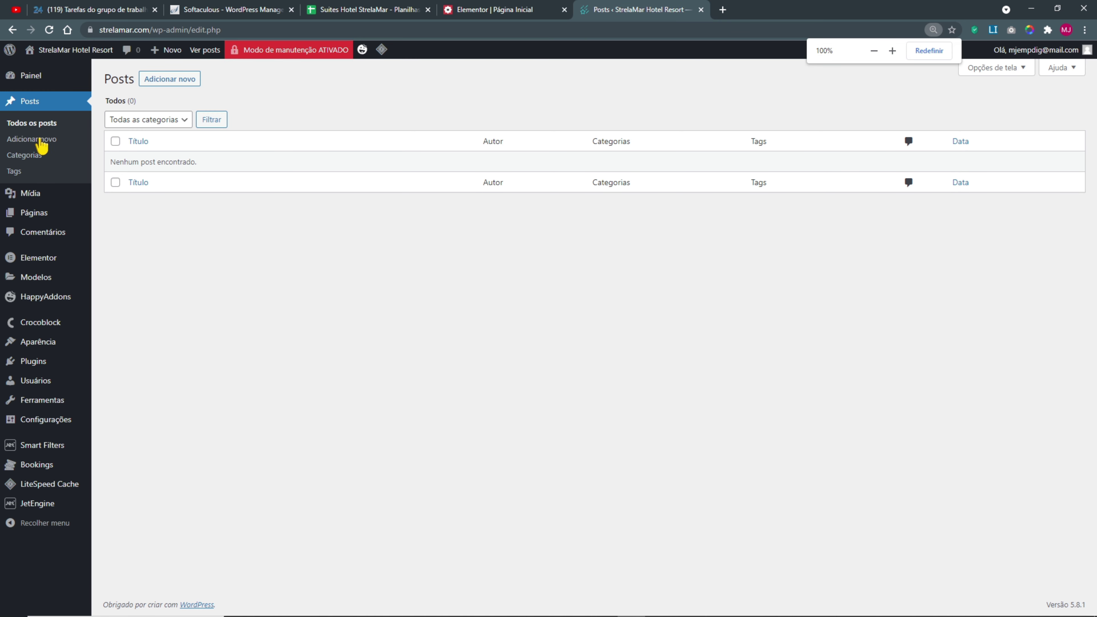
click(190, 81)
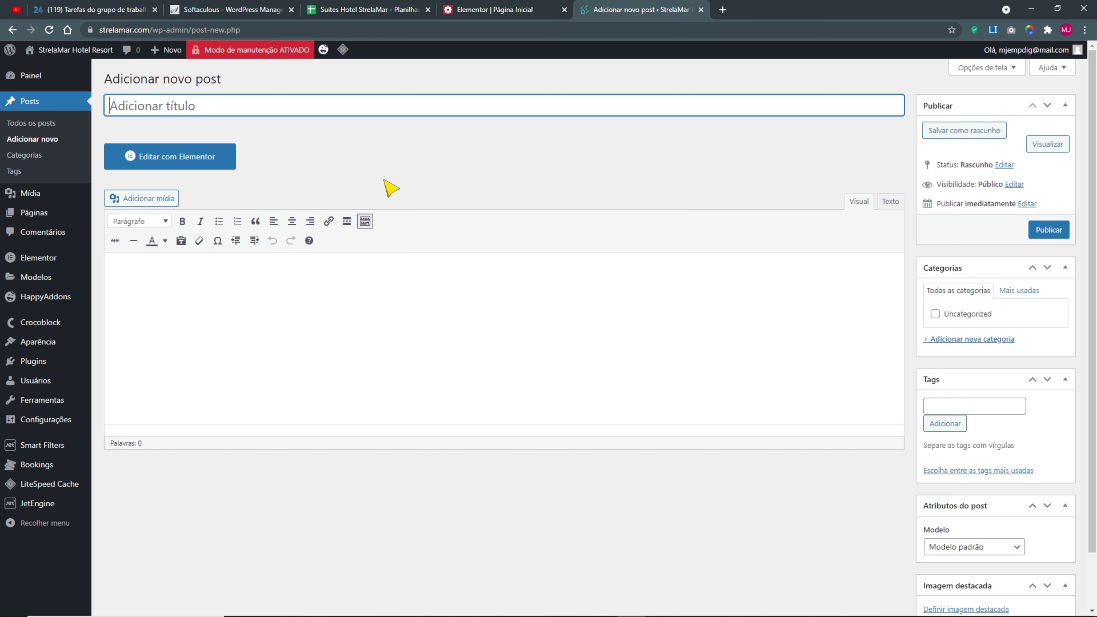
- Try out the new post's content area with the sample text "sdfasdf" and clear it
click(250, 335)
text(sdfasdf)
key(ctrl+a)
key(BackSpace)
scroll(726, 367, down, 2)
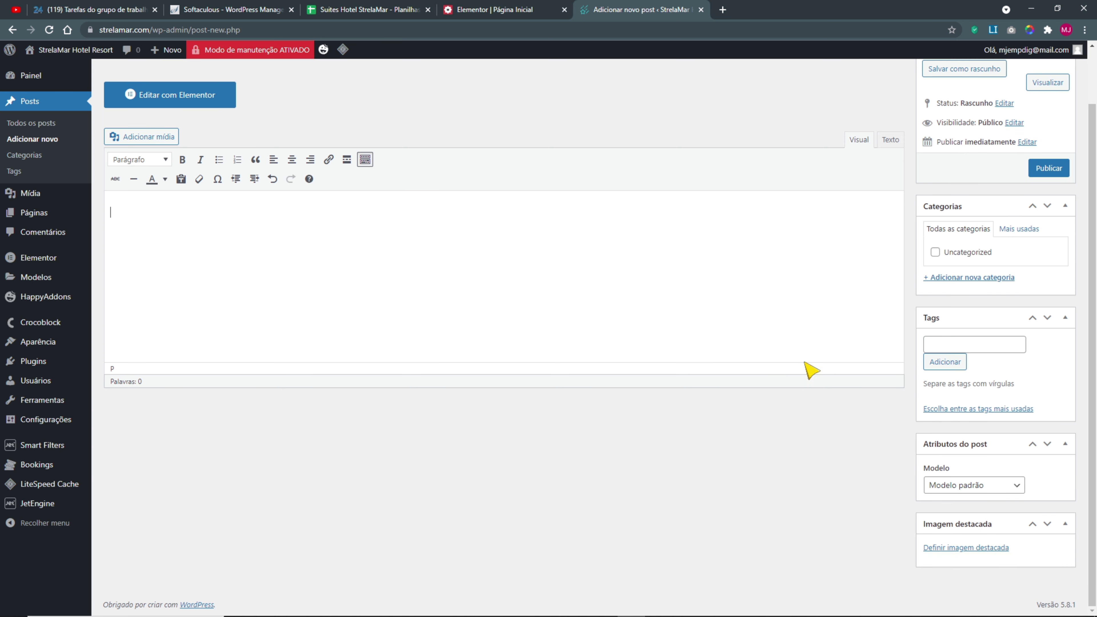
- Collapse the Tags, Categorias, Atributos do post, Imagem destacada and Publicar boxes of the new post
click(953, 318)
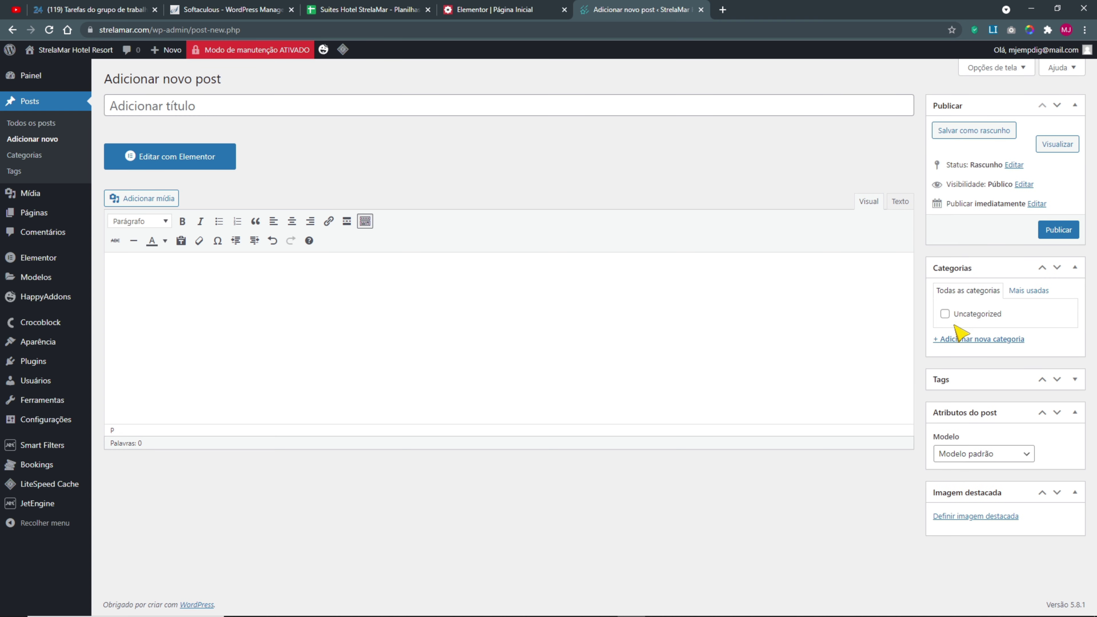
click(954, 271)
click(956, 334)
click(960, 368)
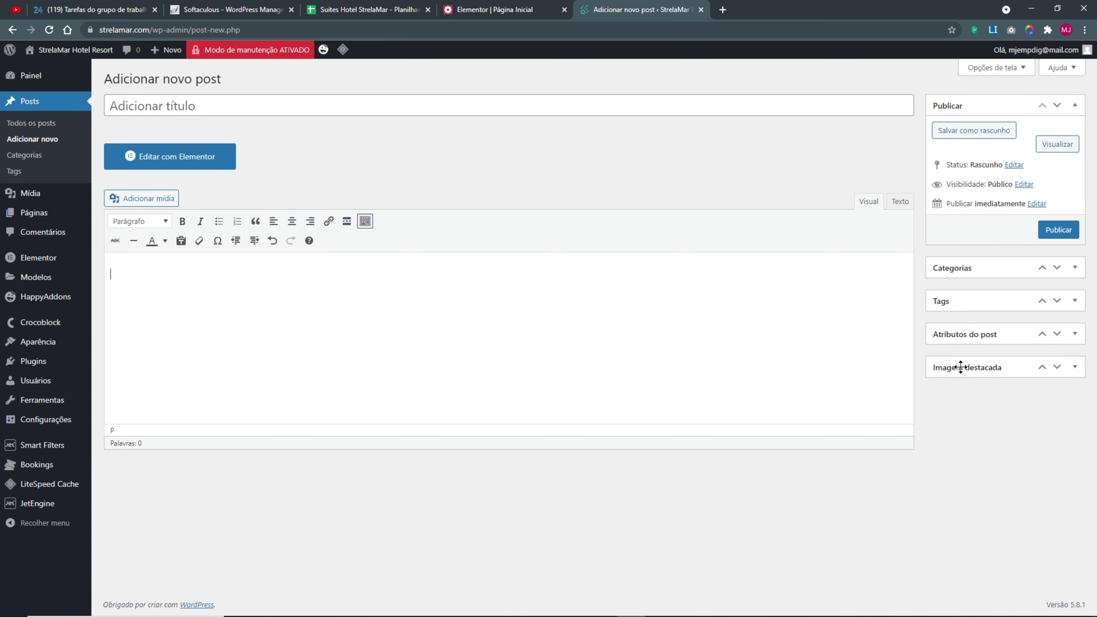
click(954, 104)
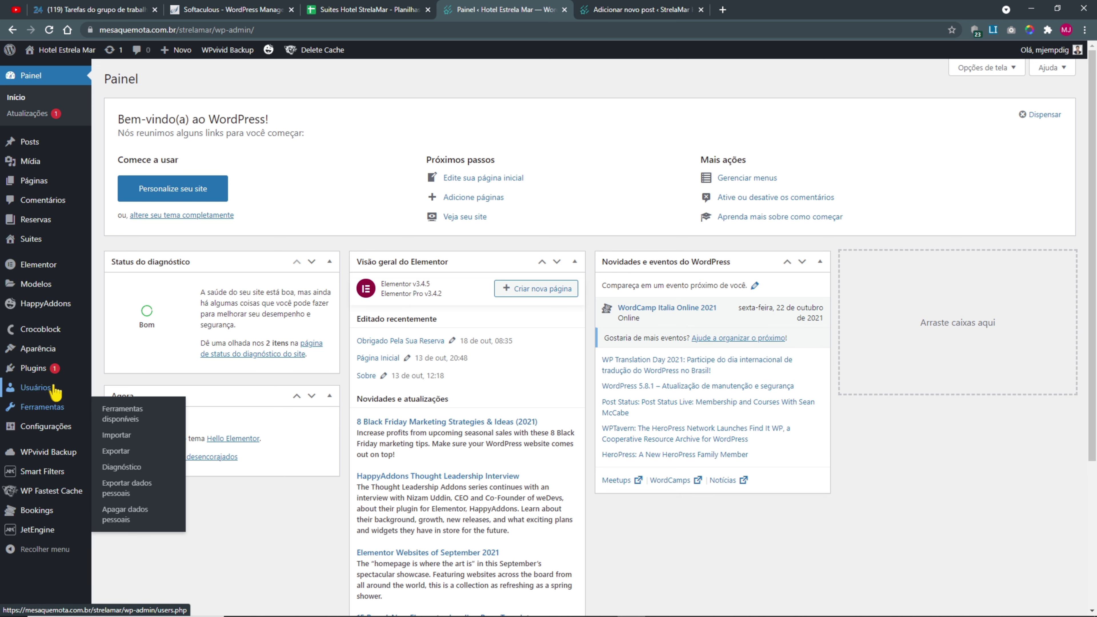
- In the finished Hotel Estrela Mar dashboard, bring up the Suites menu entries, then open its website separately and go to the Suítes page
mouse_move(33, 242)
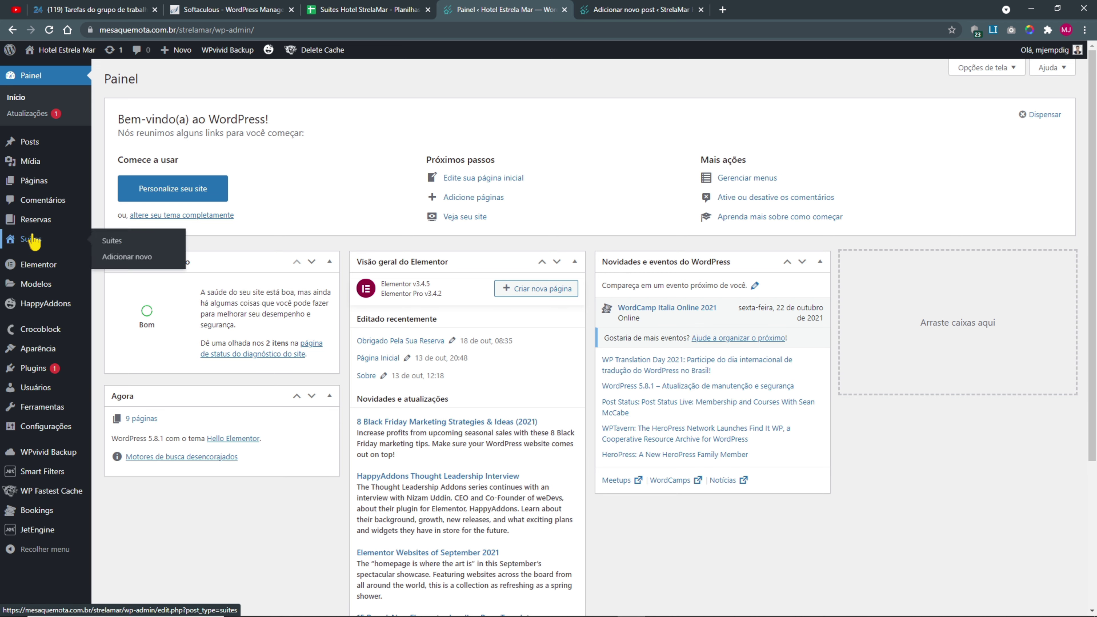
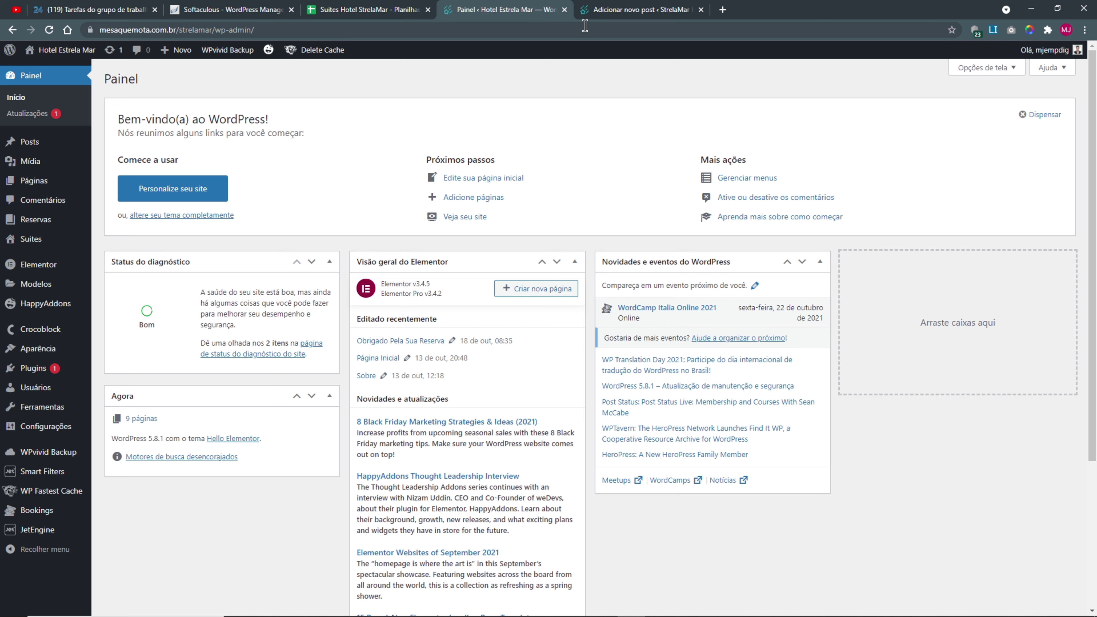
mouse_move(68, 57)
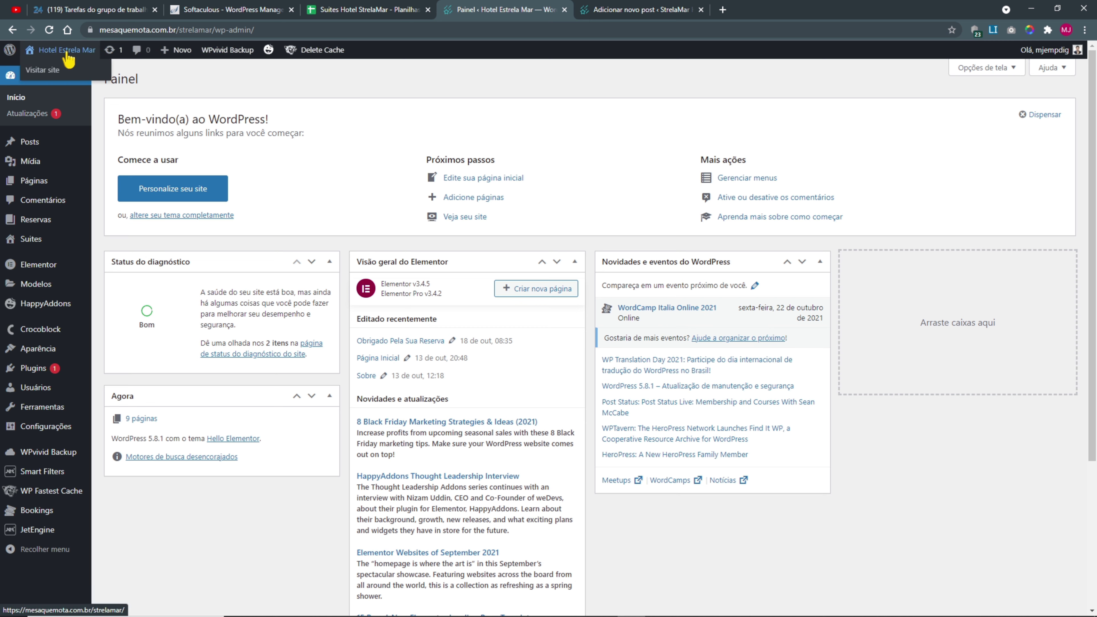
middle_click(80, 58)
click(639, 10)
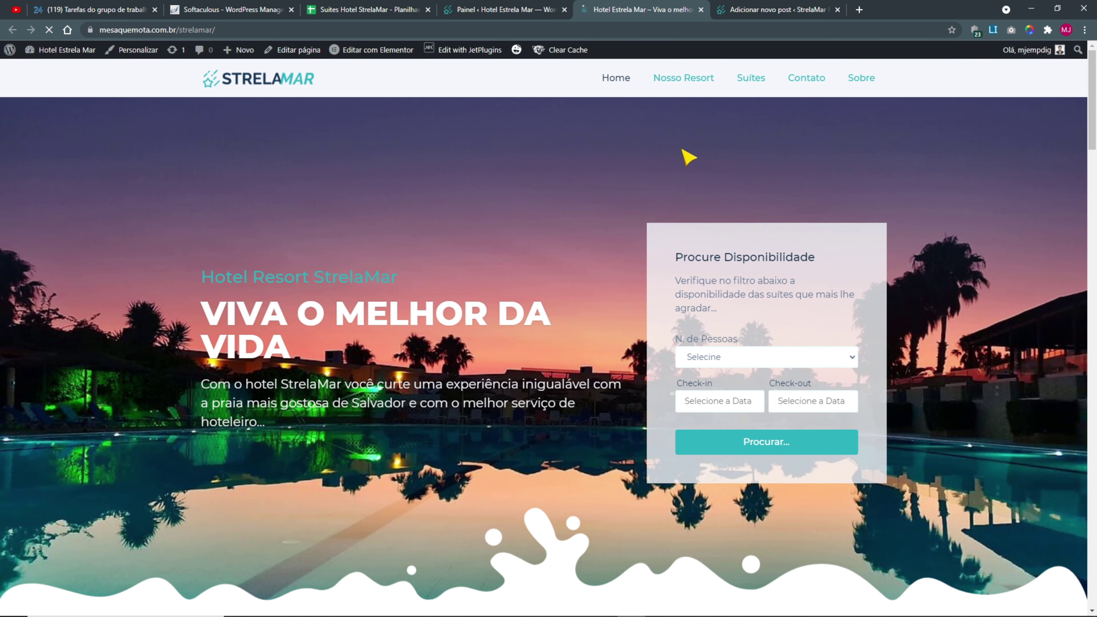
click(760, 79)
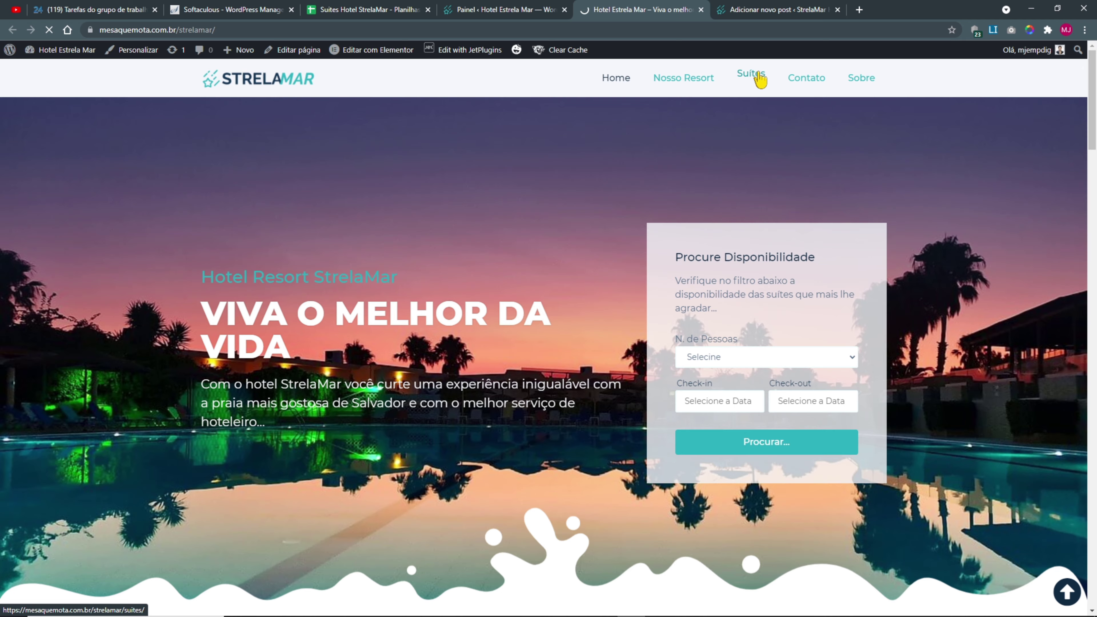
- Examine the suite cards on the Suítes page, comparing their descriptions, area, capacity, amenities and daily prices
scroll(544, 260, down, 5)
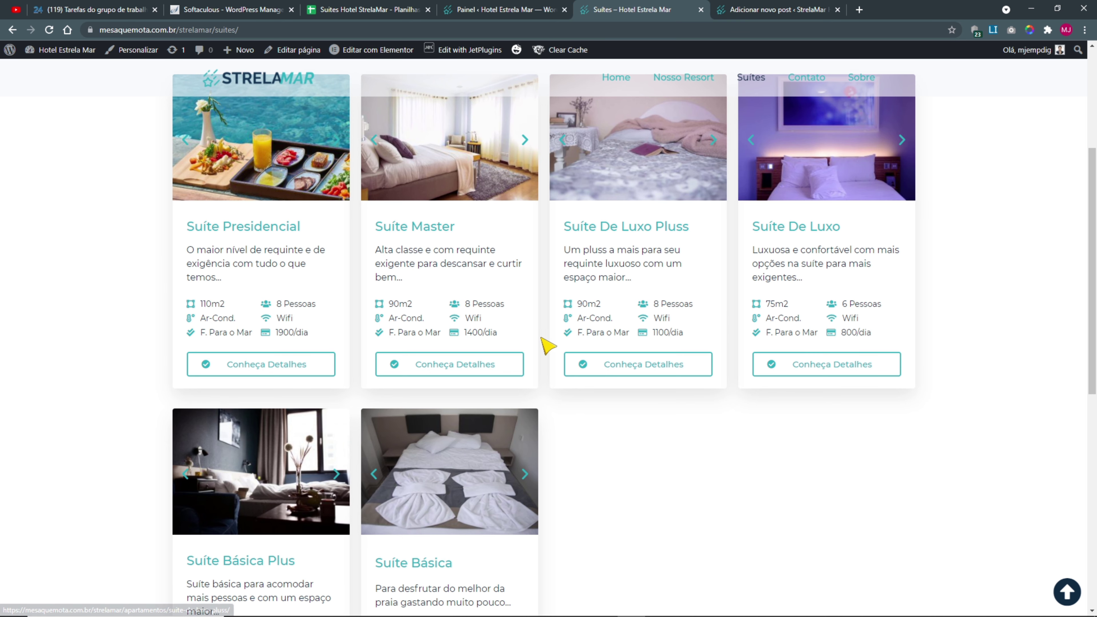
scroll(244, 419, down, 4)
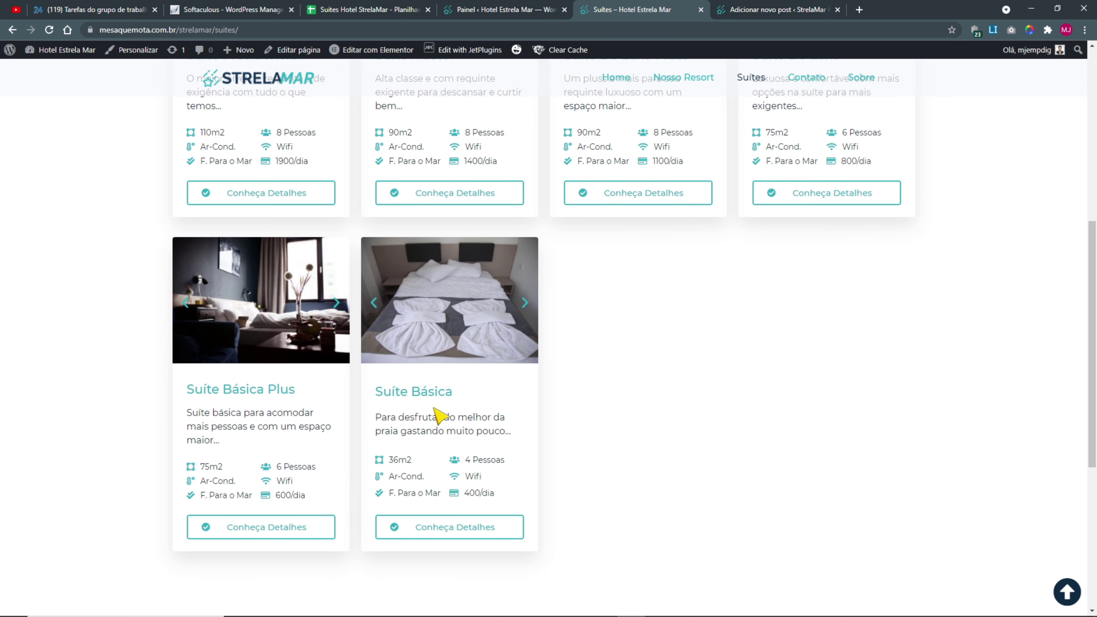
scroll(676, 482, down, 3)
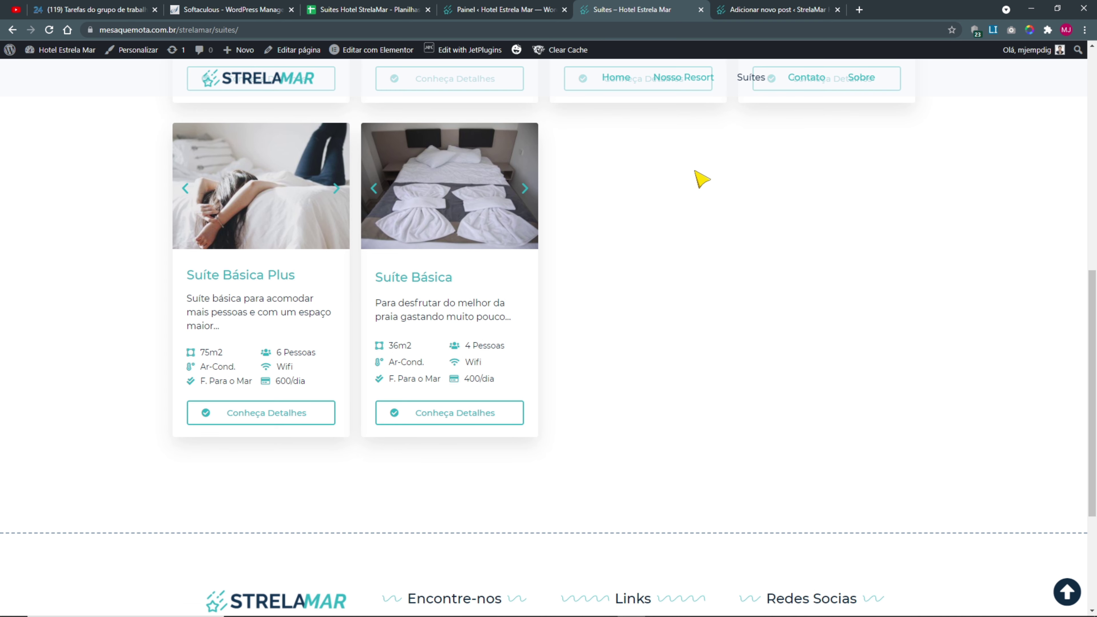
scroll(702, 179, up, 3)
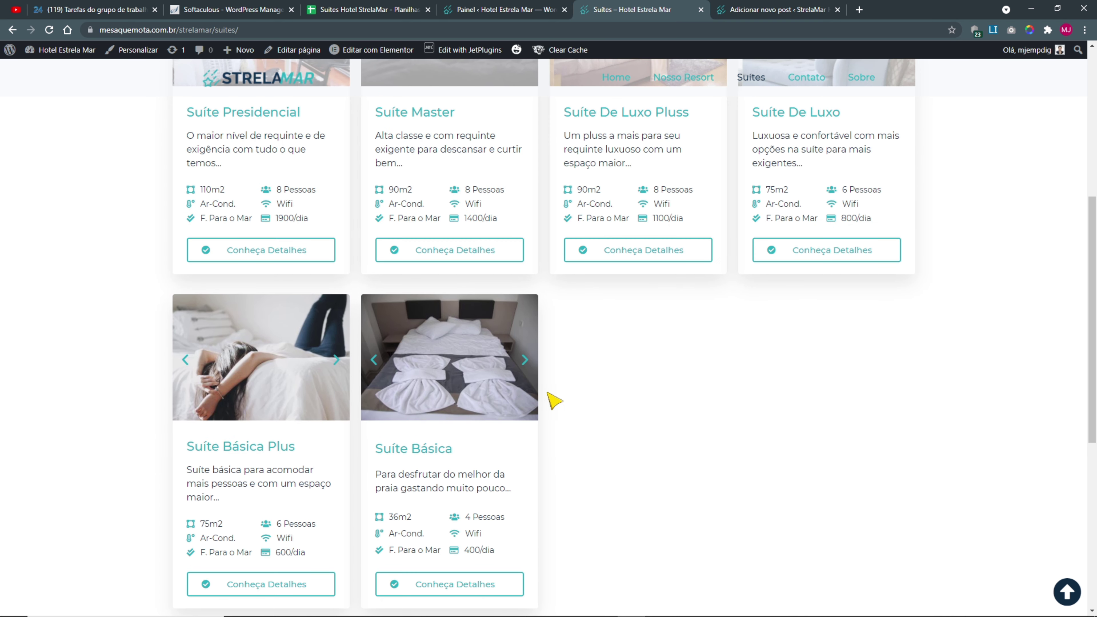
scroll(514, 468, down, 2)
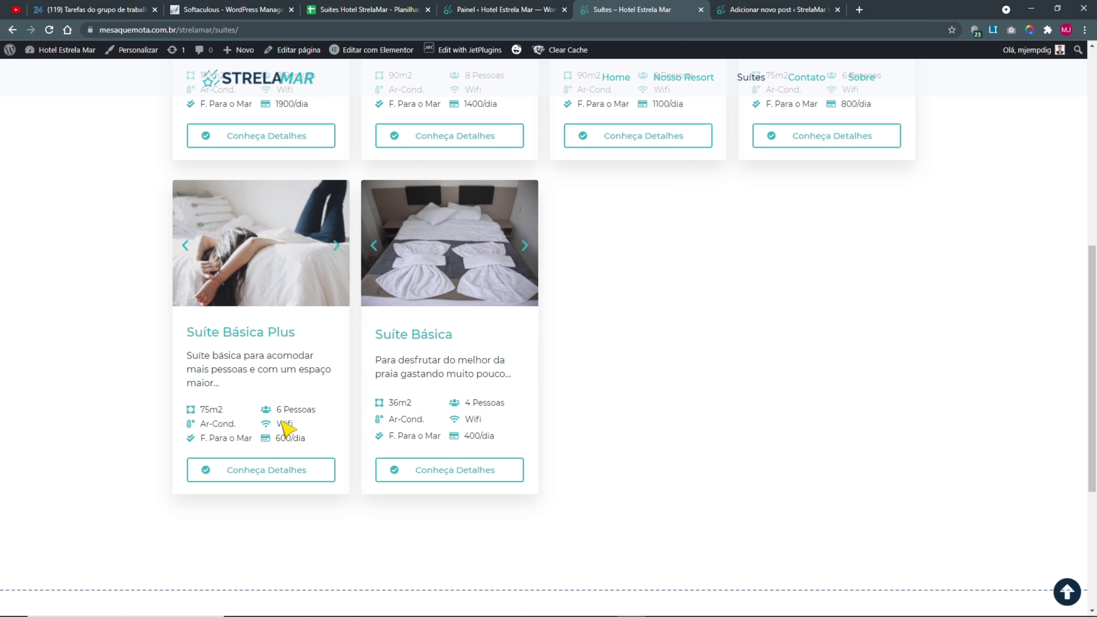
scroll(477, 506, up, 4)
scroll(480, 507, up, 3)
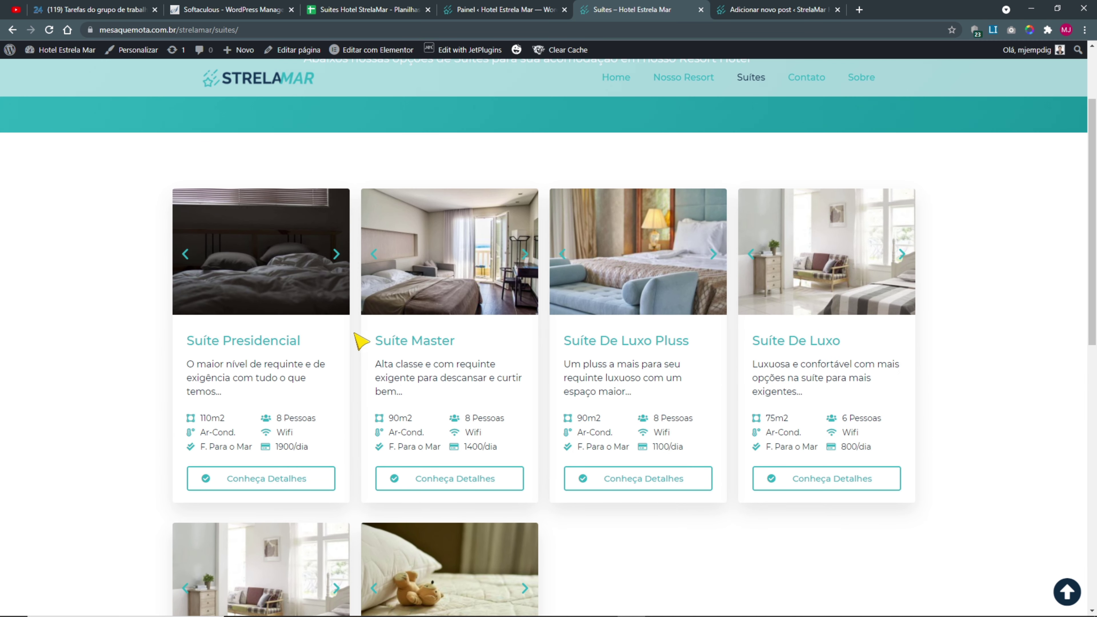
scroll(662, 350, down, 5)
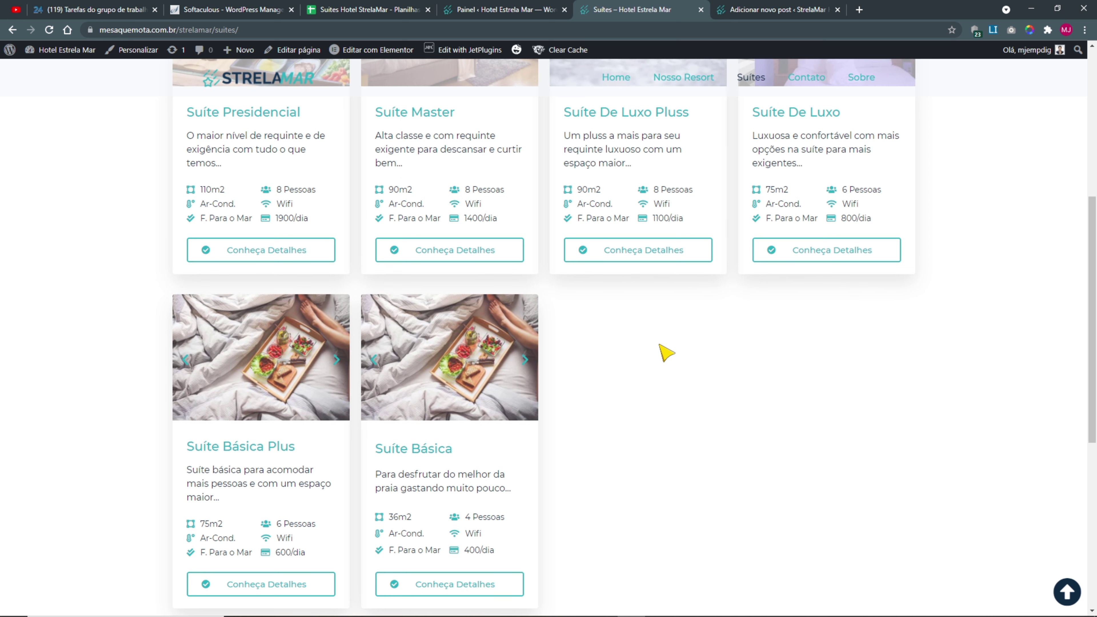
scroll(640, 354, up, 5)
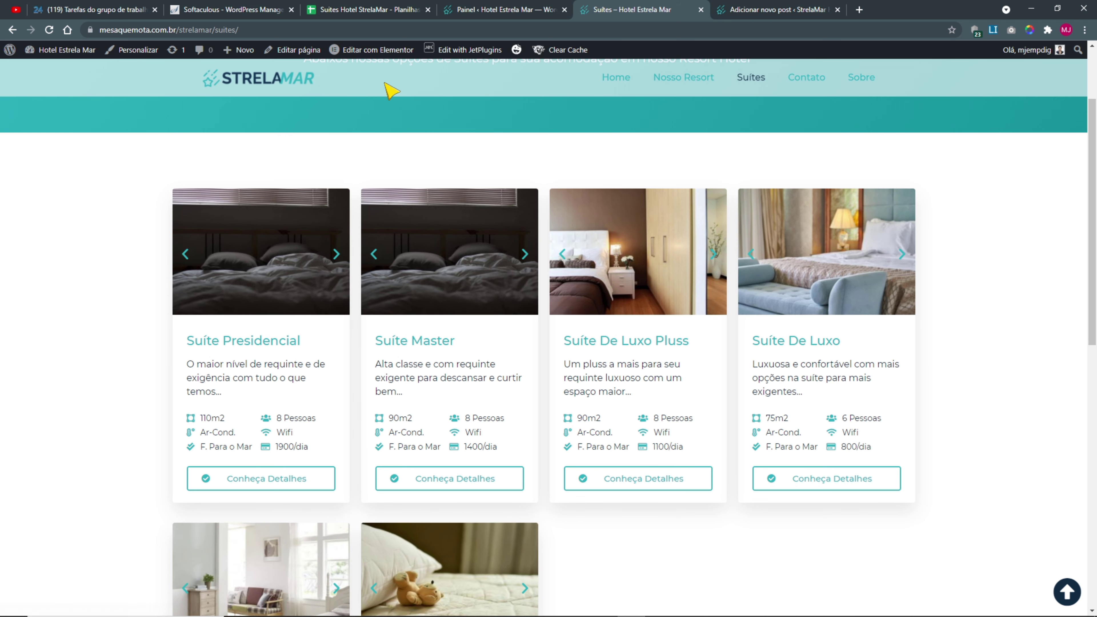
- Open the Suites Hotel StrelaMar spreadsheet, enlarge the page to 125%, and go through the suite names from SUITE BASICA to SUITE MASTER
click(358, 9)
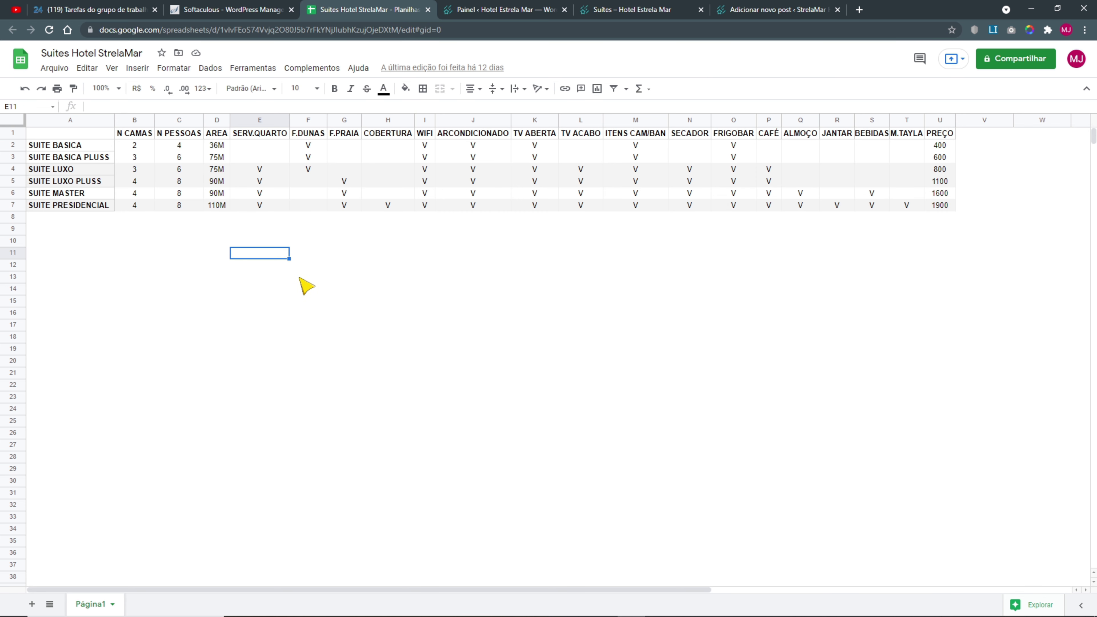
key(ctrl+plus)
key(ctrl+plus)
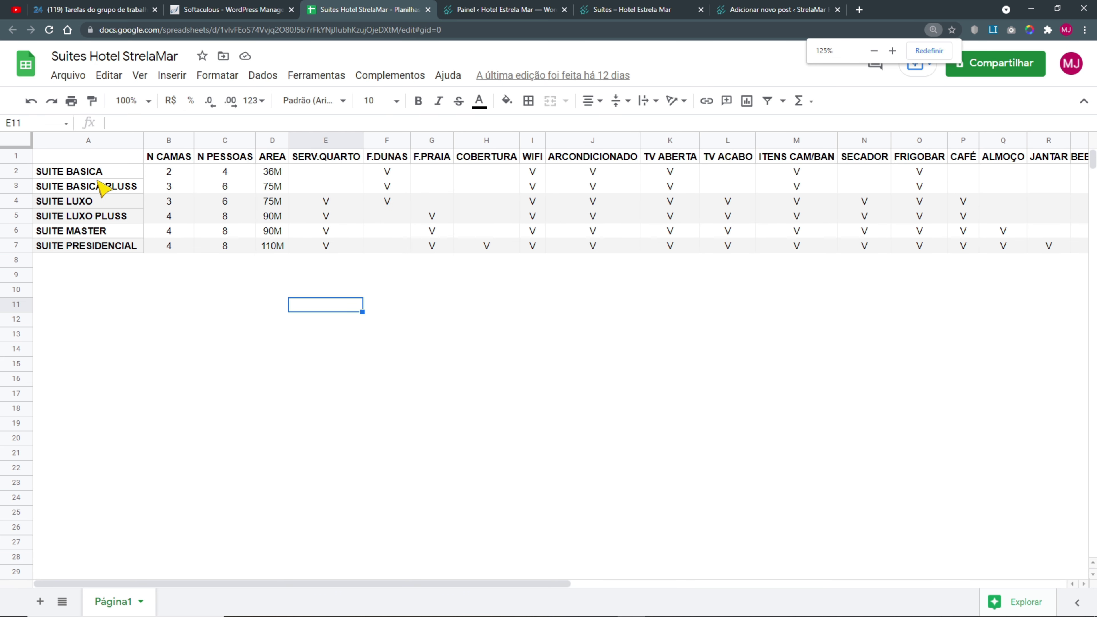
drag(90, 173, 95, 189)
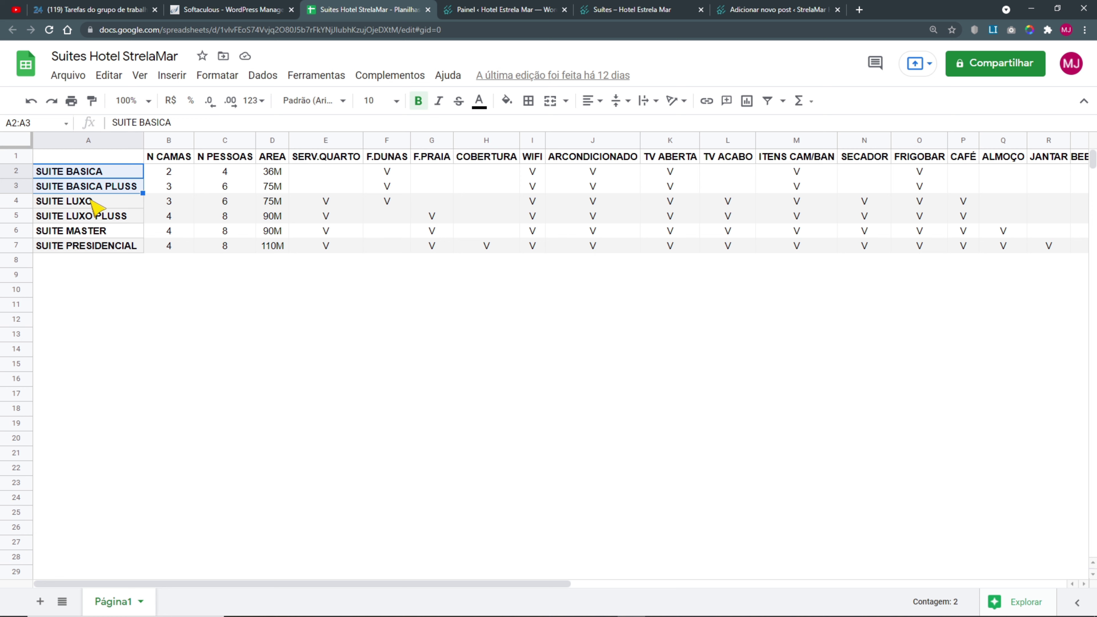
drag(90, 201, 93, 215)
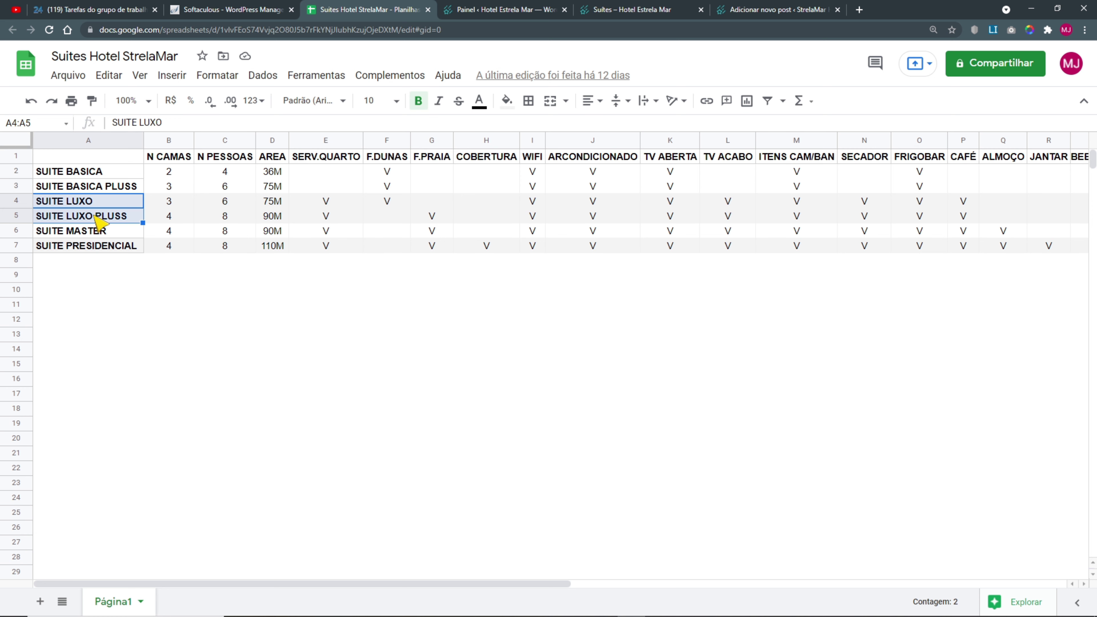
click(96, 237)
click(163, 337)
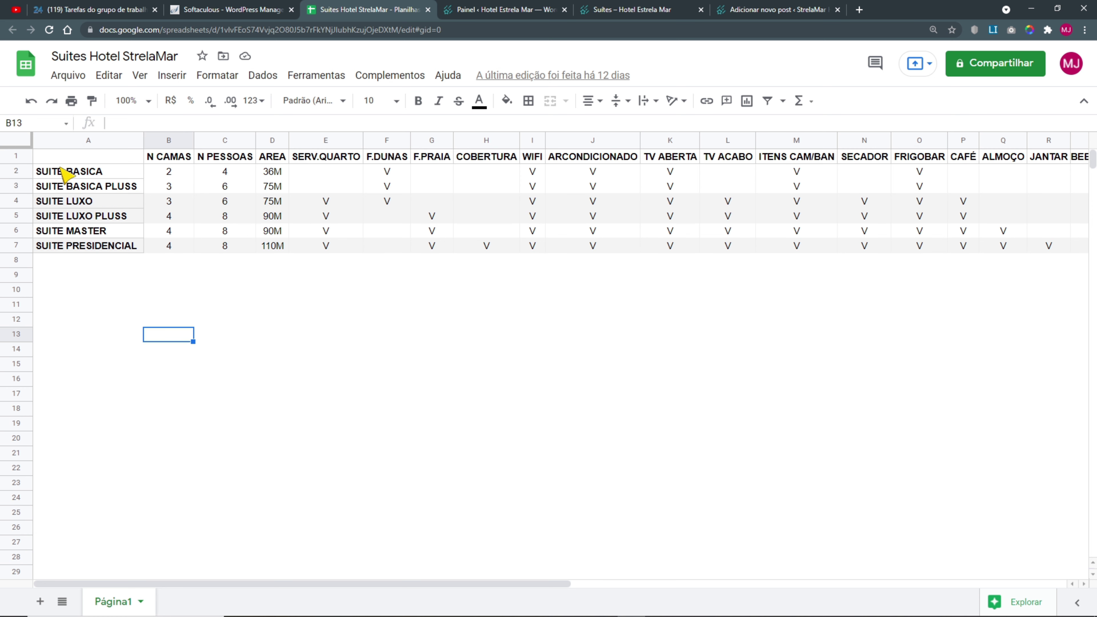
- Compare SUITE BASICA with SUITE BASICA PLUSS and its area, and highlight the whole list of suite names in A2:A7
click(69, 173)
click(87, 188)
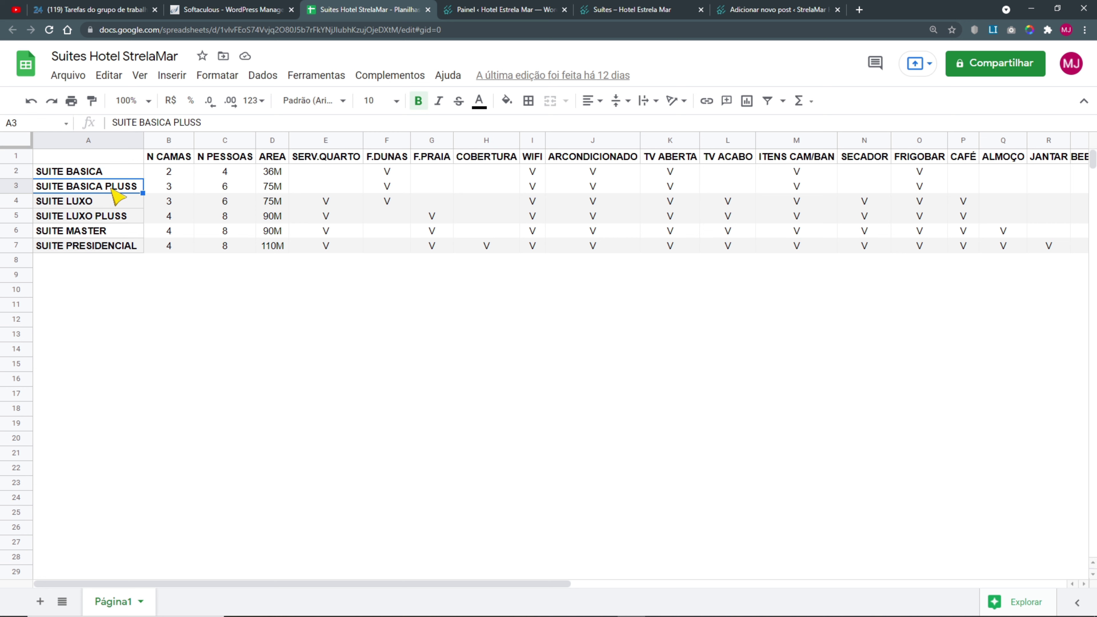
click(272, 189)
click(272, 378)
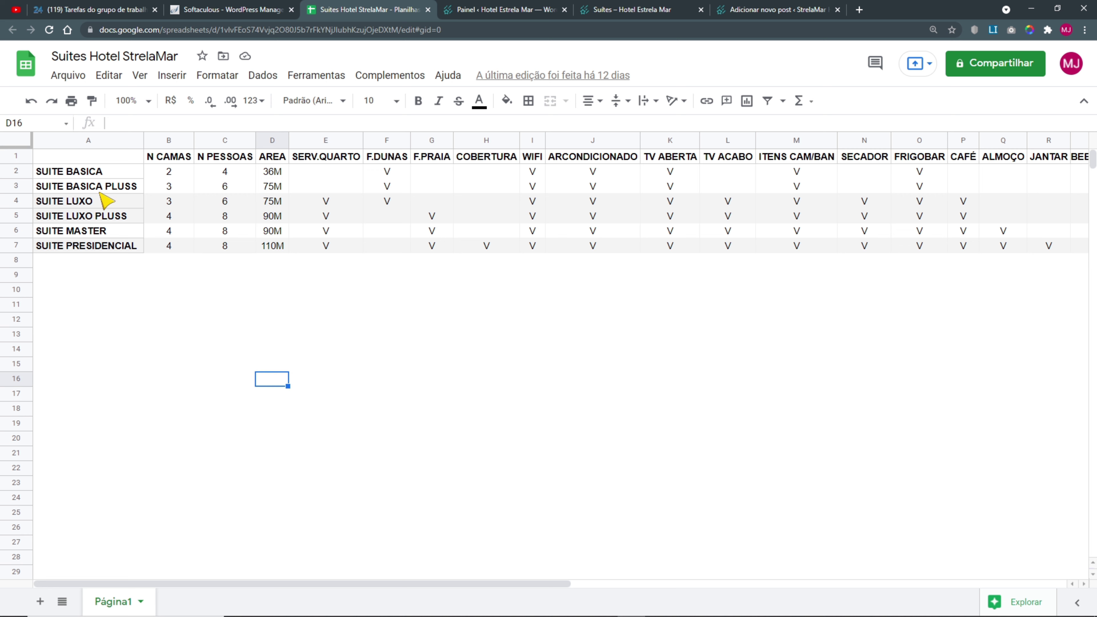
click(96, 173)
shift+click(100, 249)
click(156, 333)
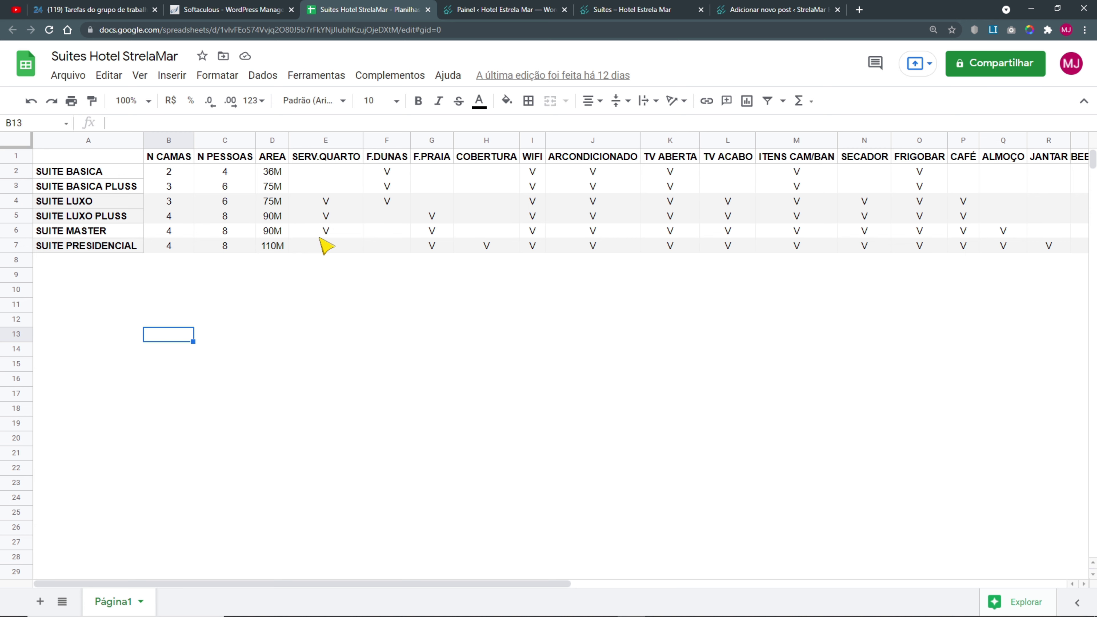
- Check SUITE BASICA's SERV.QUARTO and F.DUNAS cells and go over the F.DUNAS, F.PRAIA, COBERTURA and WIFI headings
click(327, 171)
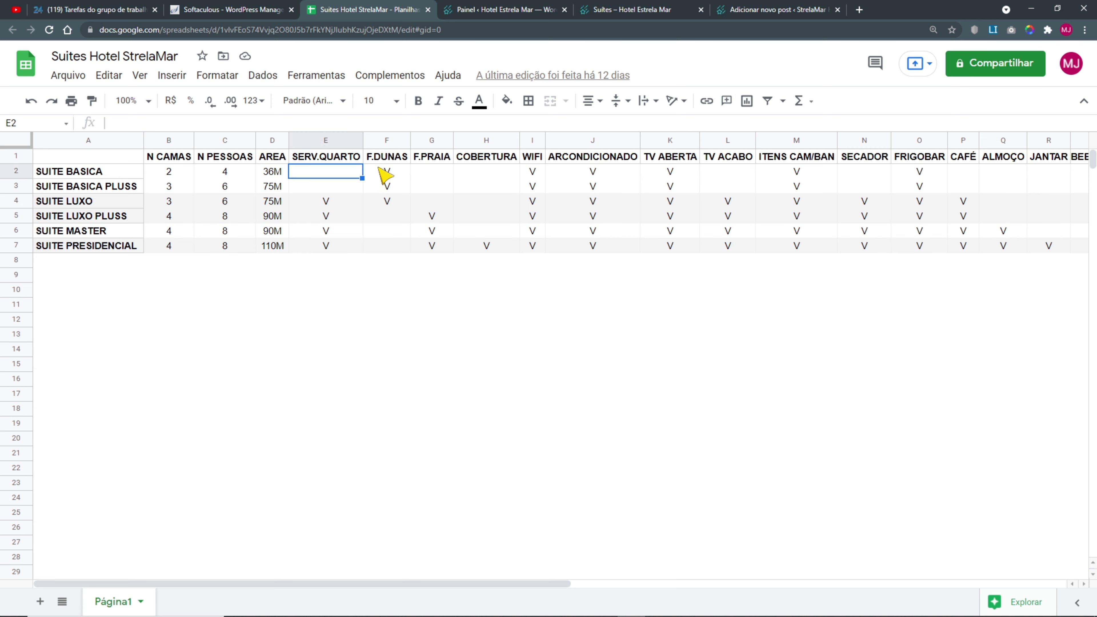
click(393, 176)
click(374, 159)
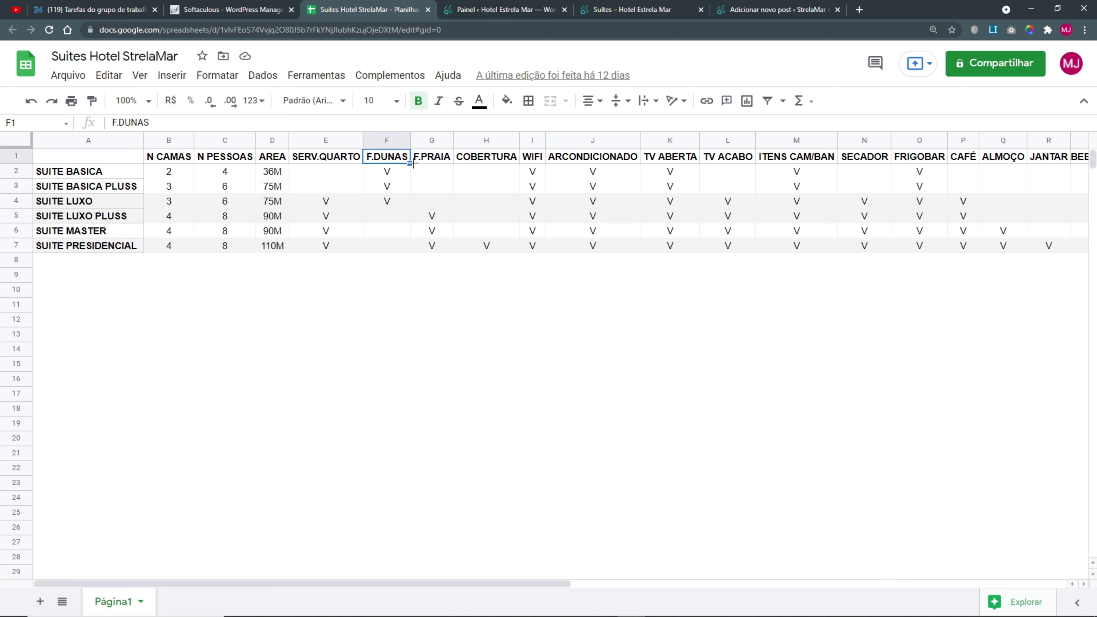
click(430, 159)
click(479, 159)
click(529, 159)
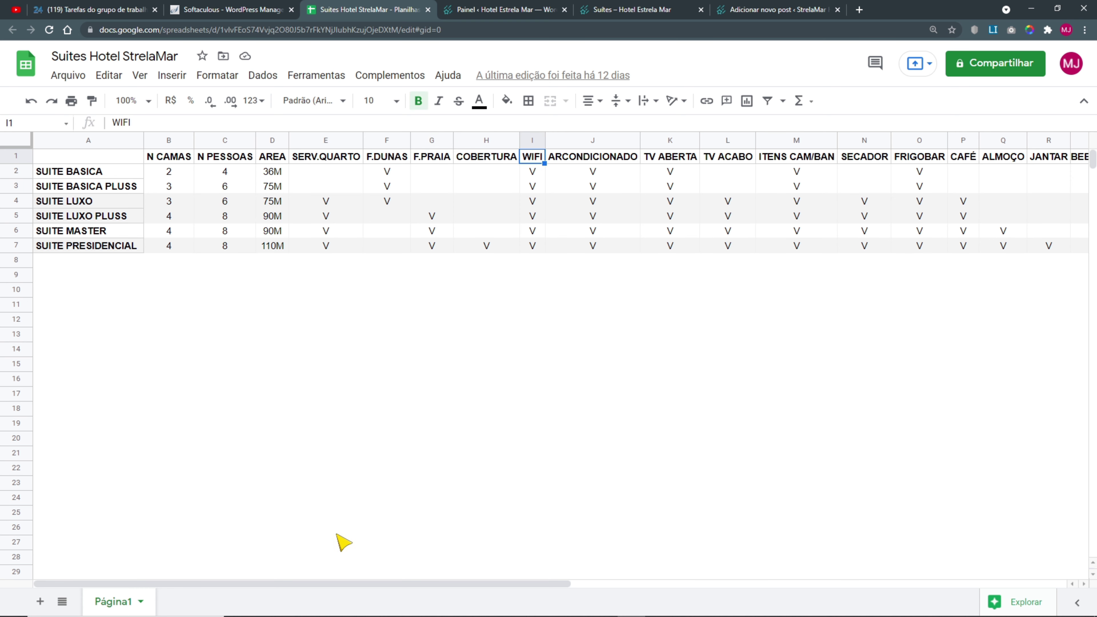
- Highlight the suite features table in A1:T7 and the prices under PREÇO in U2:U9
drag(333, 584, 336, 519)
drag(67, 158, 1036, 249)
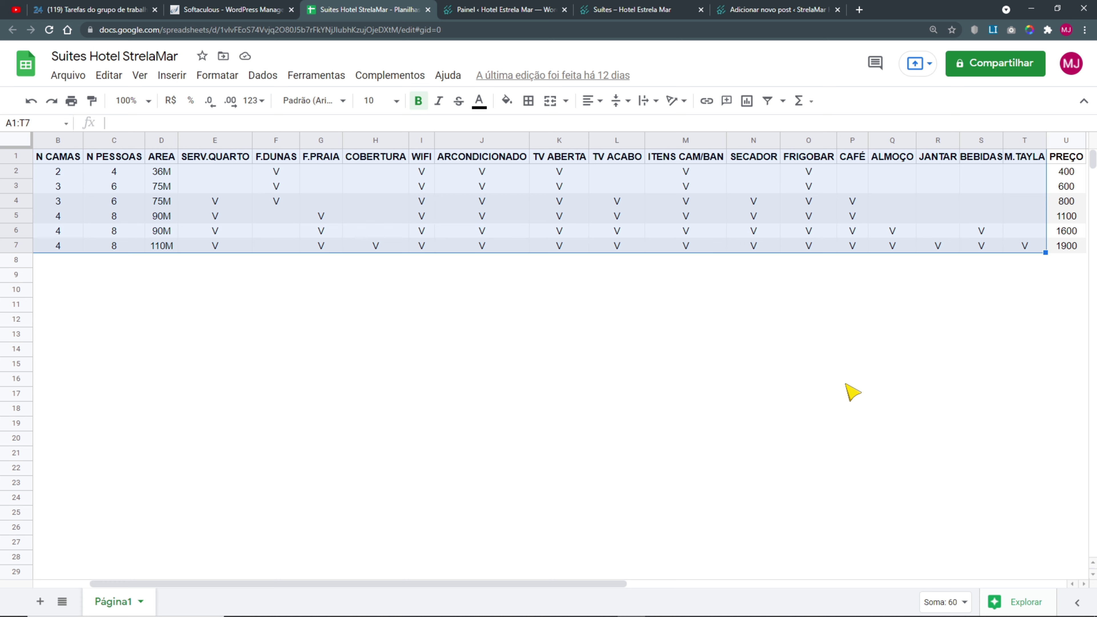
drag(1075, 175, 1048, 279)
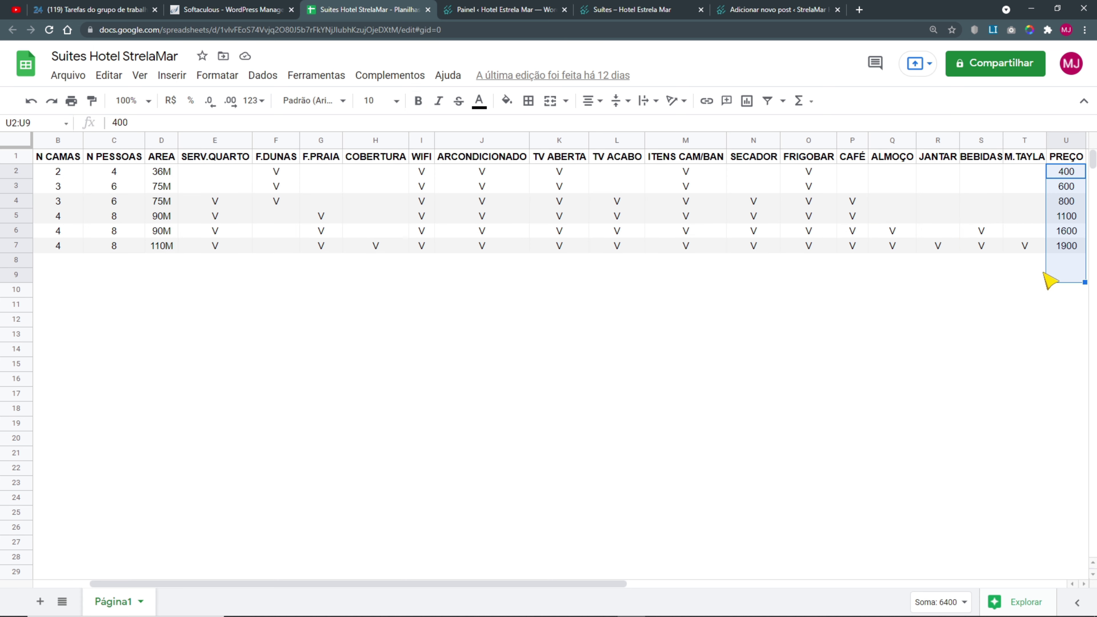
- Go back to the suite names in the spreadsheet and revisit the finished example's dashboard and Suítes page
drag(531, 584, 473, 586)
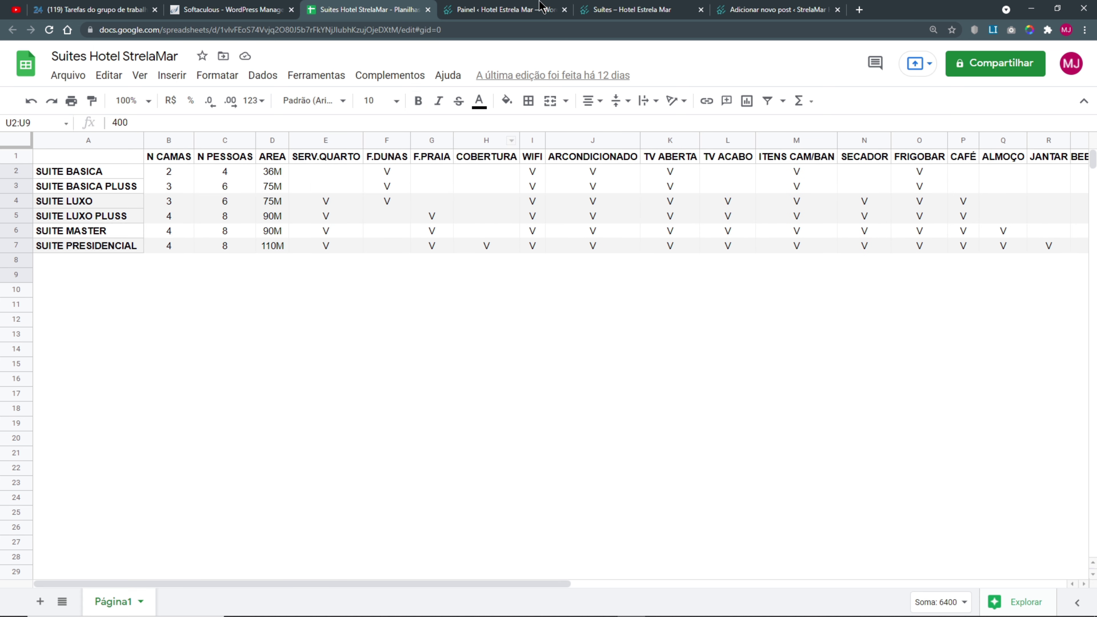
click(508, 7)
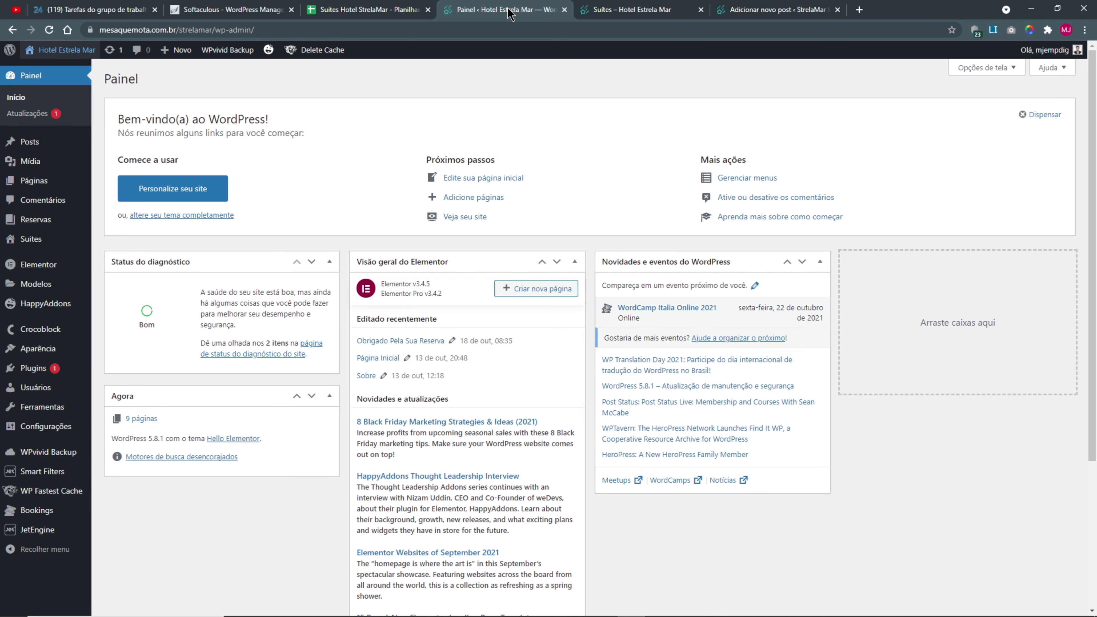
click(604, 10)
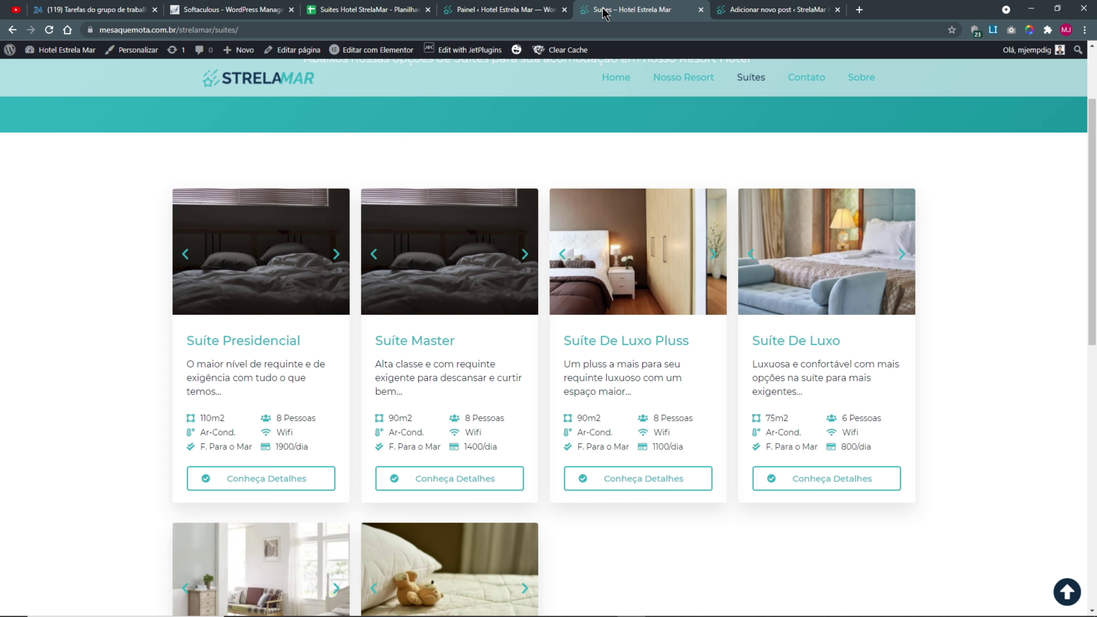
click(530, 9)
- Switch to the StrelaMar Hotel Resort site's admin and open the JetEngine dashboard at 100% page size
click(725, 13)
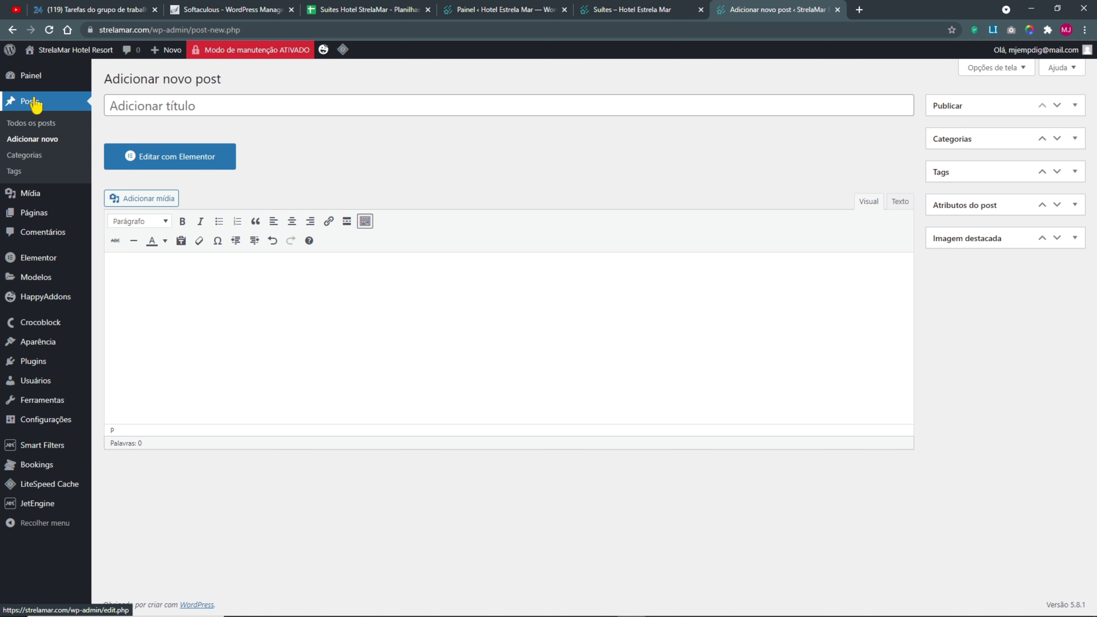
mouse_move(50, 510)
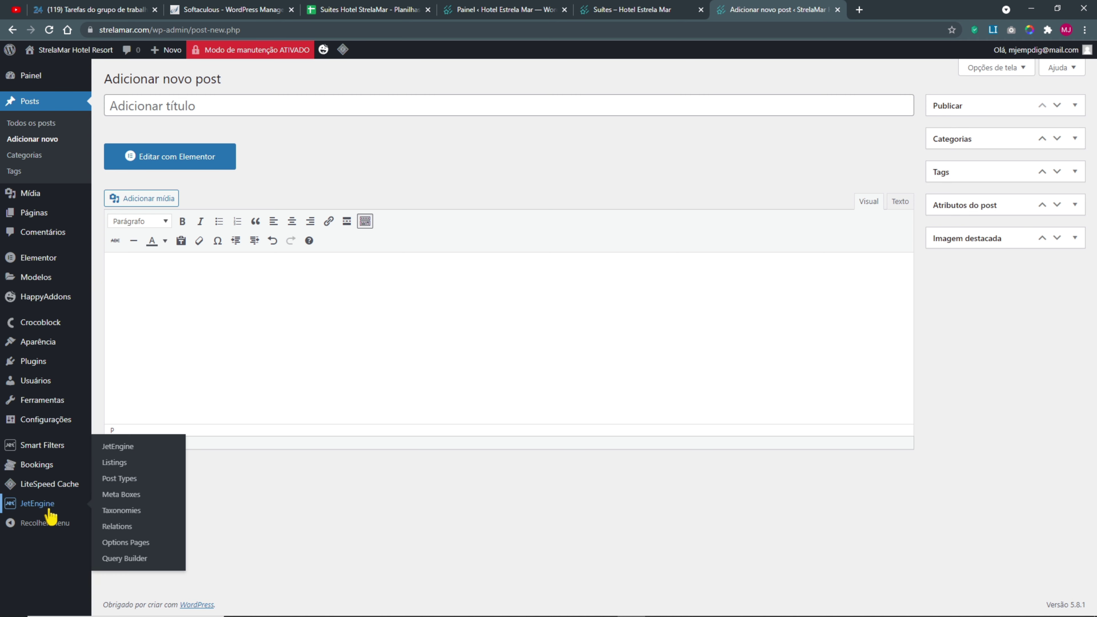
key(ctrl+plus)
key(ctrl+plus)
key(ctrl+plus)
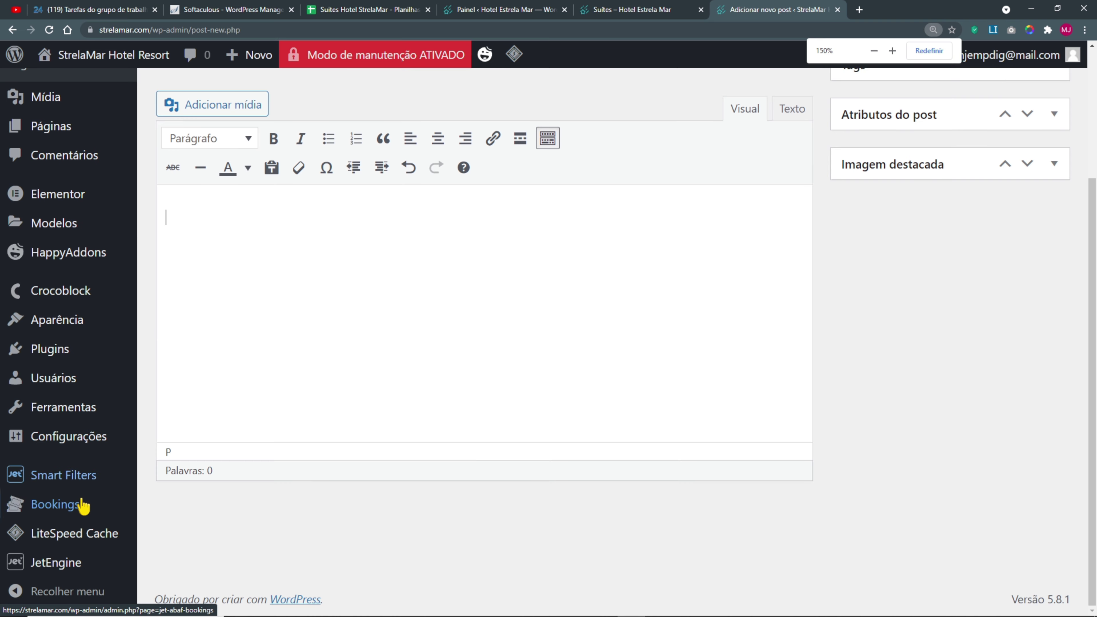
mouse_move(65, 567)
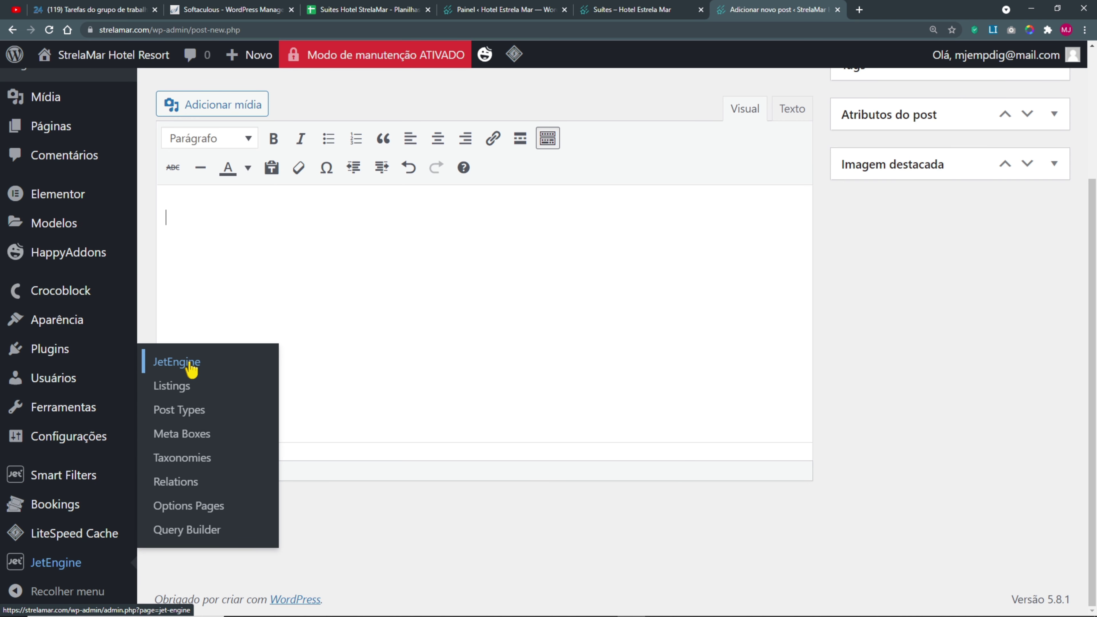
click(190, 374)
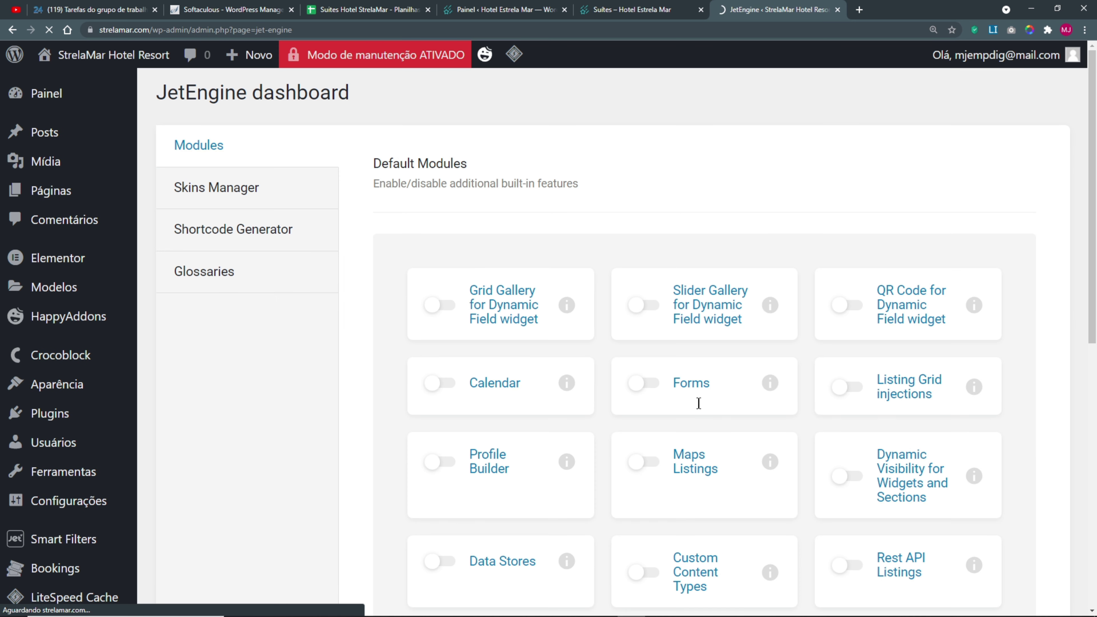
key(ctrl+0)
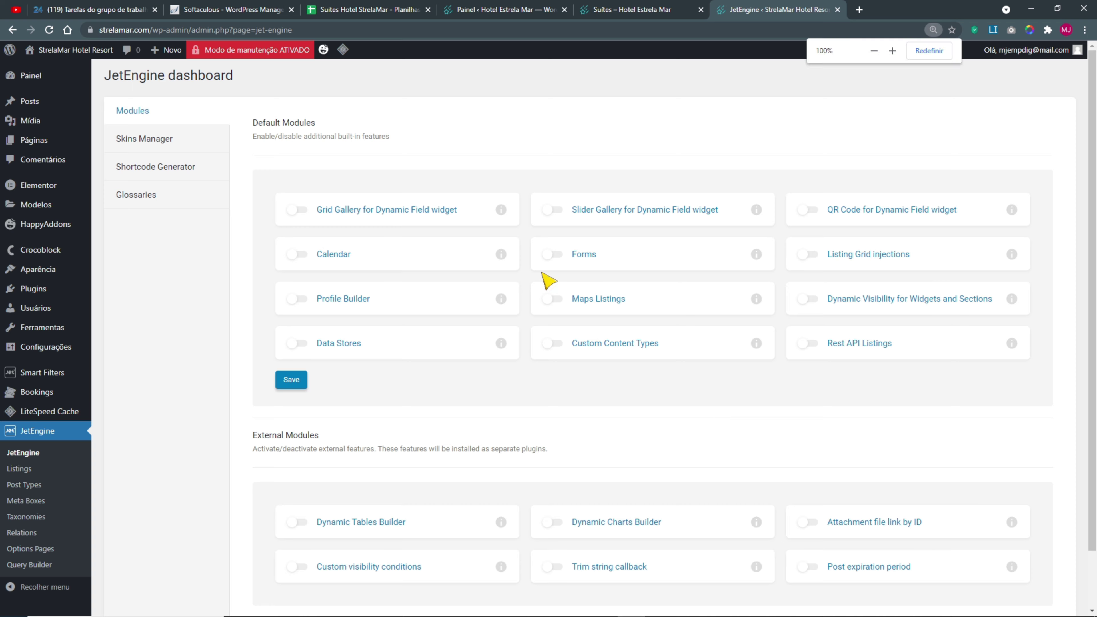
- Enable JetEngine's Forms module and save the module settings
scroll(479, 212, down, 2)
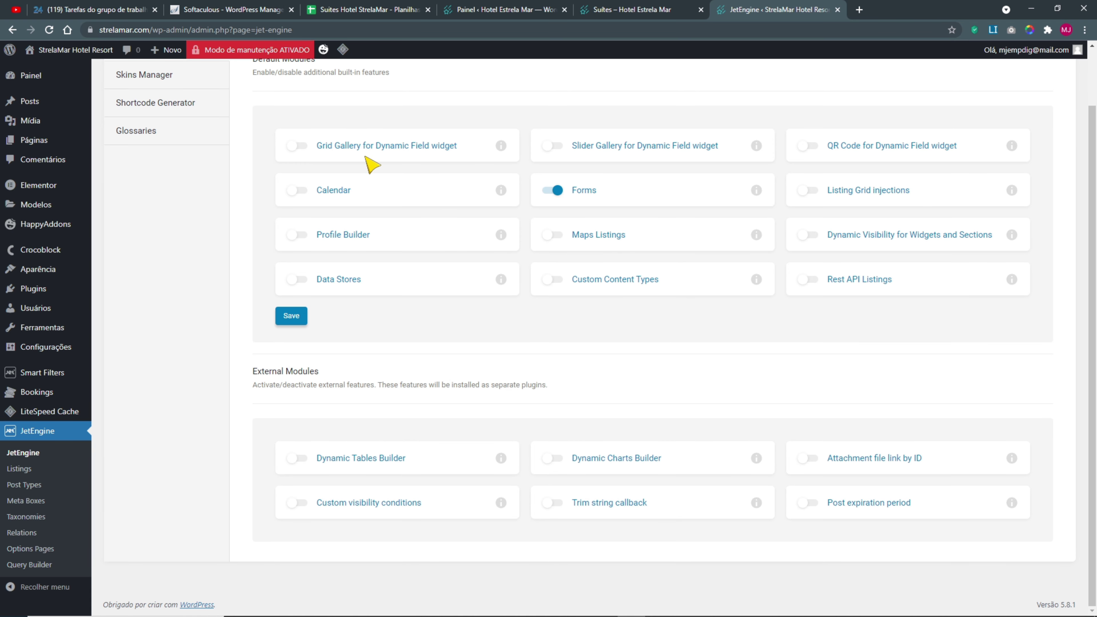
scroll(781, 449, up, 2)
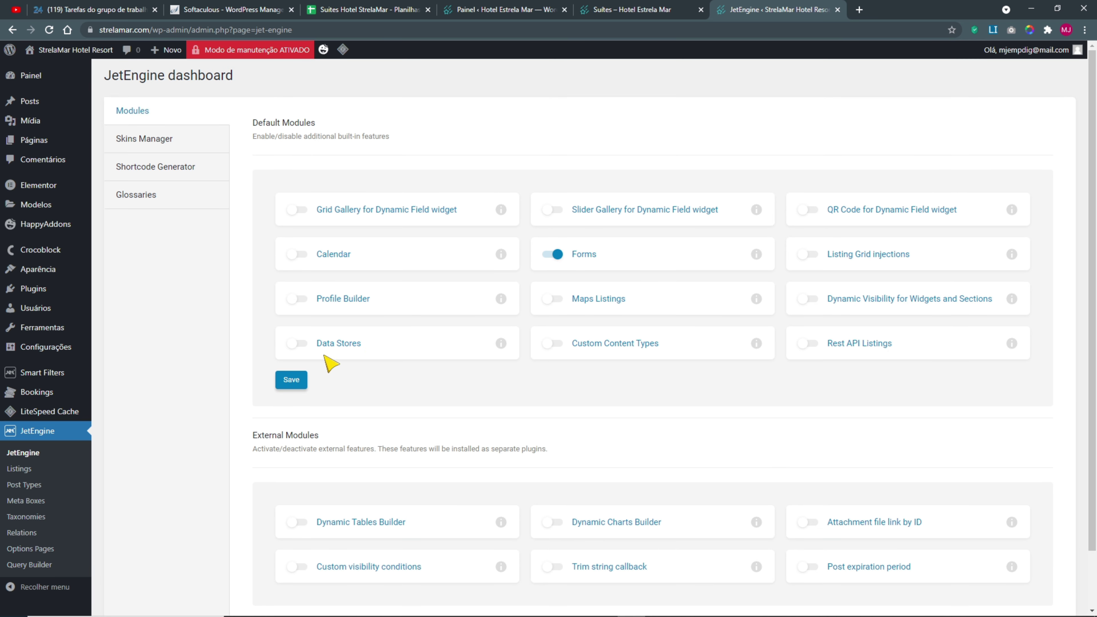
click(291, 379)
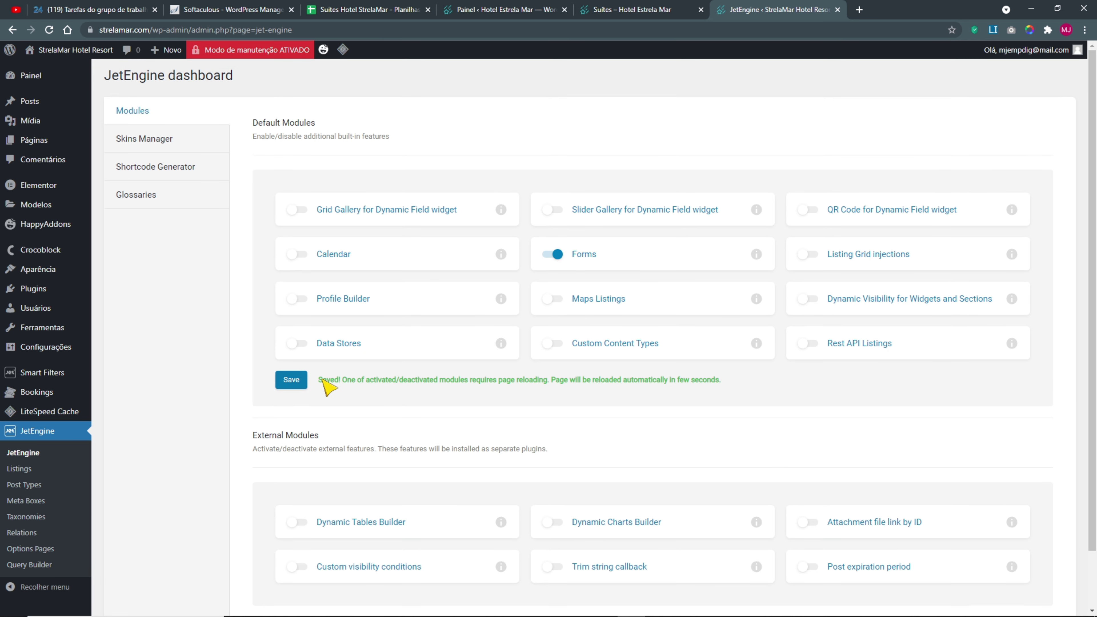
- Look over JetEngine's Shortcode Generator and Forms Settings, and return to the module list
click(151, 150)
click(150, 164)
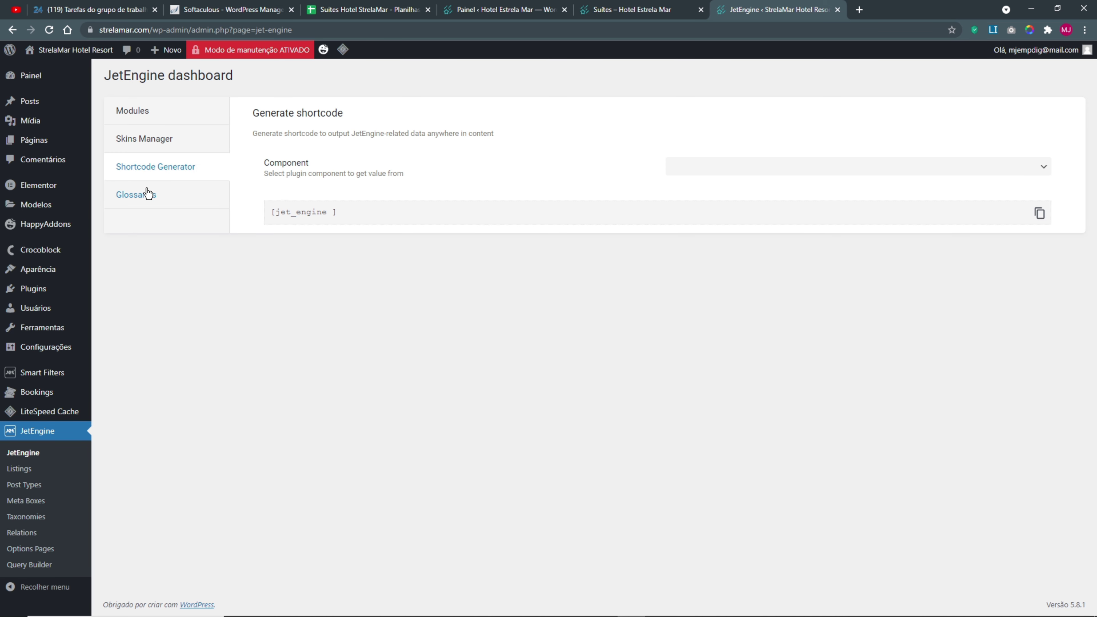
click(146, 195)
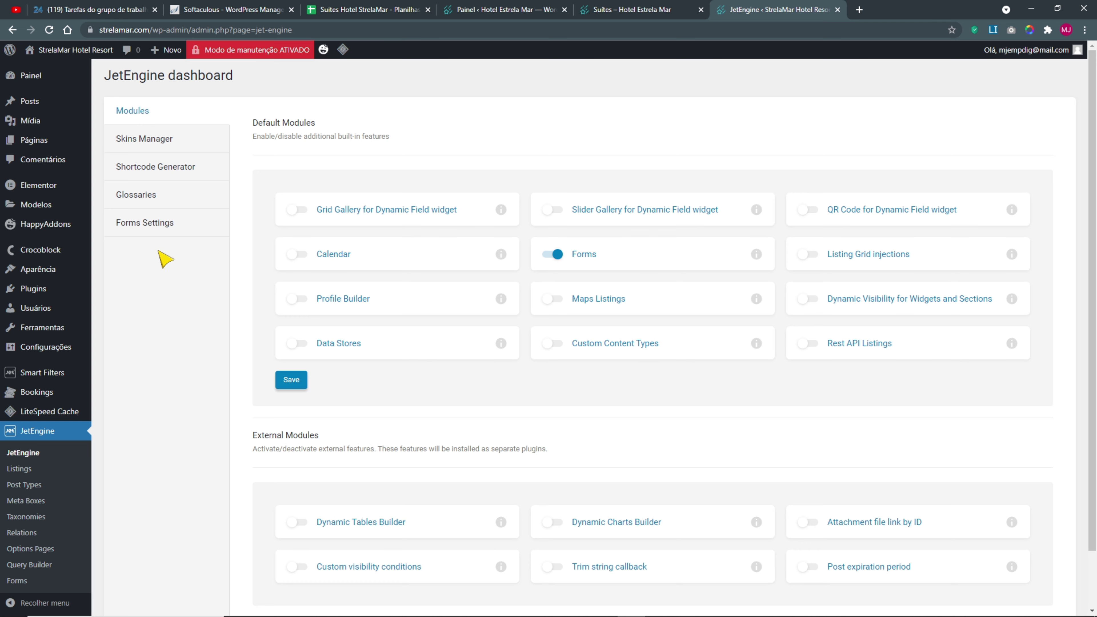
click(143, 224)
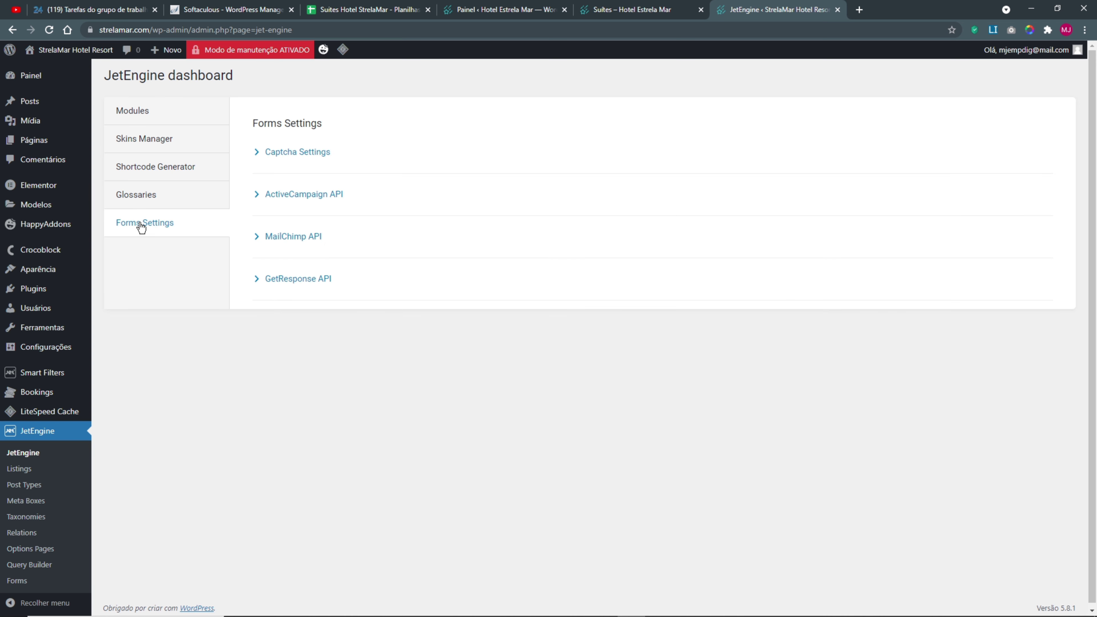
click(134, 122)
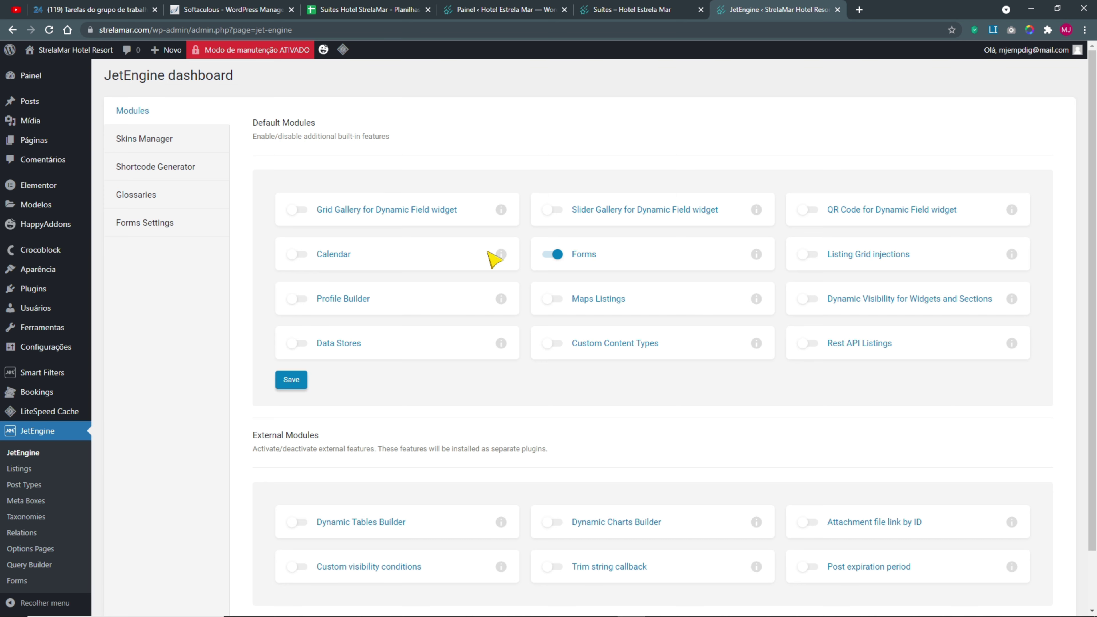
- Browse the finished example site's home page, its Suítes listing and the Suíte Presidencial page with its booking form
click(537, 13)
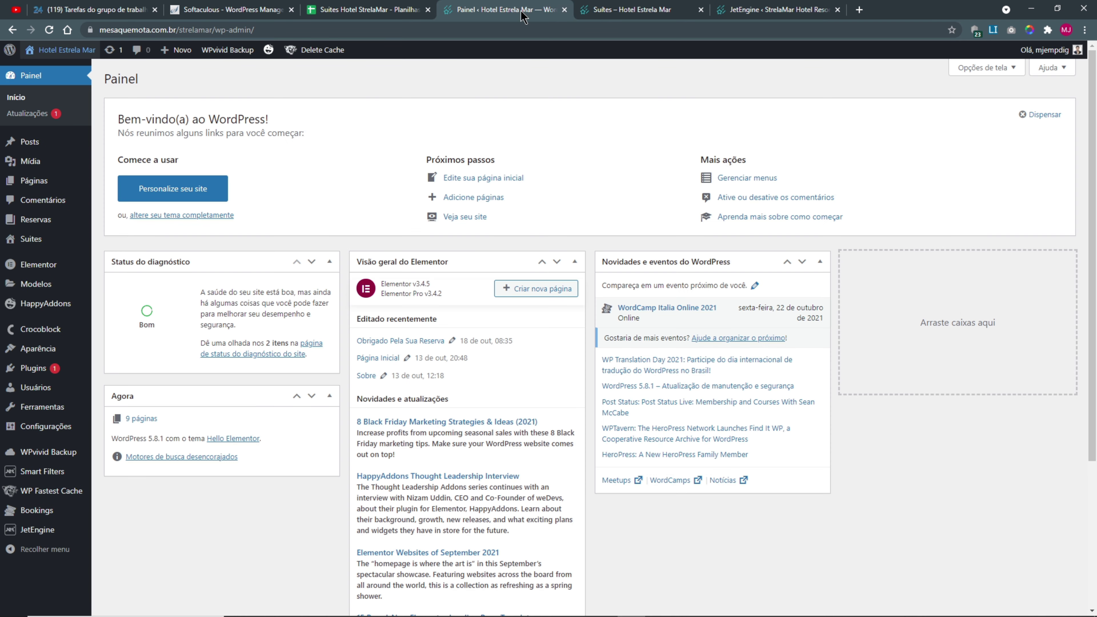
click(611, 12)
click(618, 79)
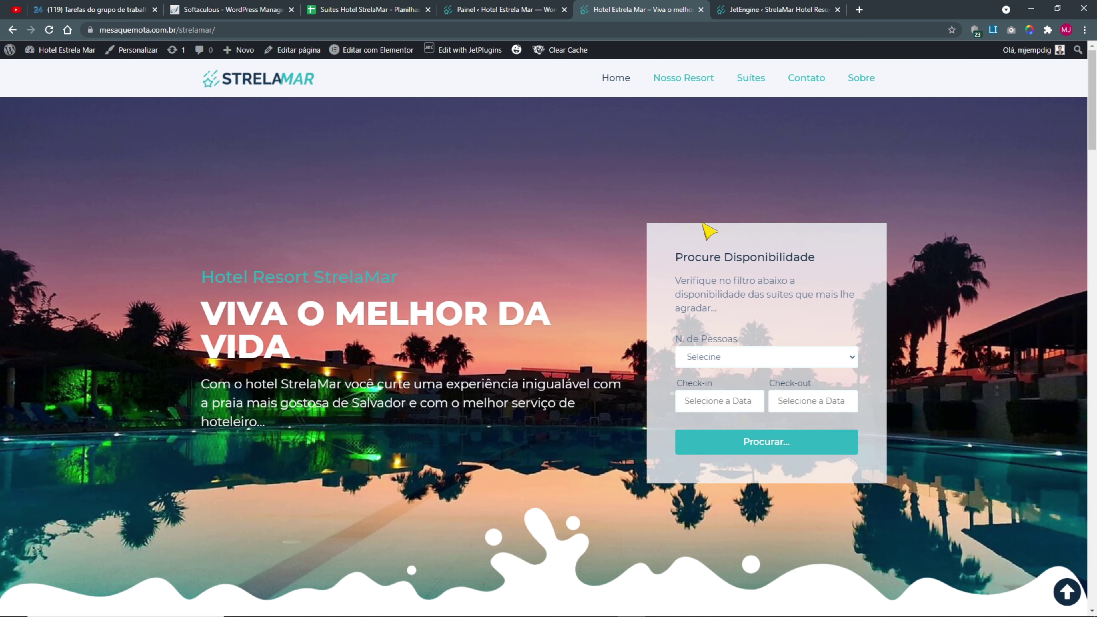
click(750, 88)
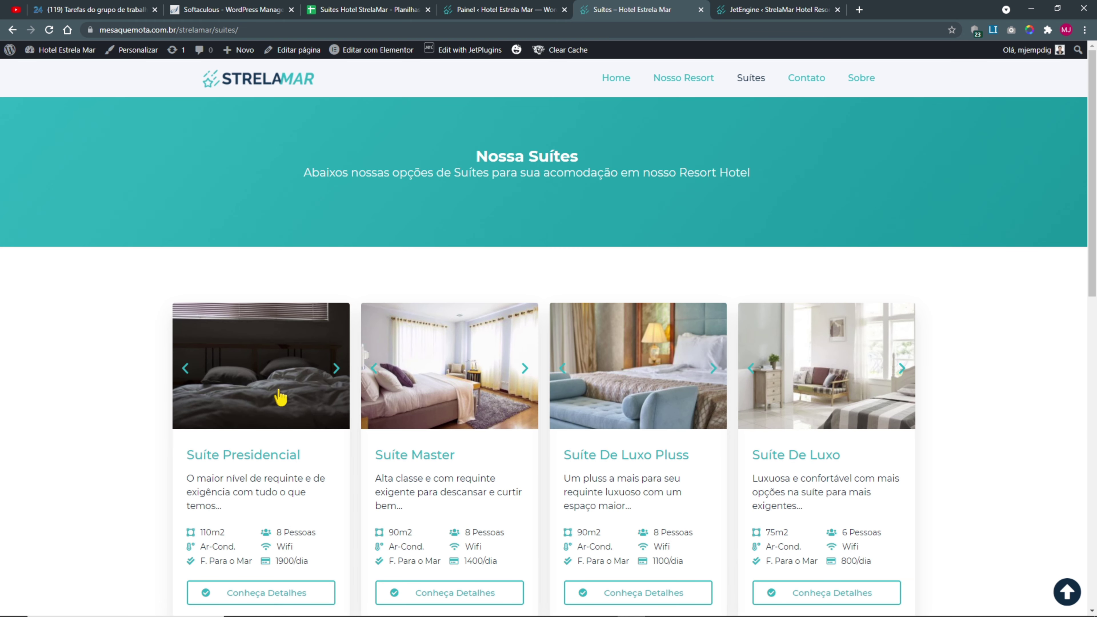
scroll(255, 514, down, 3)
click(242, 480)
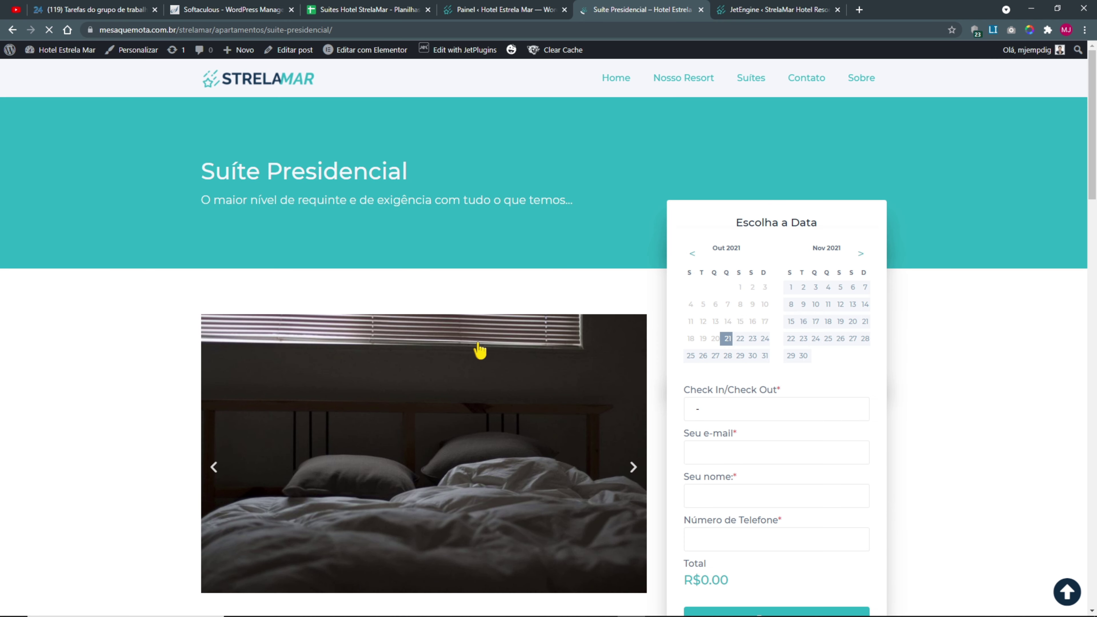
scroll(766, 391, down, 4)
scroll(755, 259, up, 3)
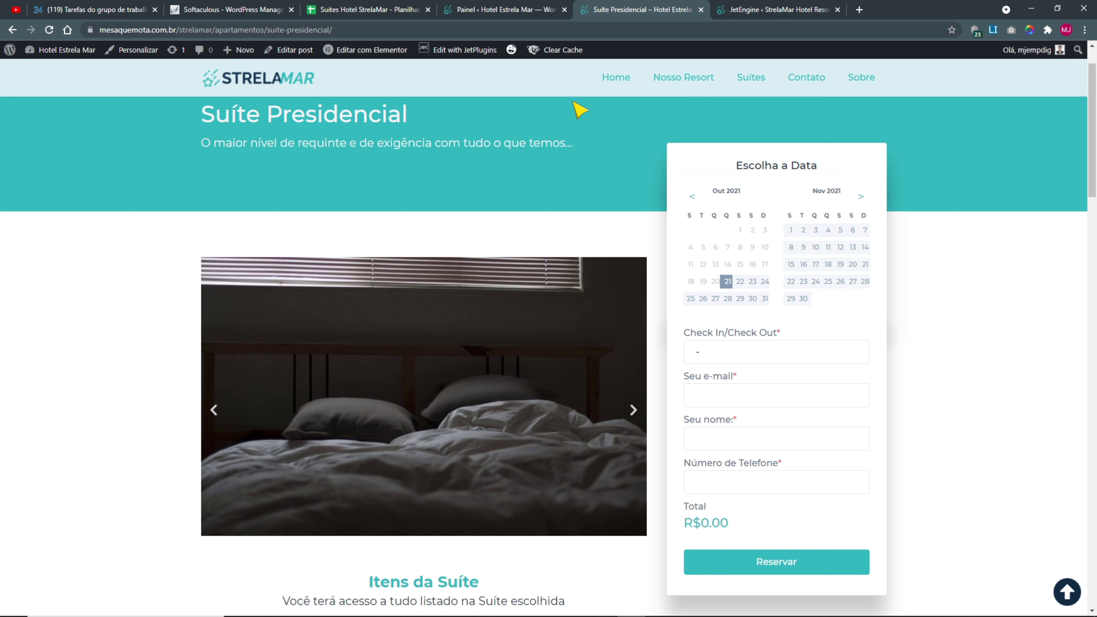
- Return to the StrelaMar Hotel Resort admin and start a new JetEngine custom post type
click(748, 15)
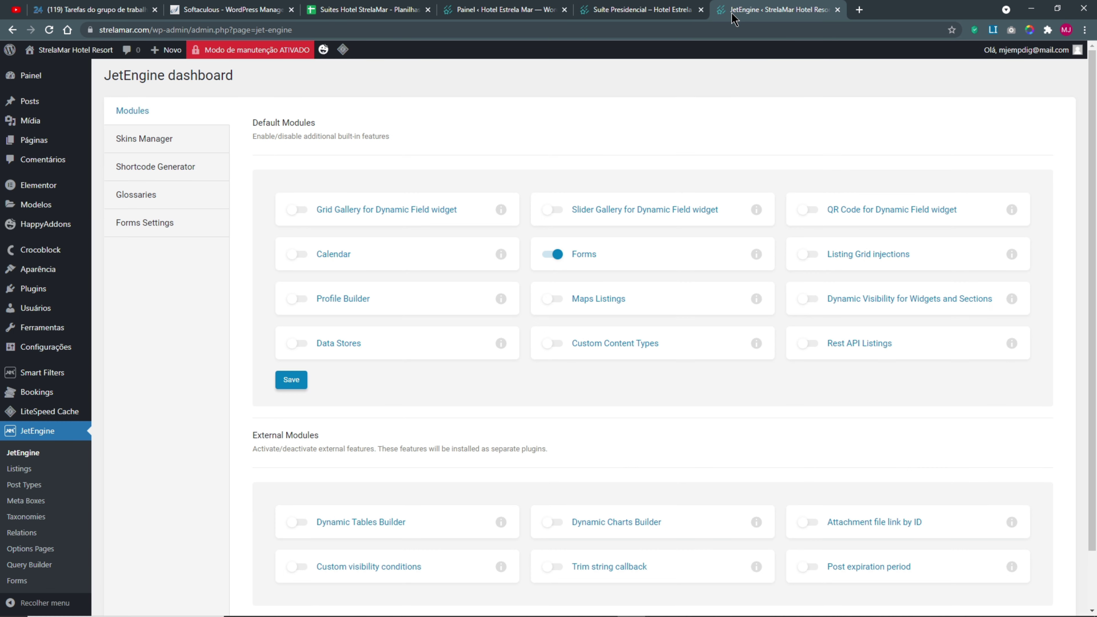
key(ctrl+plus)
key(ctrl+plus)
key(ctrl+plus)
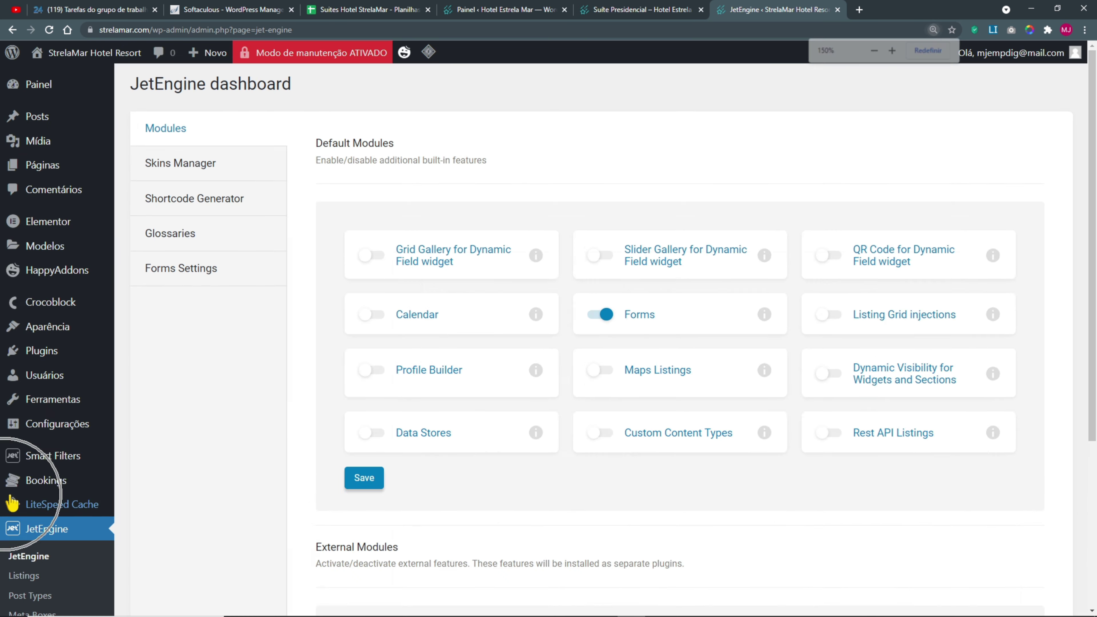
key(ctrl+plus)
scroll(43, 410, down, 5)
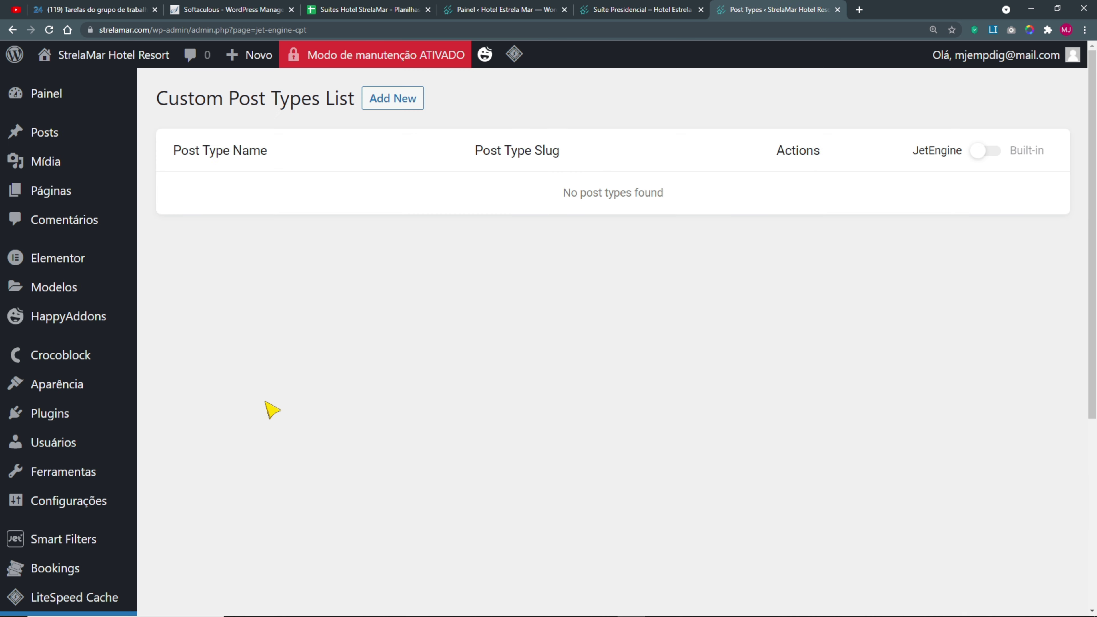
key(ctrl+0)
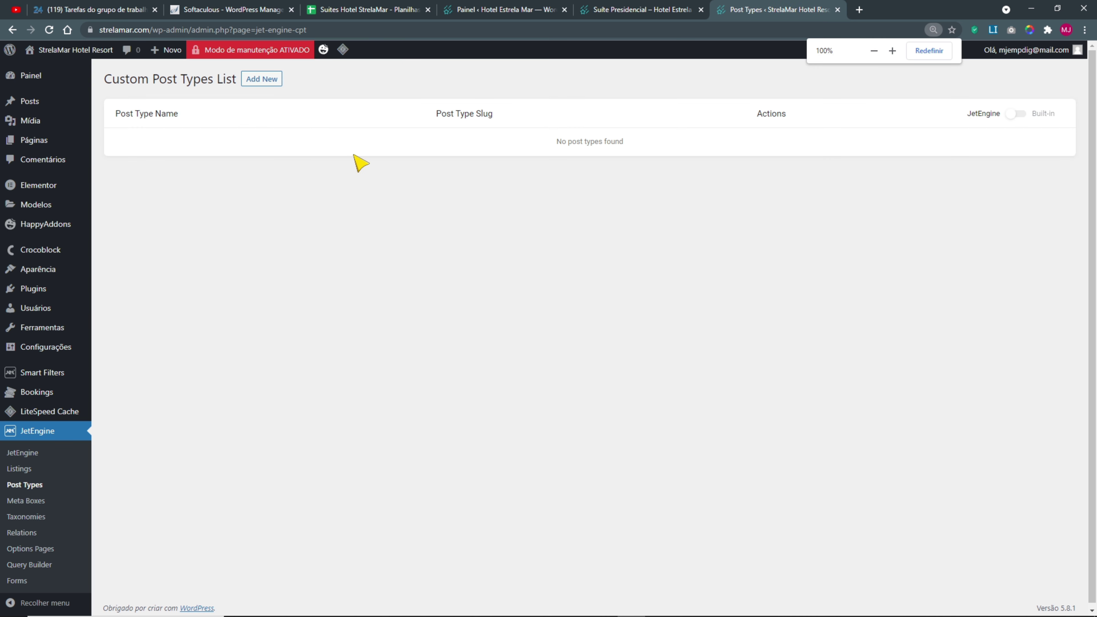
click(260, 79)
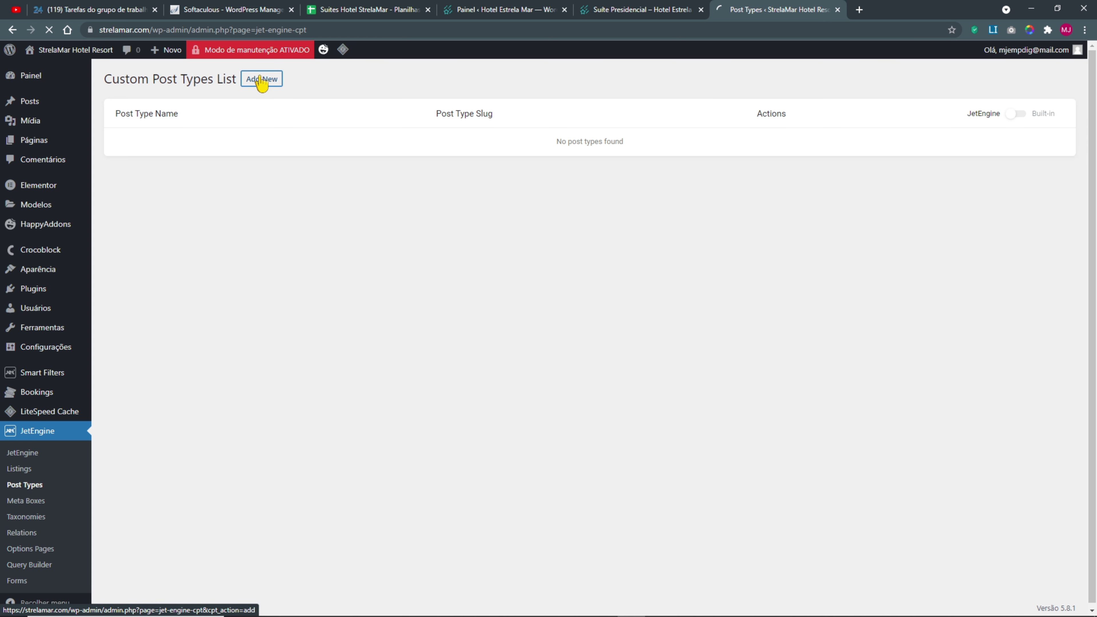
- Name the new post type Suítes and check its slug and the characters allowed in it
click(514, 161)
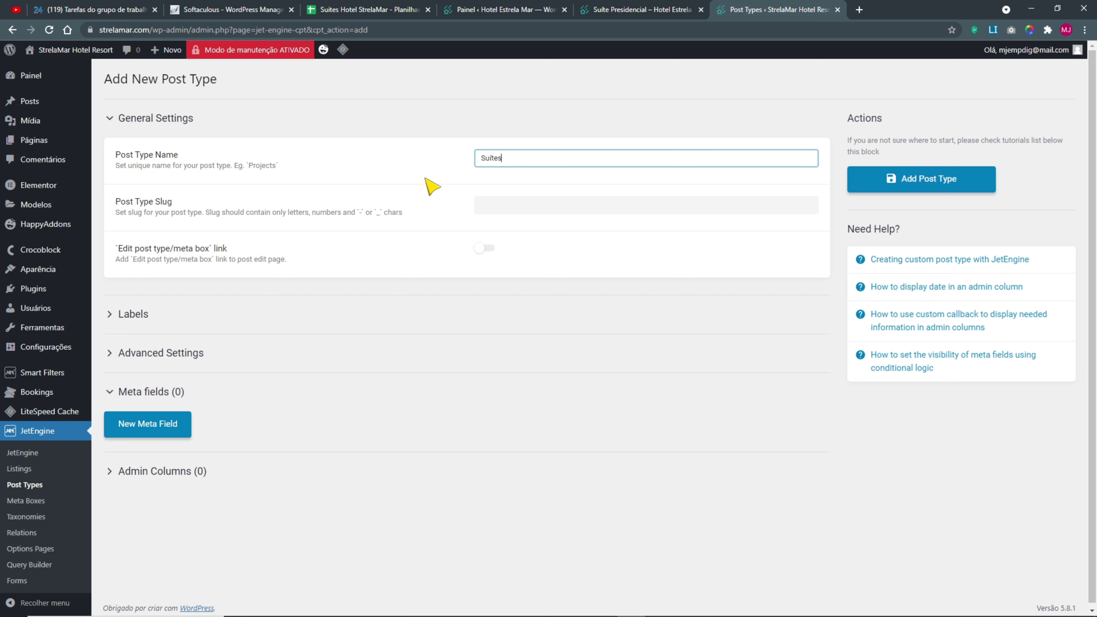
click(513, 205)
double_click(488, 205)
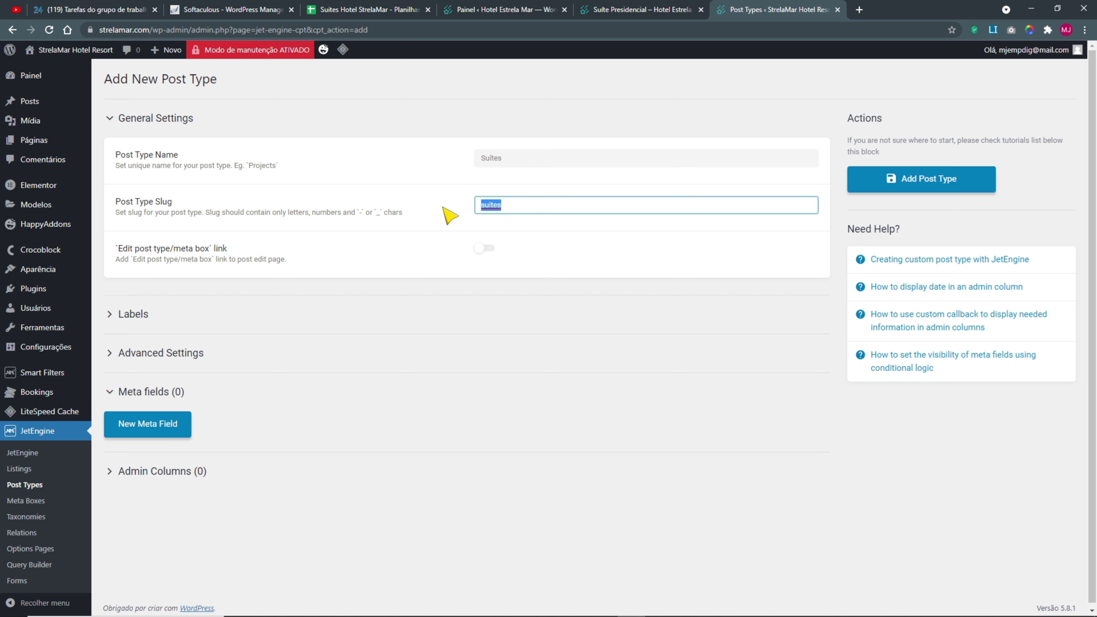
double_click(490, 206)
drag(358, 212, 384, 212)
click(386, 223)
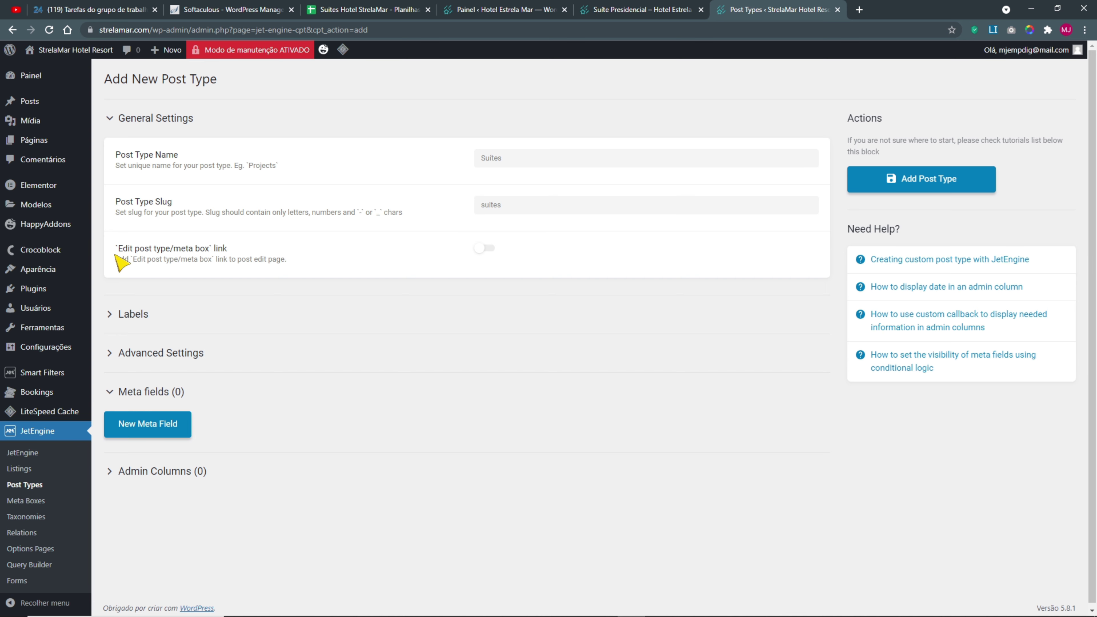
- Remove Editor from the supported features in the post type's advanced settings
scroll(173, 337, down, 1)
click(117, 355)
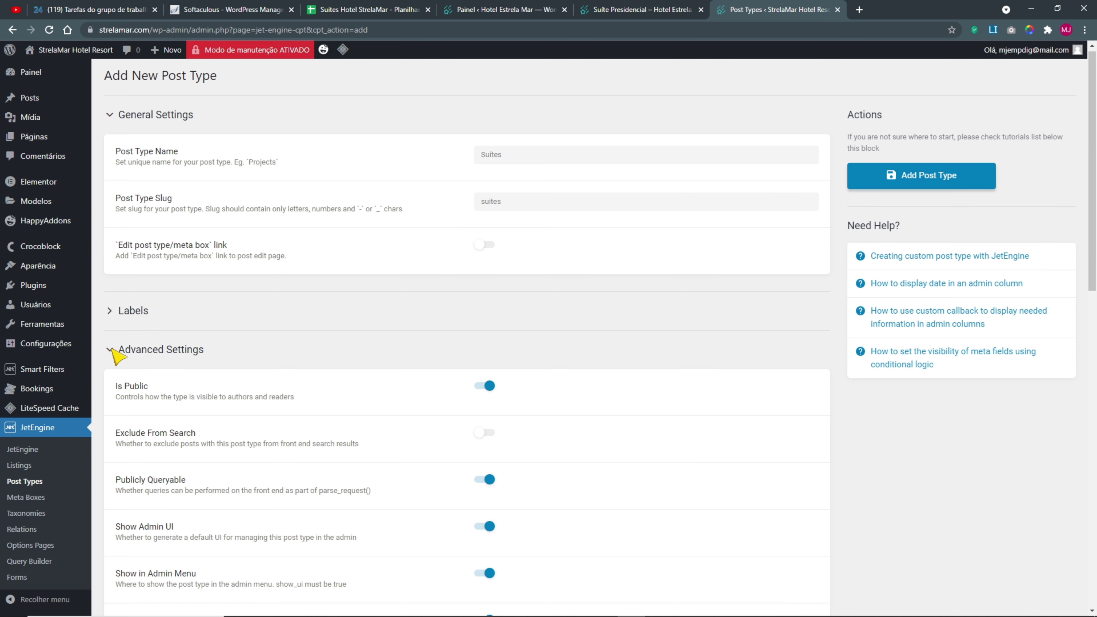
scroll(518, 350, down, 10)
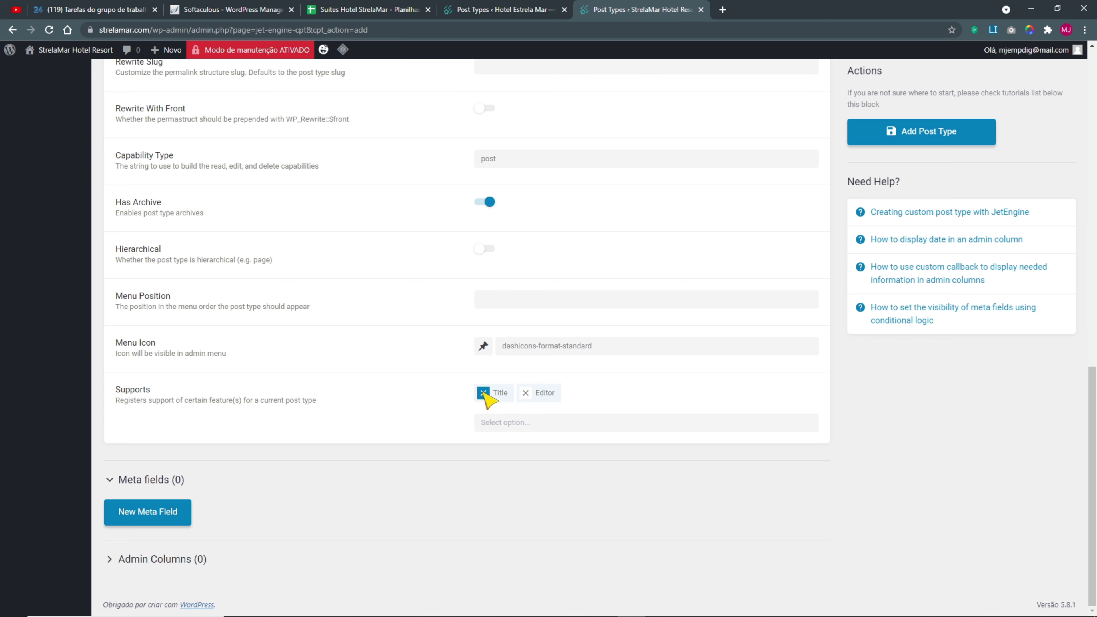
click(526, 393)
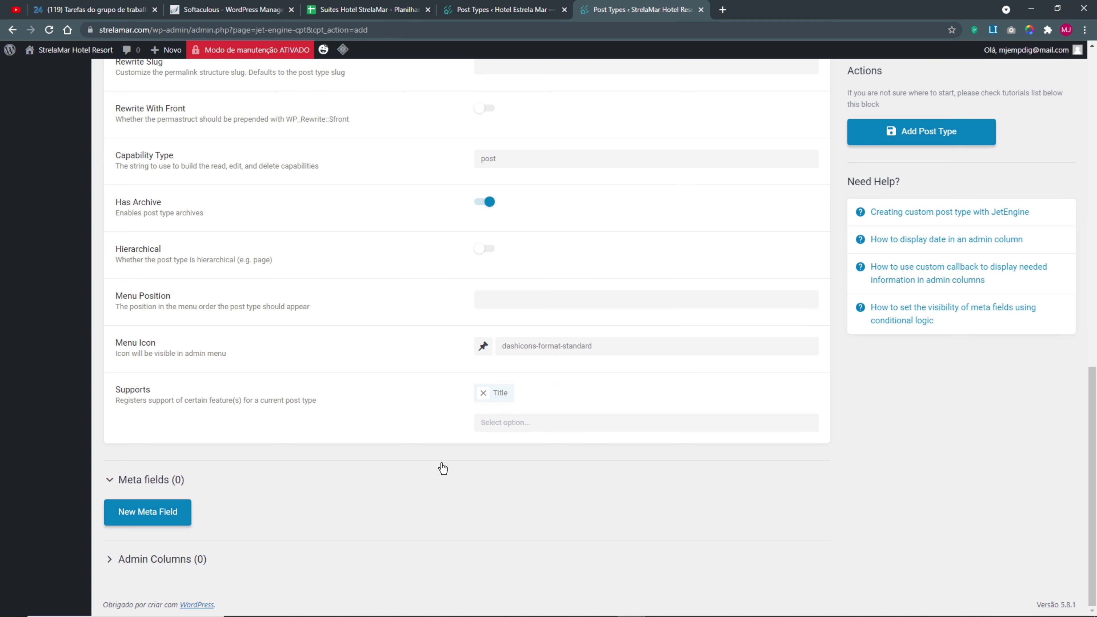
- Collapse the post type's Advanced Settings and General Settings sections
scroll(431, 479, up, 5)
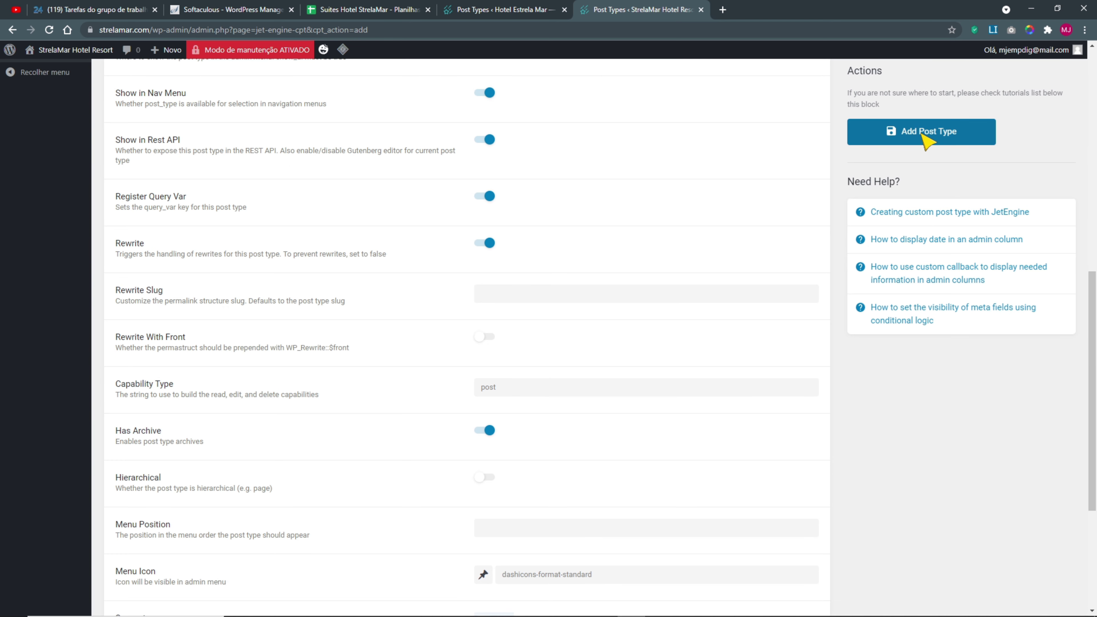
scroll(643, 260, up, 4)
scroll(643, 260, up, 8)
click(113, 353)
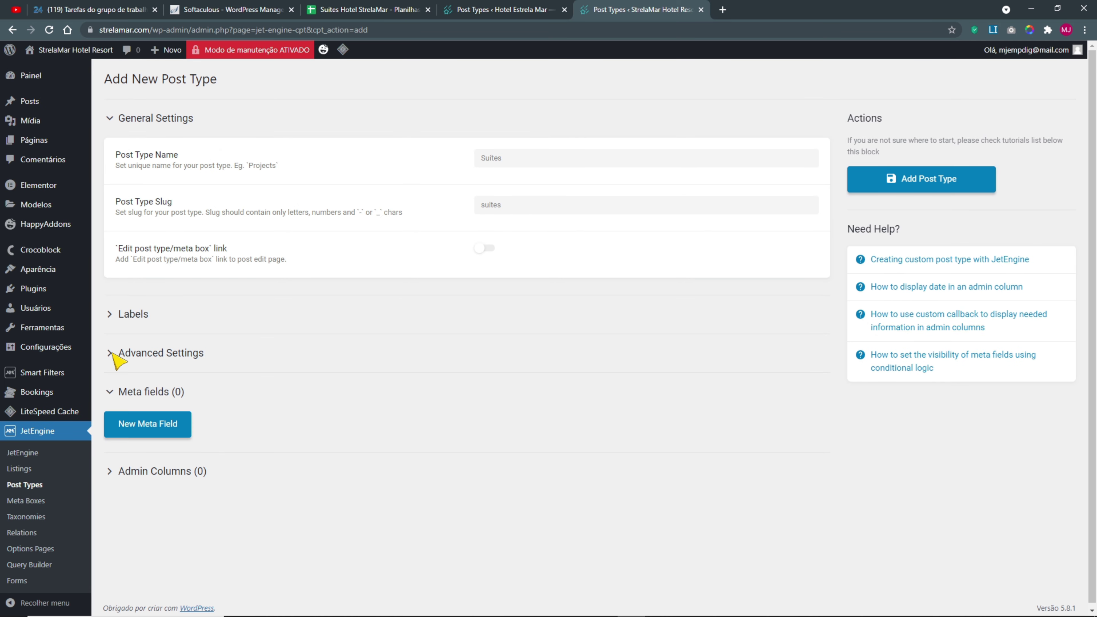
click(113, 121)
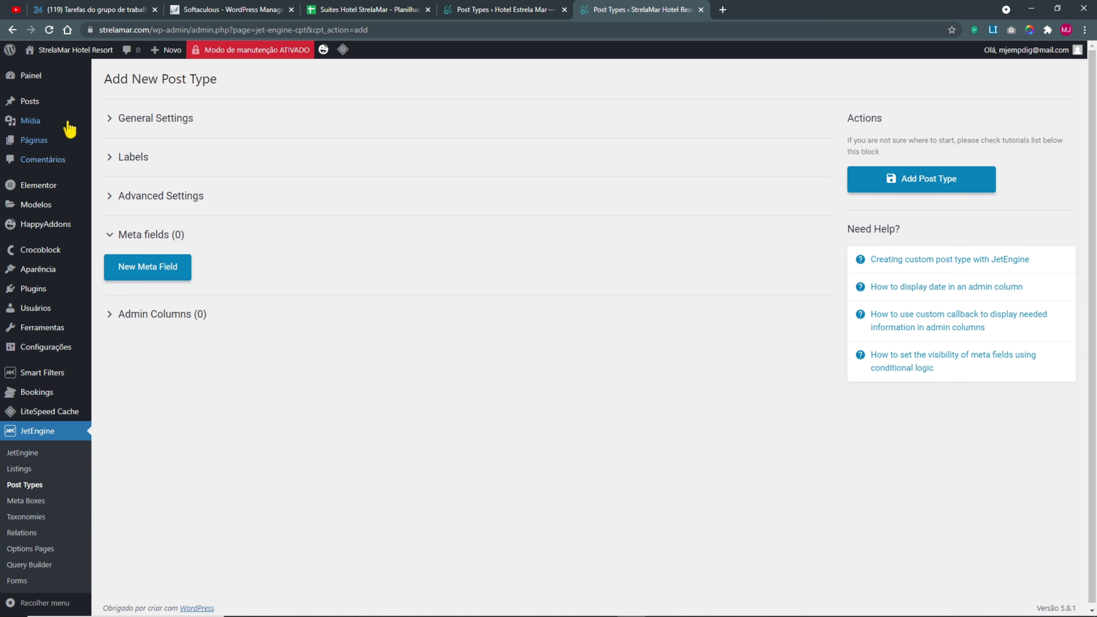
- Open the StrelaMar site's new blog post form in a separate tab and examine its content editor and featured image box
middle_click(43, 104)
click(750, 8)
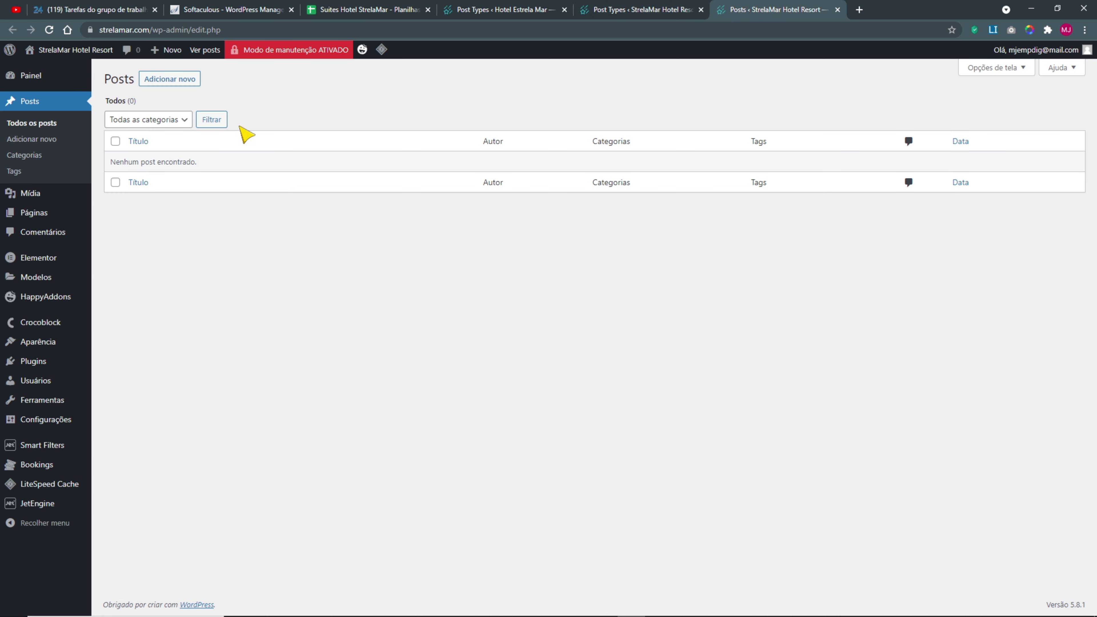
click(173, 79)
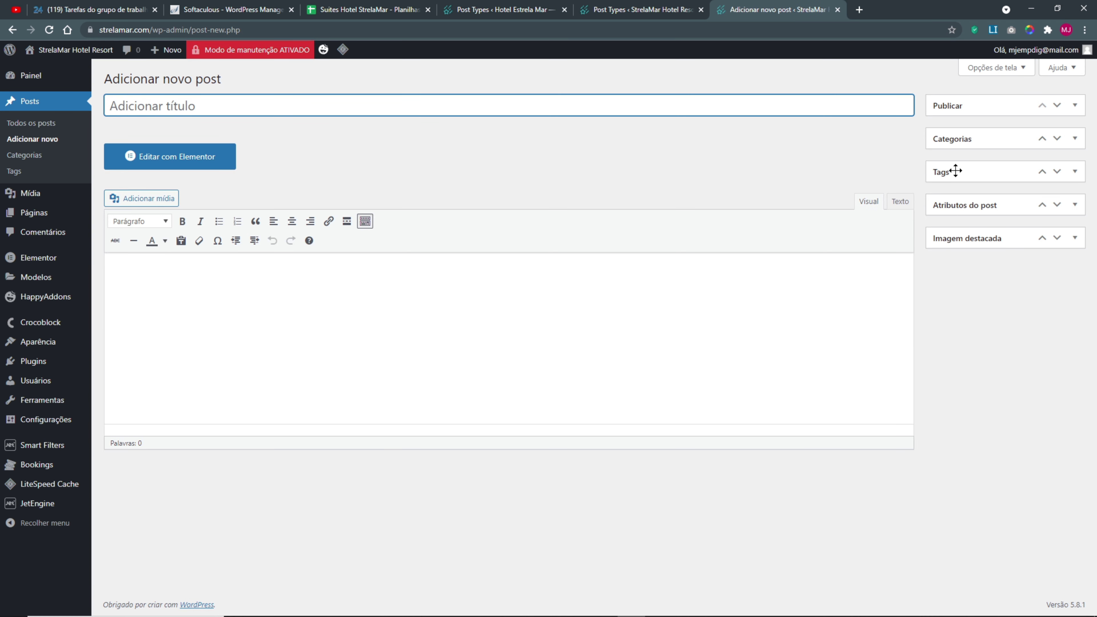
click(259, 294)
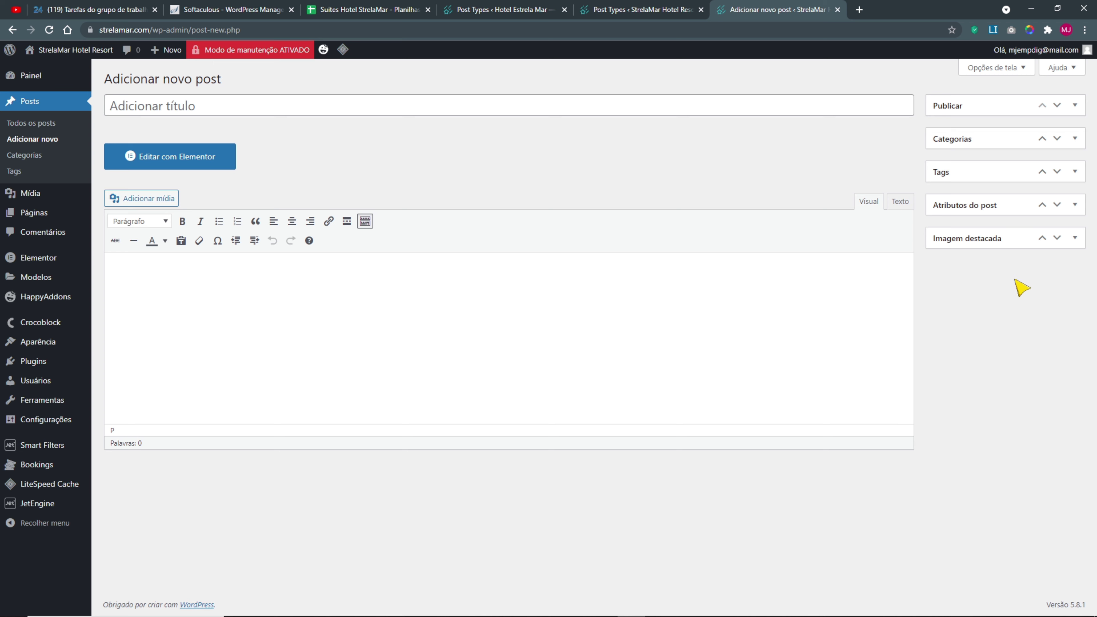
click(979, 239)
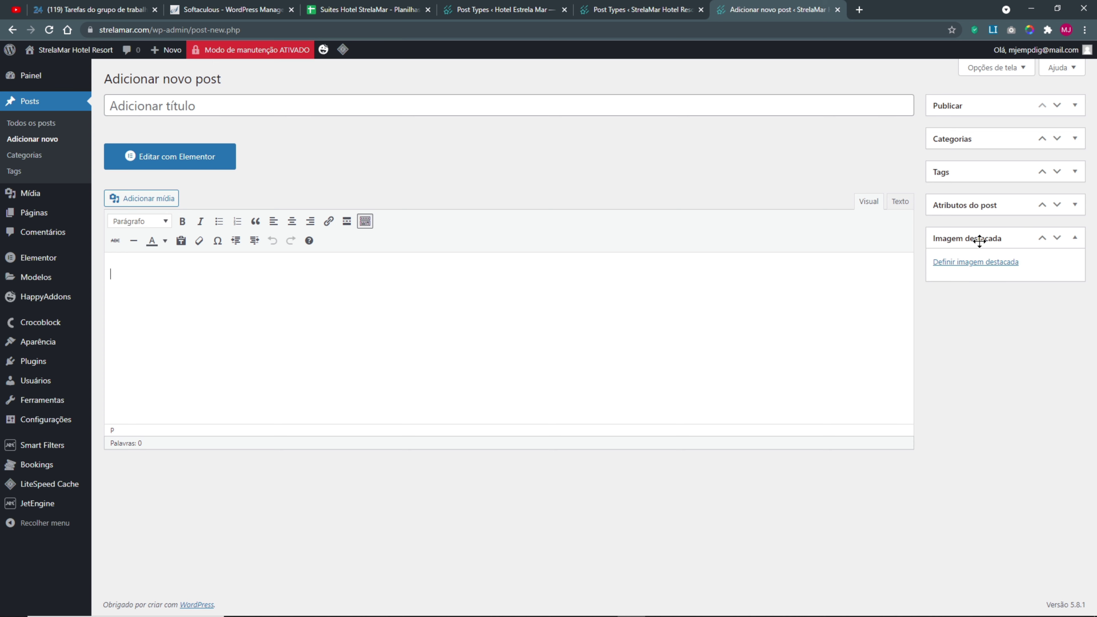
click(837, 9)
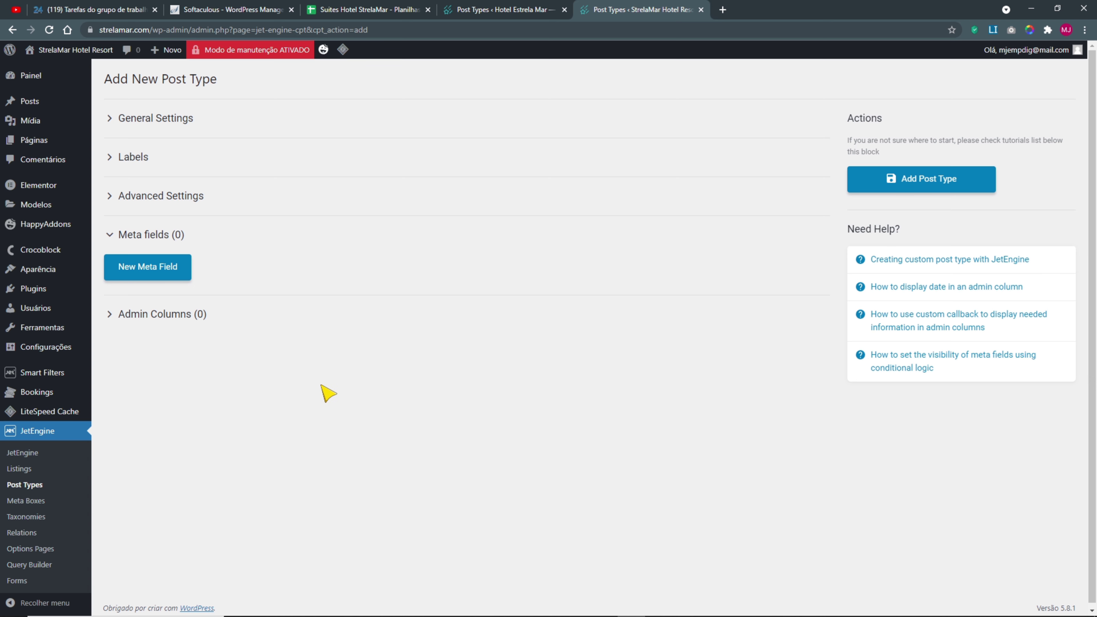
- Collapse Advanced Settings and General Settings on the Hotel Estrela Mar site's Suites post type and review its meta fields list
click(502, 9)
scroll(179, 318, up, 4)
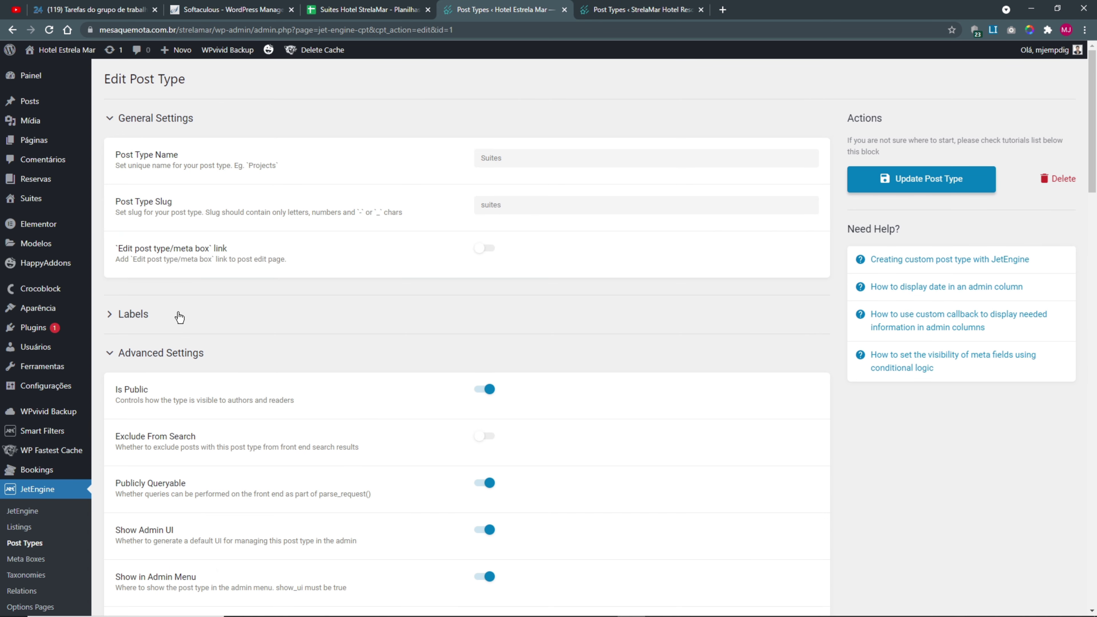
click(127, 353)
click(118, 122)
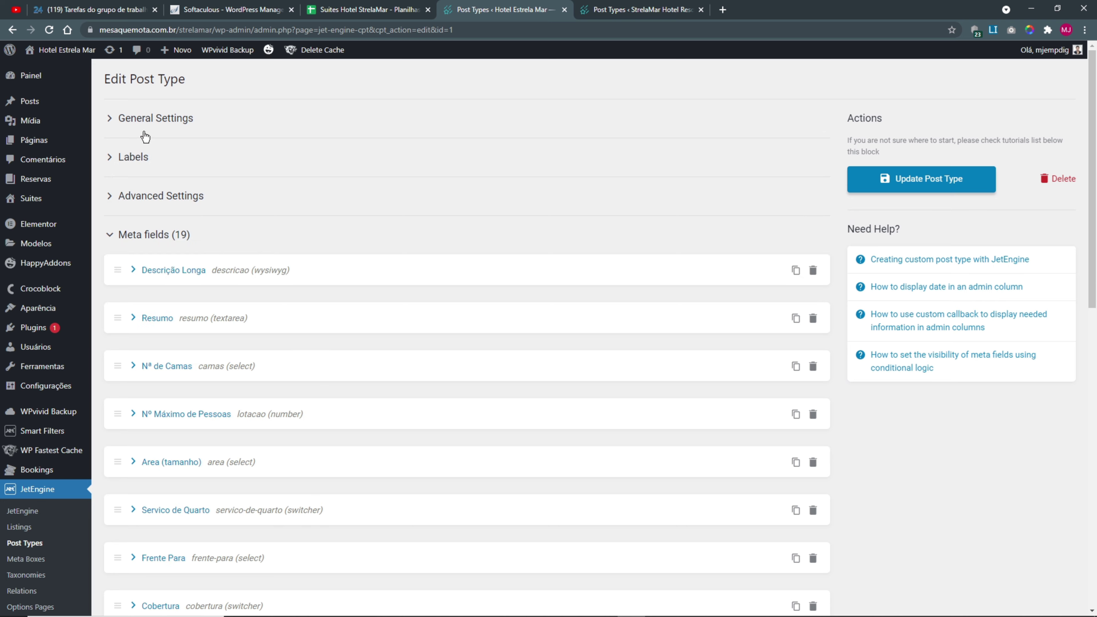
scroll(296, 296, down, 2)
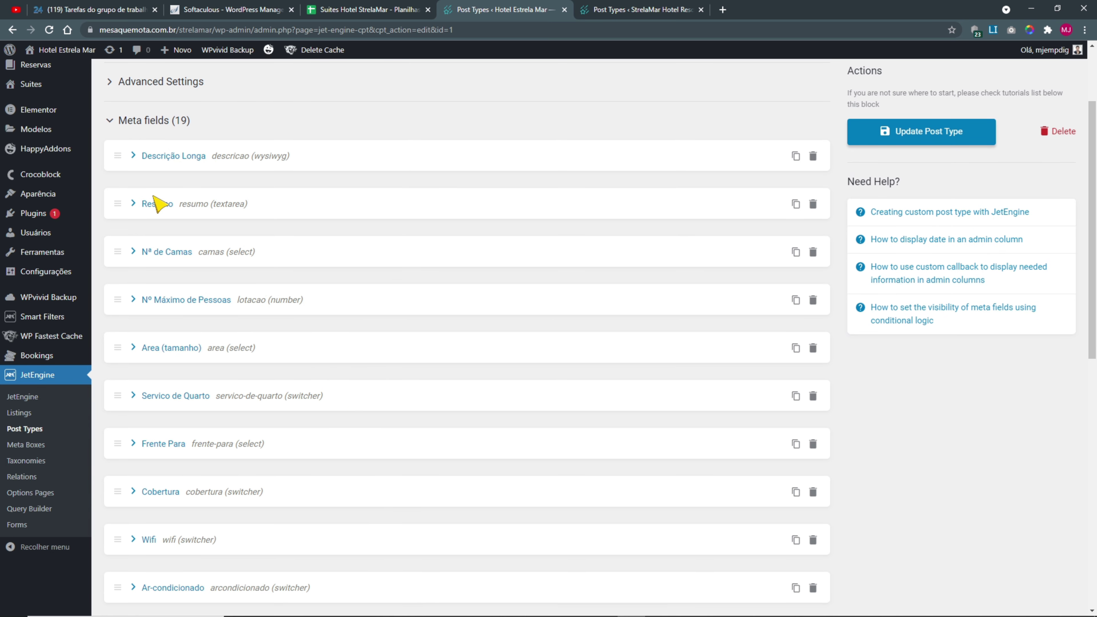
scroll(151, 250, up, 2)
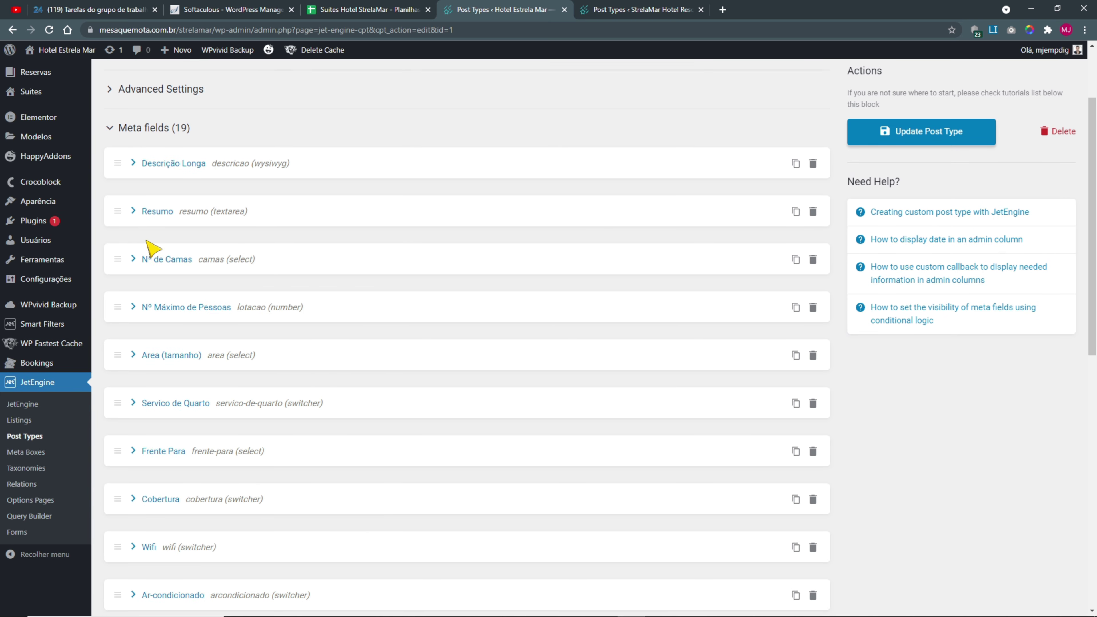
- Open the Hotel Estrela Mar site's new suite form and look over the price, Descrição Longa and Resumo fields
mouse_move(32, 207)
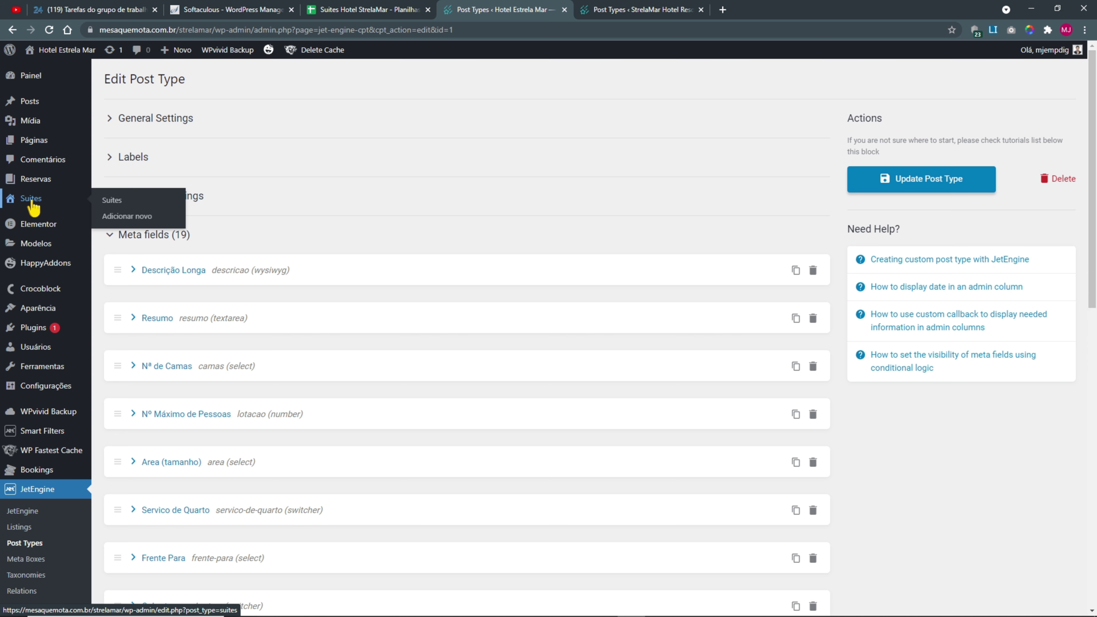
middle_click(104, 216)
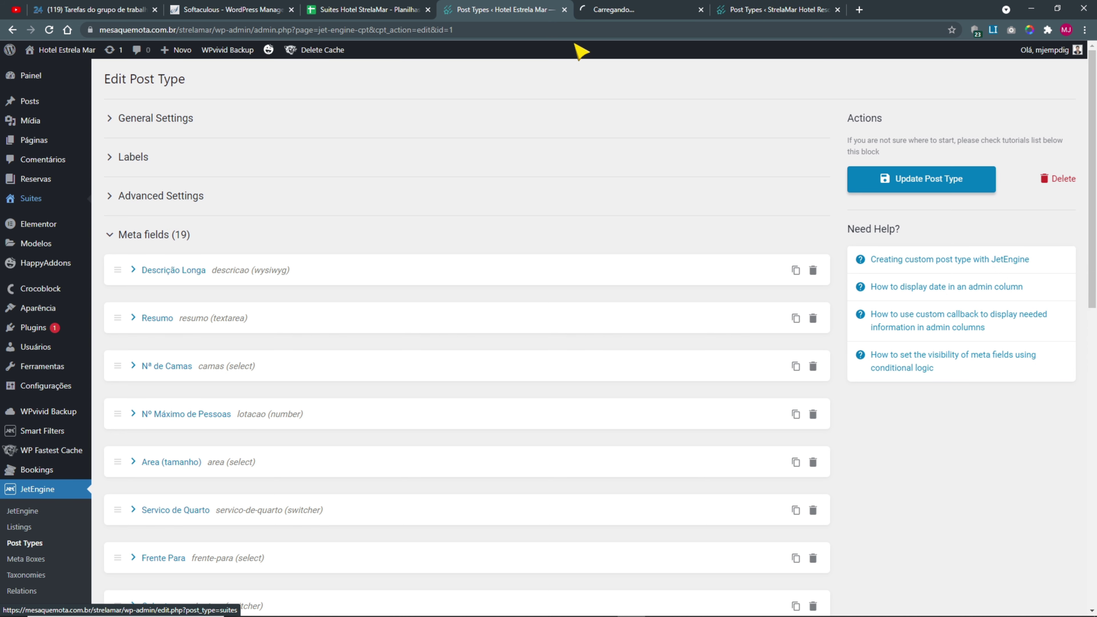
click(621, 12)
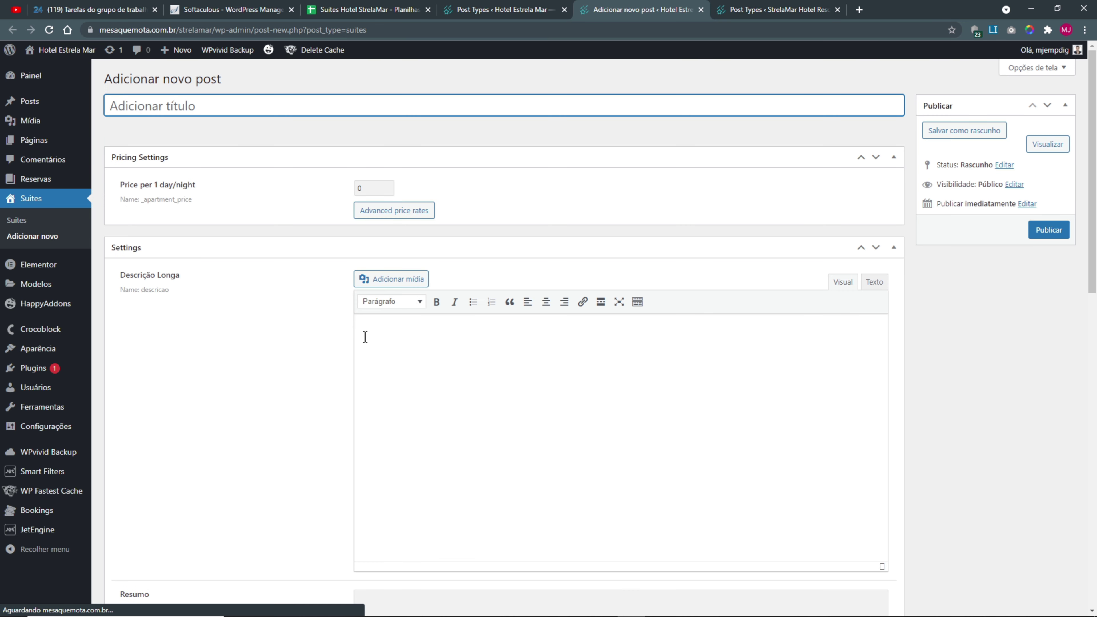
click(361, 192)
scroll(421, 269, down, 4)
click(421, 269)
scroll(441, 245, down, 4)
click(443, 290)
scroll(443, 292, down, 4)
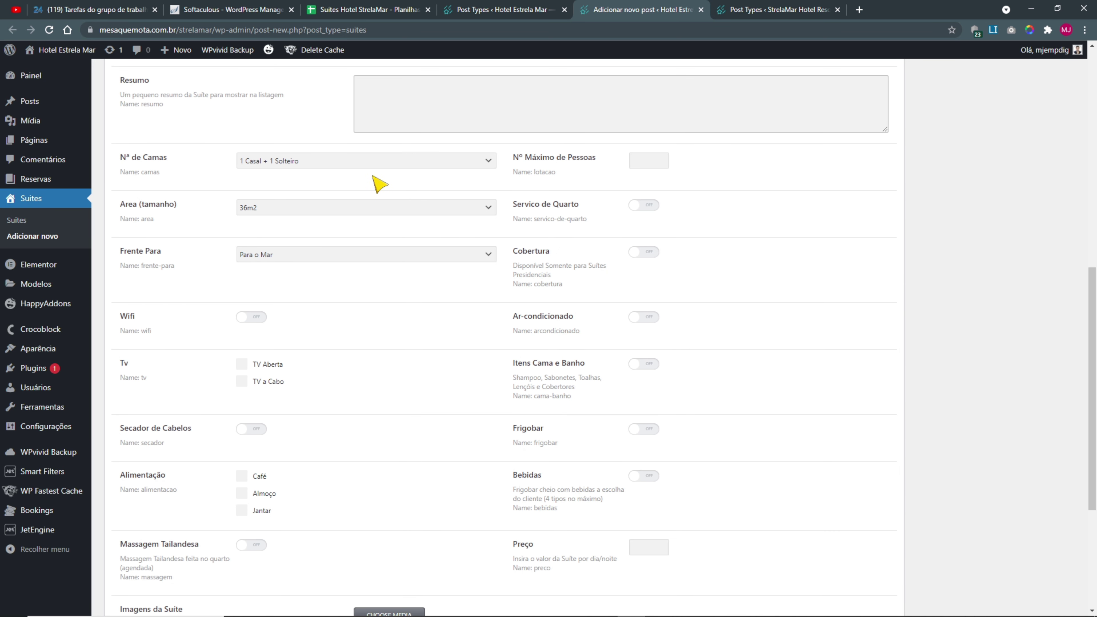
- View the options offered by the Nº de Camas, Area (tamanho) and Frente Para select fields
click(281, 161)
click(281, 189)
click(276, 208)
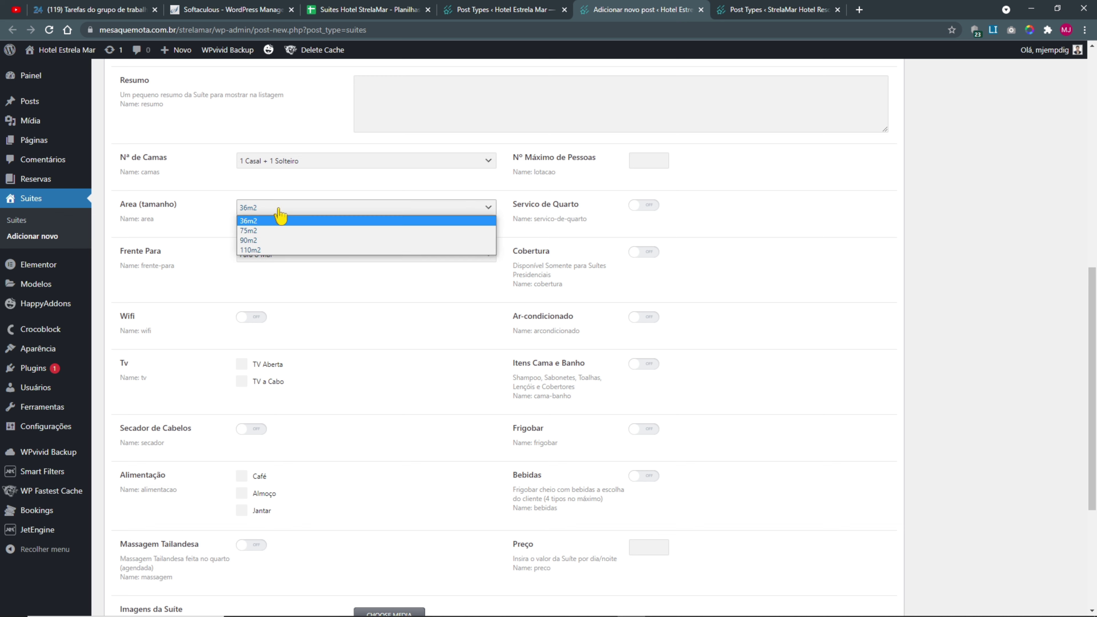
click(241, 277)
click(264, 255)
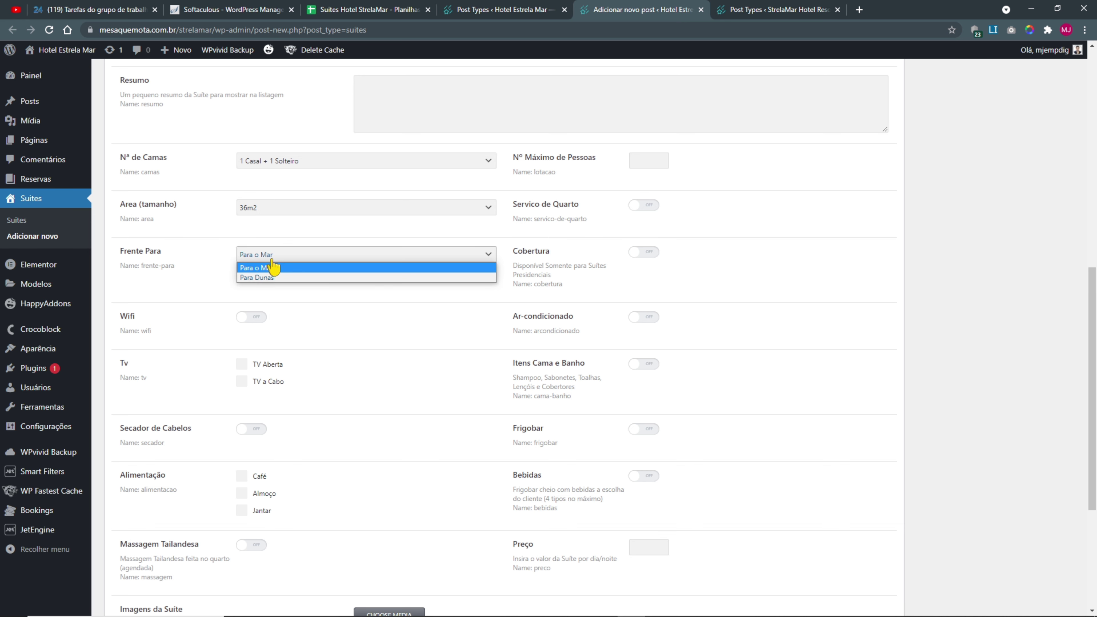
click(211, 291)
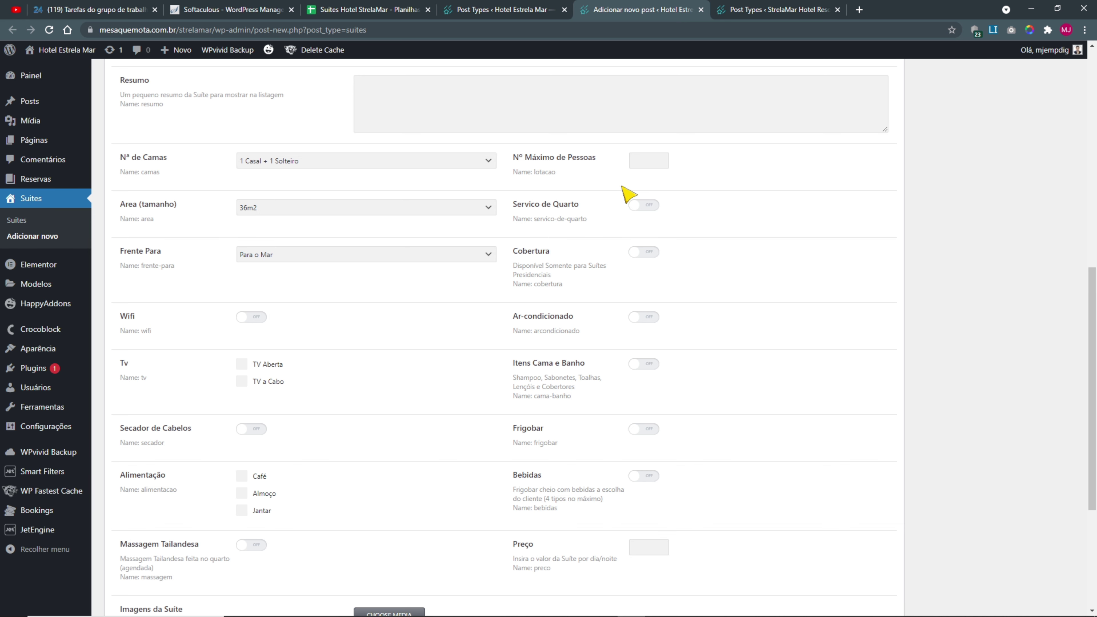
- Try out the Nº Máximo de Pessoas number field, leave it empty, and view the remaining suite fields through Imagens da Suite
click(654, 161)
key(BackSpace)
key(BackSpace)
key(BackSpace)
key(BackSpace)
key(BackSpace)
click(616, 242)
scroll(695, 467, down, 5)
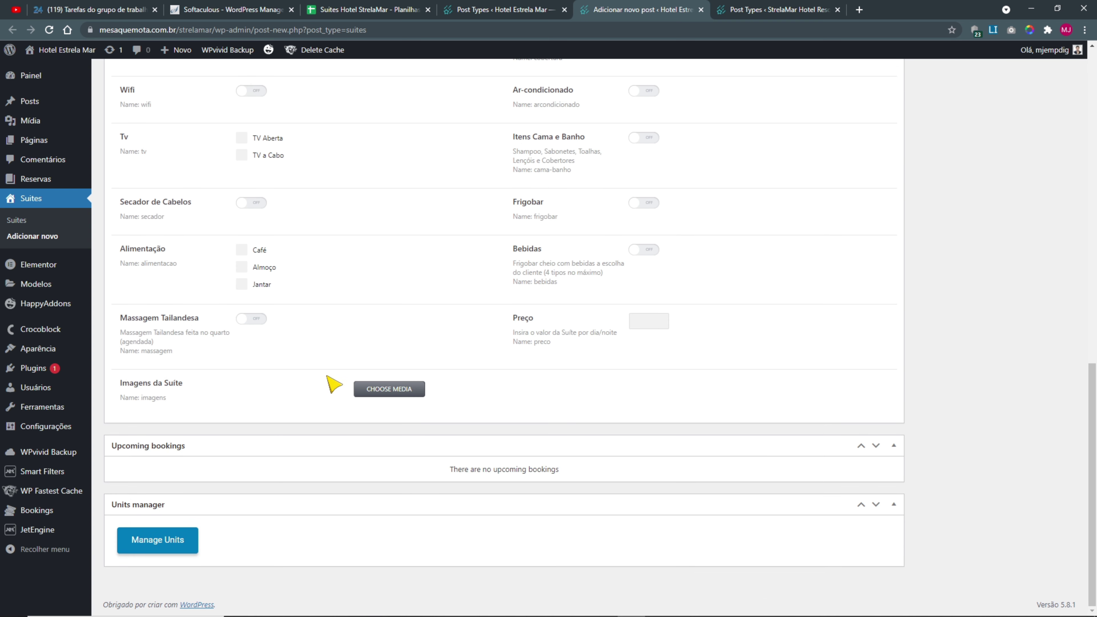
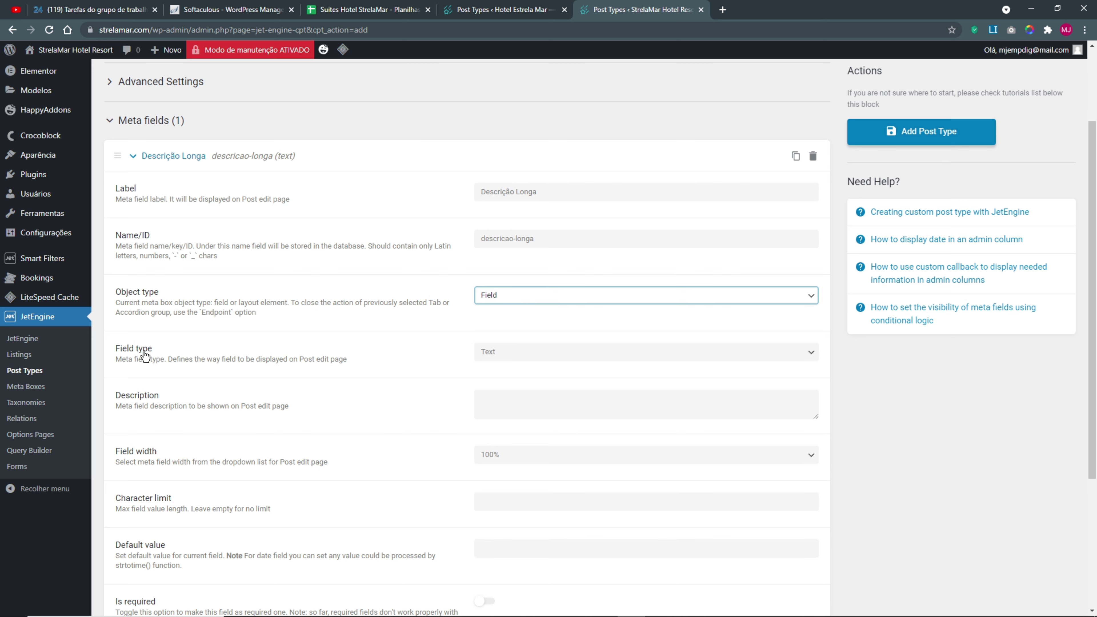
- Set the Descrição Longa meta field's type to WYSIWYG and its description to "Insira a descrição longa da suíte com os detalhes..."
click(506, 354)
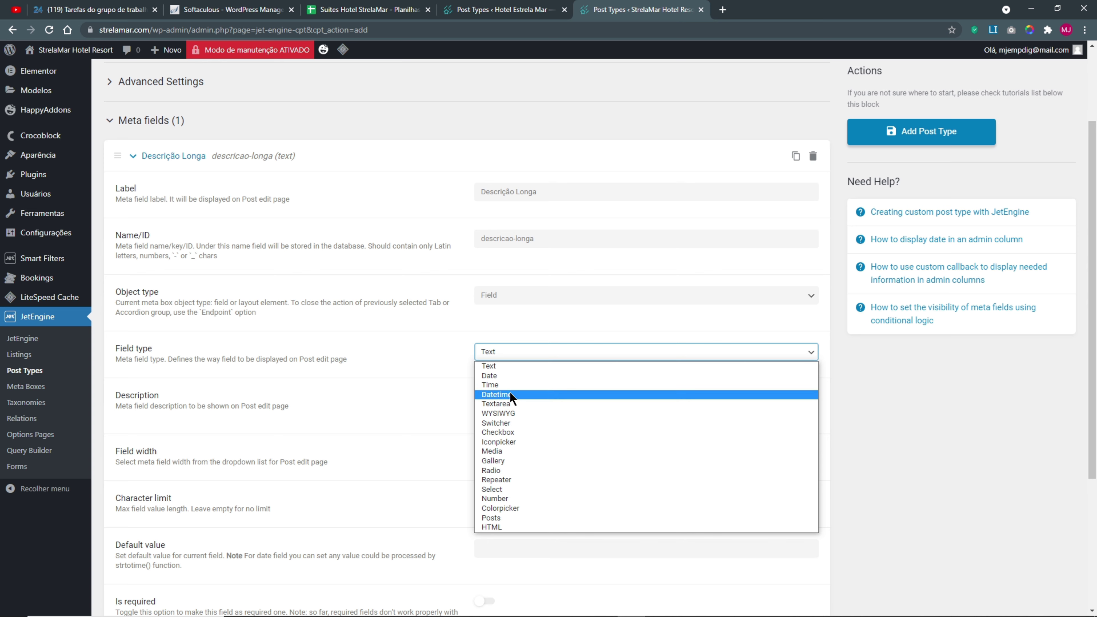
click(496, 414)
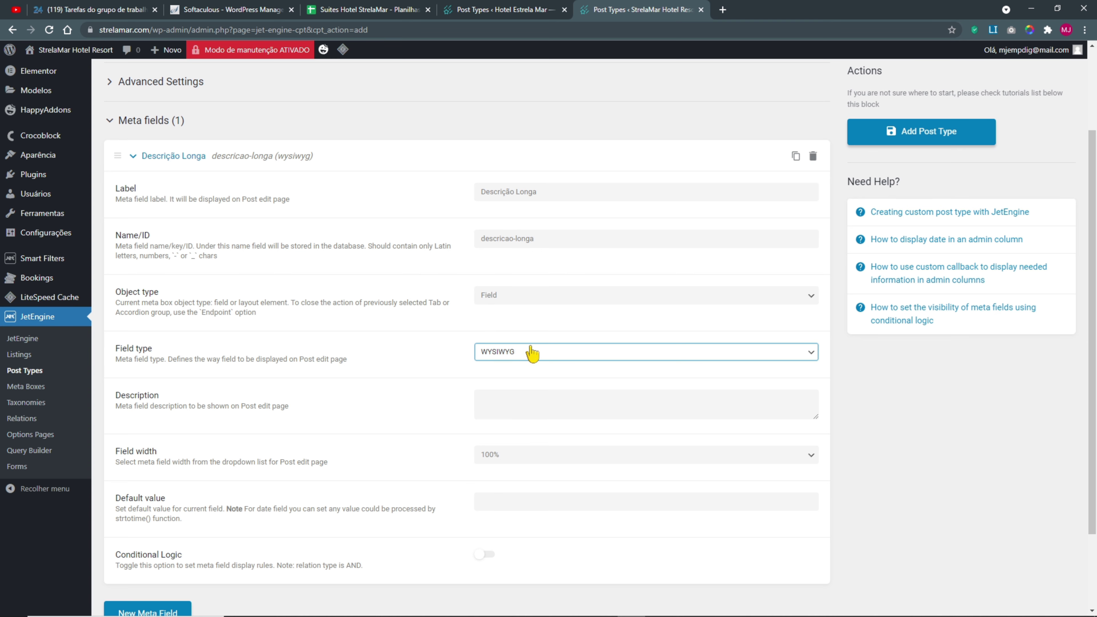
scroll(527, 350, down, 2)
click(512, 308)
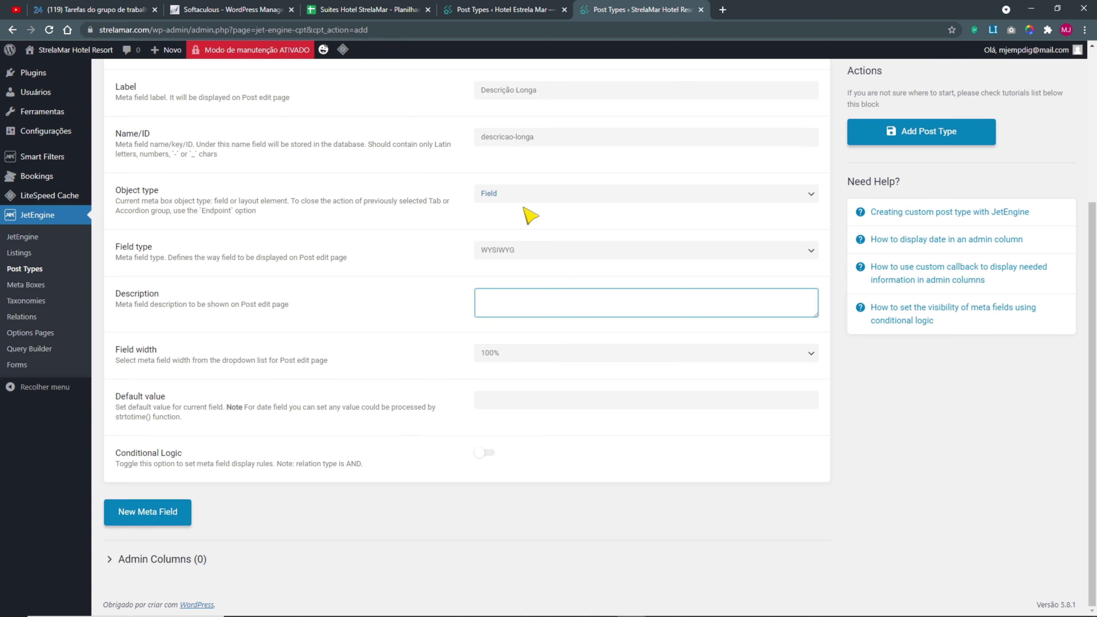
scroll(497, 206, up, 3)
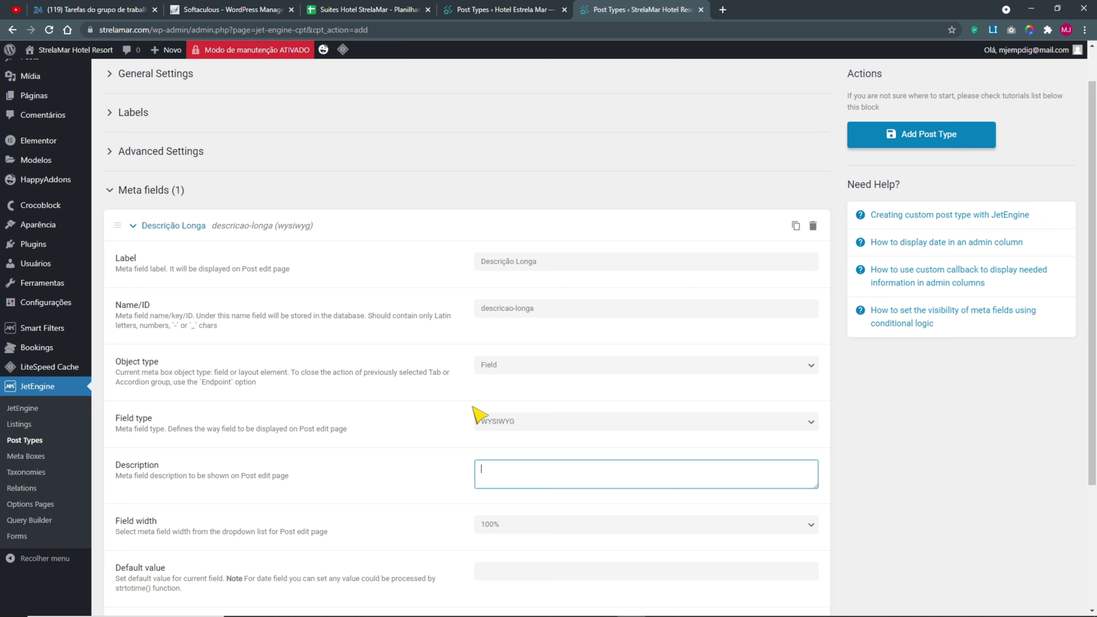
text(Insira a descrição longa da suite com os detalhes...)
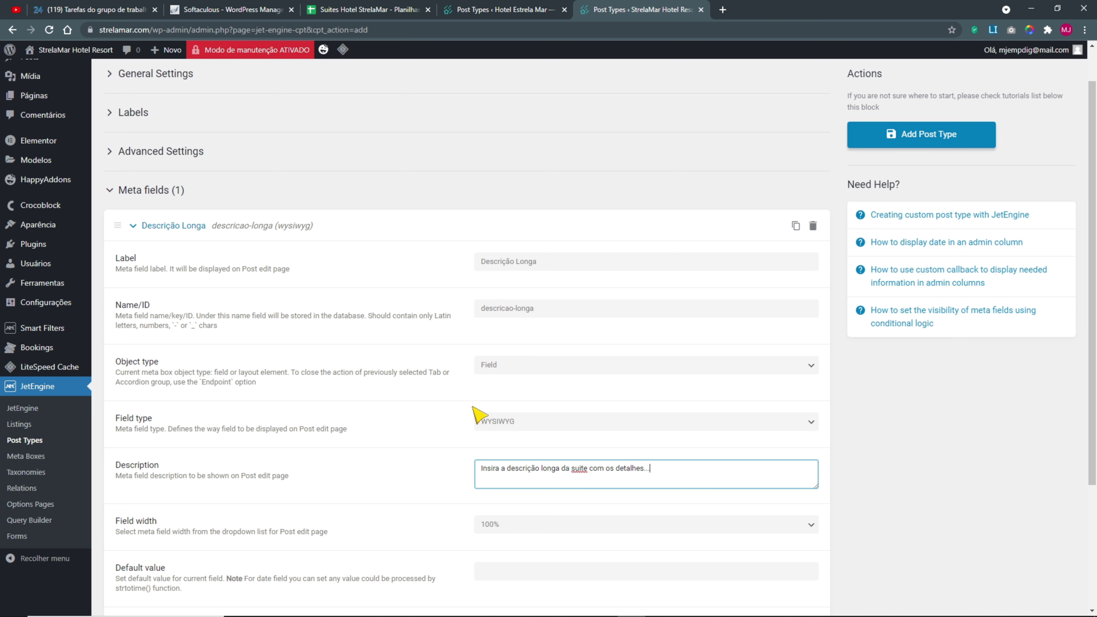
right_click(583, 470)
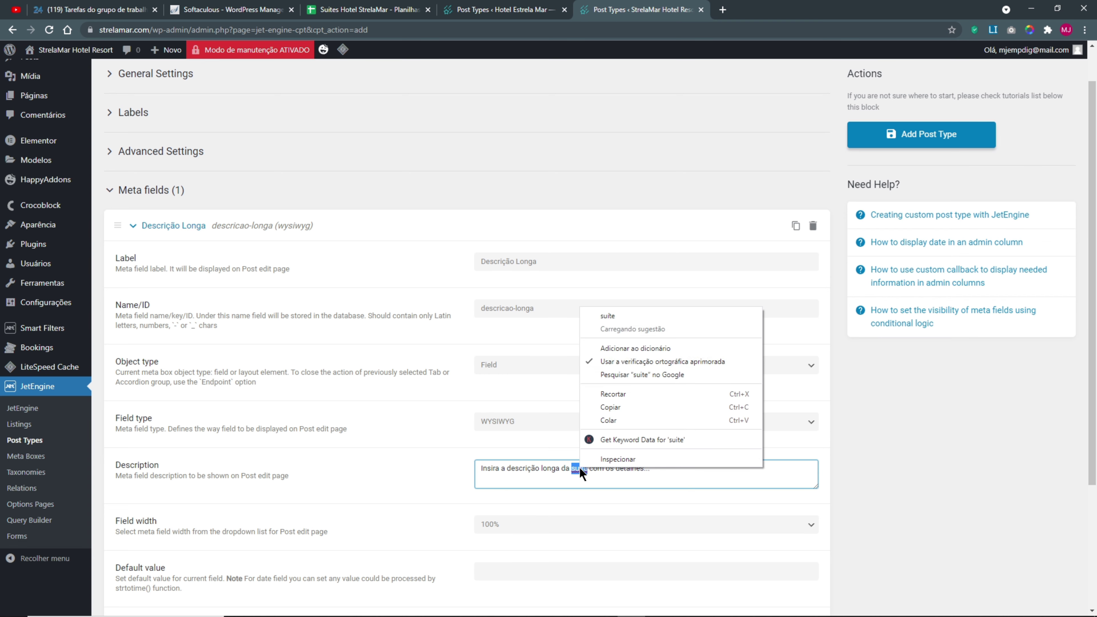
click(615, 317)
scroll(408, 486, down, 2)
scroll(408, 486, down, 1)
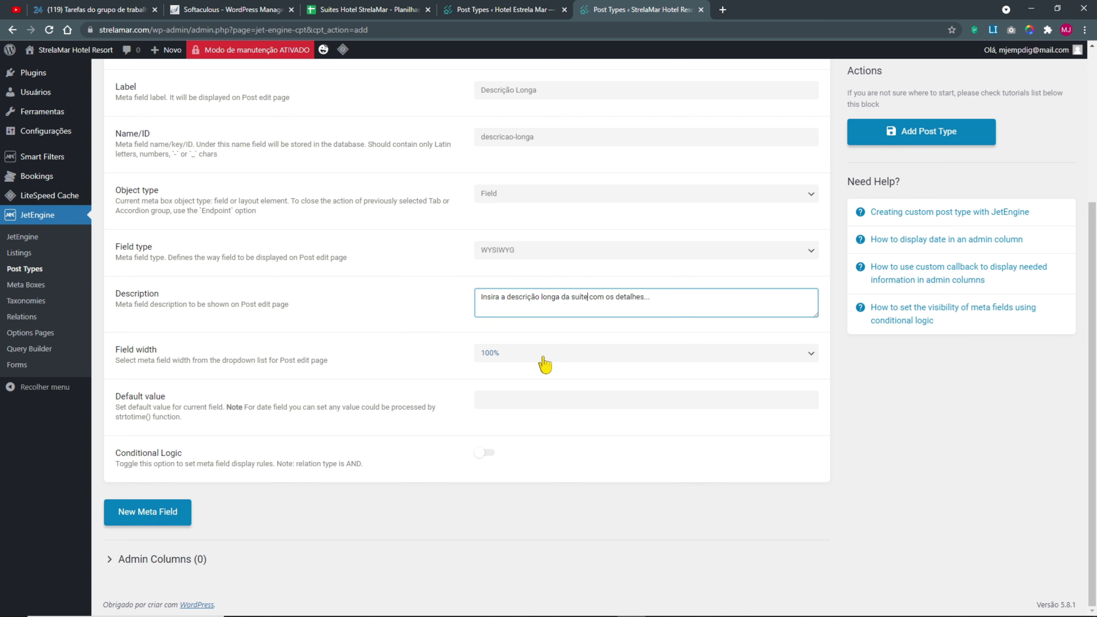
- Reopen the Hotel Estrela Mar site's new suite form and examine how its full-width and half-width fields are laid out
click(514, 12)
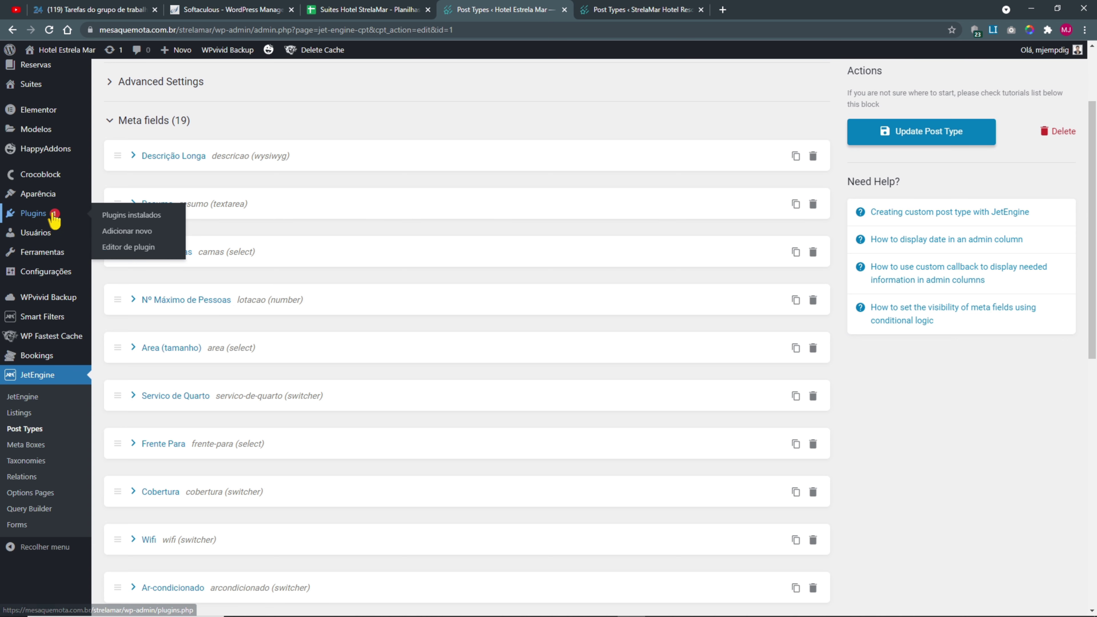
scroll(54, 294, up, 2)
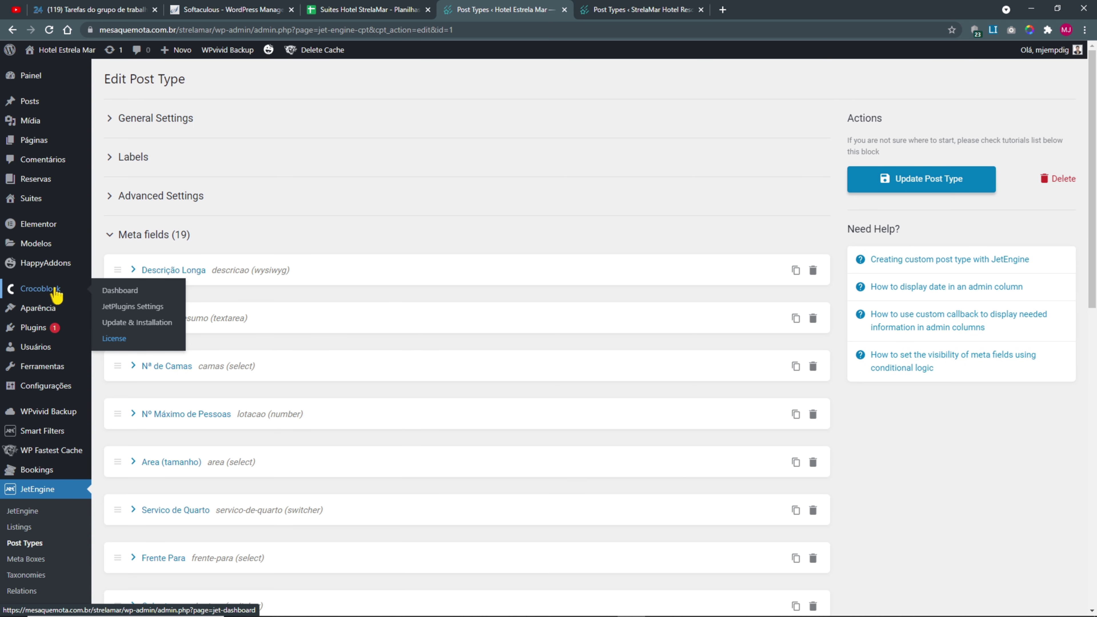
mouse_move(31, 197)
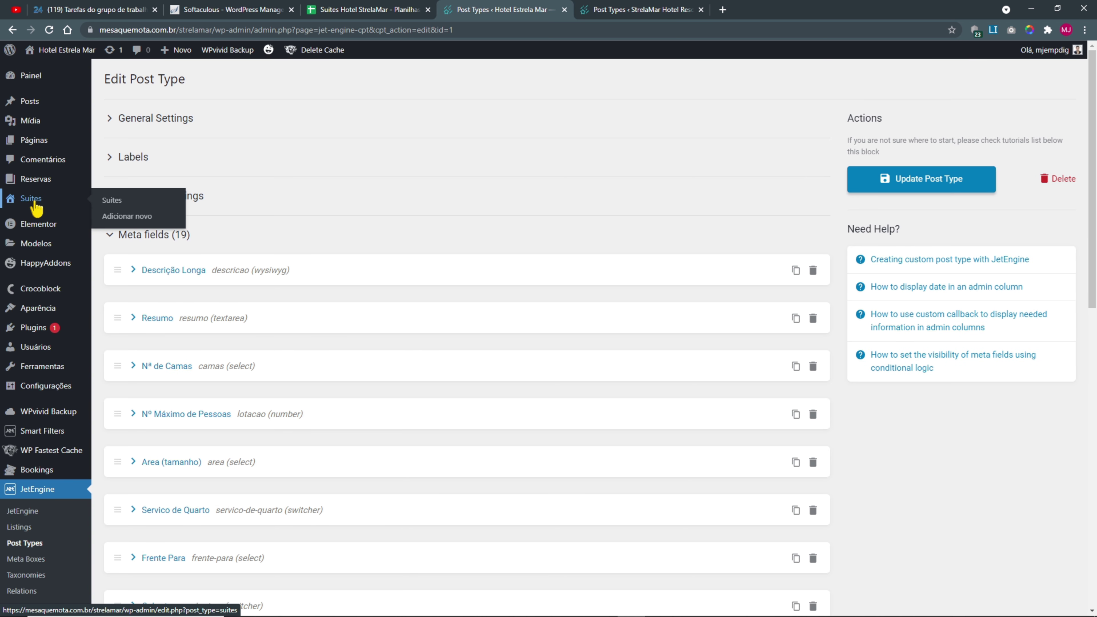
middle_click(124, 216)
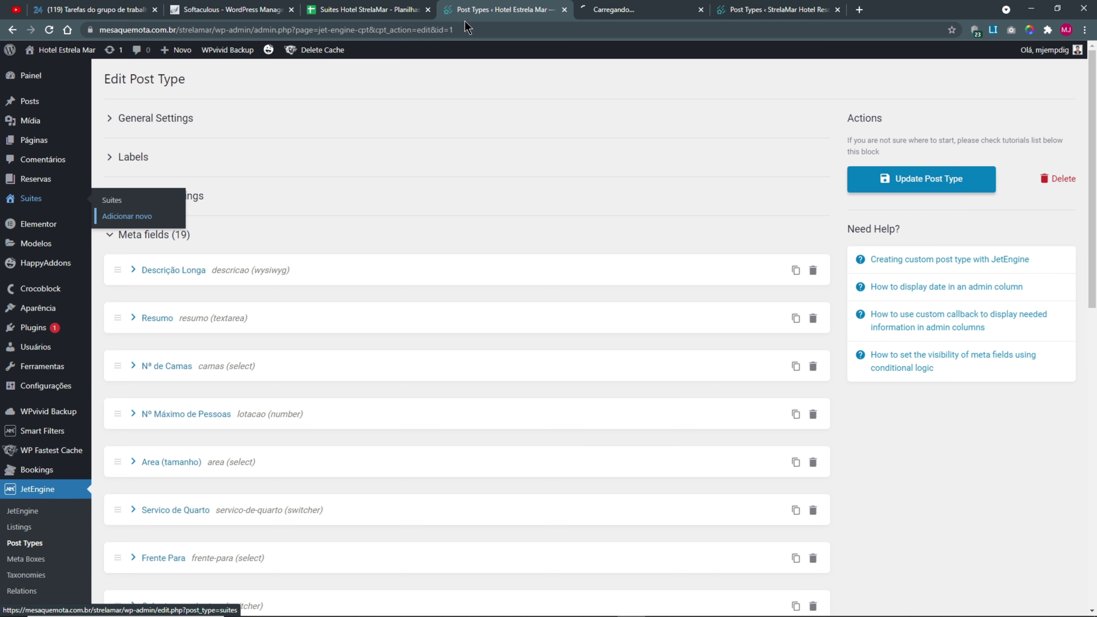
click(621, 15)
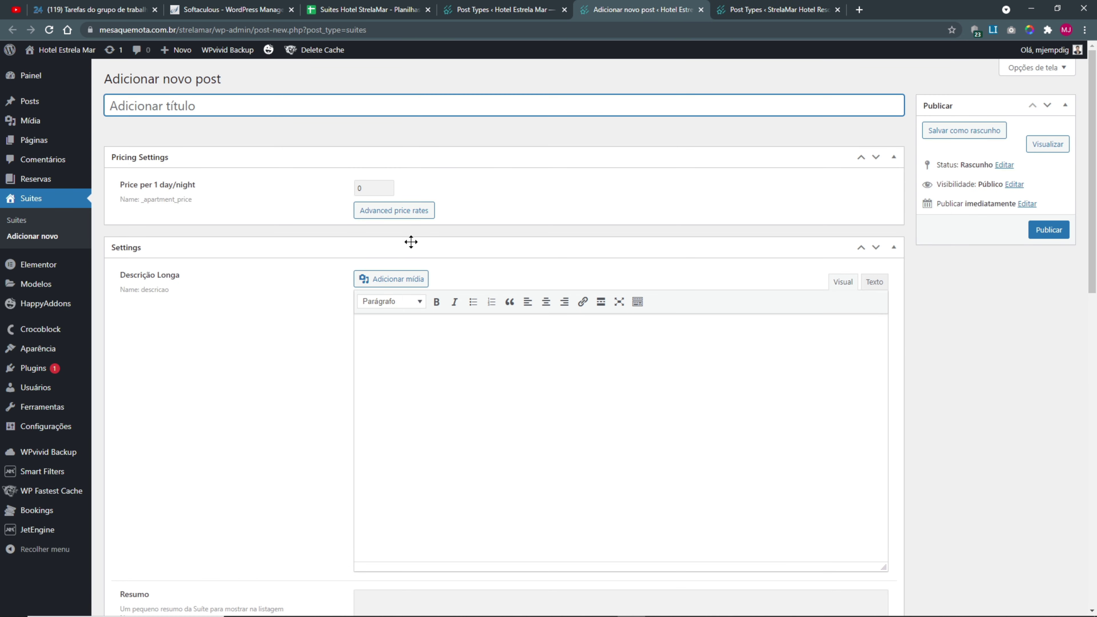
scroll(893, 458, down, 7)
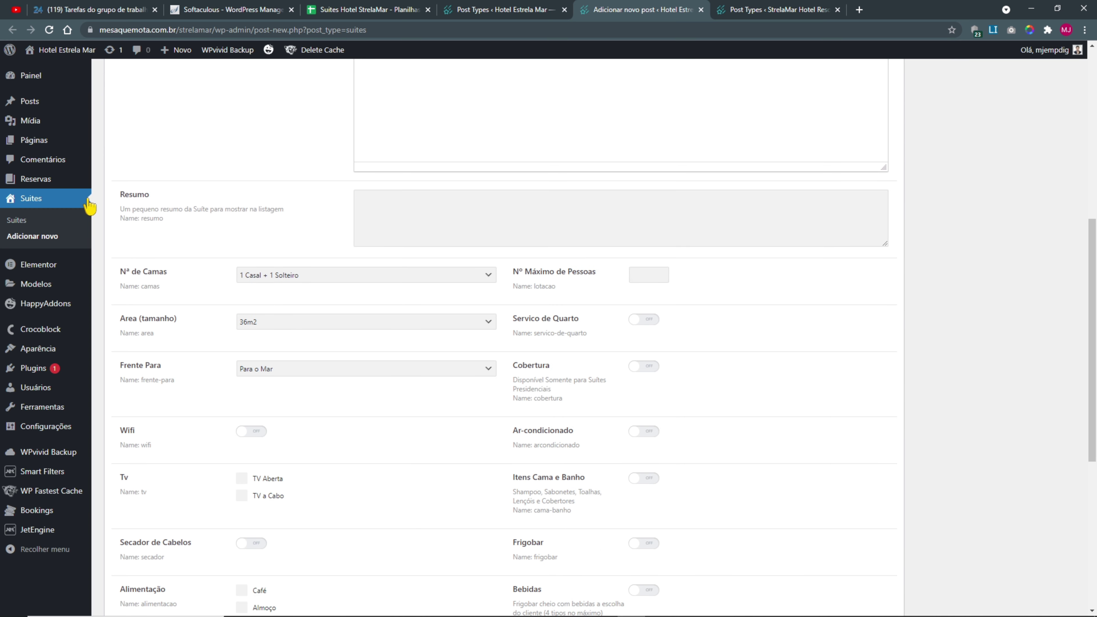
click(441, 233)
scroll(648, 408, down, 1)
scroll(648, 409, up, 1)
- Return to the StrelaMar post type, collapse the Descrição Longa meta field and add a new blank meta field below it
click(740, 12)
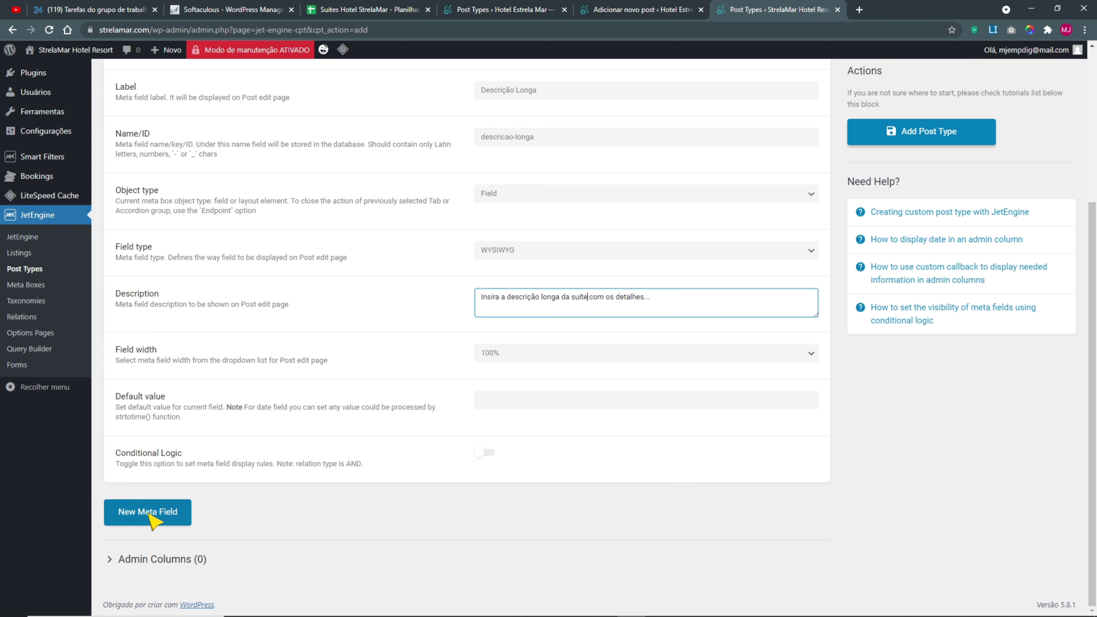
scroll(337, 510, up, 5)
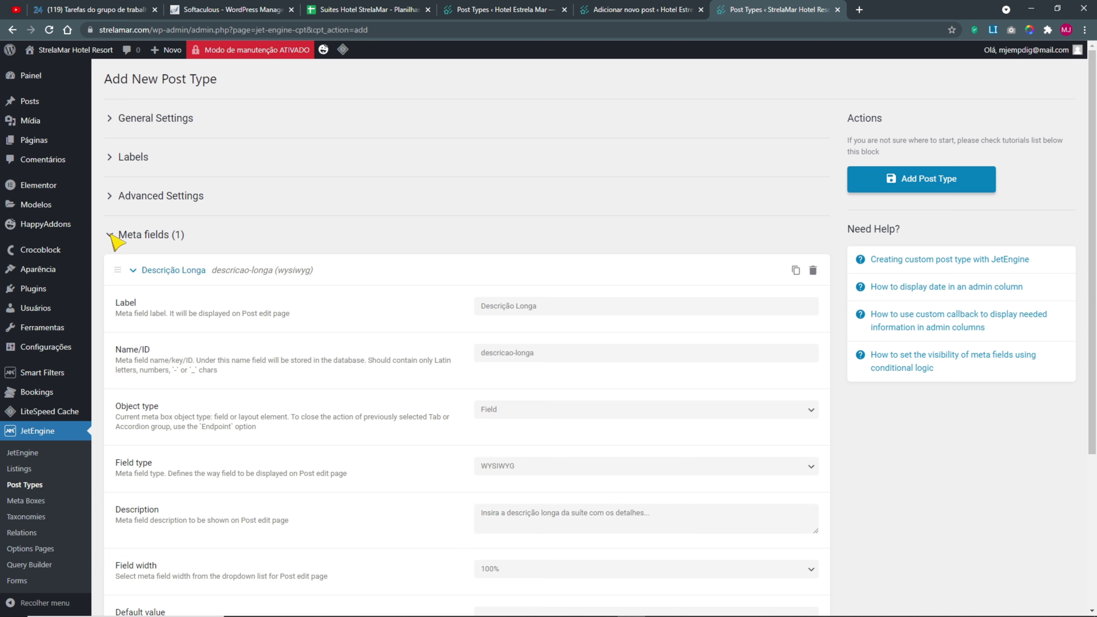
click(113, 237)
click(112, 236)
click(135, 270)
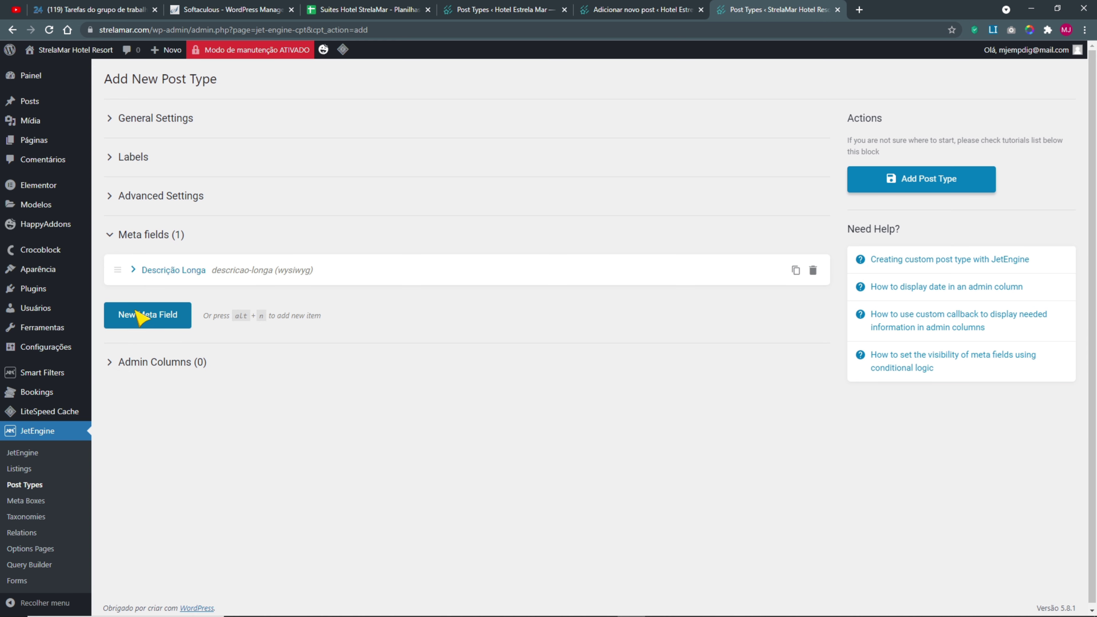
click(140, 319)
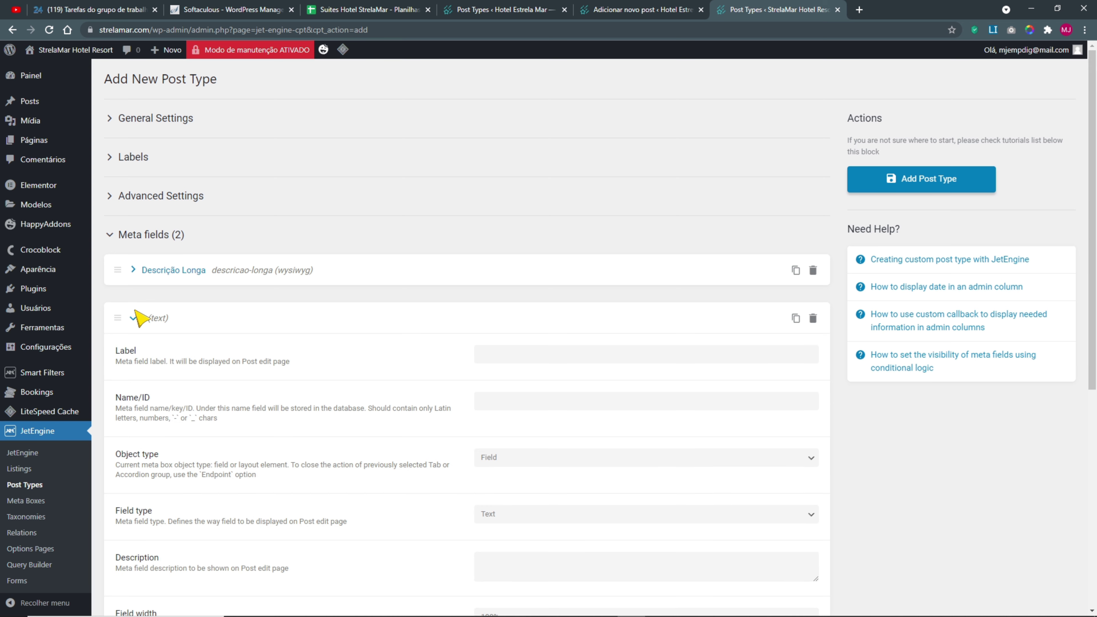
- Check the meta field list on the Hotel Estrela Mar site, then label the blank StrelaMar meta field "Resumo" with the name "resumo"
click(503, 10)
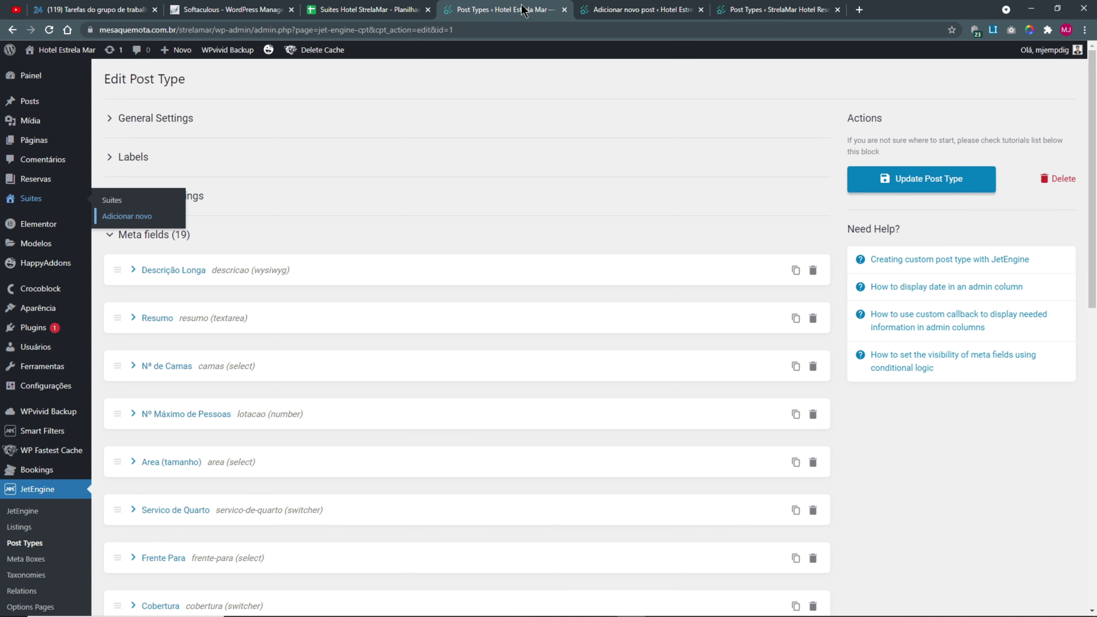
click(756, 9)
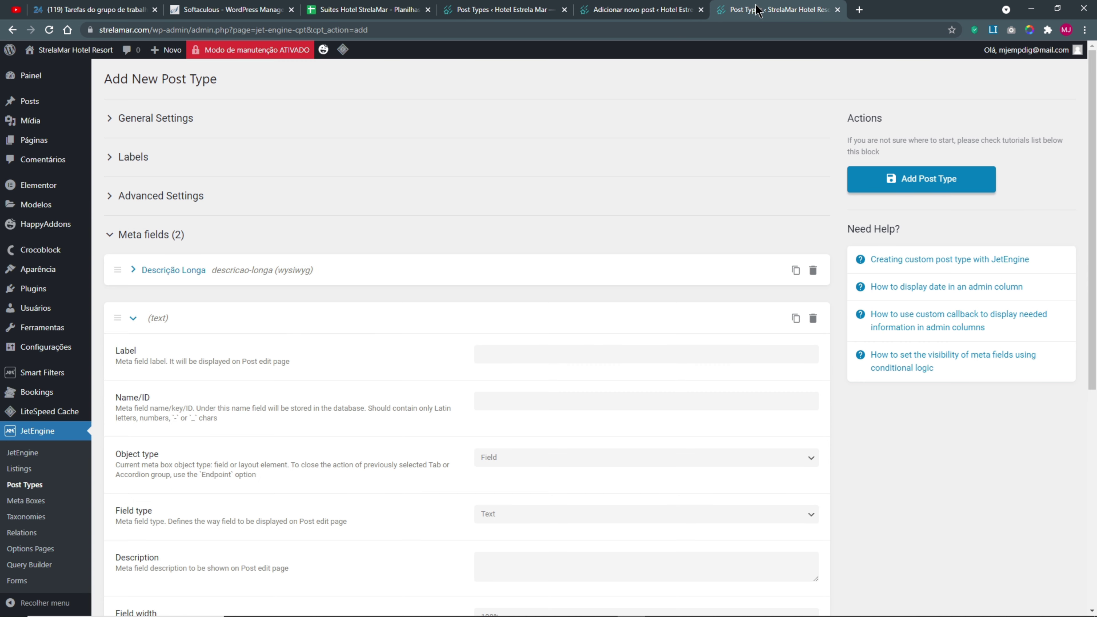
click(551, 365)
text(Resumo)
click(496, 401)
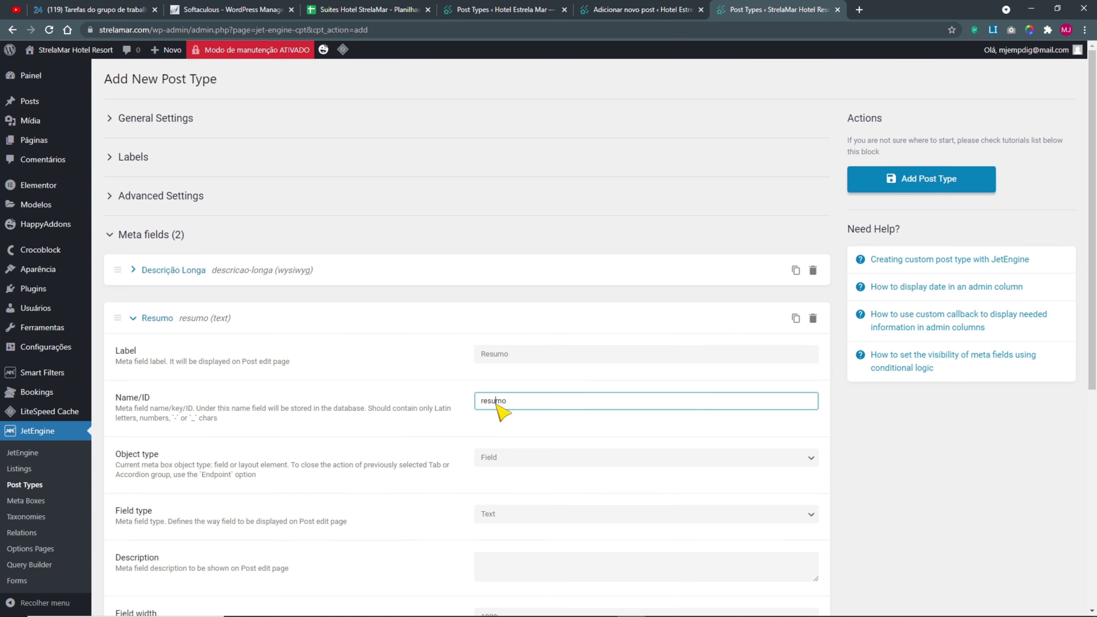
- Set the Resumo meta field's type to Textarea and its description to "Uma breve descrição resumo da suite..."
scroll(518, 389, down, 2)
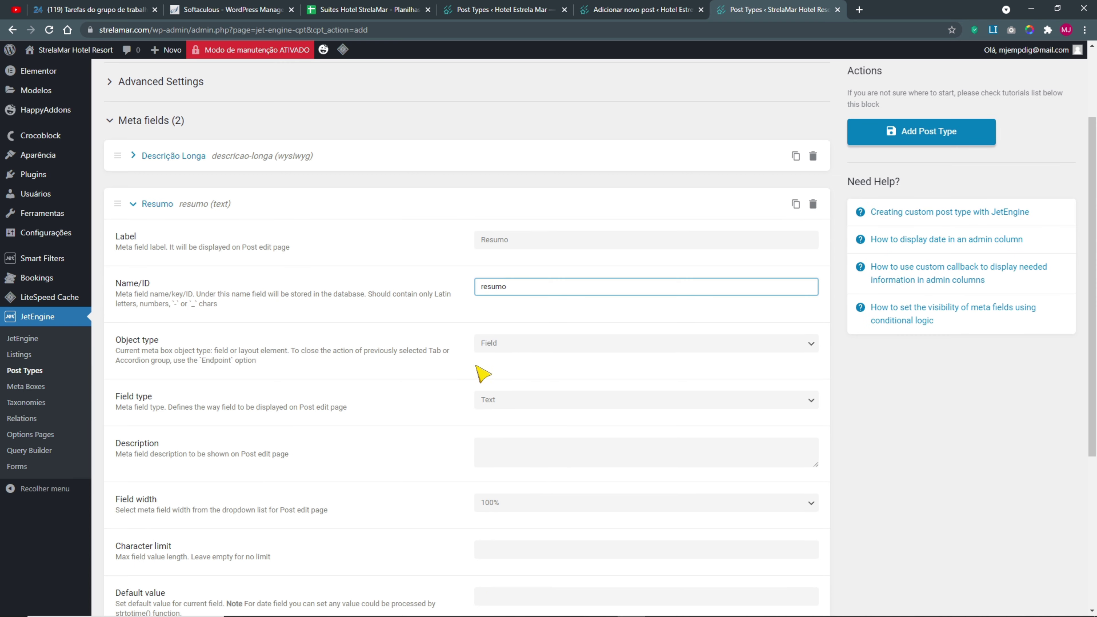
click(504, 405)
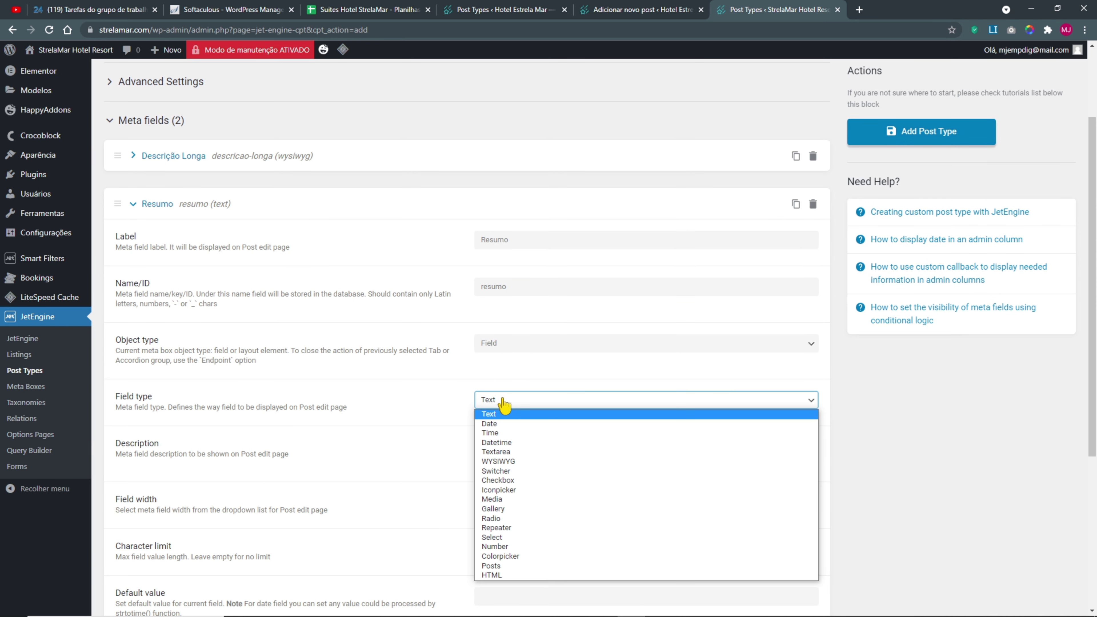
click(500, 451)
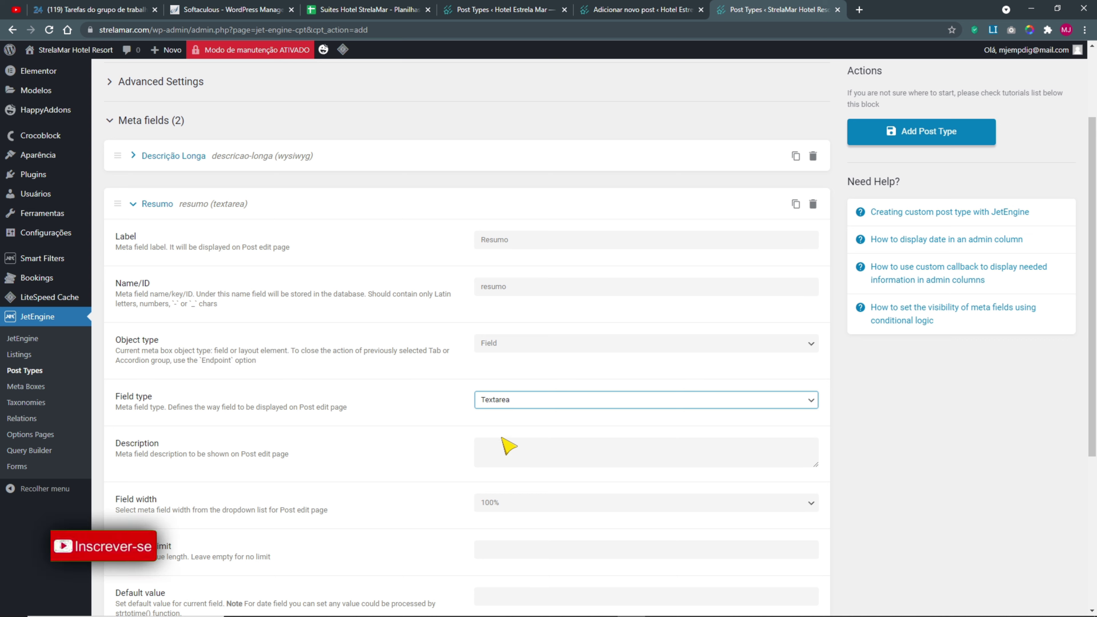
scroll(509, 410, down, 1)
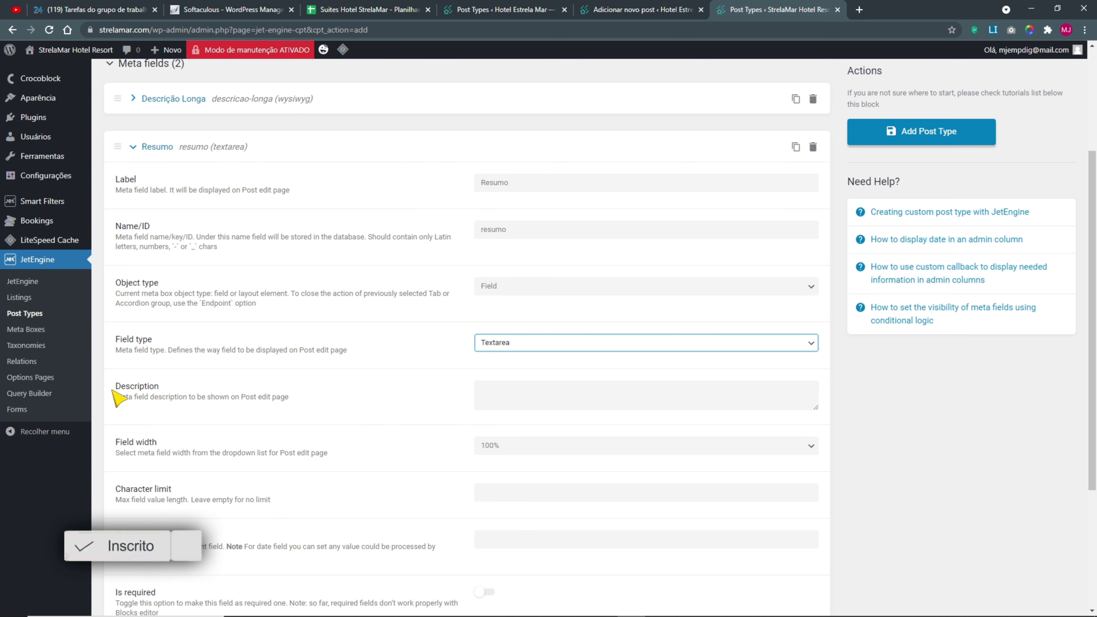
scroll(224, 438, down, 2)
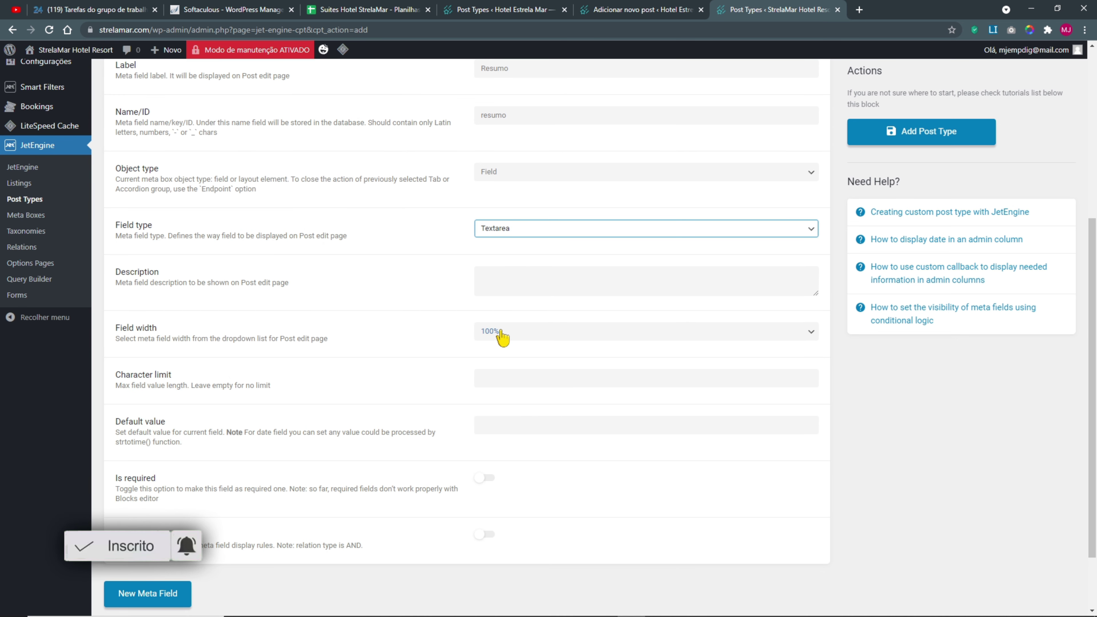
click(509, 280)
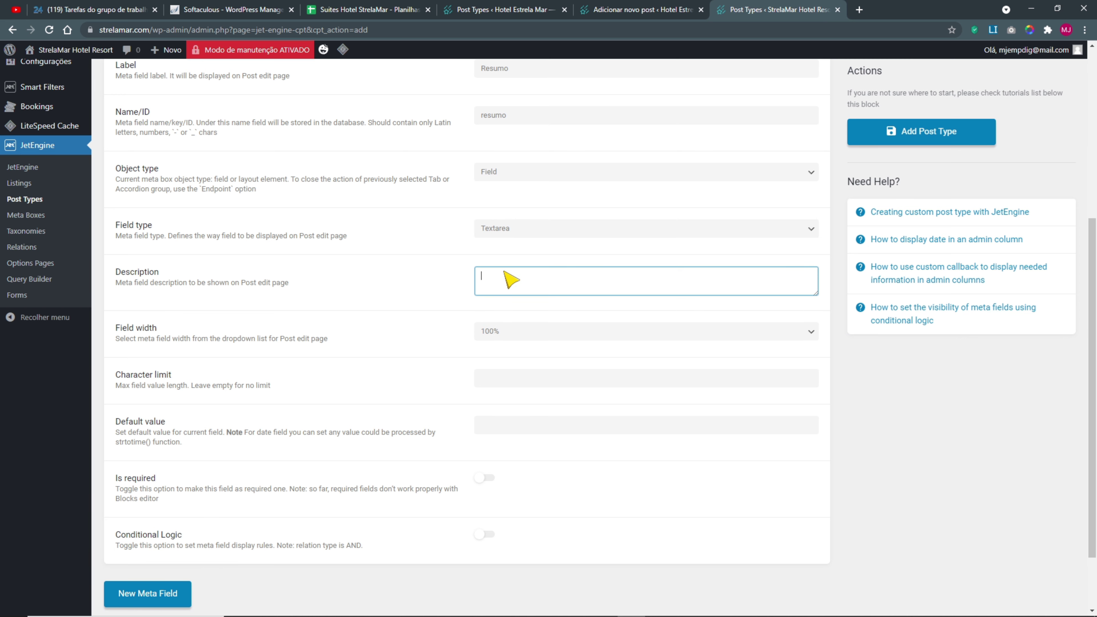
text(Uma breve descrição da)
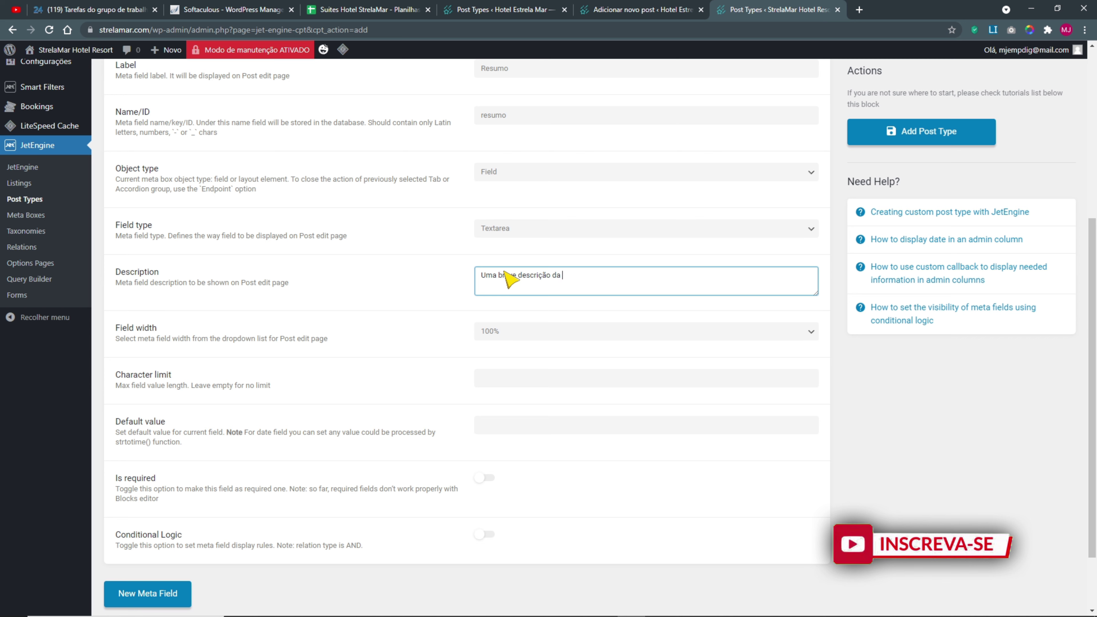
text( suite para ser mostrado)
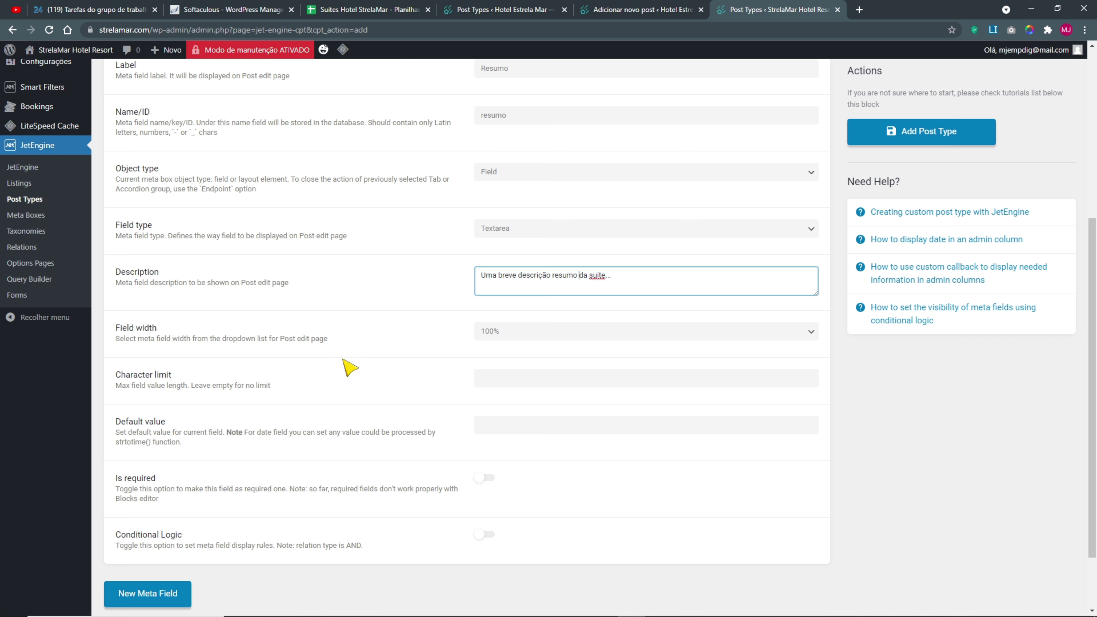
- Limit the Resumo meta field to 70 characters
drag(117, 375, 173, 375)
click(509, 384)
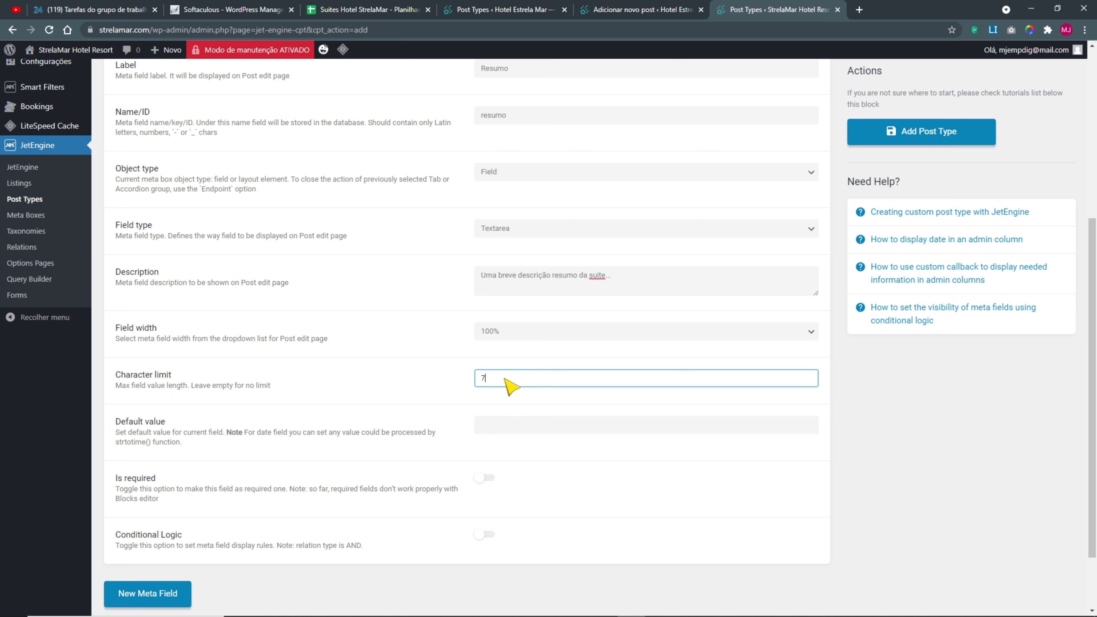
drag(267, 386, 218, 384)
double_click(479, 378)
- Open the Hotel Estrela Mar site's public Suítes page and examine the short summaries on the suite cards, then revisit the new suite form
click(644, 13)
click(510, 10)
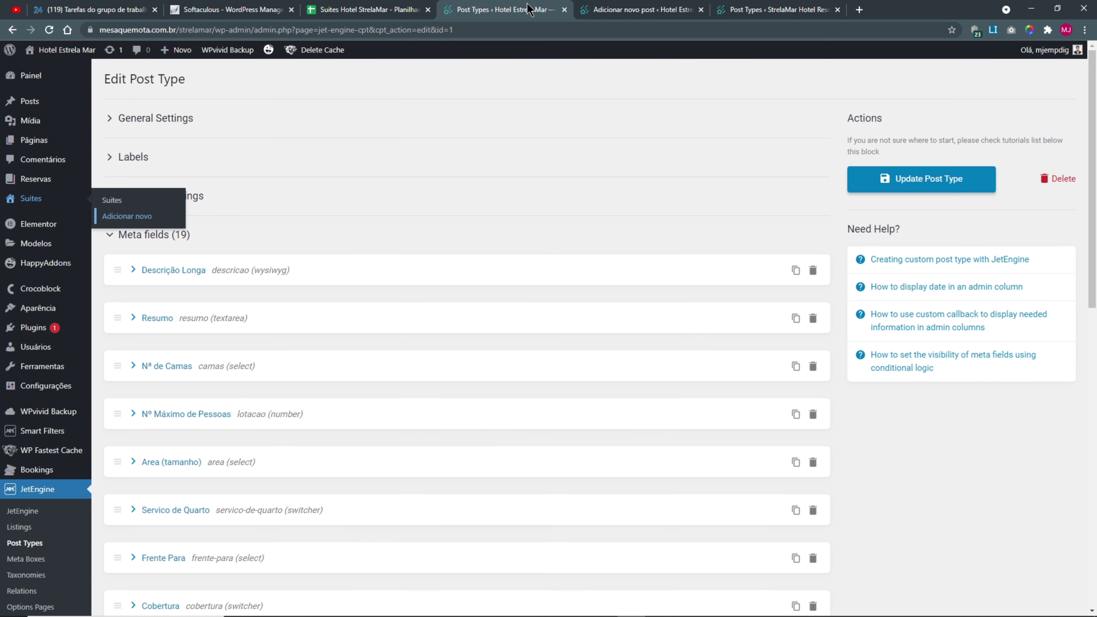
middle_click(175, 49)
click(634, 16)
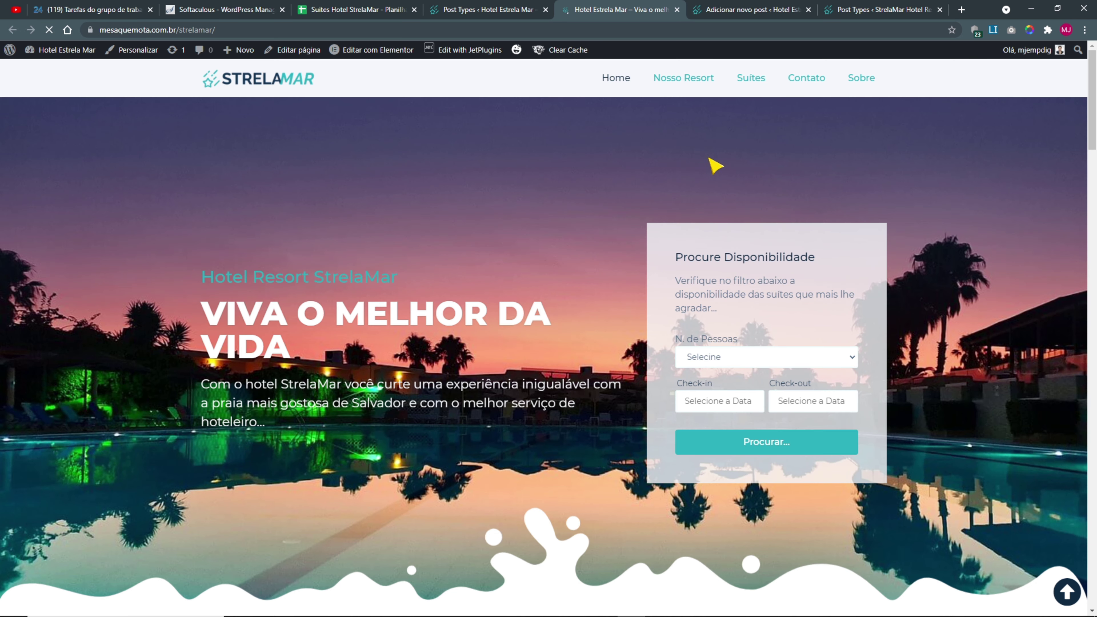
click(752, 80)
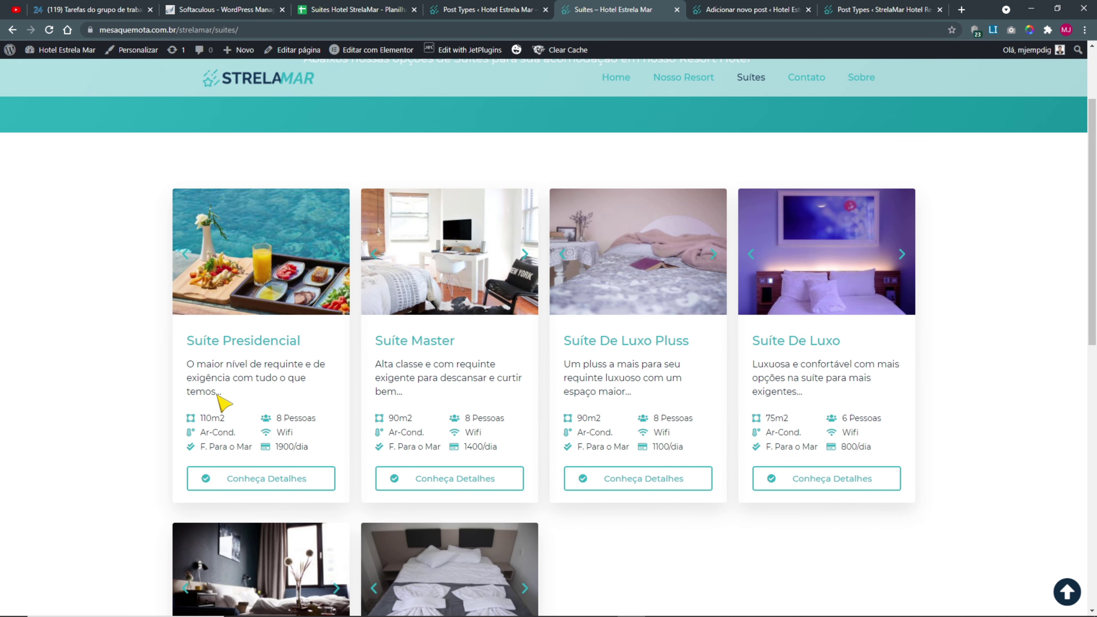
drag(221, 391, 189, 365)
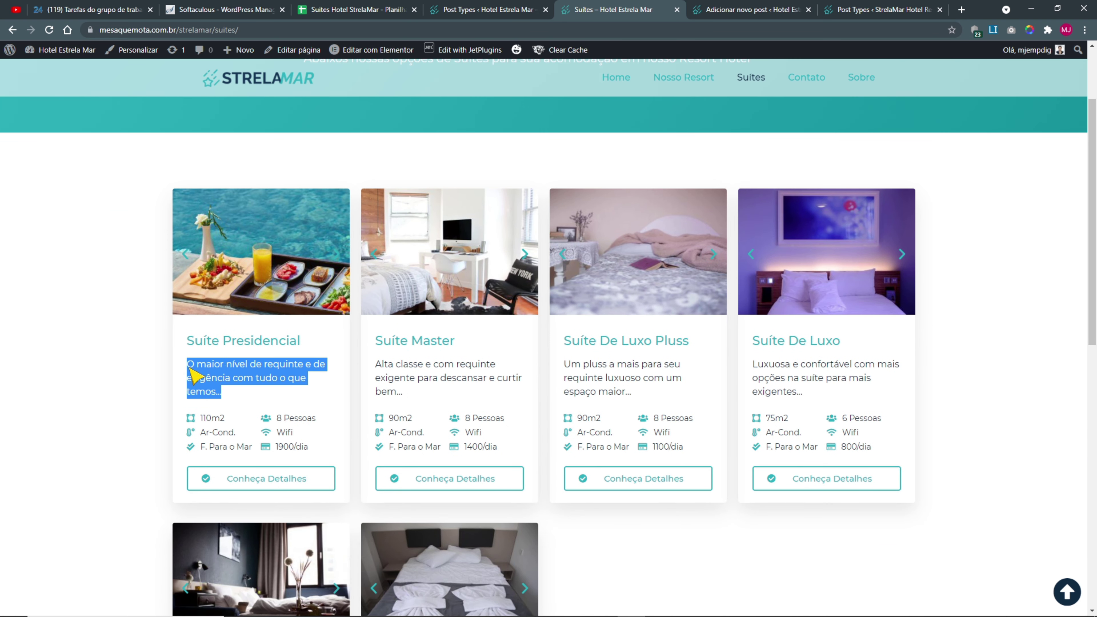
drag(394, 391, 377, 364)
drag(615, 391, 558, 365)
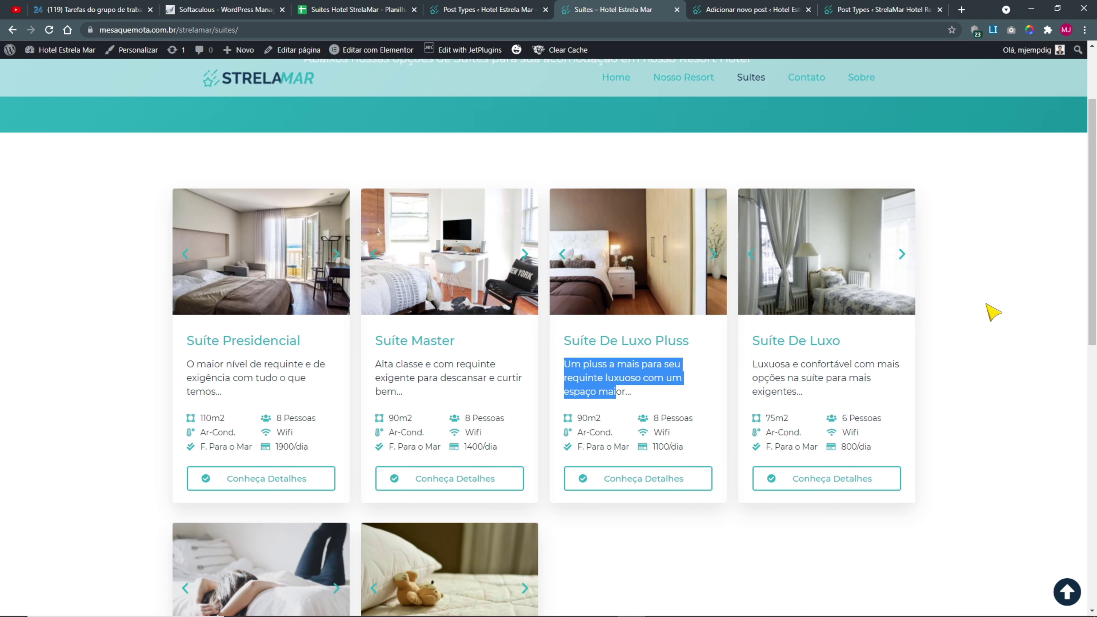
click(749, 13)
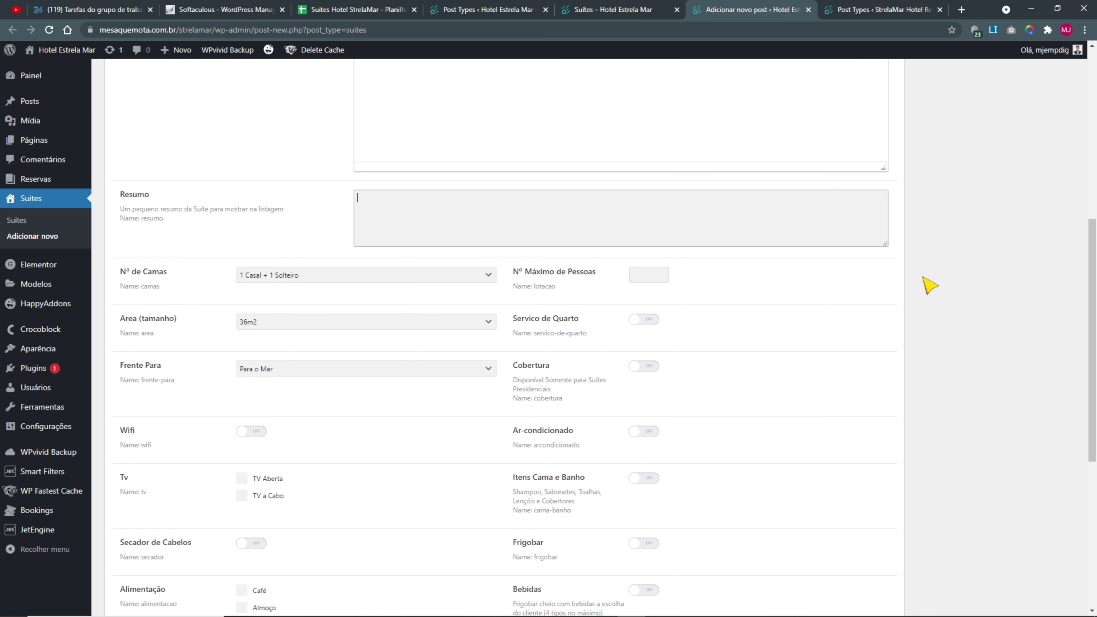
- Return to the StrelaMar post type, leave the Resumo field's default value empty and collapse the field
click(854, 12)
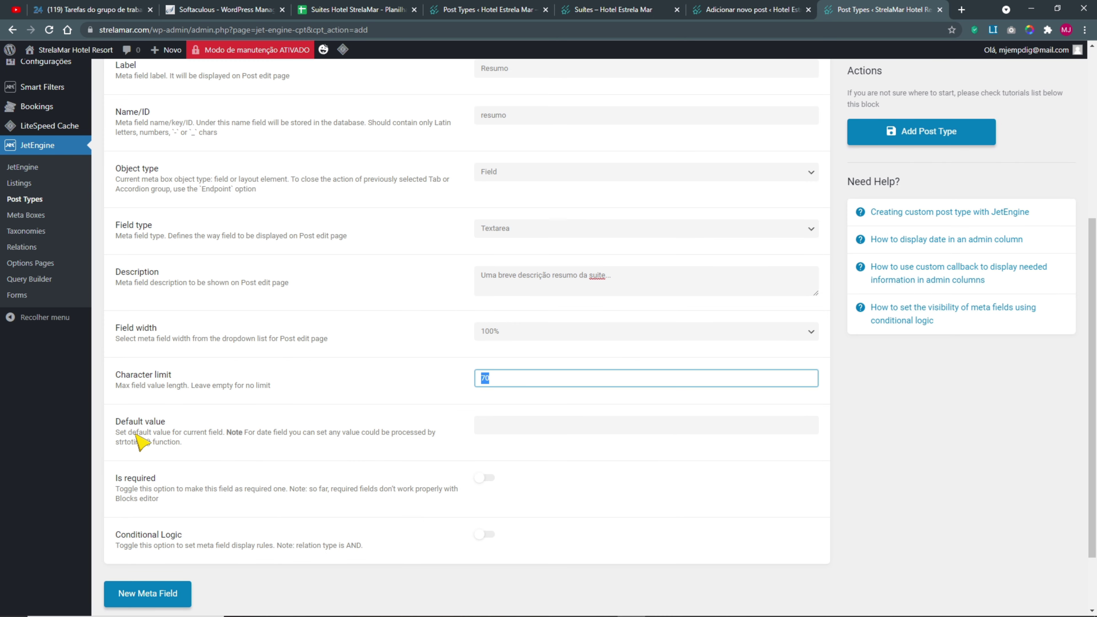
scroll(561, 388, down, 2)
click(521, 347)
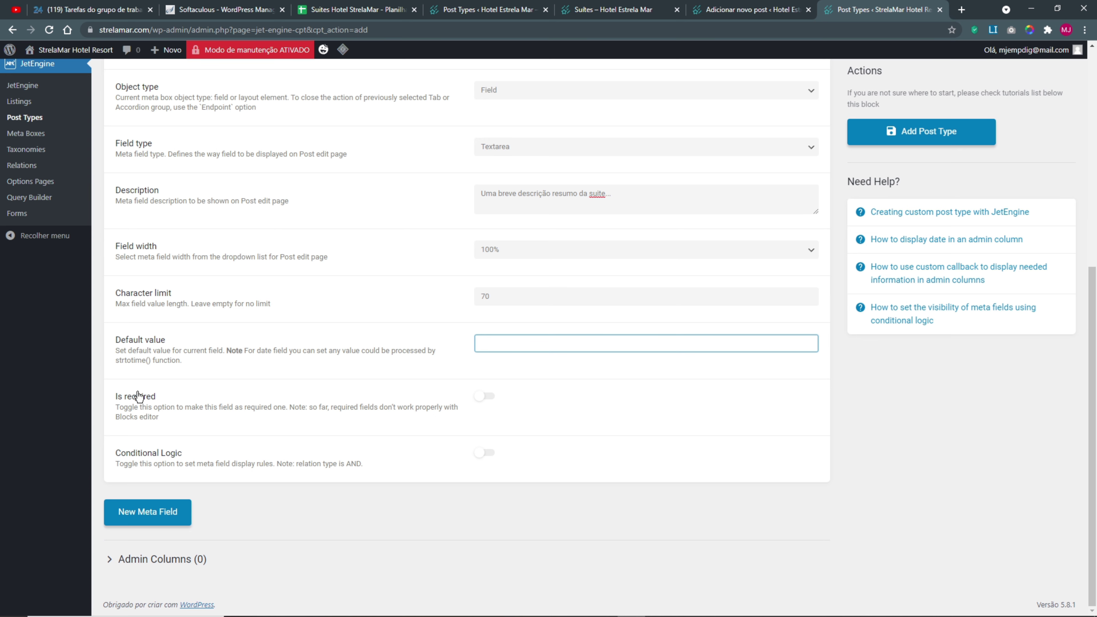
scroll(203, 493, up, 7)
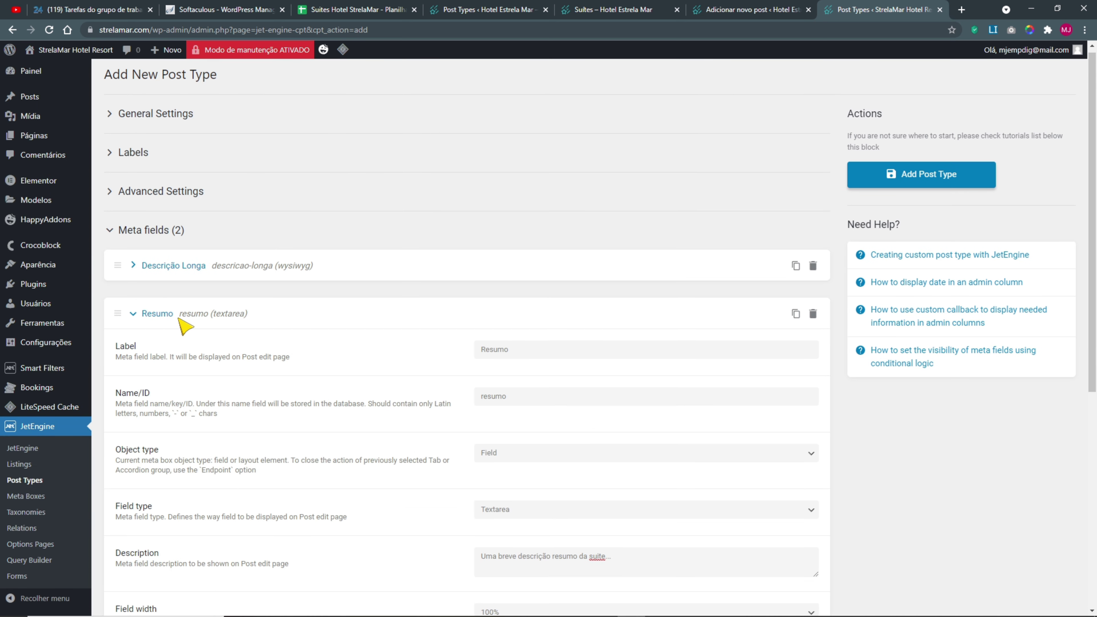
click(133, 318)
- Place the Hotel Estrela Mar post type tab beside the StrelaMar one and examine the Nº de Camas choices in the new suite form
drag(484, 10, 743, 10)
click(742, 10)
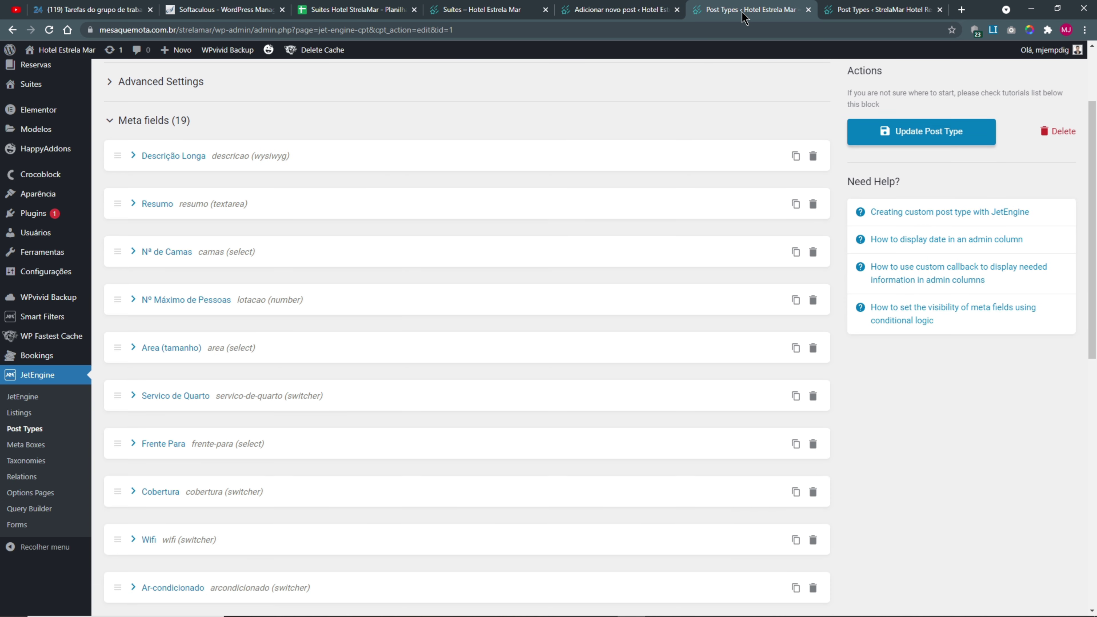
click(602, 9)
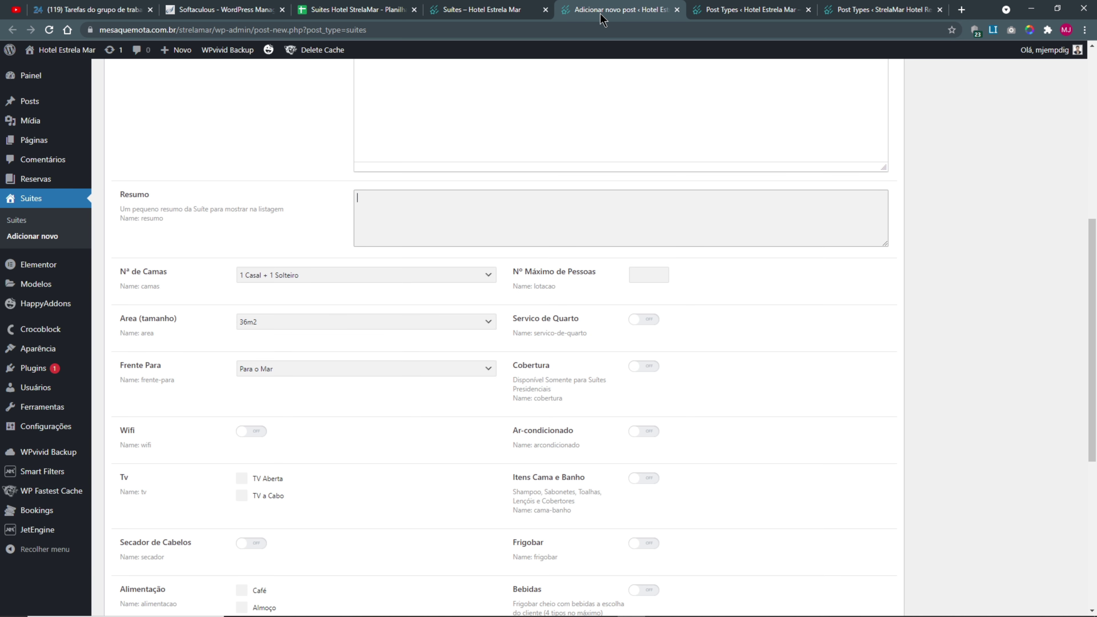
mouse_move(126, 280)
mouse_down()
mouse_move(183, 281)
mouse_move(139, 288)
mouse_up()
click(167, 296)
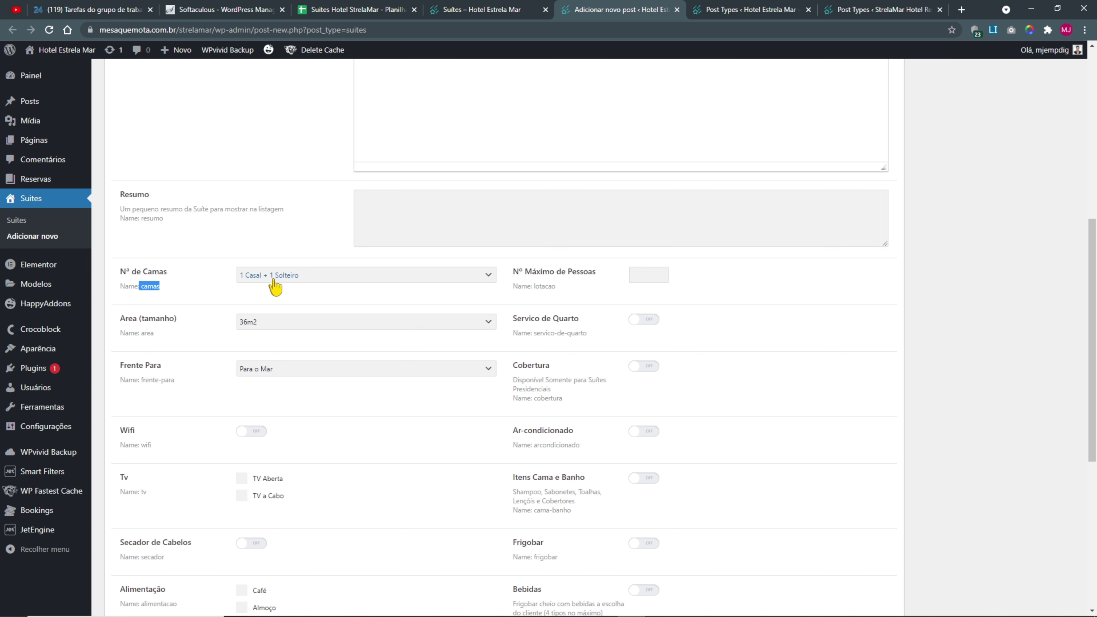
click(262, 276)
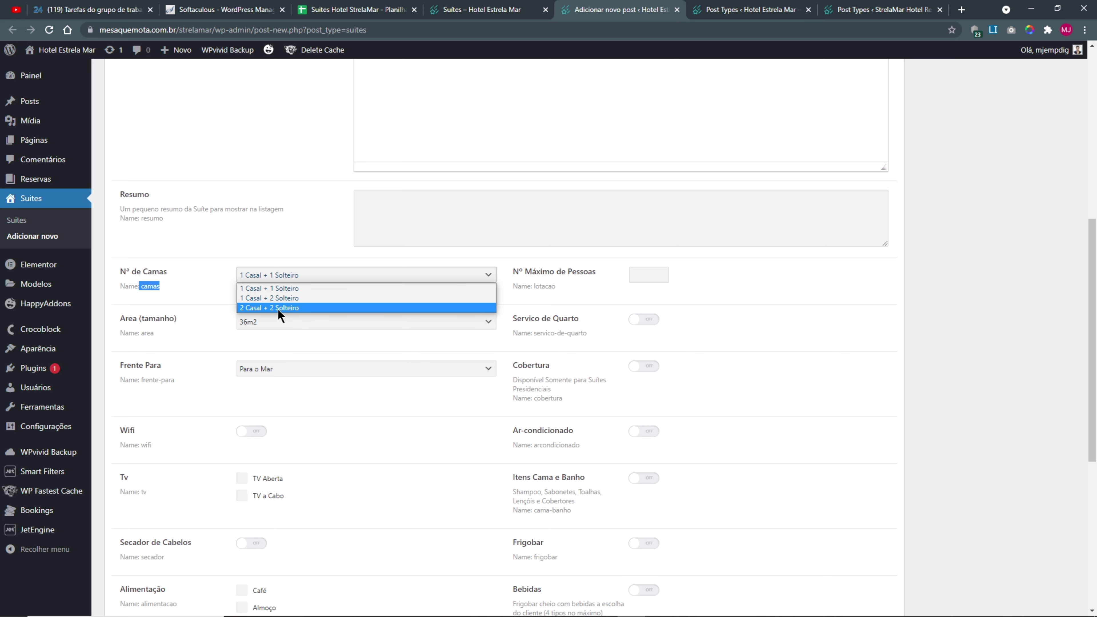
drag(136, 272, 168, 272)
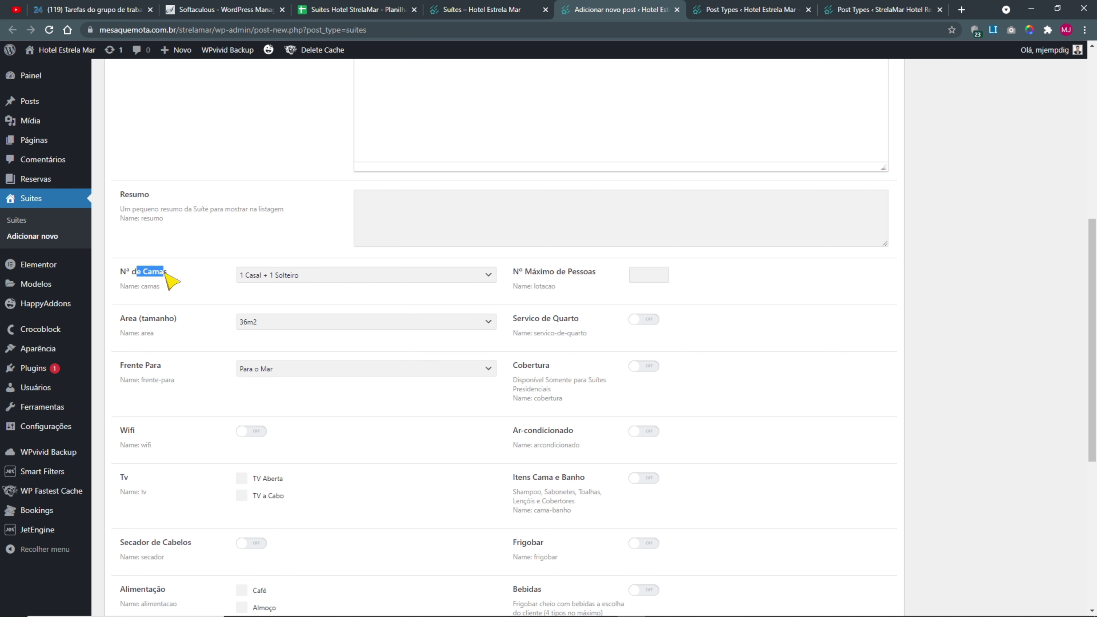
click(642, 277)
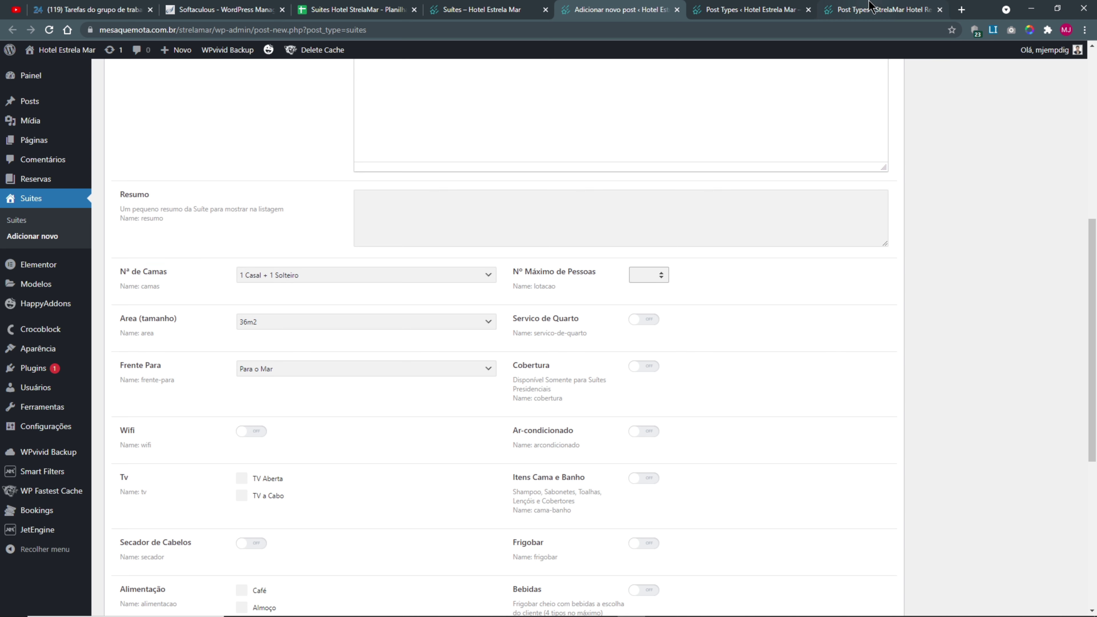
- Add a meta field below Resumo in the StrelaMar post type, labelled "N de Camas" and named "n-de-camas"
click(867, 10)
click(151, 363)
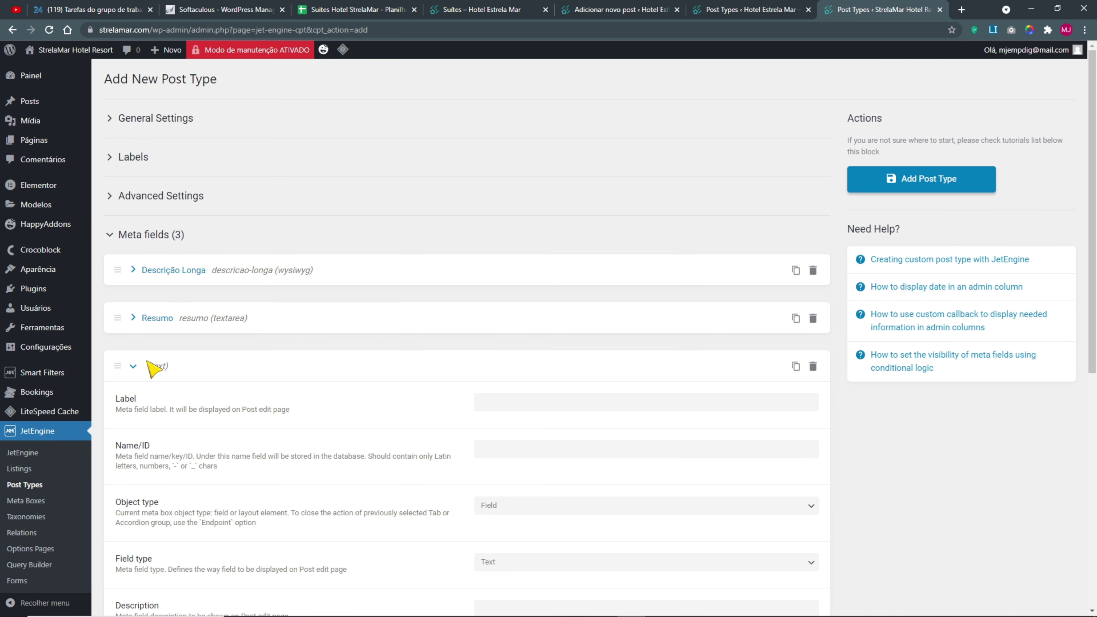
click(489, 402)
text(N)
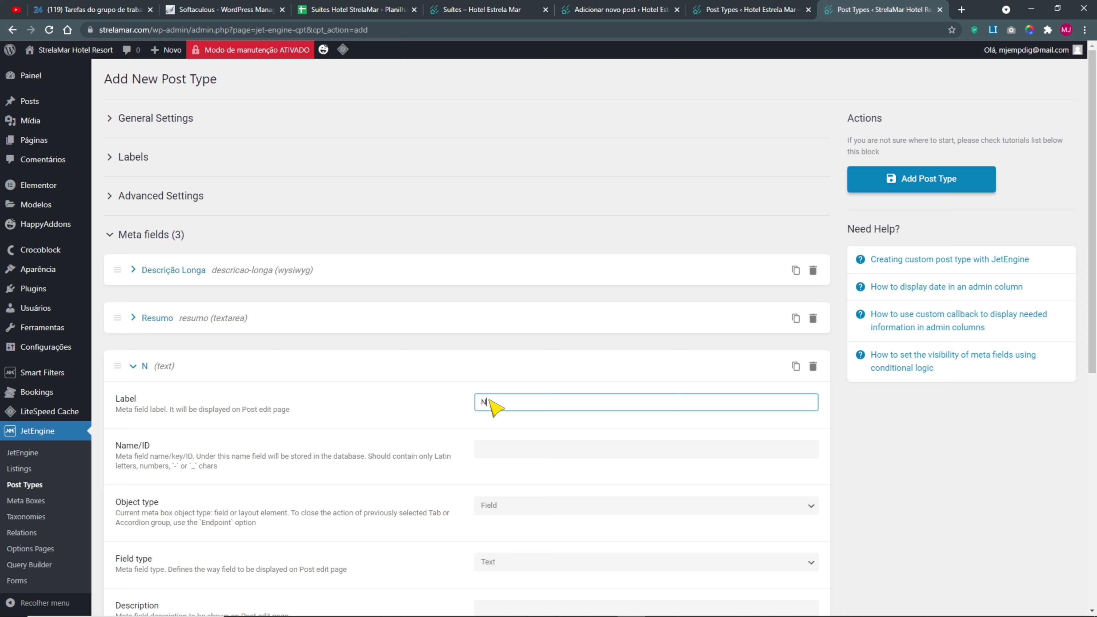
text( de Camas)
scroll(496, 389, down, 3)
click(592, 331)
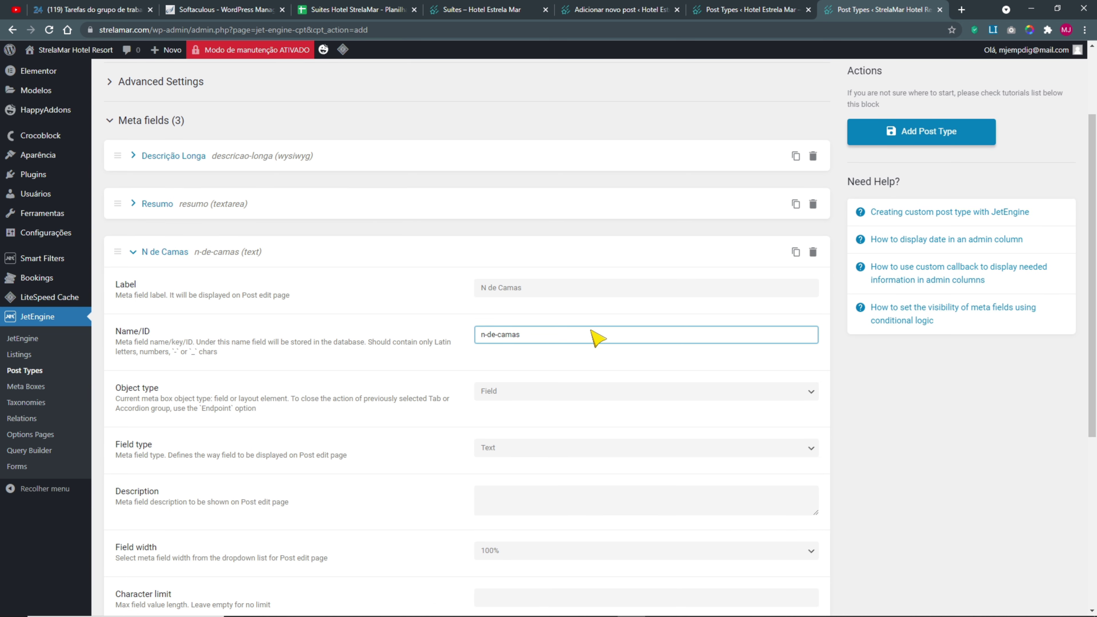
- Set the N de Camas meta field's type to Select and add a blank option to it
scroll(518, 328, down, 1)
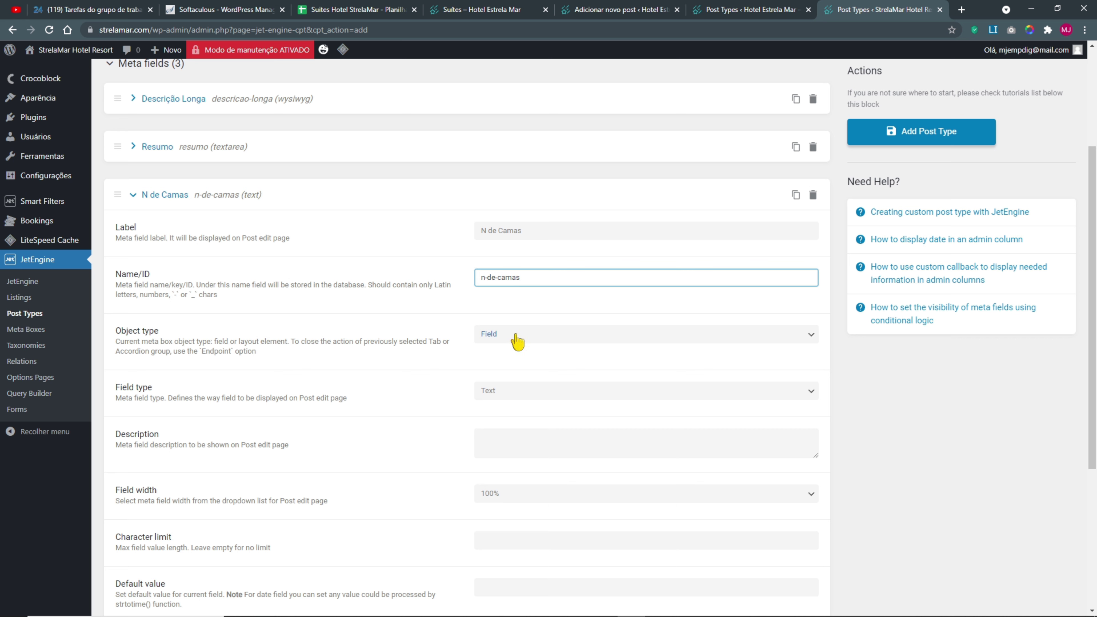
click(517, 392)
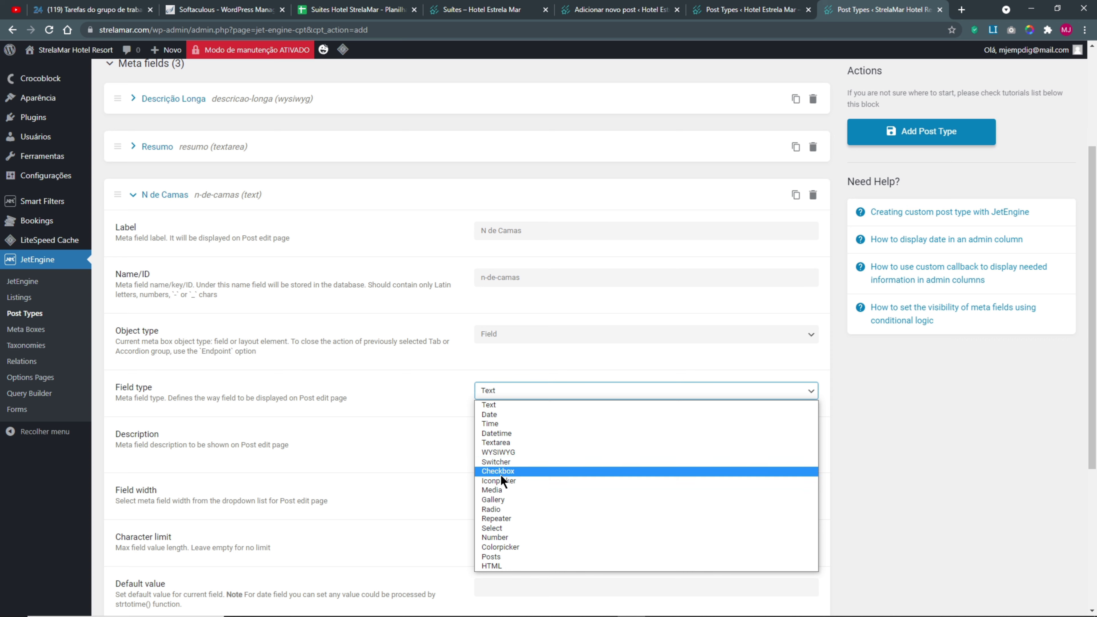
click(508, 528)
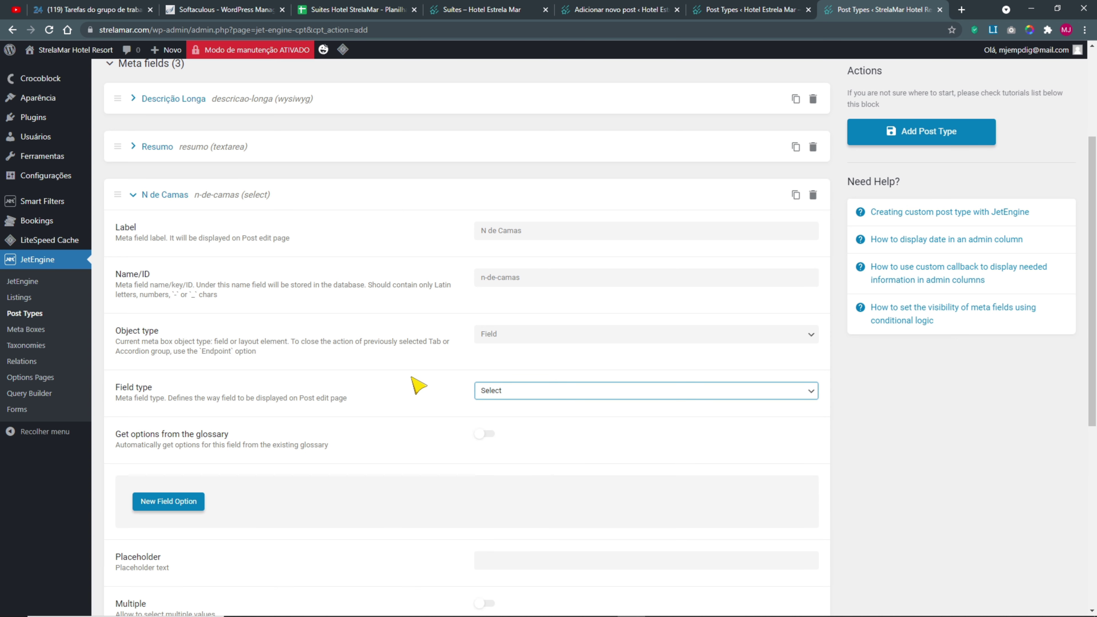
scroll(360, 380, down, 3)
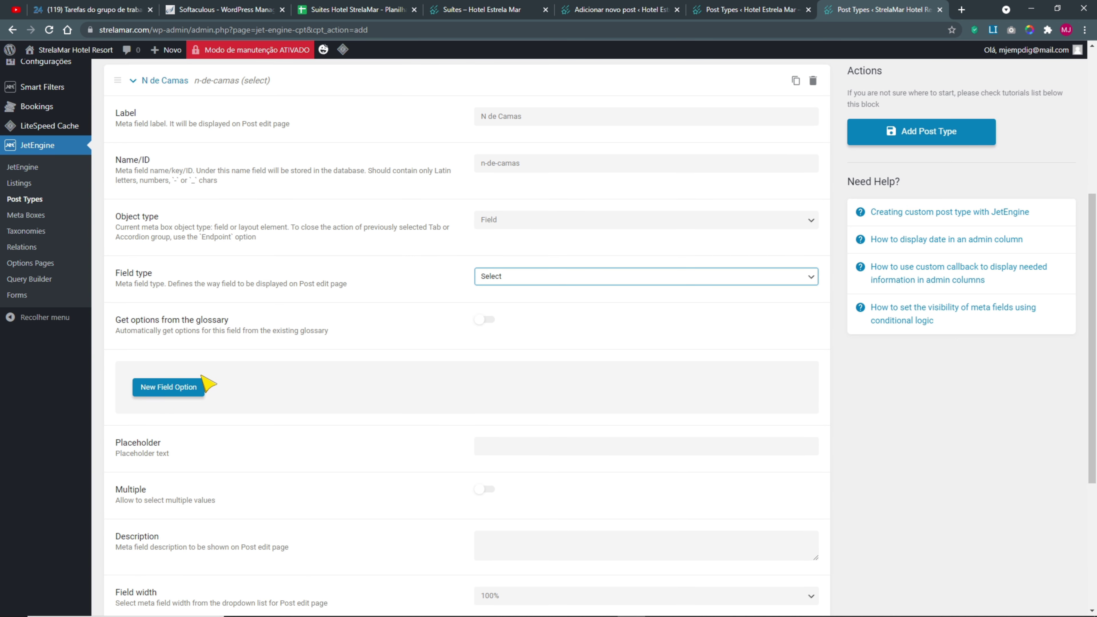
scroll(178, 343, down, 3)
click(171, 273)
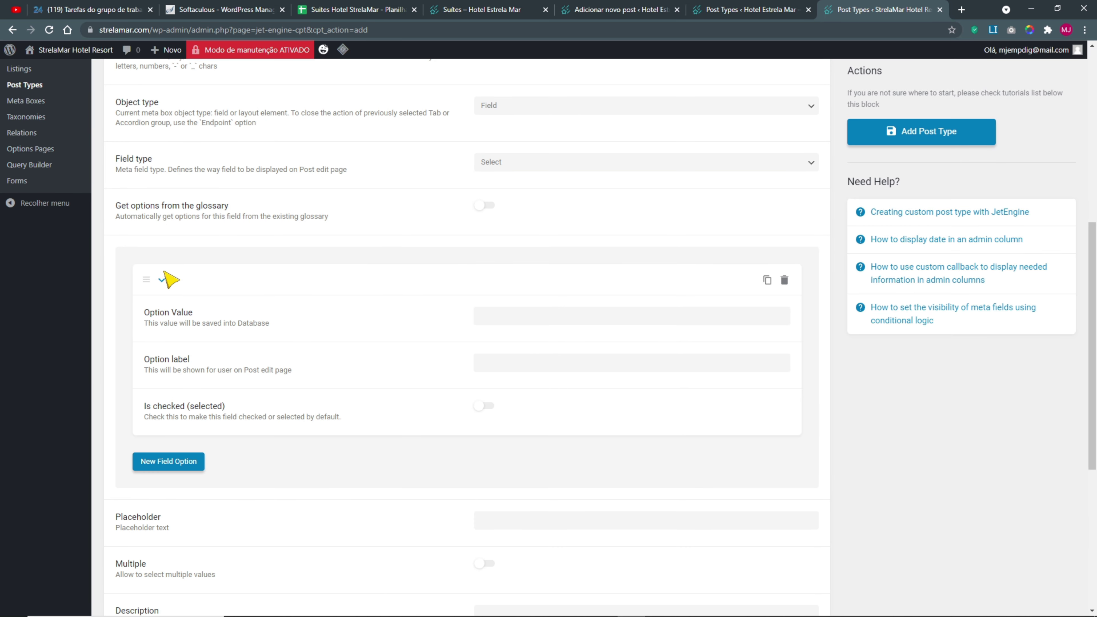
- Expand the Nº de Camas meta field in the Hotel Estrela Mar post type and examine its label, type and options
click(773, 10)
click(137, 254)
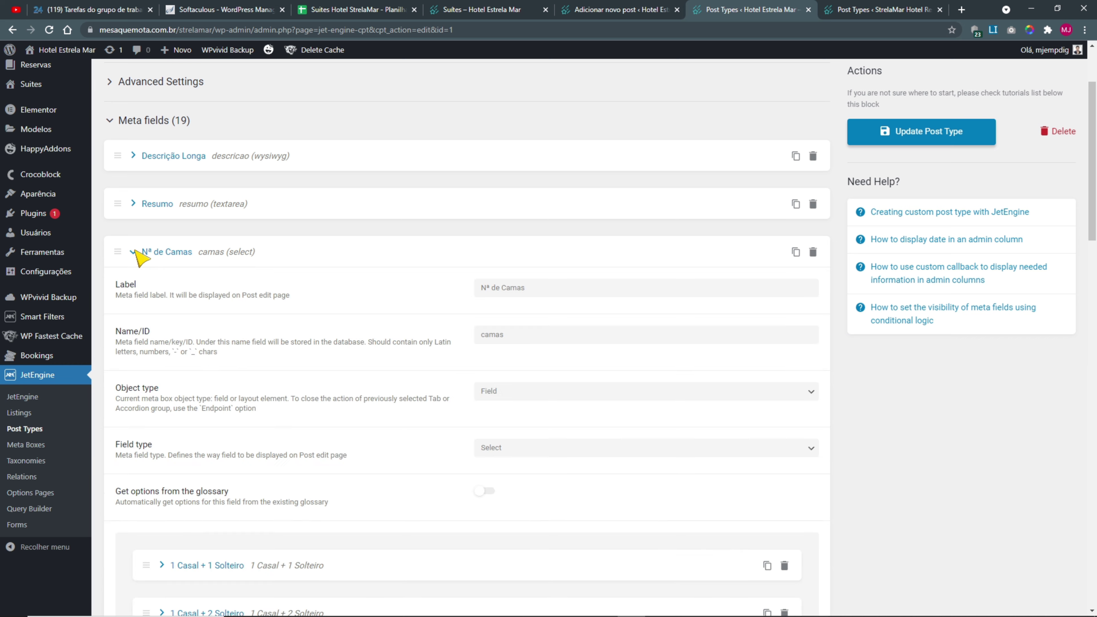
drag(490, 288, 483, 288)
scroll(568, 326, down, 1)
scroll(586, 344, down, 2)
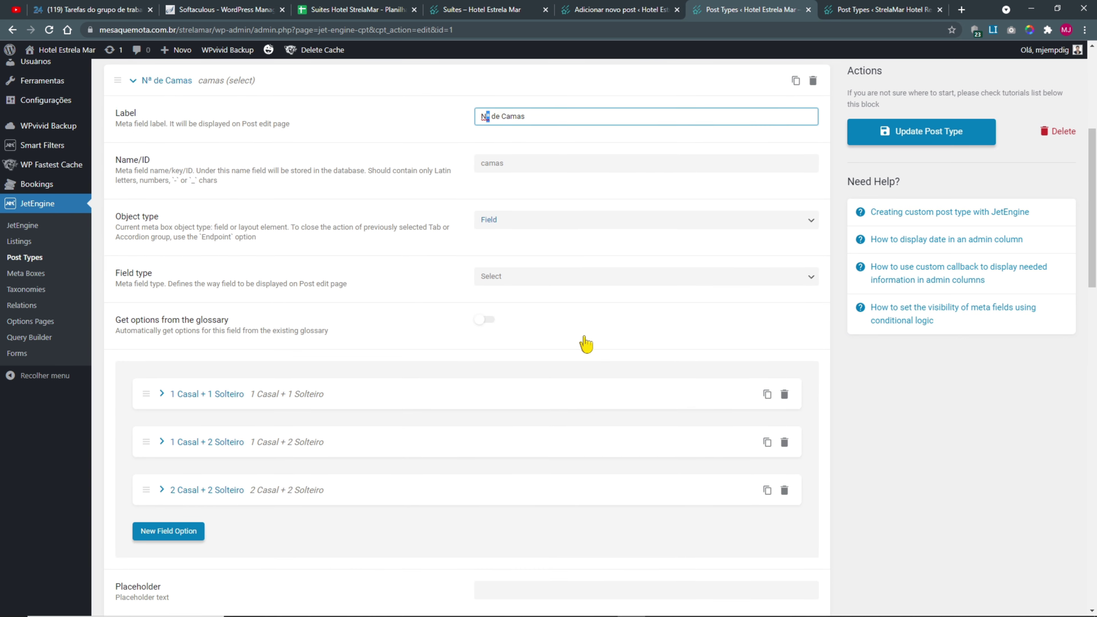
scroll(585, 341, up, 3)
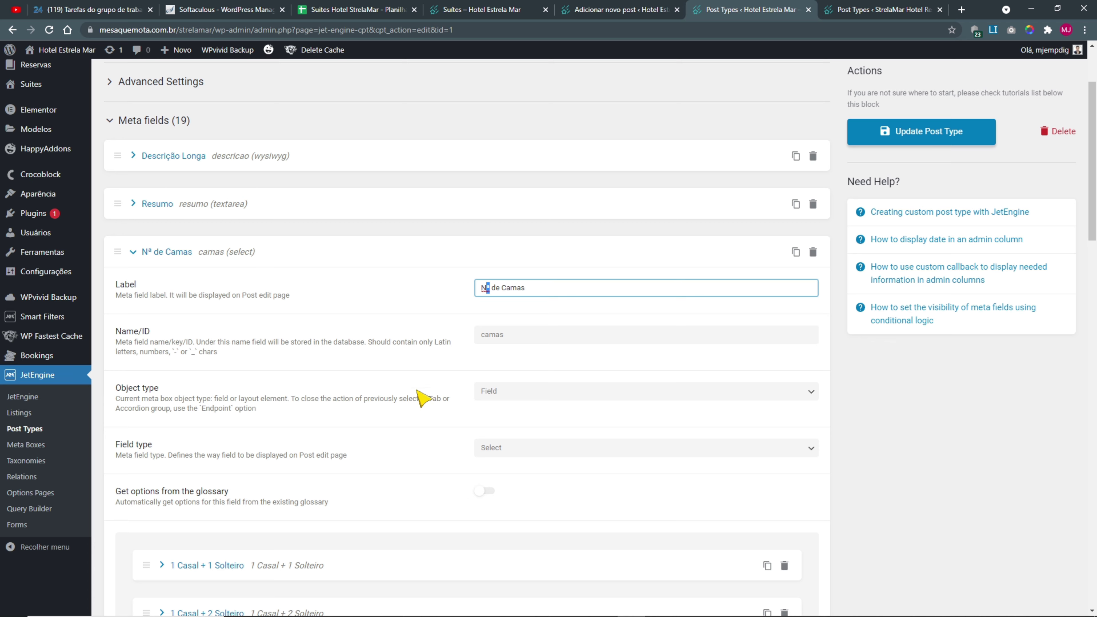
scroll(439, 380, down, 1)
scroll(440, 380, down, 5)
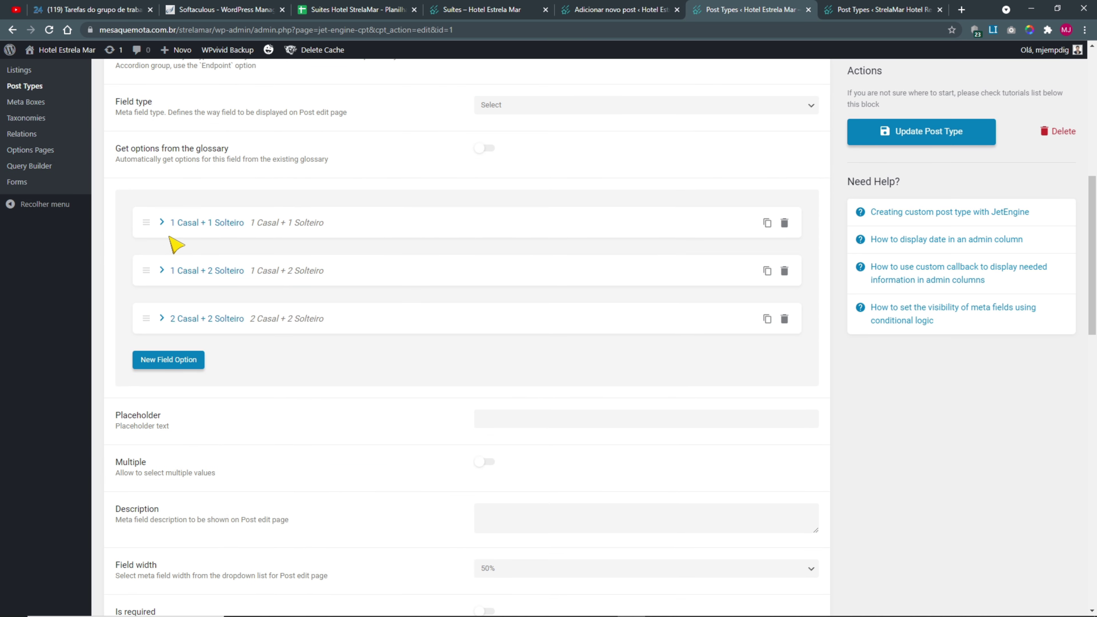
- Copy the value "1 Casal + 1 Solteiro" from Hotel Estrela Mar and use it as the value and label of StrelaMar's blank N de Camas option
click(162, 223)
drag(554, 267, 249, 280)
key(ctrl+c)
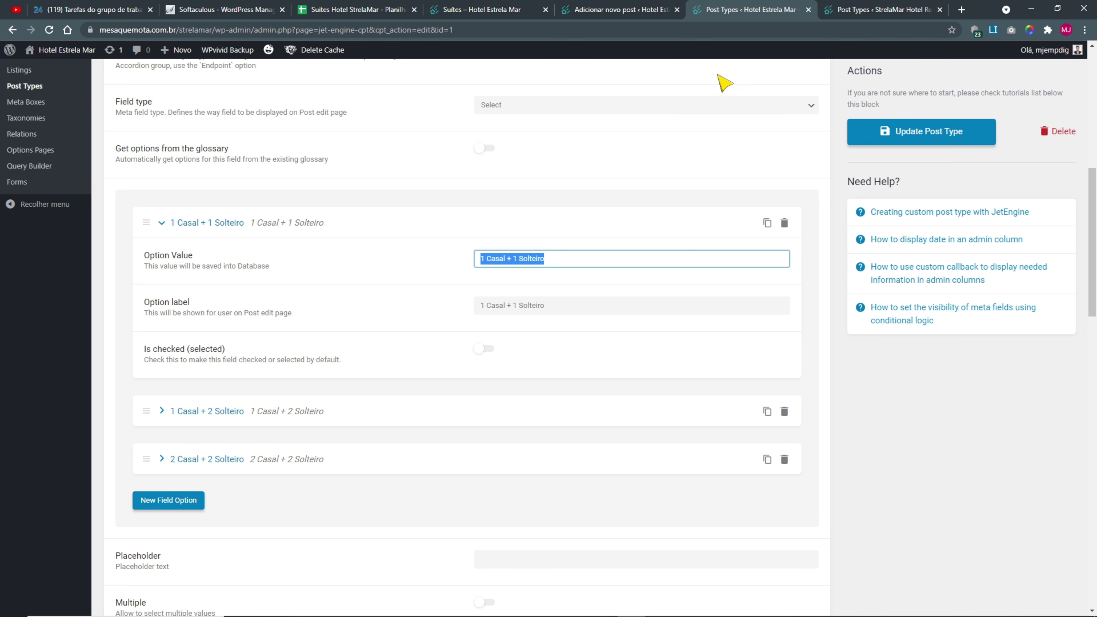
click(848, 11)
click(493, 315)
key(ctrl+v)
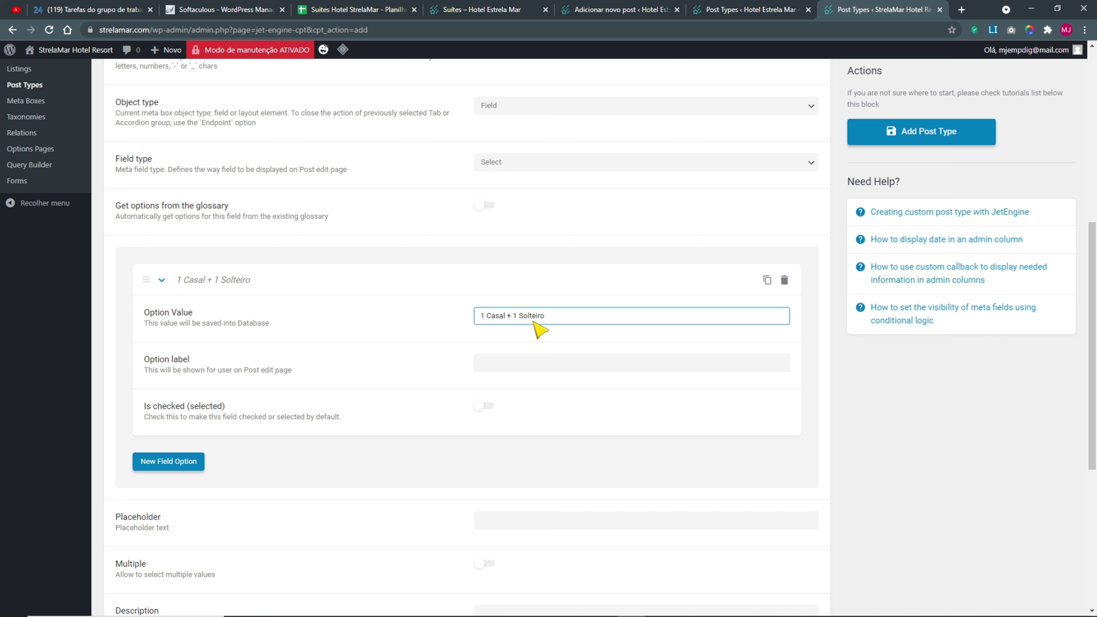
click(503, 365)
key(ctrl+v)
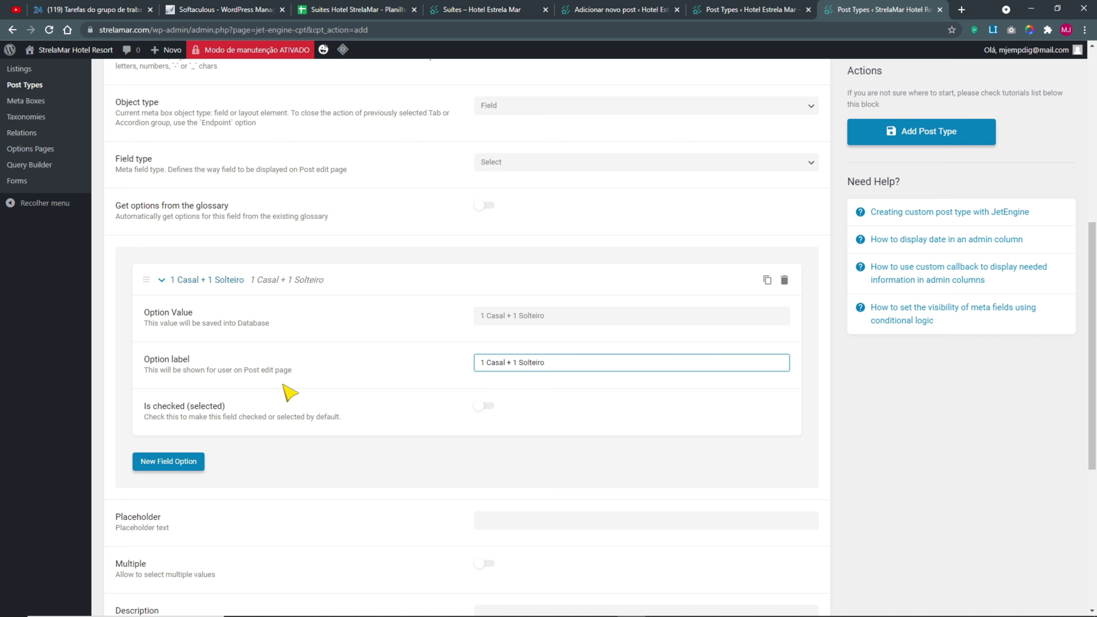
drag(145, 406, 453, 417)
click(484, 407)
click(488, 407)
- Add a second option to StrelaMar's N de Camas field with value and label "1 Casal + 2 Solteiro", following Hotel Estrela Mar's option list
click(169, 461)
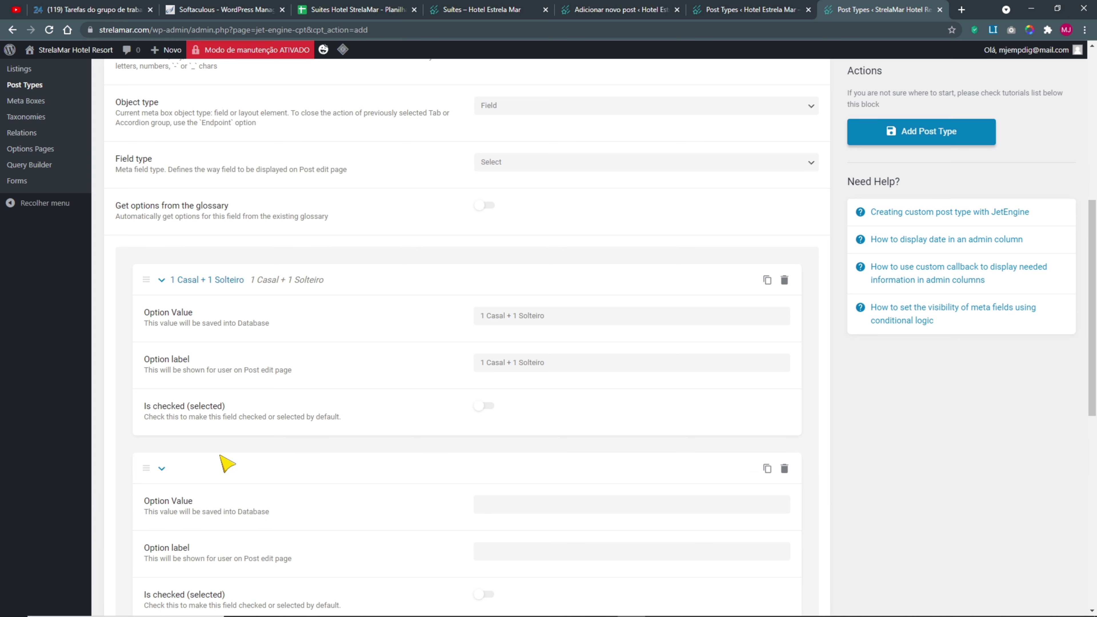
scroll(241, 448, down, 2)
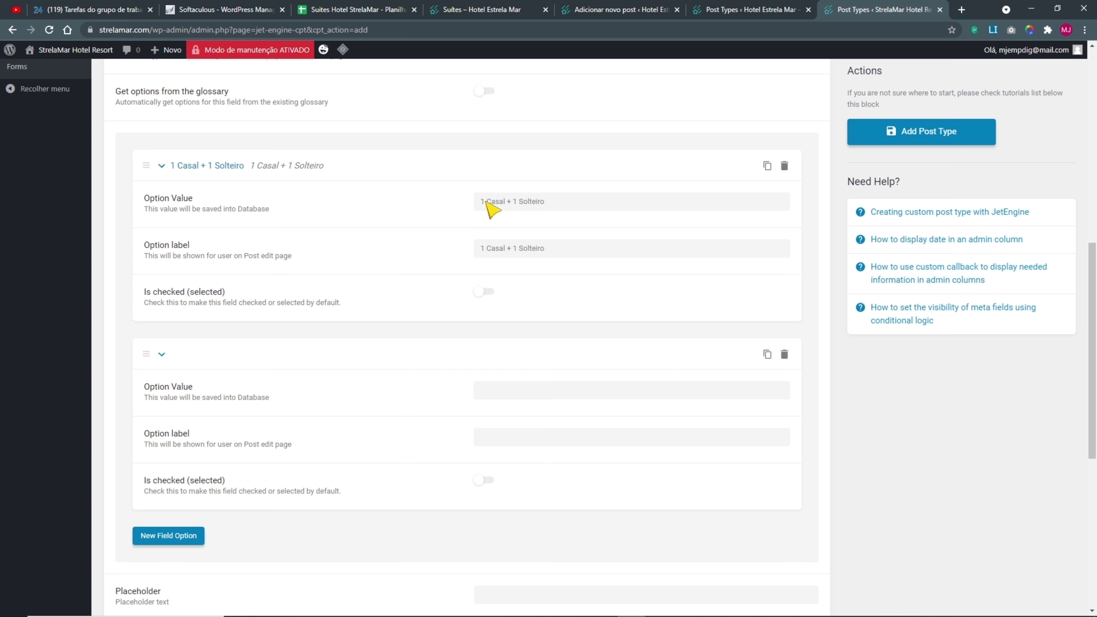
click(803, 10)
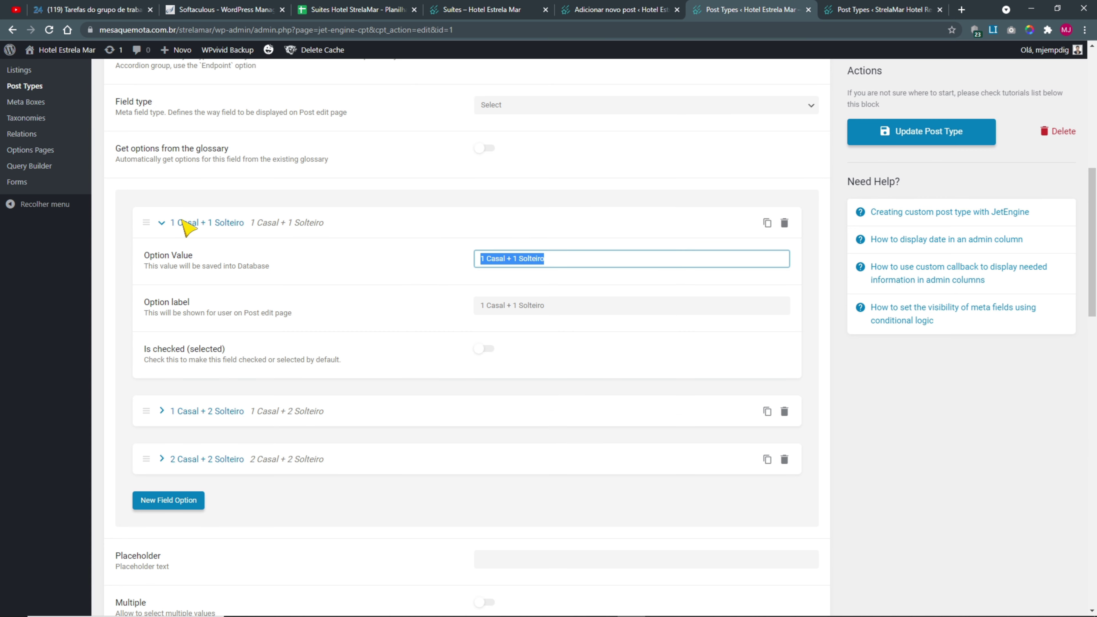
click(159, 222)
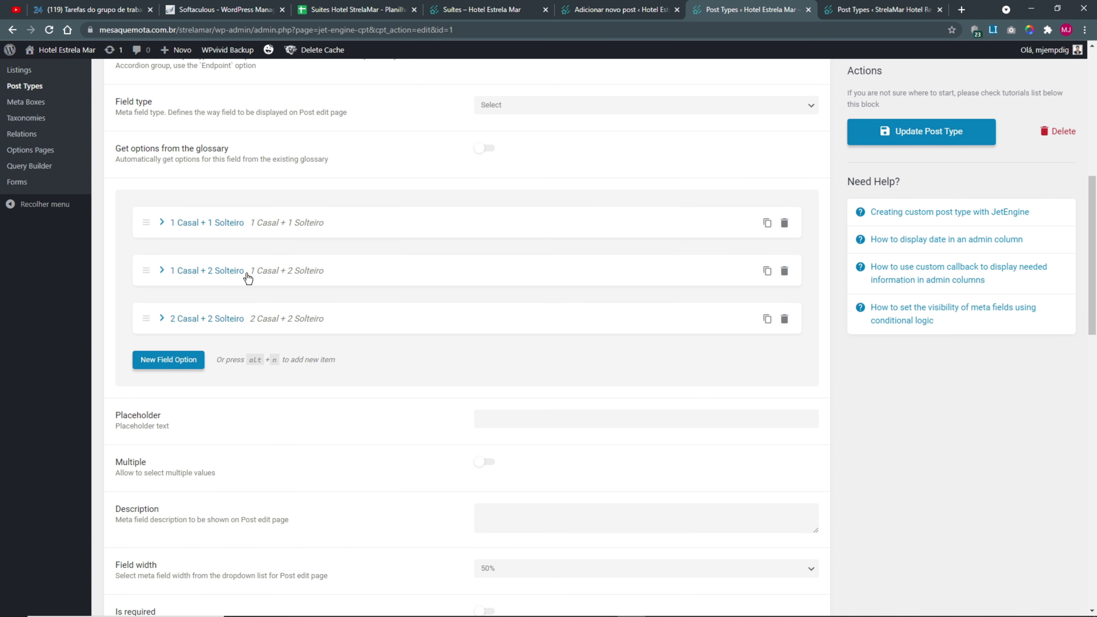
click(186, 277)
click(167, 272)
click(859, 10)
click(490, 396)
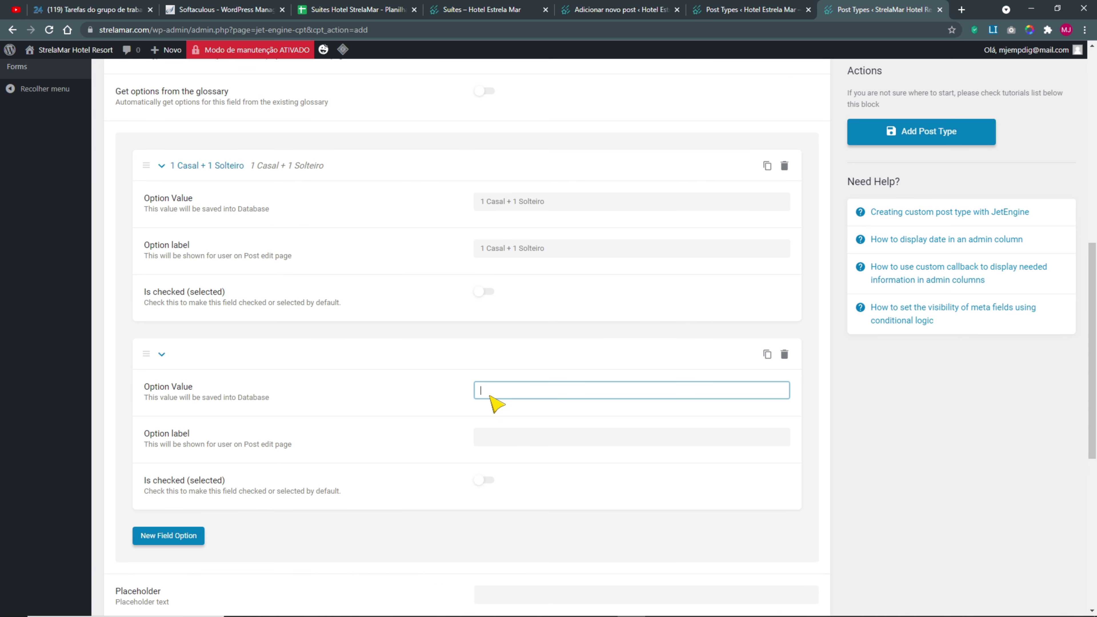
key(ctrl+v)
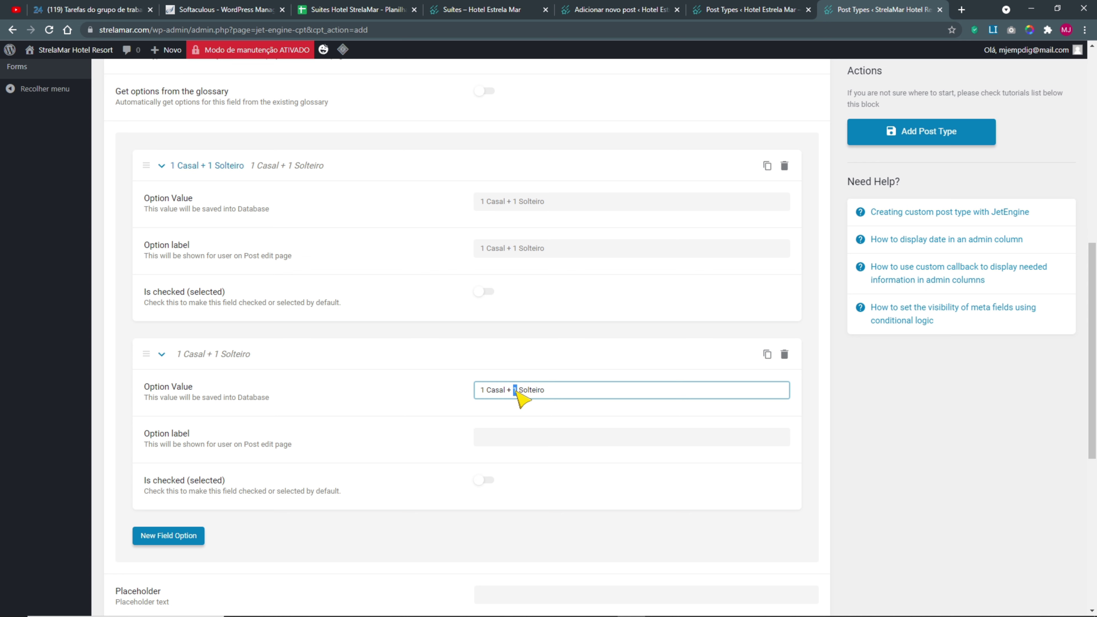
click(486, 437)
key(ctrl+v)
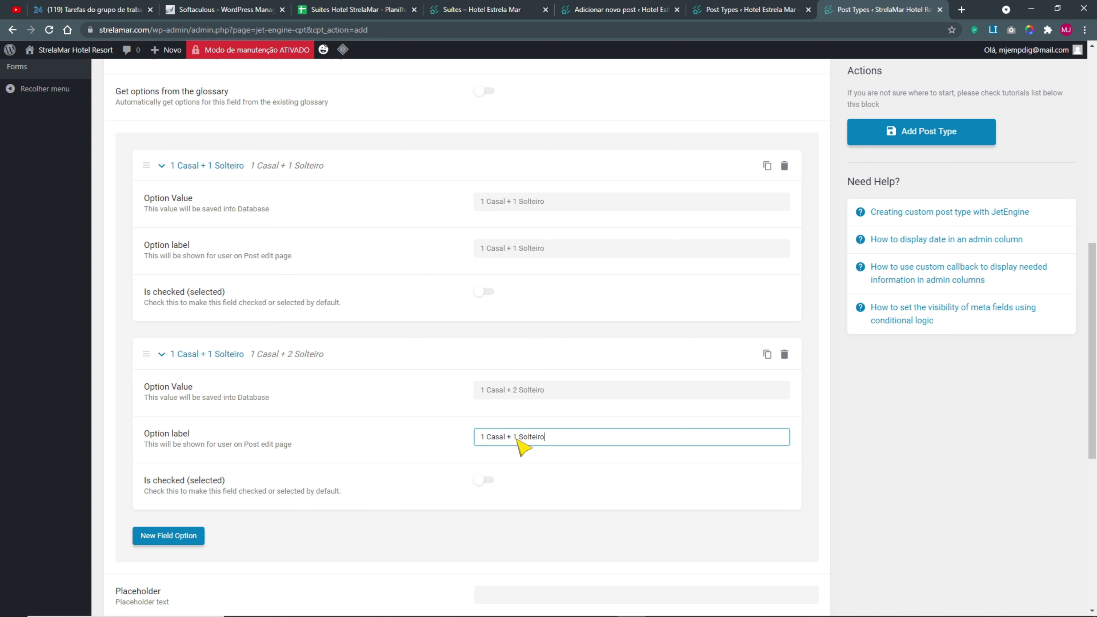
text(2)
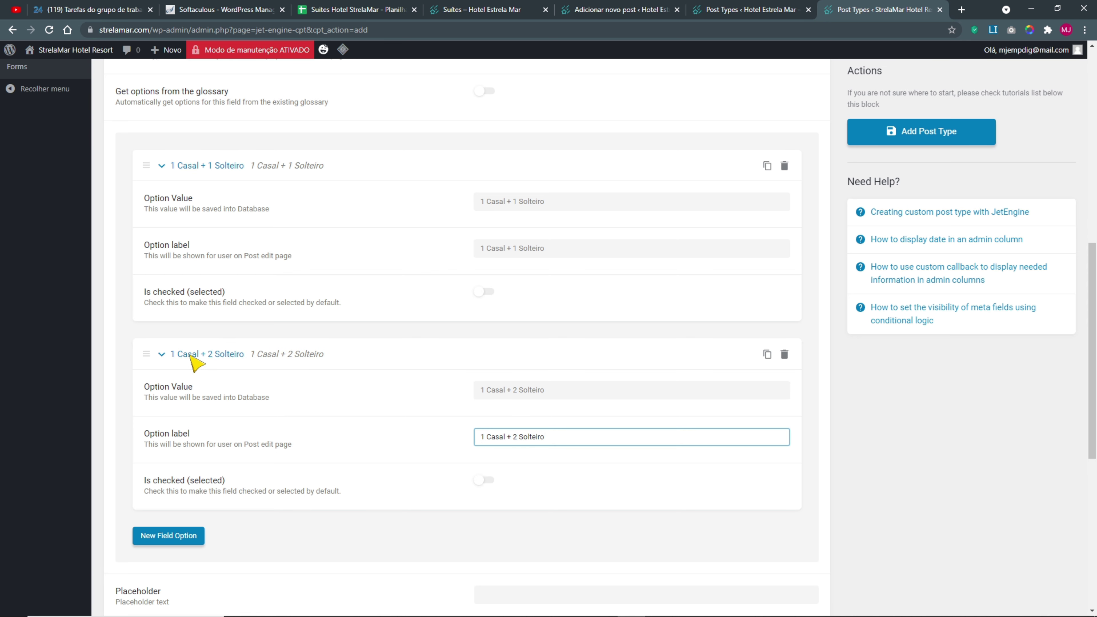
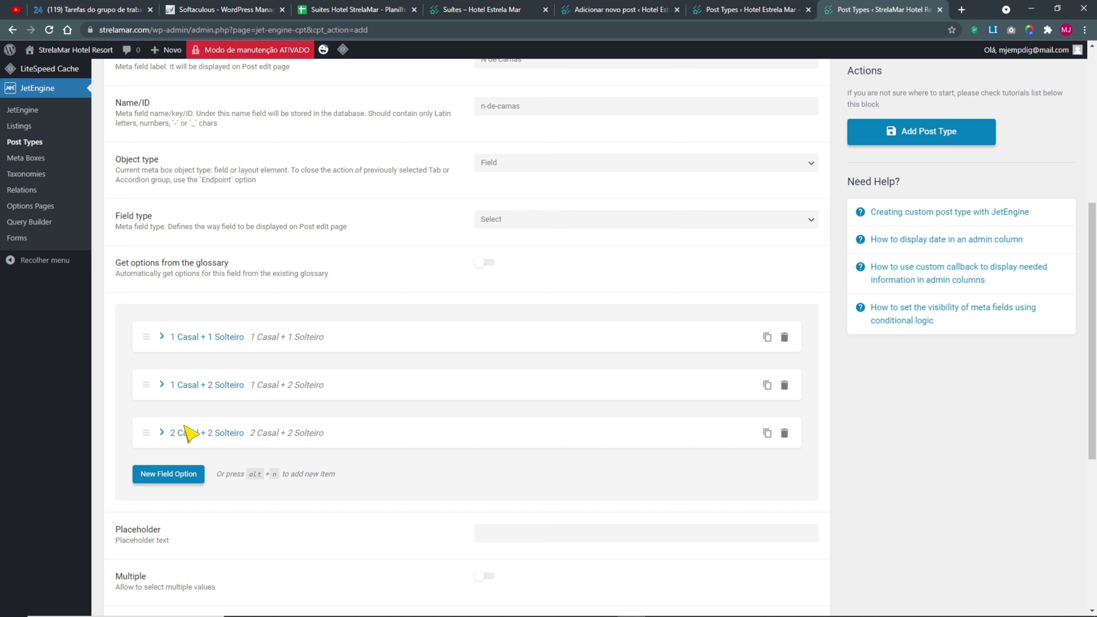
- Change the N de Camas meta field's label to "Nº de Camas", keep its name and options, and collapse the field
scroll(239, 339, up, 5)
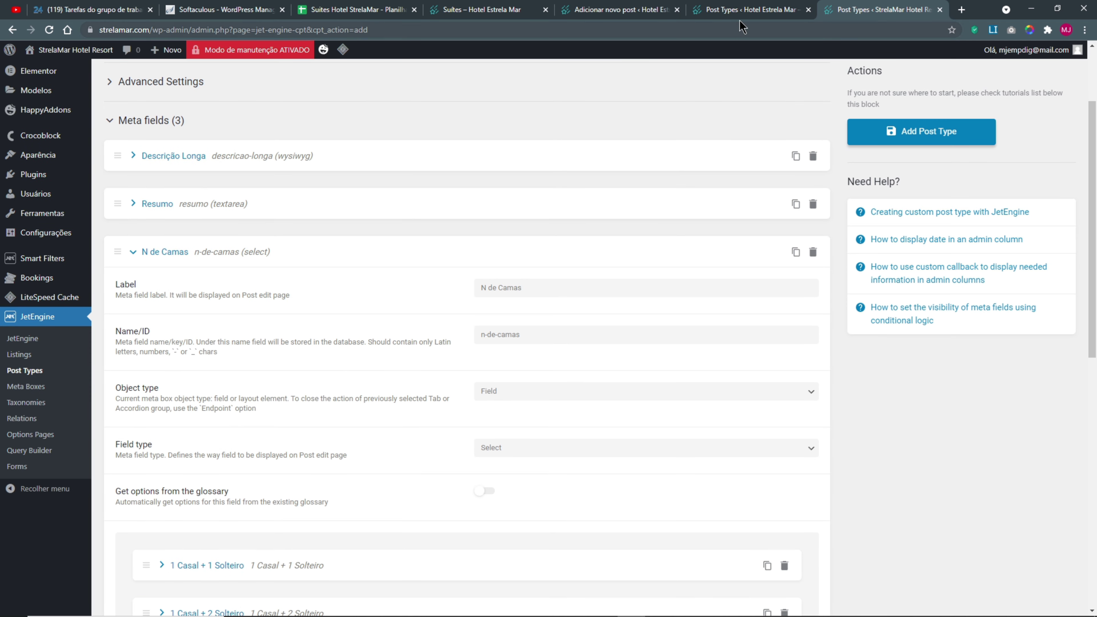
click(487, 288)
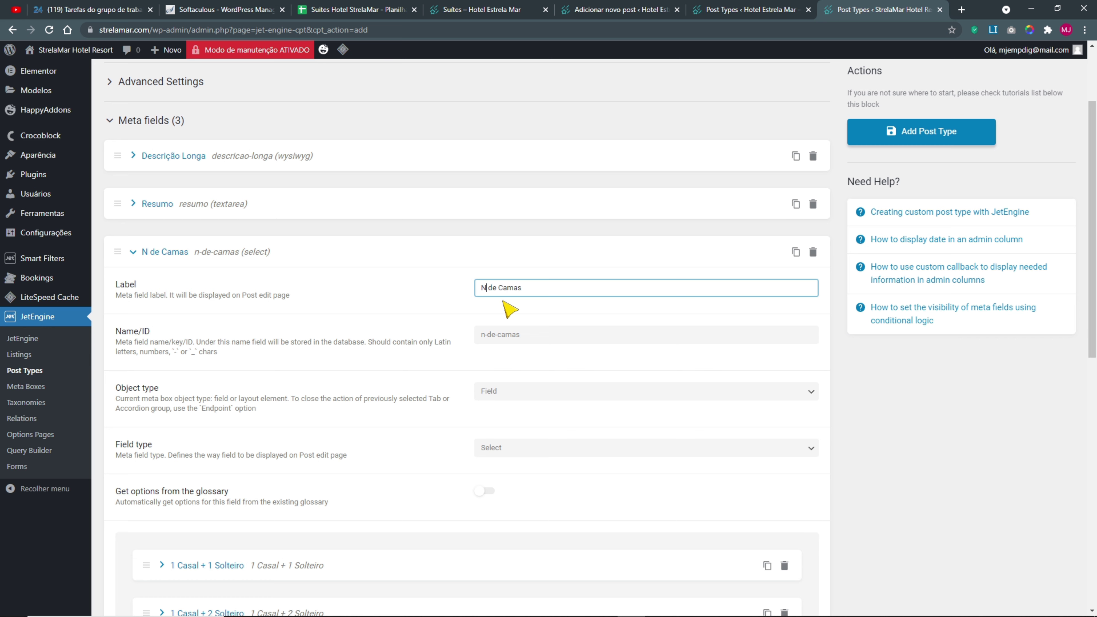
text(º)
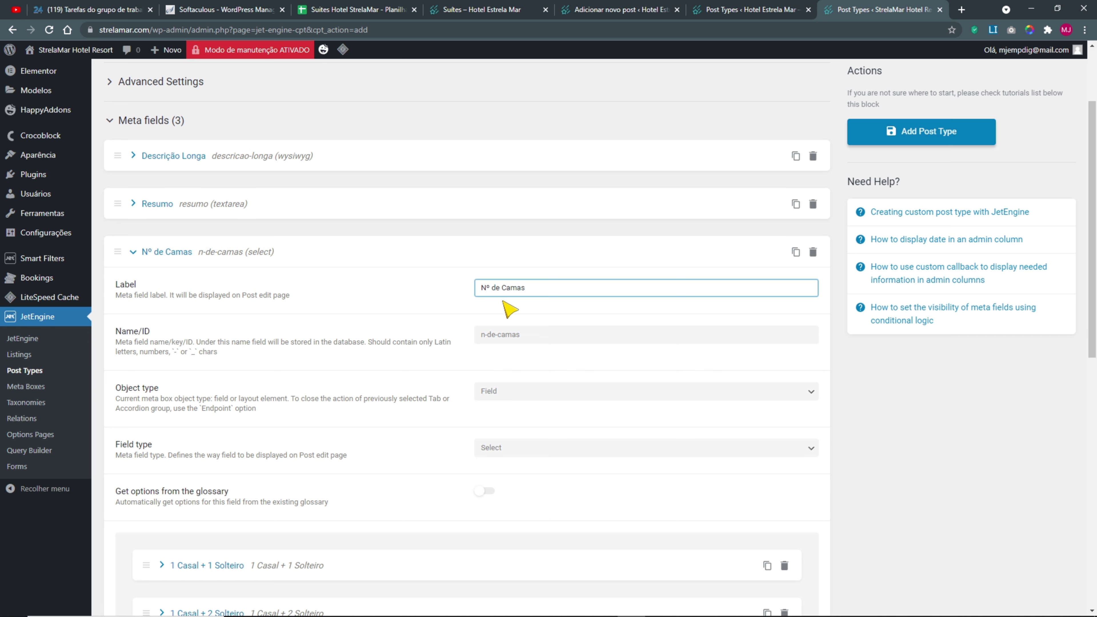
click(896, 416)
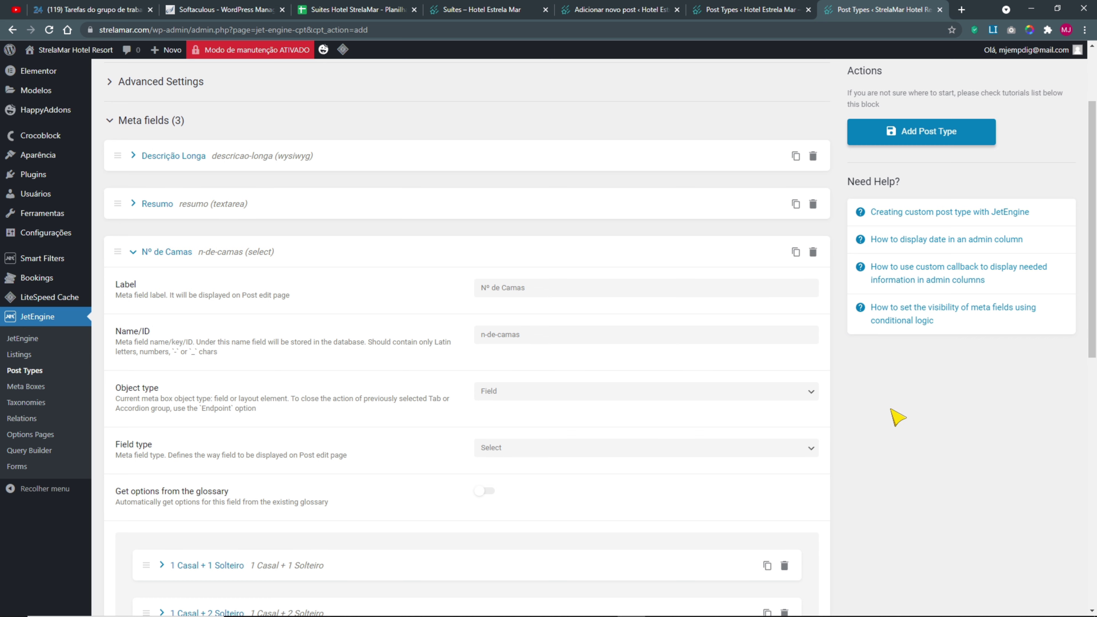
click(488, 335)
click(425, 372)
scroll(425, 372, down, 5)
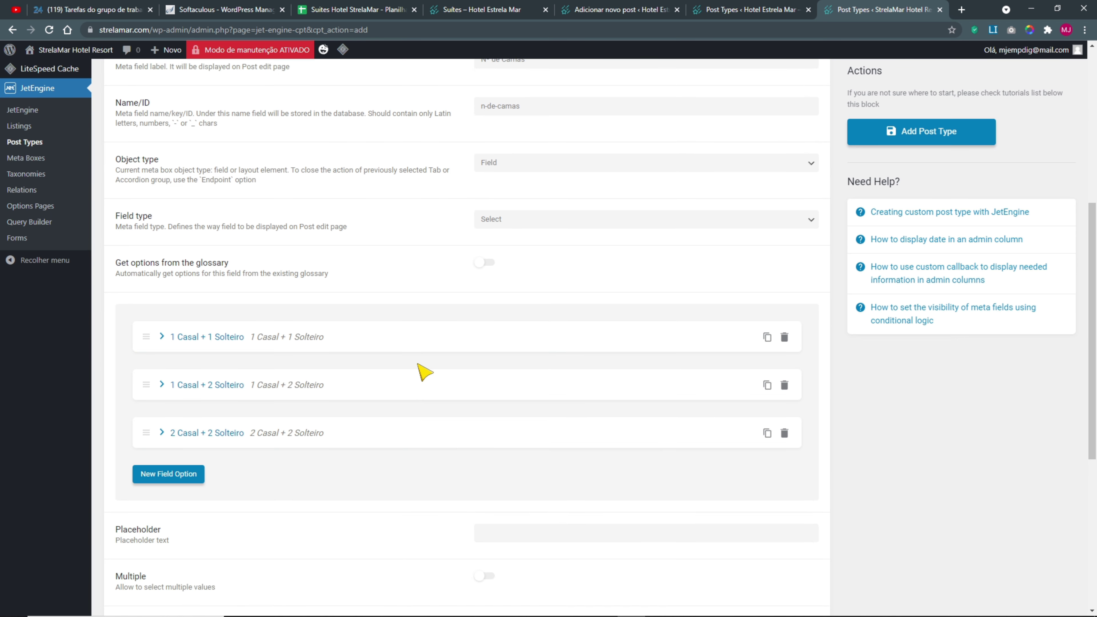
scroll(420, 372, up, 5)
click(138, 254)
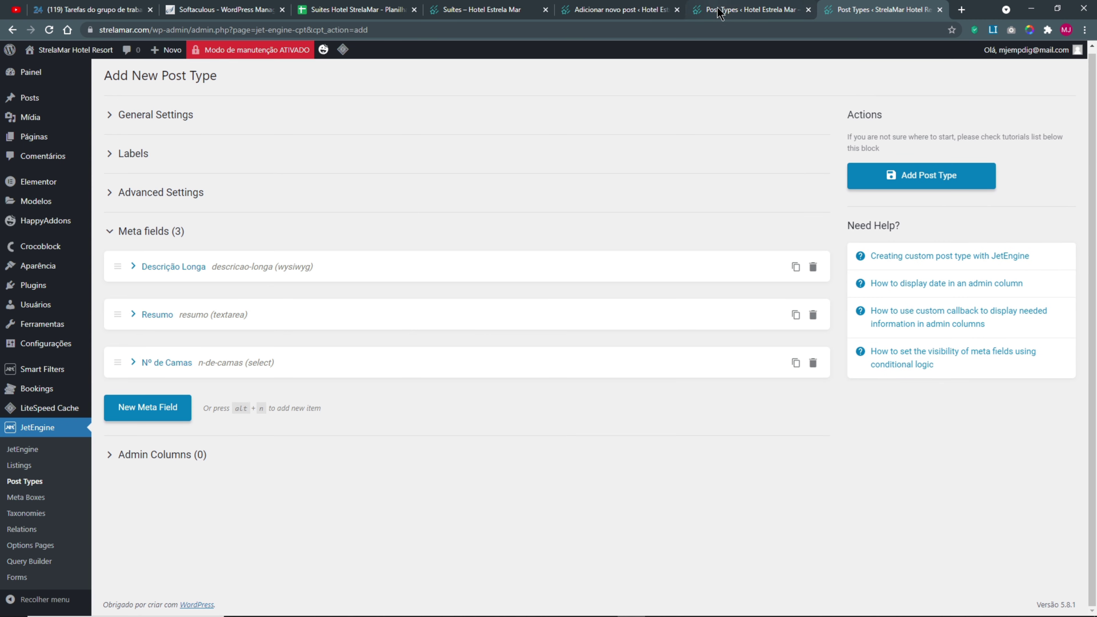
- Add a StrelaMar meta field using Hotel Estrela Mar's label "Nº Máximo de Pessoas" and name it "n-máximo-de-pessoas"
click(730, 9)
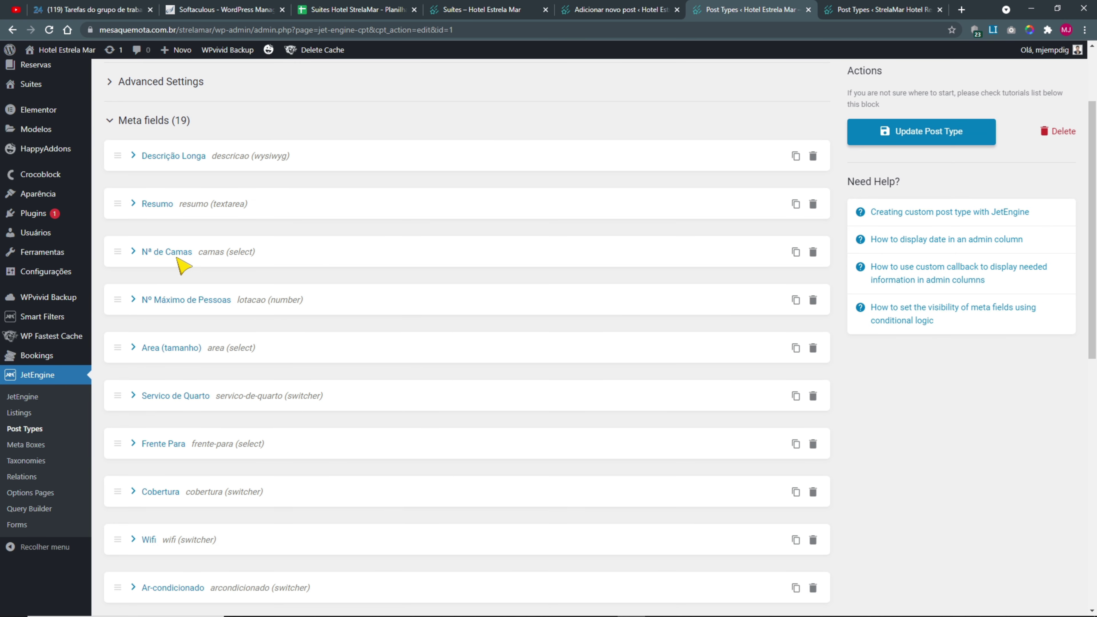
click(133, 300)
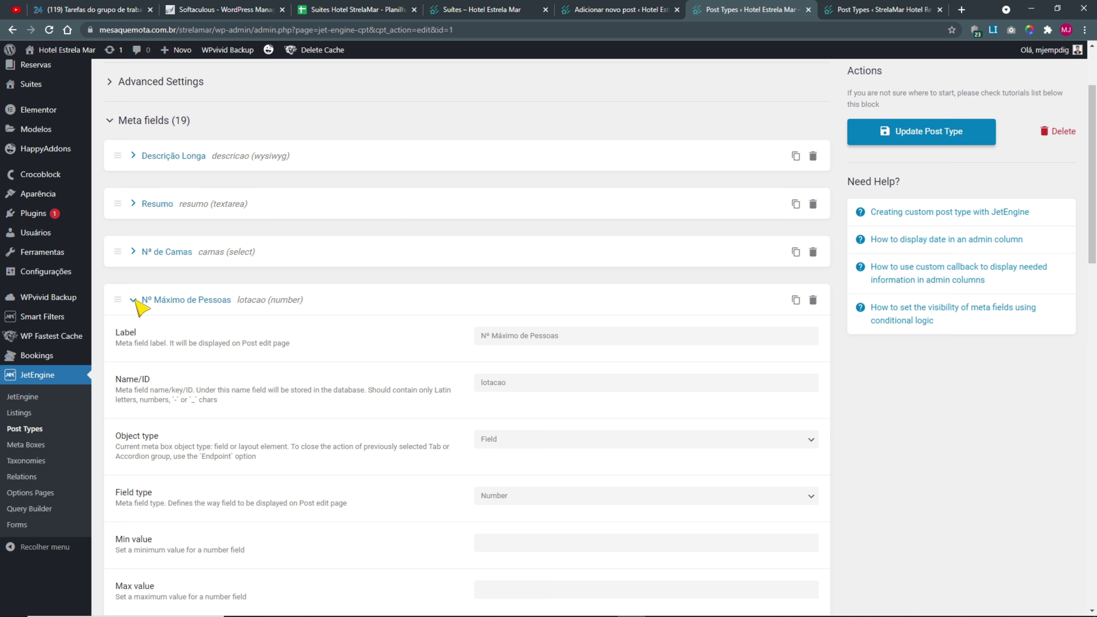
triple_click(600, 338)
key(ctrl+c)
click(861, 10)
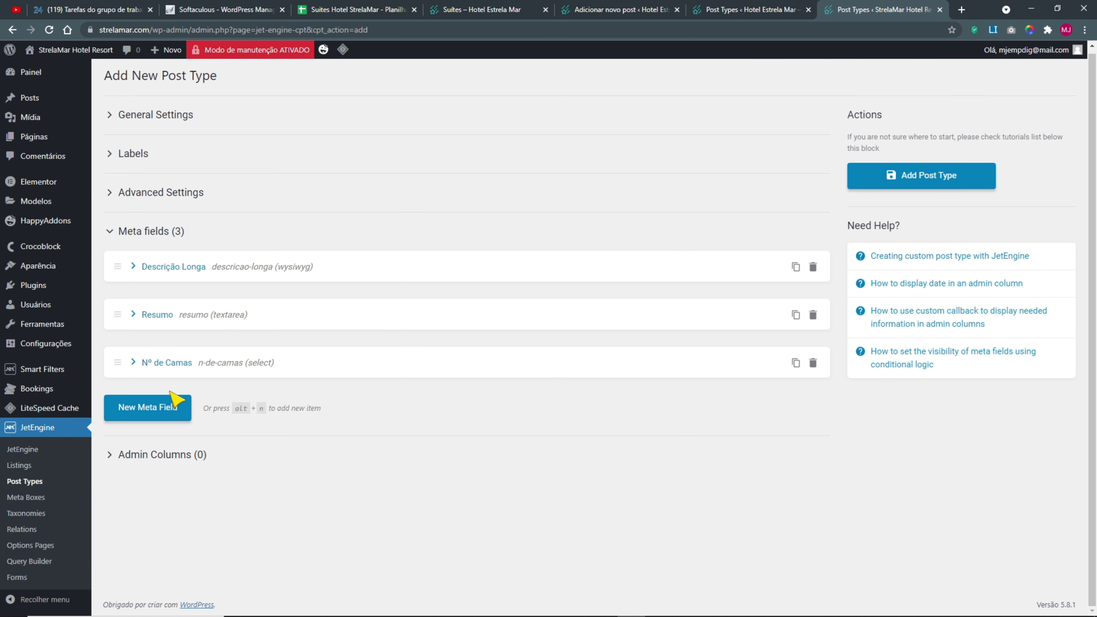
click(161, 407)
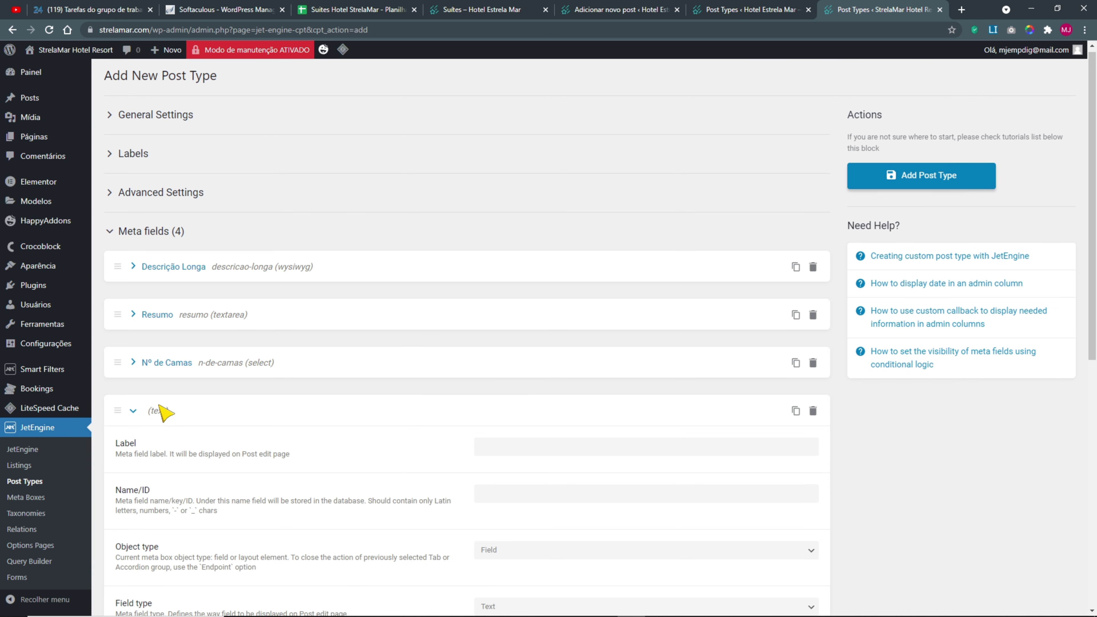
click(479, 447)
key(ctrl+v)
click(505, 493)
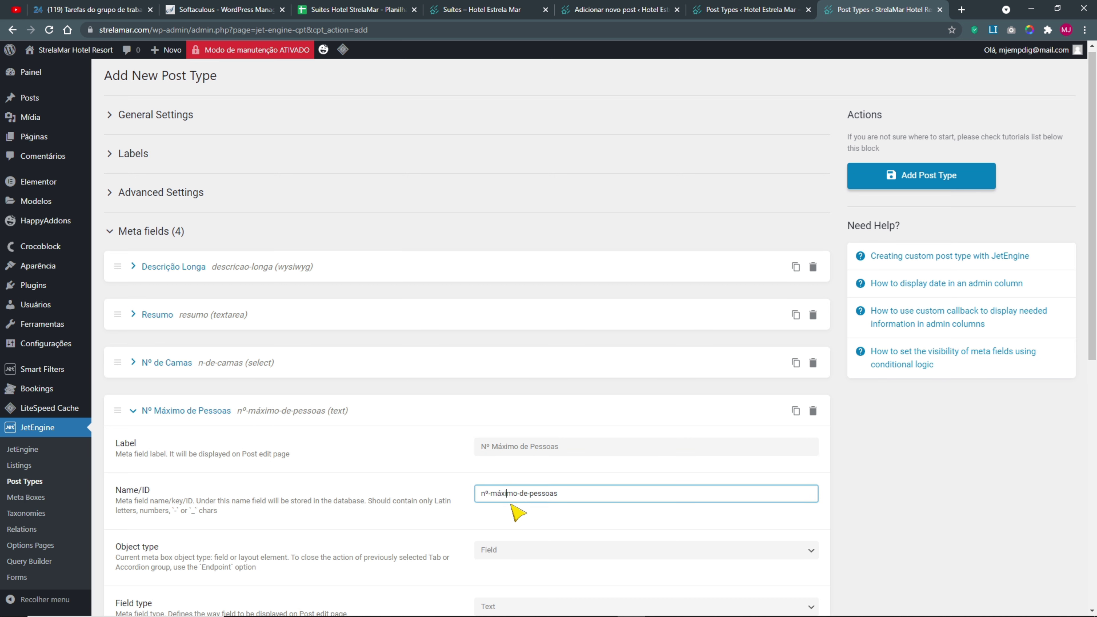
key(BackSpace)
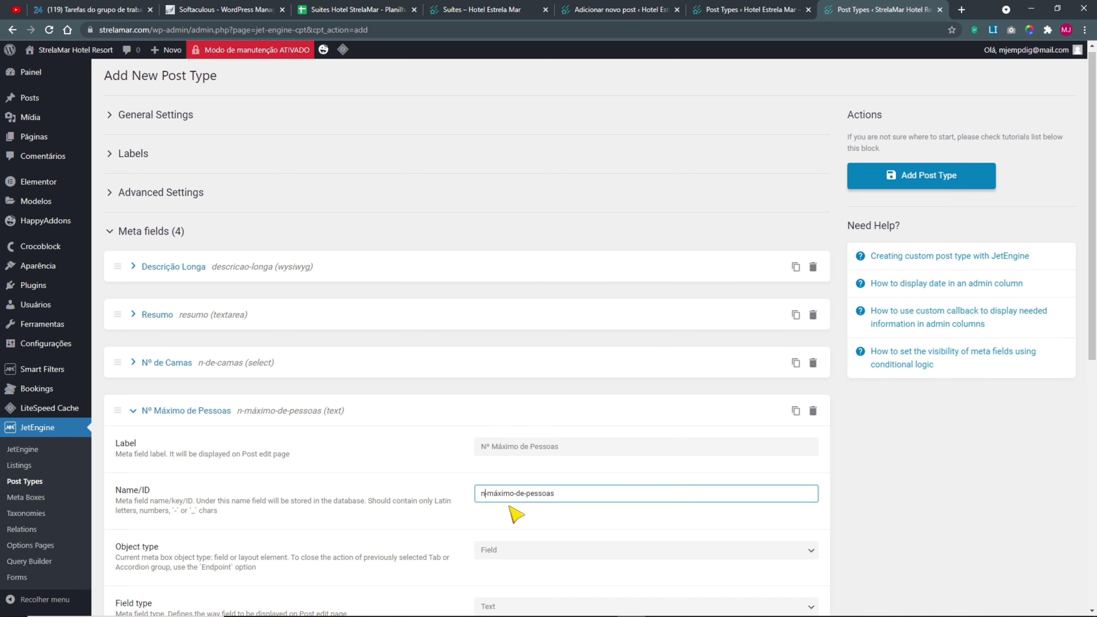
- Keep the Nº Máximo de Pessoas field's object type as Field and set its field type to Number
scroll(555, 502, down, 3)
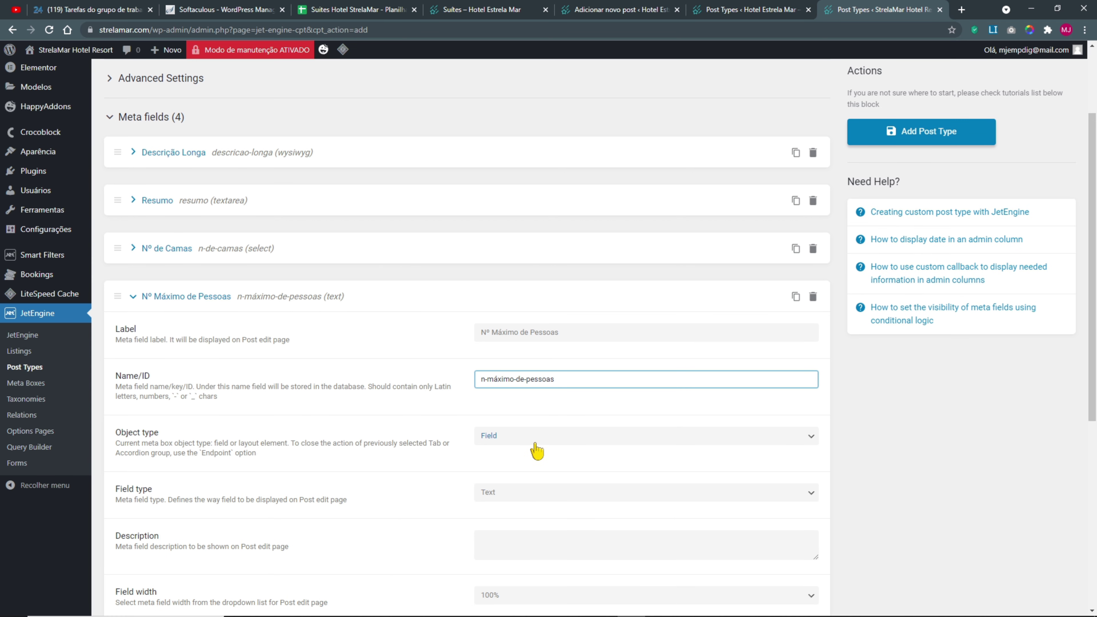
scroll(653, 389, down, 2)
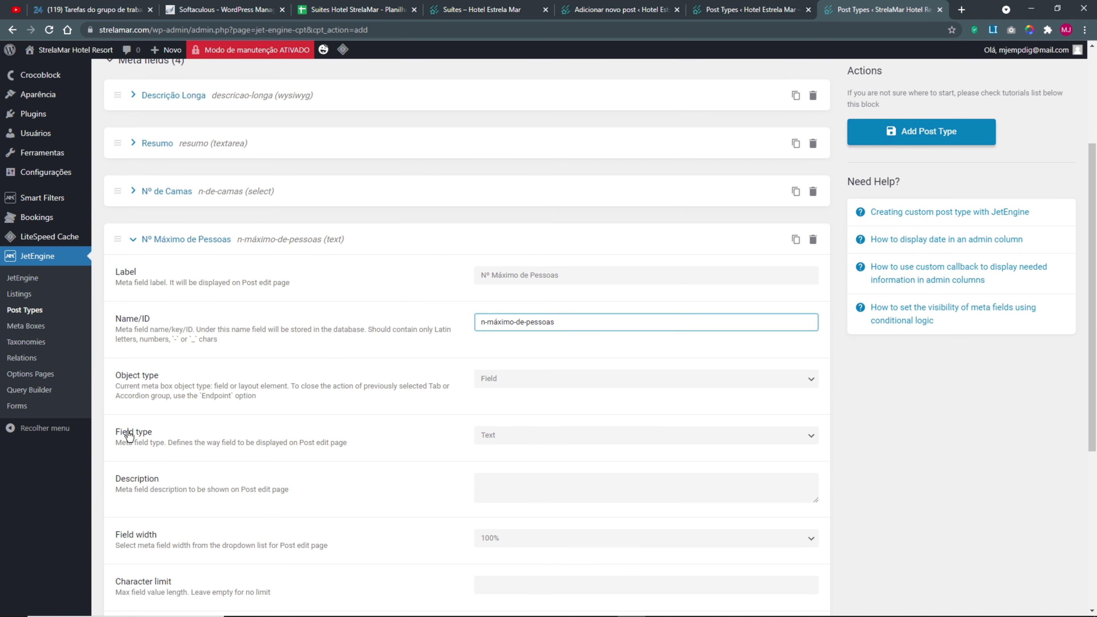
click(559, 380)
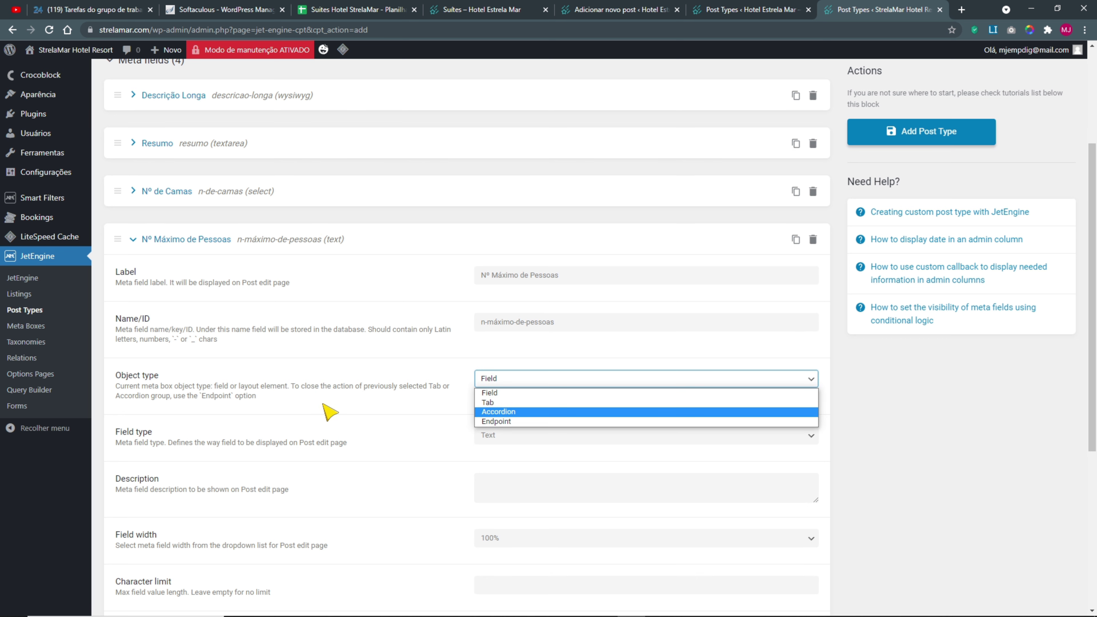
click(119, 380)
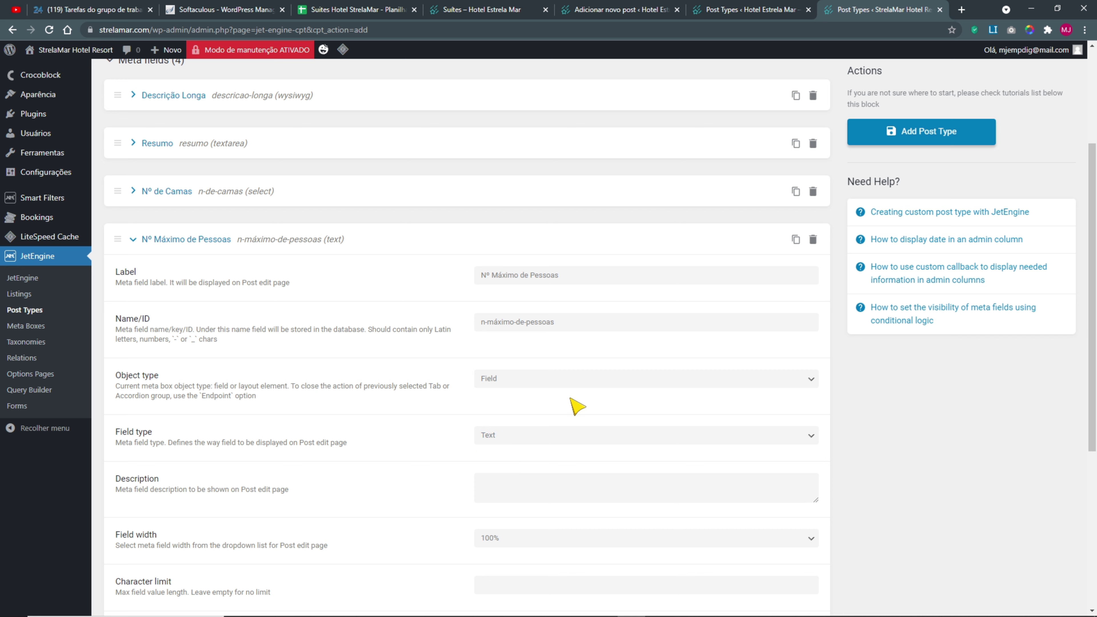
click(493, 437)
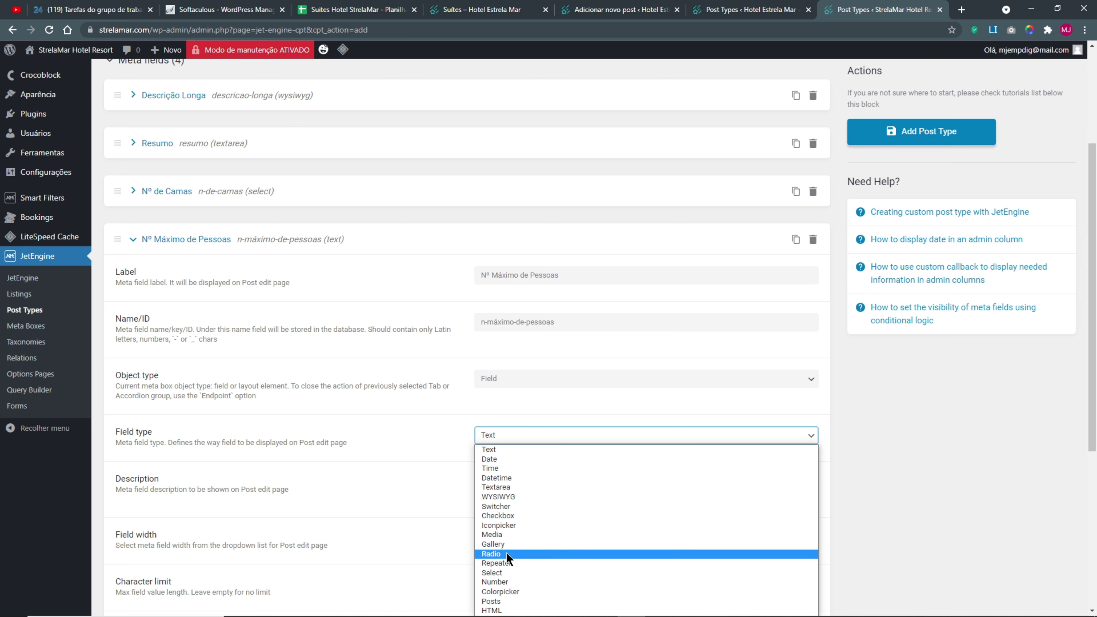
click(510, 582)
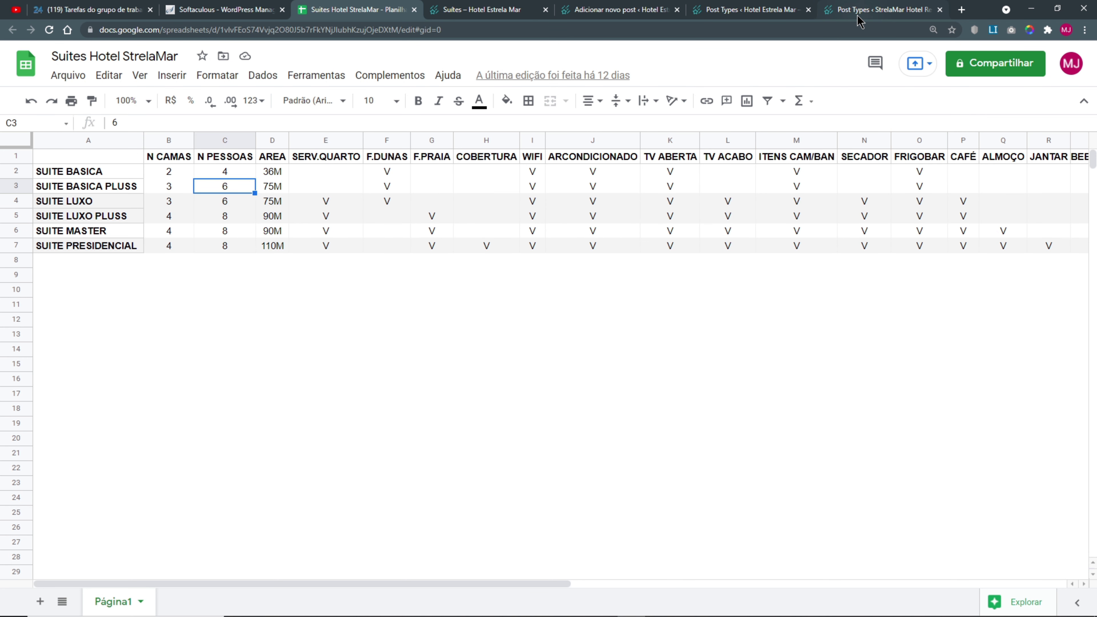
- Switch to the Suites Hotel StrelaMar spreadsheet and select the N PESSOAS values in C2:C7 for review
drag(228, 247, 225, 171)
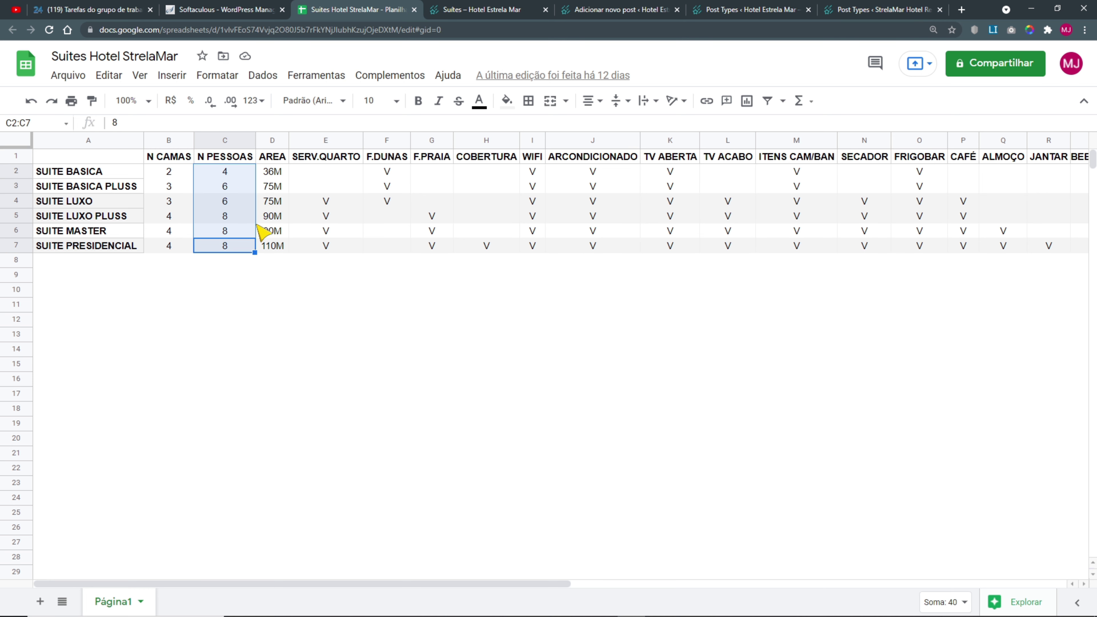
- Review the individual N PESSOAS values of the suites in the spreadsheet and return to the StrelaMar post type editor
click(232, 233)
click(229, 172)
click(229, 187)
click(228, 213)
click(841, 10)
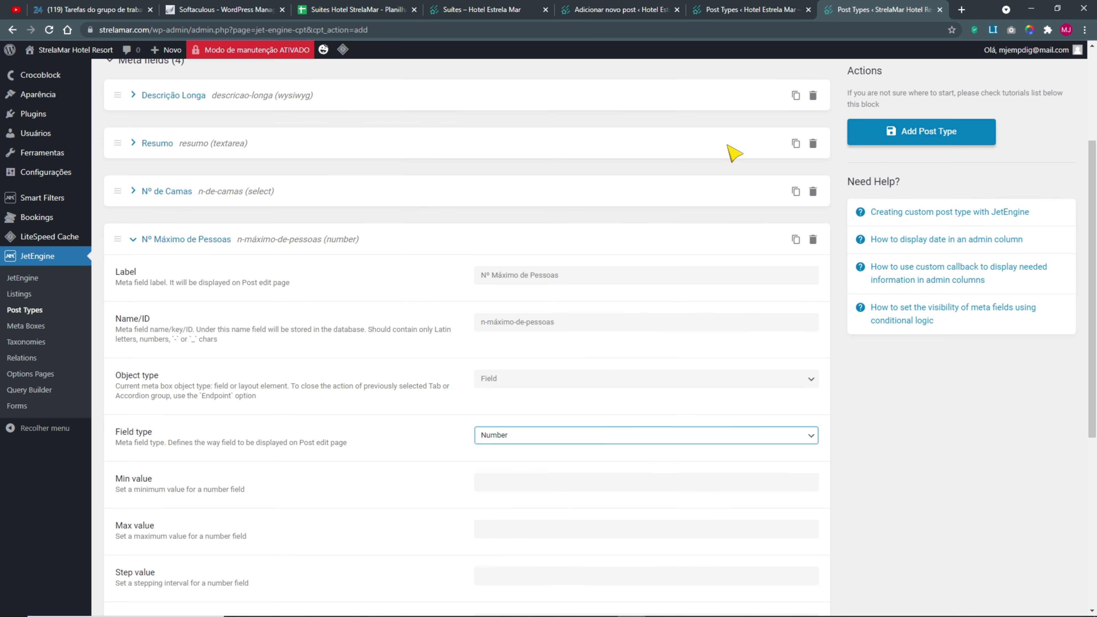
- Try the Select field type with a new blank option for Nº Máximo de Pessoas, and switch back to Number
click(498, 435)
click(505, 379)
click(451, 429)
click(501, 436)
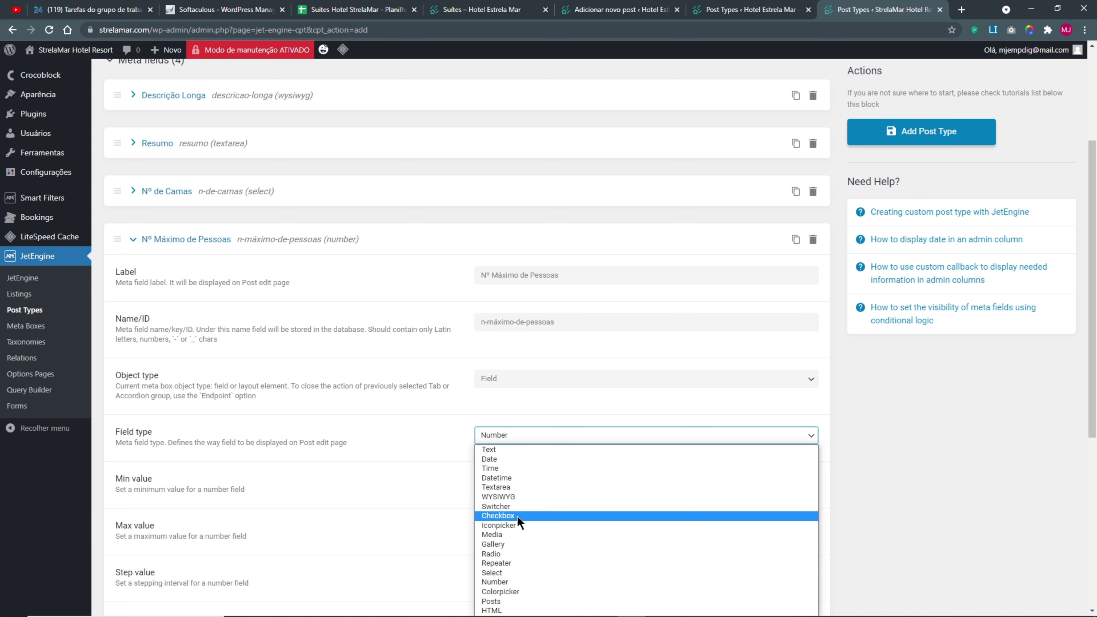
click(501, 573)
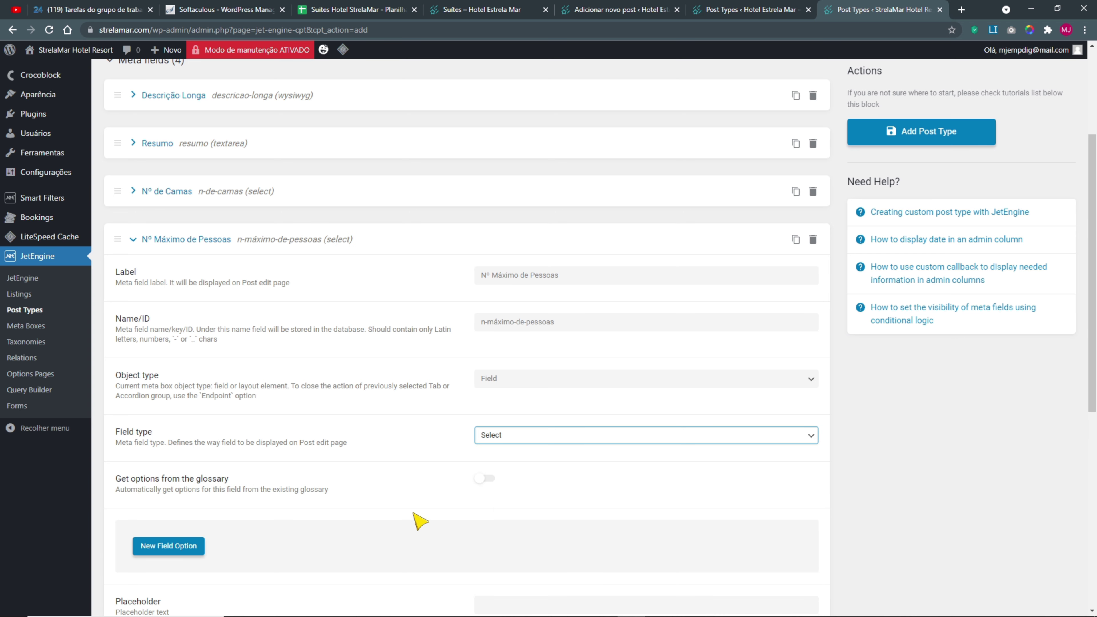
scroll(294, 441, down, 3)
click(171, 429)
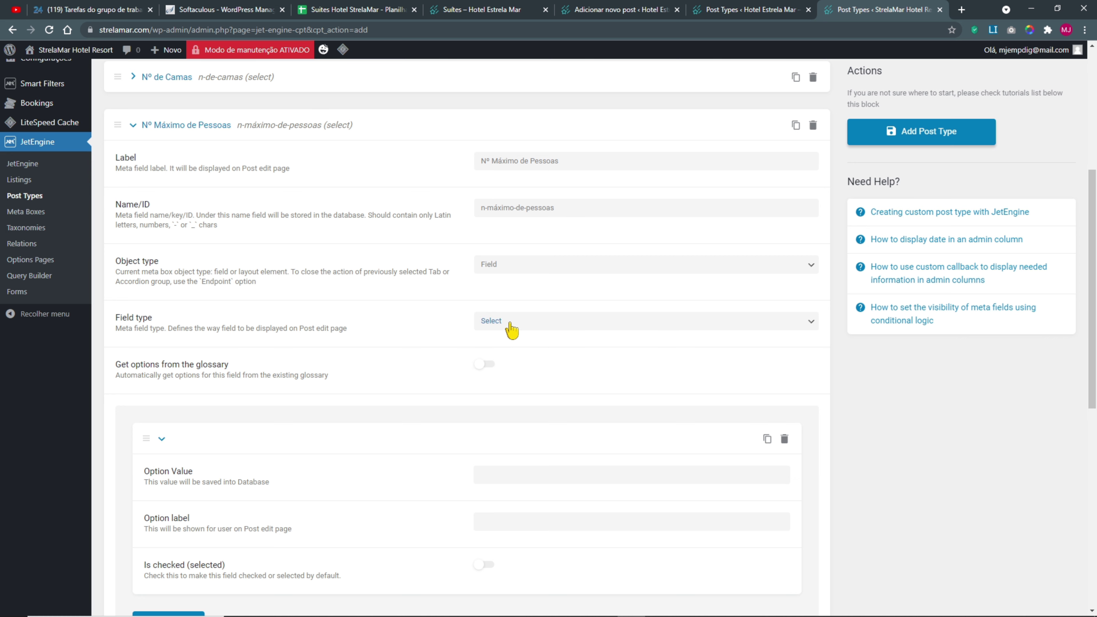
click(500, 326)
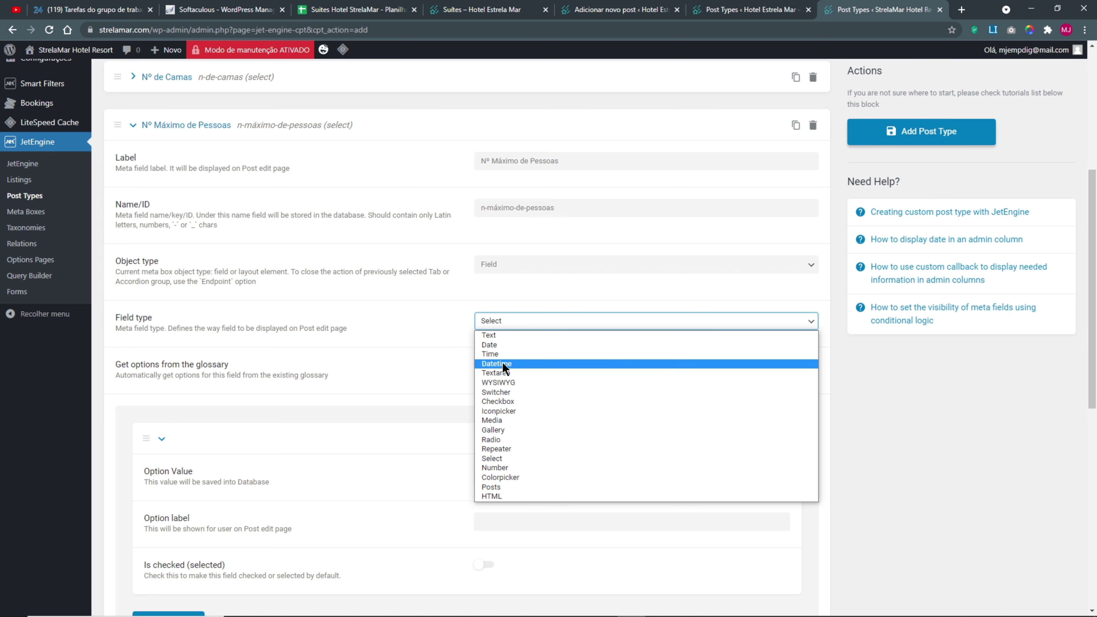
click(498, 467)
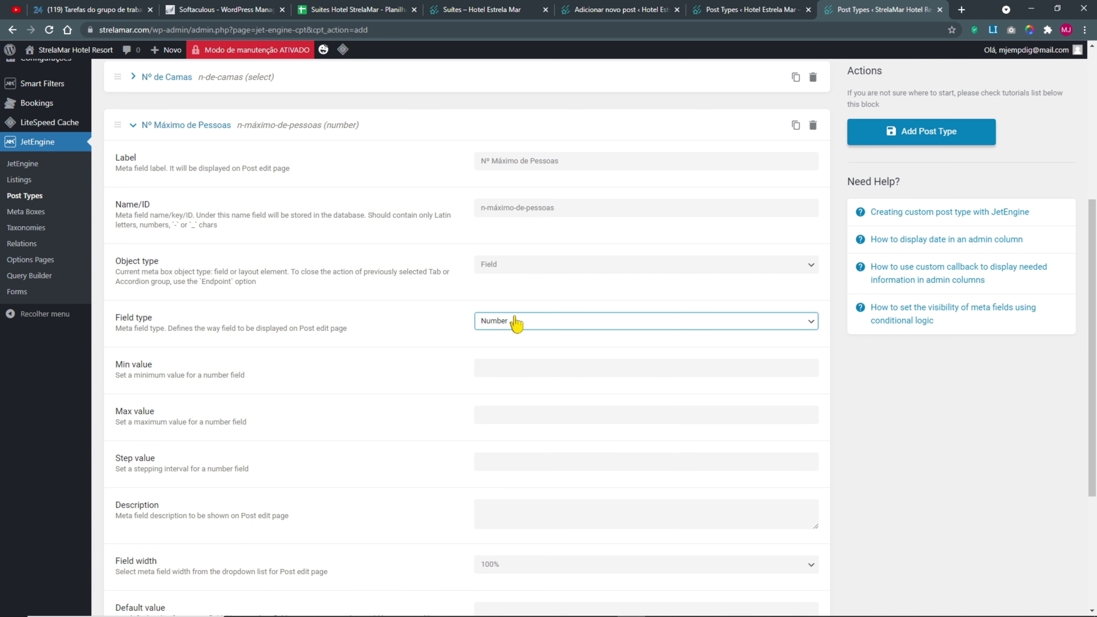
- Set the Nº Máximo de Pessoas field's minimum value to 1 and its maximum value to 8
click(493, 368)
text(1)
click(404, 367)
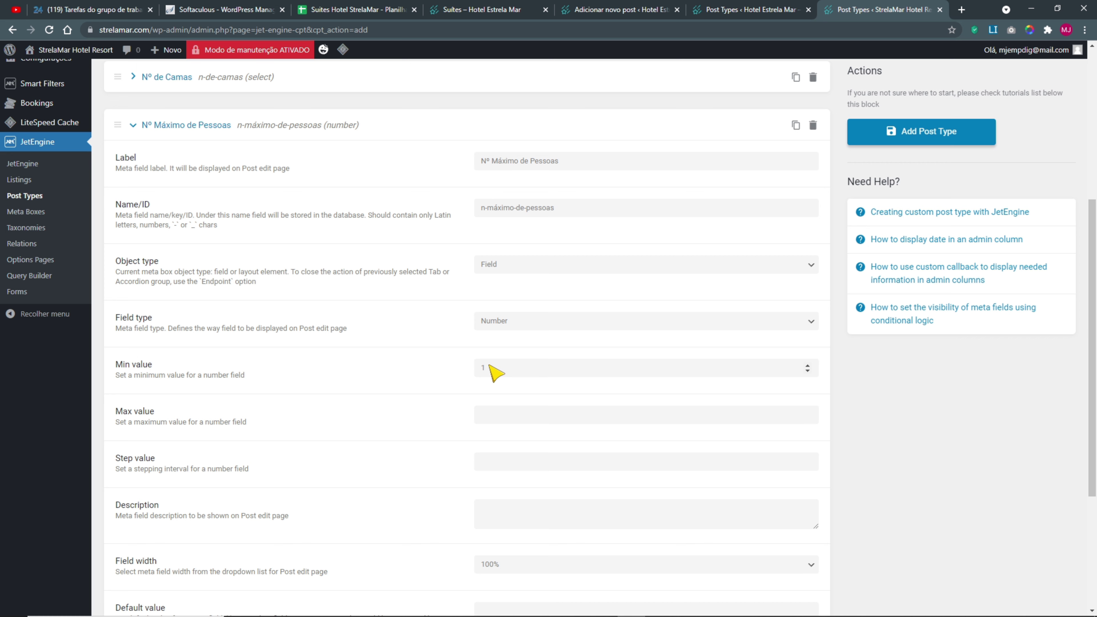
click(503, 417)
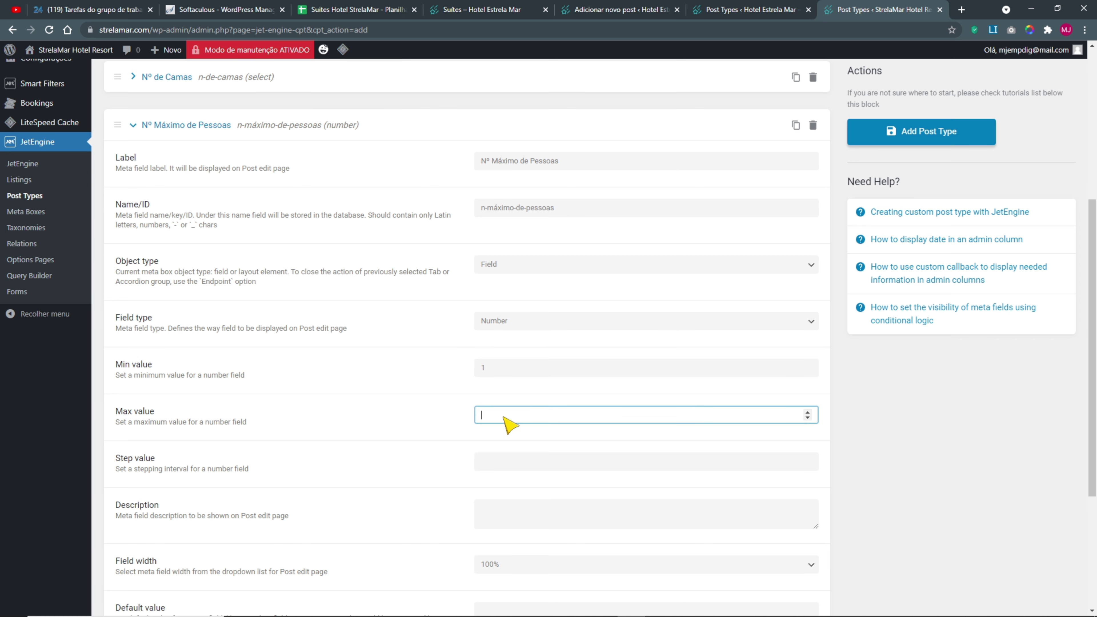
click(389, 378)
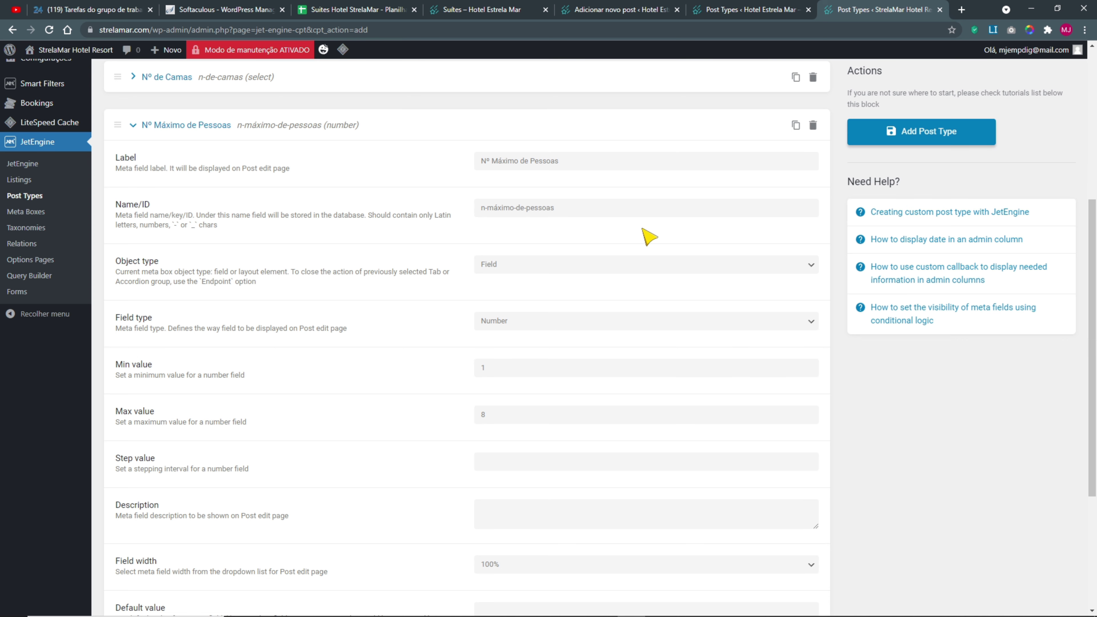
- Check the lowest and highest N PESSOAS values in the spreadsheet, and set the StrelaMar field's minimum value to 4
click(364, 12)
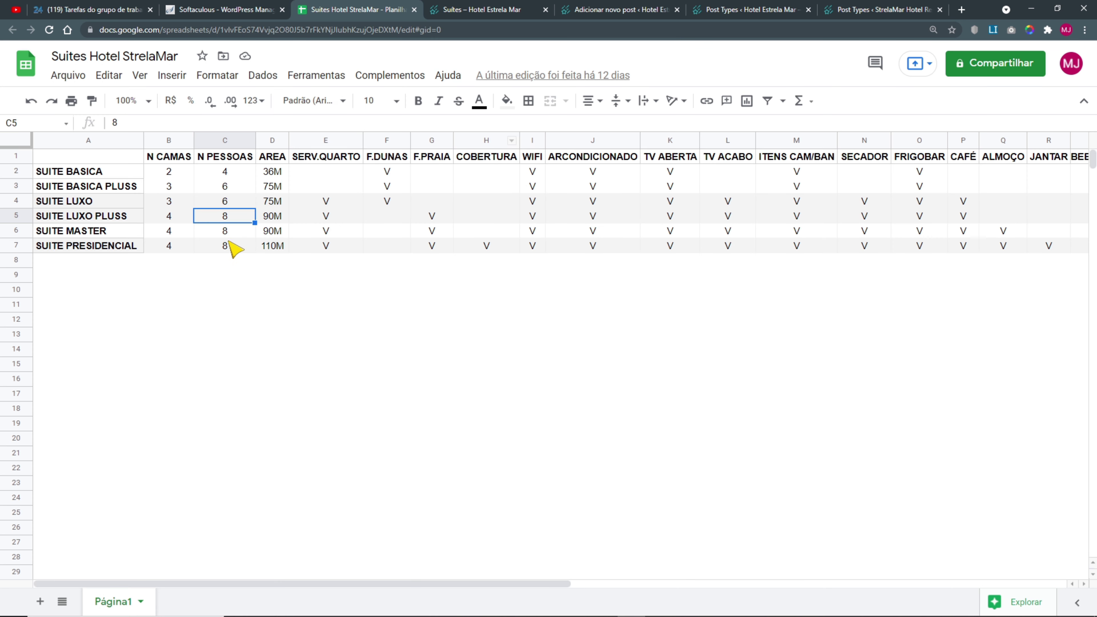
click(230, 175)
click(237, 242)
click(233, 173)
click(236, 243)
click(861, 10)
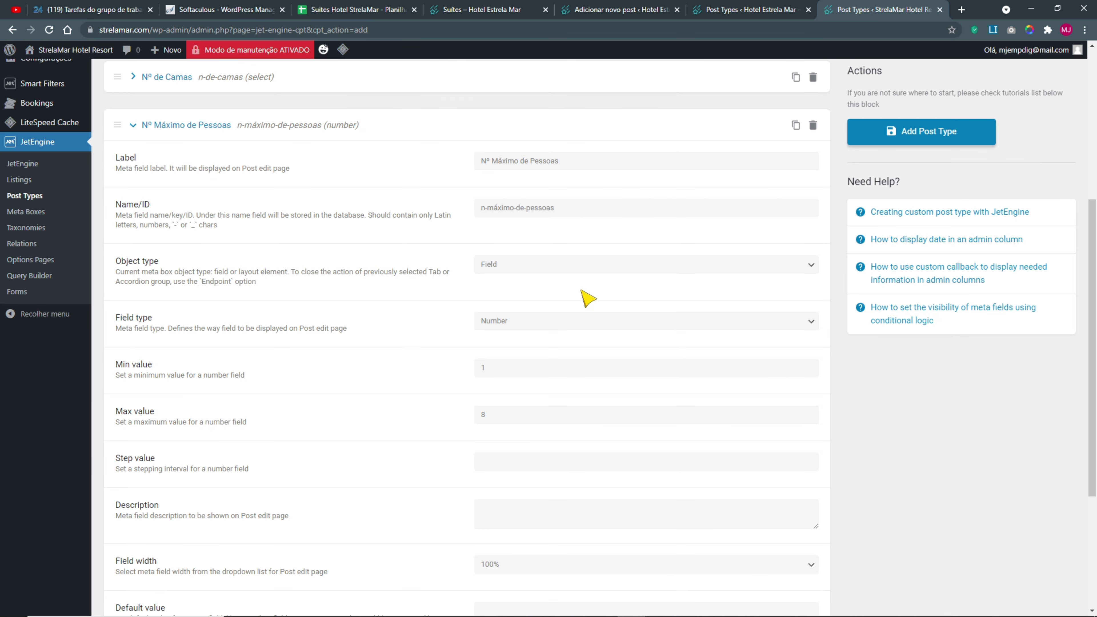
click(483, 367)
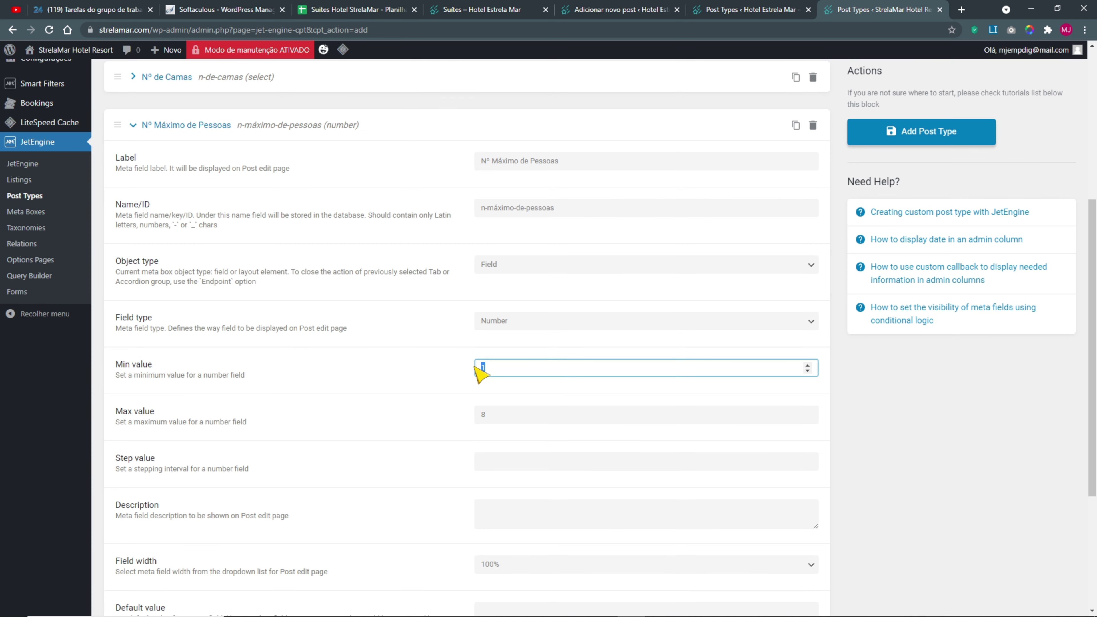
click(435, 390)
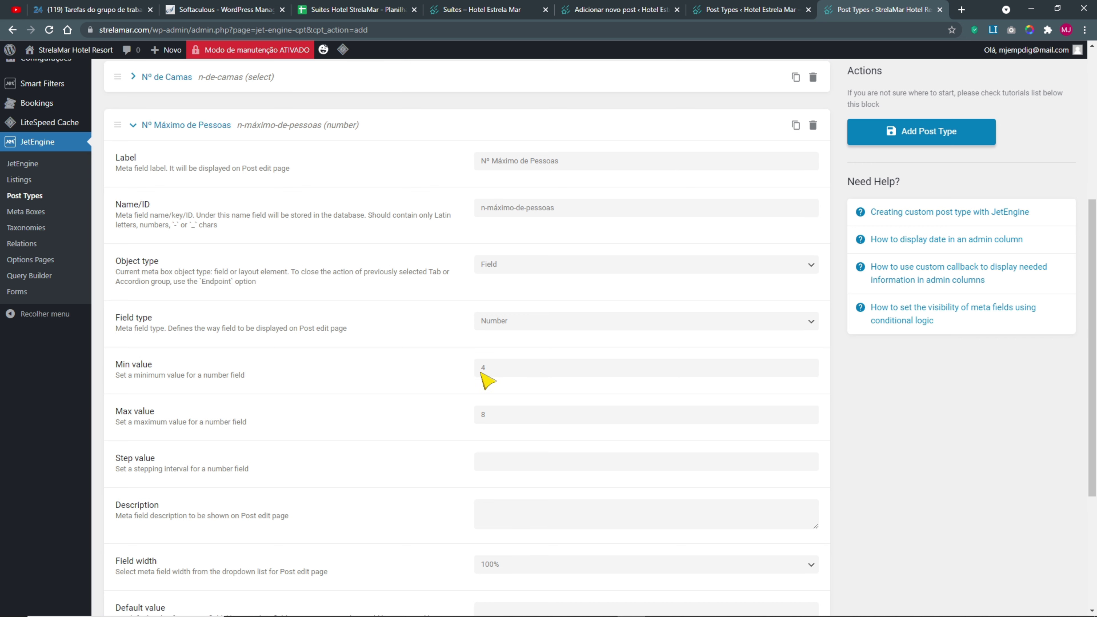
double_click(490, 370)
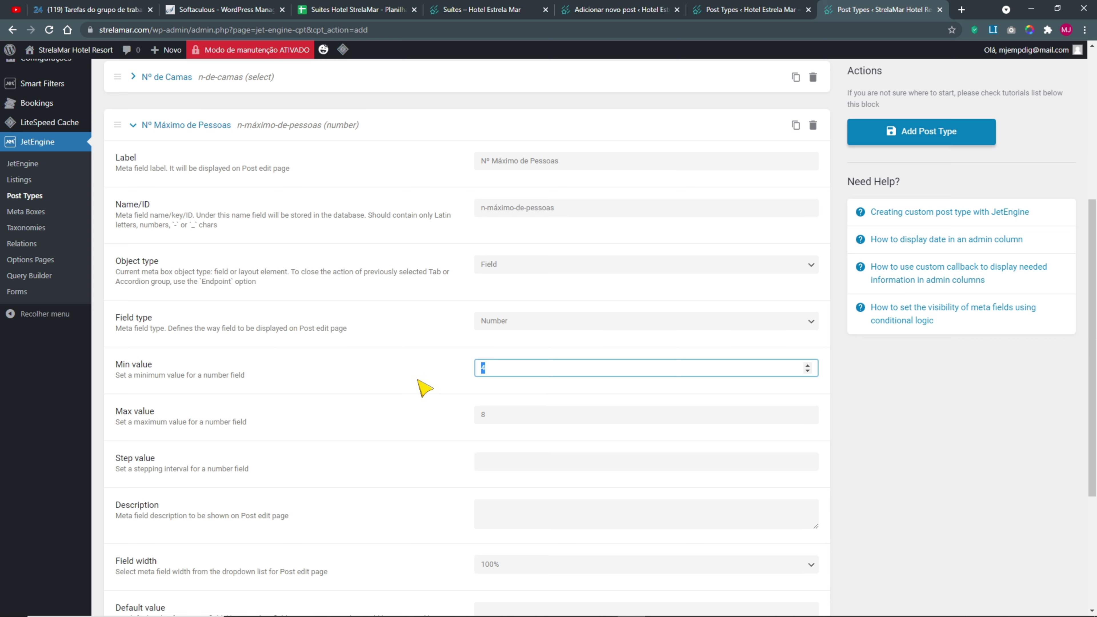
click(505, 368)
double_click(484, 413)
- Describe the Nº Máximo de Pessoas field as "Número máximo de pessoas por quarto independentemente da quantidade de camas"
scroll(416, 431, down, 1)
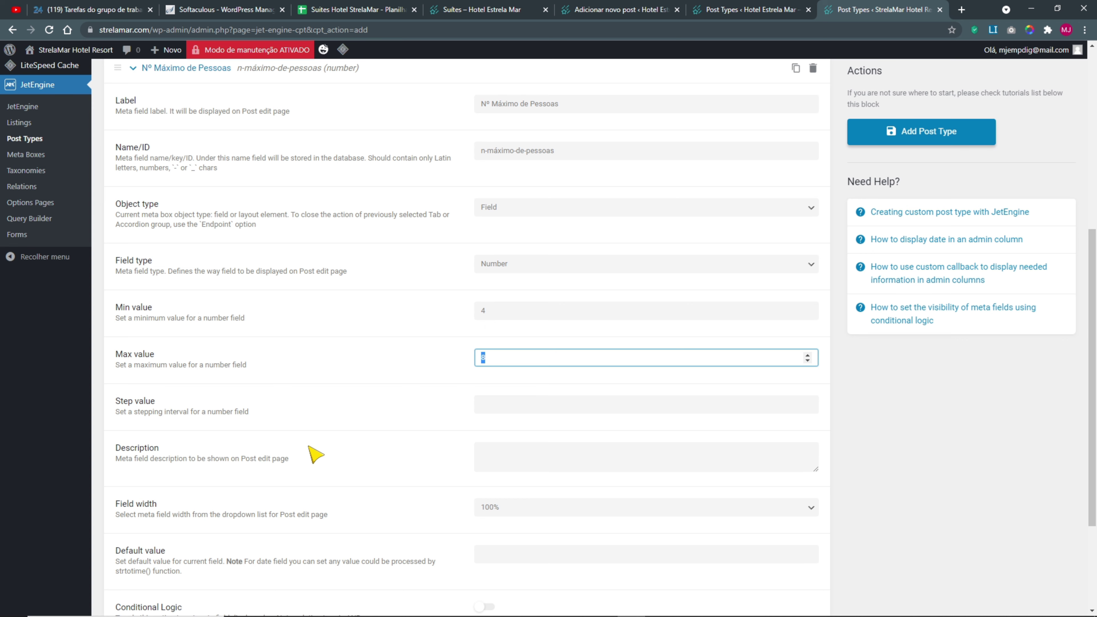
scroll(336, 449, down, 2)
click(498, 345)
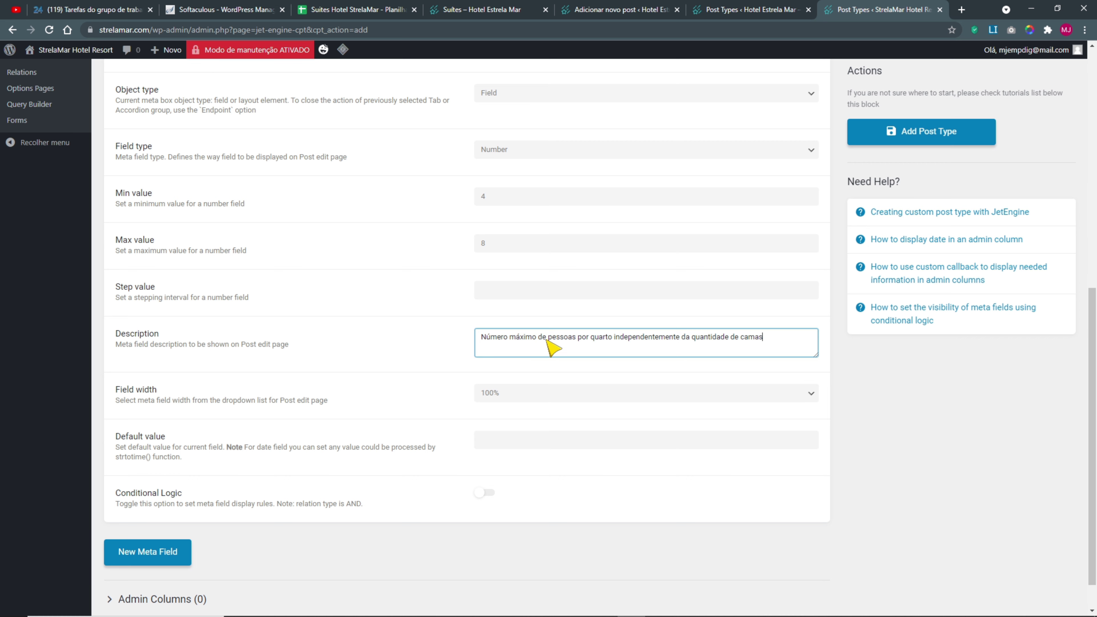
drag(753, 341, 399, 350)
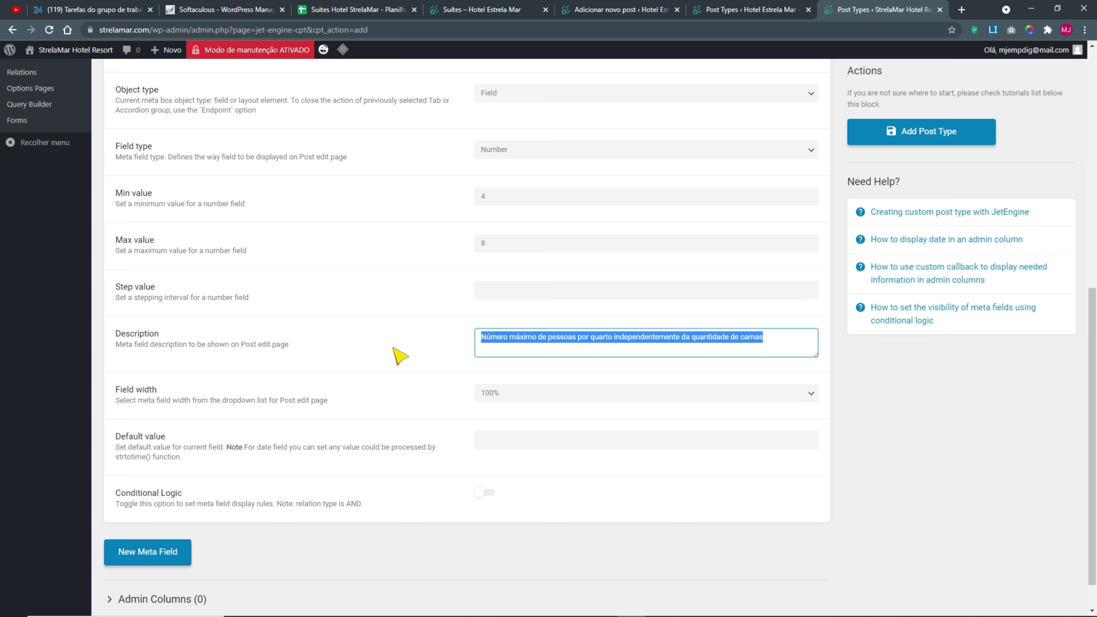
- Set the Nº Máximo de Pessoas field's width to 50% and collapse the field
click(512, 392)
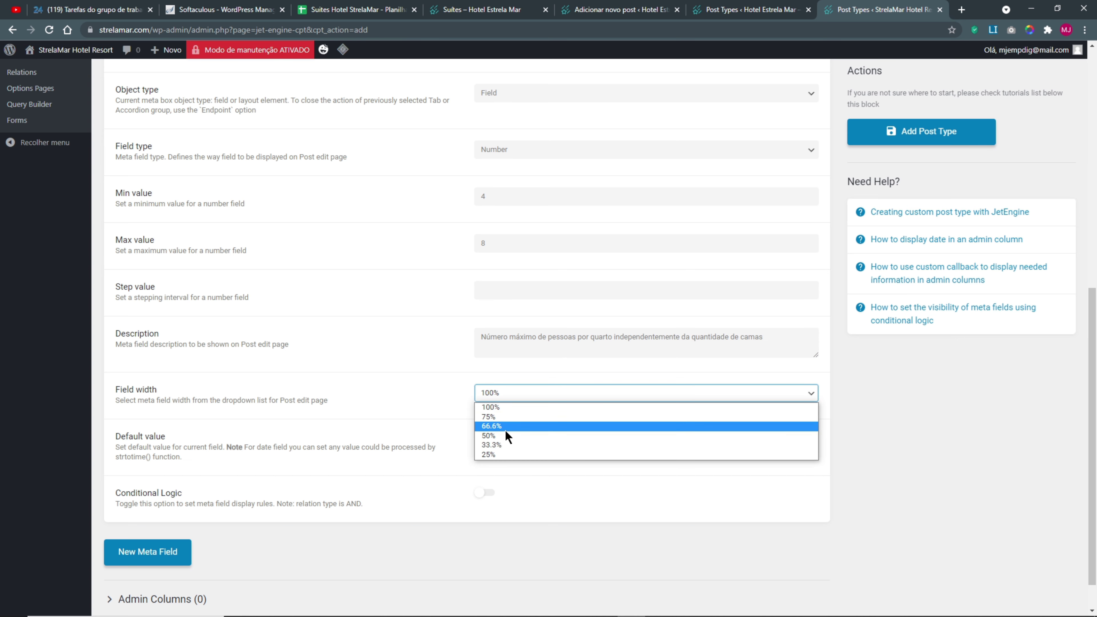
click(511, 444)
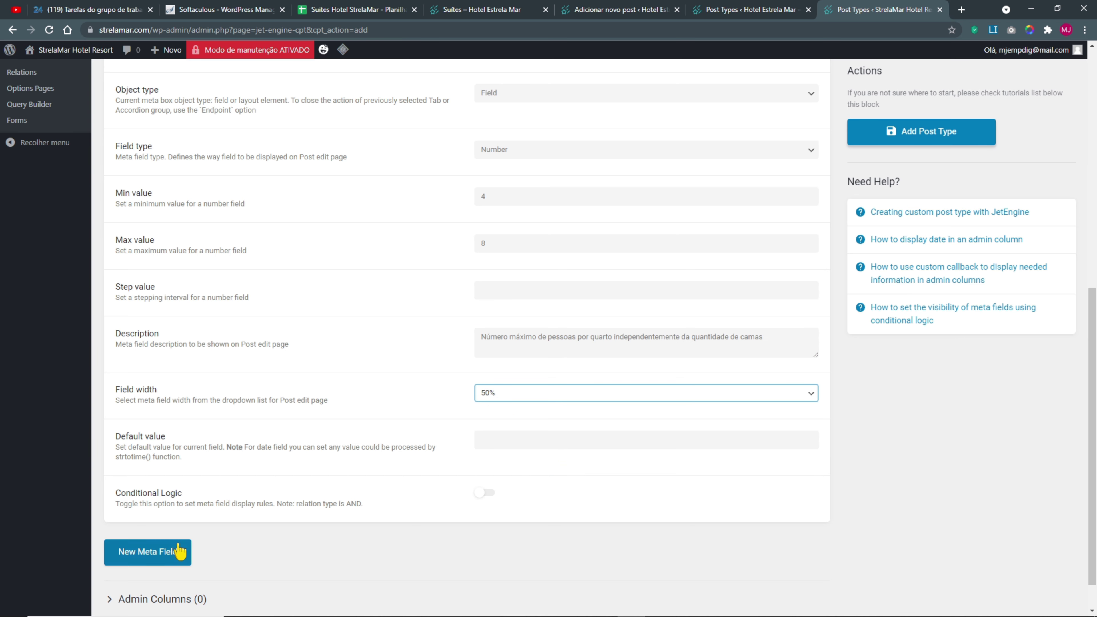
scroll(284, 480, up, 10)
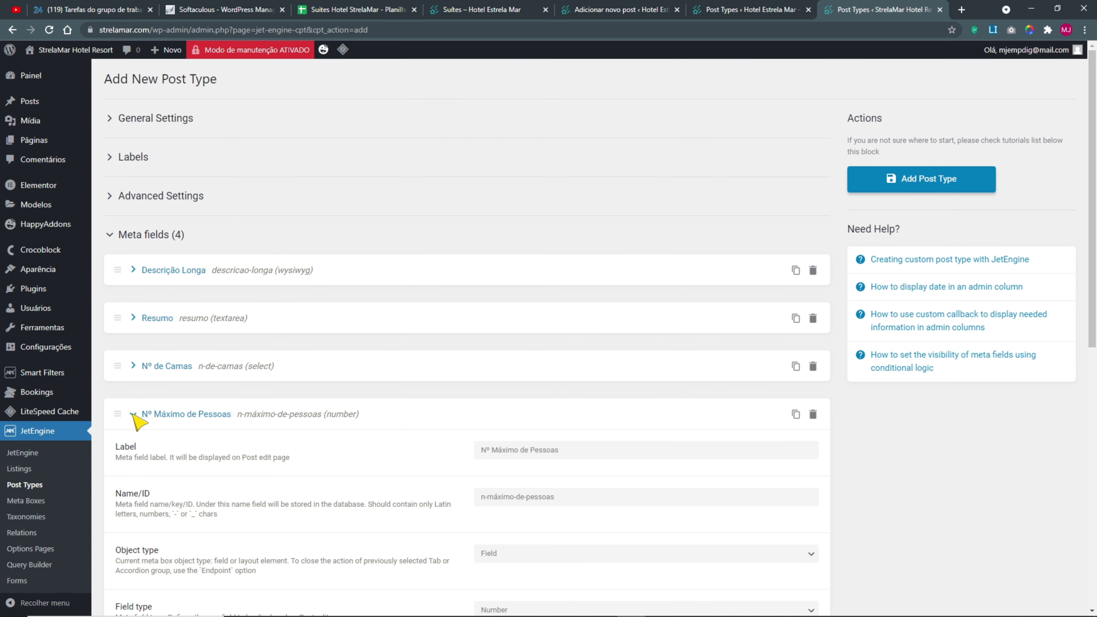
click(133, 414)
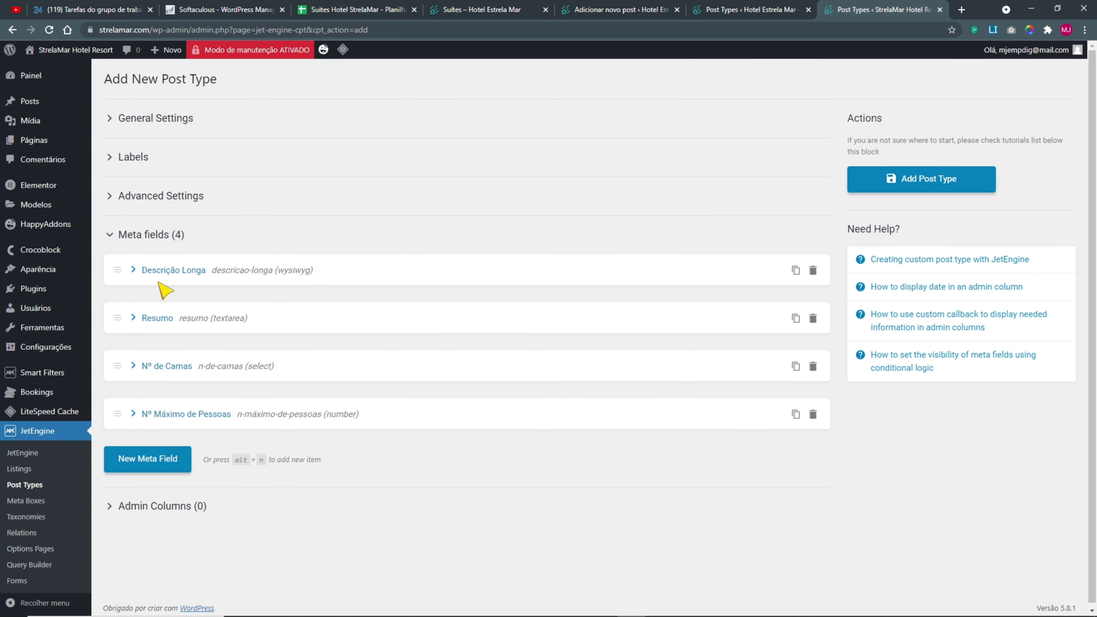
- Compare the meta field layout on Hotel Estrela Mar's new suite form with the StrelaMar Nº Máximo de Pessoas field's settings
click(618, 11)
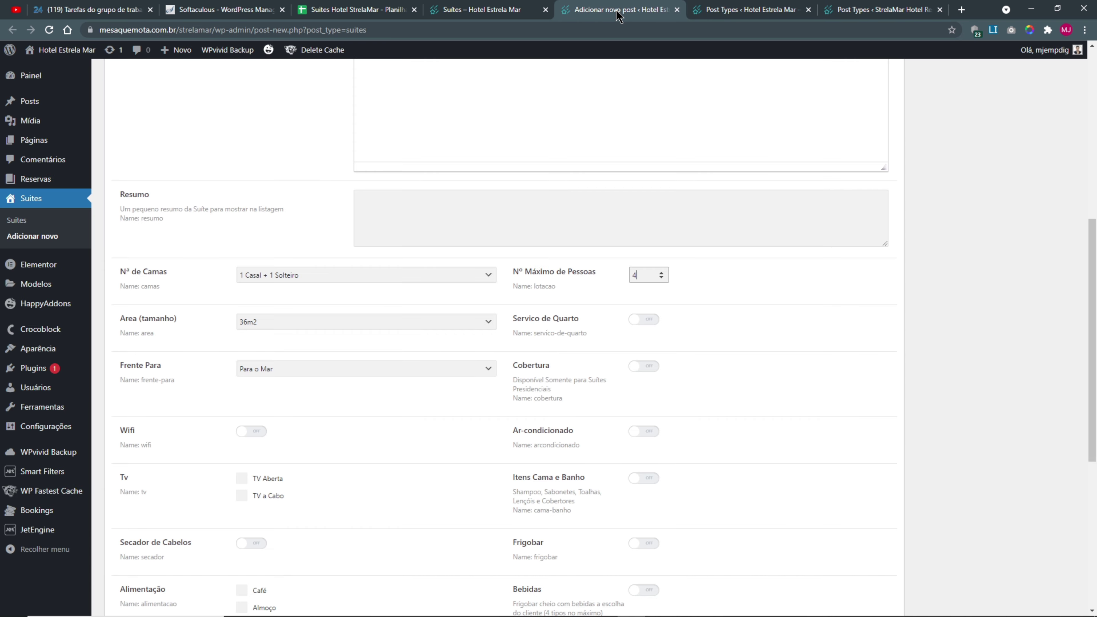
scroll(475, 345, up, 3)
scroll(436, 318, up, 3)
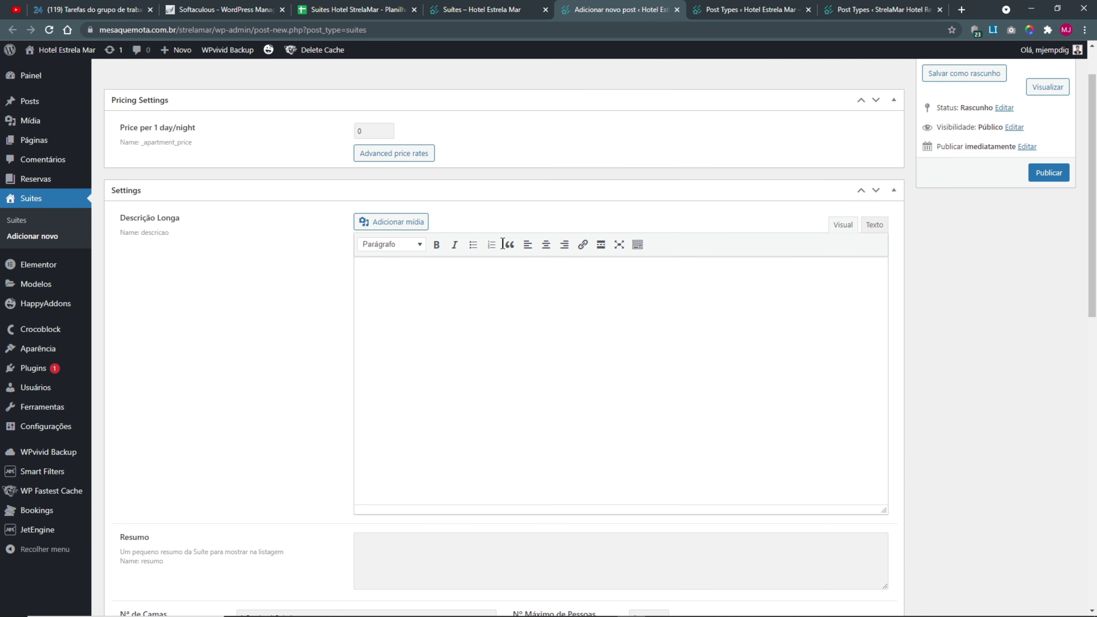
scroll(452, 408, down, 4)
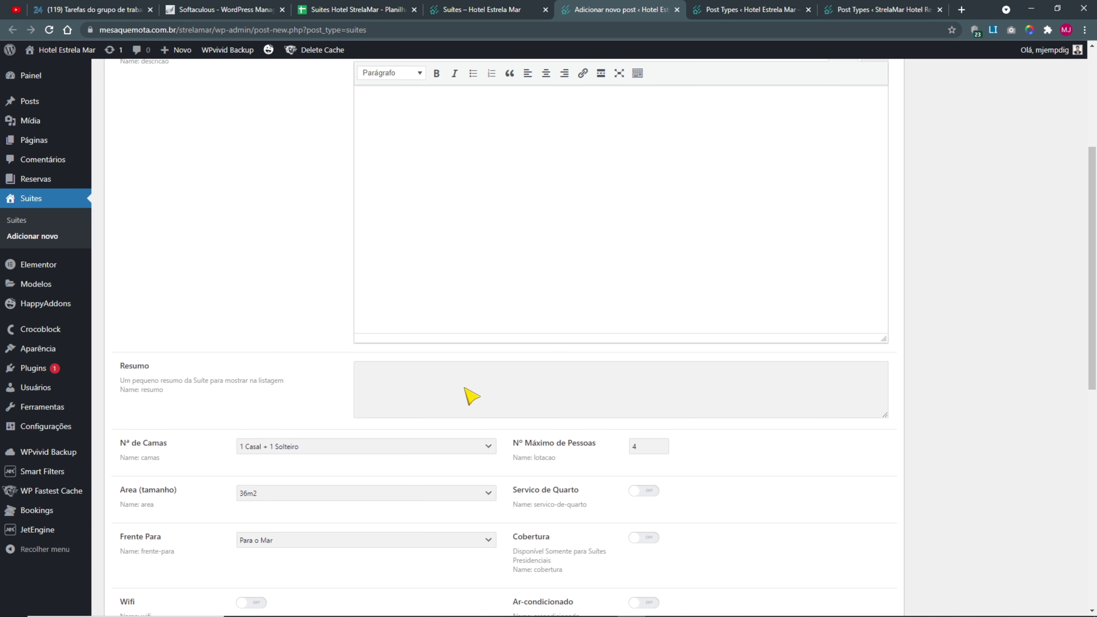
click(761, 9)
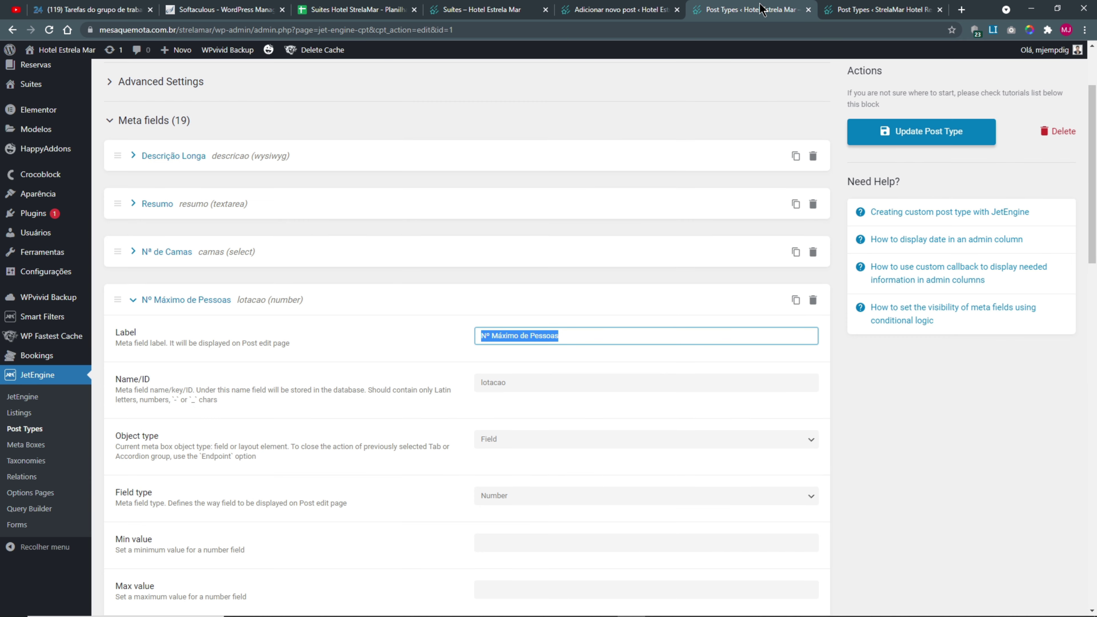
click(865, 13)
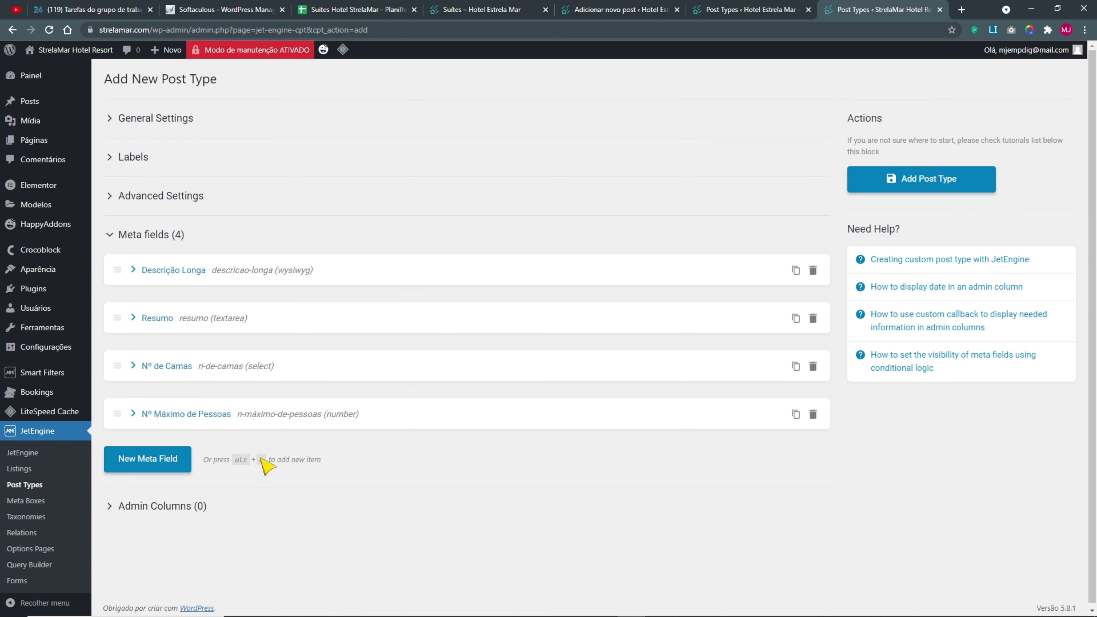
click(134, 414)
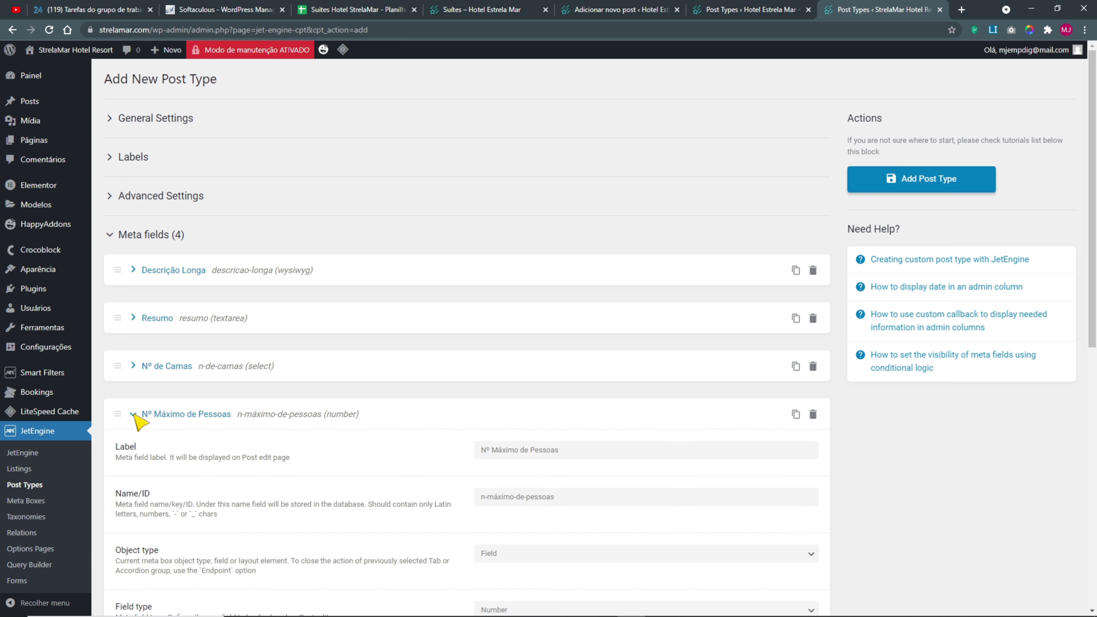
scroll(355, 465, down, 10)
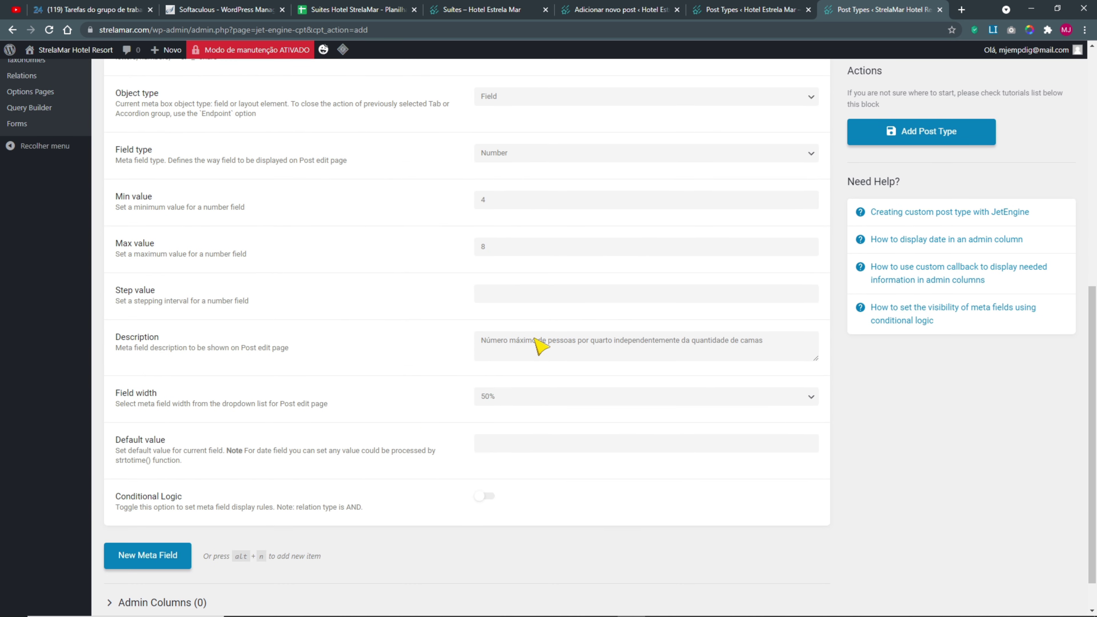
scroll(432, 397, up, 6)
scroll(245, 343, up, 2)
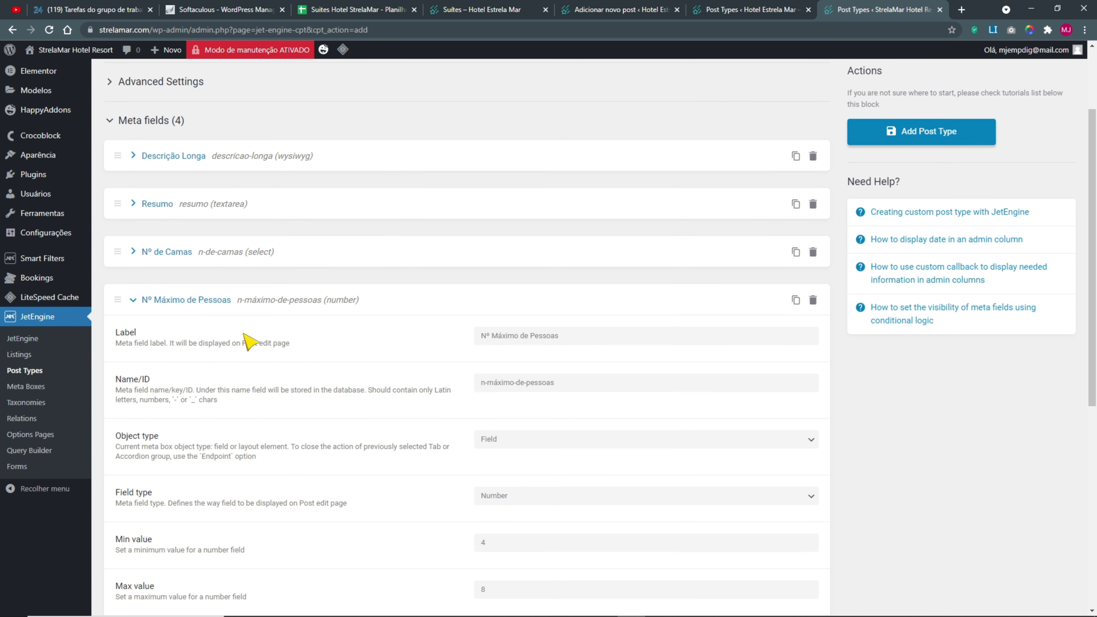
- Expand the Nº de Camas meta field and set its field width to 50%
click(137, 250)
scroll(444, 423, down, 3)
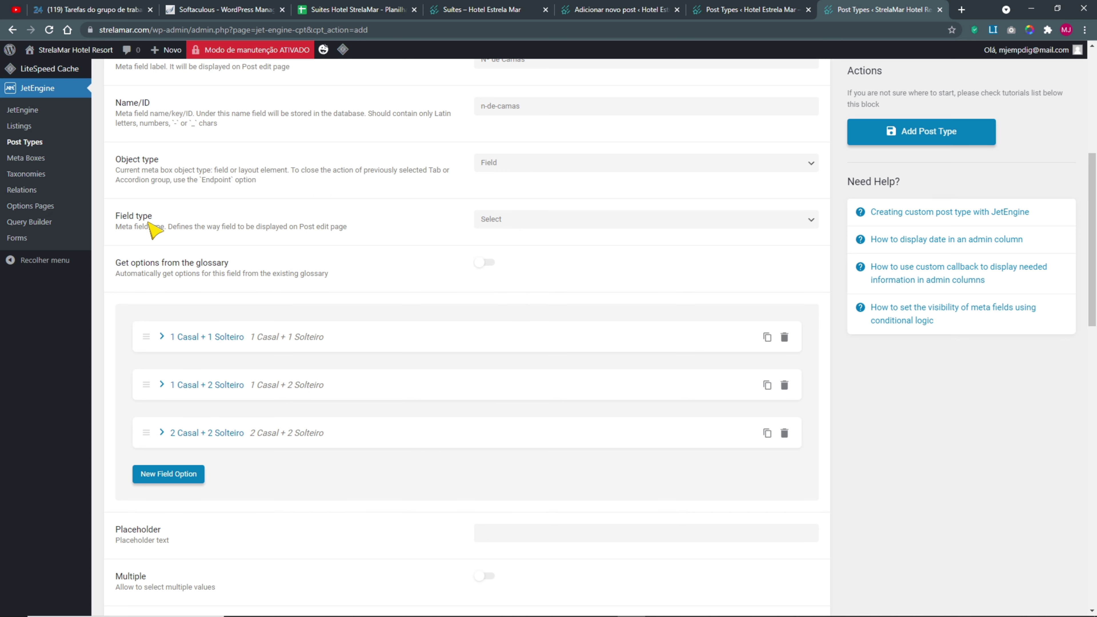
scroll(380, 415, up, 2)
scroll(401, 449, down, 9)
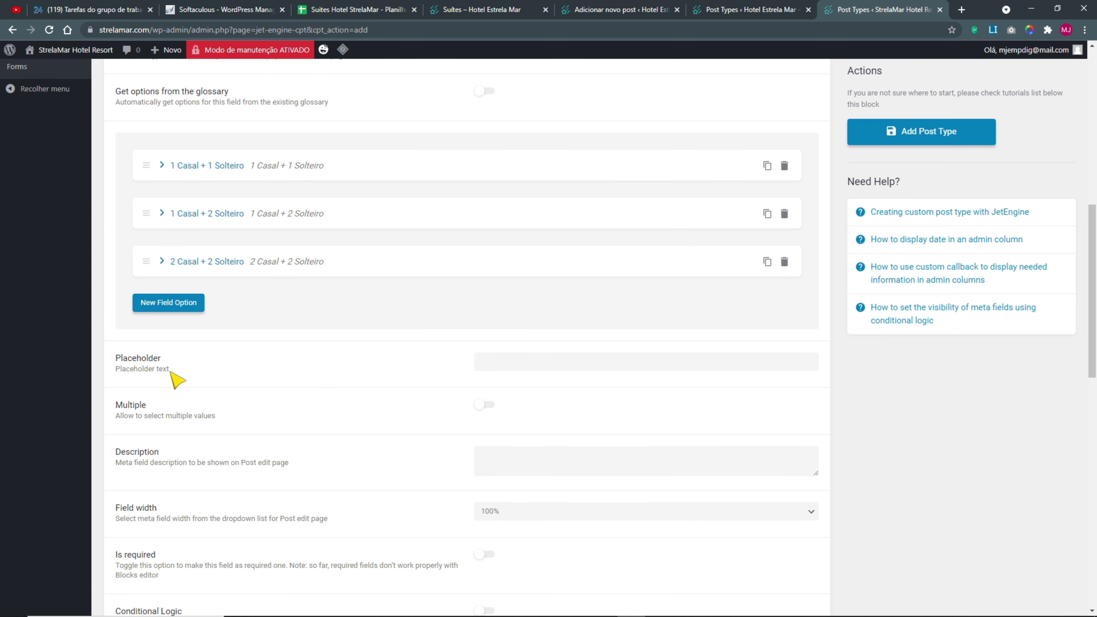
click(502, 401)
click(490, 424)
scroll(207, 280, down, 1)
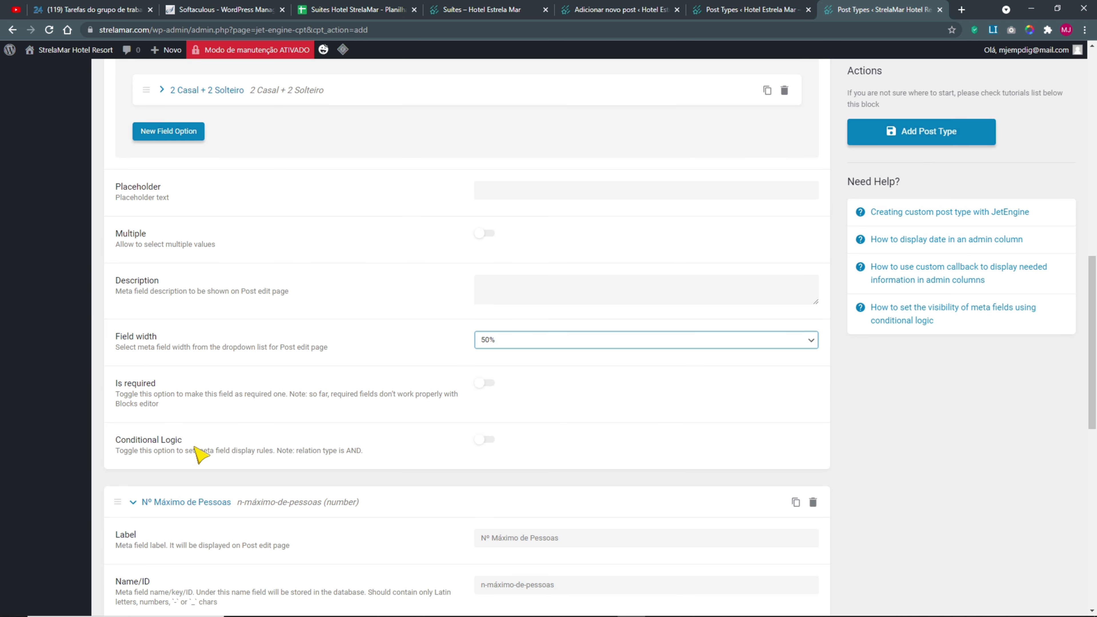
- Collapse the Nº de Camas and Nº Máximo de Pessoas meta fields and expand the Resumo field
scroll(332, 354, up, 6)
scroll(337, 362, up, 10)
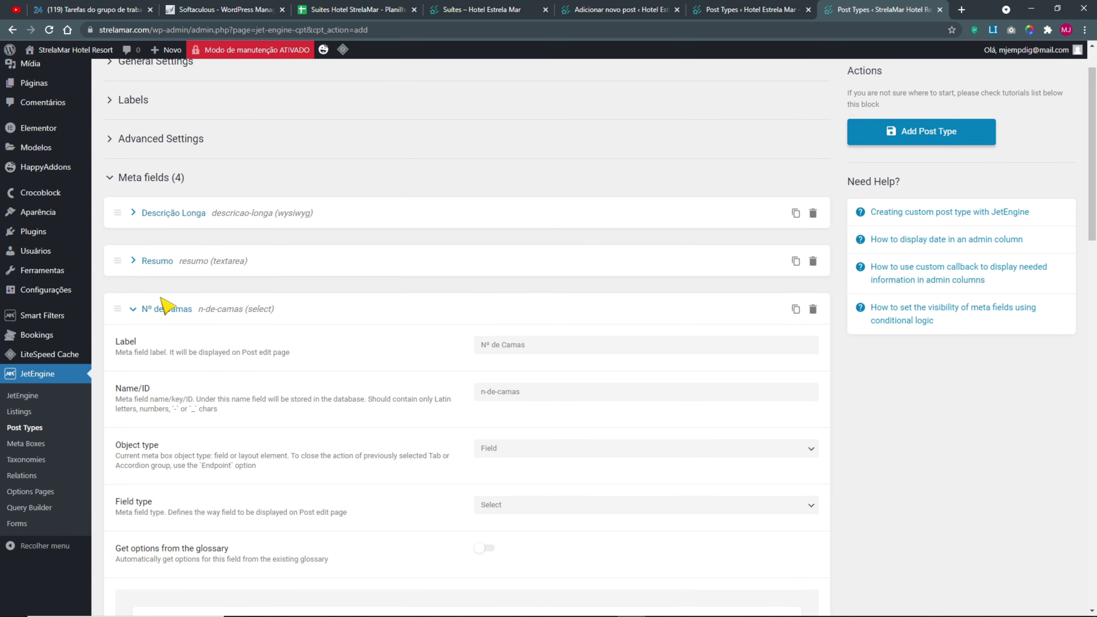
click(134, 309)
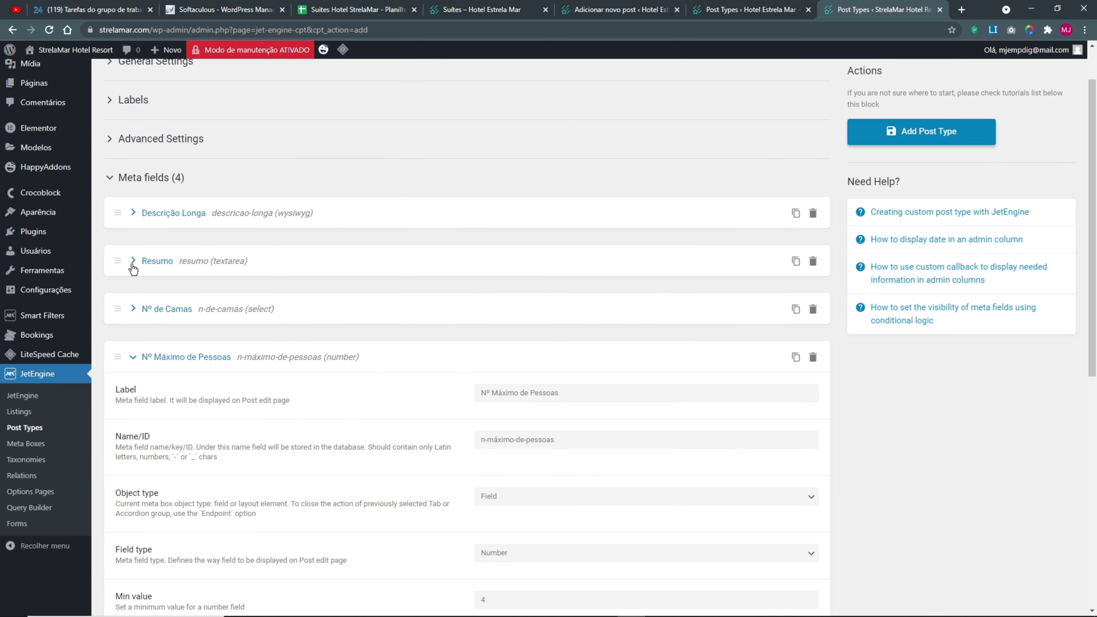
click(134, 357)
click(136, 315)
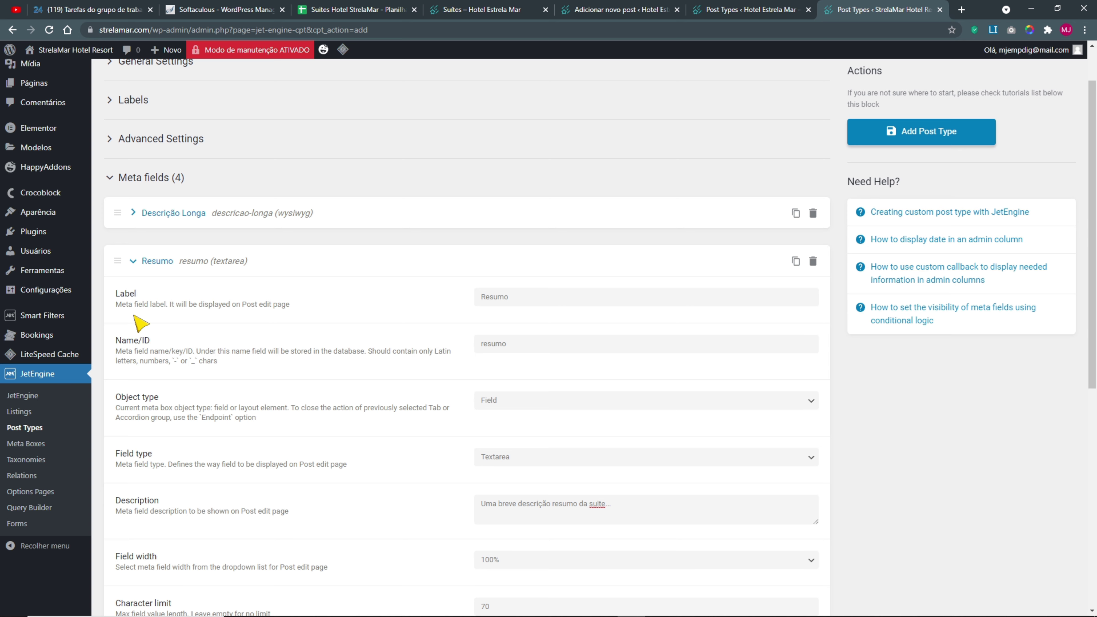
- Collapse the Resumo field, switch to Hotel Estrela Mar's post type and examine the Area (tamanho) meta field's type and options
click(132, 261)
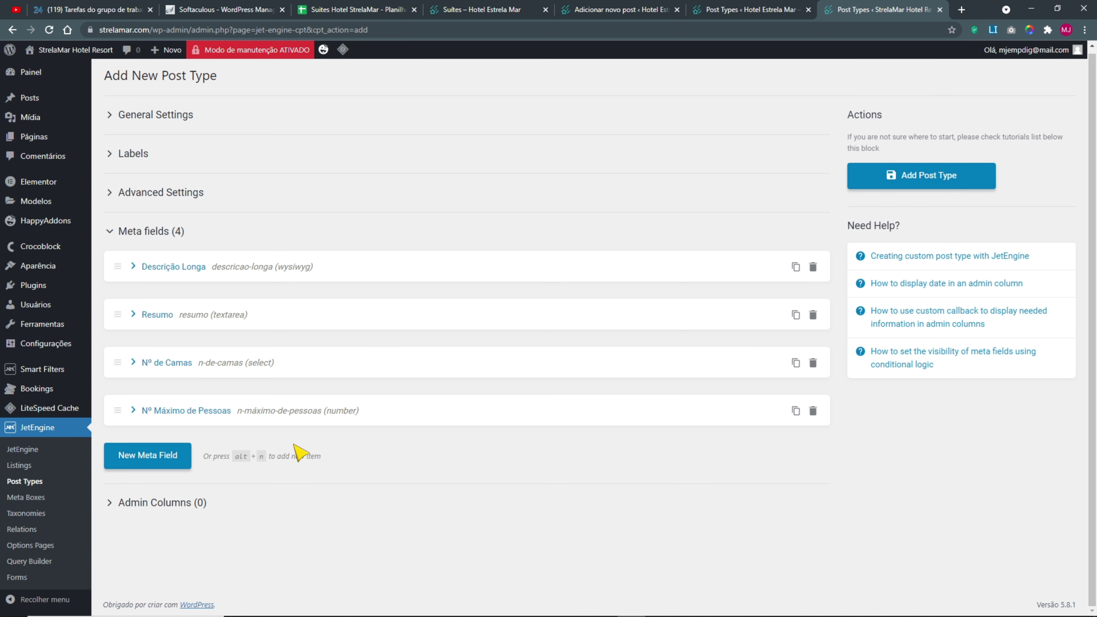
click(756, 9)
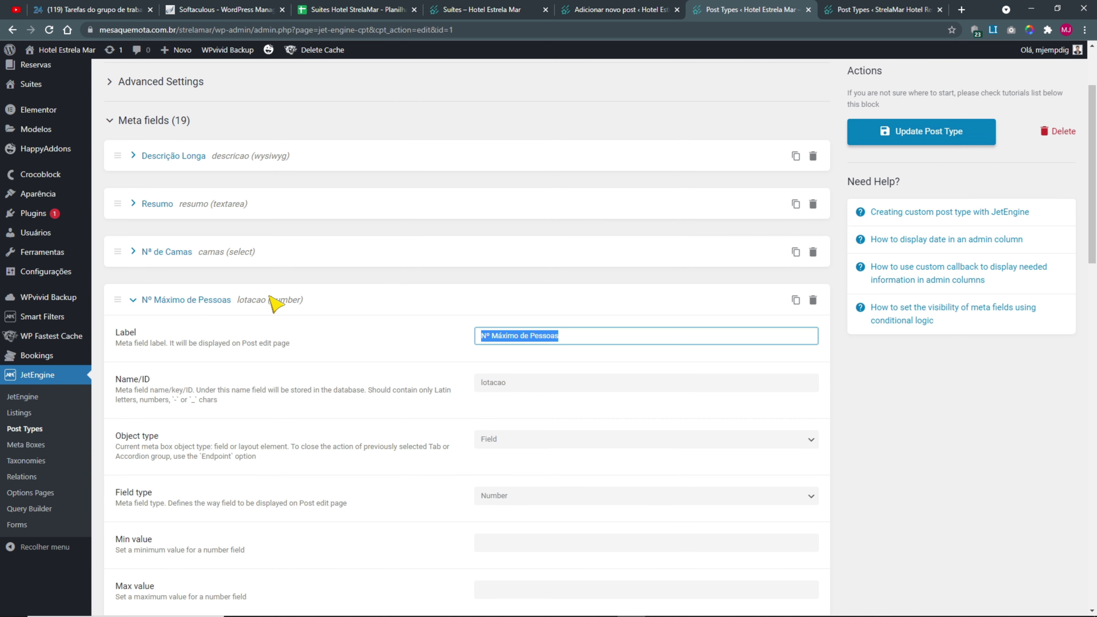
click(134, 298)
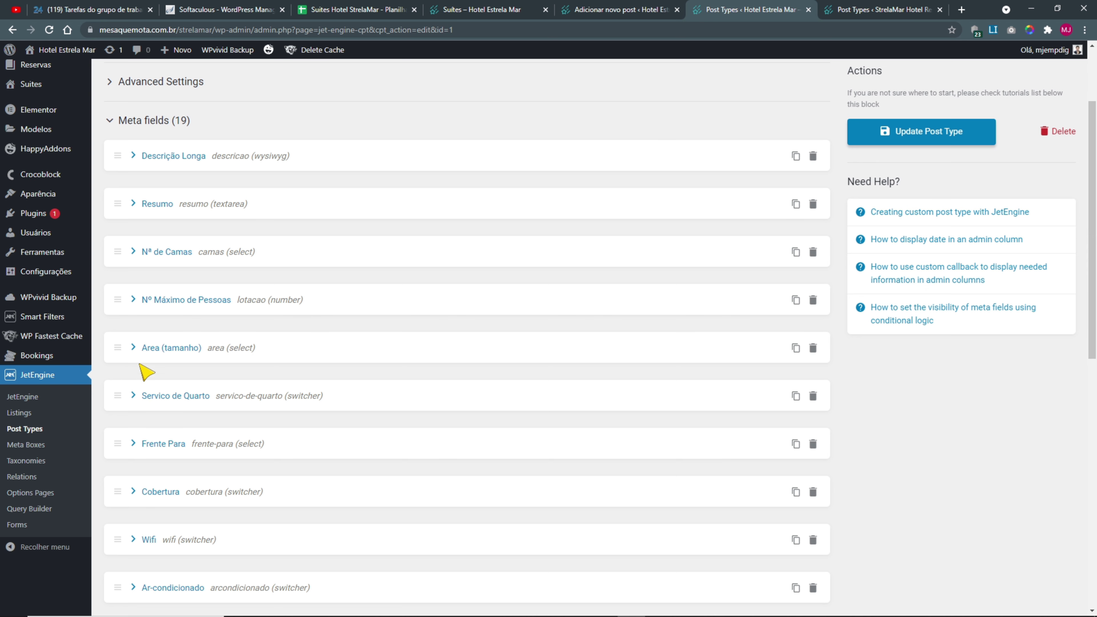
click(134, 347)
scroll(510, 432, down, 5)
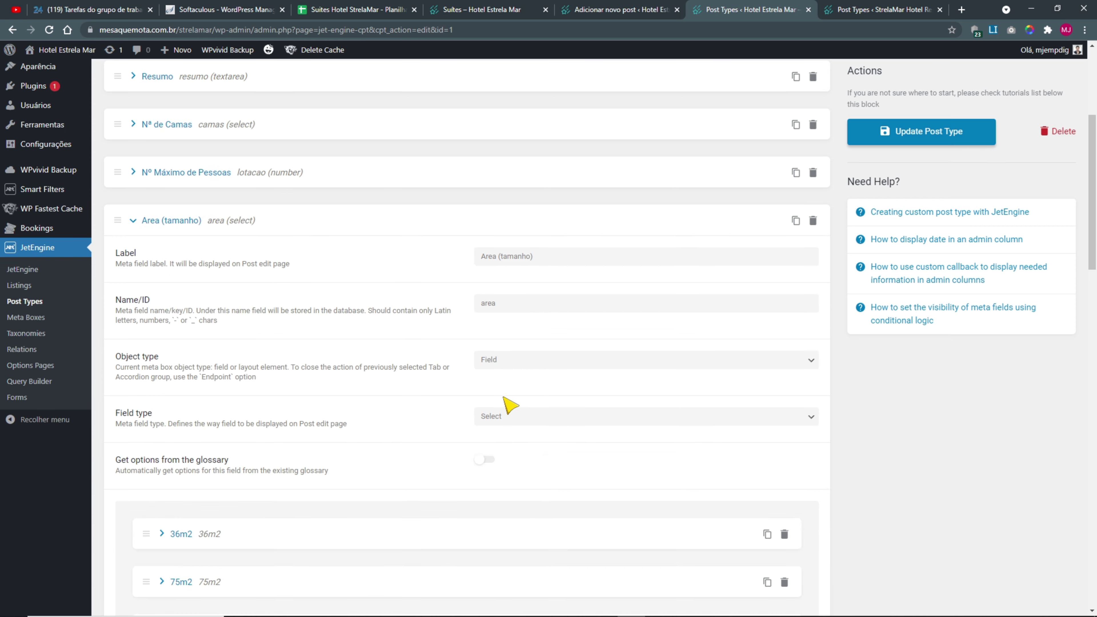
scroll(510, 404, down, 1)
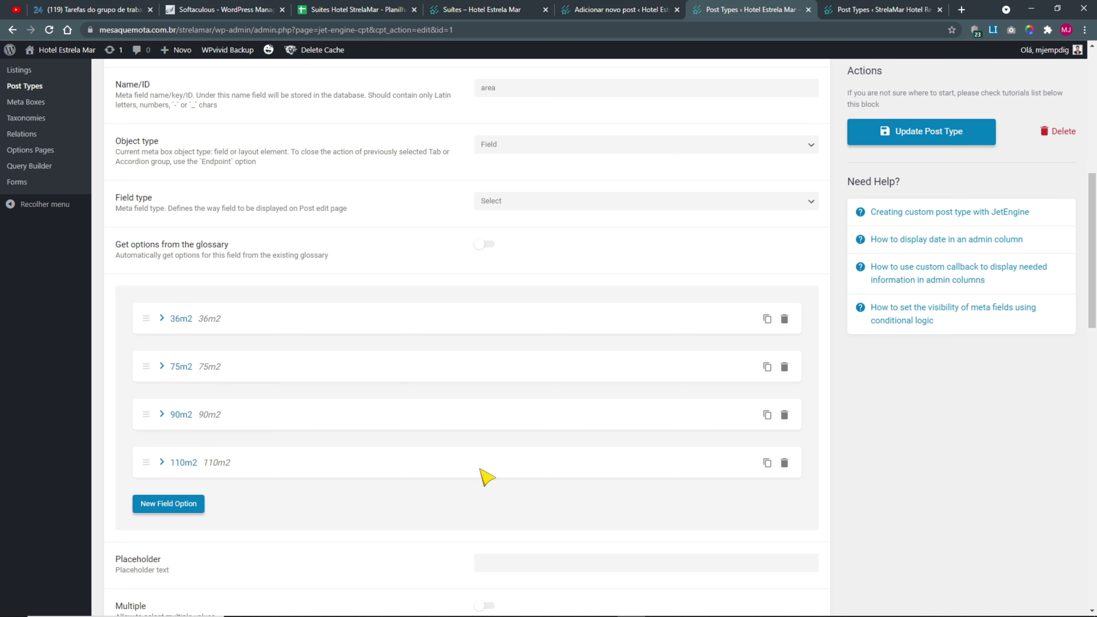
scroll(282, 331, up, 3)
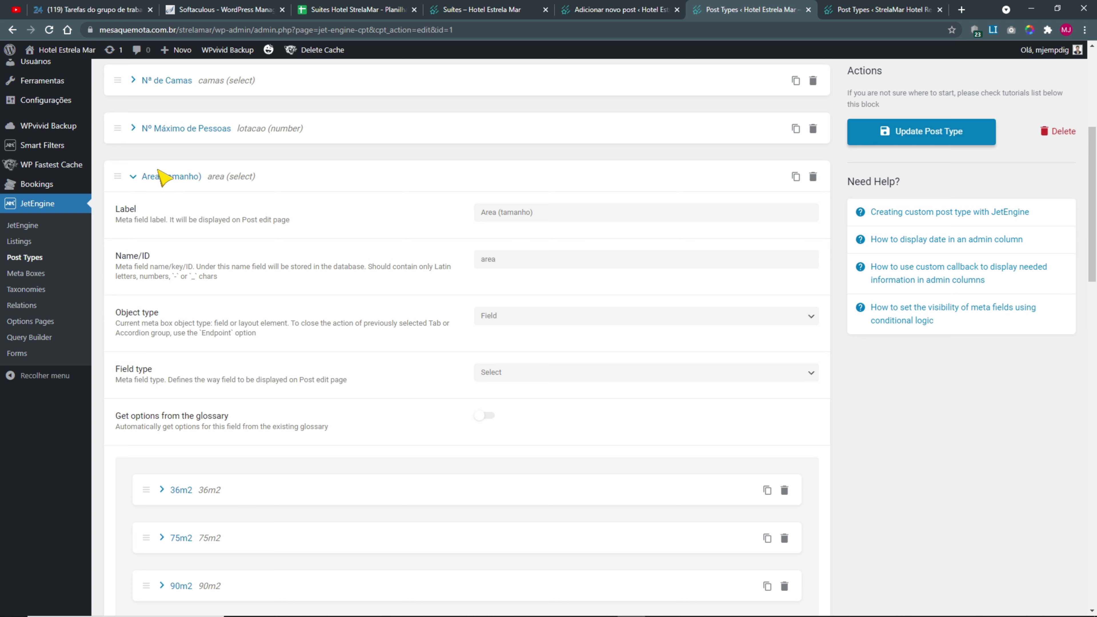
scroll(285, 359, down, 3)
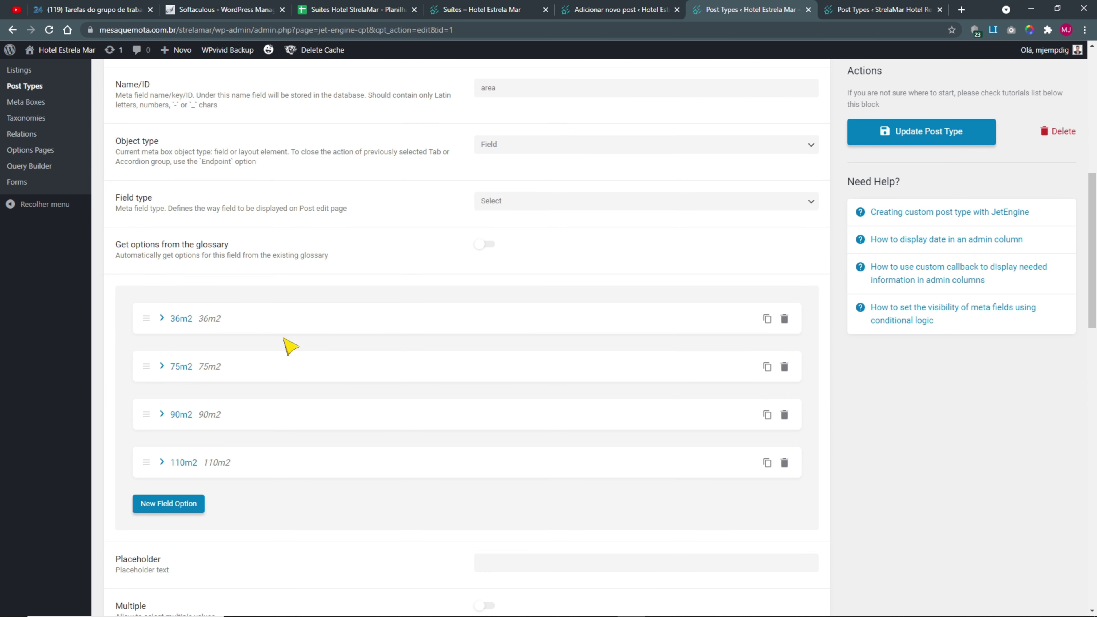
- Add a new meta field below Nº Máximo de Pessoas in the StrelaMar post type
click(868, 12)
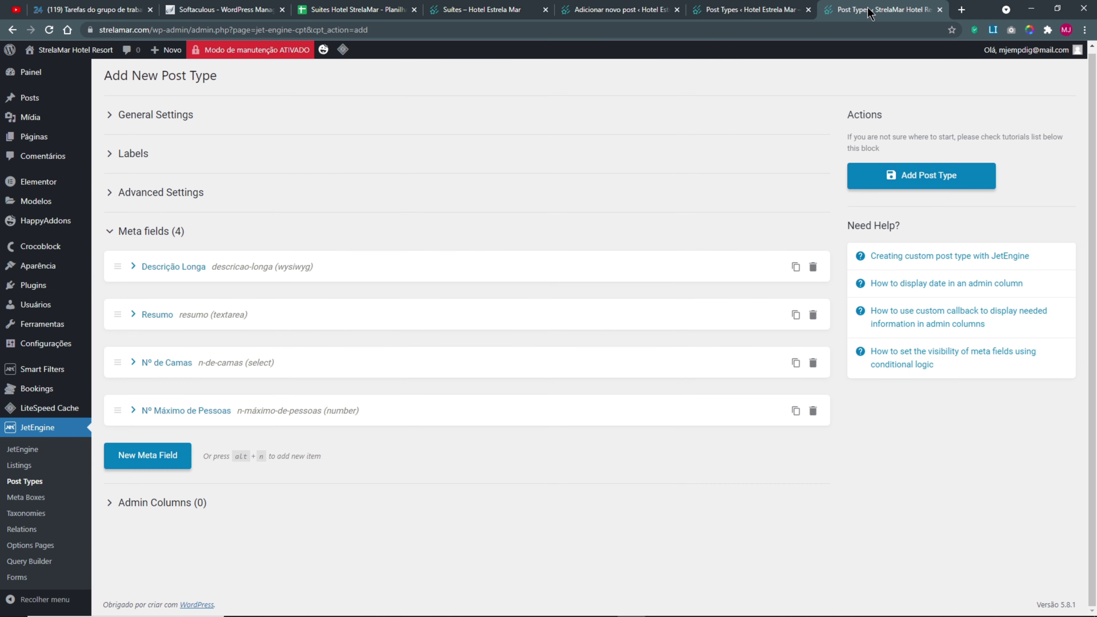
click(155, 456)
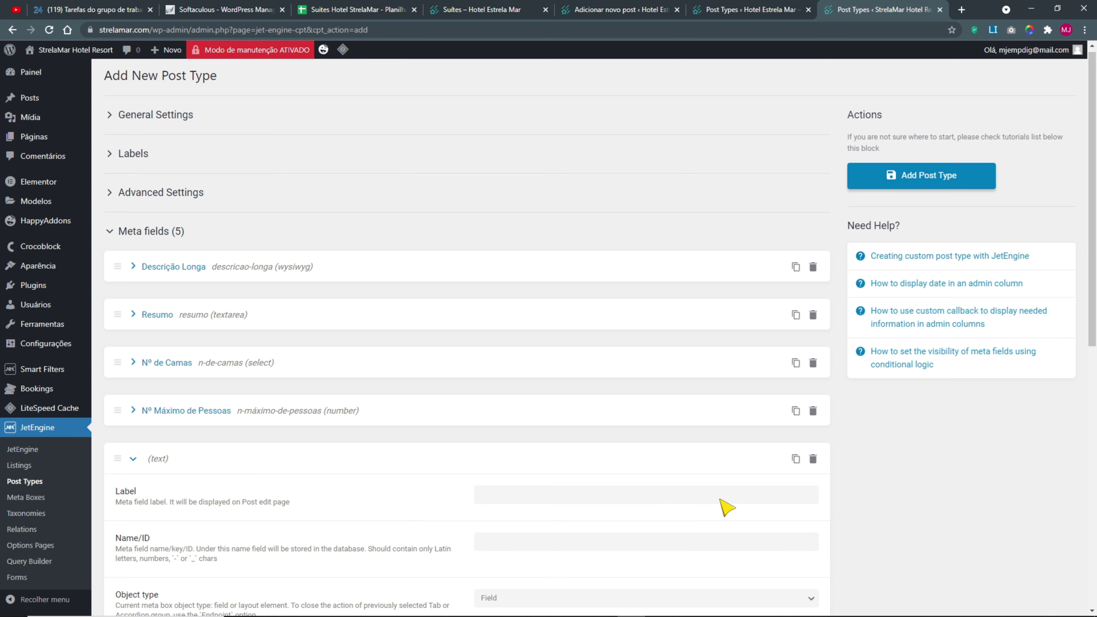
scroll(739, 499, down, 1)
scroll(743, 504, down, 4)
click(523, 267)
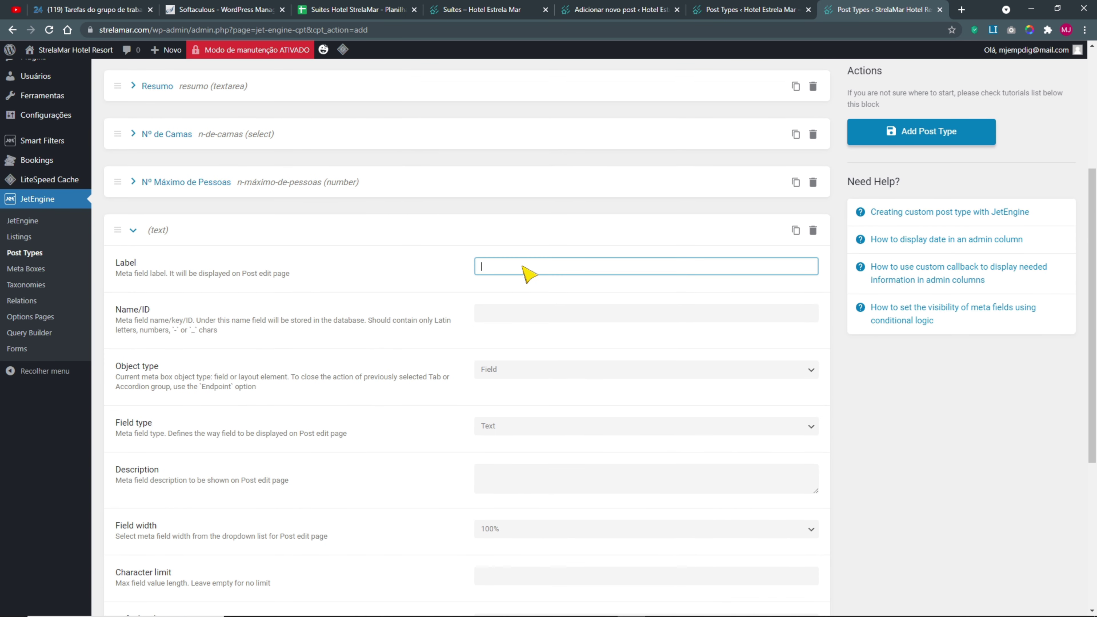
- Copy the label Area (tamanho) from Hotel Estrela Mar's field into the new StrelaMar meta field and shorten its Name/ID to area
click(749, 11)
scroll(259, 354, up, 6)
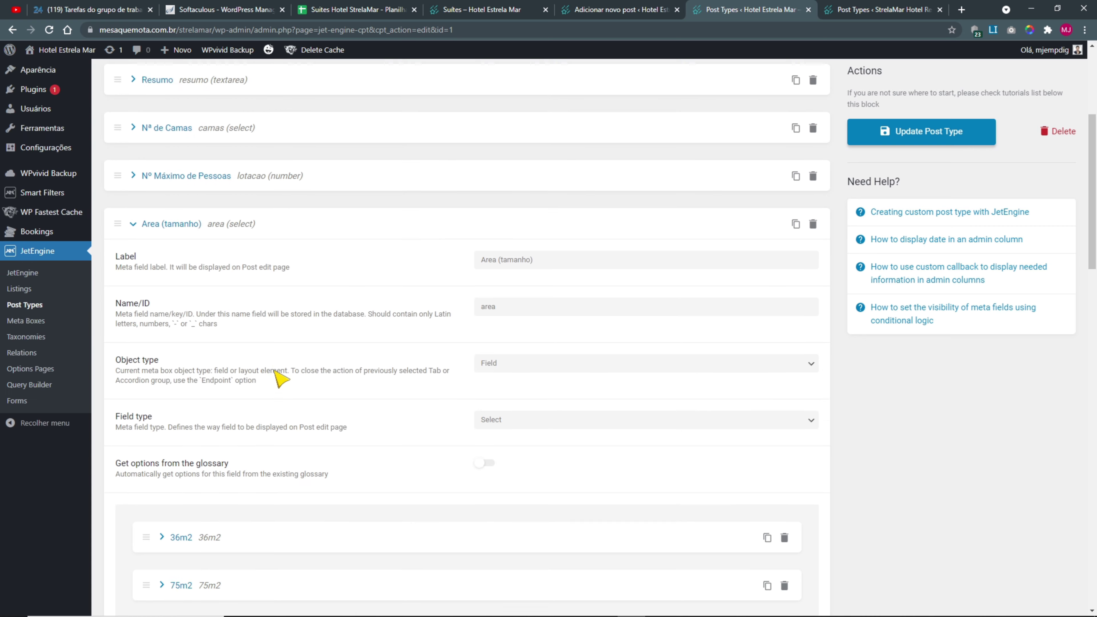
triple_click(543, 328)
key(ctrl+c)
click(842, 16)
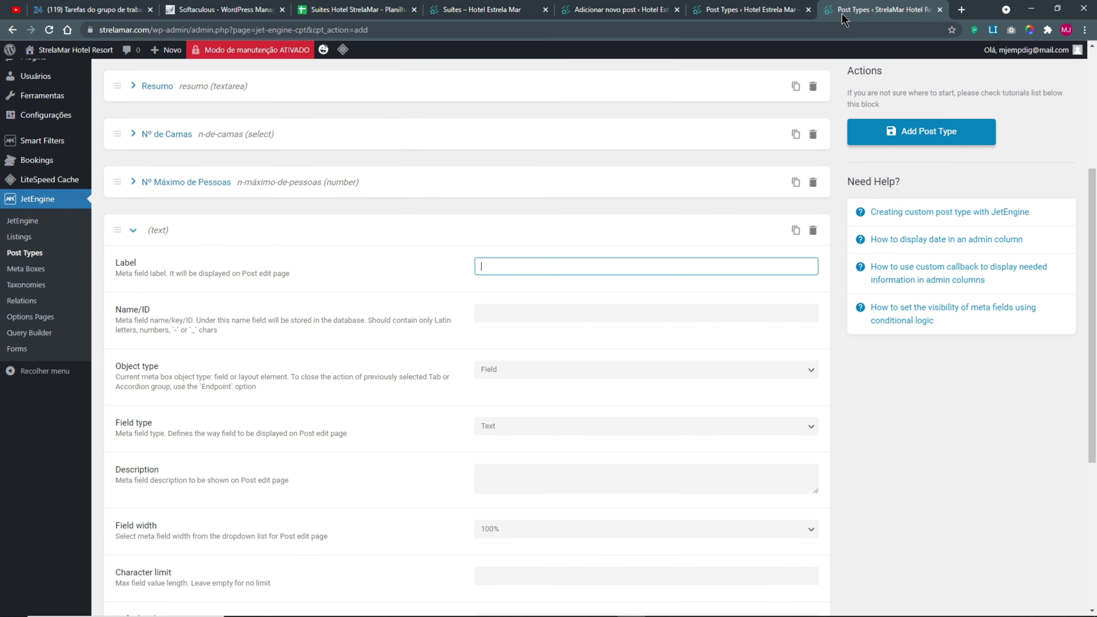
key(ctrl+v)
click(510, 311)
drag(498, 315, 622, 320)
key(BackSpace)
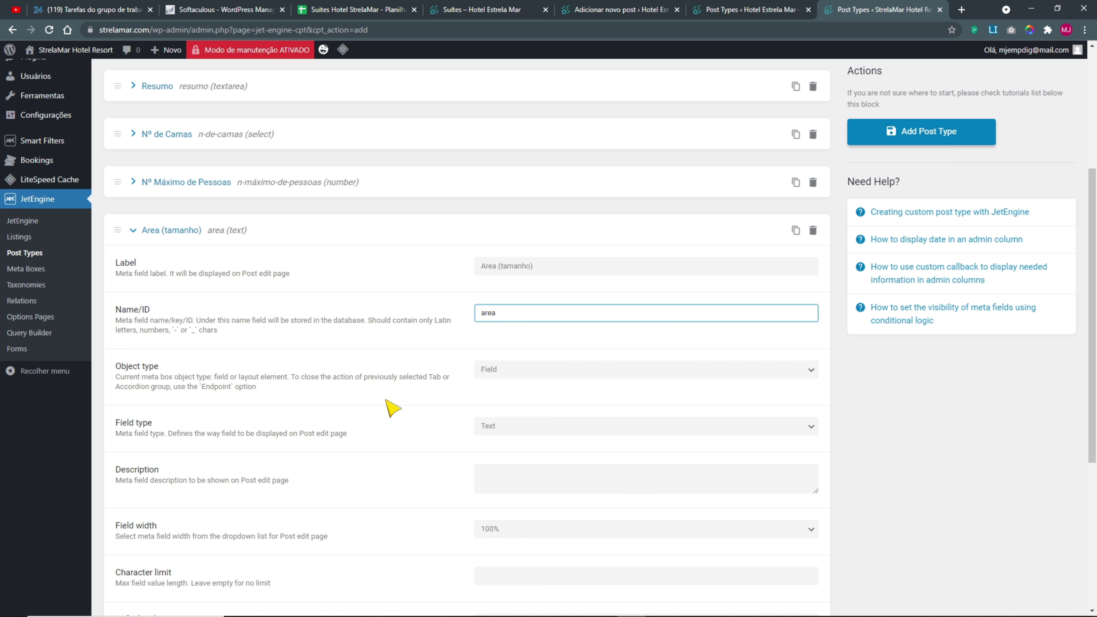
- Set the Area (tamanho) field's type to Select and add a blank field option
click(510, 426)
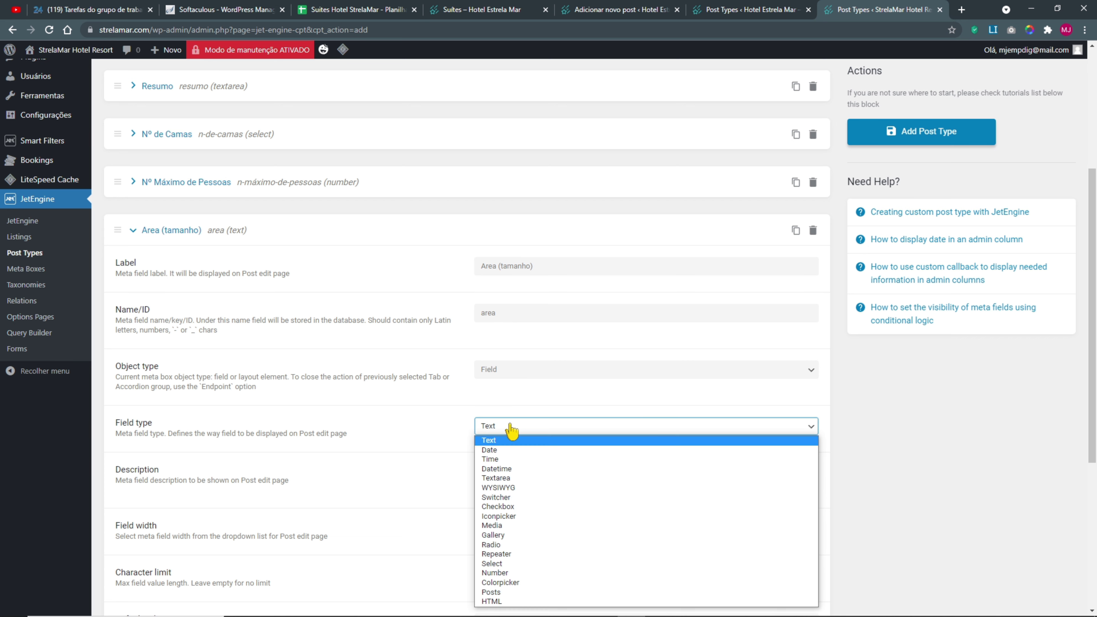
click(492, 563)
scroll(401, 518, down, 5)
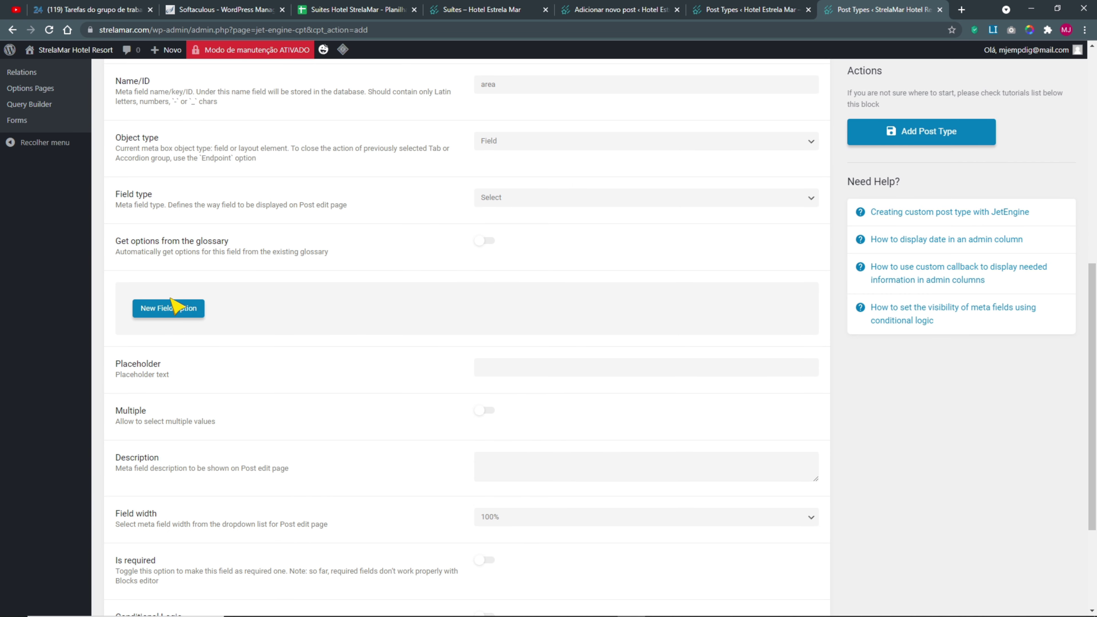
click(181, 308)
- Expand the 36m2 option in Hotel Estrela Mar's Area (tamanho) field and copy its option value
click(750, 10)
scroll(290, 456, down, 4)
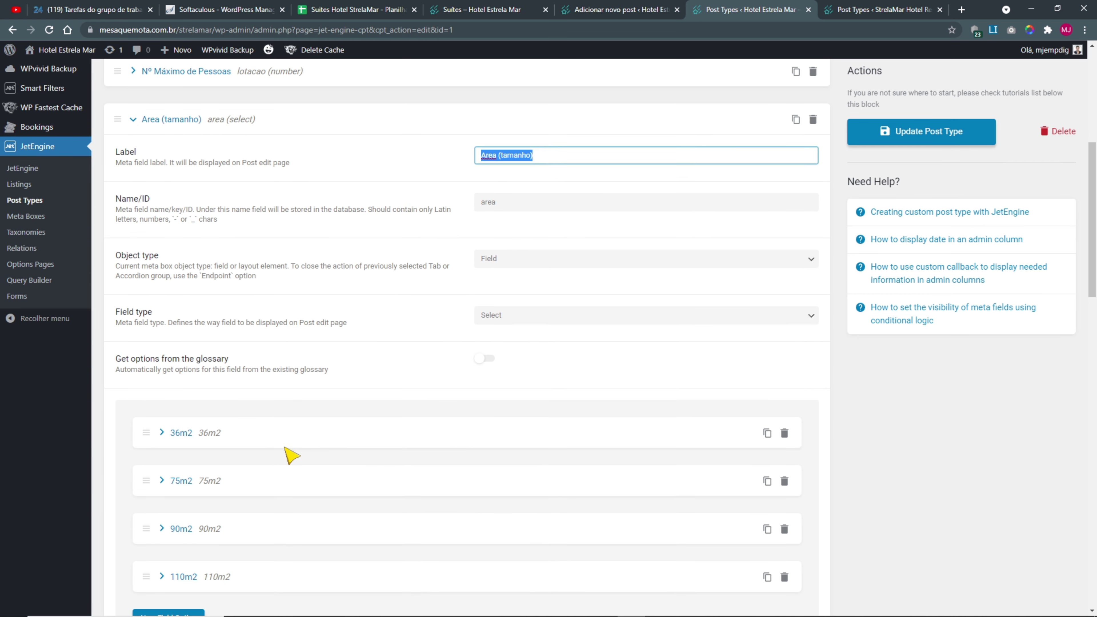
scroll(292, 454, down, 3)
click(169, 321)
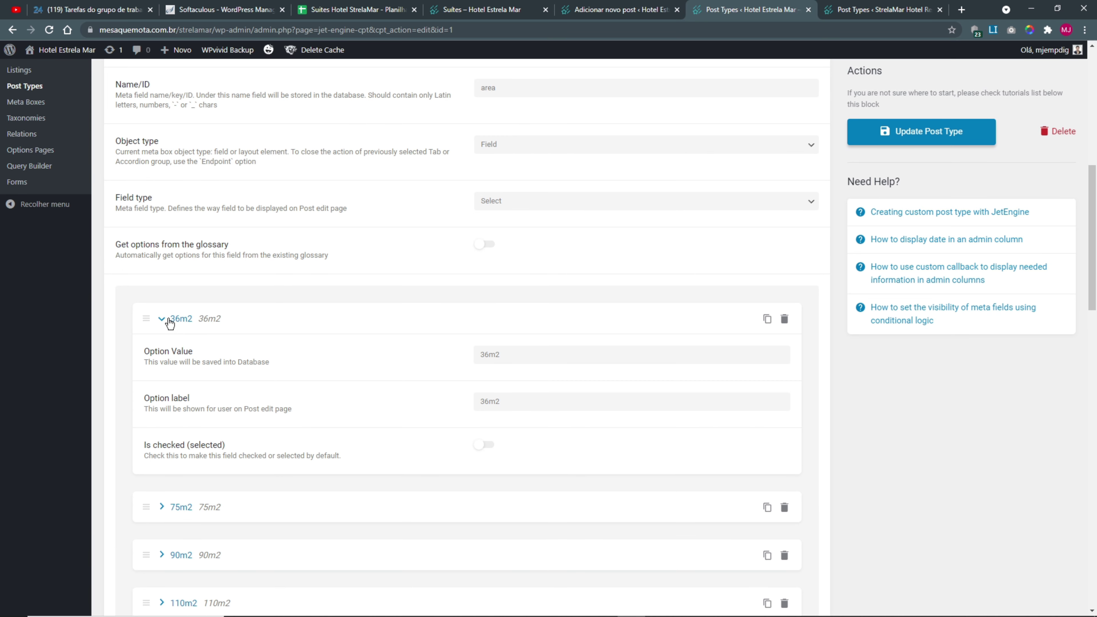
drag(491, 349, 440, 362)
drag(507, 361, 465, 353)
key(ctrl+c)
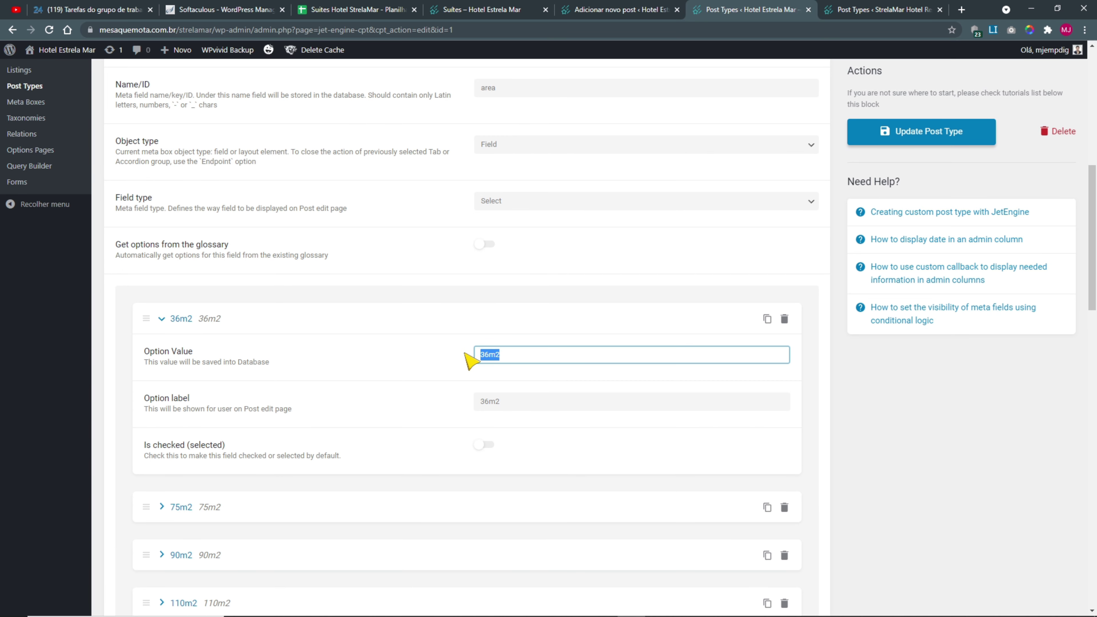
- Set both the value and the label of StrelaMar's blank Area (tamanho) option to 36m2
click(837, 14)
click(514, 355)
key(ctrl+v)
click(514, 397)
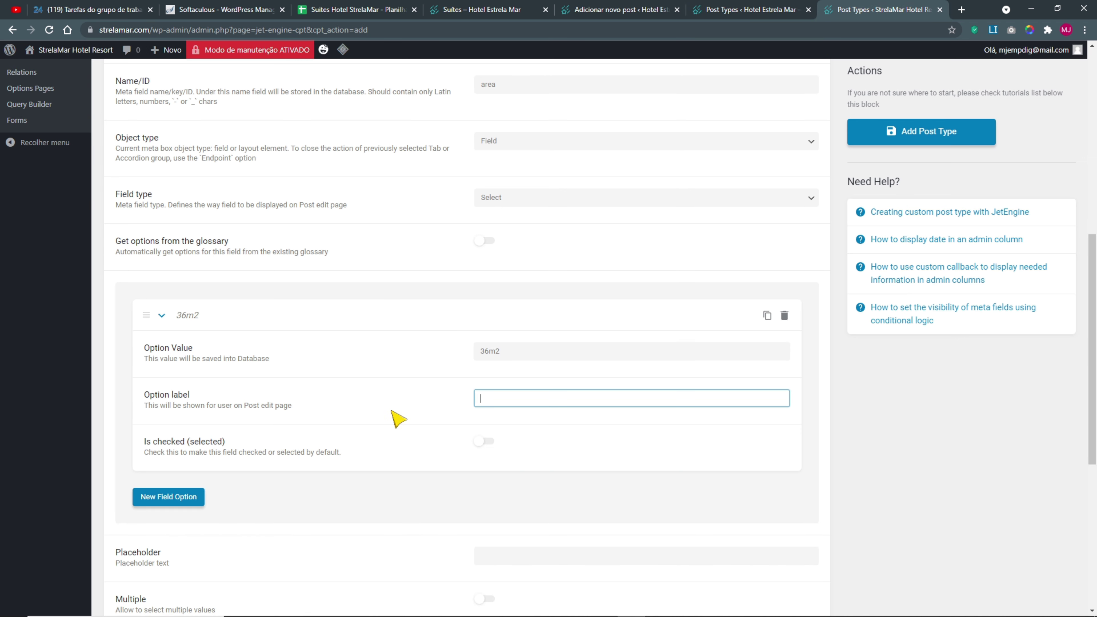
drag(149, 395, 198, 400)
click(492, 400)
key(ctrl+v)
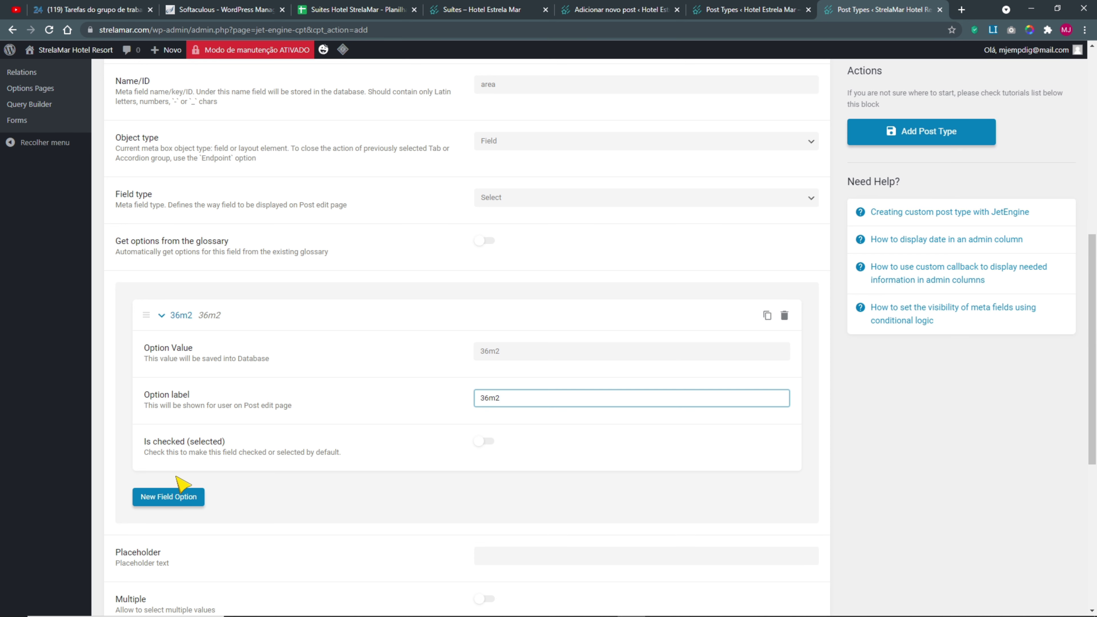
- Add a second Area (tamanho) option with value and label 75m2, as on Hotel Estrela Mar, and collapse both options
click(181, 496)
scroll(482, 490, down, 4)
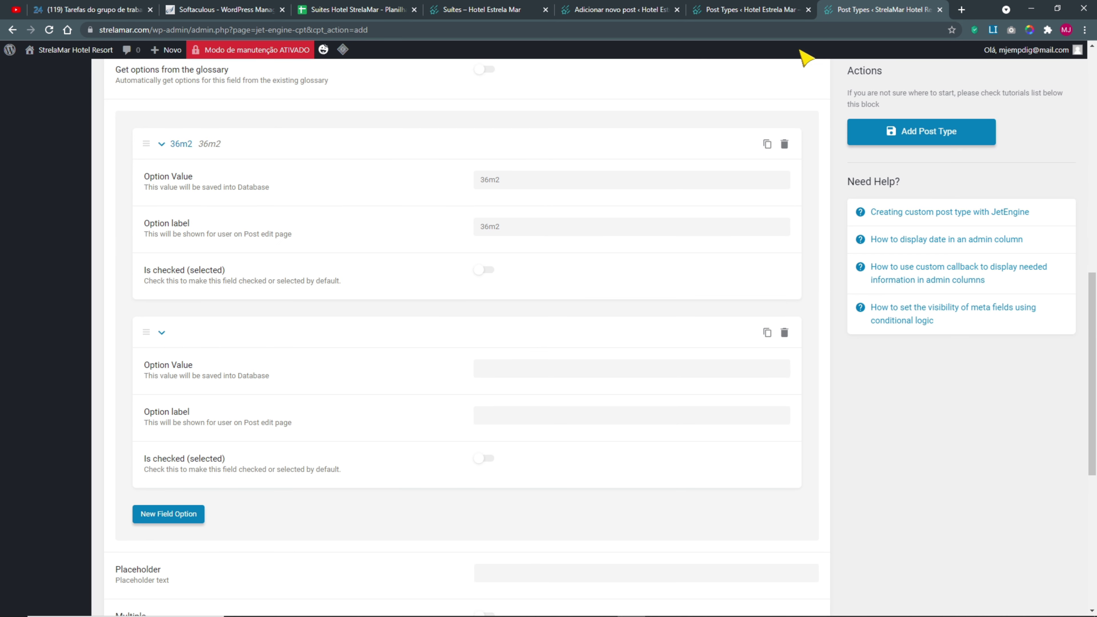
click(758, 10)
scroll(516, 441, down, 4)
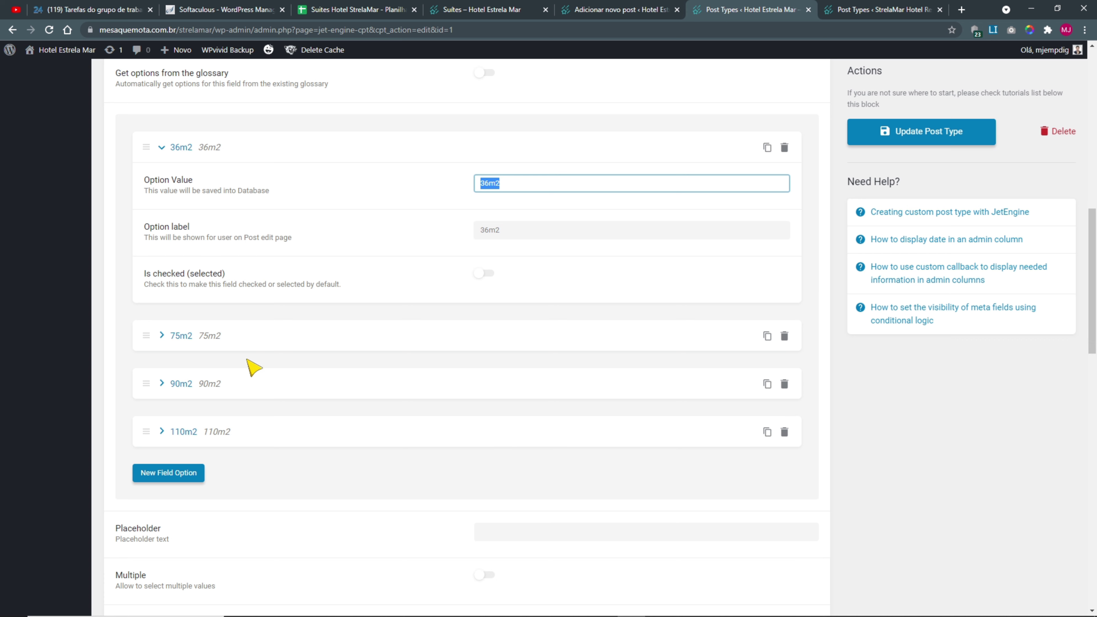
click(848, 13)
click(508, 366)
key(ctrl+v)
drag(489, 367, 470, 367)
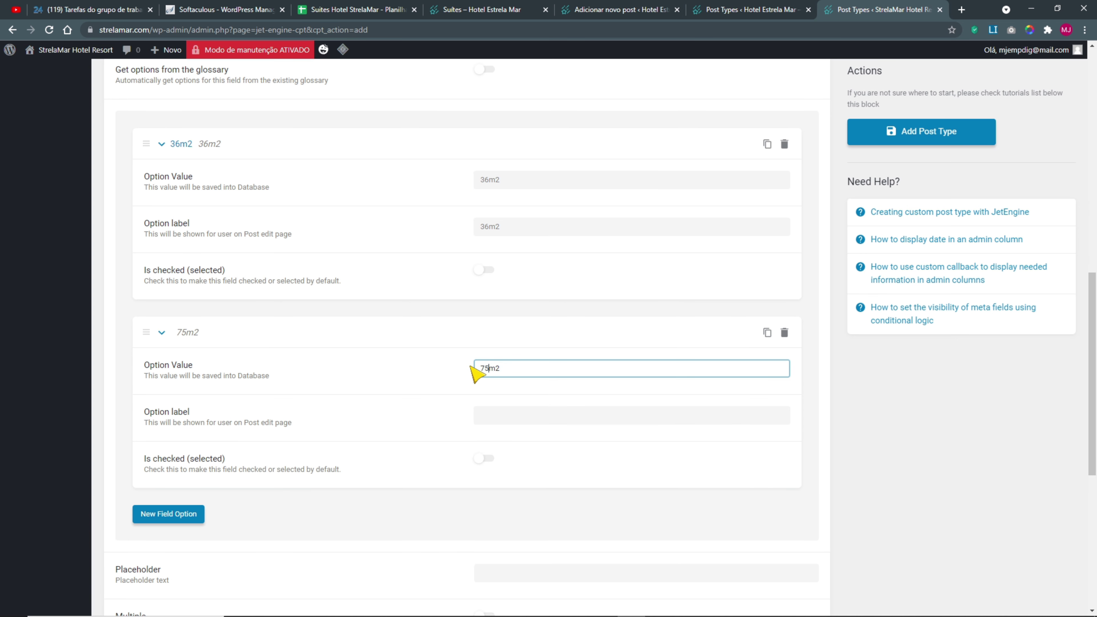
click(508, 417)
text(75m2)
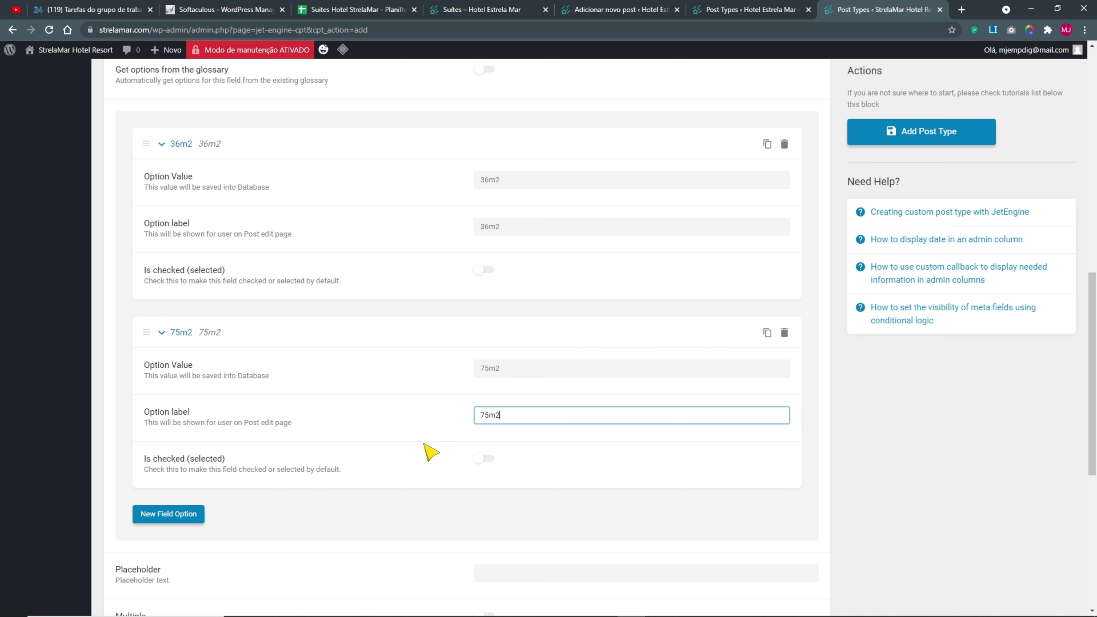
click(162, 332)
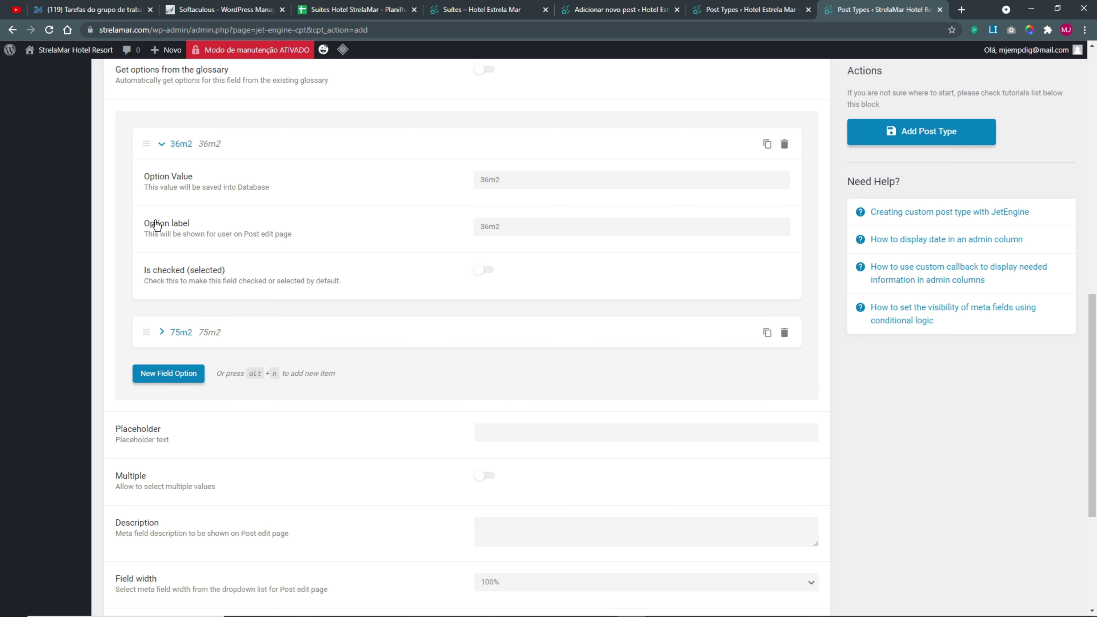
click(162, 144)
- Add a third Area (tamanho) option with value and label 90m2, and collapse it
click(173, 229)
click(495, 277)
text(75m2)
drag(488, 276, 453, 276)
key(ctrl+c)
click(497, 327)
key(ctrl+v)
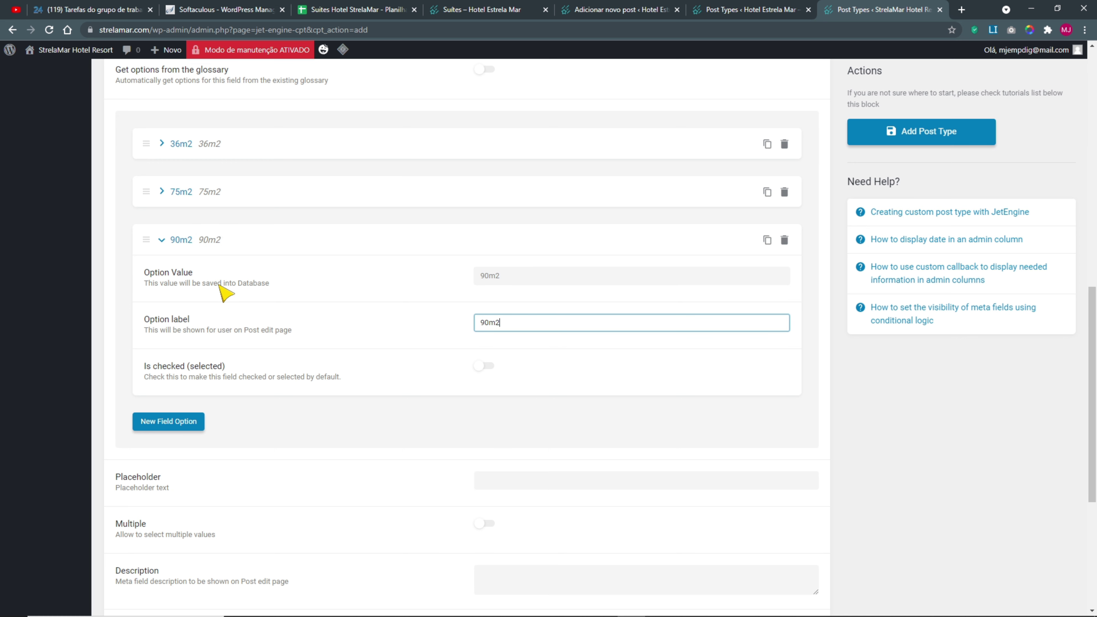
click(163, 241)
- Add a fourth Area (tamanho) option with value and label 110m2, and collapse it
click(168, 279)
click(511, 329)
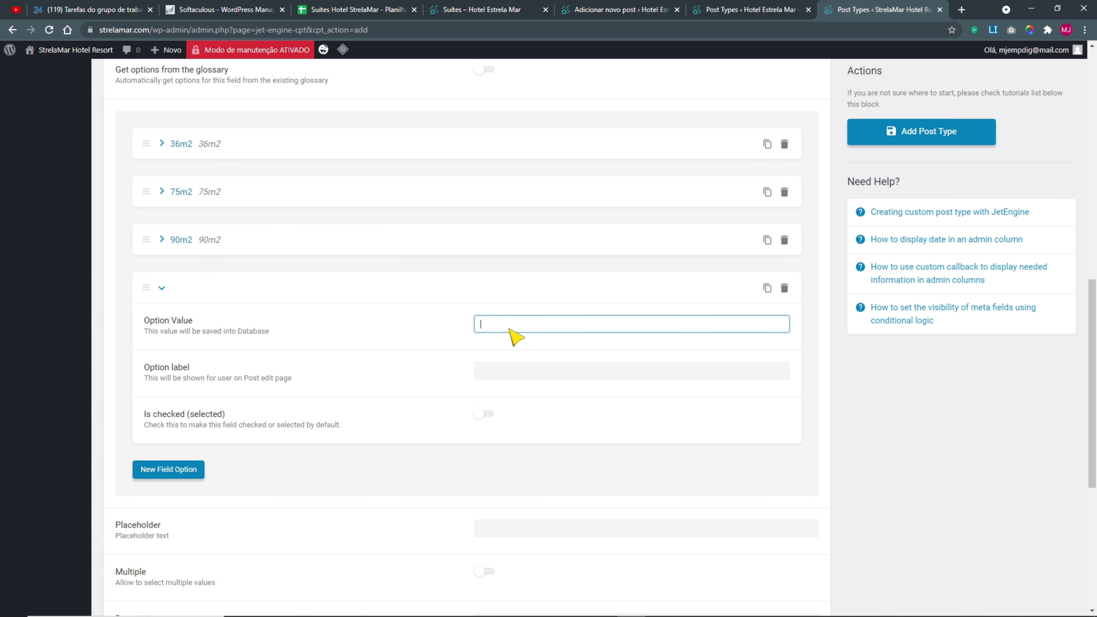
drag(489, 324, 452, 325)
drag(526, 327, 395, 328)
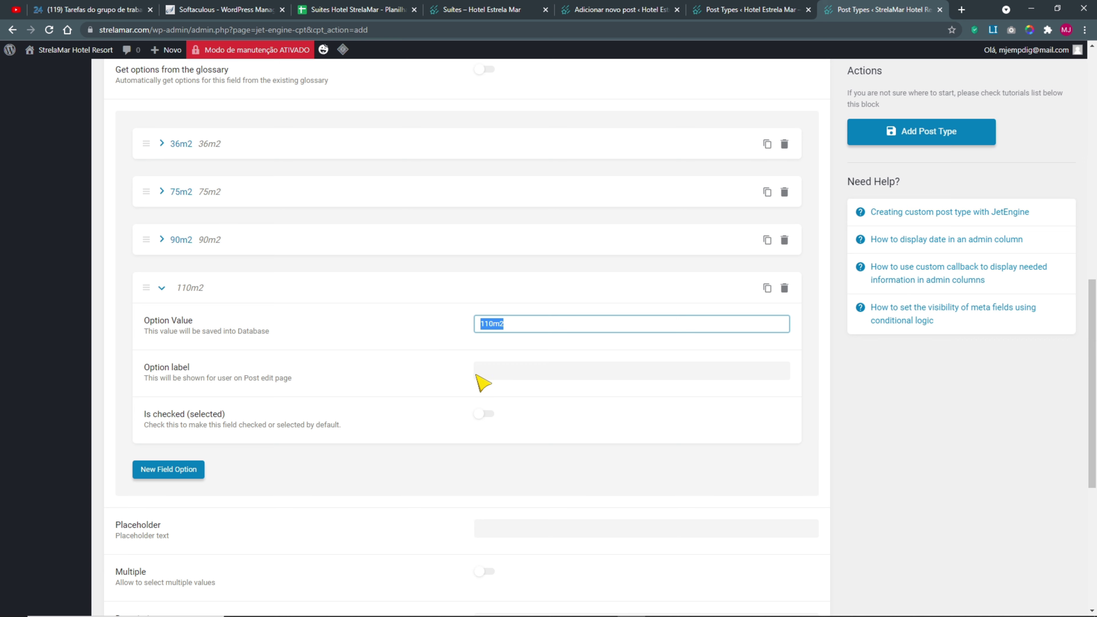
click(483, 373)
key(ctrl+v)
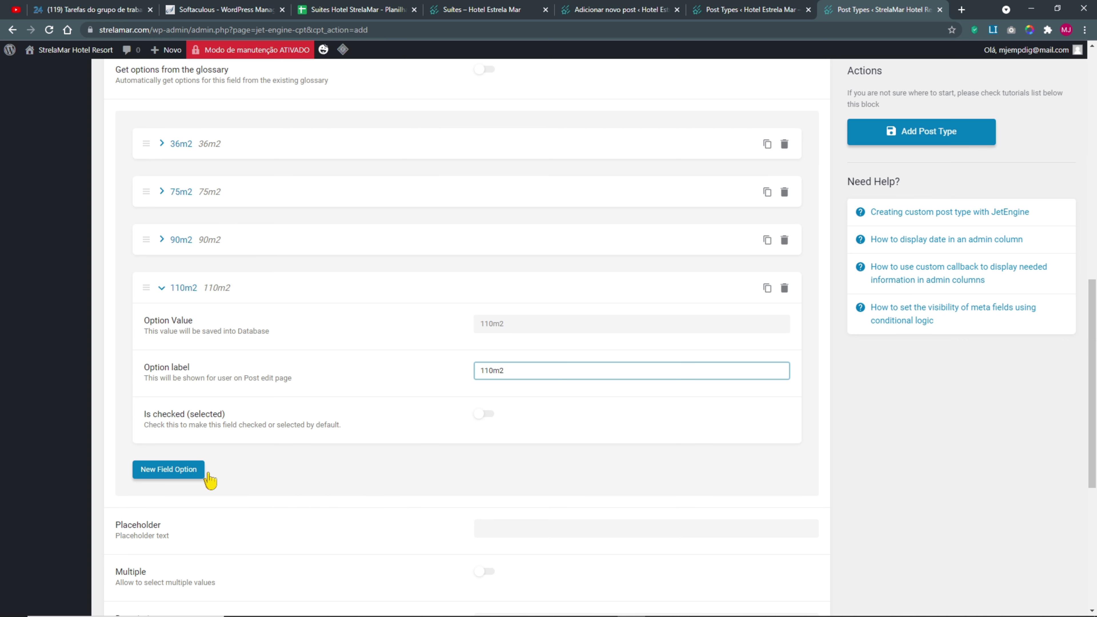
click(189, 289)
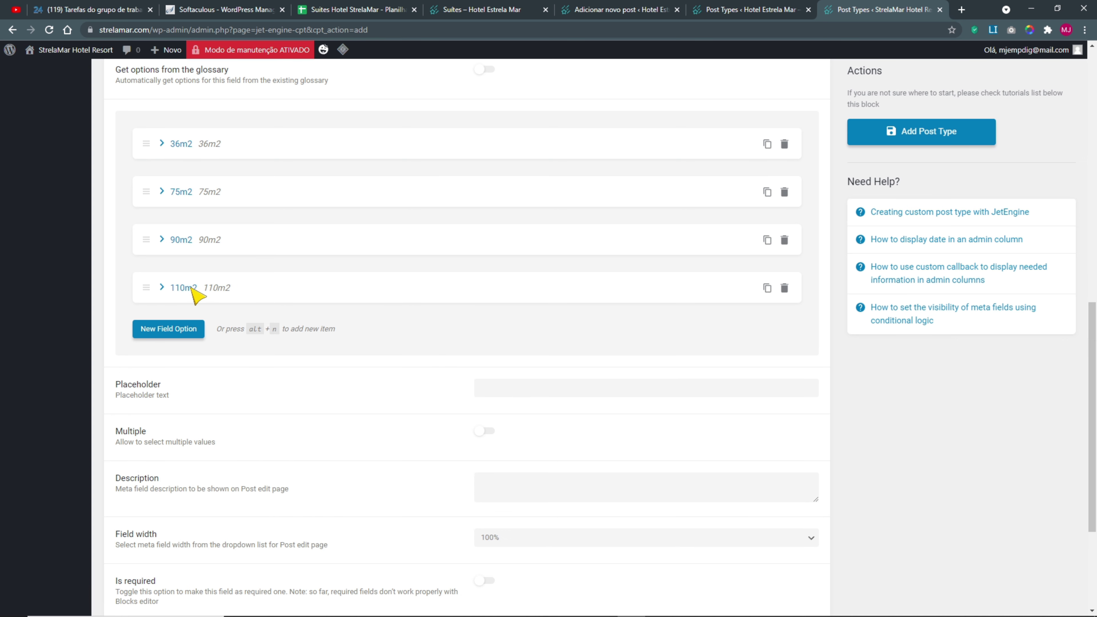
- Collapse the Area (tamanho) meta field in the StrelaMar post type
scroll(235, 326, up, 5)
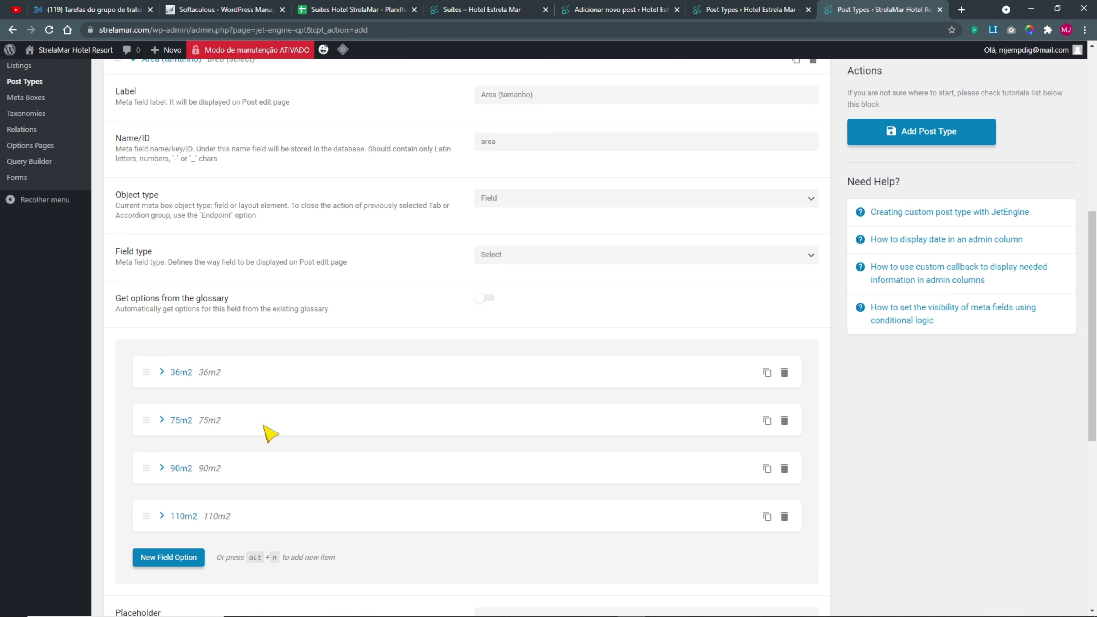
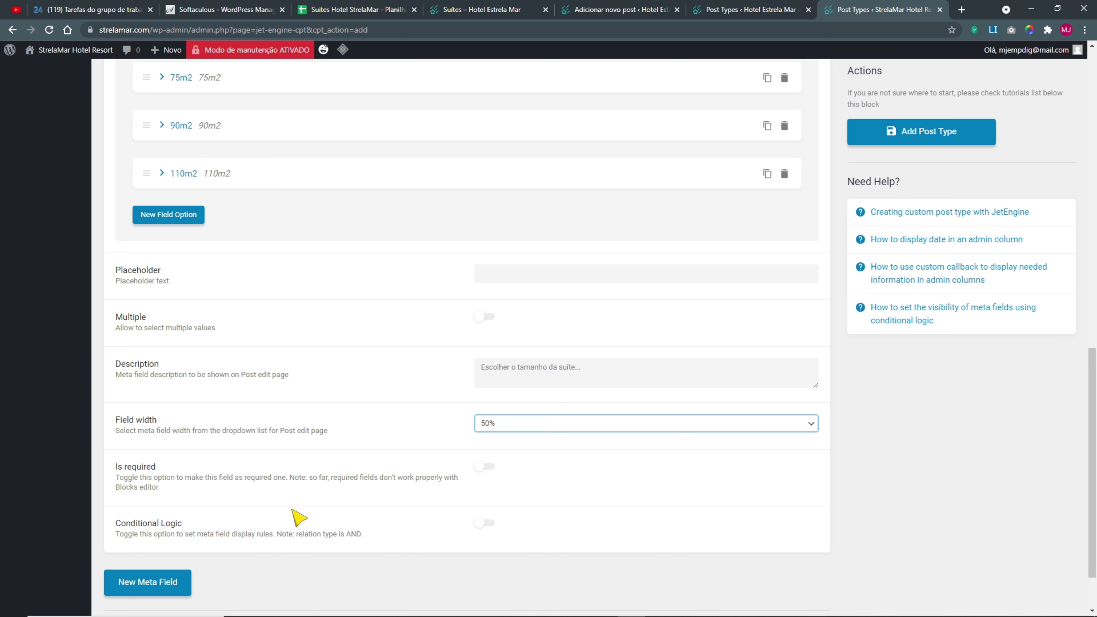
scroll(196, 583, up, 15)
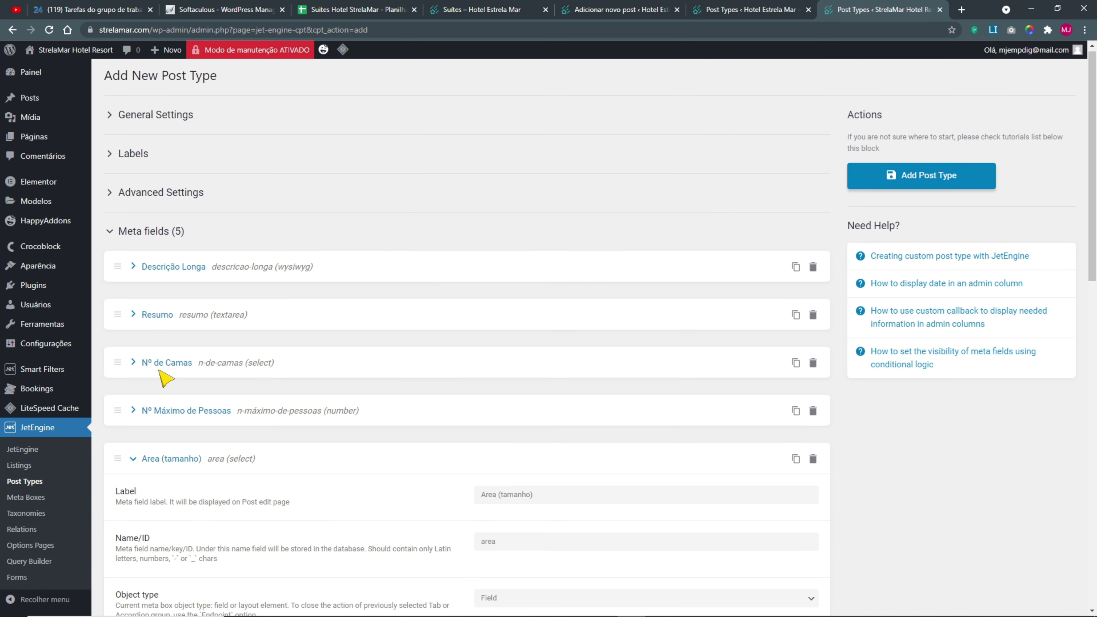
click(134, 458)
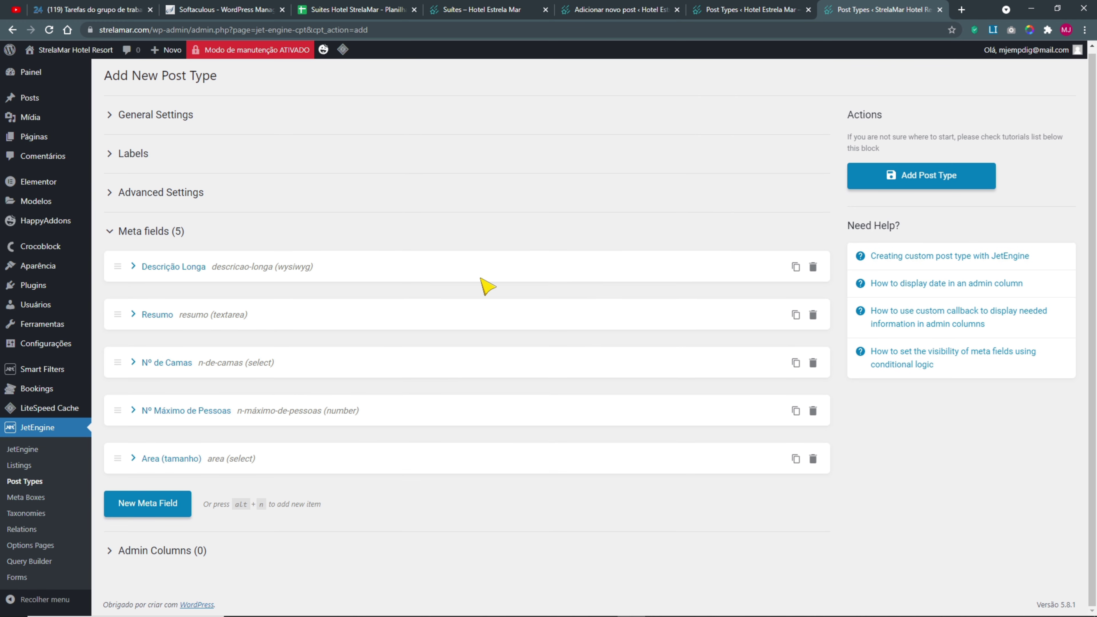
- On the Hotel Estrela Mar post type, review the Area (tamanho) settings, then collapse the 36m2 option and the whole meta field
click(720, 10)
scroll(171, 165, up, 4)
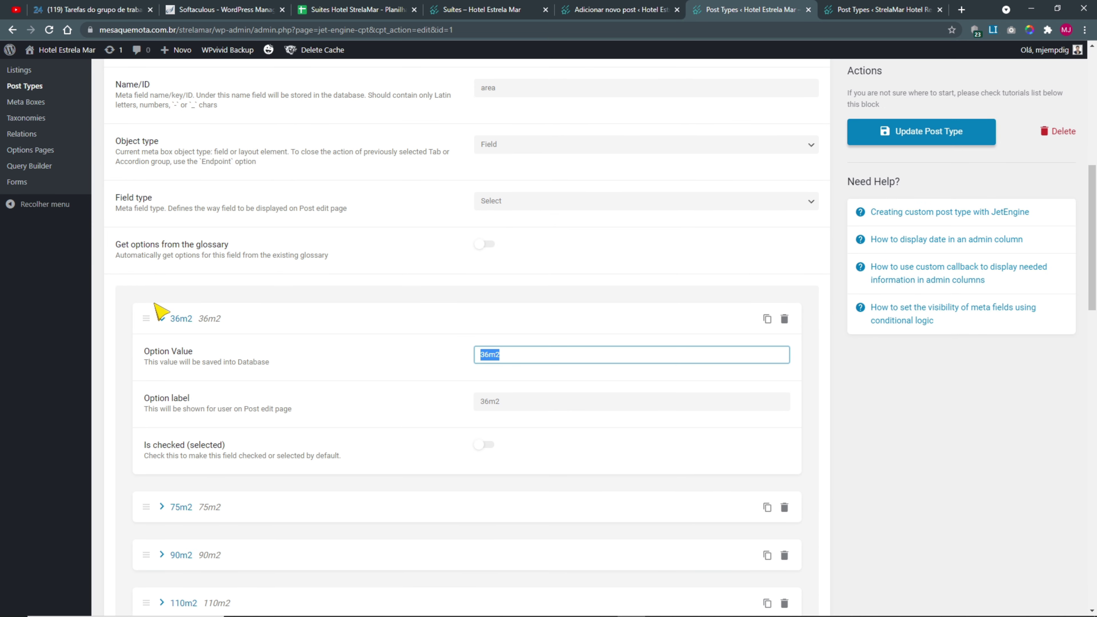
click(163, 320)
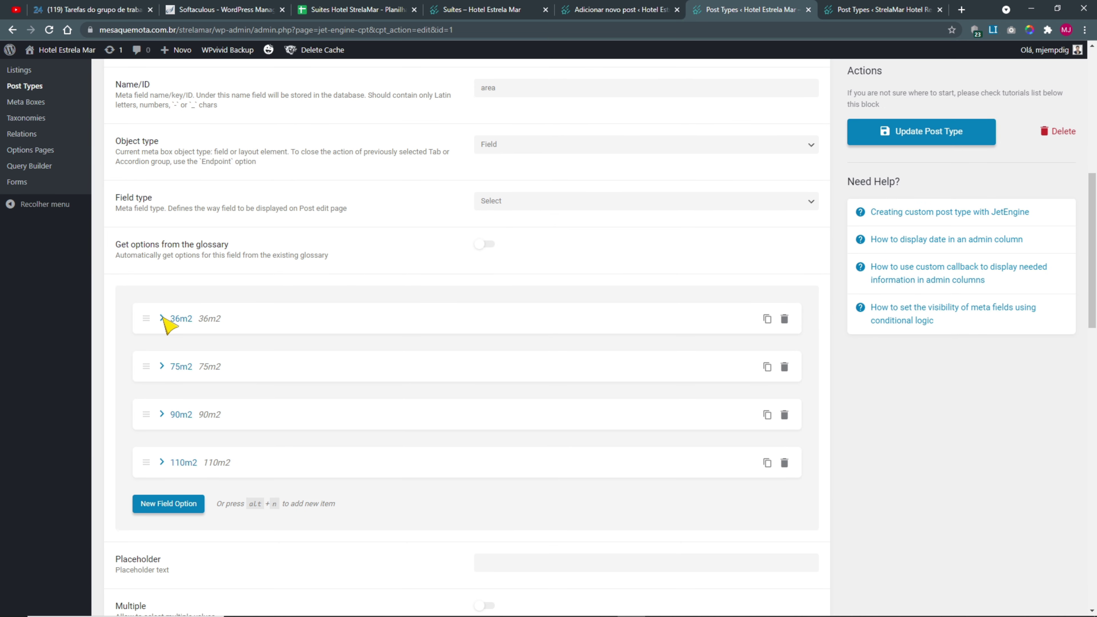
scroll(173, 323, up, 4)
scroll(181, 309, down, 8)
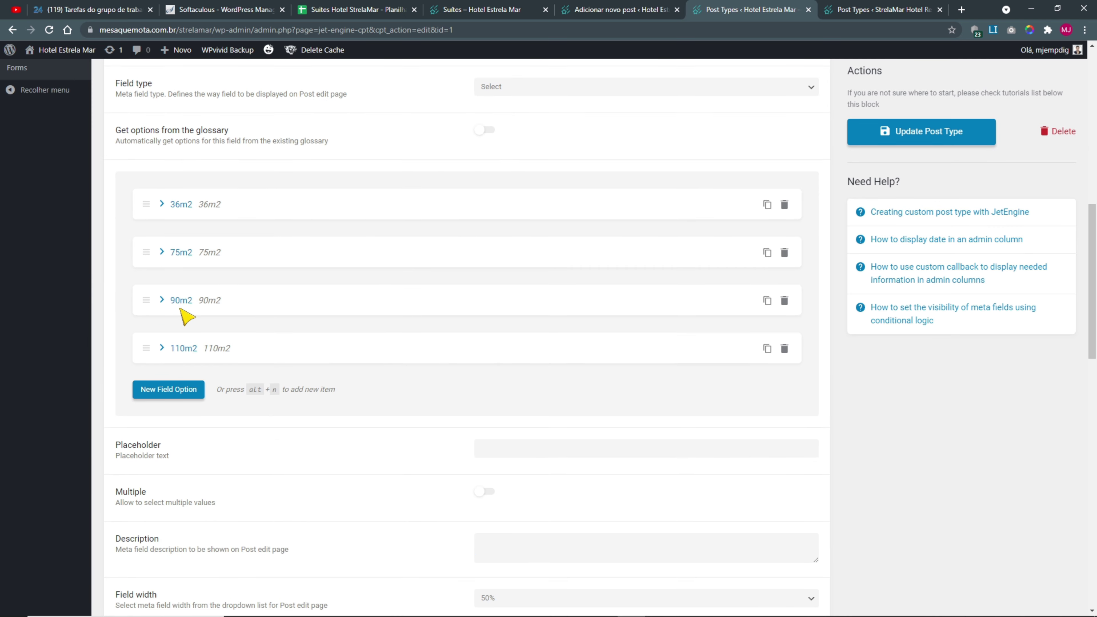
scroll(448, 272, down, 5)
scroll(421, 397, up, 15)
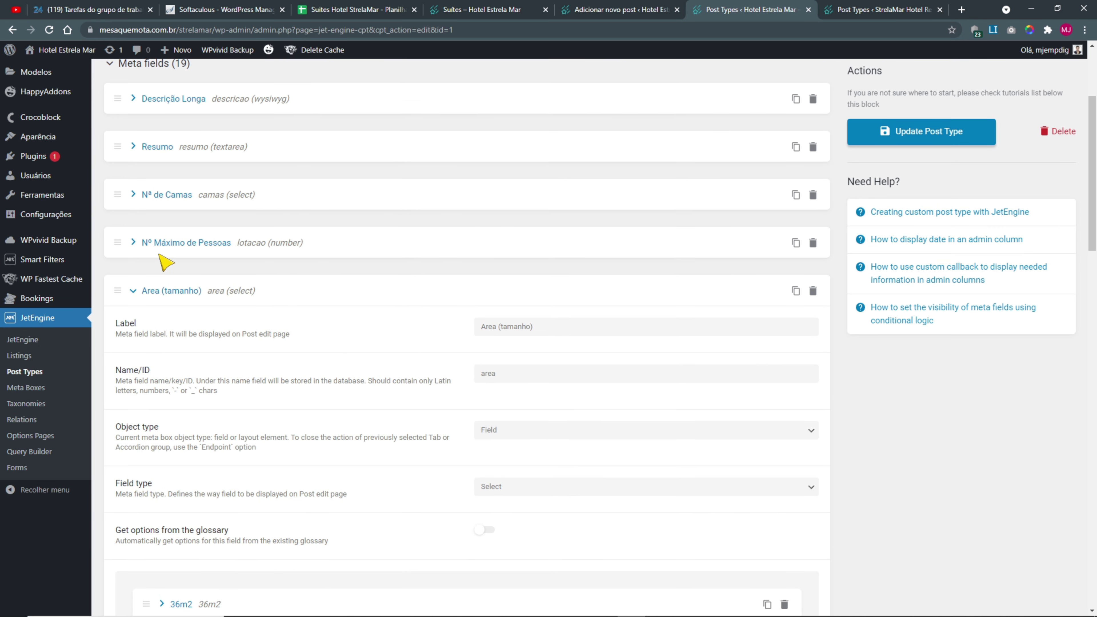
click(133, 291)
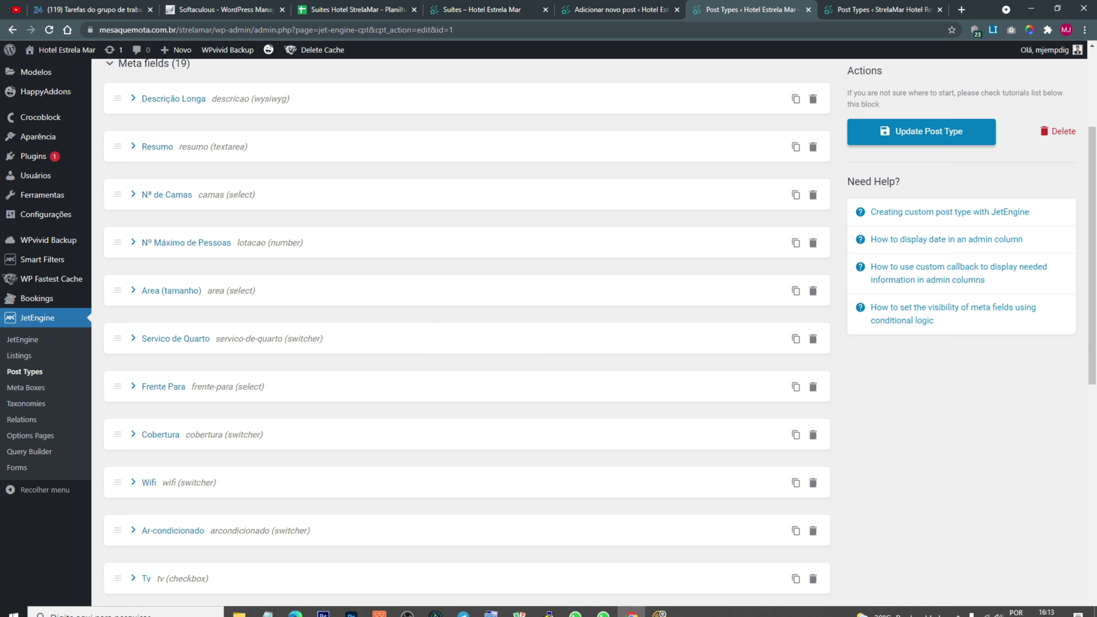
click(411, 608)
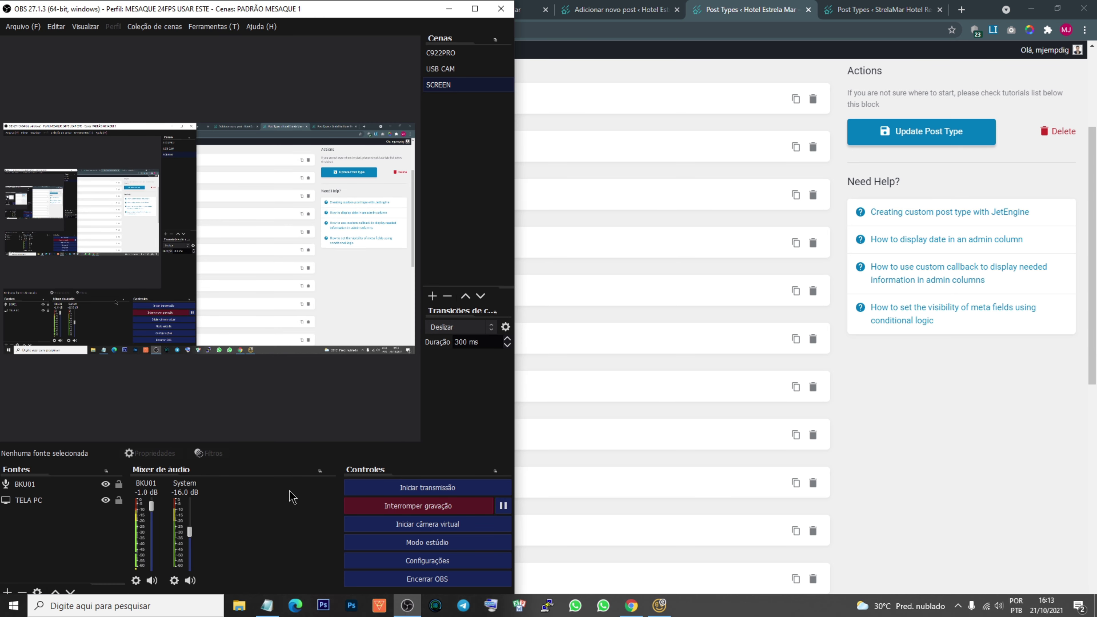
click(449, 9)
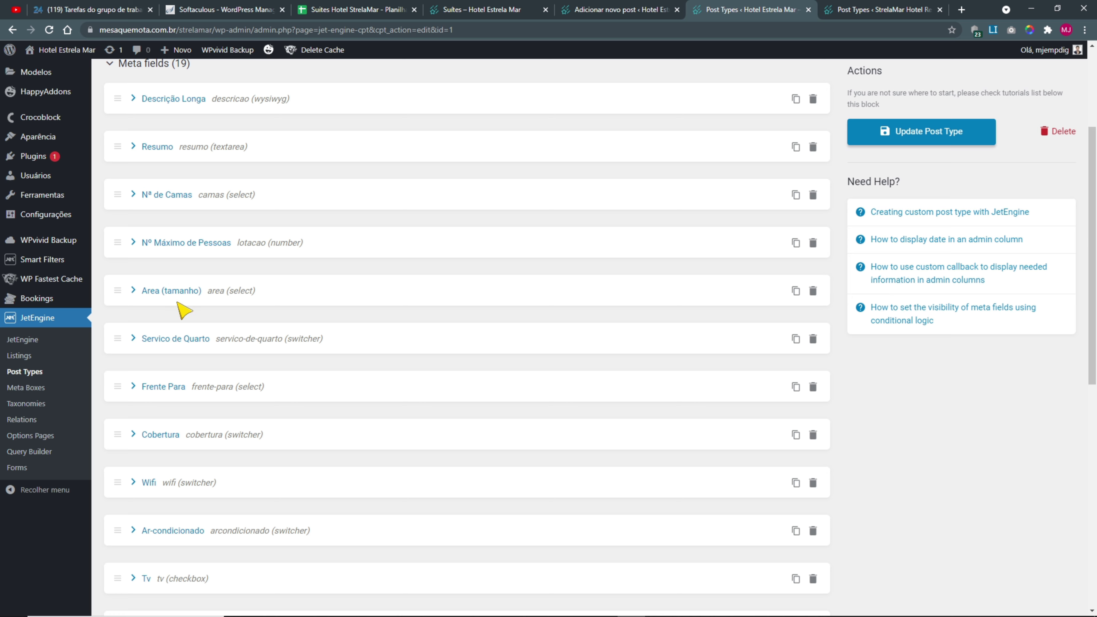
click(858, 13)
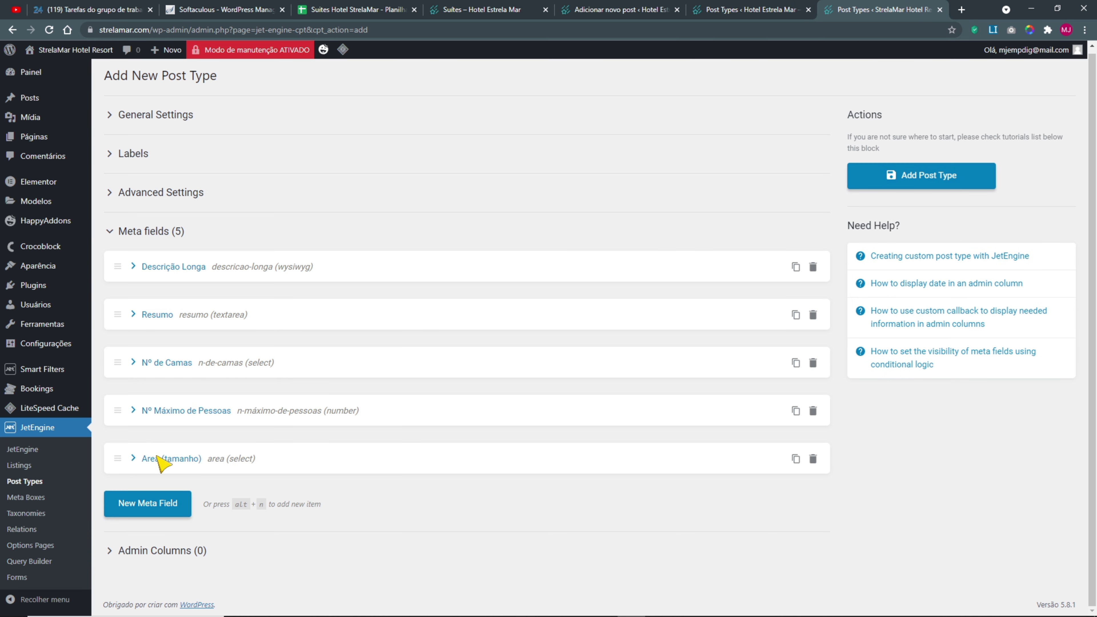
click(727, 12)
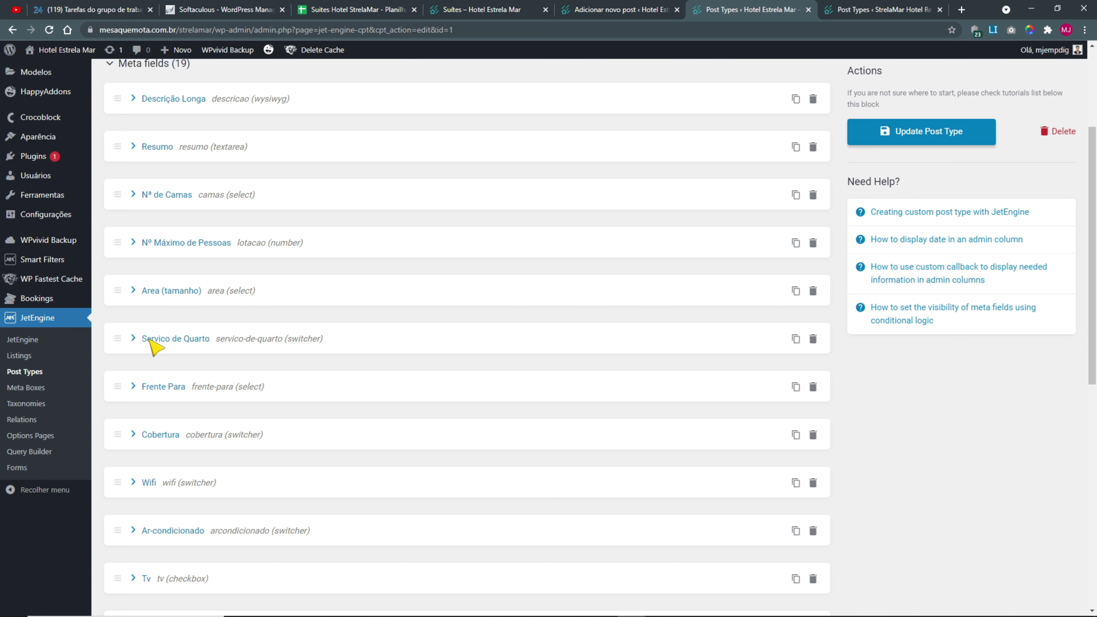
- Copy the Servico de Quarto label from Hotel Estrela Mar and add a StrelaMar meta field with that label and name servico-de-quarto
click(166, 341)
drag(543, 375, 446, 375)
key(ctrl+c)
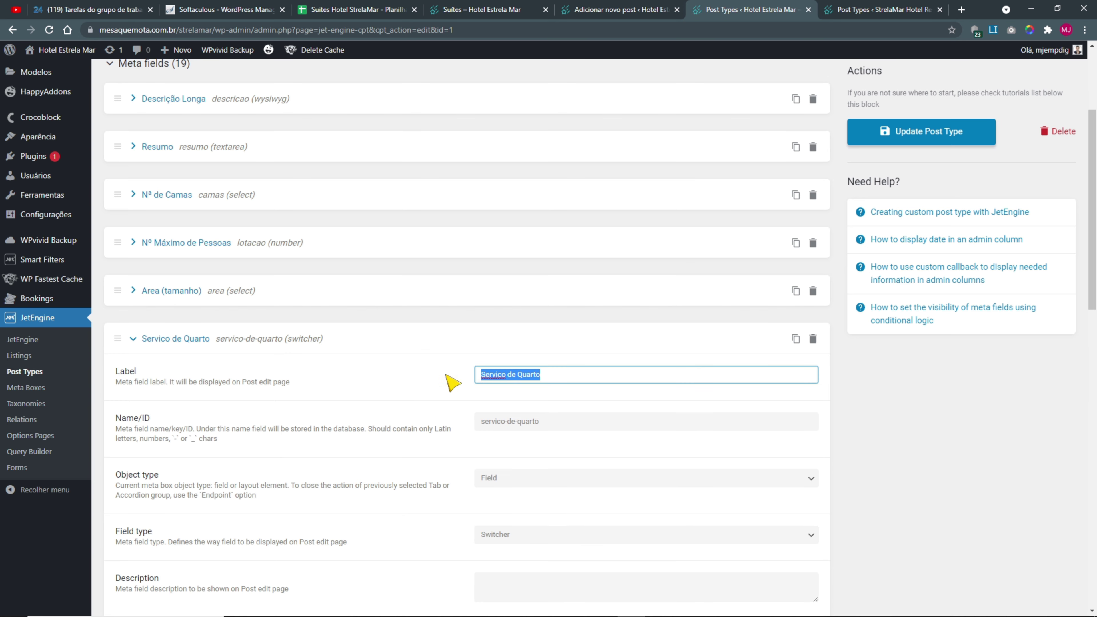
click(865, 12)
click(152, 501)
scroll(351, 434, down, 3)
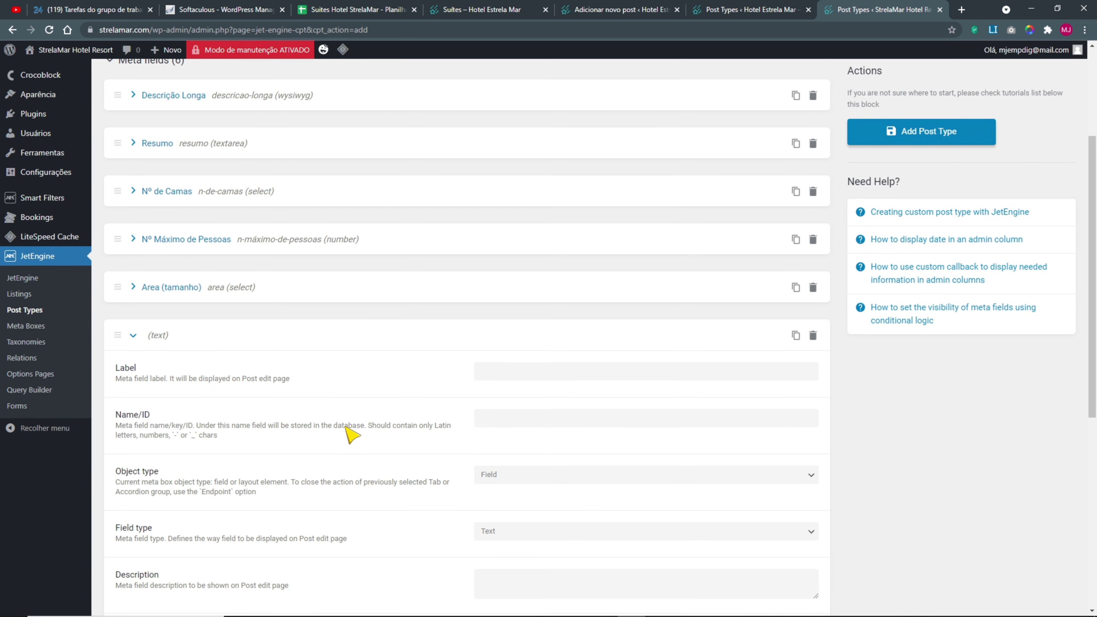
scroll(352, 434, down, 2)
click(502, 259)
key(ctrl+v)
click(503, 305)
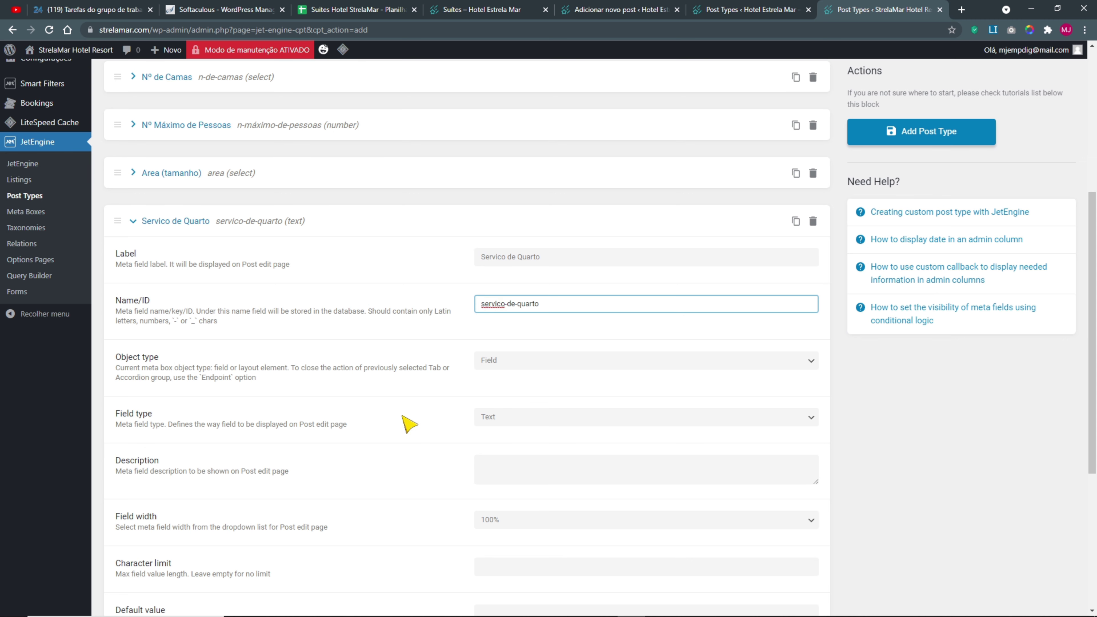
- Set the Servico de Quarto meta field to type Switcher and width 50%, matching Hotel Estrela Mar
click(502, 427)
scroll(518, 436, down, 3)
click(490, 250)
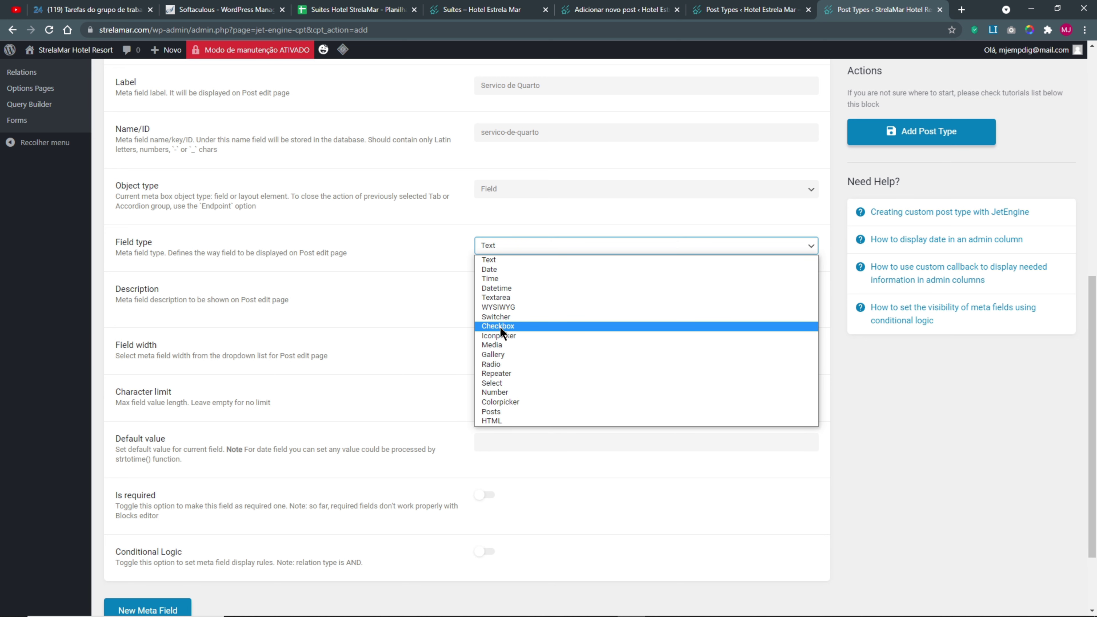
click(500, 317)
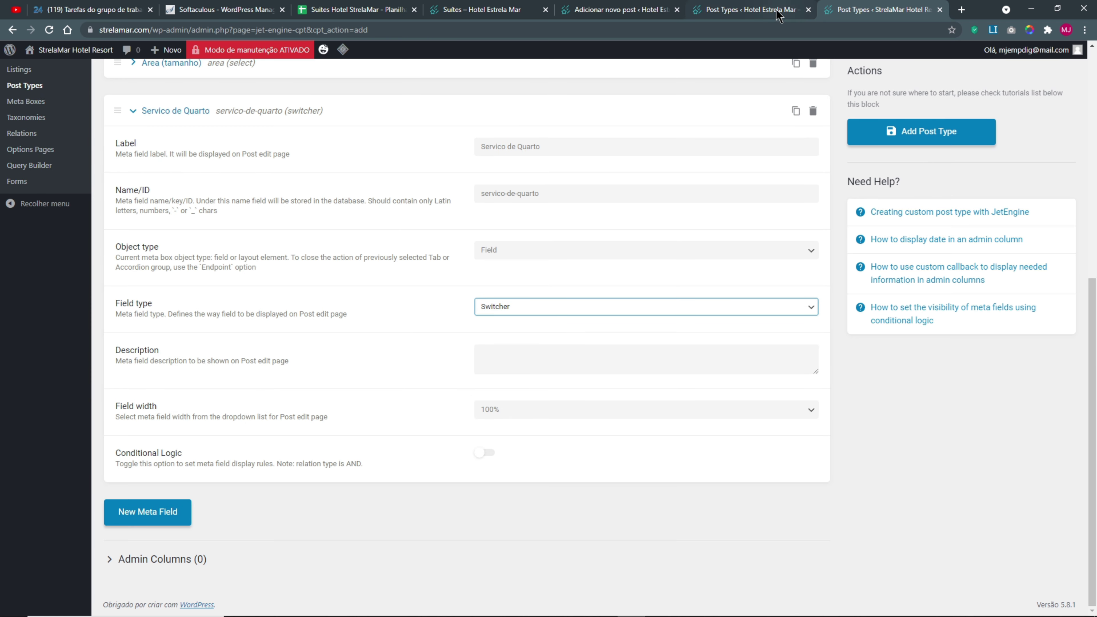
click(785, 13)
scroll(497, 365, down, 3)
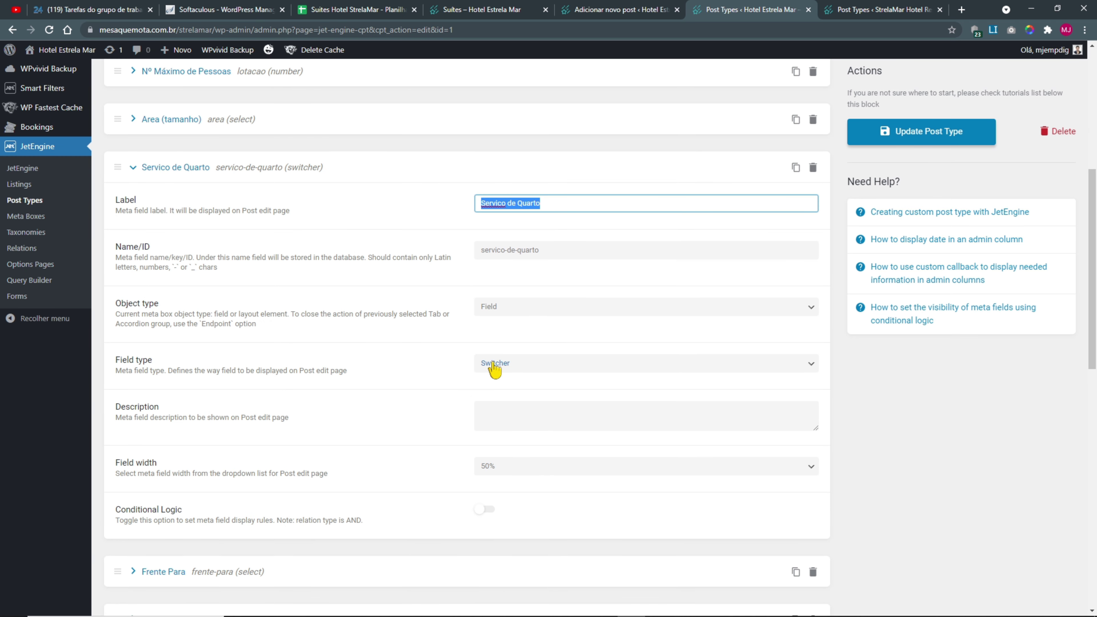
click(846, 10)
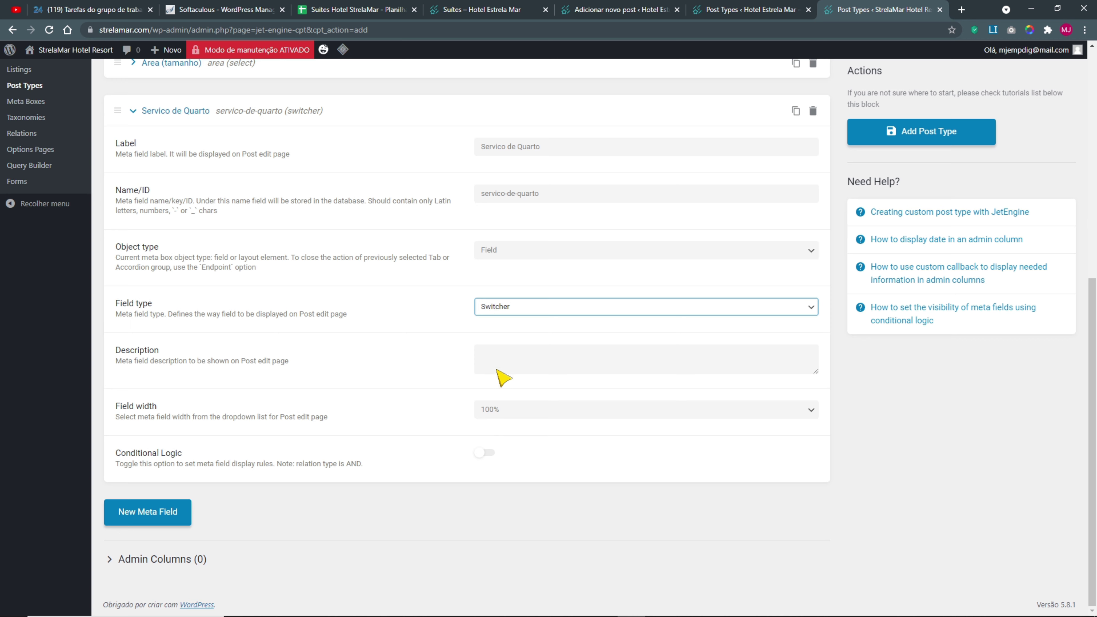
click(497, 411)
click(497, 451)
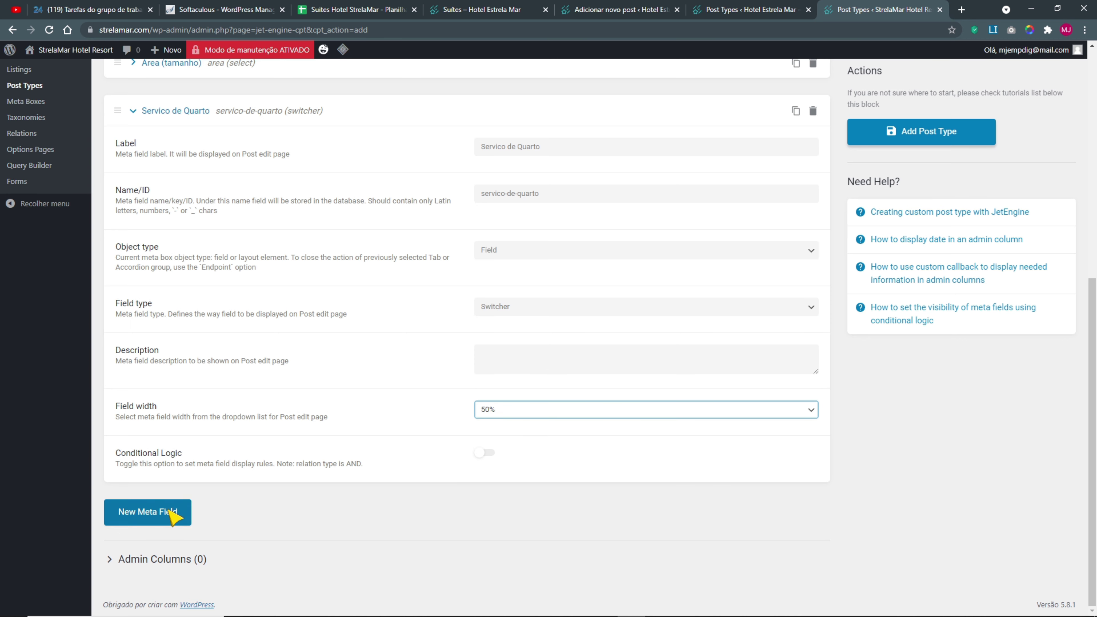
- Collapse the Servico de Quarto meta field in both the StrelaMar and Hotel Estrela Mar post types
scroll(173, 509, up, 5)
click(138, 339)
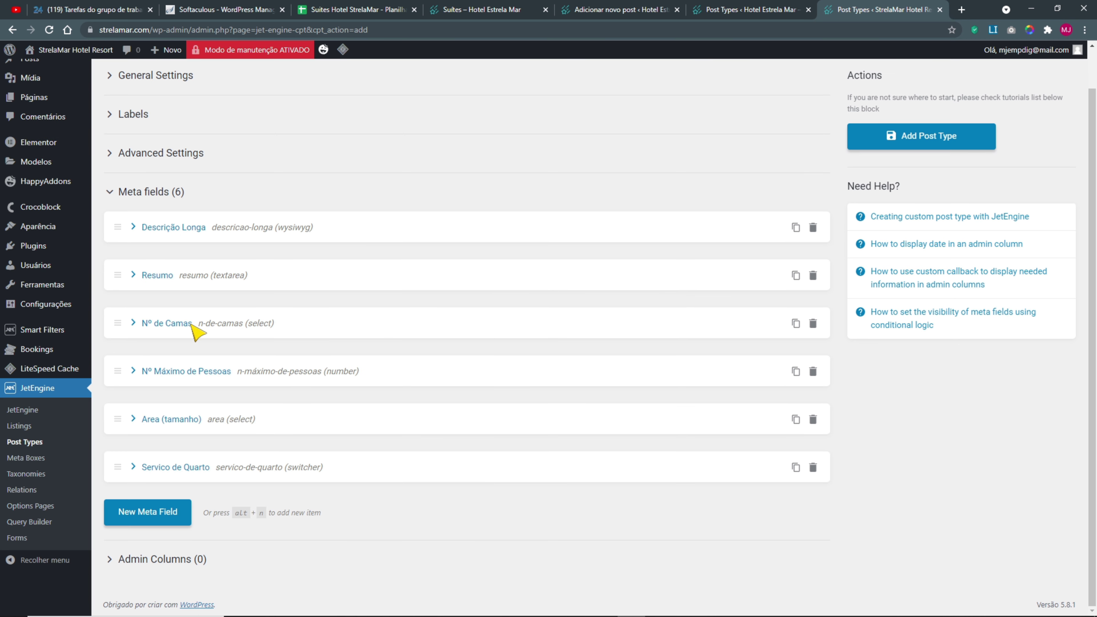
click(743, 11)
click(138, 168)
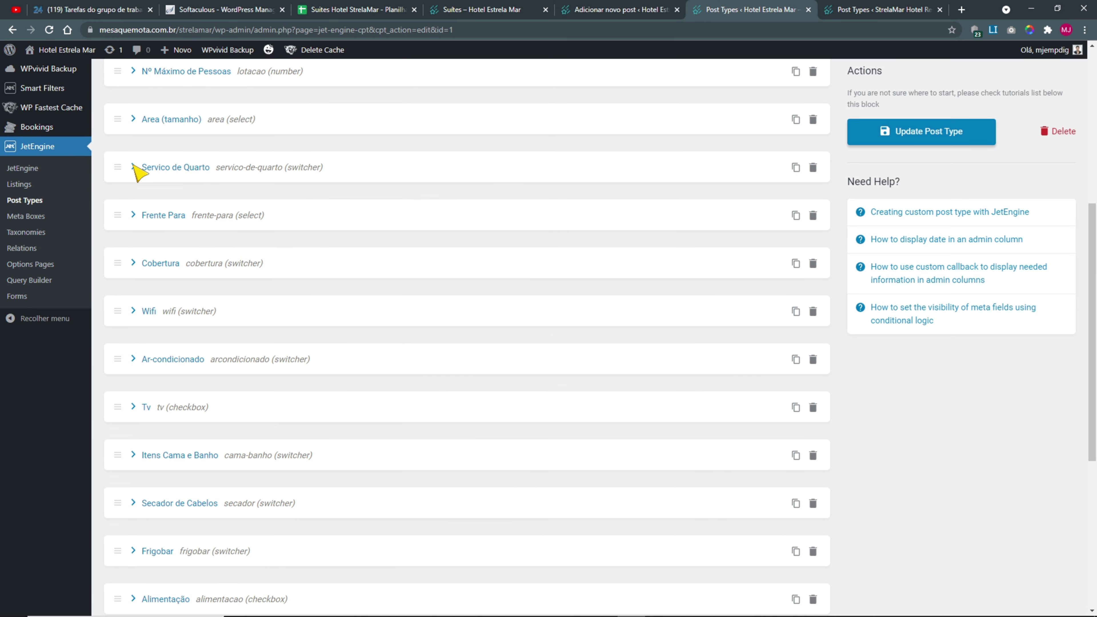
- Copy the Frente Para label from Hotel Estrela Mar and add a StrelaMar meta field with that label and name frente-para
click(137, 215)
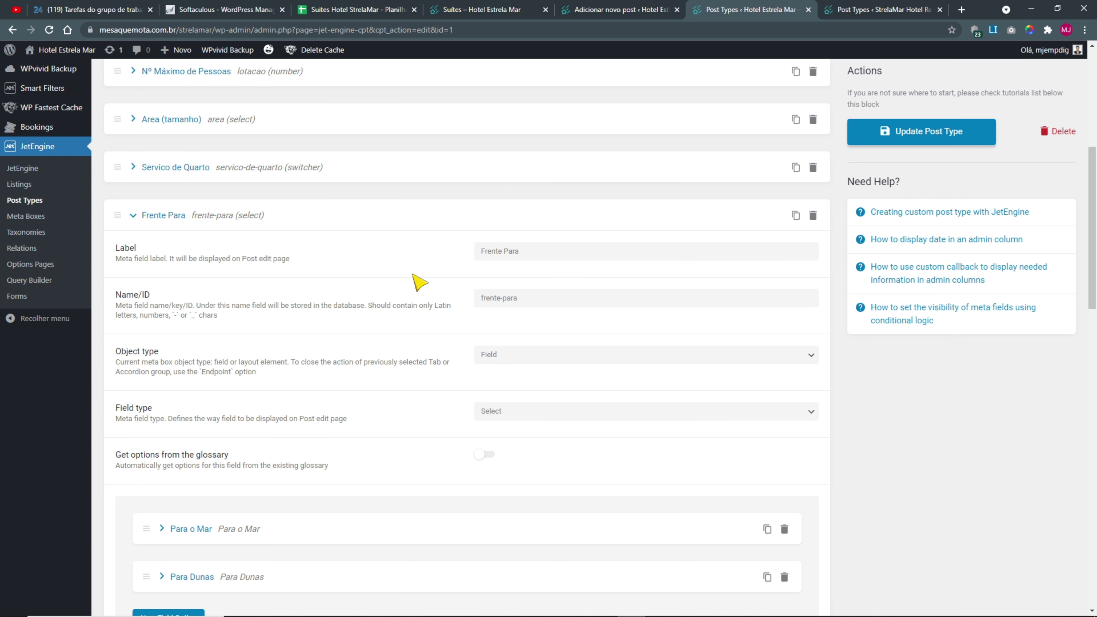
scroll(416, 281, down, 1)
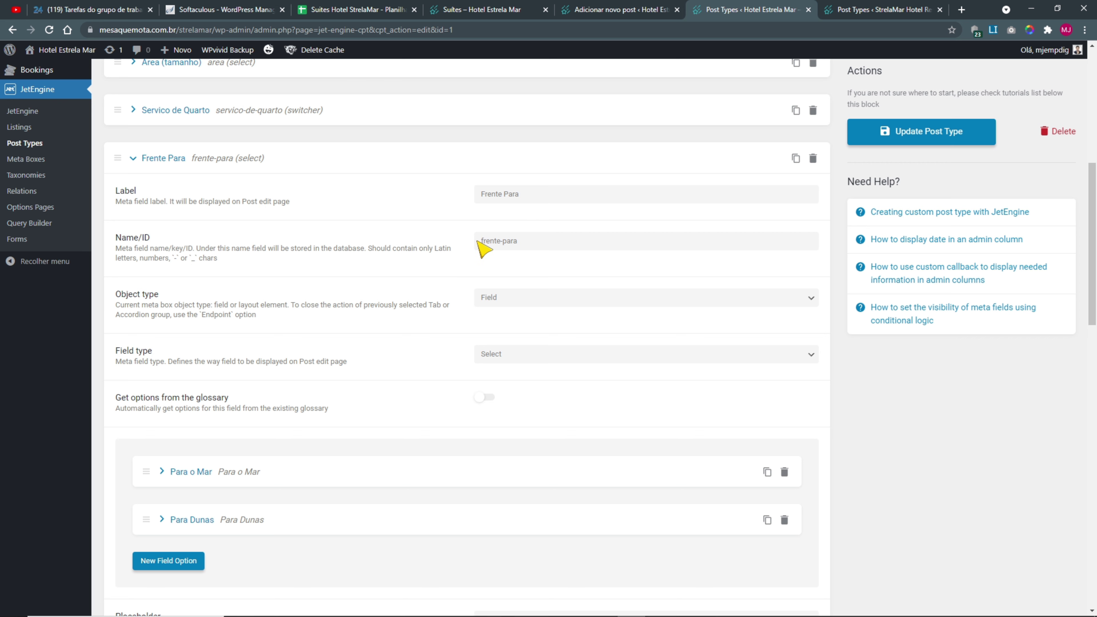
click(527, 198)
drag(527, 198, 428, 196)
key(ctrl+c)
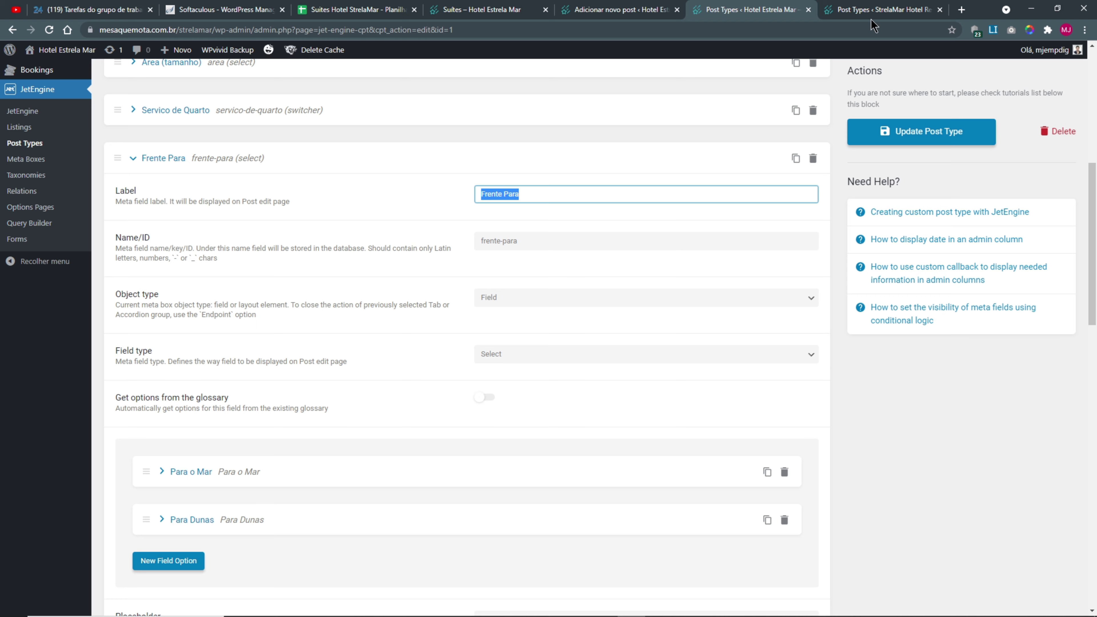
click(884, 11)
click(186, 512)
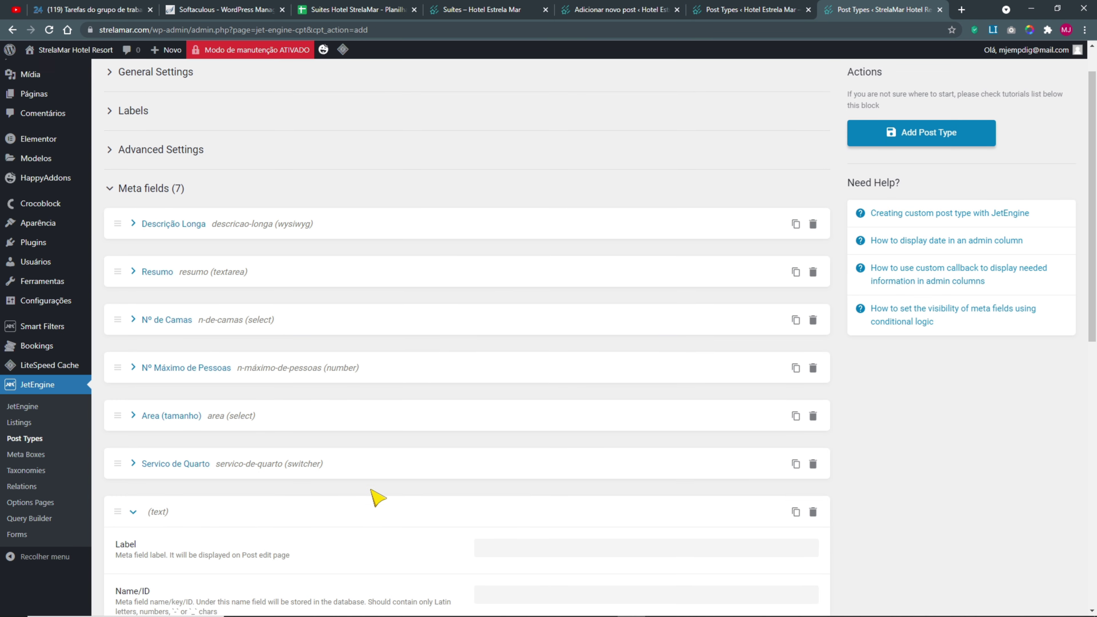
scroll(513, 367, down, 4)
click(512, 387)
key(ctrl+v)
click(518, 432)
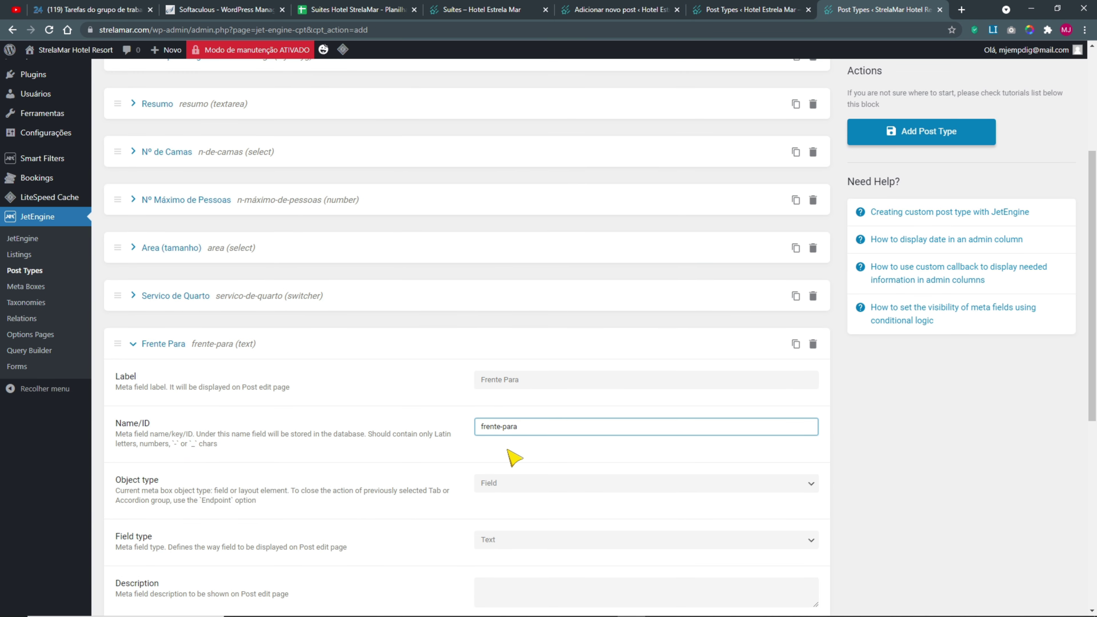
- Set the field type of the new Frente Para meta field to Select
scroll(480, 445, down, 4)
click(502, 374)
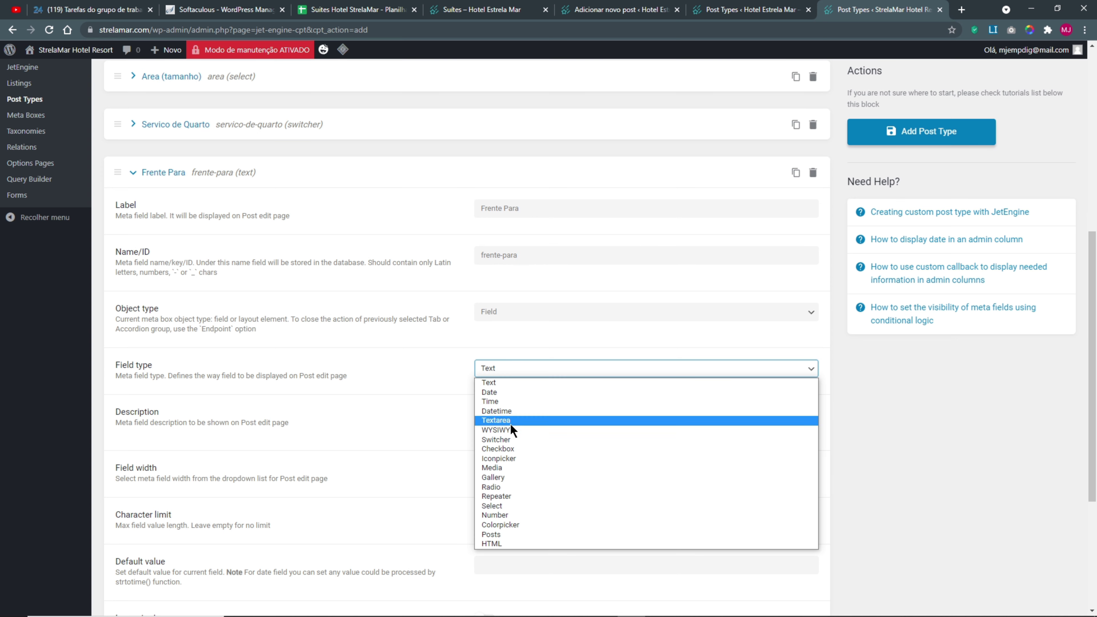
click(502, 439)
scroll(501, 380, down, 2)
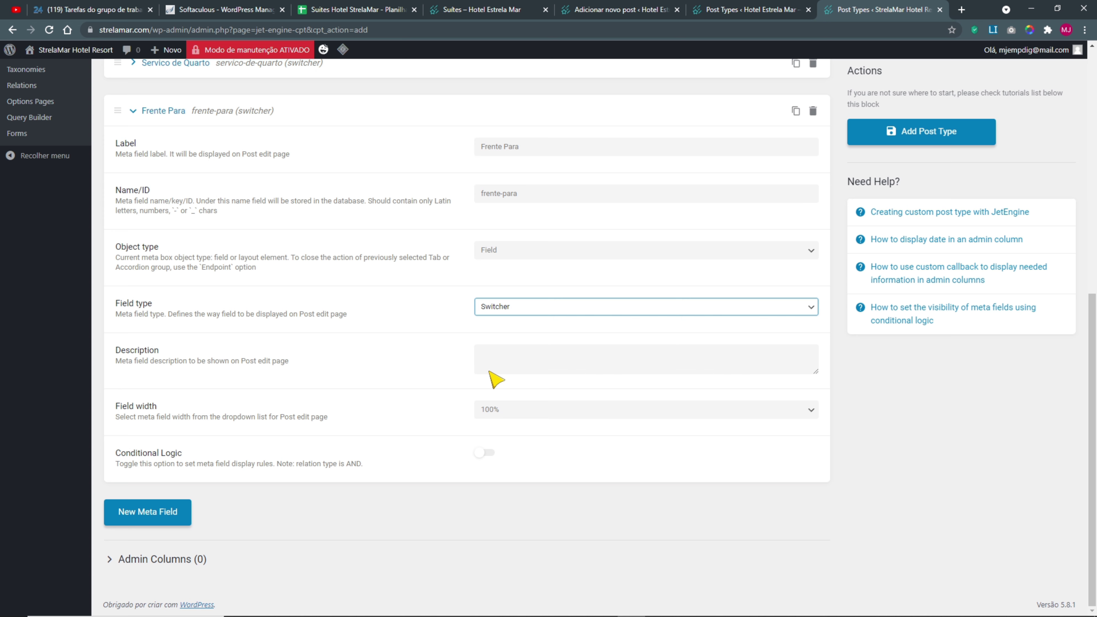
click(502, 310)
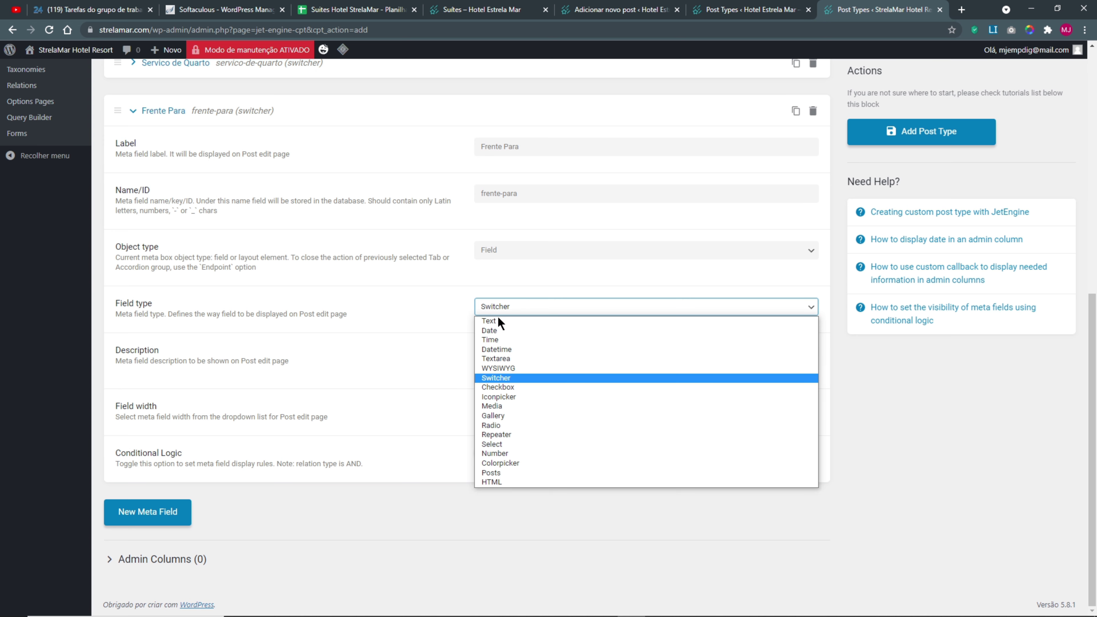
click(496, 444)
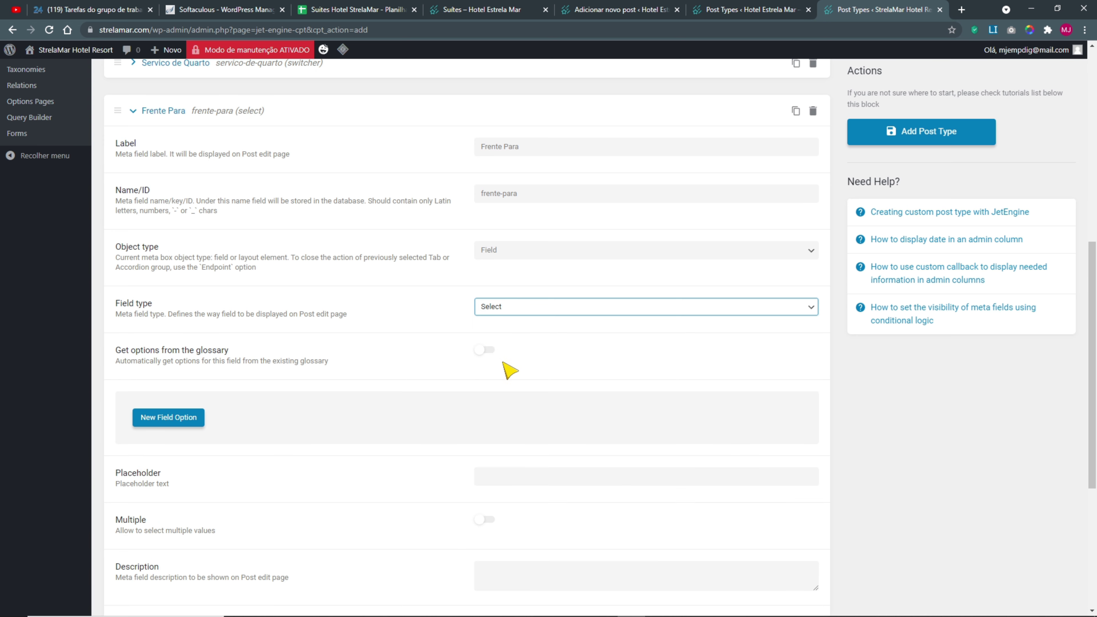
- Add a first Frente Para option with value and label Para o Mar, copied from Hotel Estrela Mar
scroll(290, 375, down, 3)
click(193, 303)
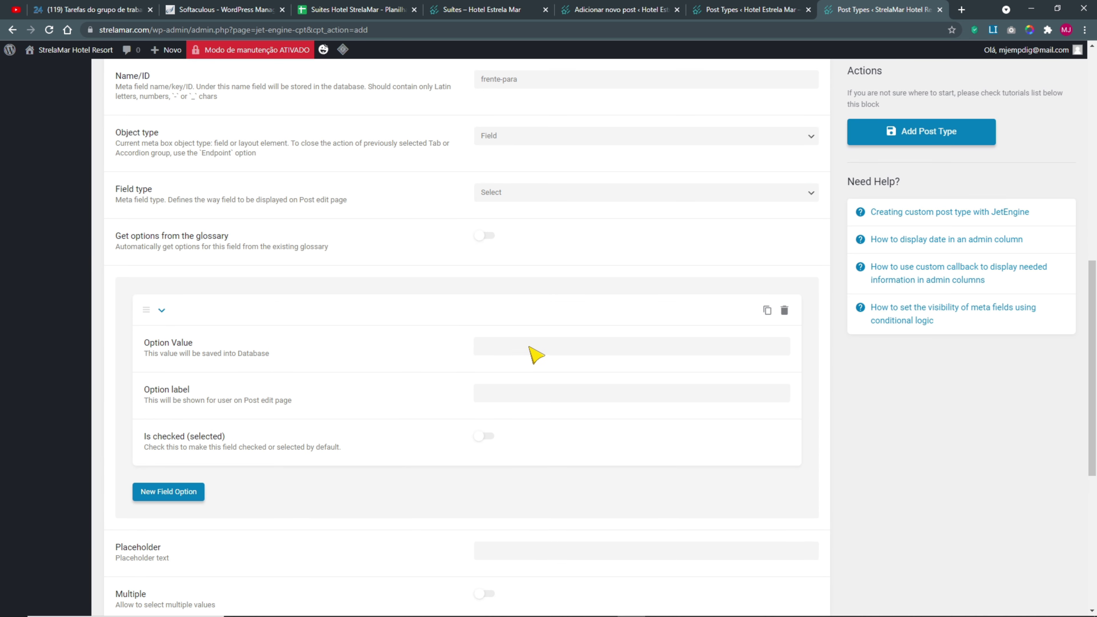
click(532, 348)
click(768, 6)
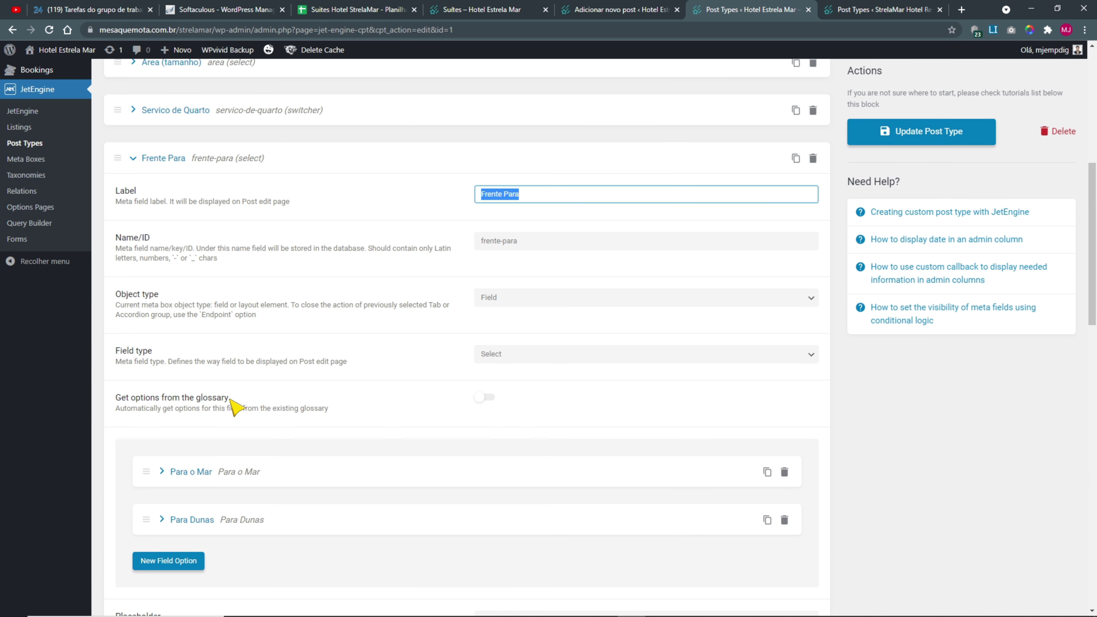
scroll(232, 441, down, 4)
click(180, 302)
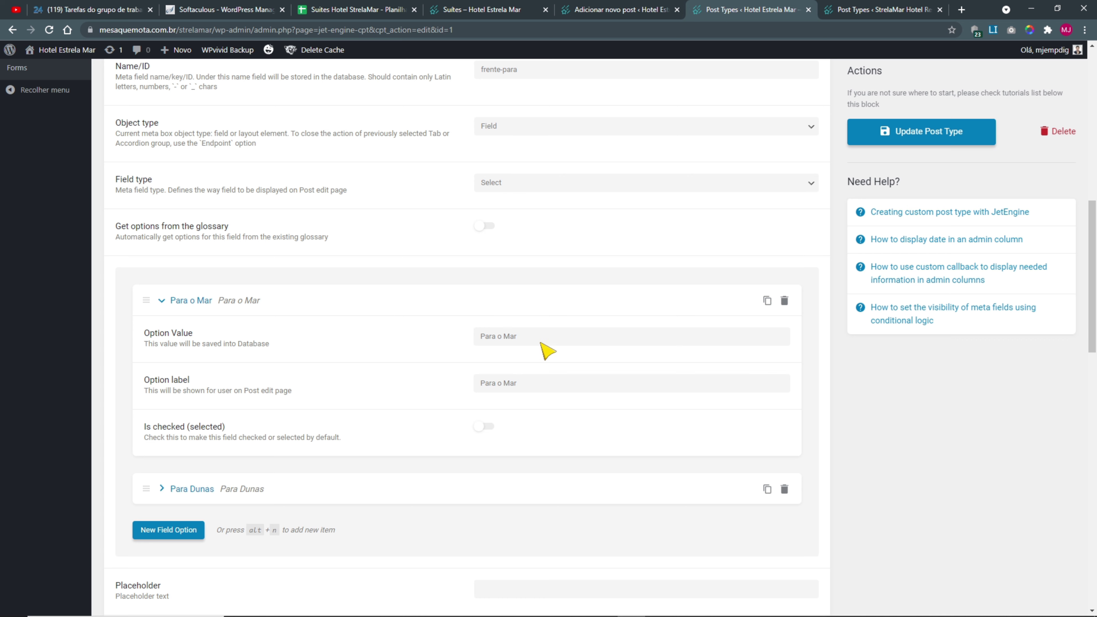
drag(544, 348, 427, 344)
key(ctrl+c)
click(876, 9)
key(ctrl+v)
click(492, 394)
key(ctrl+v)
- Add a second Frente Para option with value and label Para Dunas
click(175, 492)
click(173, 492)
click(503, 536)
key(ctrl+v)
scroll(514, 432, down, 4)
drag(497, 364, 531, 371)
text(D)
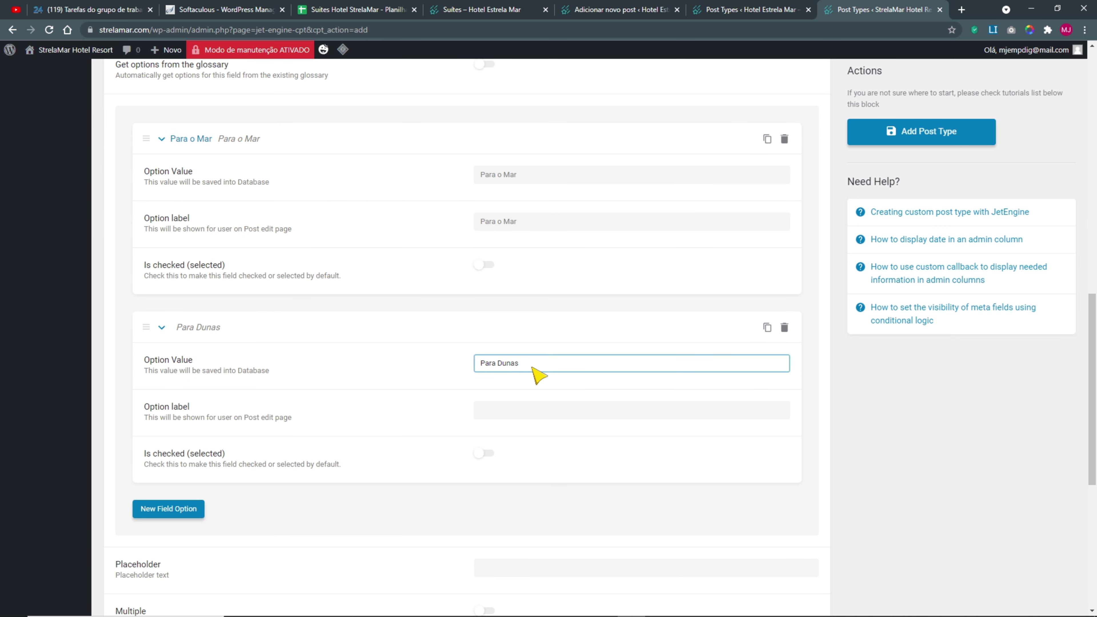
drag(532, 367, 440, 362)
key(ctrl+c)
click(500, 414)
key(ctrl+v)
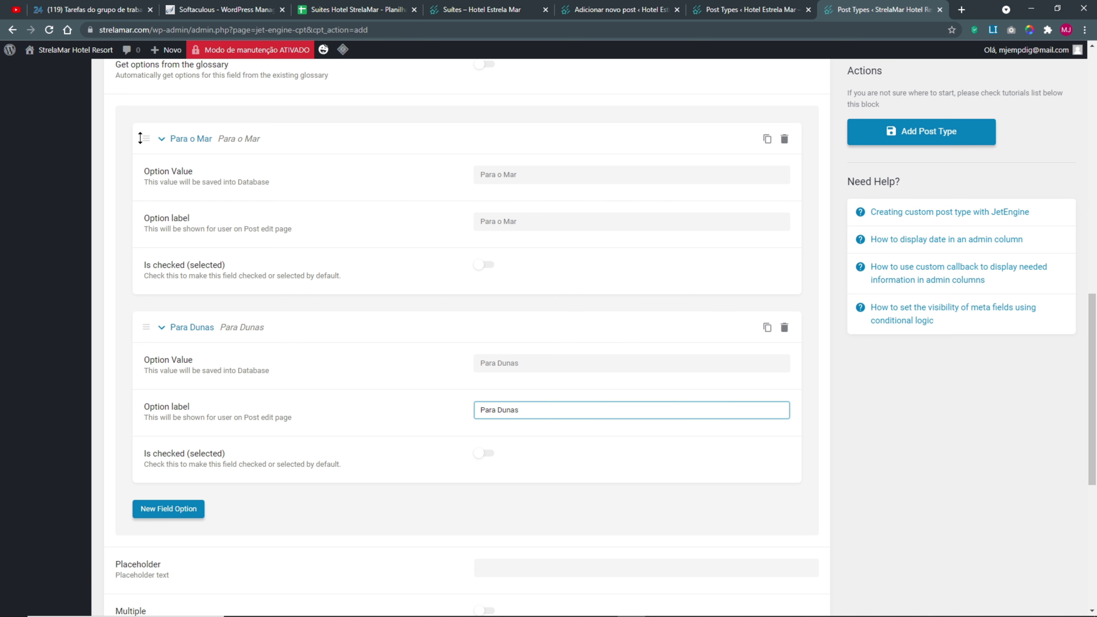
- Check the Para o Mar and Para Dunas option settings in the Hotel Estrela Mar post type's Frente Para field
click(729, 10)
click(486, 340)
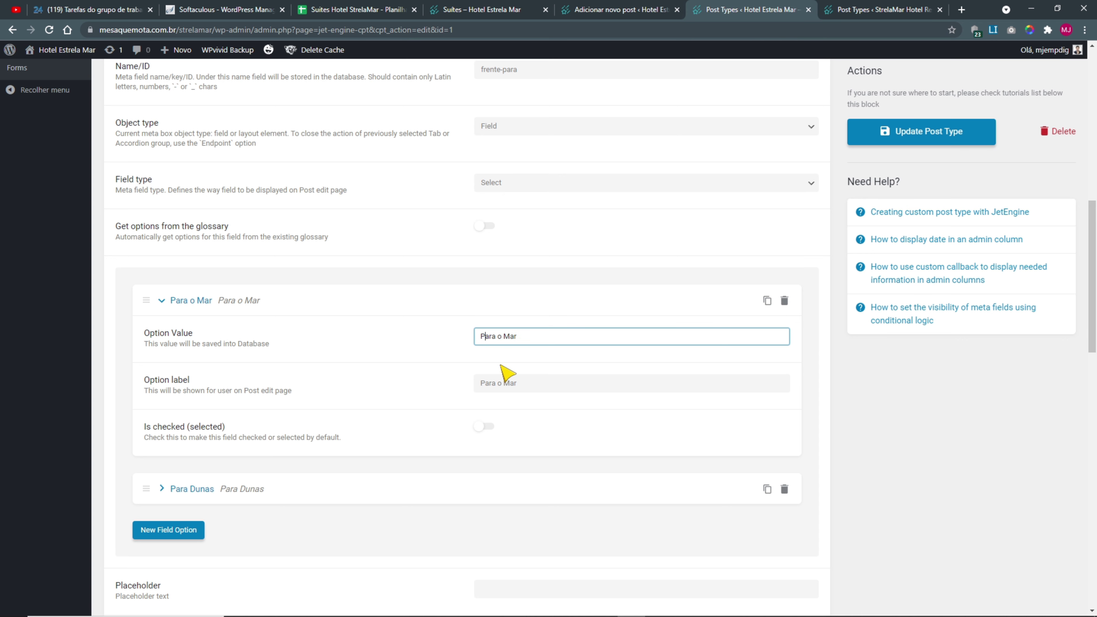
click(162, 489)
scroll(477, 465, down, 4)
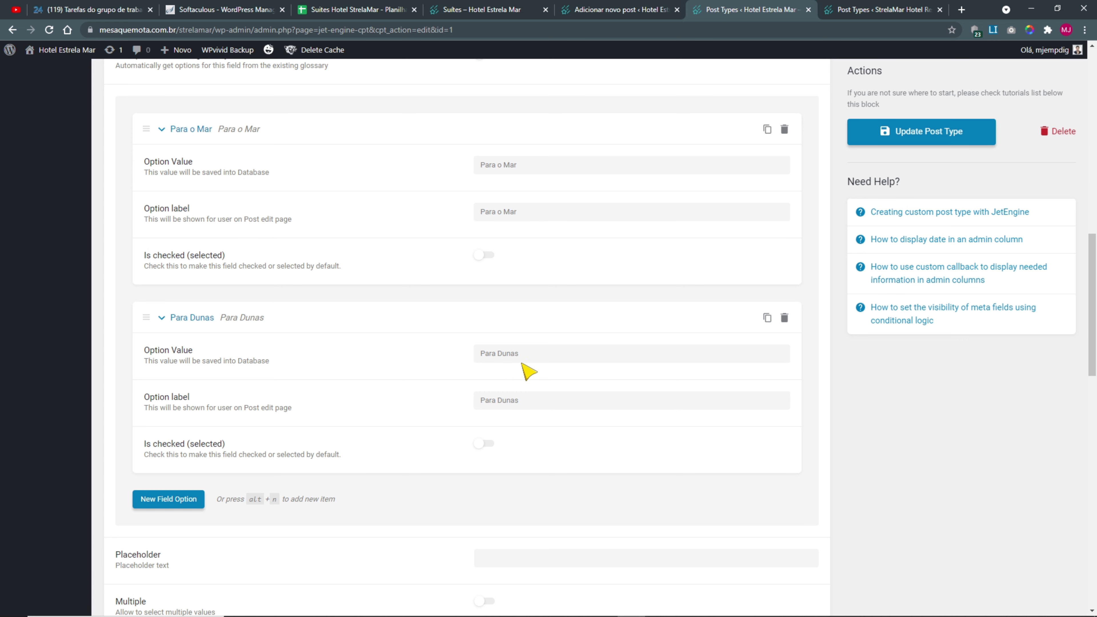
- Collapse the Para o Mar and Para Dunas options in the Hotel Estrela Mar post type's Frente Para field
scroll(579, 419, up, 4)
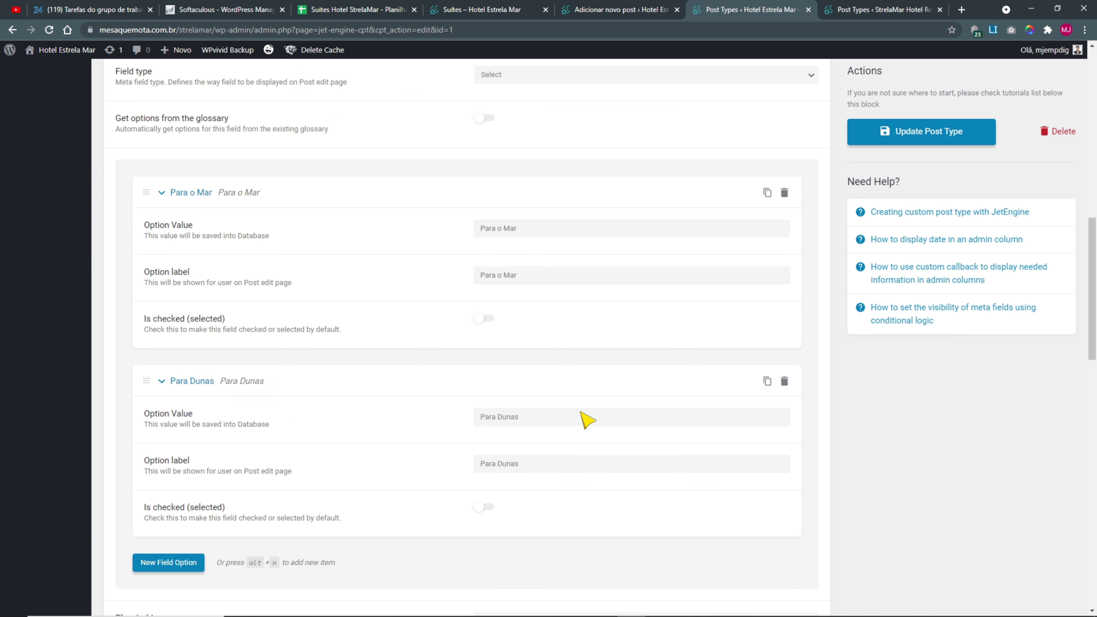
click(162, 300)
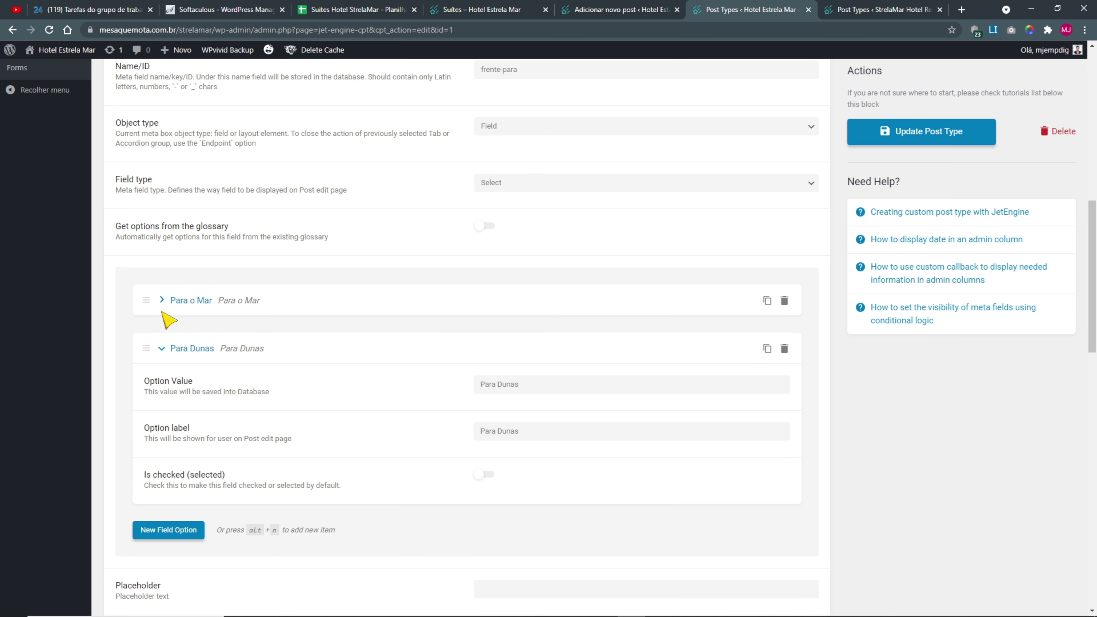
click(162, 349)
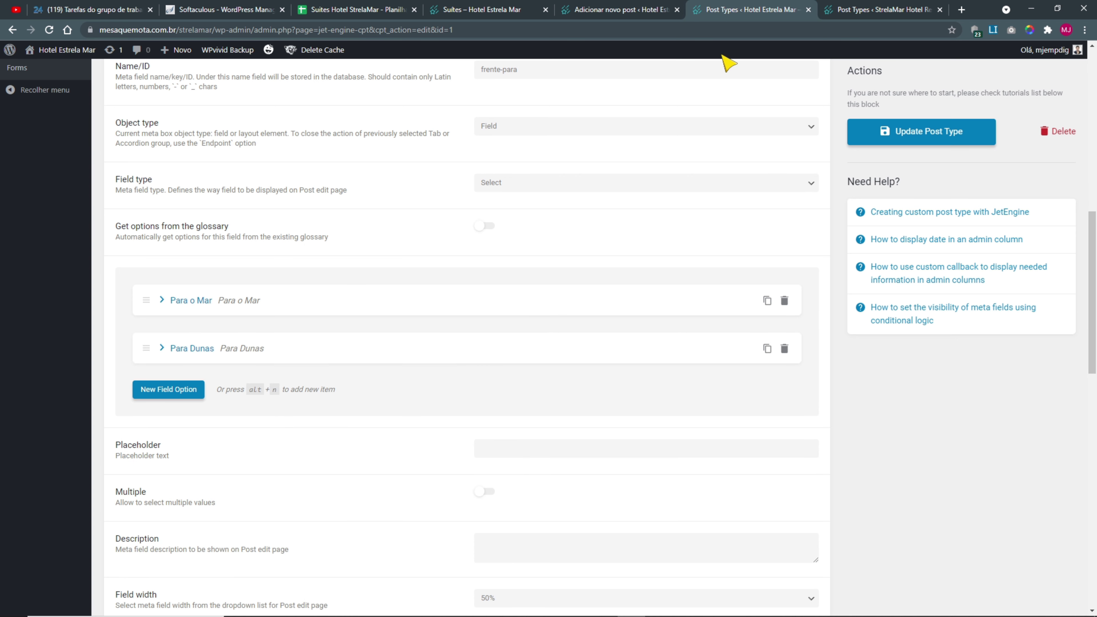
- Check how suite details such as Frente Para are used in Hotel Estrela Mar's new suite form and on its public Suítes page
click(613, 10)
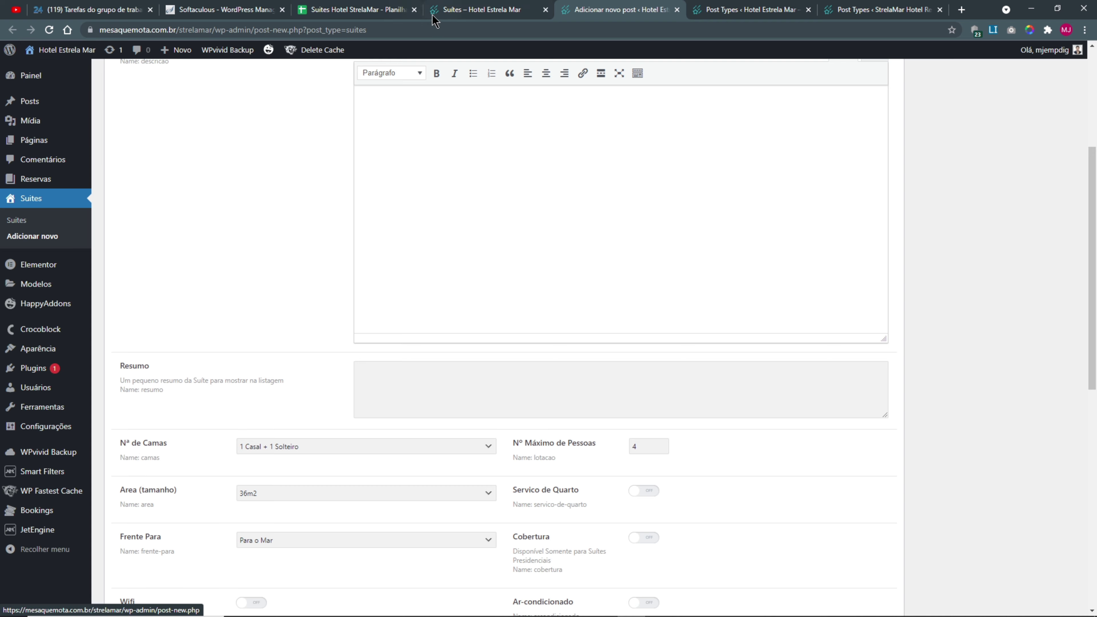
click(466, 11)
scroll(449, 397, down, 2)
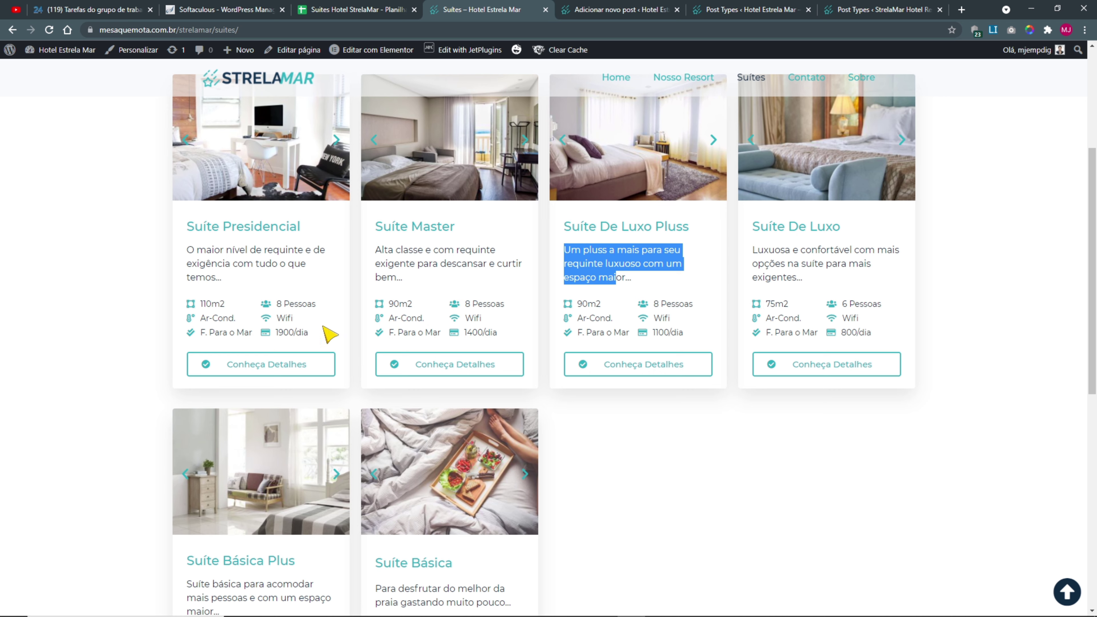
- Return to the option list of the Frente Para field in the new StrelaMar post type
click(846, 10)
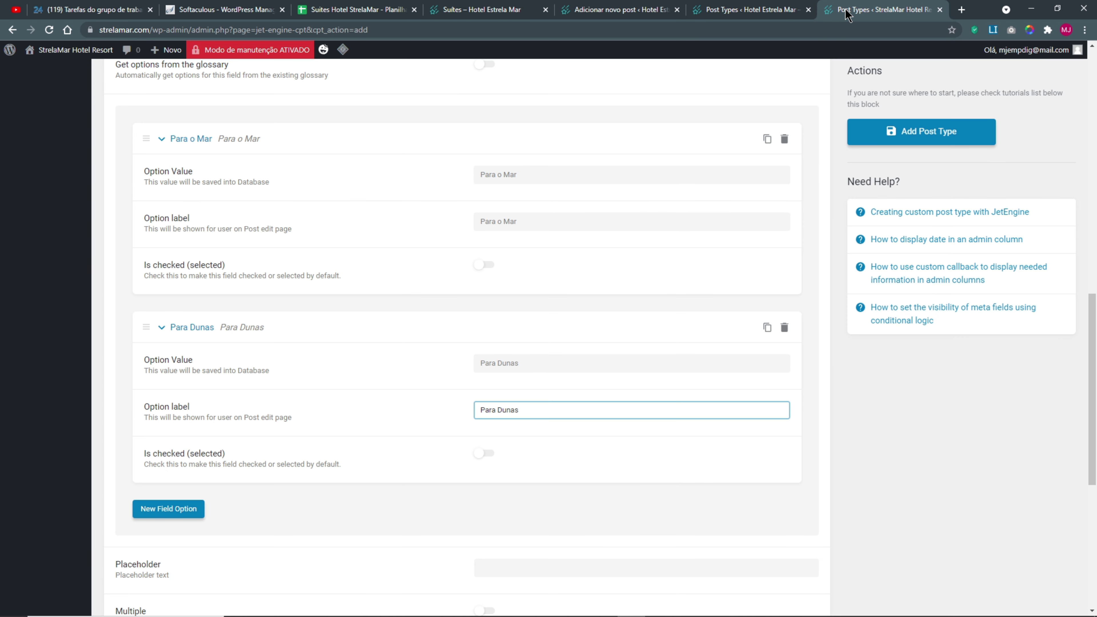
scroll(329, 387, down, 1)
scroll(259, 345, up, 5)
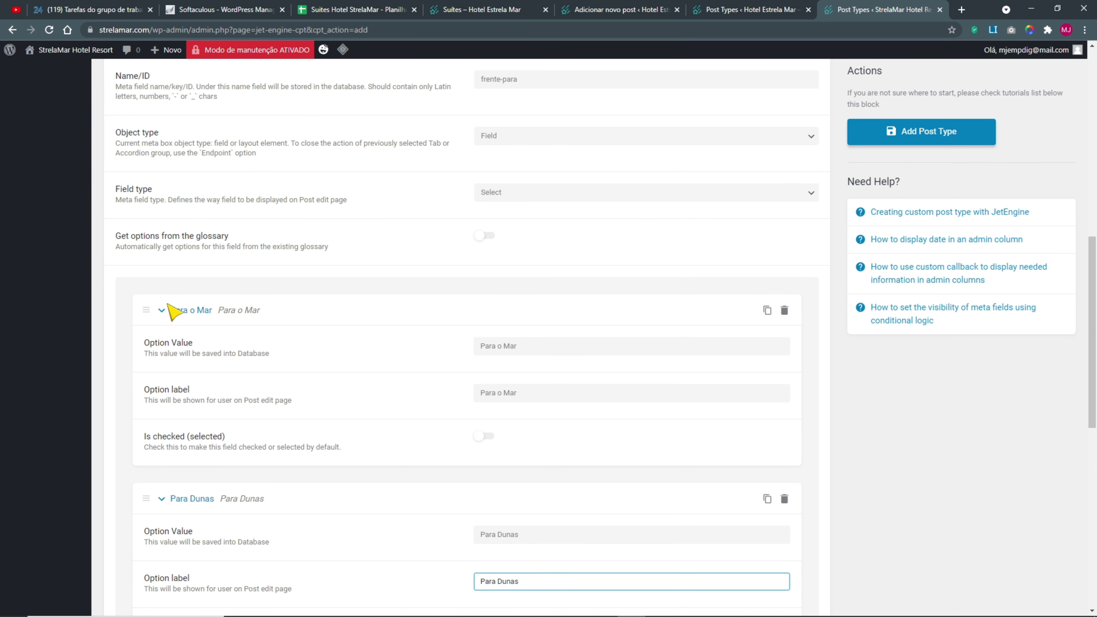
- Set the Frente Para field's width to 50% and collapse its two options and the field itself
click(162, 309)
click(162, 357)
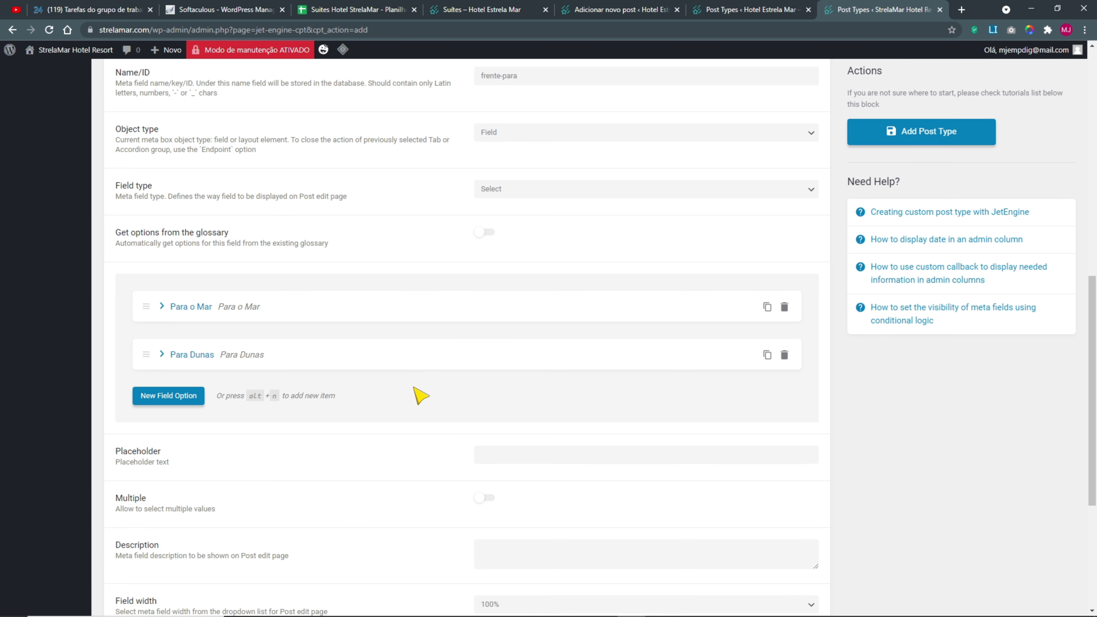
scroll(449, 388, down, 5)
click(529, 360)
click(522, 395)
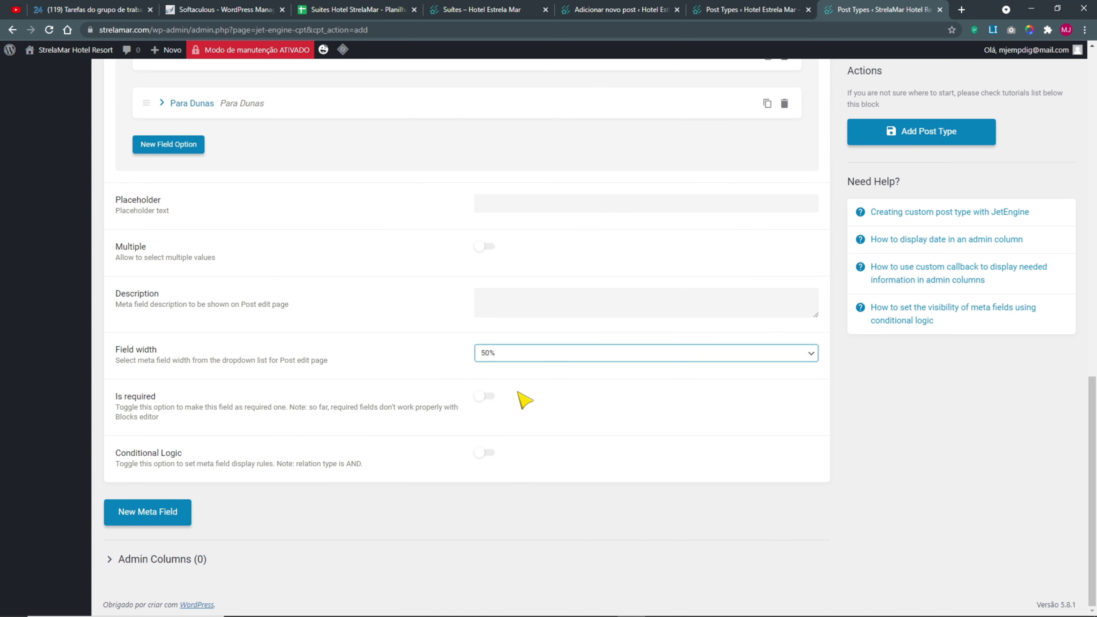
click(171, 511)
scroll(177, 470, up, 10)
scroll(172, 411, up, 4)
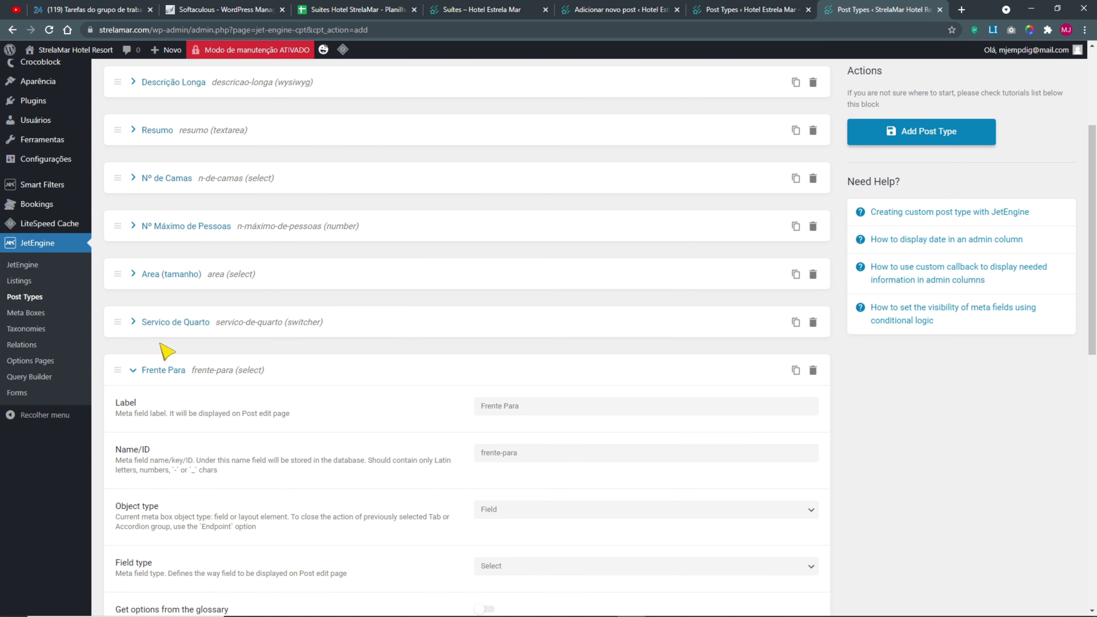
click(134, 371)
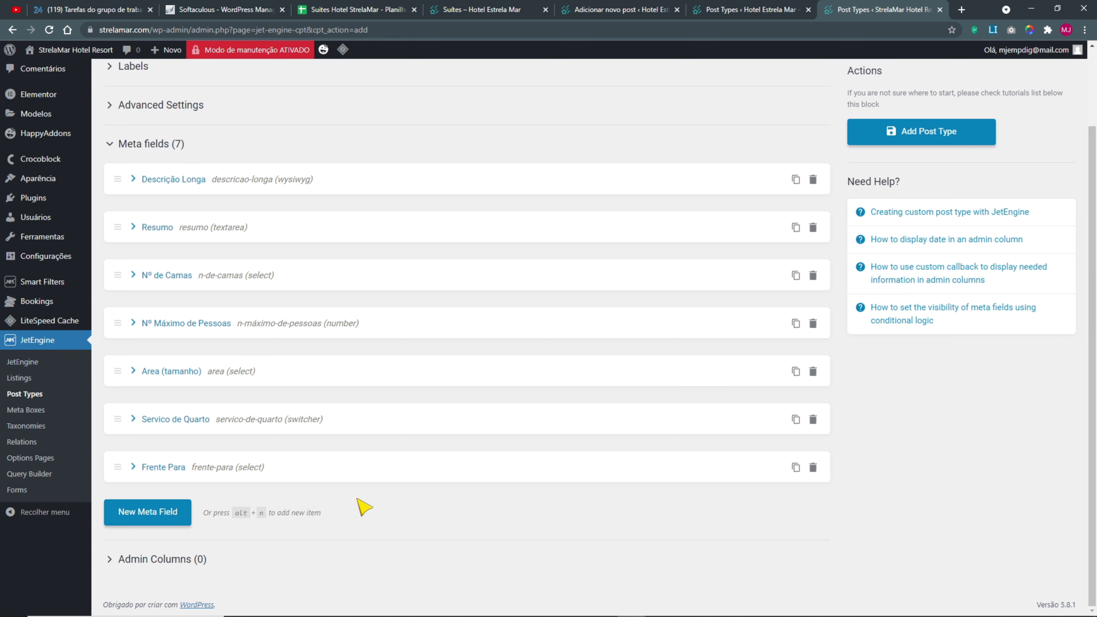
- In the Hotel Estrela Mar reference post type, collapse Frente Para, expand Cobertura and copy its label
click(734, 10)
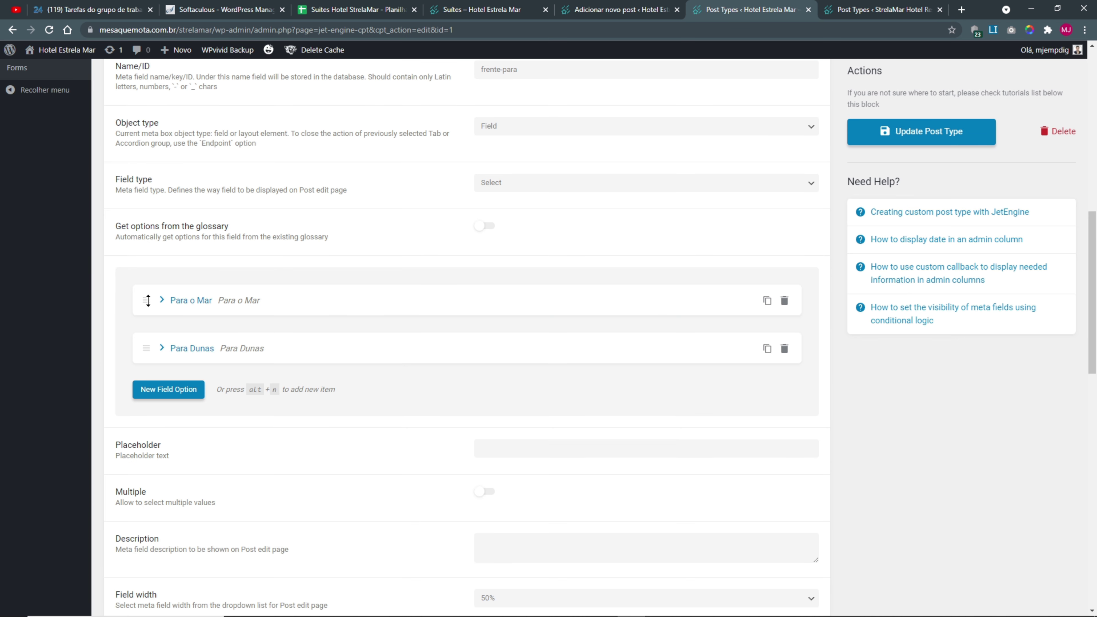
scroll(237, 323, up, 5)
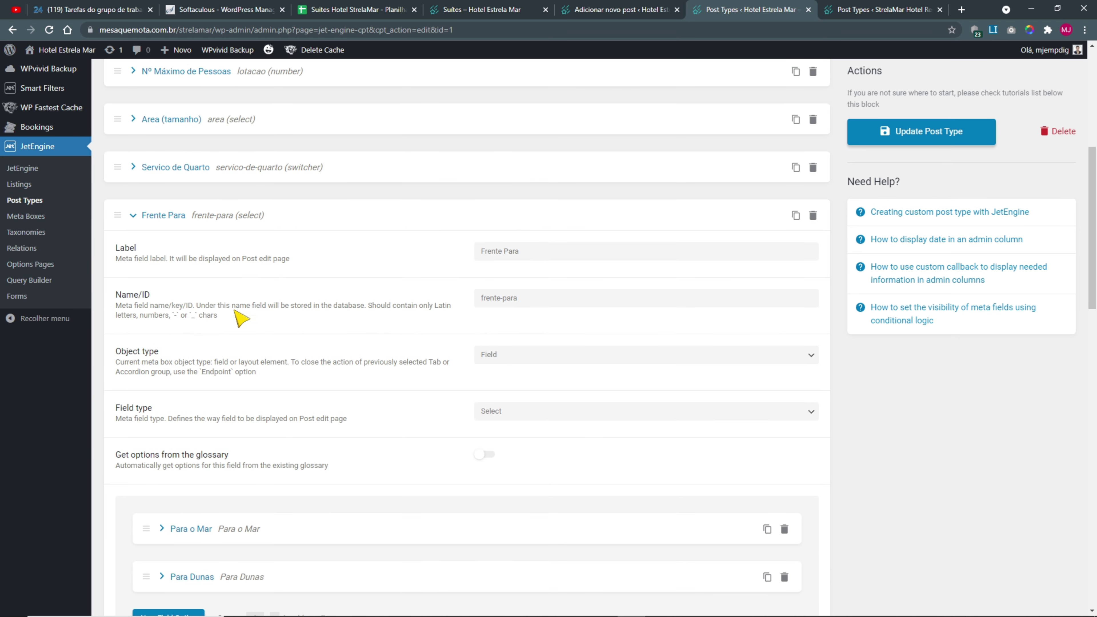
click(133, 215)
click(133, 263)
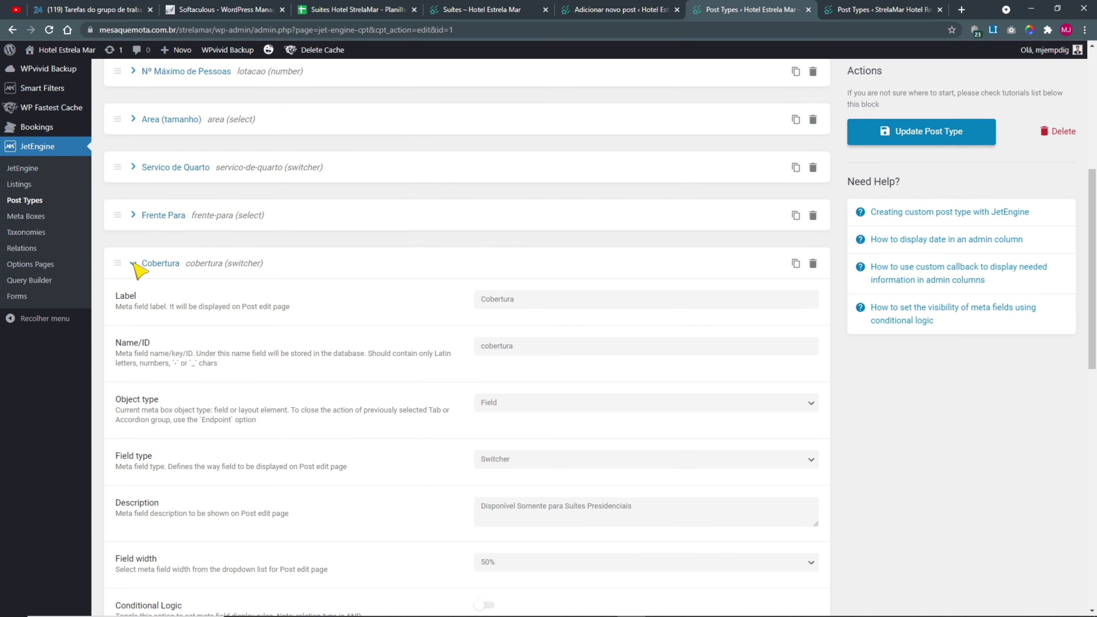
scroll(358, 348, down, 1)
double_click(505, 243)
key(ctrl+c)
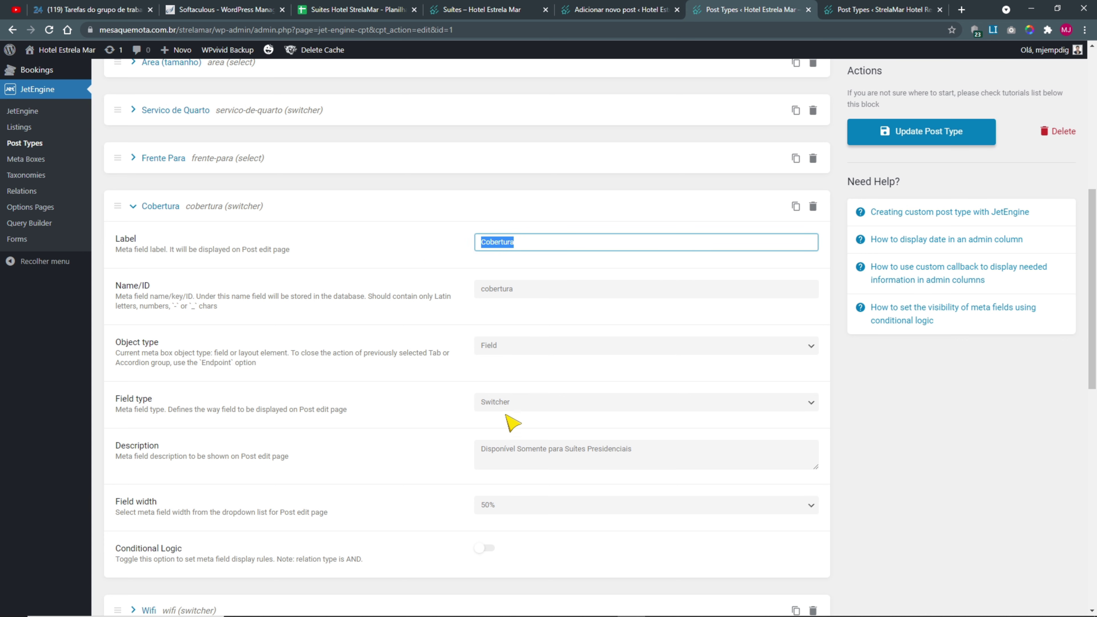
- Add a meta field to the StrelaMar post type with label Cobertura, ID cobertura and field type Switcher
click(856, 15)
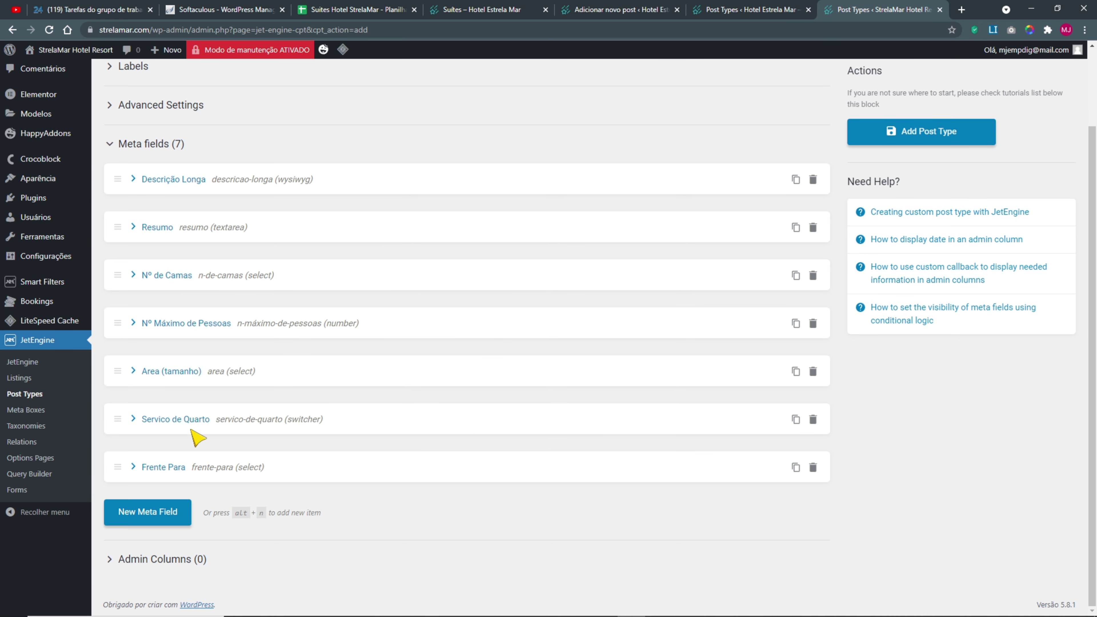
click(159, 517)
scroll(443, 421, down, 3)
click(516, 386)
key(ctrl+v)
click(518, 427)
scroll(347, 403, down, 3)
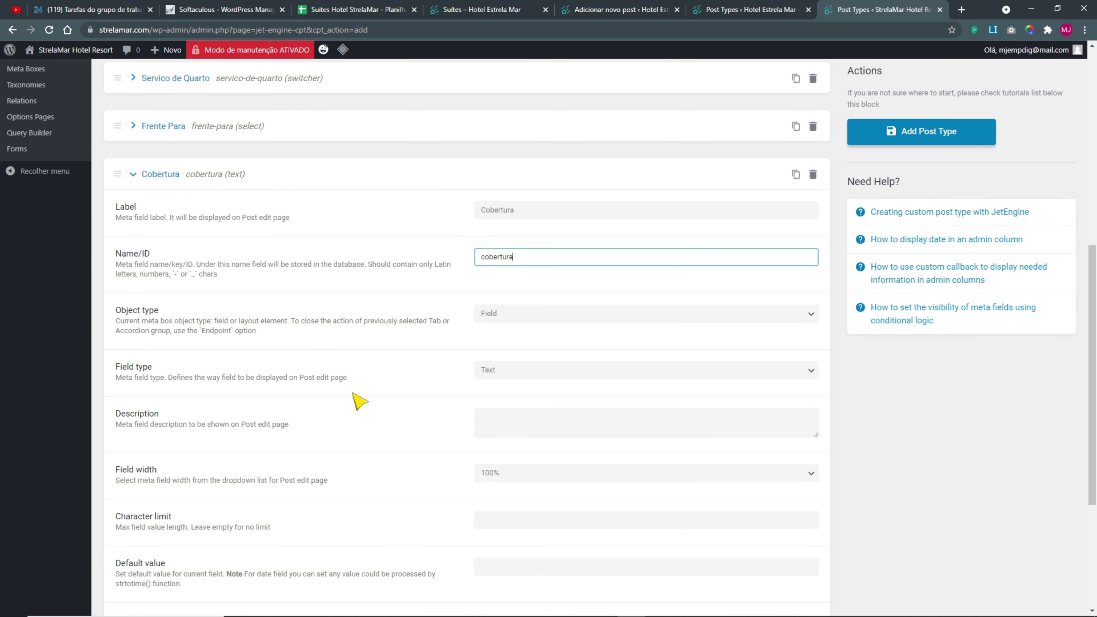
click(501, 368)
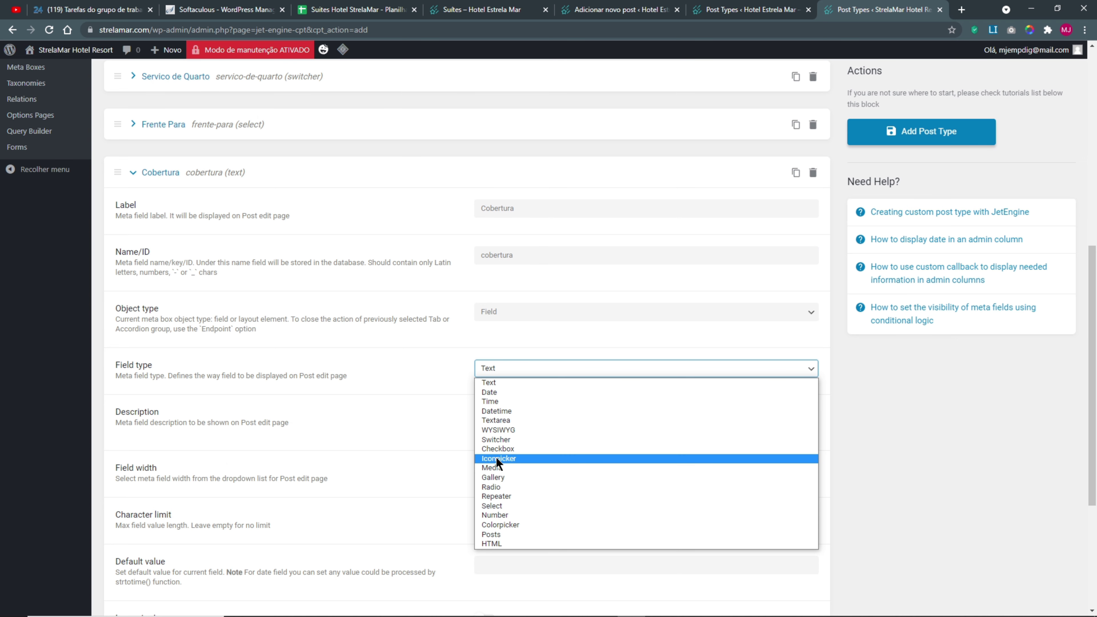
click(496, 439)
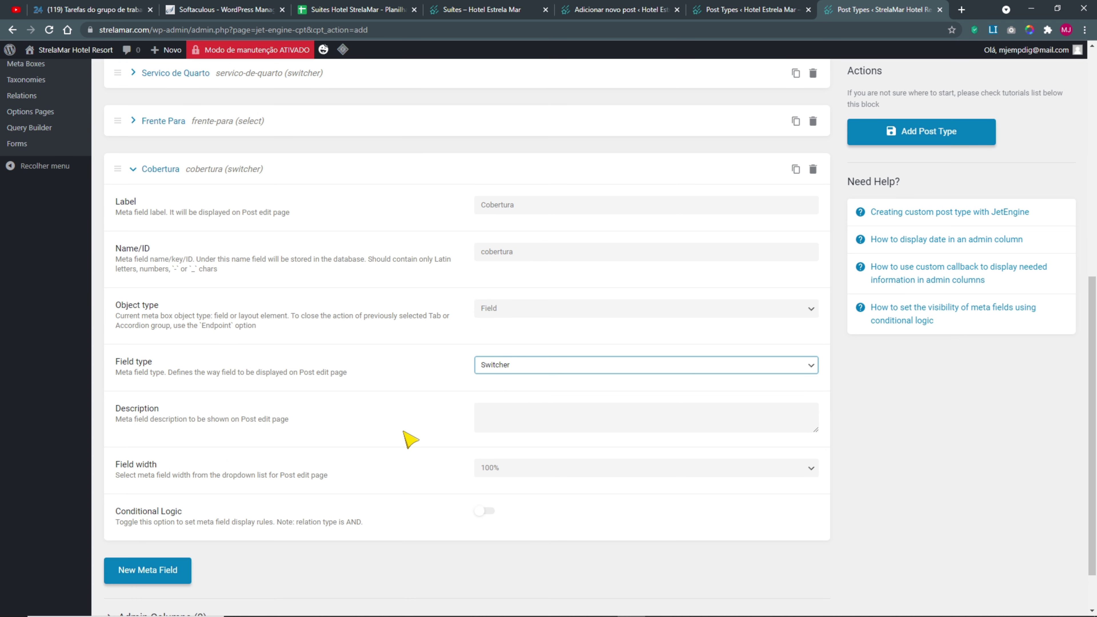
- Copy the description "Disponível Somente para Suítes Presidenciais" from the reference Cobertura field into the new Cobertura field
scroll(405, 436, down, 1)
click(773, 10)
click(648, 455)
key(ctrl+a)
key(ctrl+c)
key(ctrl+Tab)
click(518, 364)
key(ctrl+v)
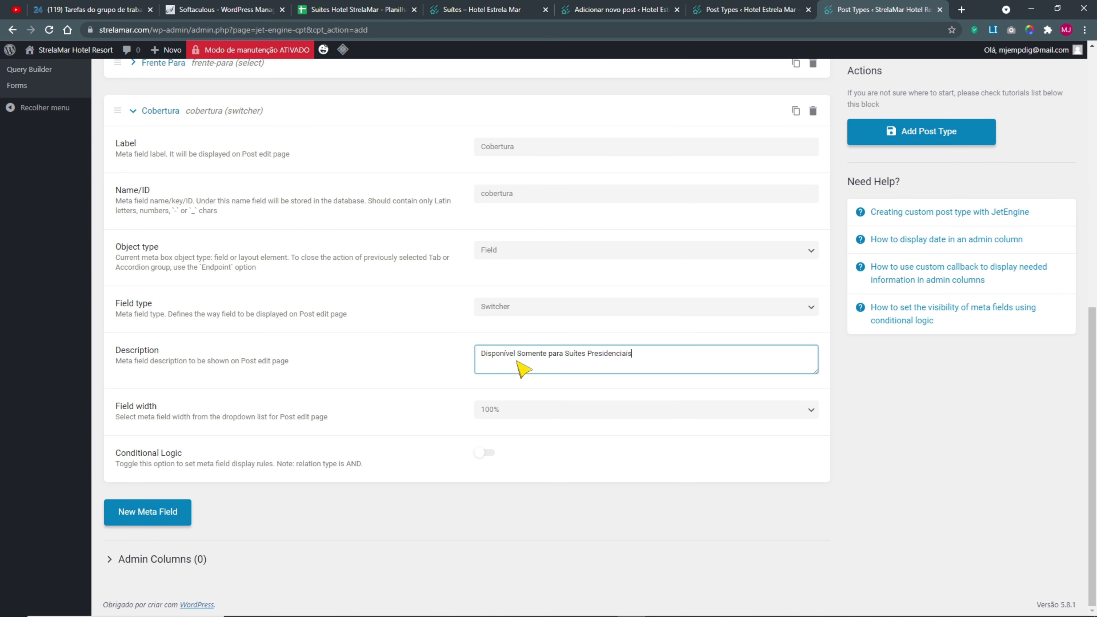
- Check the width of the reference Cobertura field and set the new Cobertura field's width to 50%
click(741, 11)
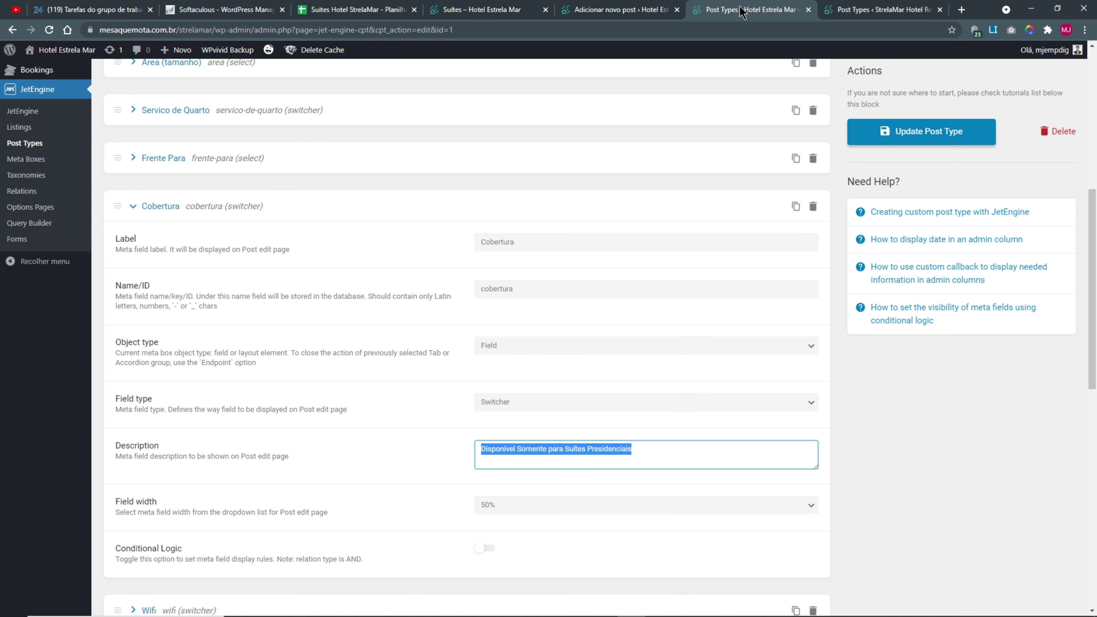
click(839, 11)
click(497, 412)
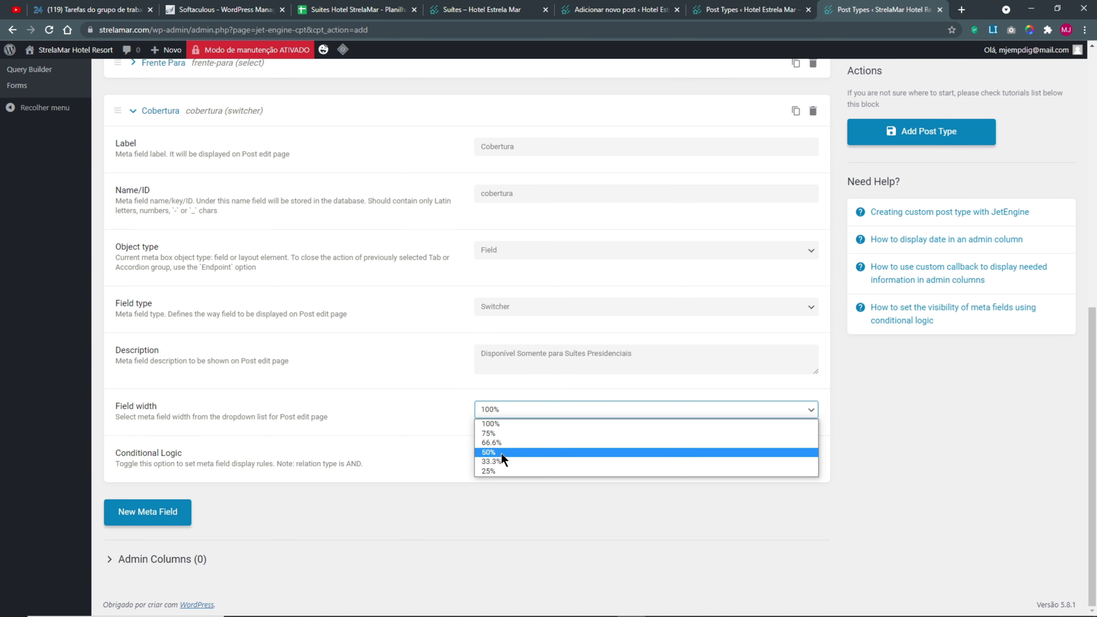
click(503, 452)
click(528, 358)
drag(529, 358, 637, 363)
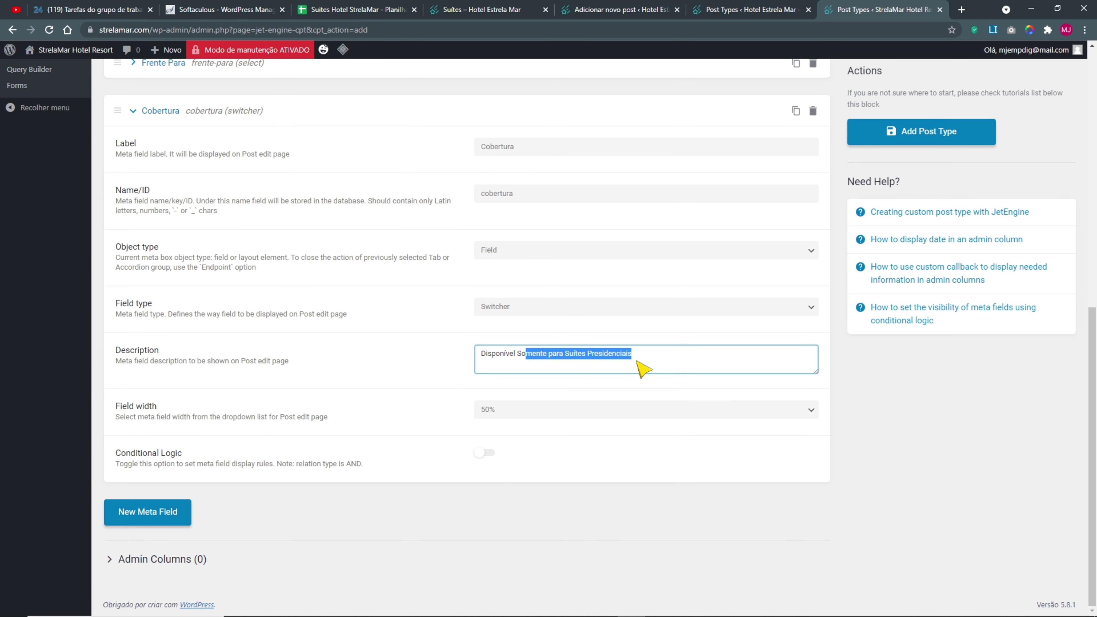
scroll(396, 350, up, 3)
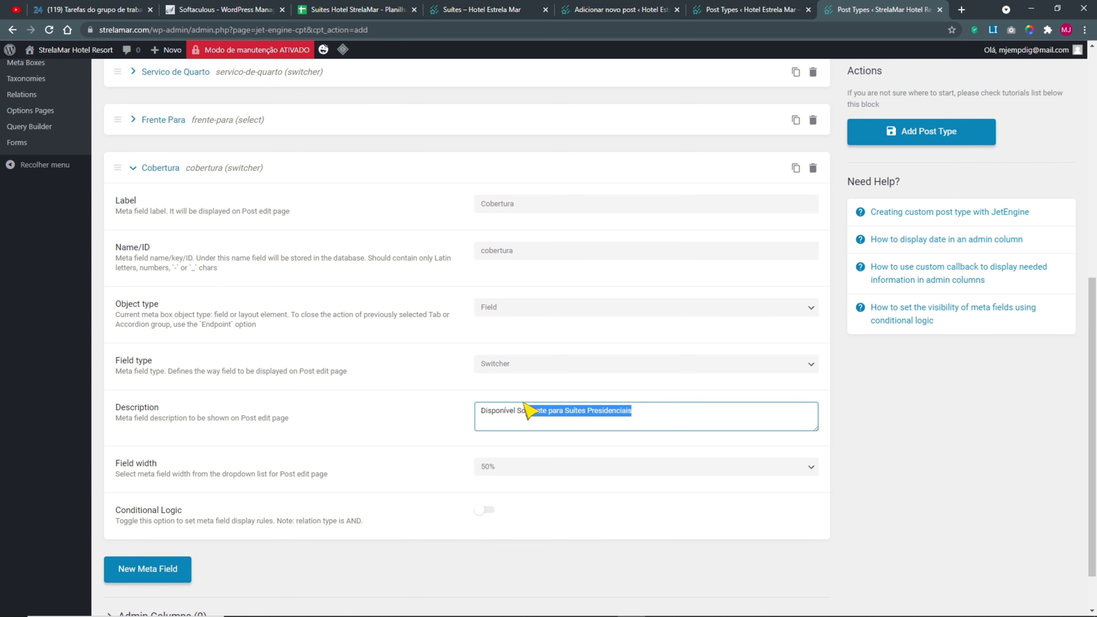
scroll(424, 357, down, 3)
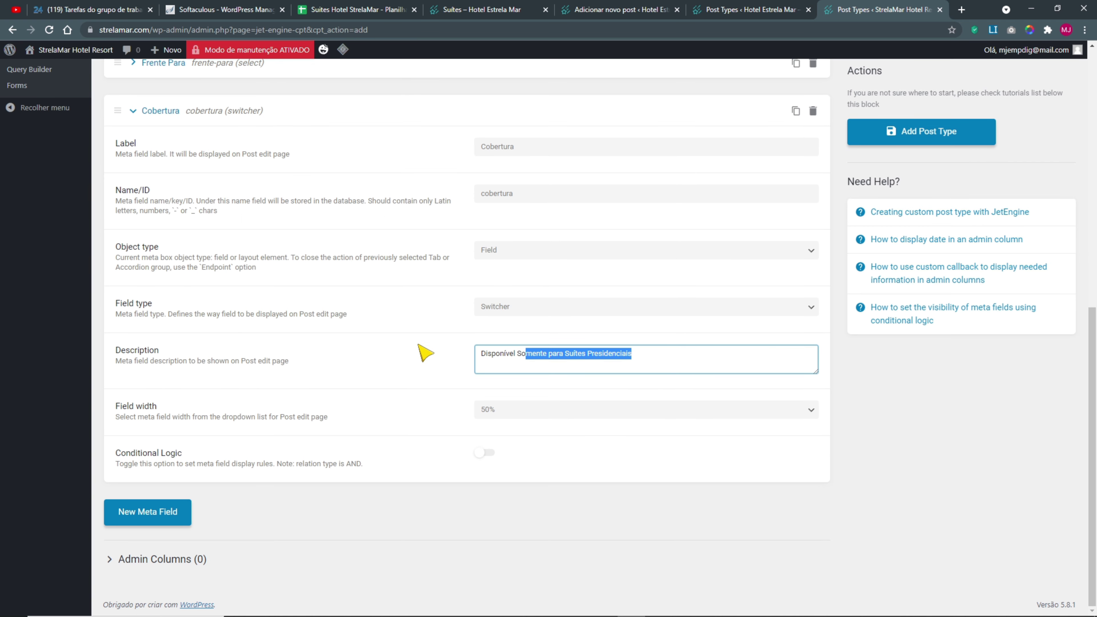
click(524, 532)
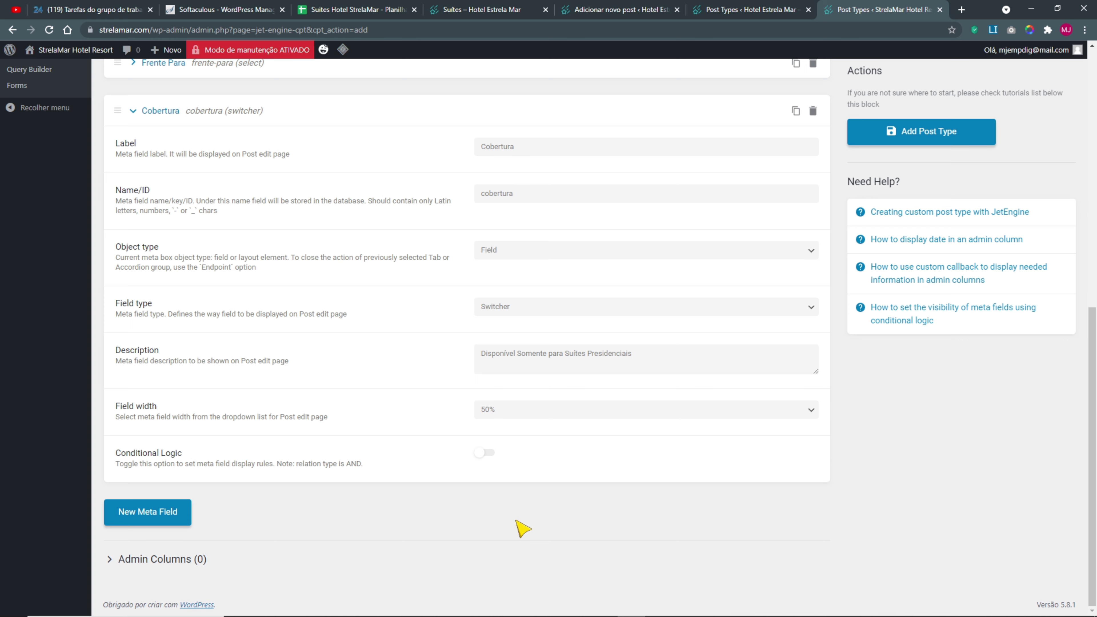
scroll(230, 450, up, 1)
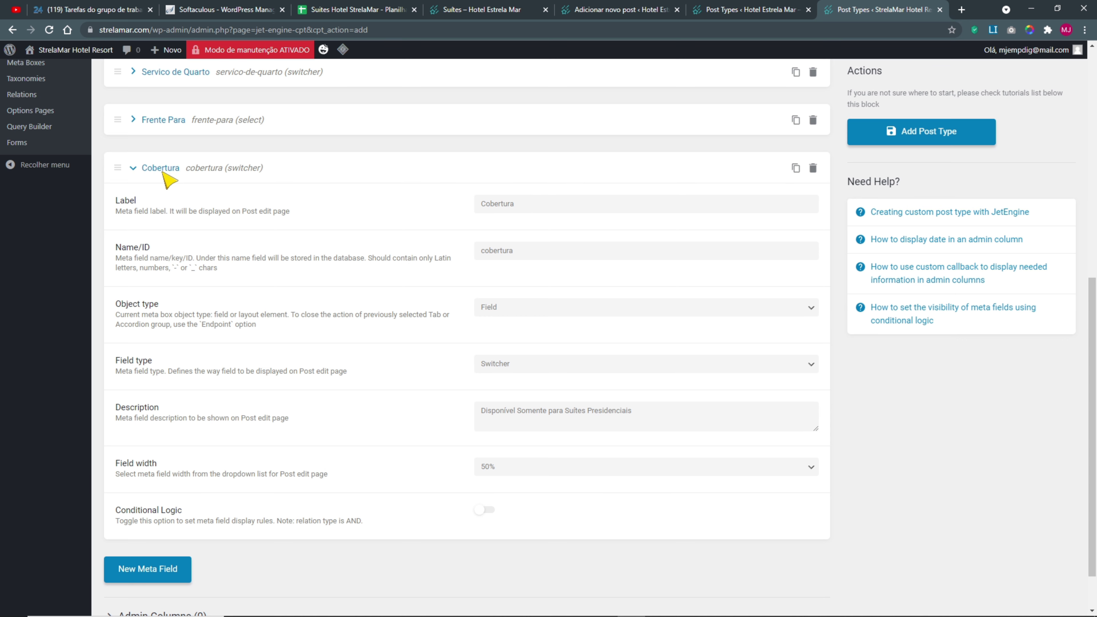
- Collapse the Cobertura field in both post types and copy the Wifi field's label from the Hotel Estrela Mar reference
click(137, 170)
key(ctrl+Page_Up)
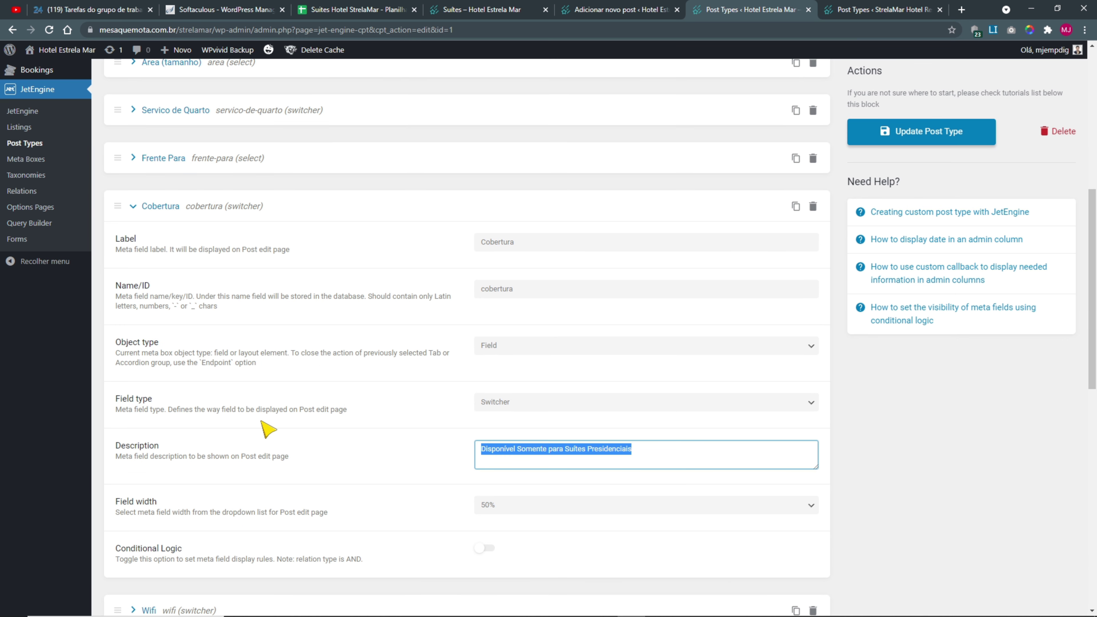
scroll(198, 302, up, 2)
click(134, 321)
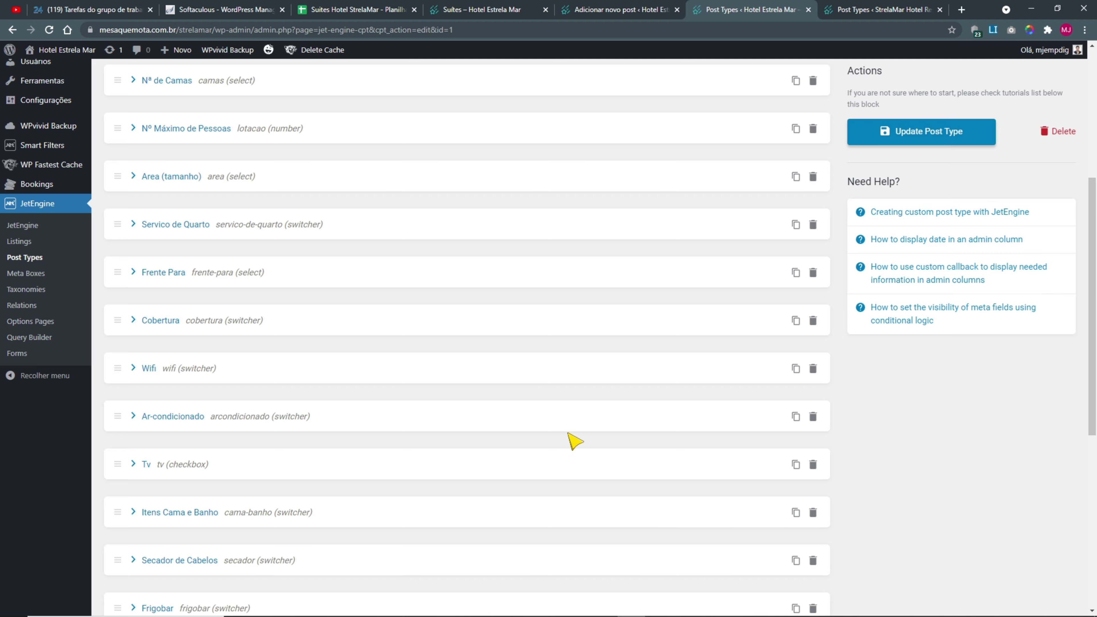
scroll(577, 441, down, 2)
click(145, 255)
double_click(485, 290)
key(ctrl+c)
click(826, 14)
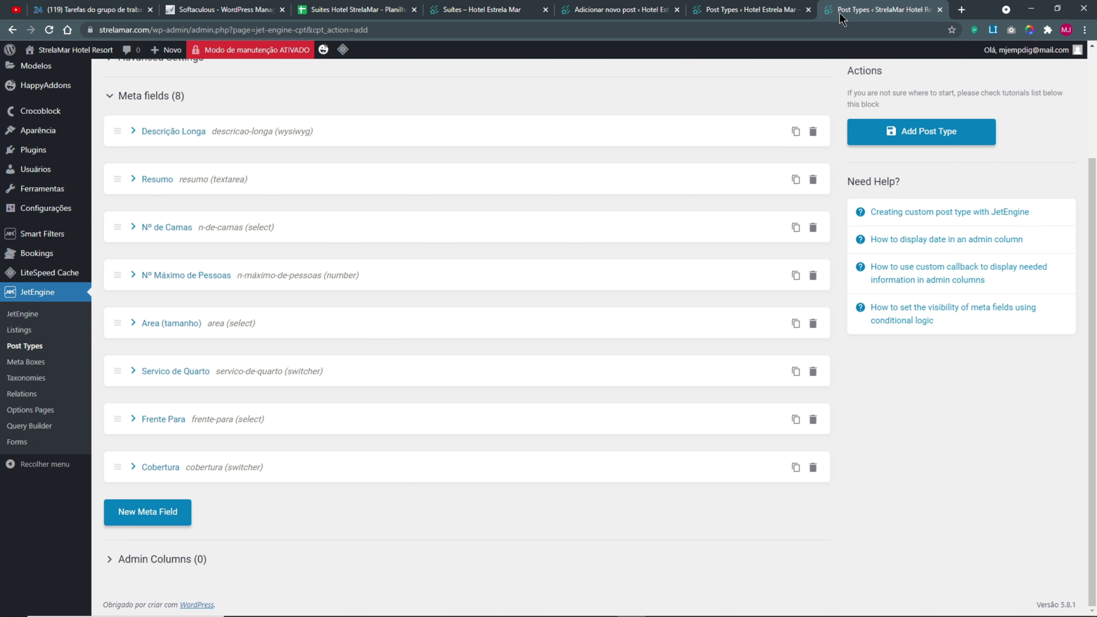
- Add a meta field to the StrelaMar post type with label Wifi, ID wifi and field type Switcher
click(145, 512)
scroll(543, 392, down, 3)
click(545, 382)
key(ctrl+v)
click(529, 426)
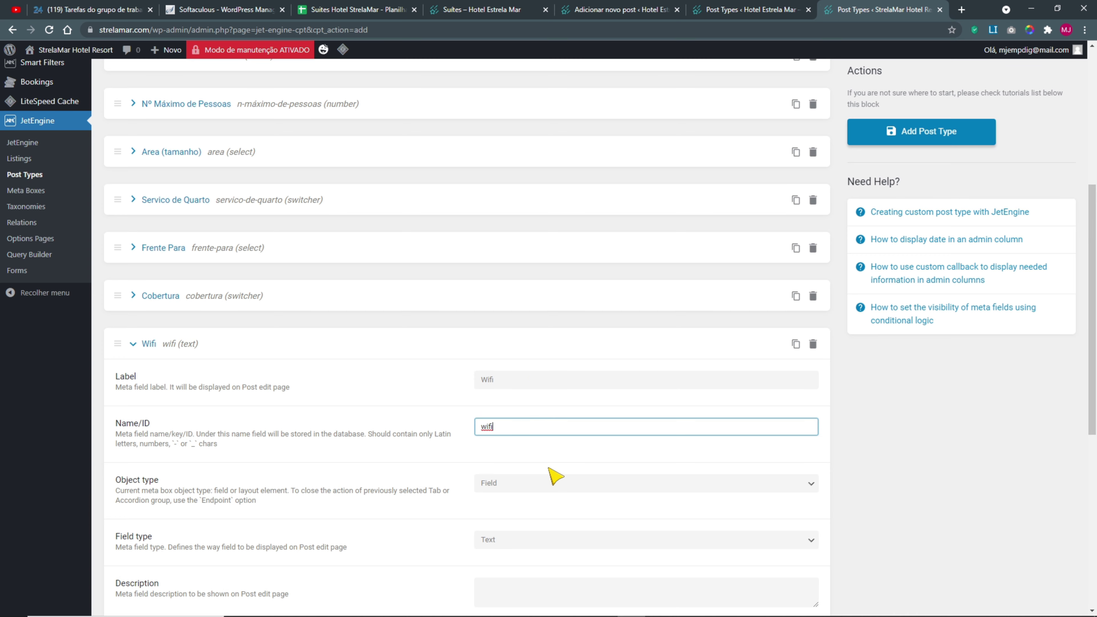
scroll(554, 475, down, 3)
click(501, 368)
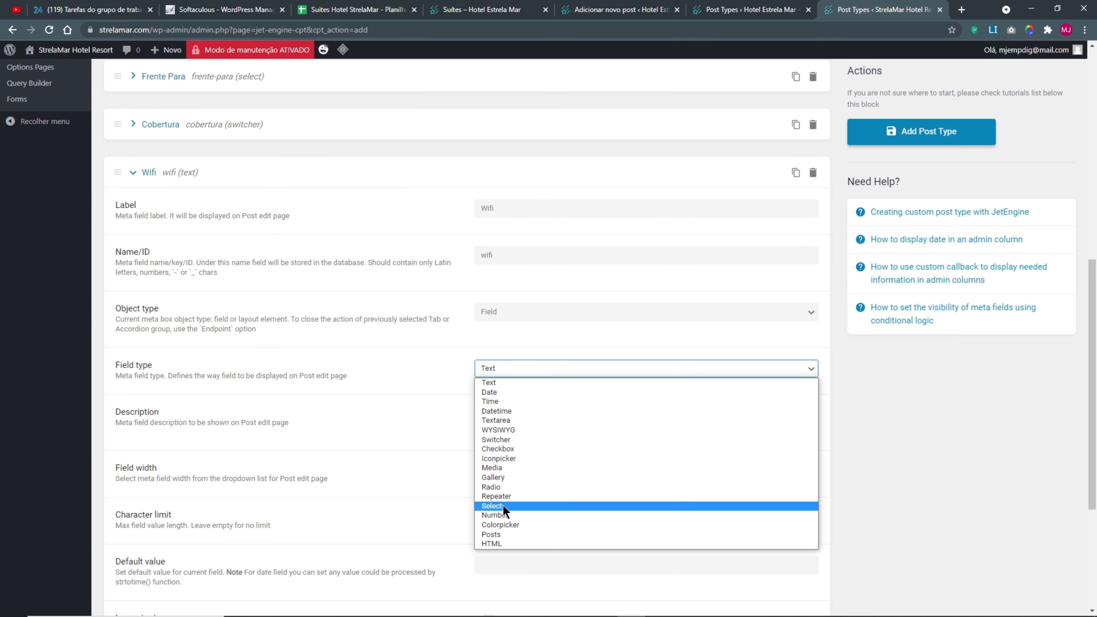
click(502, 440)
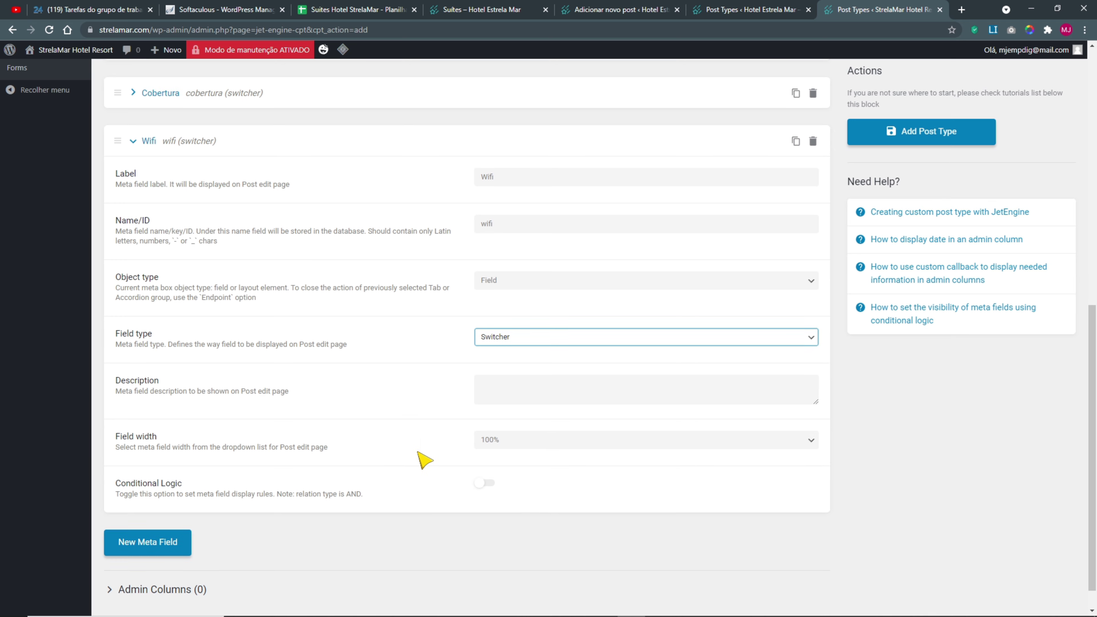
- Set the Wifi field's width to 50%, enter the description "Escolha se na suite tem ou não wifi" and collapse the field
scroll(427, 458, down, 1)
click(492, 411)
click(501, 455)
click(523, 363)
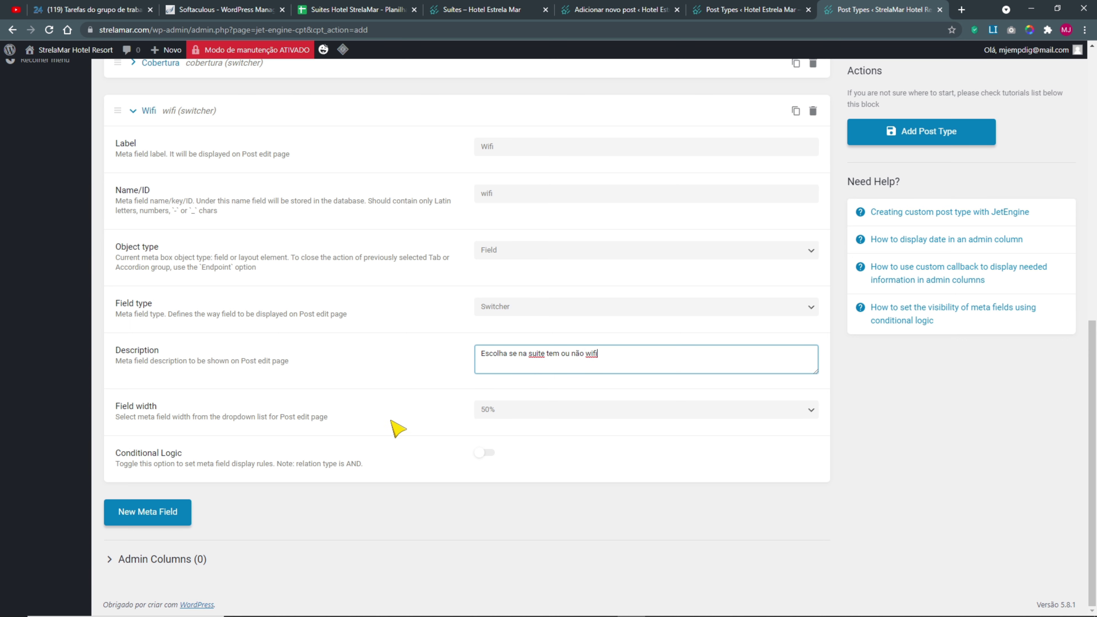
scroll(259, 385, up, 5)
click(133, 339)
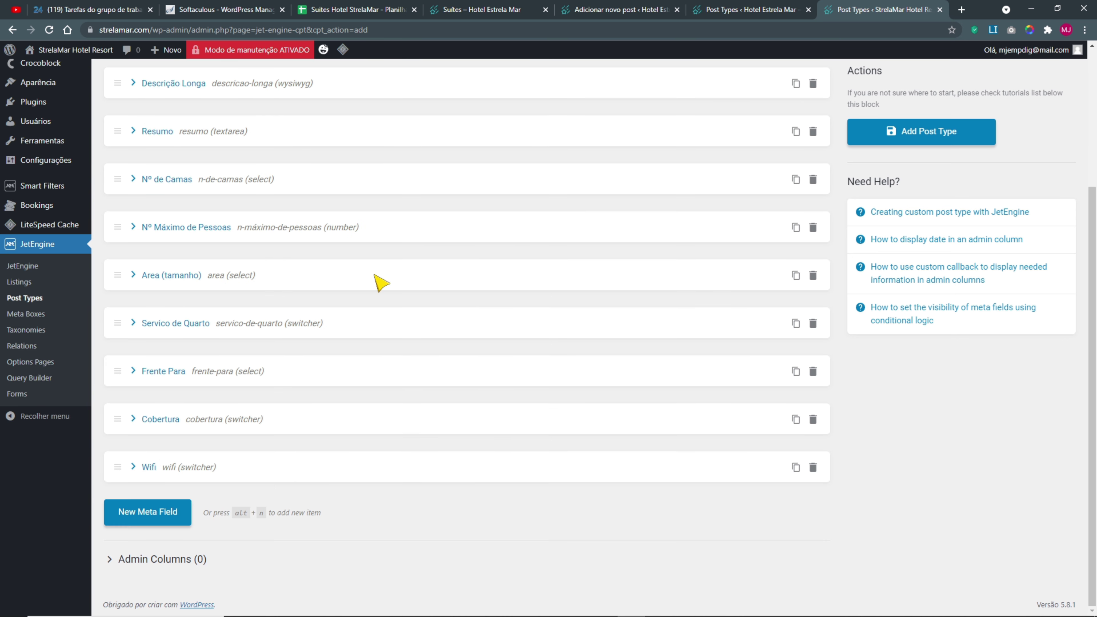
- Copy the Ar-condicionado label from the Hotel Estrela Mar reference post type and return to the StrelaMar post type
click(767, 10)
scroll(404, 411, down, 7)
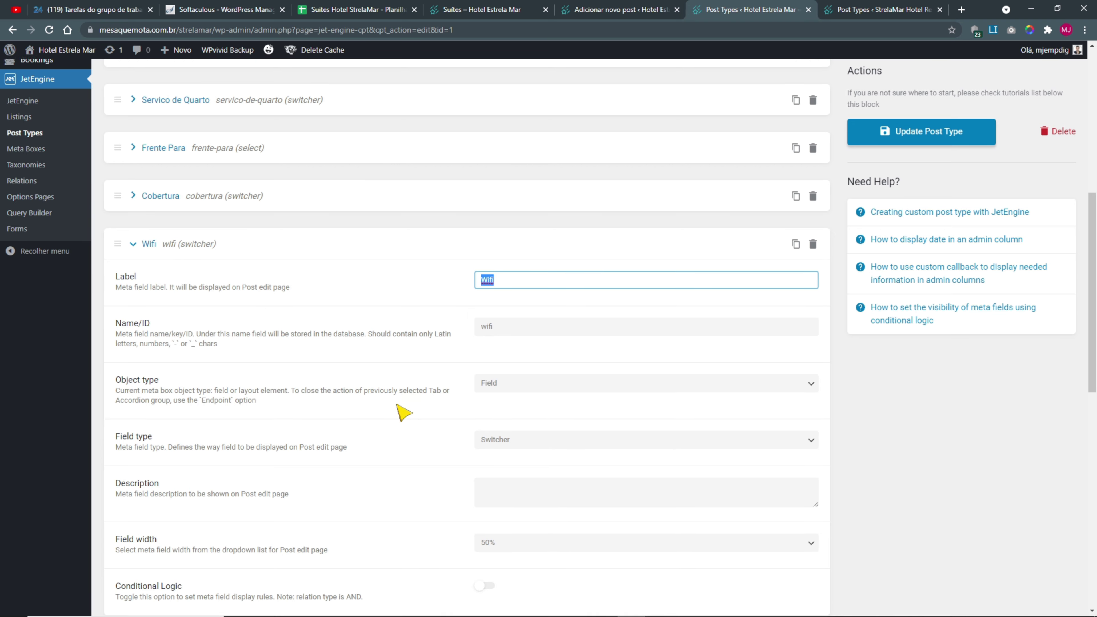
scroll(270, 298, up, 4)
scroll(178, 213, up, 3)
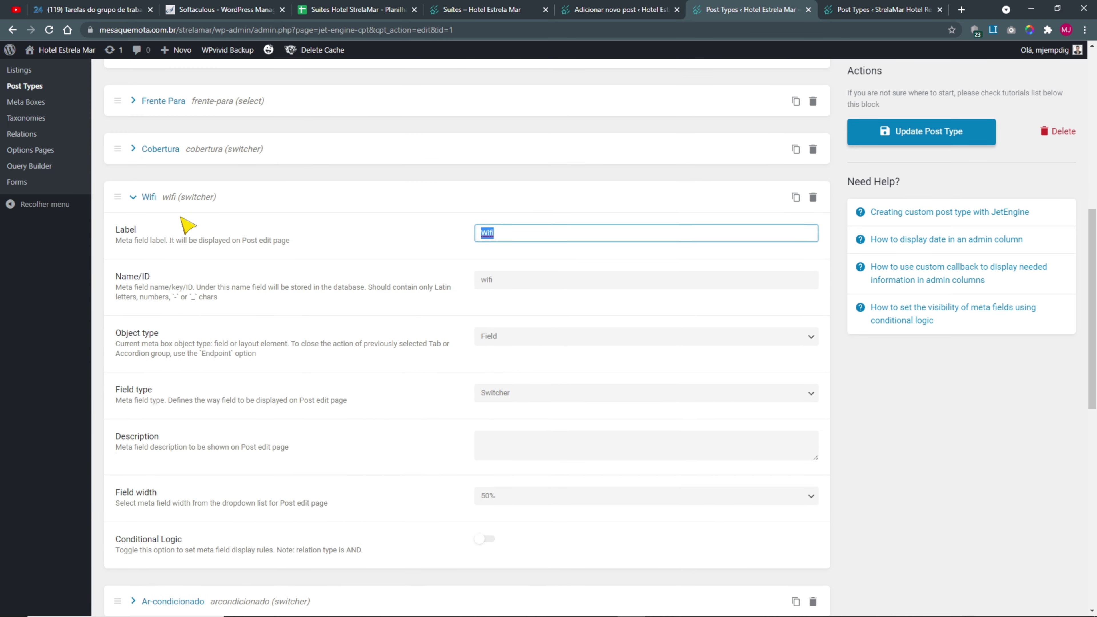
click(139, 198)
click(141, 244)
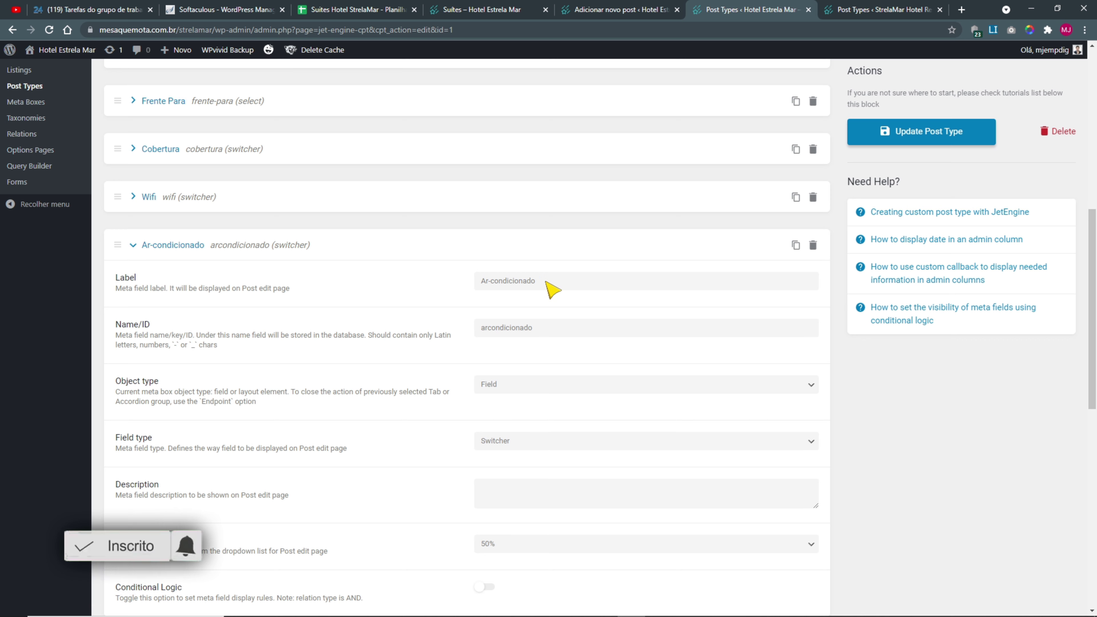
drag(546, 282, 443, 281)
key(ctrl+c)
click(847, 16)
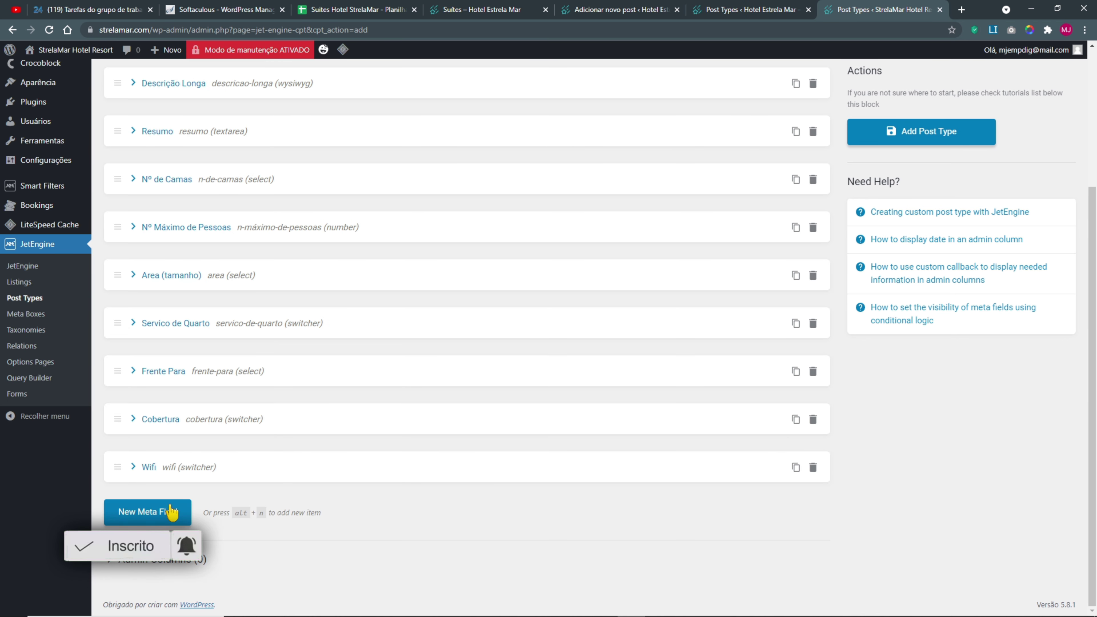
click(171, 508)
scroll(181, 518, down, 3)
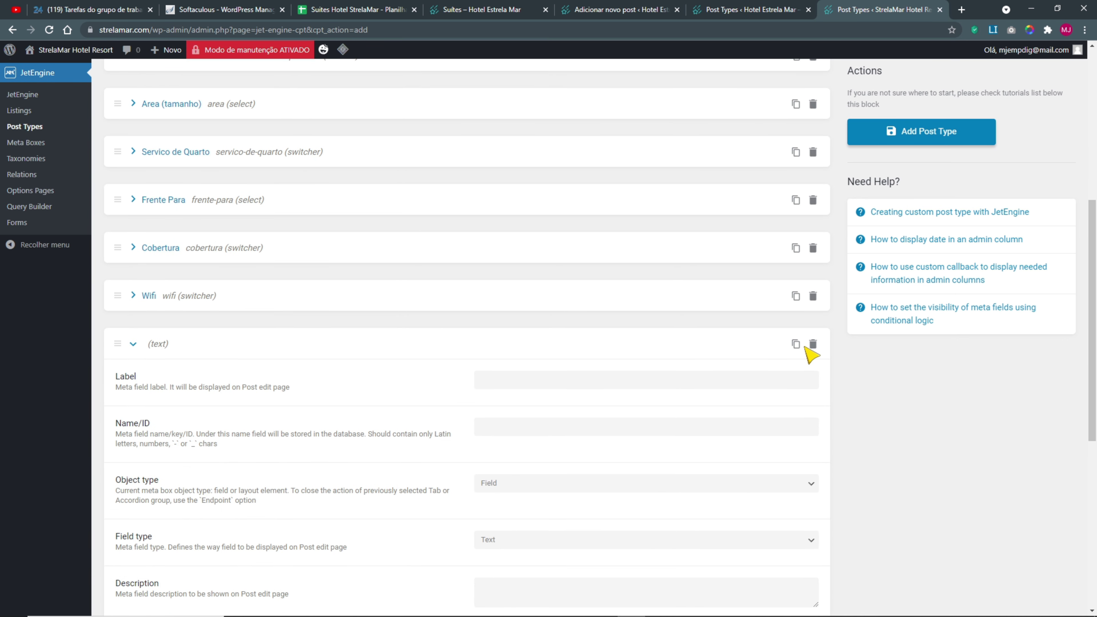
click(812, 344)
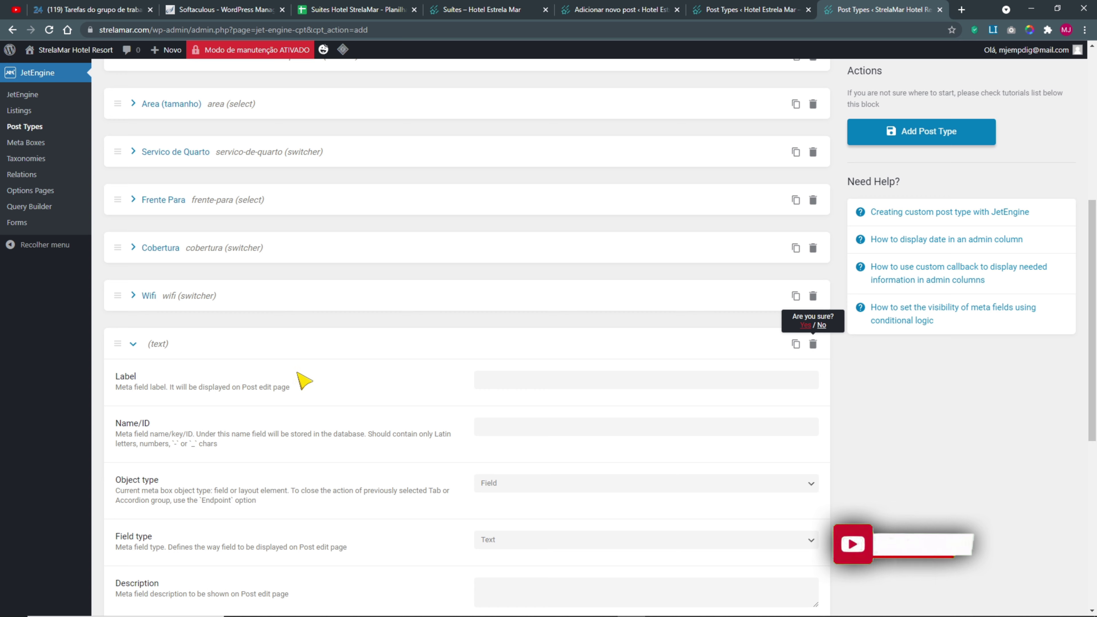
click(805, 326)
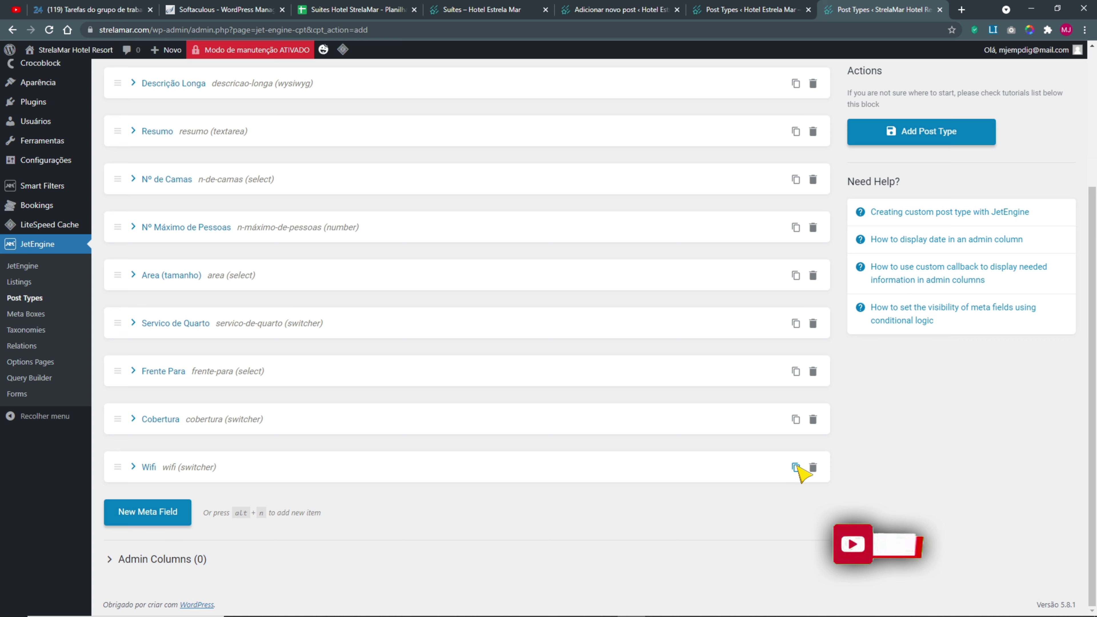
- Duplicate the Wifi meta field in the StrelaMar post type and label the copy Ar-condicionado
click(795, 466)
click(134, 467)
scroll(139, 467, down, 3)
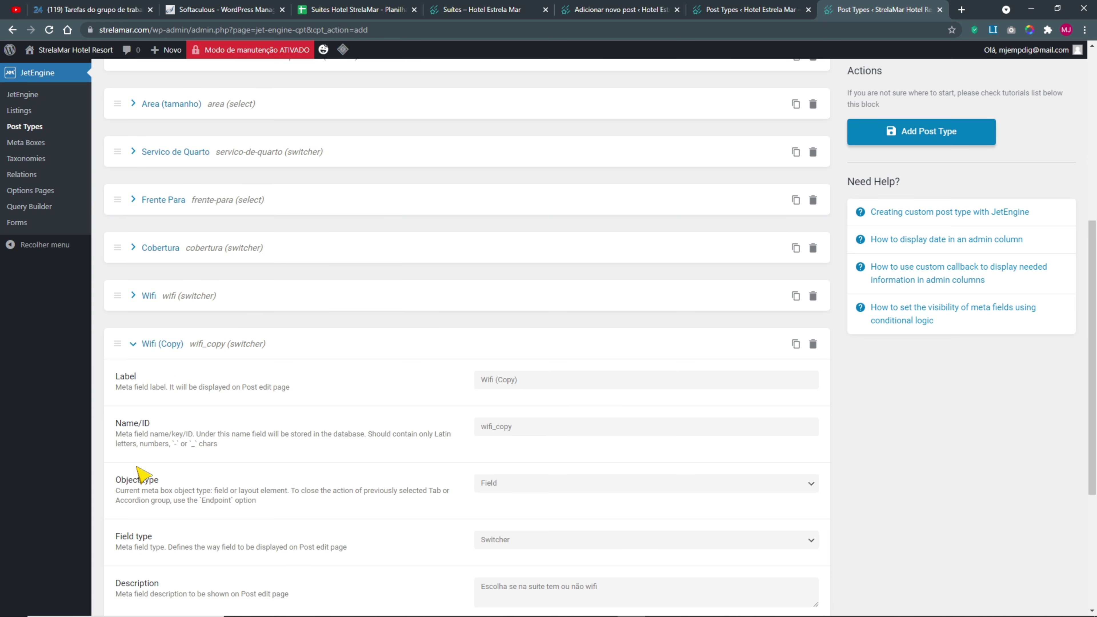
triple_click(557, 379)
text(Ar-condicionado)
- Set the Ar-condicionado field's name/ID to ar-condicionado, in lowercase
double_click(522, 427)
key(ctrl+v)
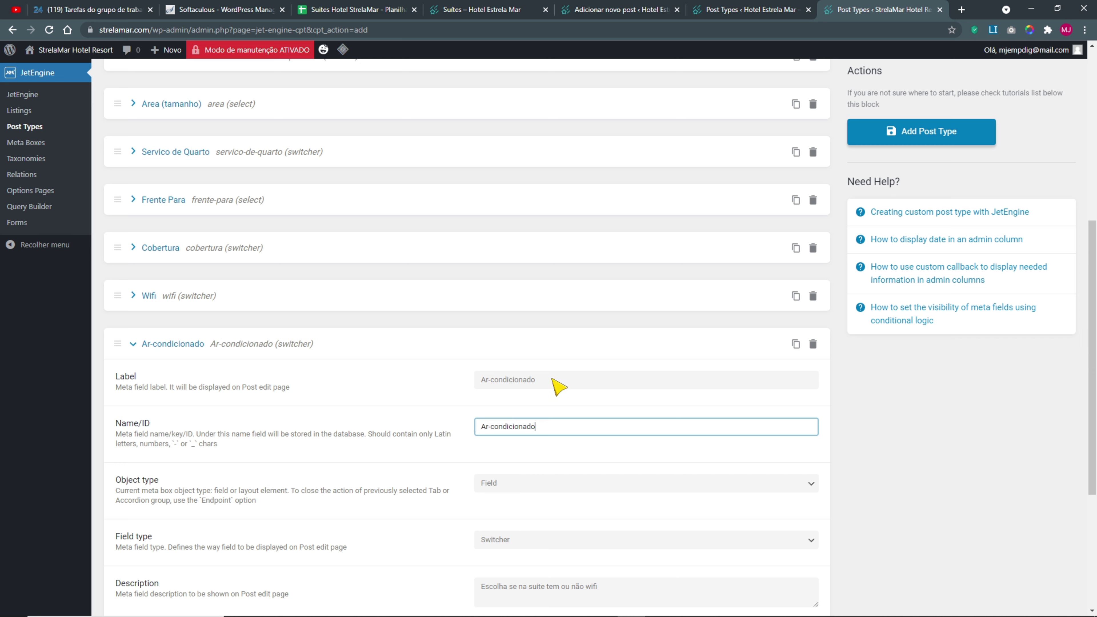
drag(537, 427, 425, 432)
key(BackSpace)
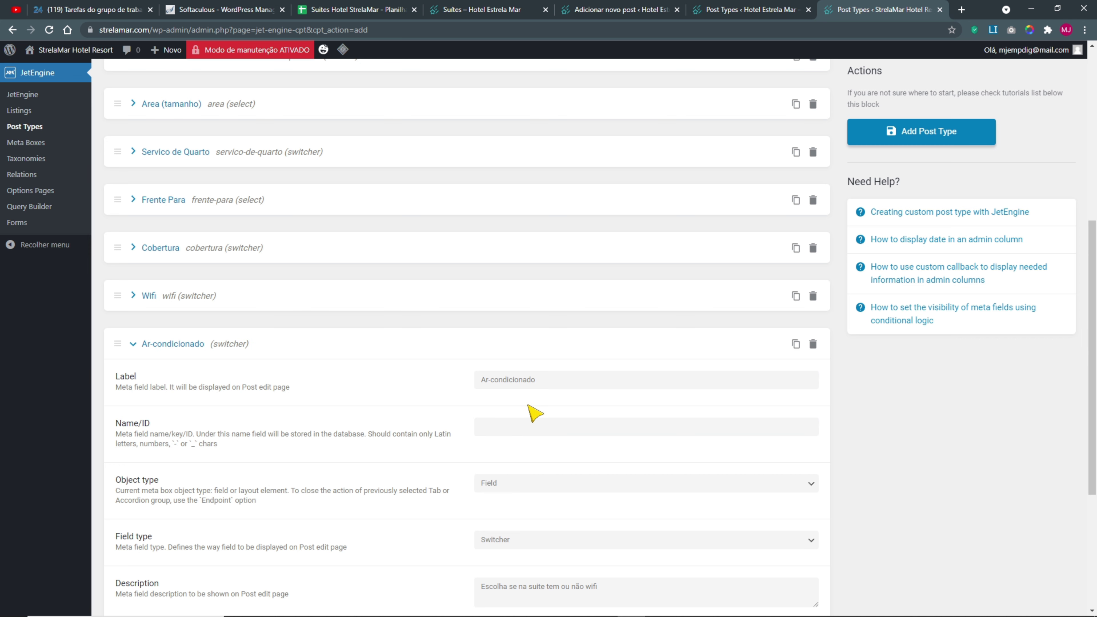
drag(544, 380, 480, 380)
key(ctrl+c)
click(492, 427)
key(ctrl+v)
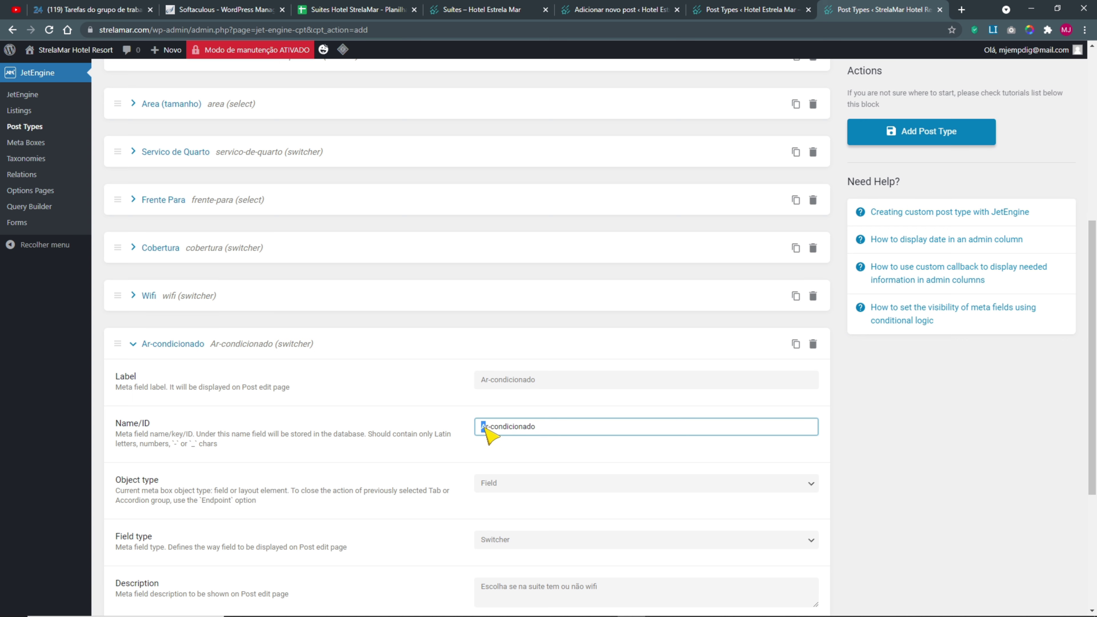
text(a)
click(429, 467)
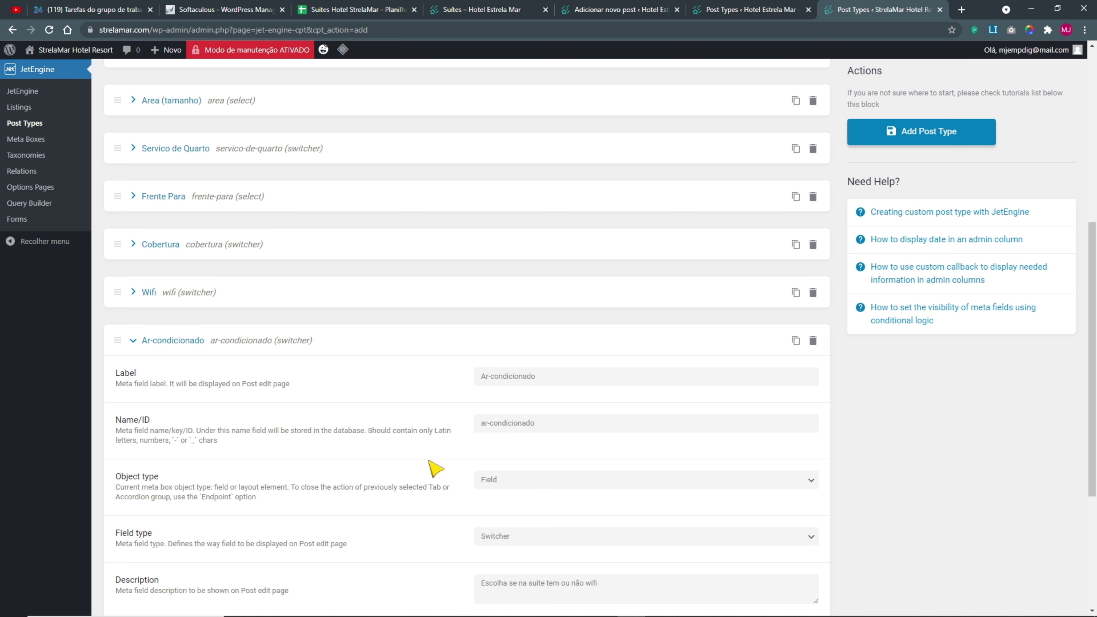
- Change the Ar-condicionado field's description to "Escolha se na suite tem ou não Ar-condicionado" and collapse the field
scroll(432, 466, down, 3)
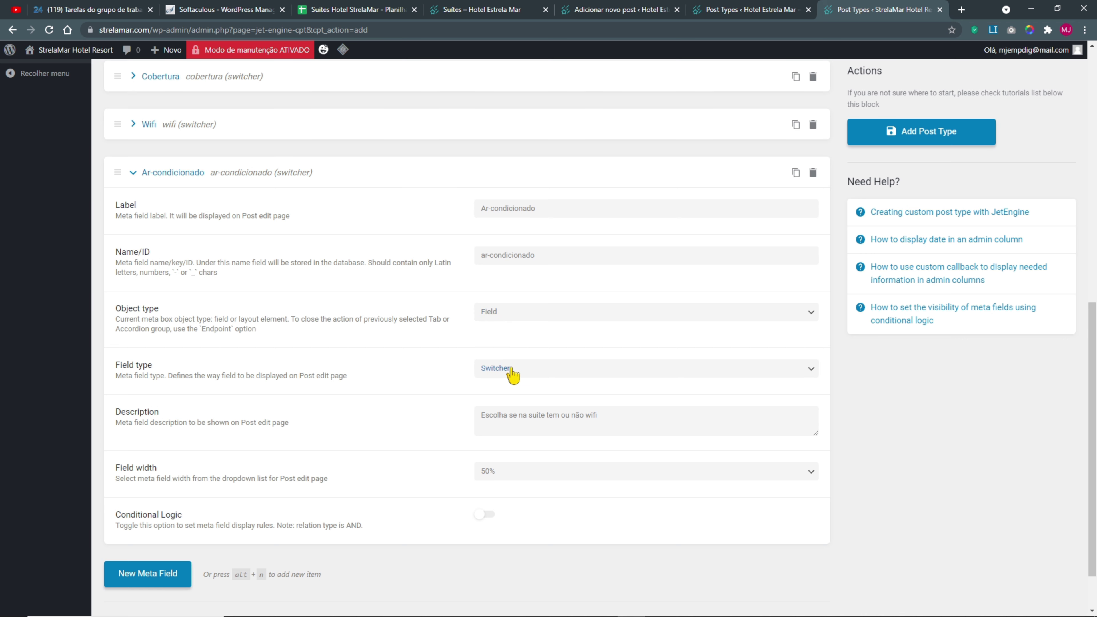
scroll(513, 375, down, 2)
click(606, 361)
drag(606, 360, 553, 358)
click(502, 365)
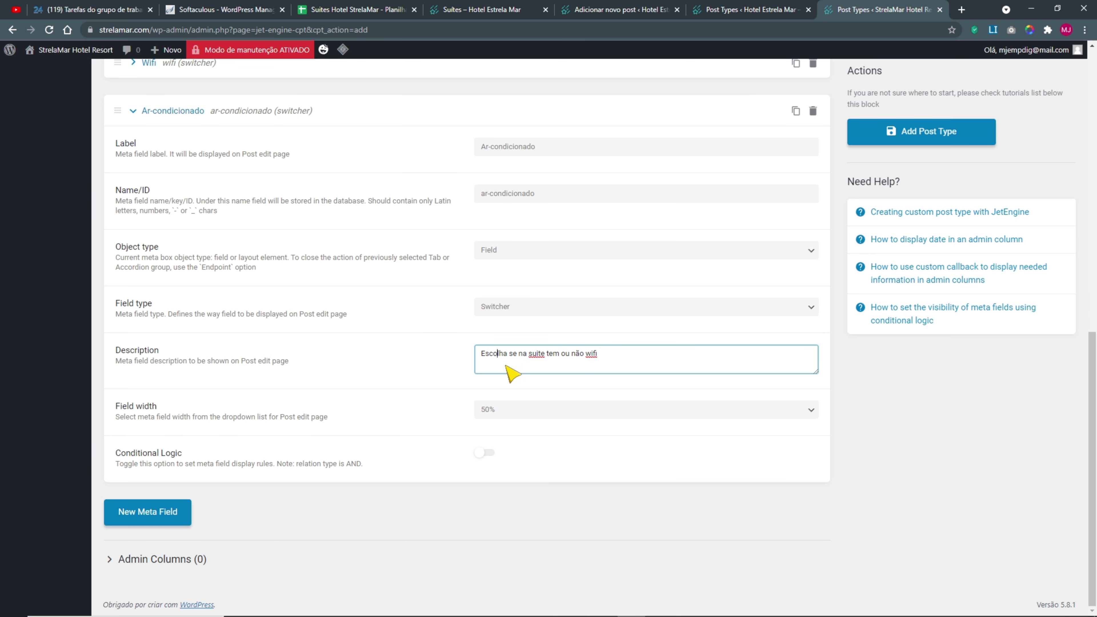
drag(584, 356, 597, 357)
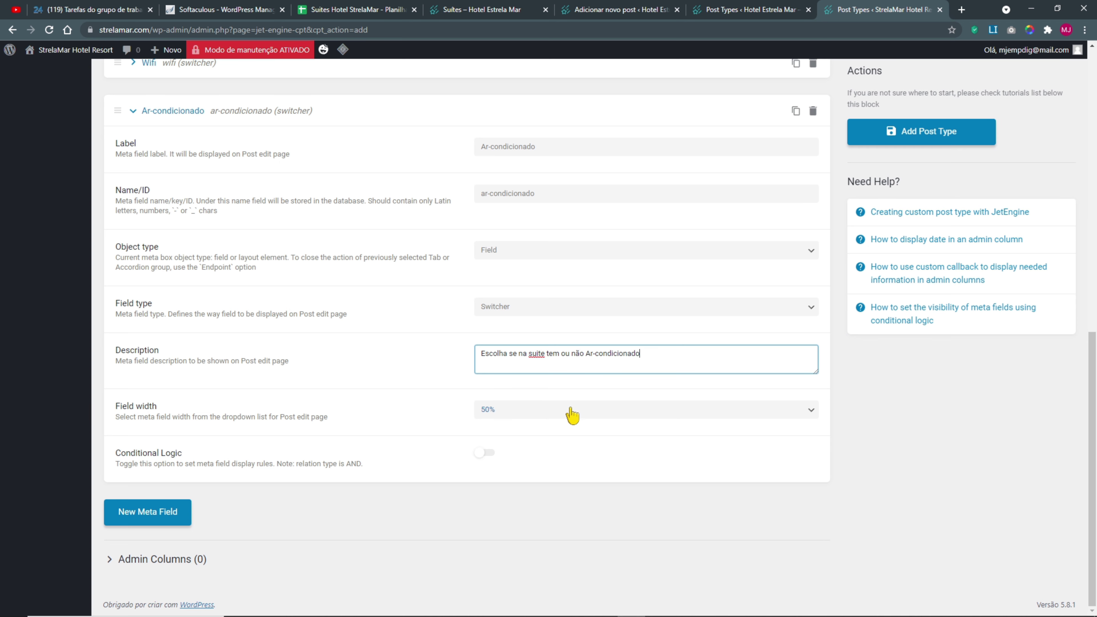
scroll(144, 432, up, 1)
click(135, 169)
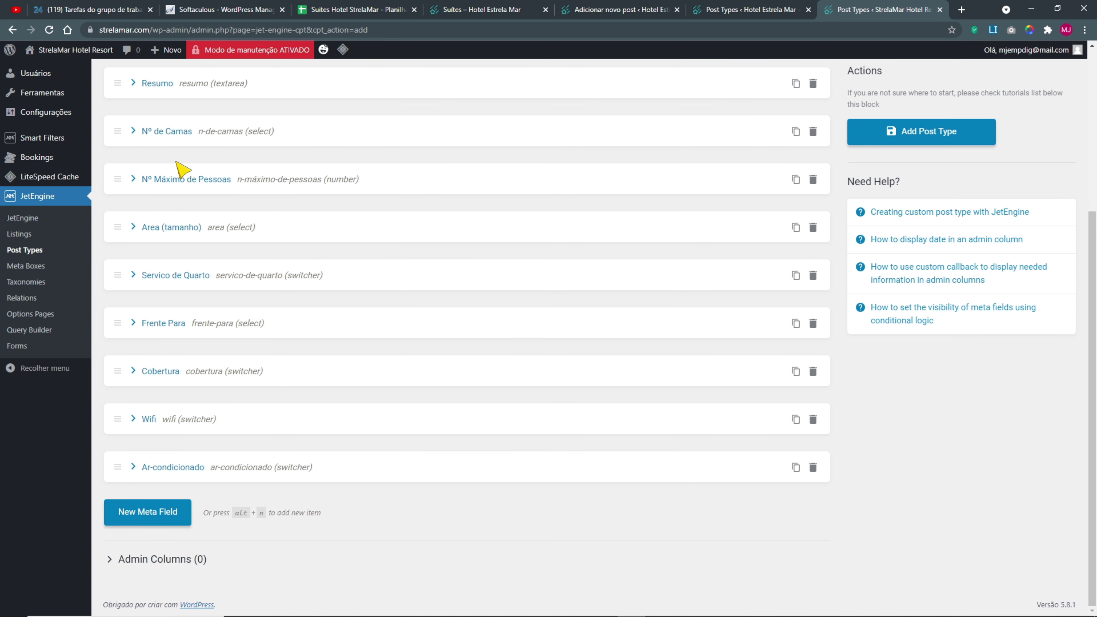
- In the Hotel Estrela Mar reference, collapse Ar-condicionado, review the Tv field's settings and copy its label, returning to the StrelaMar post type
click(761, 10)
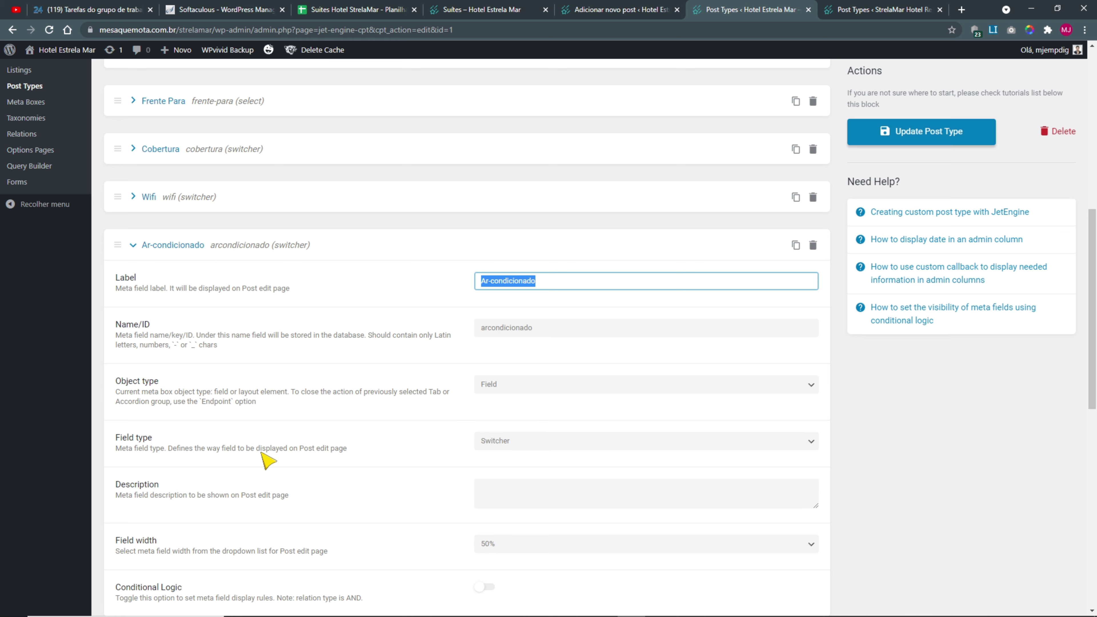
click(133, 245)
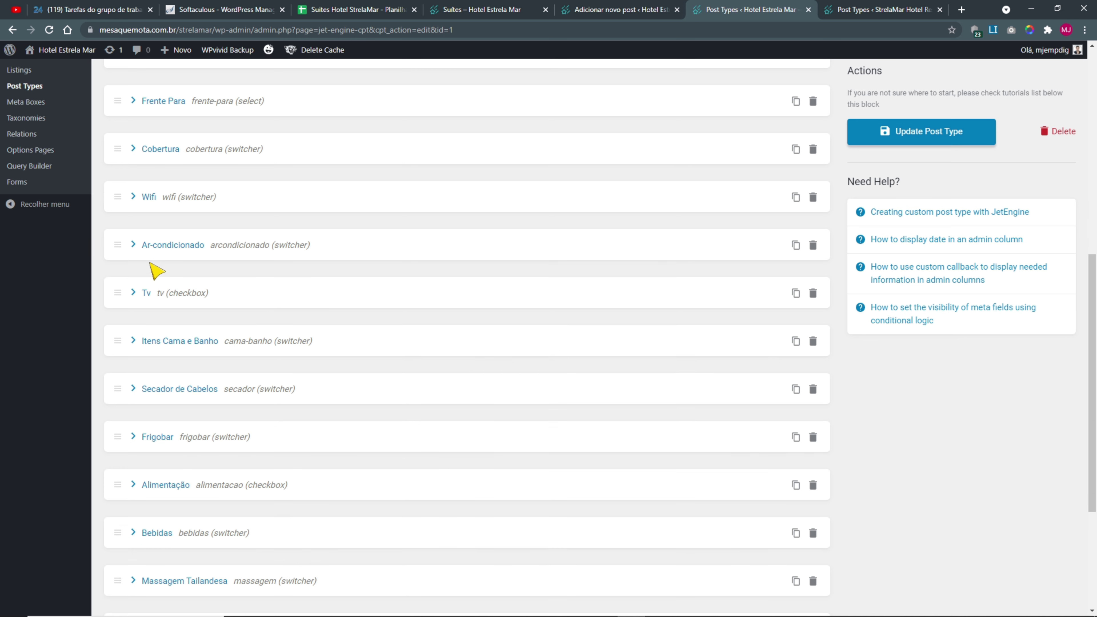
click(134, 293)
scroll(380, 477, down, 8)
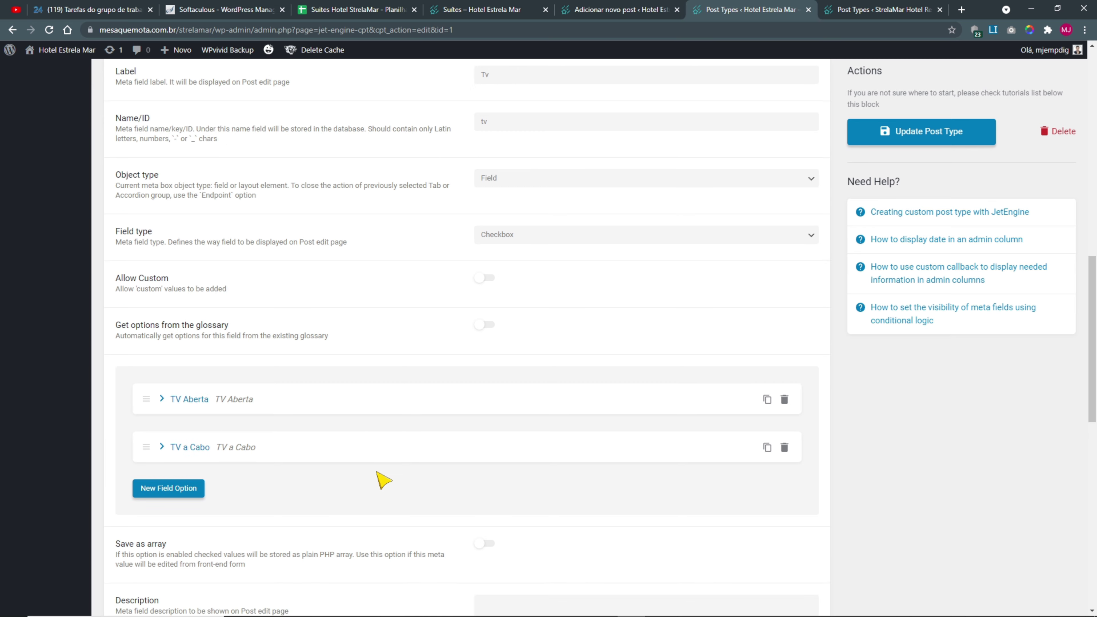
scroll(190, 427, up, 3)
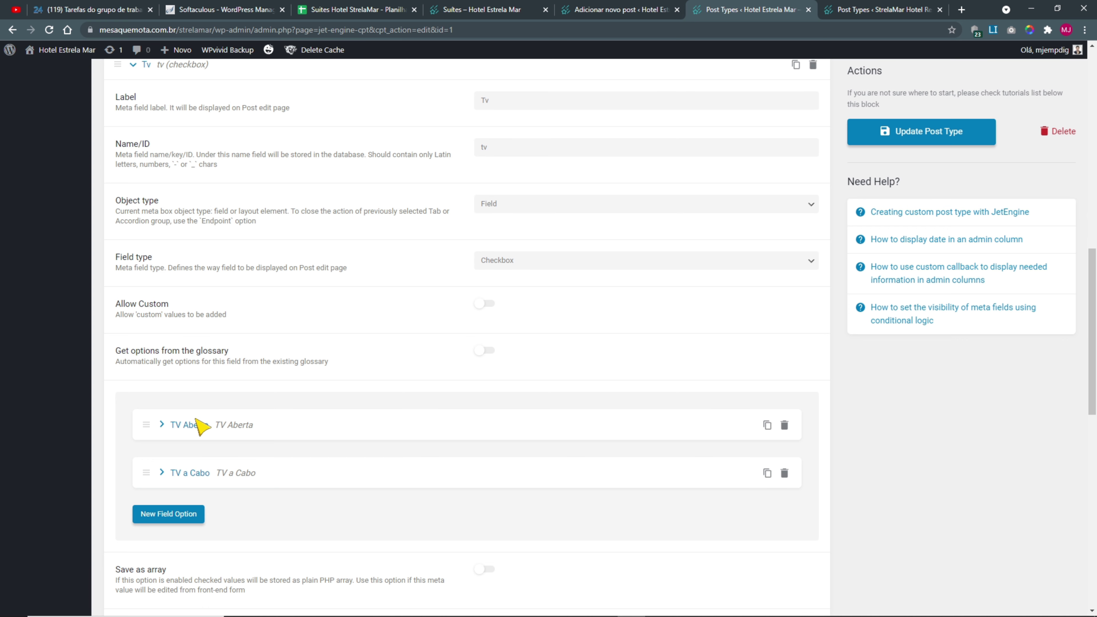
scroll(261, 395, up, 3)
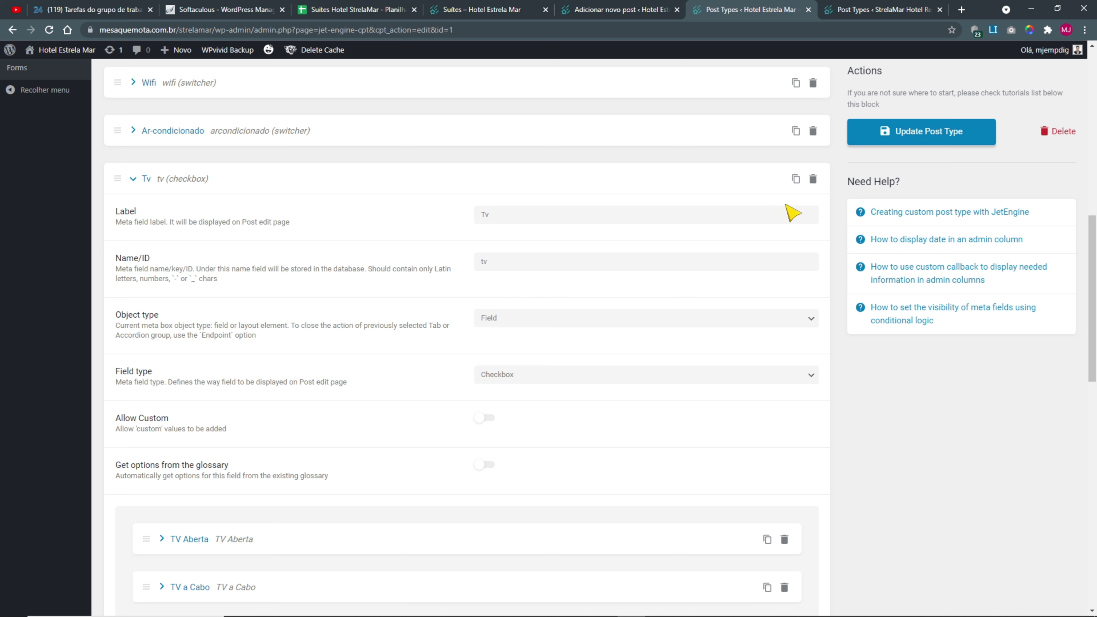
double_click(514, 215)
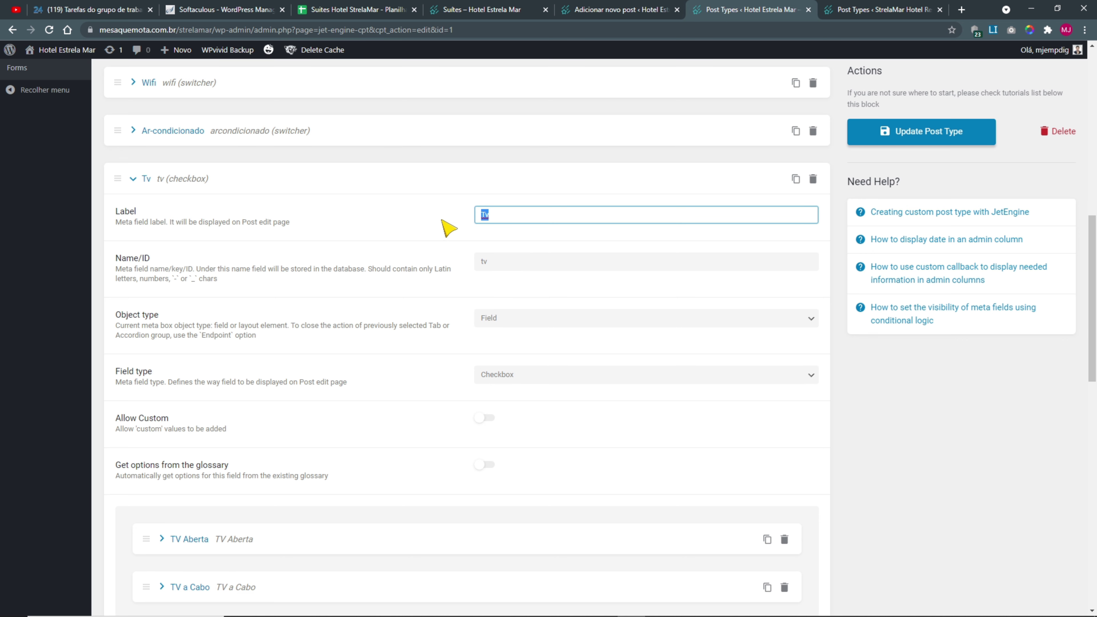
click(843, 13)
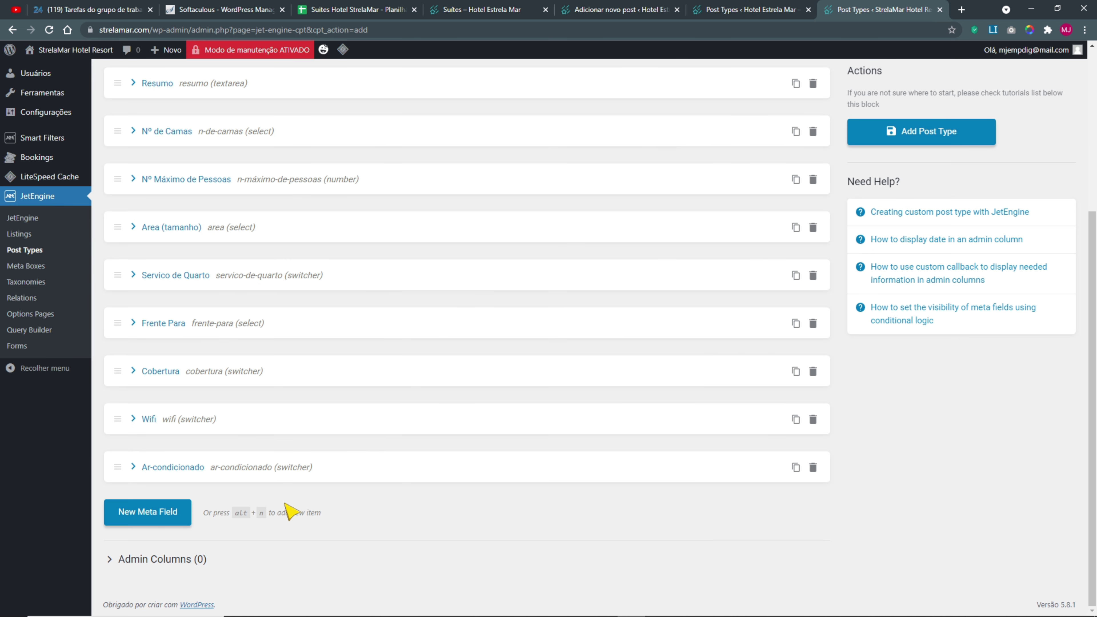
- Duplicate the Frente Para meta field, move the copy below Ar-condicionado and expand it
click(795, 323)
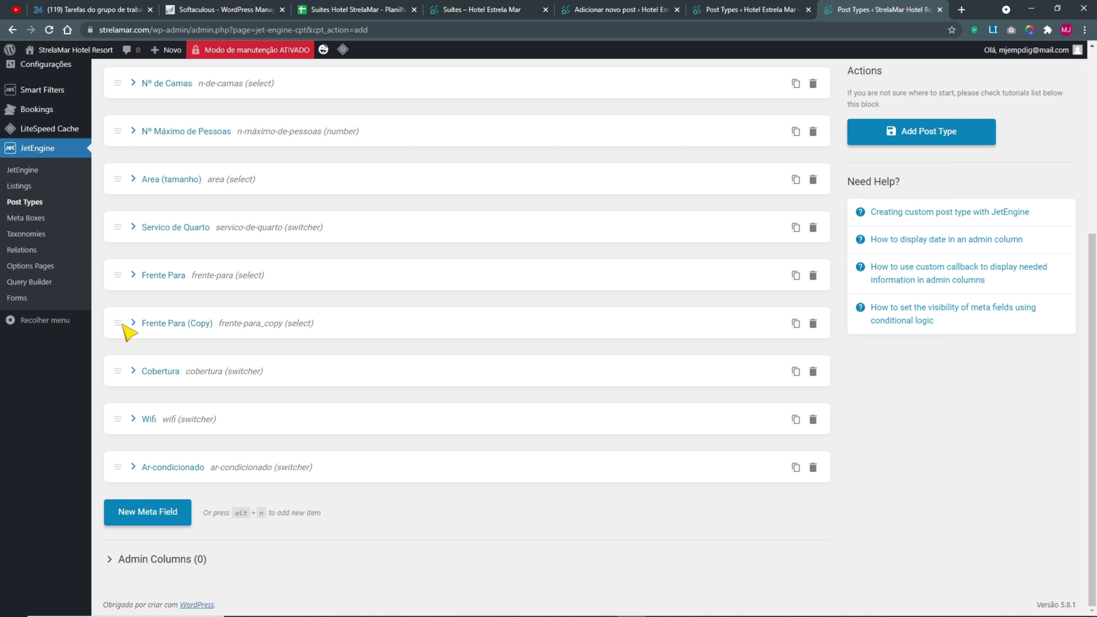
drag(121, 328, 256, 478)
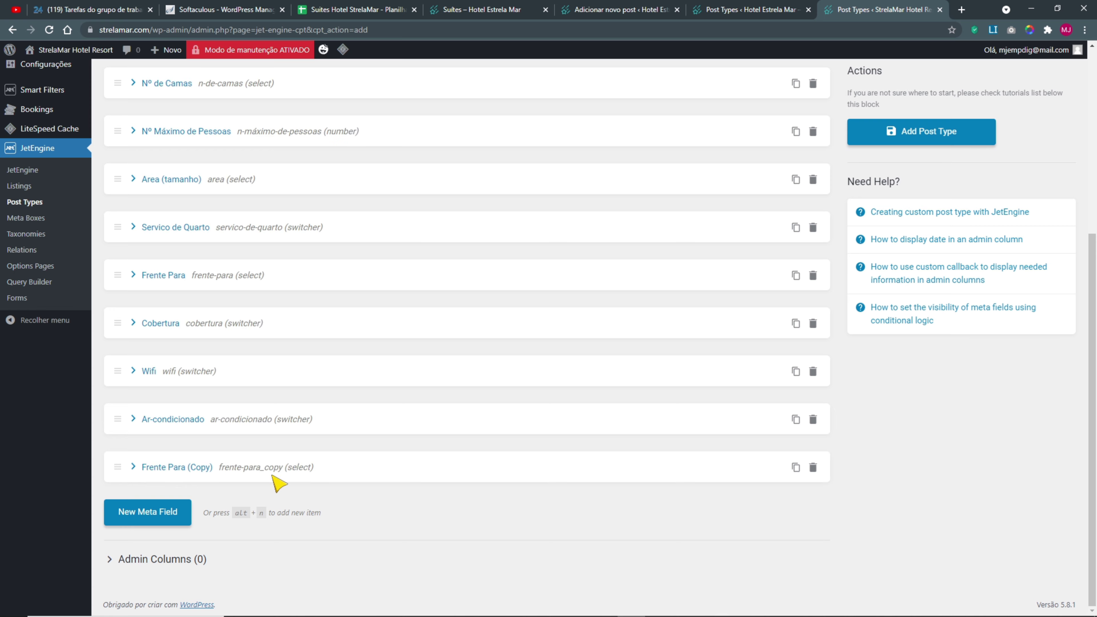
click(194, 469)
- Set the copied field's label to Tv and its name/ID to tv
scroll(194, 473, down, 5)
scroll(561, 497, down, 5)
scroll(570, 458, up, 5)
drag(556, 252, 331, 269)
text(Tv)
drag(556, 307, 489, 306)
text(Tv)
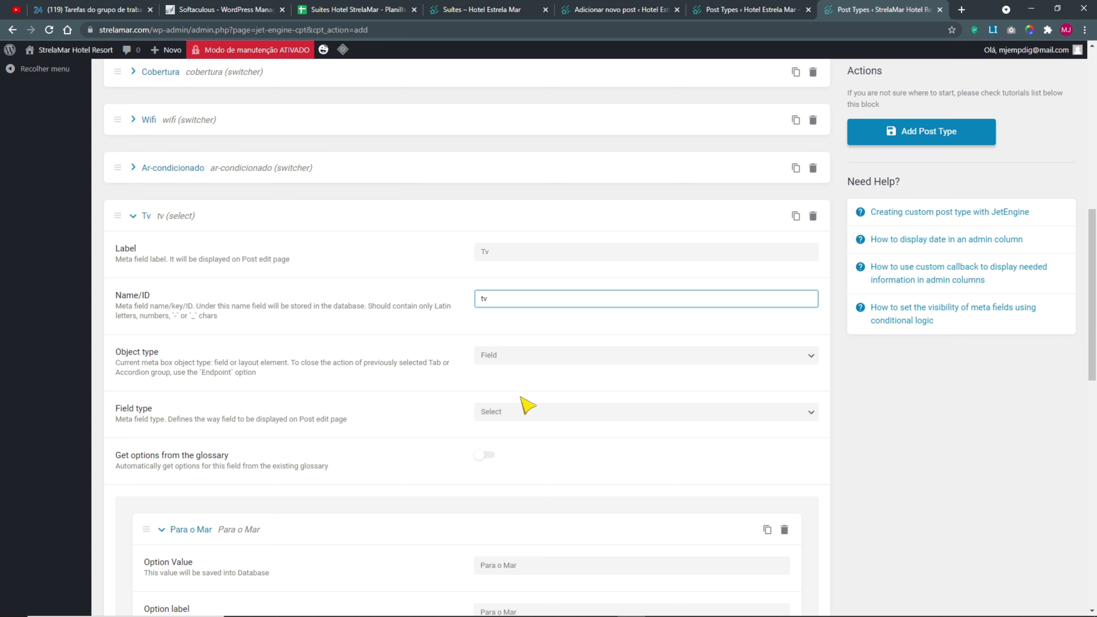
- Replace the Tv field's first option, Para o Mar, with TV Aberta as value and label, copied from the Hotel Estrela Mar reference
scroll(400, 451, down, 5)
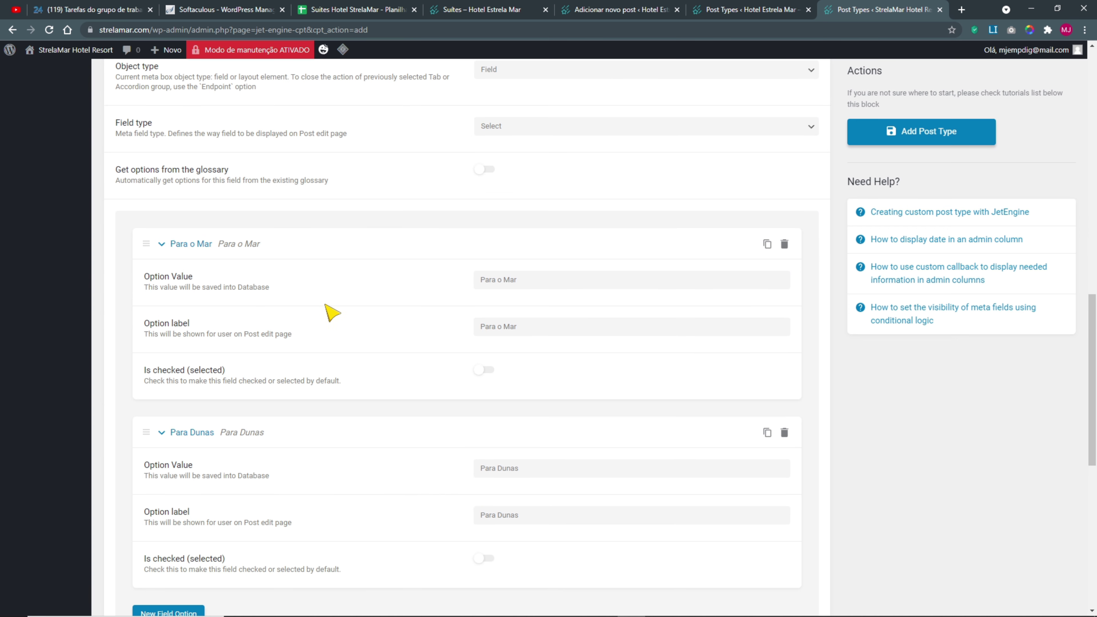
drag(516, 280, 448, 279)
click(760, 11)
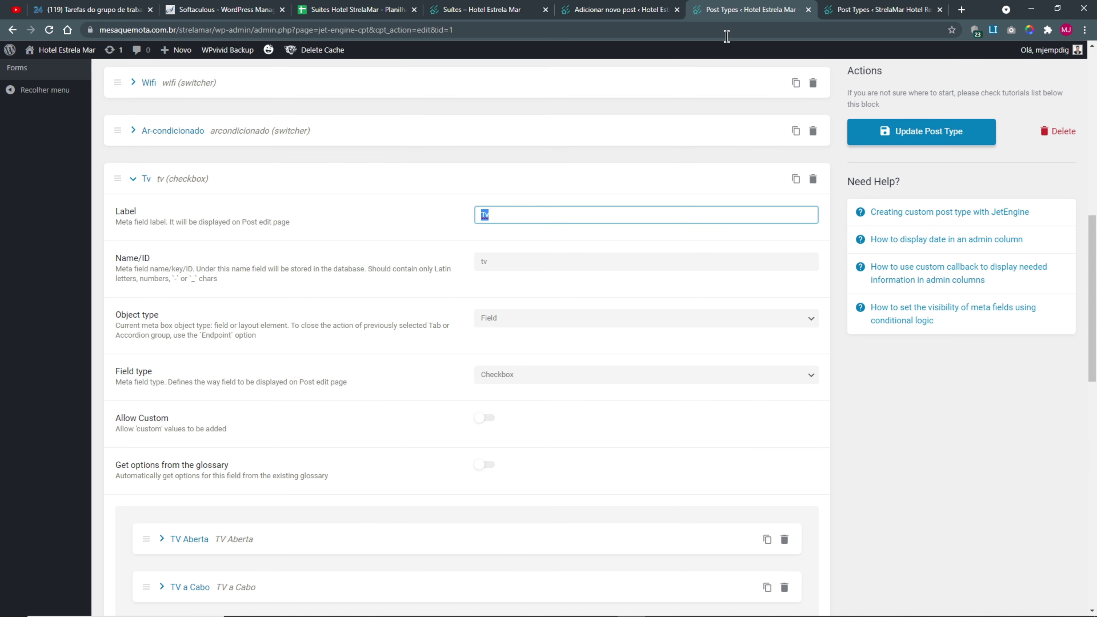
scroll(286, 455, down, 3)
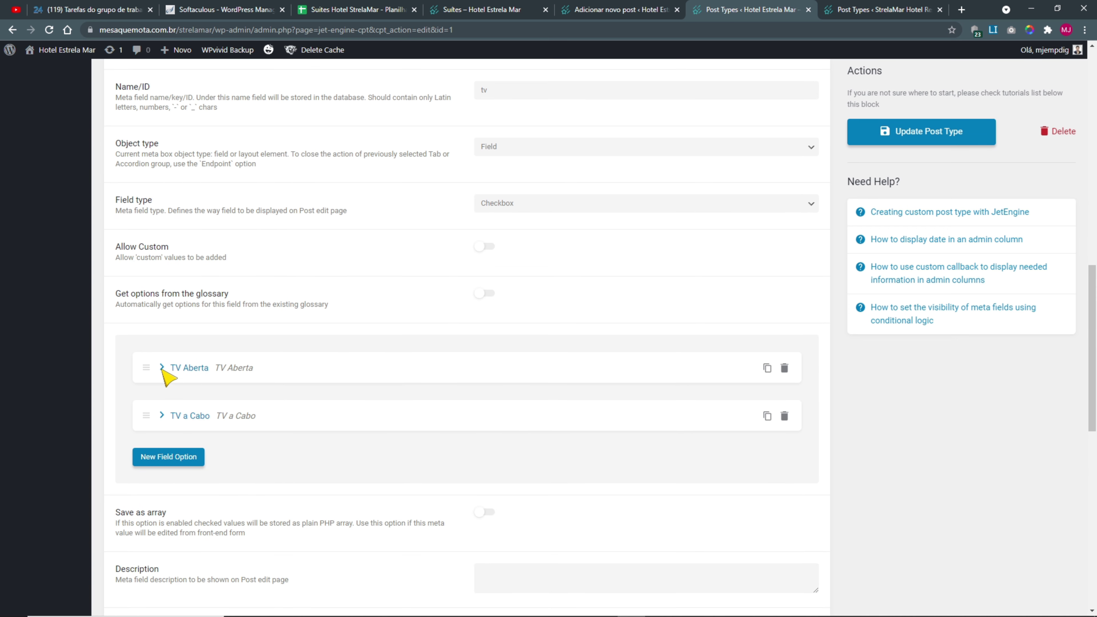
click(162, 367)
click(497, 409)
drag(516, 409, 481, 409)
click(883, 10)
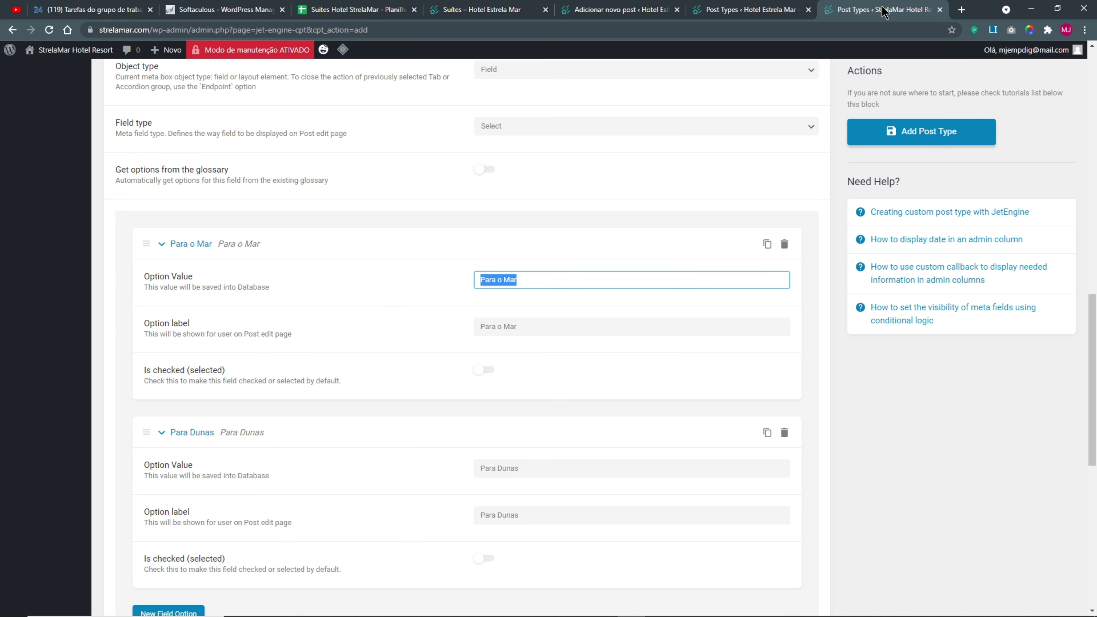
key(ctrl+v)
key(ctrl+v)
drag(524, 327, 421, 299)
- Replace the Tv field's second option, Para Dunas, with TV a Cabo as value and label, copied from the reference, and collapse it
scroll(475, 389, down, 4)
click(743, 9)
scroll(546, 438, down, 5)
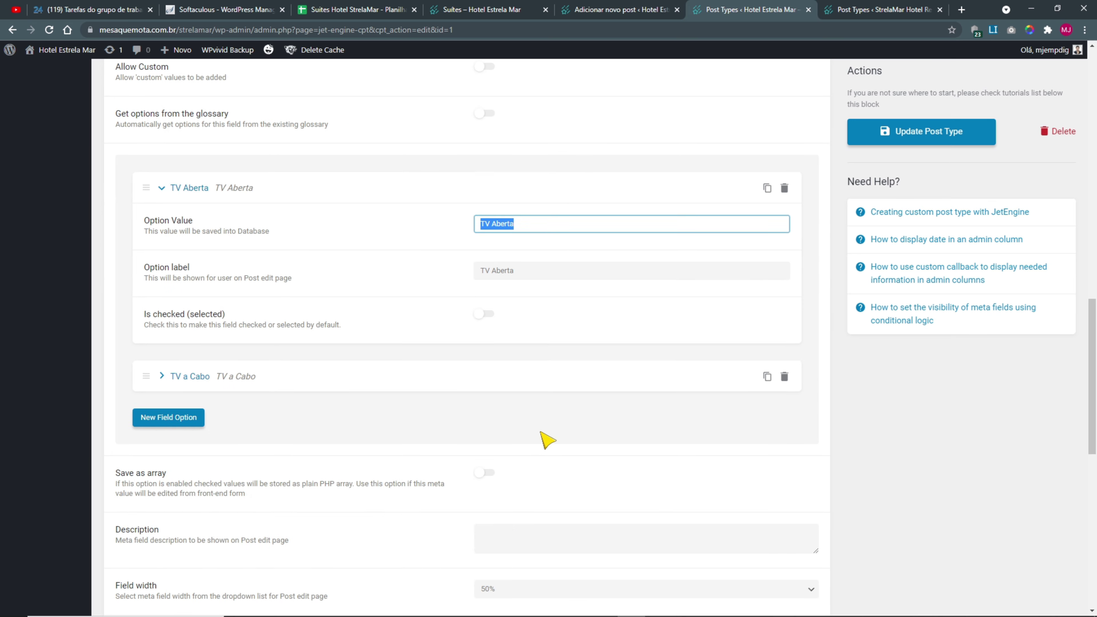
scroll(546, 438, down, 1)
click(162, 327)
drag(525, 363, 475, 365)
click(859, 10)
key(ctrl+v)
key(Tab)
key(ctrl+v)
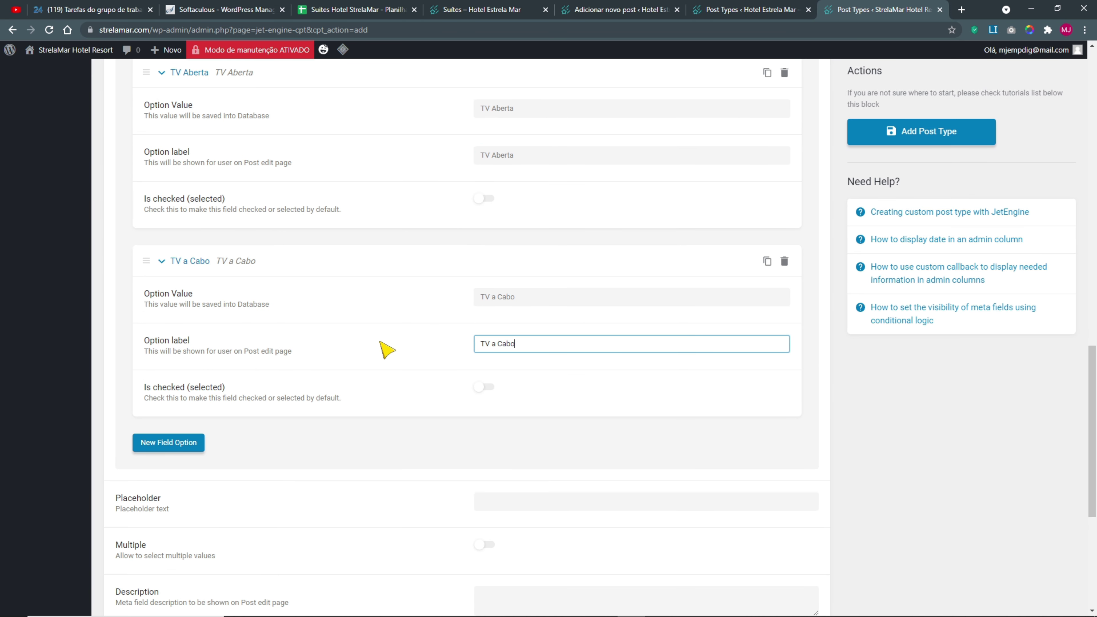
click(162, 261)
scroll(198, 218, up, 3)
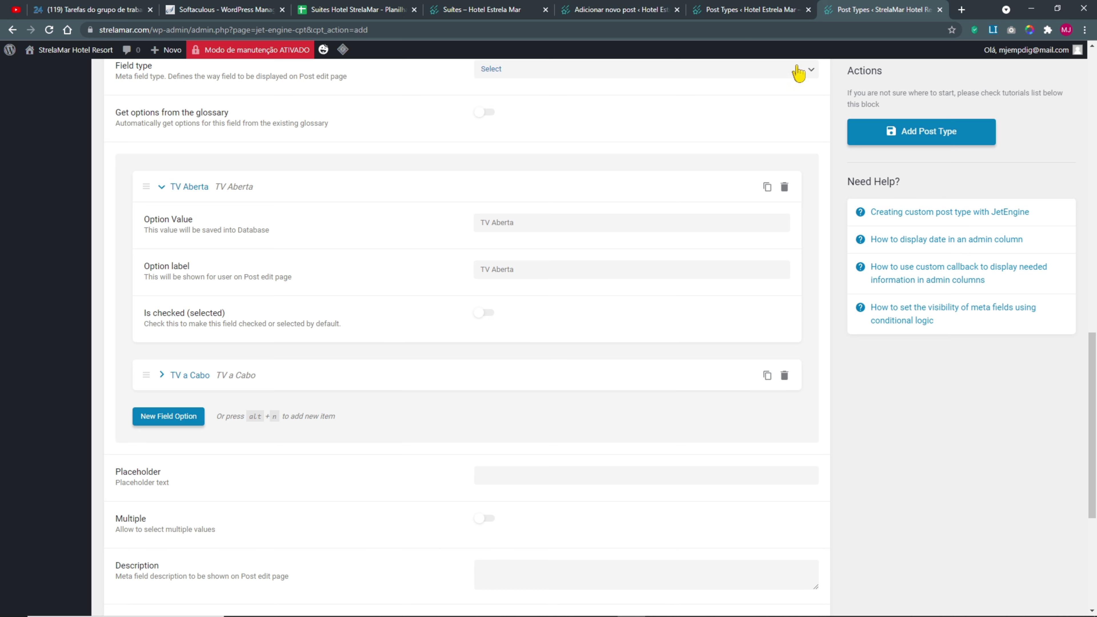
- Review the suite cards on Hotel Estrela Mar's Suítes page and return to the StrelaMar post type
click(743, 10)
click(630, 10)
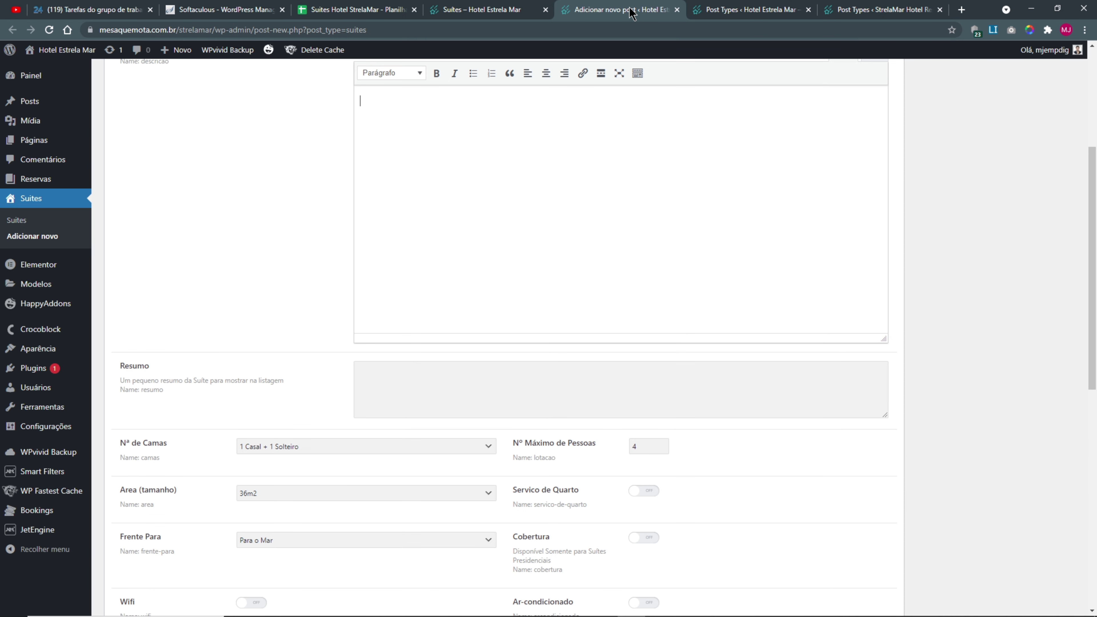
click(522, 8)
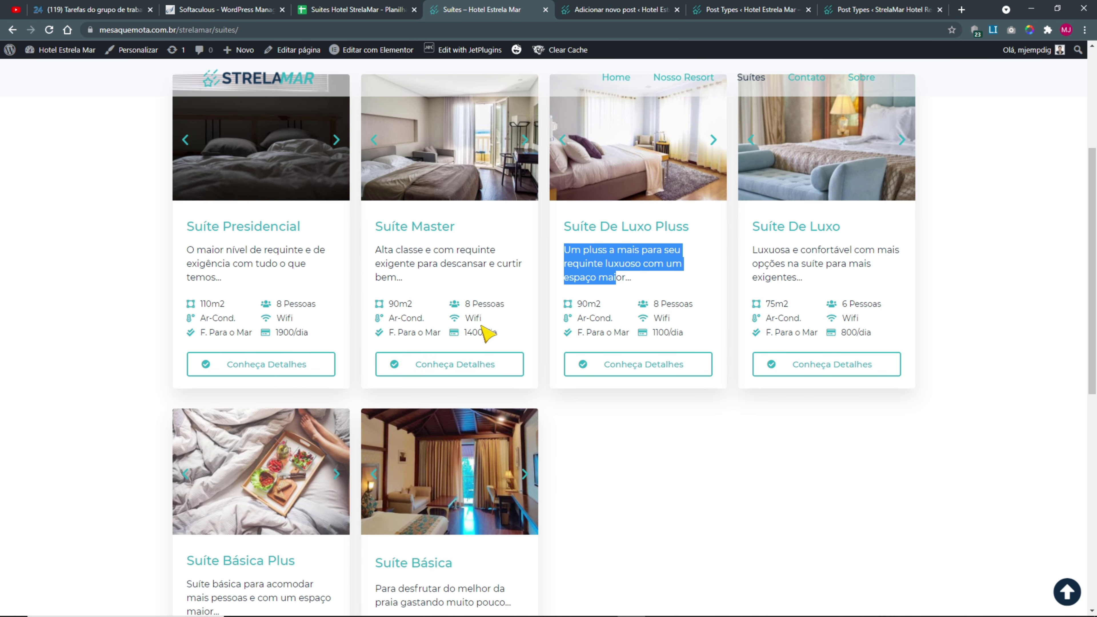
scroll(487, 332, down, 5)
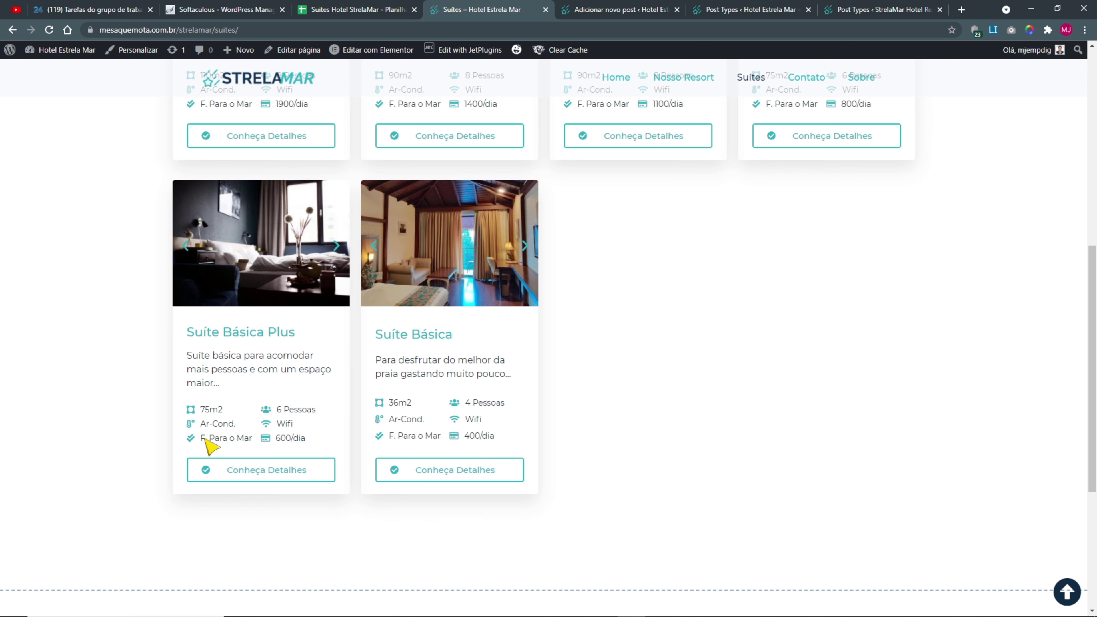
scroll(812, 458, up, 9)
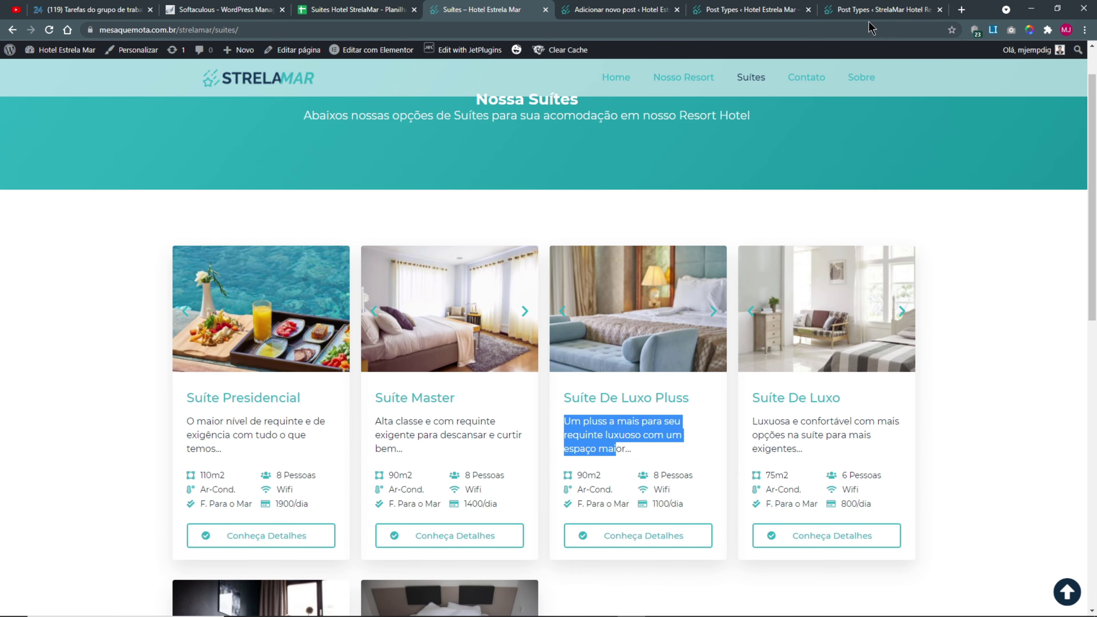
click(866, 11)
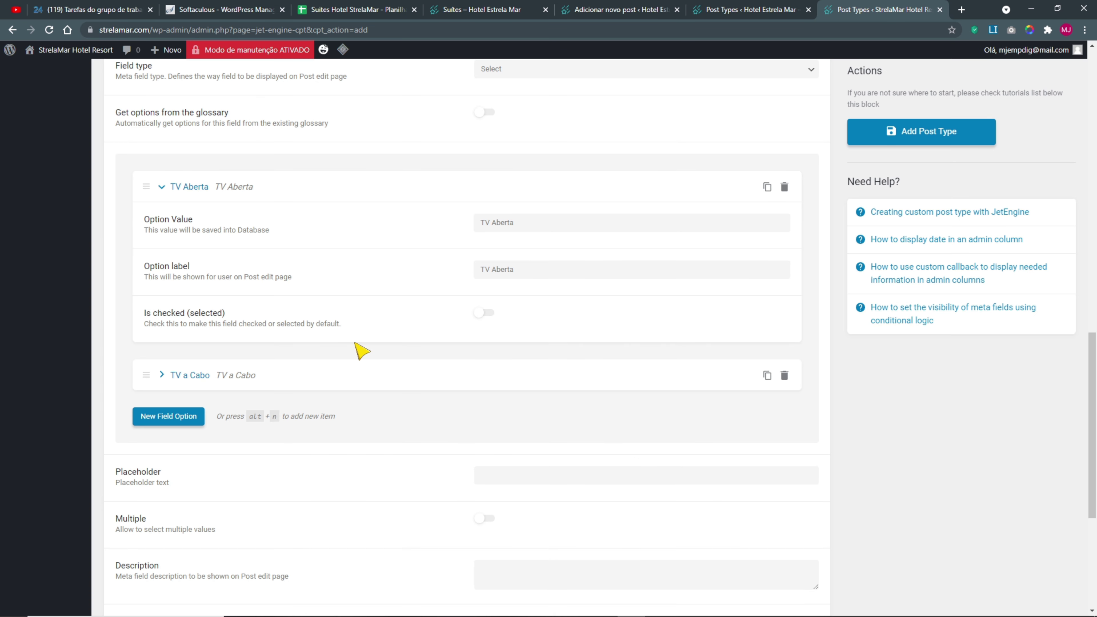
- Collapse the TV Aberta option, check the Tv field's remaining settings and collapse the Tv field
scroll(318, 364, up, 3)
click(162, 301)
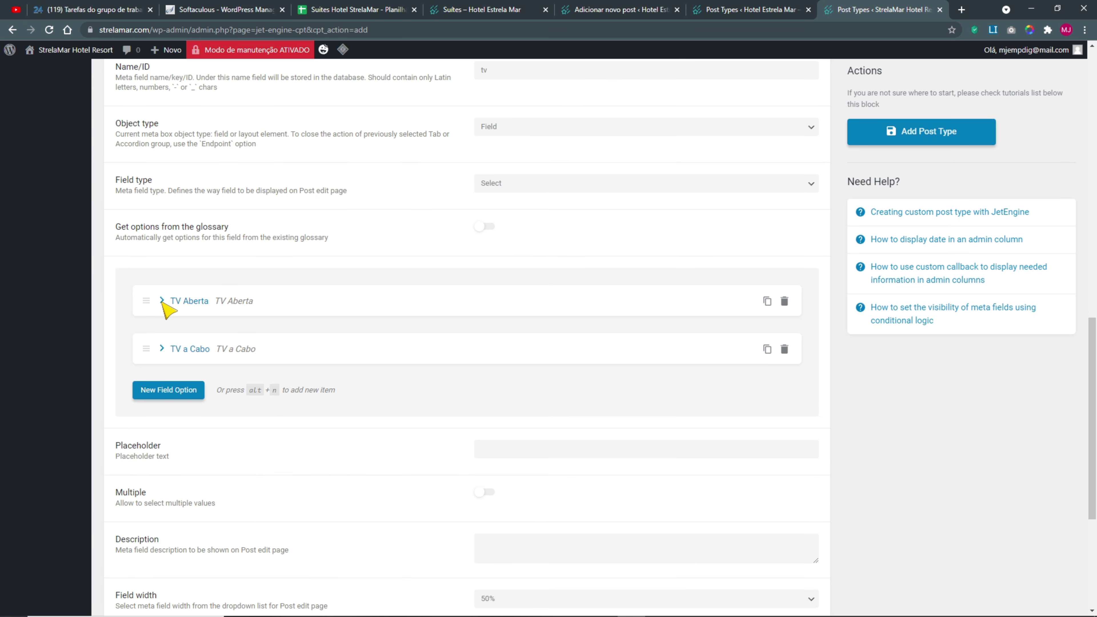
scroll(221, 408, down, 5)
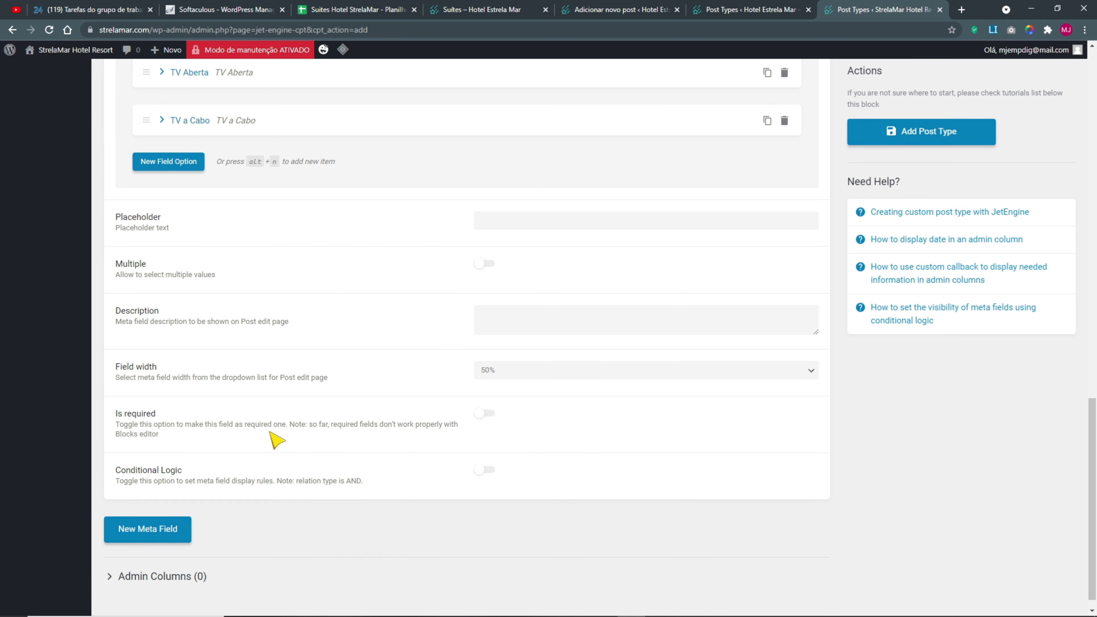
click(510, 357)
scroll(157, 464, up, 10)
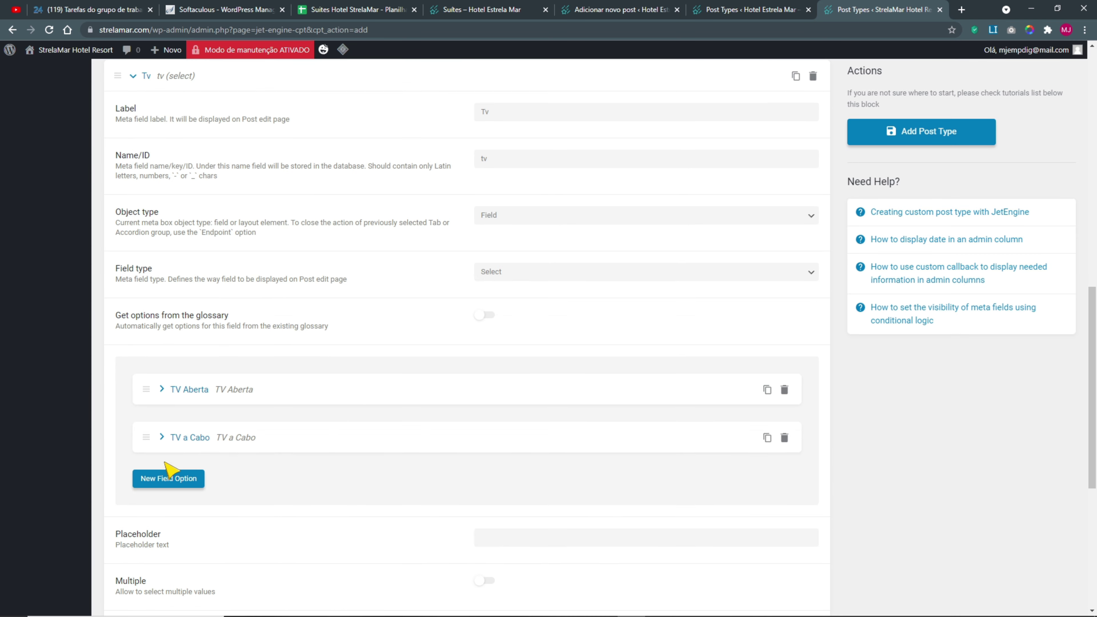
click(128, 314)
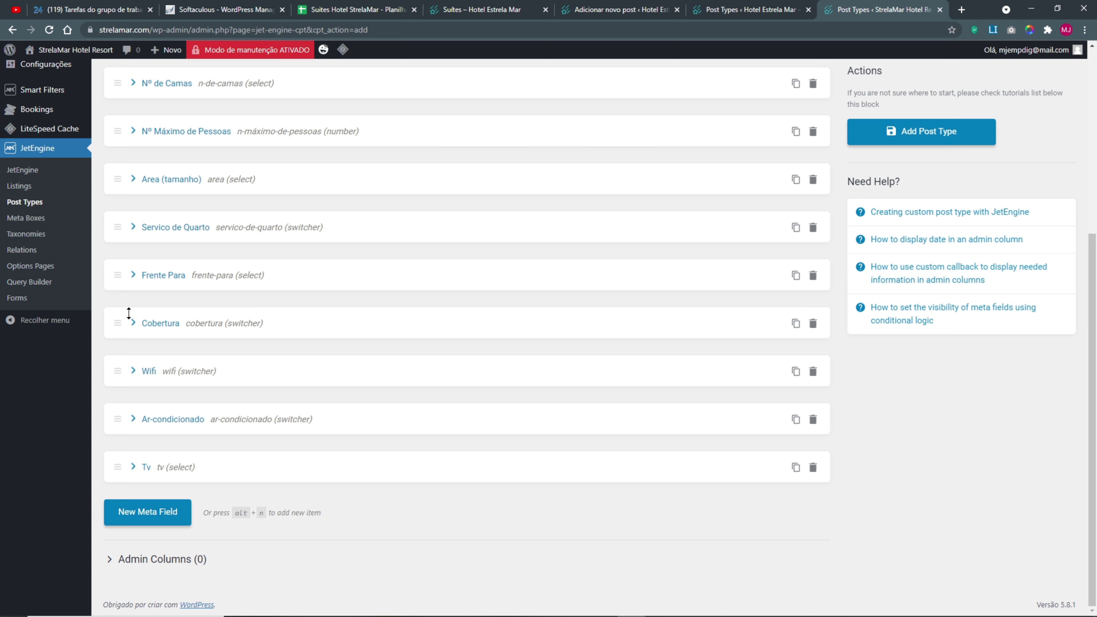
- In the Hotel Estrela Mar reference, collapse the Tv field, expand Itens Cama e Banho and copy its label
click(730, 10)
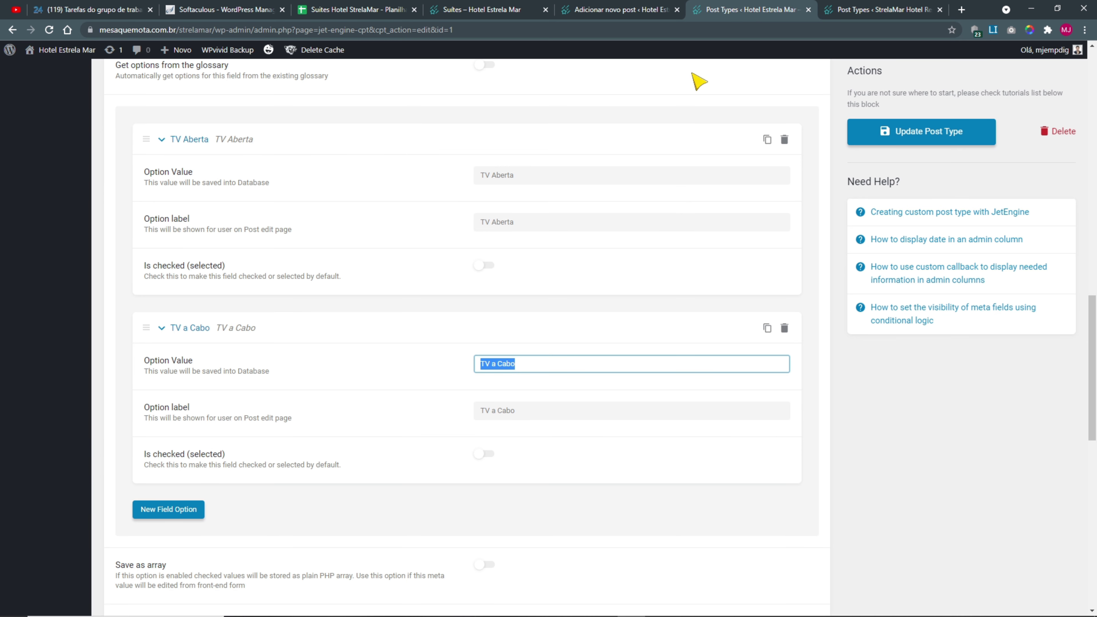
scroll(168, 255, up, 8)
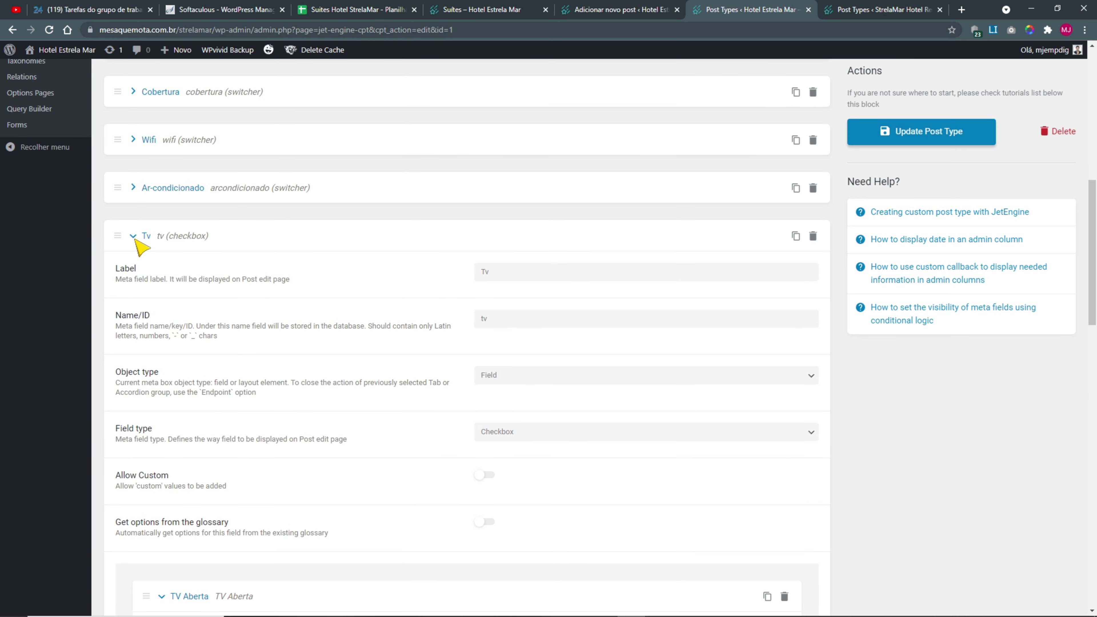
click(133, 236)
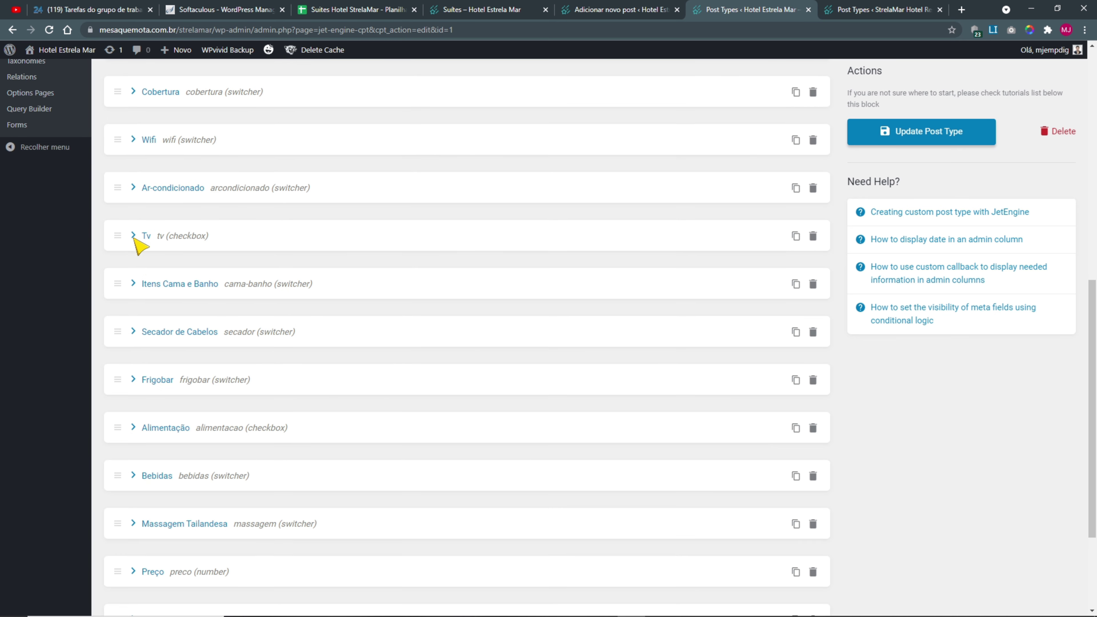
click(133, 284)
scroll(193, 316, down, 3)
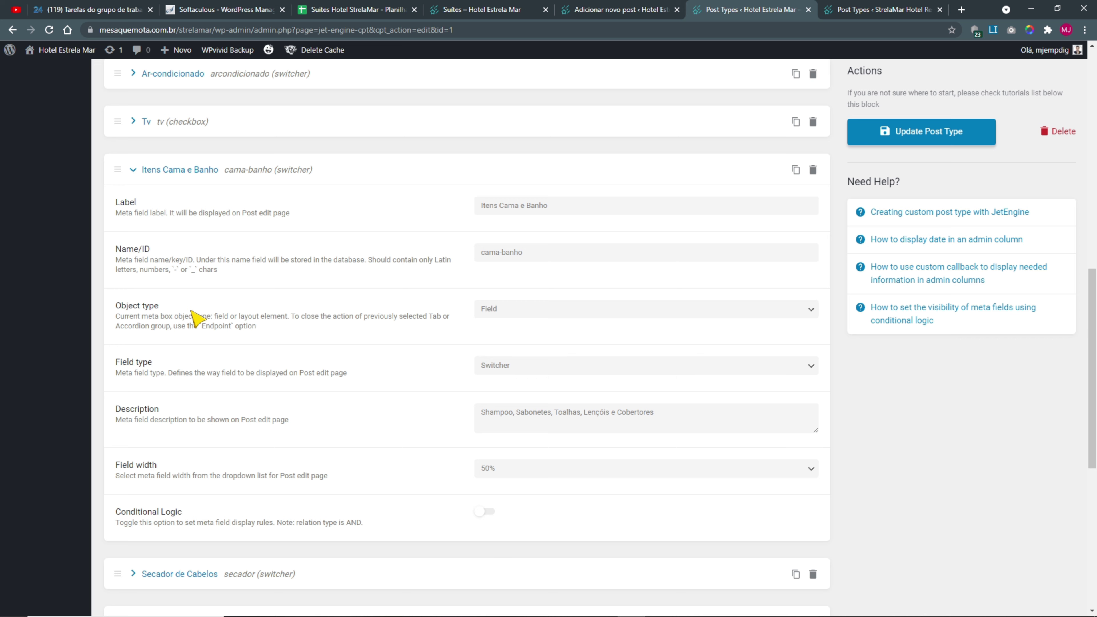
drag(562, 215, 464, 221)
key(ctrl+c)
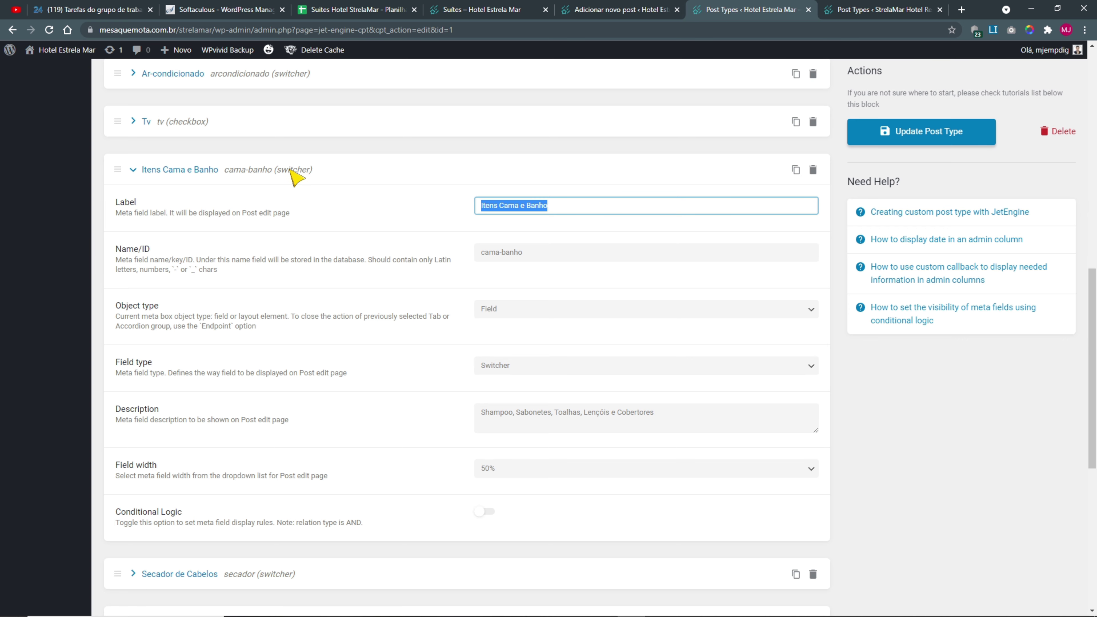
- In the StrelaMar post type, duplicate the Ar-condicionado field, move the copy below Tv and expand it
click(860, 9)
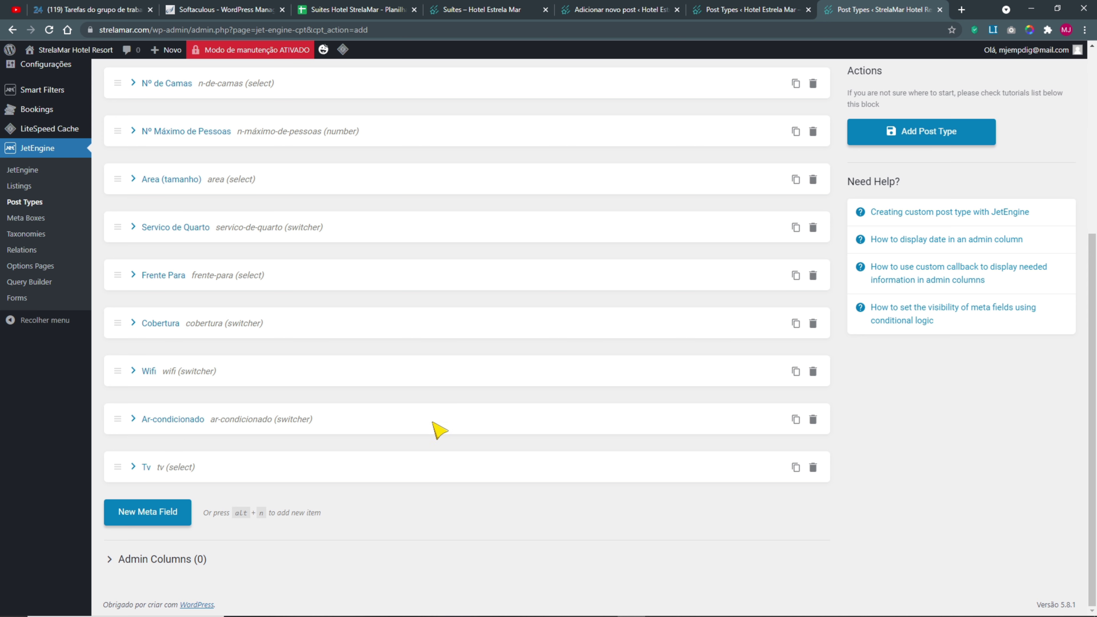
click(795, 419)
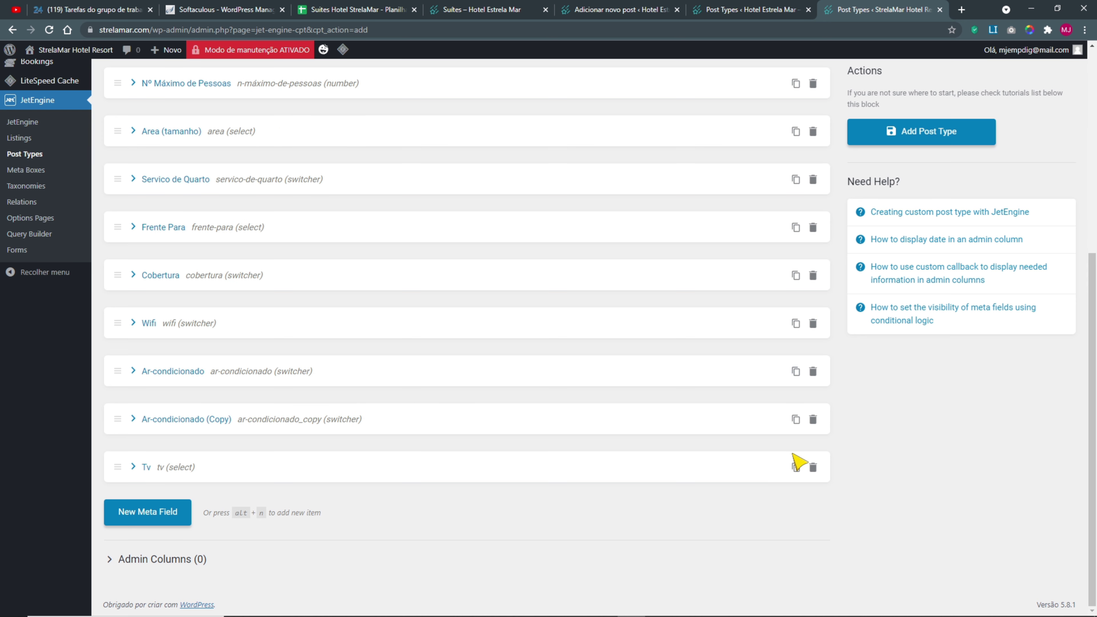
drag(121, 424, 121, 479)
click(212, 467)
scroll(619, 350, down, 5)
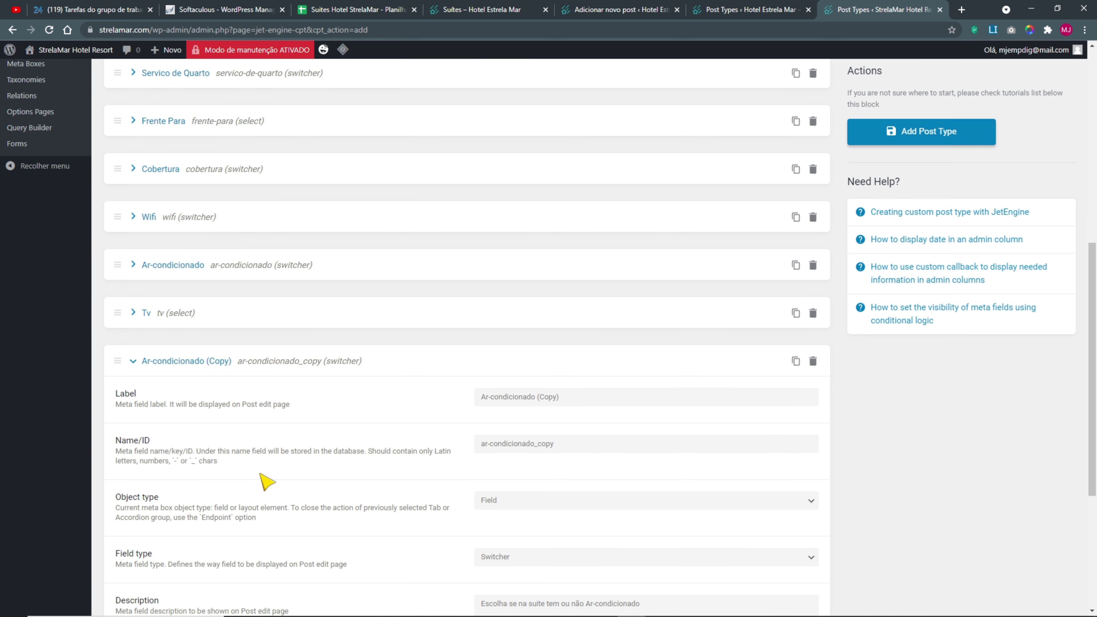
- Set the duplicated field's label to Itens Cama e Banho and its name/ID to itens-cama-e-banho
triple_click(578, 226)
key(ctrl+v)
triple_click(563, 273)
key(ctrl+v)
click(505, 316)
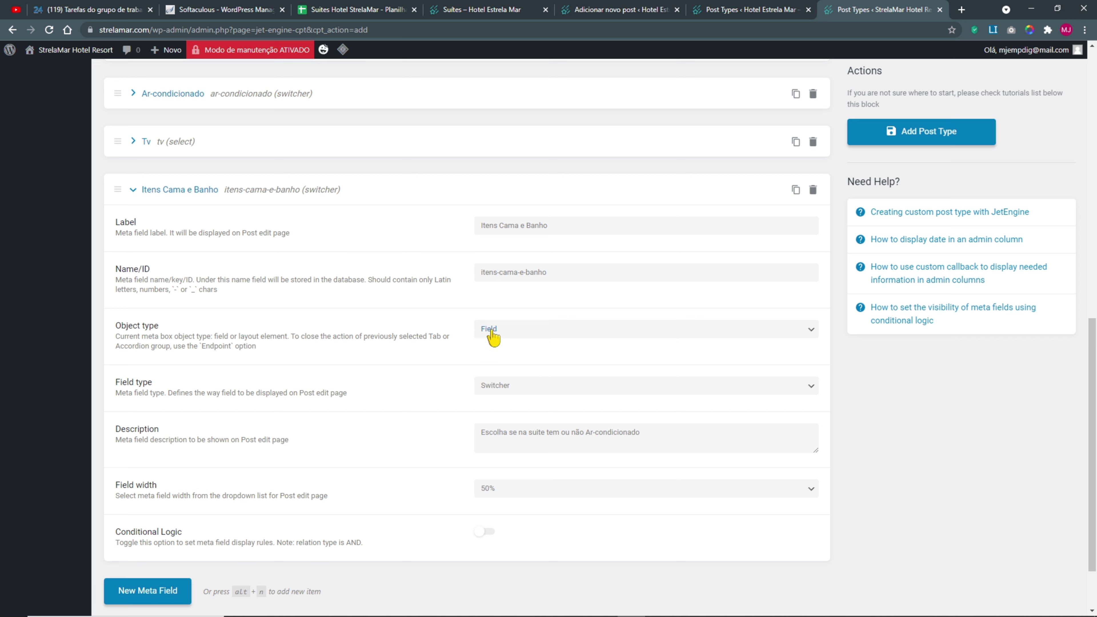
- Change the field's description to "Escolha se na suite tem ou não Itens Cama e Banho" and collapse the field
drag(588, 433, 710, 435)
key(ctrl+v)
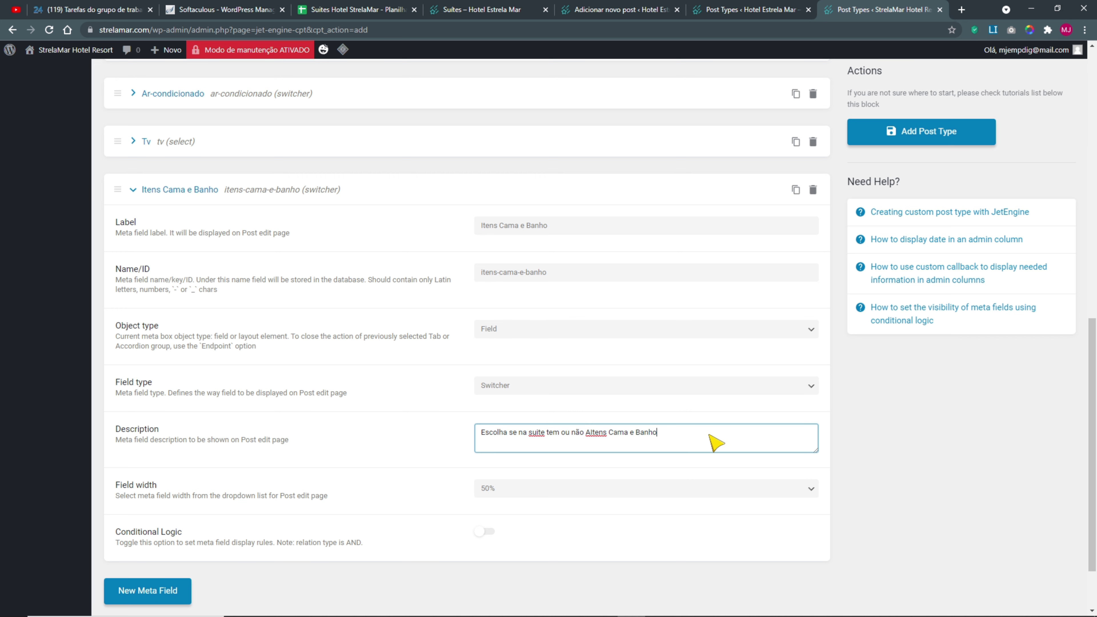
key(ctrl+z)
key(BackSpace)
text(Itens Cama e Banho)
scroll(341, 506, down, 2)
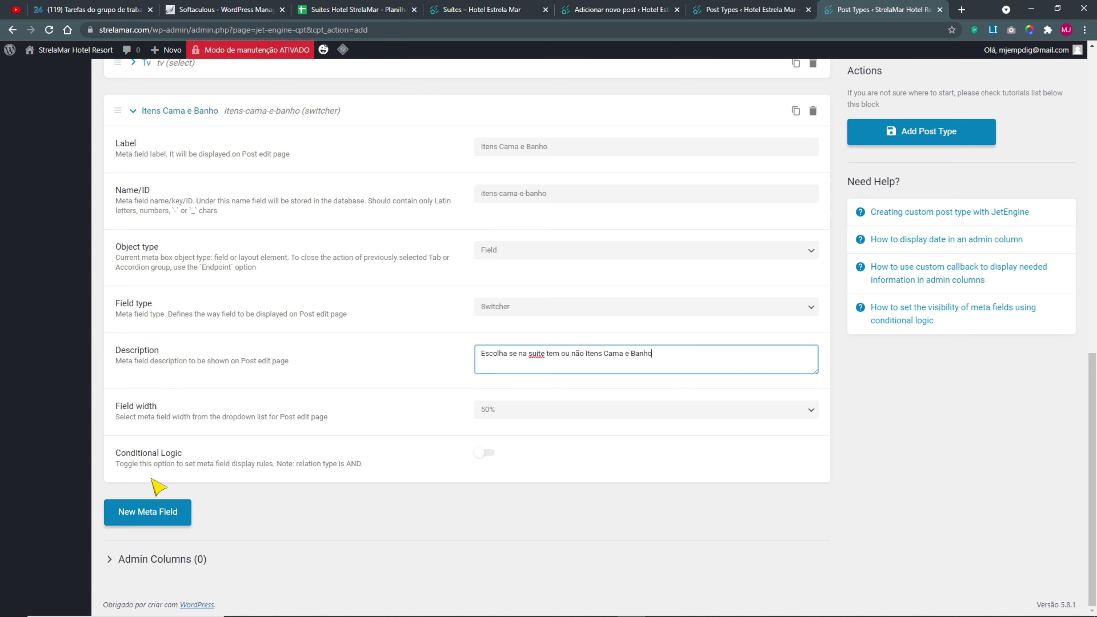
scroll(209, 421, up, 5)
click(133, 339)
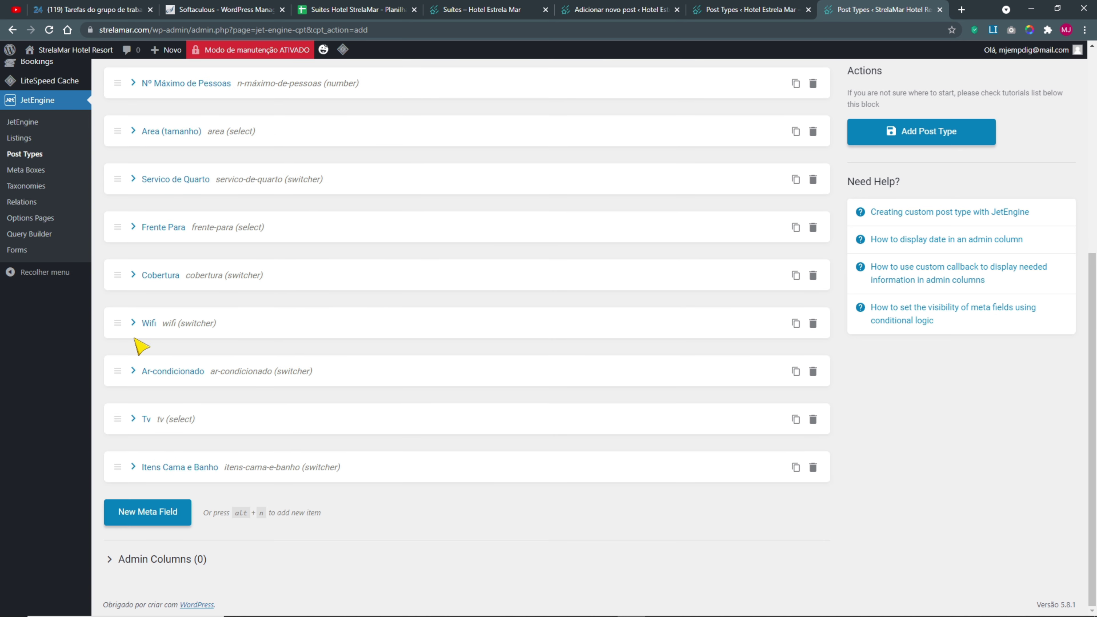
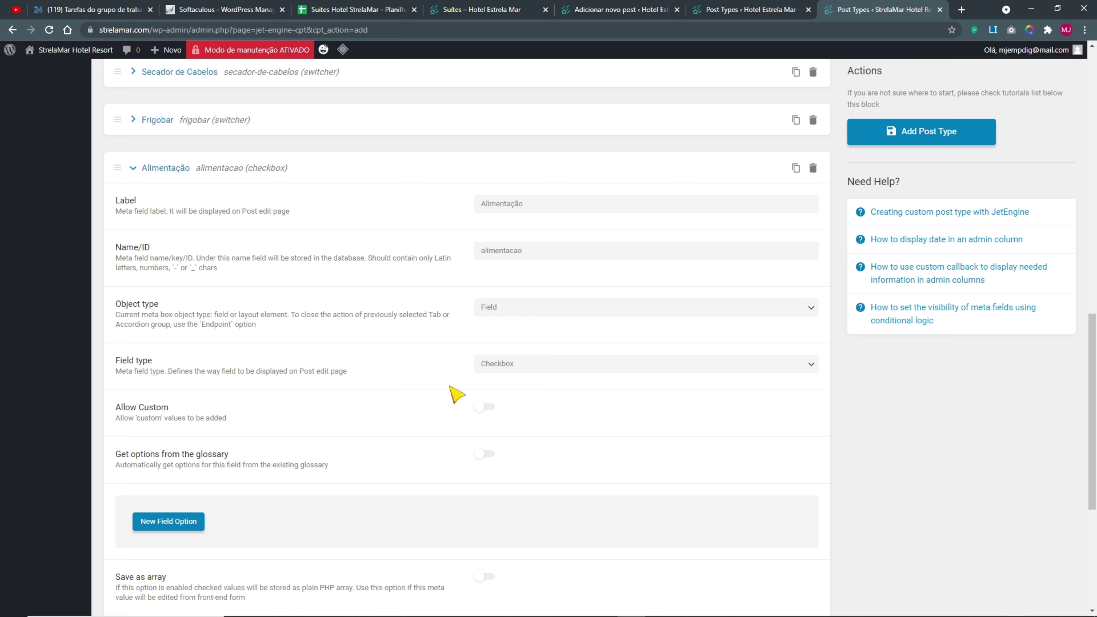
- Add a Café option to the Alimentação field, with value and label copied from the Hotel Estrela Mar reference, and collapse it
scroll(449, 389, down, 4)
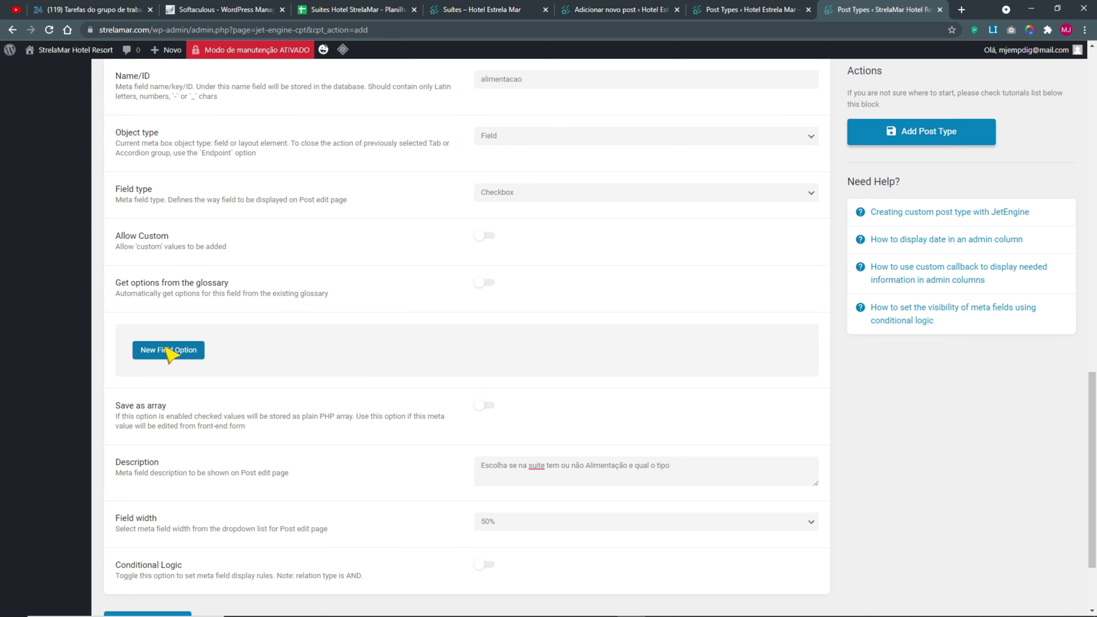
click(167, 357)
click(753, 7)
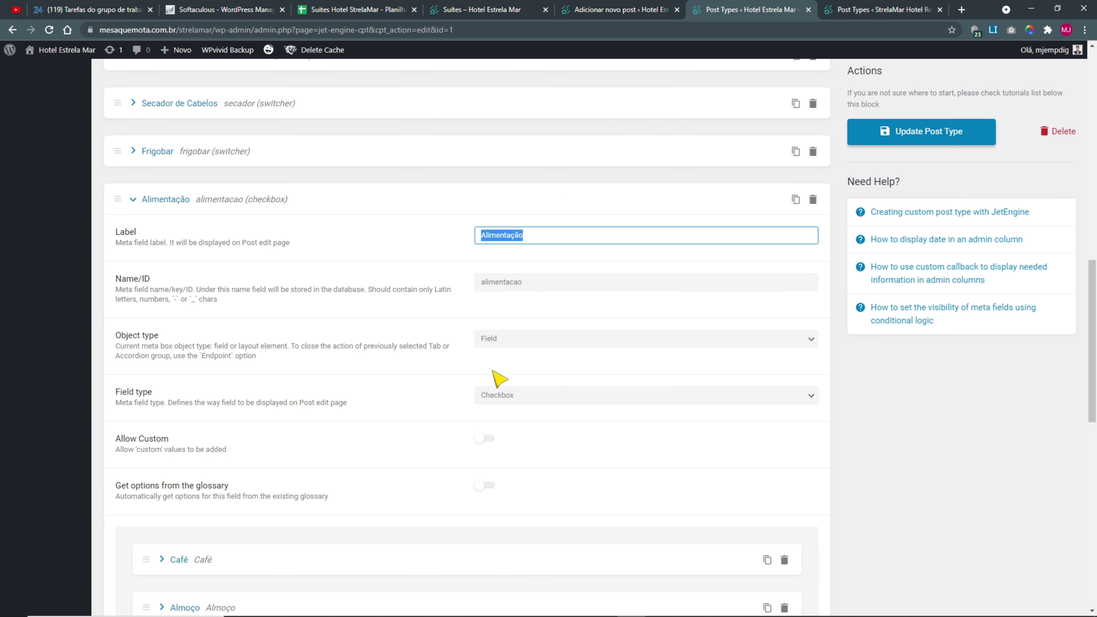
scroll(505, 410, down, 6)
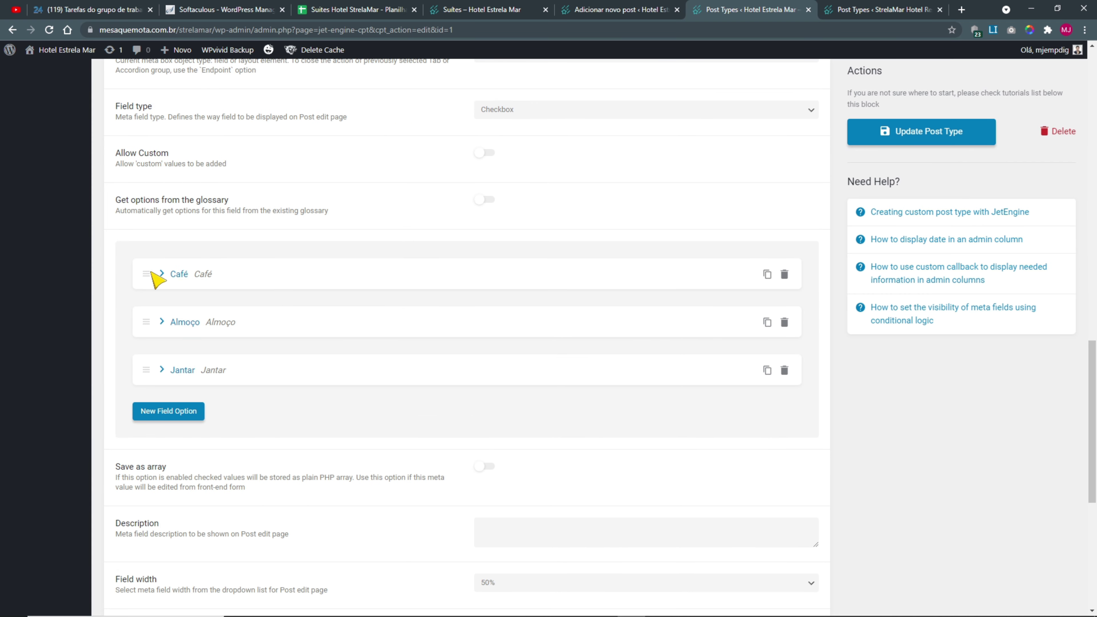
click(162, 274)
drag(510, 310, 445, 319)
key(ctrl+c)
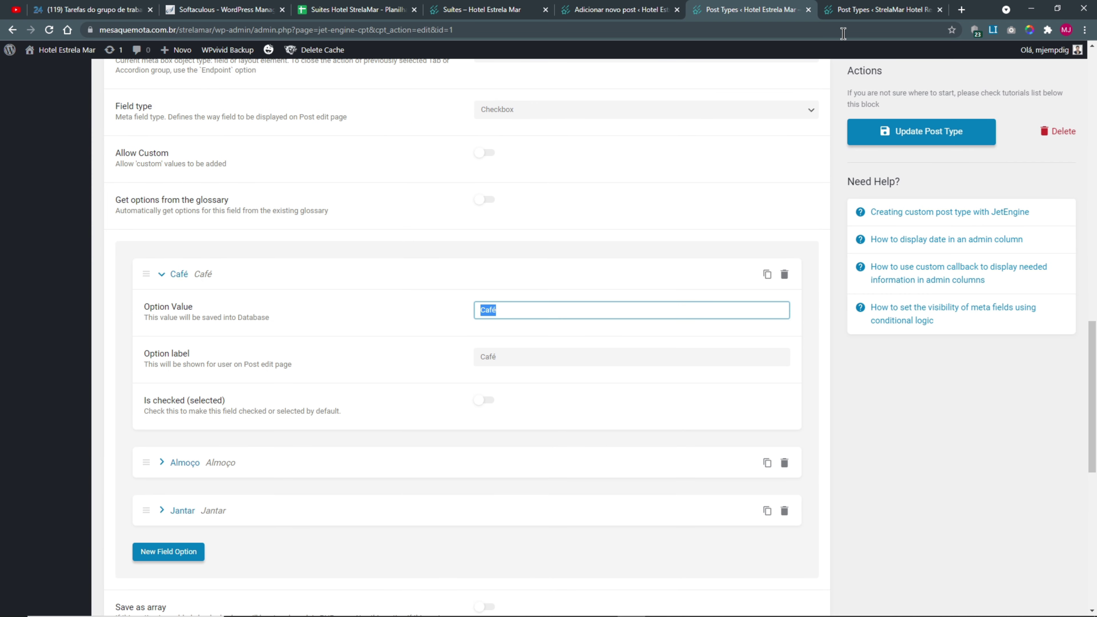
click(857, 9)
click(509, 394)
key(ctrl+v)
click(507, 444)
key(ctrl+v)
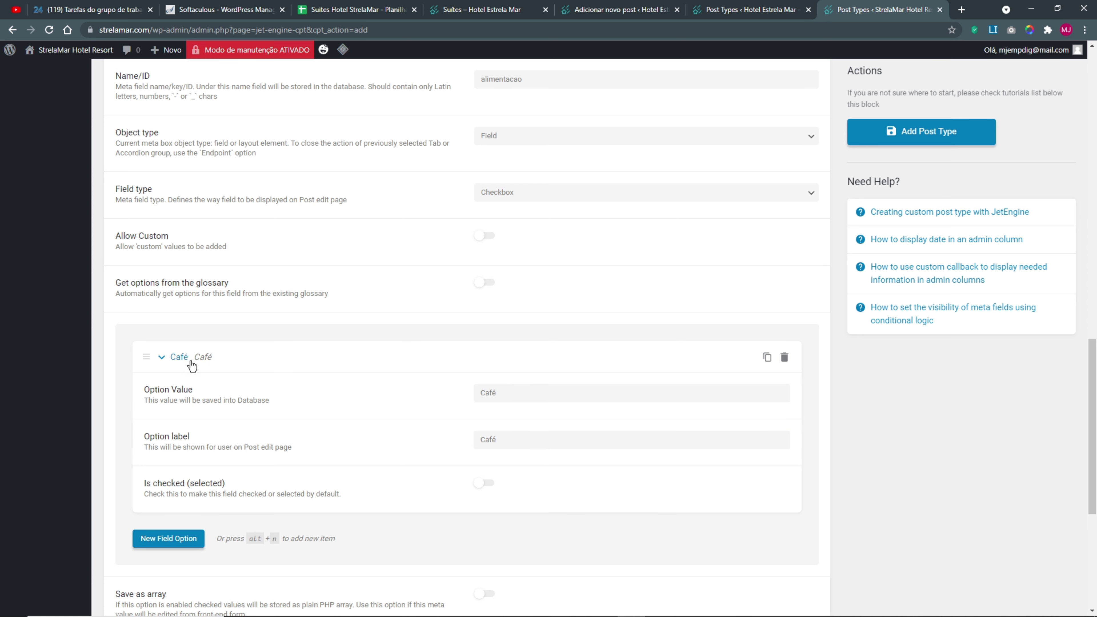
click(164, 356)
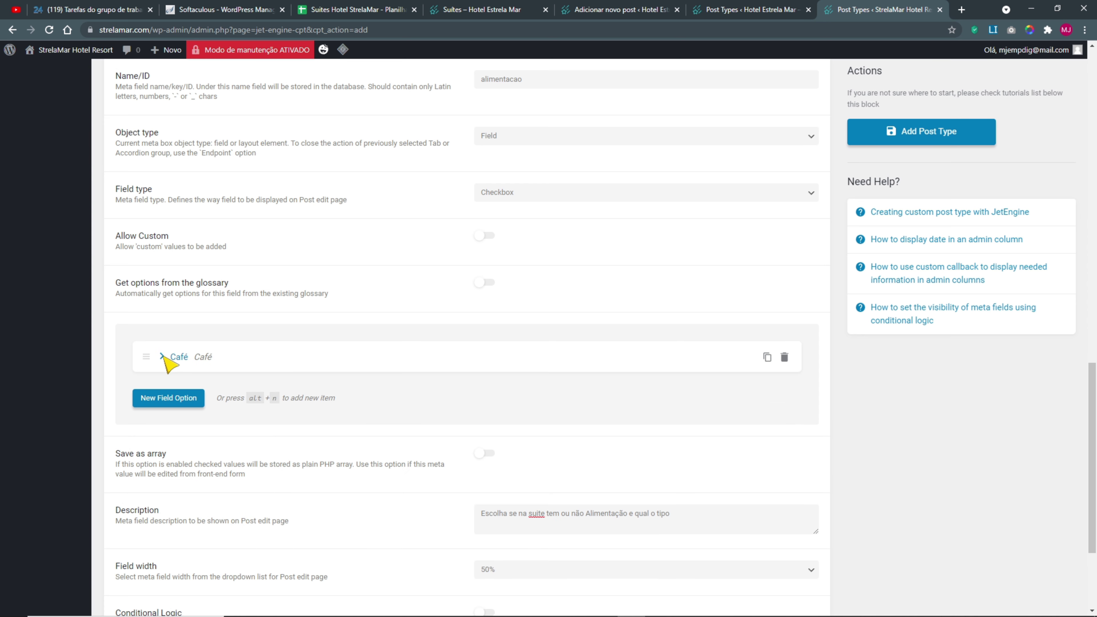
- Add an Almoço option to the Alimentação field, with value and label copied from the reference, and collapse it
click(172, 399)
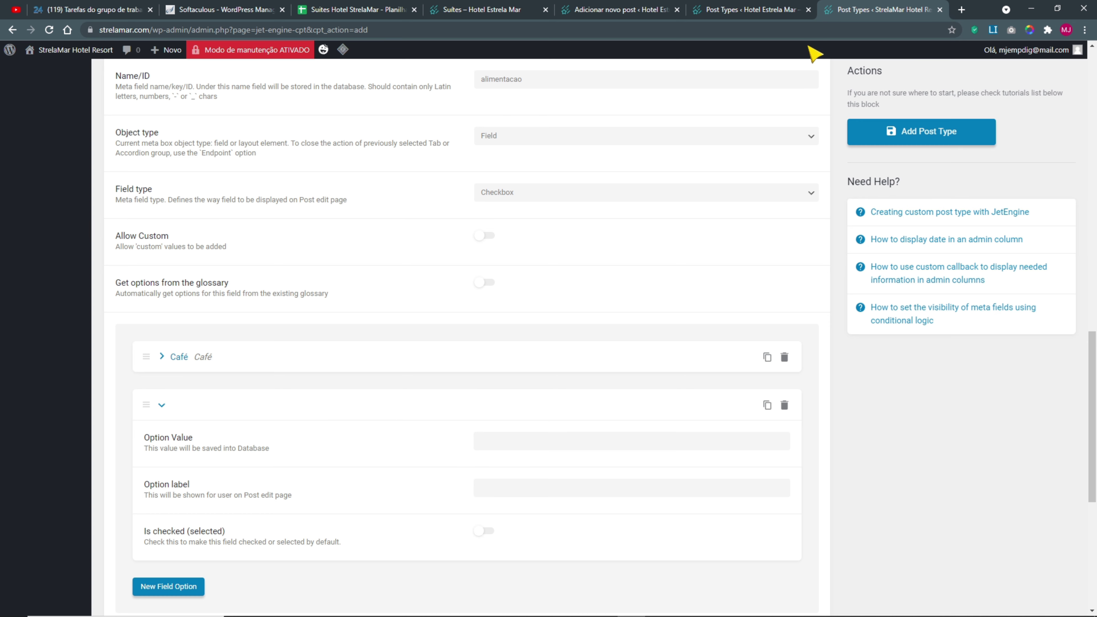
click(767, 12)
click(162, 463)
double_click(482, 492)
key(ctrl+c)
key(ctrl+Tab)
click(500, 448)
key(ctrl+v)
click(493, 487)
key(ctrl+v)
click(161, 408)
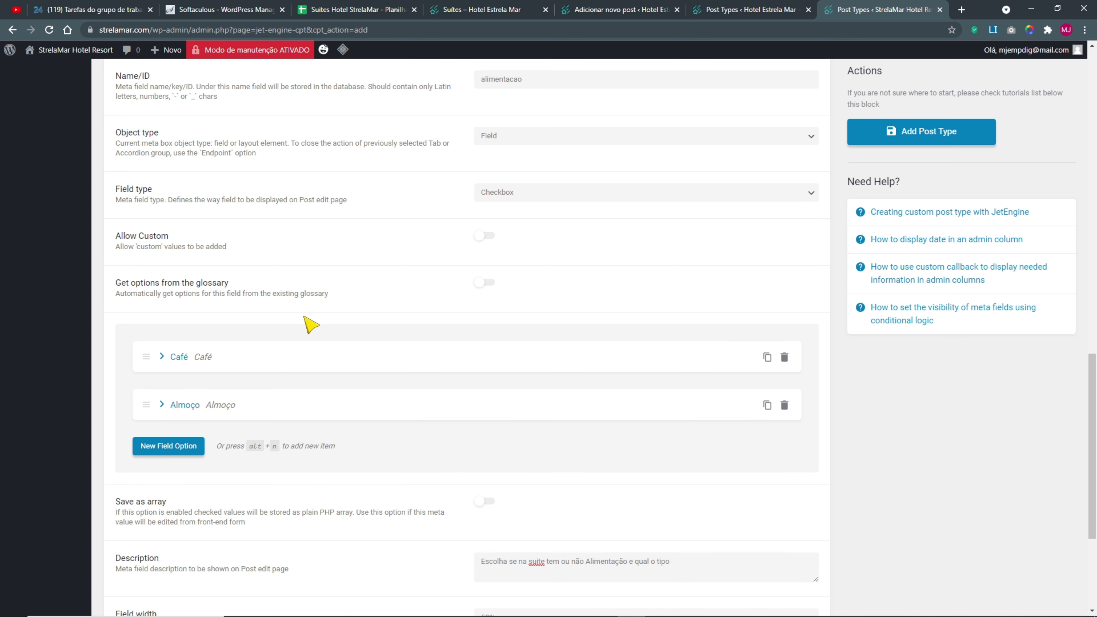
- In the reference, collapse the Café and Almoço options, copy the Jantar option's value and return to the StrelaMar post type
click(734, 9)
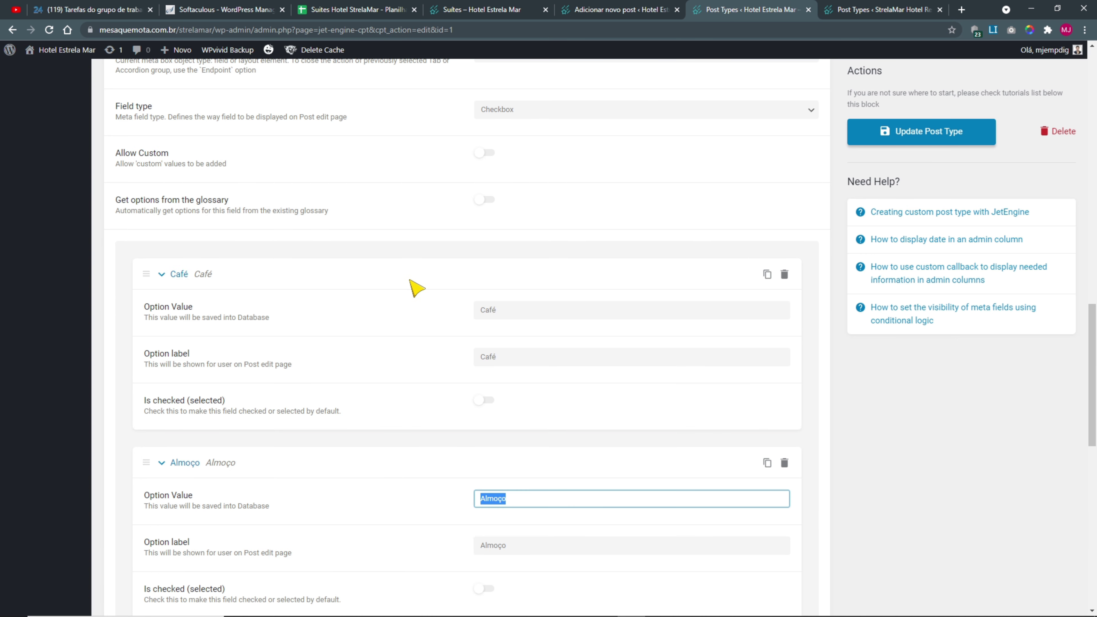
click(162, 274)
click(161, 322)
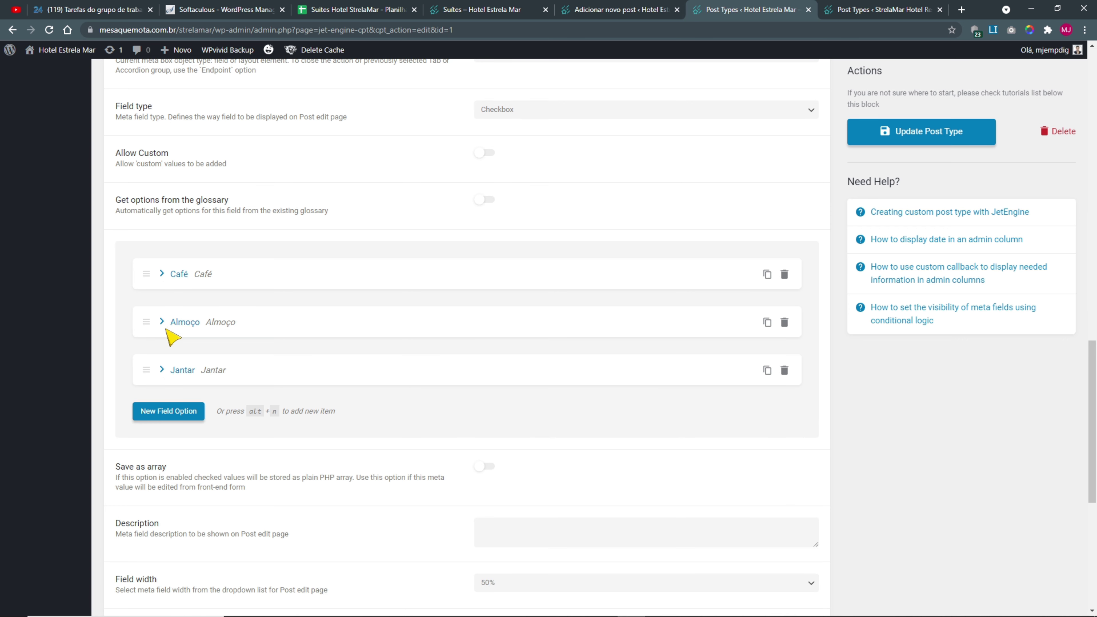
click(162, 369)
drag(539, 406, 450, 406)
key(ctrl+c)
click(903, 10)
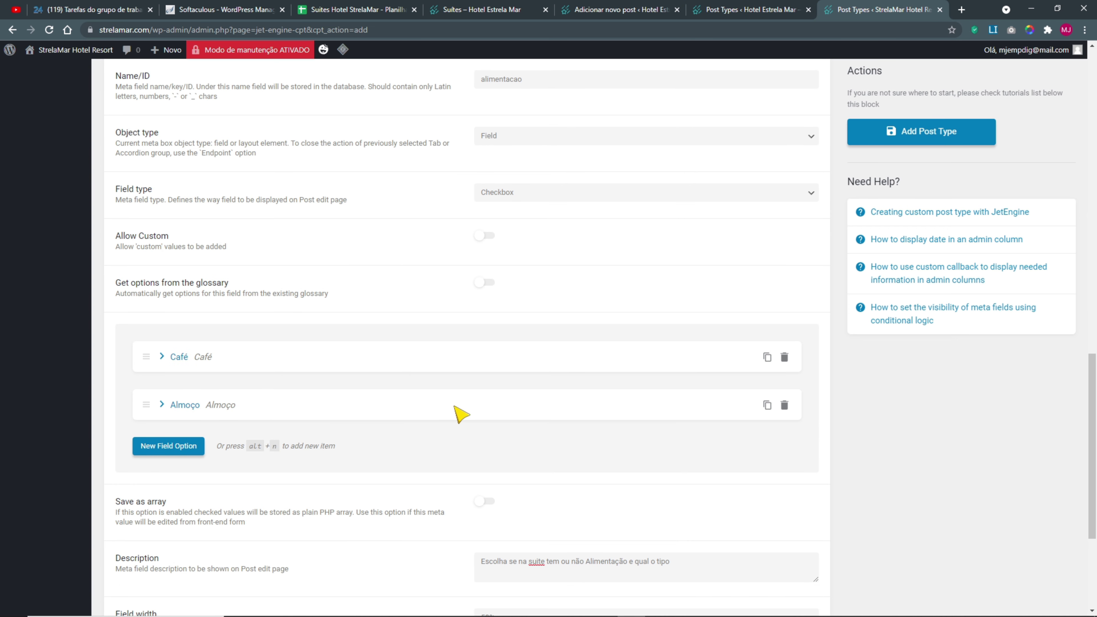
- Add a third Alimentação option with Jantar as value and label, leave it unchecked by default and collapse it
click(169, 445)
click(508, 480)
key(ctrl+v)
scroll(516, 475, down, 4)
click(478, 368)
key(ctrl+v)
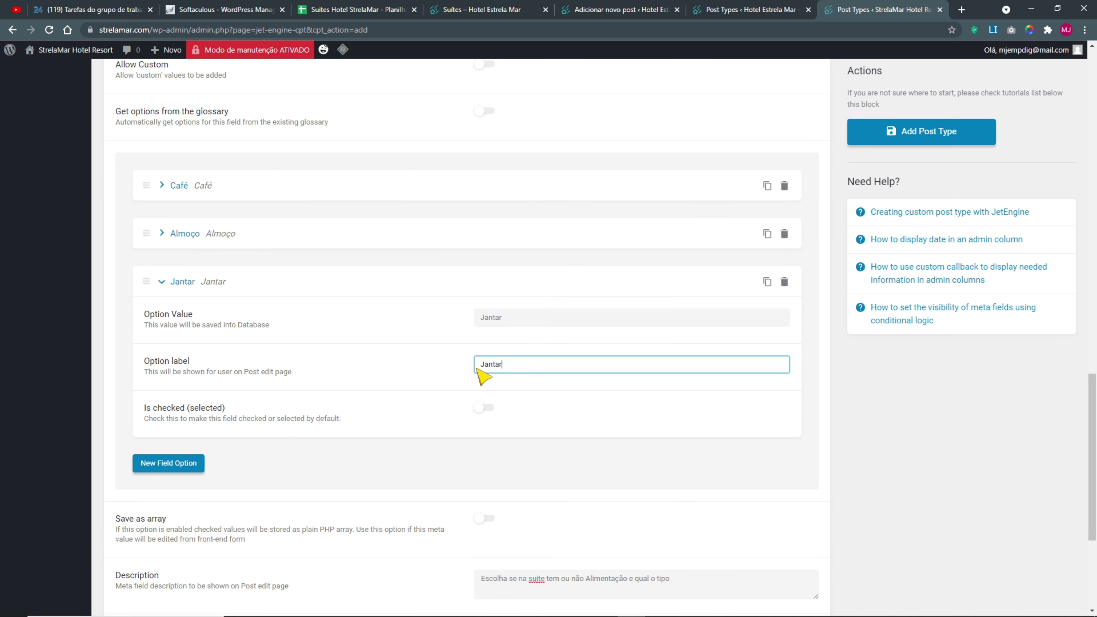
click(485, 408)
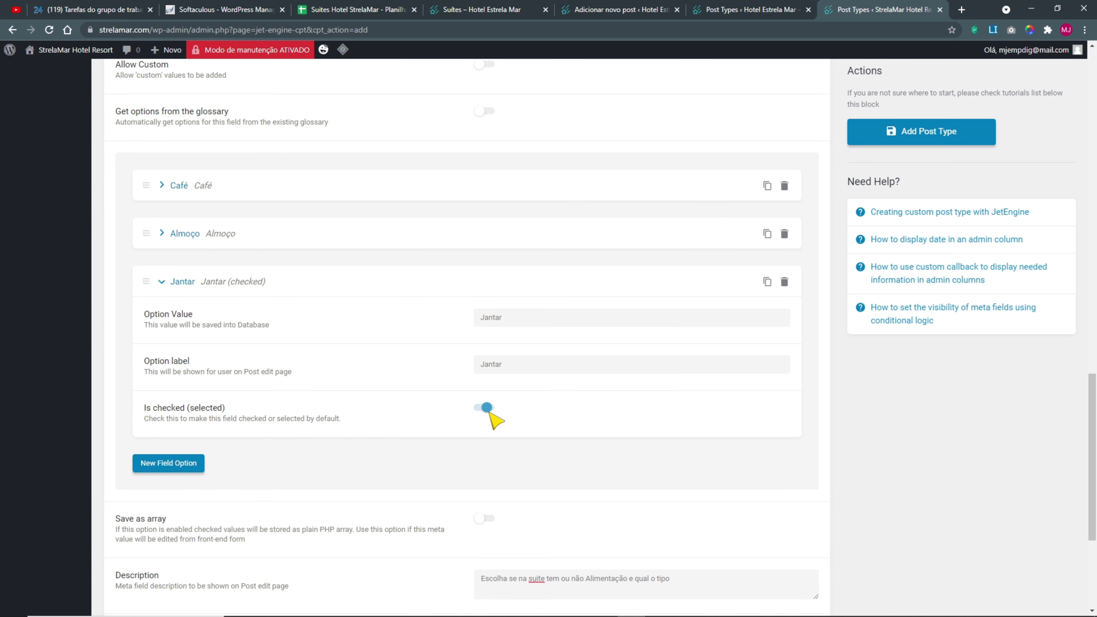
click(489, 407)
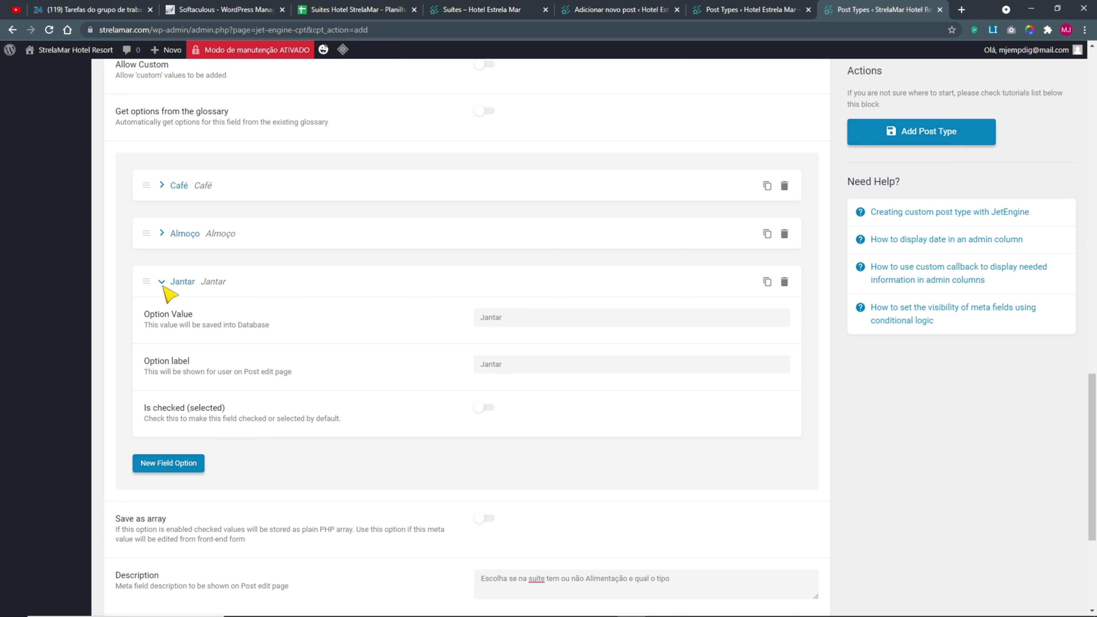
click(157, 278)
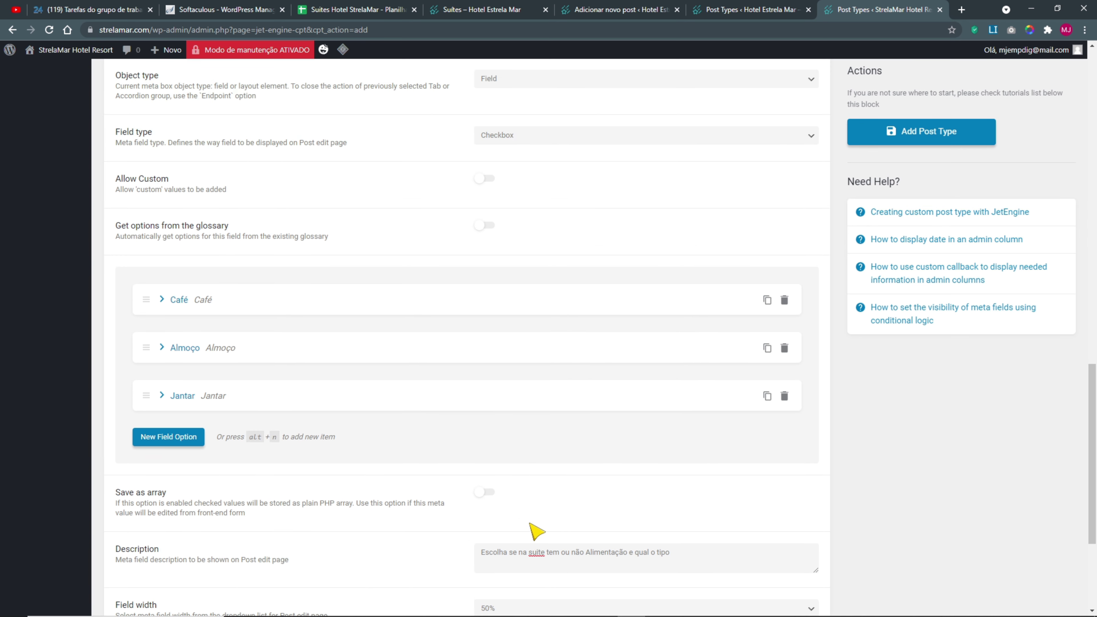
- Check the Alimentação field's description and remaining settings, and collapse the field
scroll(535, 525, down, 5)
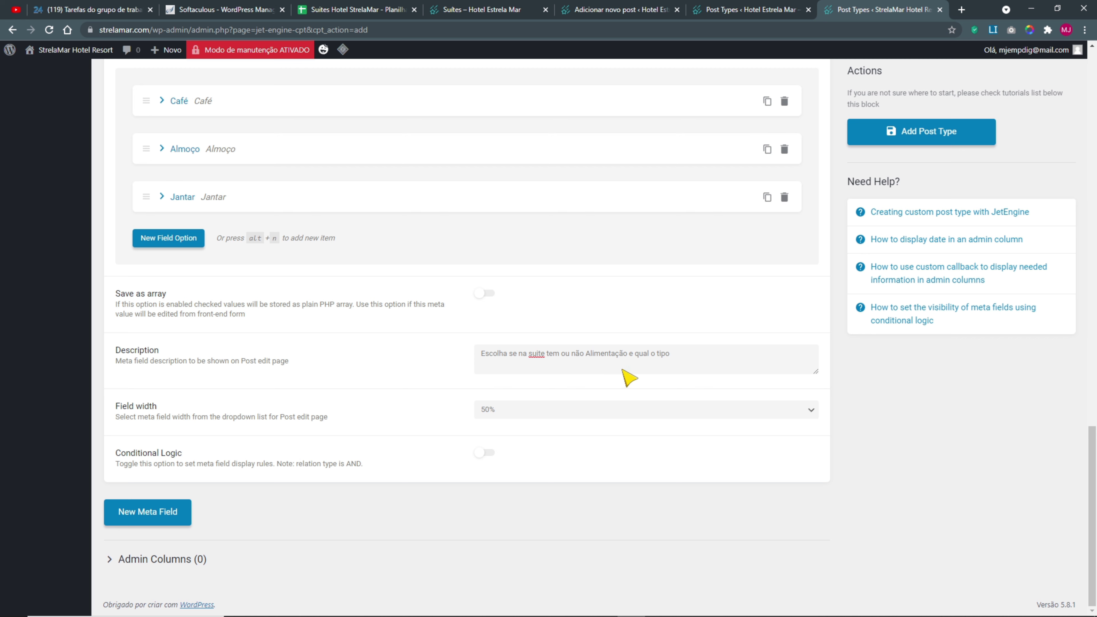
drag(670, 364, 664, 356)
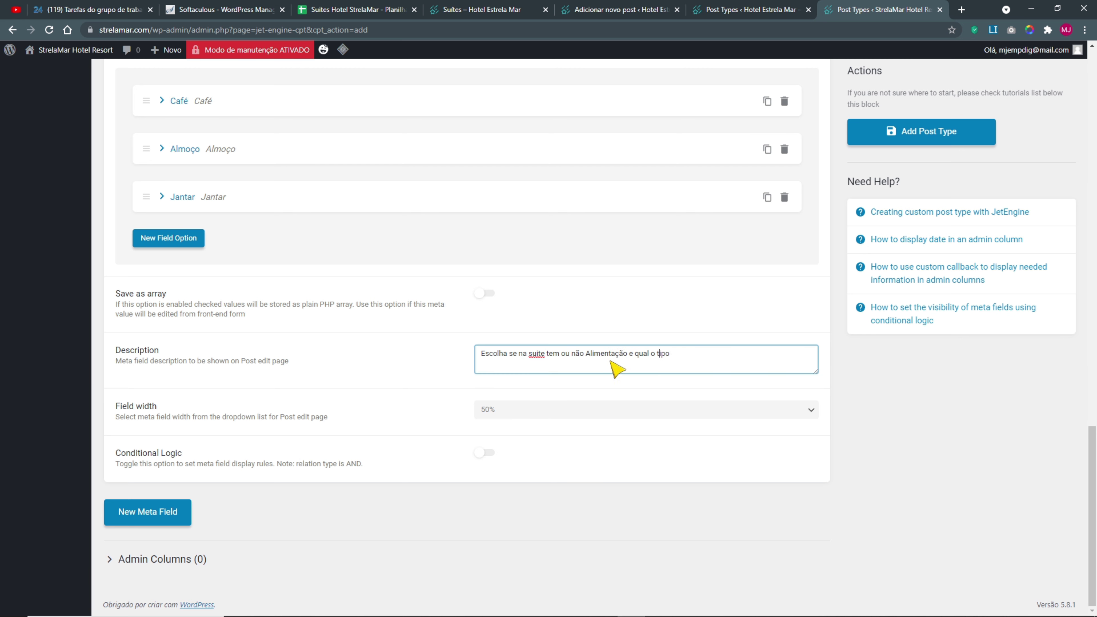
drag(585, 355, 628, 357)
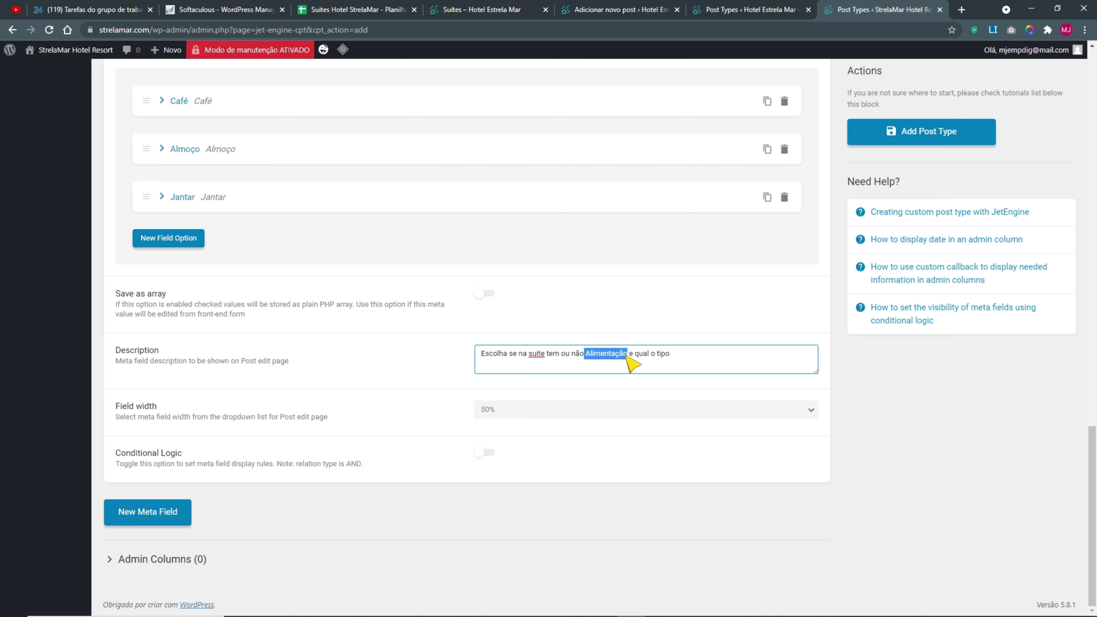
scroll(501, 455, up, 8)
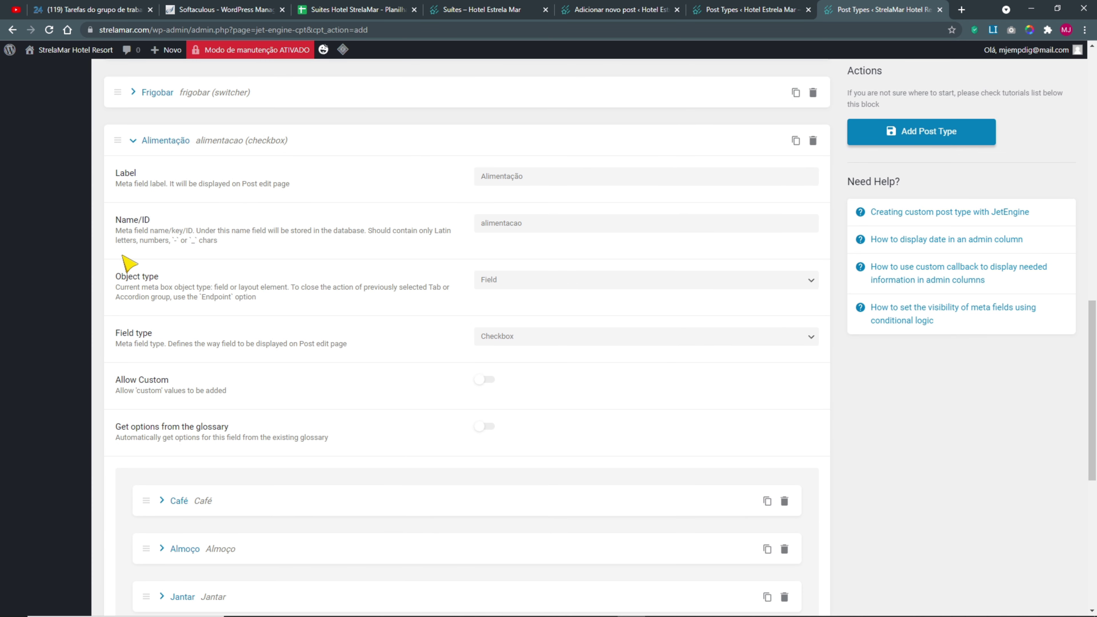
click(133, 141)
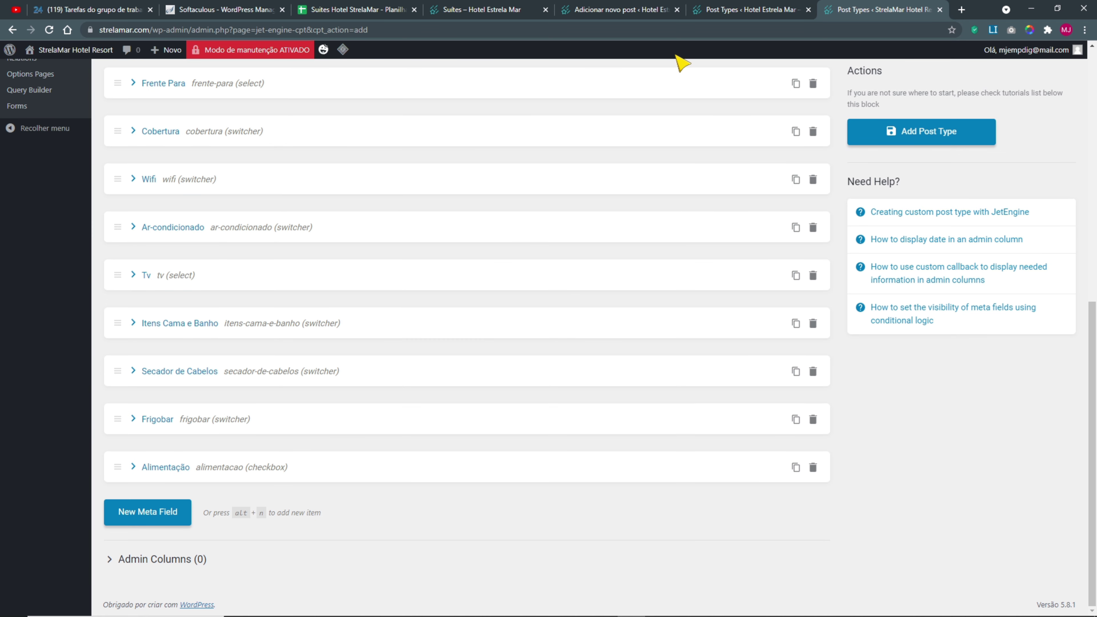
- Return to the Hotel Estrela Mar reference post type and collapse its Alimentação field
click(730, 11)
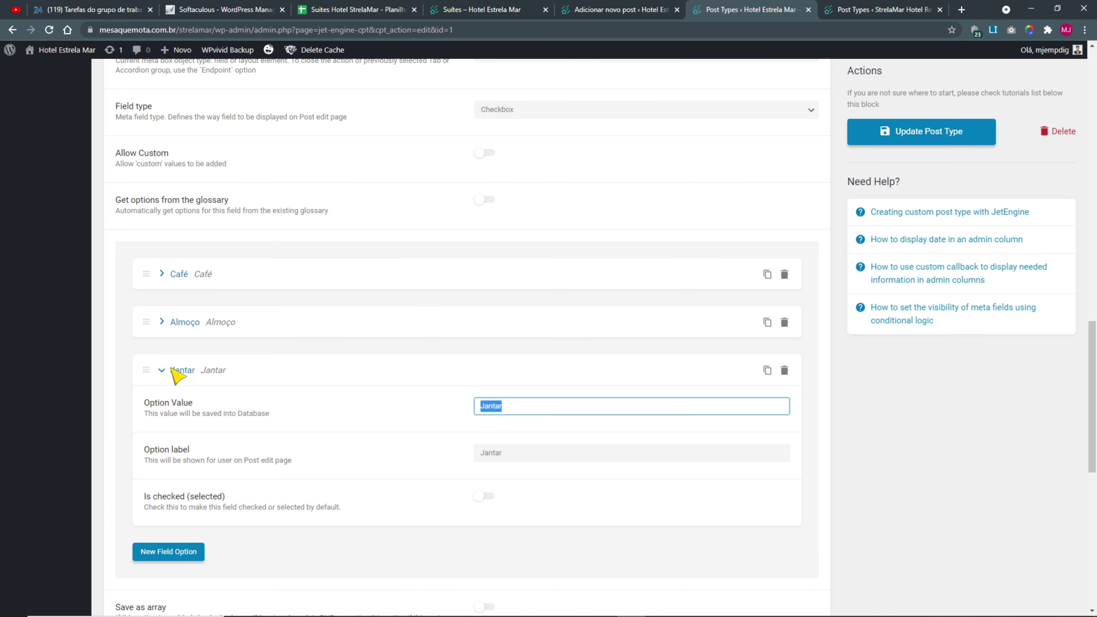
scroll(143, 216, up, 6)
click(133, 199)
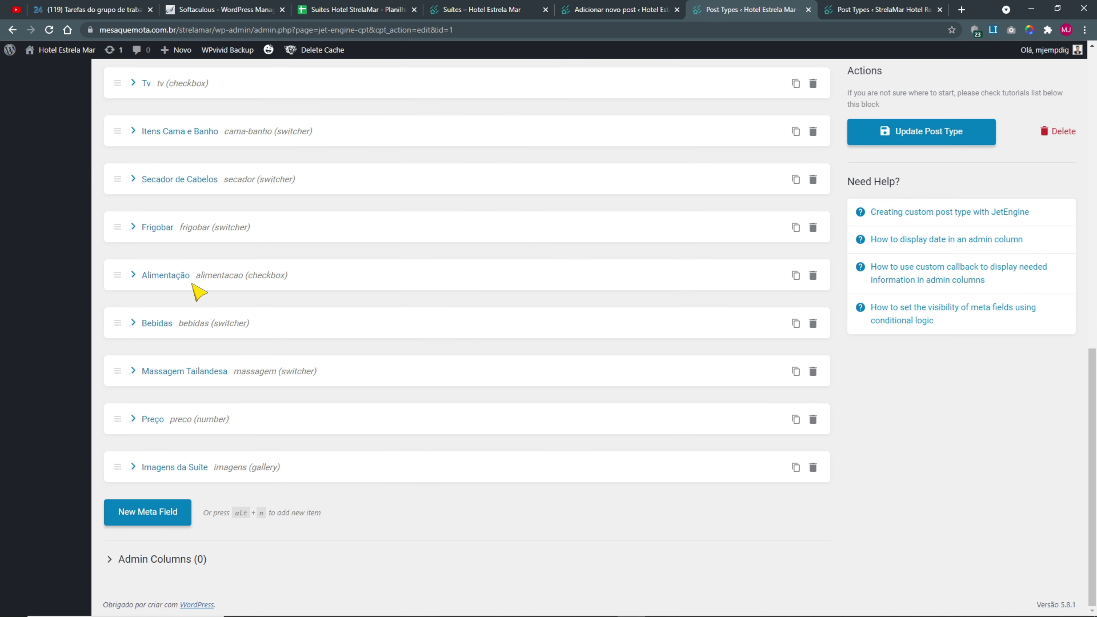
- Expand the Bebidas field in the reference, check its label and field type, and return to the StrelaMar post type
click(134, 325)
scroll(190, 345, down, 2)
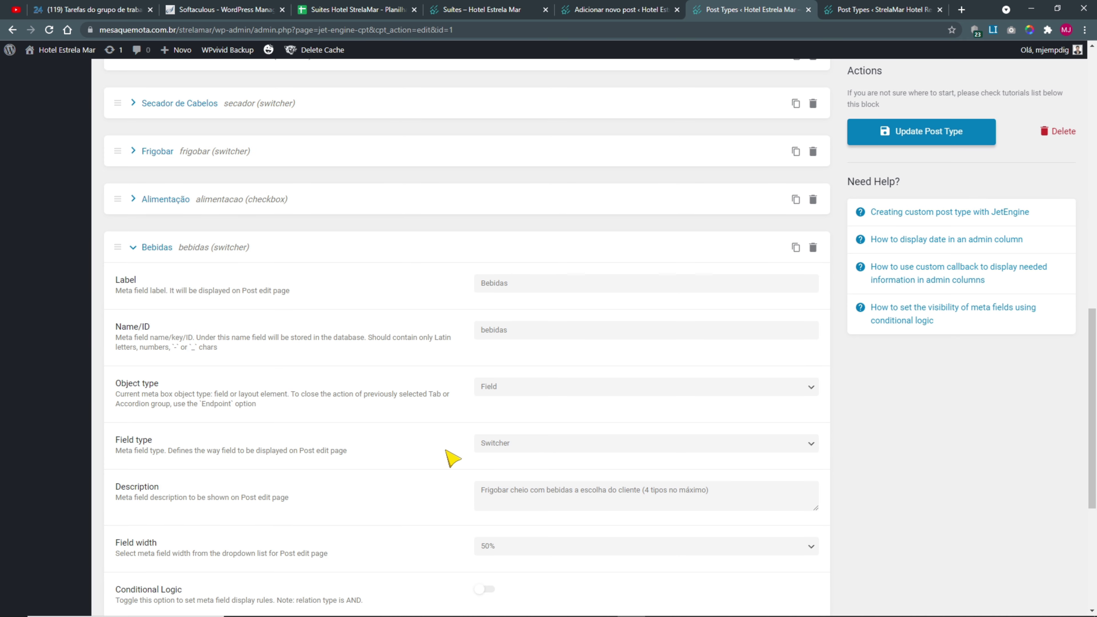
drag(522, 285, 420, 288)
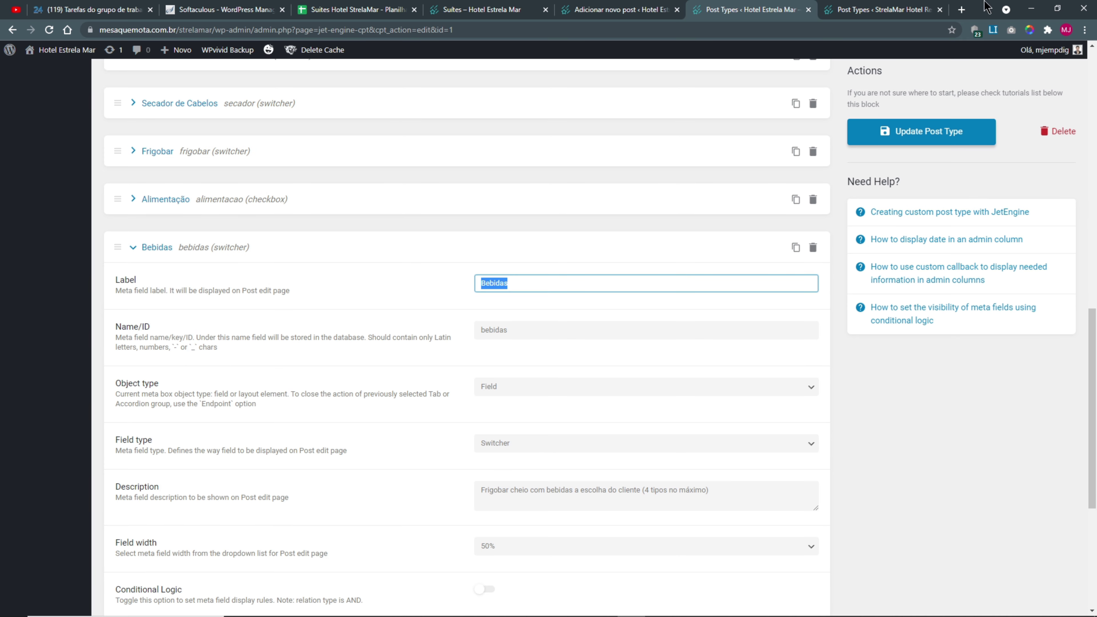
click(885, 9)
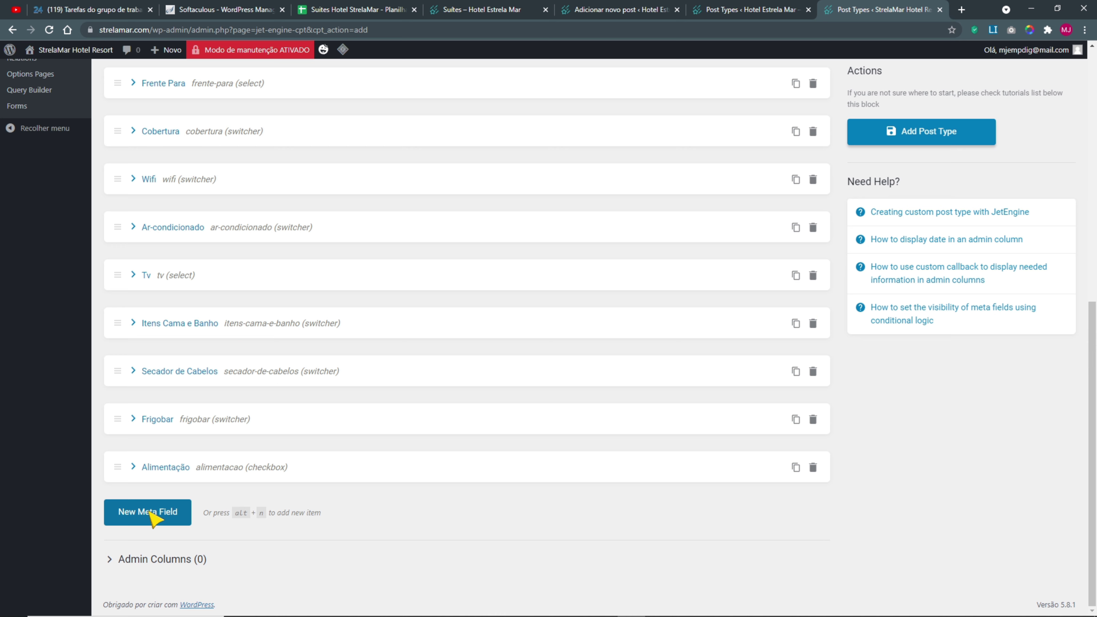
click(745, 9)
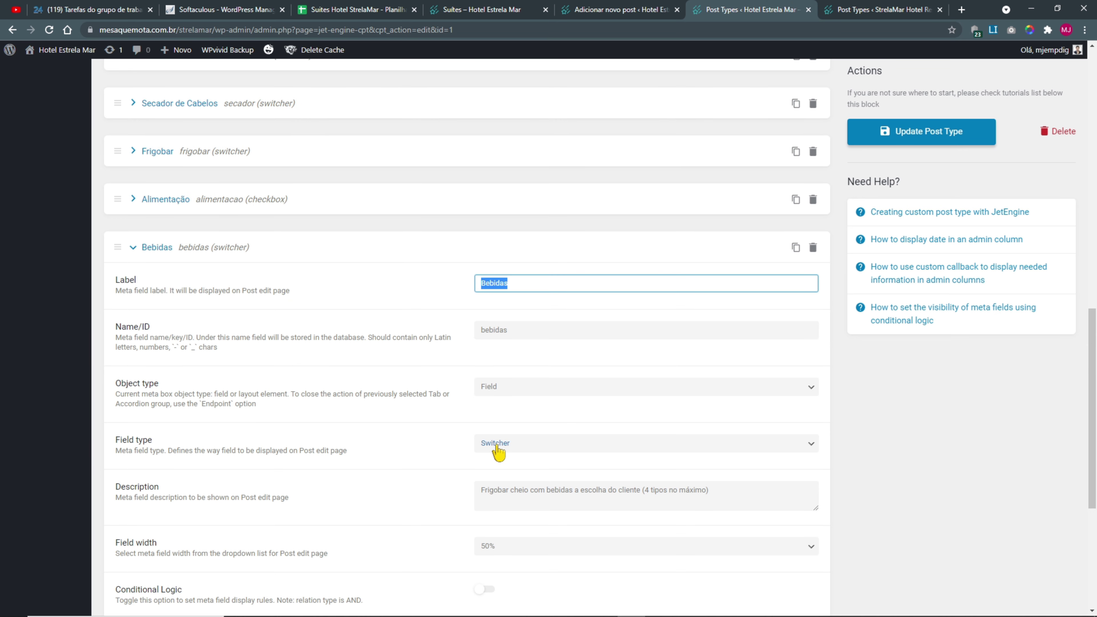
click(851, 18)
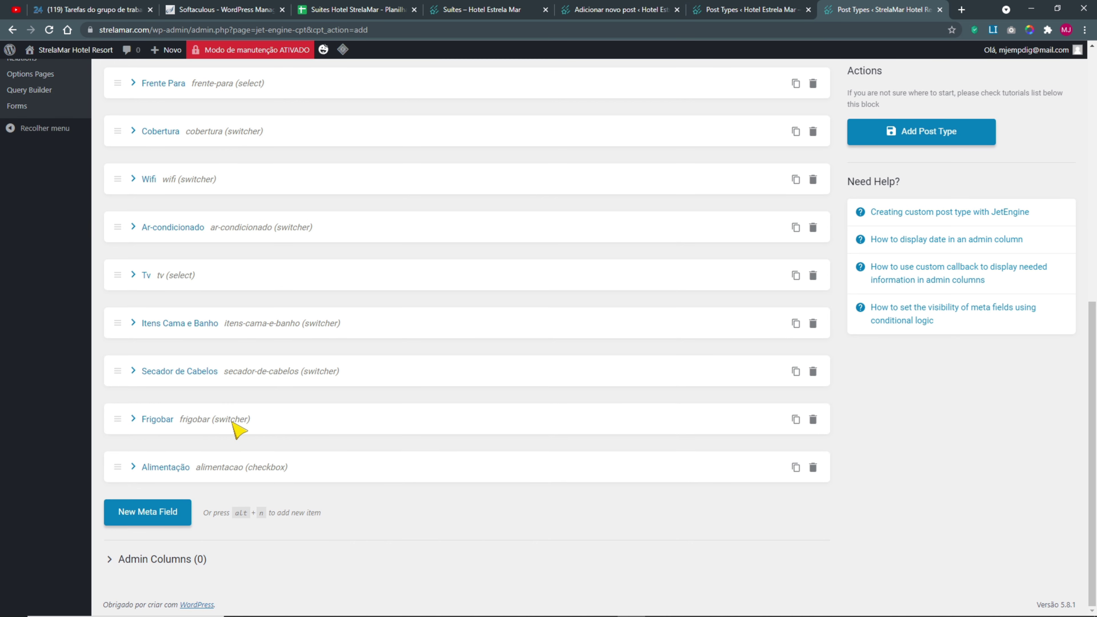
- Duplicate the Frigobar meta field, place the copy below Alimentação and expand it
click(795, 419)
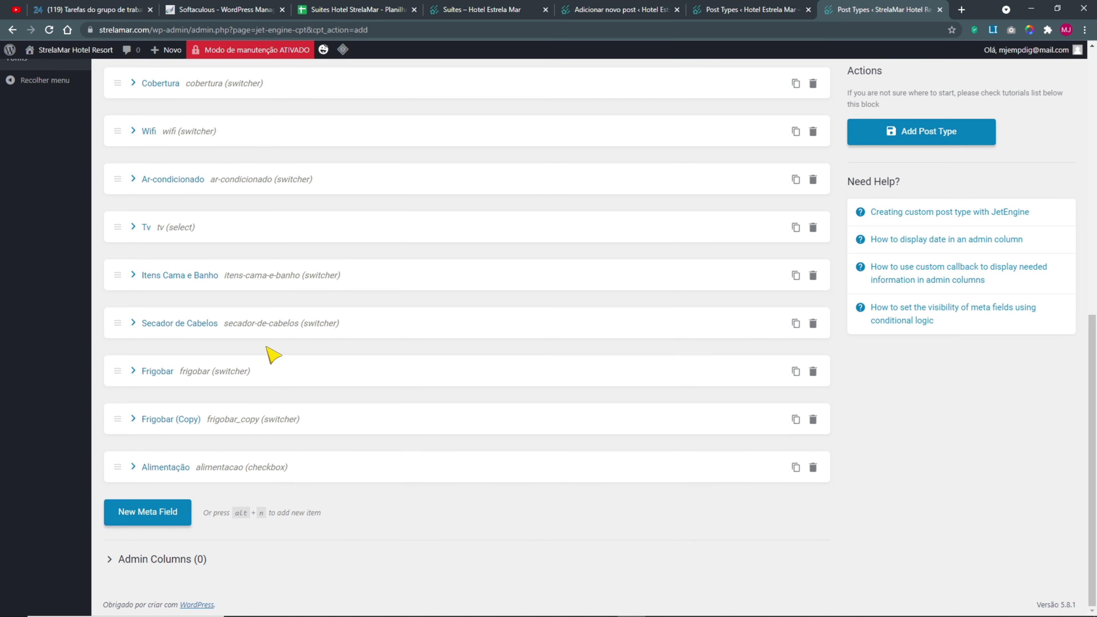
drag(113, 426, 121, 466)
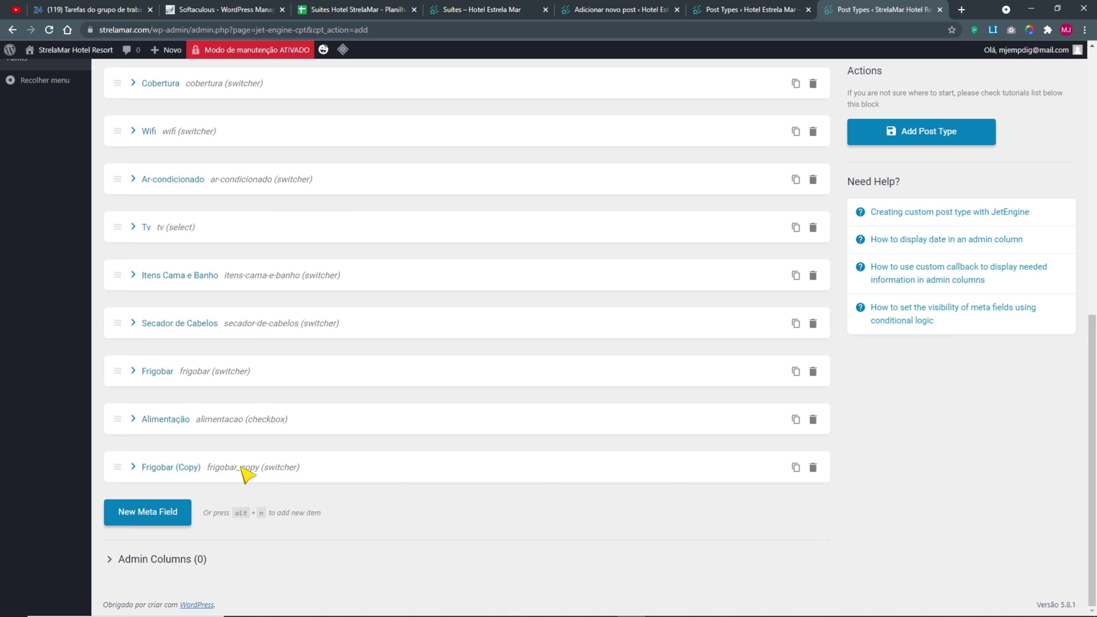
click(195, 467)
scroll(596, 349, down, 4)
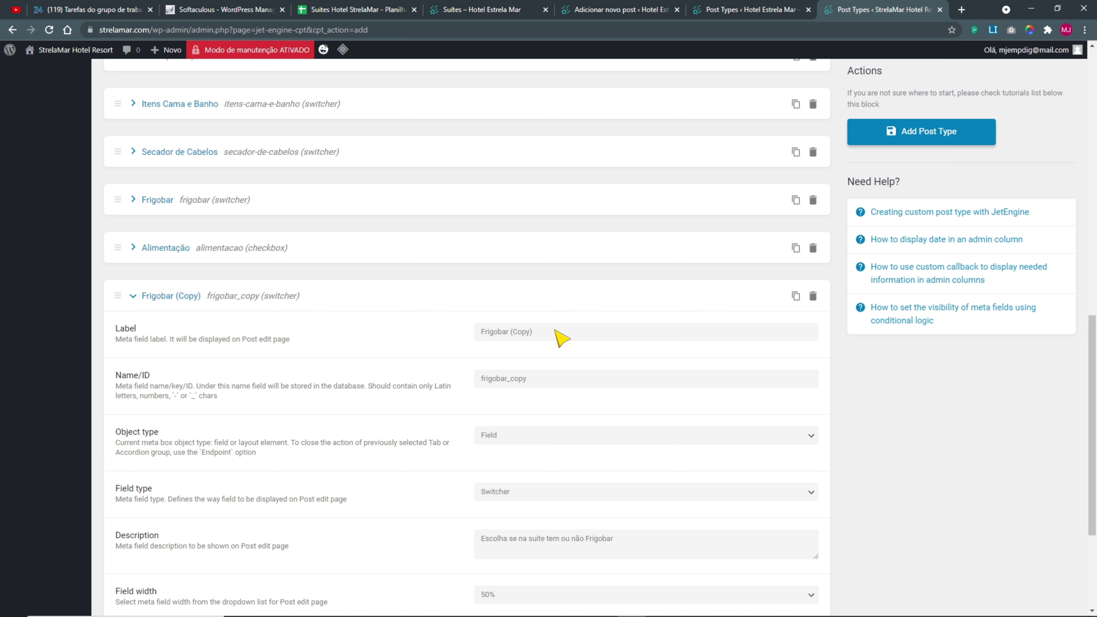
- Set the duplicated field's label to Bebidas and its name/ID to bebidas
drag(540, 337, 422, 341)
text(Bebidas)
double_click(527, 379)
text(bebidas)
click(510, 405)
- Change the Bebidas field's description to "Escolha se na suite tem ou não Bebidas" and collapse the field
scroll(515, 406, down, 3)
click(500, 423)
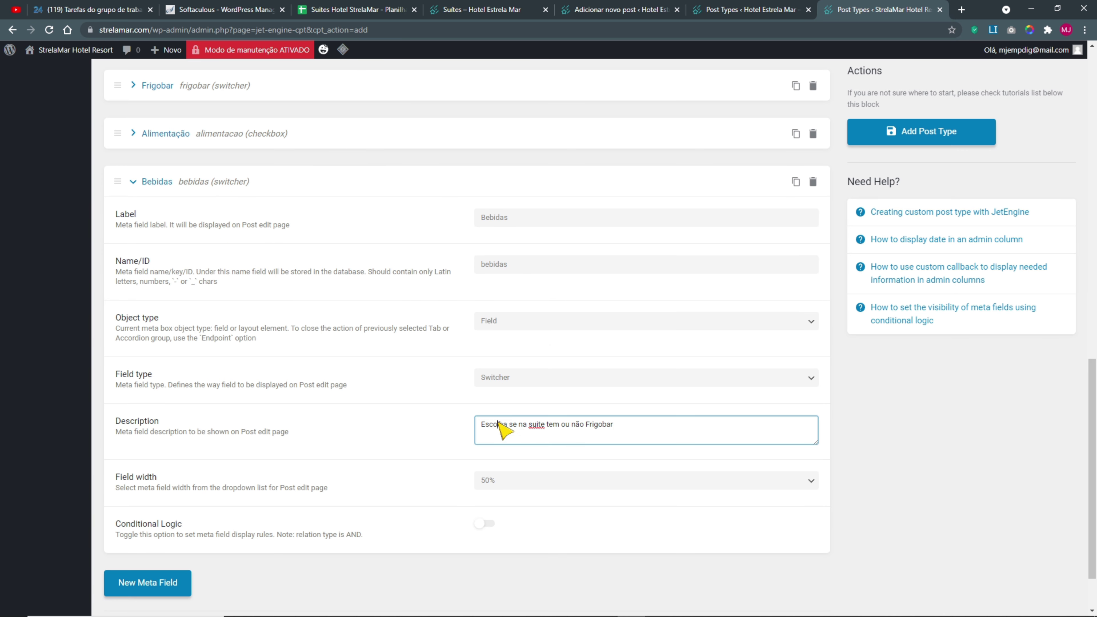
scroll(206, 343, up, 3)
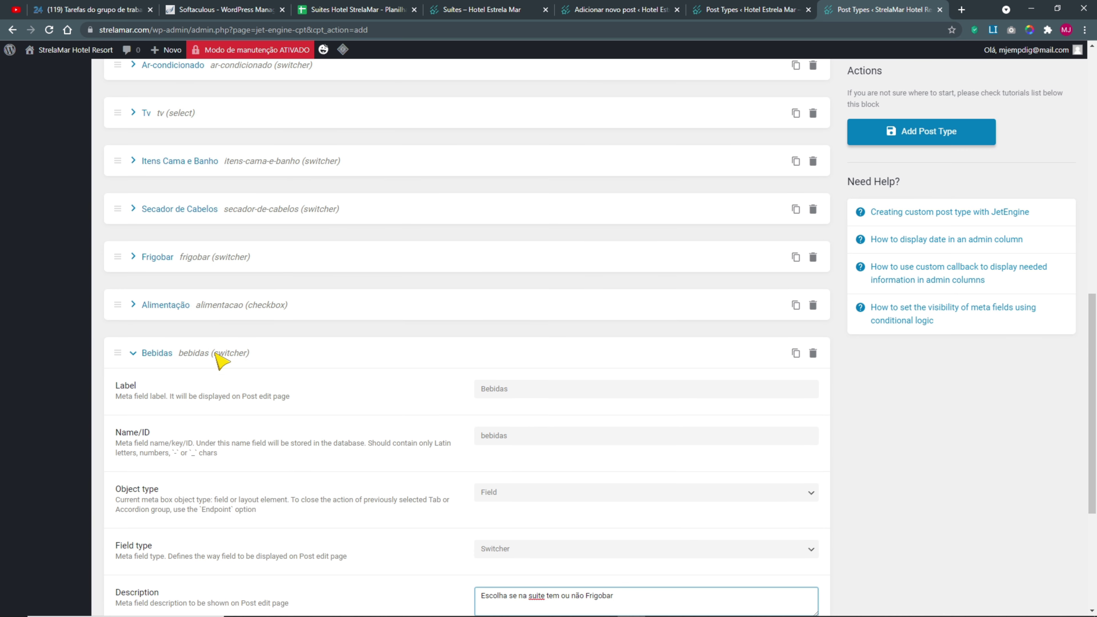
scroll(384, 429, down, 3)
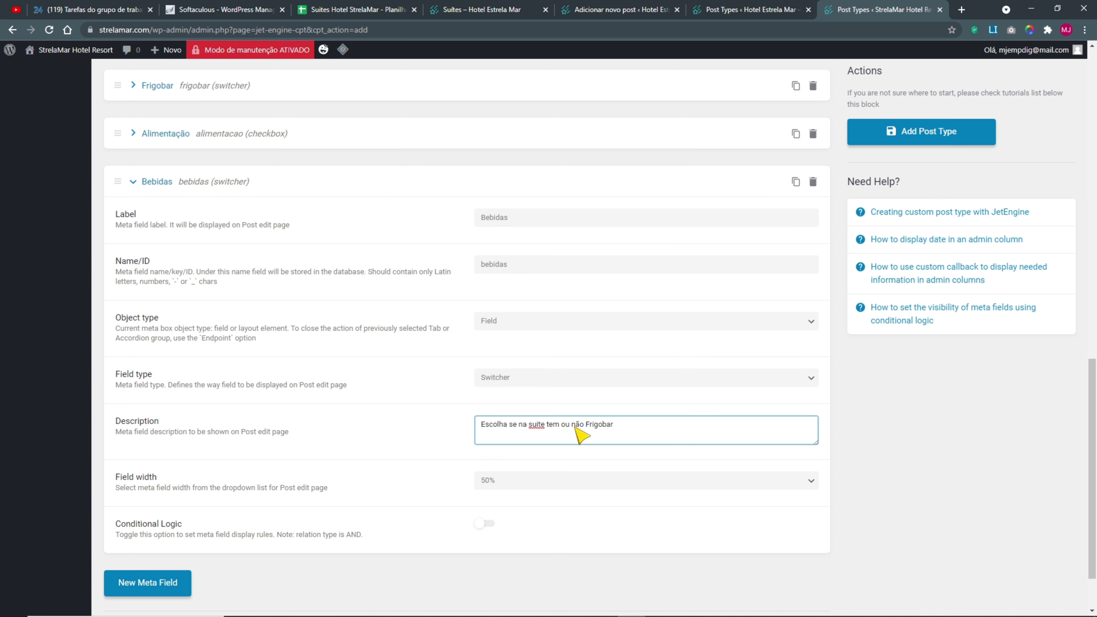
double_click(602, 426)
text(Bebidas)
scroll(190, 494, up, 4)
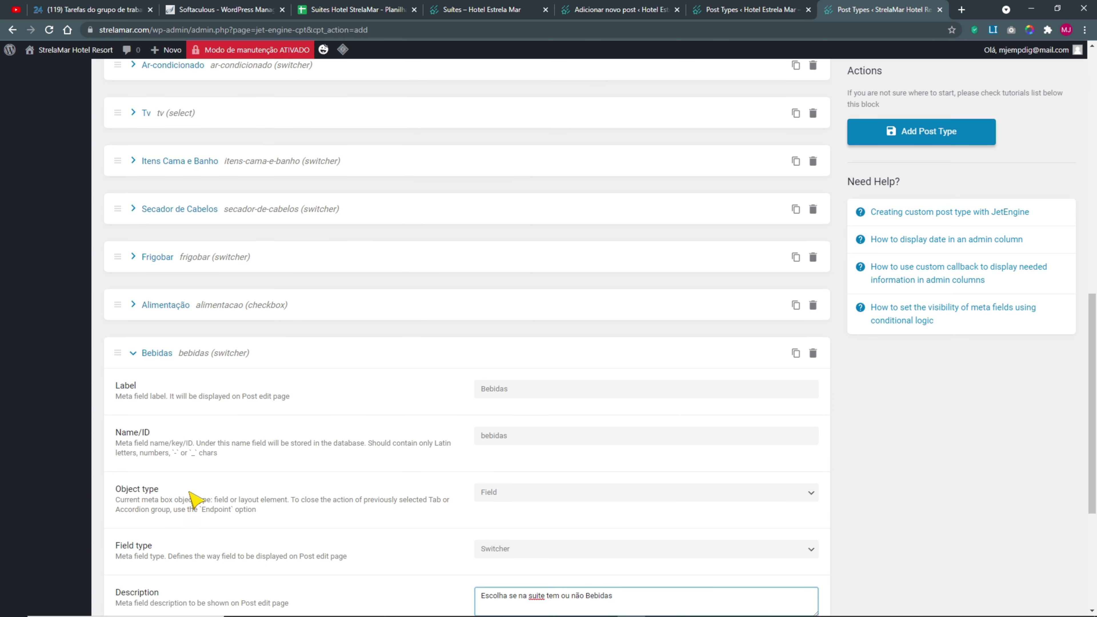
click(140, 353)
- Return to the Hotel Estrela Mar reference post type, review the Bebidas settings and collapse that field
key(ctrl+Page_Up)
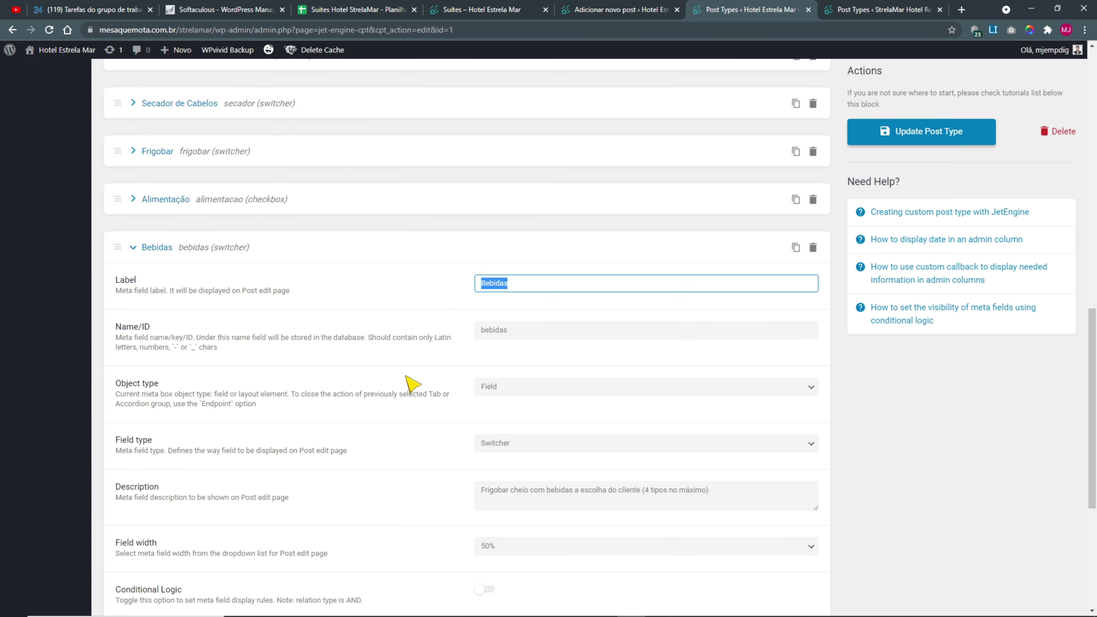
scroll(245, 372, down, 5)
scroll(244, 372, up, 5)
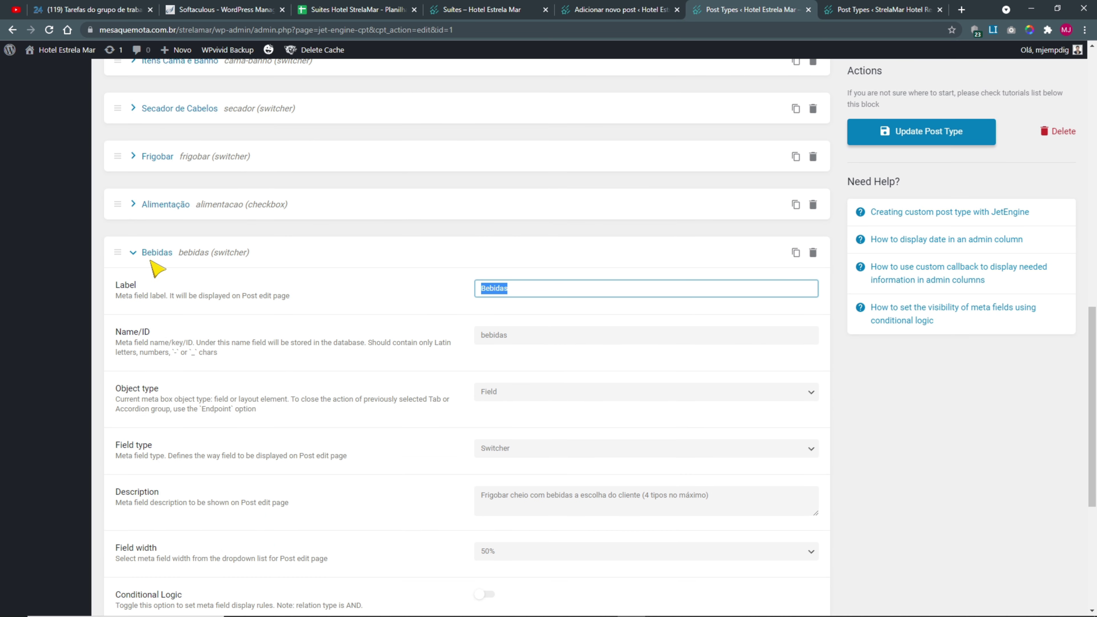
click(134, 253)
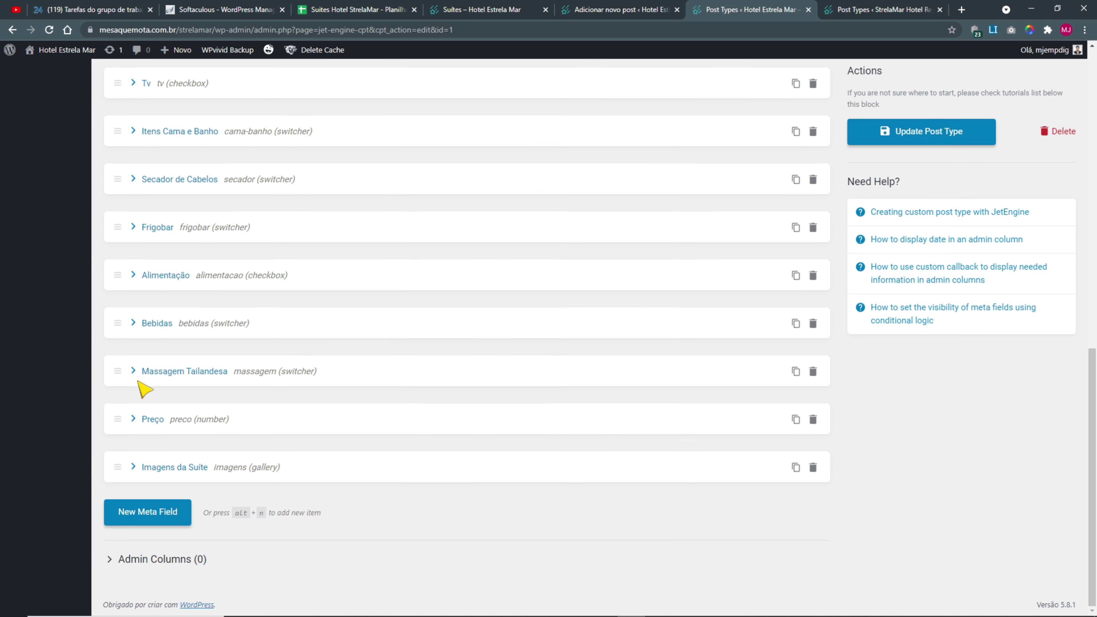
- Copy the Massagem Tailandesa field's label from the reference and return to the StrelaMar post type
click(135, 370)
drag(568, 343, 430, 338)
key(ctrl+c)
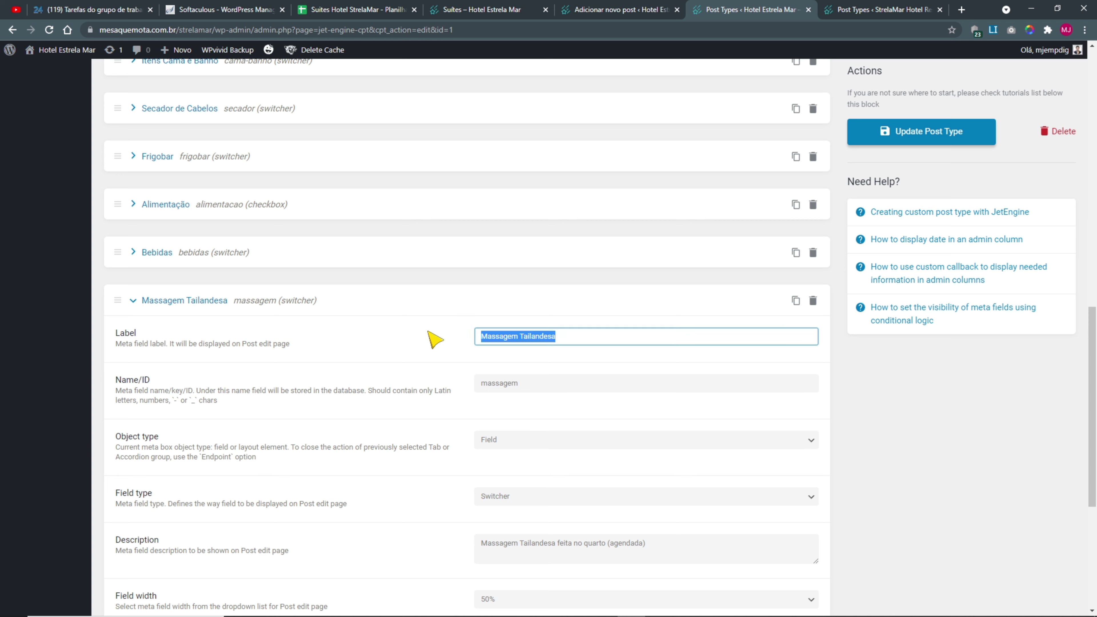
click(827, 15)
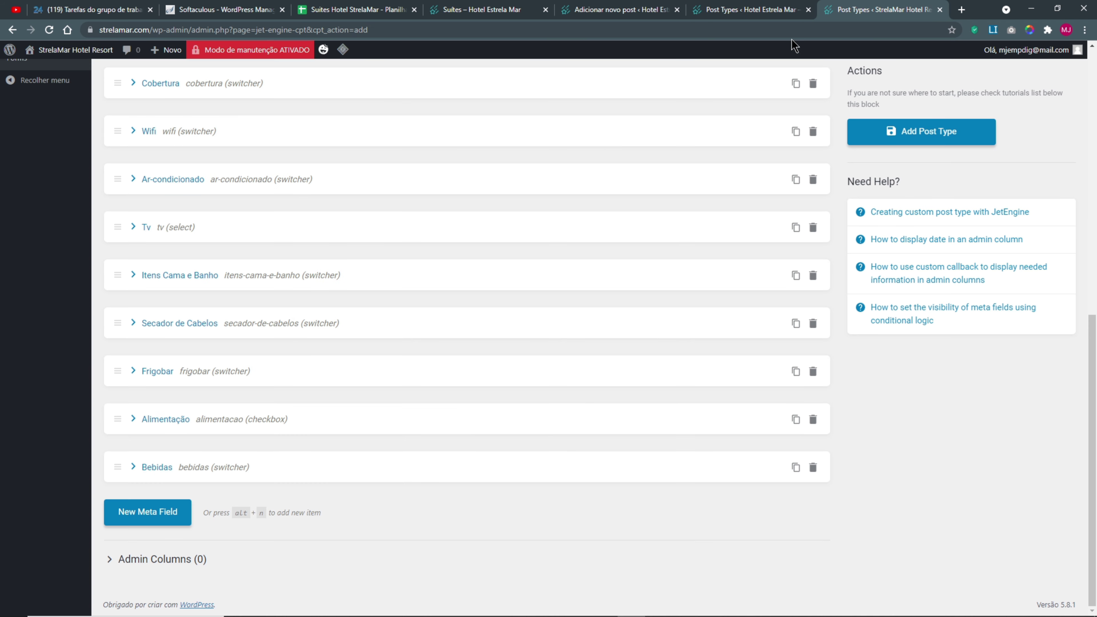
click(154, 511)
scroll(441, 422, down, 4)
click(492, 380)
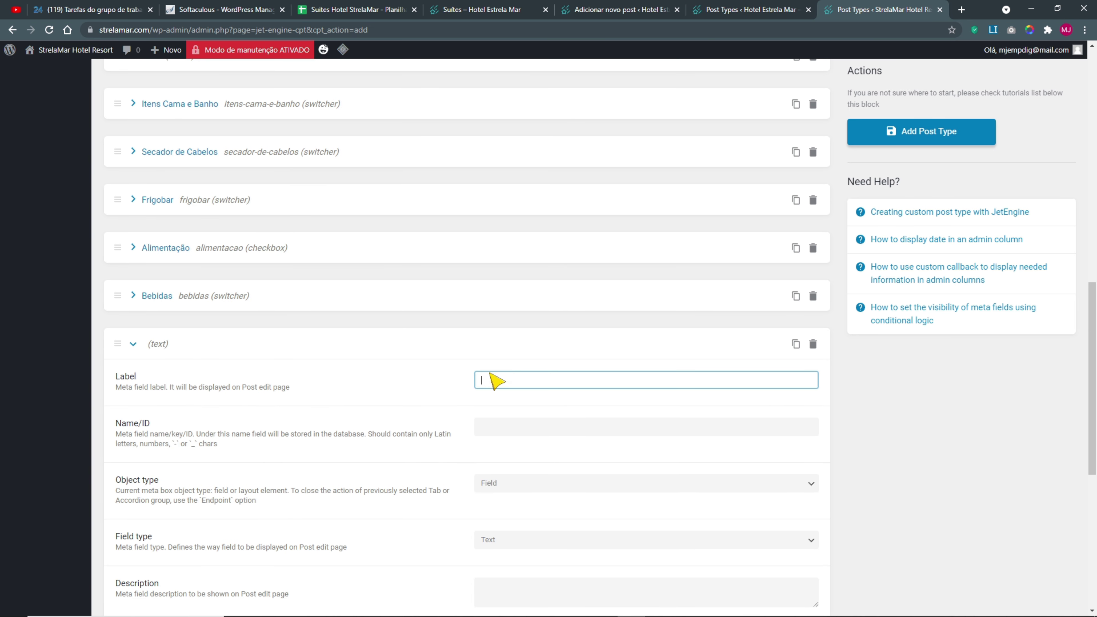
key(ctrl+v)
click(494, 426)
key(ctrl+v)
drag(632, 431, 356, 433)
key(ctrl+v)
click(481, 444)
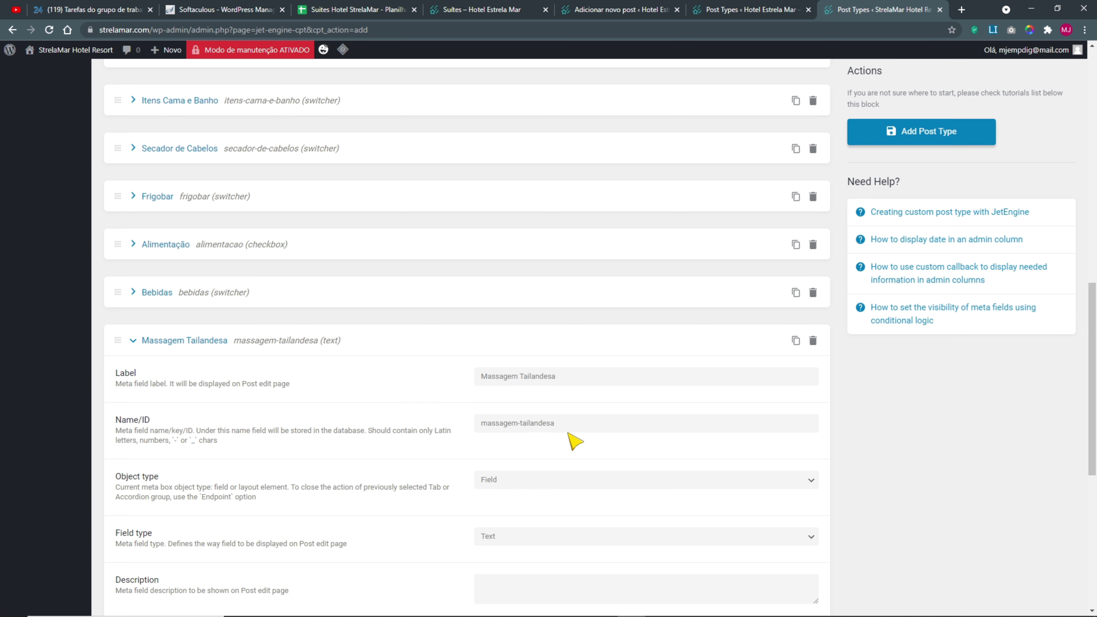
scroll(571, 441, down, 4)
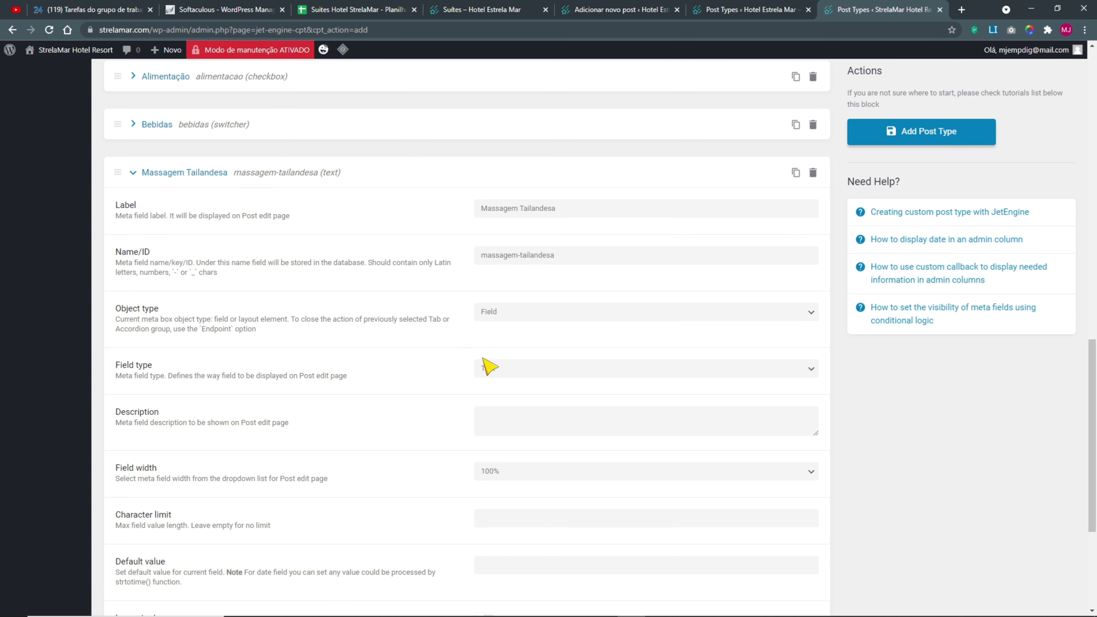
click(505, 372)
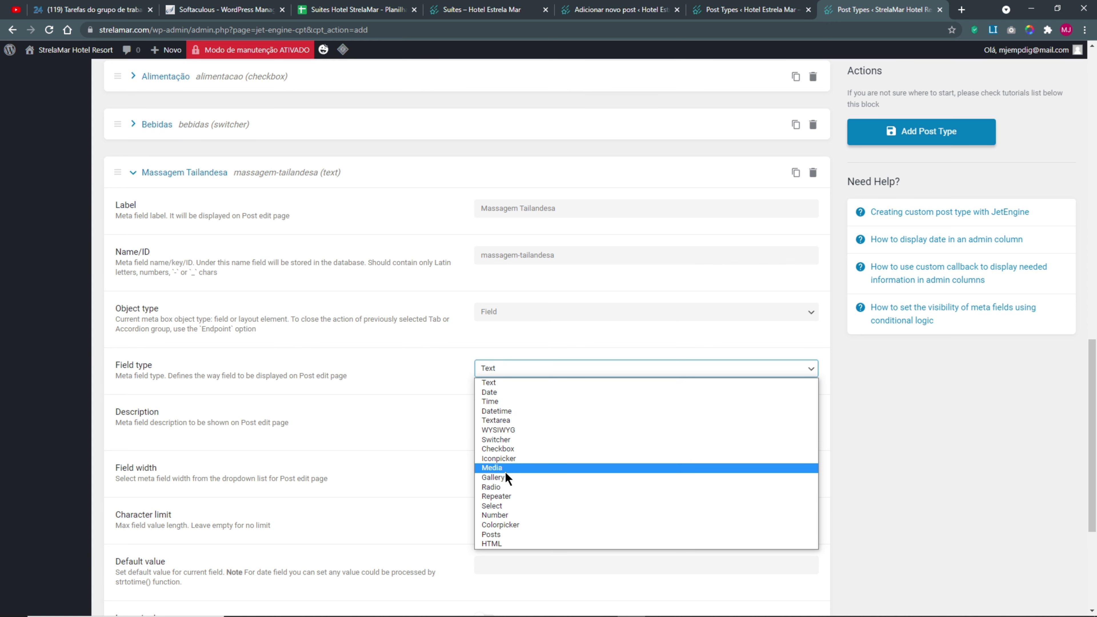
click(813, 173)
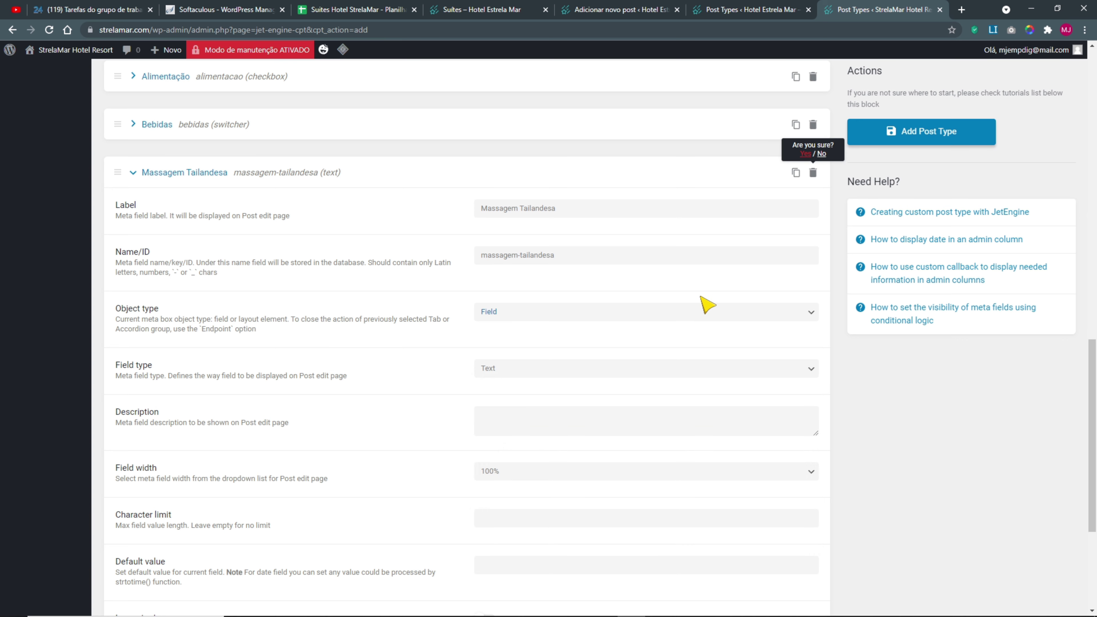
click(804, 156)
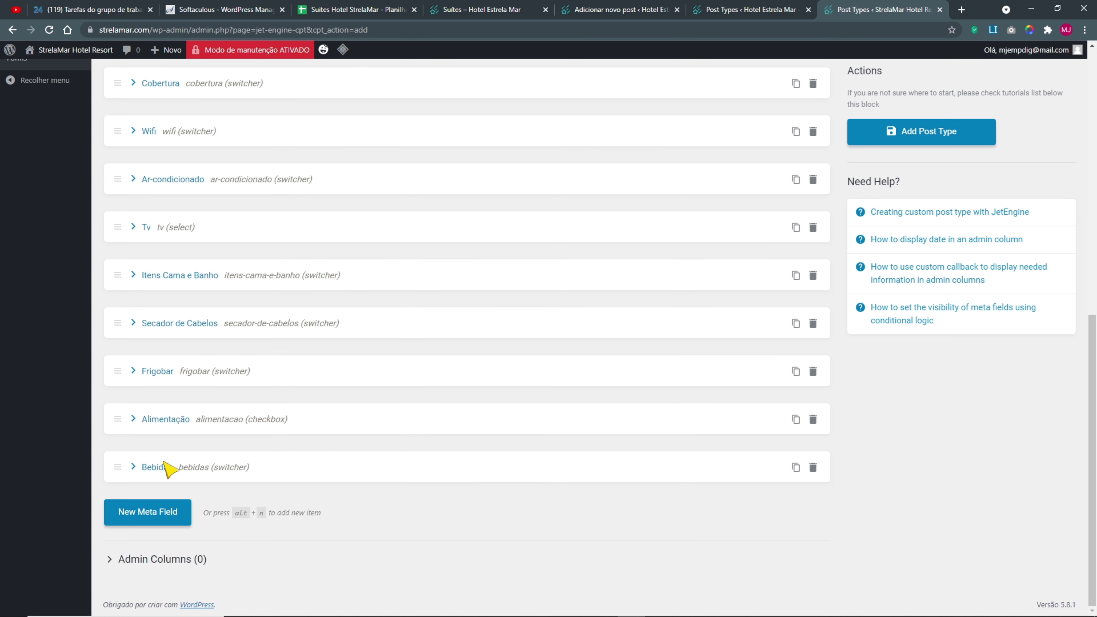
- Duplicate the Bebidas meta field and give the copy the label Massagem Tailandesa and the name/ID massagem-tailandesa
click(795, 467)
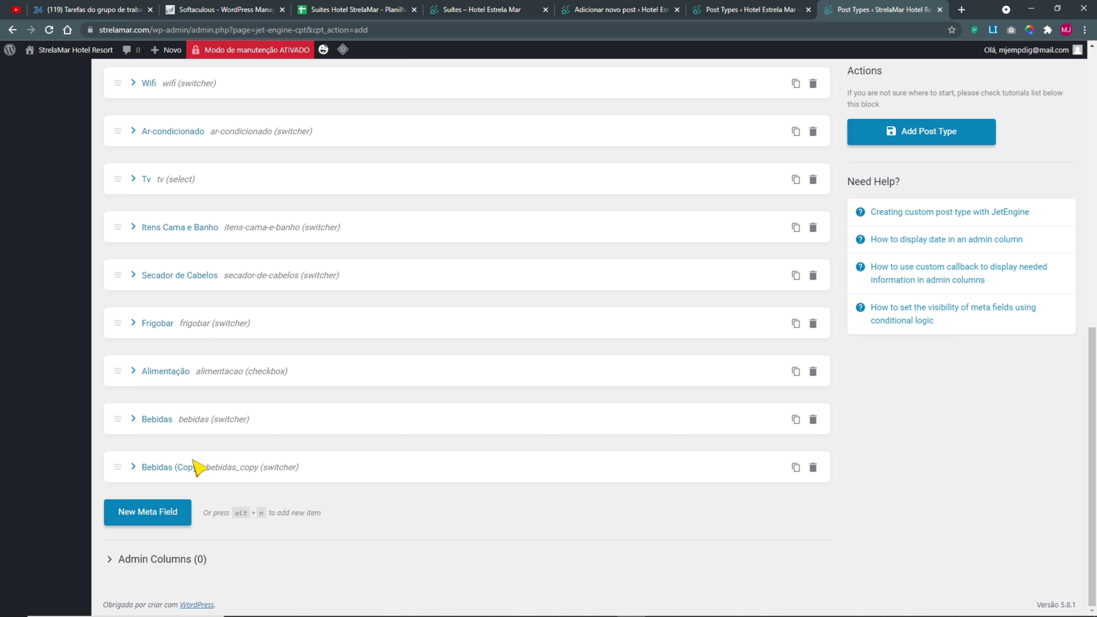
click(195, 467)
drag(547, 209, 482, 209)
key(ctrl+v)
drag(552, 256, 451, 261)
key(ctrl+v)
click(427, 367)
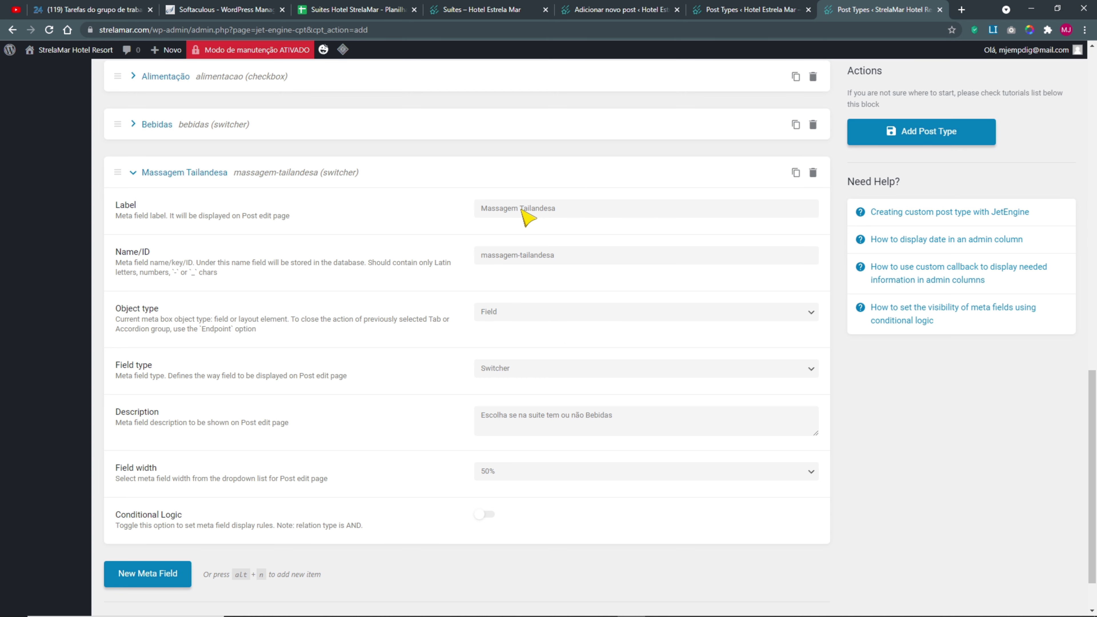
- Copy the description "Massagem Tailandesa feita no quarto (agendada)" from the reference into the new Massagem Tailandesa field and collapse the field
click(749, 9)
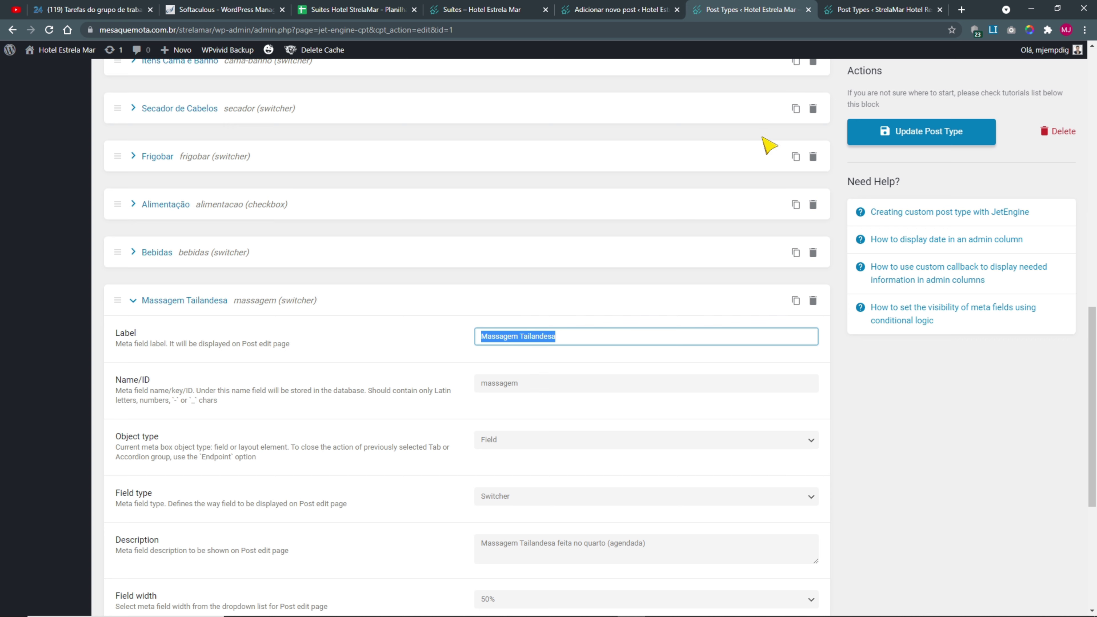
drag(661, 554, 436, 548)
key(ctrl+c)
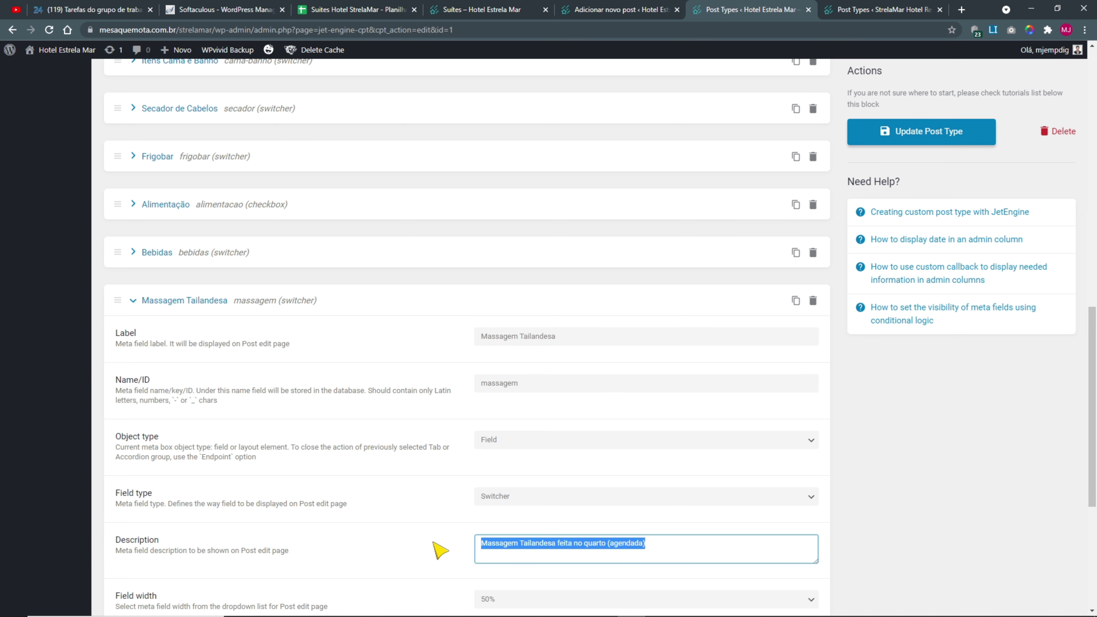
click(827, 7)
click(622, 420)
key(ctrl+v)
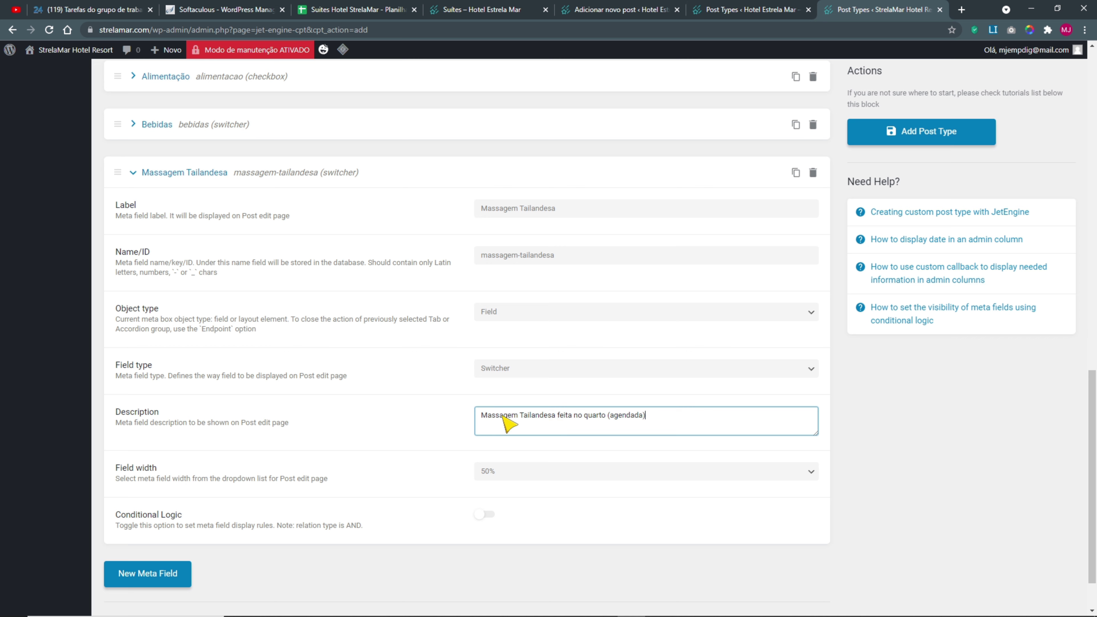
drag(656, 417, 606, 415)
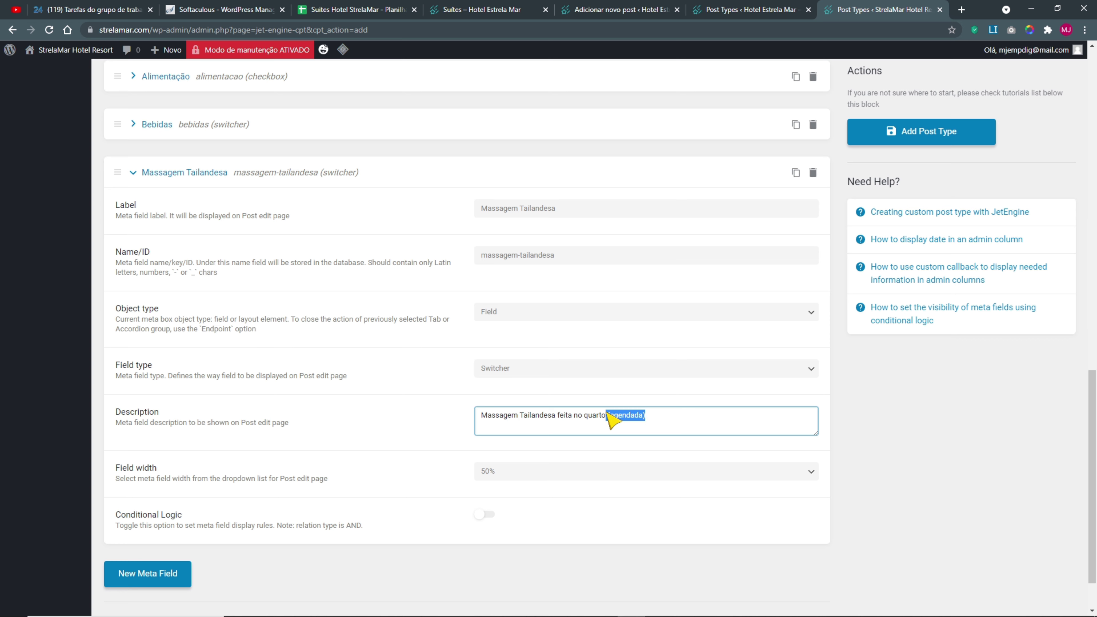
scroll(345, 448, up, 5)
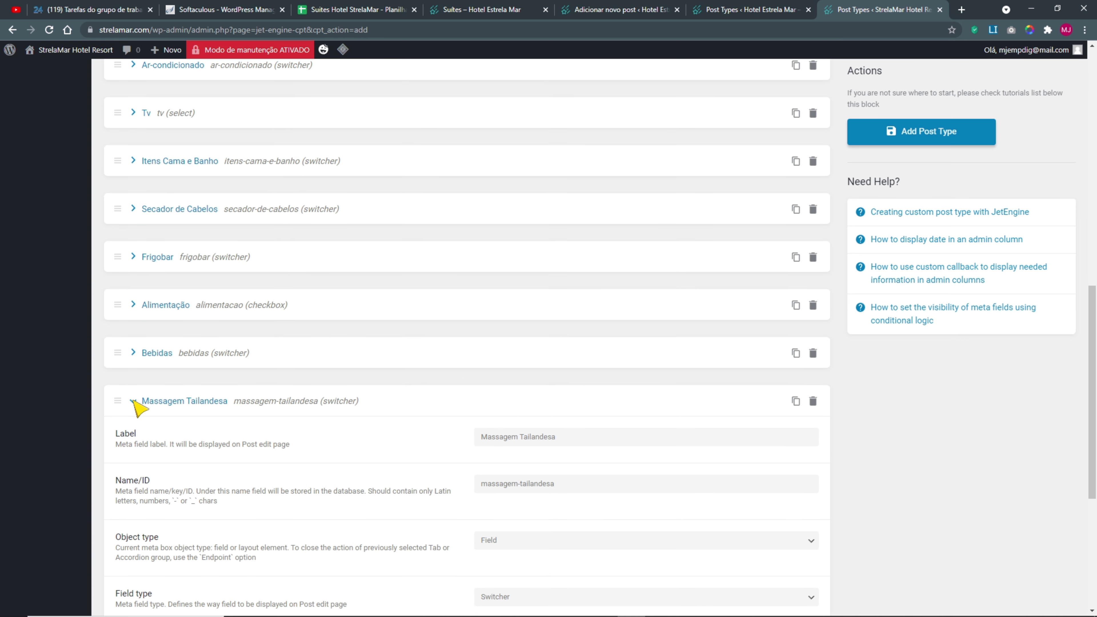
click(137, 406)
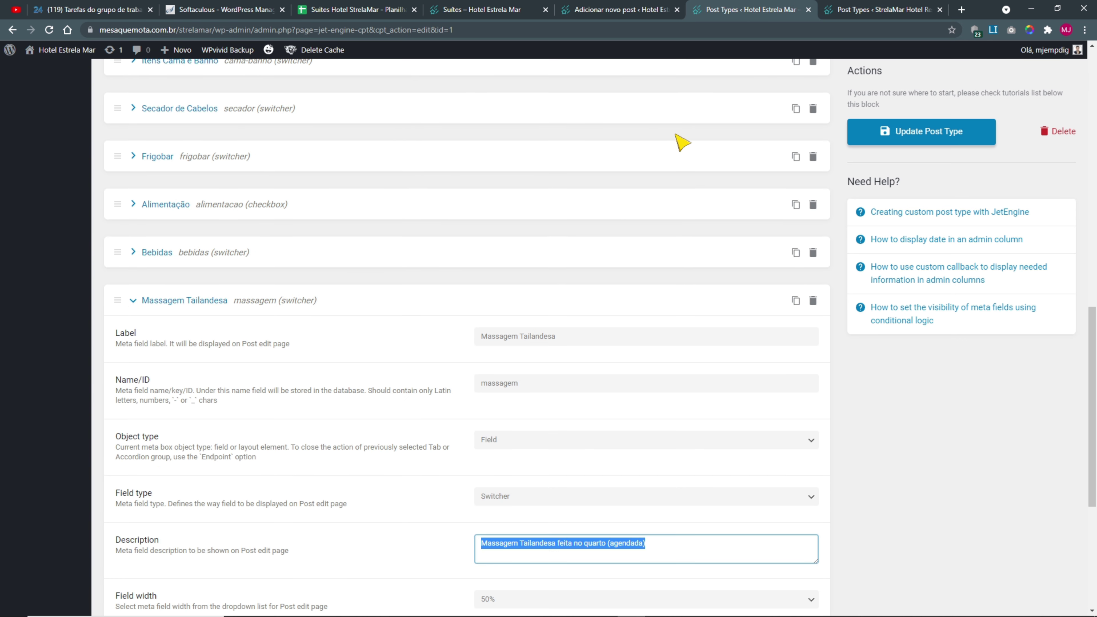
- In the reference, collapse Massagem Tailandesa and check the Preço field's label and settings, returning to the StrelaMar meta field list
scroll(129, 142, down, 3)
click(137, 184)
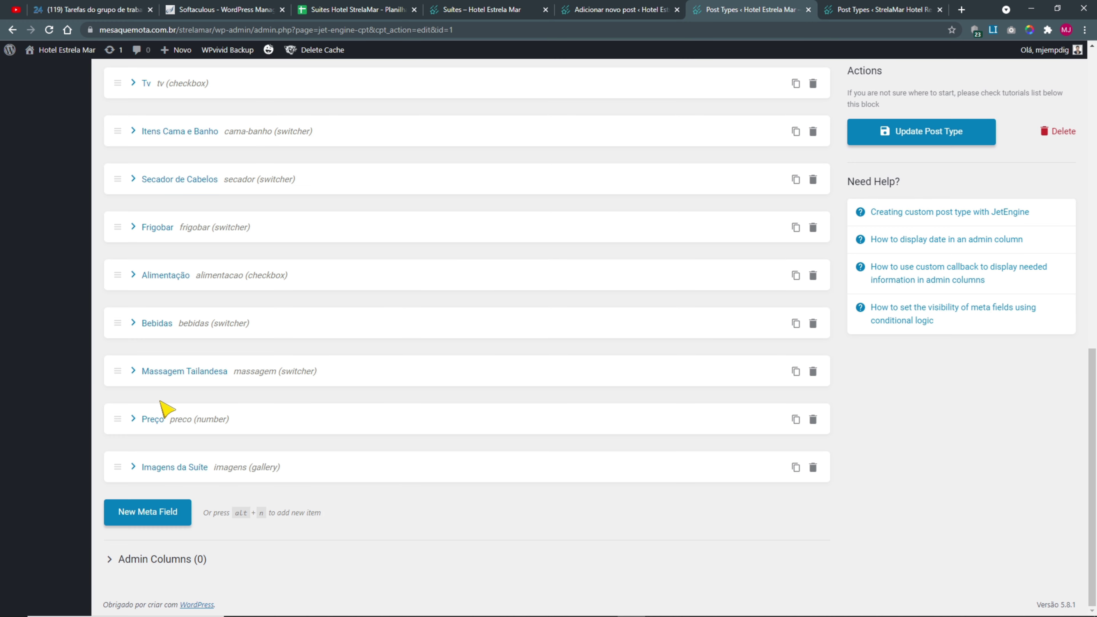
click(133, 418)
scroll(139, 427, down, 8)
scroll(647, 518, up, 4)
drag(500, 270, 477, 271)
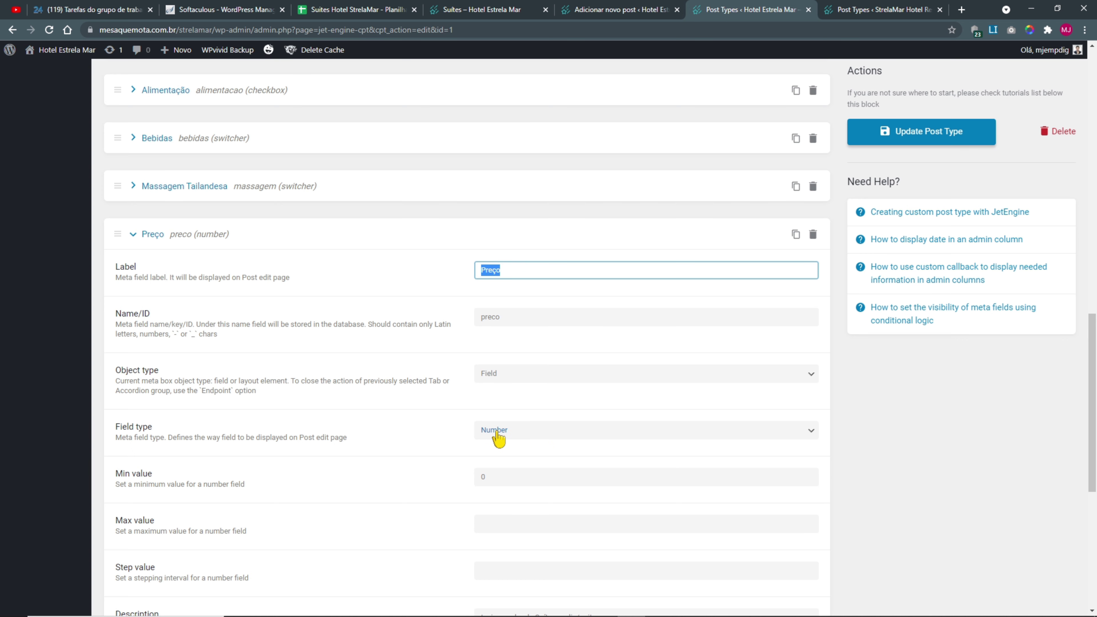
click(877, 10)
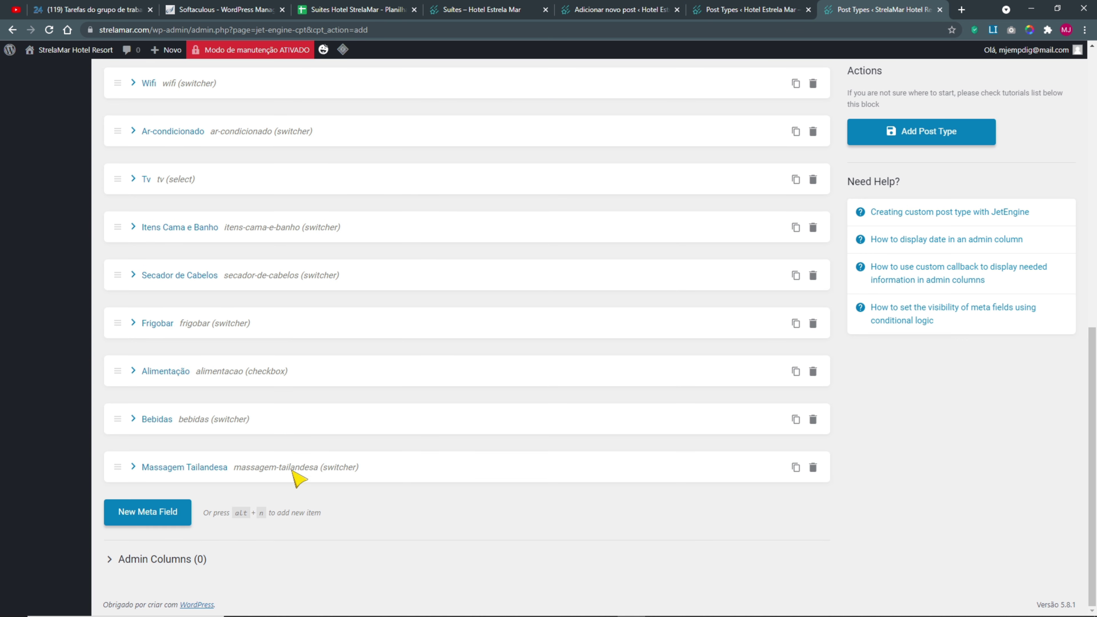
scroll(472, 350, up, 4)
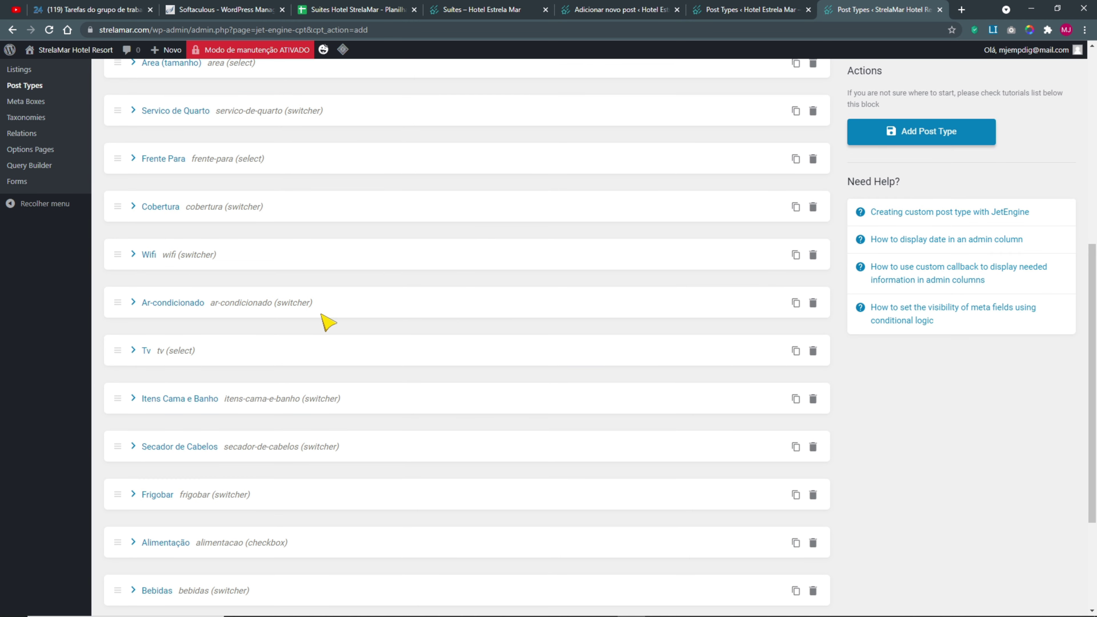
- Add a new meta field to the StrelaMar post type with the label Preço and the name/ID preco
scroll(327, 322, up, 3)
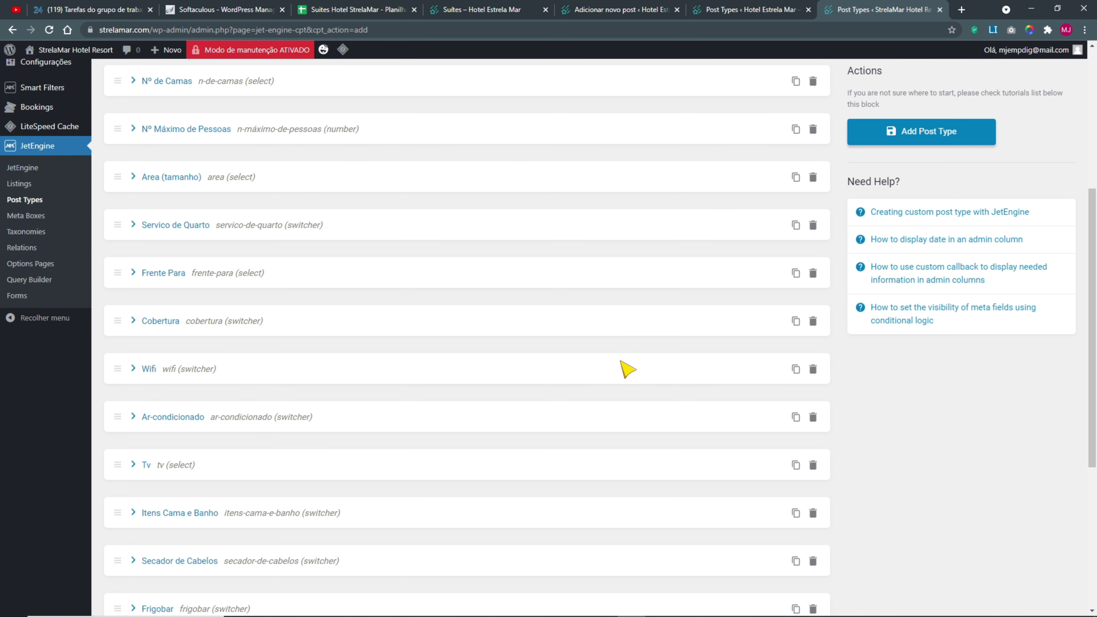
scroll(636, 373, down, 7)
click(142, 580)
scroll(404, 406, down, 2)
click(490, 324)
text(Preço)
click(514, 369)
click(493, 408)
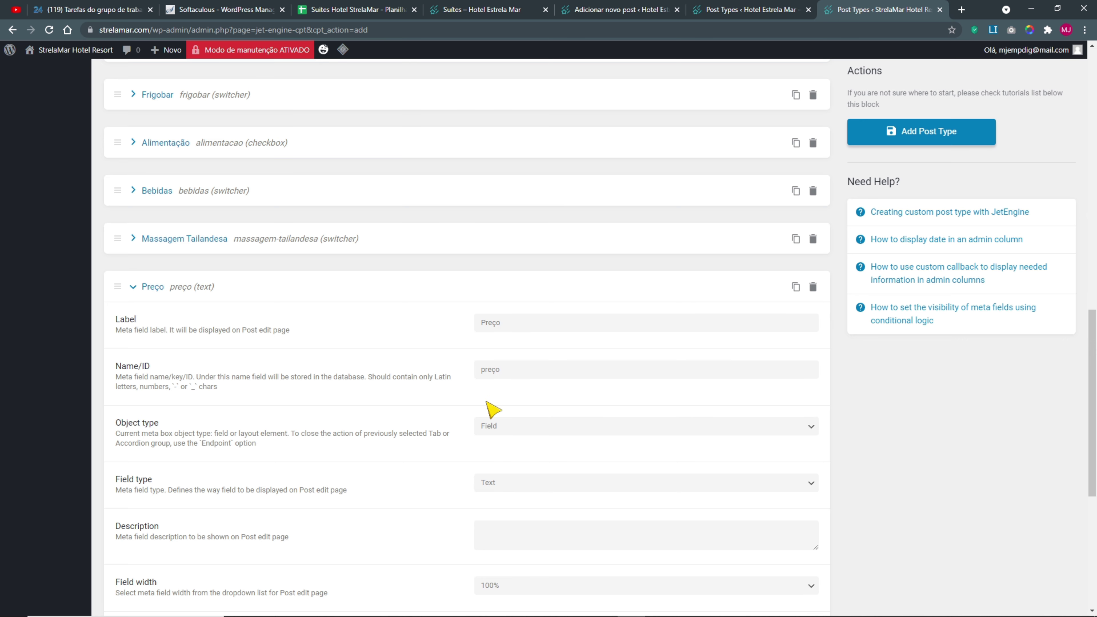
drag(492, 370, 496, 372)
text(c)
click(521, 411)
scroll(507, 441, down, 2)
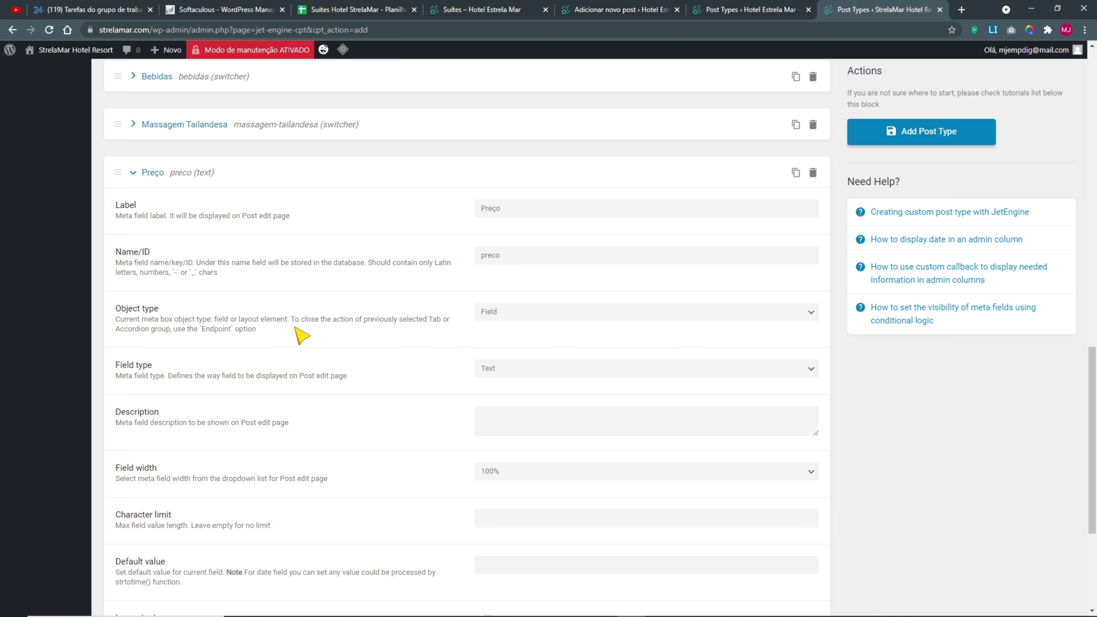
- Set the Preço field's type to Number with a minimum value of 0
click(510, 372)
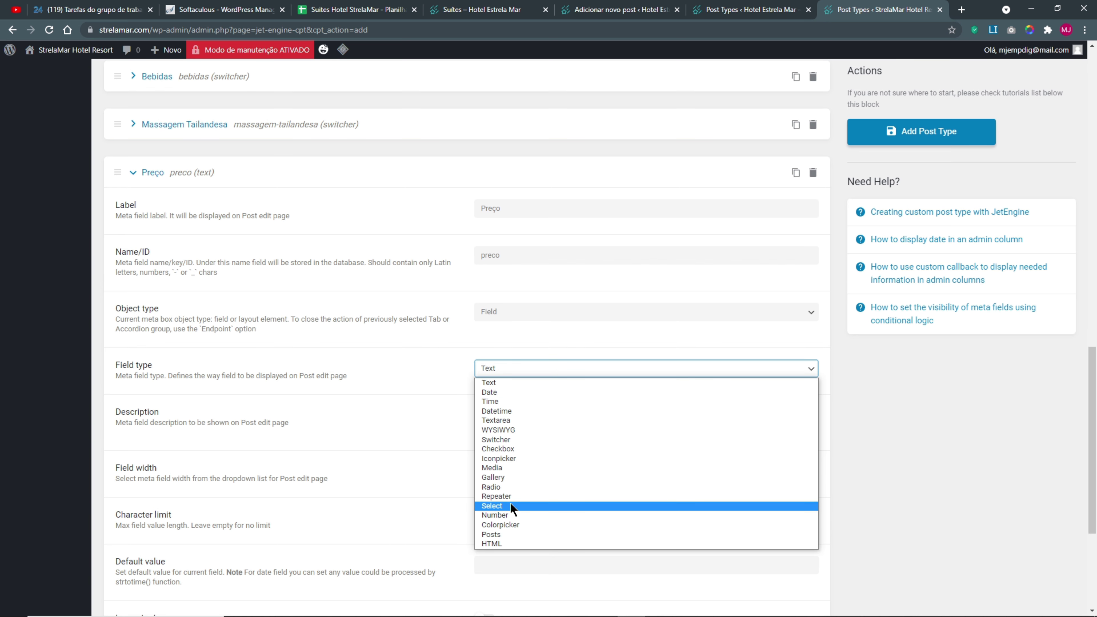
click(505, 514)
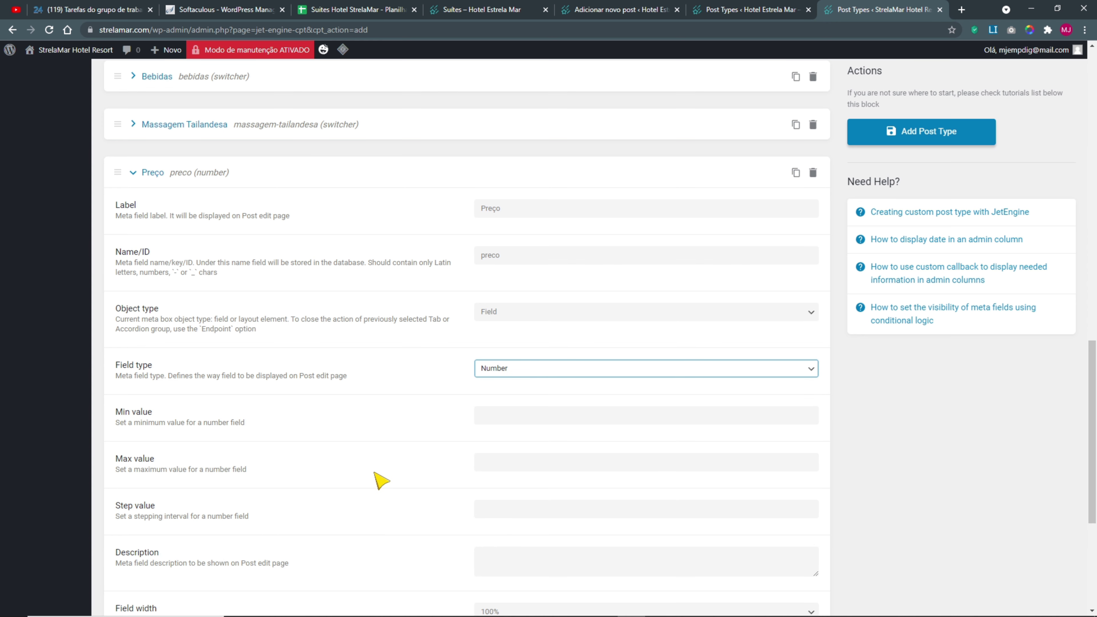
click(528, 415)
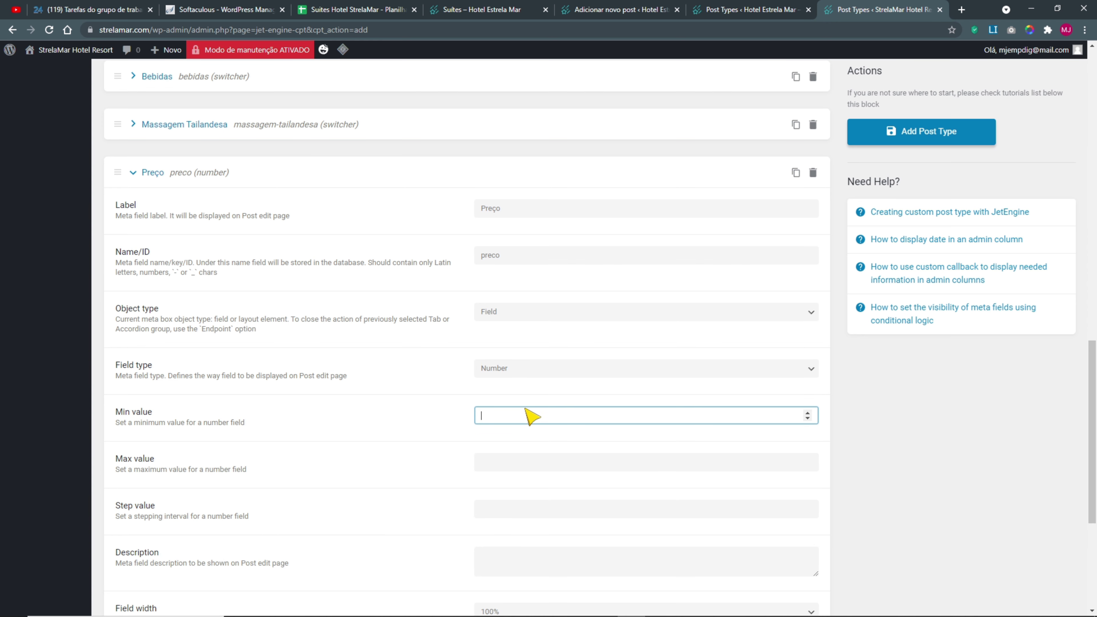
text(0)
click(531, 464)
scroll(315, 480, down, 1)
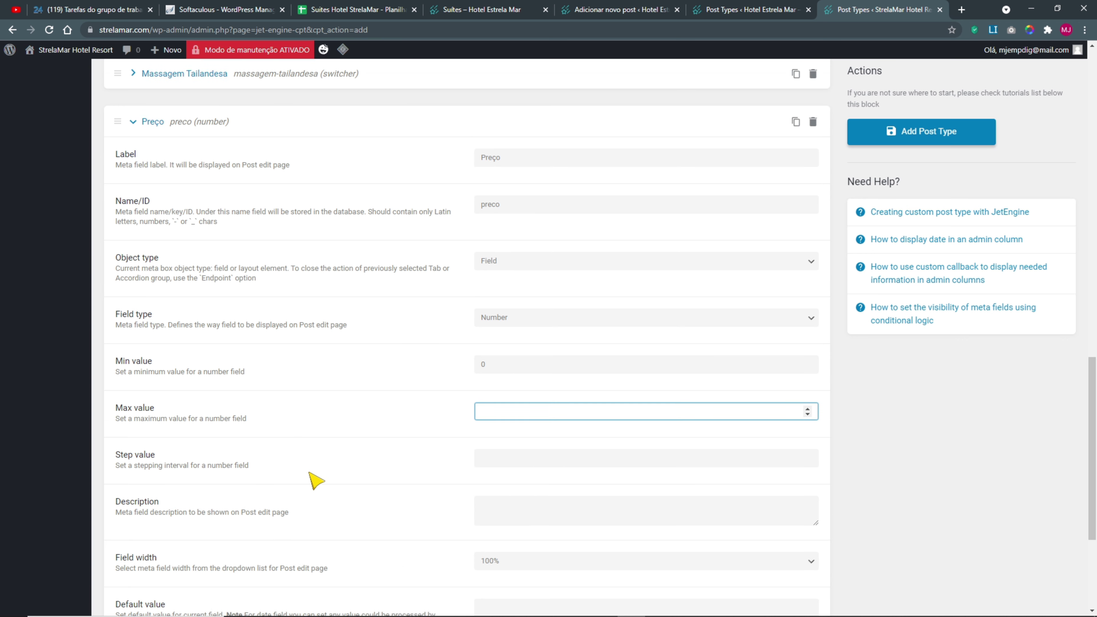
- Copy the description "Insira o valor da Suíte por dia/noite" from the reference into the new Preço field
scroll(315, 480, down, 2)
scroll(235, 399, down, 1)
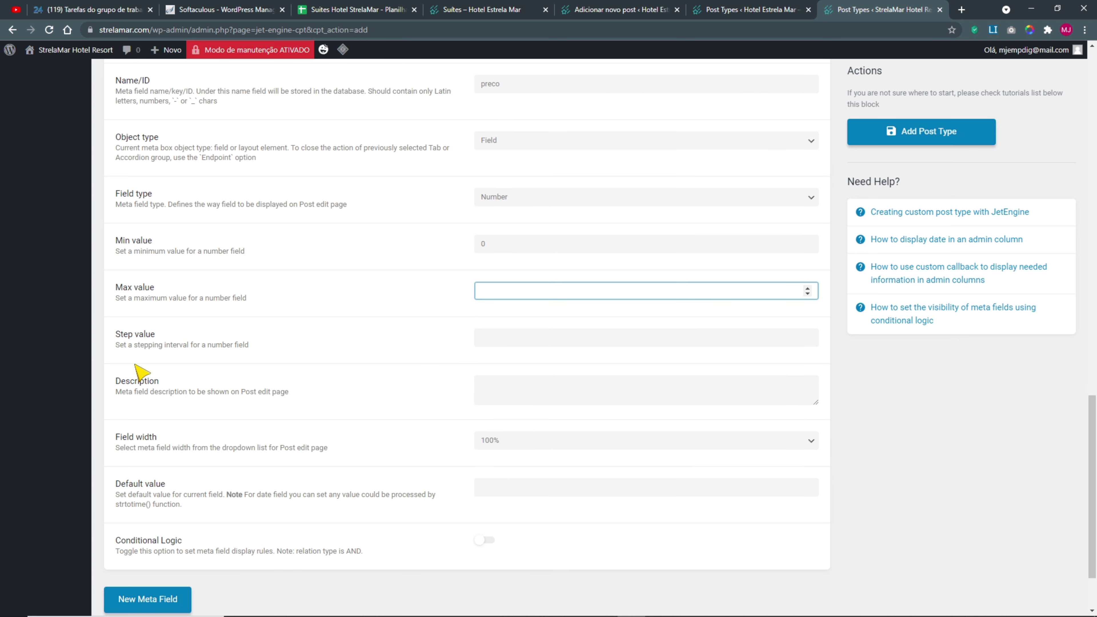
click(487, 387)
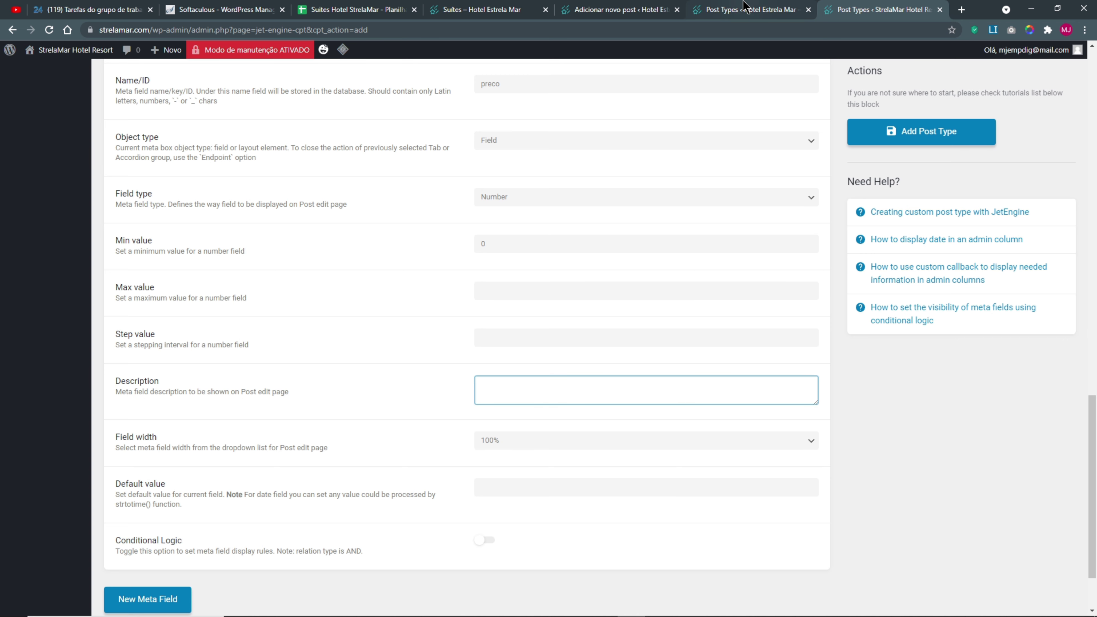
click(746, 10)
scroll(659, 415, down, 5)
drag(618, 399, 449, 394)
key(ctrl+c)
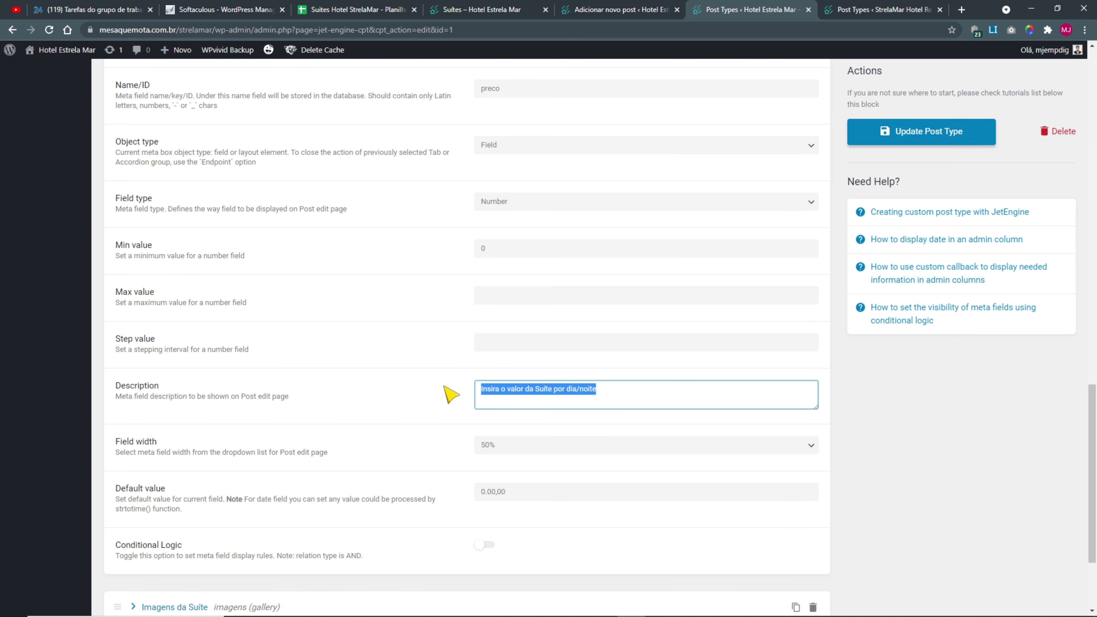
click(885, 9)
key(ctrl+v)
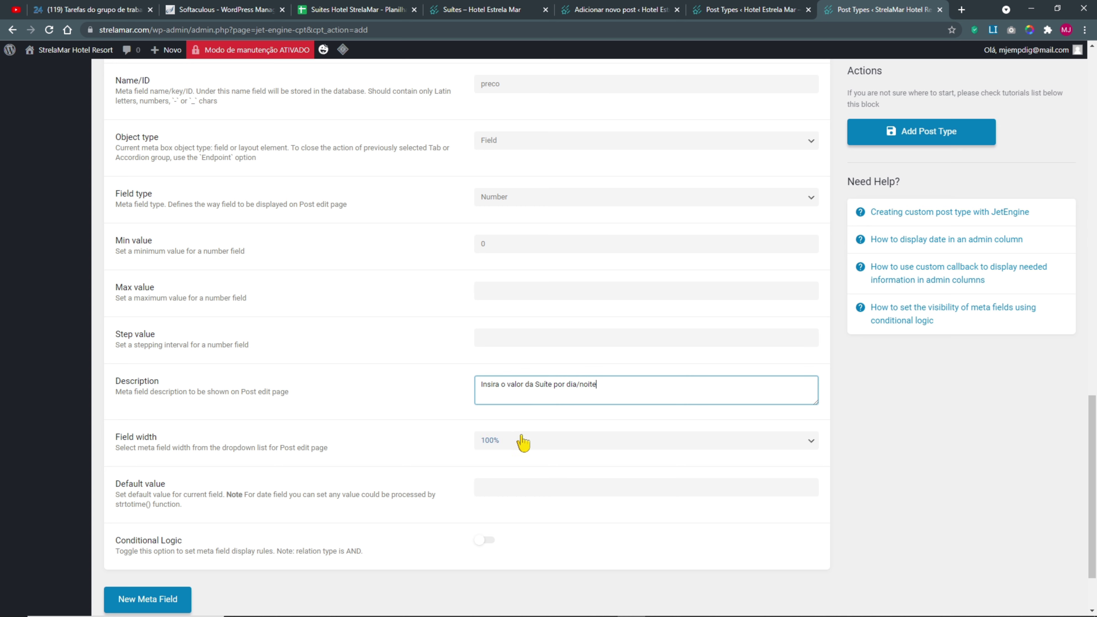
- Set the Preço field's width to 50% and collapse the field
click(521, 440)
click(513, 492)
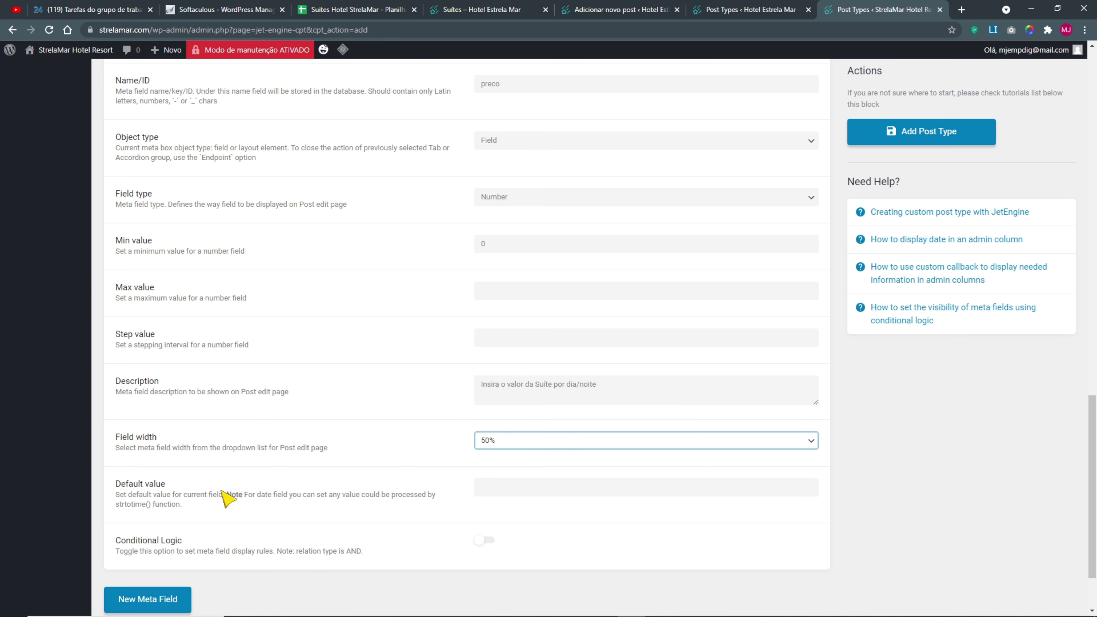
scroll(222, 467, up, 5)
scroll(217, 458, up, 5)
click(133, 515)
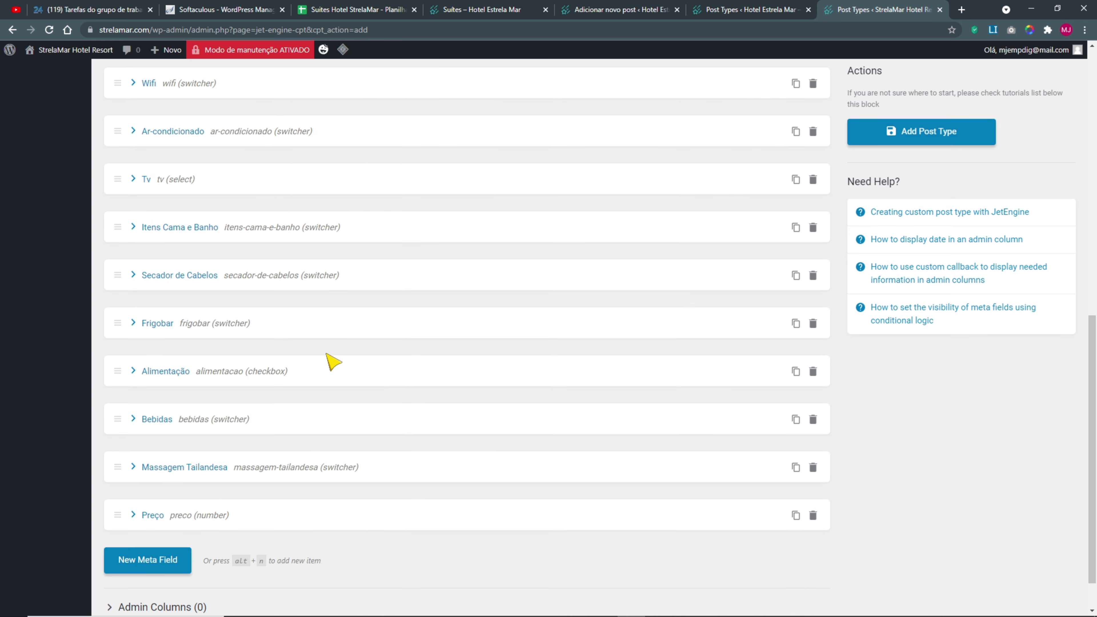
- Check the reference Preço field's default value, enter 0.00,00 as the default in the new Preço field, and collapse it
click(755, 10)
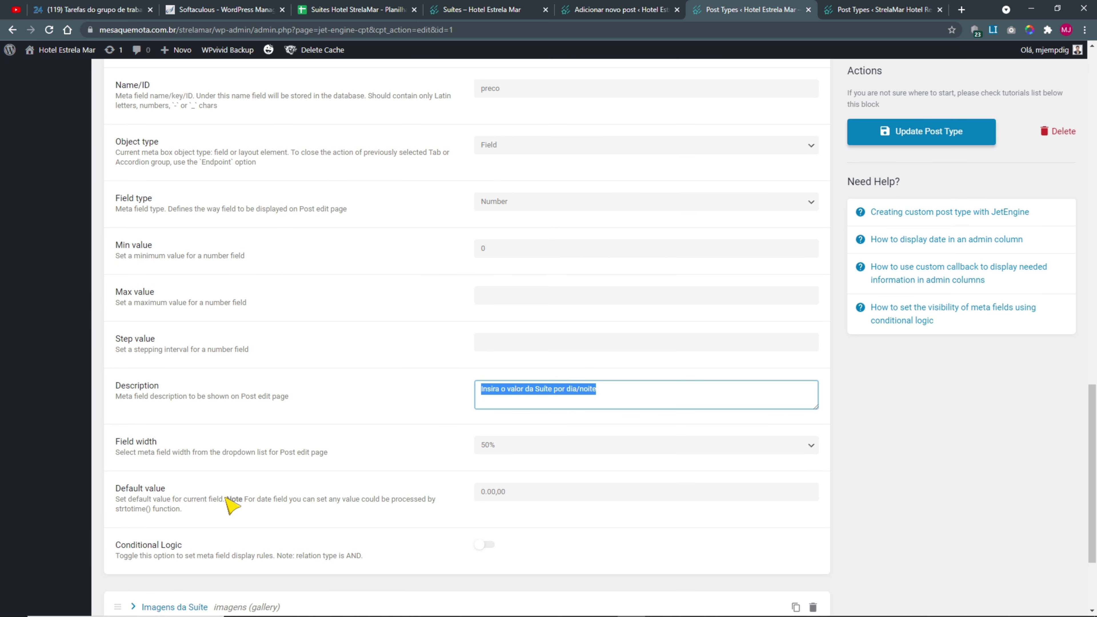
click(502, 493)
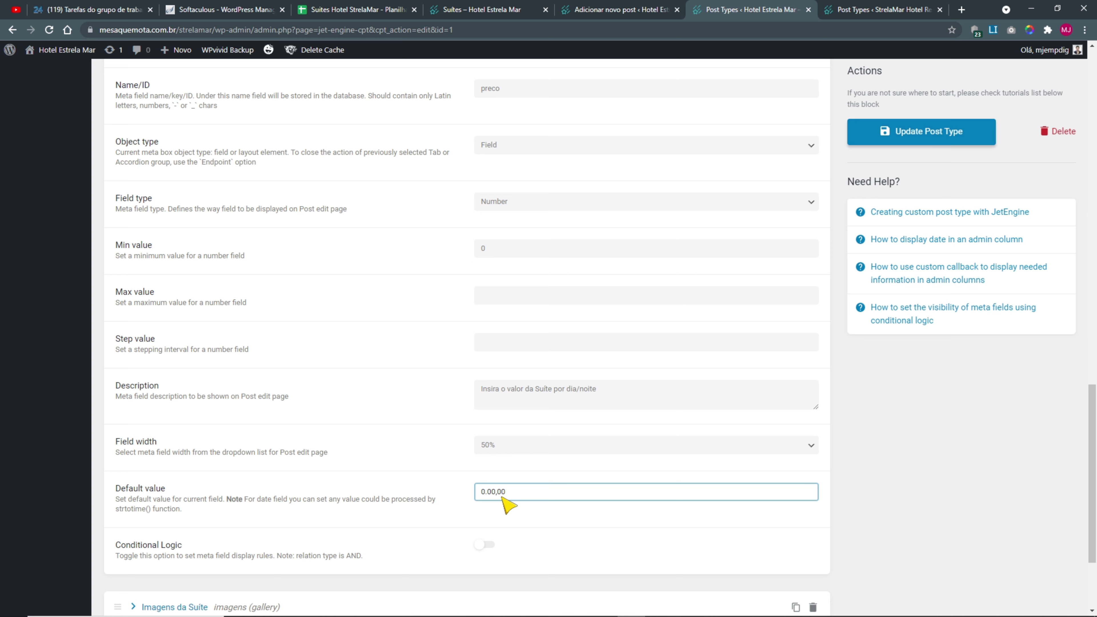
drag(528, 499, 448, 495)
click(868, 9)
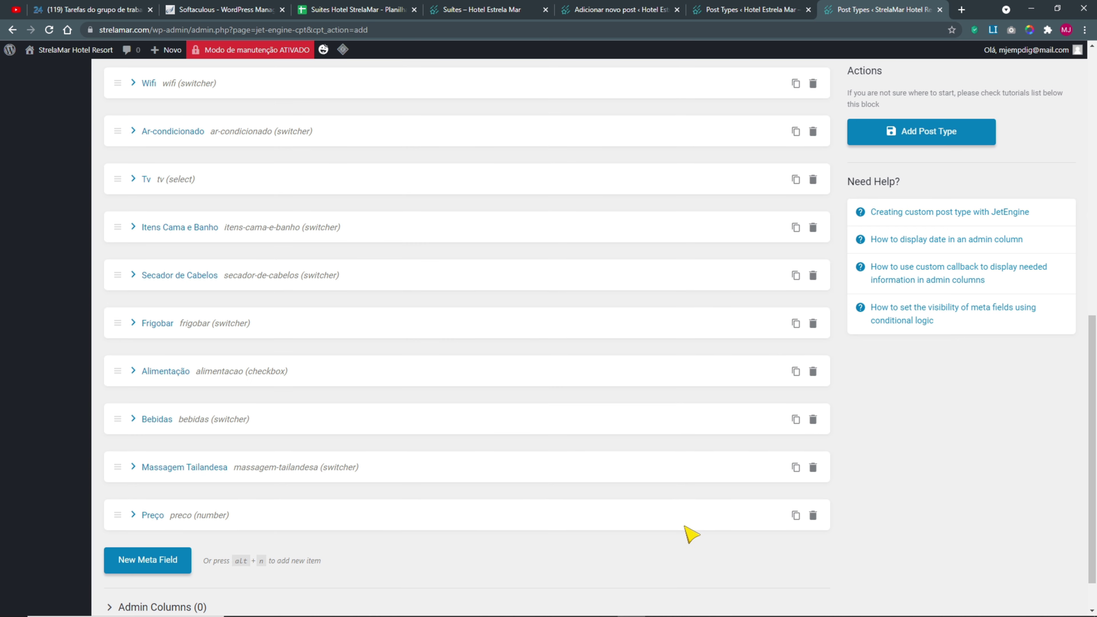
click(133, 518)
scroll(502, 473, down, 8)
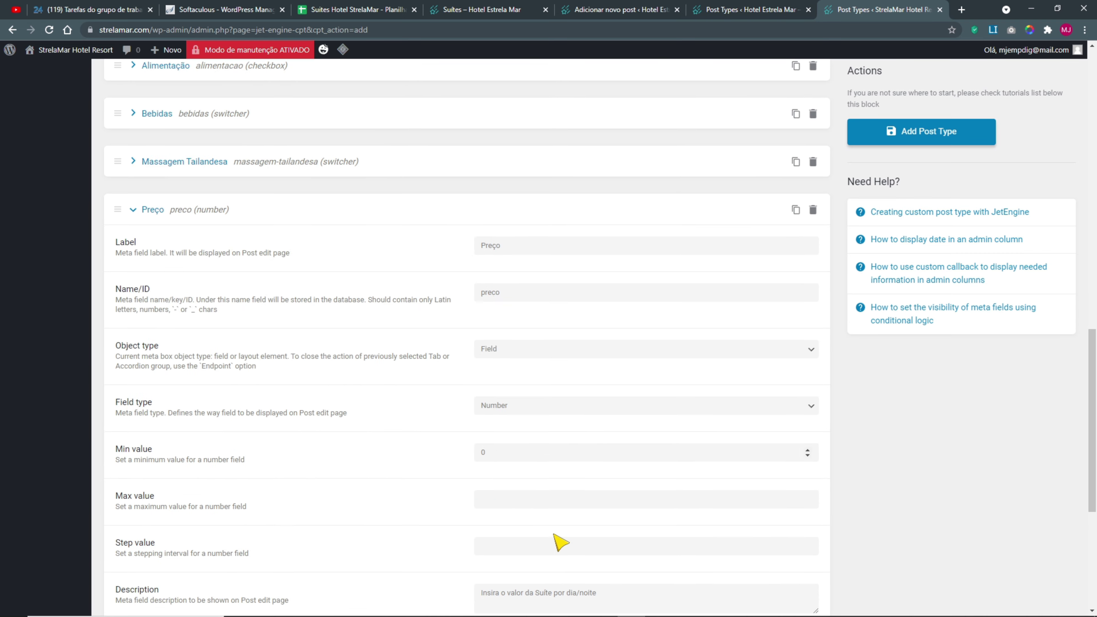
scroll(565, 545, down, 4)
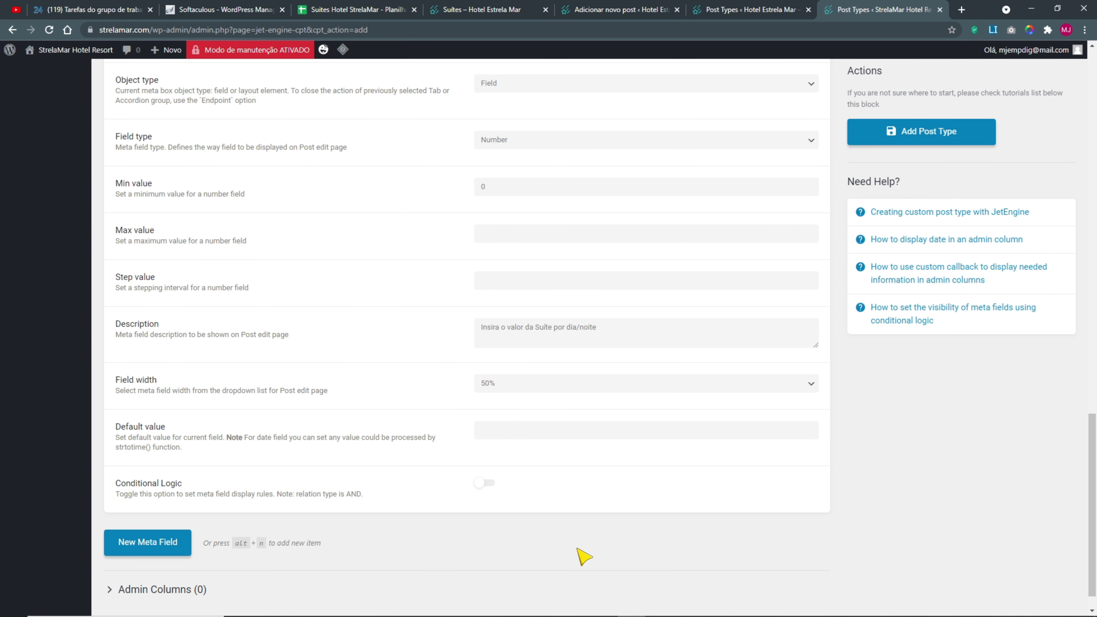
click(509, 431)
text(0.00,00)
scroll(322, 447, up, 5)
scroll(319, 442, up, 3)
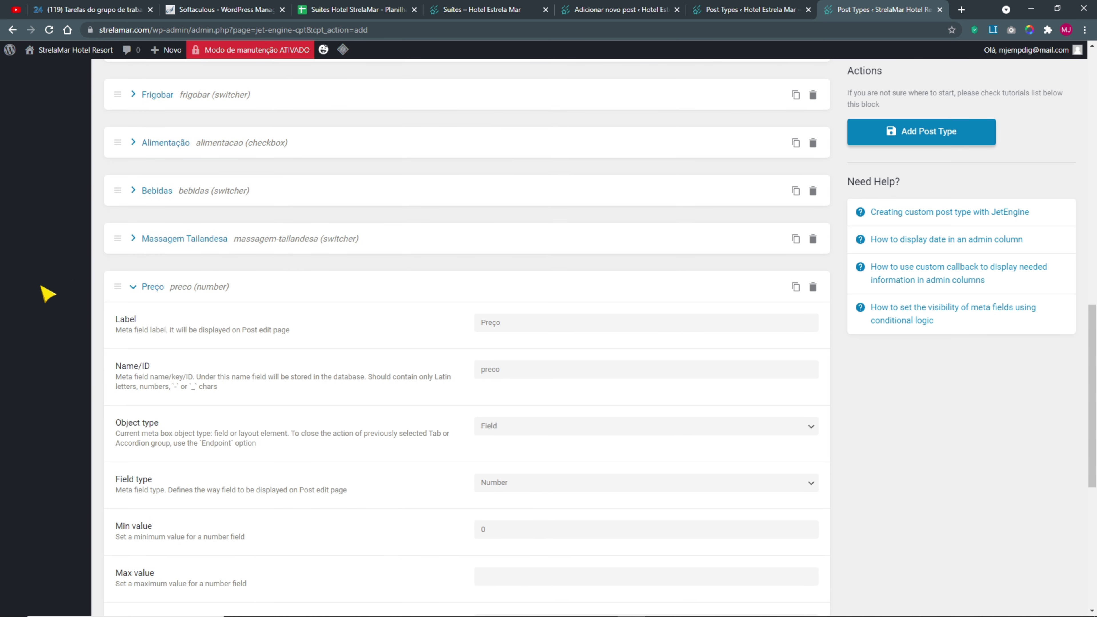
click(134, 287)
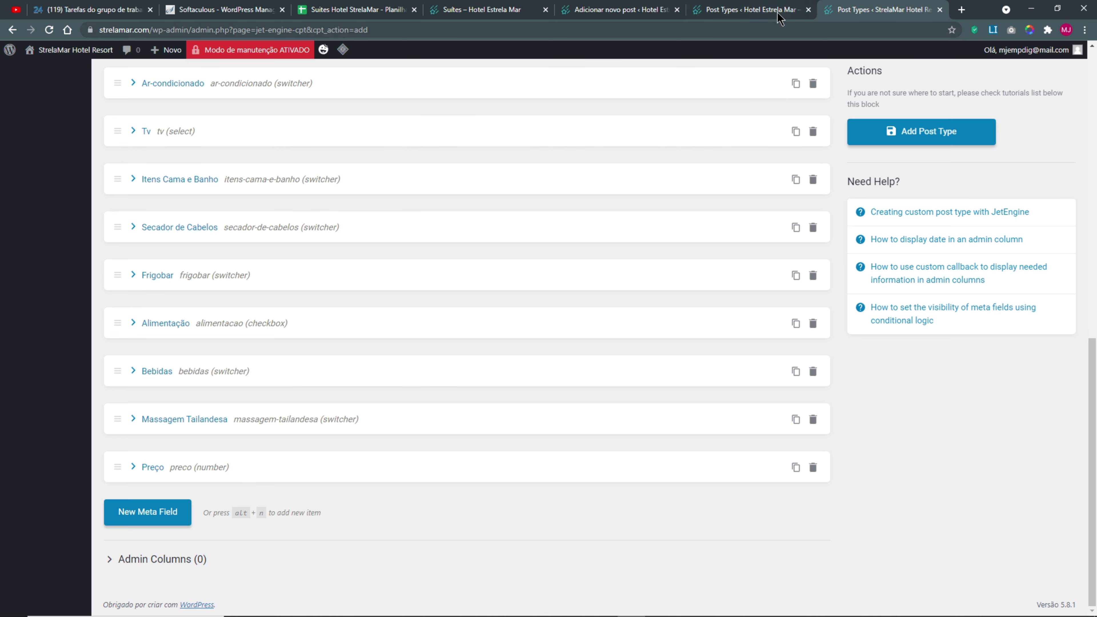
- In the reference, collapse Preço, copy the label of the Imagens da Suíte field, and return to the StrelaMar post type
click(784, 19)
scroll(537, 486, down, 3)
scroll(448, 436, up, 8)
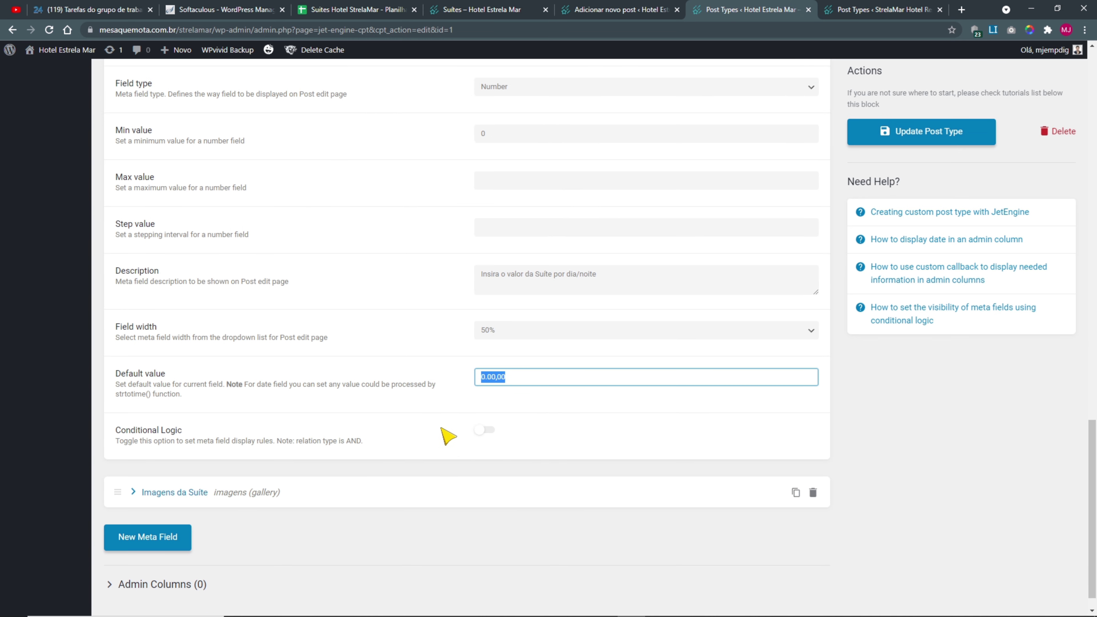
click(138, 208)
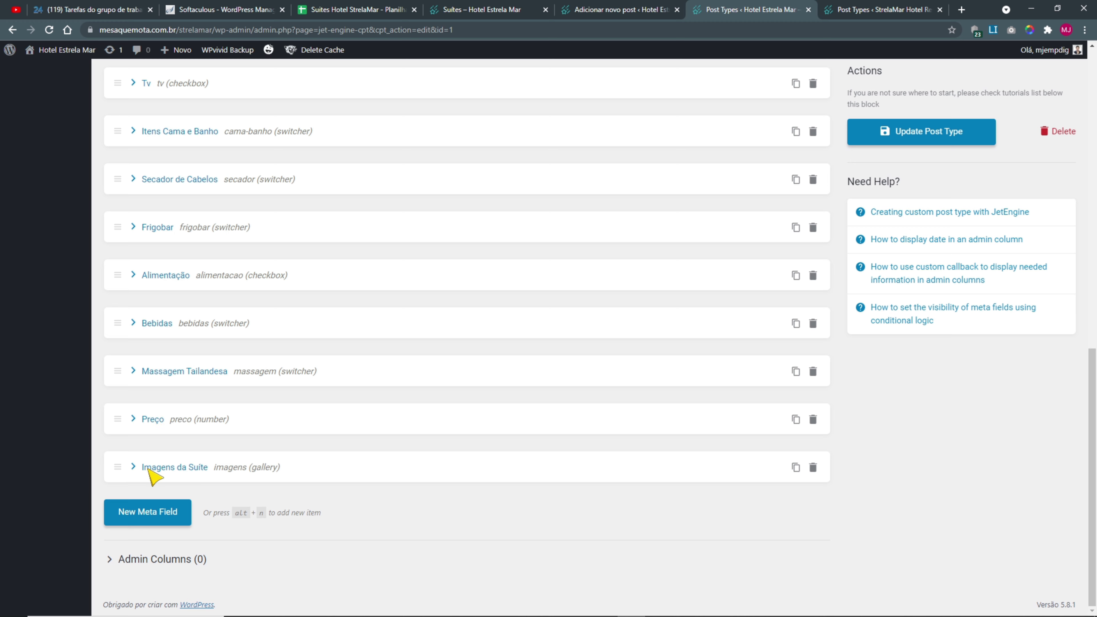
click(135, 468)
scroll(178, 473, down, 8)
scroll(543, 294, up, 3)
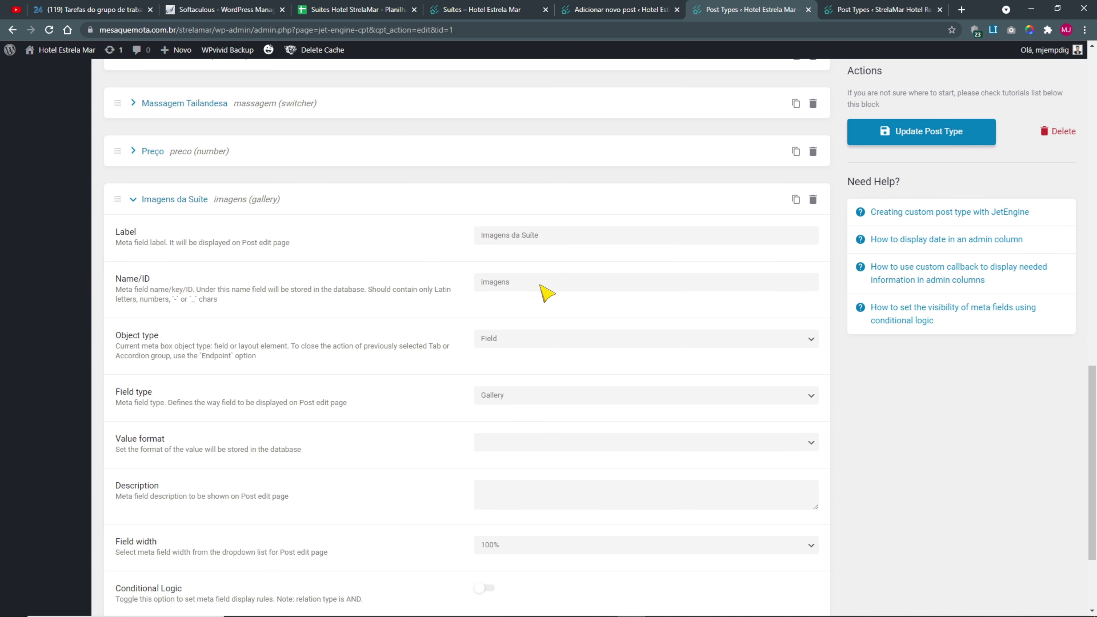
drag(560, 241, 436, 238)
key(ctrl+c)
click(846, 15)
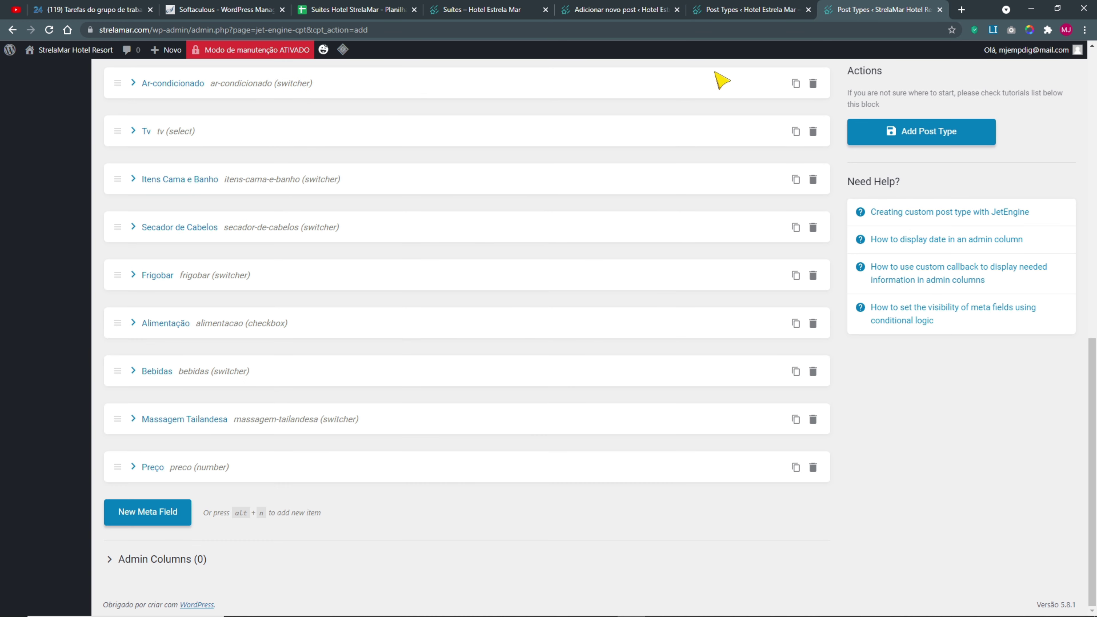
- Add a new meta field with the label Imagens da Suíte and the name/ID imagens-da-suite
click(151, 512)
scroll(194, 475, down, 4)
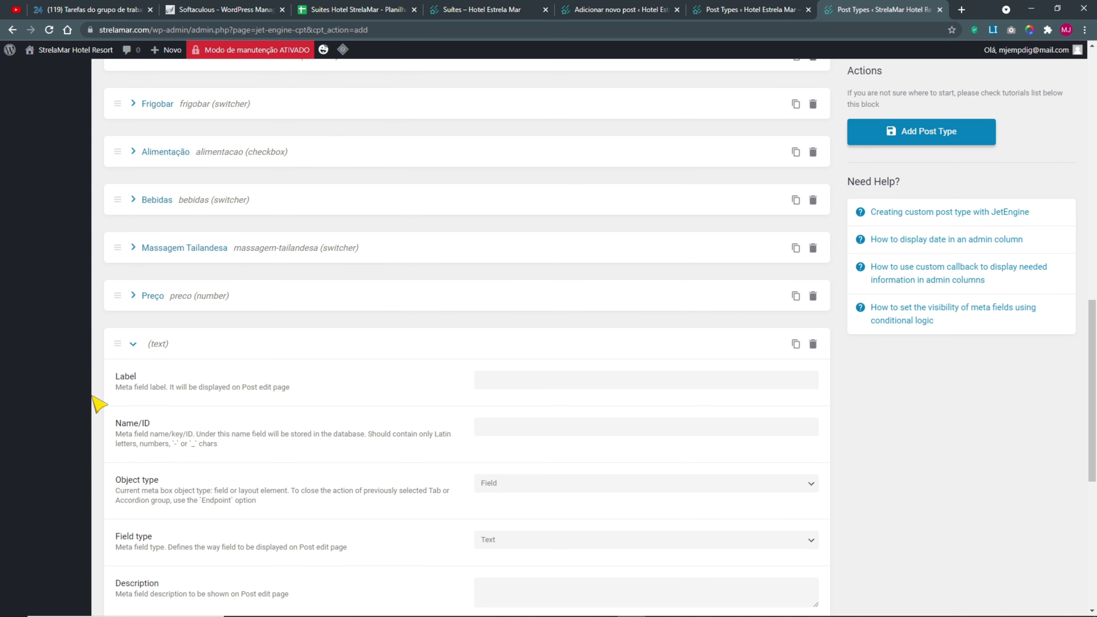
click(503, 384)
key(ctrl+v)
click(510, 424)
click(521, 457)
scroll(521, 457, down, 3)
click(525, 312)
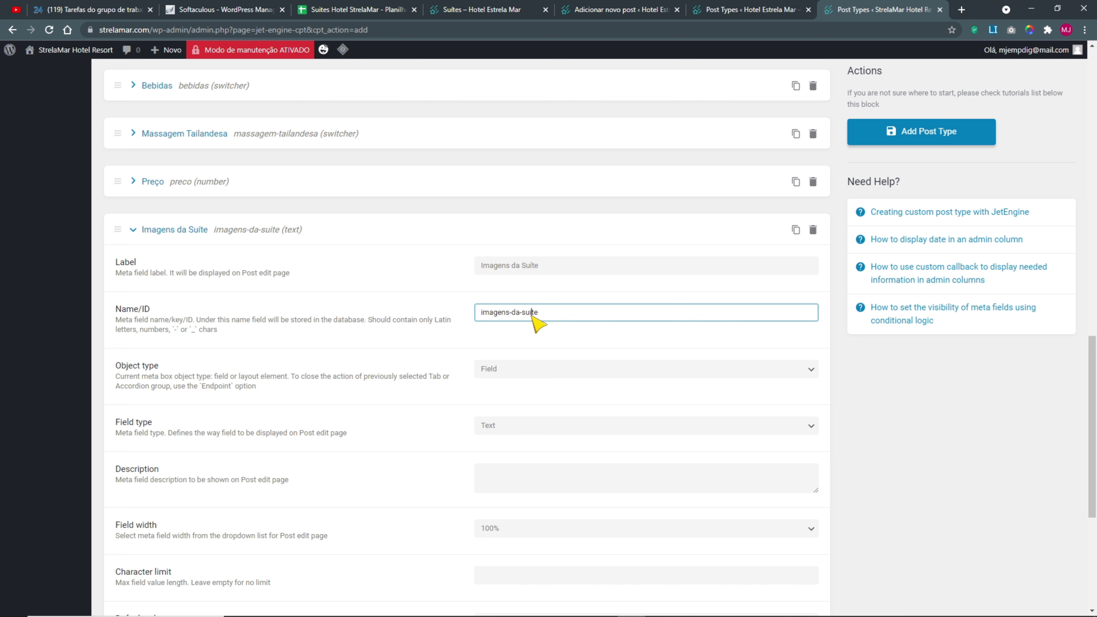
- Set the Imagens da Suíte field's type to Gallery and look through the value format options without choosing one
click(504, 428)
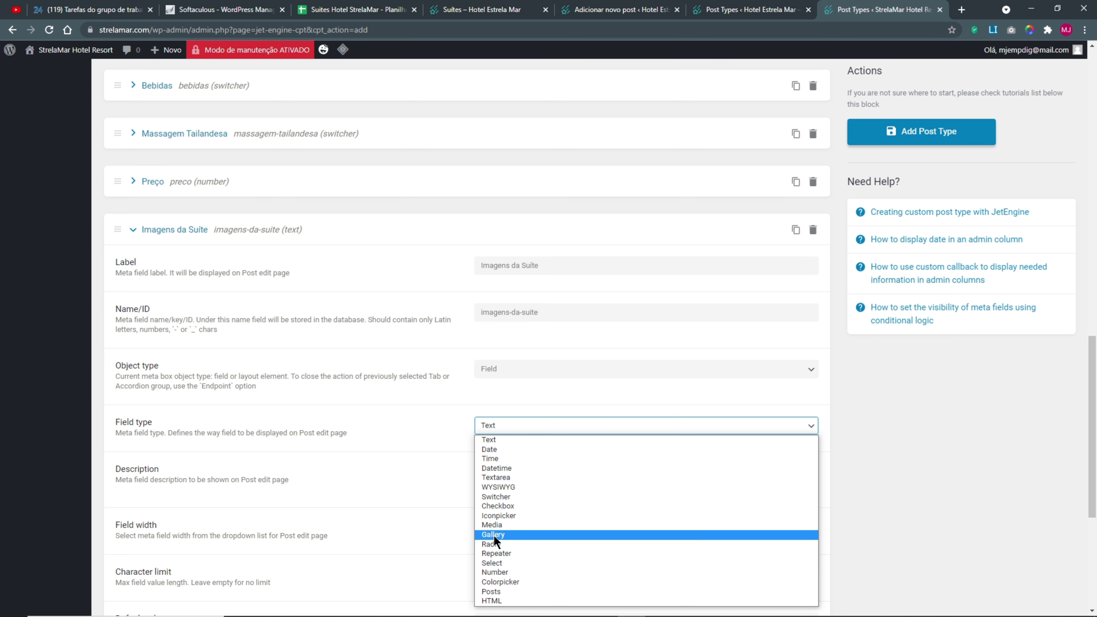
click(505, 536)
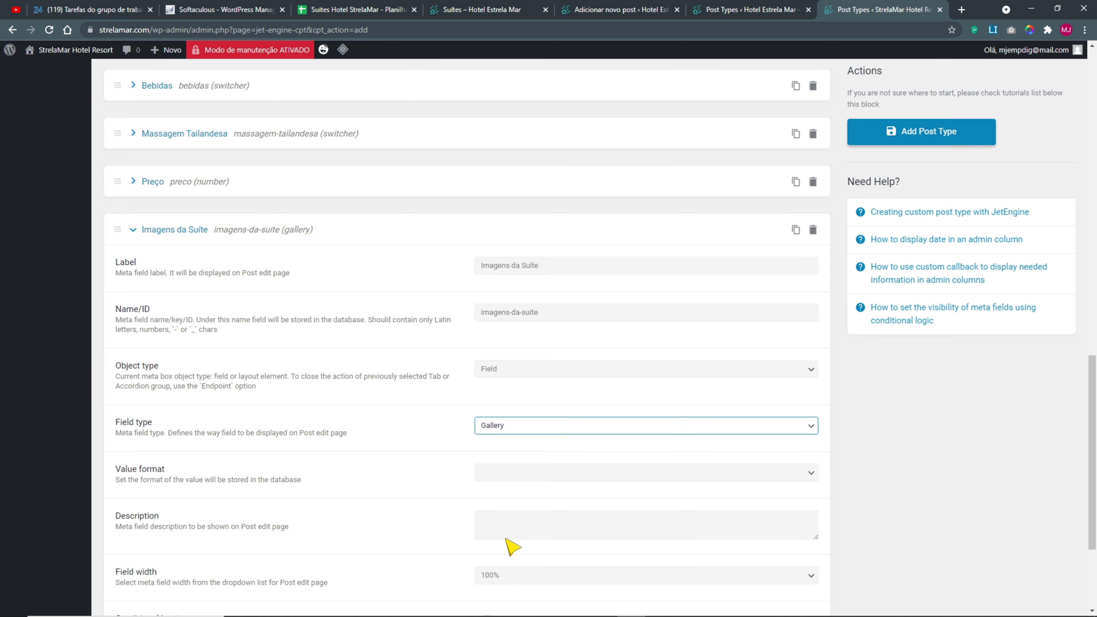
scroll(117, 318, down, 3)
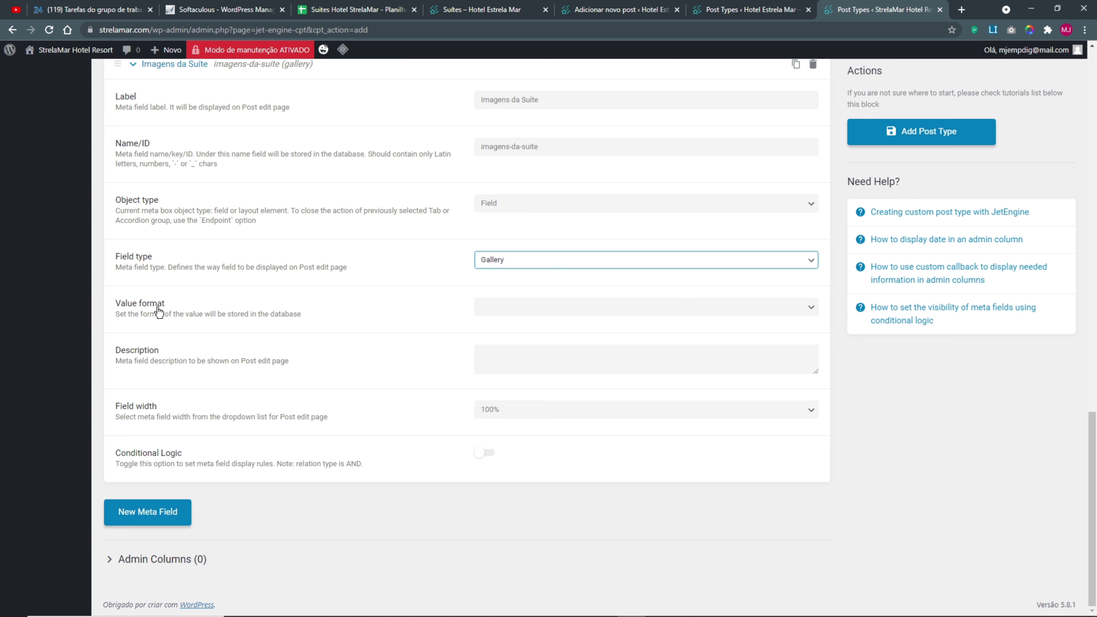
click(525, 315)
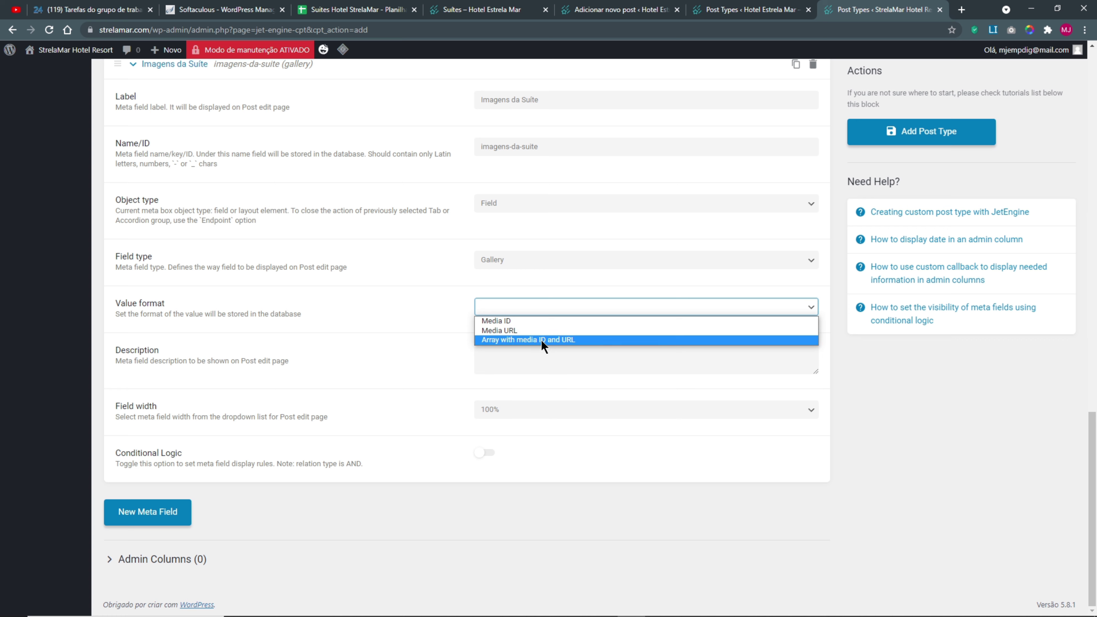
click(396, 332)
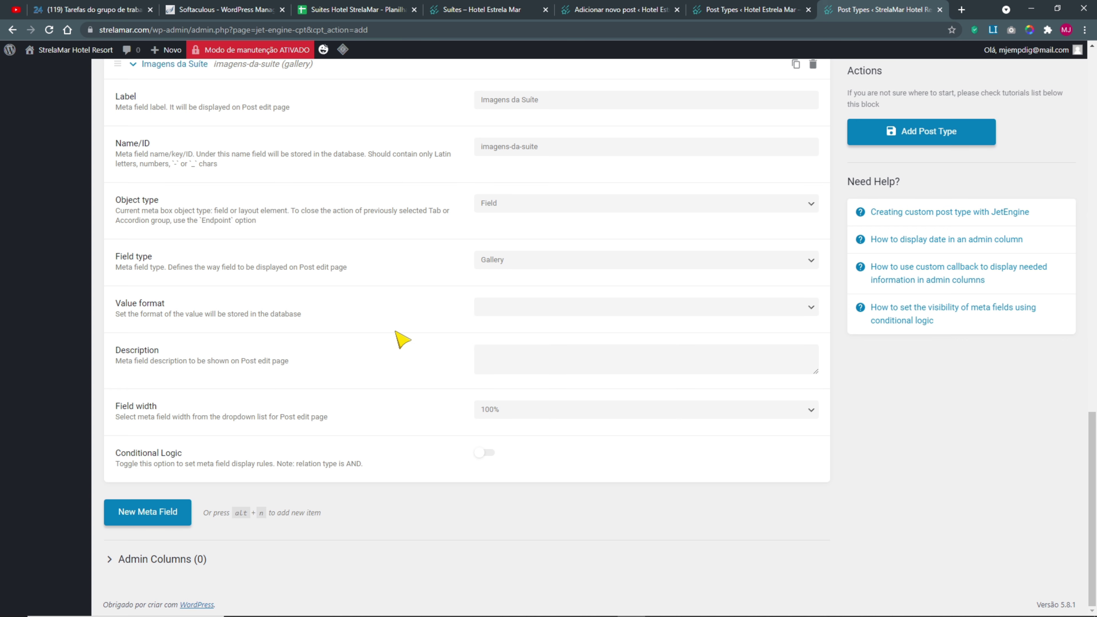
- Compare the Imagens da Suíte settings with the reference, collapse the new field in StrelaMar, and go back to the reference
click(738, 9)
scroll(473, 456, down, 3)
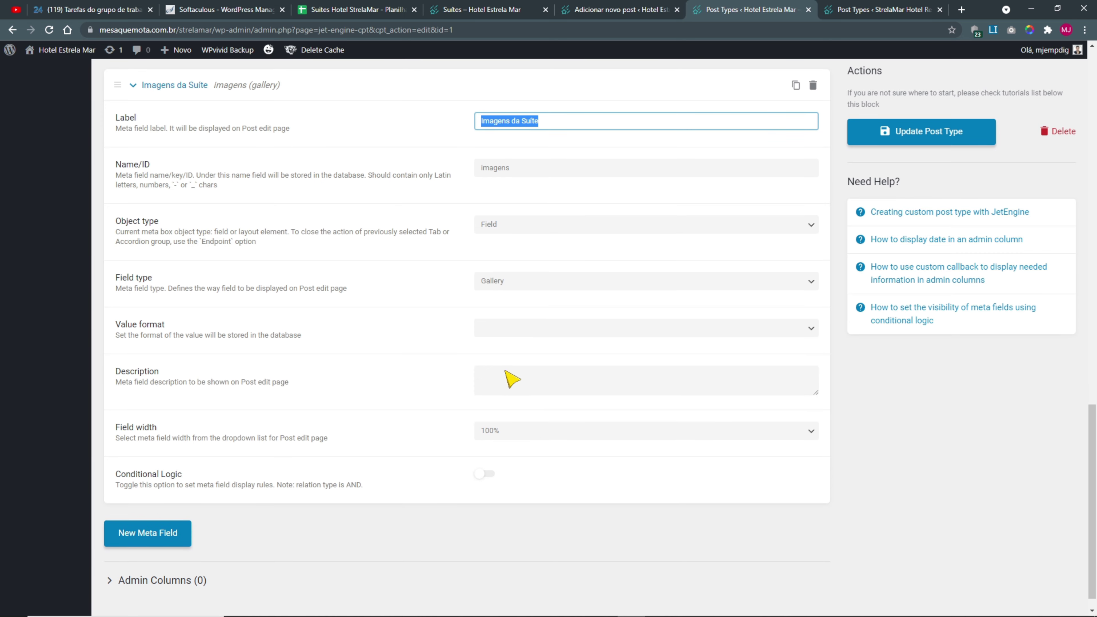
click(862, 11)
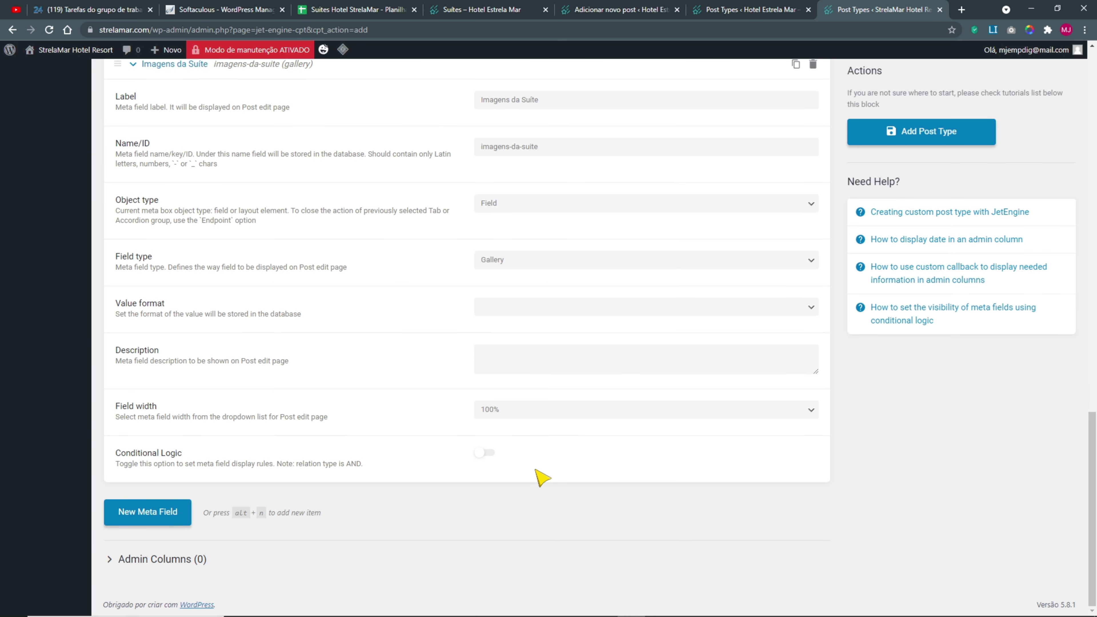
scroll(158, 466, up, 5)
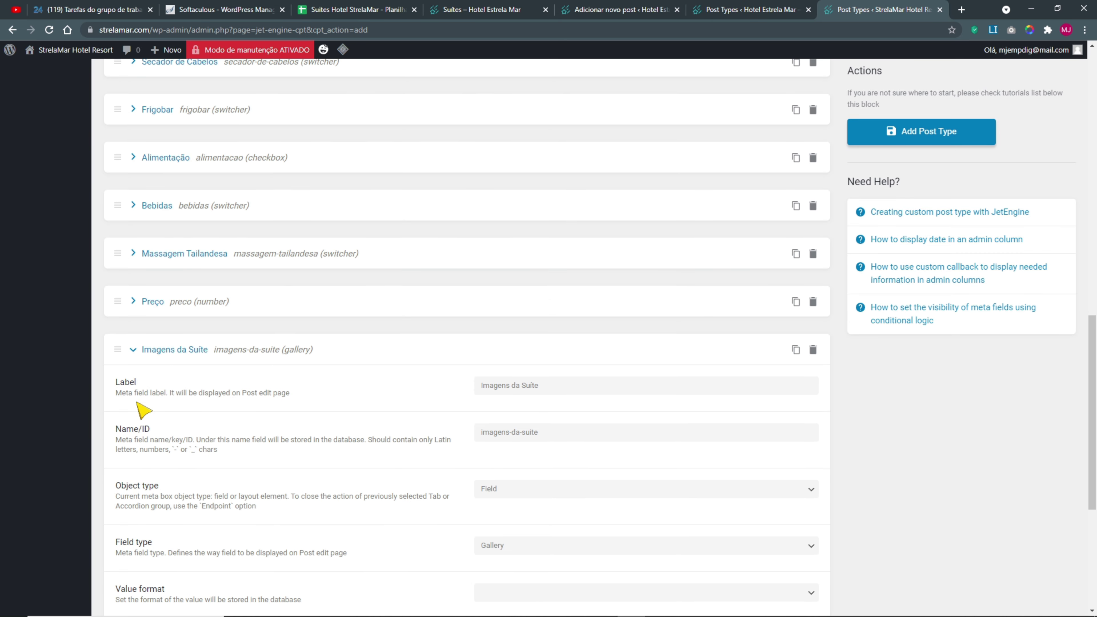
click(133, 352)
click(761, 11)
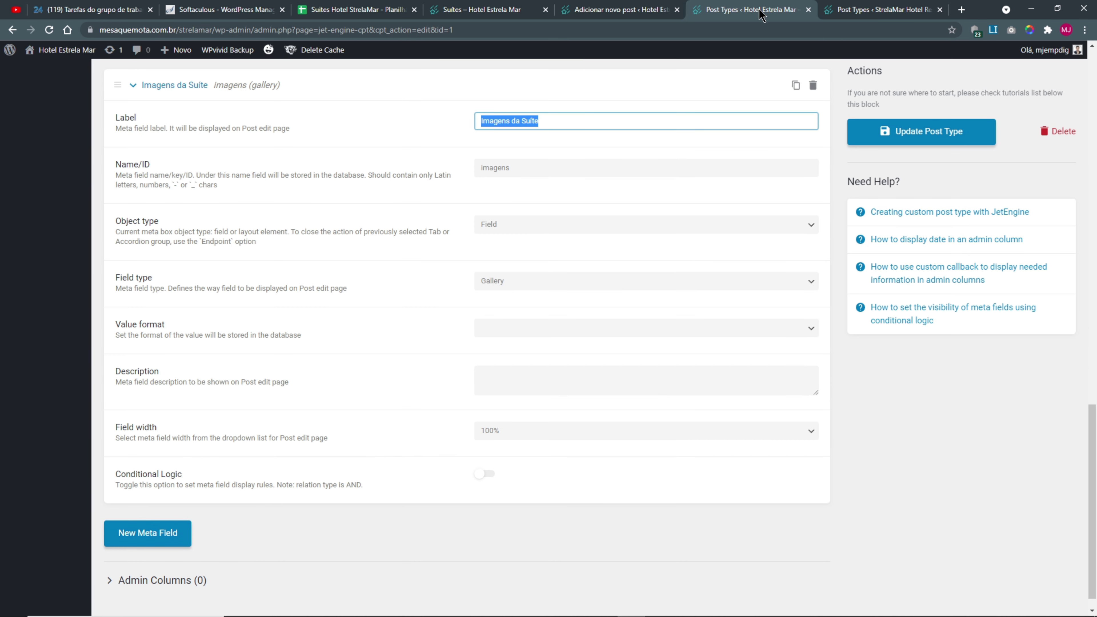
- Collapse the Imagens da Suíte field in the reference, then check its complete field list and the Admin Columns section
scroll(225, 311, up, 3)
click(135, 198)
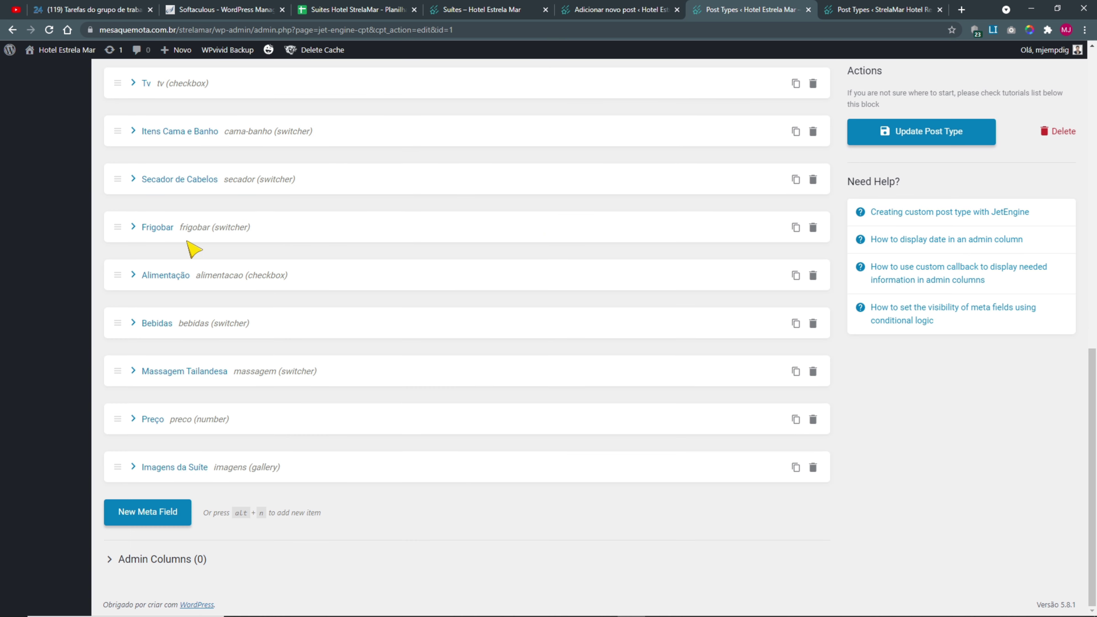
scroll(341, 425, up, 6)
scroll(355, 433, down, 6)
click(144, 562)
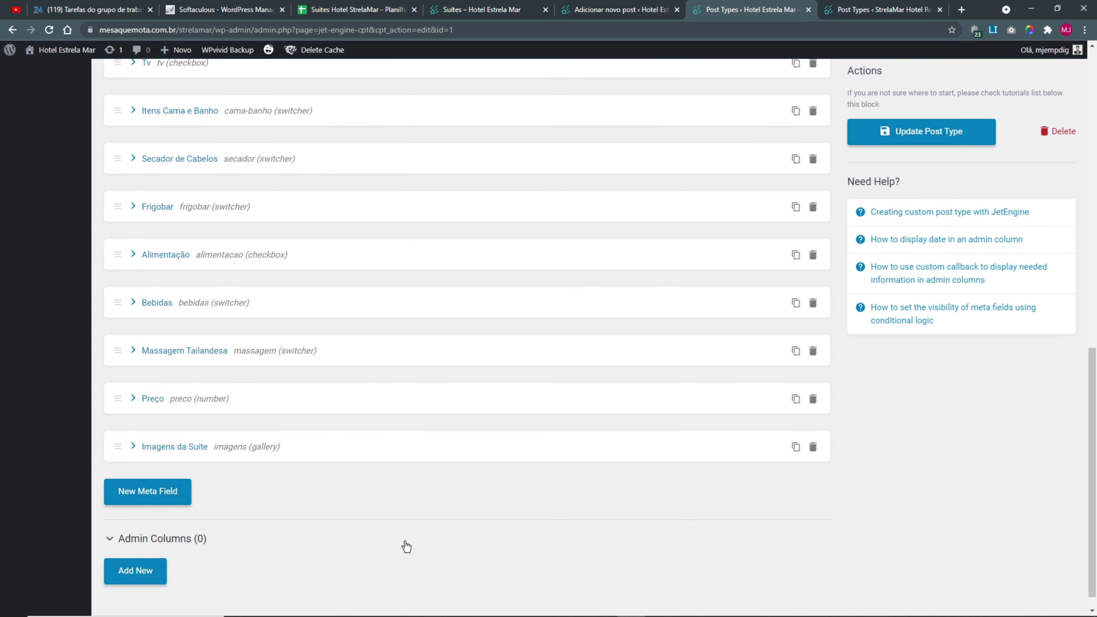
scroll(475, 432, up, 5)
scroll(512, 344, up, 5)
- Return to the StrelaMar post type, save it as a new post type, and locate Suítes in the site's admin navigation
click(857, 10)
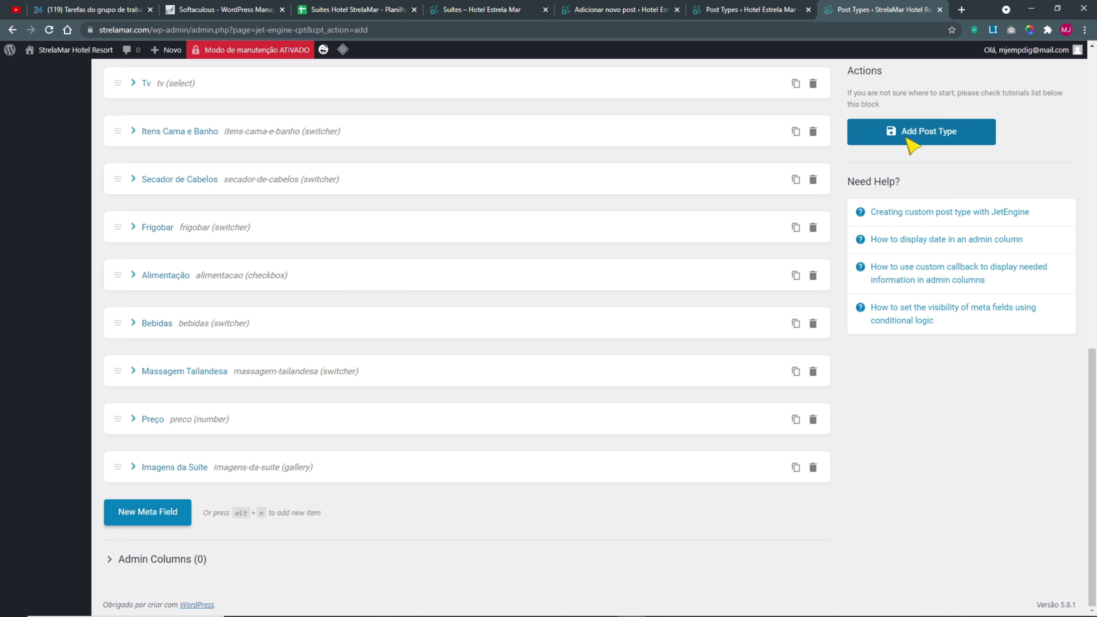
click(920, 132)
scroll(203, 350, up, 6)
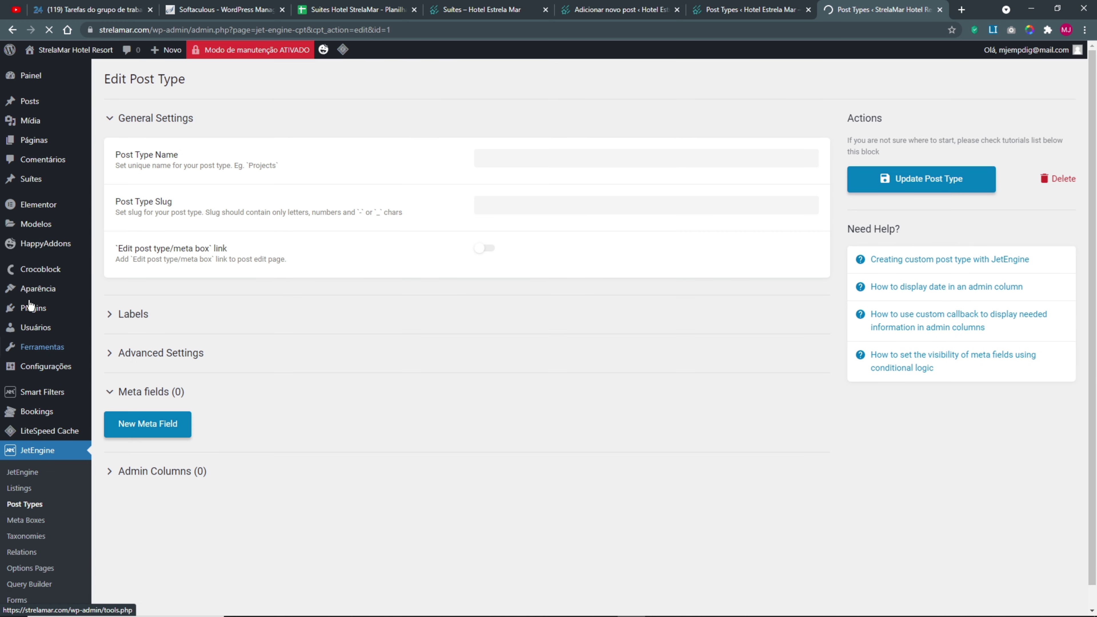
mouse_move(82, 149)
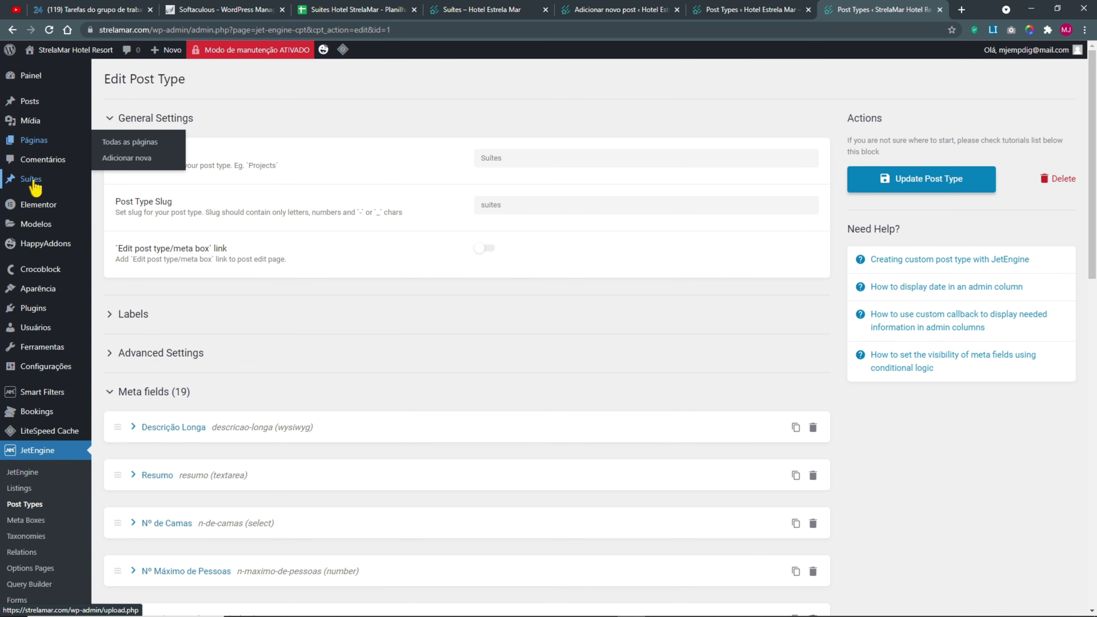
mouse_move(35, 184)
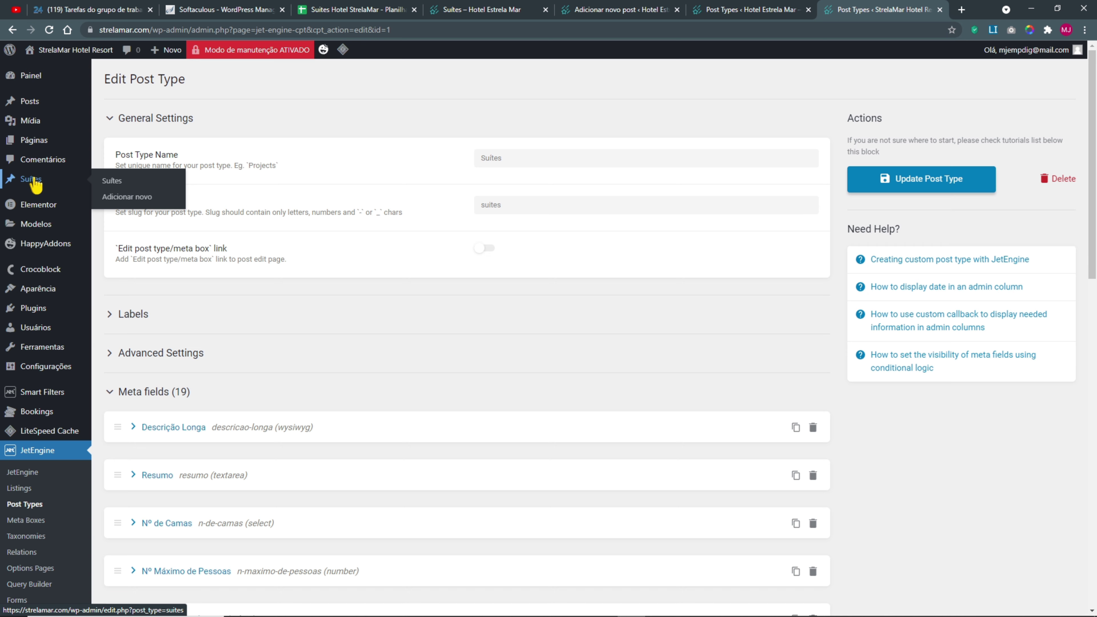
- Collapse the meta fields of the Suítes post type and review its advanced settings through Menu Icon and Supports
click(115, 391)
click(113, 353)
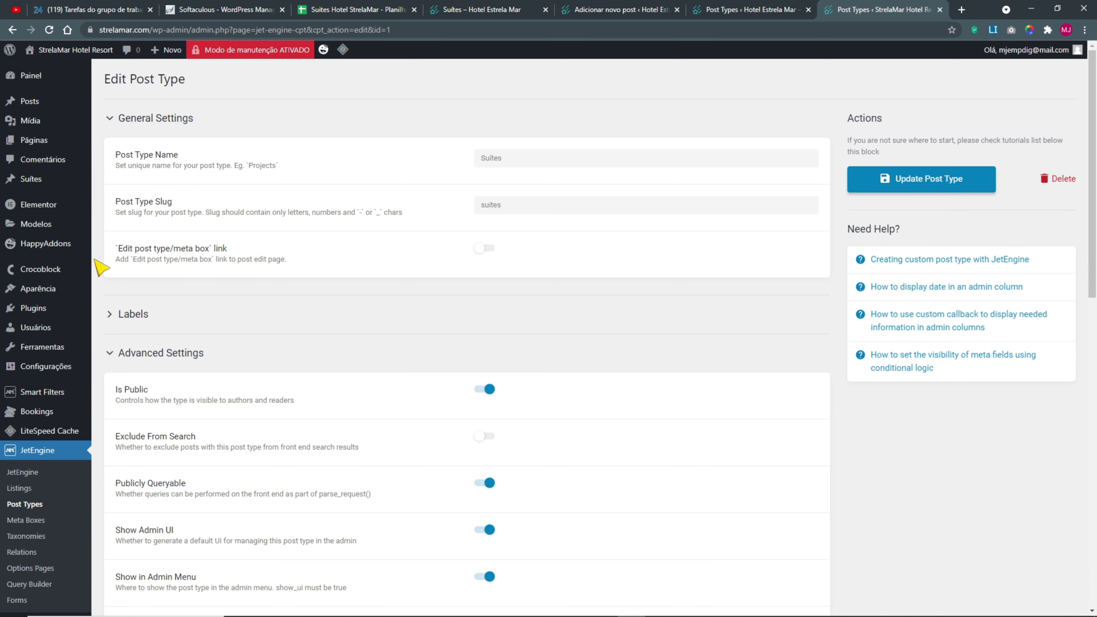
mouse_move(15, 185)
key(ctrl+plus)
key(ctrl+plus)
key(ctrl+plus)
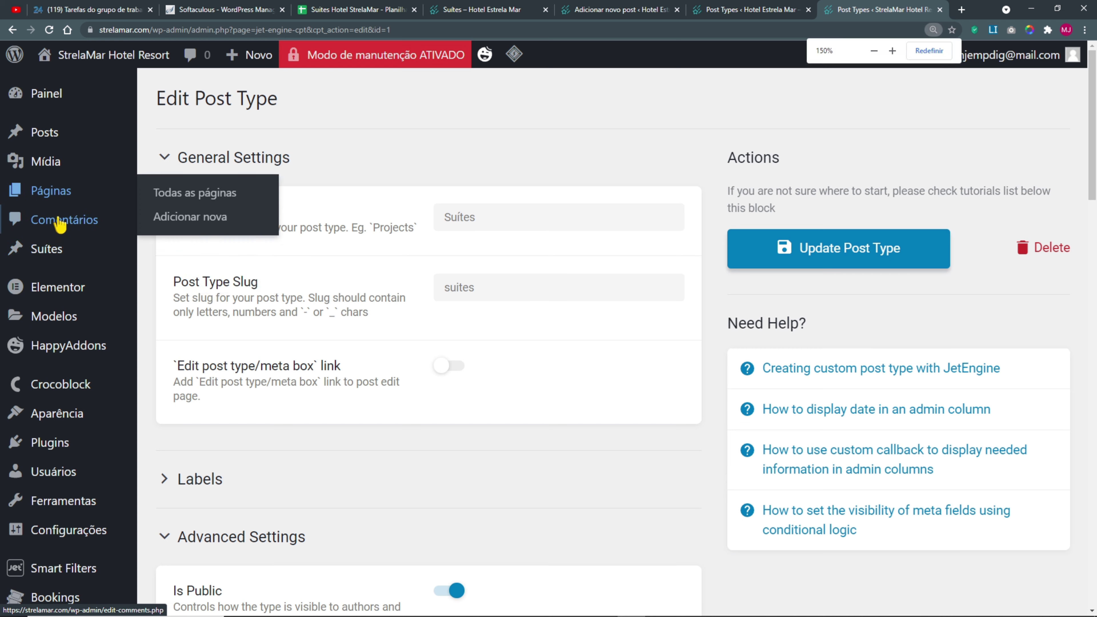
scroll(631, 470, down, 5)
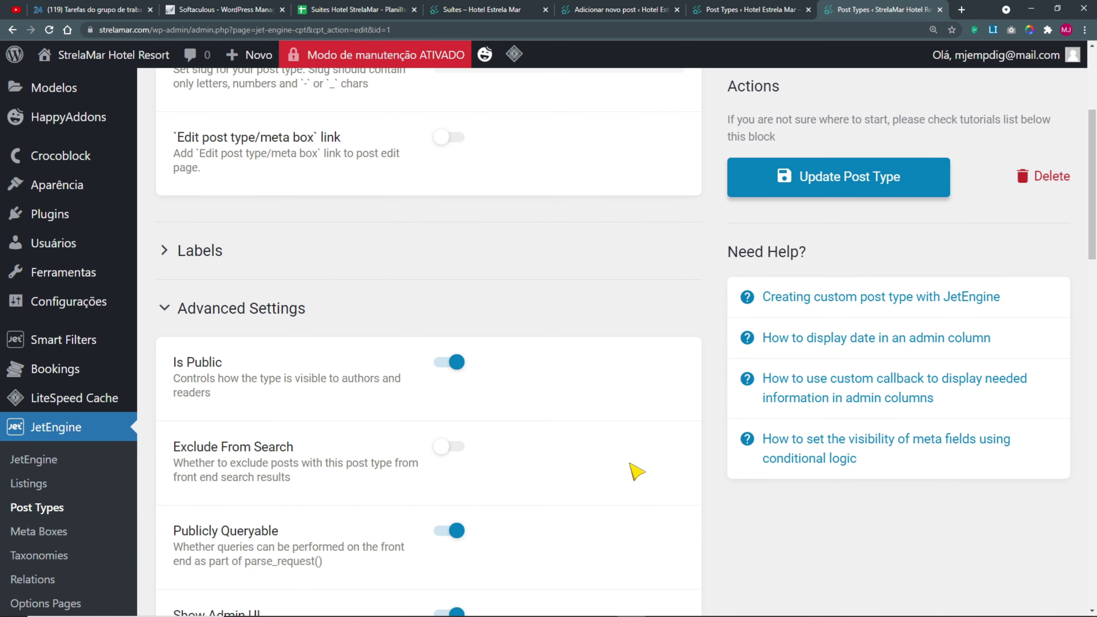
key(ctrl+minus)
key(ctrl+minus)
key(ctrl+minus)
scroll(646, 481, down, 2)
scroll(646, 480, down, 5)
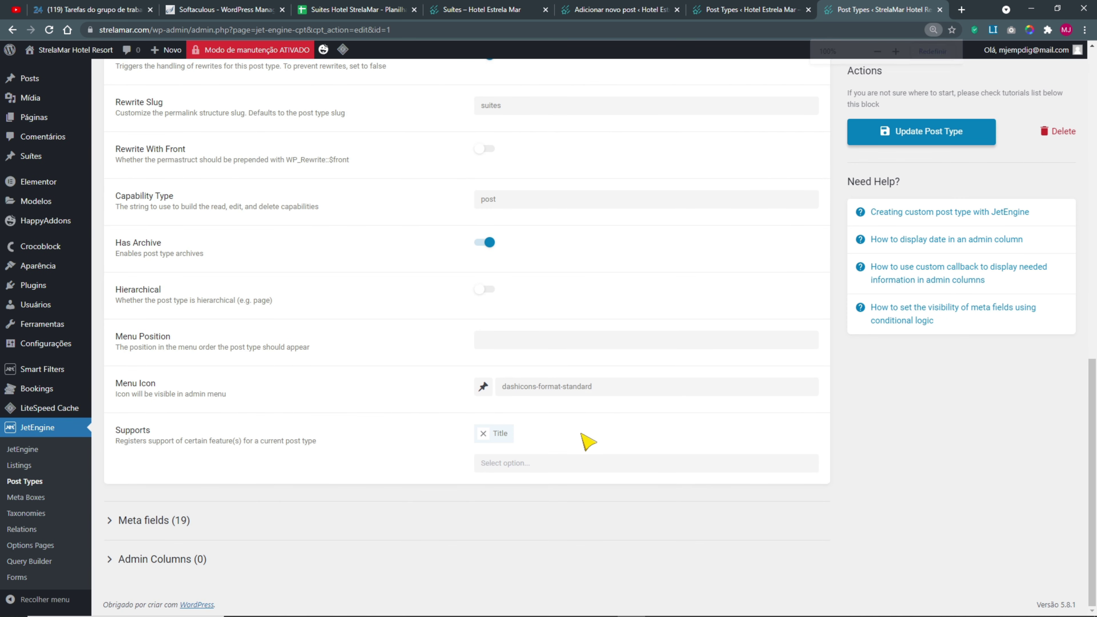
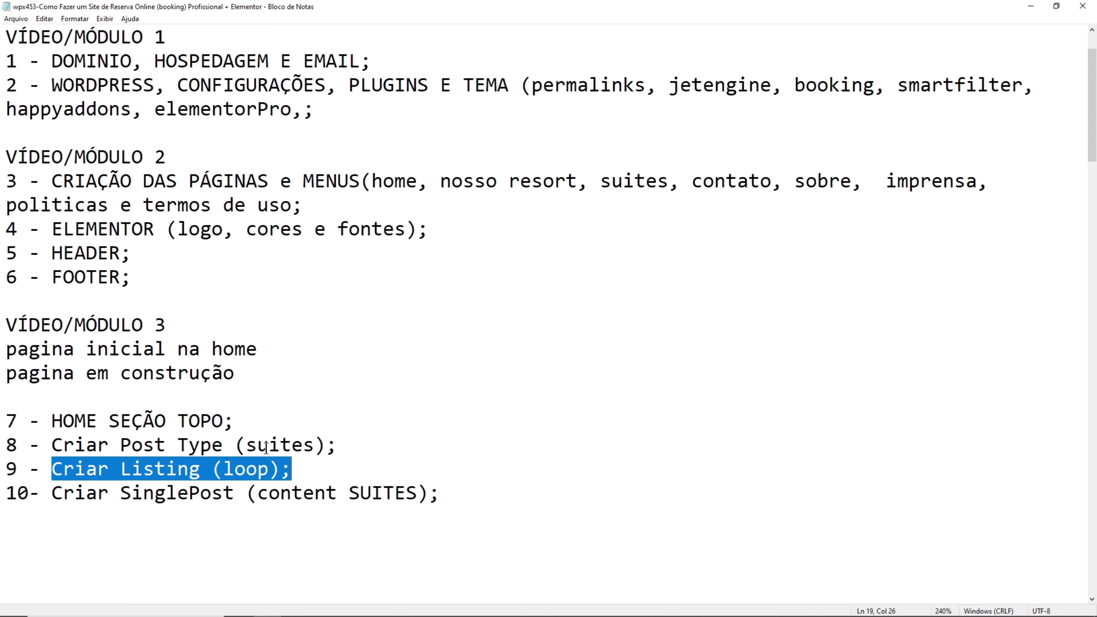
- Put the notes away and examine the suite cards on the reference site's Suítes page
click(1031, 6)
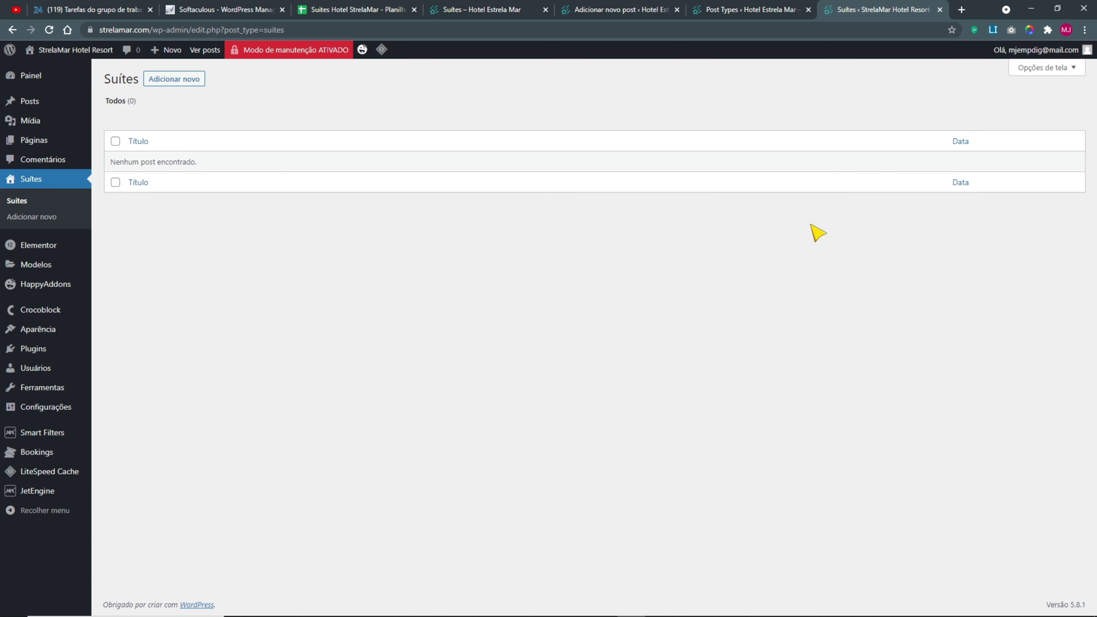
click(739, 10)
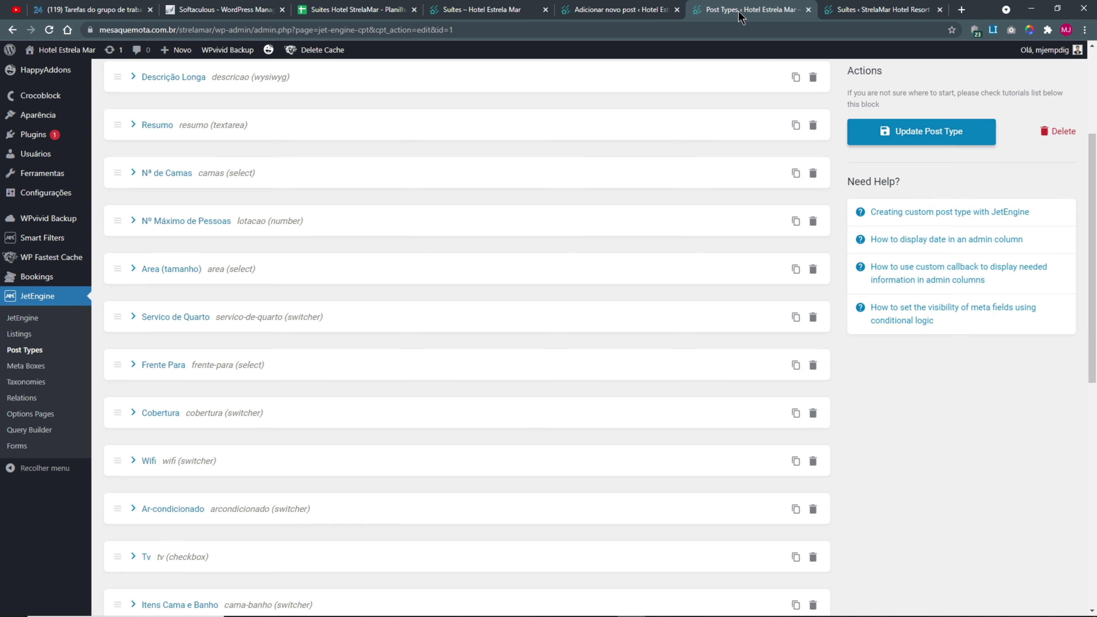
click(594, 17)
click(497, 17)
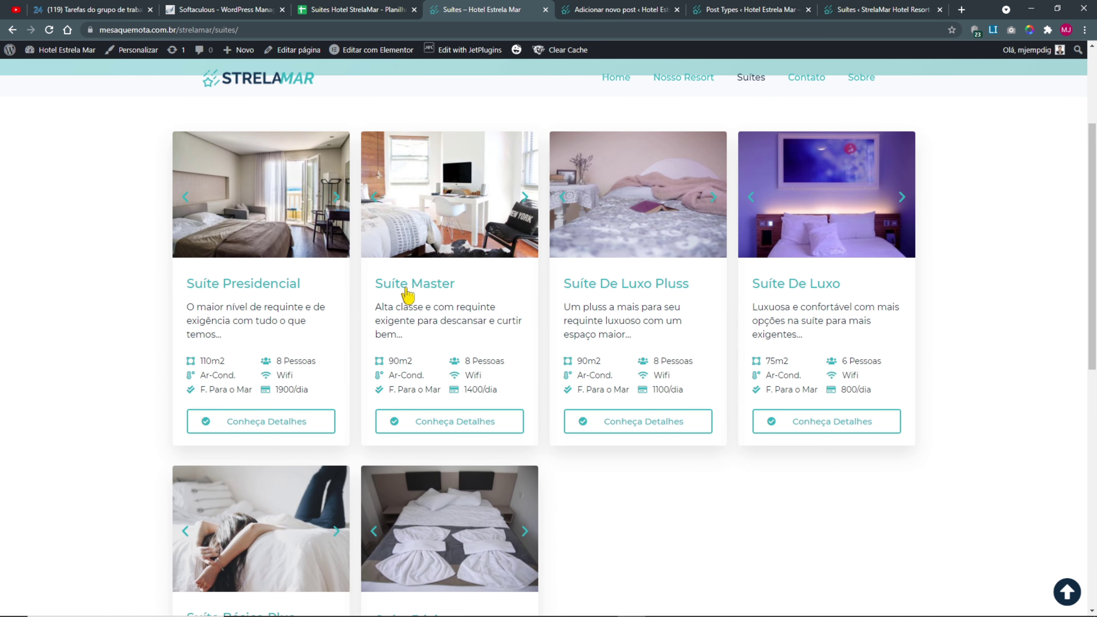
scroll(727, 363, down, 5)
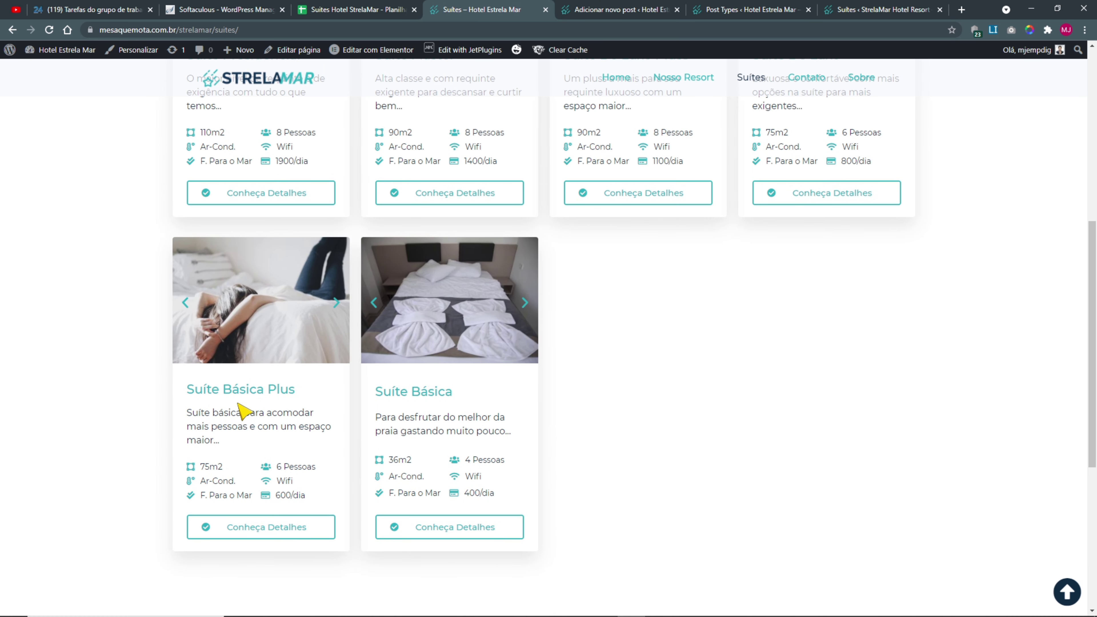
scroll(747, 482, up, 9)
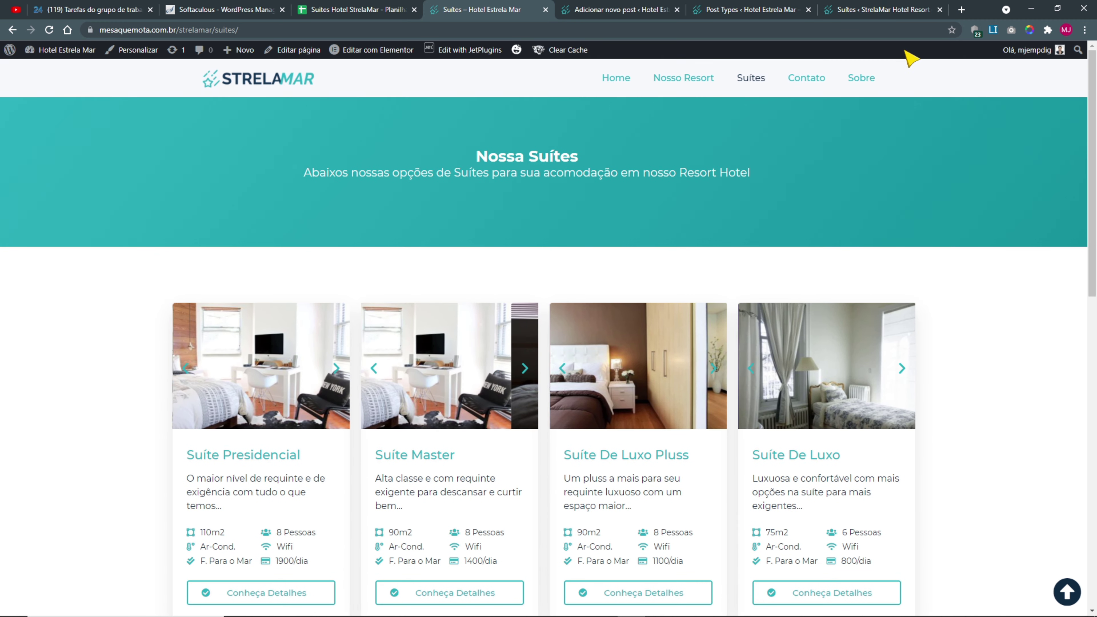
- Start a new Suítes post in StrelaMar and look over all its fields, including the Tv options
click(881, 10)
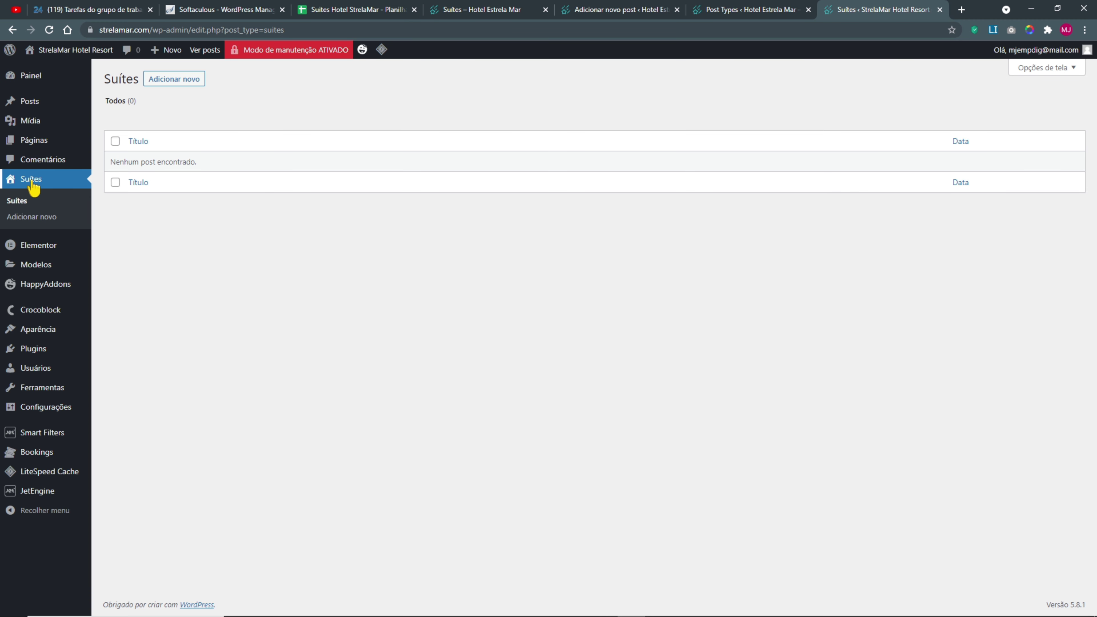
click(174, 79)
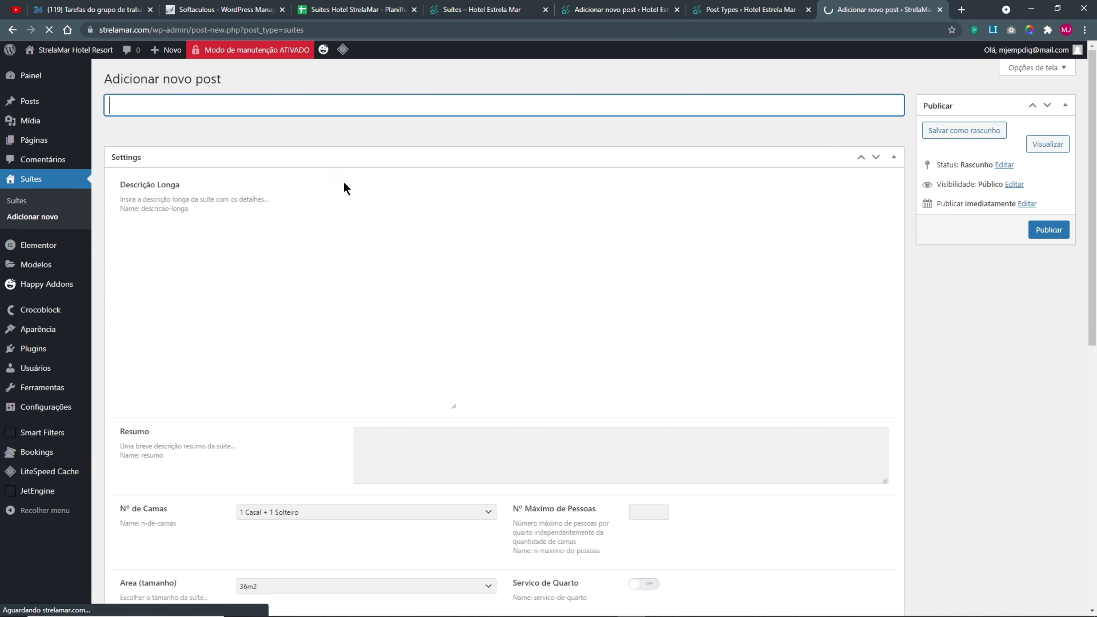
scroll(345, 173, down, 1)
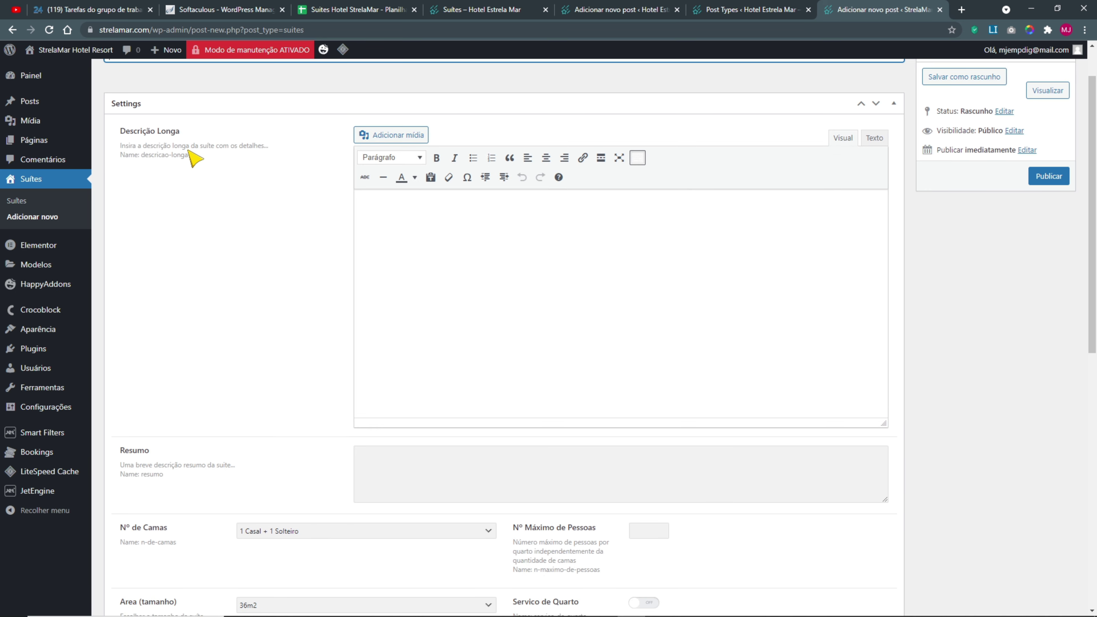
scroll(418, 281, down, 5)
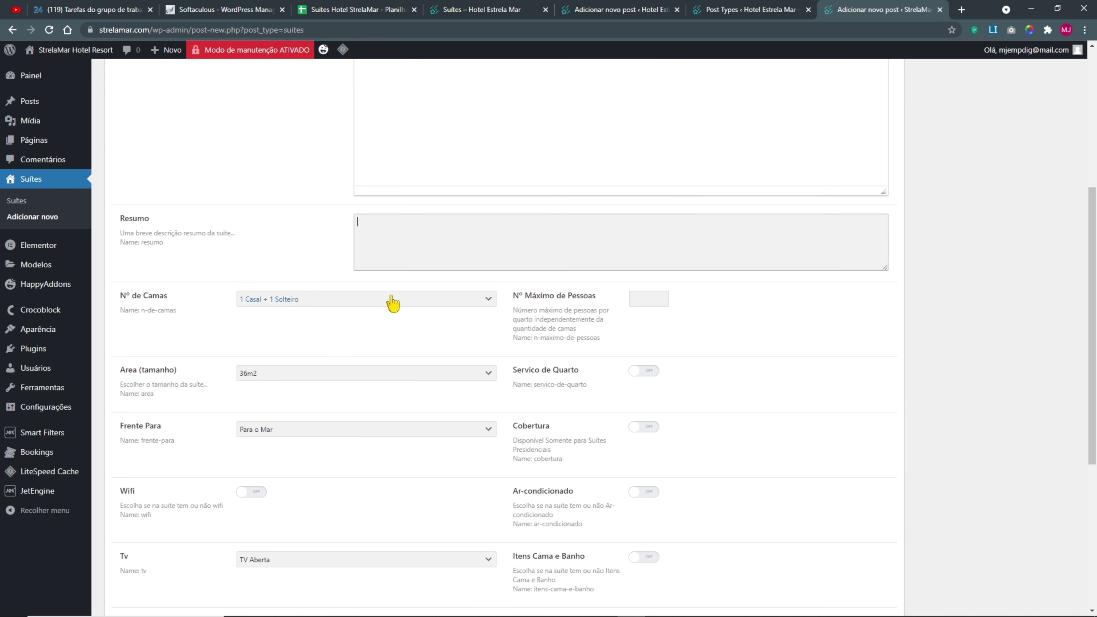
scroll(432, 303, down, 6)
click(277, 265)
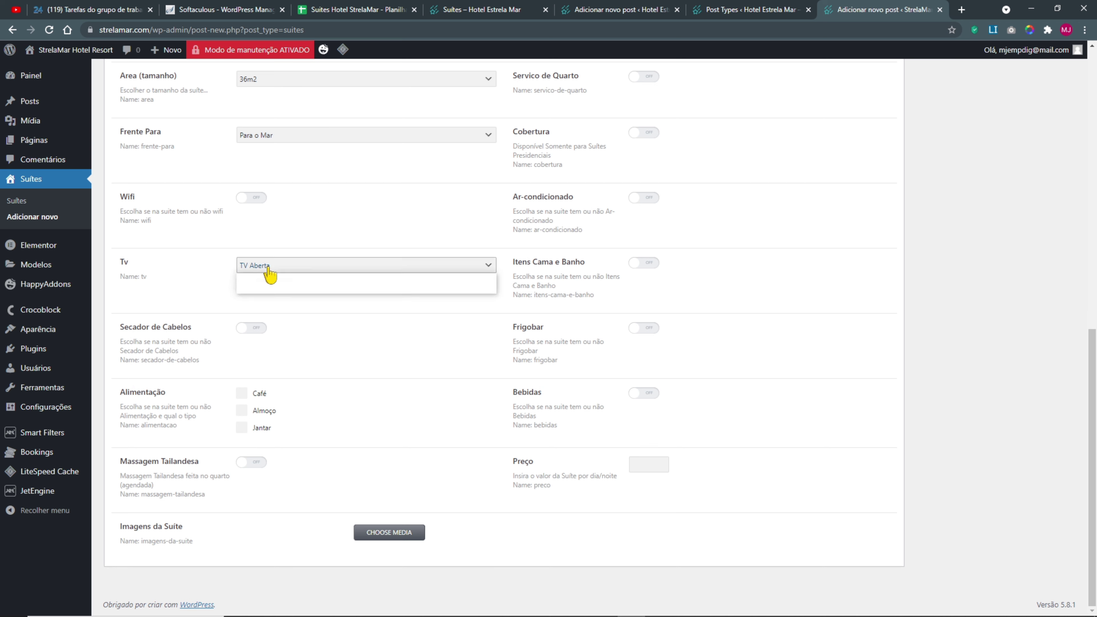
click(244, 283)
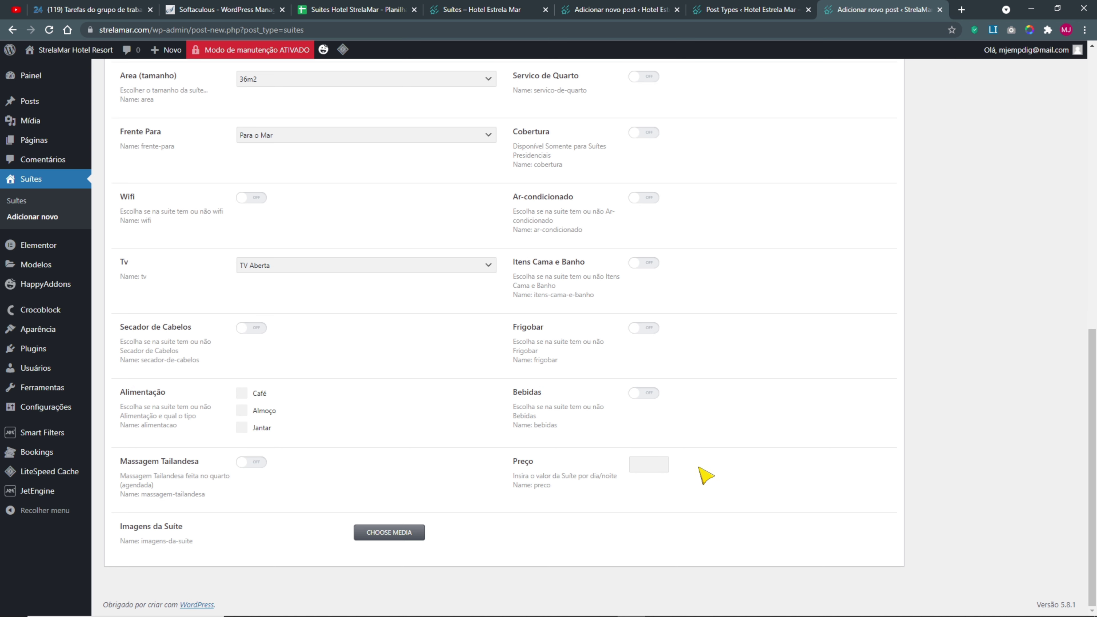
scroll(704, 475, up, 1)
scroll(725, 516, up, 10)
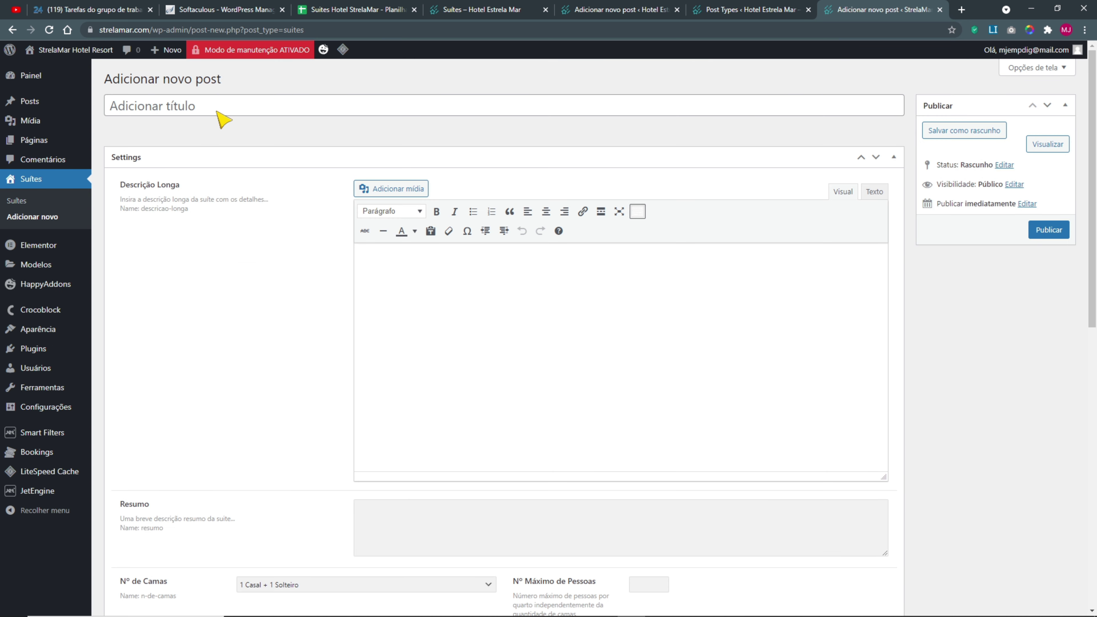
- Copy SUITE BASICA from the suites spreadsheet and paste it as the title of the new suite post
click(380, 9)
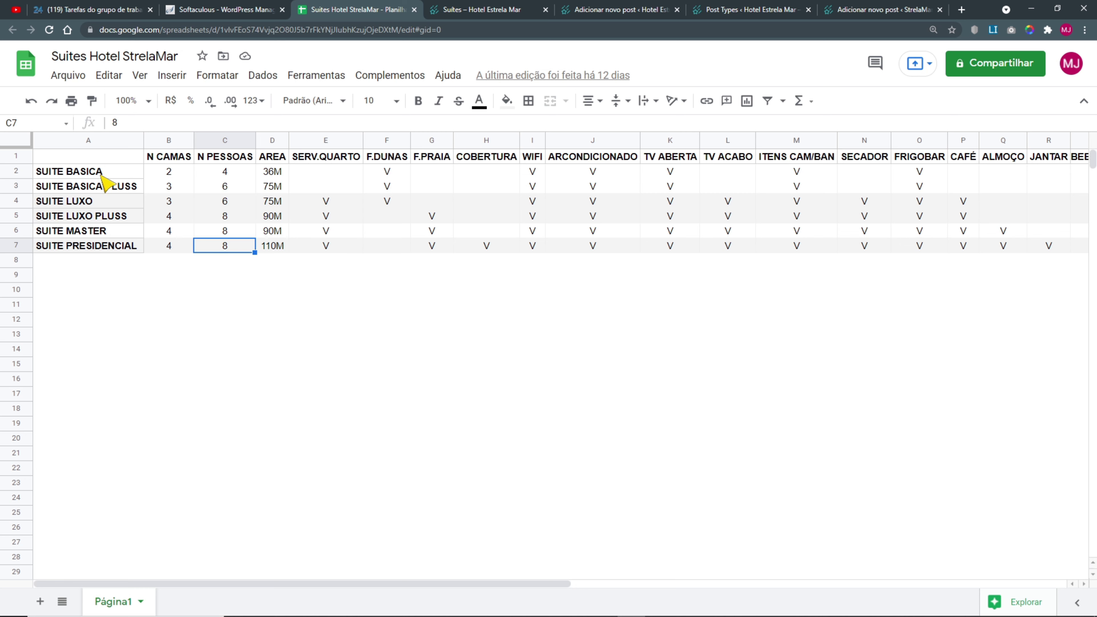
click(99, 175)
key(ctrl+c)
click(850, 13)
click(178, 116)
key(ctrl+v)
- Replace the post title with Suíte Básica
key(ctrl+a)
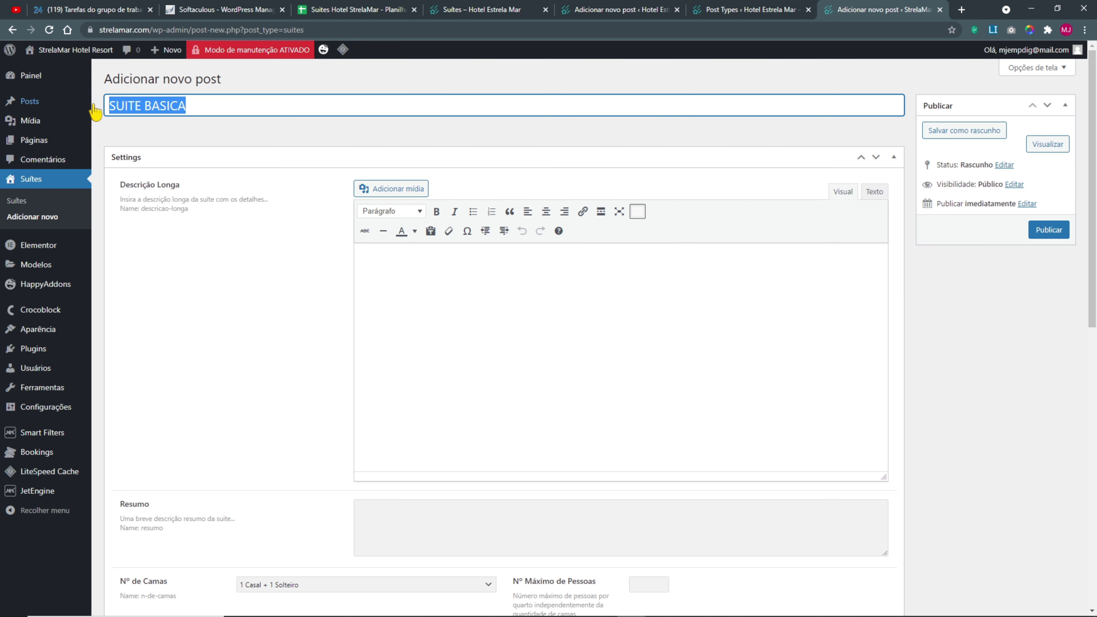
mouse_move(92, 108)
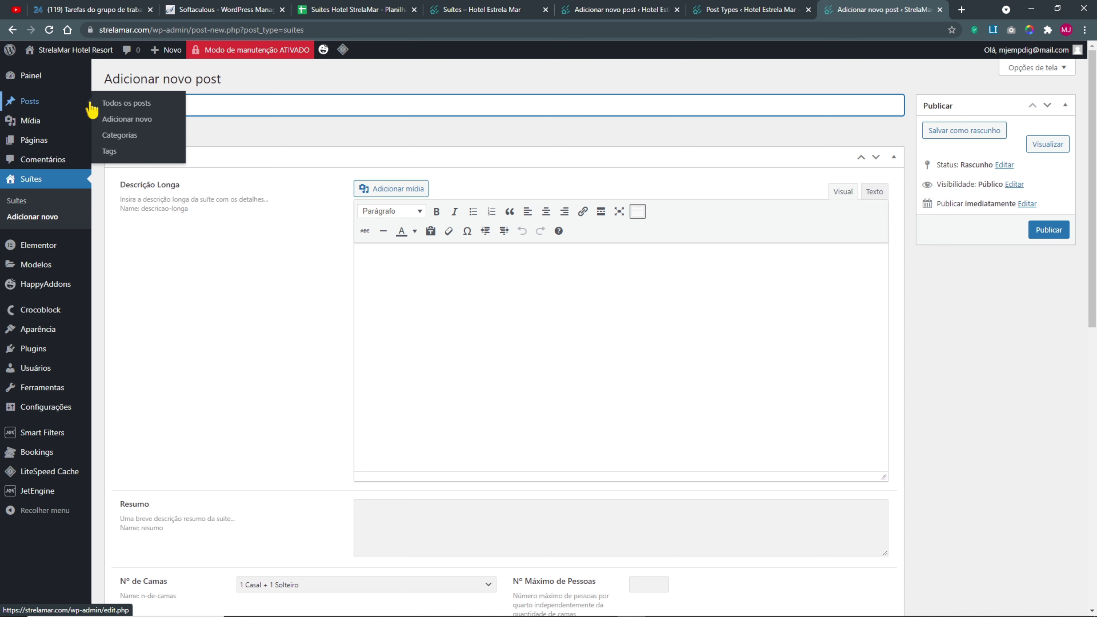
text(Suíte Básica)
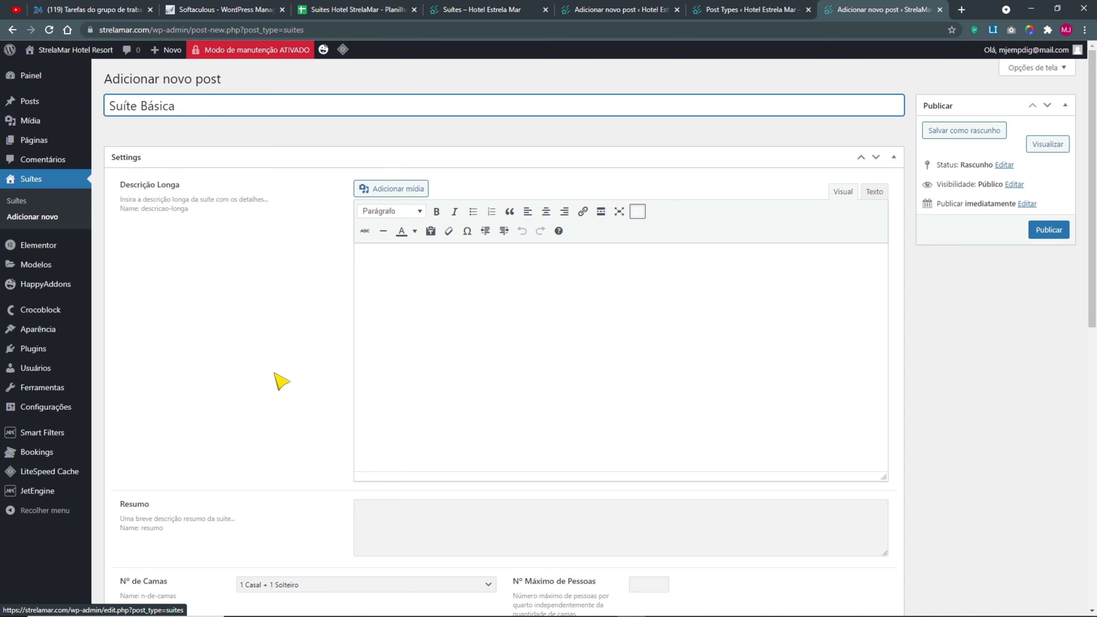
key(ctrl+a)
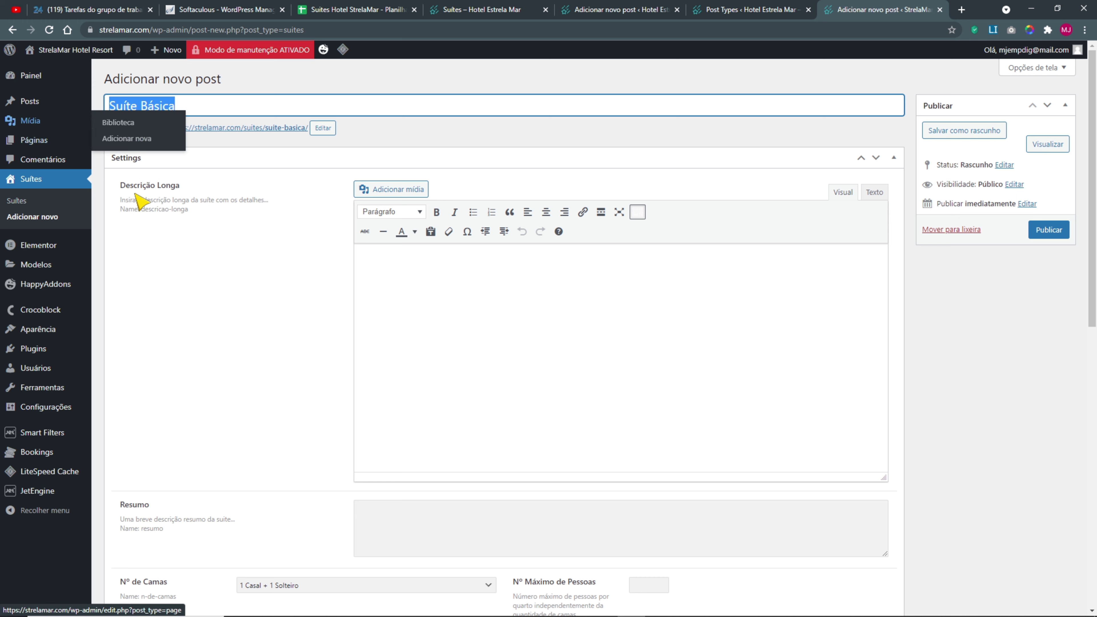
click(172, 255)
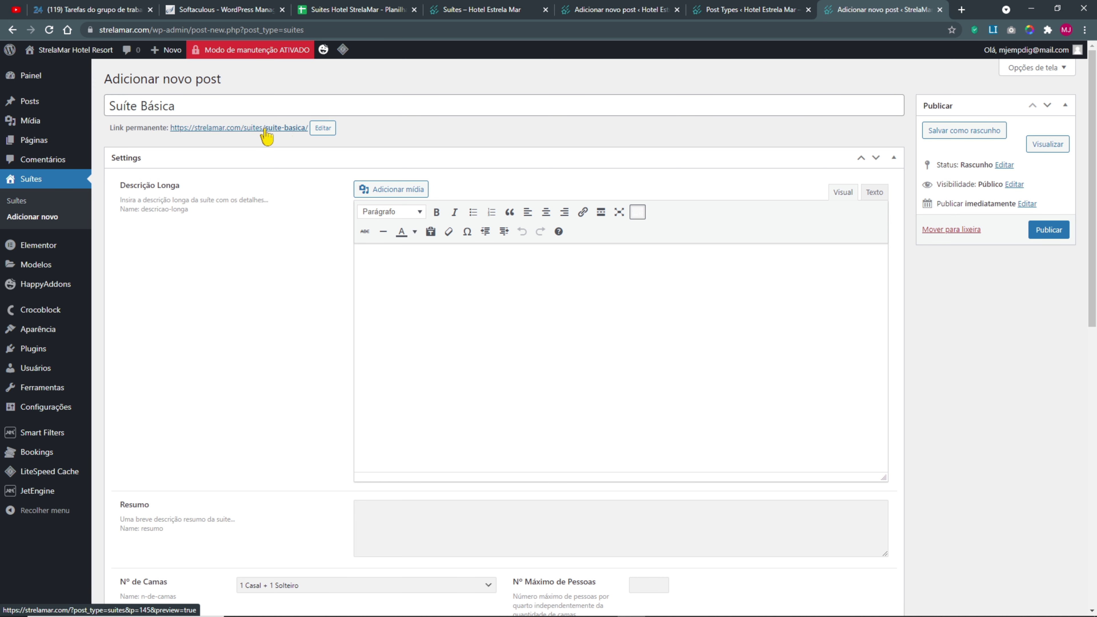
- Generate Lorem Ipsum text with 3 paragraphs of 3 sentences each for the Descrição Longa field
click(393, 281)
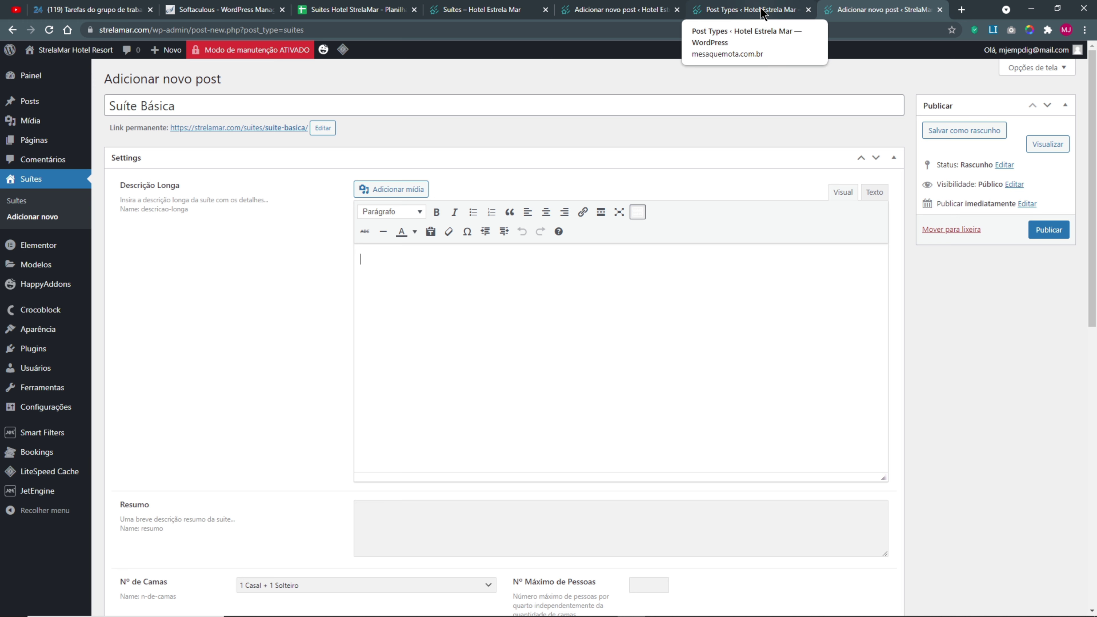
click(992, 30)
click(727, 58)
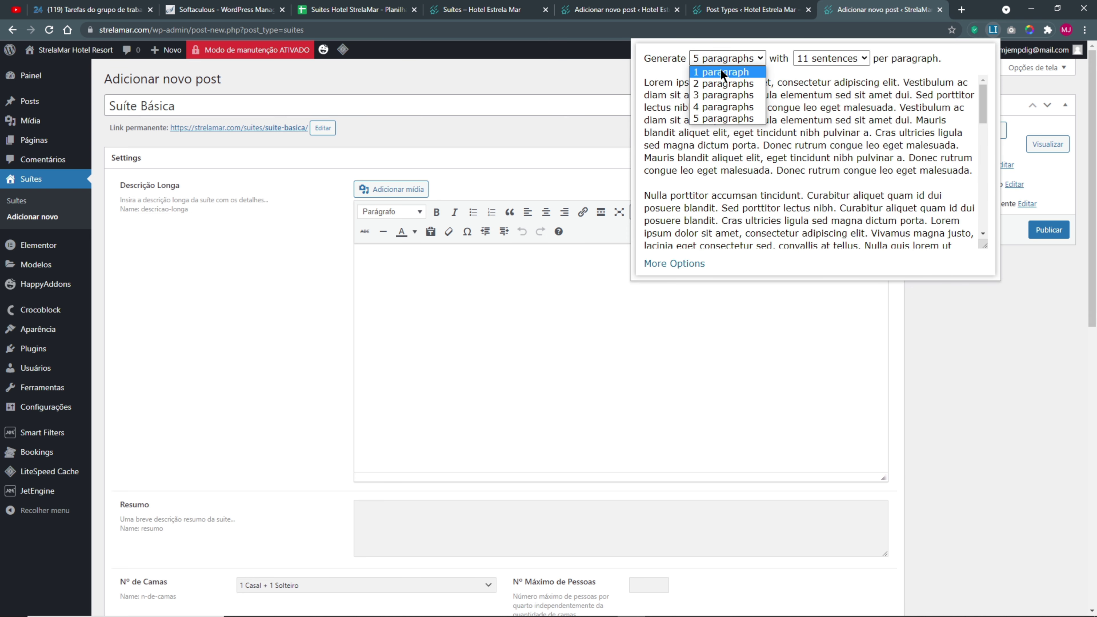
key(Up)
key(Up)
click(720, 94)
click(820, 58)
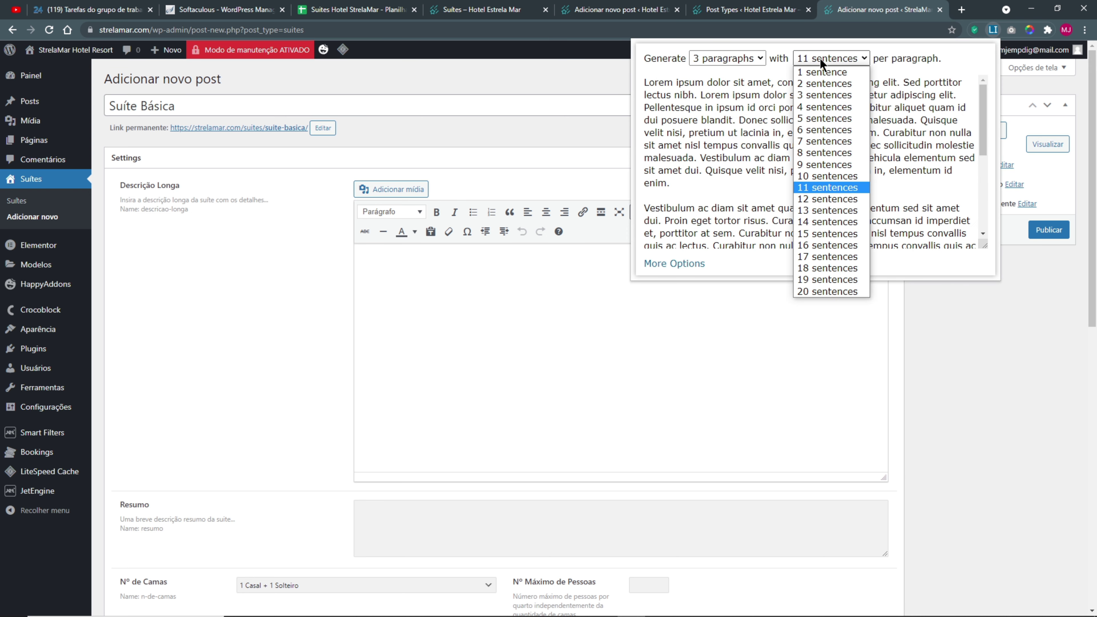
click(816, 90)
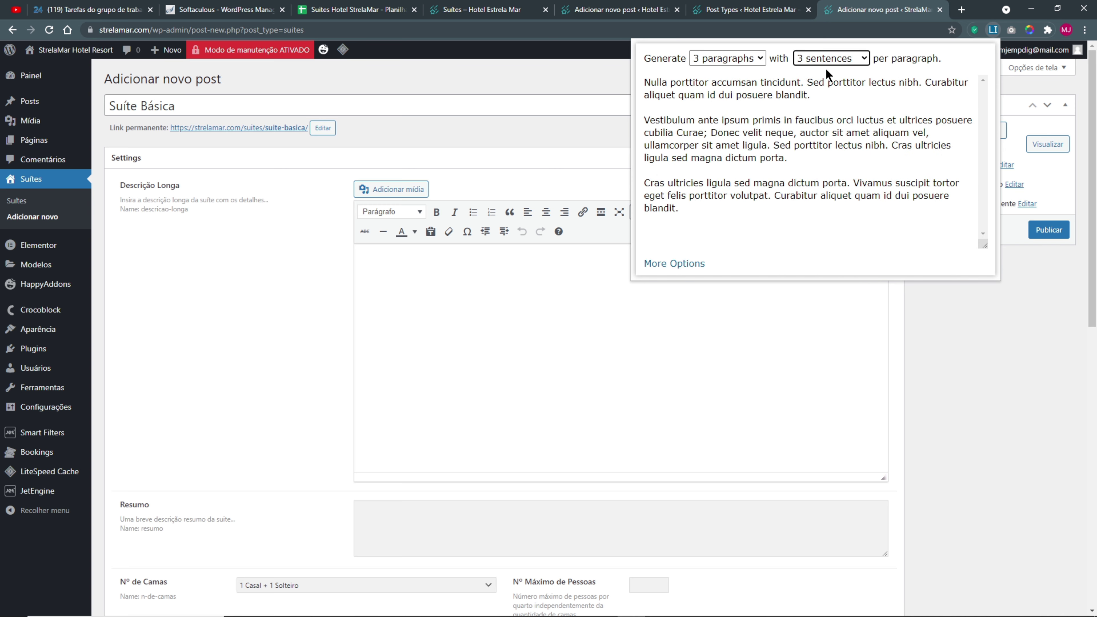
- Copy the generated placeholder text into Descrição Longa and move on to the Resumo field
key(ctrl+a)
key(ctrl+c)
click(495, 298)
key(ctrl+v)
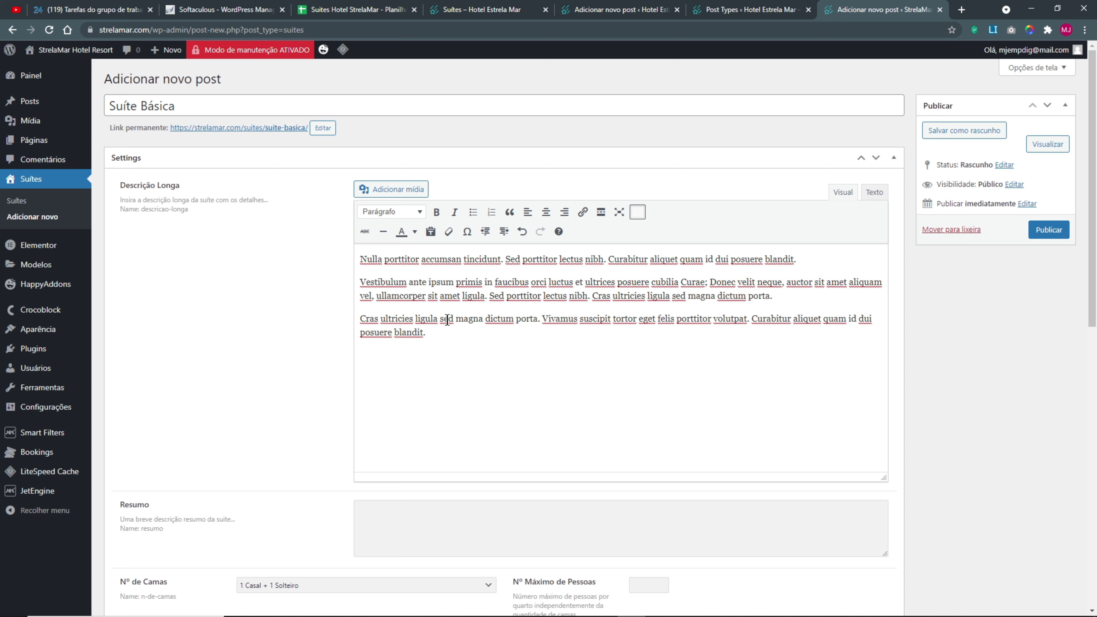
drag(447, 319, 215, 216)
click(267, 273)
scroll(275, 277, down, 6)
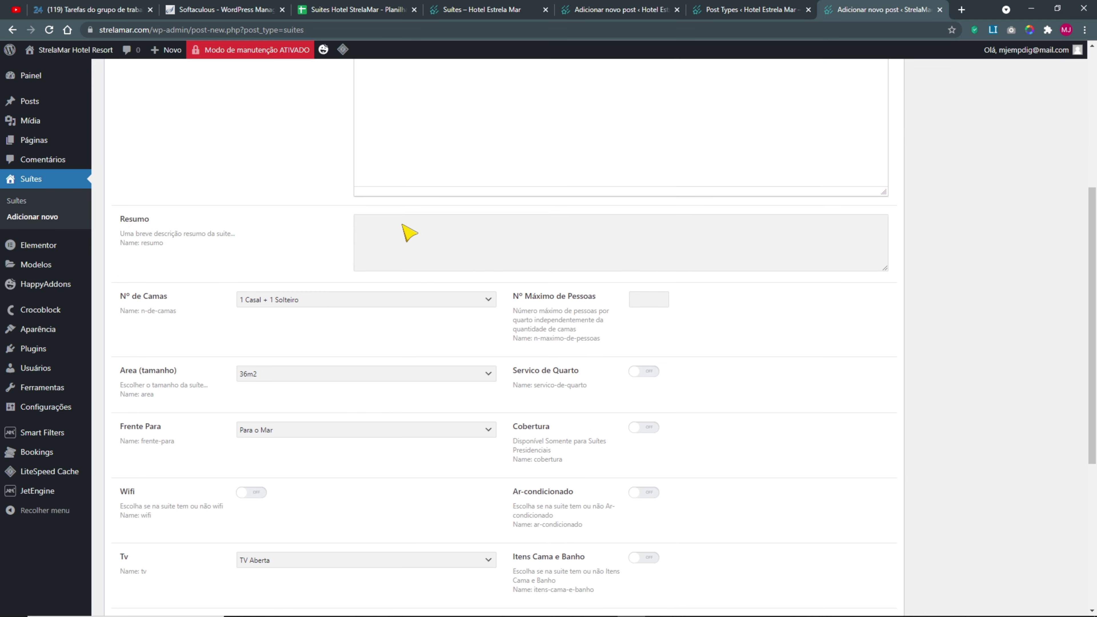
- Close the reference site's post type editor and open its existing Suíte Básica post for editing
scroll(409, 233, up, 3)
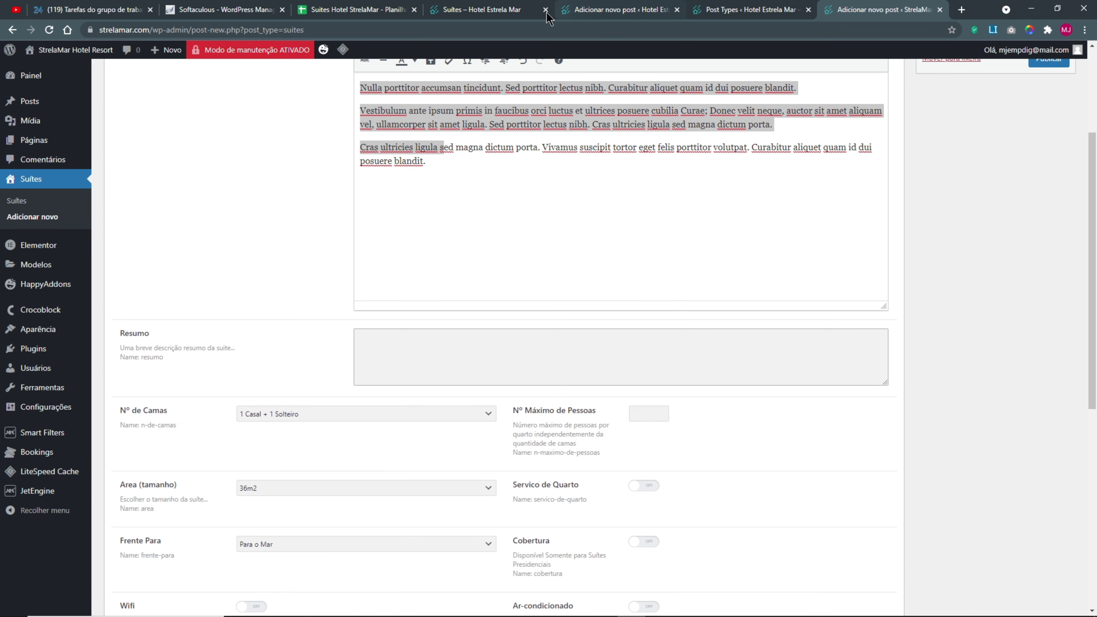
click(734, 10)
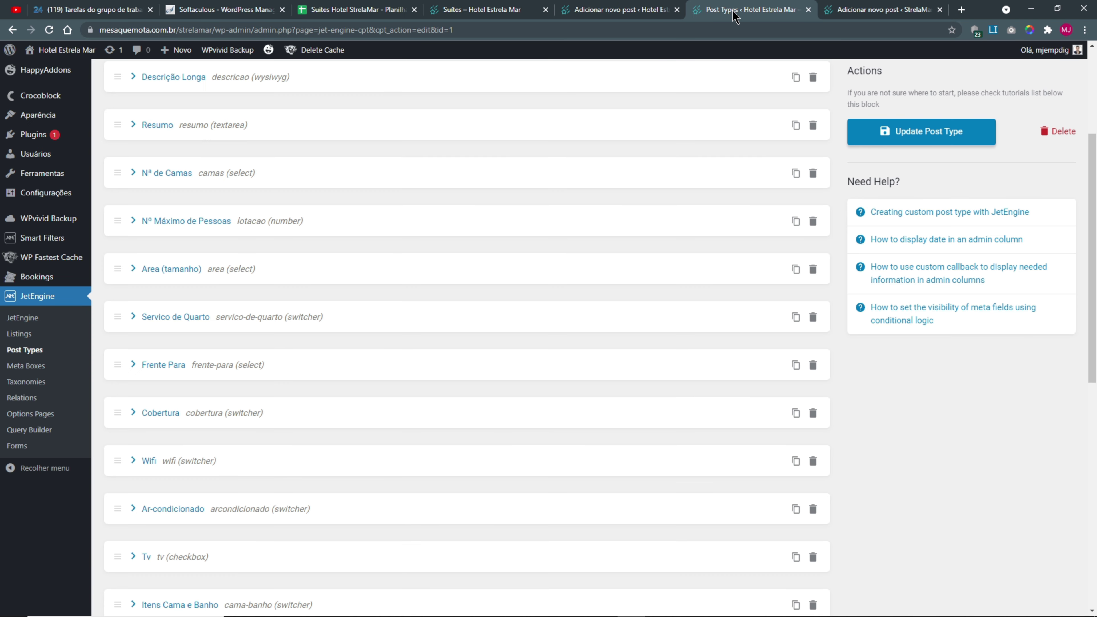
click(808, 10)
key(BackSpace)
scroll(194, 242, up, 5)
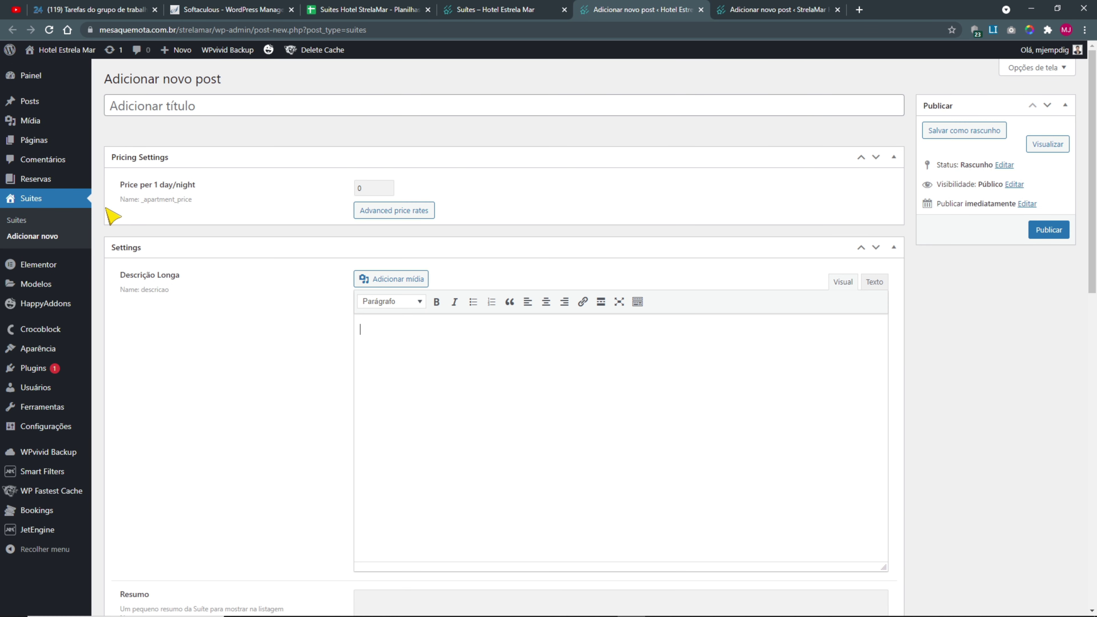
click(406, 213)
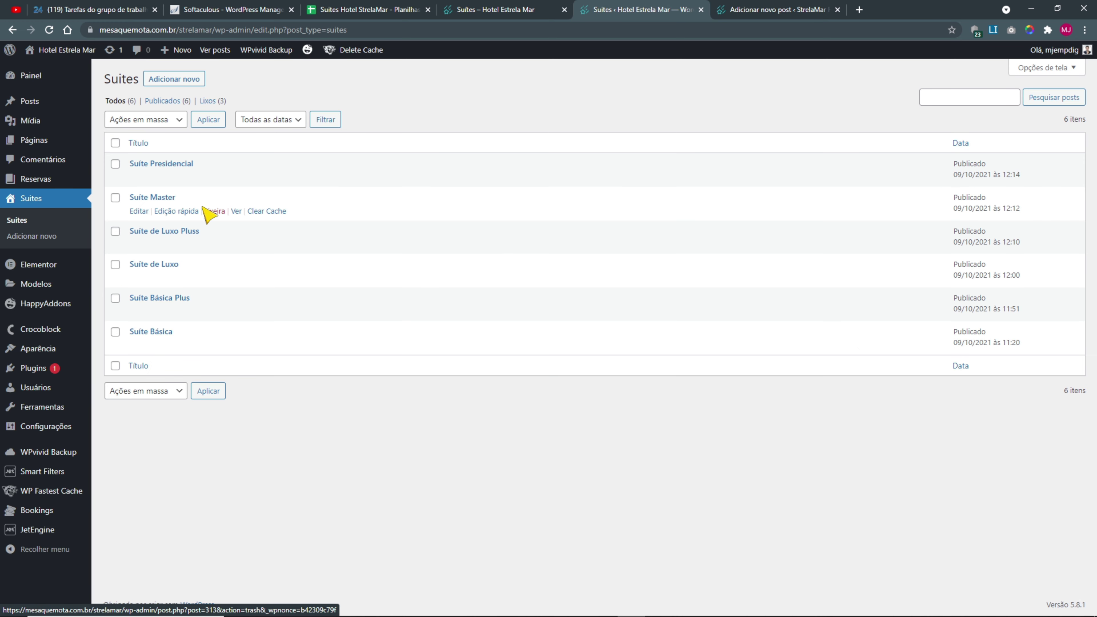
click(138, 345)
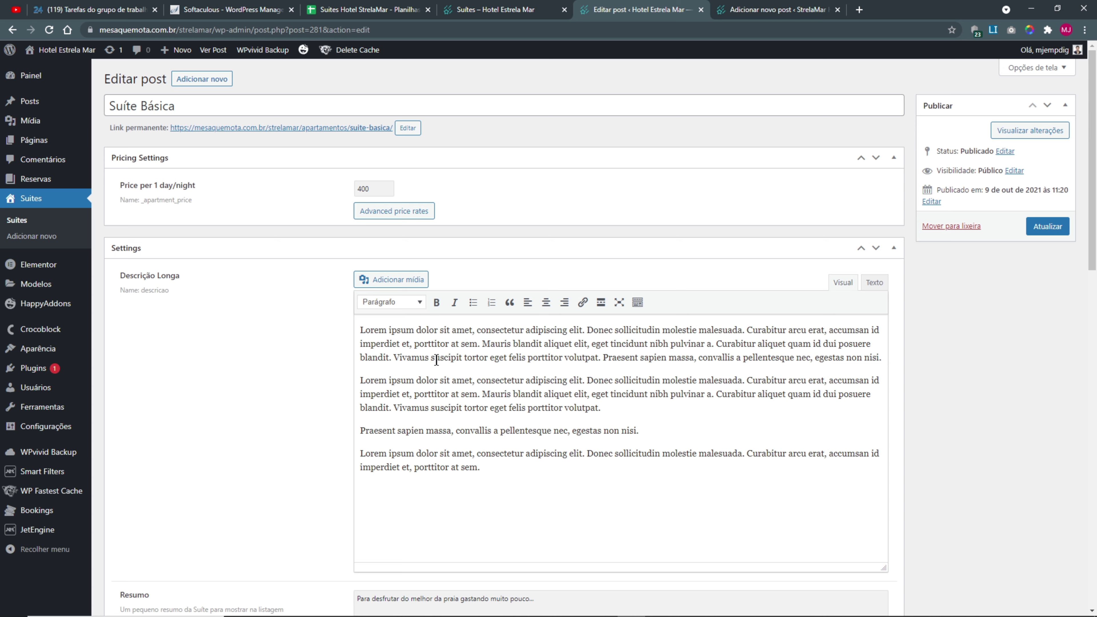
- Copy the Resumo text from the reference Suíte Básica post and paste it into Resumo of the new StrelaMar suite post
drag(425, 344, 506, 453)
scroll(514, 448, down, 3)
scroll(362, 220, up, 3)
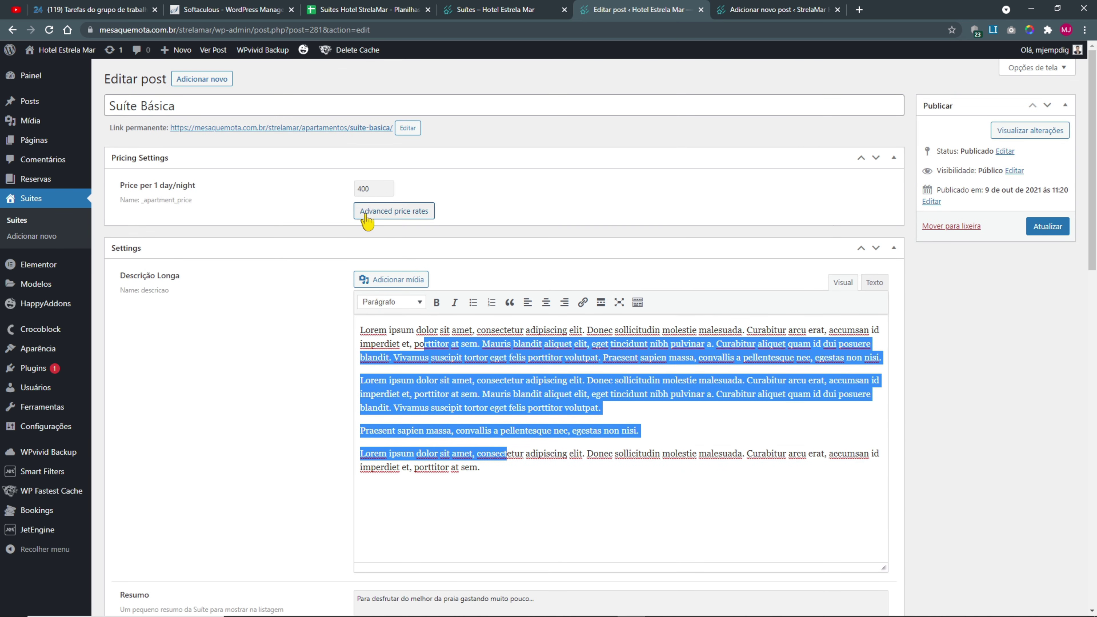
click(370, 190)
scroll(411, 411, down, 8)
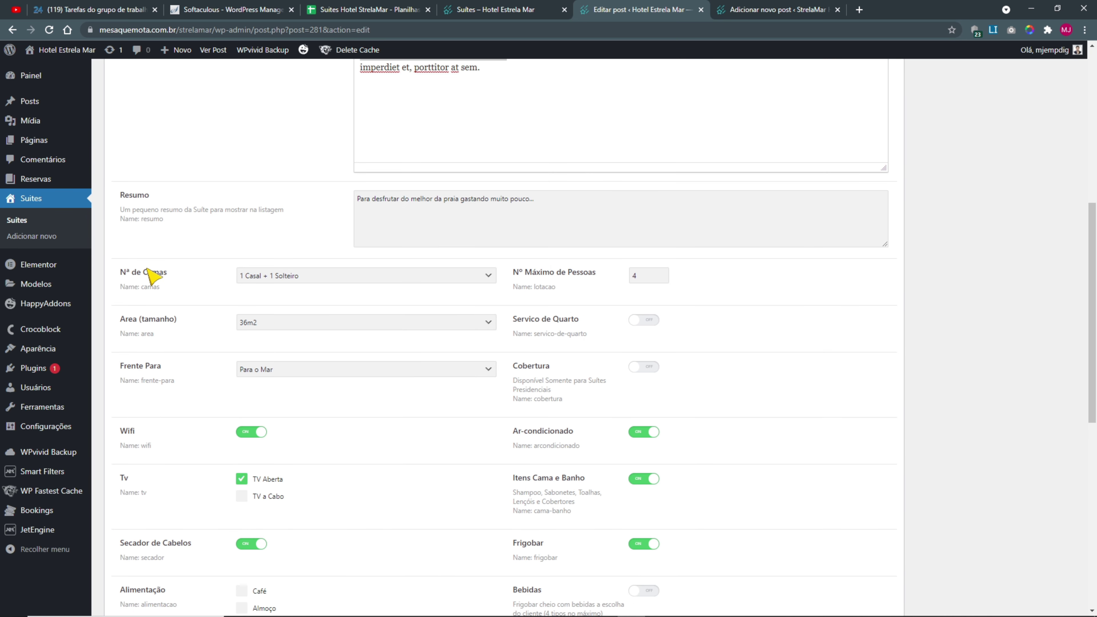
drag(554, 202, 280, 202)
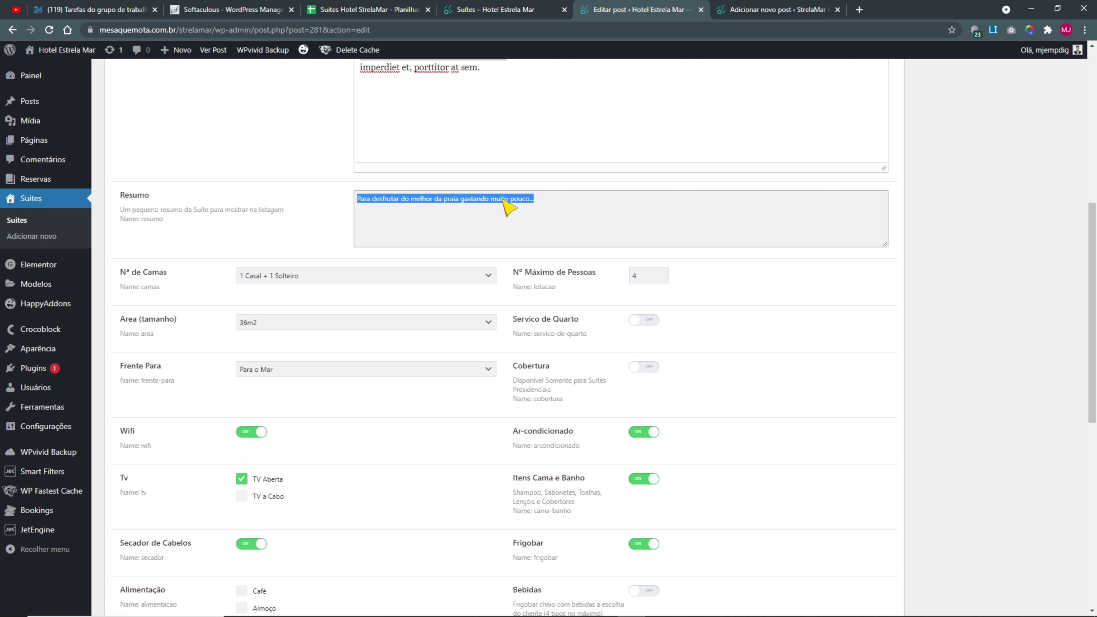
click(741, 16)
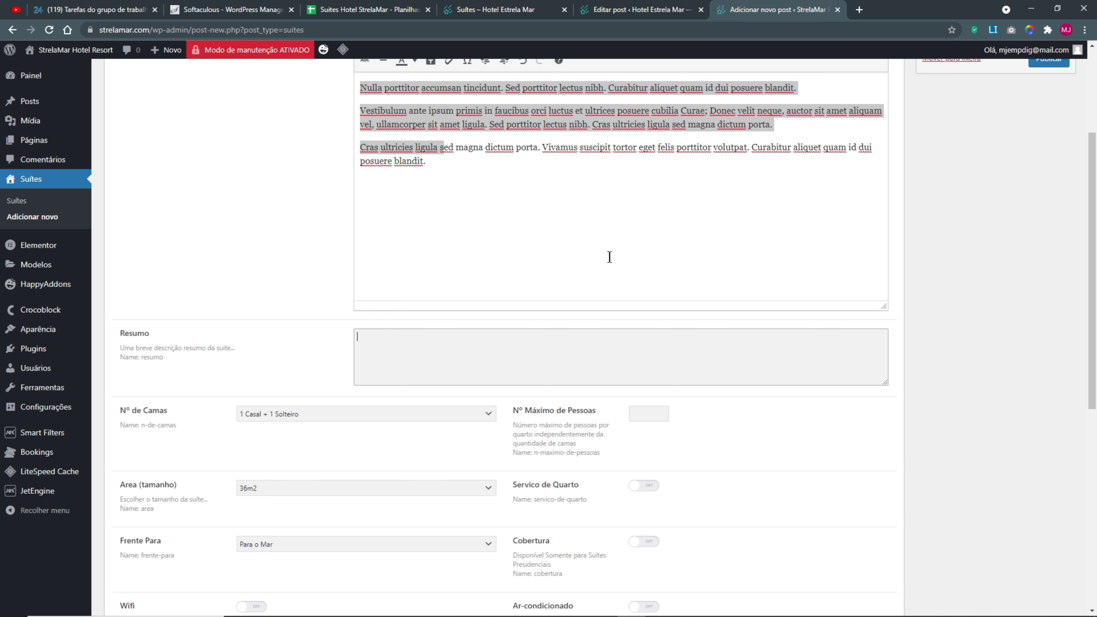
click(435, 351)
key(ctrl+v)
text(dddddddddddd)
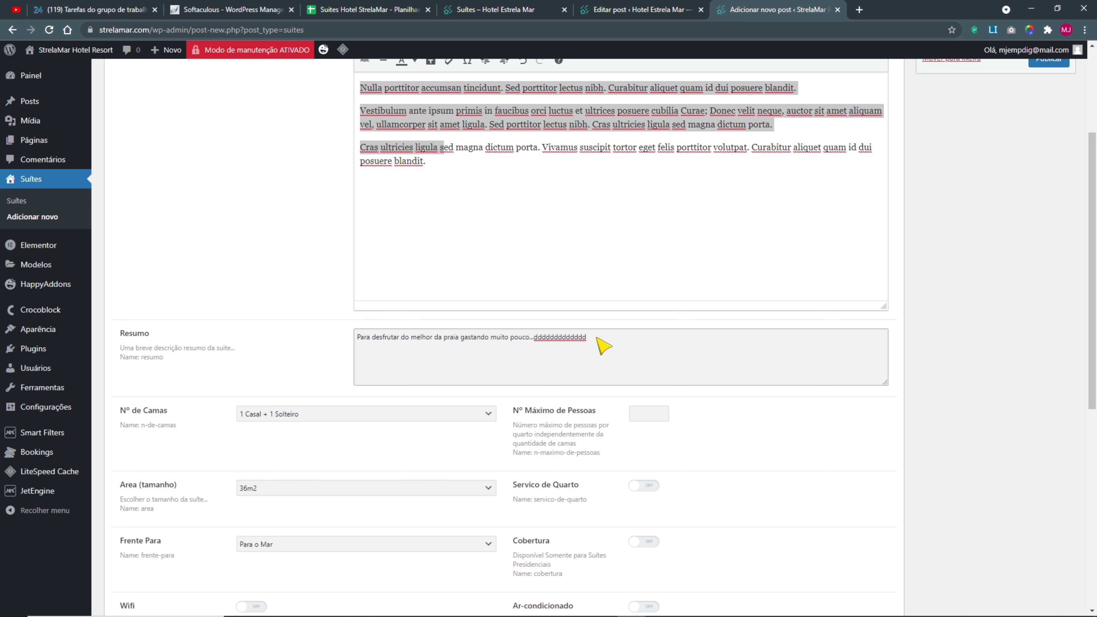
drag(592, 338, 534, 336)
key(BackSpace)
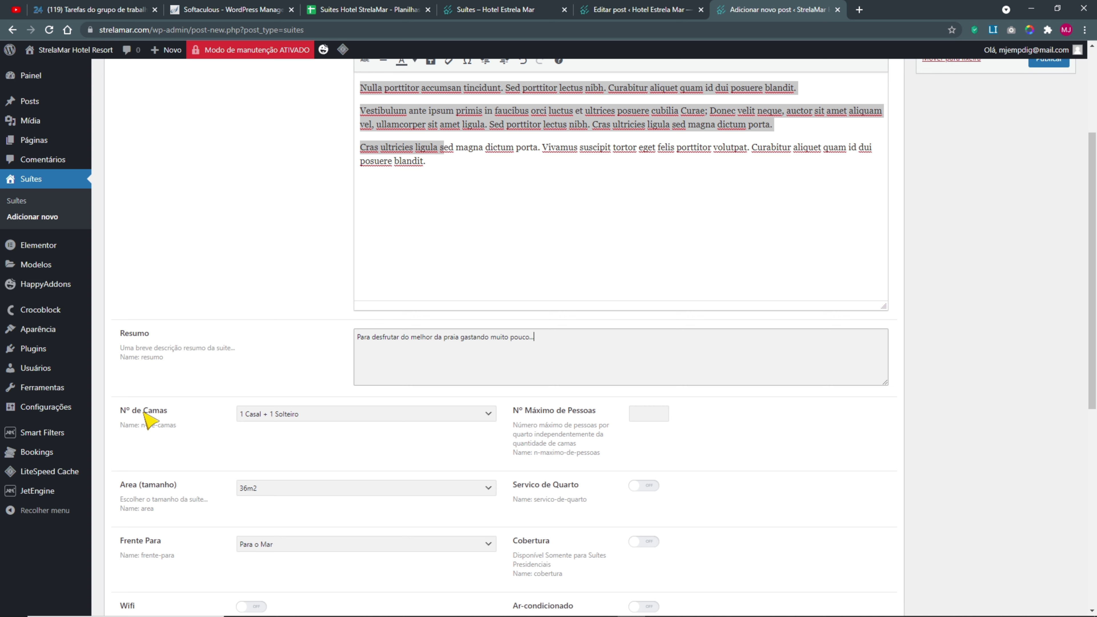
- Check the beds and people columns for SUITE BASICA in the suites spreadsheet and set Nº Máximo de Pessoas to 4
drag(397, 10, 624, 18)
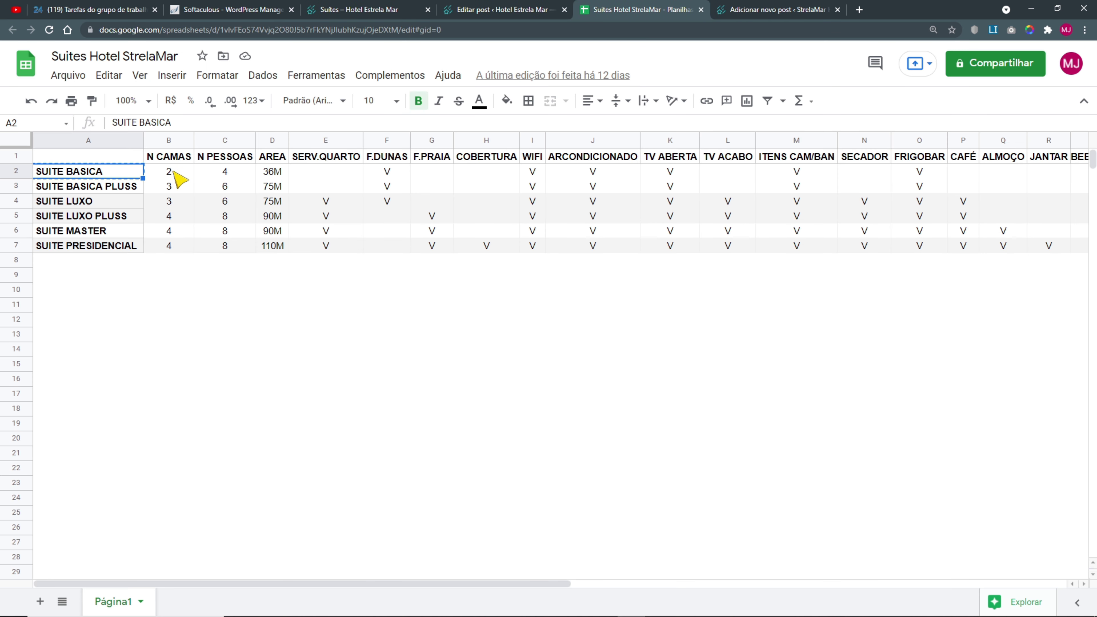
click(772, 17)
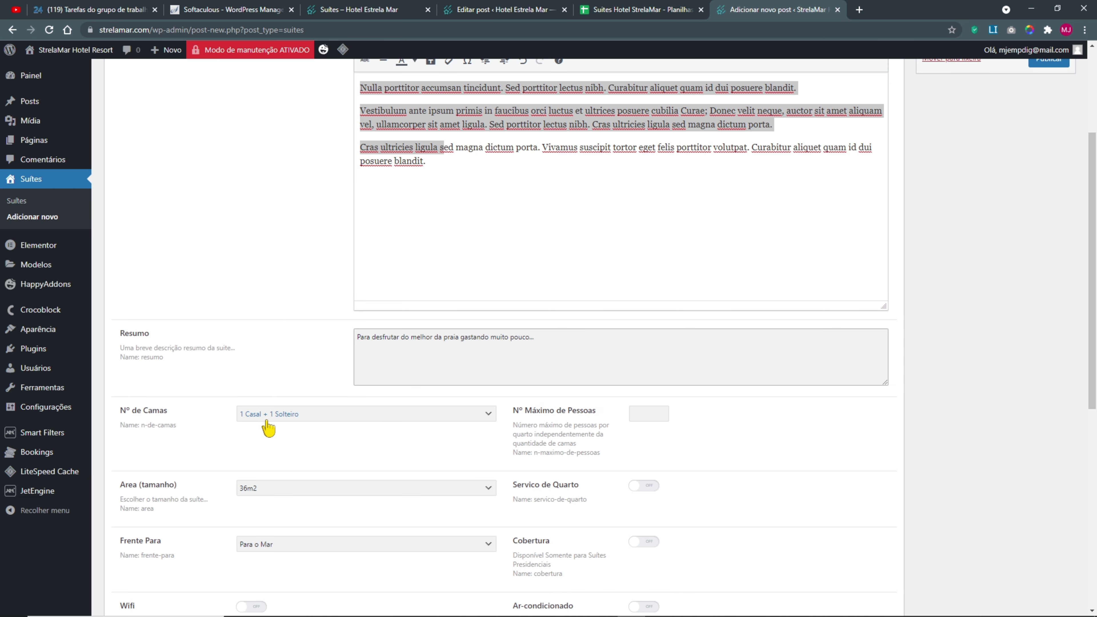
click(654, 13)
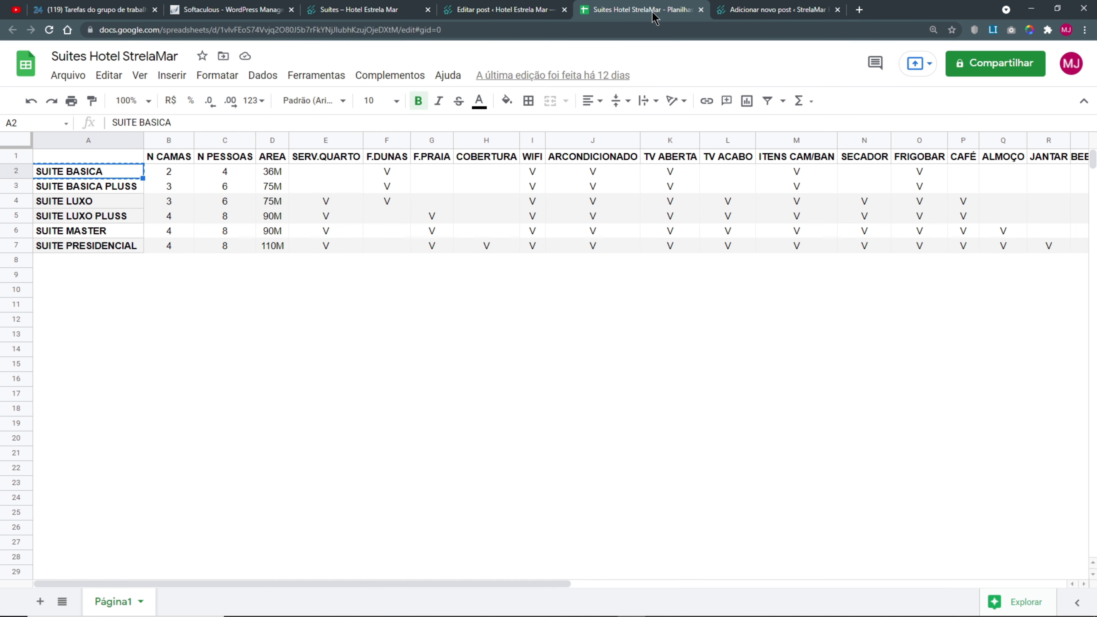
click(191, 175)
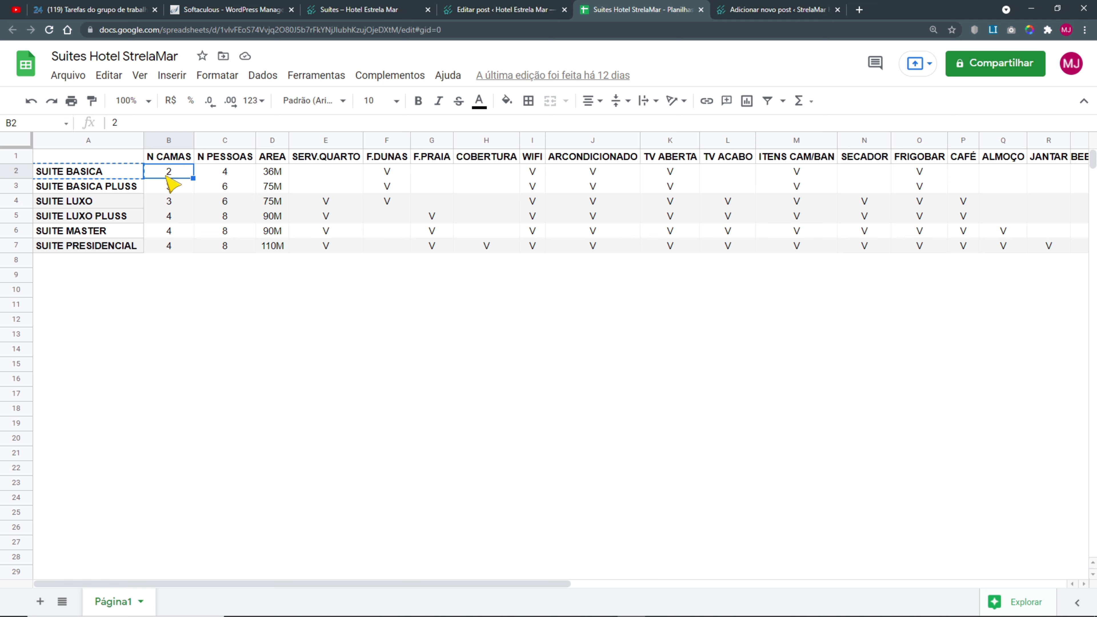
click(221, 177)
click(772, 9)
click(654, 414)
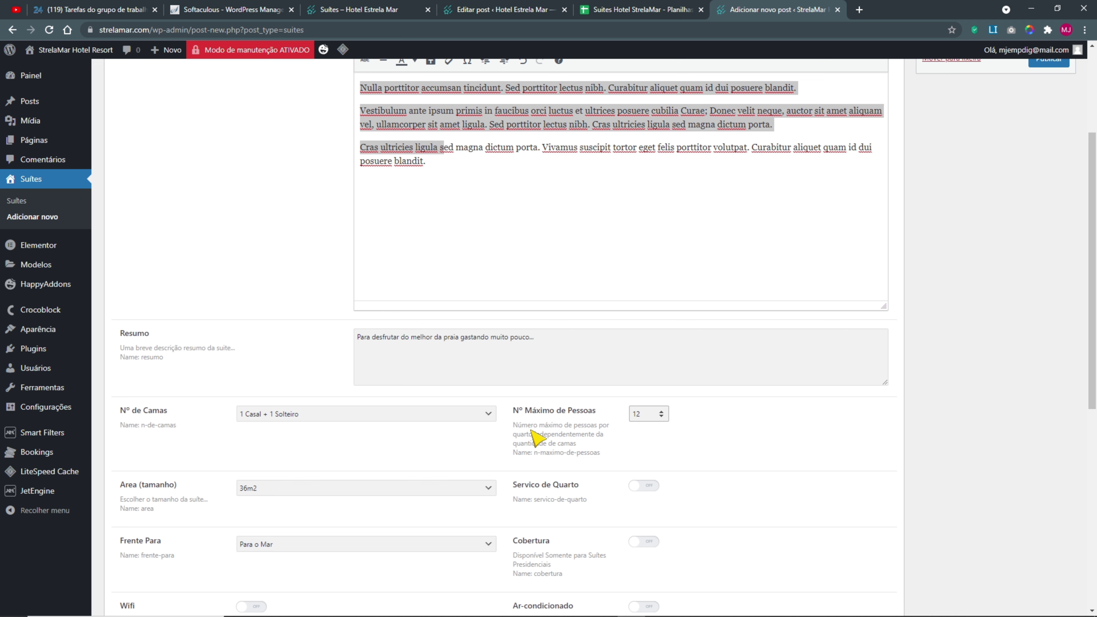
double_click(645, 415)
click(772, 441)
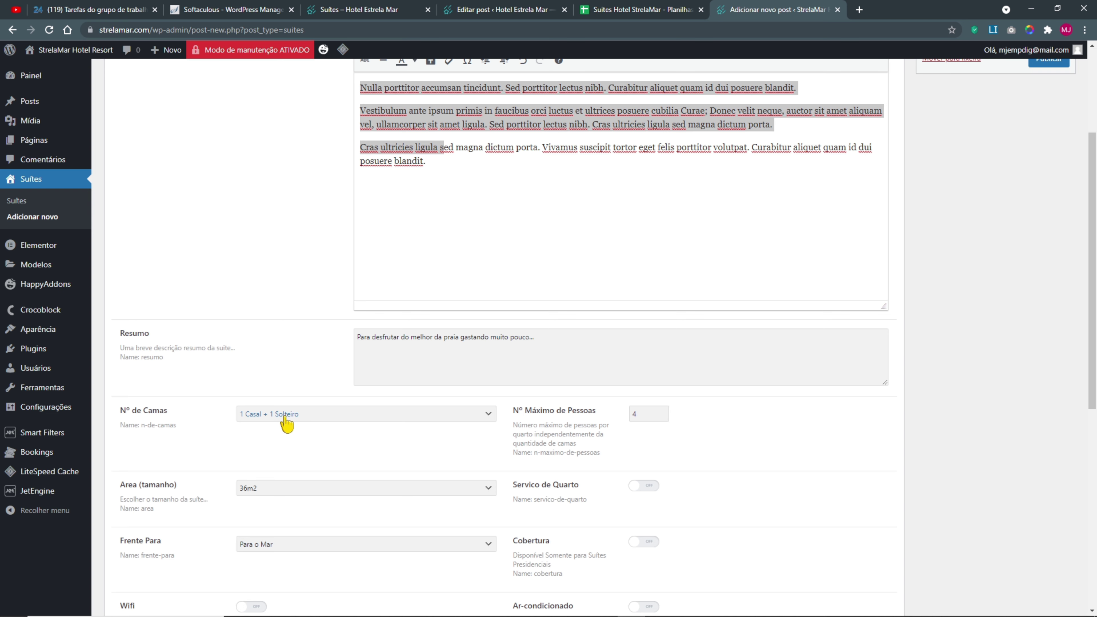
- Check the SUITE BASICA area in the suites spreadsheet and select 36m2 for Area (tamanho) in the new post
scroll(191, 483, down, 3)
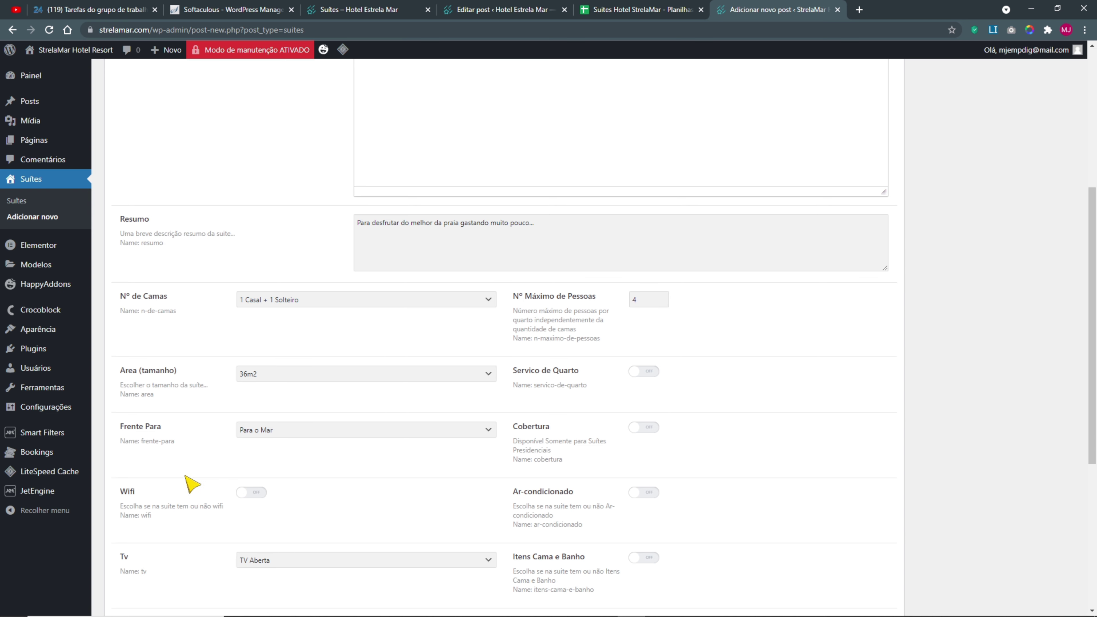
click(592, 11)
click(277, 173)
click(766, 8)
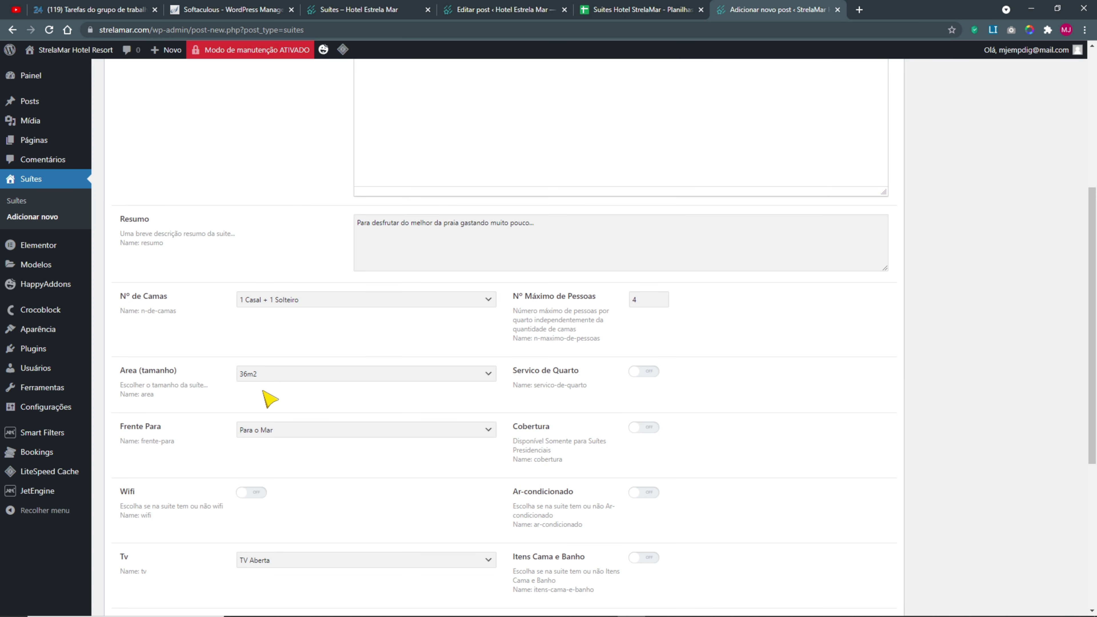
click(264, 374)
click(253, 387)
click(248, 375)
click(248, 387)
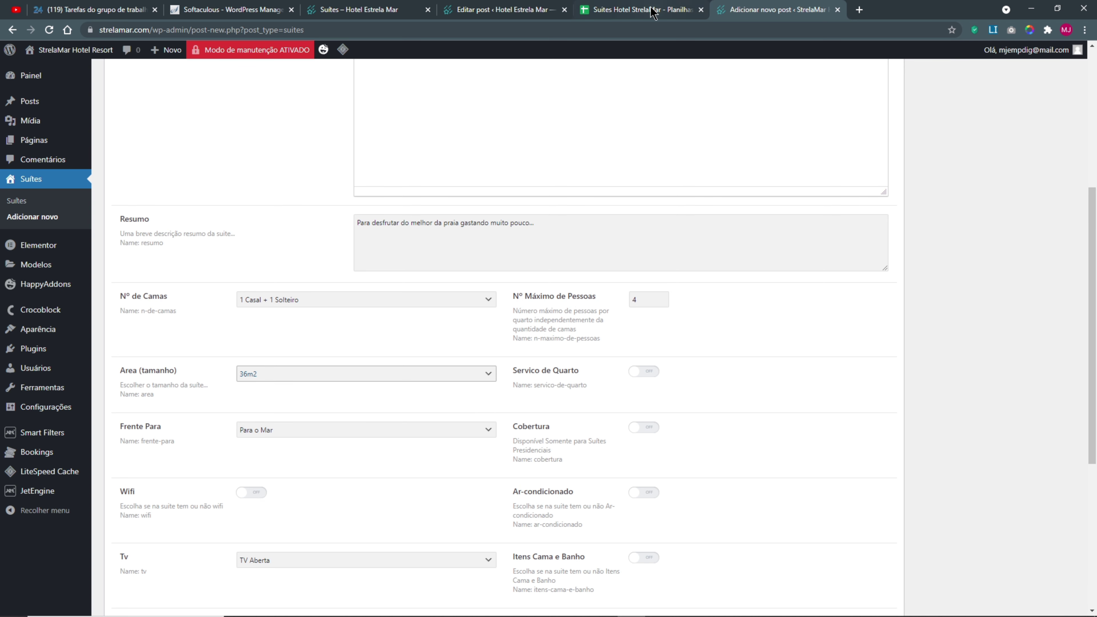
- Check room service and the facing columns for SUITE BASICA in the spreadsheet, and set Frente Para to Para Dunas
click(641, 9)
click(315, 175)
click(751, 10)
click(663, 12)
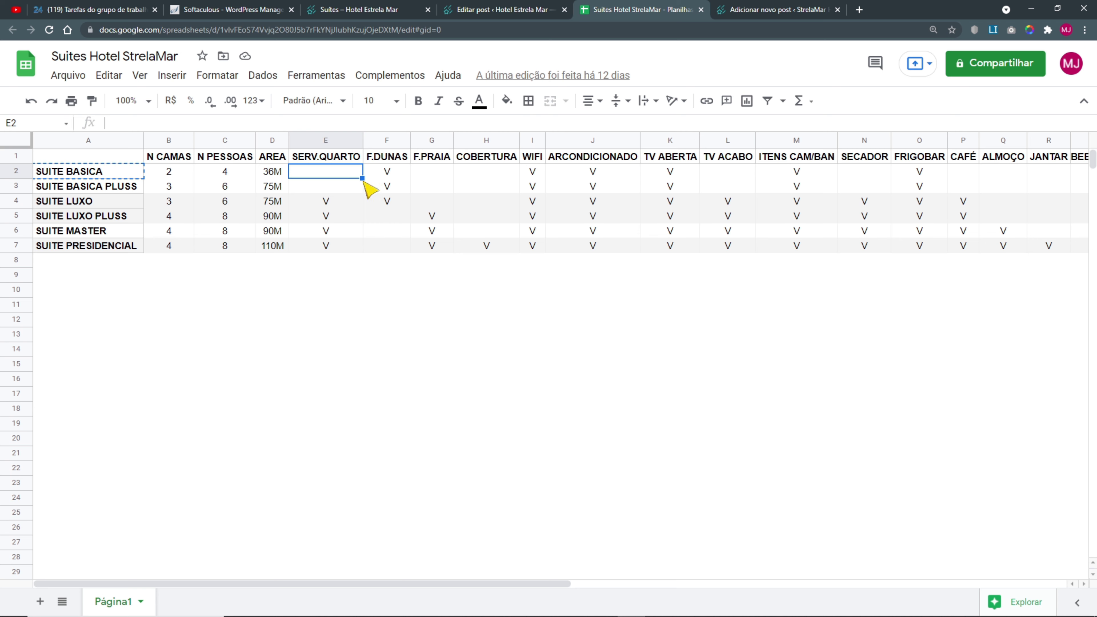
click(391, 173)
click(800, 6)
click(285, 430)
click(279, 451)
- Check the beach, Cobertura and Wifi columns for SUITE BASICA in the spreadsheet, and turn on Wifi in the new post
scroll(501, 460, down, 2)
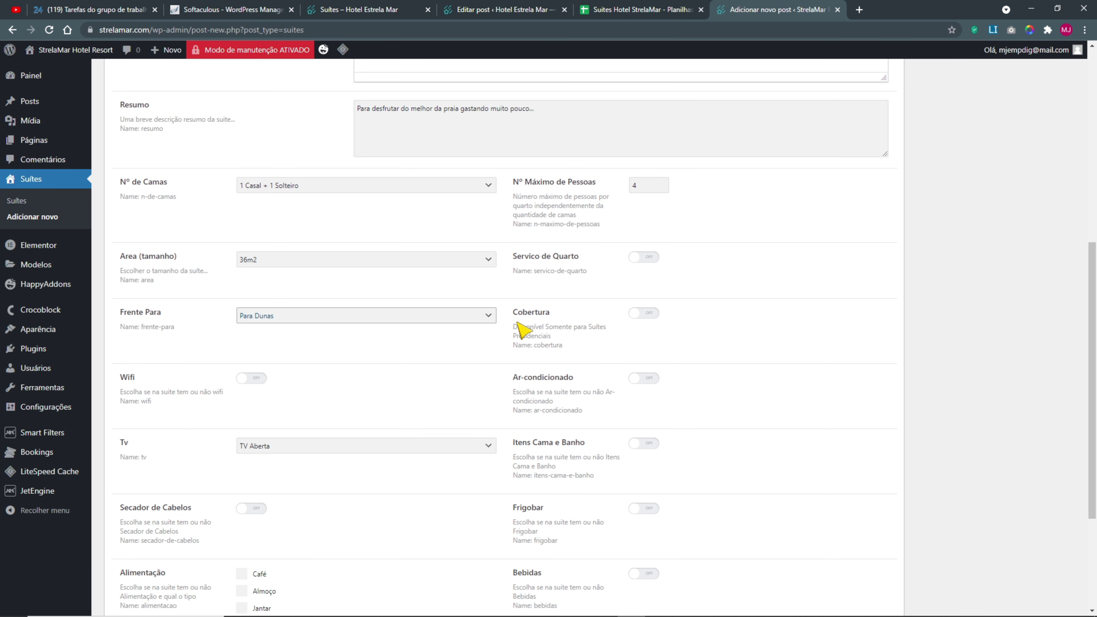
click(658, 11)
click(449, 177)
click(488, 176)
click(535, 177)
click(764, 13)
click(281, 453)
click(277, 453)
click(254, 379)
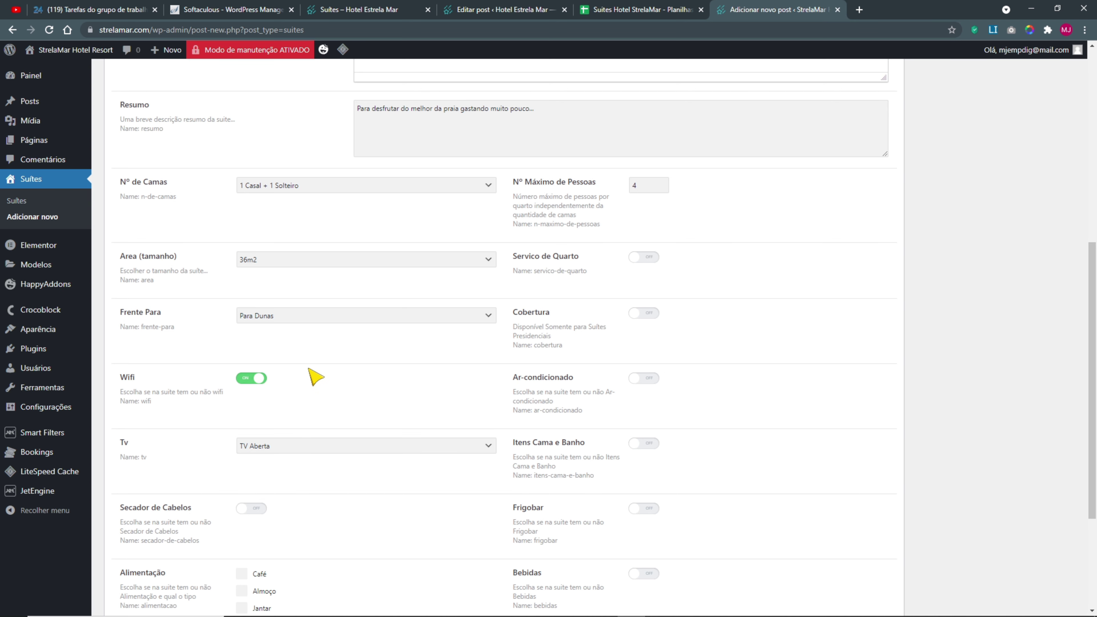
- Check air conditioning for SUITE BASICA in the spreadsheet and turn on Ar-condicionado in the new post
click(661, 11)
click(607, 178)
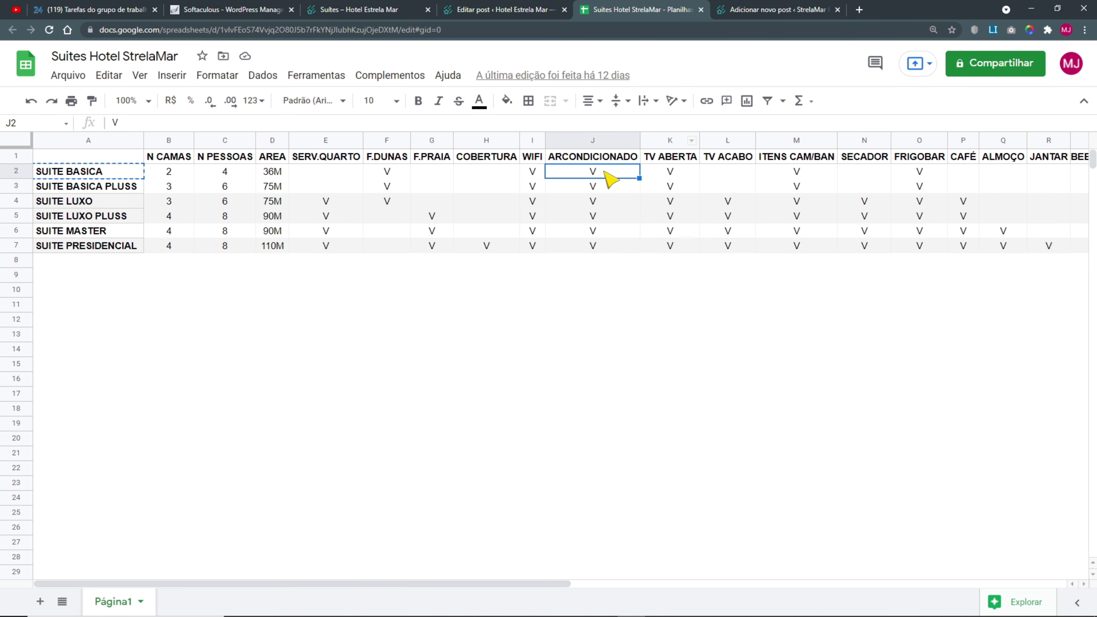
click(769, 10)
click(645, 378)
- Check the TV Aberta column for SUITE BASICA in the spreadsheet and select TV Aberta for the Tv field
click(639, 10)
click(669, 171)
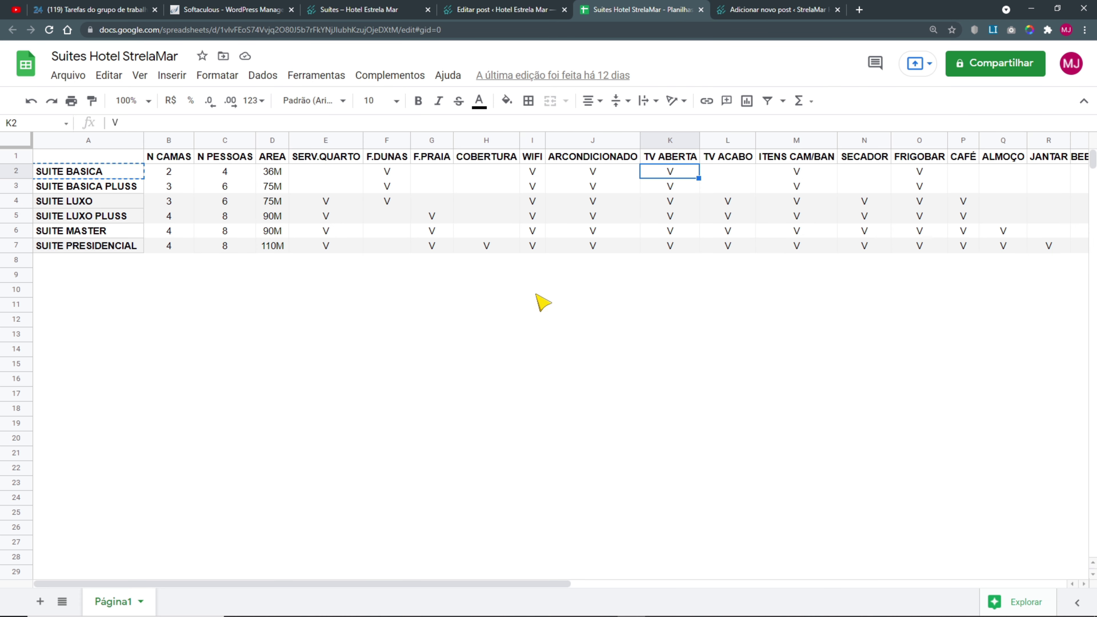
click(742, 10)
click(262, 446)
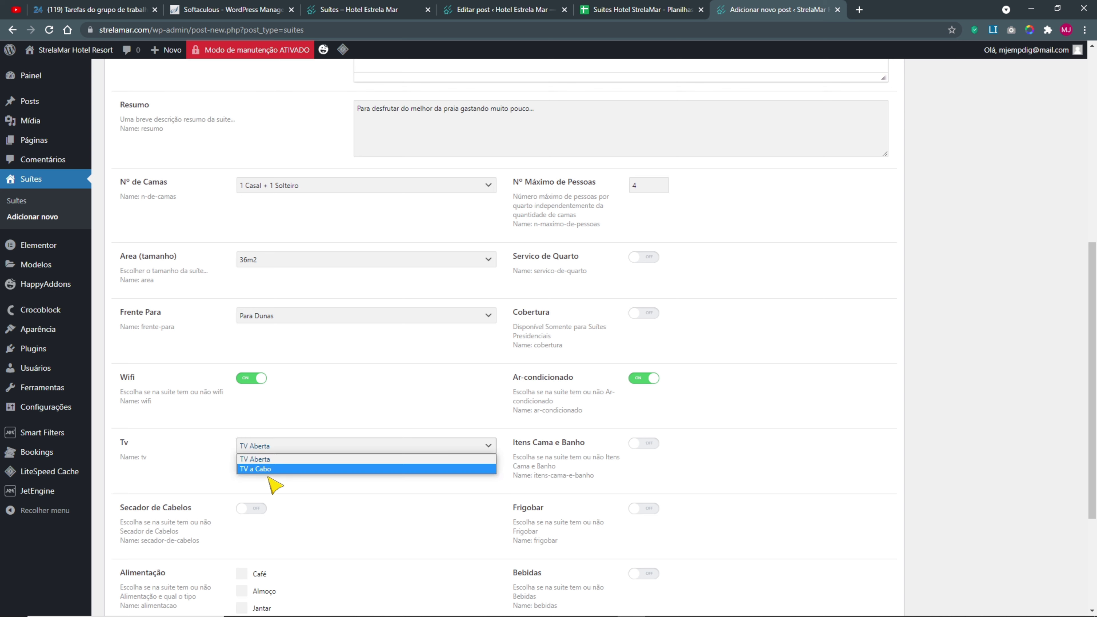
click(271, 462)
- Check the cable TV and bed and bath columns in the spreadsheet, and turn on Itens Cama e Banho in the post
click(660, 9)
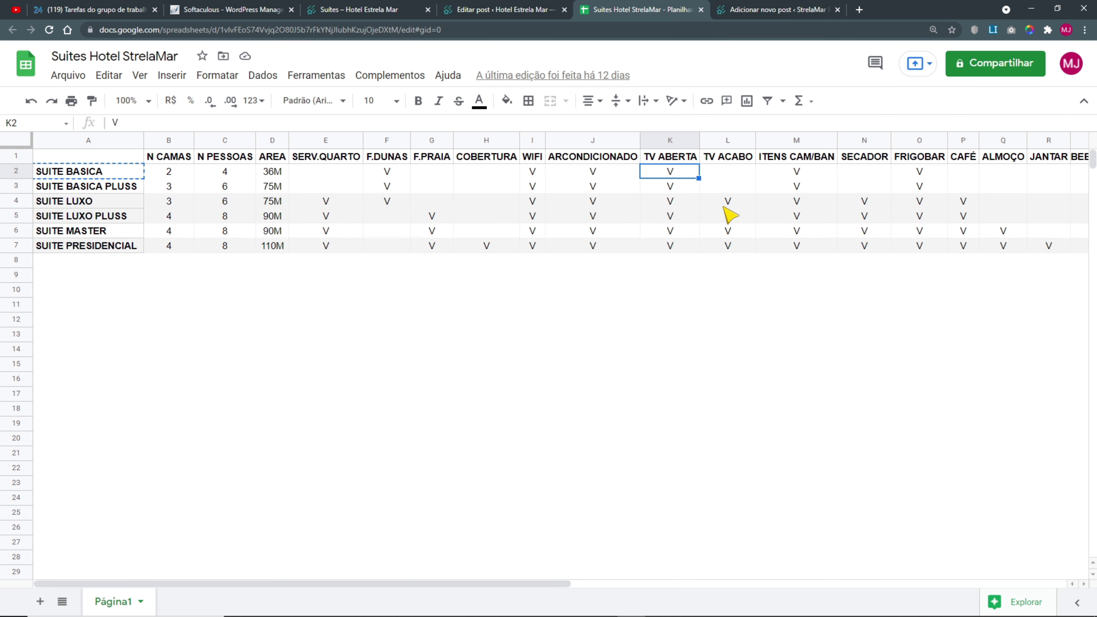
click(731, 156)
click(797, 160)
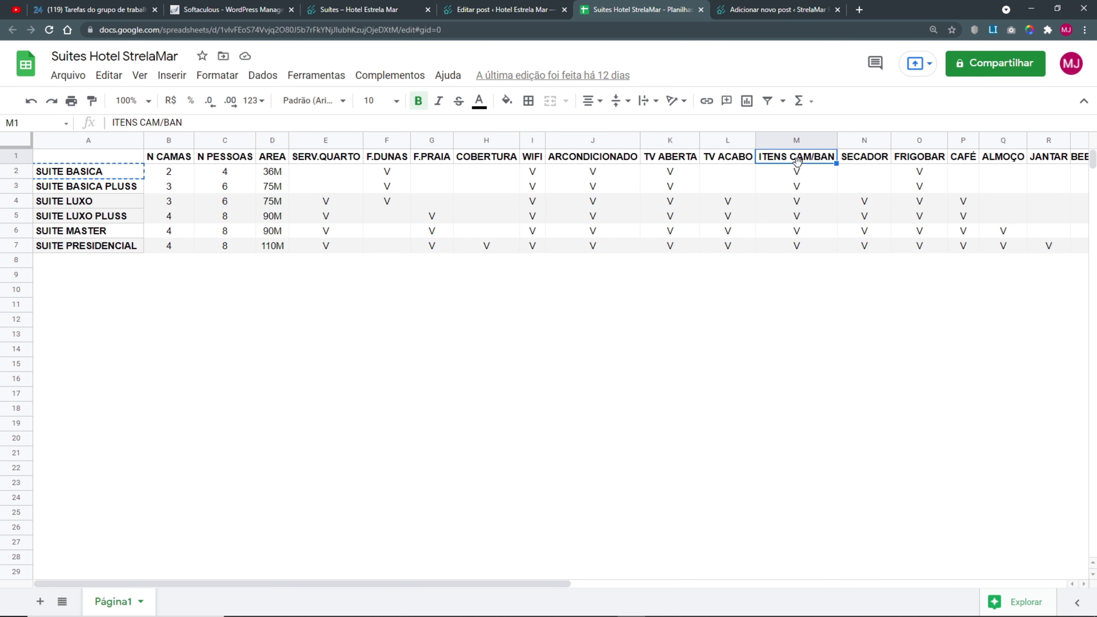
click(742, 10)
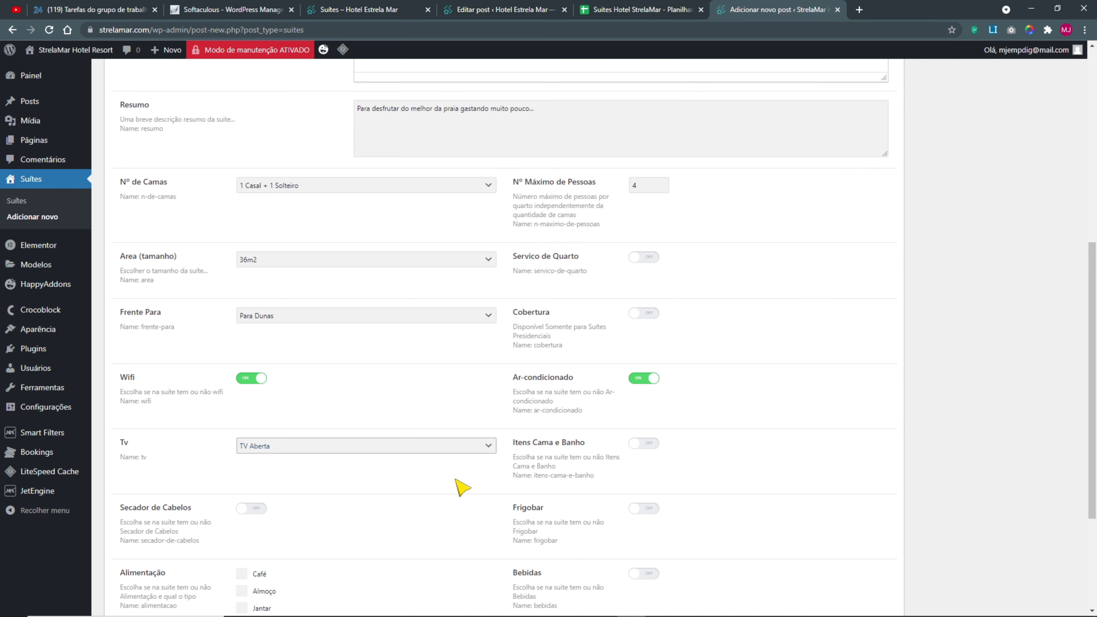
click(638, 447)
scroll(587, 453, down, 2)
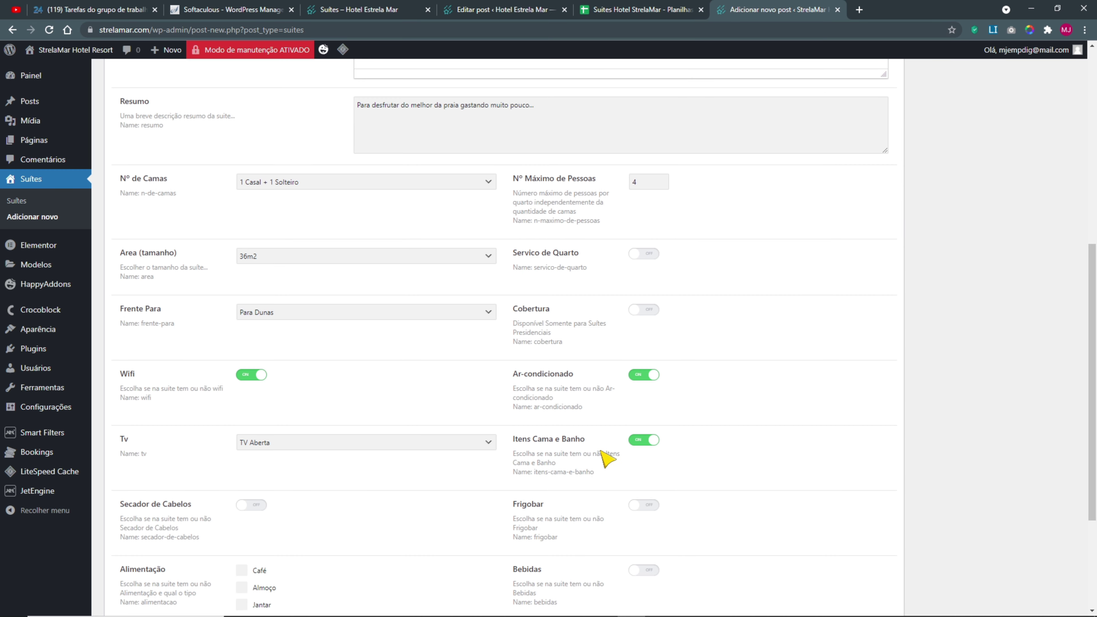
drag(514, 343, 597, 368)
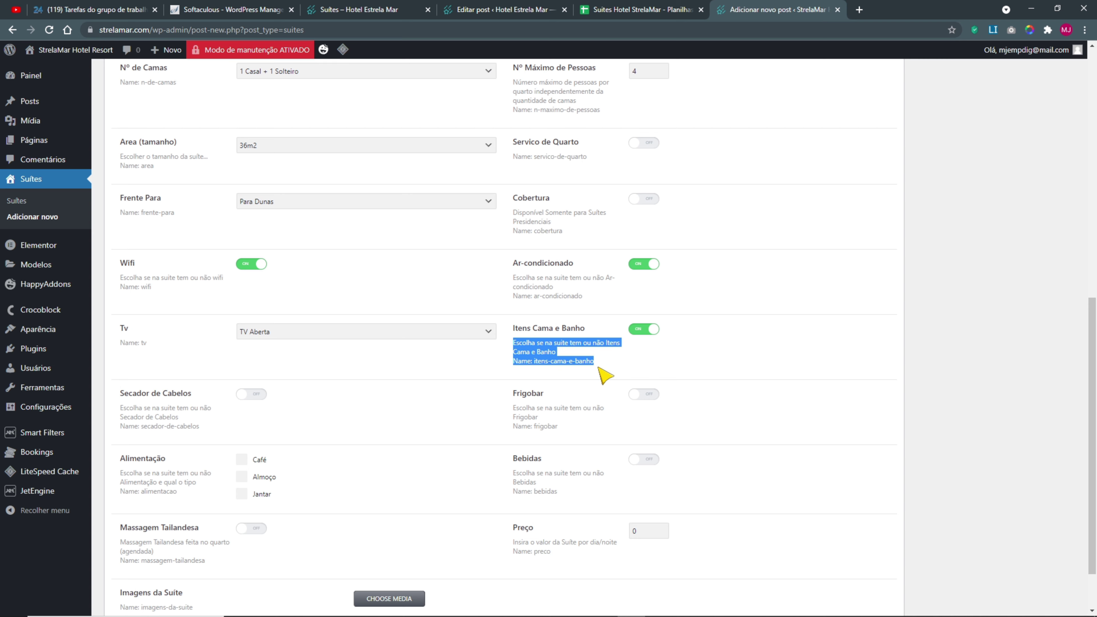
click(595, 366)
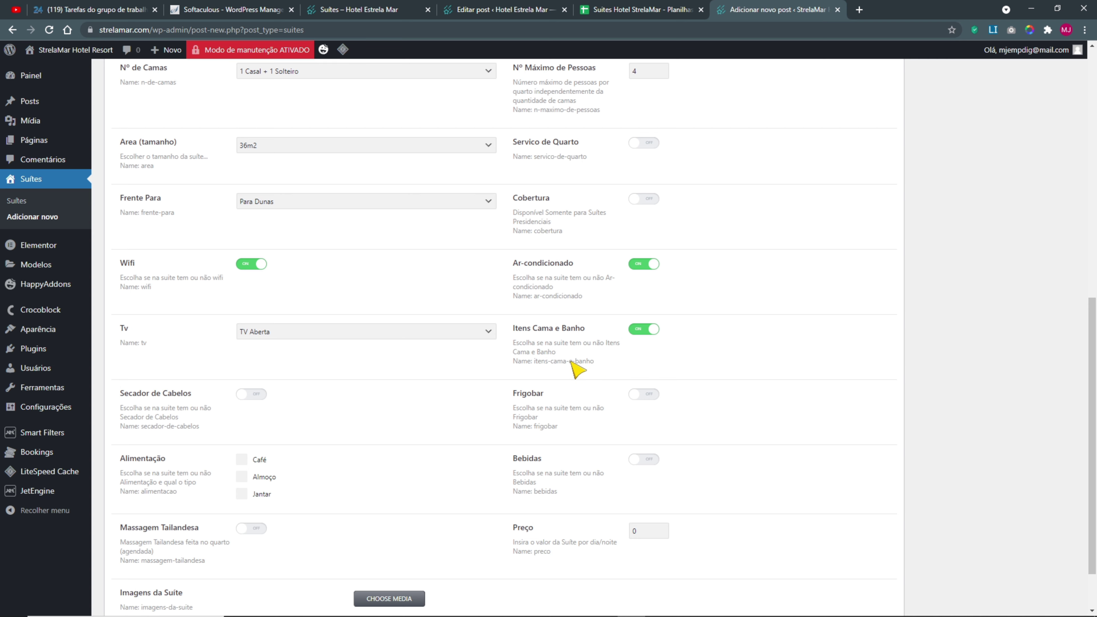
- Check the hair dryer and Frigobar columns for SUITE BASICA in the spreadsheet, and turn on Frigobar in the new post
click(708, 13)
click(863, 156)
click(864, 172)
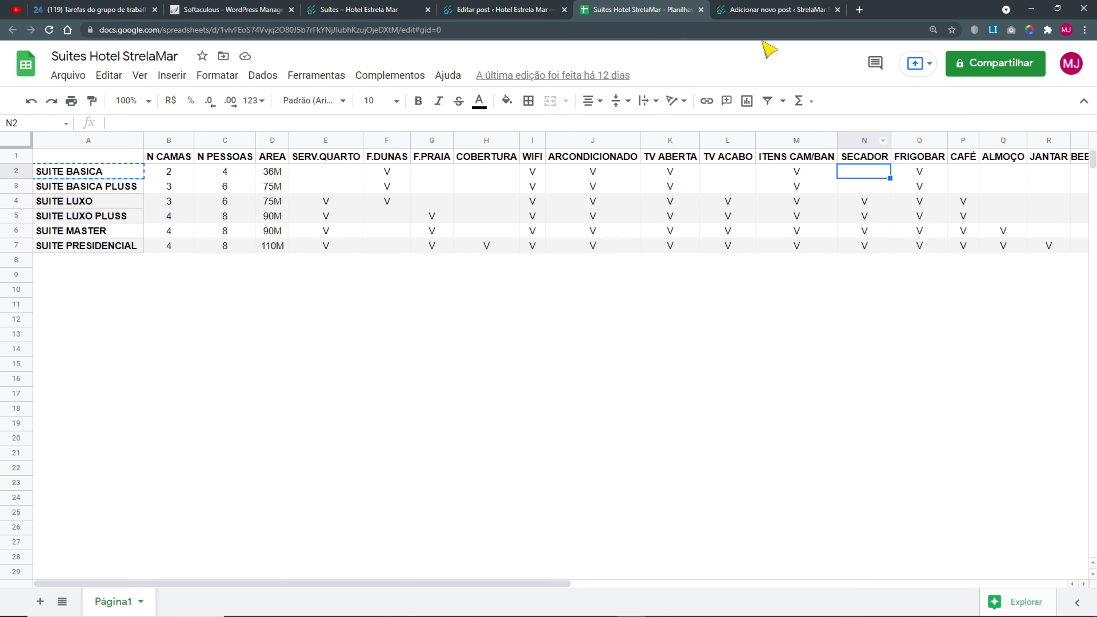
click(764, 10)
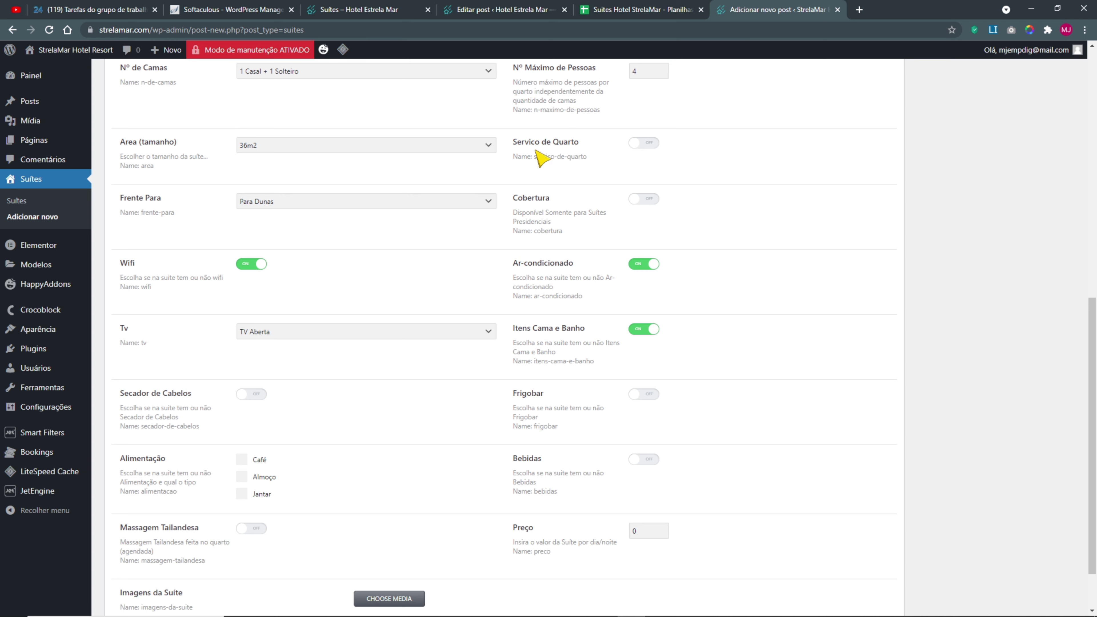
click(605, 12)
click(930, 175)
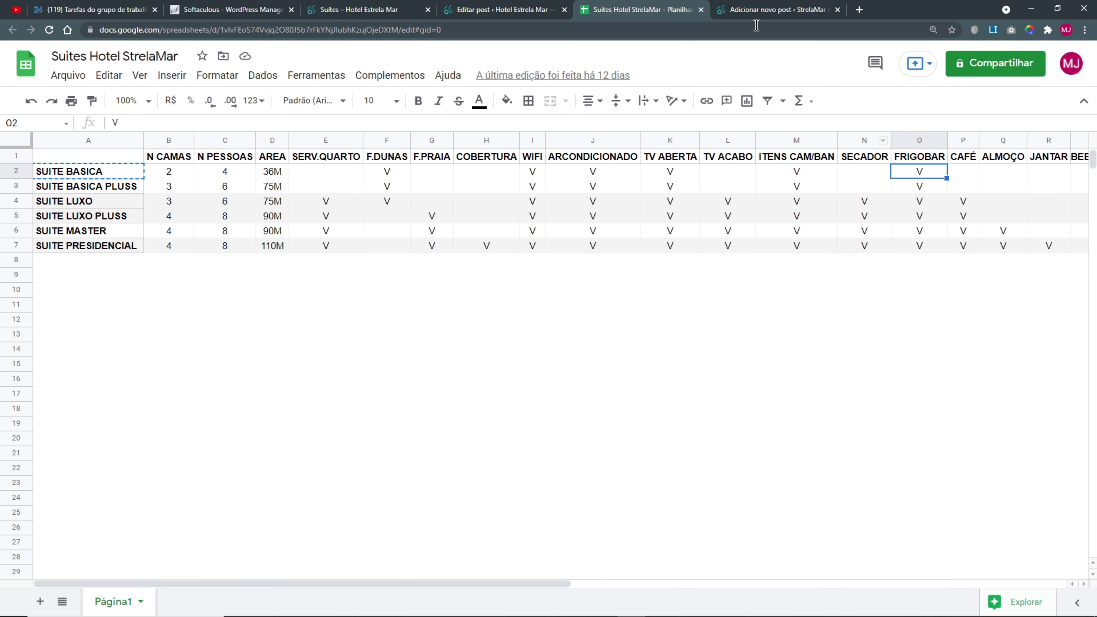
click(756, 11)
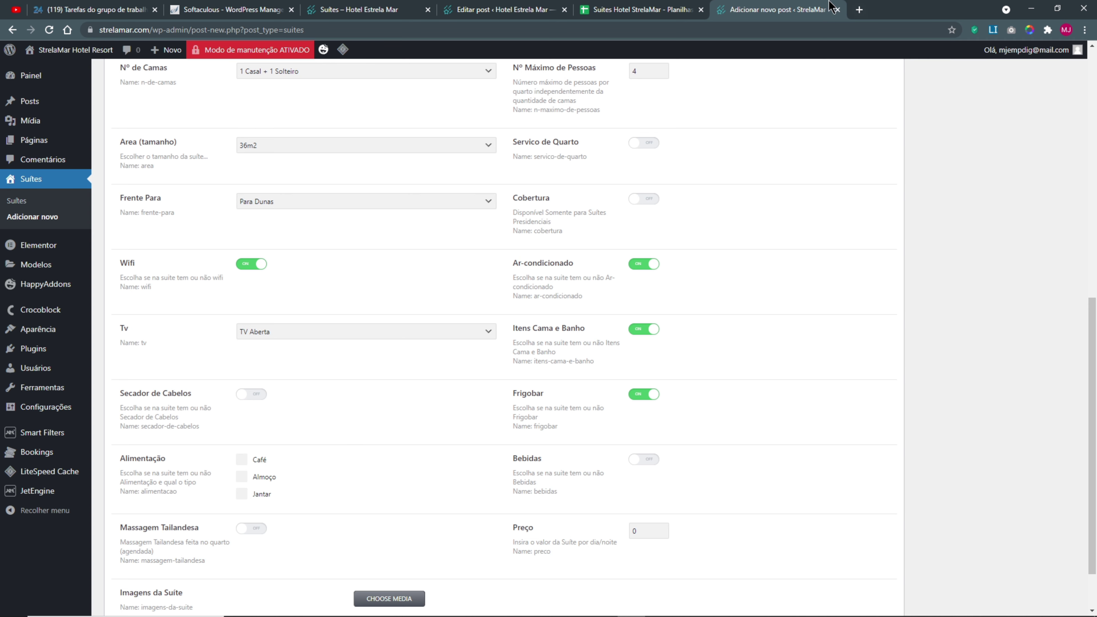
- Check the meal, drinks and Thai massage columns for SUITE BASICA in the spreadsheet against the new post, leaving those options off
click(641, 9)
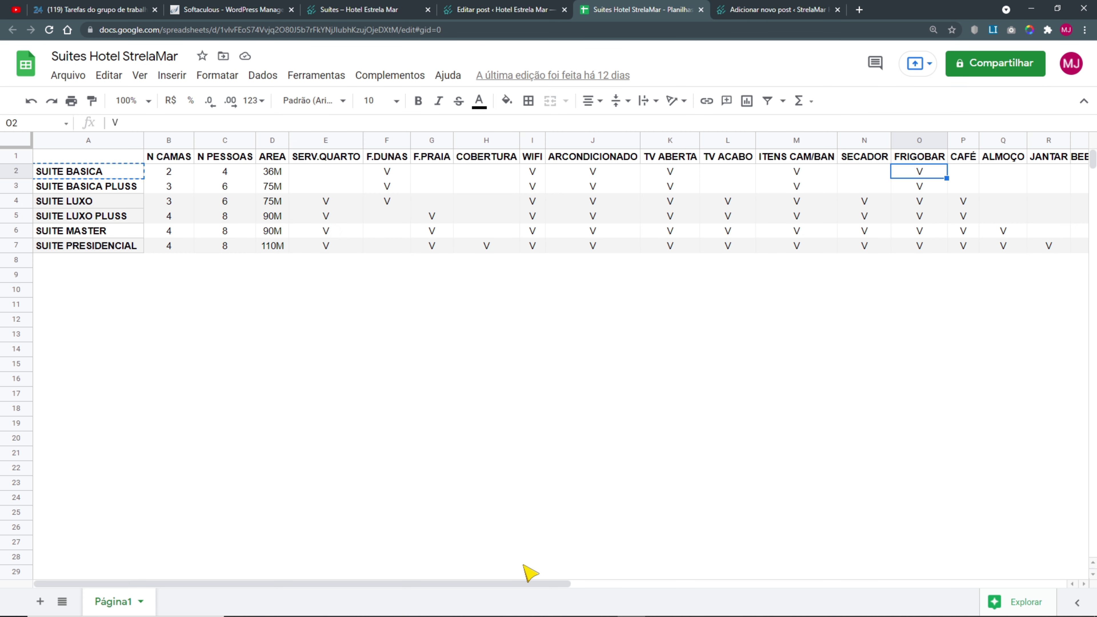
key(ctrl+minus)
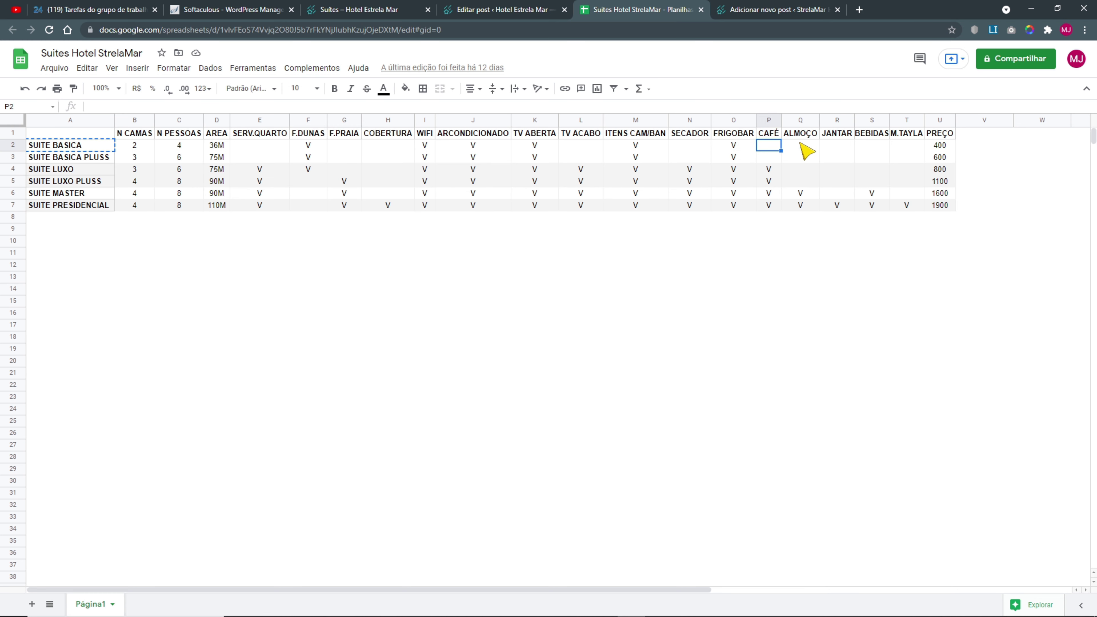
click(769, 11)
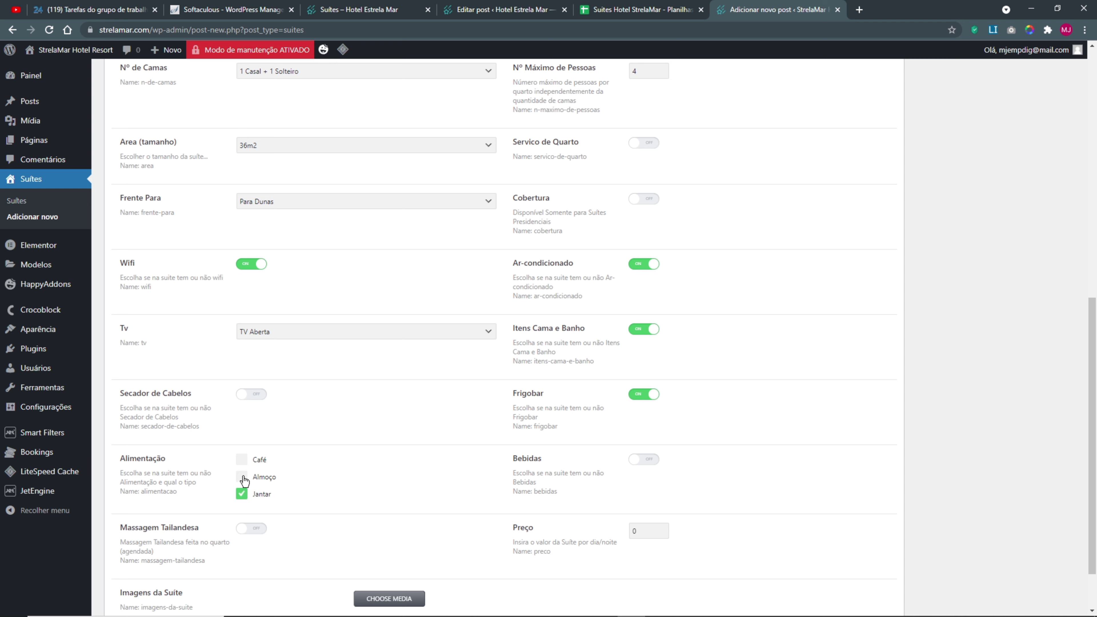
click(242, 476)
click(241, 494)
click(707, 9)
click(868, 146)
click(734, 10)
click(639, 10)
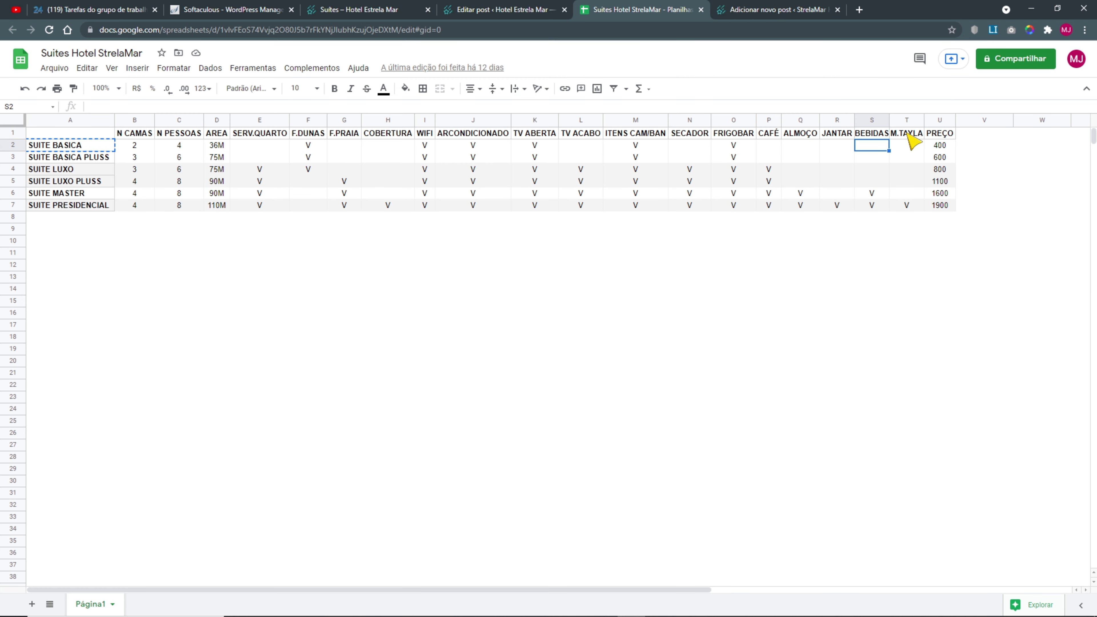
click(744, 10)
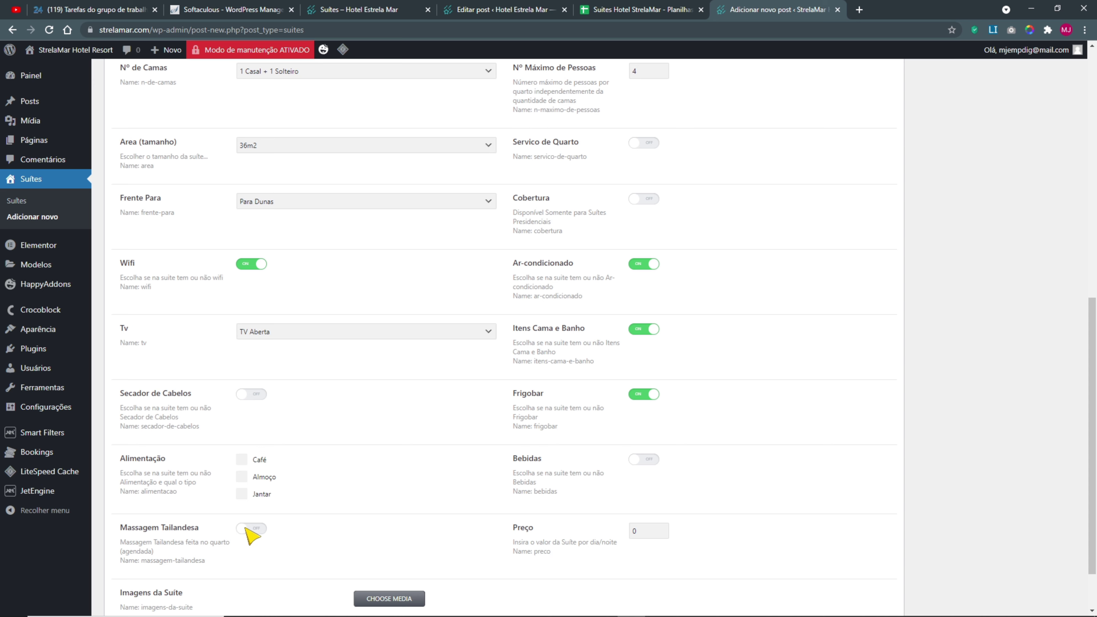
- Set Preço to 400 from the spreadsheet's SUITE BASICA row, and open the media chooser for Imagens da Suíte
click(667, 10)
click(940, 145)
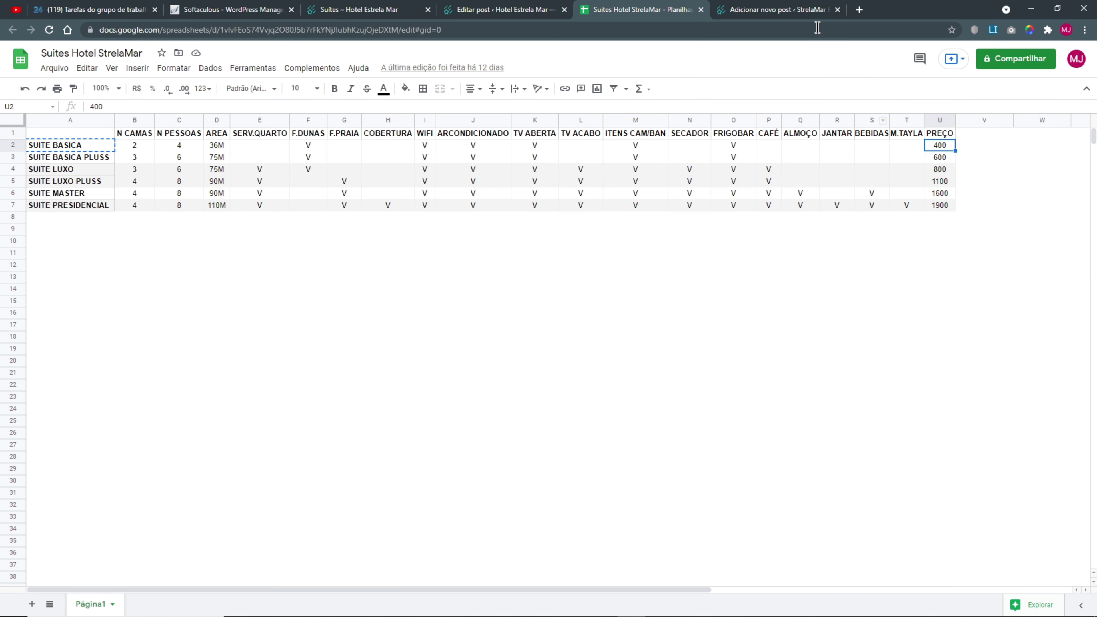
click(772, 9)
click(648, 531)
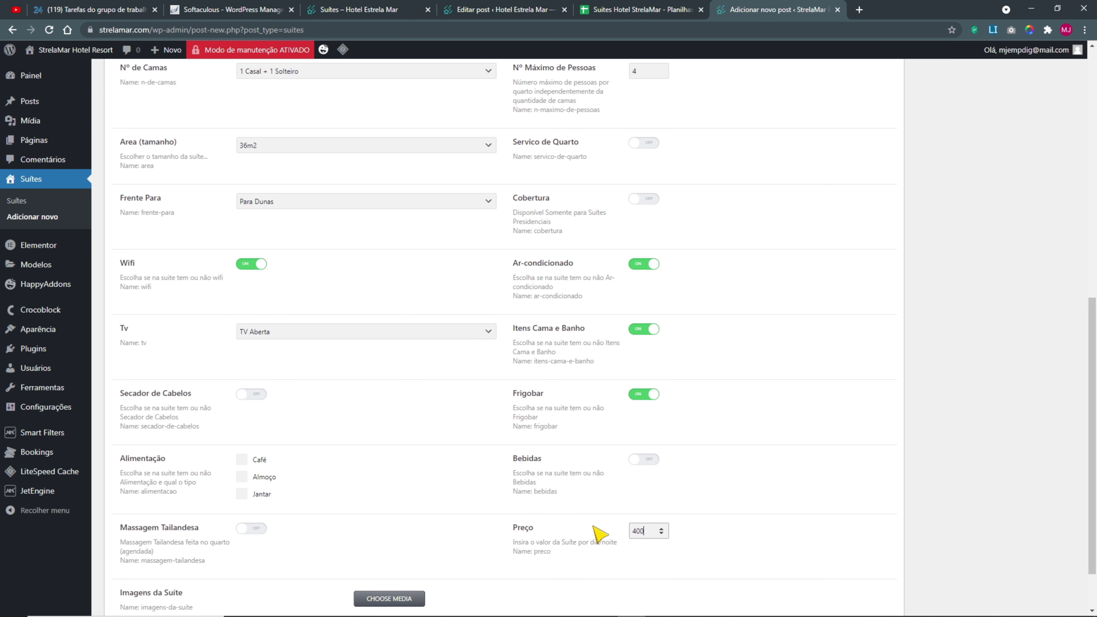
scroll(331, 499, down, 2)
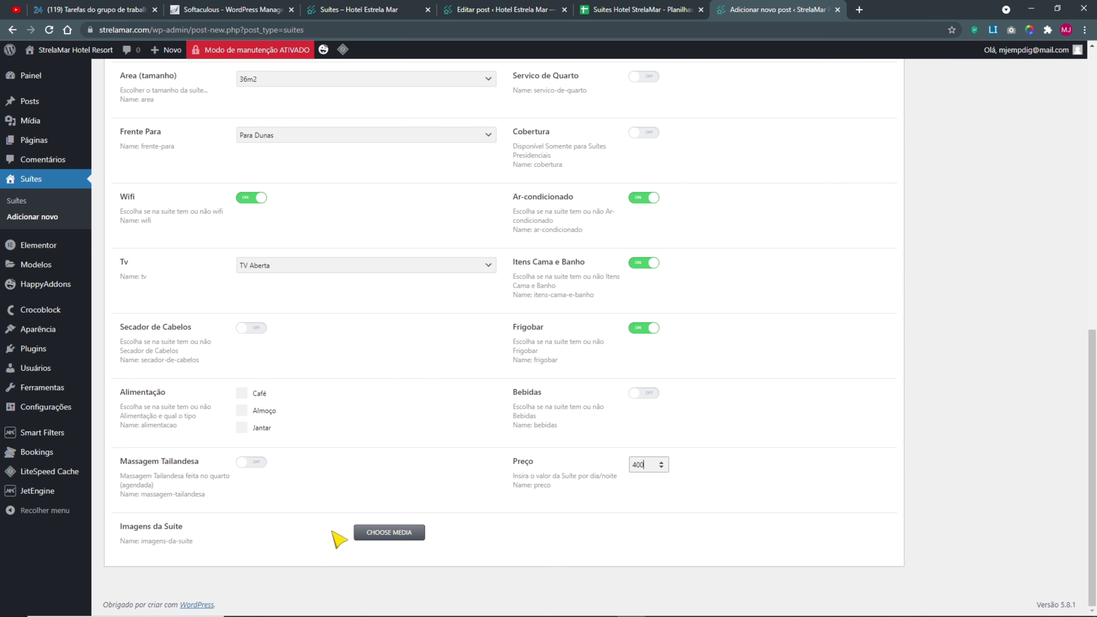
click(656, 11)
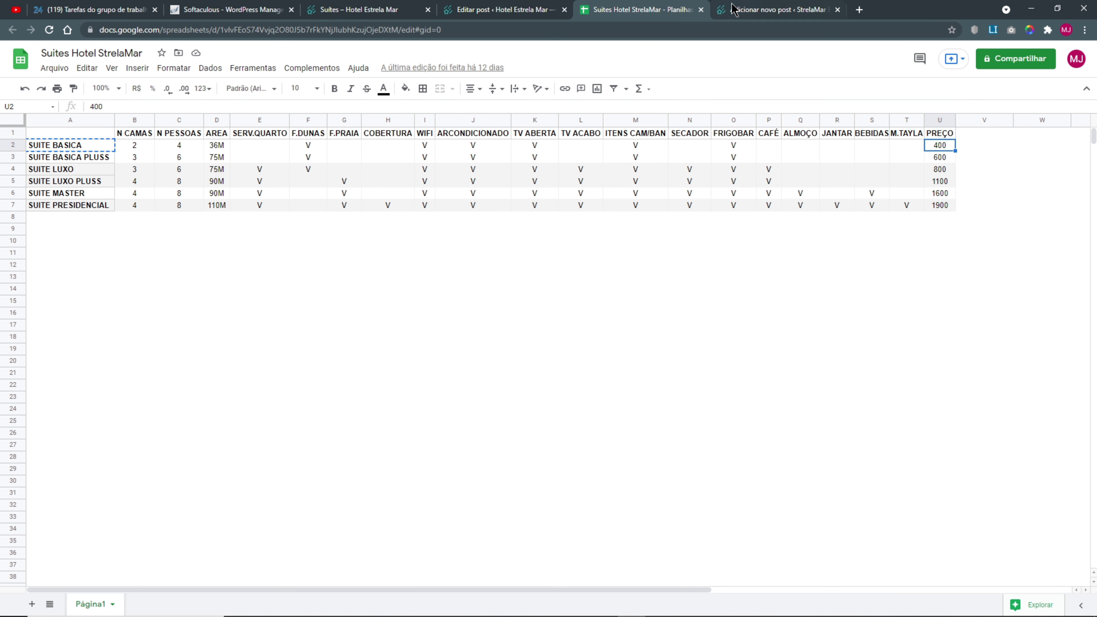
click(726, 9)
click(413, 530)
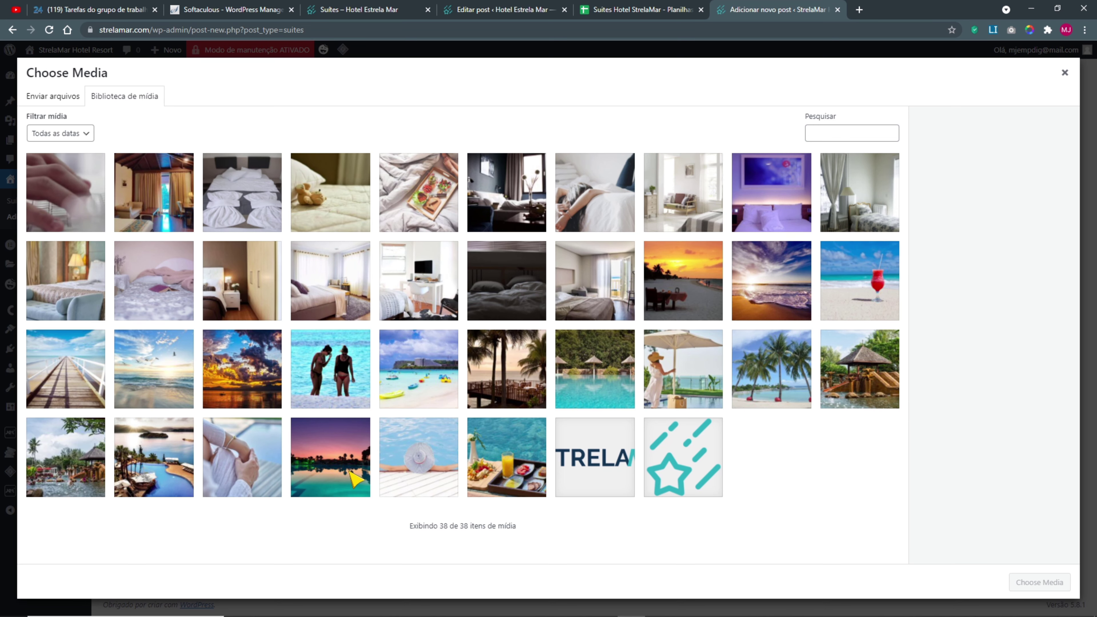
click(53, 96)
click(575, 310)
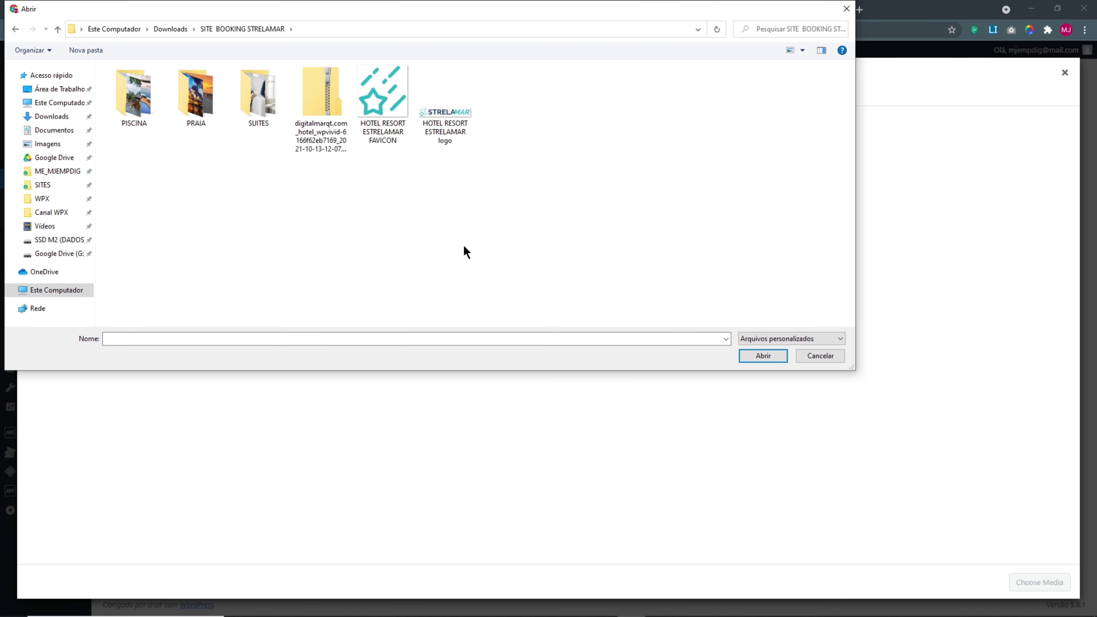
double_click(259, 104)
drag(733, 189, 93, 103)
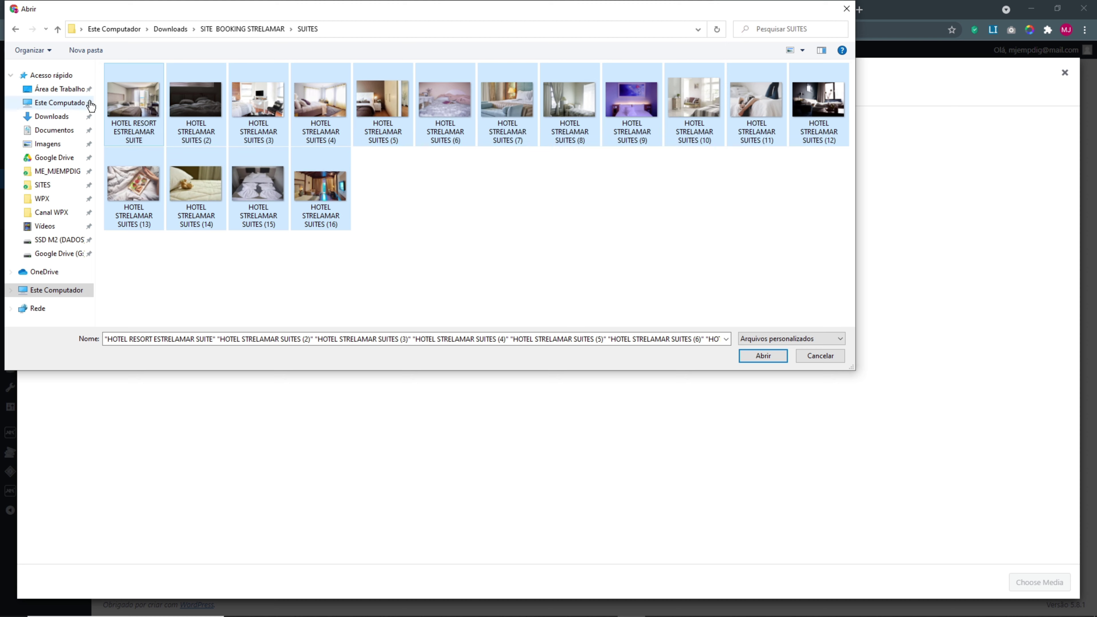
click(846, 9)
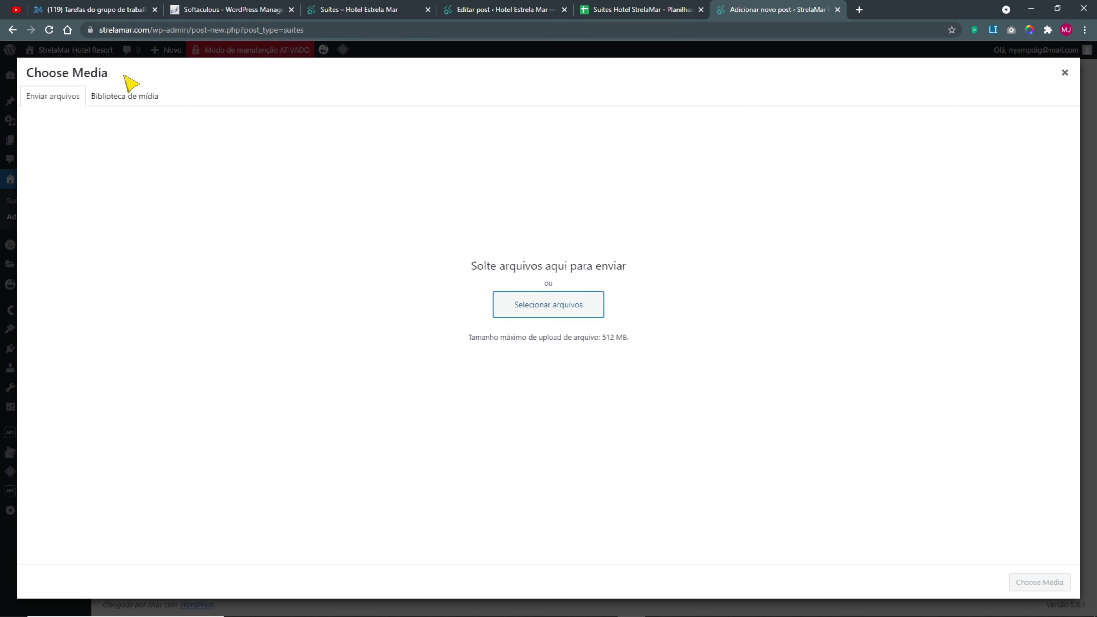
click(129, 98)
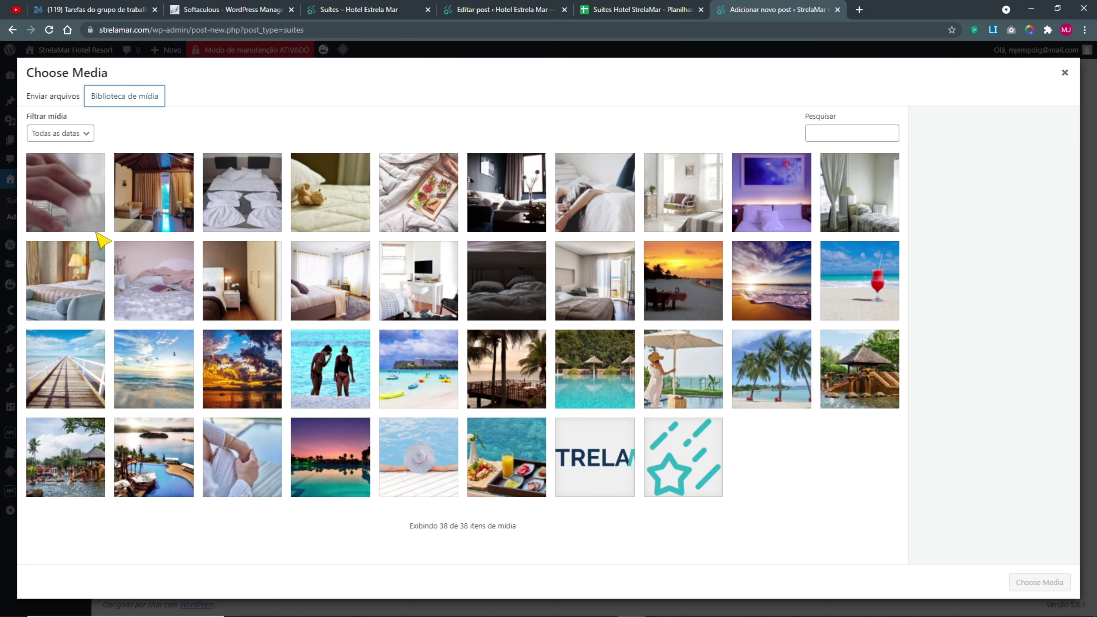
- Add the four bedroom images from HOTEL-STRELAMAR-SUITES-16 through HOTEL-STRELAMAR-SUITES-13 in the media library to Imagens da Suíte
click(163, 199)
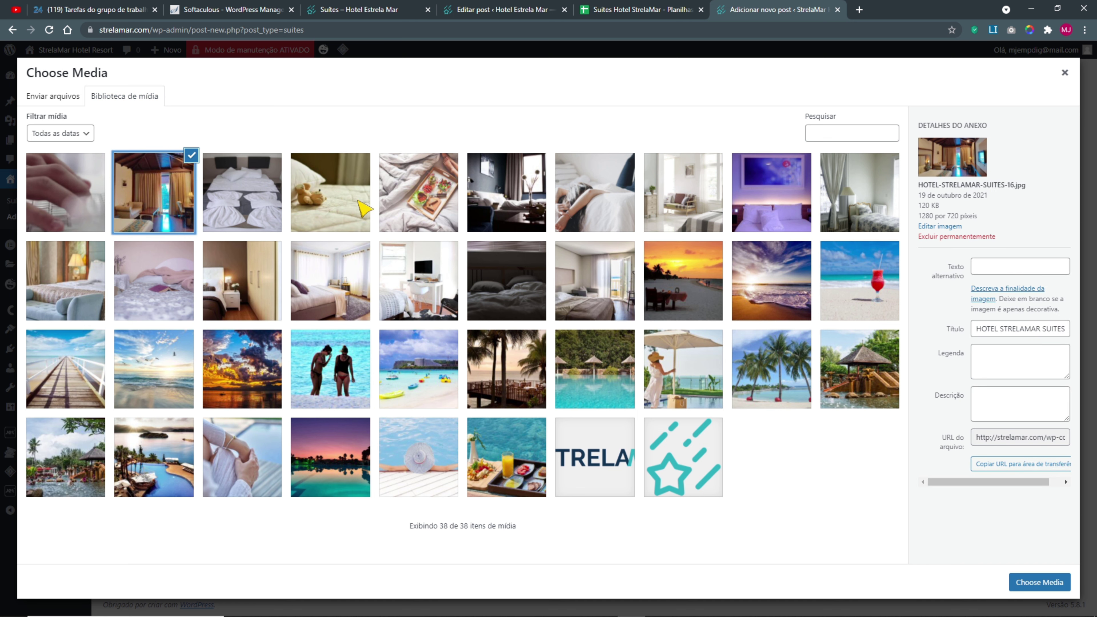
shift+click(412, 201)
click(155, 190)
click(248, 190)
click(330, 191)
click(400, 204)
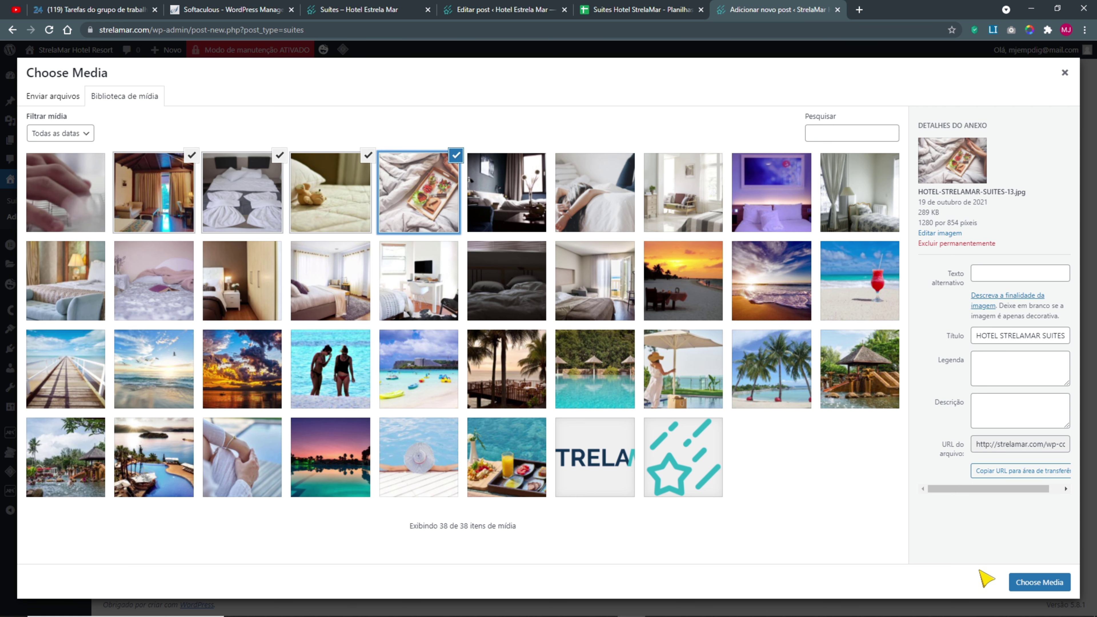
click(1036, 581)
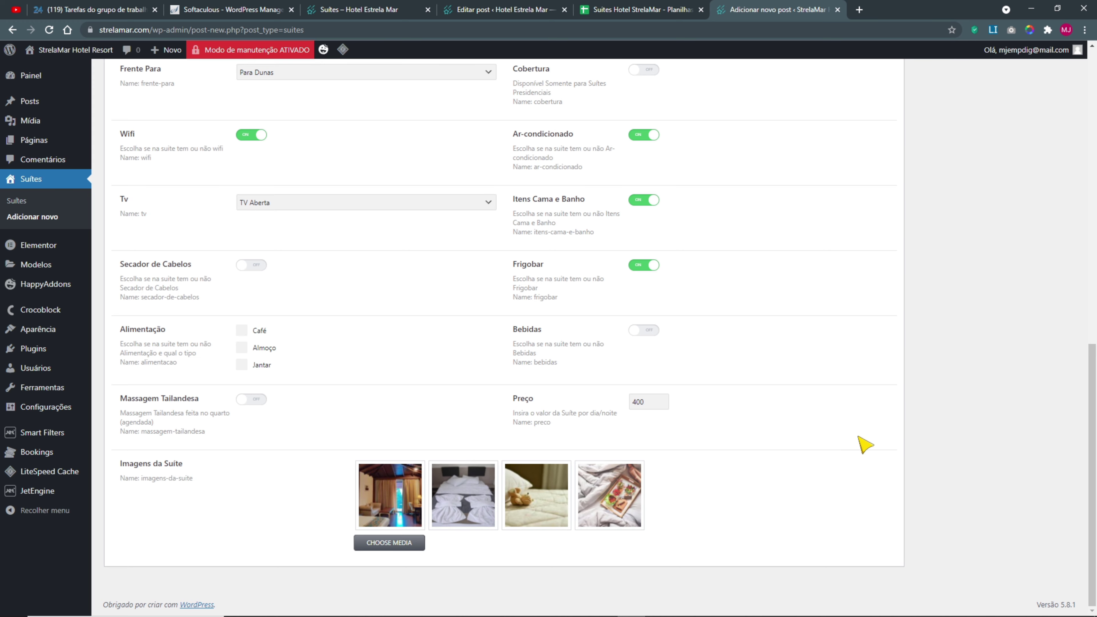
- Publish the Suíte Básica post, and view its public page in a separate tab before closing that tab
scroll(860, 442, up, 15)
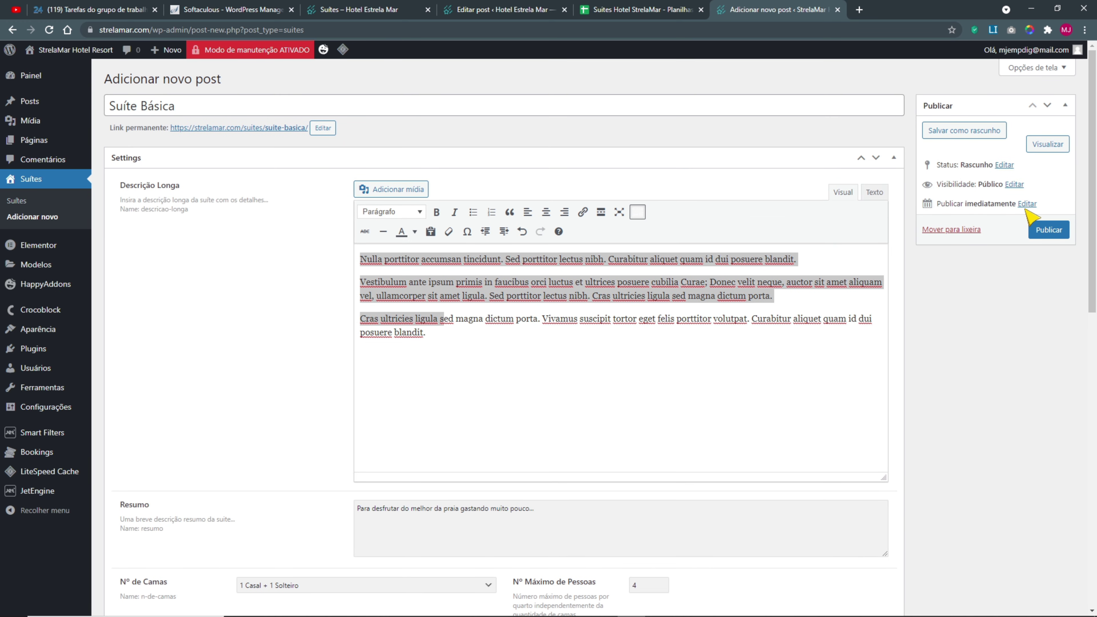
click(1049, 231)
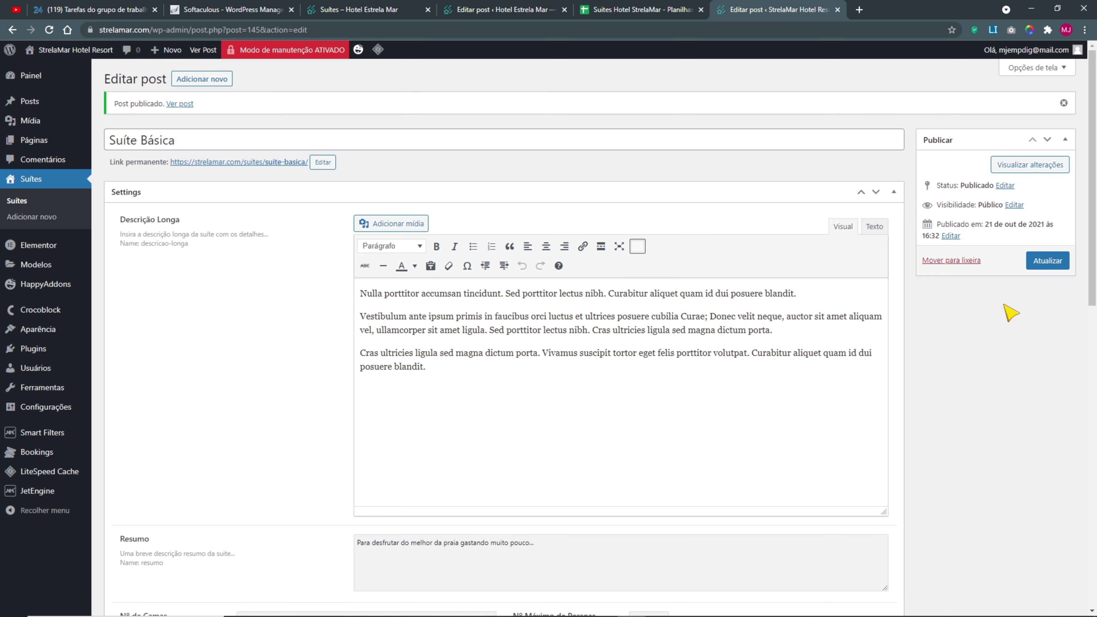
right_click(299, 166)
click(329, 171)
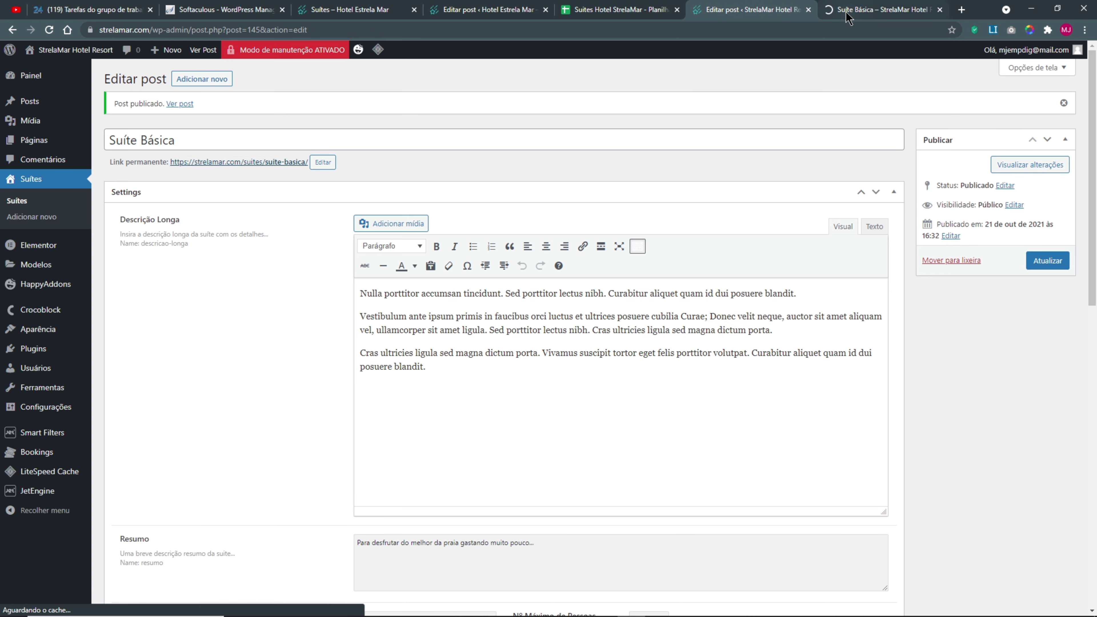
click(848, 13)
drag(272, 119, 440, 111)
click(439, 111)
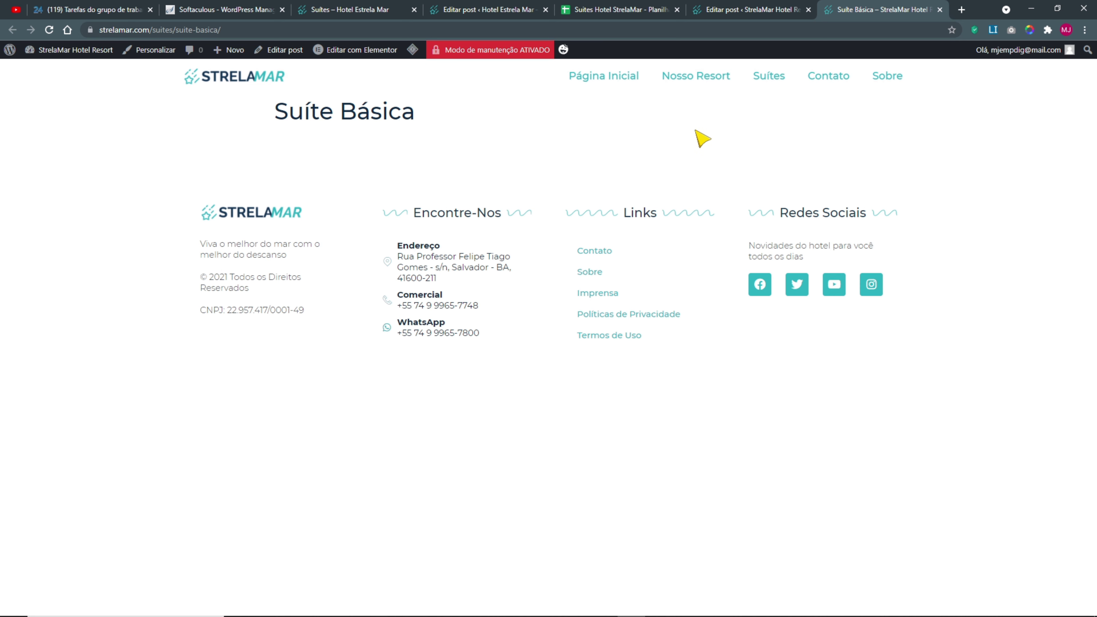
click(939, 9)
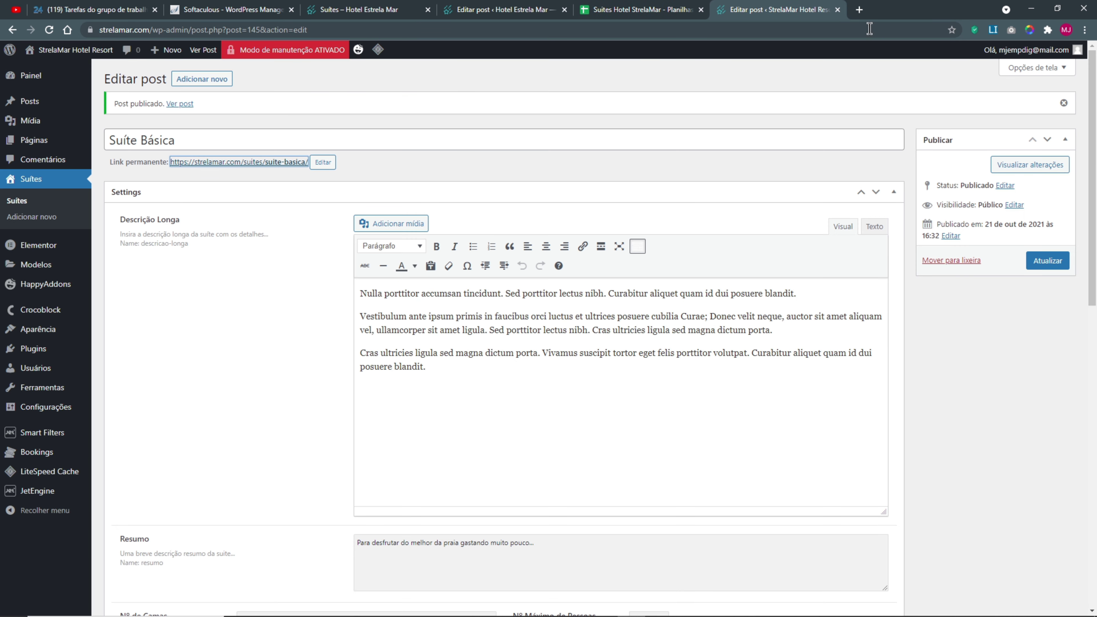
- Open the Suítes post list, and review the spreadsheet rows of the remaining suites from SUITE BASICA PLUSS to SUITE PRESIDENCIAL
click(40, 184)
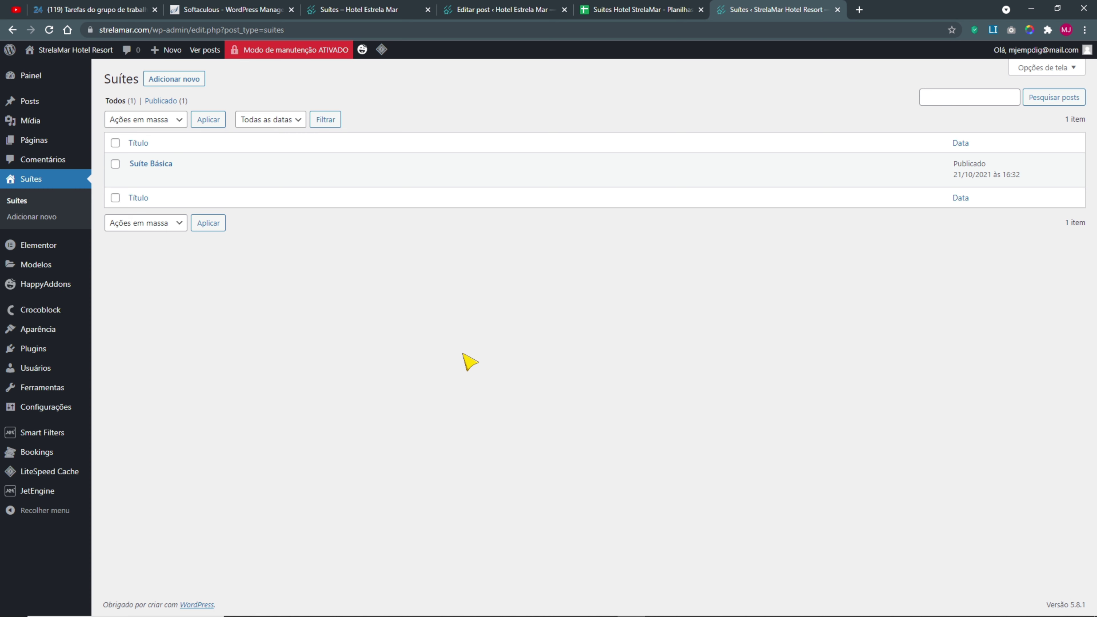
click(612, 12)
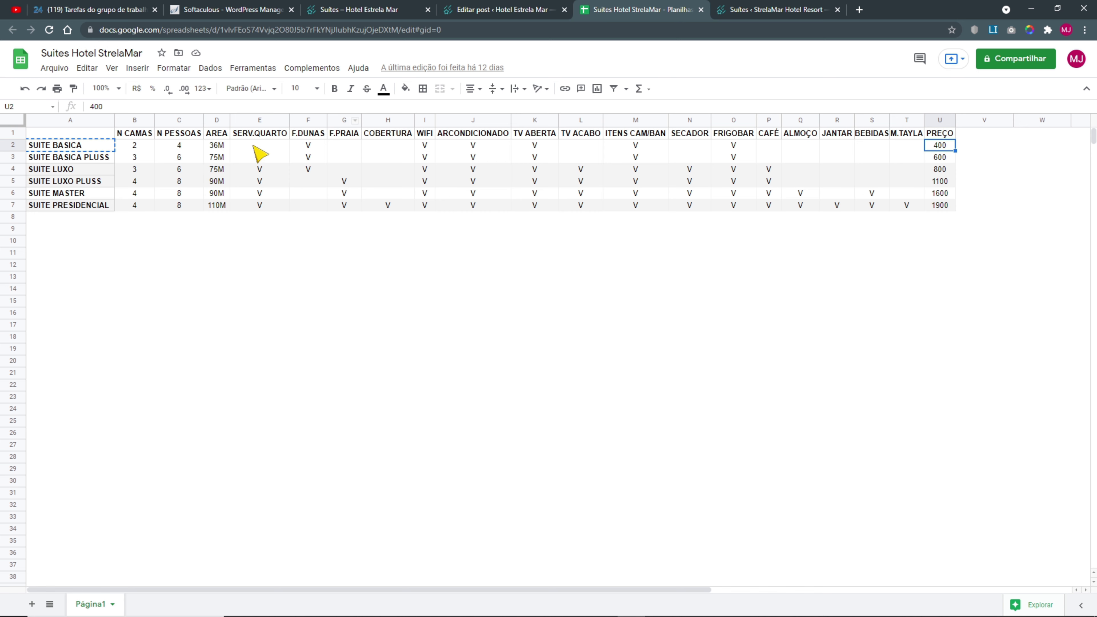
click(65, 157)
click(12, 159)
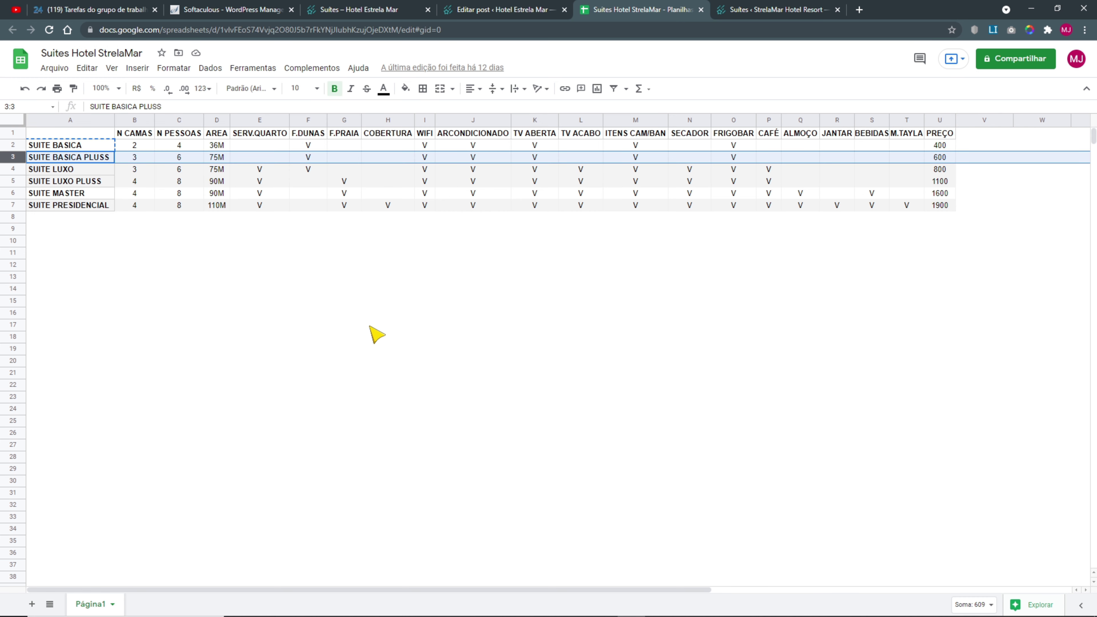
click(610, 253)
drag(969, 207, 34, 142)
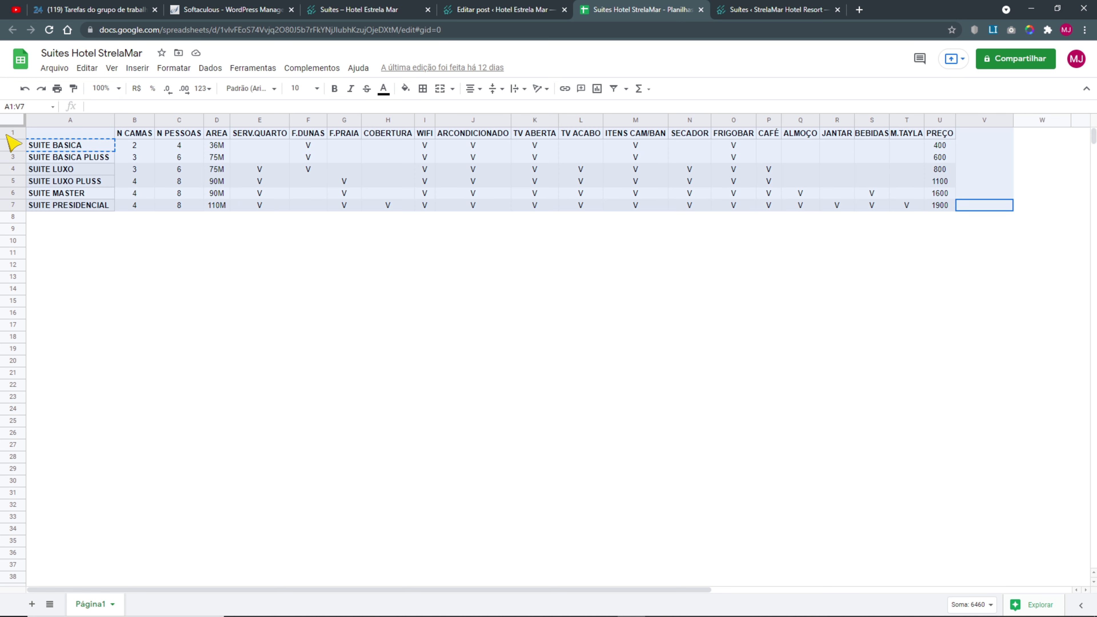
click(173, 255)
click(66, 158)
click(14, 157)
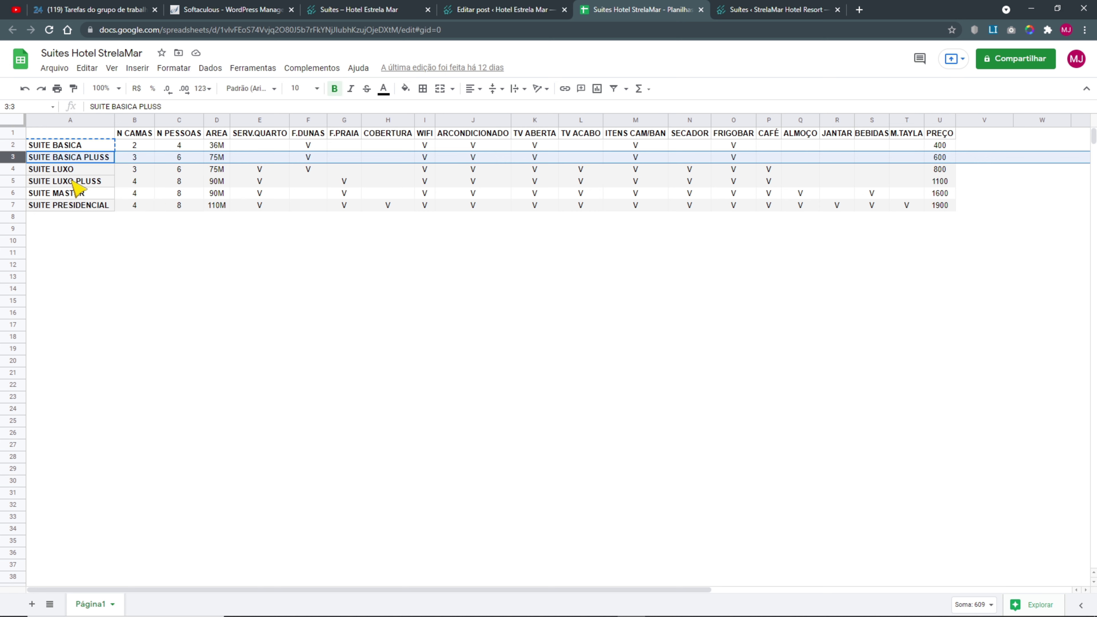
key(Down)
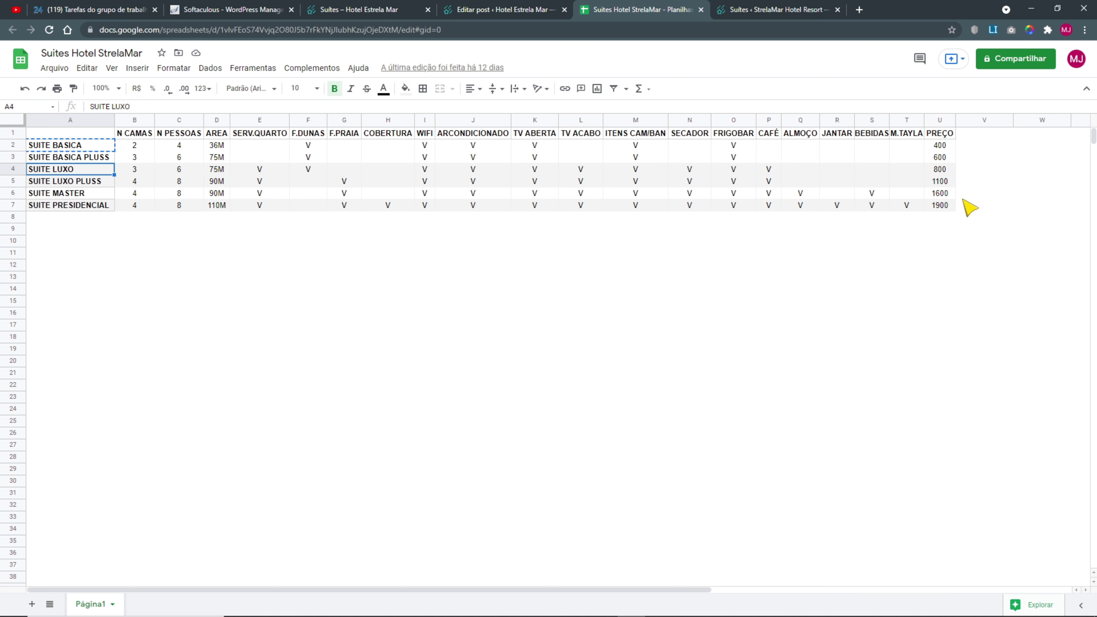
drag(937, 210, 43, 145)
click(179, 289)
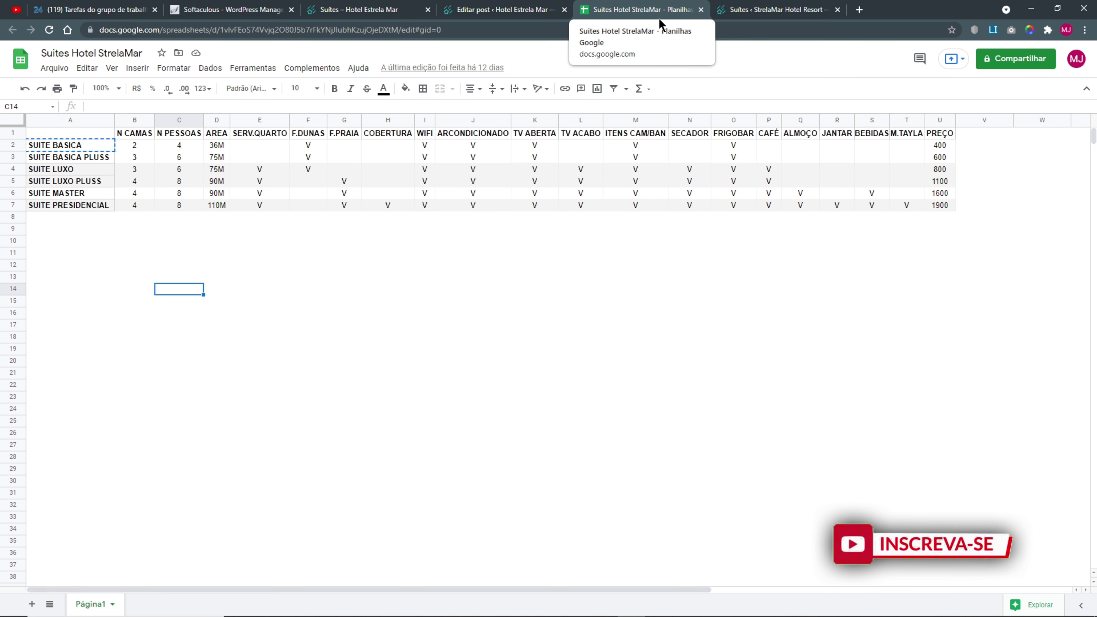
click(773, 9)
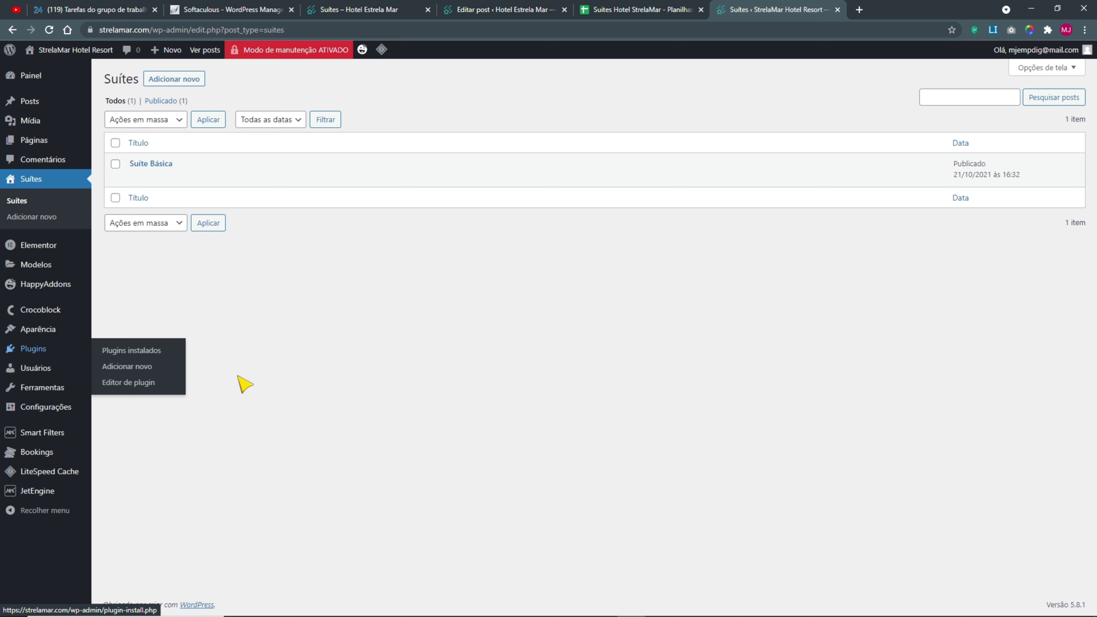
mouse_move(66, 350)
key(ctrl+plus)
key(ctrl+plus)
key(ctrl+plus)
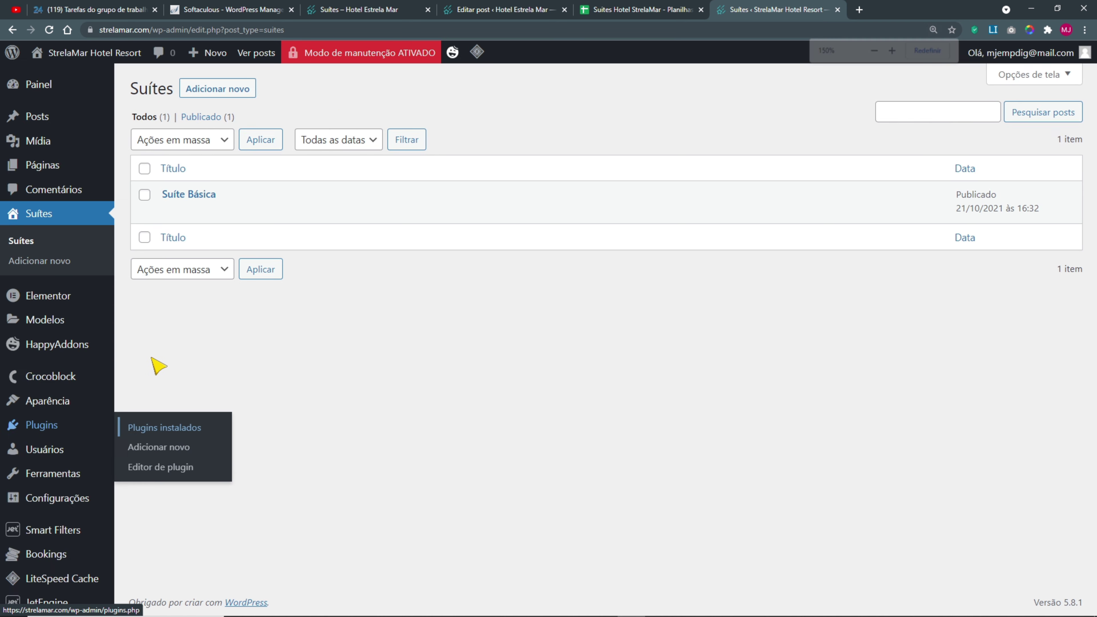
- Search the plugin directory for "duplicator"
scroll(215, 427, down, 3)
mouse_move(118, 359)
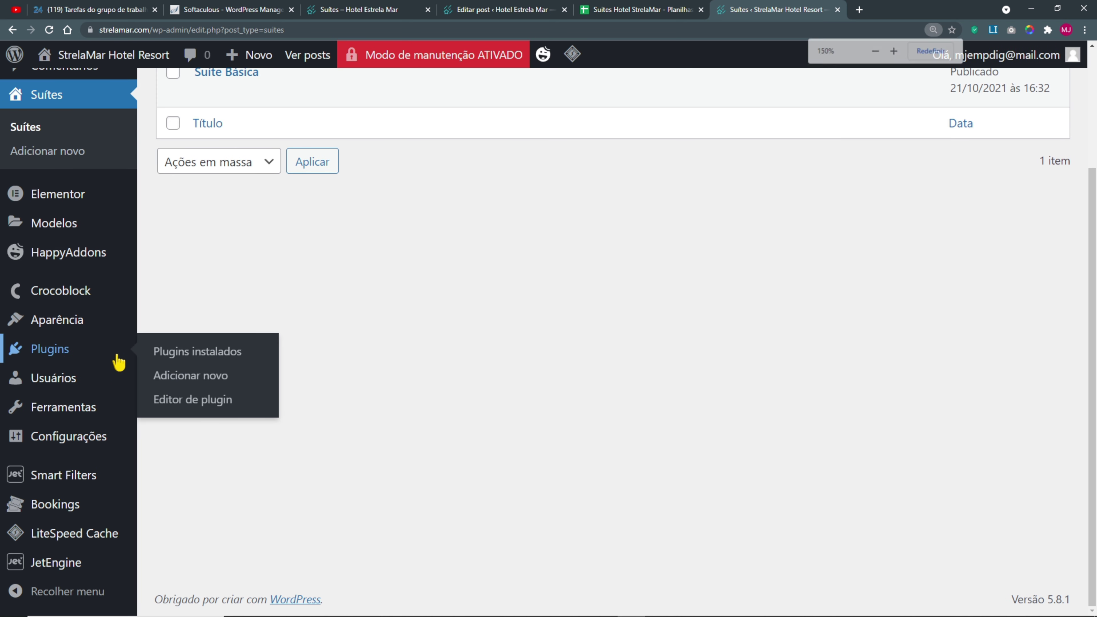
click(186, 375)
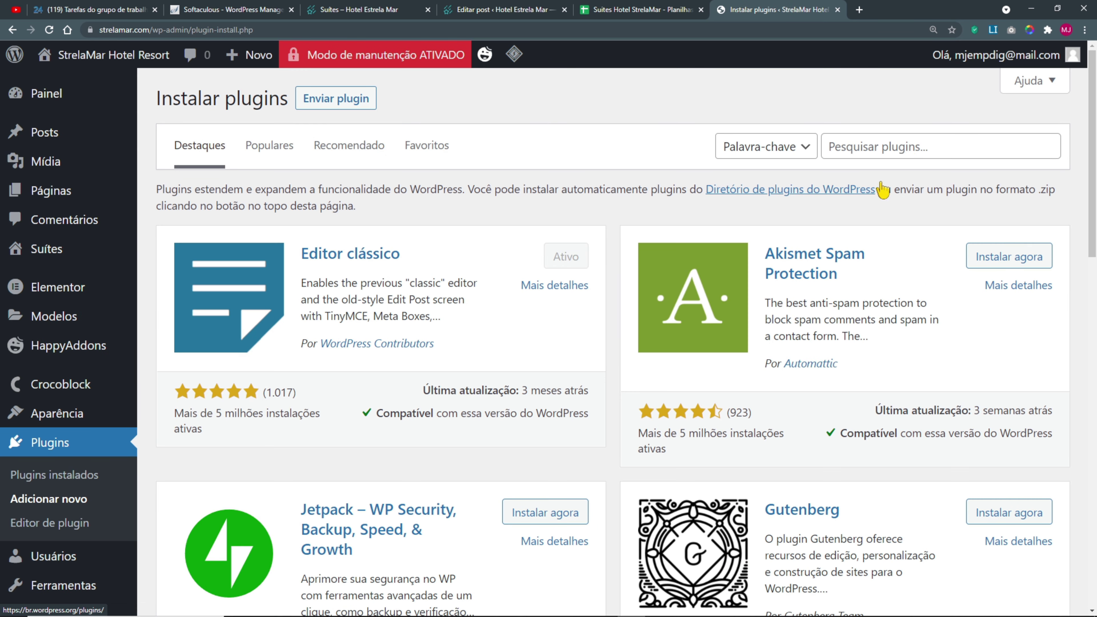
click(899, 147)
text(duplicator)
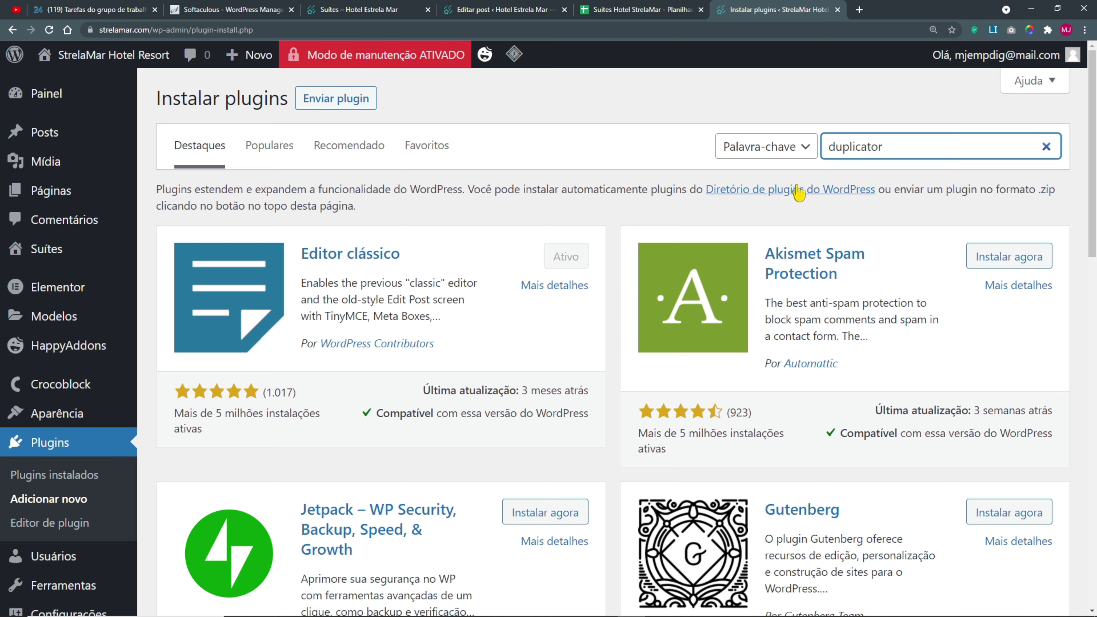
- Install and activate the Post Duplicator plugin by Metaphor Creations
scroll(589, 266, down, 3)
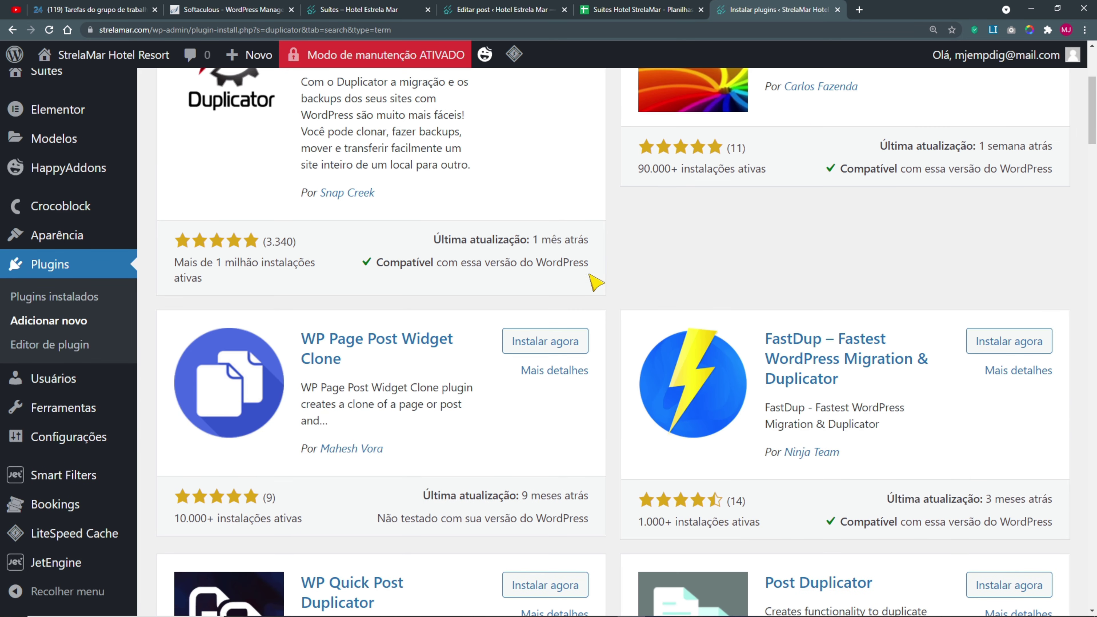
scroll(637, 299, down, 3)
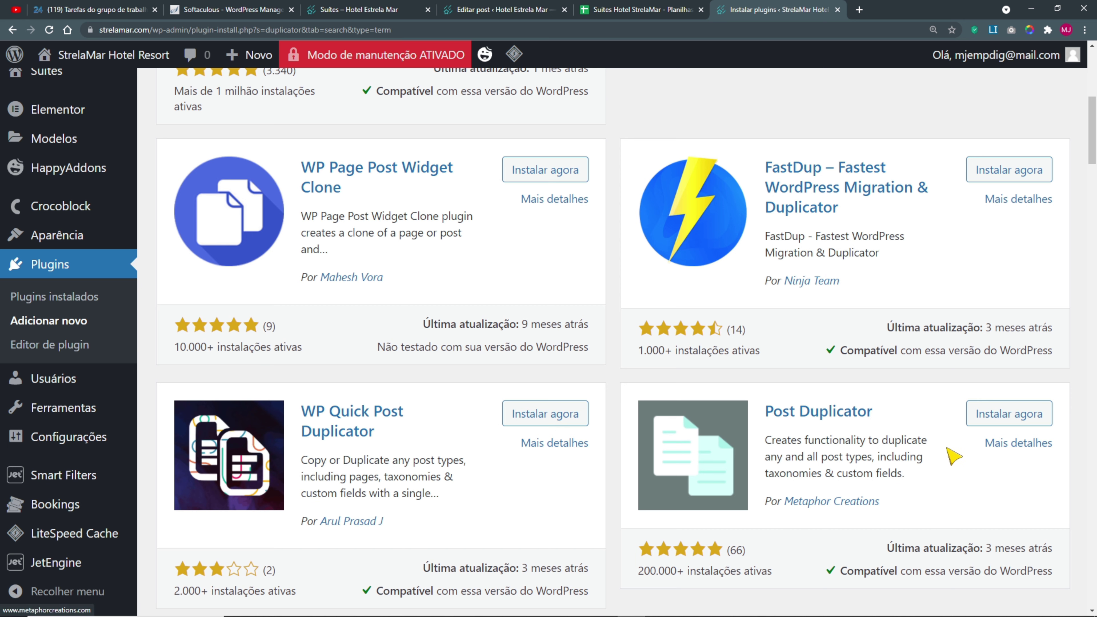
click(1001, 417)
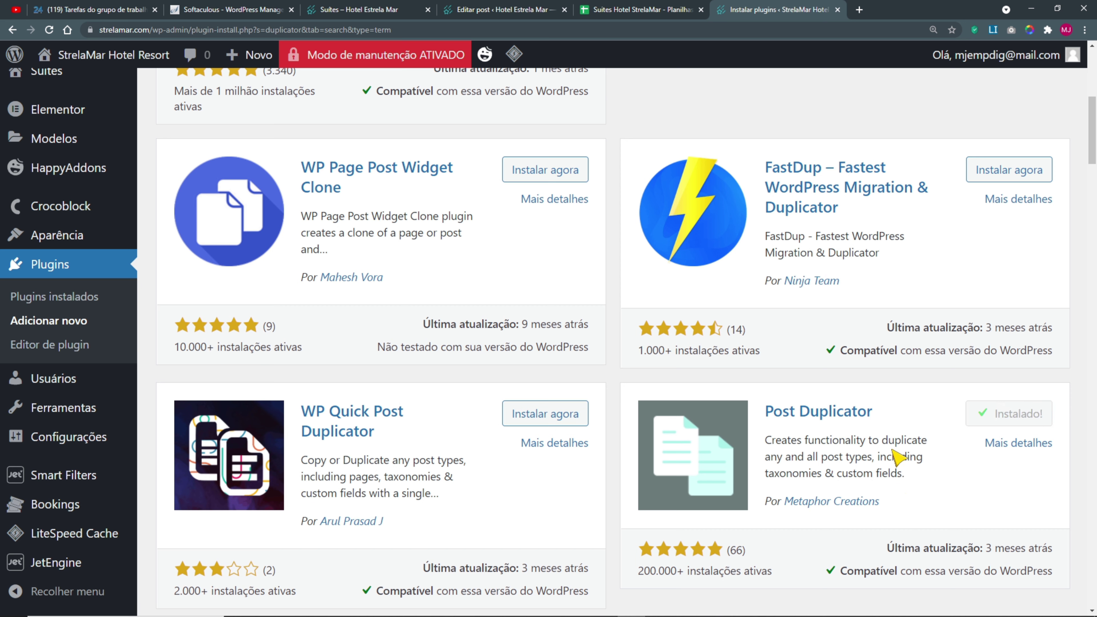
click(1030, 415)
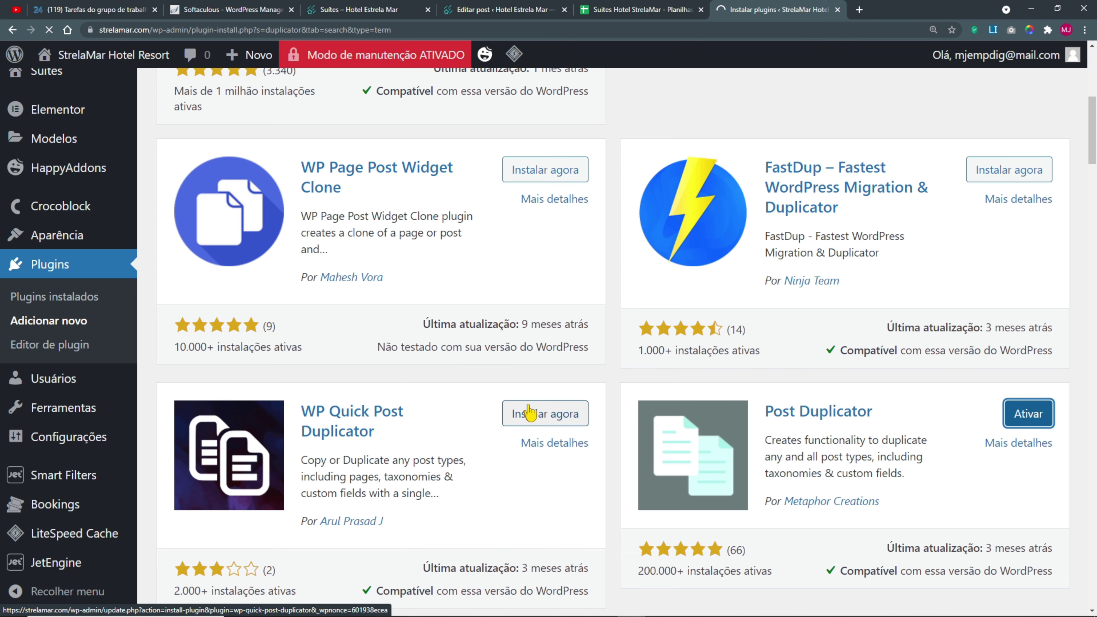
key(ctrl+0)
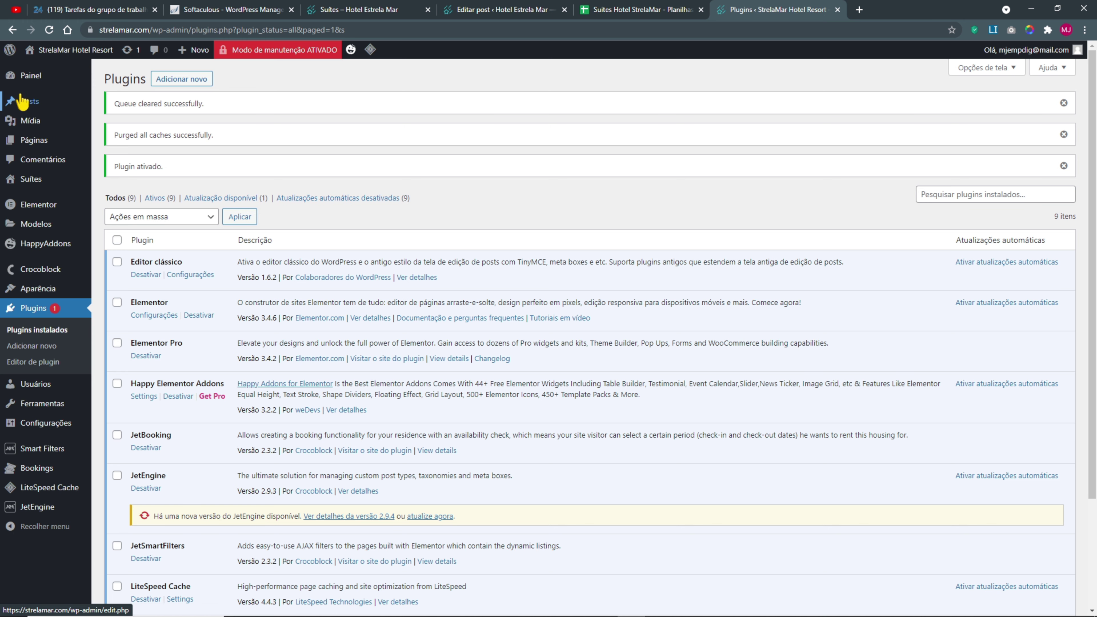
- Duplicate the Suíte Básica post from the Suítes list and open the copy for editing
click(31, 180)
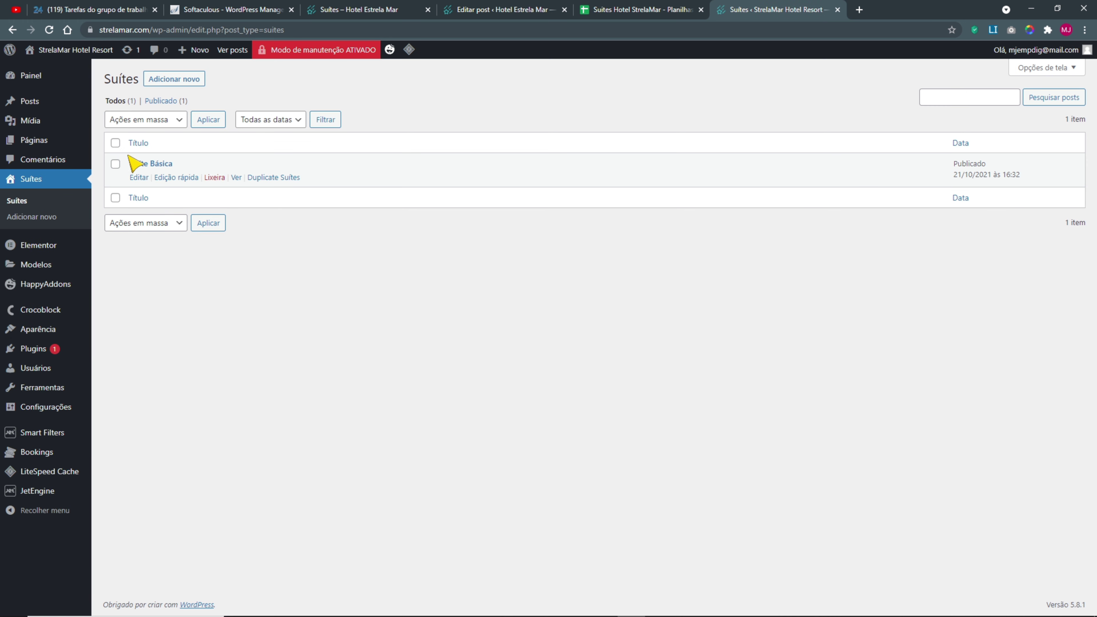
click(277, 178)
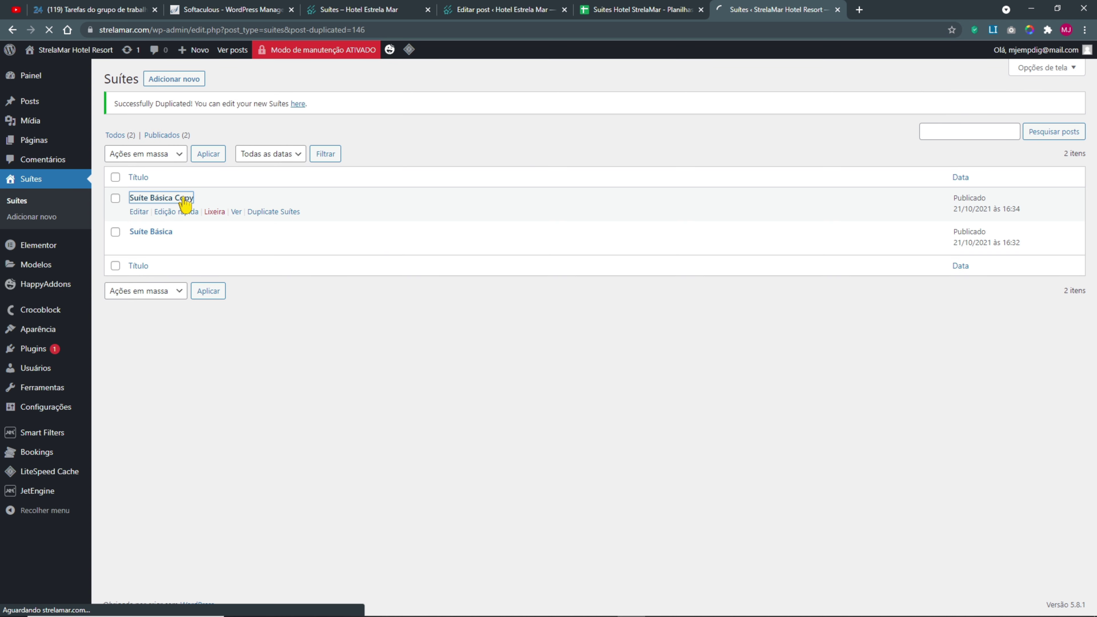
click(177, 199)
- Set Nº de Camas to 1 Casal + 2 Solteiro and Nº Máximo de Pessoas to 6, following the spreadsheet's SUITE BASICA PLUSS row
scroll(532, 303, down, 3)
scroll(532, 305, down, 1)
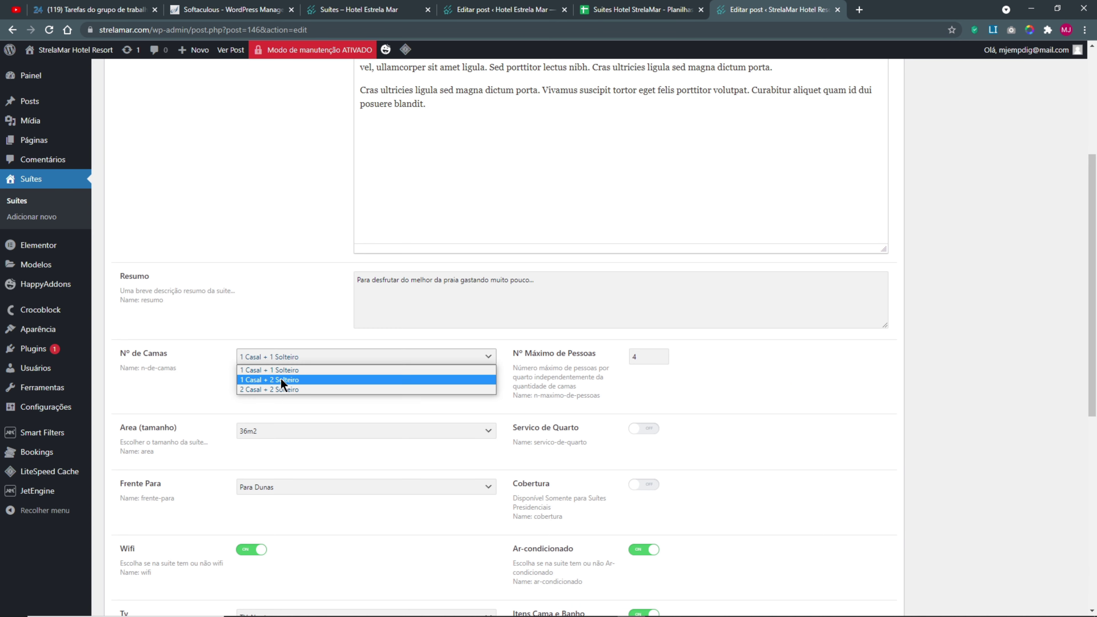
click(282, 382)
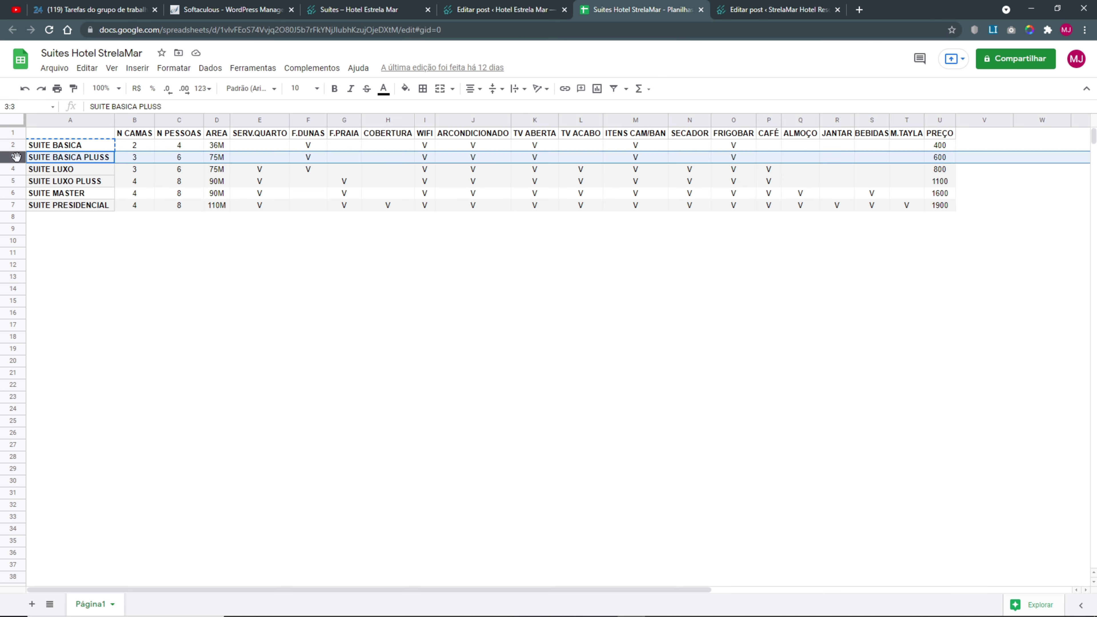
click(21, 156)
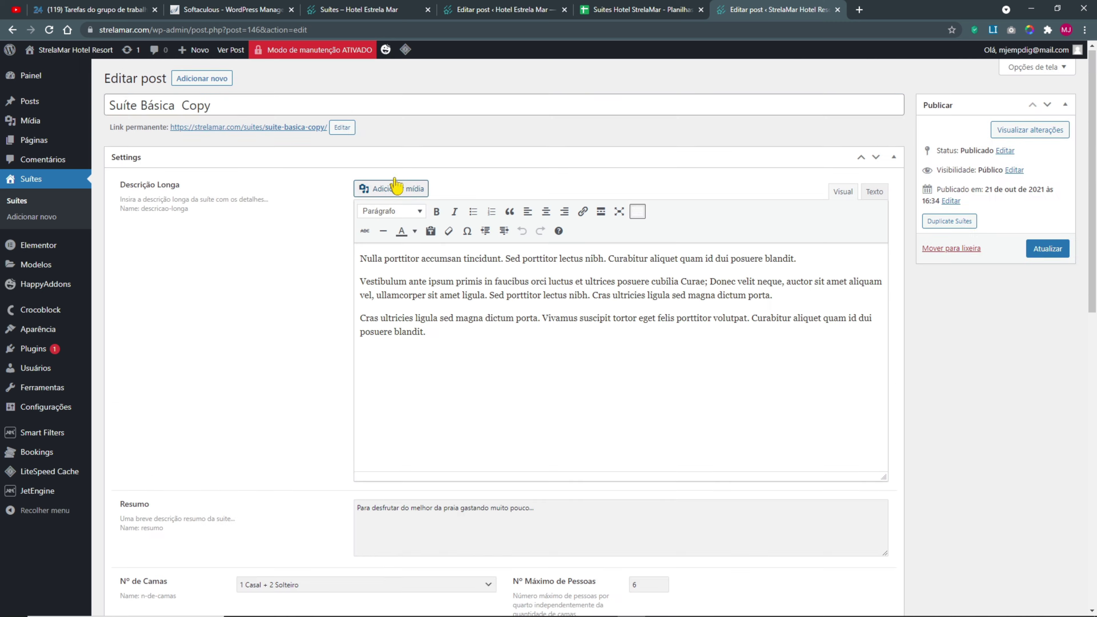
- Retitle the copied post Suíte Básica Pluss and open its permalink for editing
double_click(203, 105)
text(Pluss)
click(323, 129)
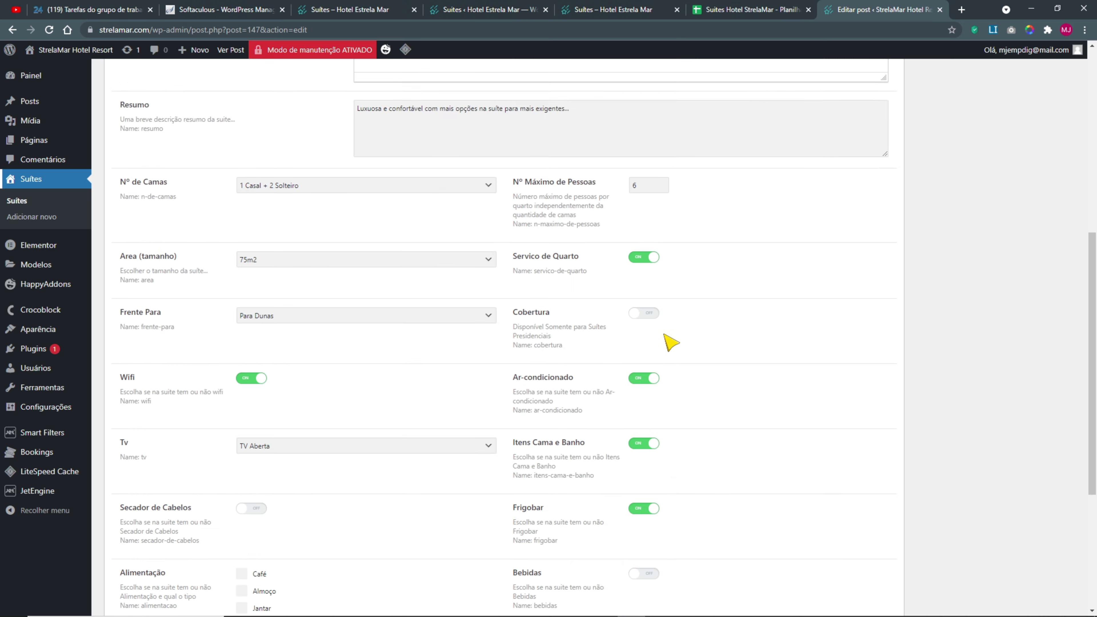
- In the Suíte De Luxo post, set Tv to TV a Cabo, and enable Secador de Cabelos and the Café meal option
scroll(605, 384, down, 3)
scroll(570, 404, up, 3)
scroll(532, 380, down, 3)
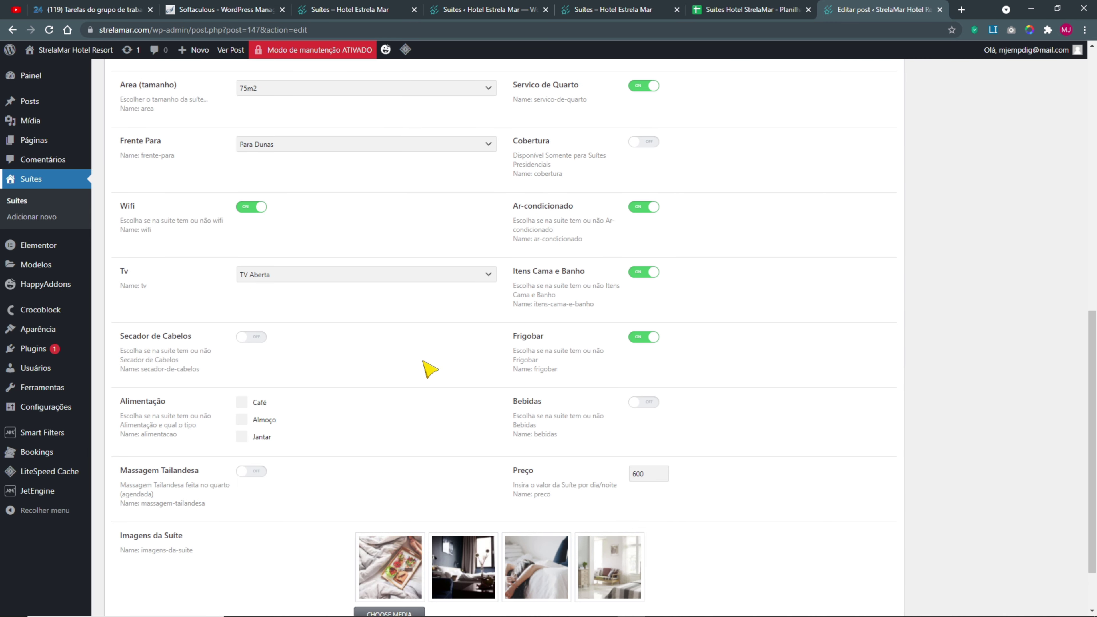
scroll(386, 365, up, 4)
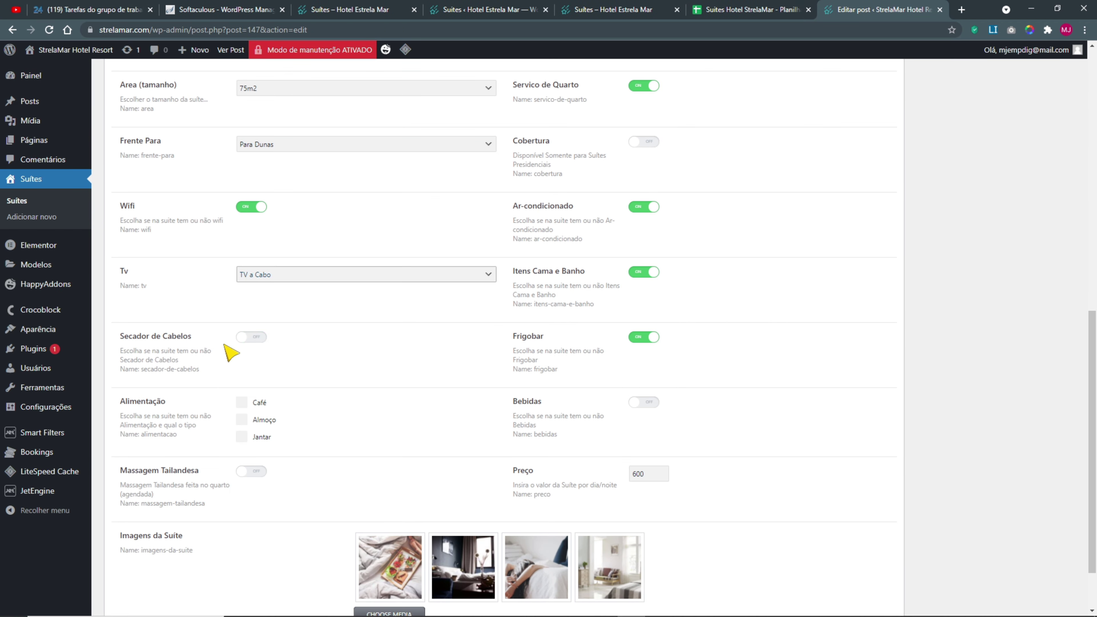
click(251, 336)
click(241, 402)
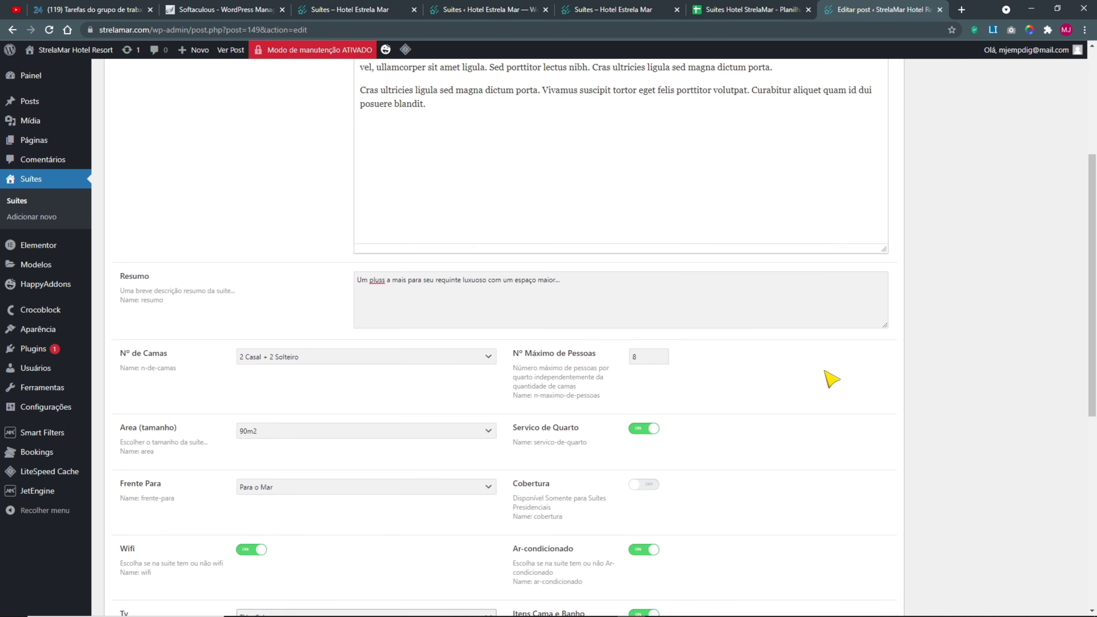
- Replace the Imagens da Suíte of Suíte De Luxo Pluss with four other bedroom images, including HOTEL-STRELAMAR-SUITES-6
scroll(831, 379, up, 10)
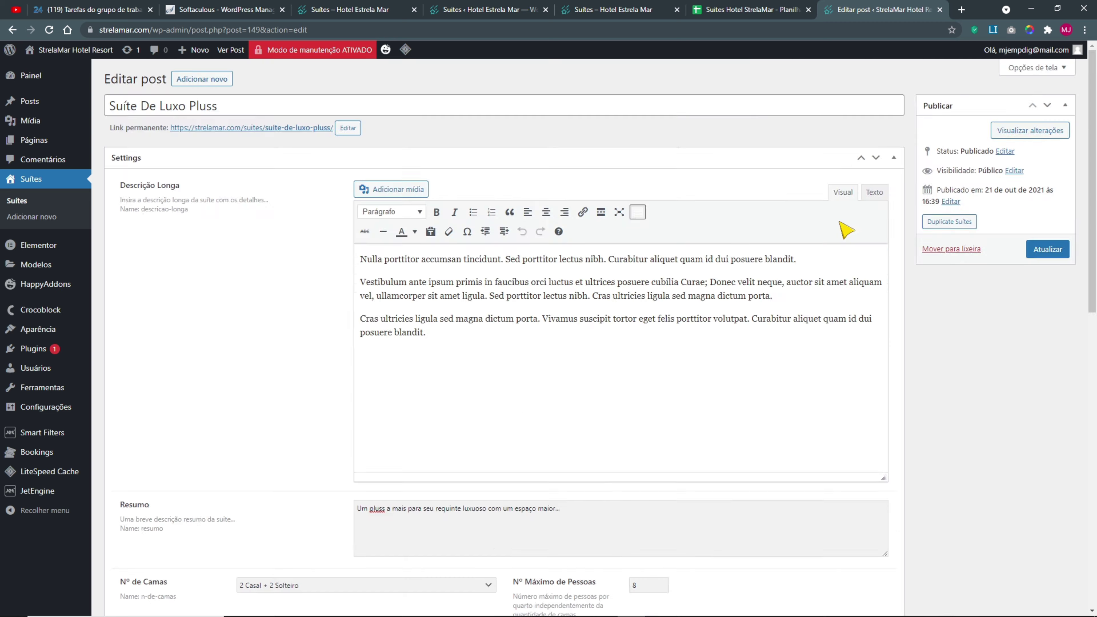
key(ctrl+shift+Tab)
key(ctrl+Tab)
scroll(380, 404, down, 1)
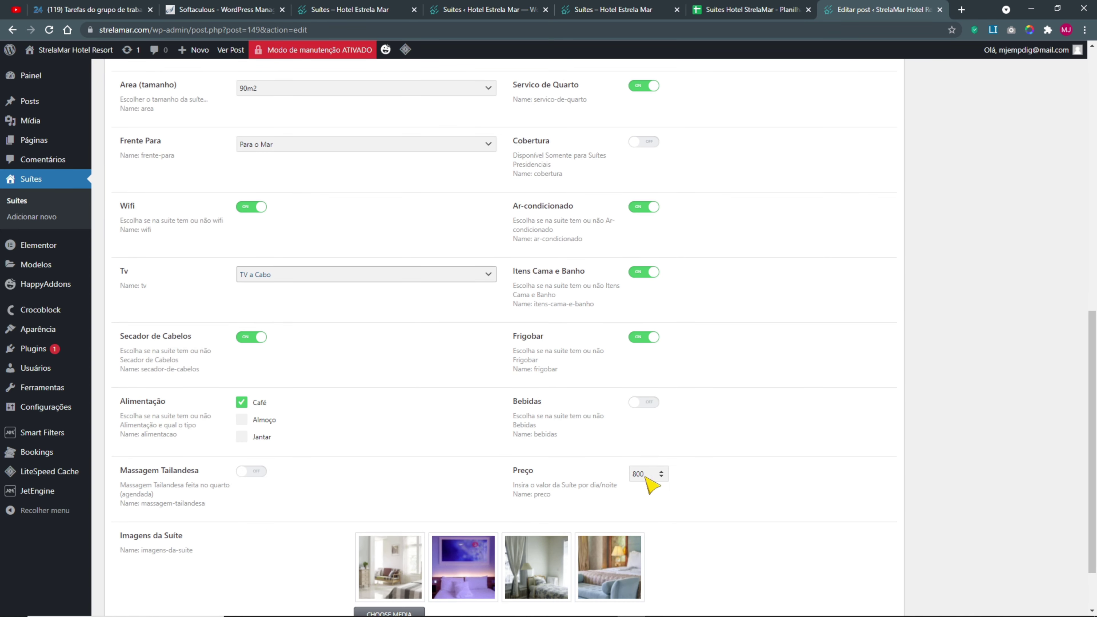
click(389, 612)
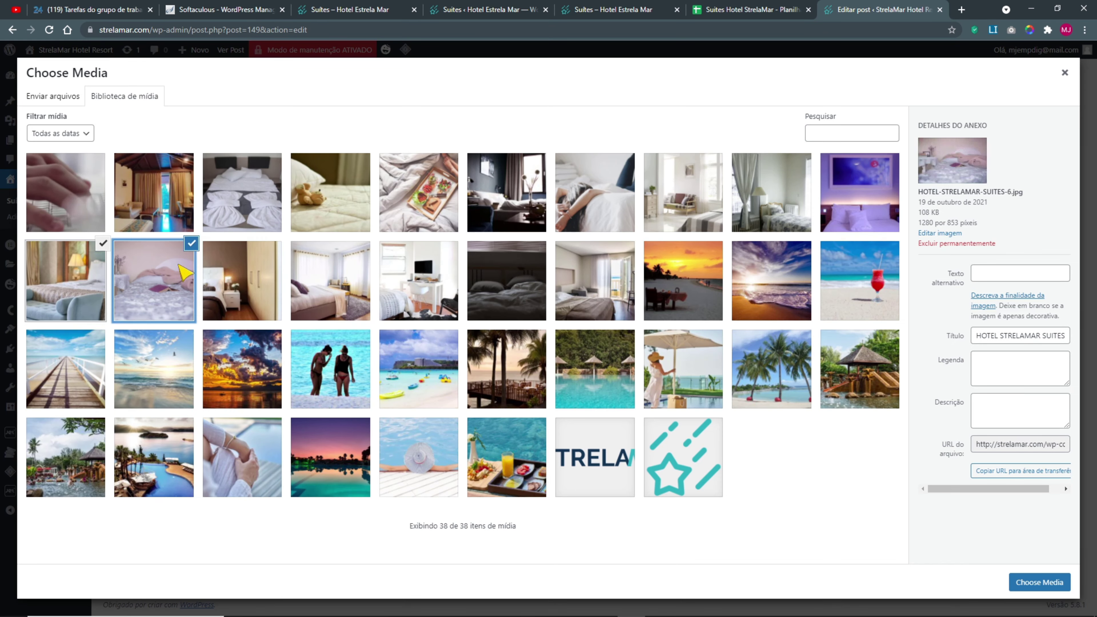
key(Escape)
- Set Resumo to "Alta classe e com requinte exigente para descansar e curtir bem..." and enable Almoço and Bebidas, checking against the spreadsheet
scroll(909, 487, up, 8)
scroll(932, 313, up, 8)
key(ctrl+shift+Tab)
key(ctrl+Tab)
scroll(641, 220, down, 8)
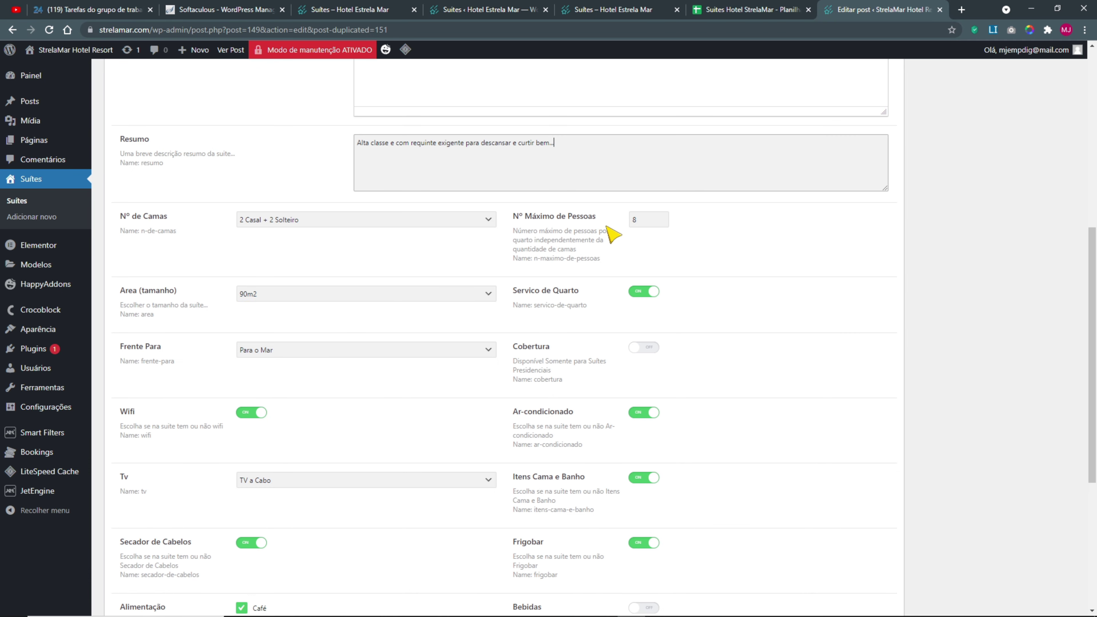
click(729, 12)
click(868, 11)
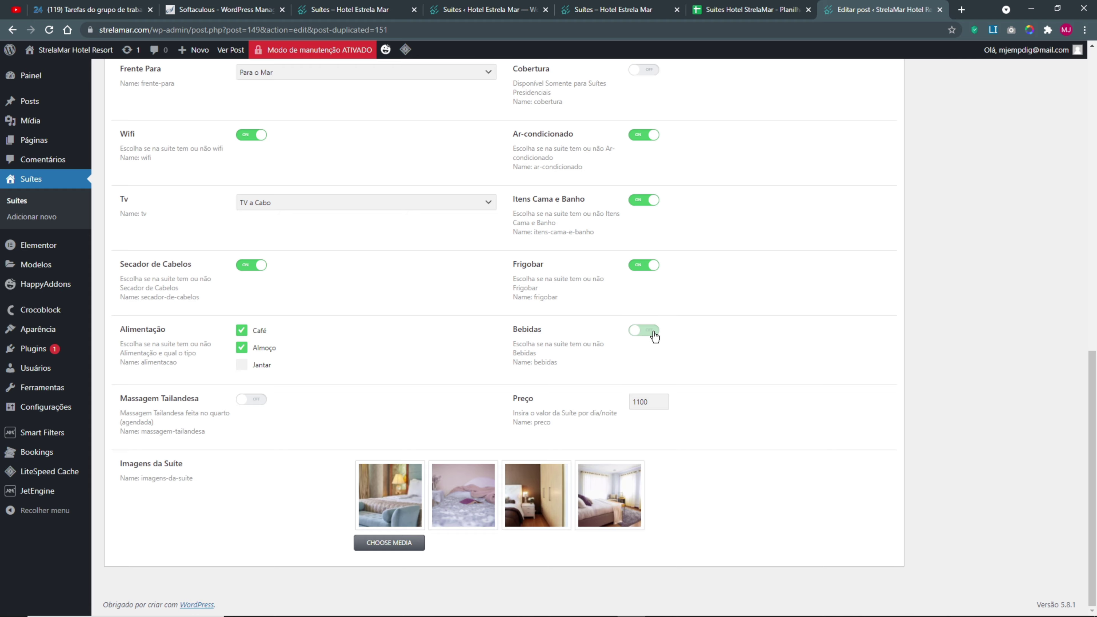
- Choose four other bedroom images for Imagens da Suíte, ending with HOTEL-RESORT-ESTRELAMAR-SUITE
click(384, 541)
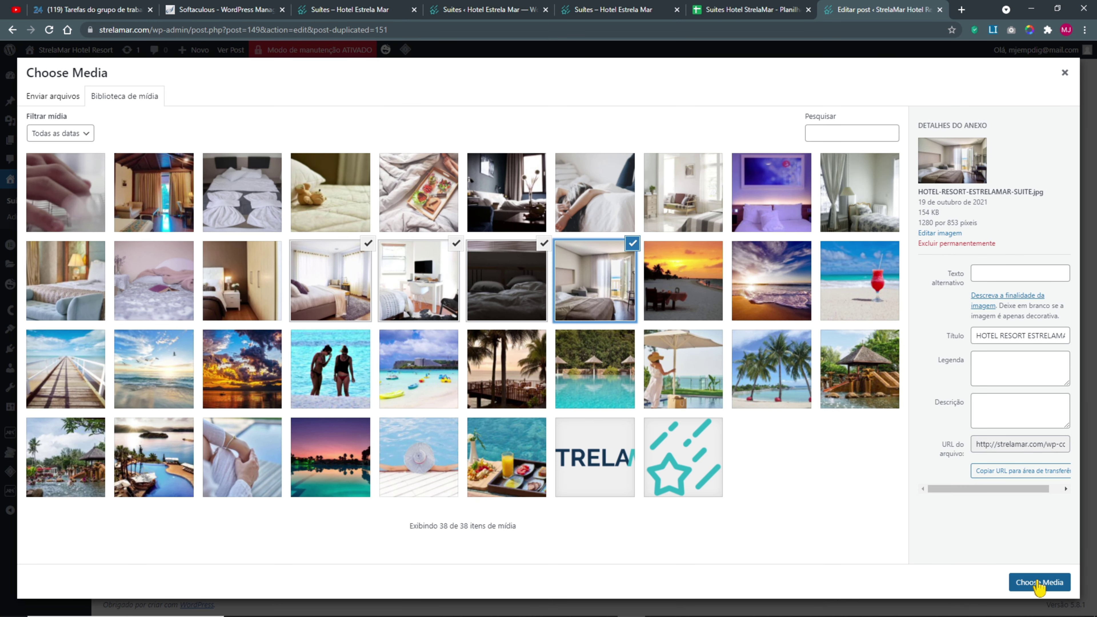
key(super)
click(1038, 582)
scroll(987, 421, up, 10)
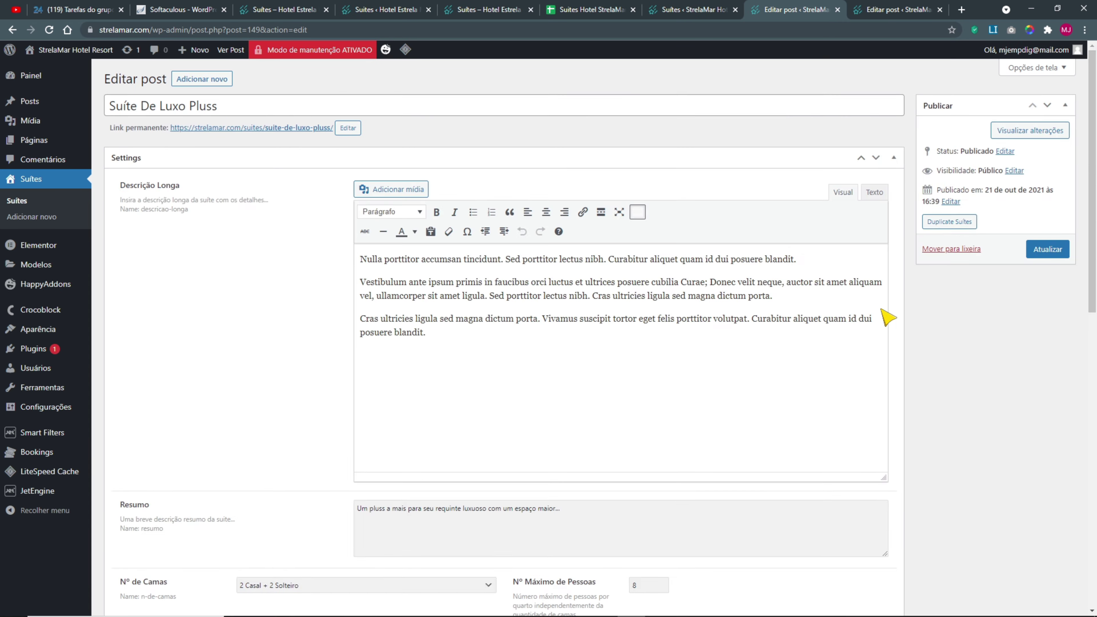
- In the Suíte De Luxo Pluss copy, set Preço to 1600 from the spreadsheet, retitle it Suíte Master, and open its permalink for editing
scroll(942, 384, down, 15)
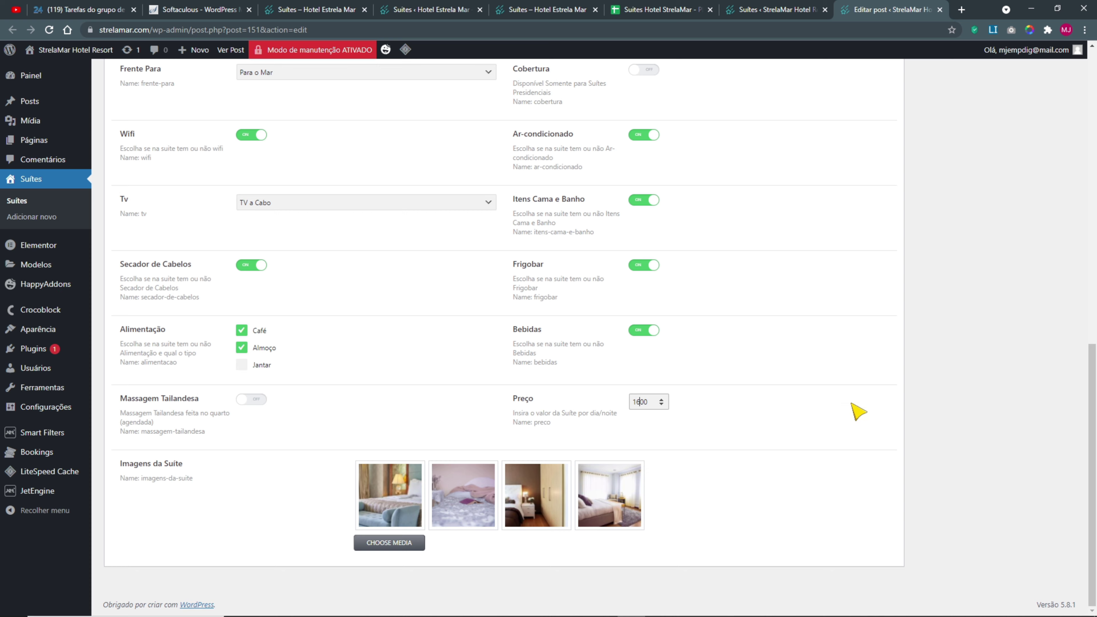
click(670, 13)
click(889, 9)
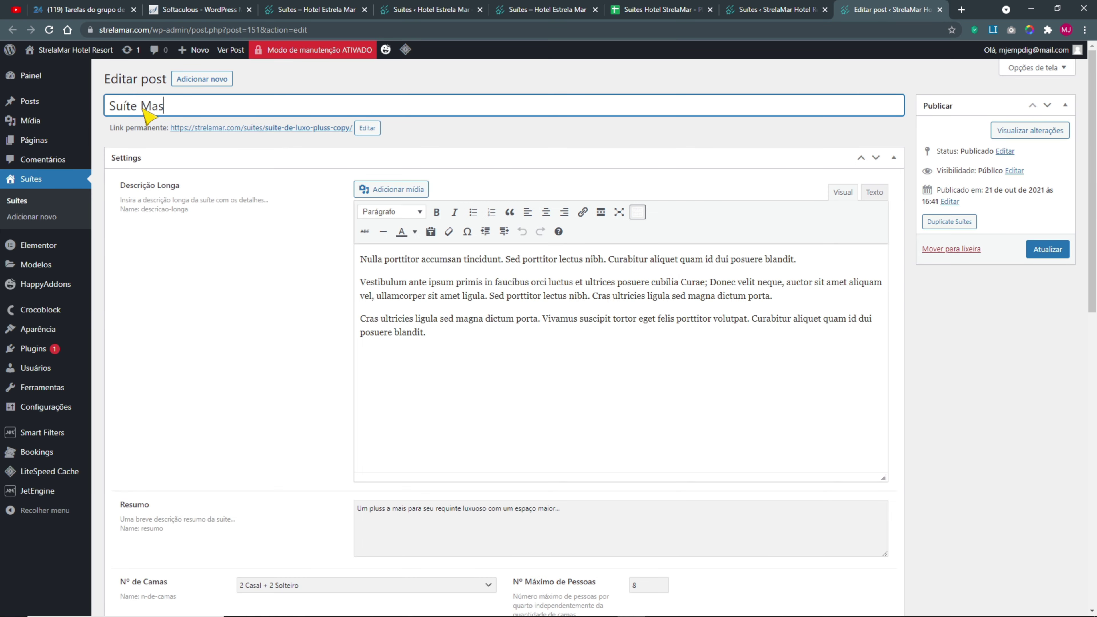
click(384, 130)
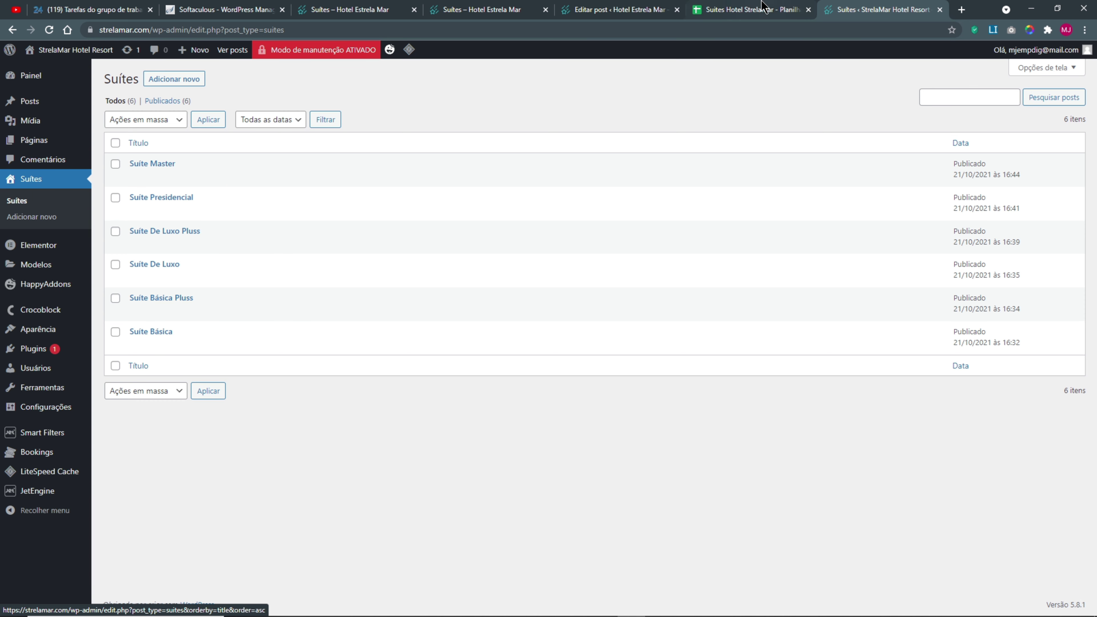
- Compare the suite rows in the spreadsheet with the published posts in the Suítes list
click(728, 17)
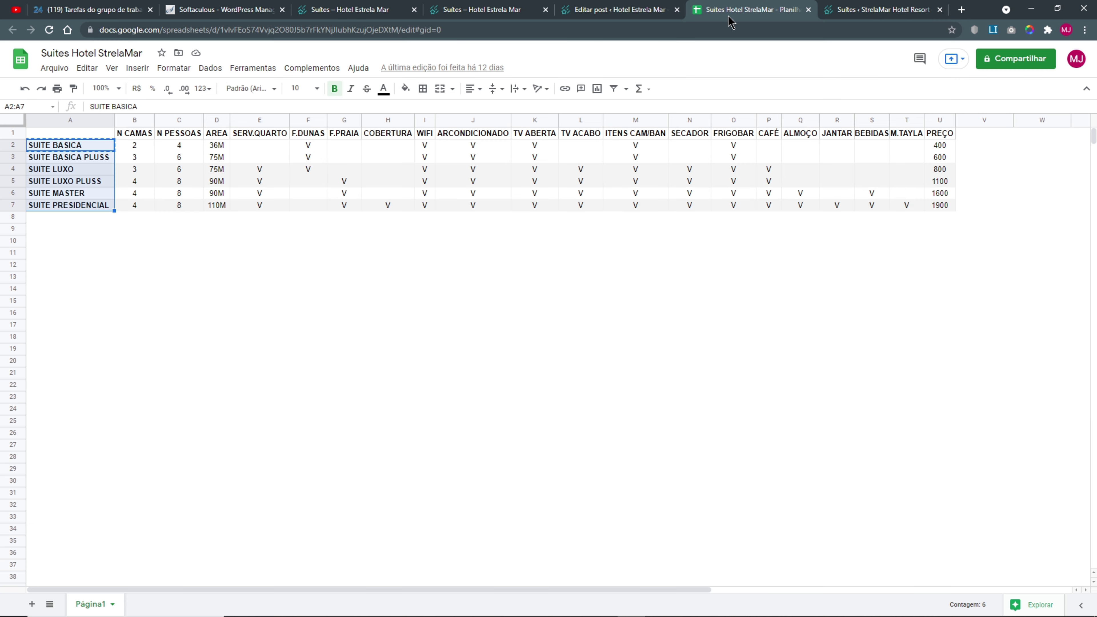
click(181, 279)
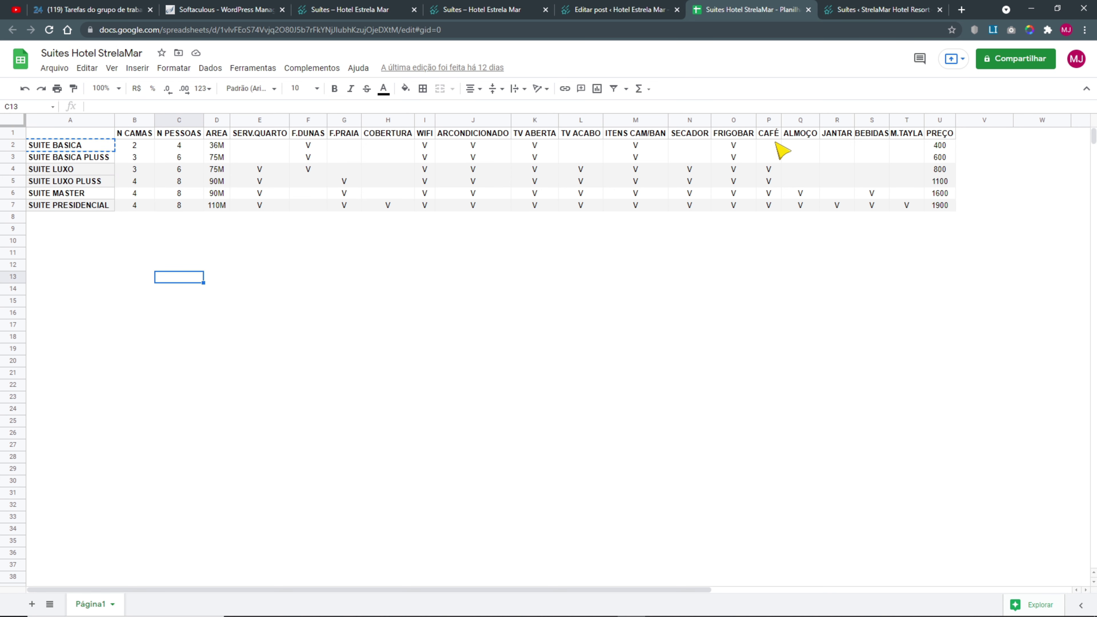
click(857, 15)
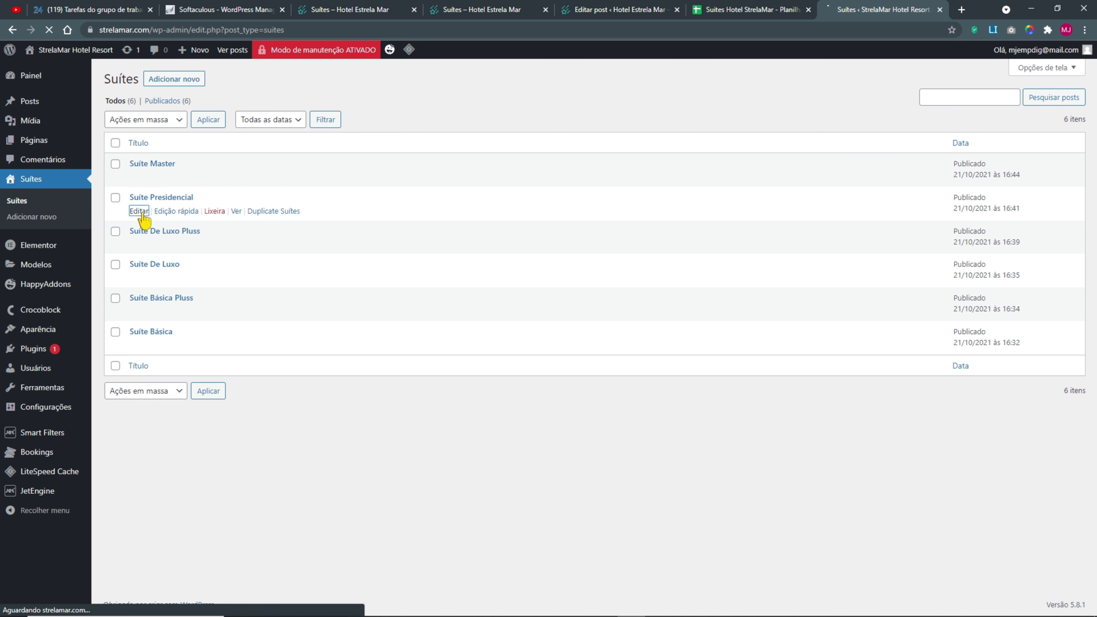
- Open Suíte Presidencial for editing, and compare its Tv options with the spreadsheet's TV ABERTA and TV ACABO columns
click(139, 213)
scroll(413, 408, down, 8)
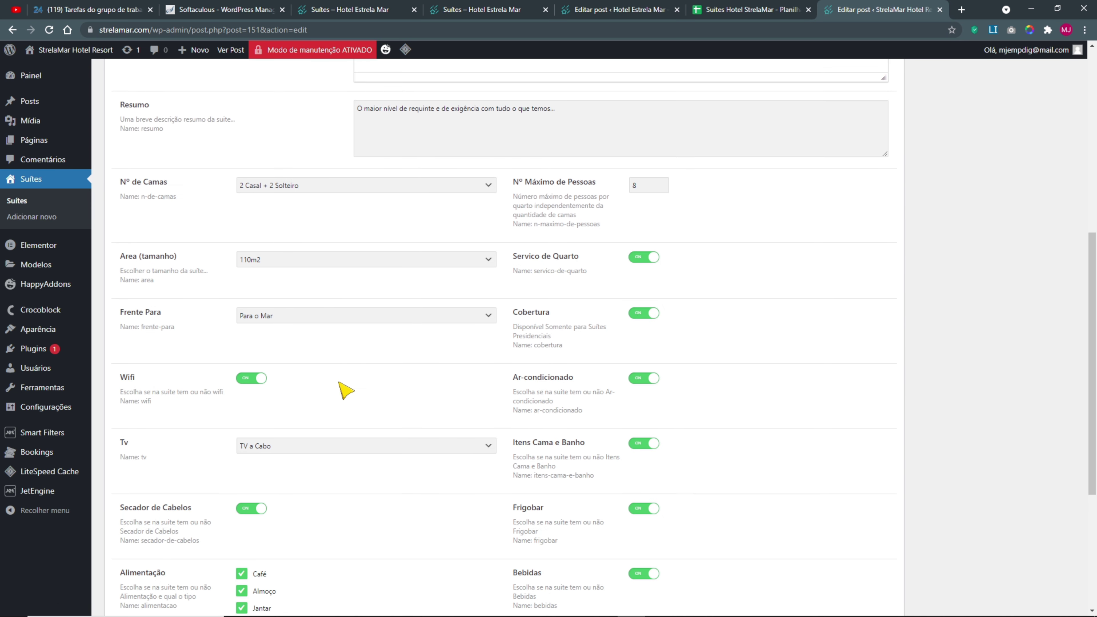
click(275, 448)
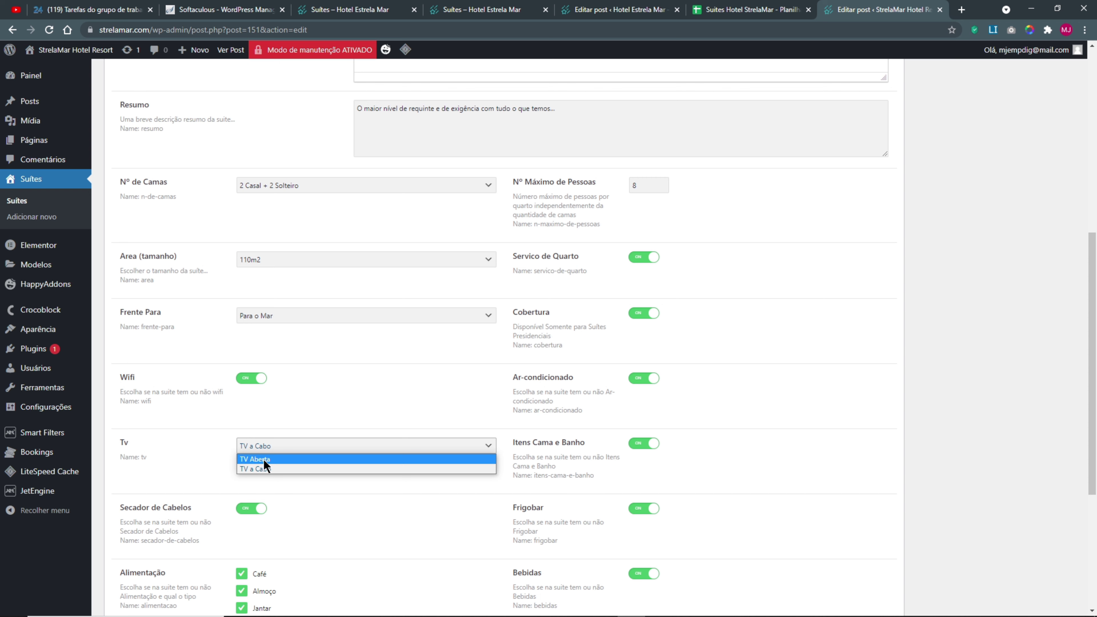
click(737, 13)
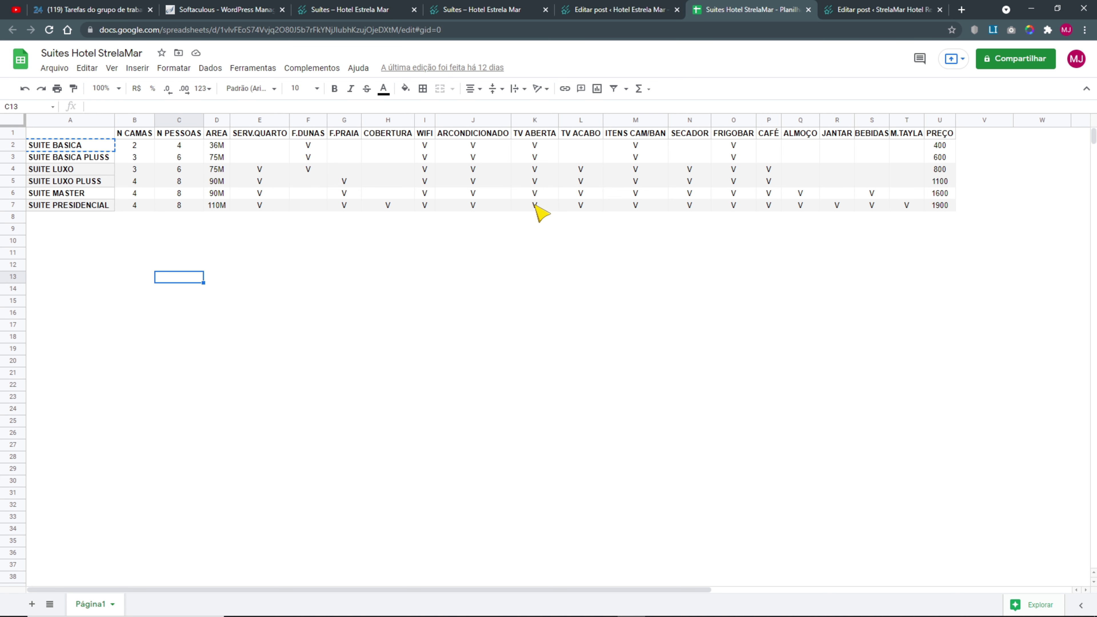
drag(540, 169, 581, 173)
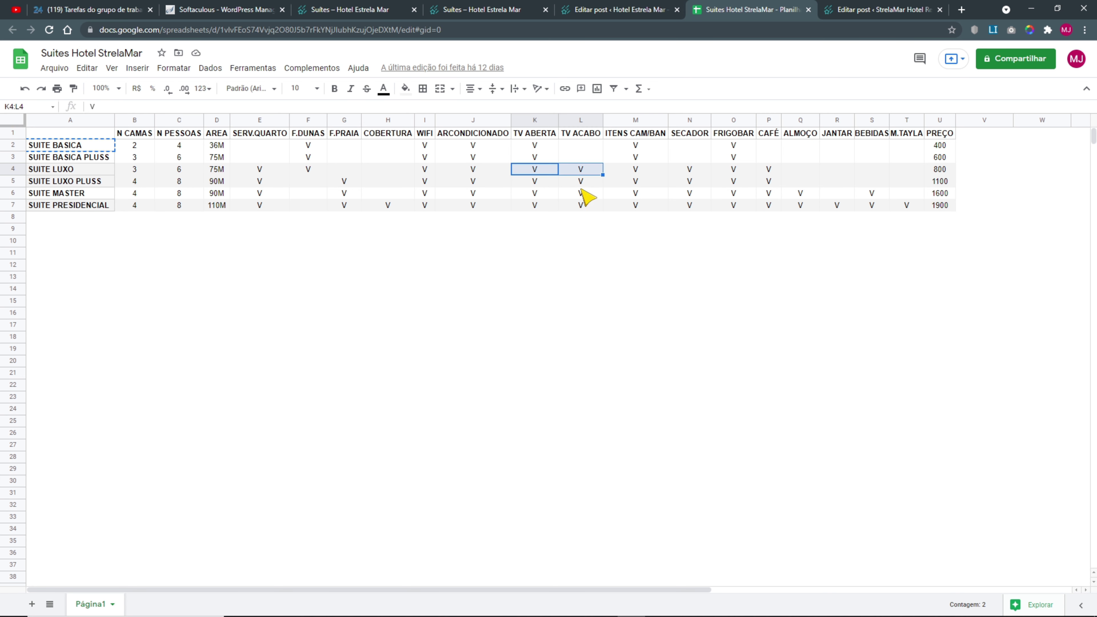
click(868, 10)
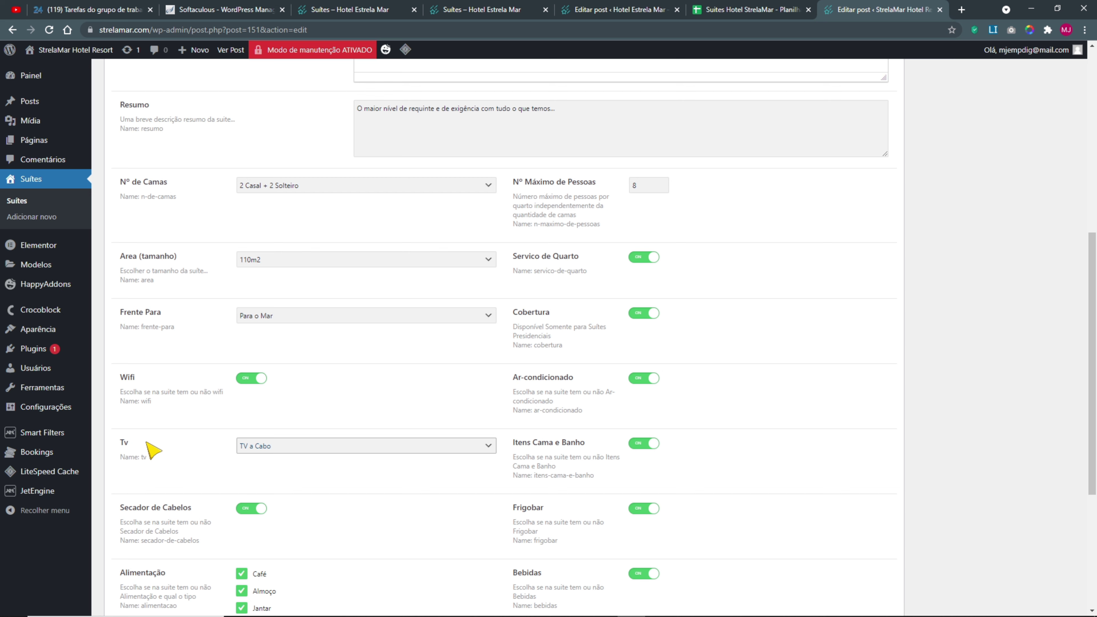
- Check the Tv options in Suíte Presidencial, then open the JetEngine Suítes post type for editing at its meta fields
click(291, 449)
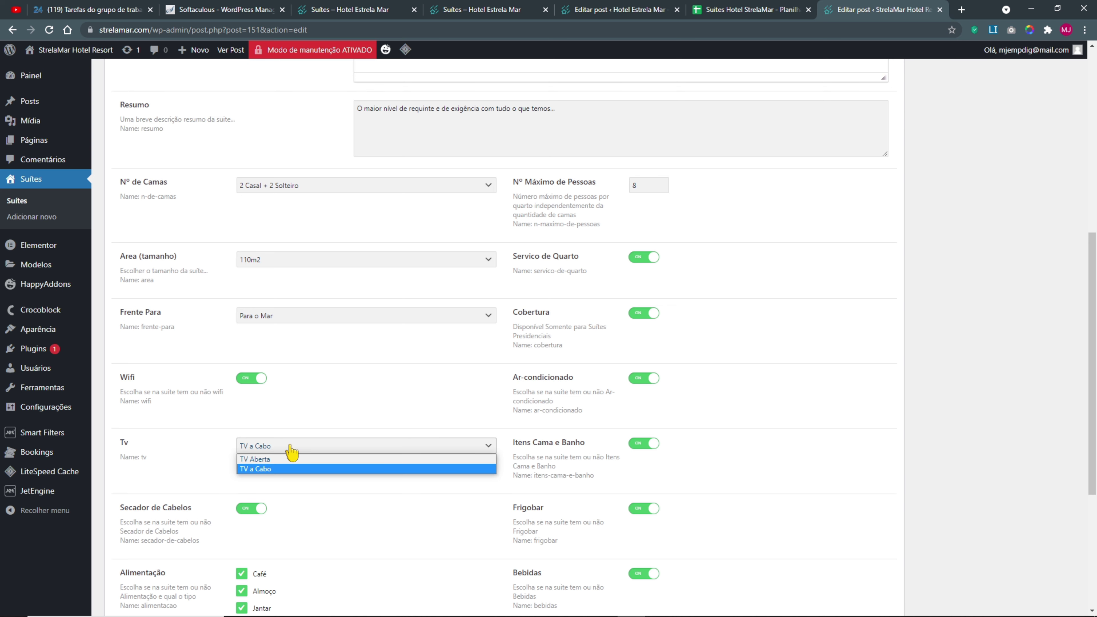
scroll(285, 492, down, 3)
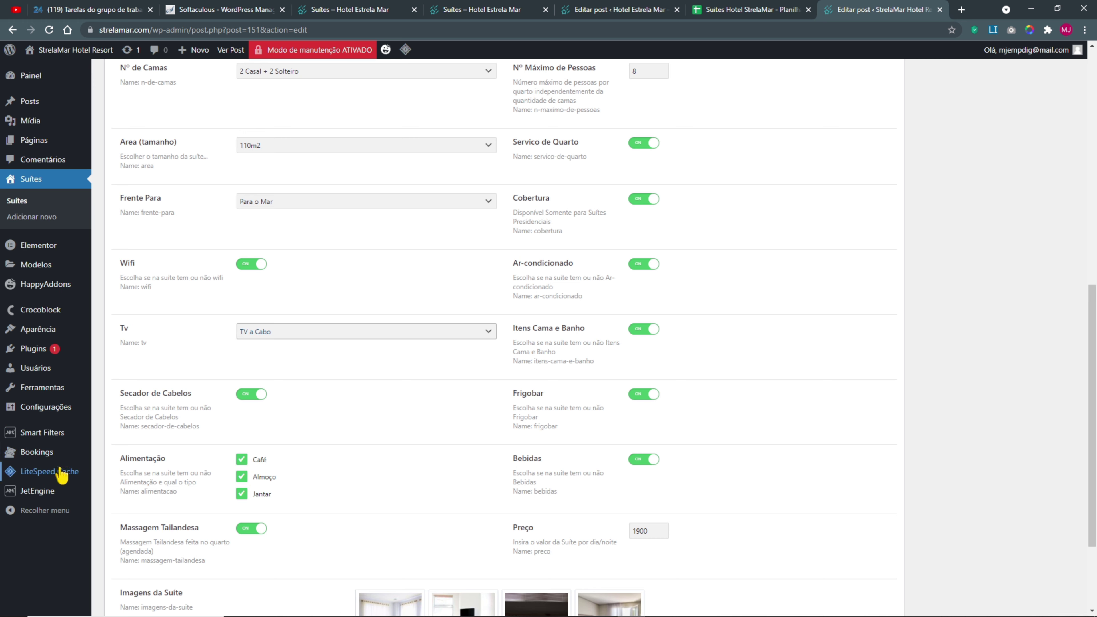
mouse_move(49, 495)
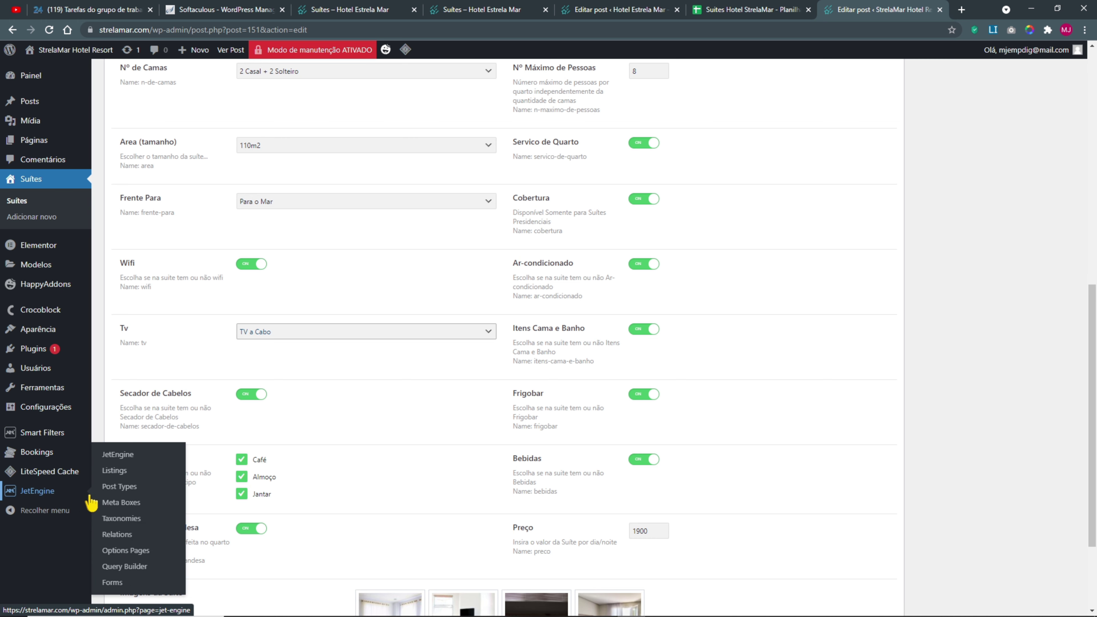
click(121, 487)
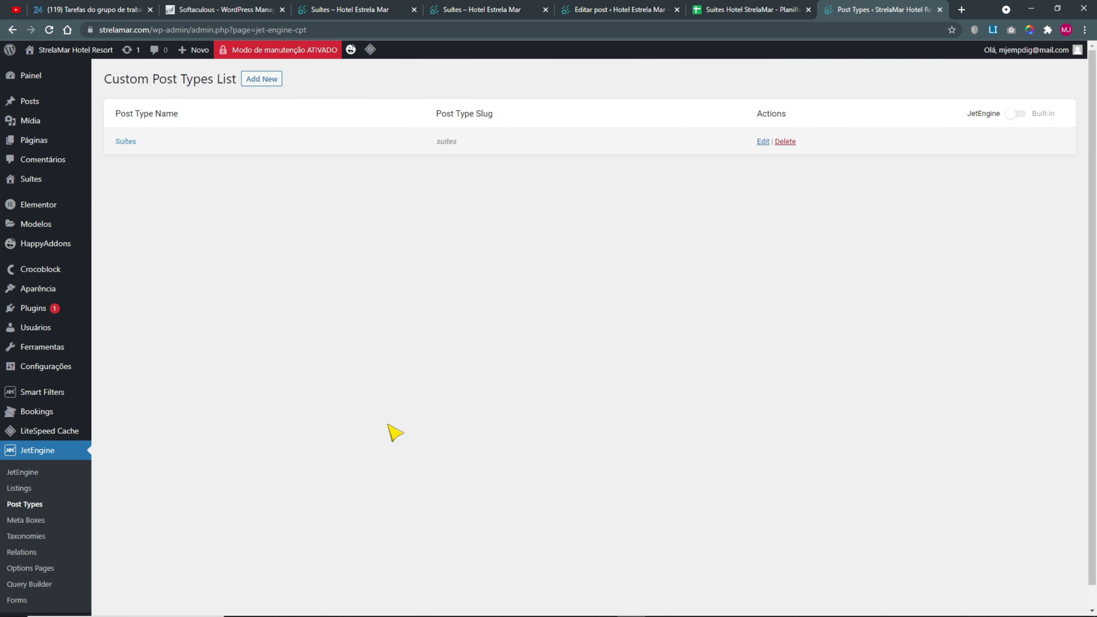
click(125, 142)
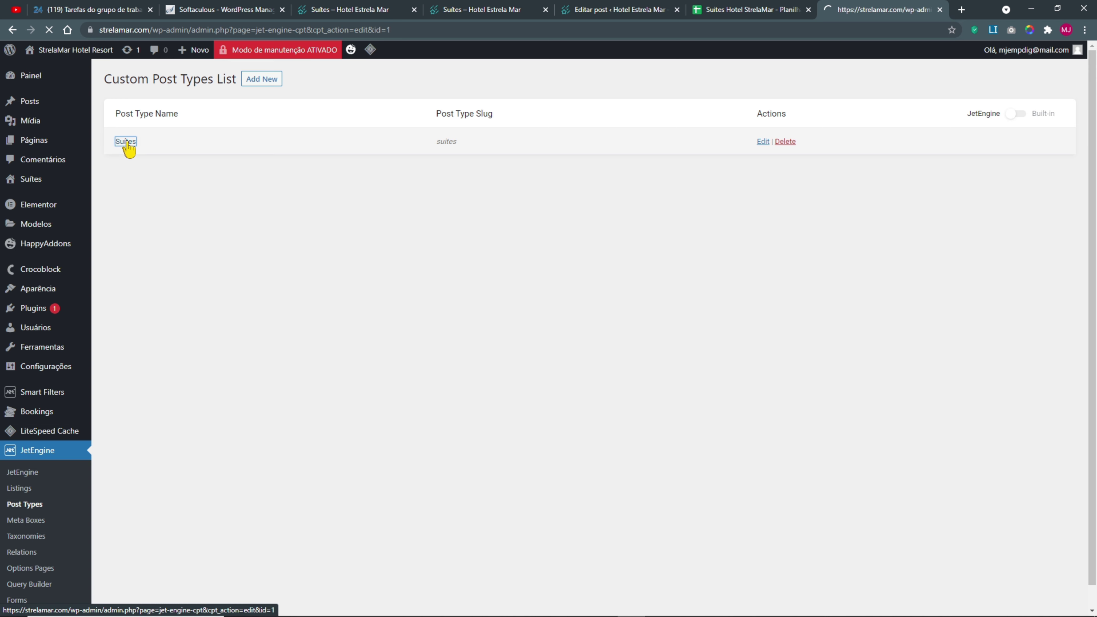
scroll(482, 314, down, 5)
scroll(988, 514, down, 6)
scroll(989, 514, down, 4)
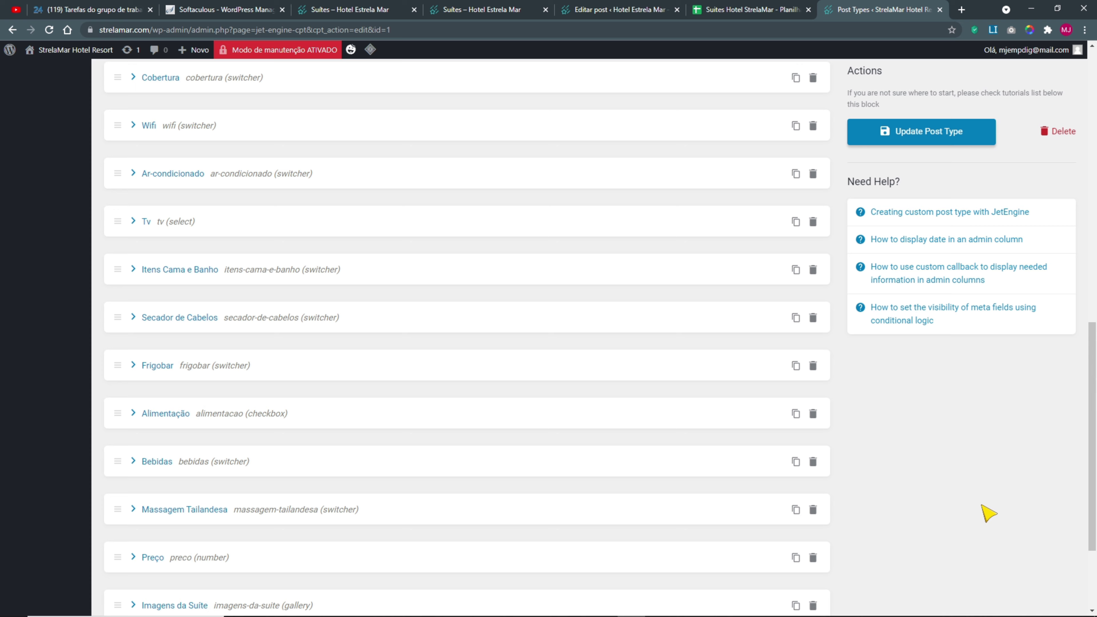
scroll(987, 513, down, 3)
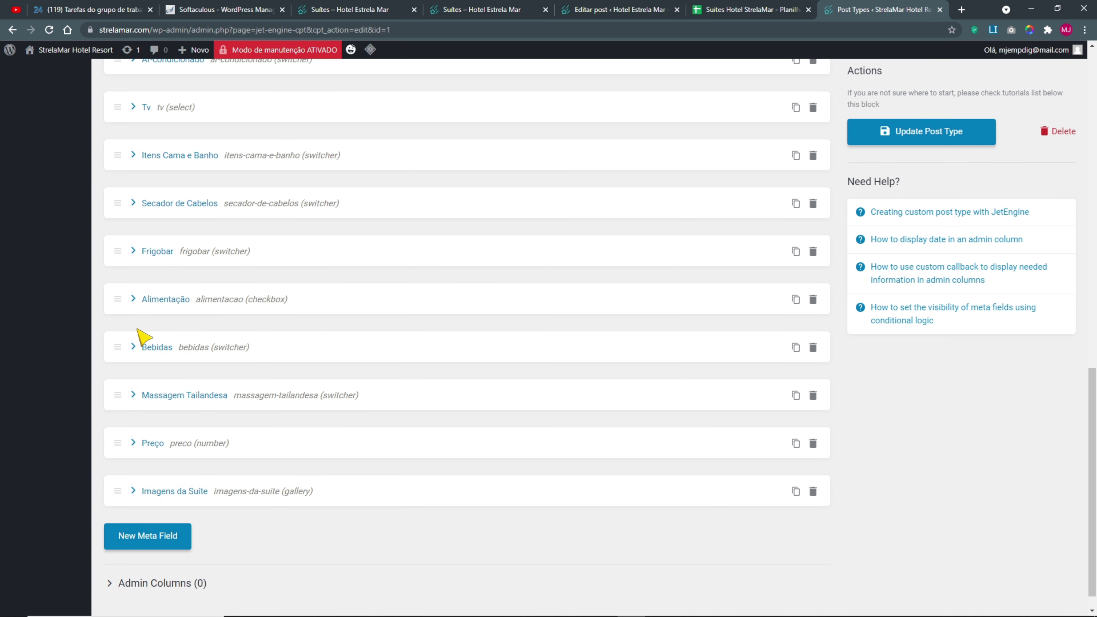
scroll(156, 369, up, 3)
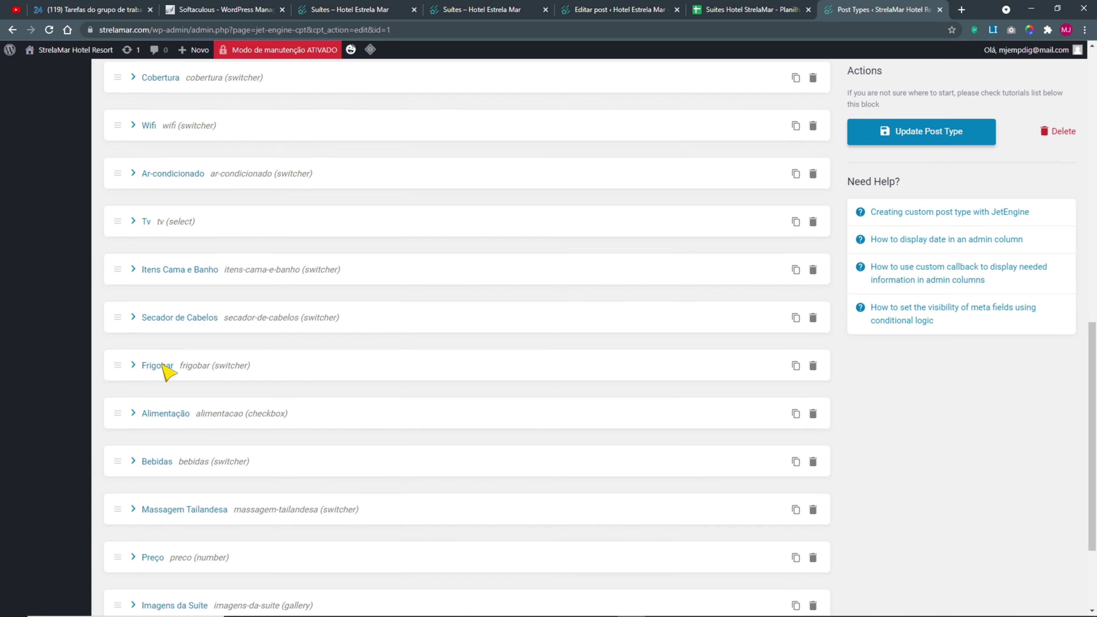
- Change the Tv meta field's type to Checkbox and update the Suítes post type
click(134, 221)
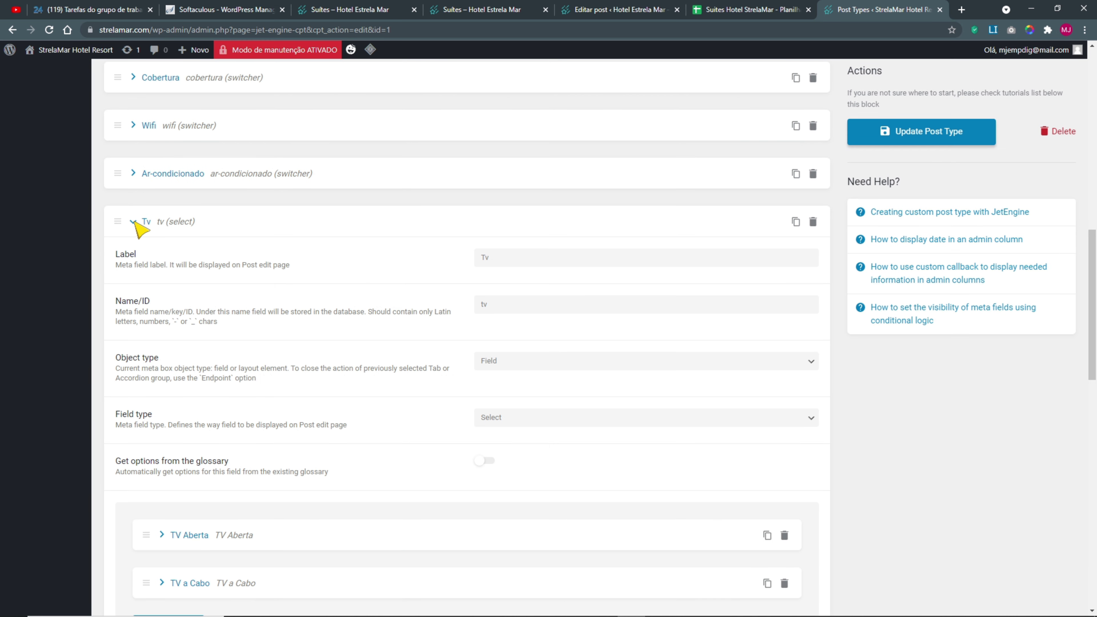
click(504, 417)
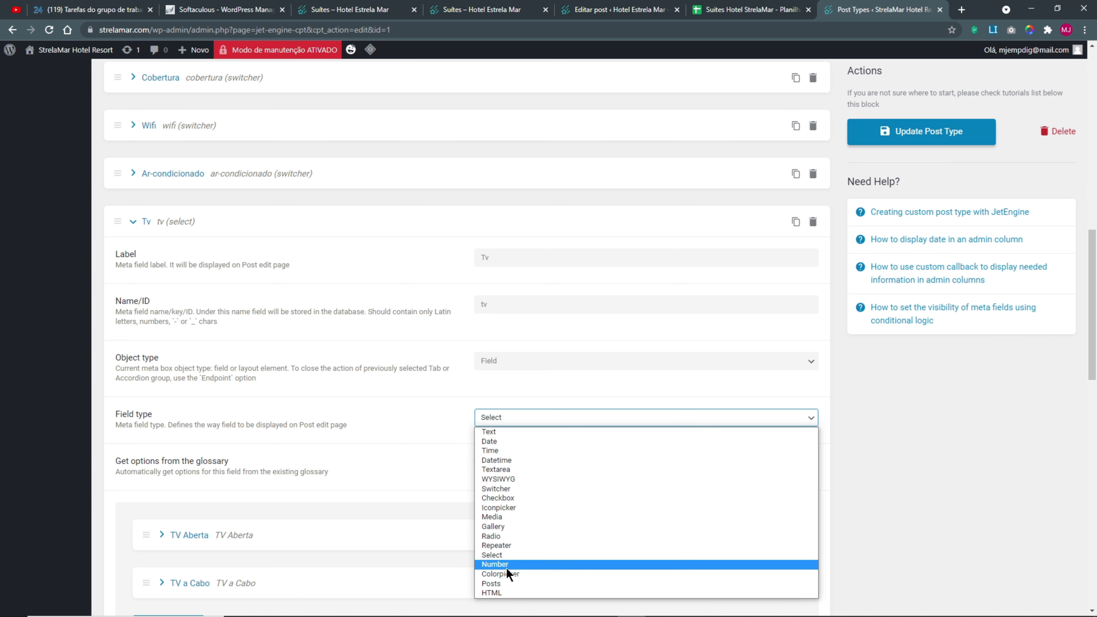
click(498, 499)
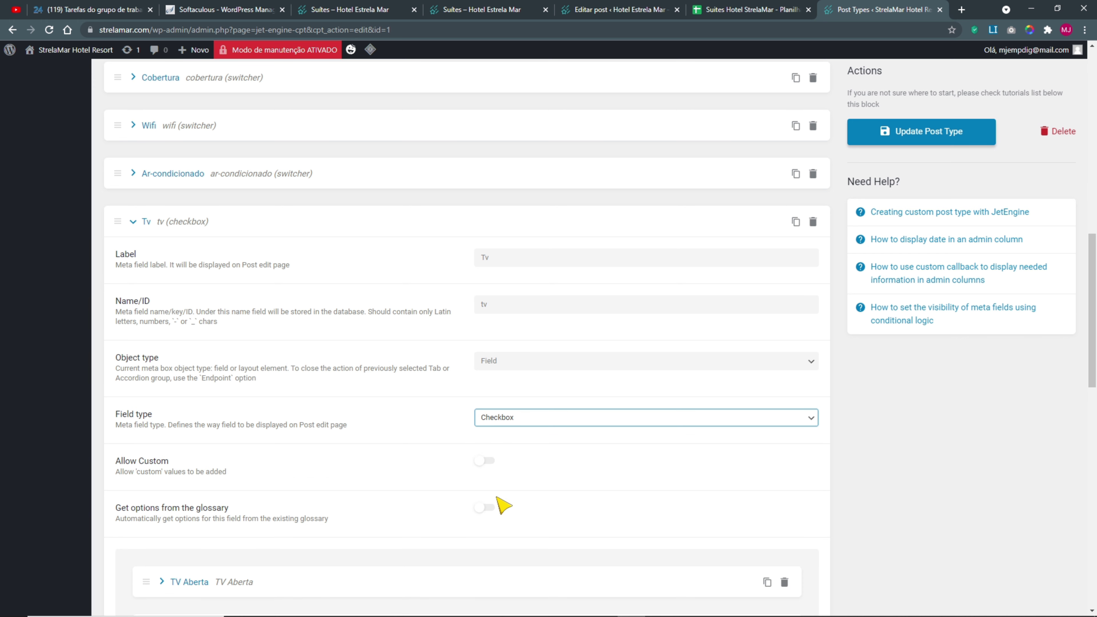
scroll(314, 381, down, 6)
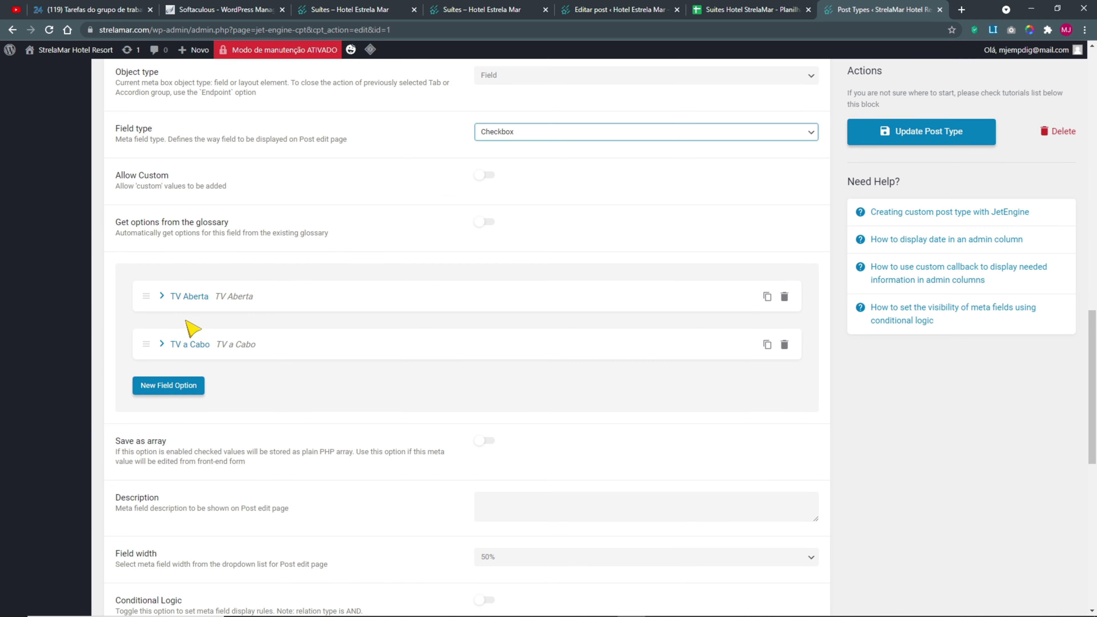
scroll(900, 388, up, 5)
click(921, 131)
scroll(588, 270, up, 12)
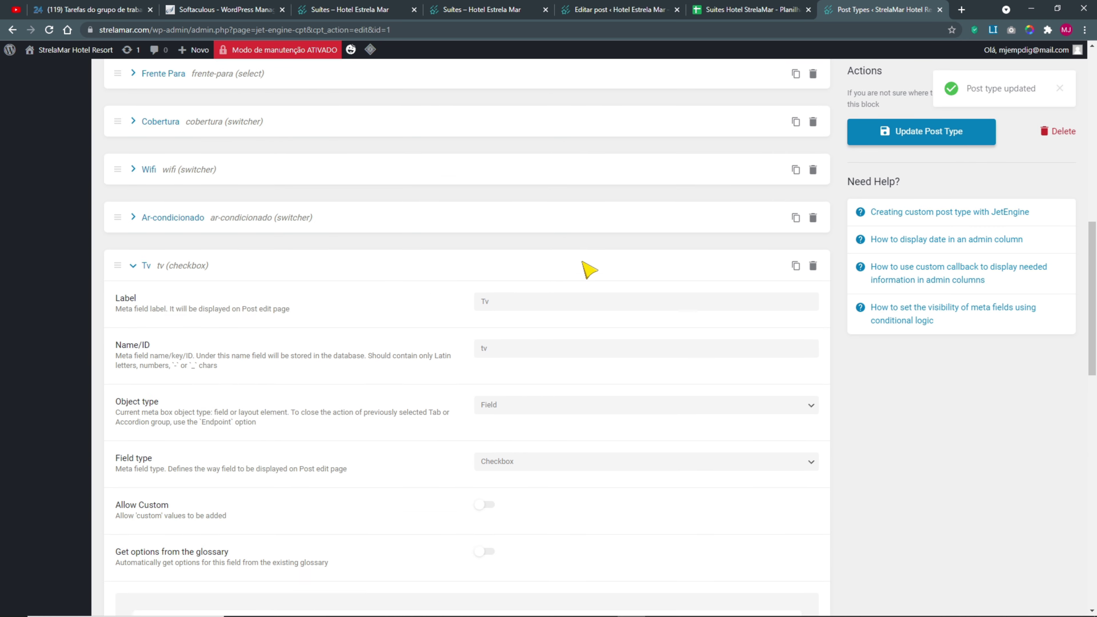
scroll(346, 215, up, 4)
scroll(61, 173, up, 2)
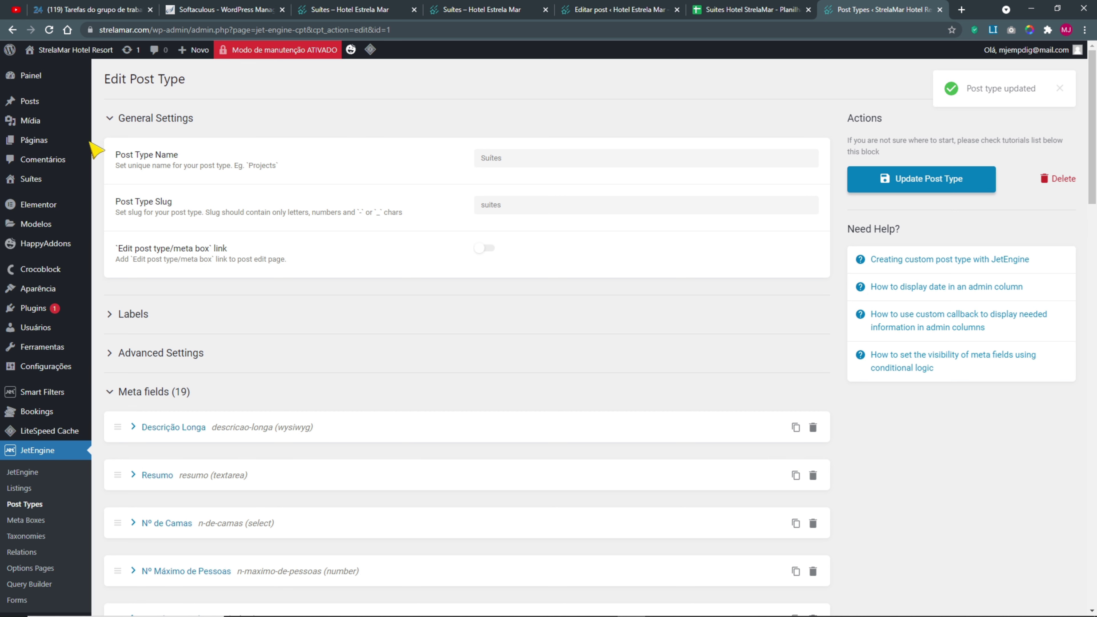
- Open all six Suítes posts from the list for editing, each in its own browser tab
click(31, 180)
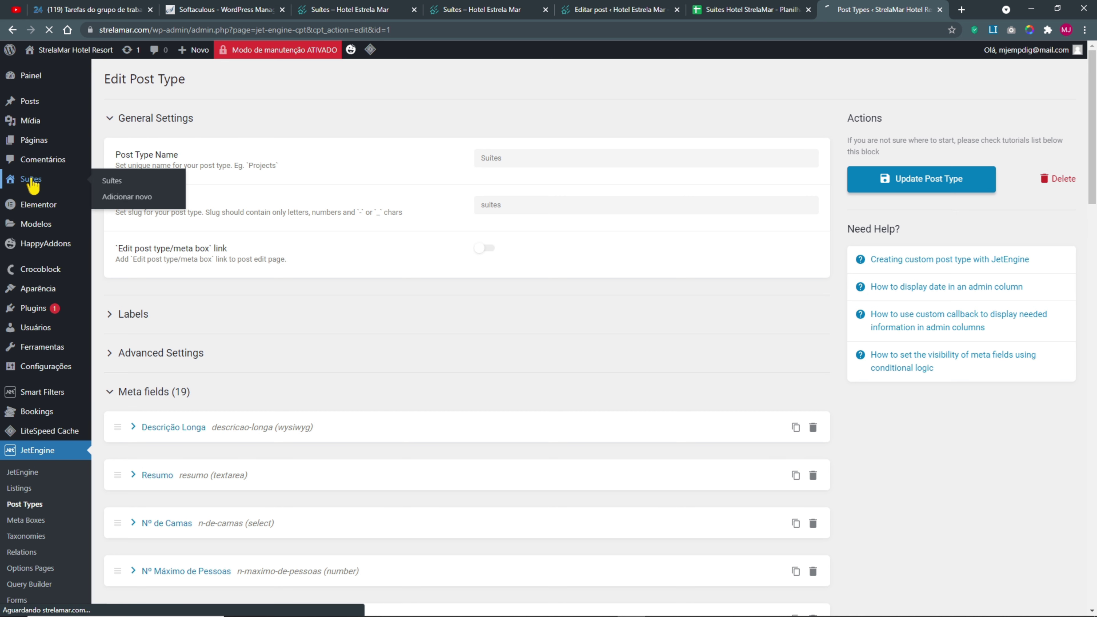
middle_click(138, 177)
middle_click(138, 211)
middle_click(138, 245)
middle_click(139, 278)
middle_click(138, 311)
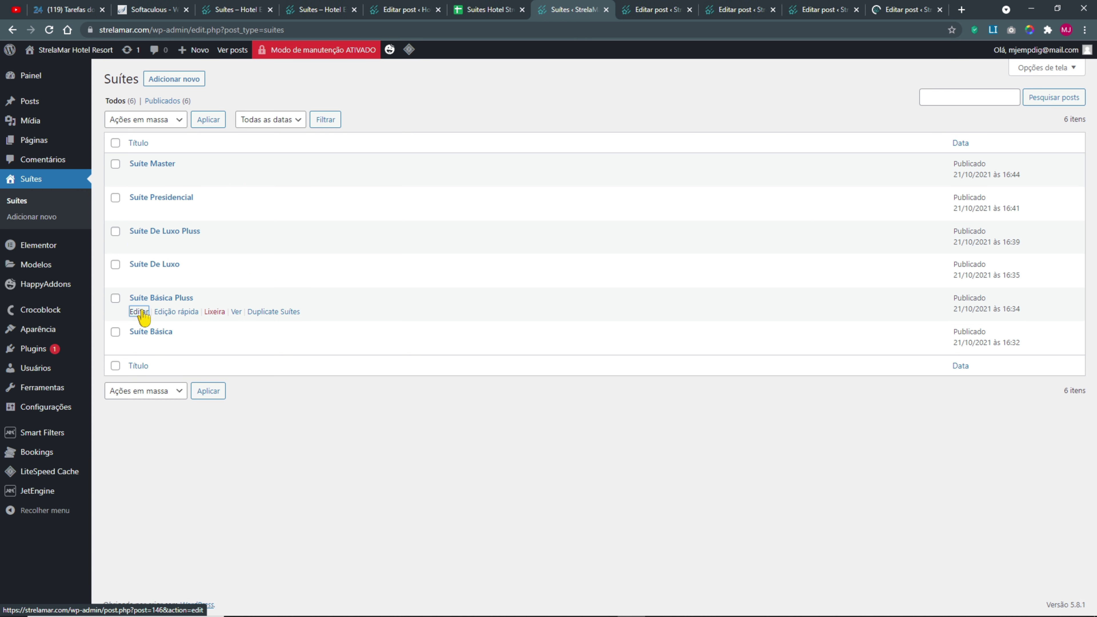
middle_click(138, 345)
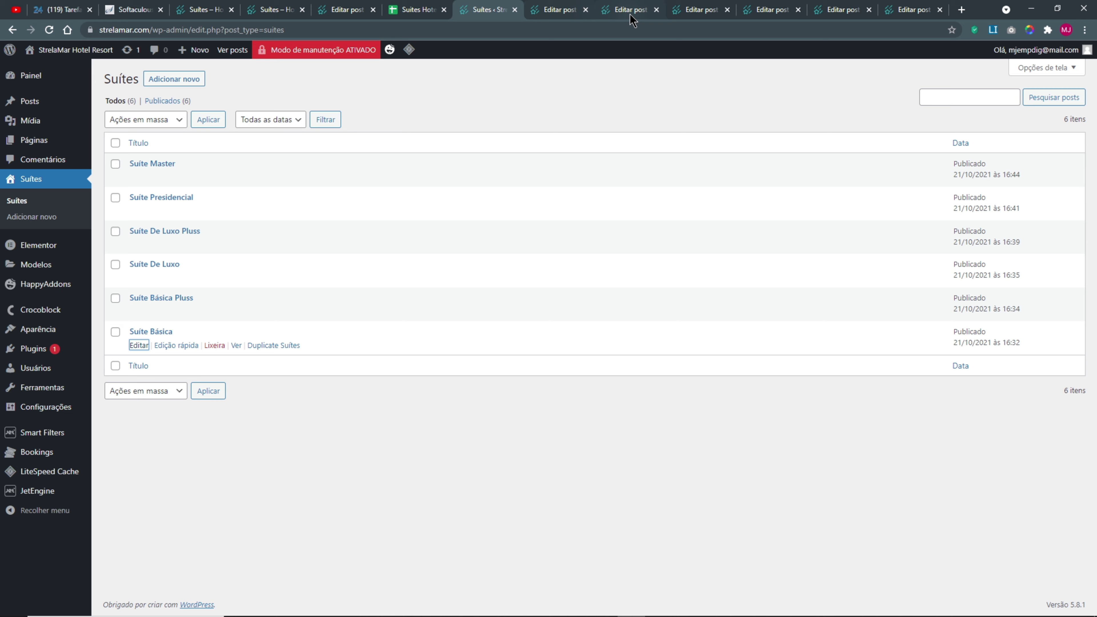
- Check Suíte Master's Tv options against the SUITE MASTER row in the spreadsheet
click(558, 12)
scroll(905, 397, down, 8)
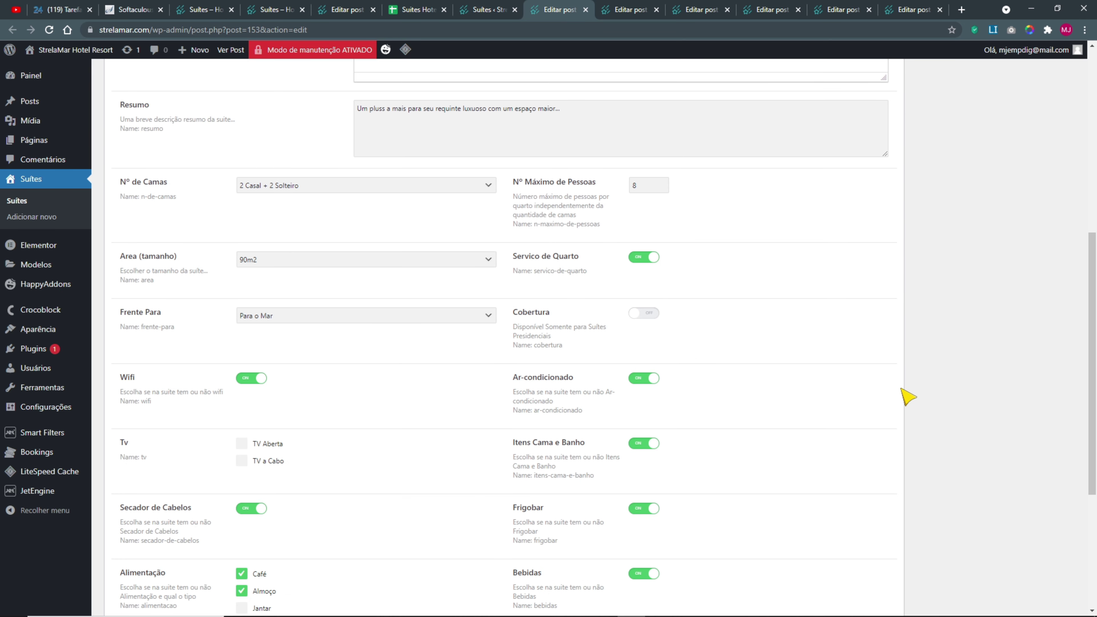
scroll(906, 389, down, 4)
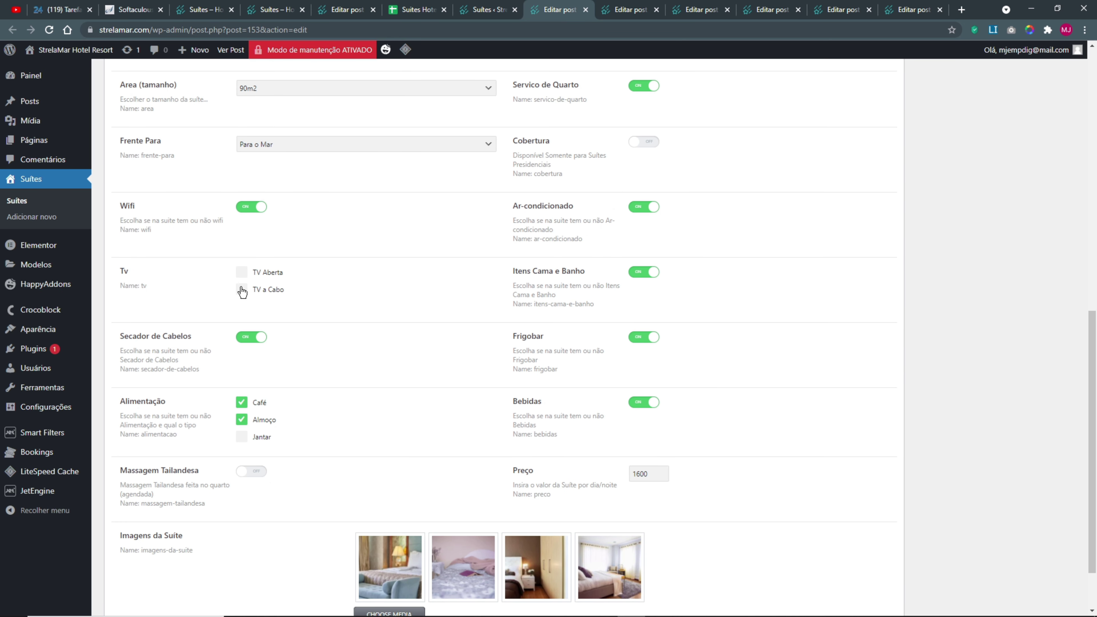
scroll(342, 262, up, 12)
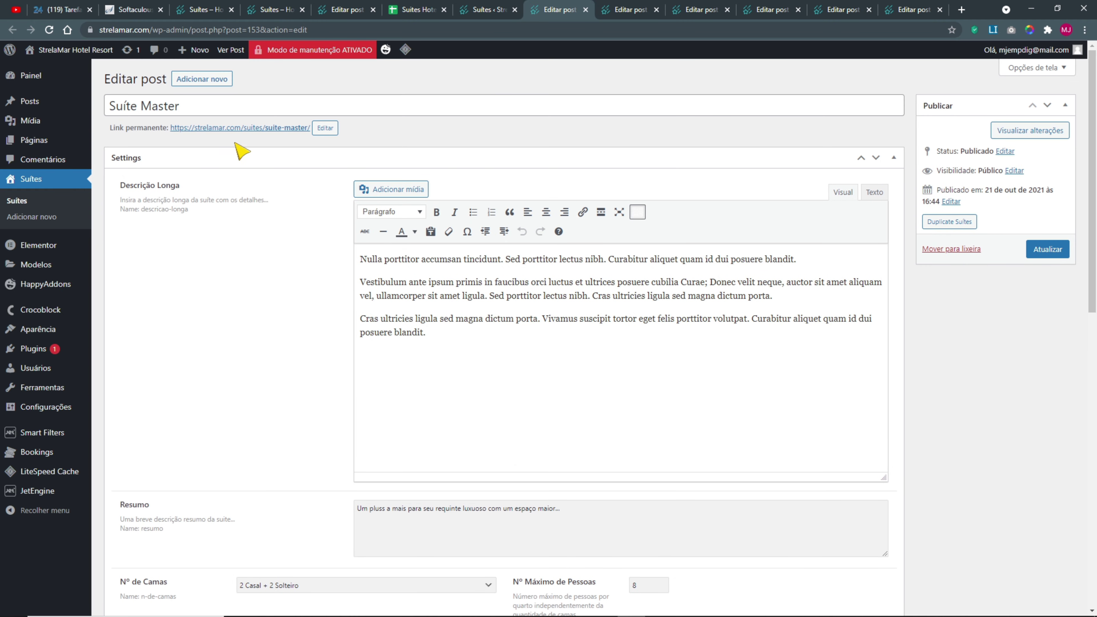
click(413, 11)
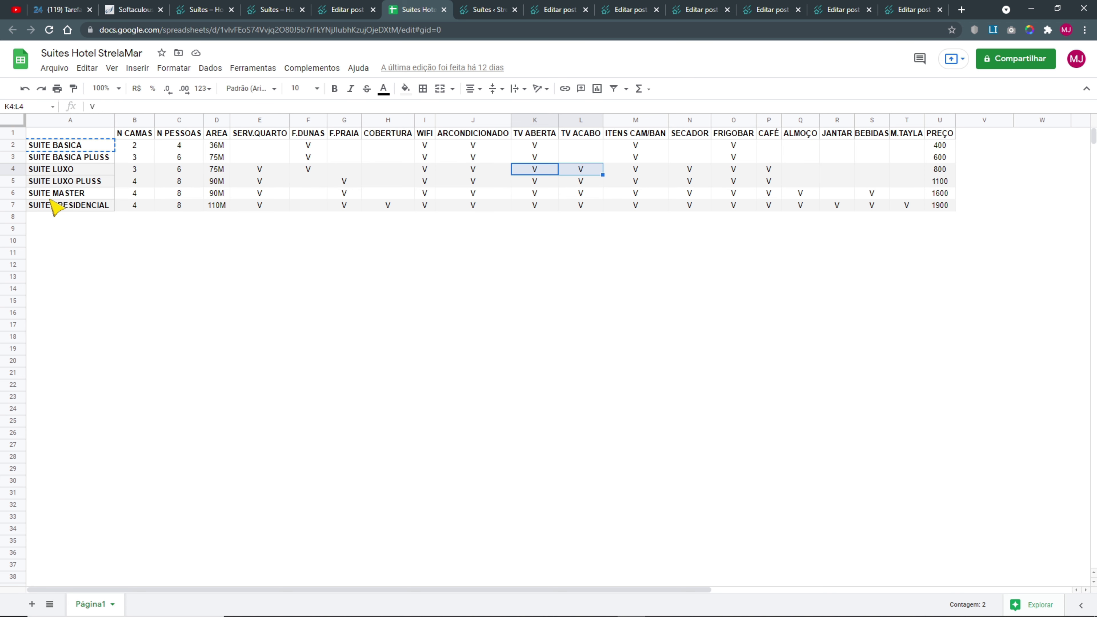
click(13, 193)
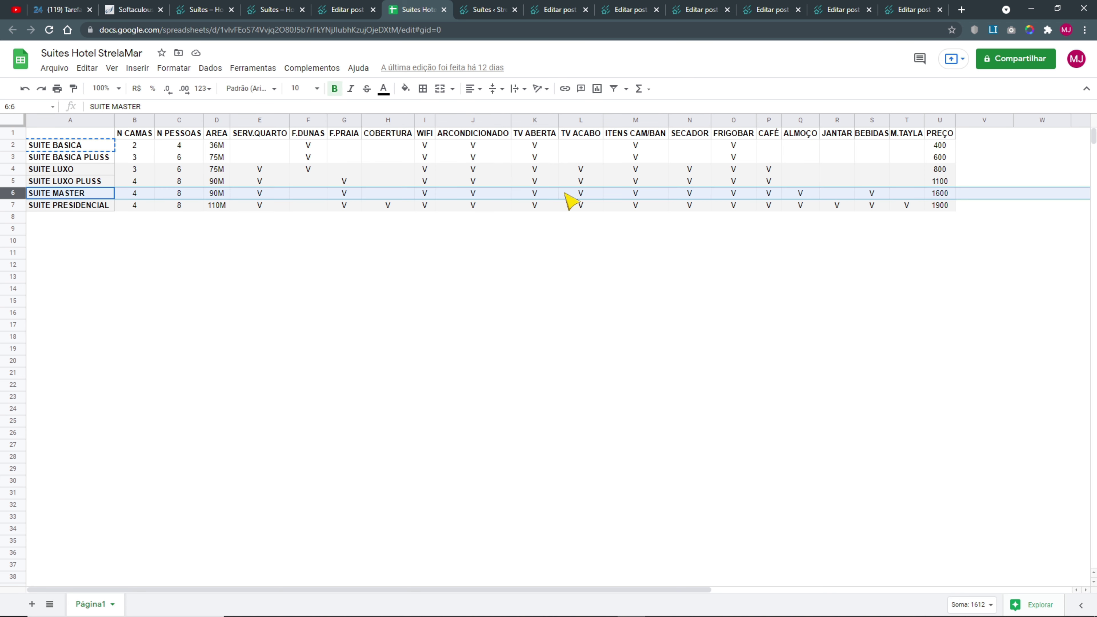
- Enable TV Aberta and TV a Cabo for Suíte Master, update the post and close its page
click(480, 16)
click(535, 12)
scroll(332, 381, down, 5)
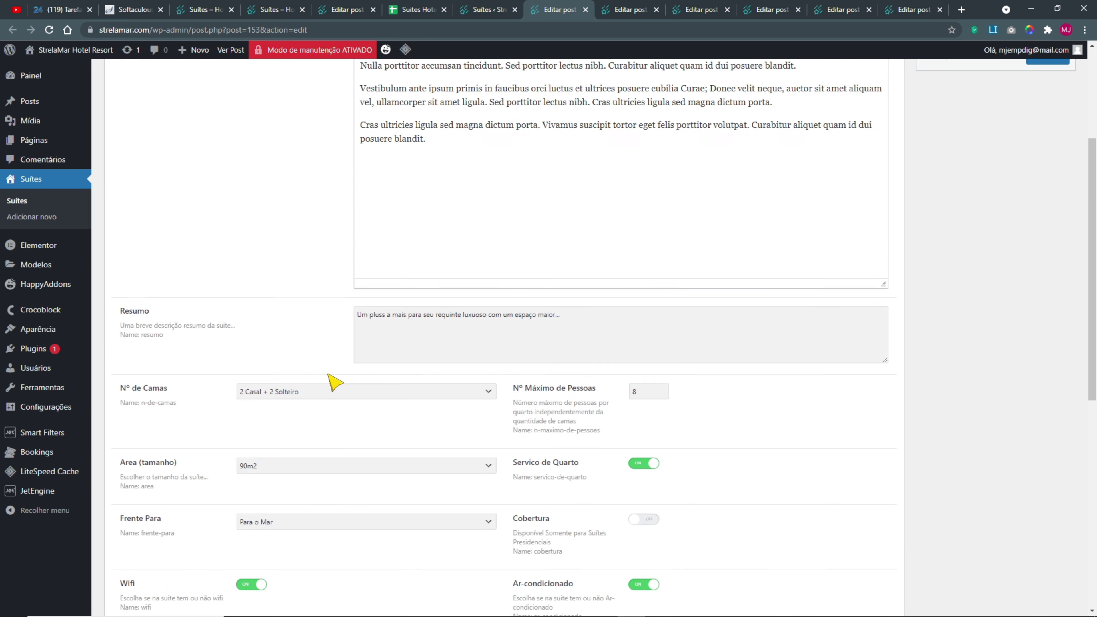
scroll(333, 381, down, 5)
click(259, 386)
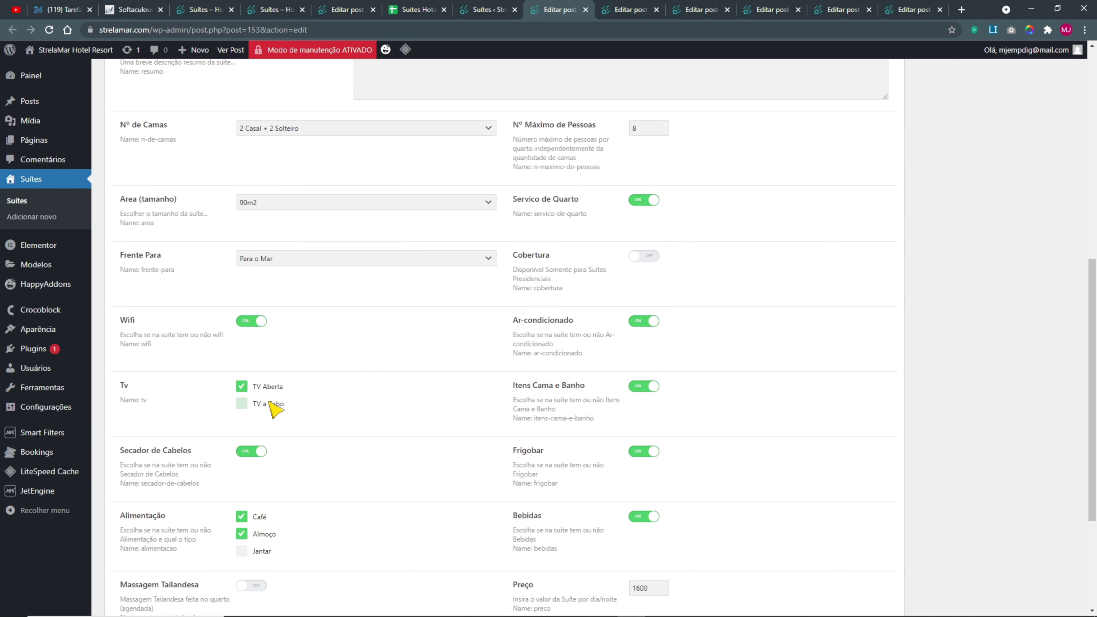
scroll(960, 330, up, 10)
click(1046, 249)
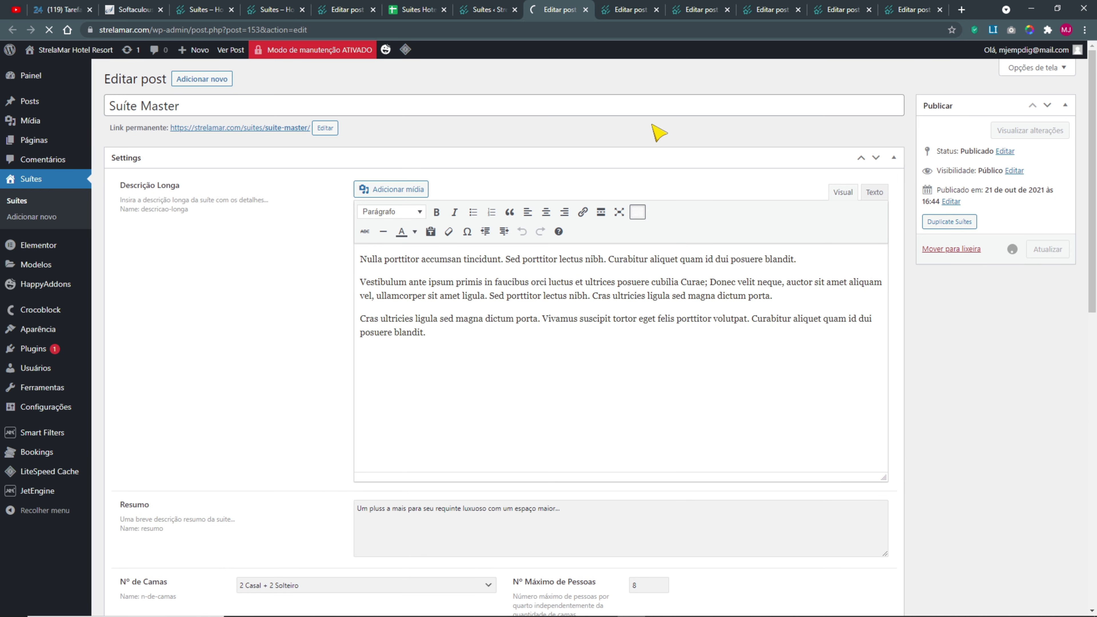
click(585, 10)
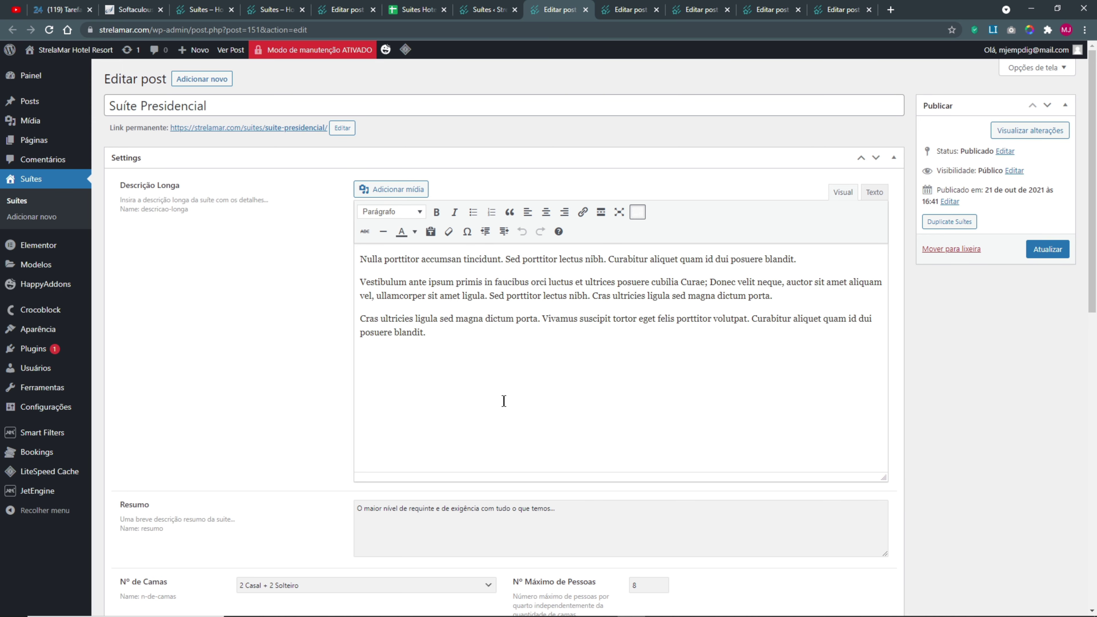
- Enable TV Aberta and TV a Cabo for Suíte Presidencial and update the post
scroll(500, 406, down, 10)
scroll(369, 184, up, 5)
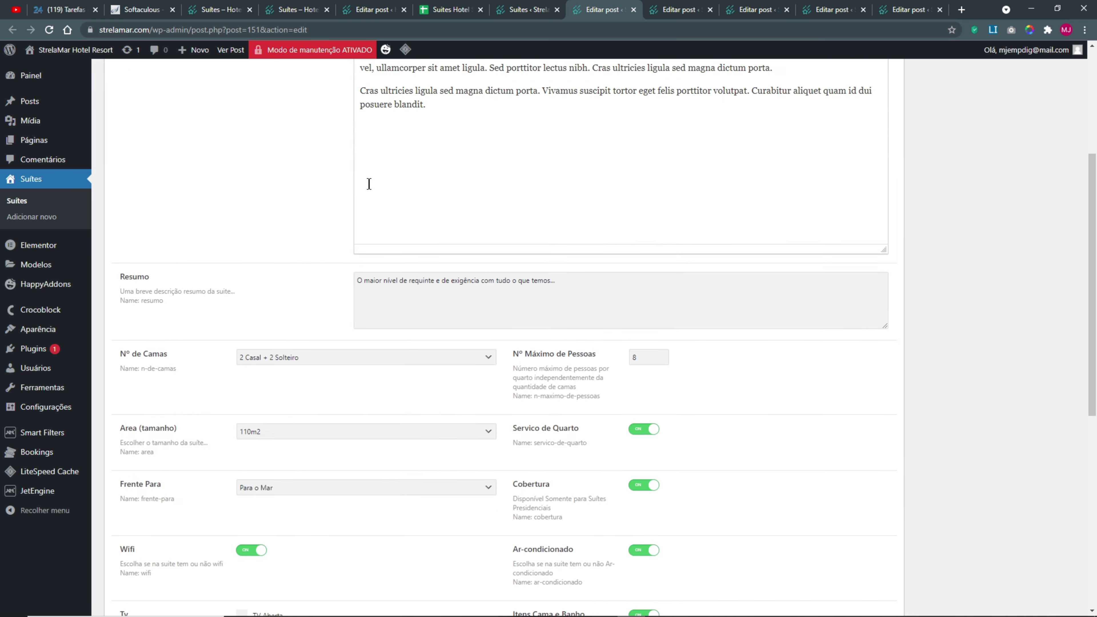
scroll(369, 184, up, 5)
scroll(354, 403, down, 10)
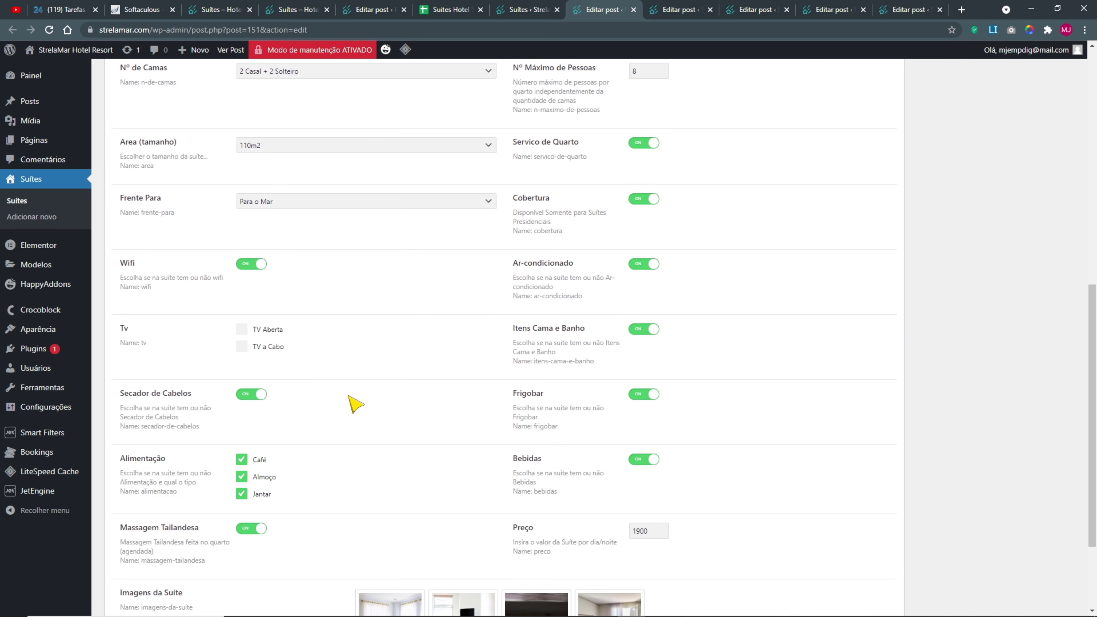
click(241, 347)
scroll(910, 351, up, 10)
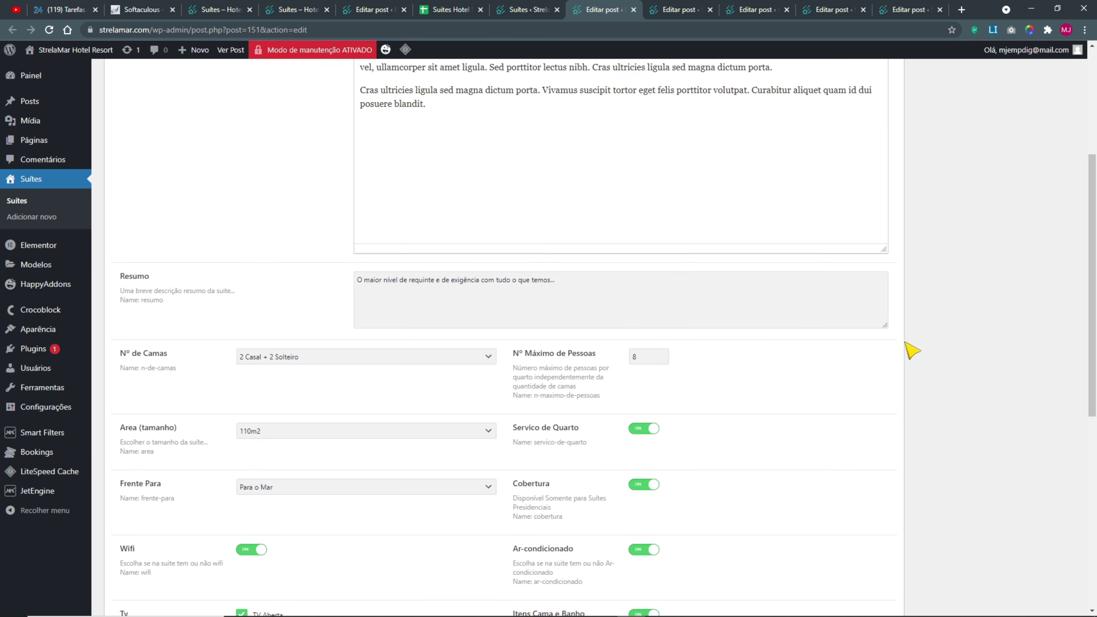
click(1065, 202)
- Check Suíte De Luxo Pluss against the spreadsheet's SUITE LUXO PLUSS row, and close the Suítes list and Suíte Presidencial pages
click(679, 9)
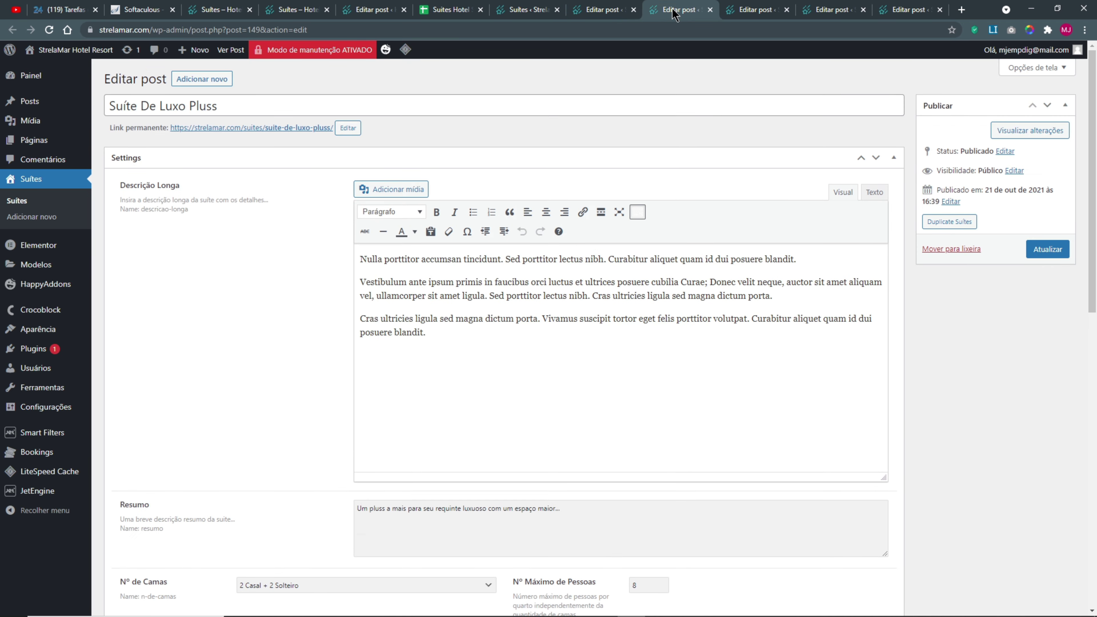
scroll(335, 365, down, 5)
scroll(335, 375, up, 5)
scroll(349, 372, down, 9)
click(449, 9)
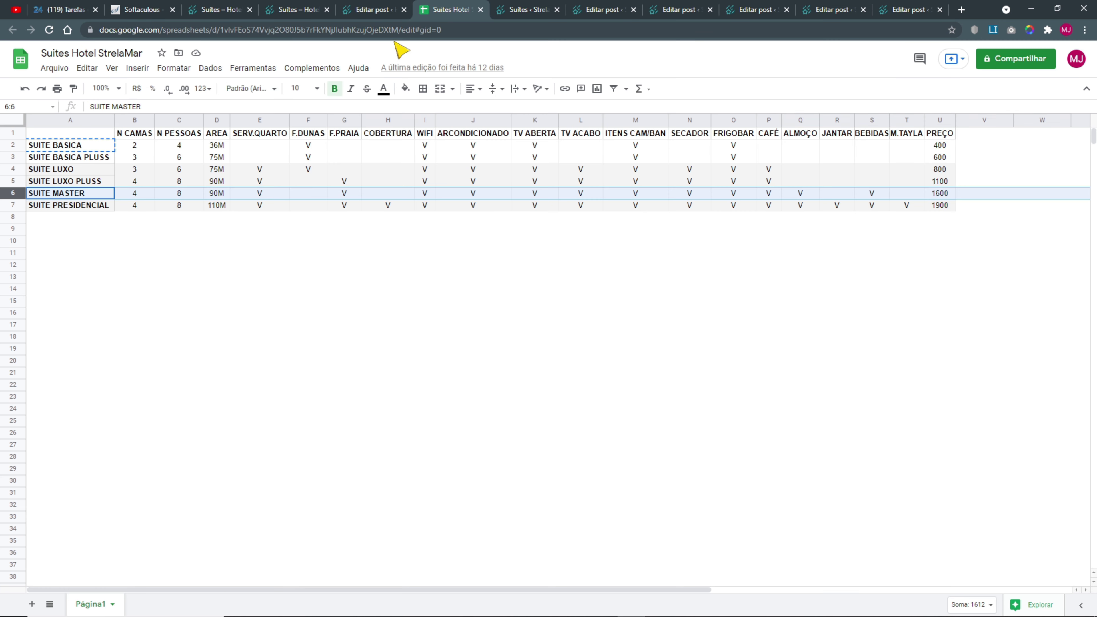
click(13, 181)
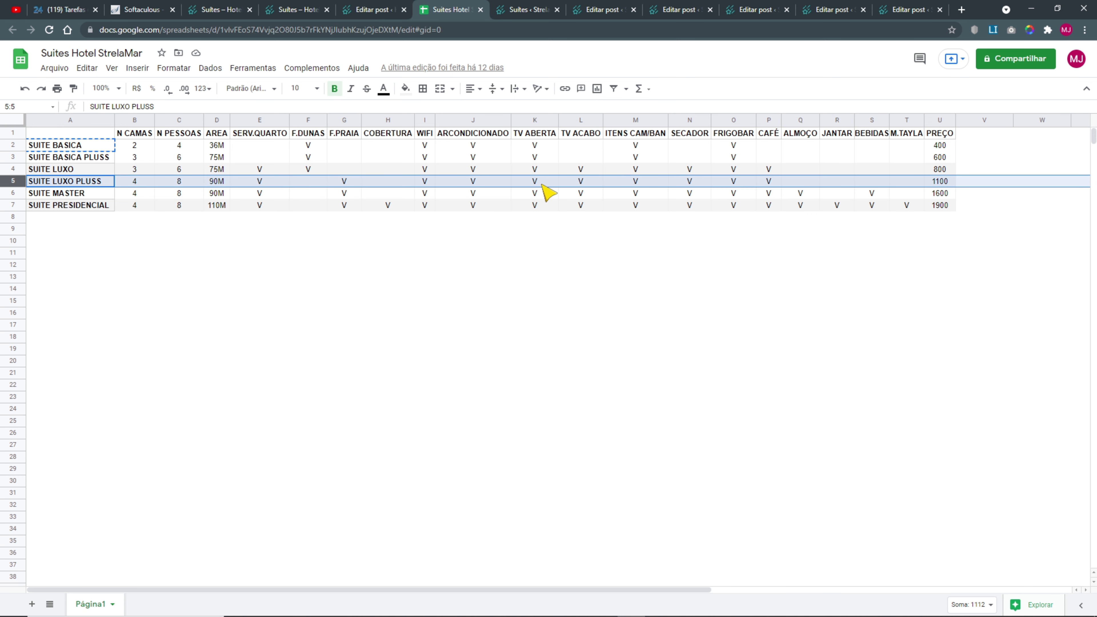
click(528, 10)
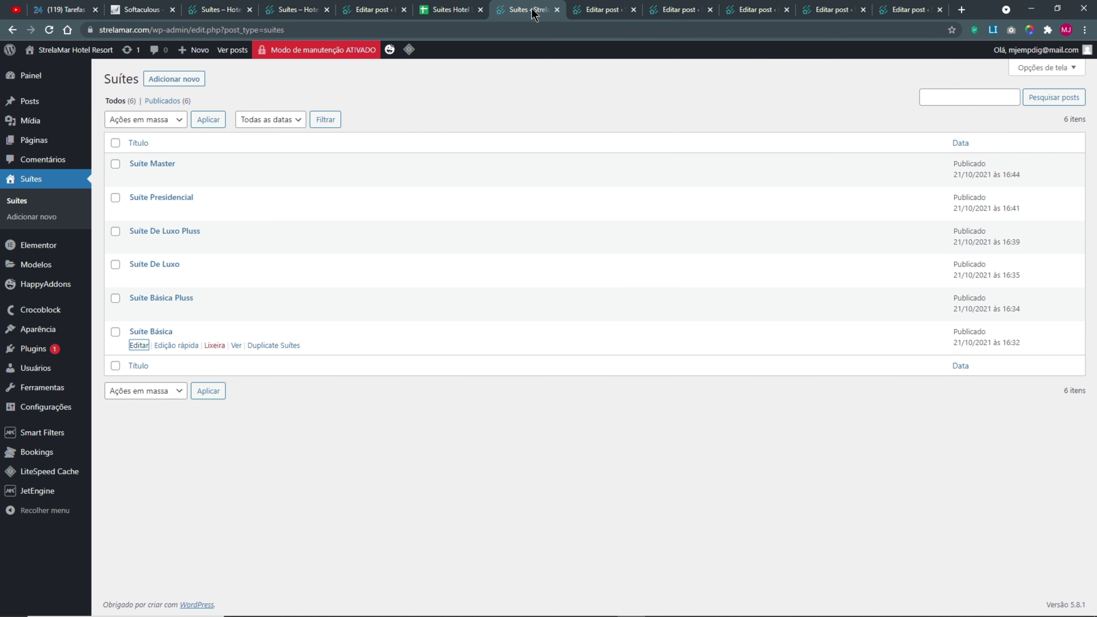
click(557, 9)
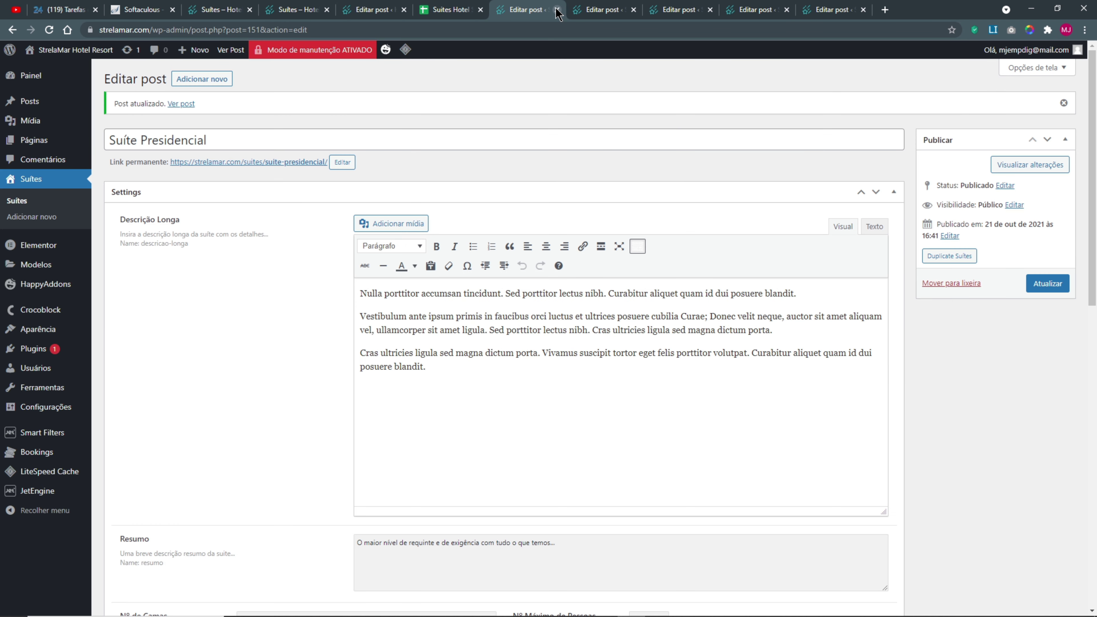
click(556, 10)
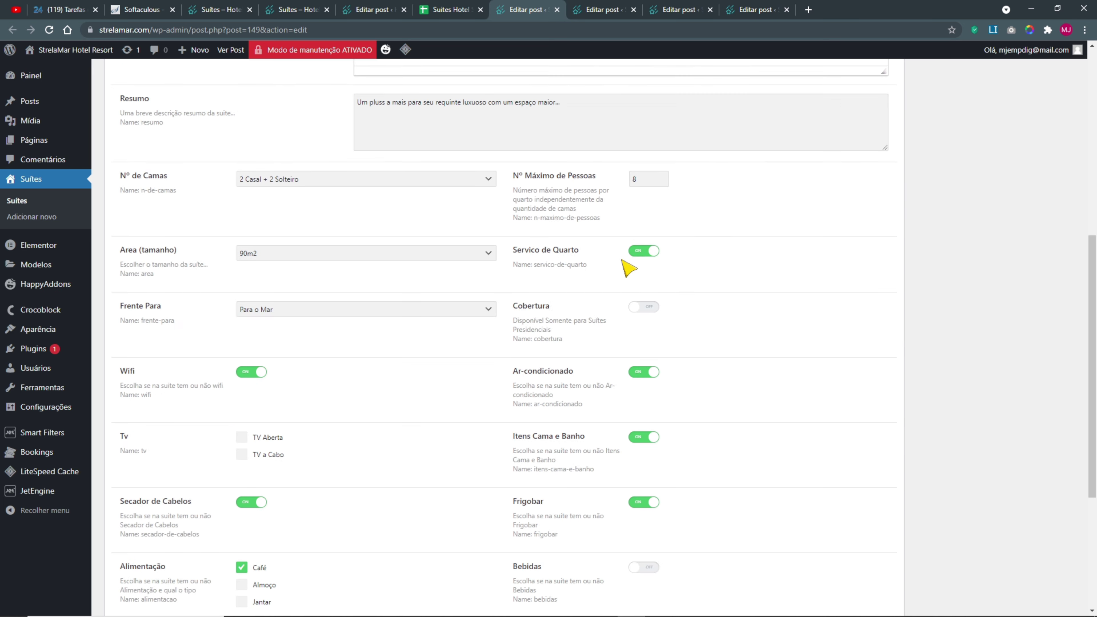
- Enable TV Aberta and TV a Cabo for Suíte De Luxo Pluss, update the post and close its page
scroll(317, 287, down, 3)
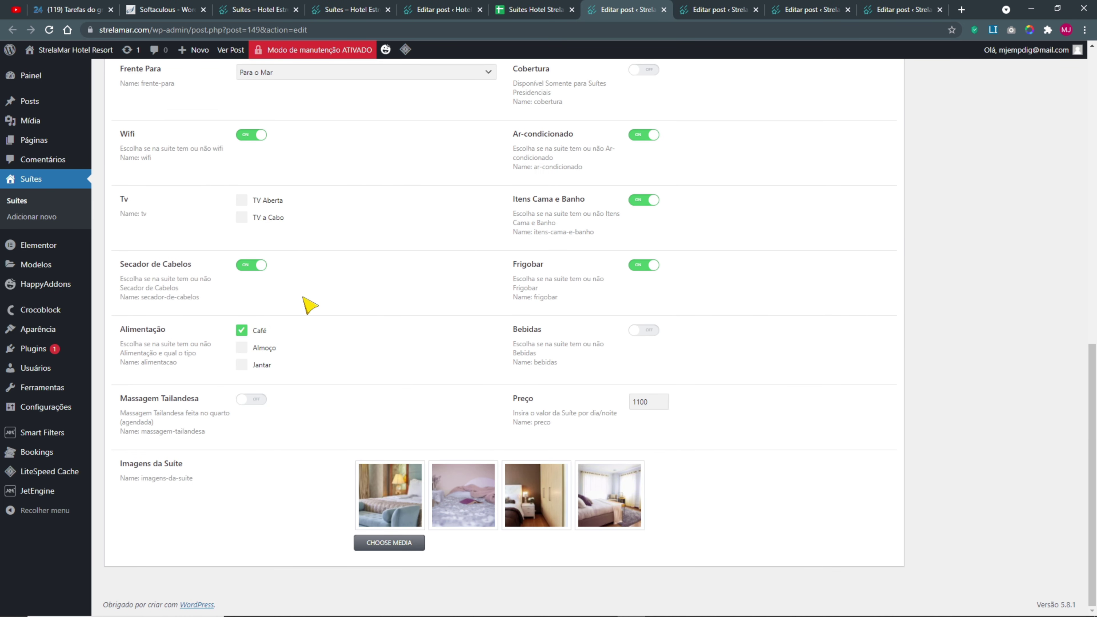
click(244, 201)
scroll(831, 311, up, 15)
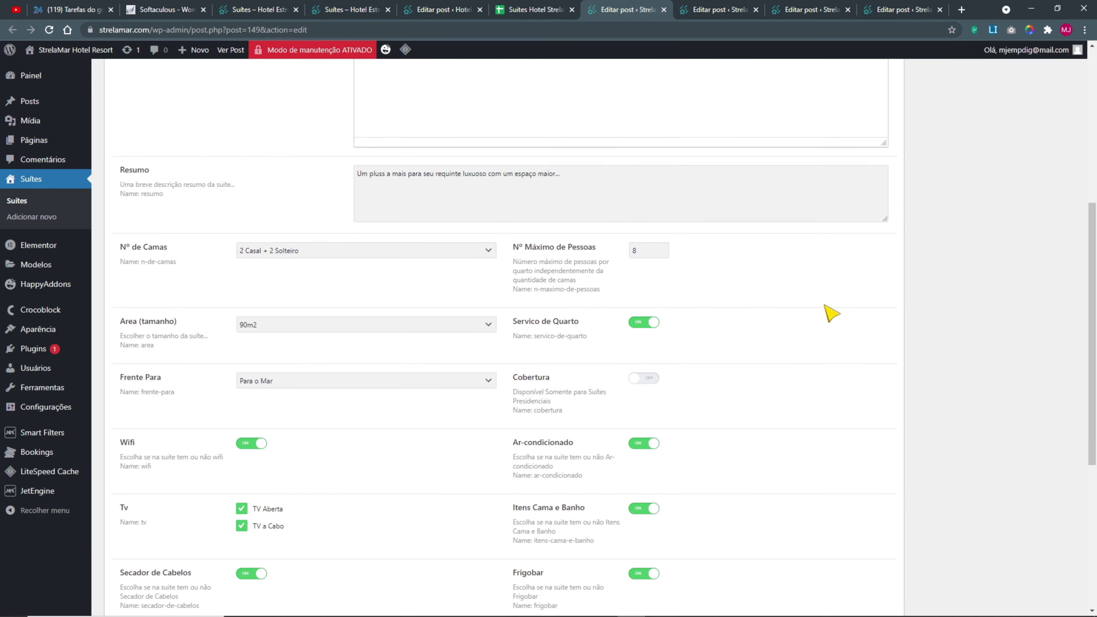
click(1048, 254)
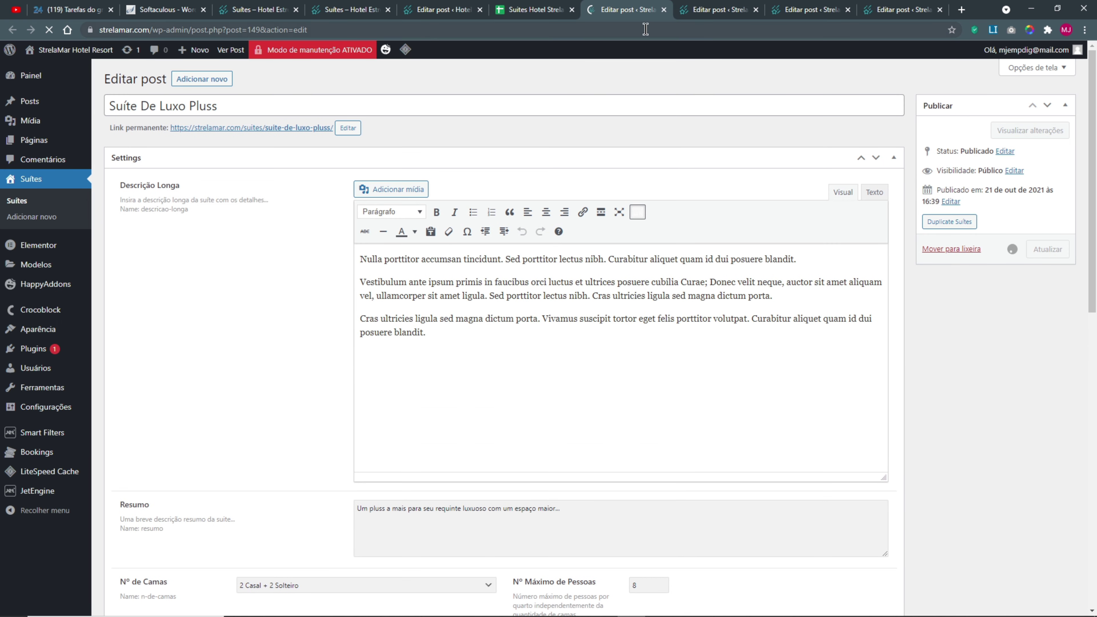
click(664, 9)
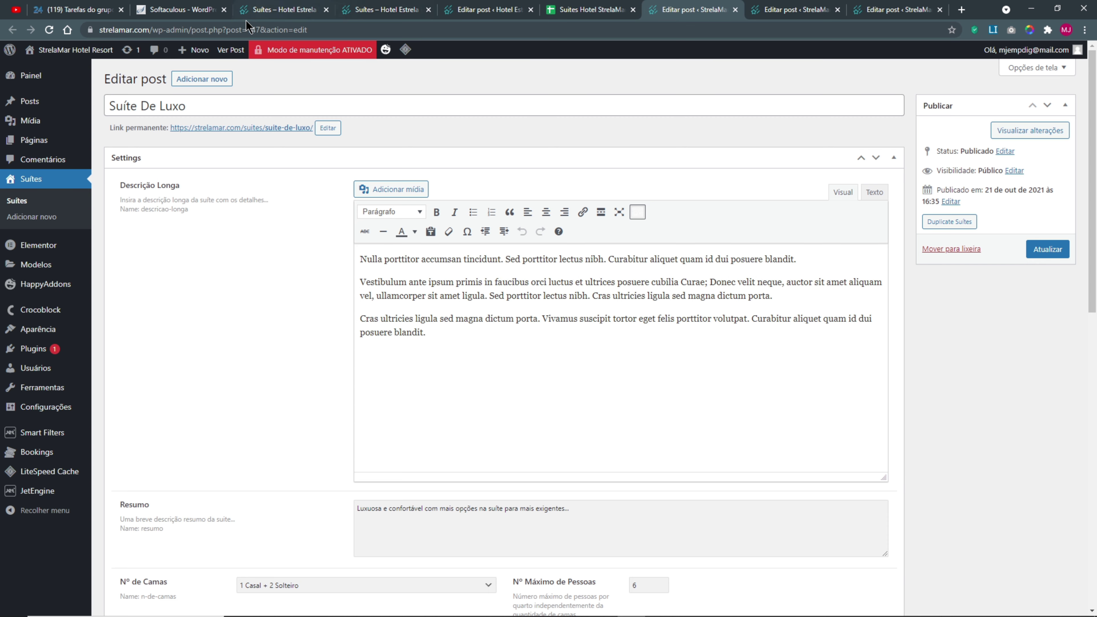
- Check Suíte De Luxo's TV Aberta and TV a Cabo values in the spreadsheet's SUITE LUXO row
click(569, 13)
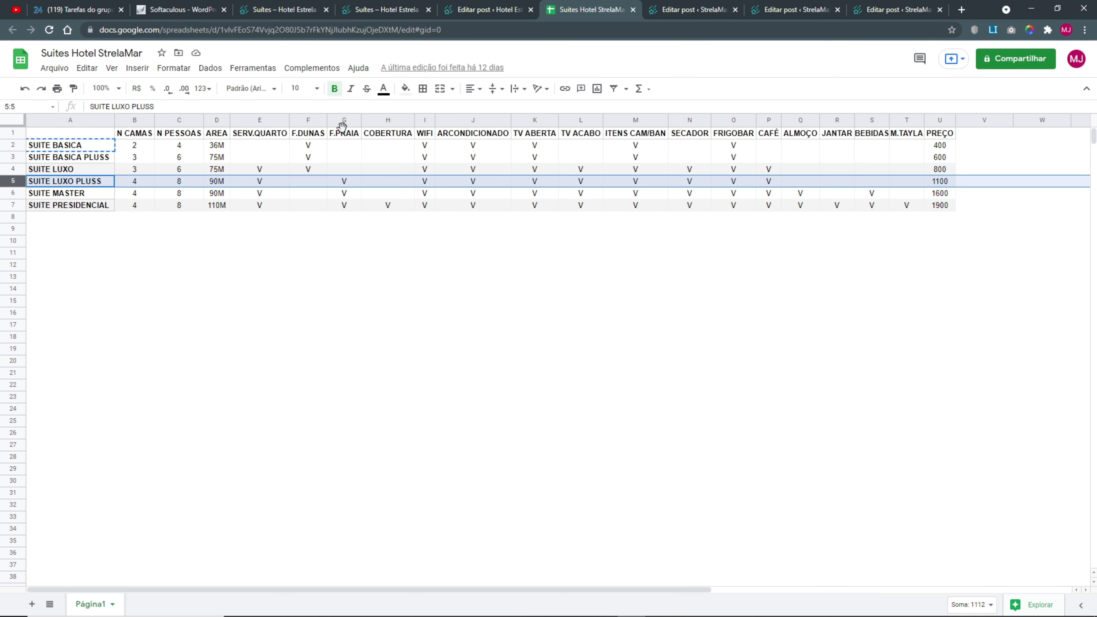
click(22, 169)
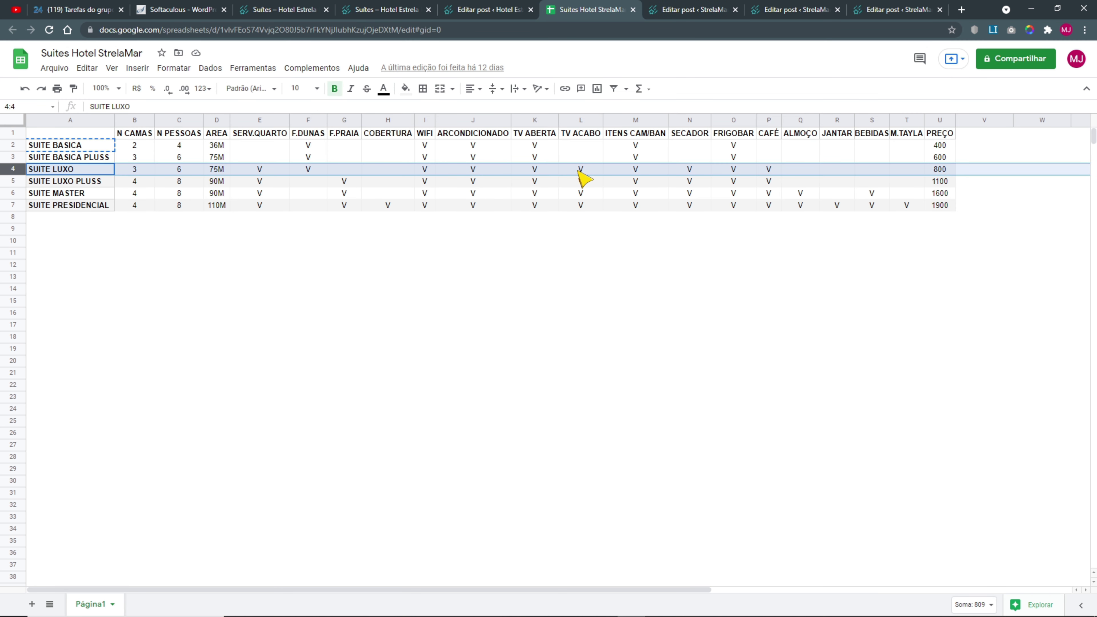
drag(545, 169, 577, 169)
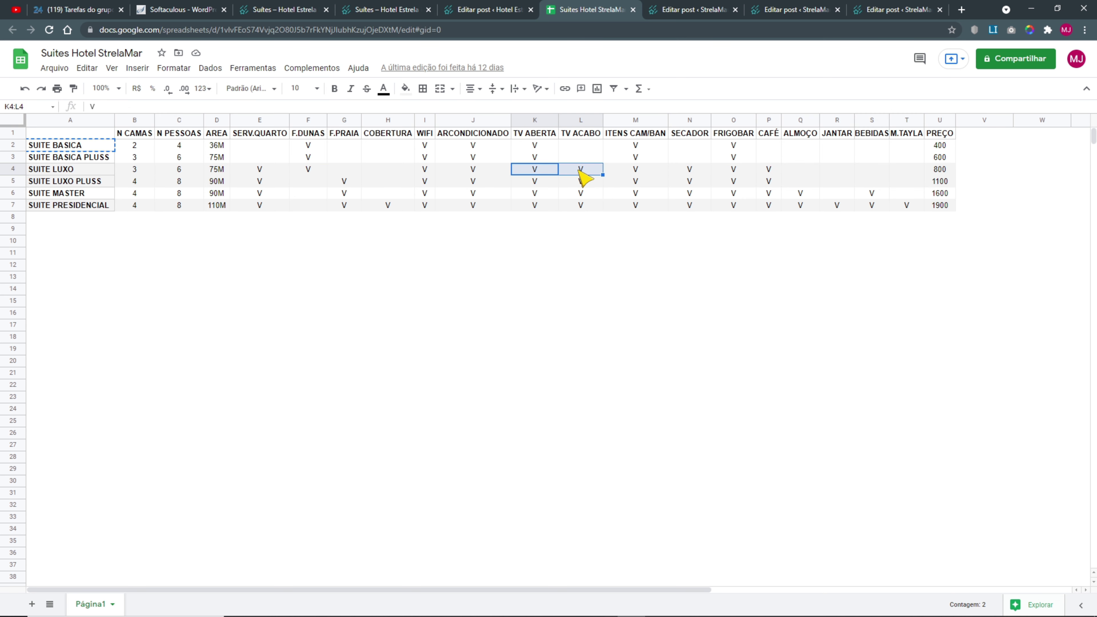
- Enable TV Aberta and TV a Cabo for Suíte De Luxo, update the post and close its page
click(678, 13)
scroll(325, 507, down, 10)
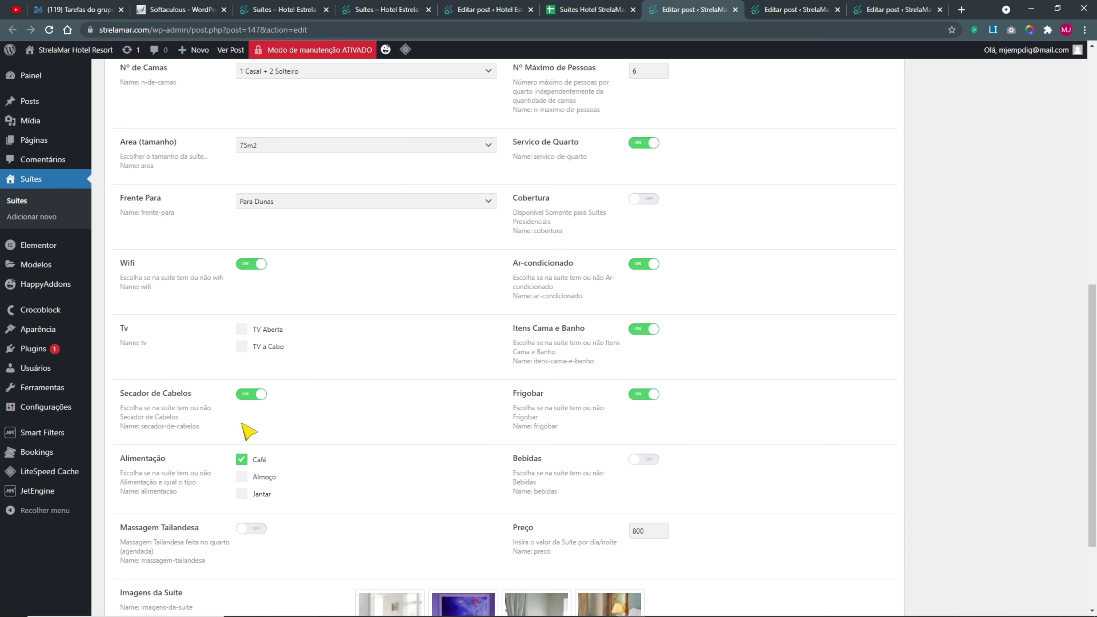
click(242, 346)
scroll(962, 412, up, 10)
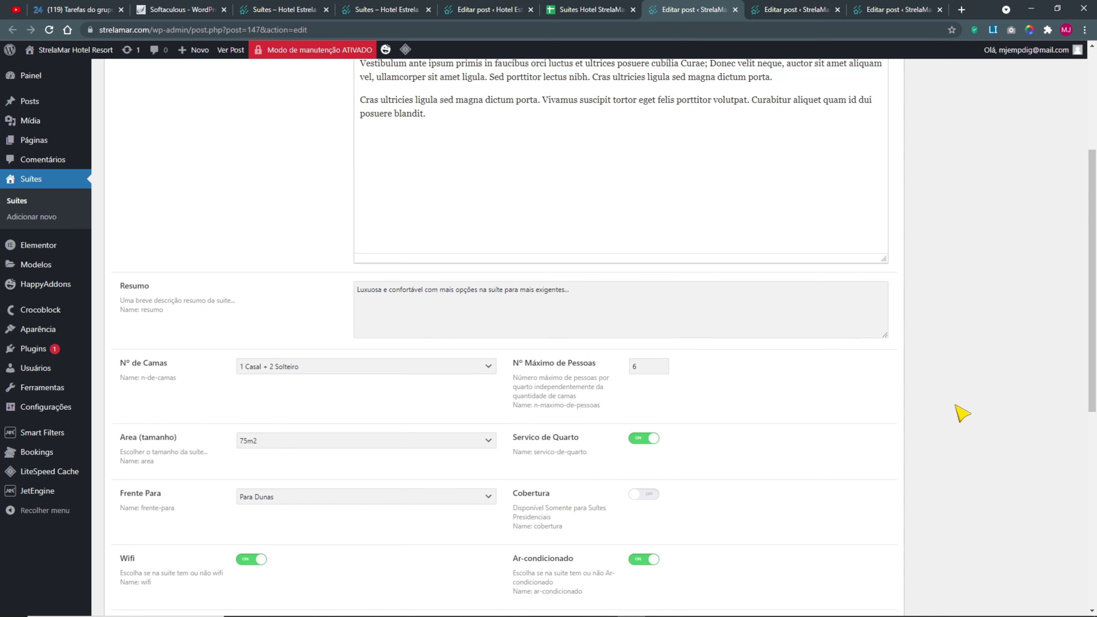
click(1056, 250)
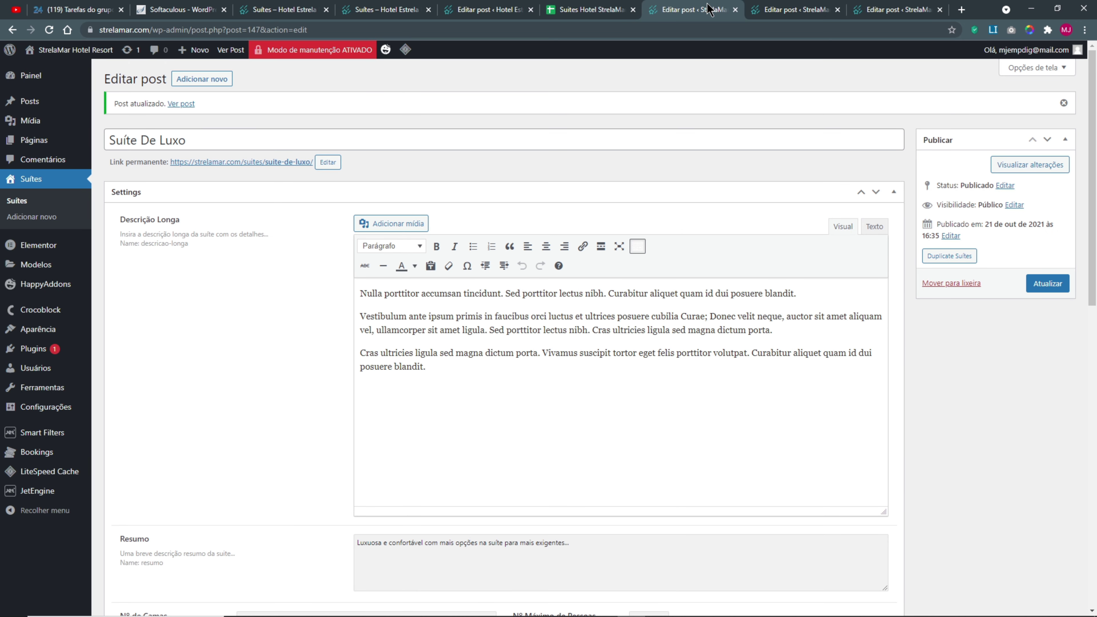
click(733, 10)
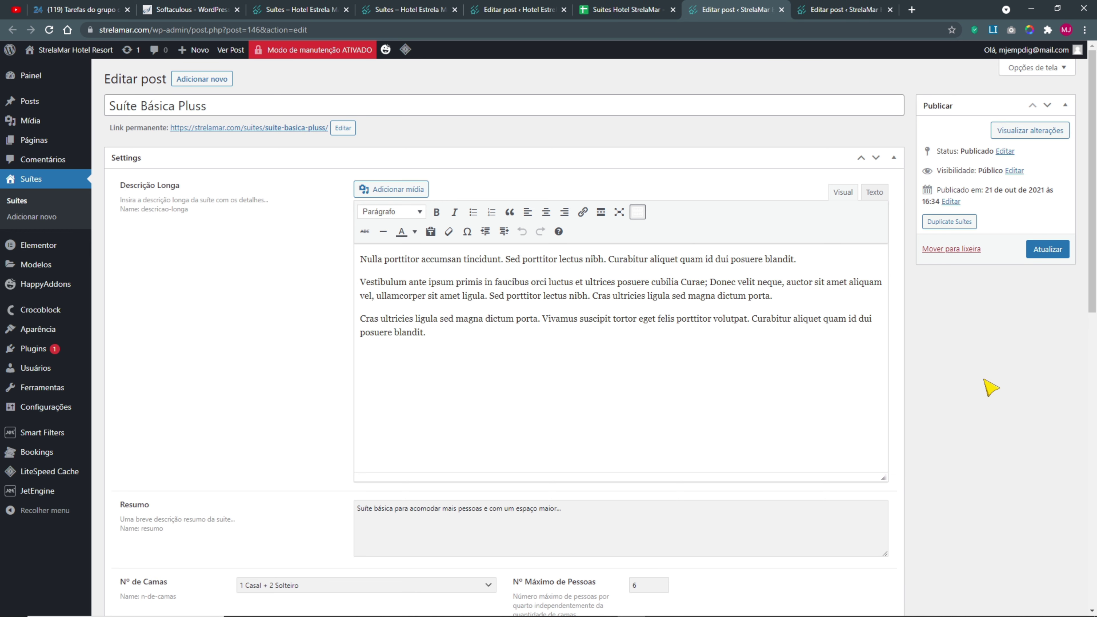
- Compare Suíte Básica Pluss's Tv options with the spreadsheet, highlighting the SUITE BASICA and SUITE BASICA PLUSS rows
click(647, 9)
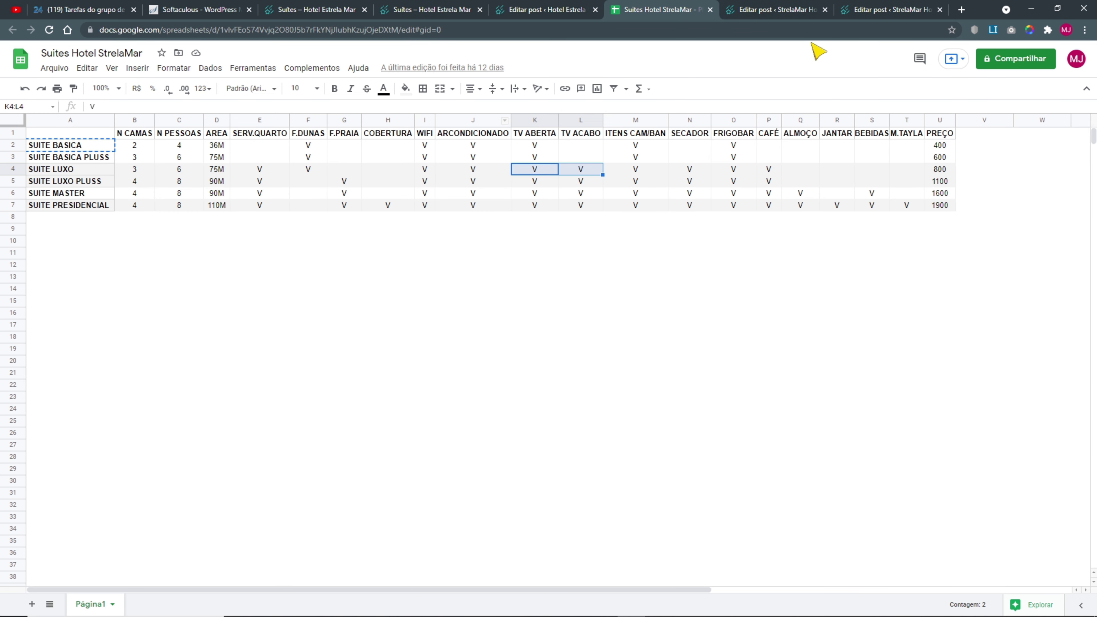
click(777, 9)
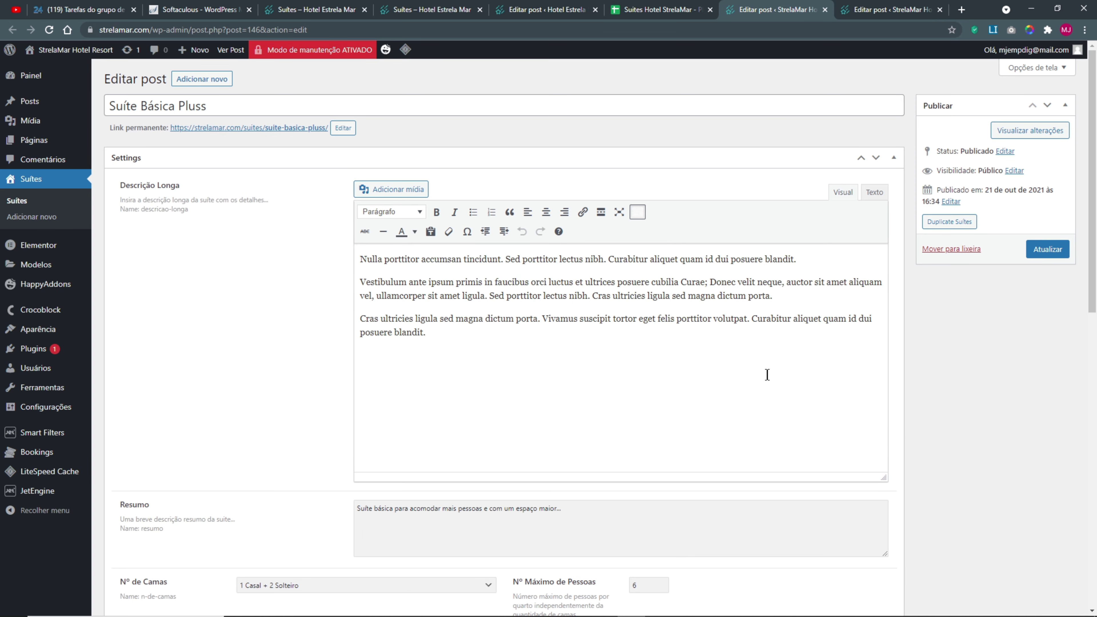
scroll(764, 375, down, 10)
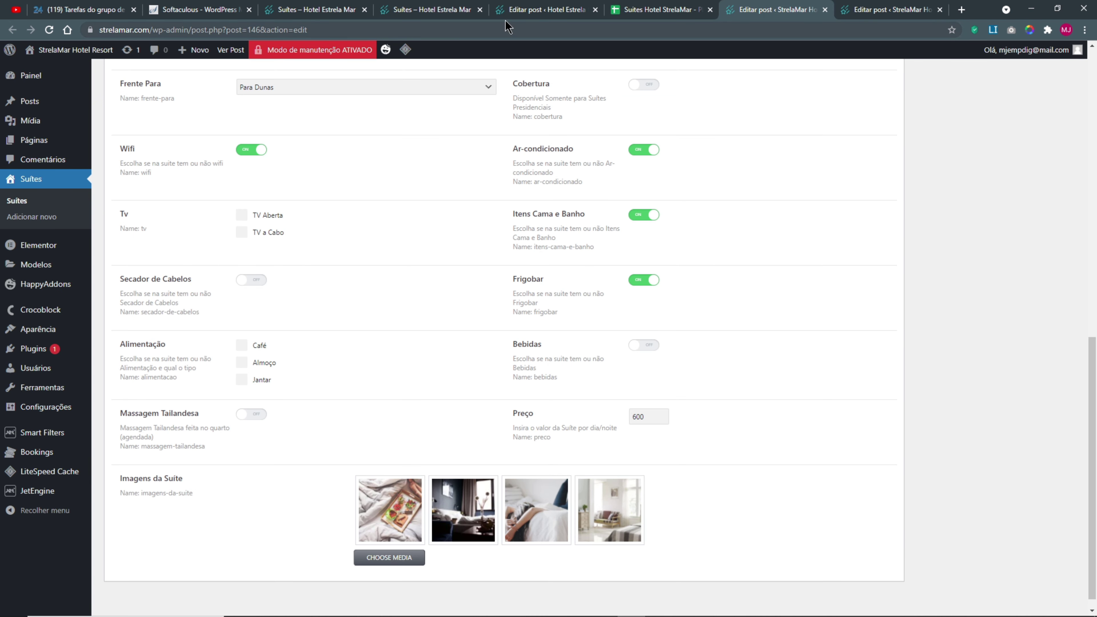
click(639, 10)
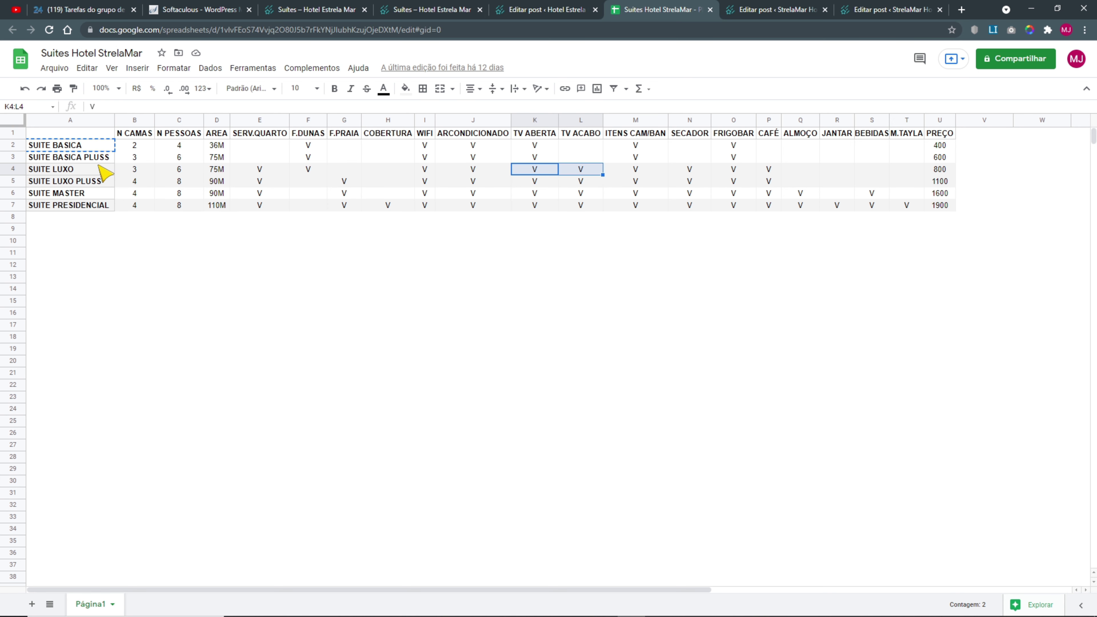
drag(13, 156, 13, 145)
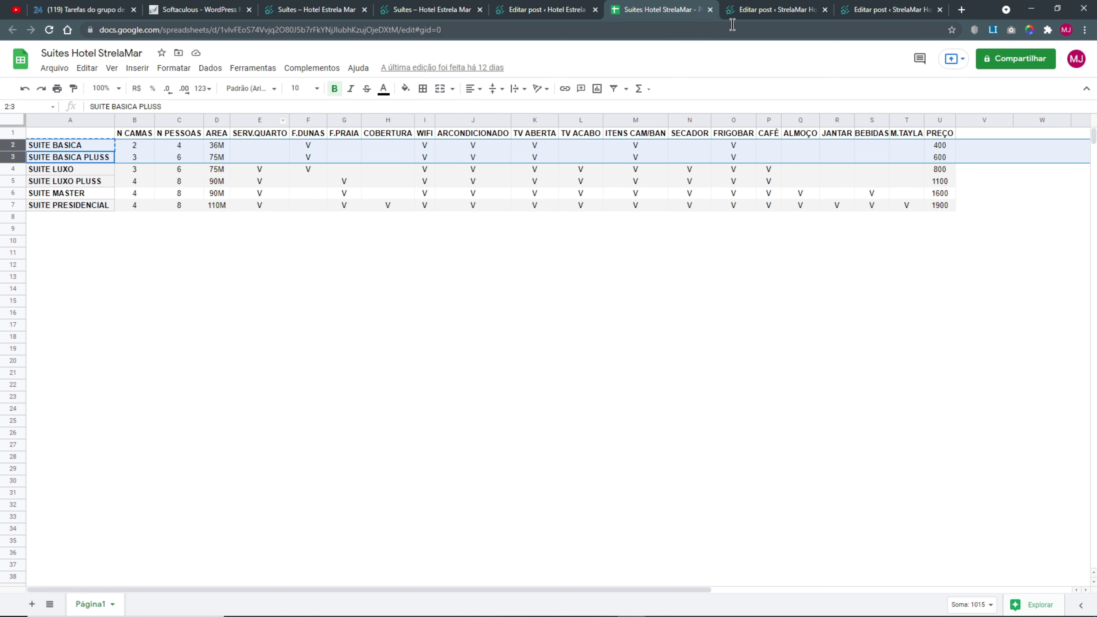
- Set Suíte Básica Pluss's Tv options to match its spreadsheet row, update the post and close its page
click(763, 11)
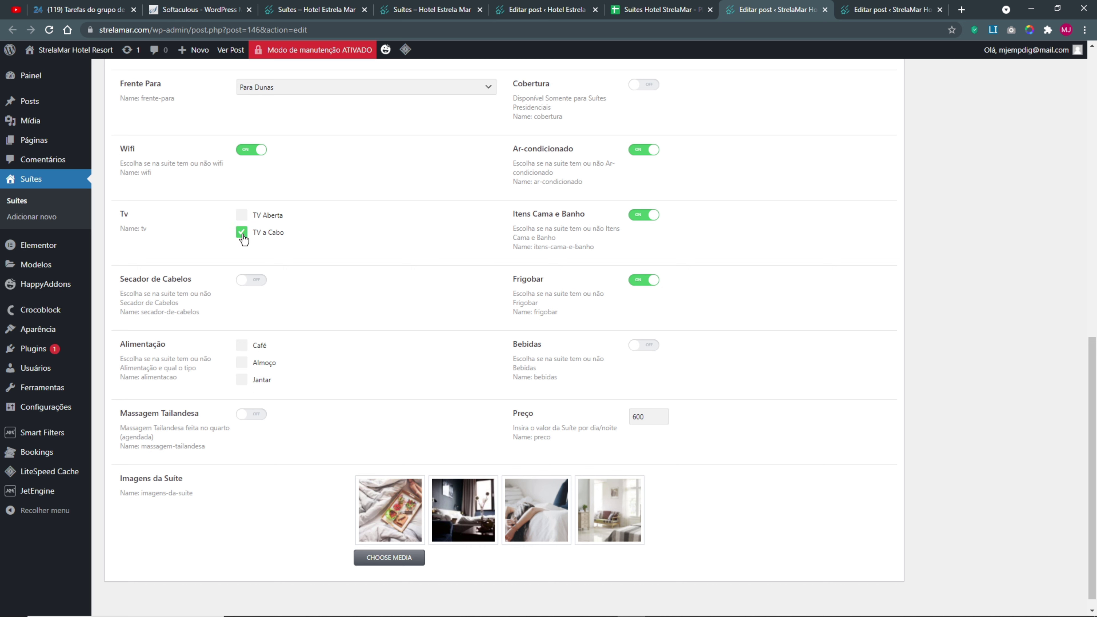
click(645, 16)
click(773, 9)
scroll(947, 269, up, 12)
click(1044, 250)
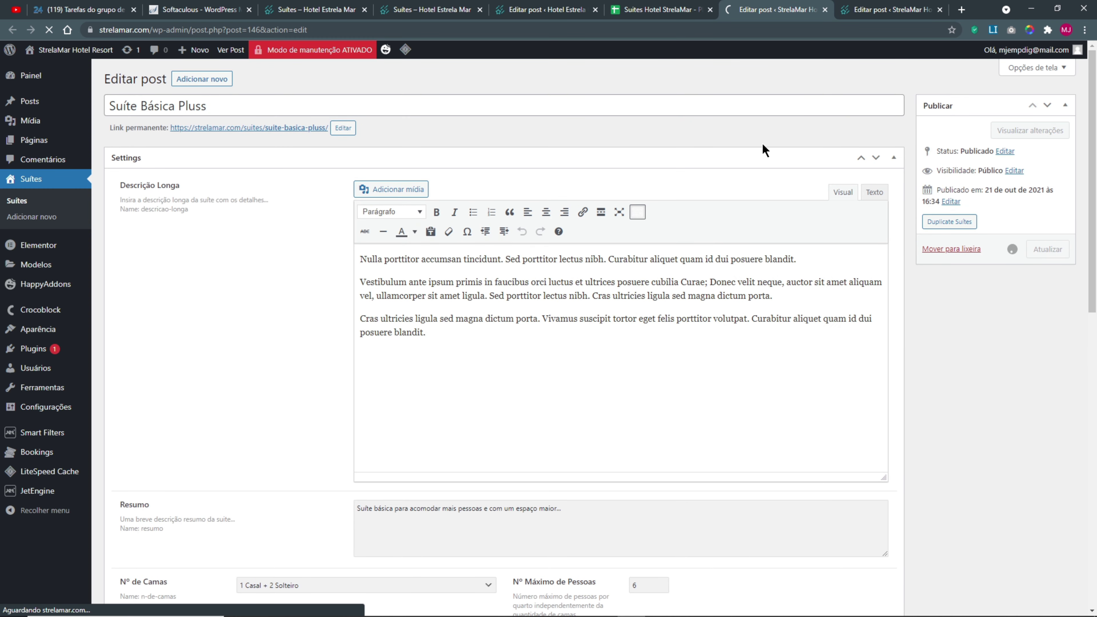
click(825, 10)
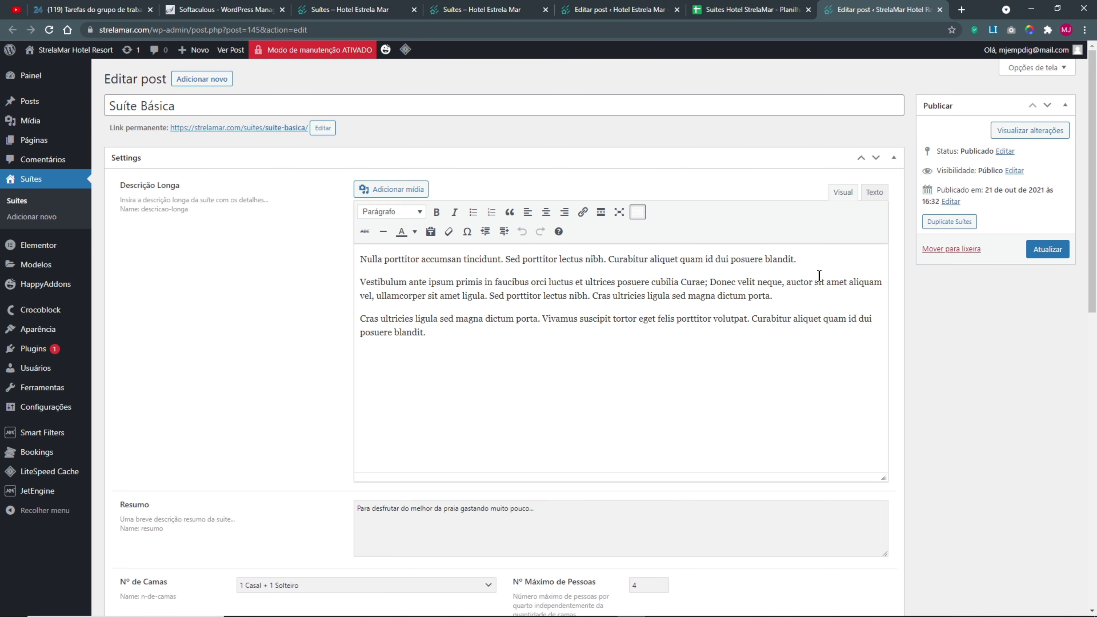
- Enable TV Aberta for Suíte Básica, update the post and return to the Suítes list
scroll(813, 455, down, 14)
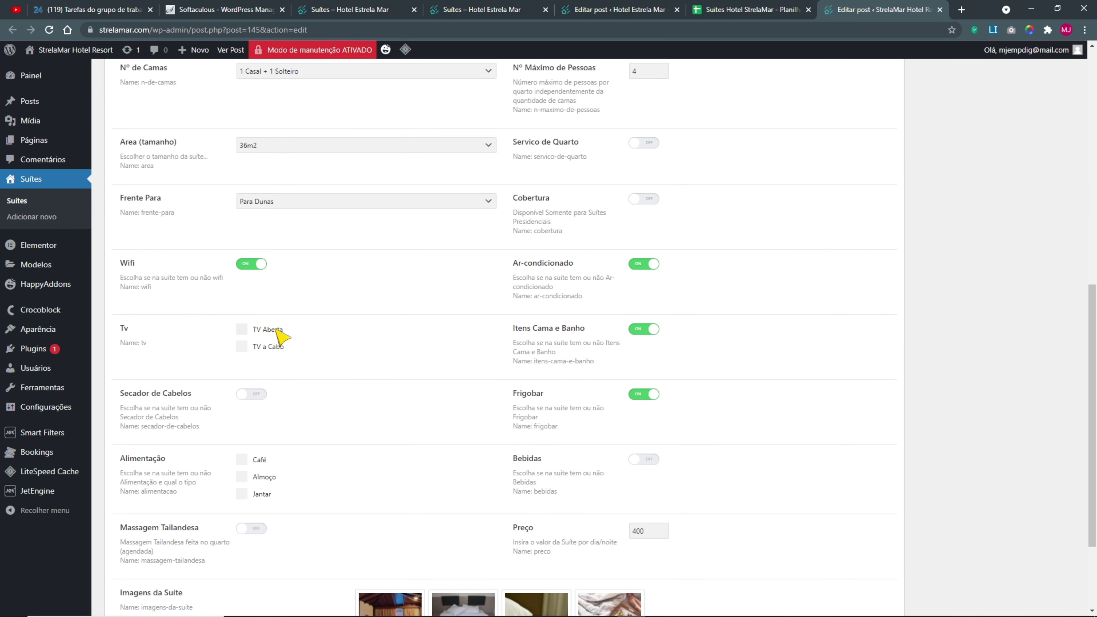
scroll(911, 399, up, 12)
click(1047, 250)
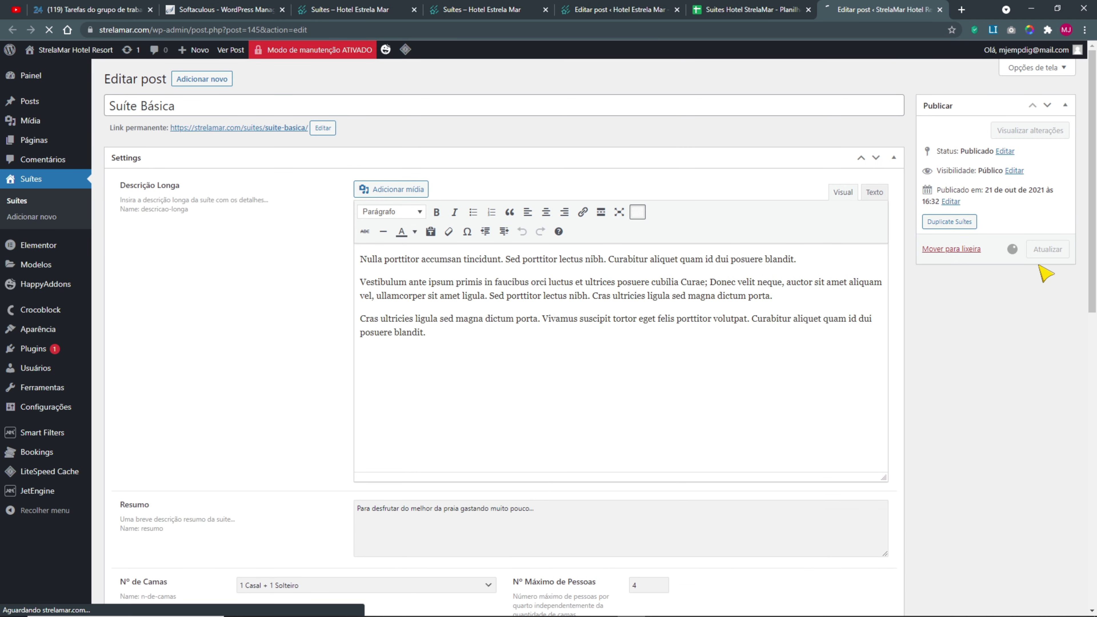
click(40, 185)
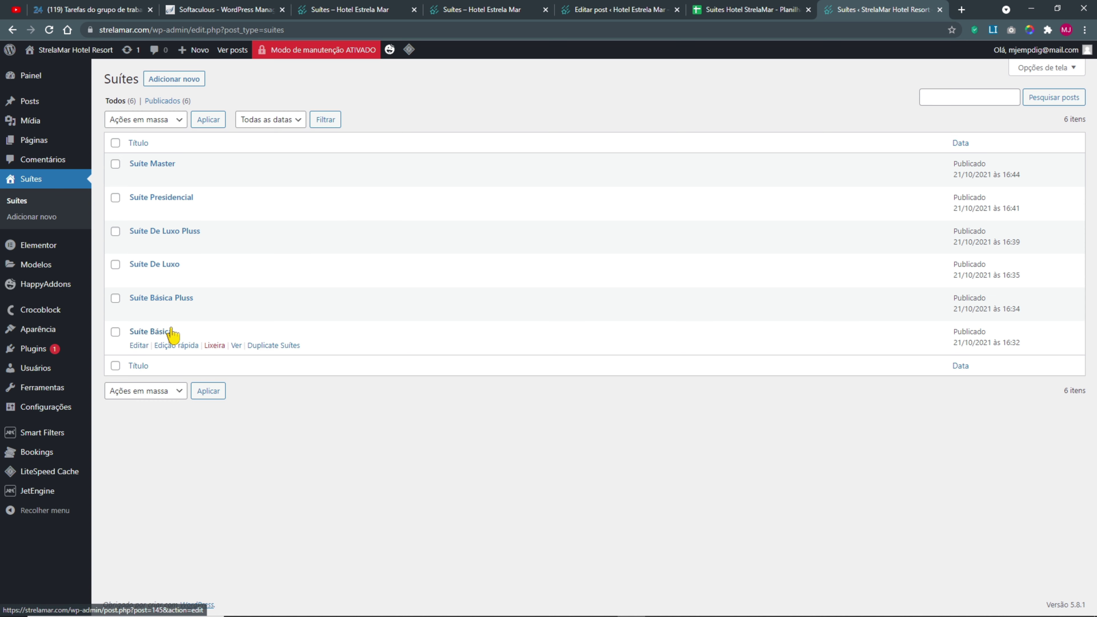
- Switch to the Notepad course outline, review items 7 and 8, and add "e" after "Post Type" in item 8
key(alt+Tab)
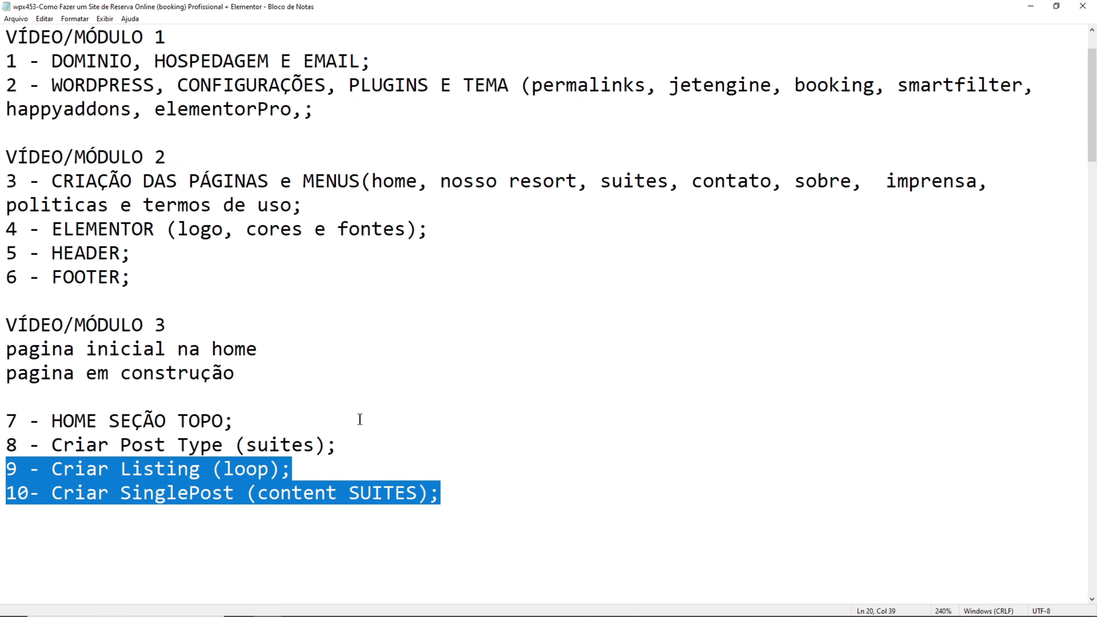
click(465, 363)
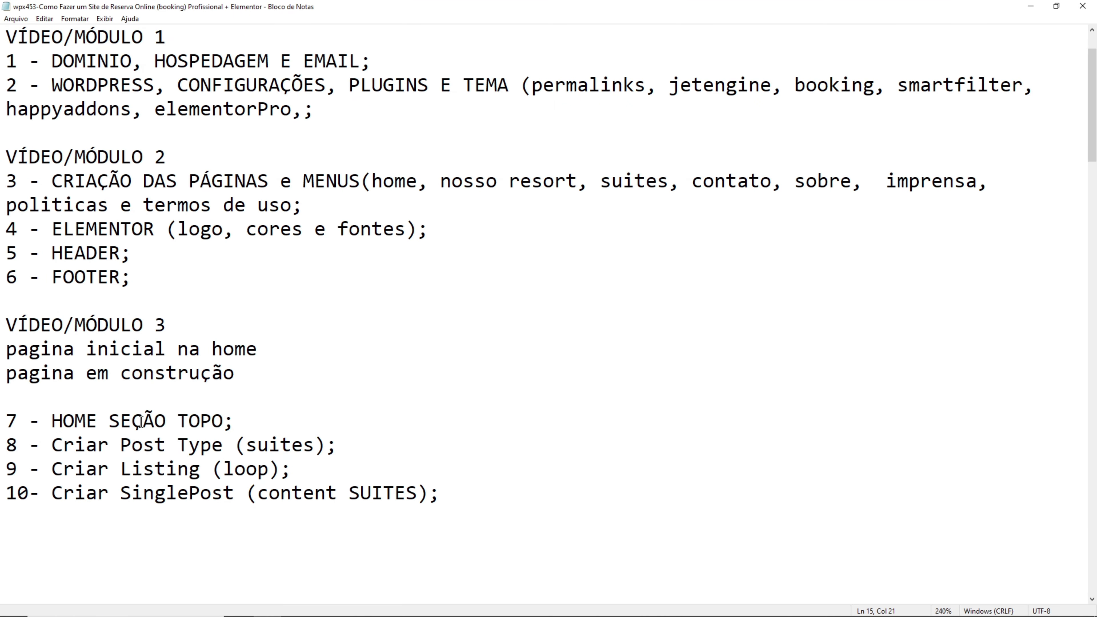
drag(54, 420, 234, 419)
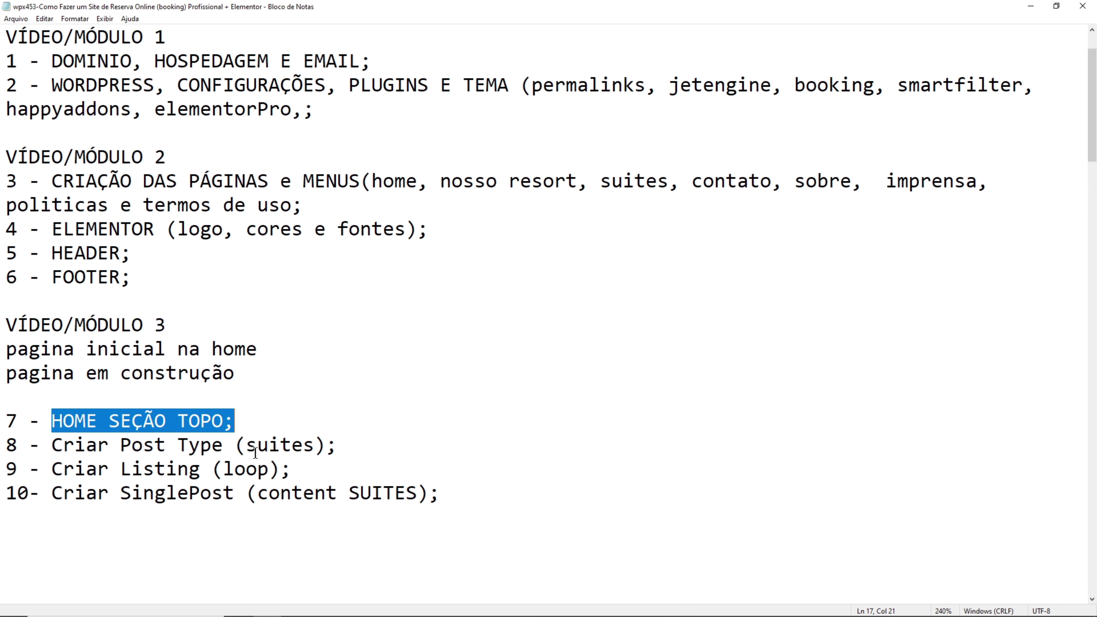
drag(349, 453, 6, 448)
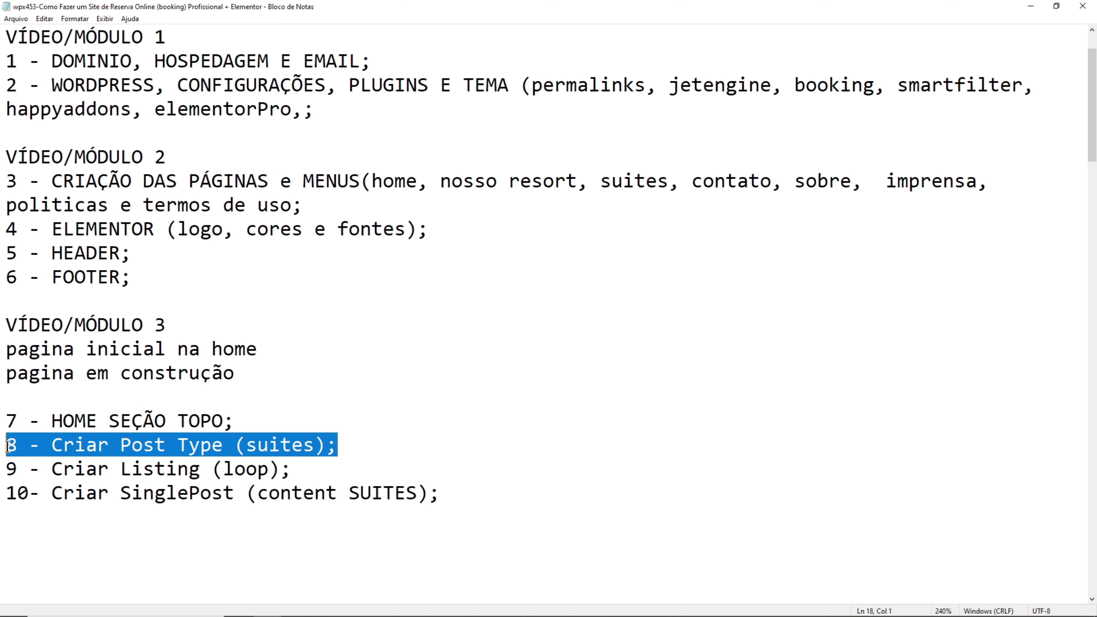
click(207, 450)
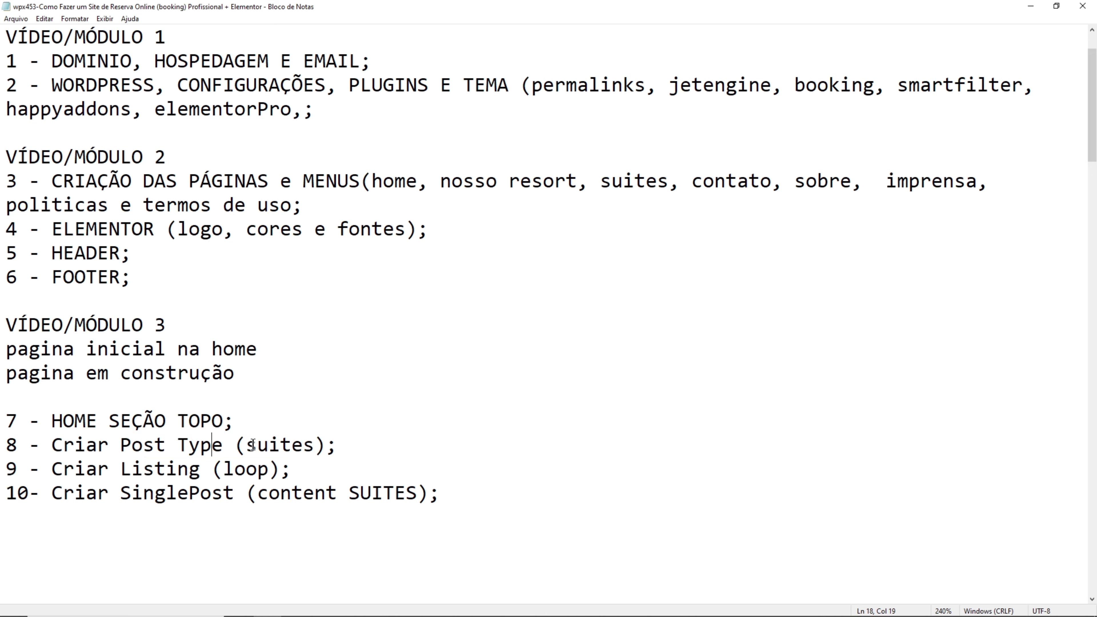
text(e)
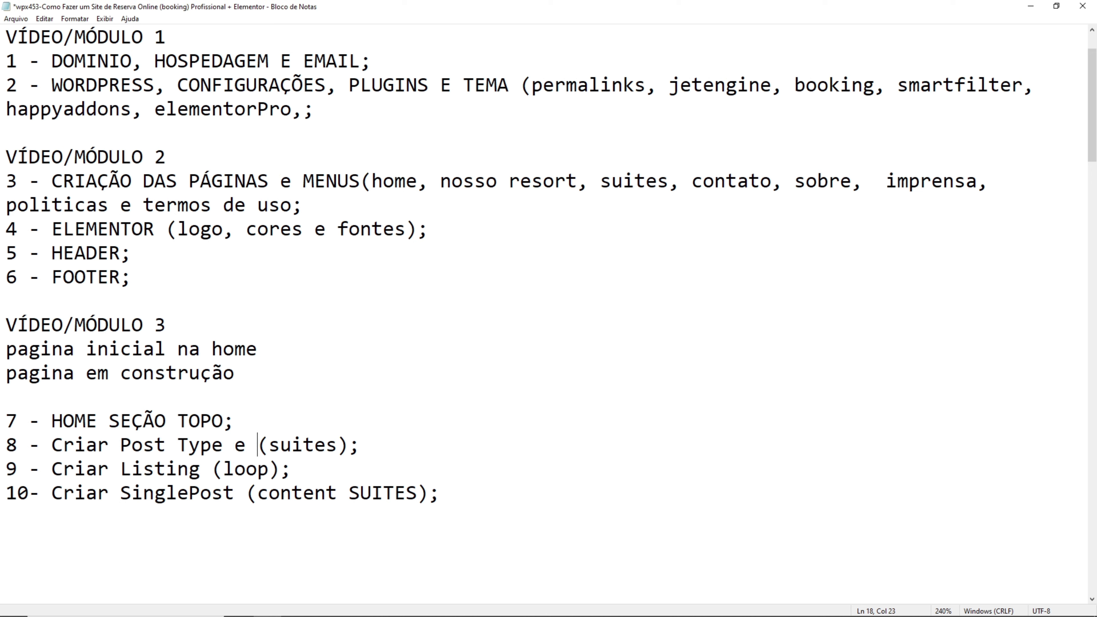
- Review outline items 8 to 10, highlighting the Criar Listing (loop) and Criar SinglePost (content SUITES) tasks
drag(352, 447, 154, 447)
drag(52, 469, 291, 470)
drag(454, 492, 4, 471)
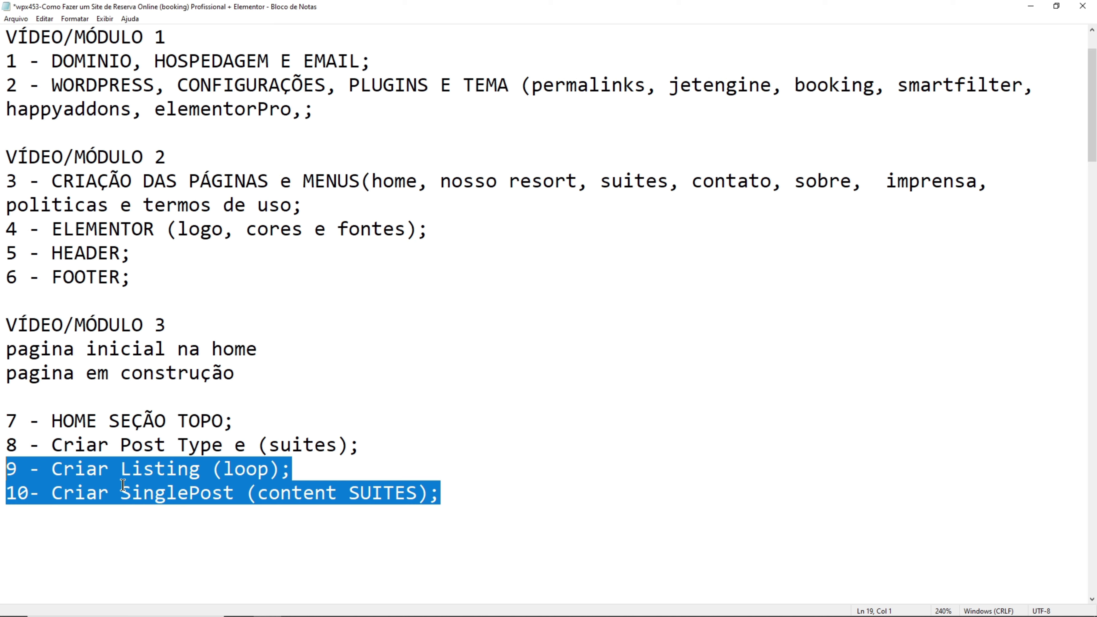
click(141, 492)
drag(121, 493, 246, 492)
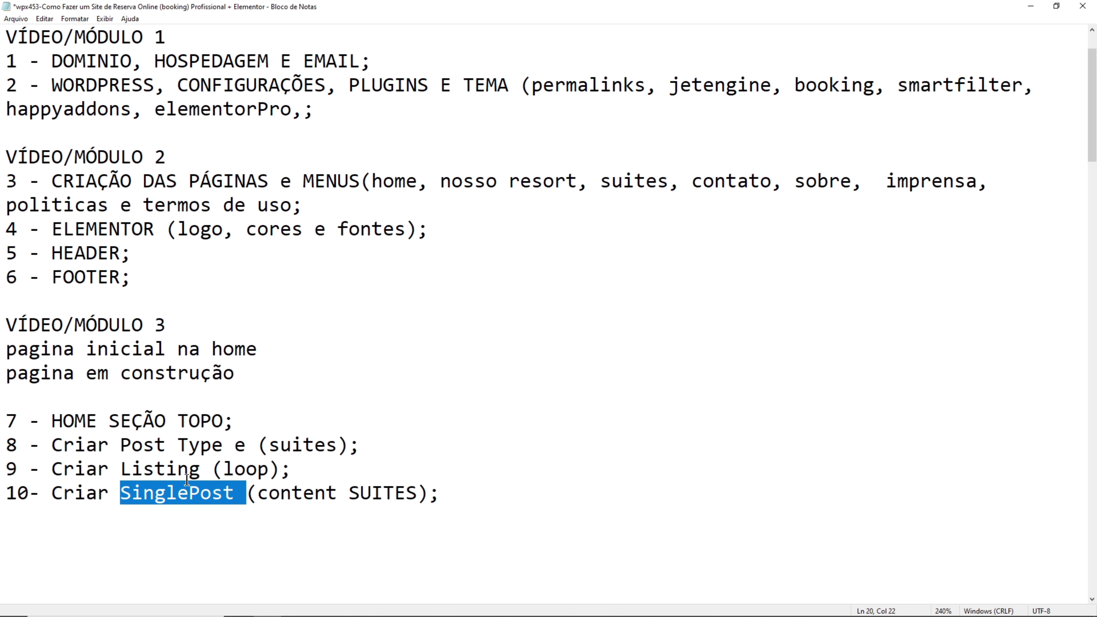
- Switch to the browser, close the Hotel Estrela Mar post edit page and show that site's Suítes page
key(alt+Tab)
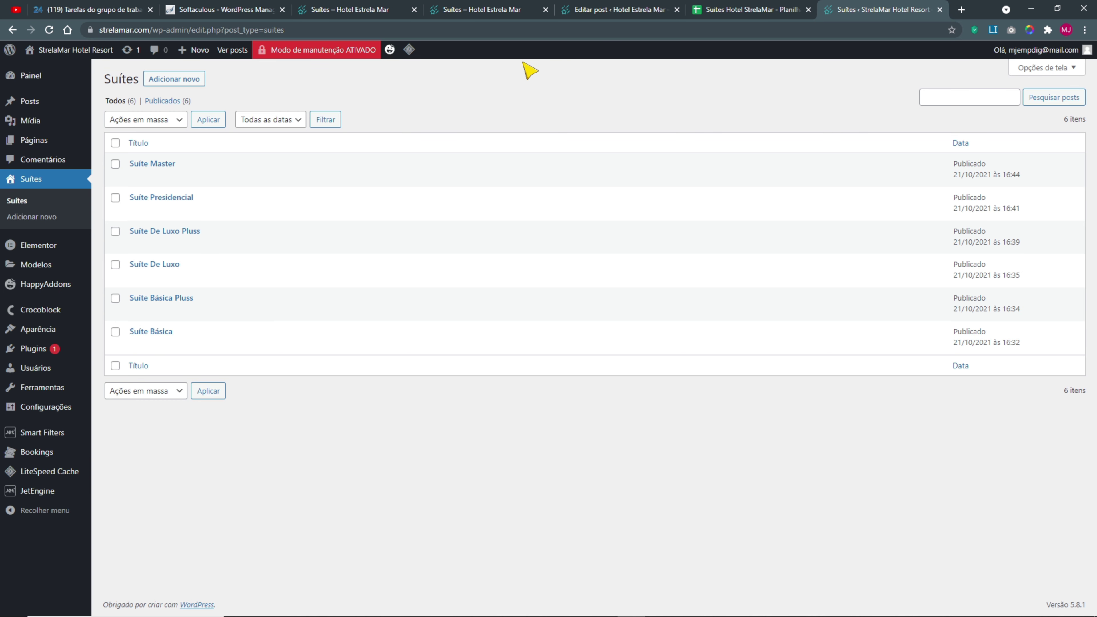
click(611, 10)
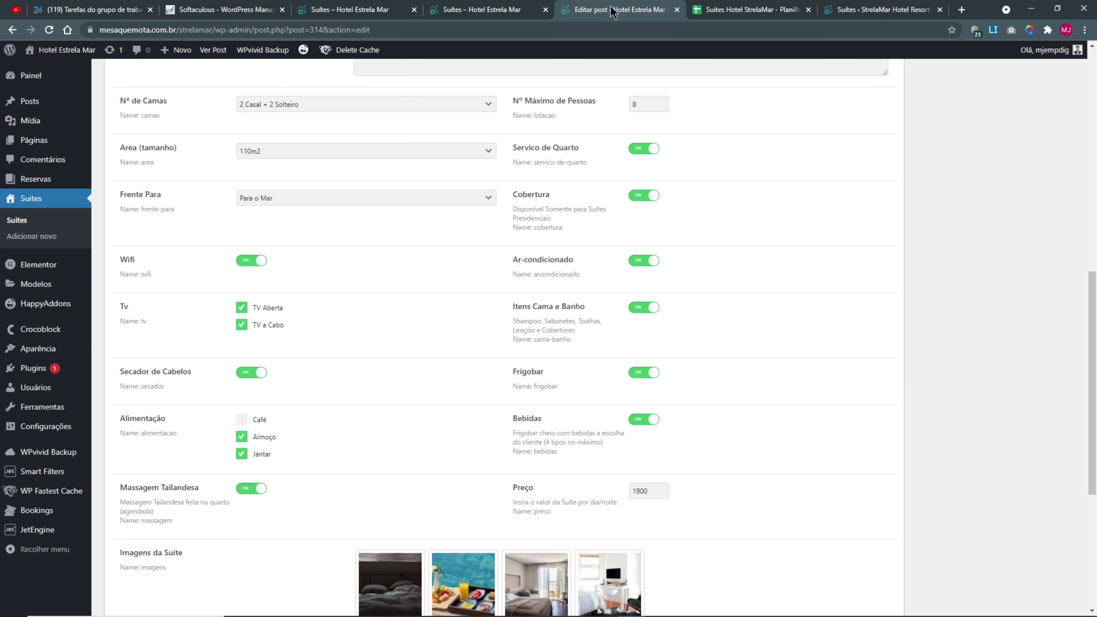
click(677, 9)
click(475, 10)
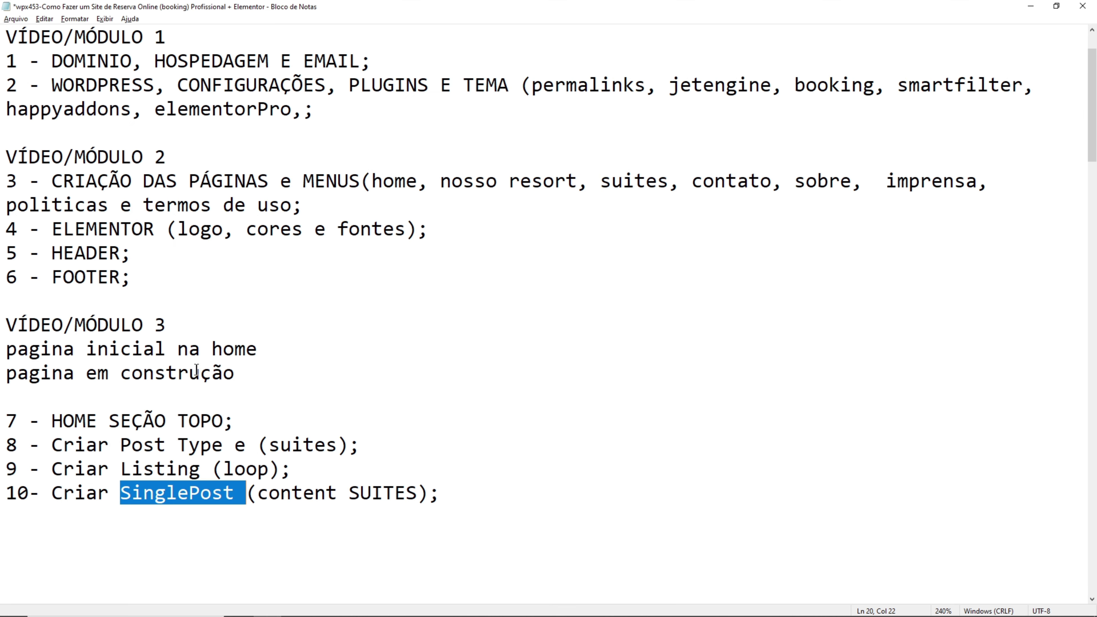
- Return to the Notepad outline and highlight the Listing and SinglePost tasks in items 9 and 10
drag(285, 468, 75, 468)
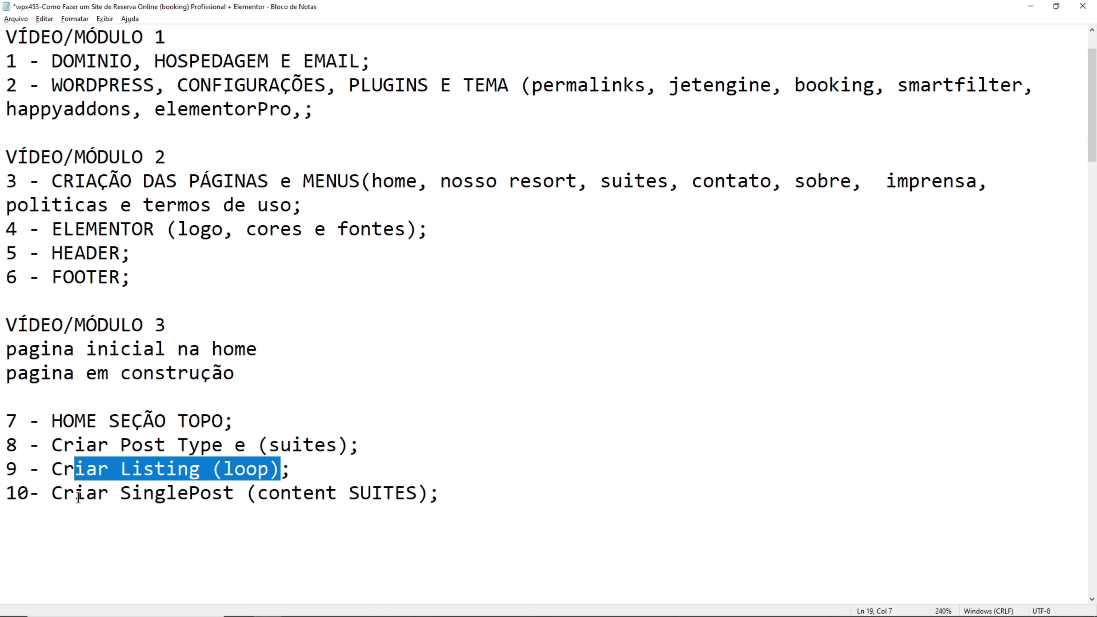
drag(78, 497, 258, 497)
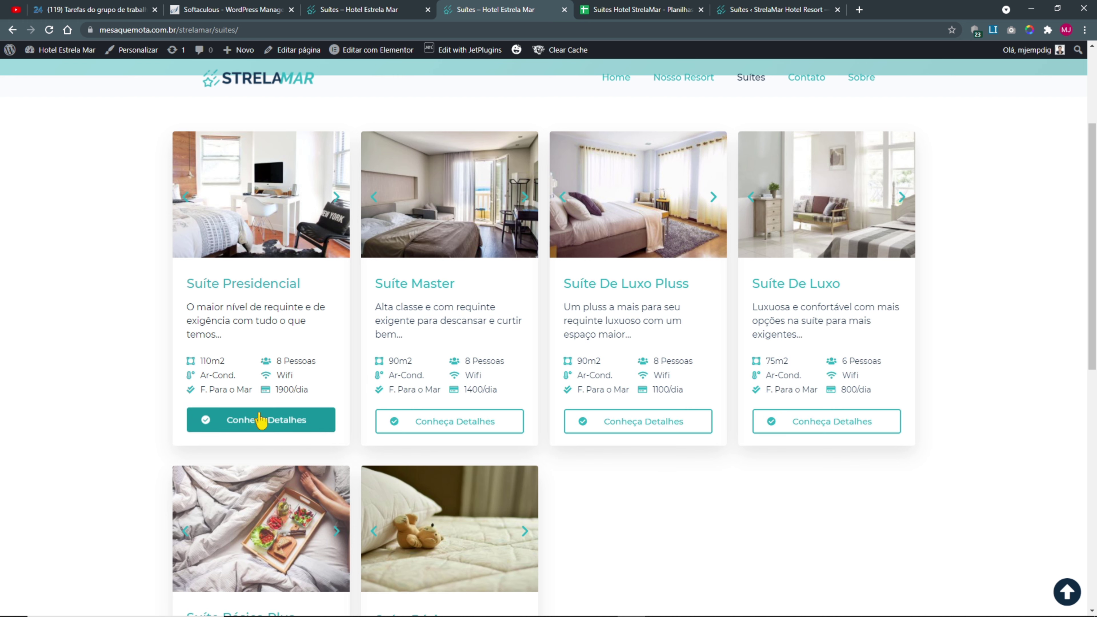
- Open the Suíte Presidencial details page and examine its booking form, suite items, image gallery and Outras Suites section
click(259, 421)
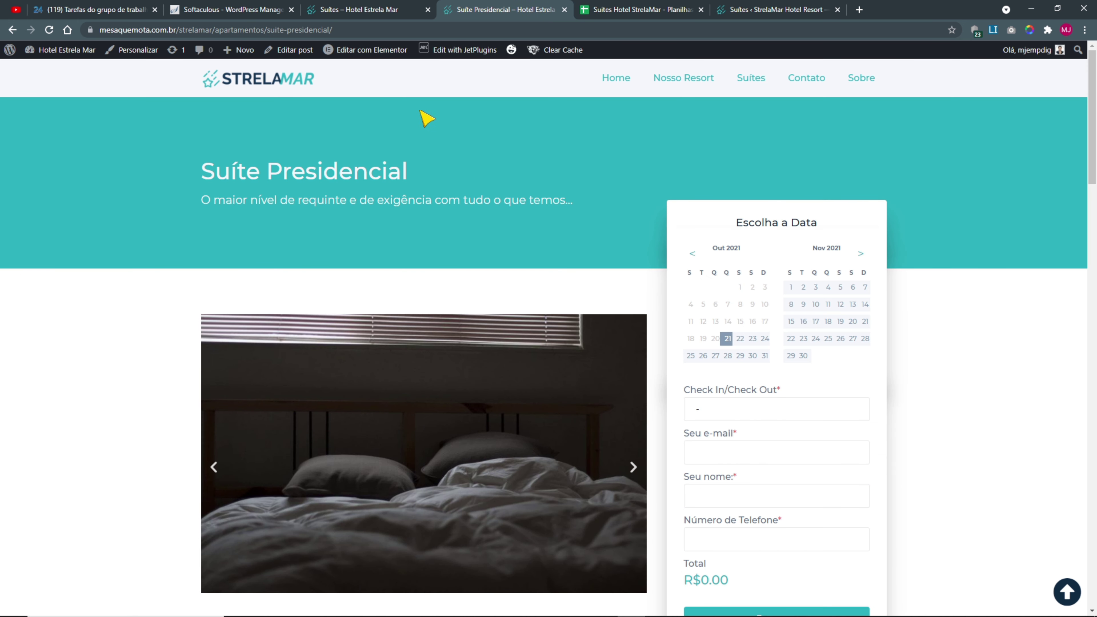
scroll(647, 341, down, 10)
scroll(849, 387, up, 11)
scroll(650, 402, down, 3)
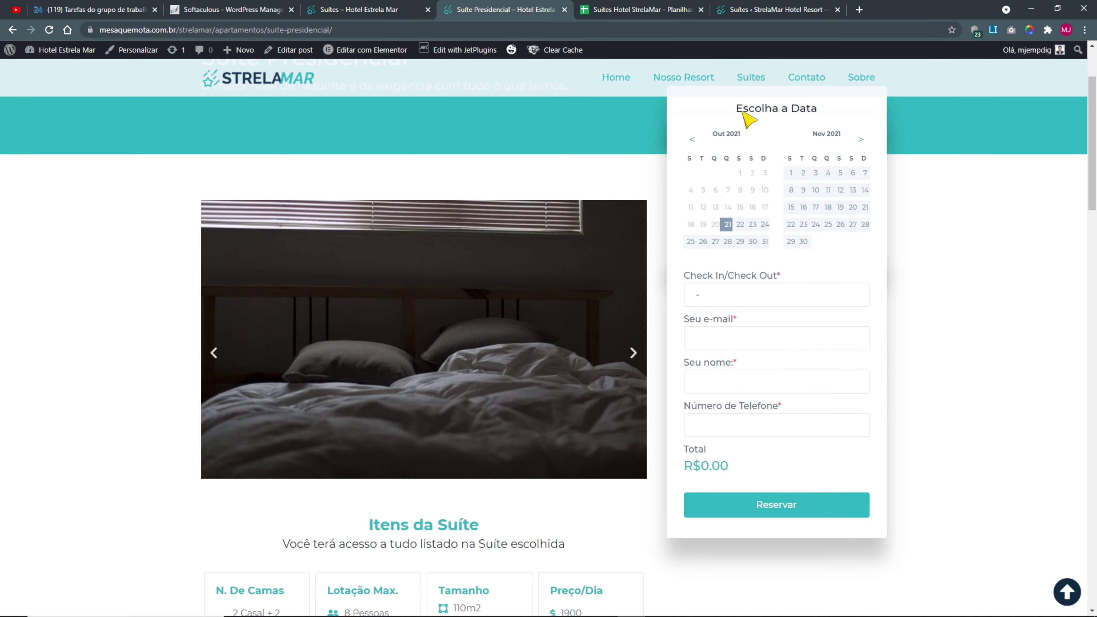
scroll(675, 540, down, 5)
scroll(674, 540, down, 13)
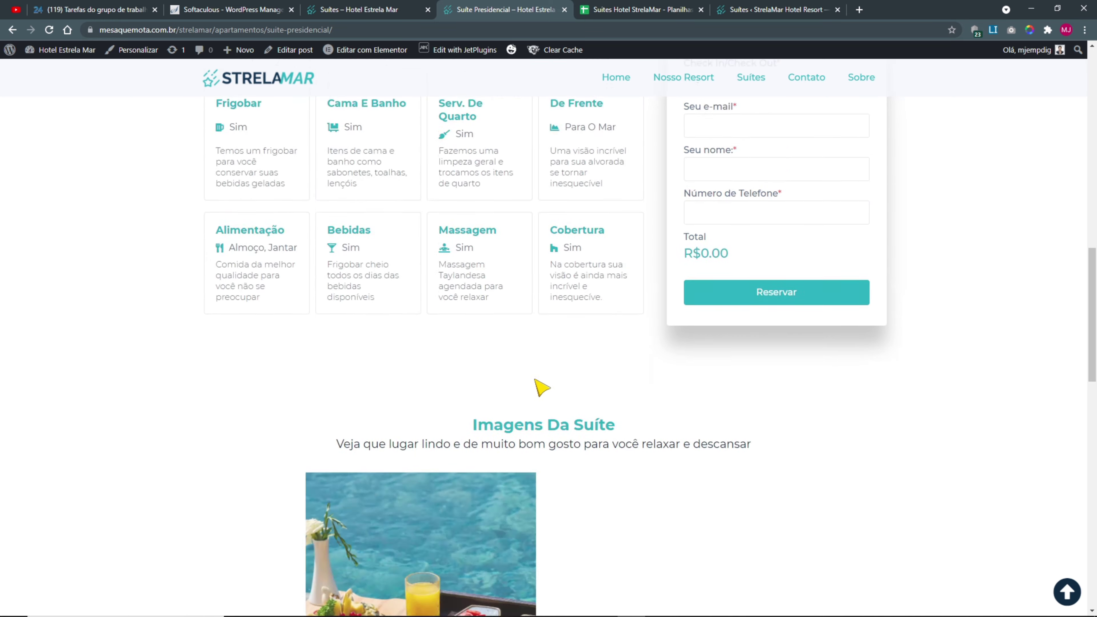
scroll(534, 384, up, 11)
scroll(423, 380, down, 15)
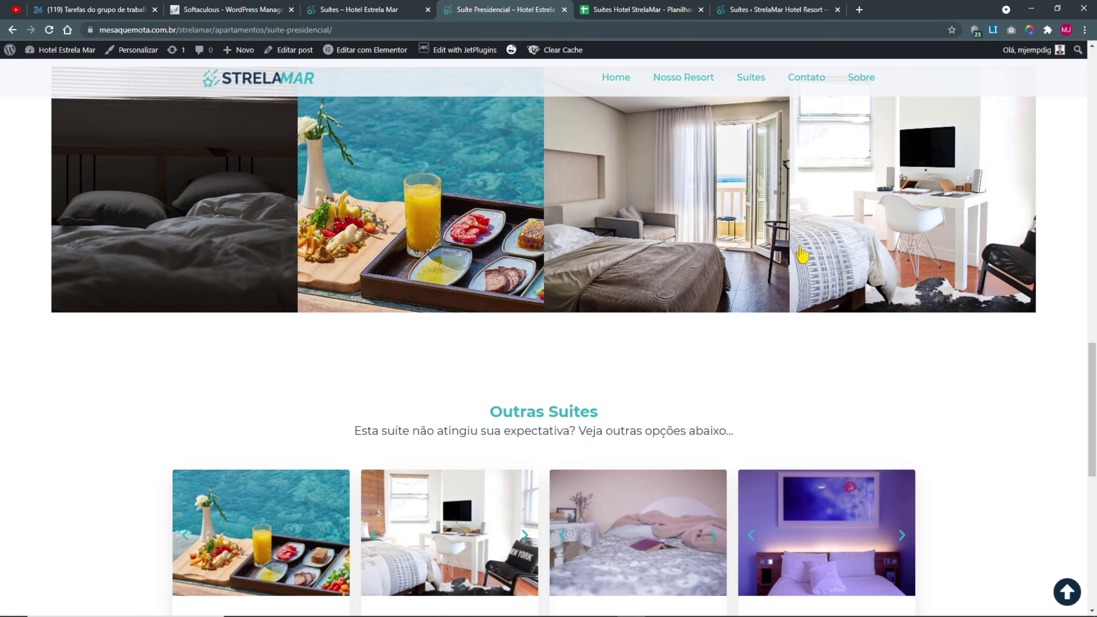
scroll(991, 368, down, 12)
- Switch to the Notepad outline, insert blank lines between items 8 and 9, and remove the blank line above item 7
key(alt+Tab)
click(254, 390)
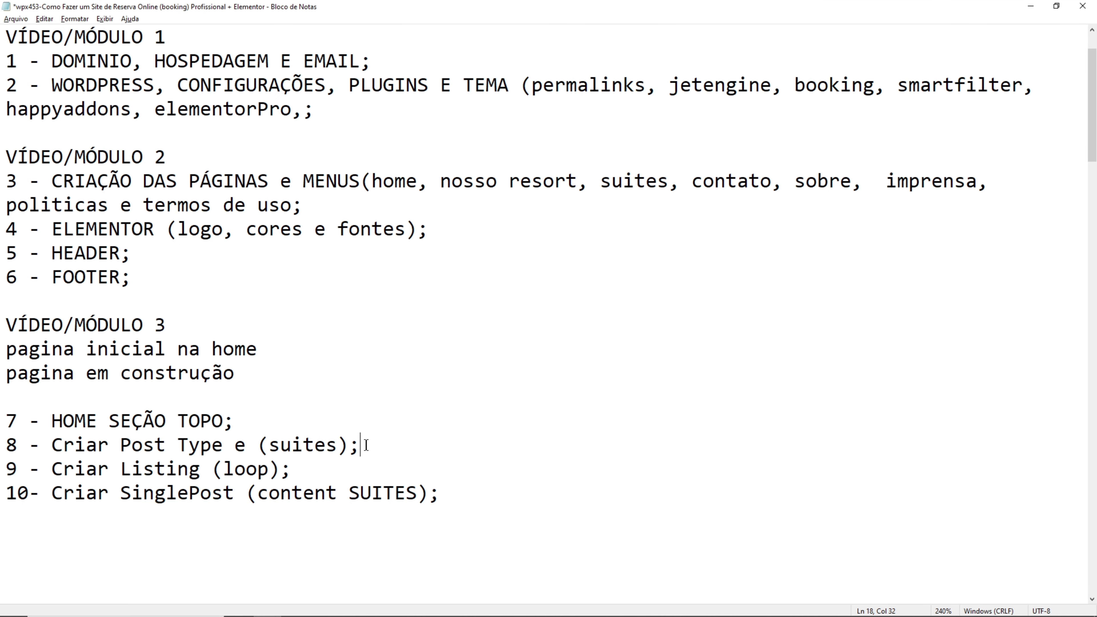
key(Return)
key(Return)
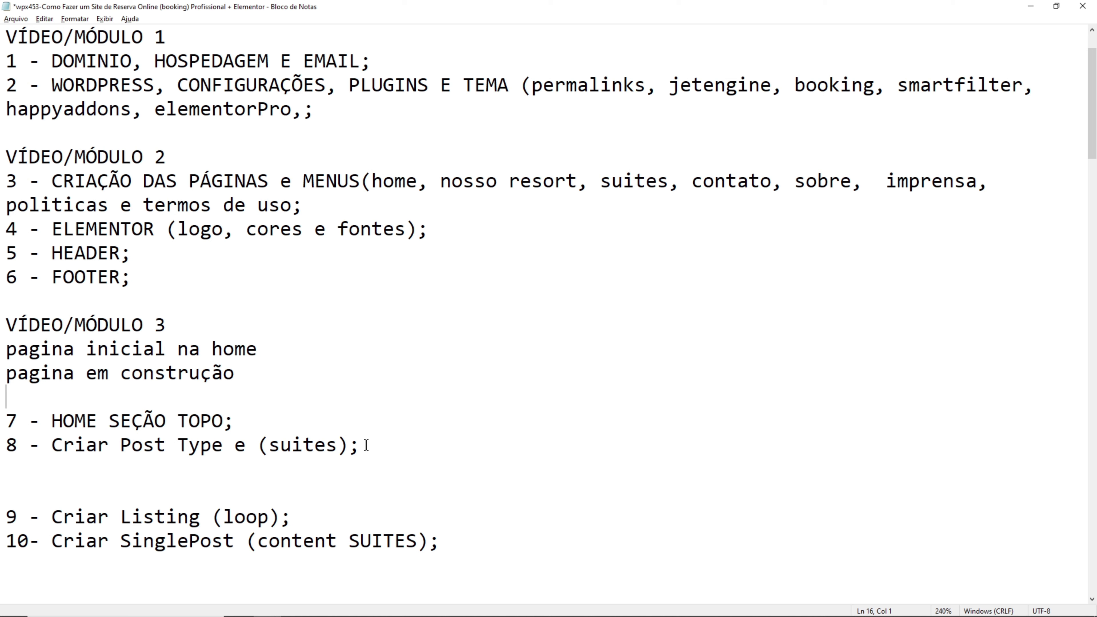
key(Delete)
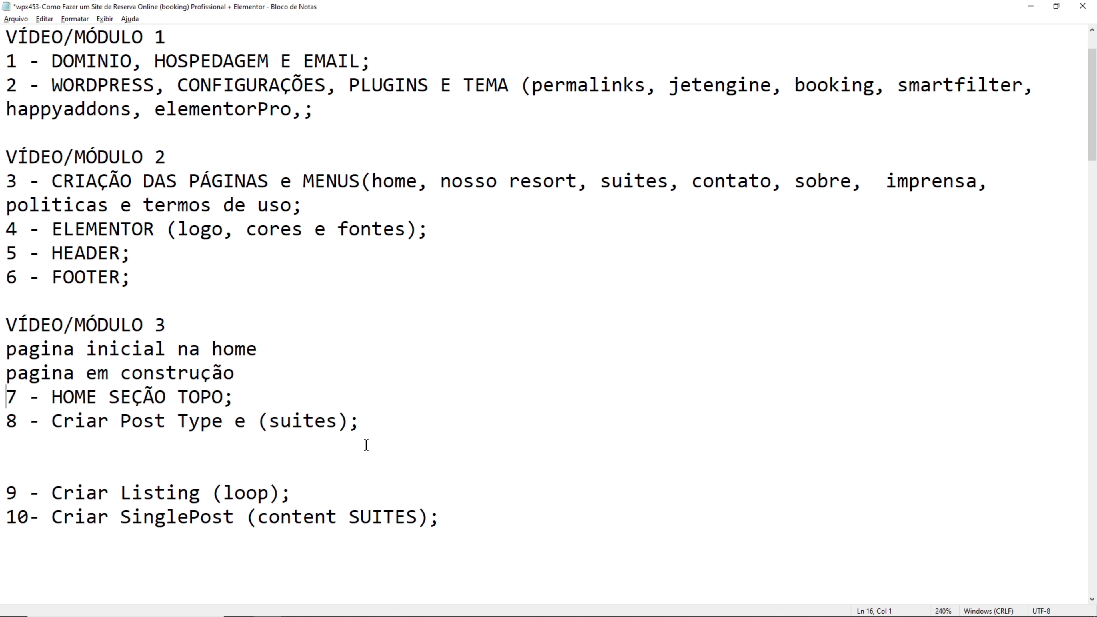
key(Return)
key(Return)
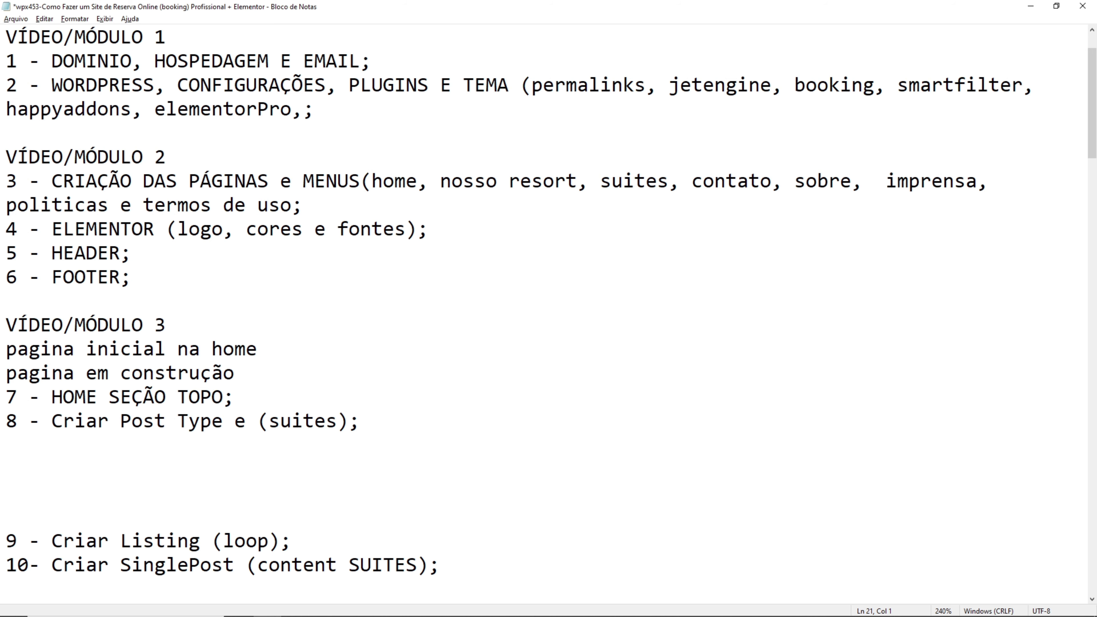
- Delete surplus blank lines further down the outline and add more blank lines after item 8 to set items 9 and 10 apart
scroll(260, 424, down, 4)
click(60, 301)
key(Delete)
key(Delete)
scroll(89, 225, up, 4)
key(Return)
key(Return)
key(Return)
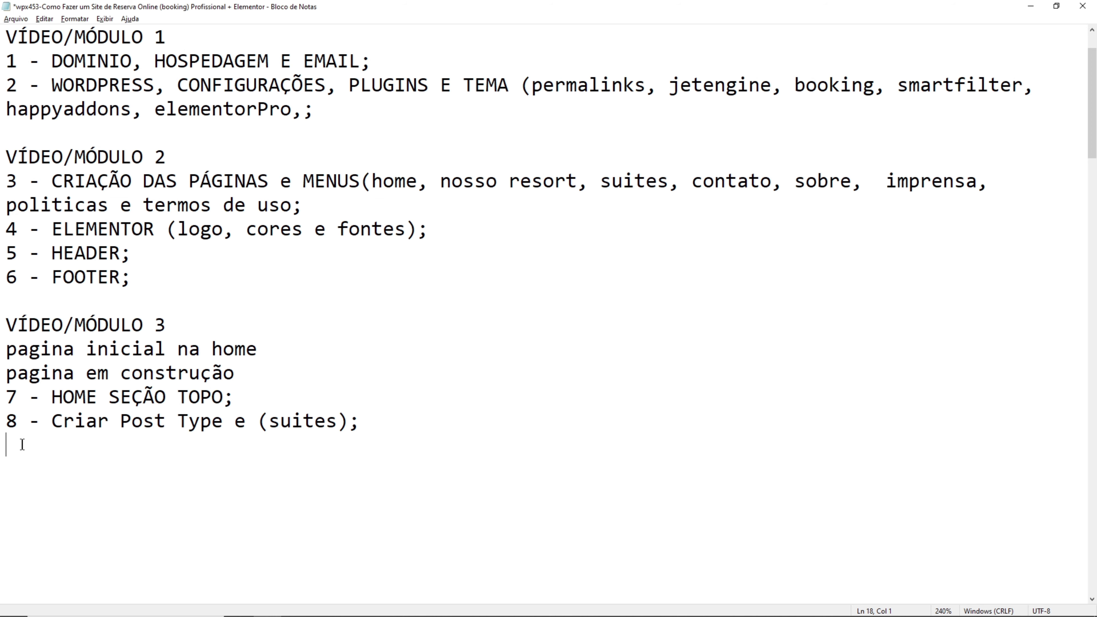